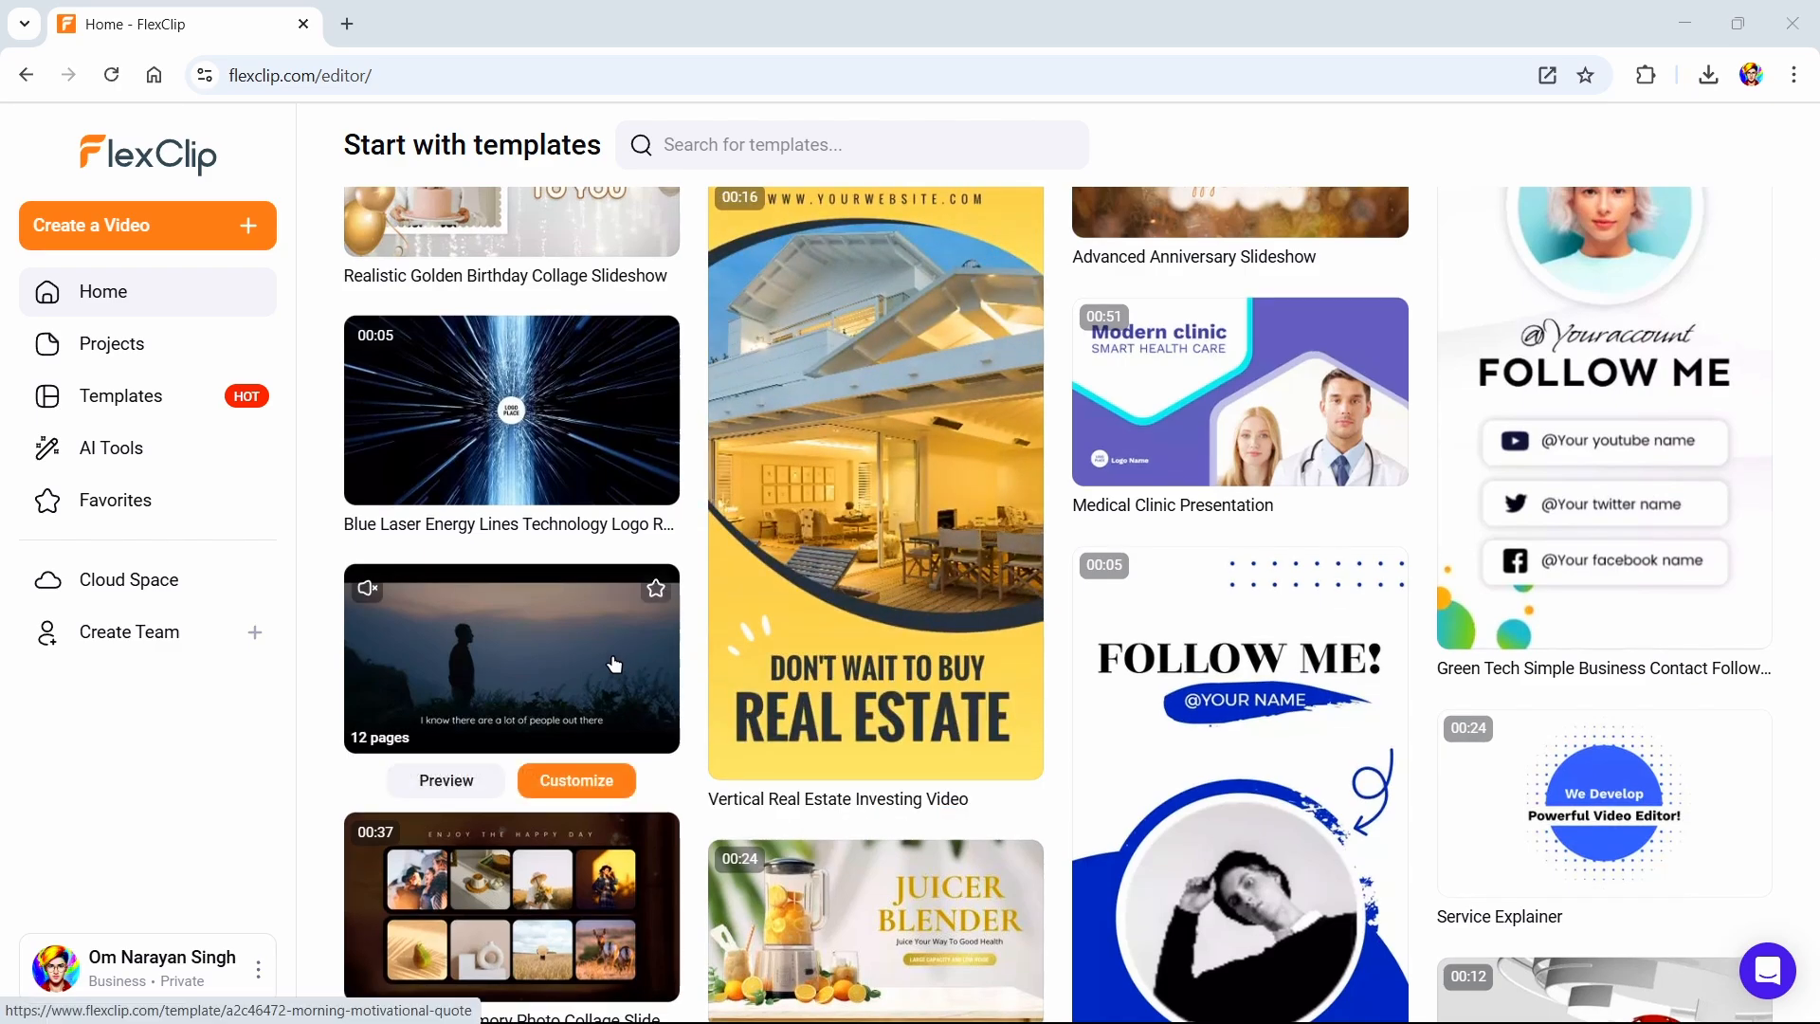
Browse the video templates on the home page to see which kinds of designs are offered
scroll(625, 720, down, 10)
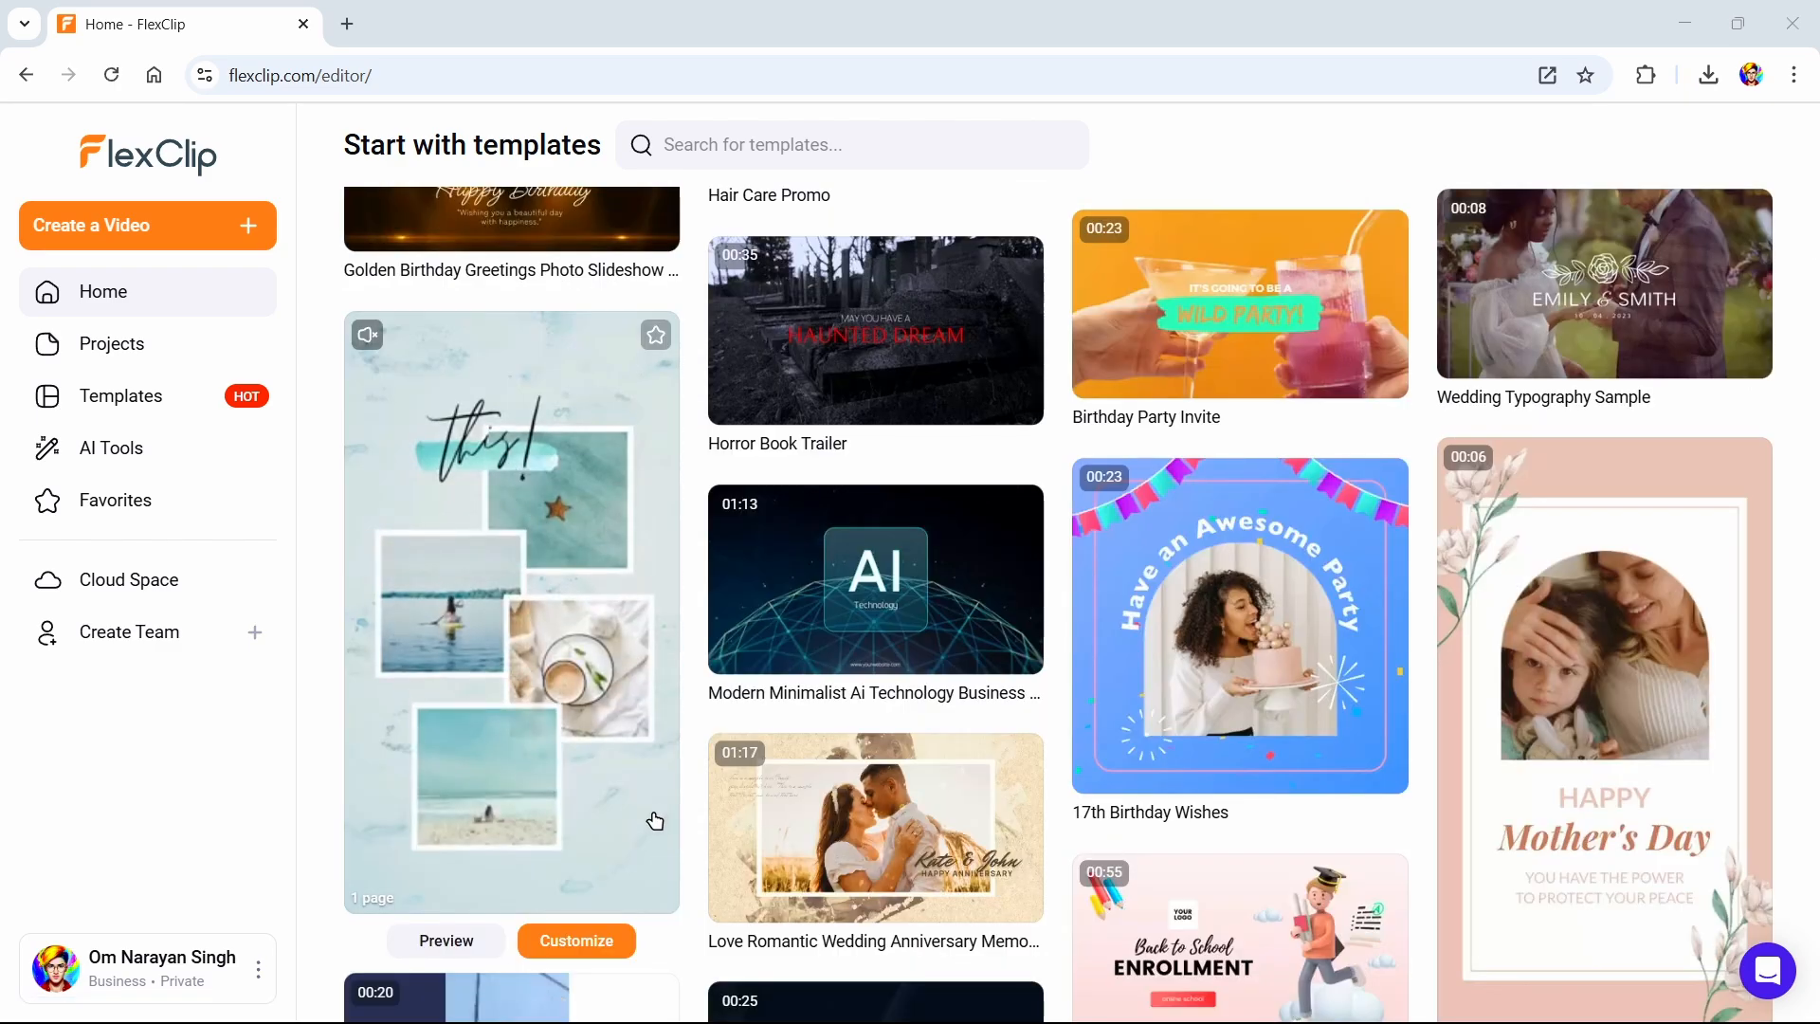
scroll(655, 821, up, 2)
scroll(655, 821, up, 4)
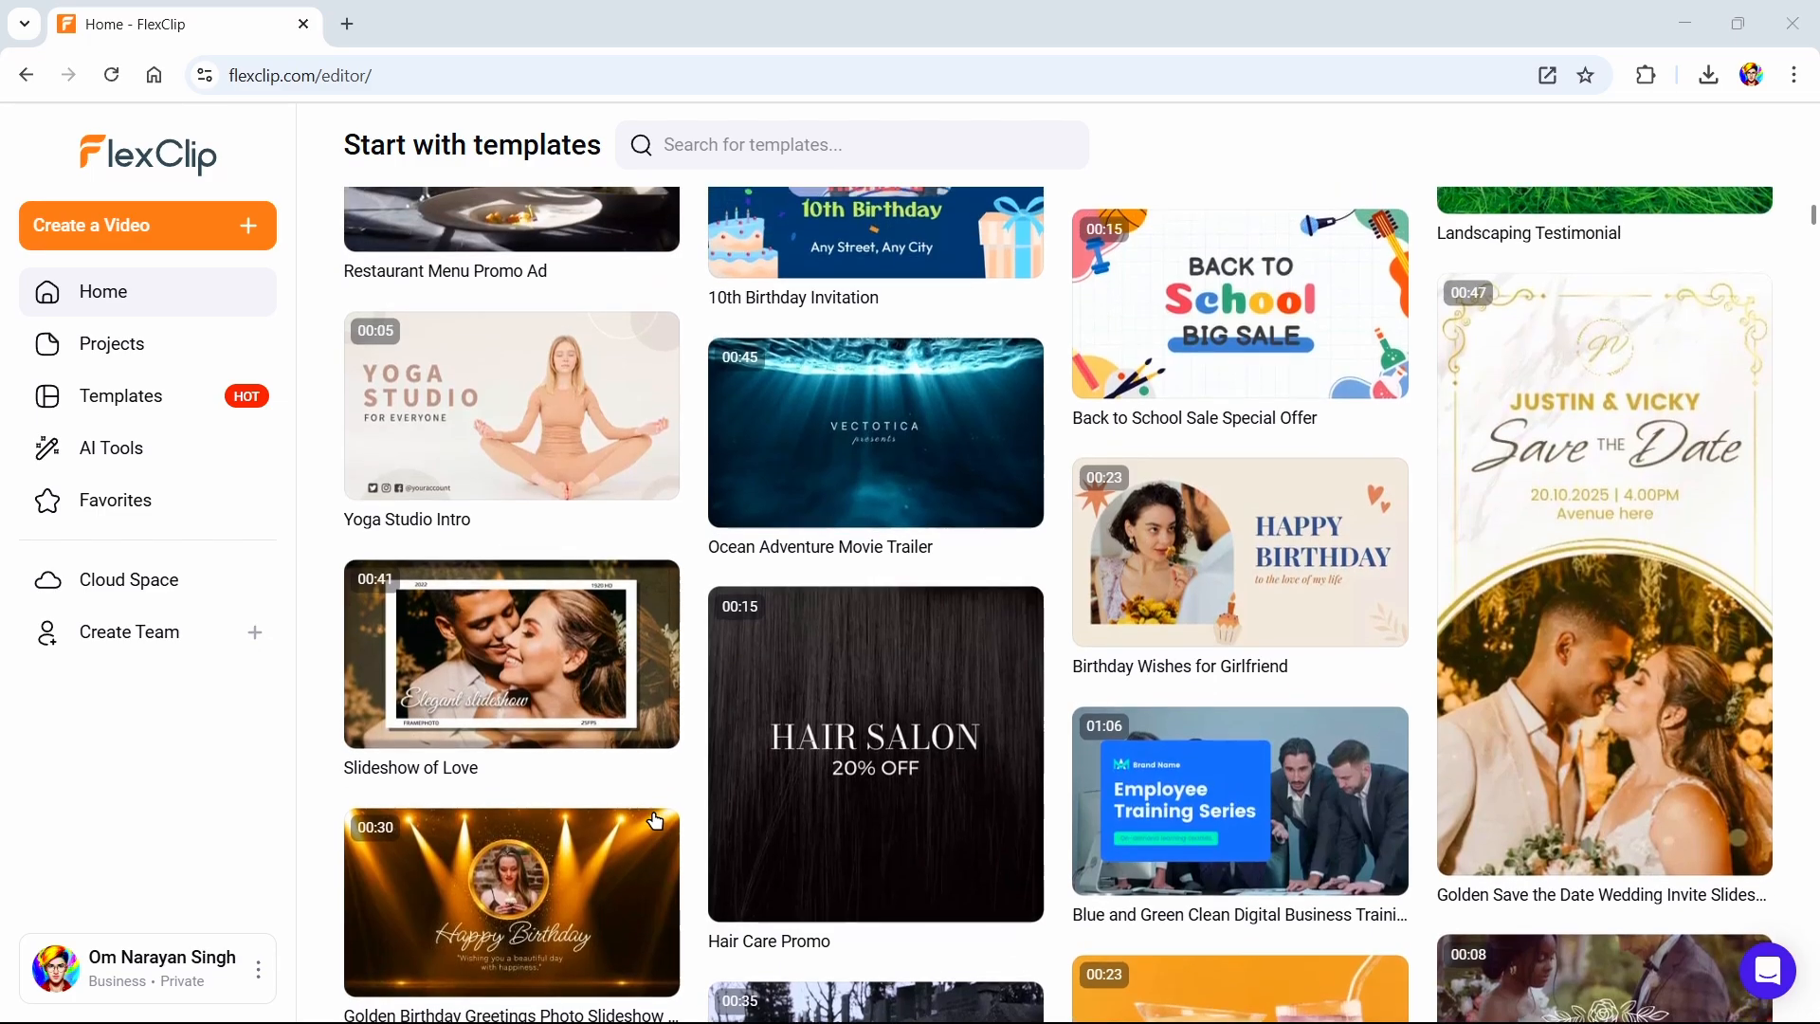
scroll(812, 602, up, 5)
scroll(1316, 858, down, 15)
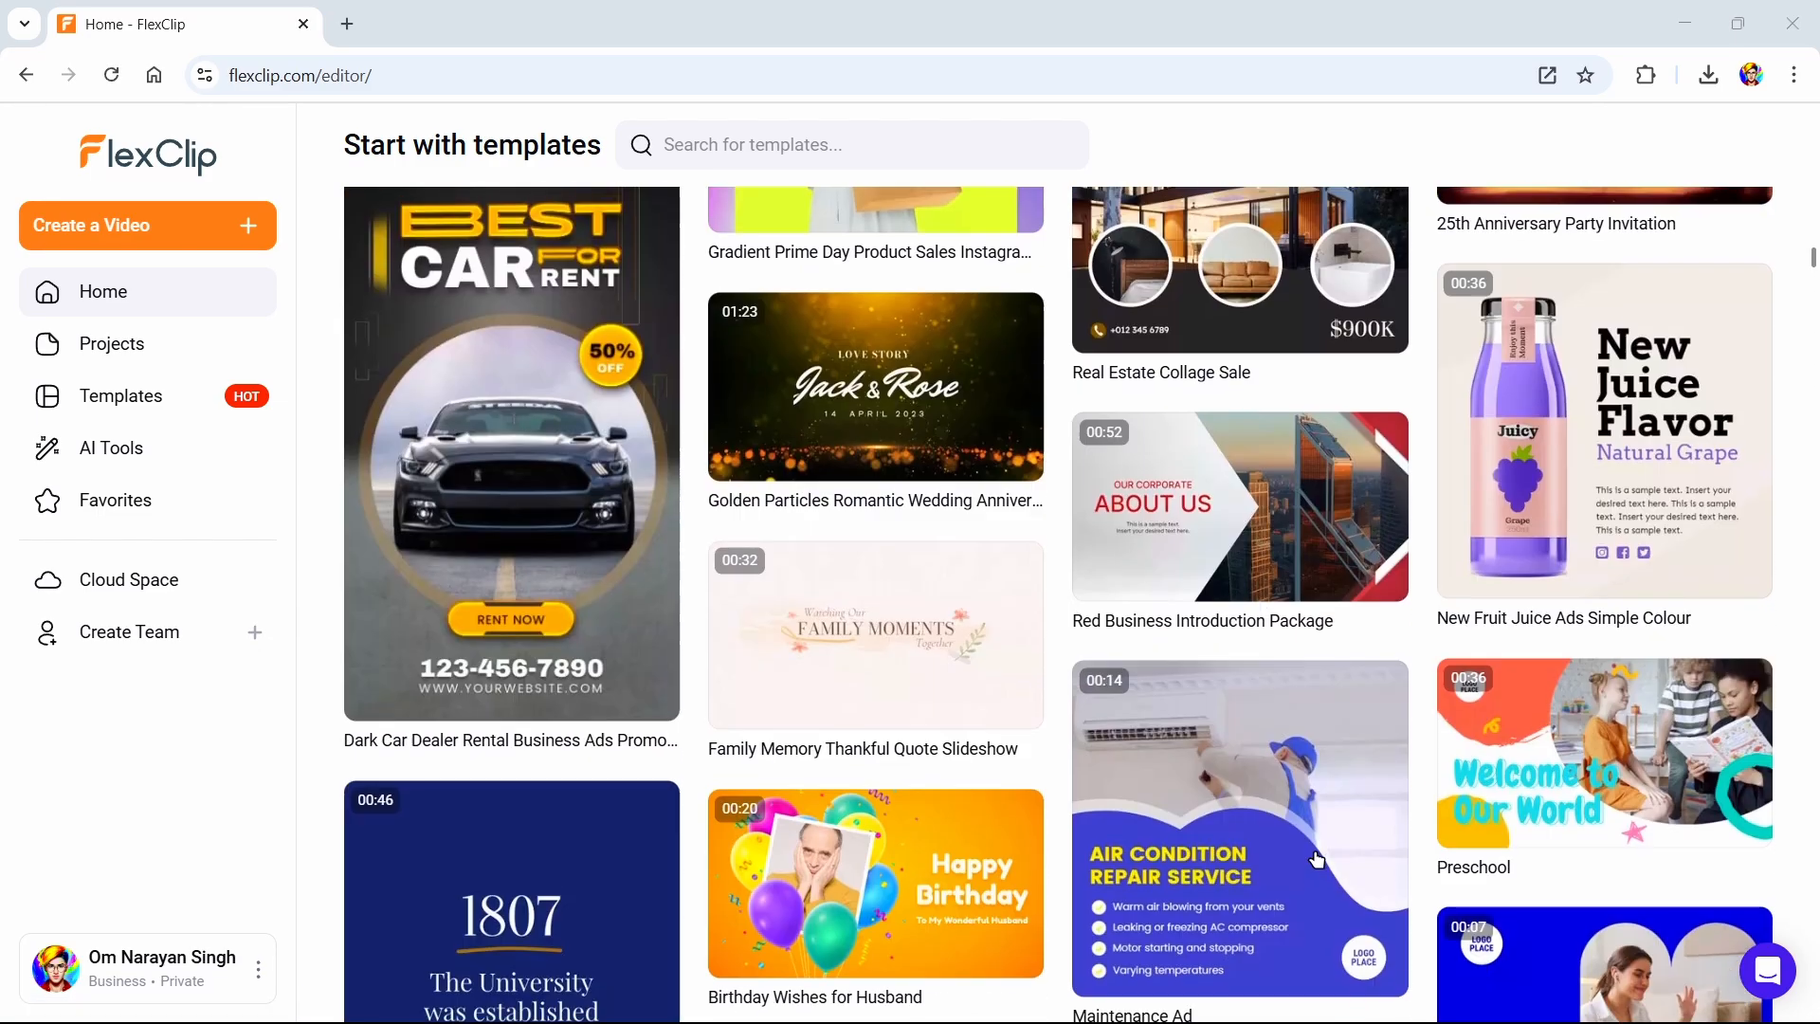
scroll(1316, 858, down, 10)
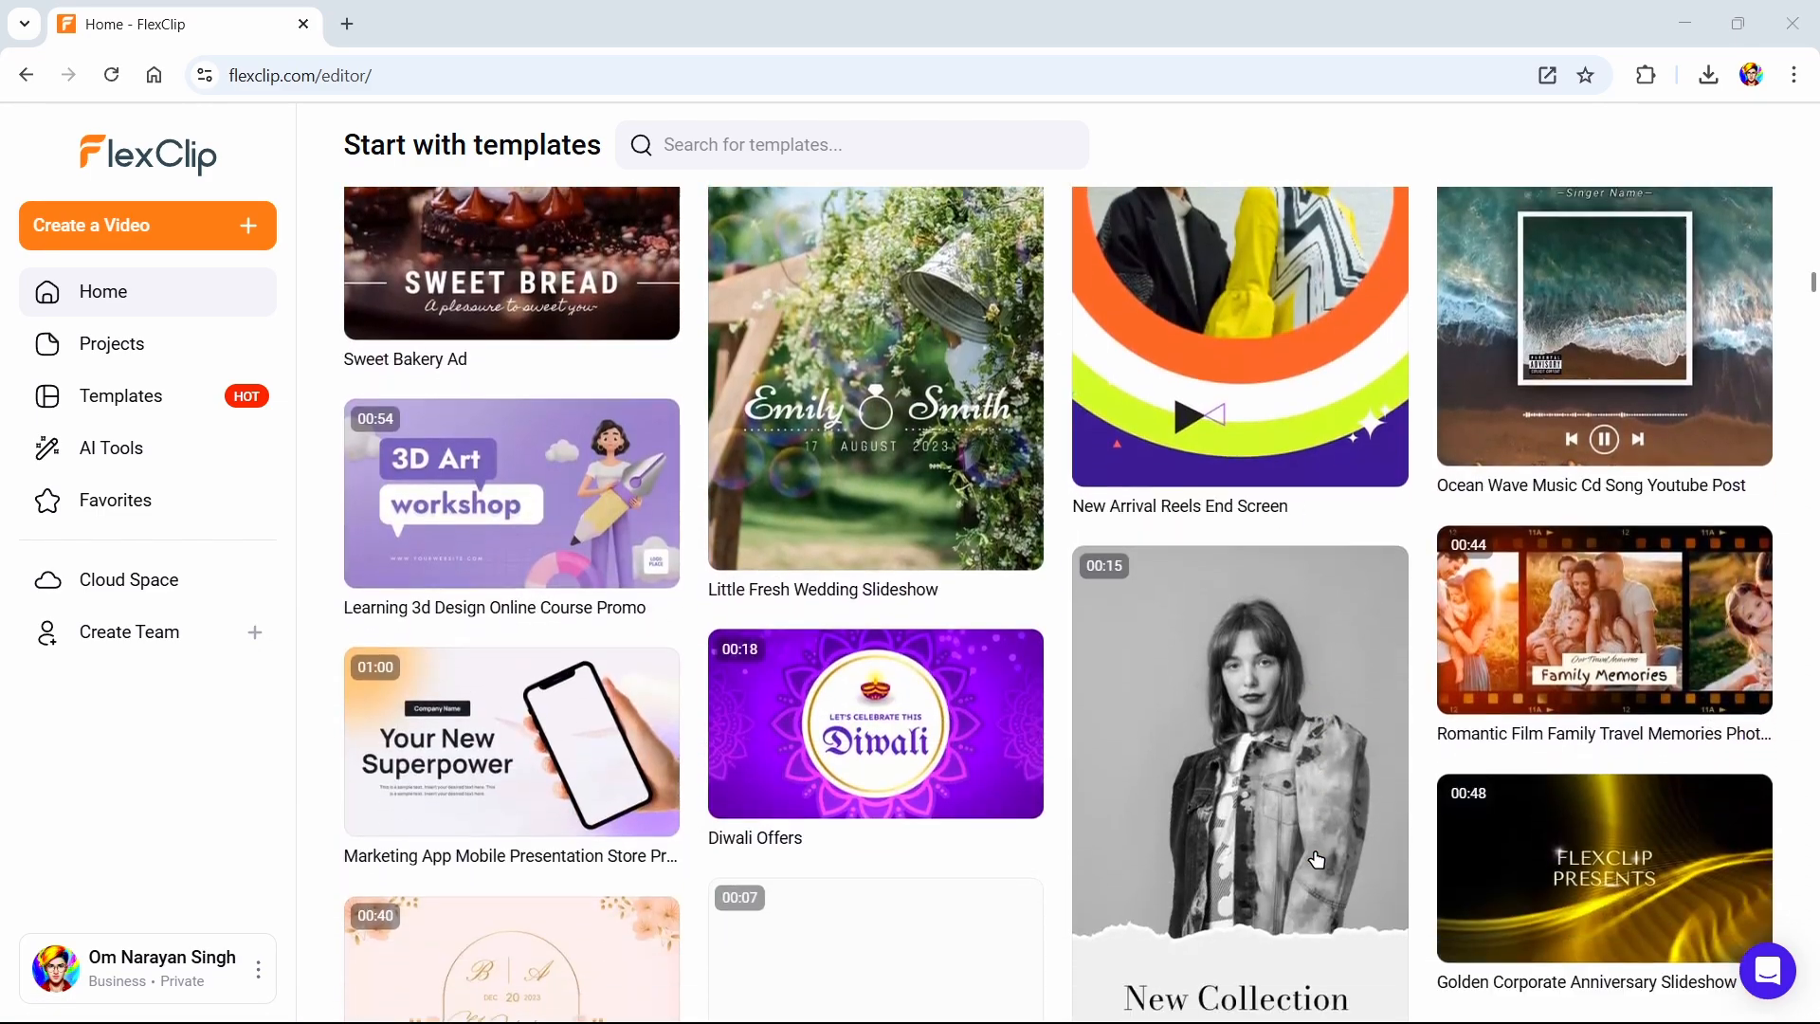
scroll(1317, 858, up, 20)
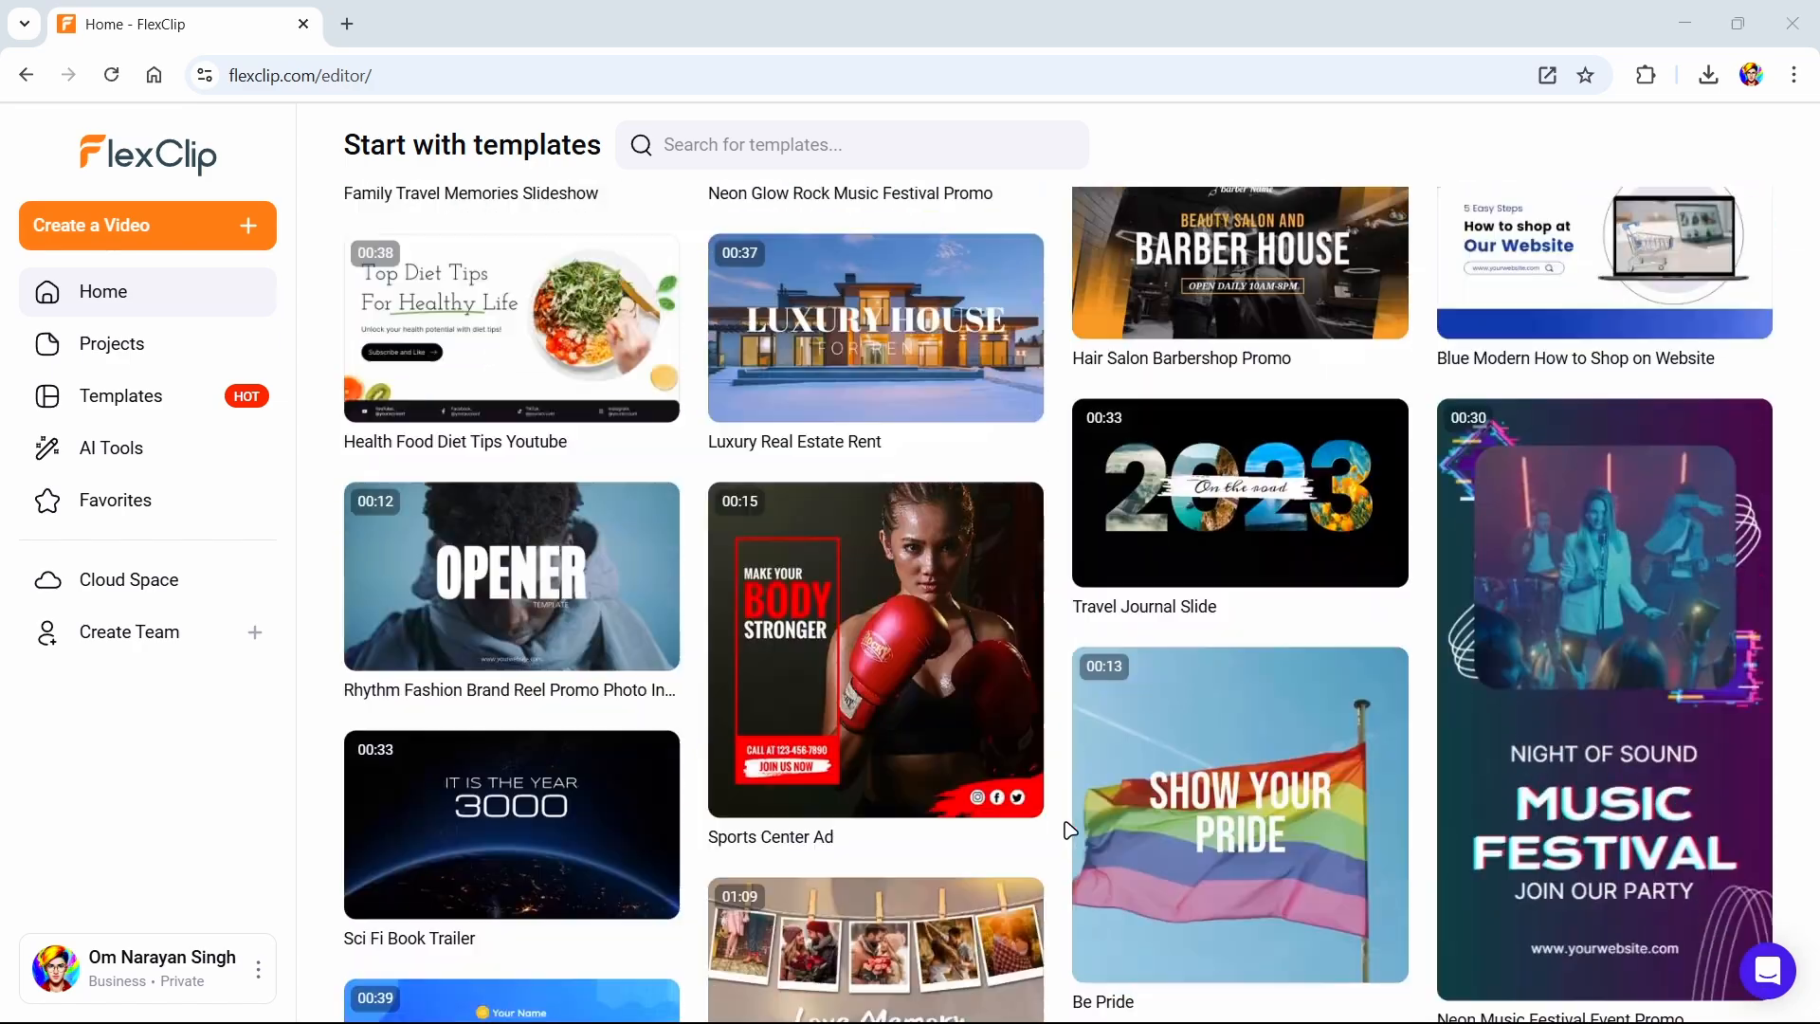
scroll(1069, 830, up, 3)
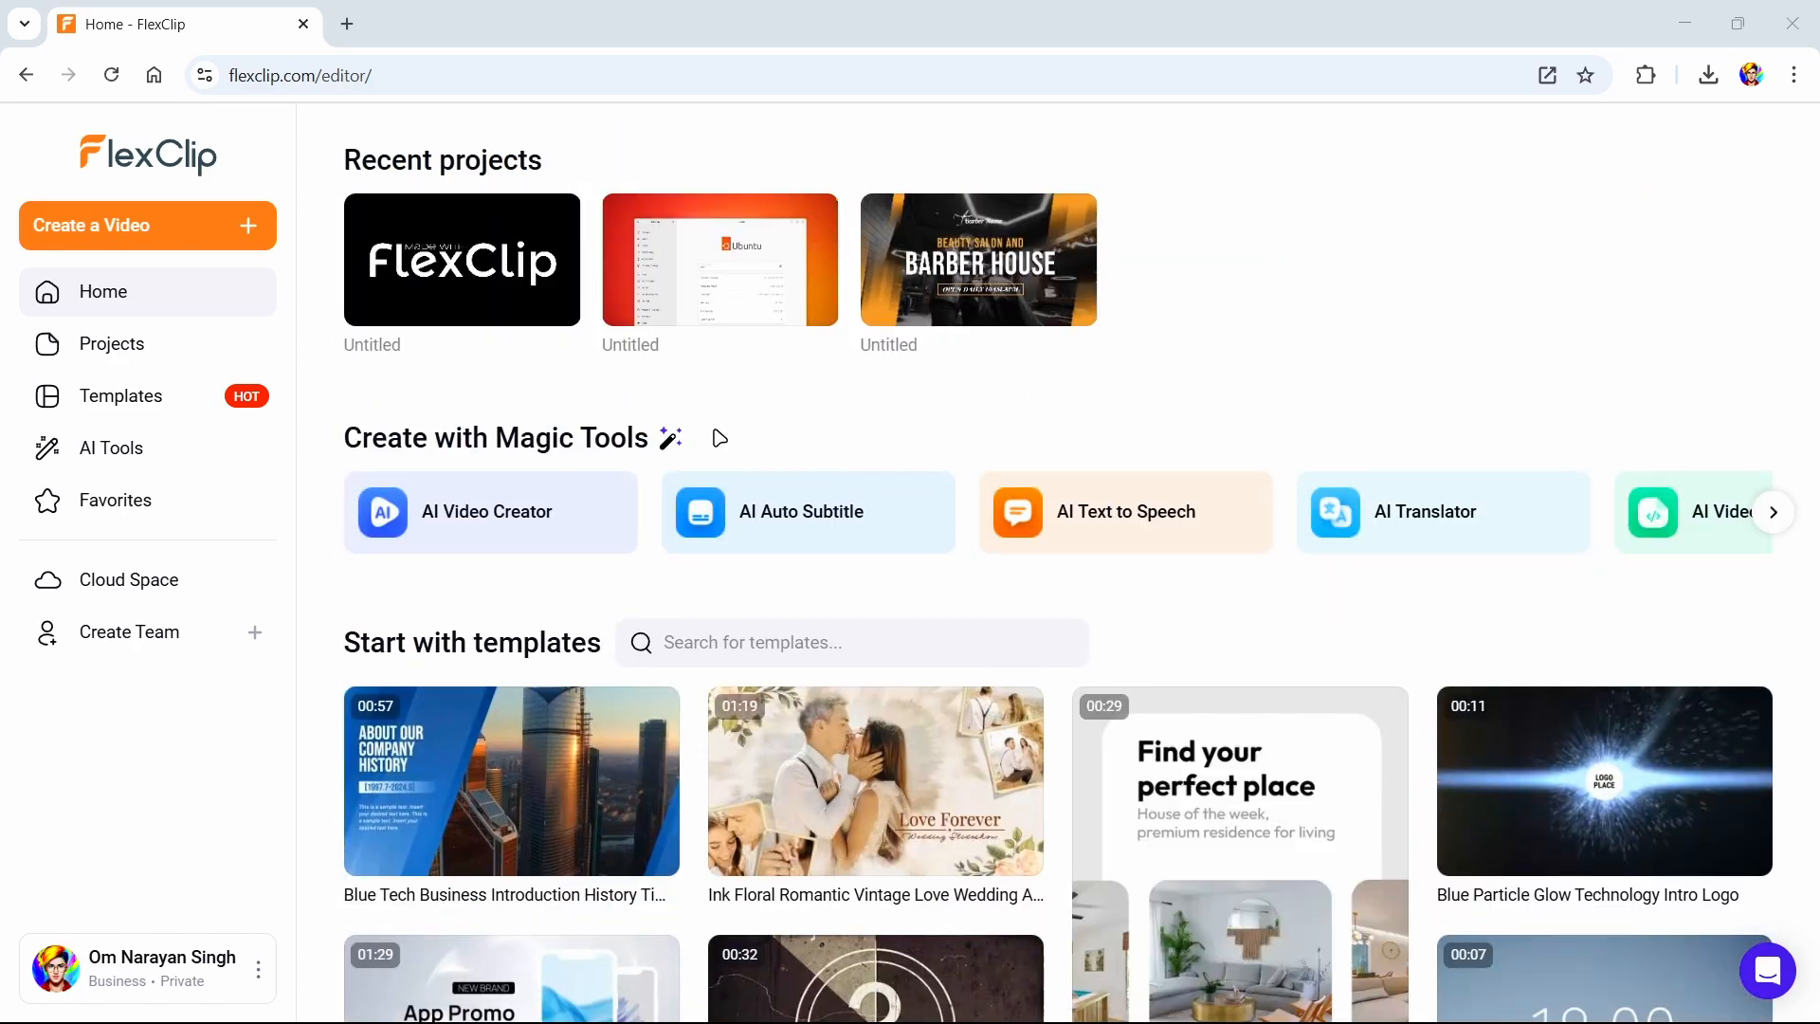
Open the AI Tools overview and examine its Popular, Image, Video and Audio sections
click(135, 446)
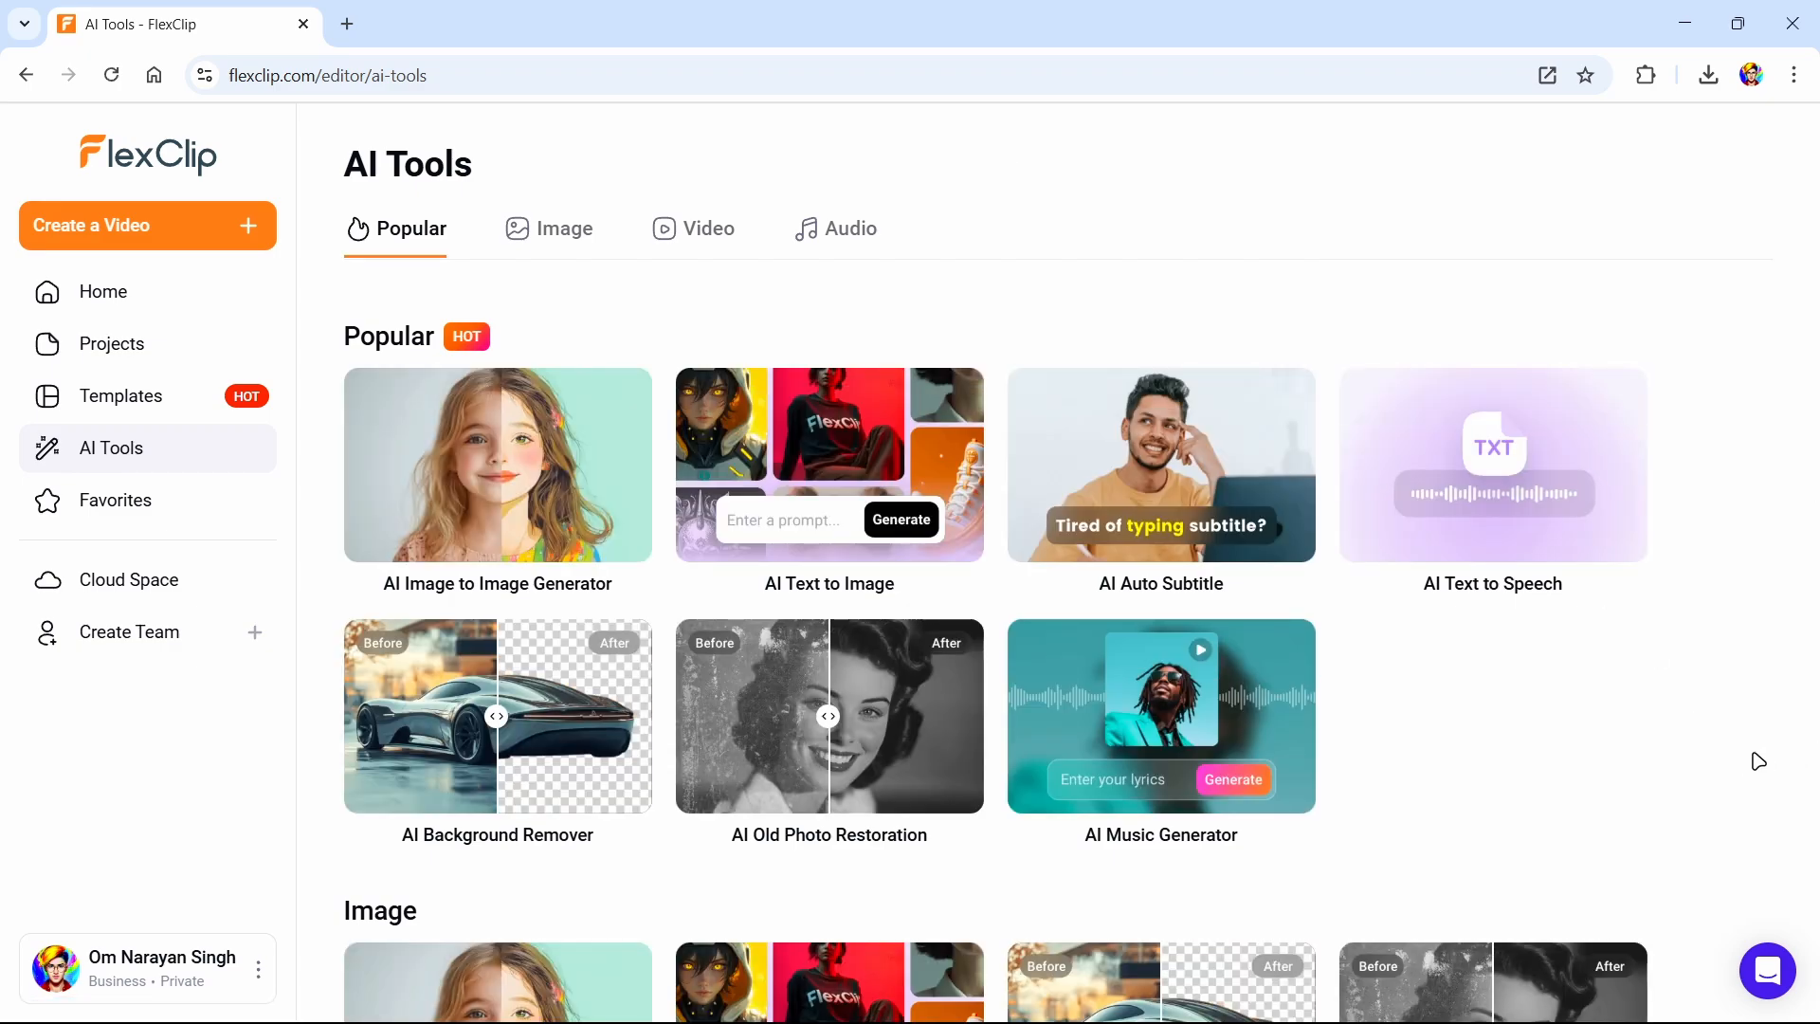
scroll(1751, 757, down, 1)
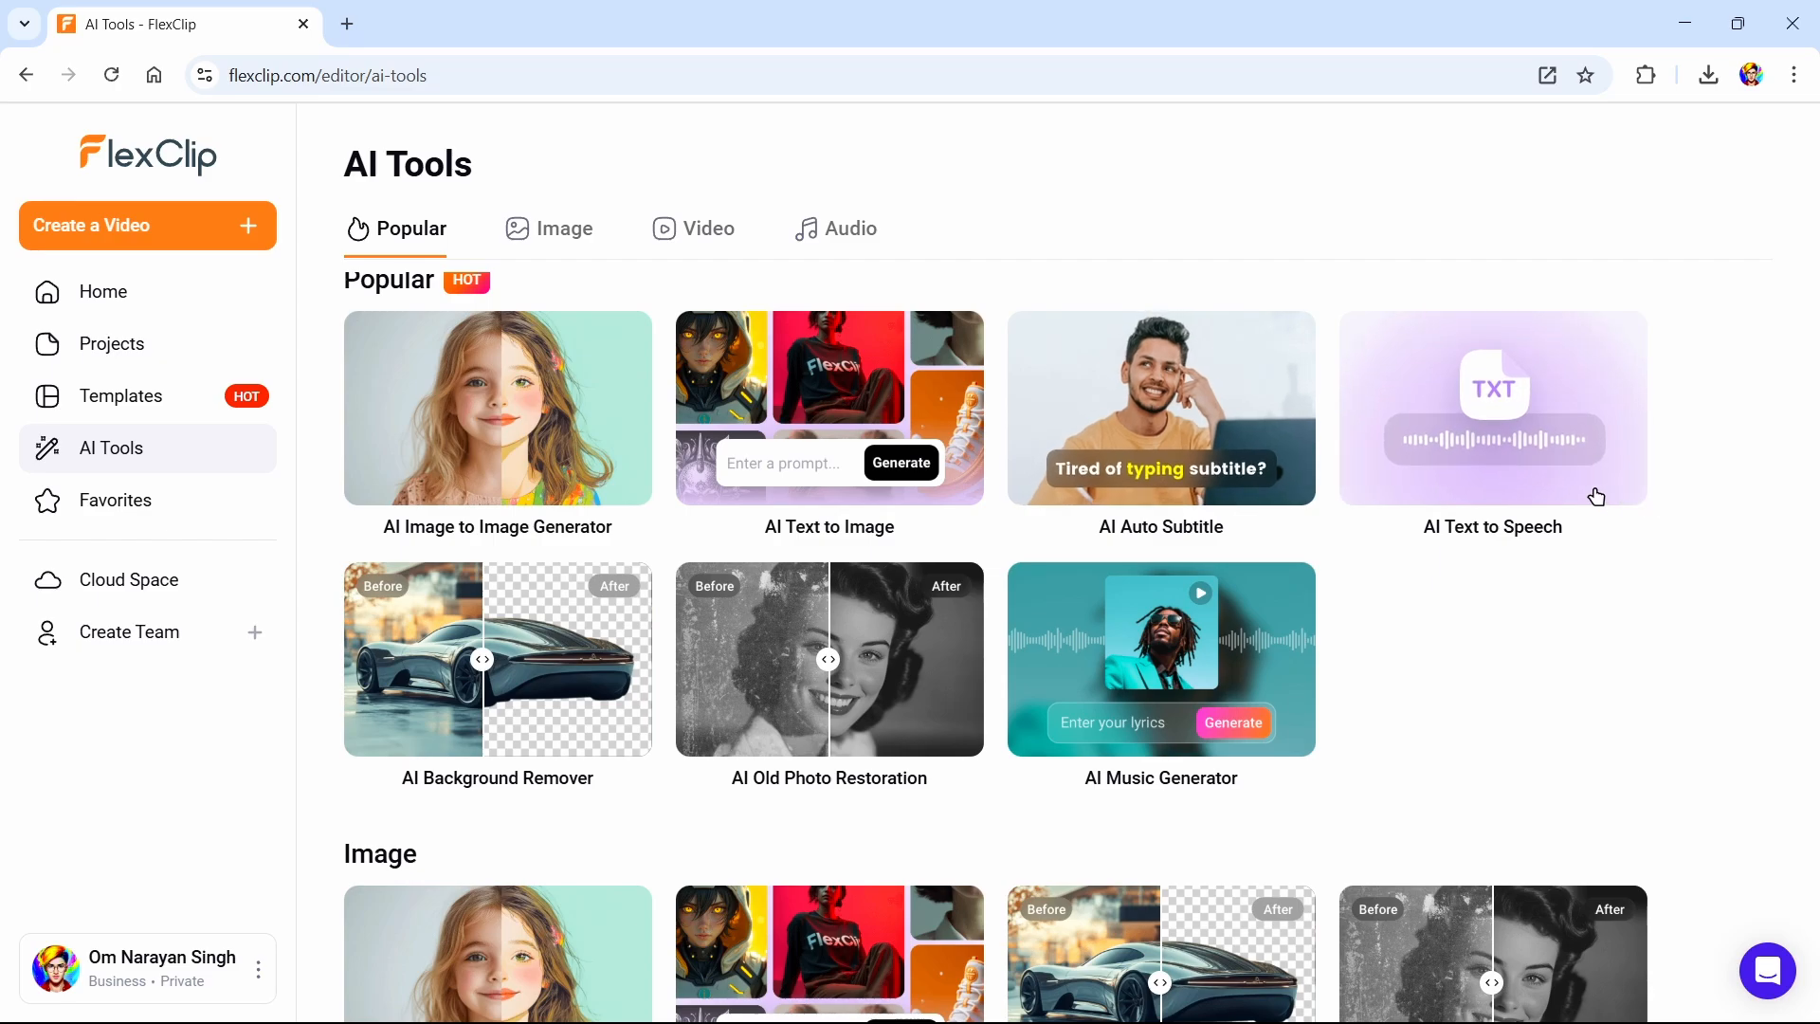
scroll(1598, 496, down, 2)
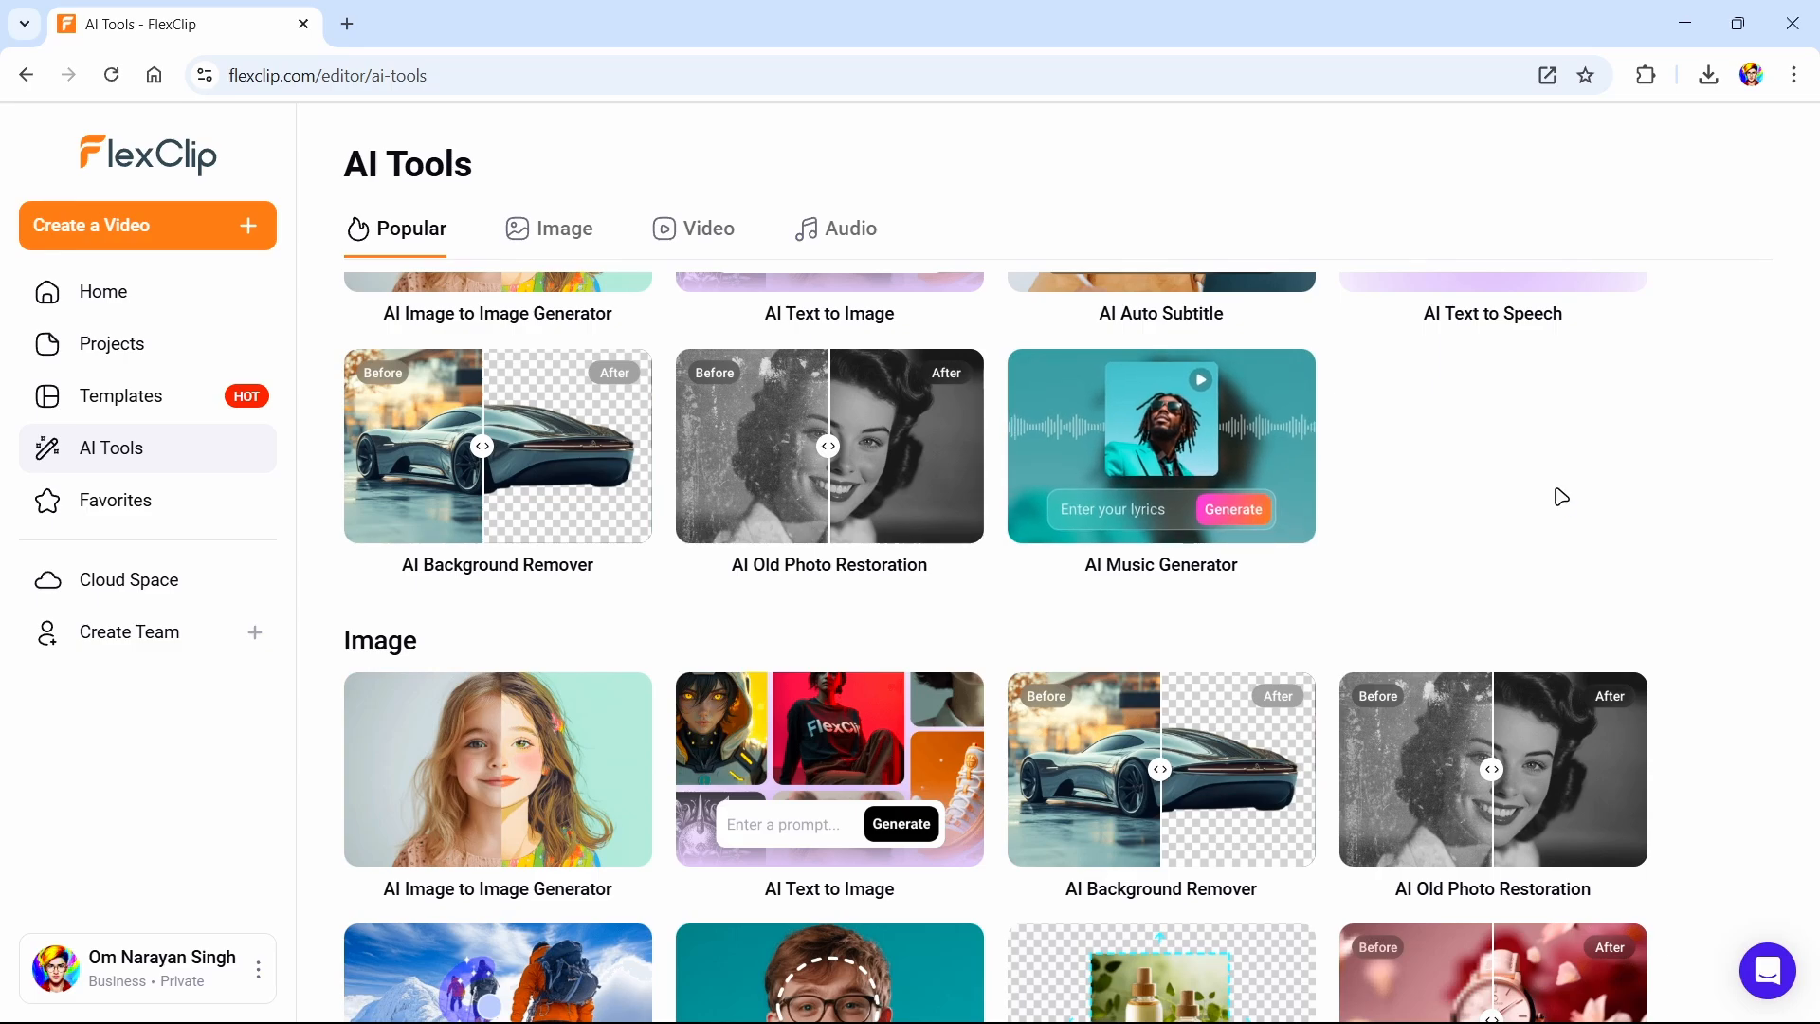
scroll(1561, 496, down, 4)
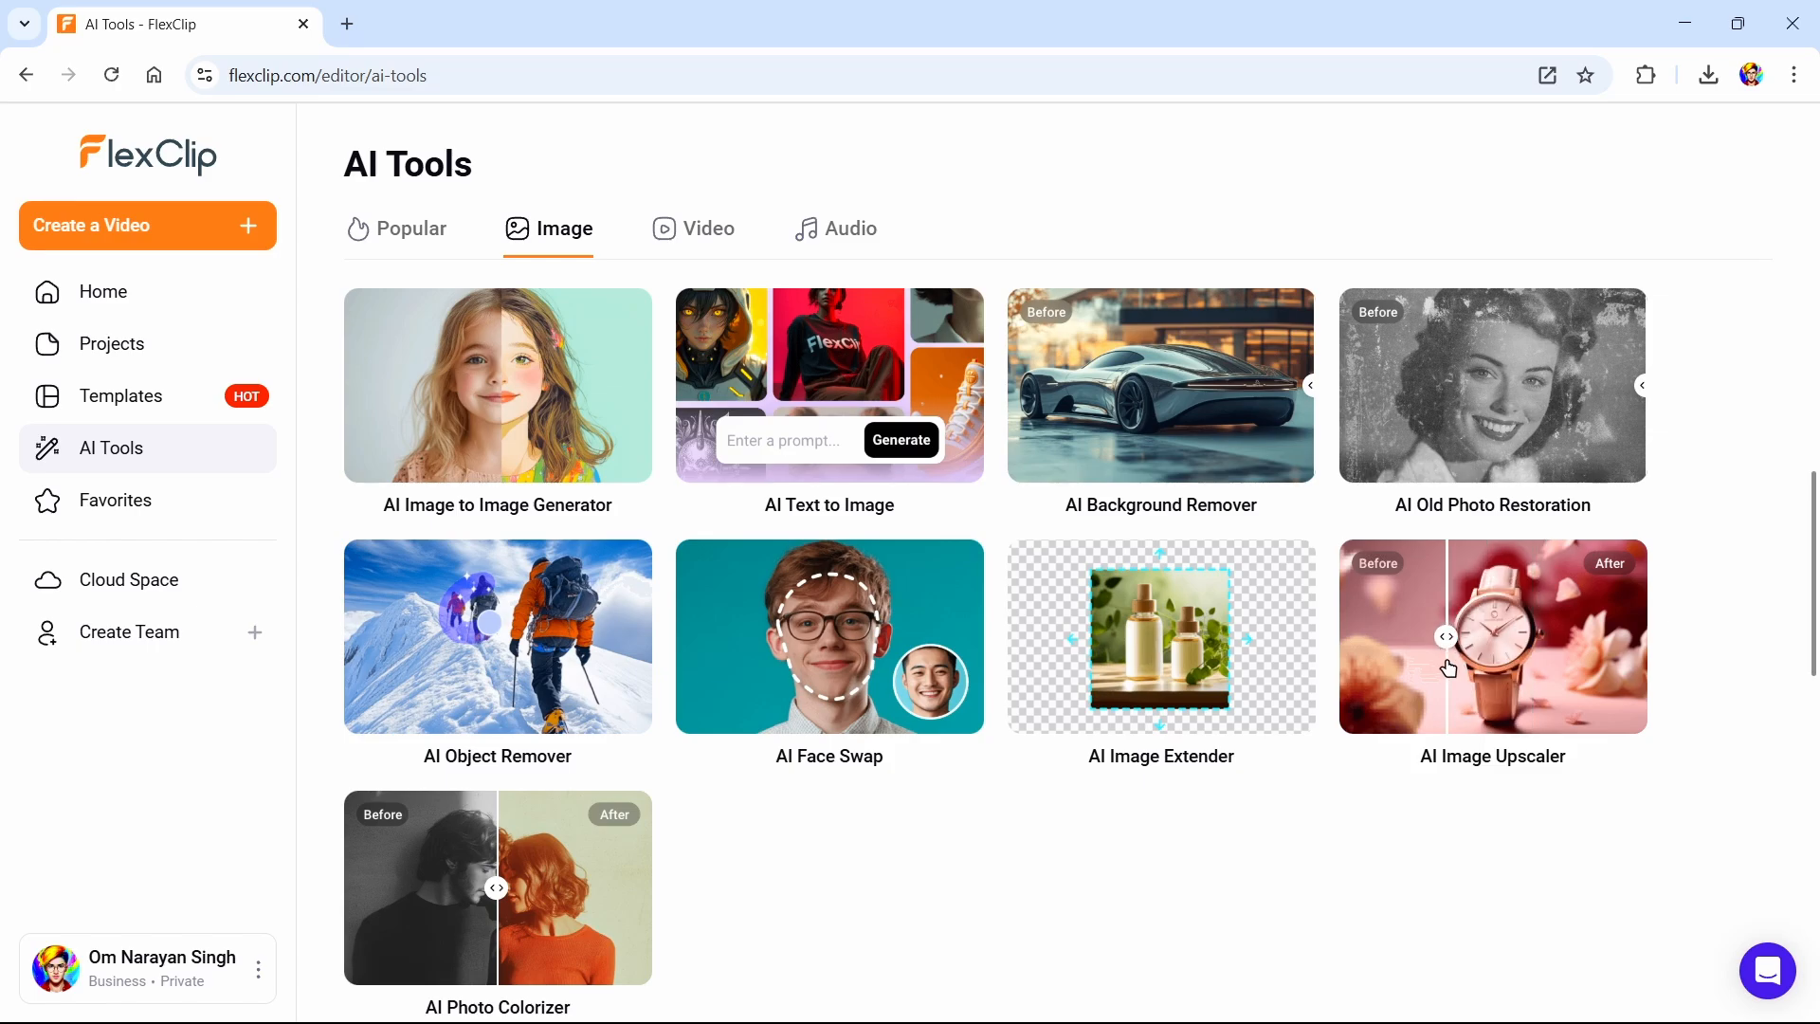
scroll(1449, 665, down, 2)
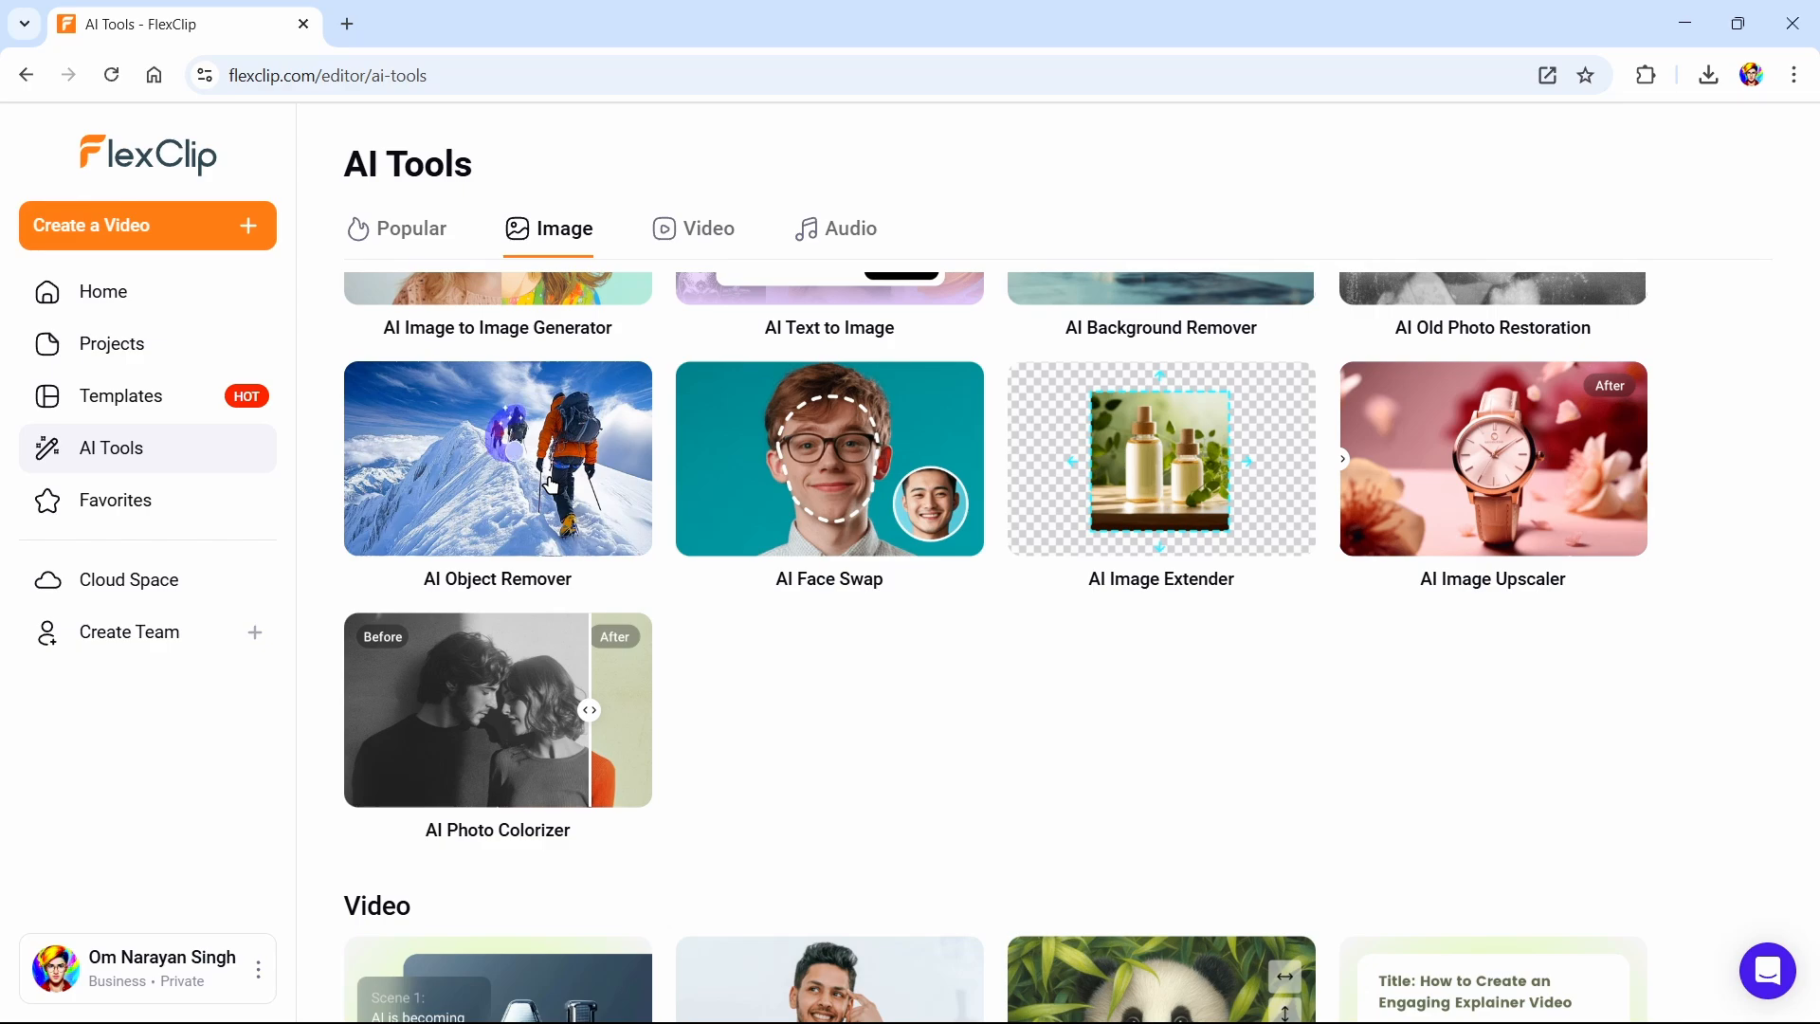
scroll(983, 824, down, 5)
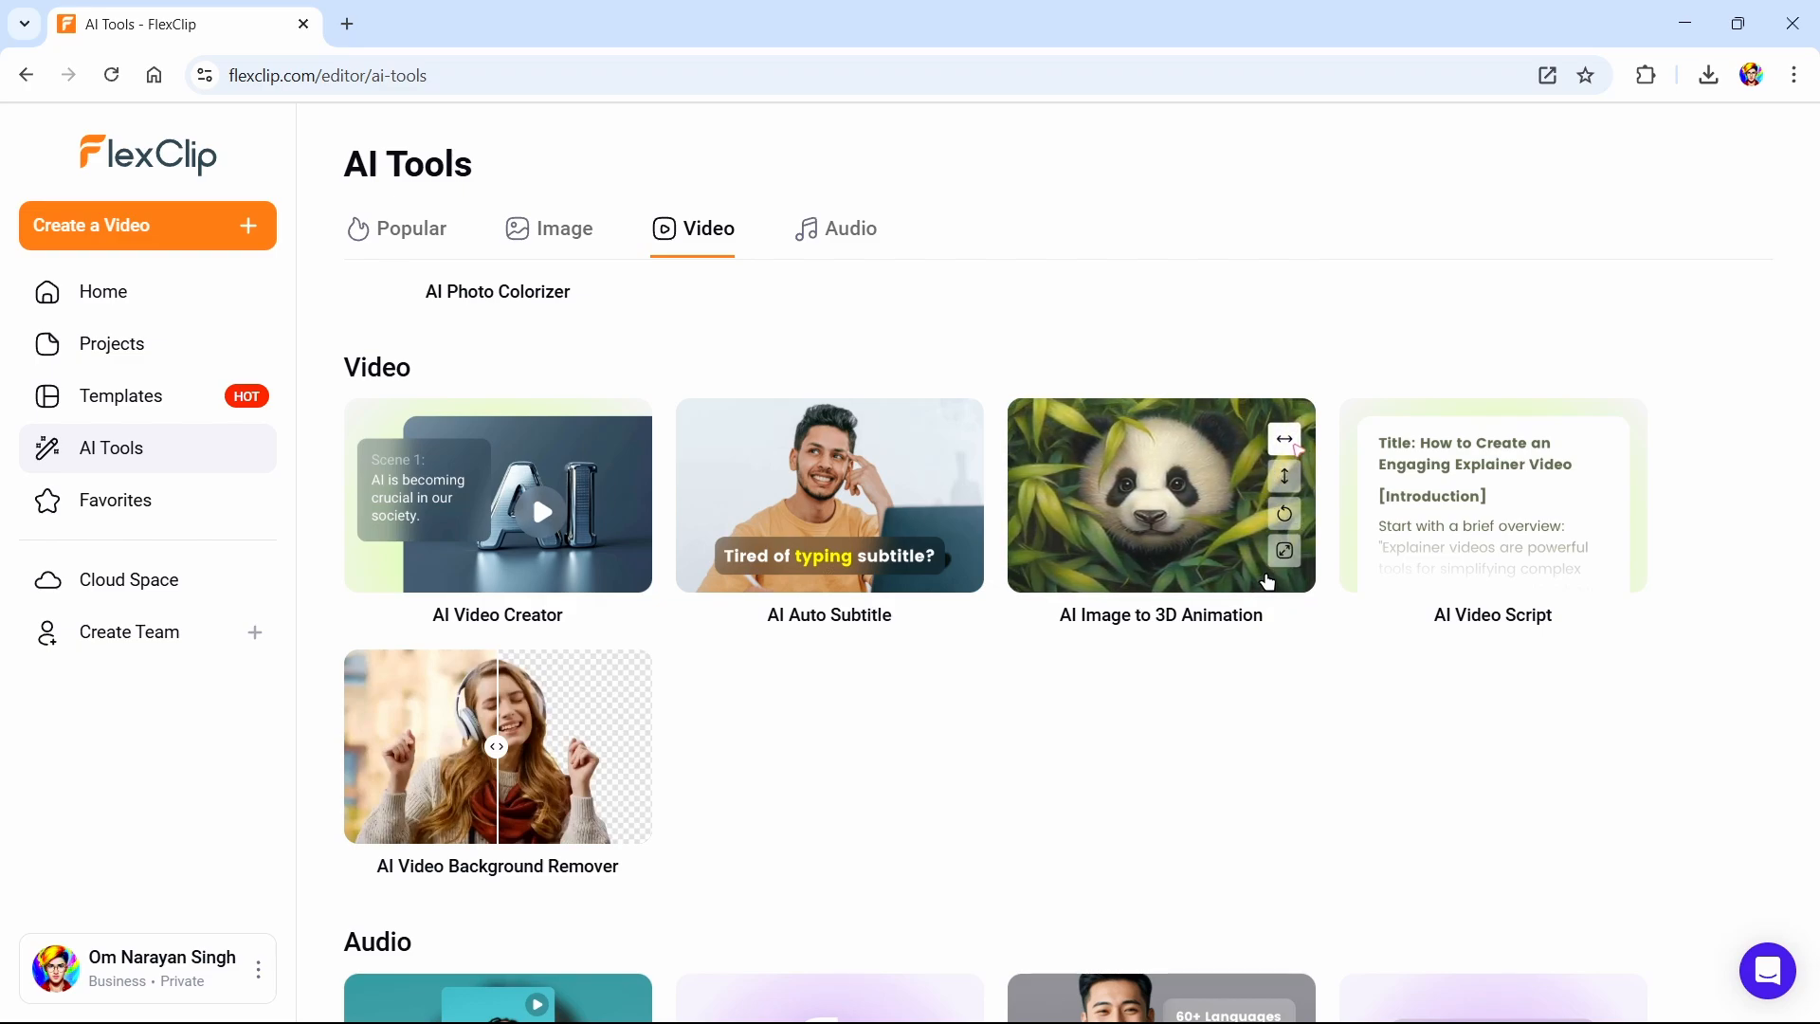
scroll(1267, 581, down, 2)
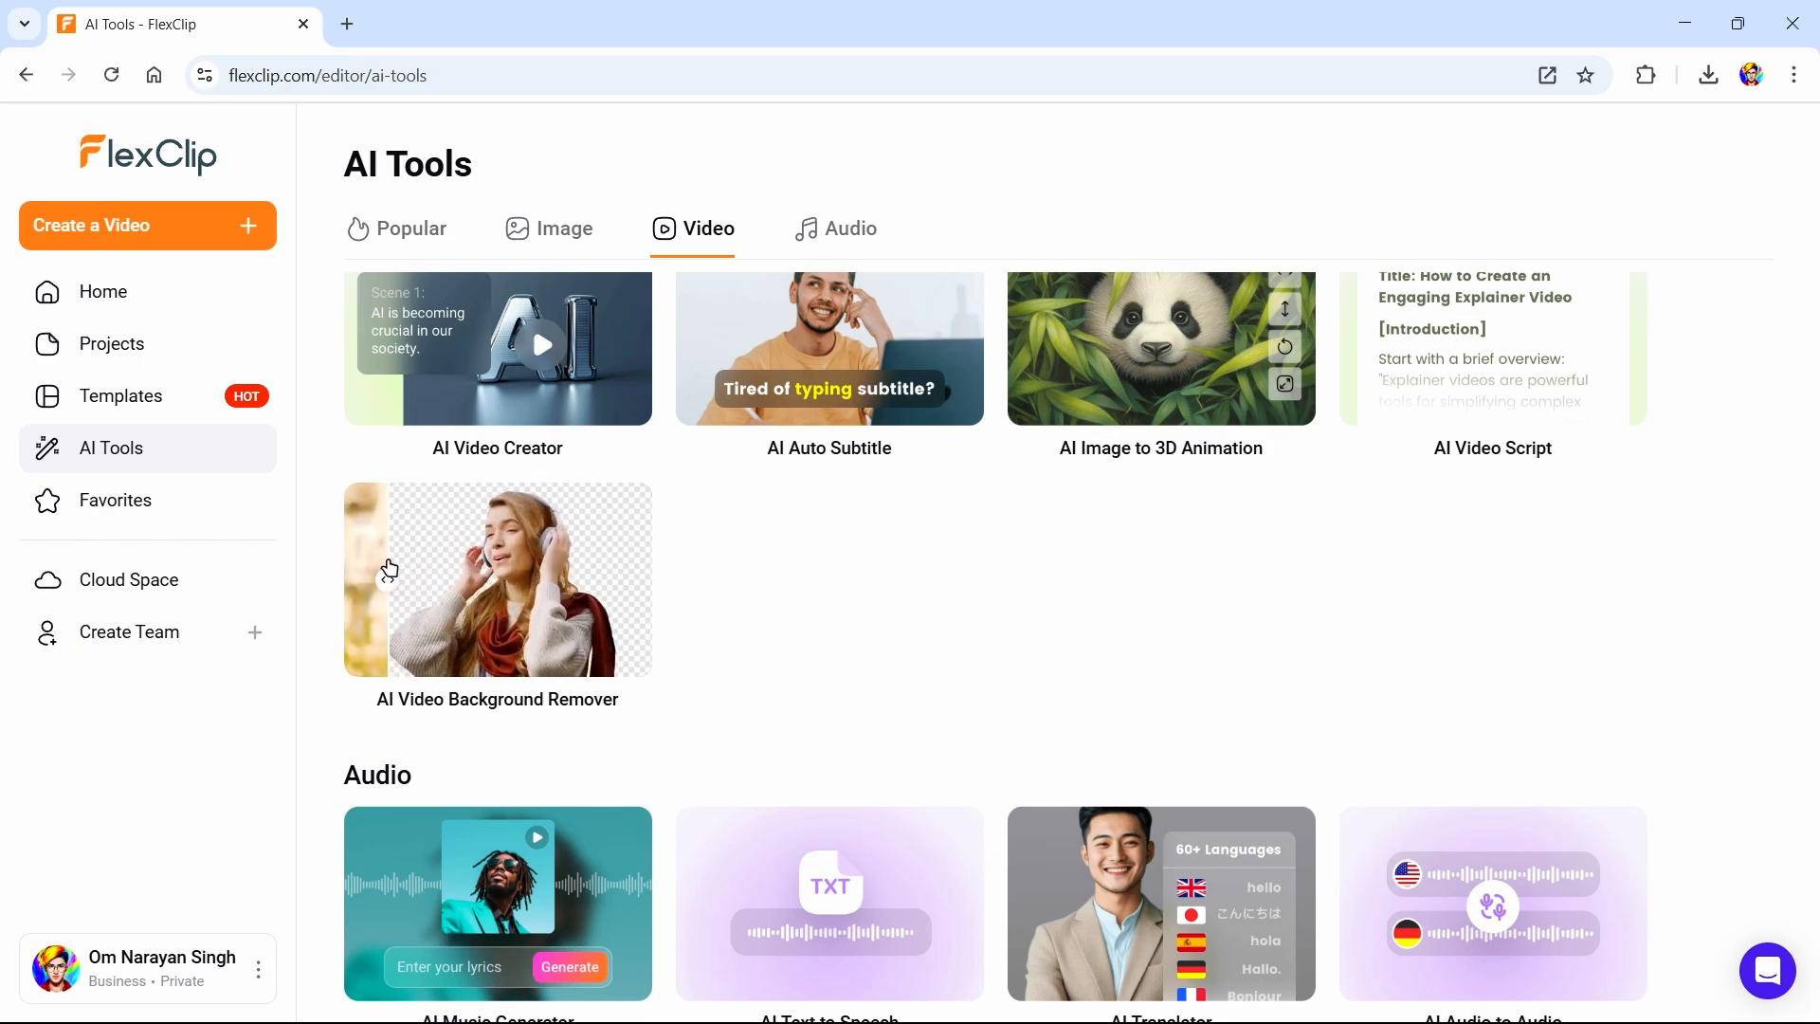
scroll(1089, 313, down, 3)
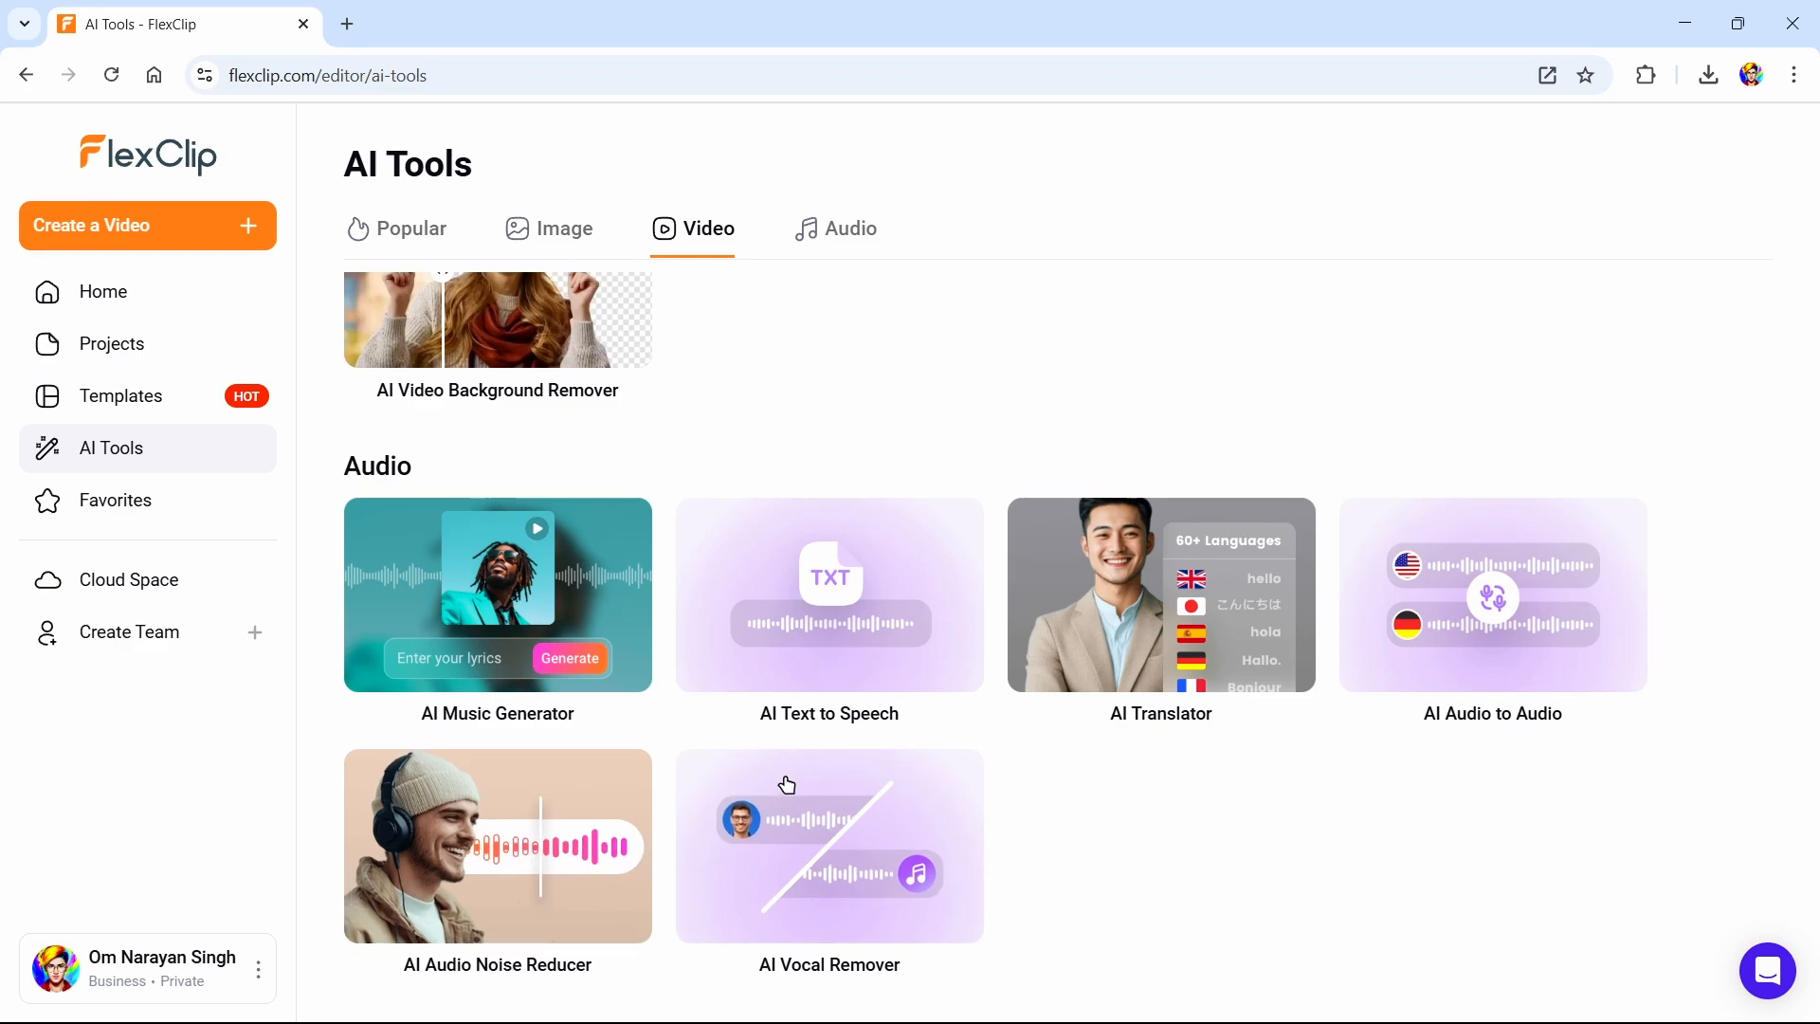
scroll(1048, 829, up, 15)
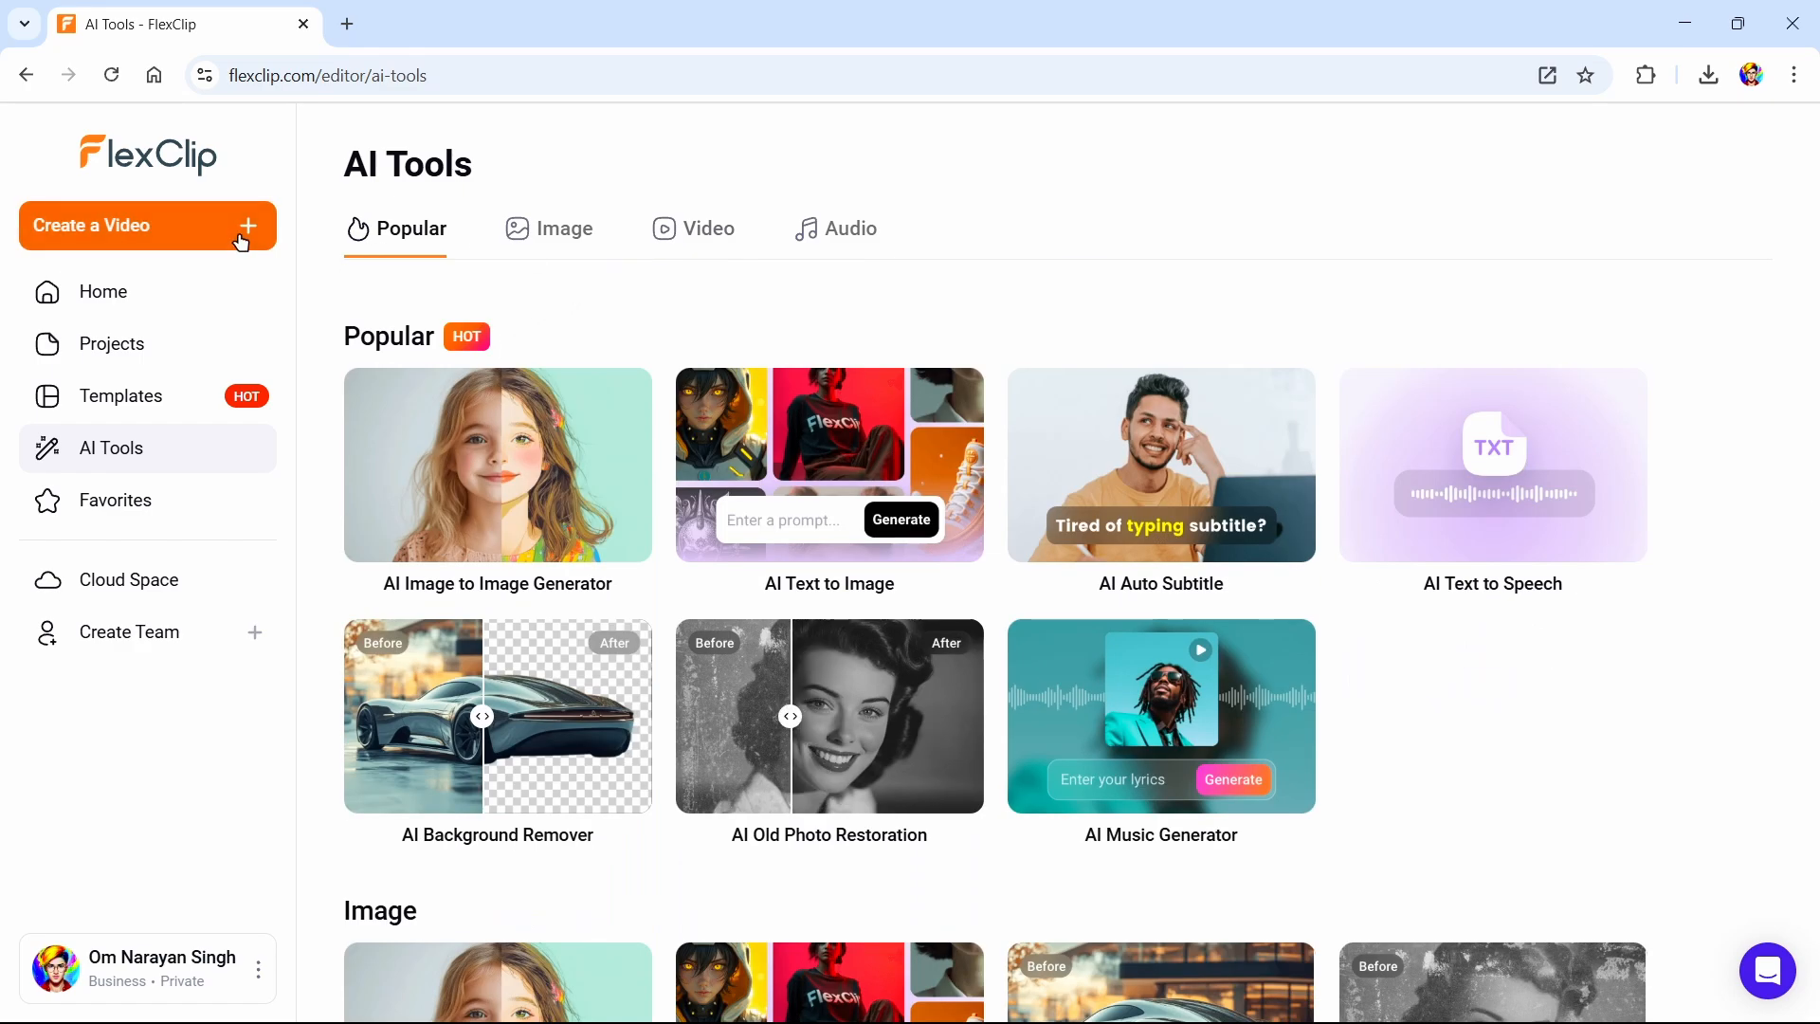
Return to the home page and review the Magic Tools offered for creating a video
click(144, 295)
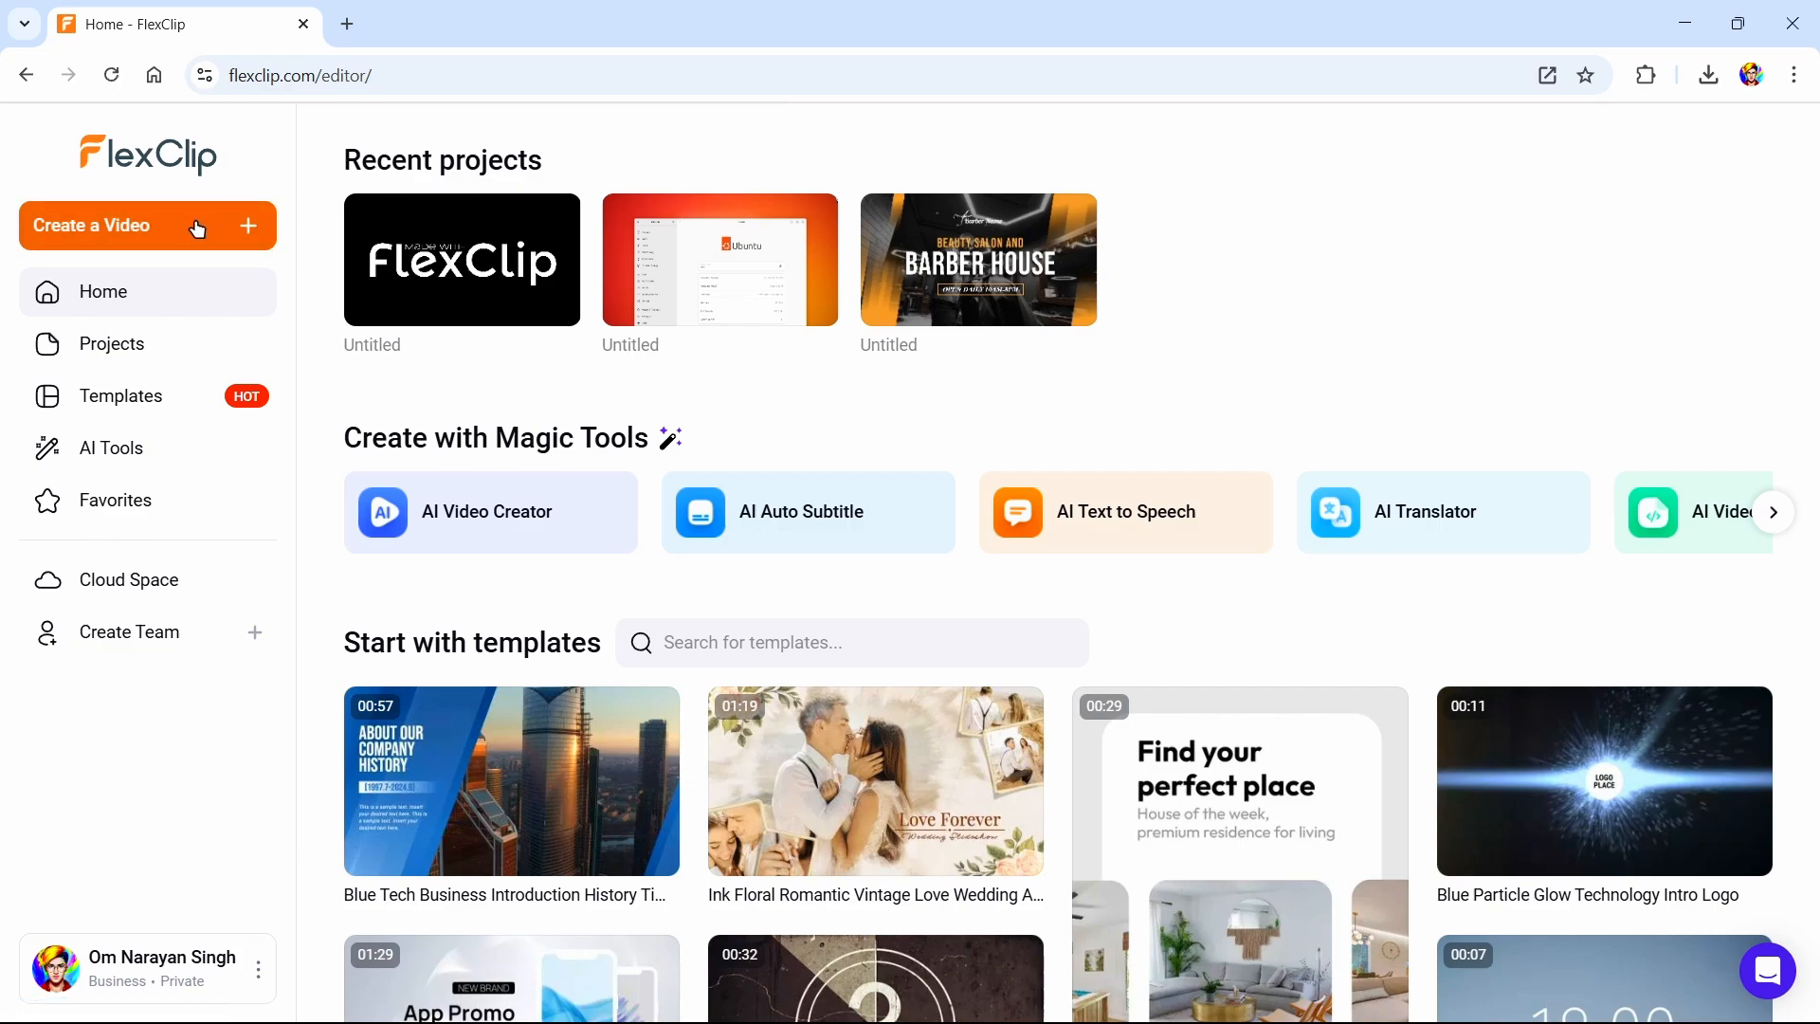
click(197, 228)
scroll(254, 627, down, 3)
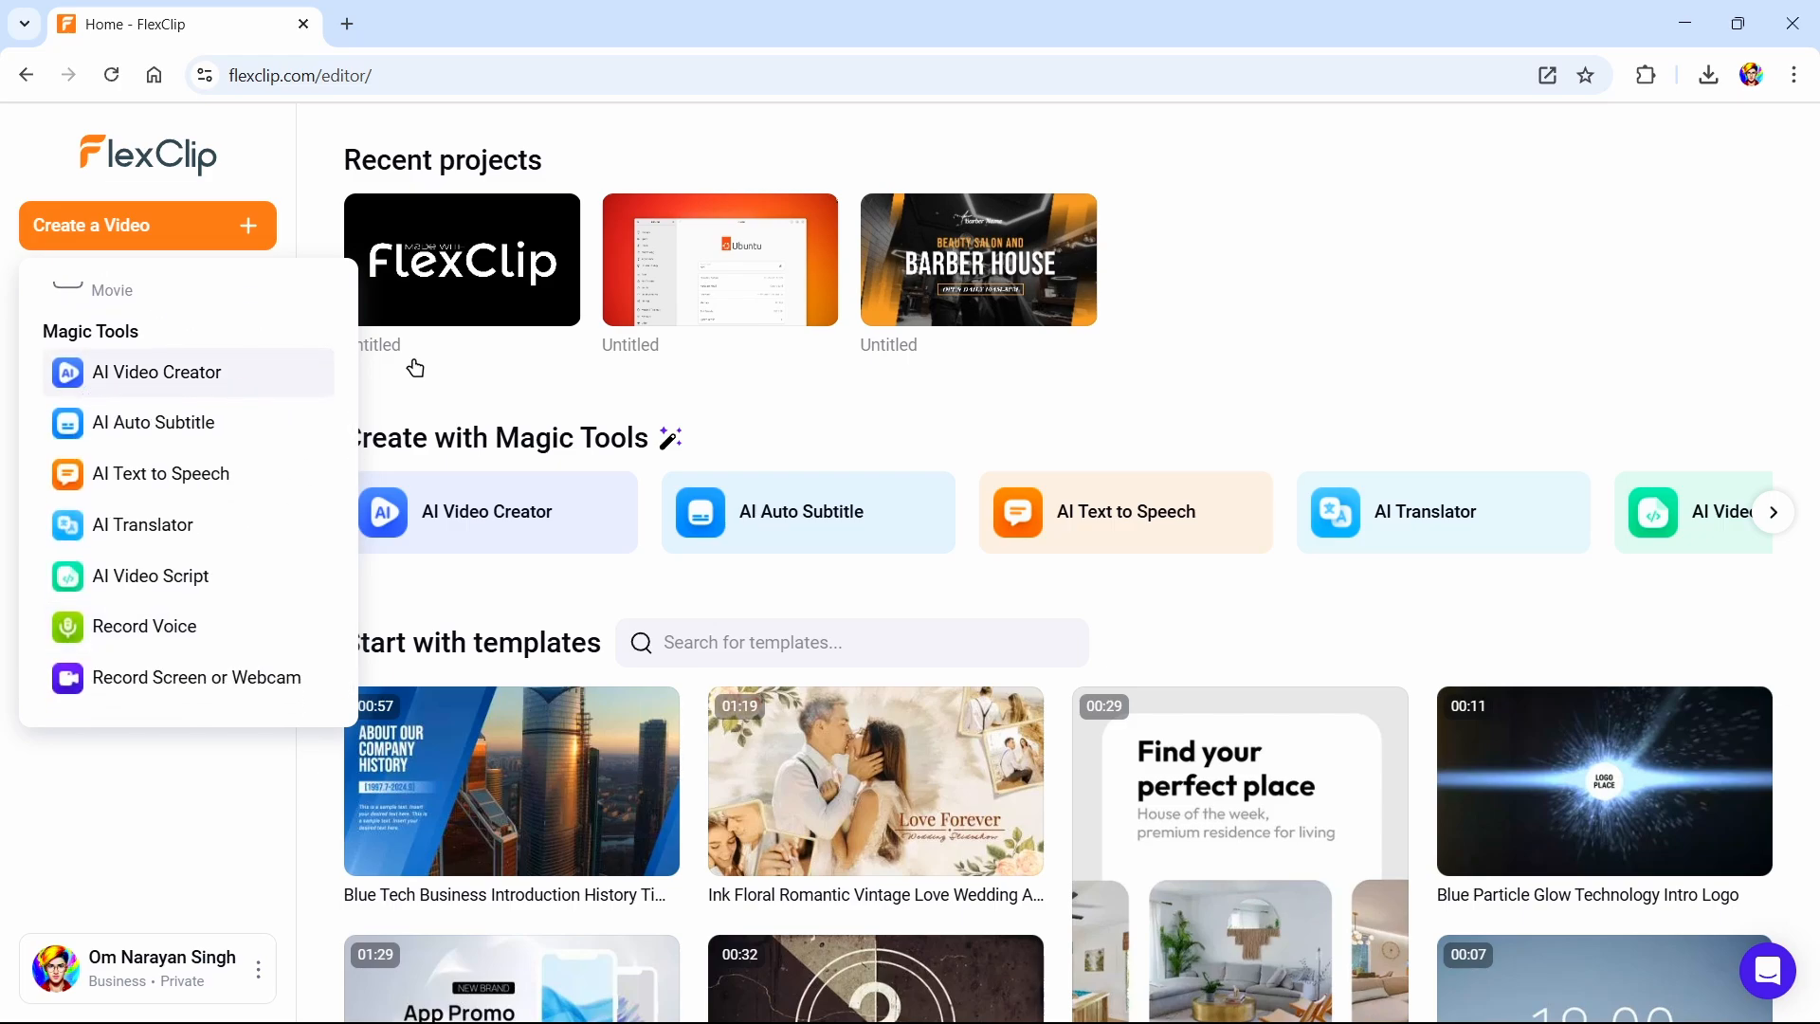
click(993, 428)
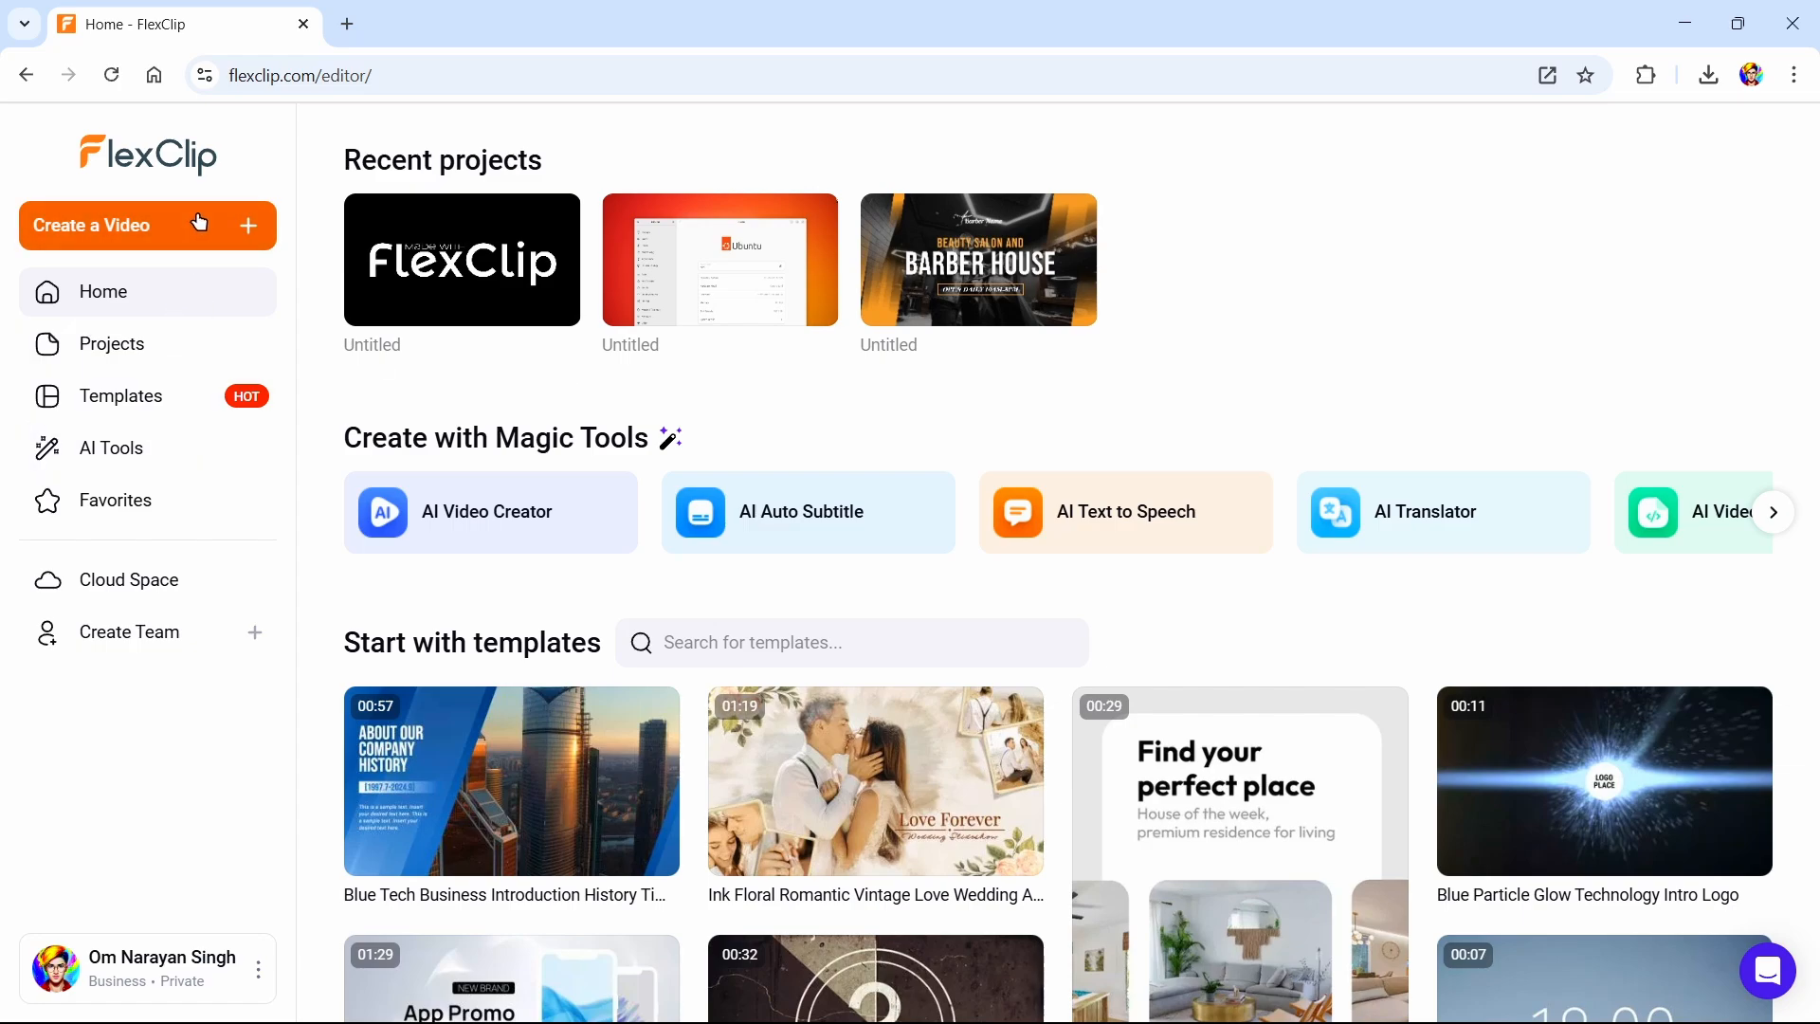
Start a new video with the AI Video Creator, choose Article/URL to Video and activate the article link field
click(201, 227)
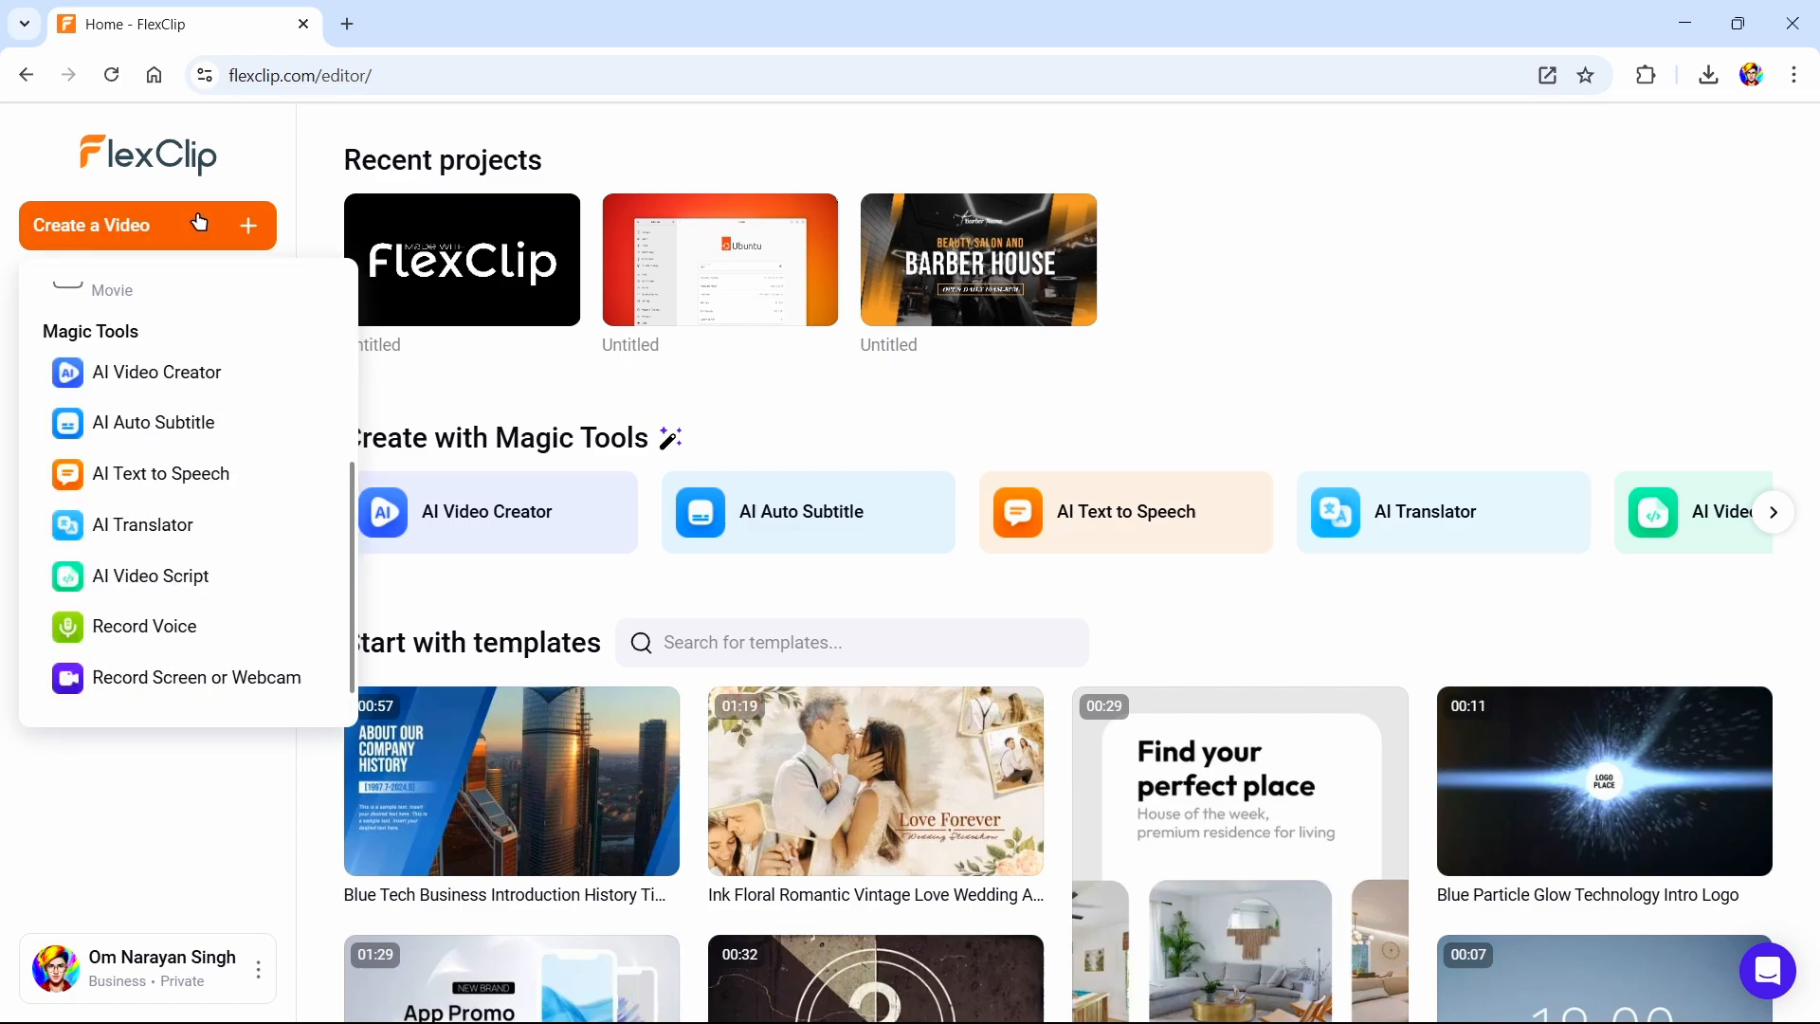
click(246, 396)
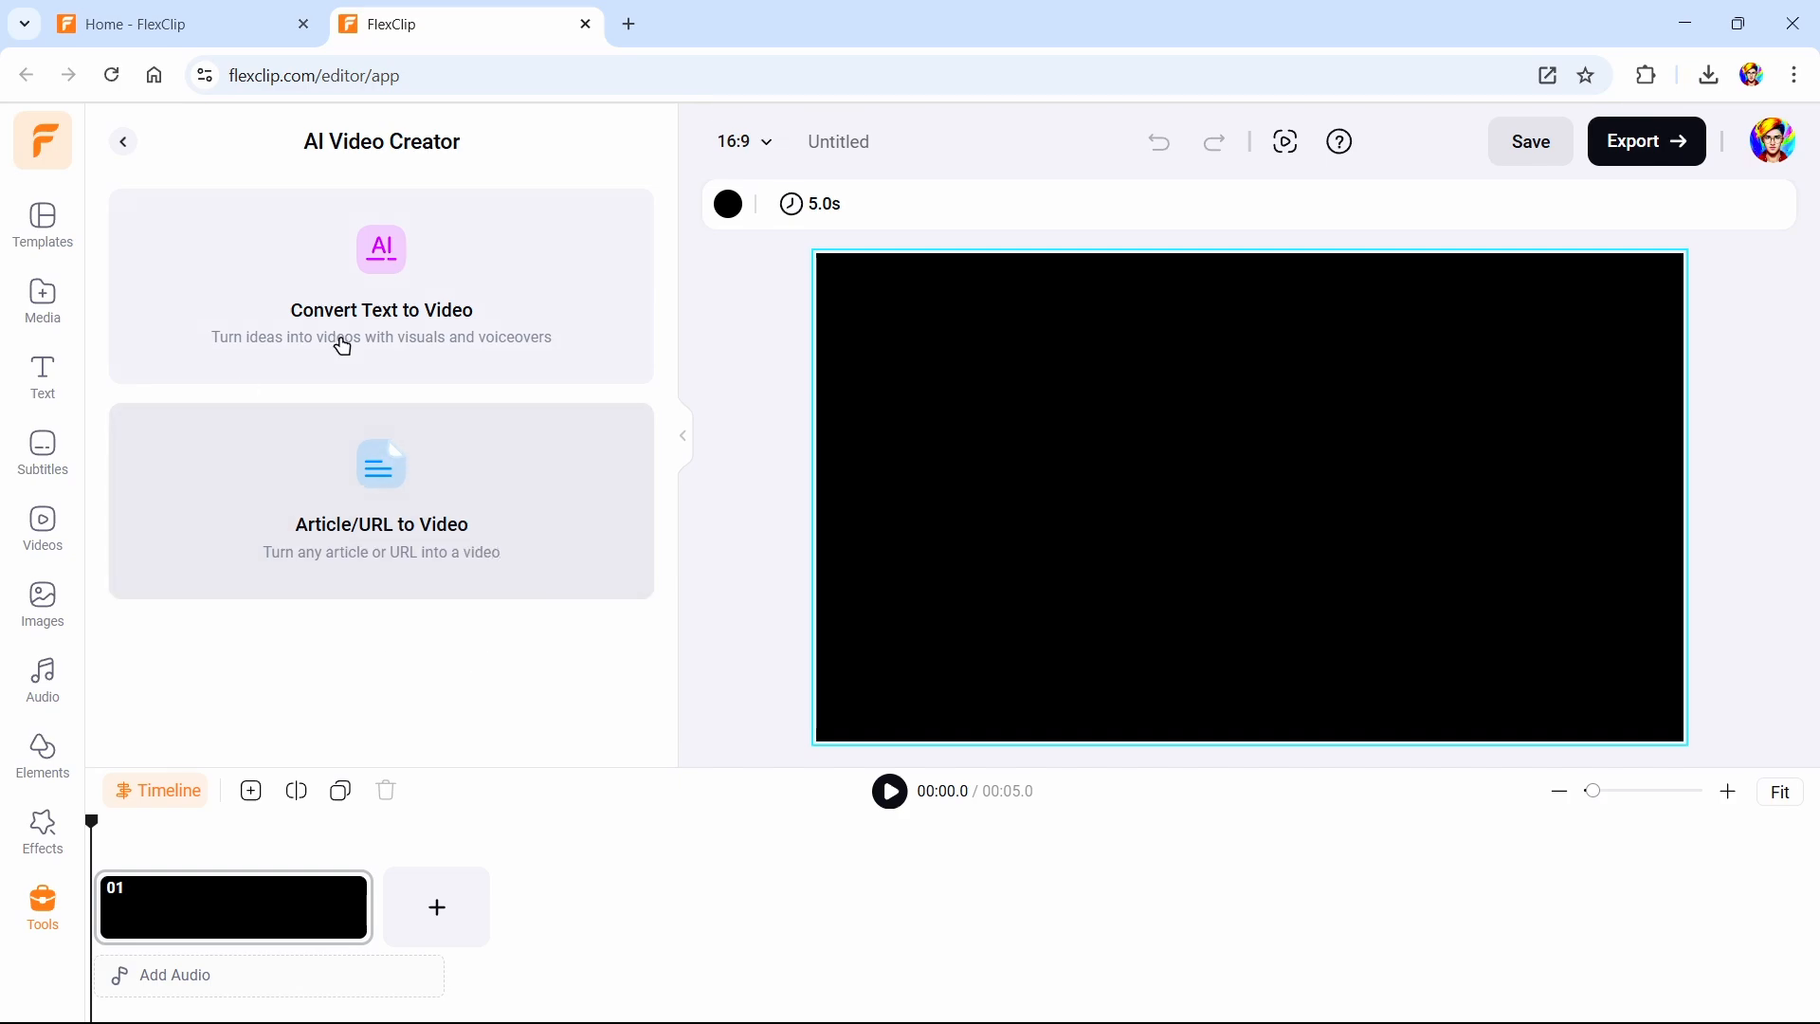
click(443, 557)
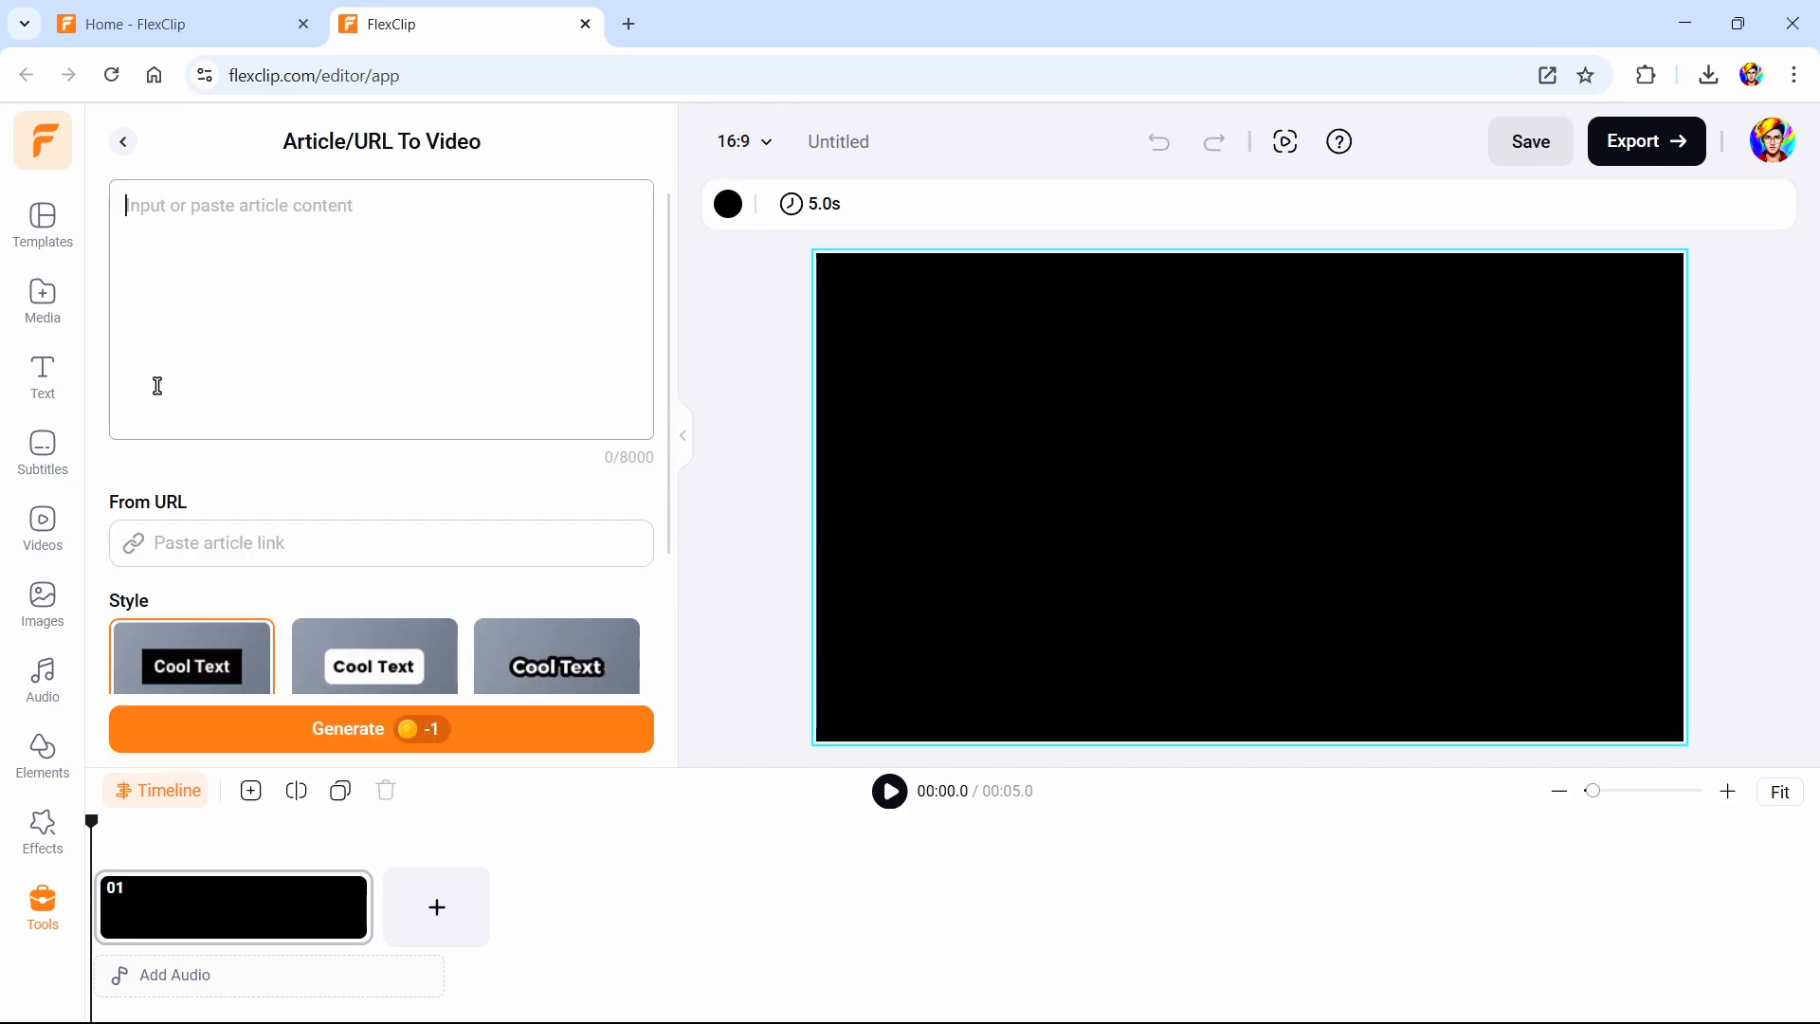
click(192, 545)
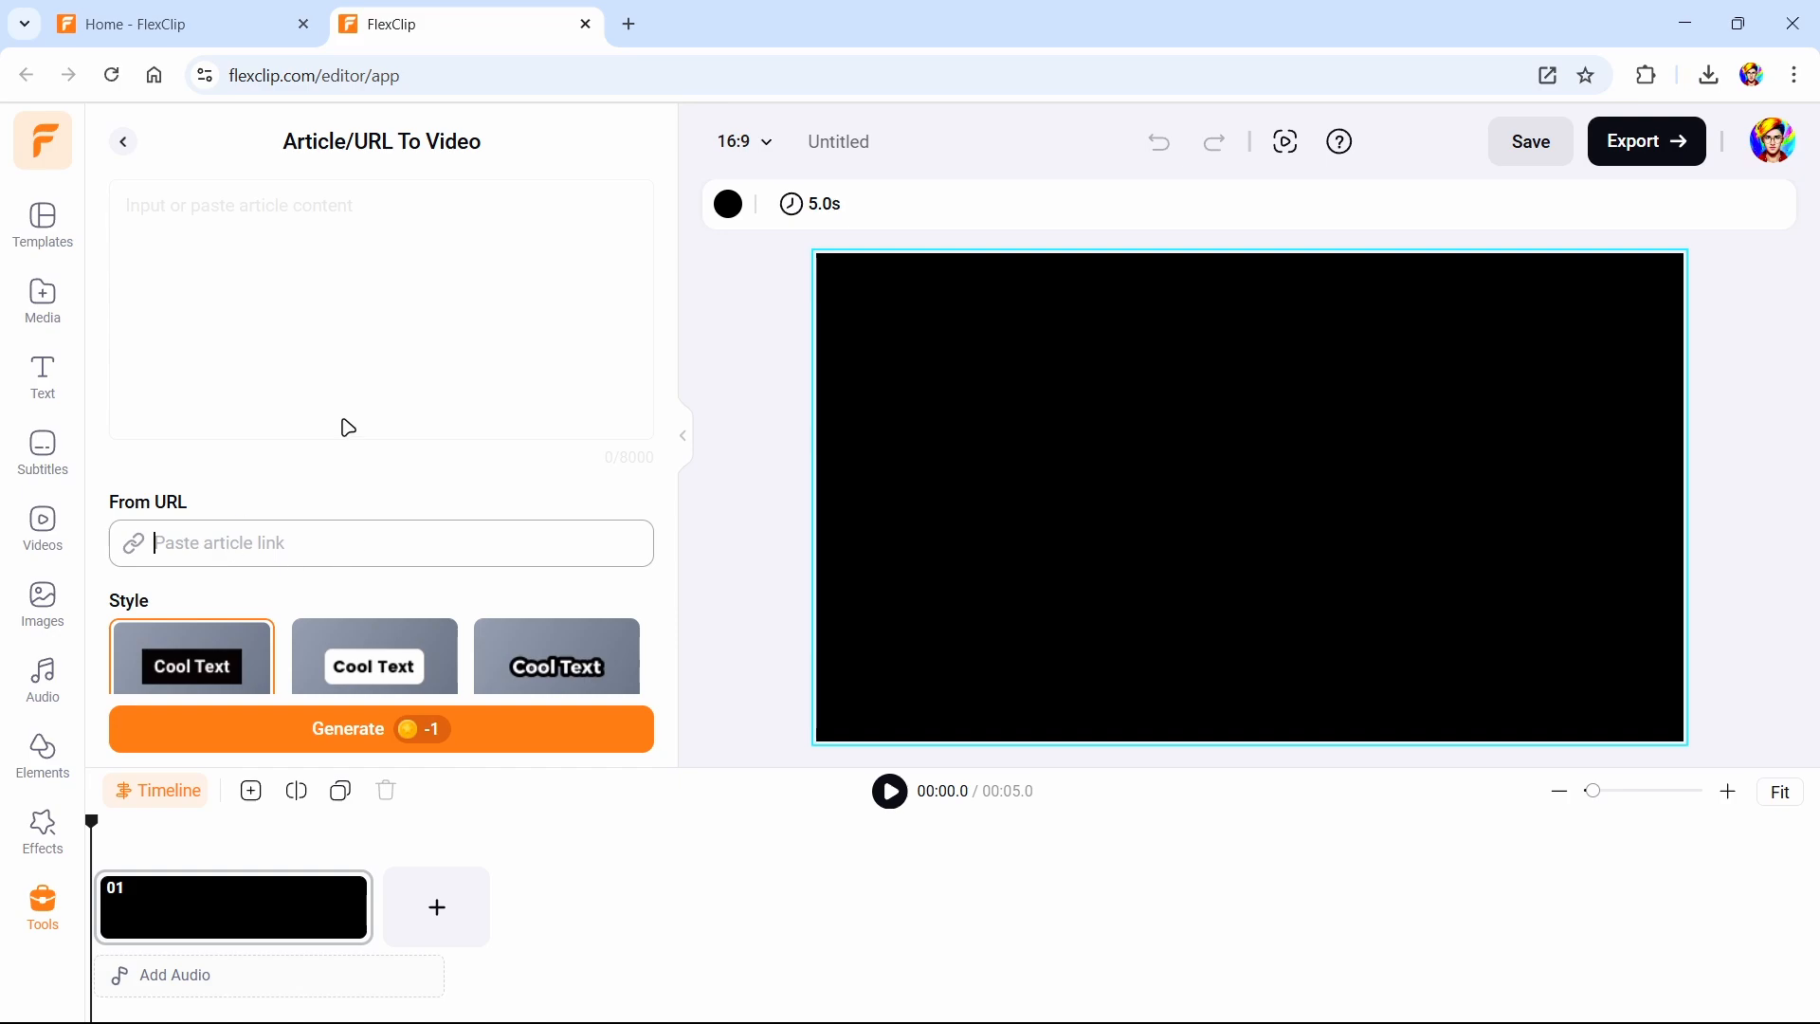
Search Google for "framework 12" in a new browser tab, open the Framework Laptop 12 product page and dismiss its location notice
click(628, 24)
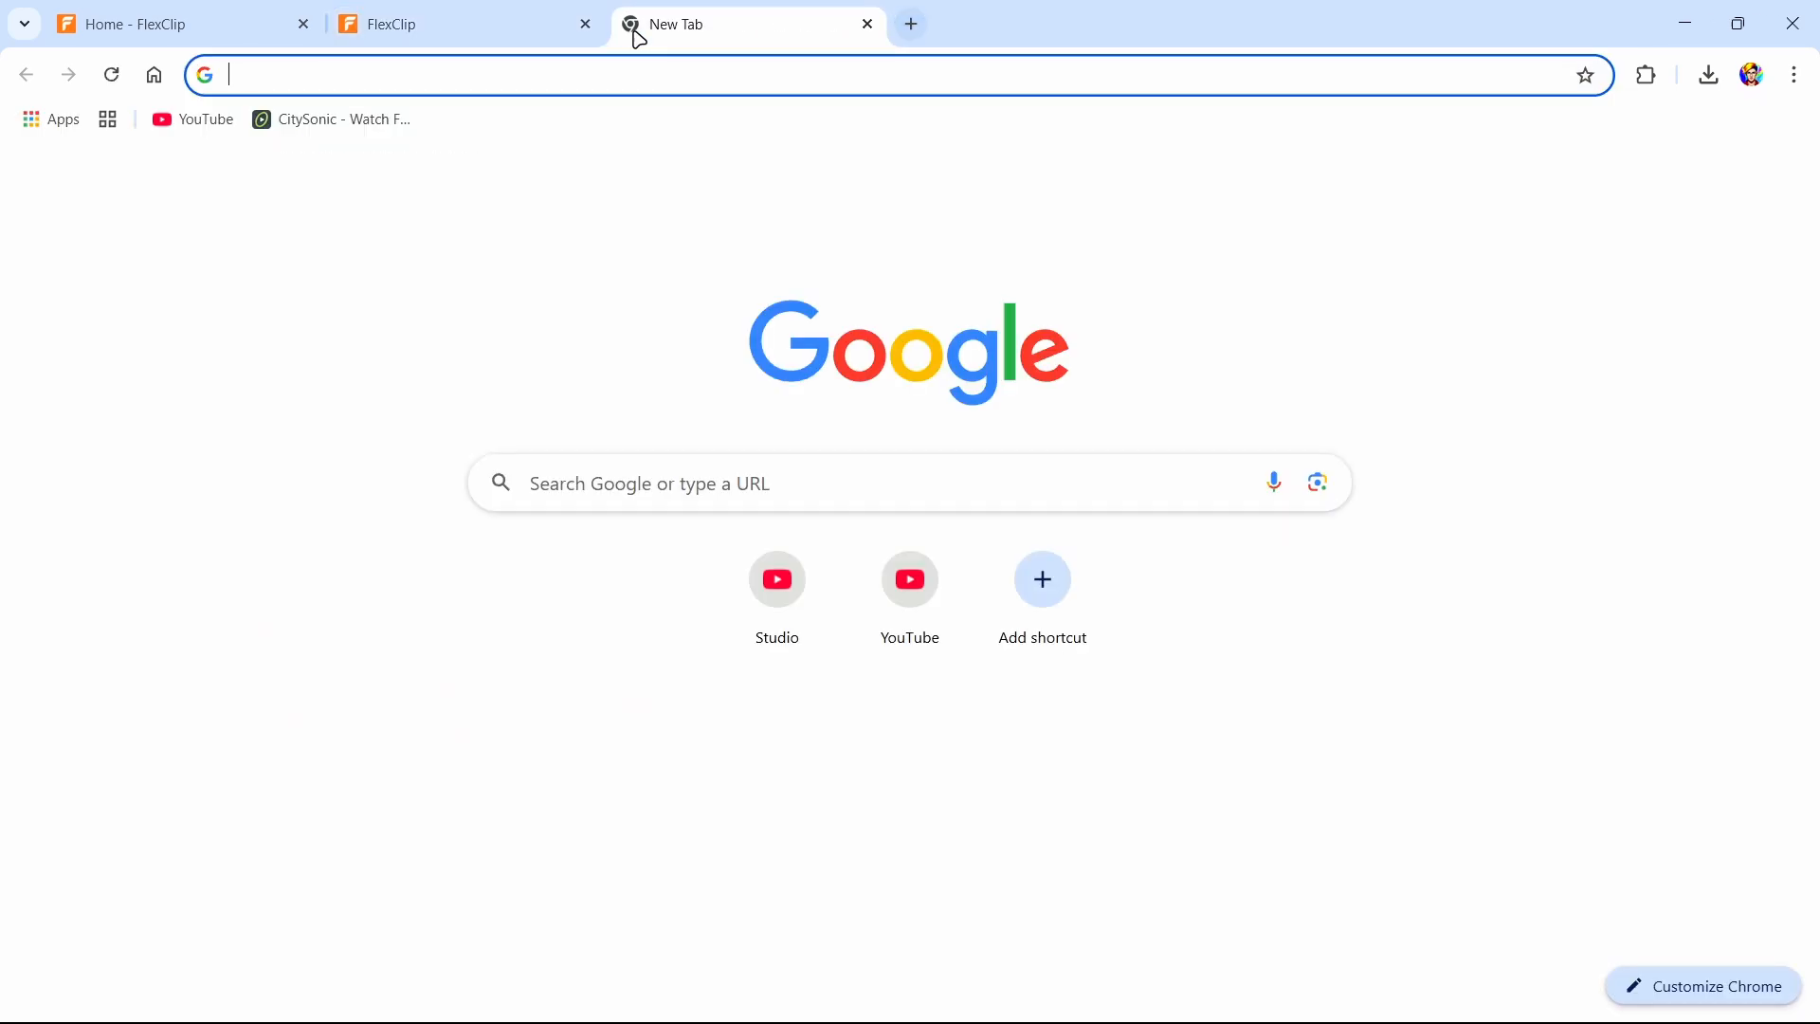
click(662, 84)
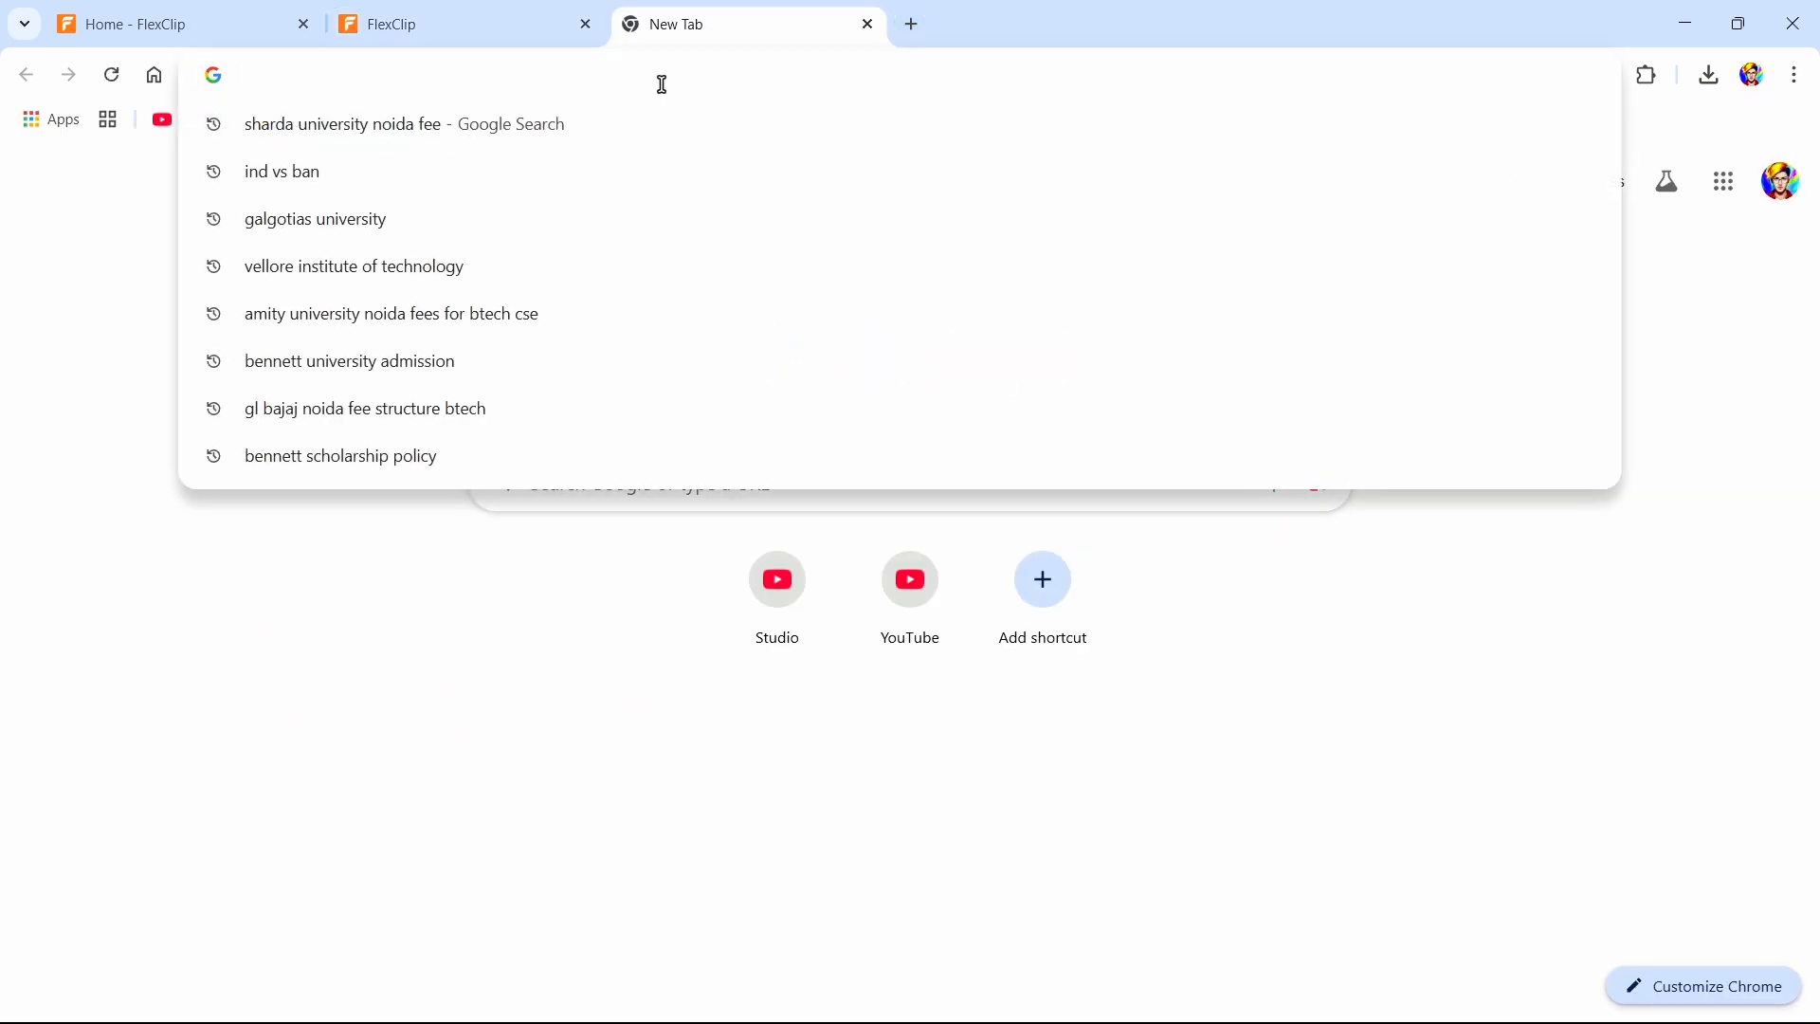
text(framework 12)
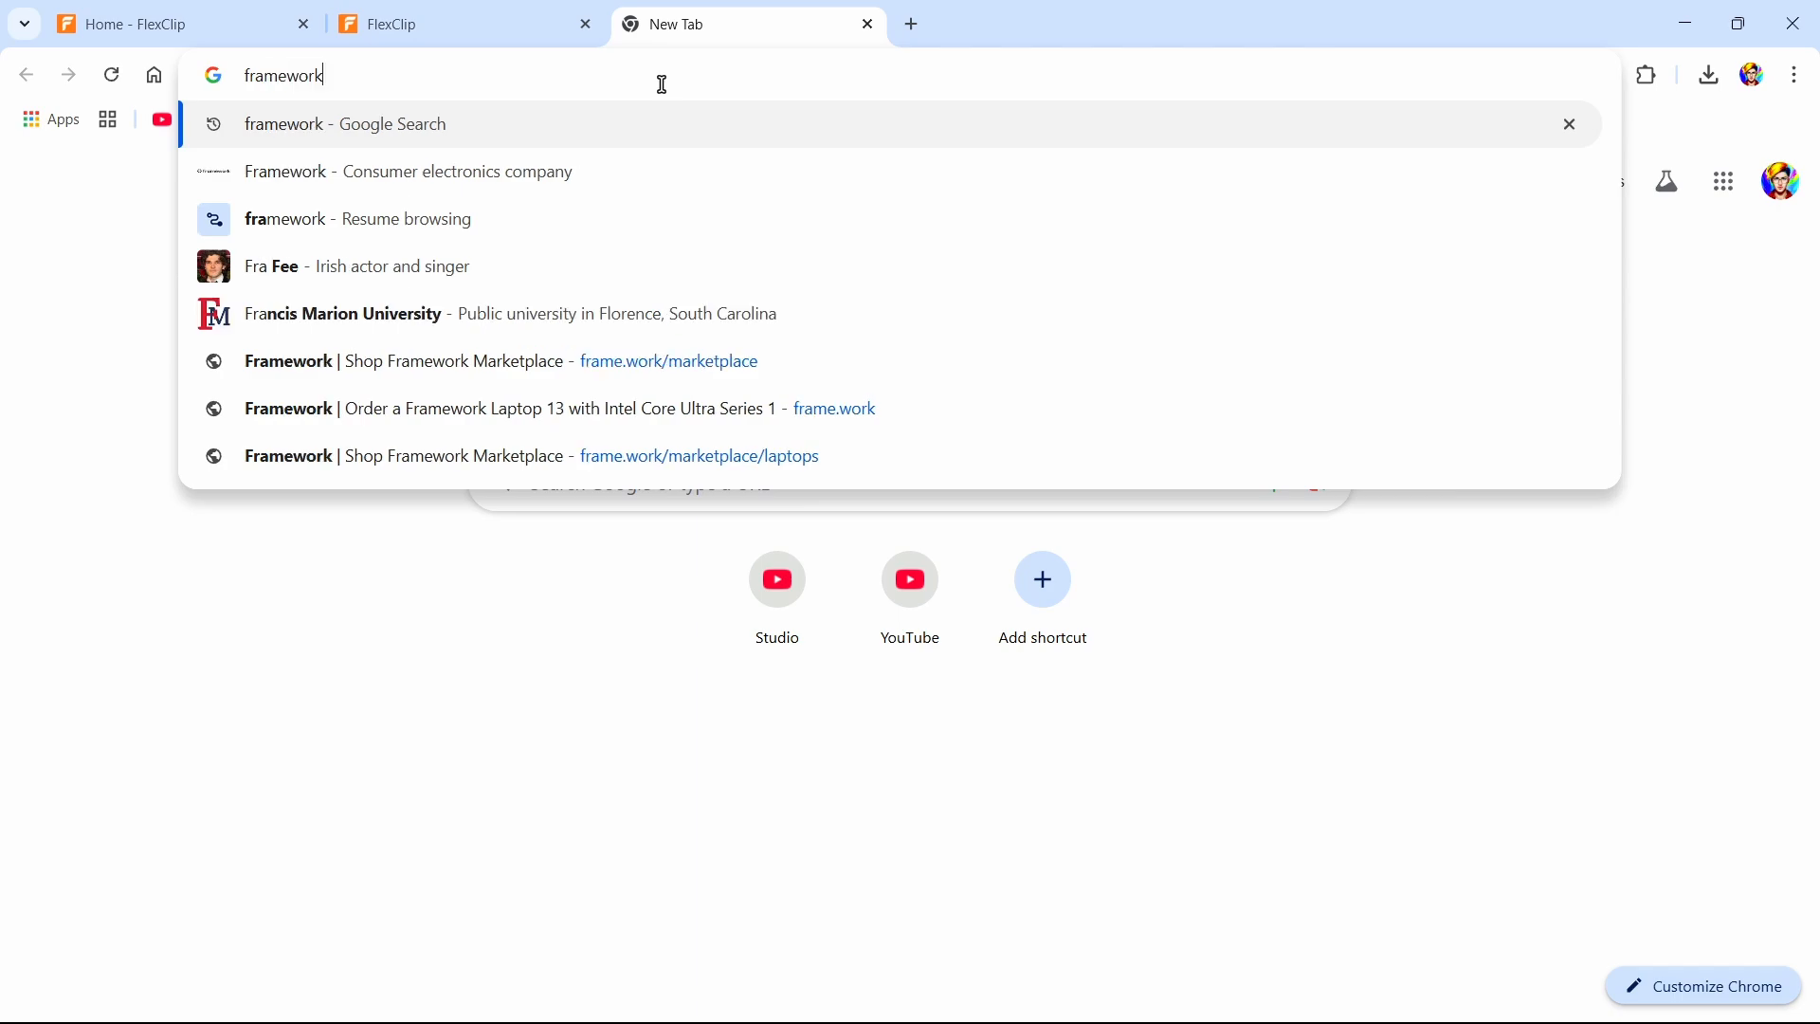
key(Return)
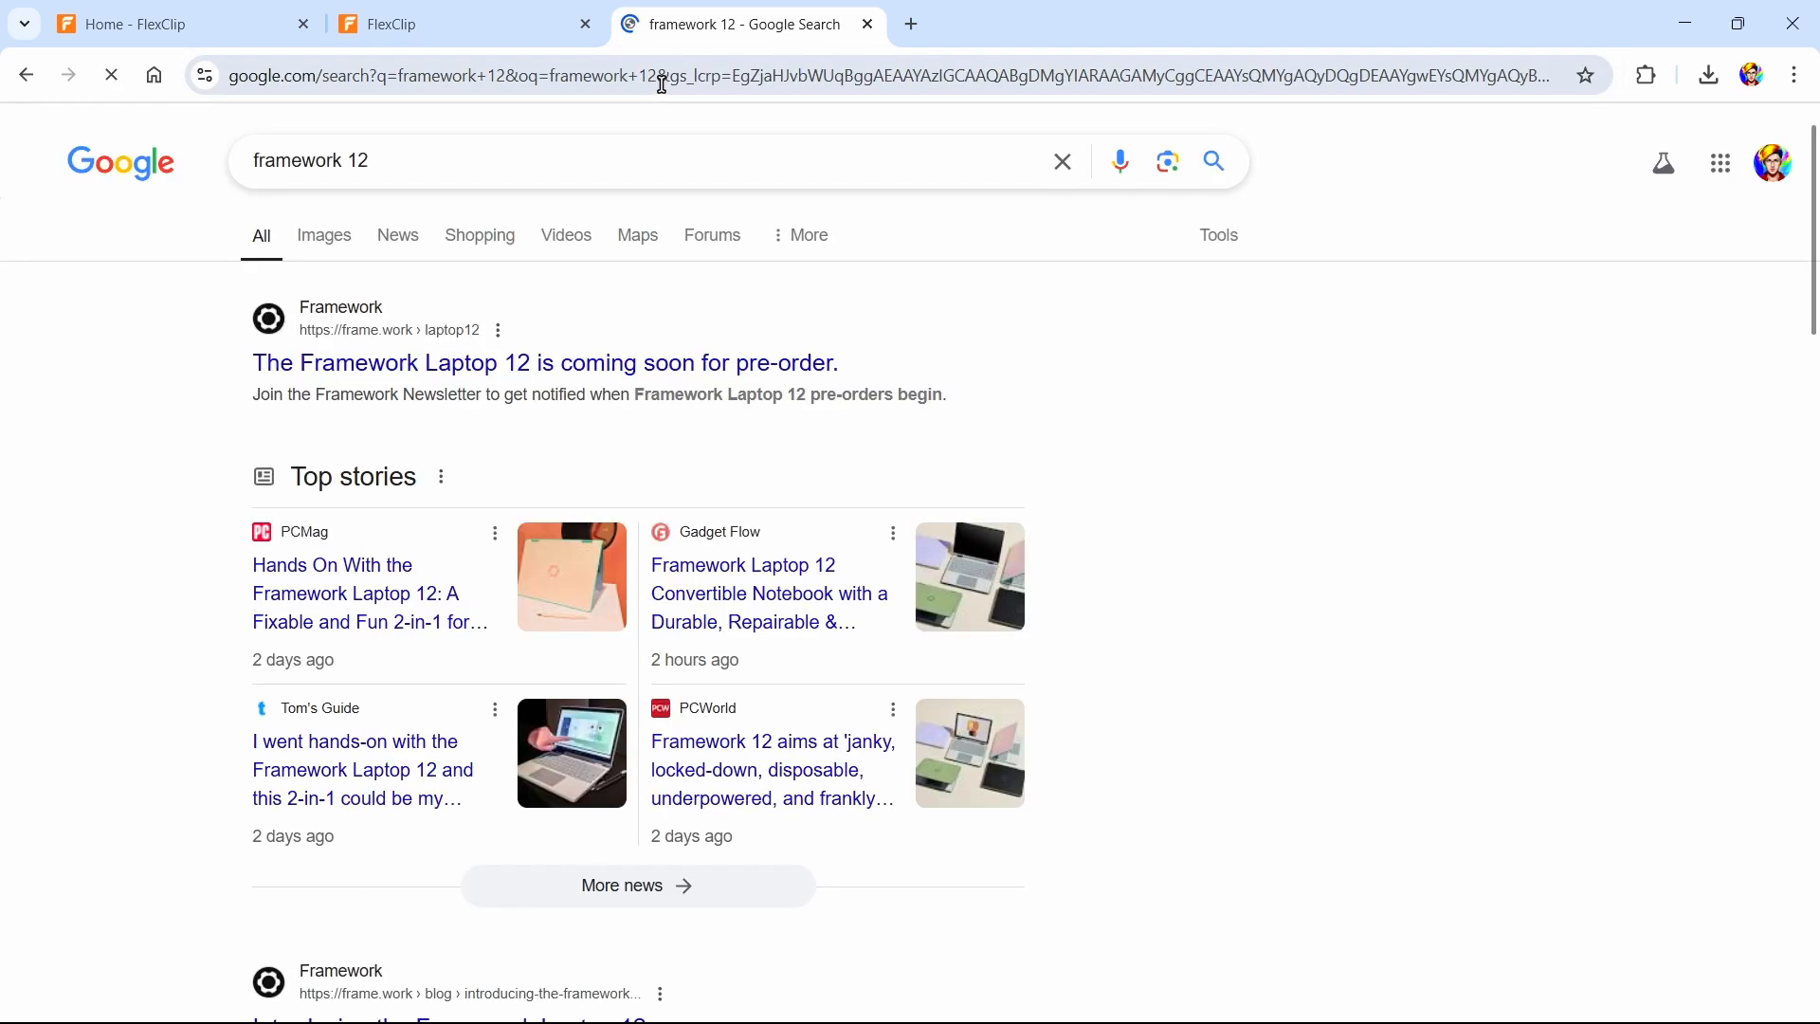
click(566, 377)
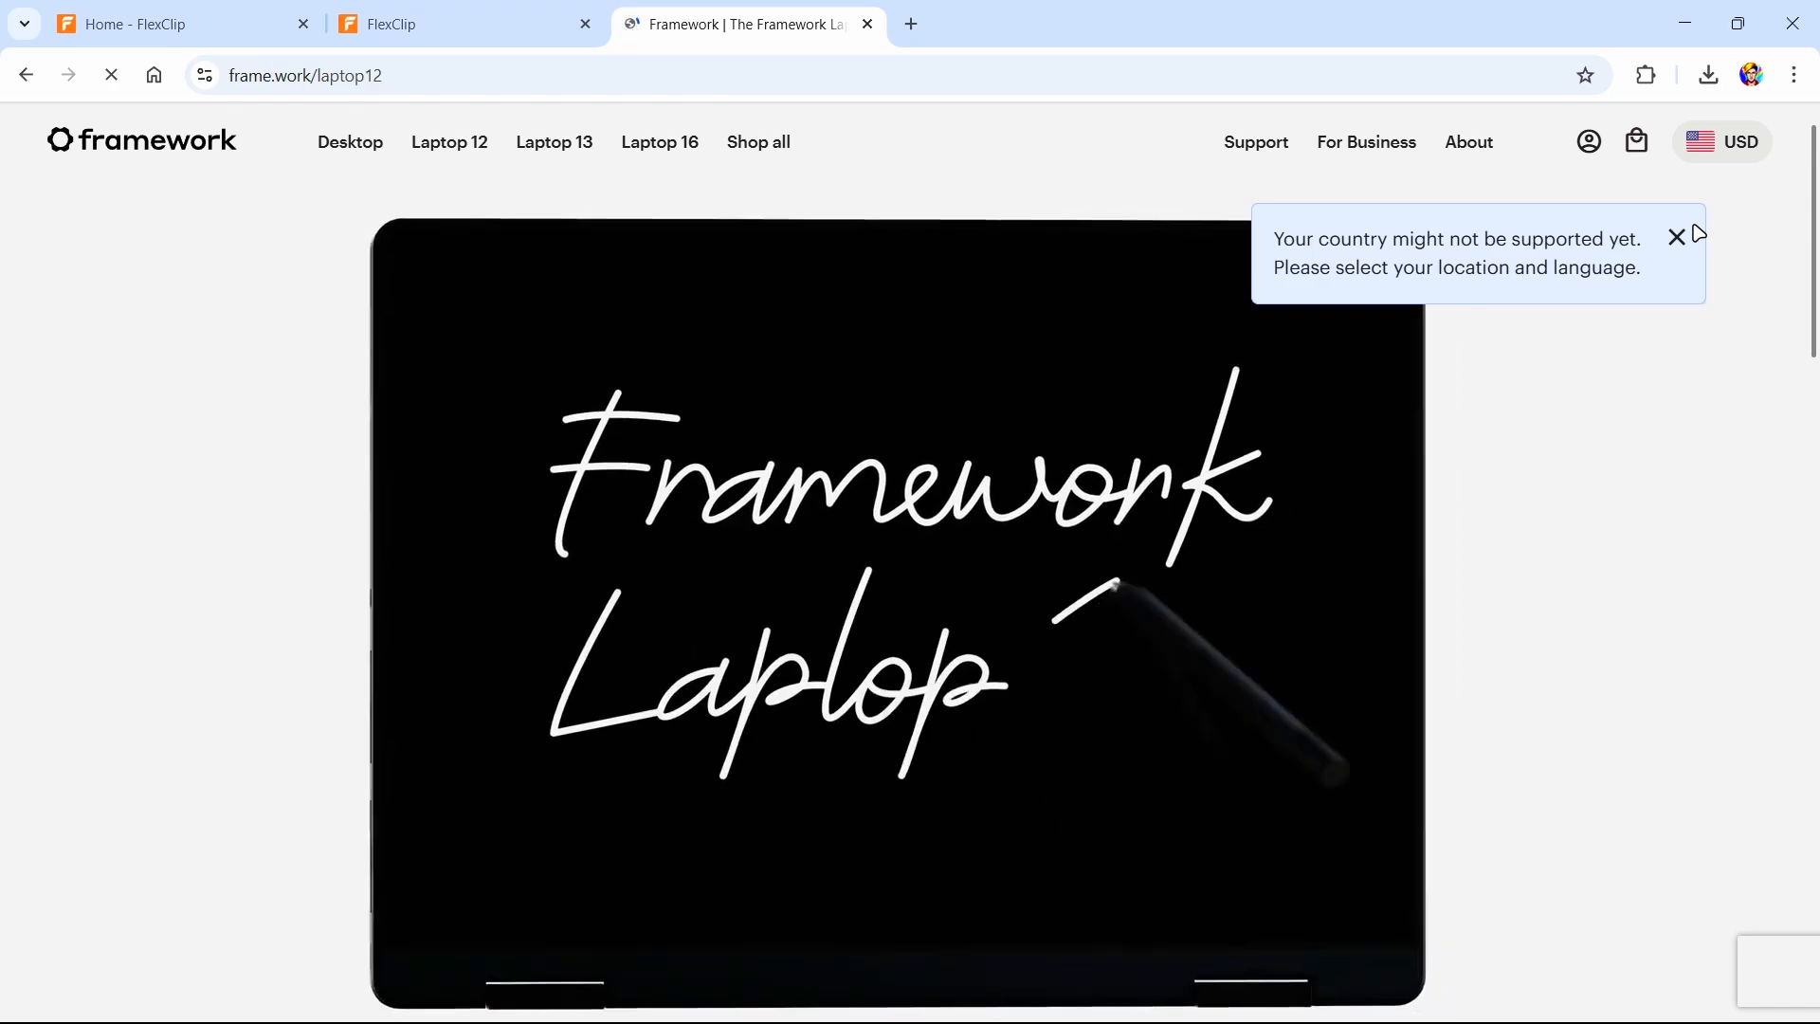
click(1677, 235)
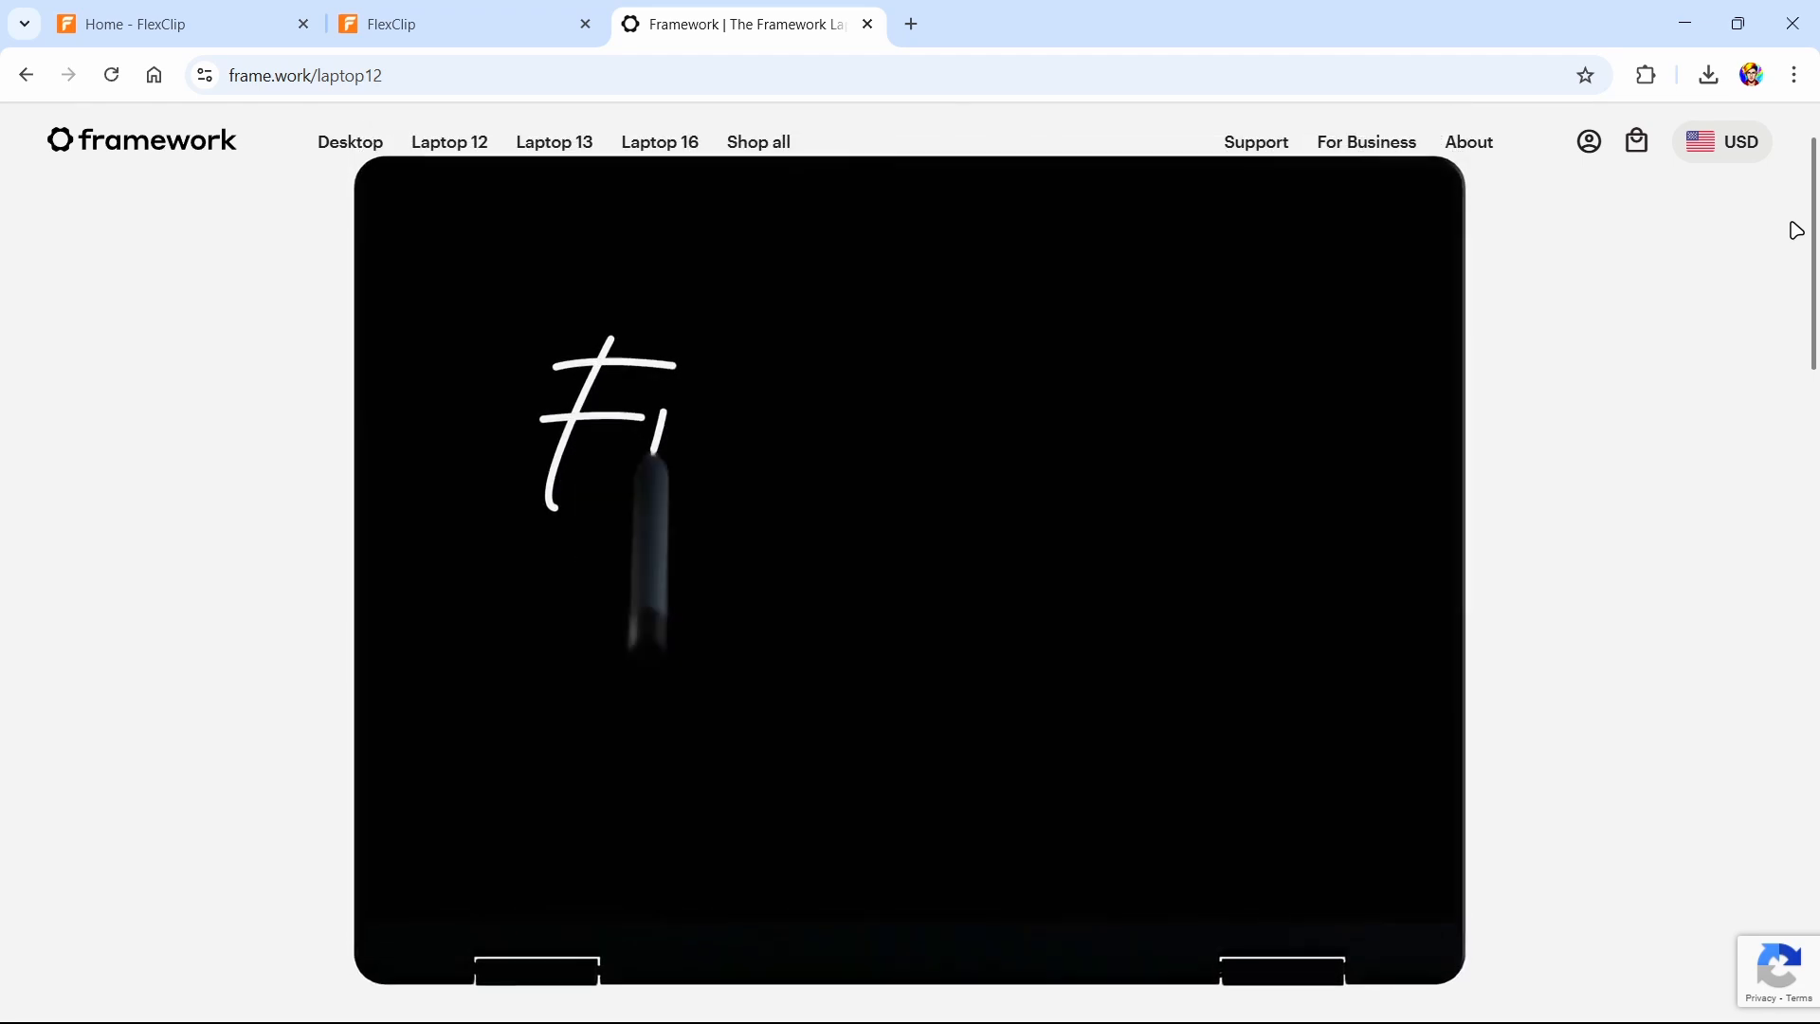
Look through the Framework Laptop 12 product page and select its web address
click(1045, 87)
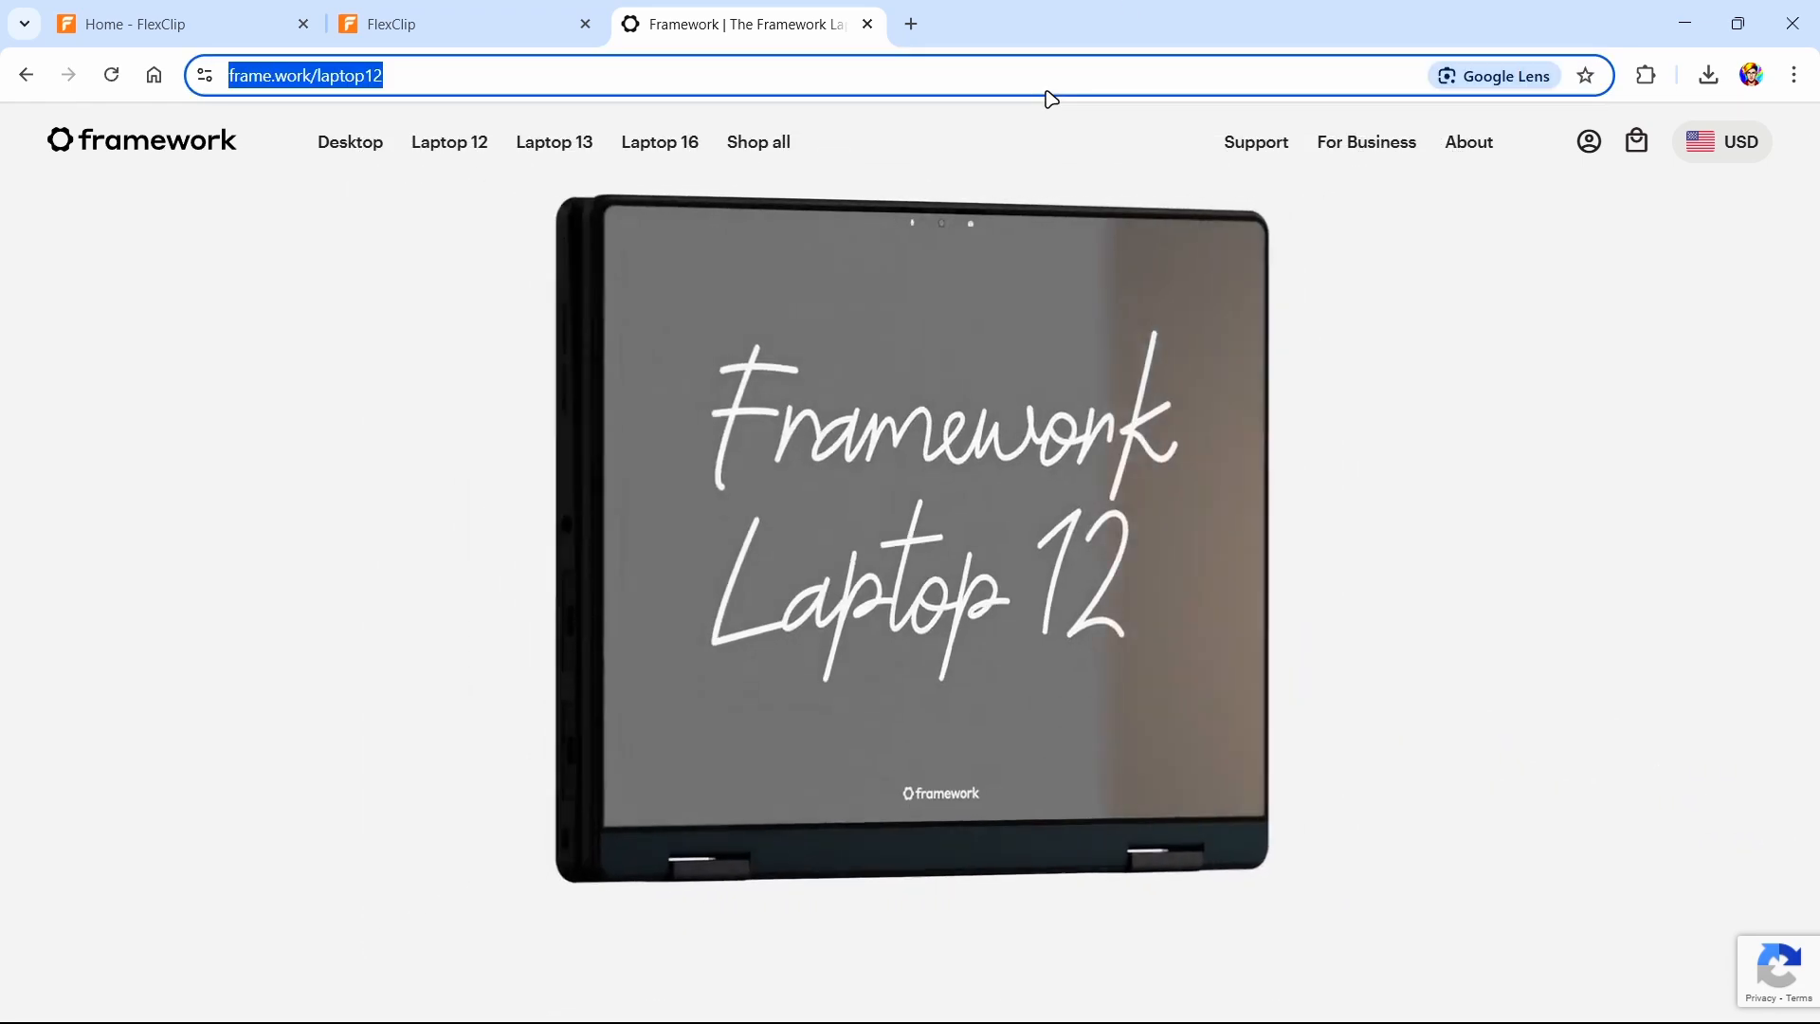
scroll(784, 394, down, 20)
scroll(784, 388, up, 20)
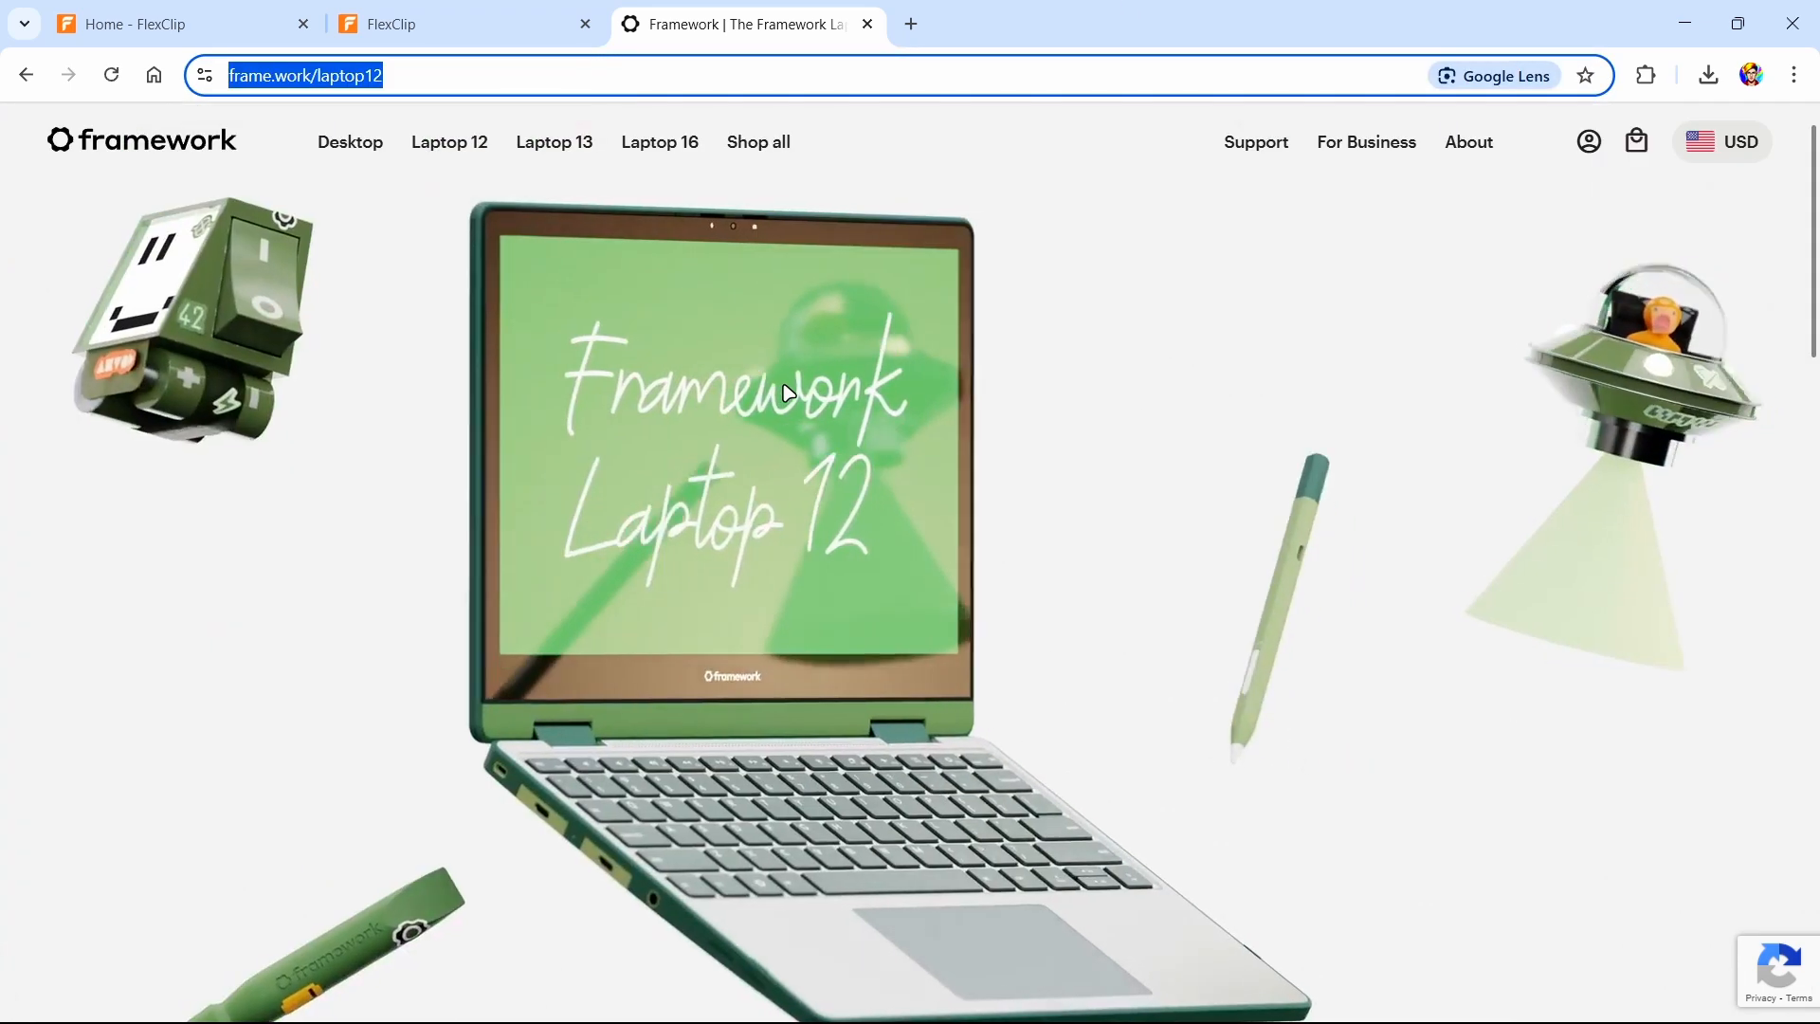
click(581, 79)
drag(581, 78, 237, 78)
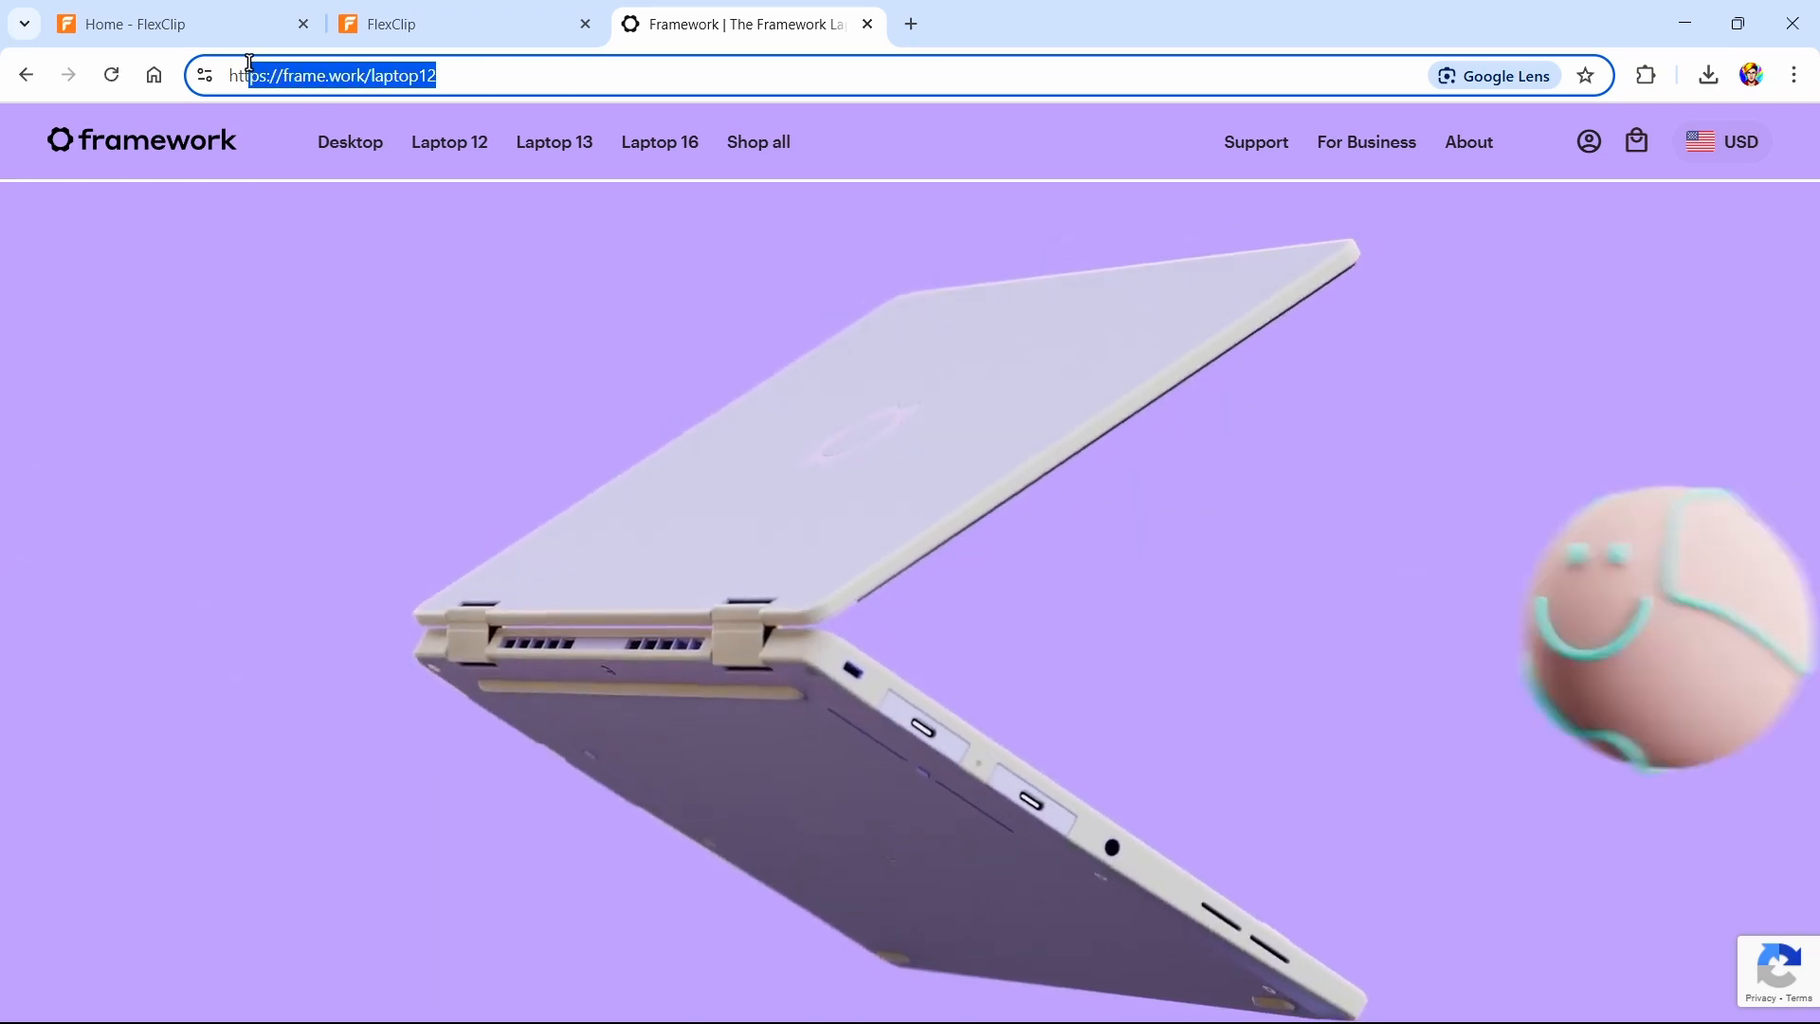
Run the "framework 12" search again and open the blog post "Introducing the Framework Laptop 12" from the results
key(Down)
key(Down)
key(Down)
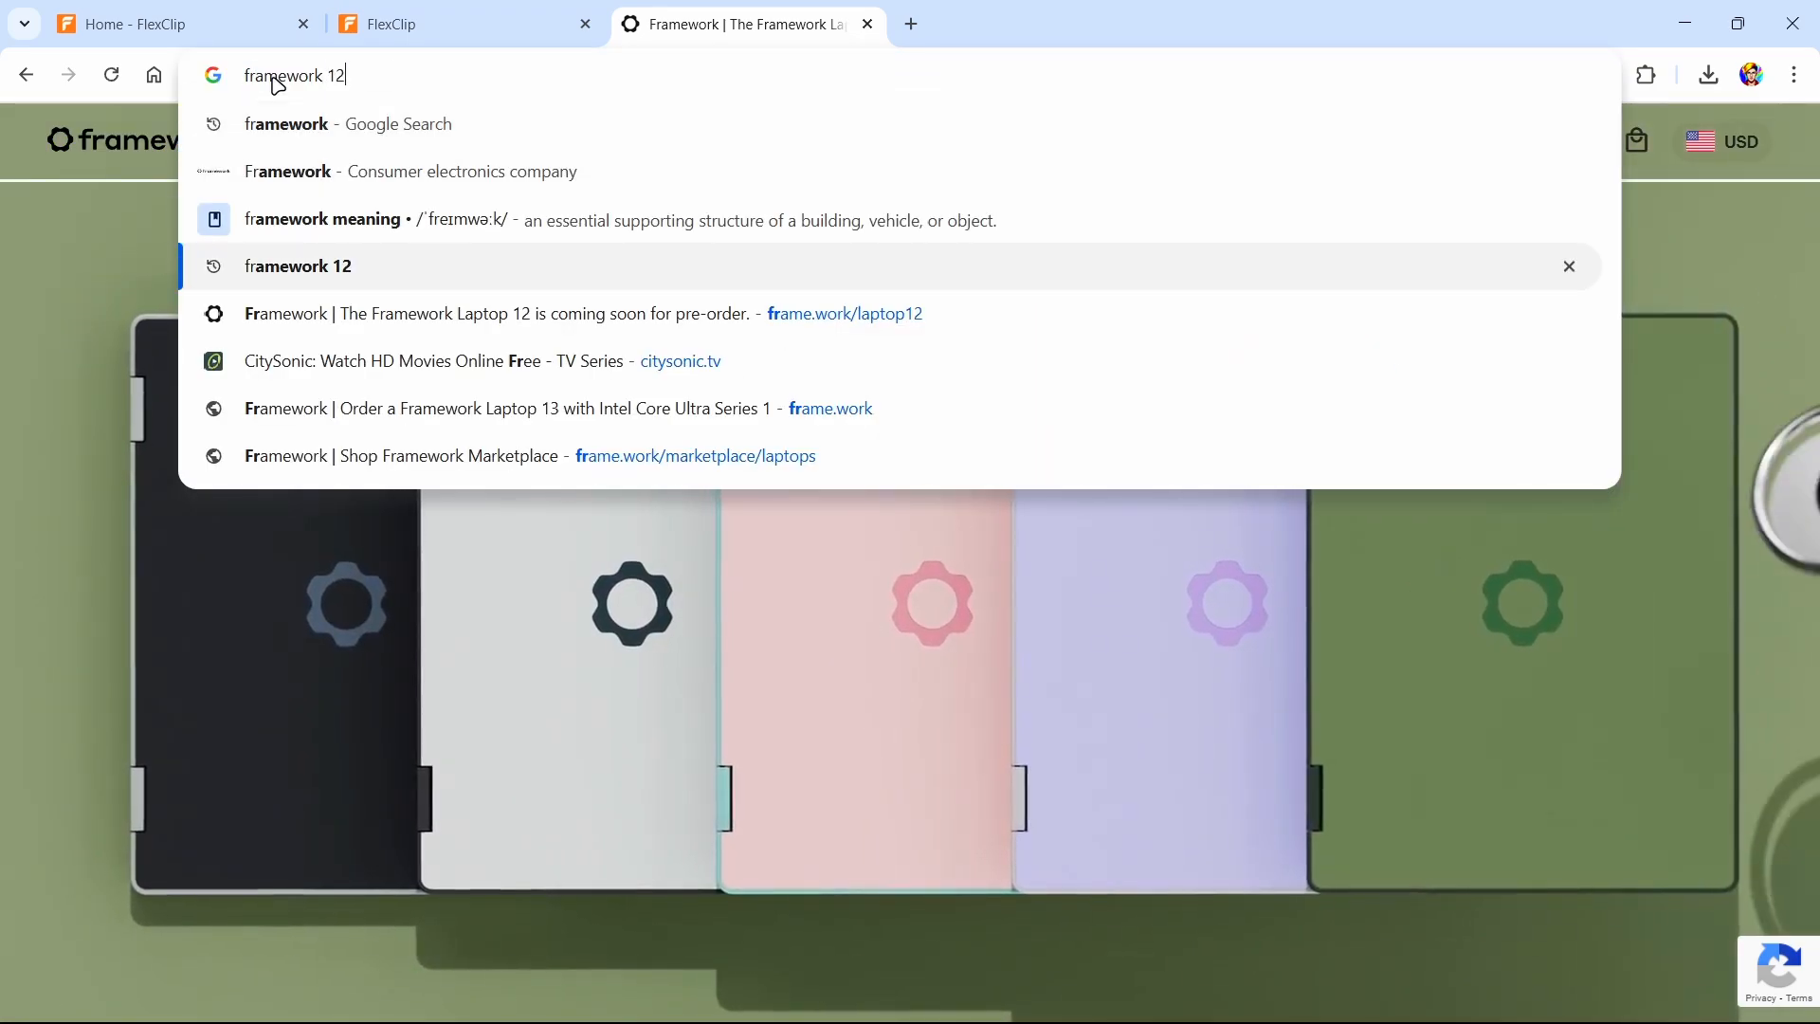
key(Return)
scroll(455, 436, down, 15)
scroll(458, 444, down, 2)
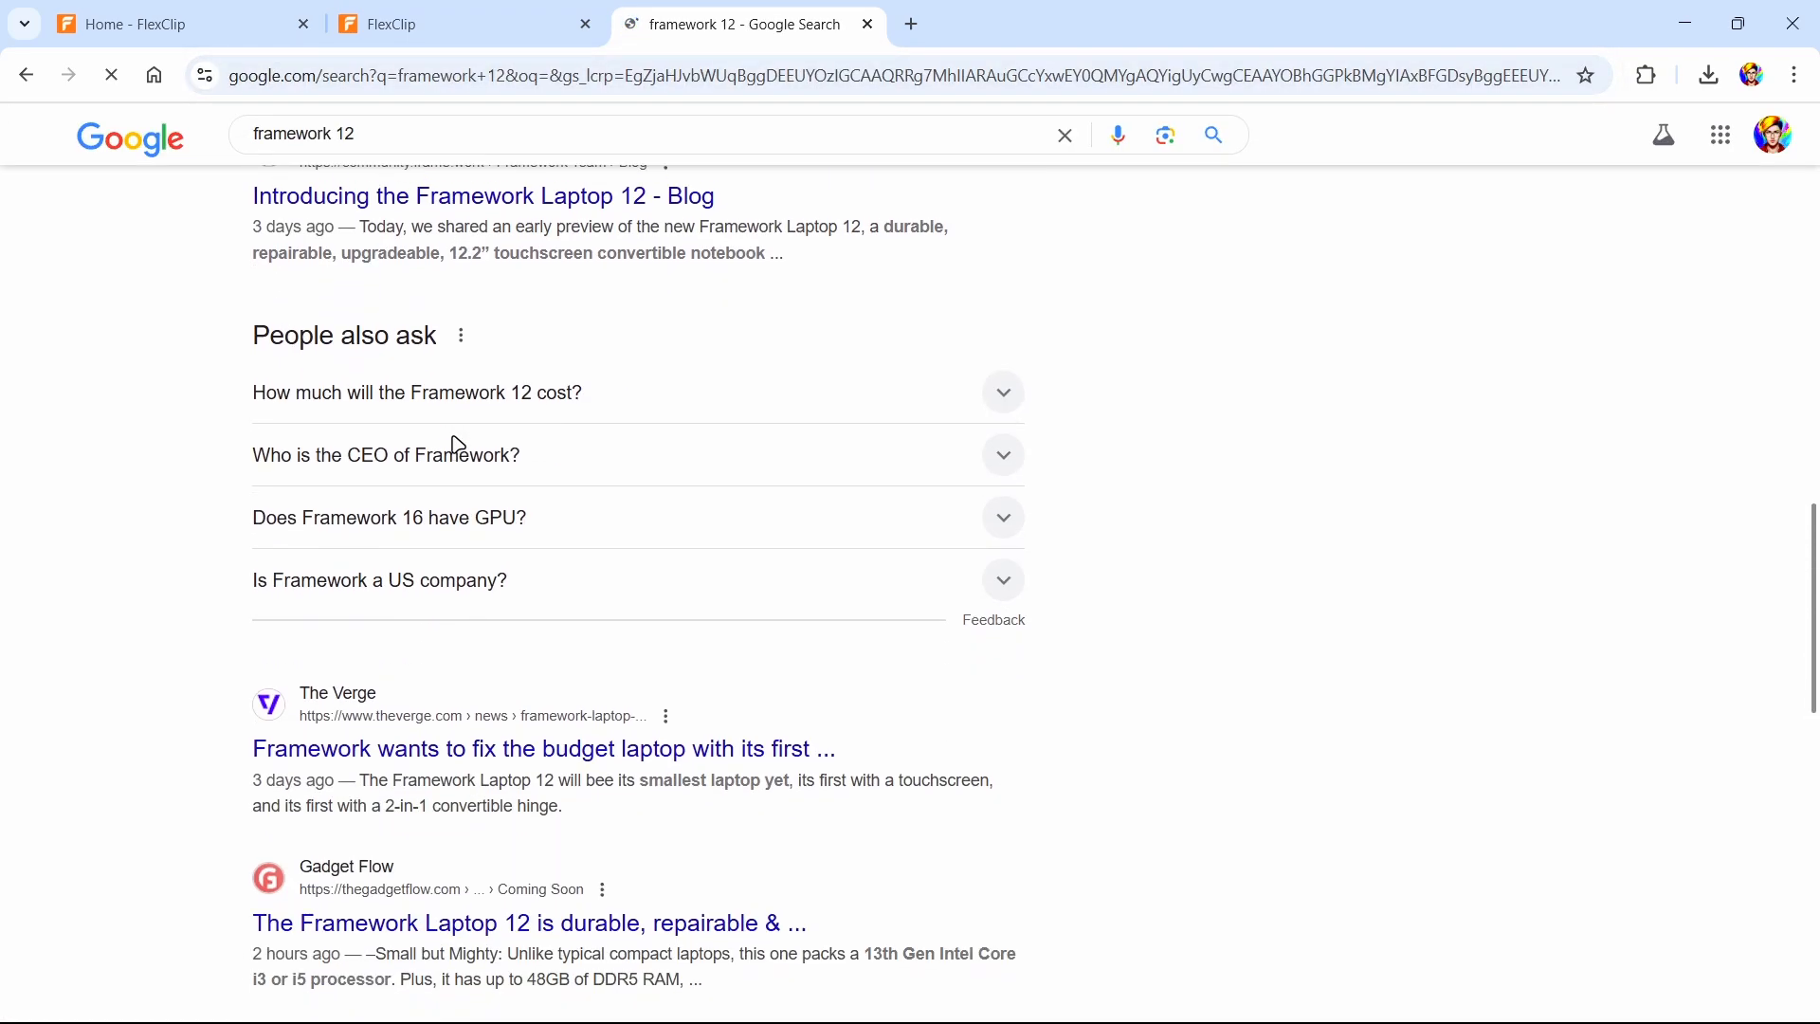
scroll(455, 446, up, 1)
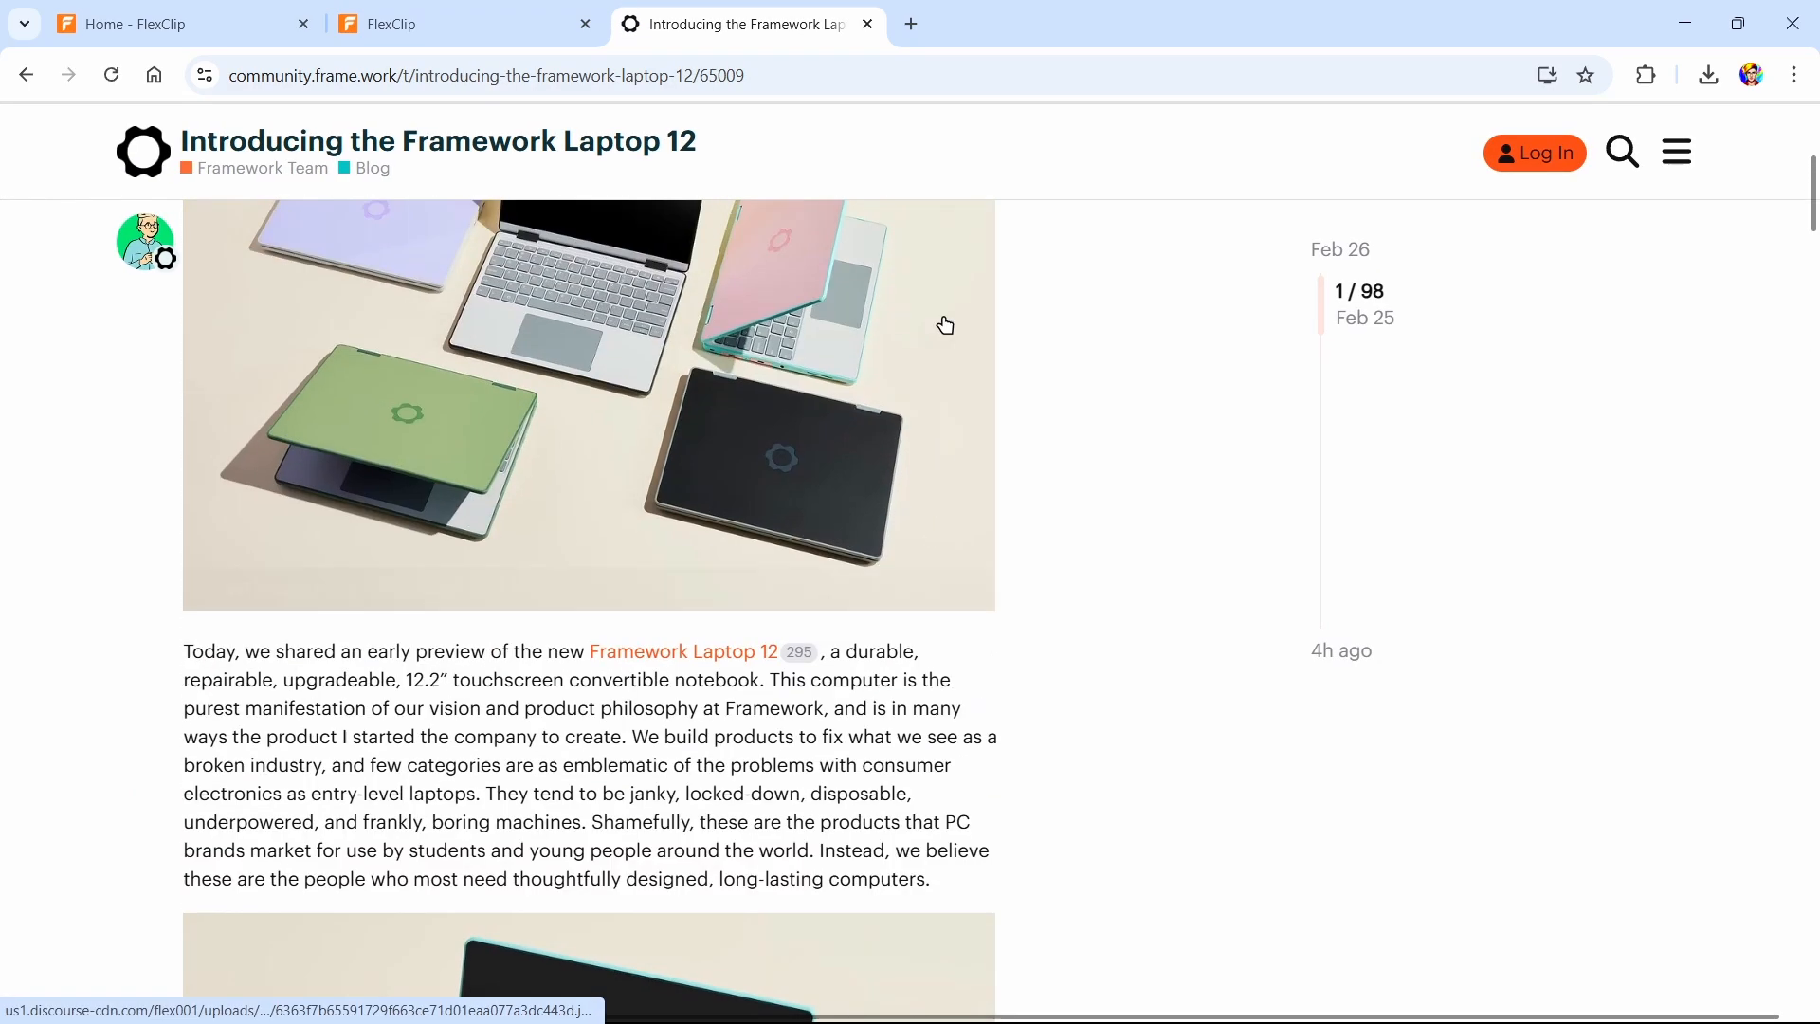
Copy the Framework Laptop 12 blog post's web address and paste it as the article link in FlexClip's Article/URL to Video tool
click(760, 73)
key(ctrl+c)
key(ctrl+shift+Tab)
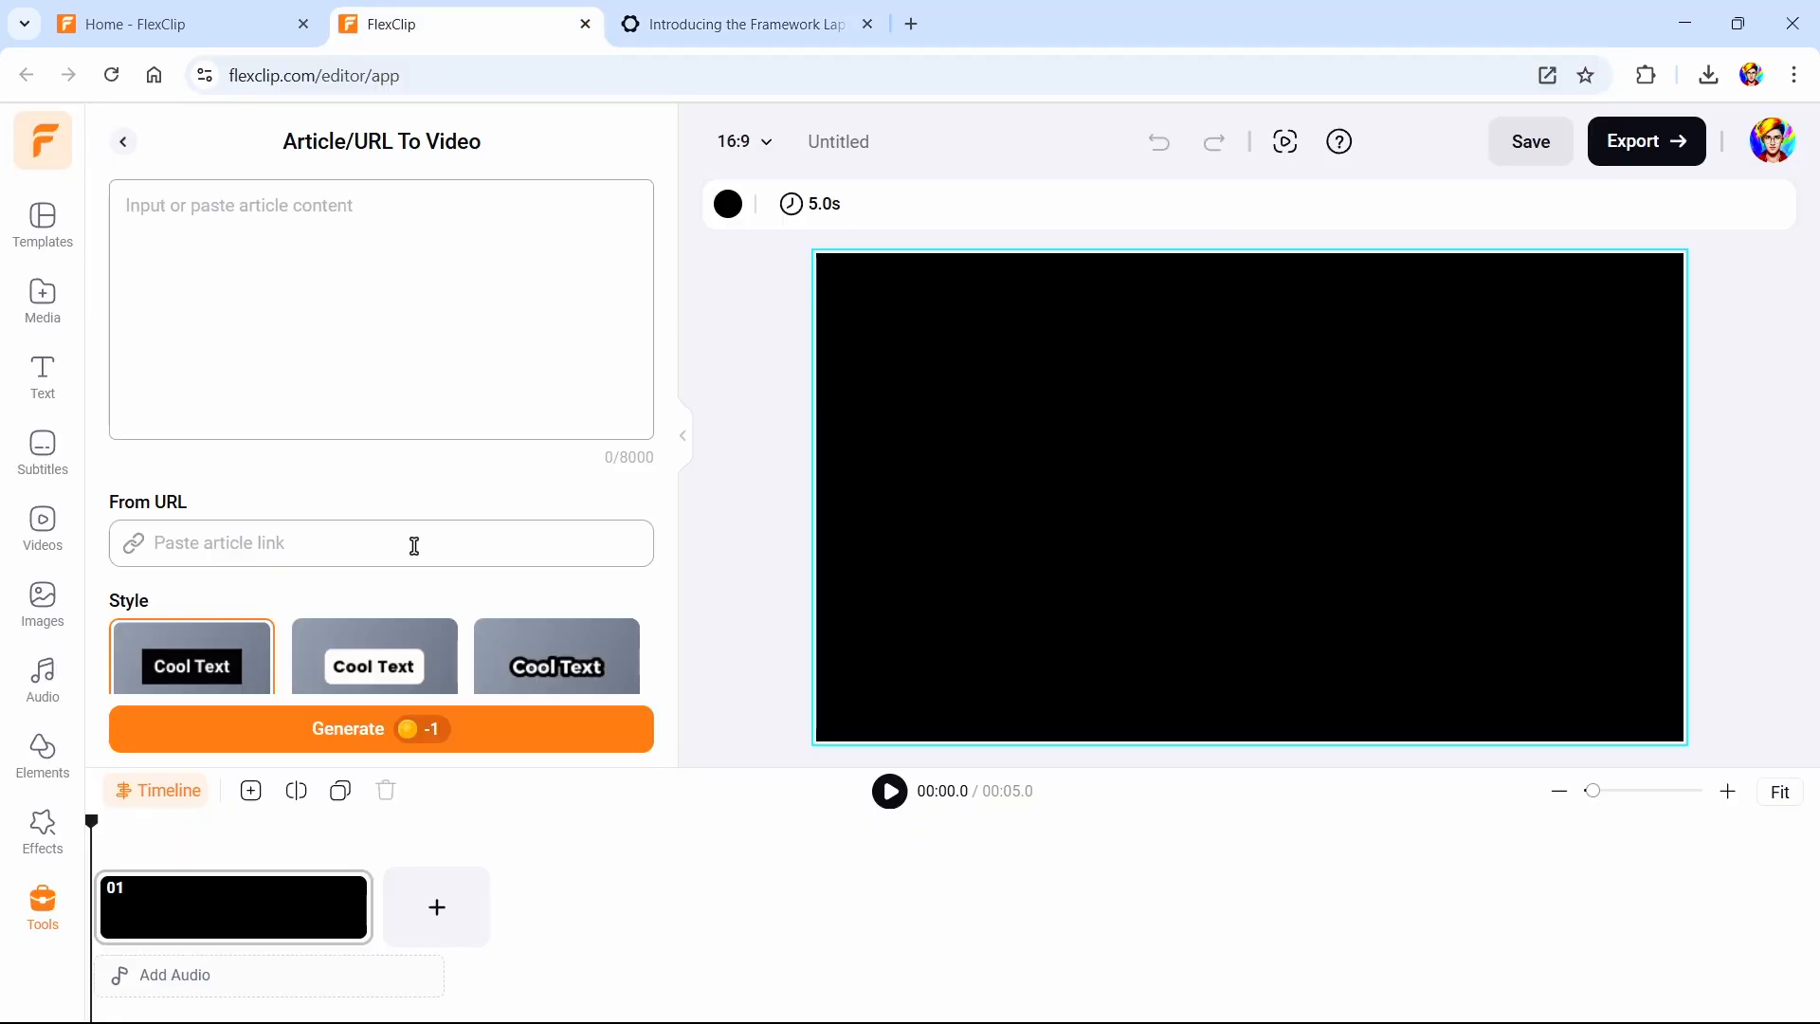
click(410, 544)
key(ctrl+v)
Choose the White Bar text style and generate the video from the article link
scroll(374, 438, down, 2)
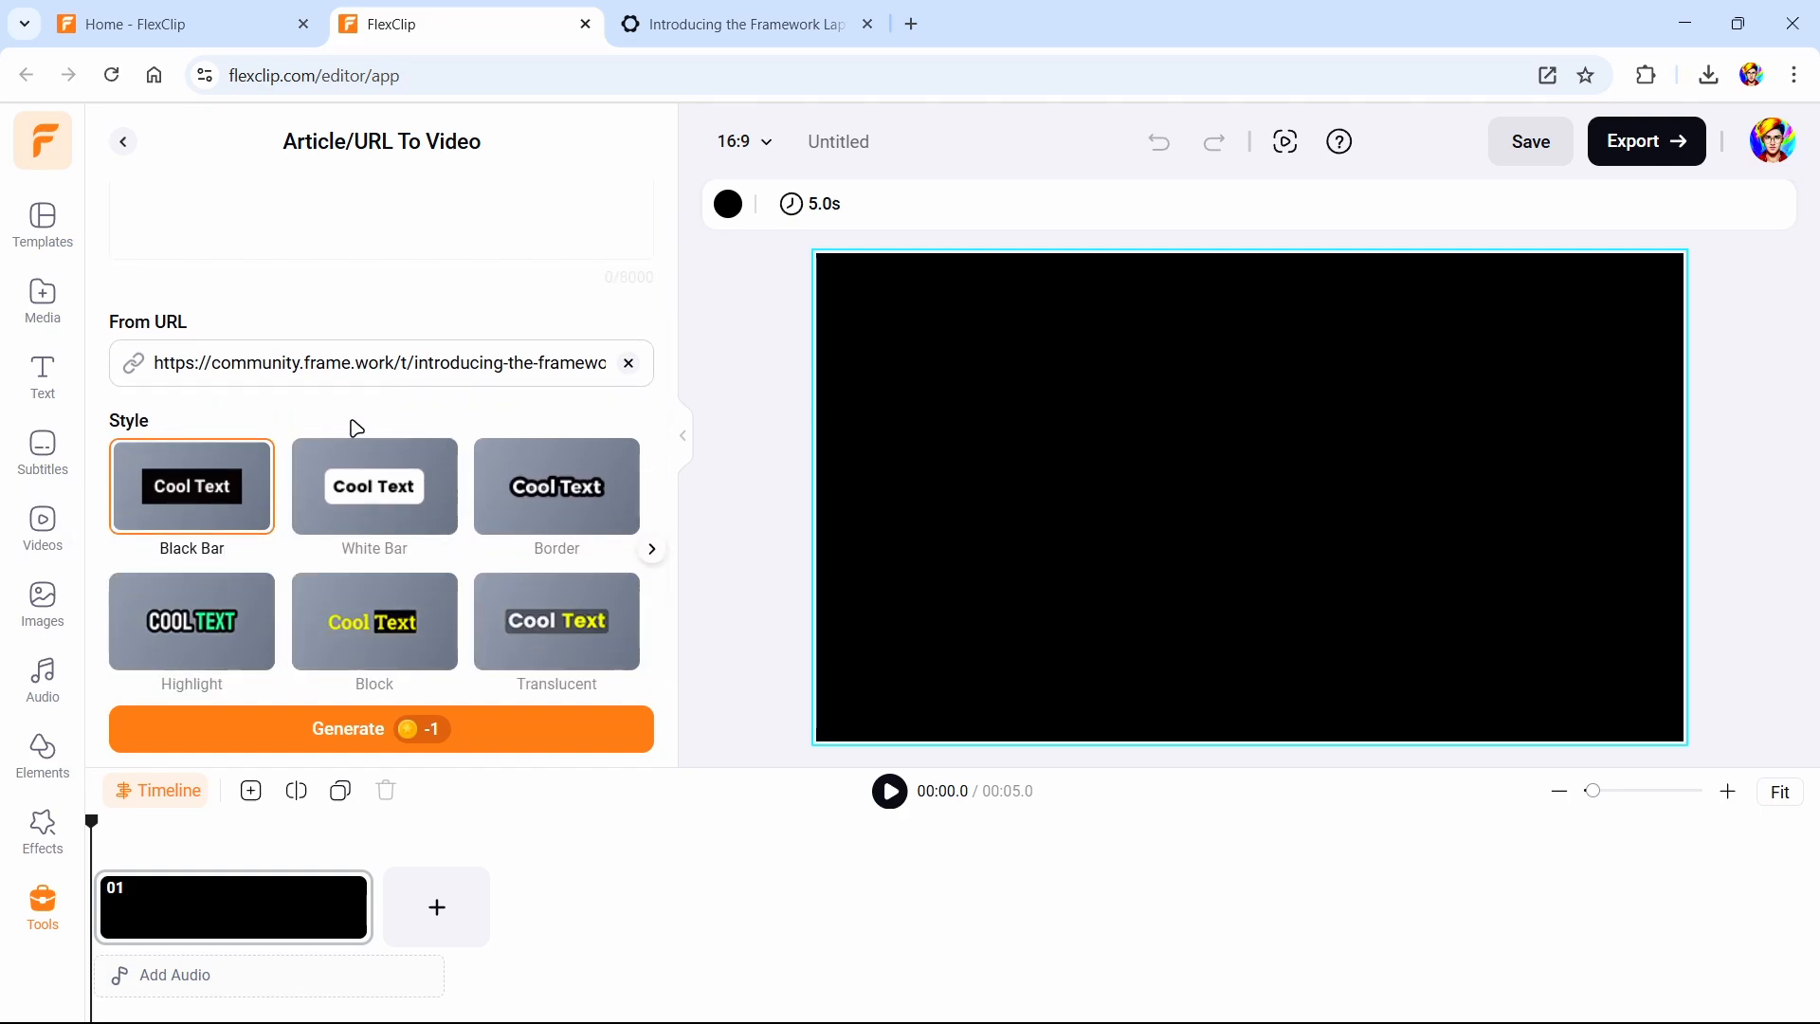
click(415, 500)
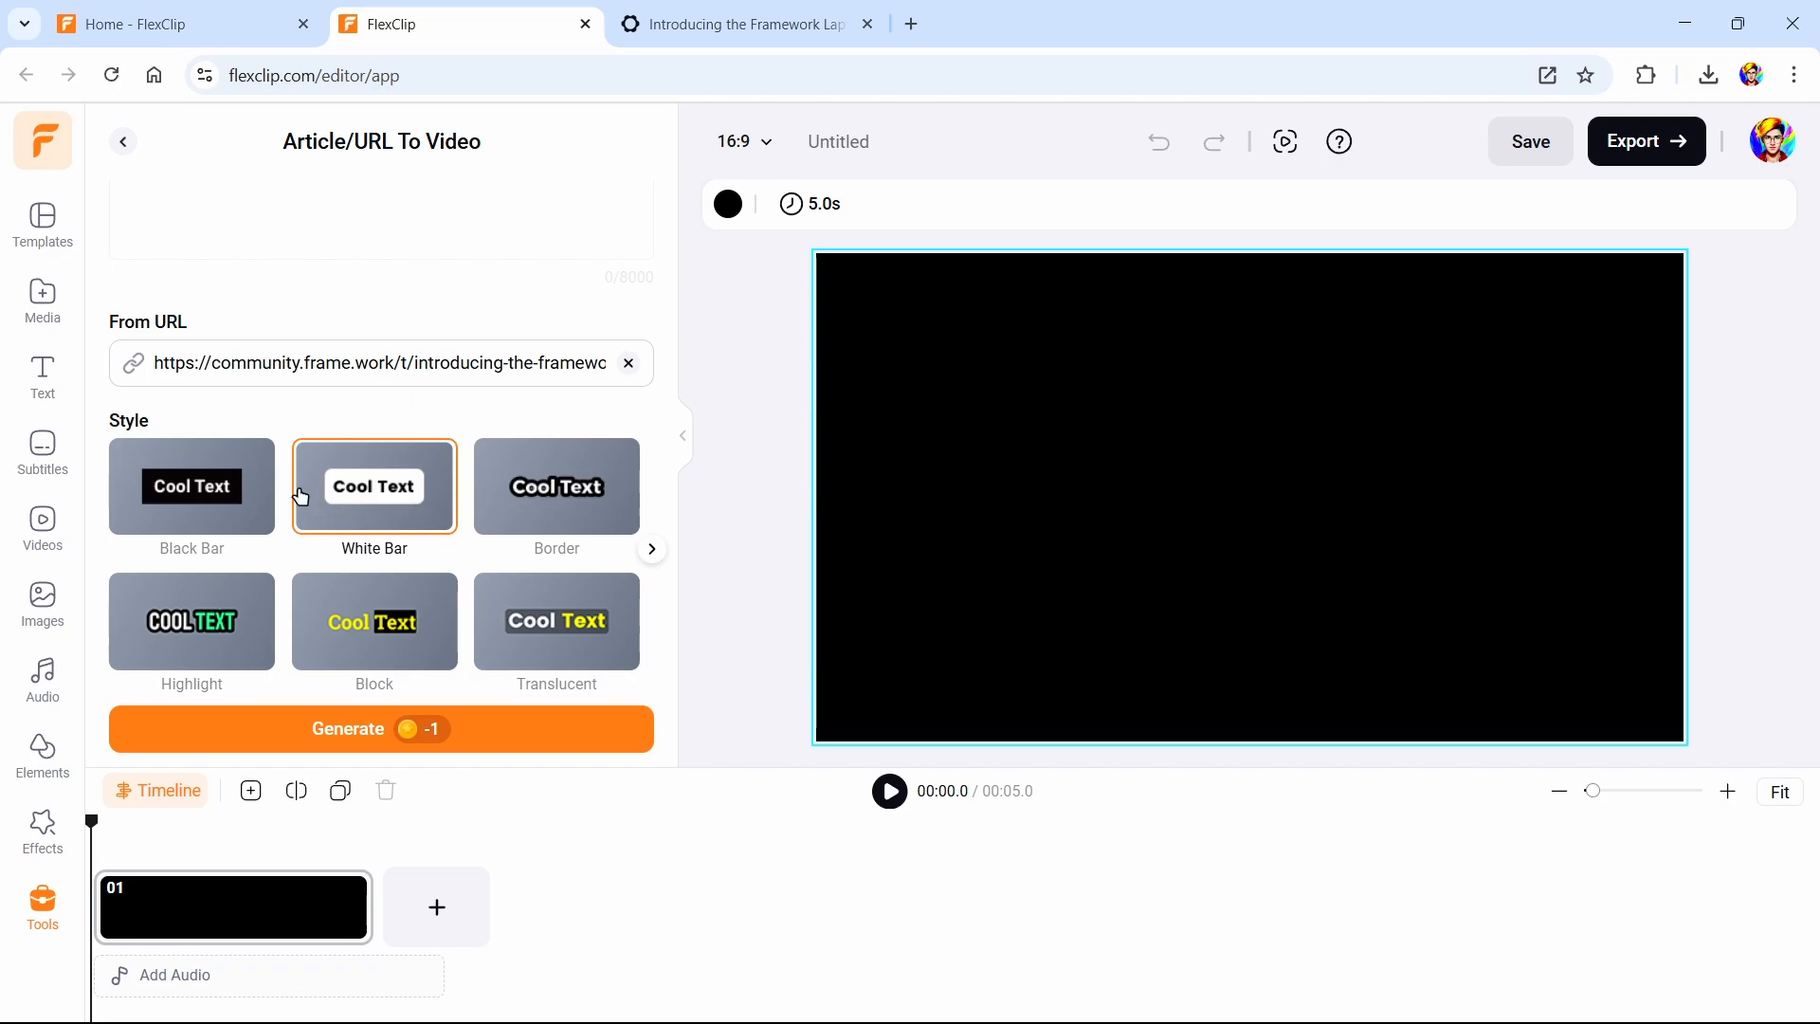
mouse_move(438, 742)
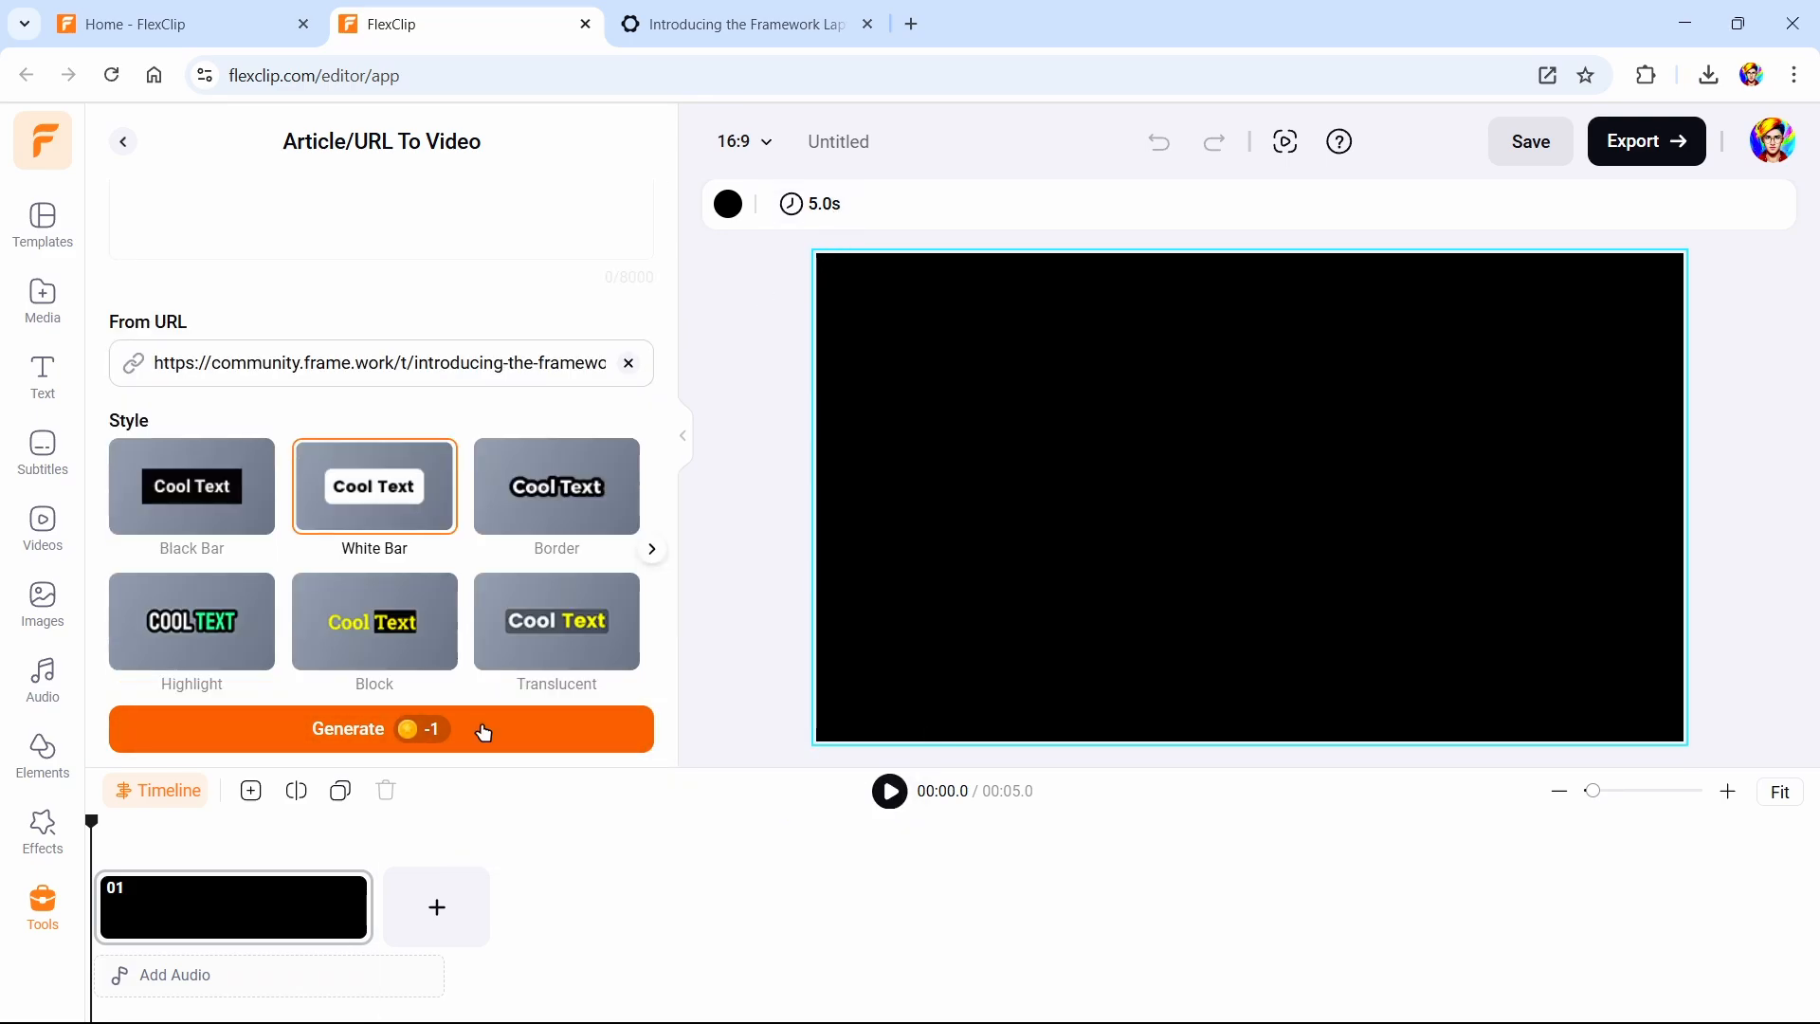
click(485, 732)
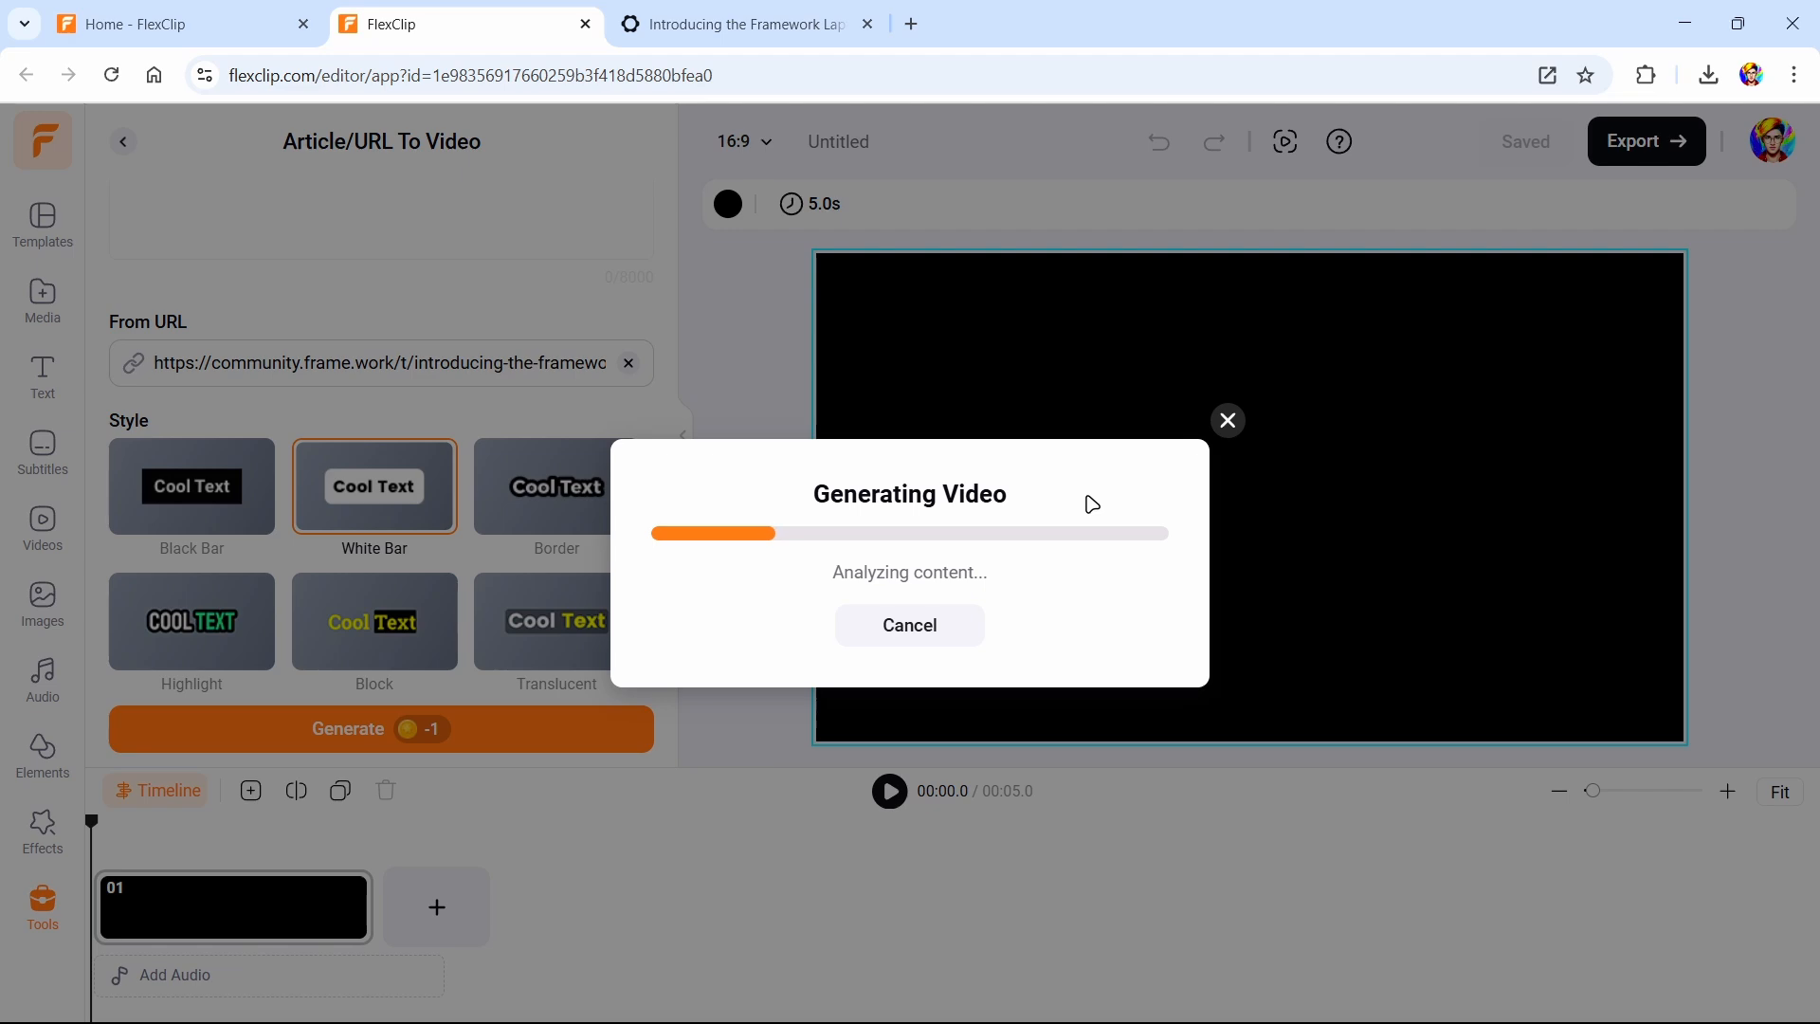
Look through the Framework Laptop 12 blog post during generation, then return to FlexClip and examine the generated excerpt scenes
click(857, 11)
scroll(719, 683, down, 10)
scroll(719, 682, up, 5)
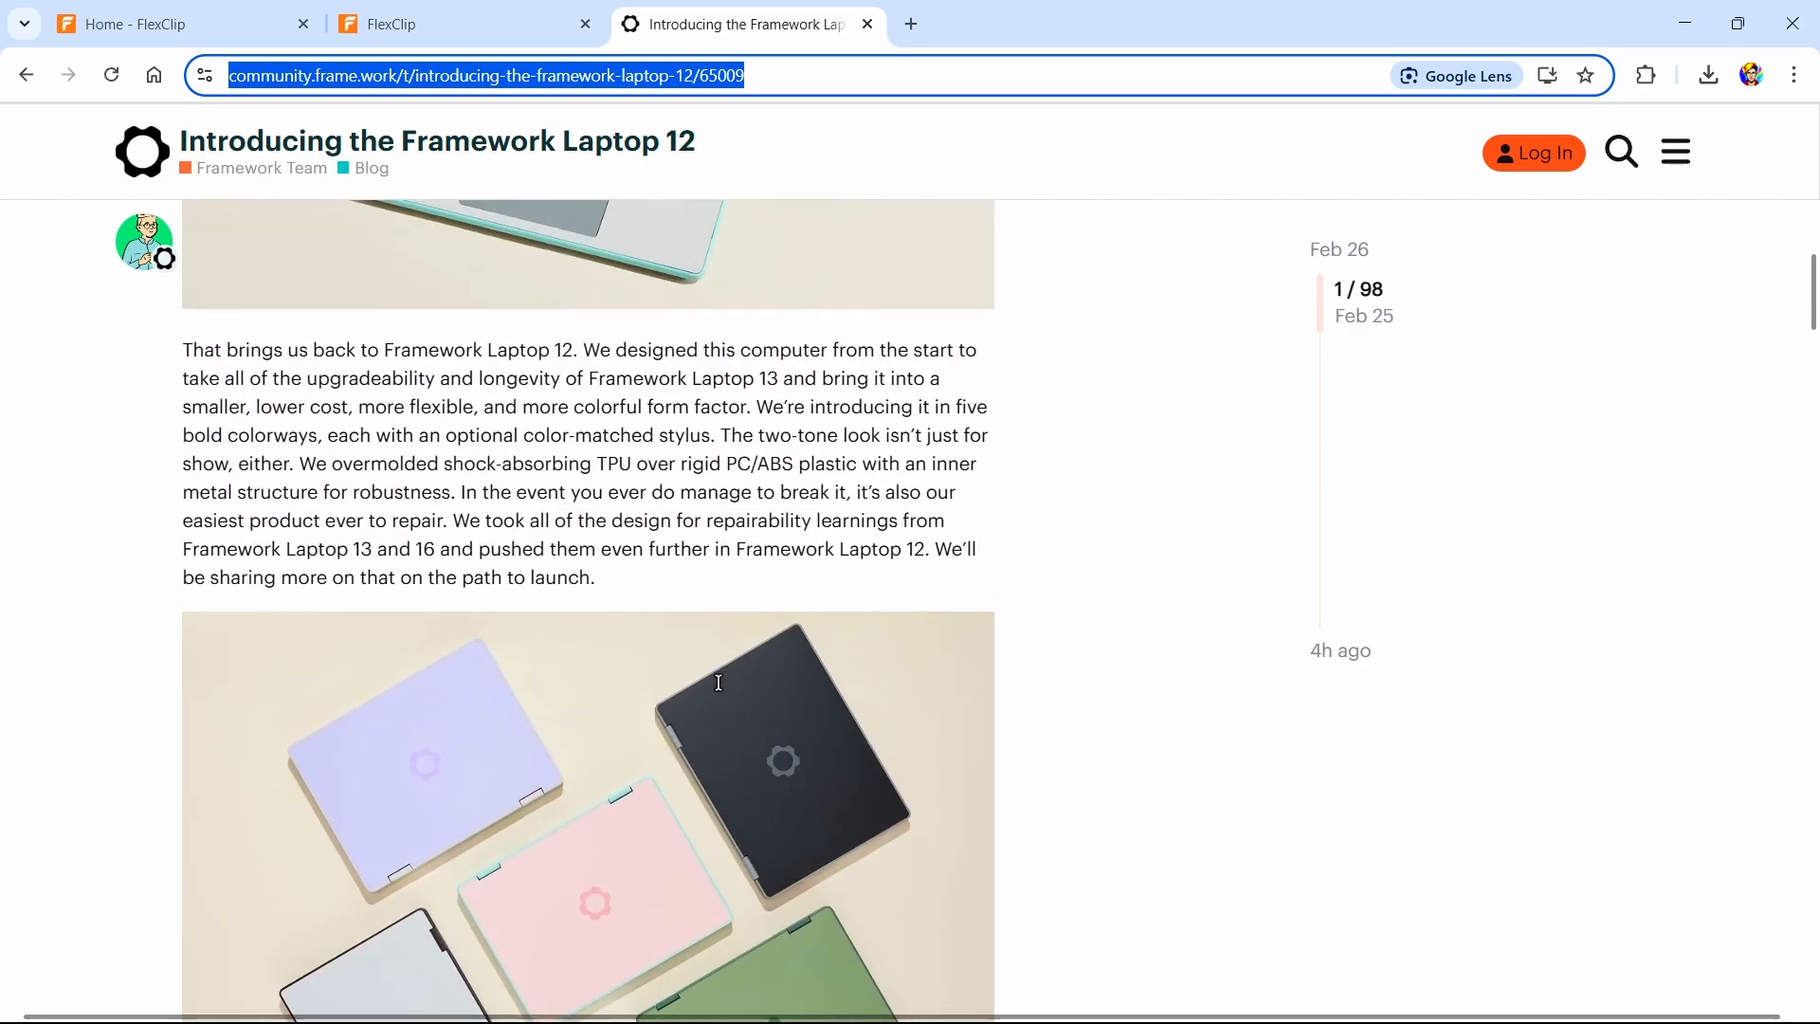
scroll(720, 682, up, 5)
scroll(719, 683, down, 12)
key(ctrl+shift+Tab)
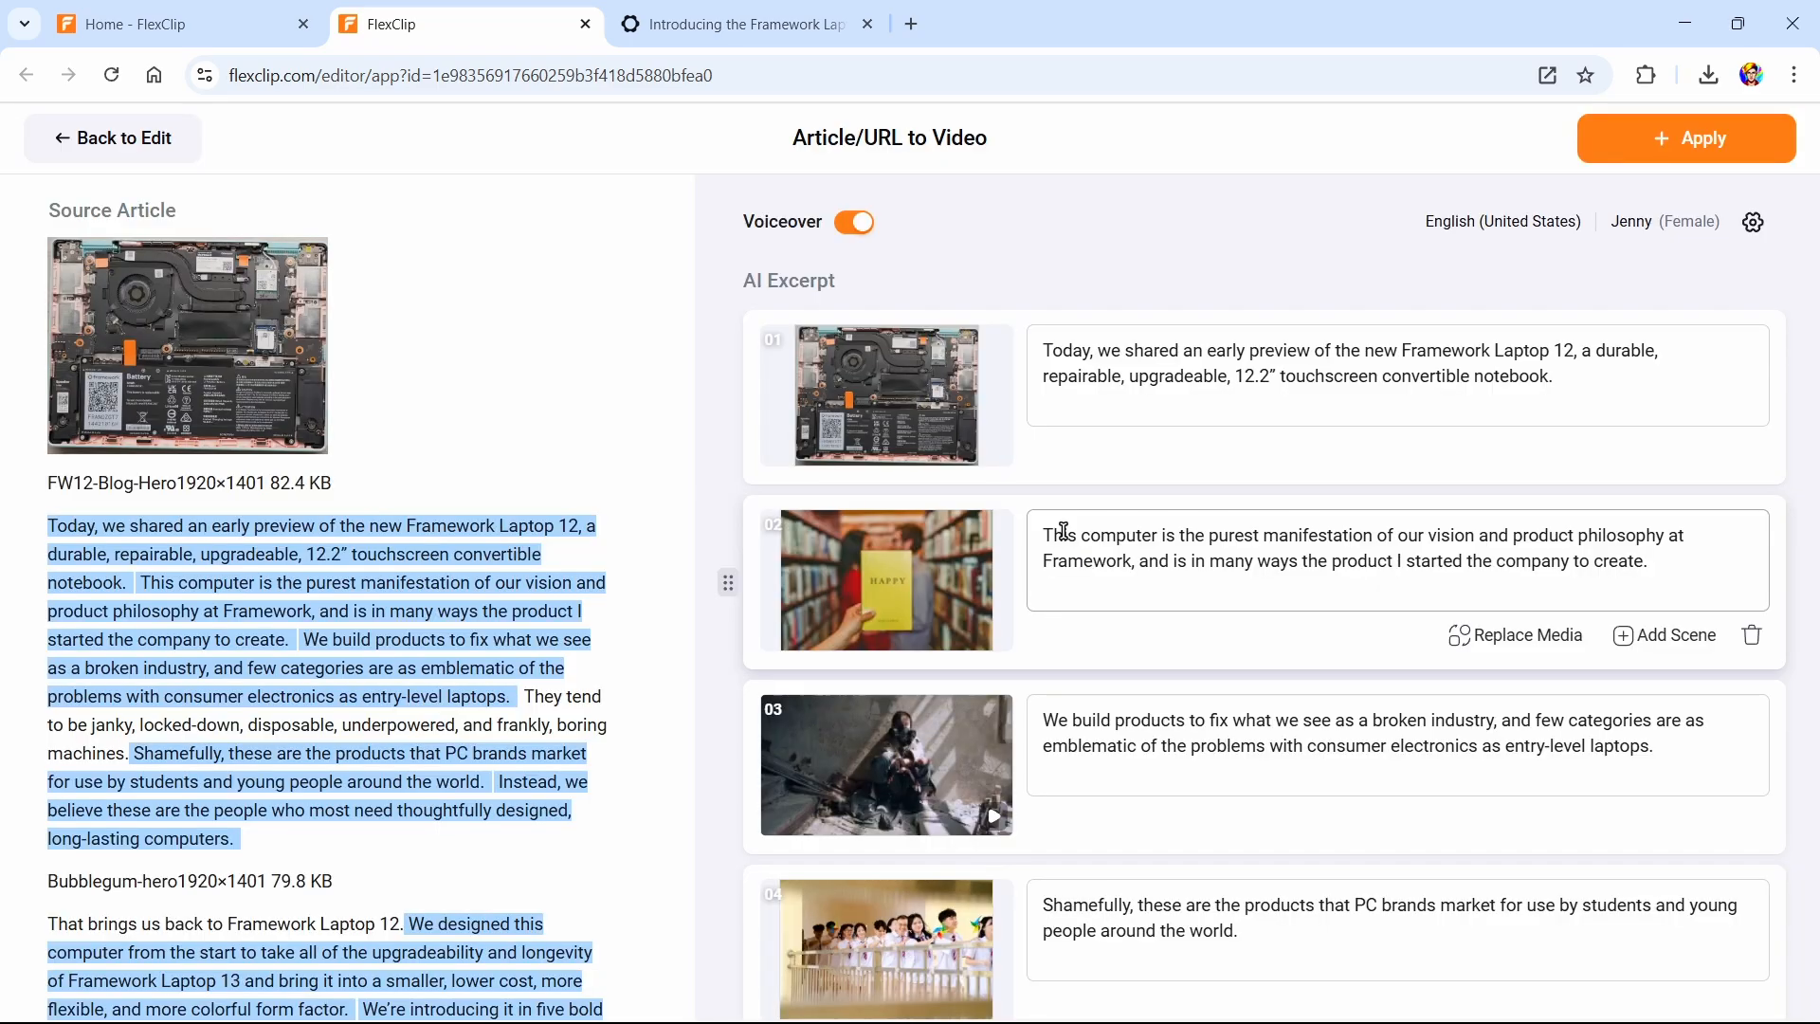
scroll(569, 580, down, 9)
scroll(663, 580, up, 9)
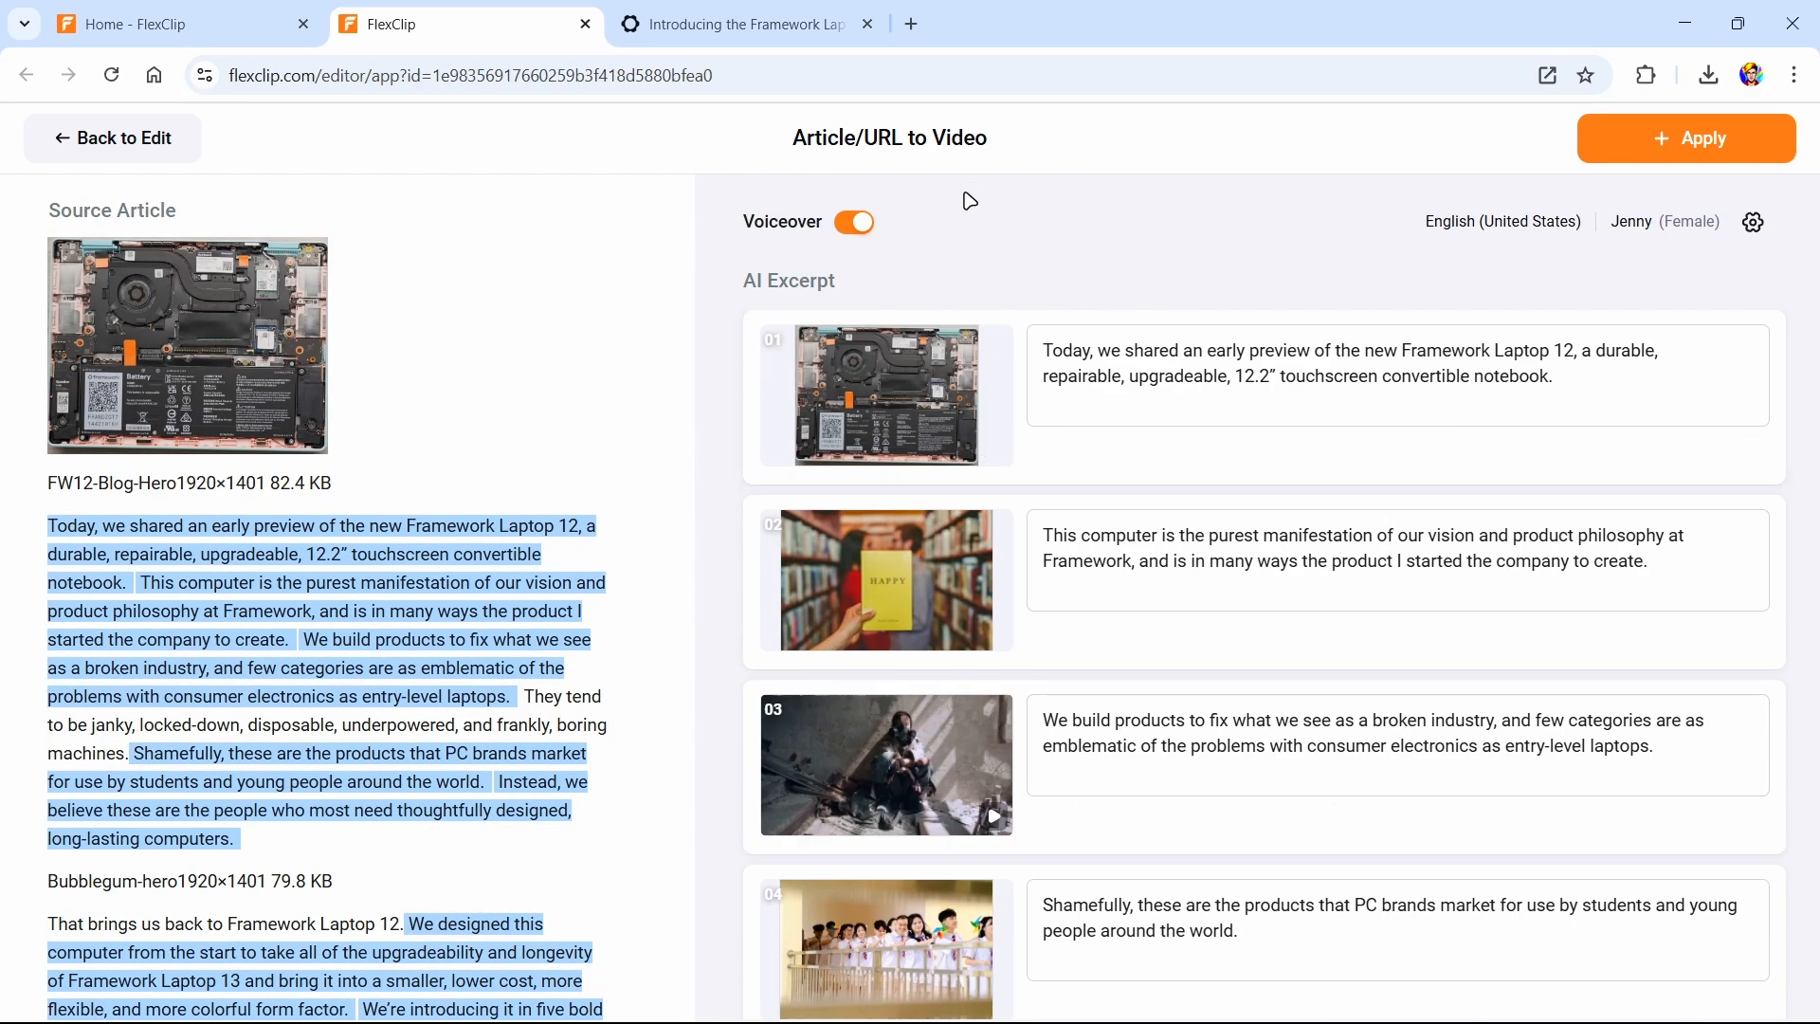
Open the voiceover settings and set the language to English (United Kingdom)
click(1467, 228)
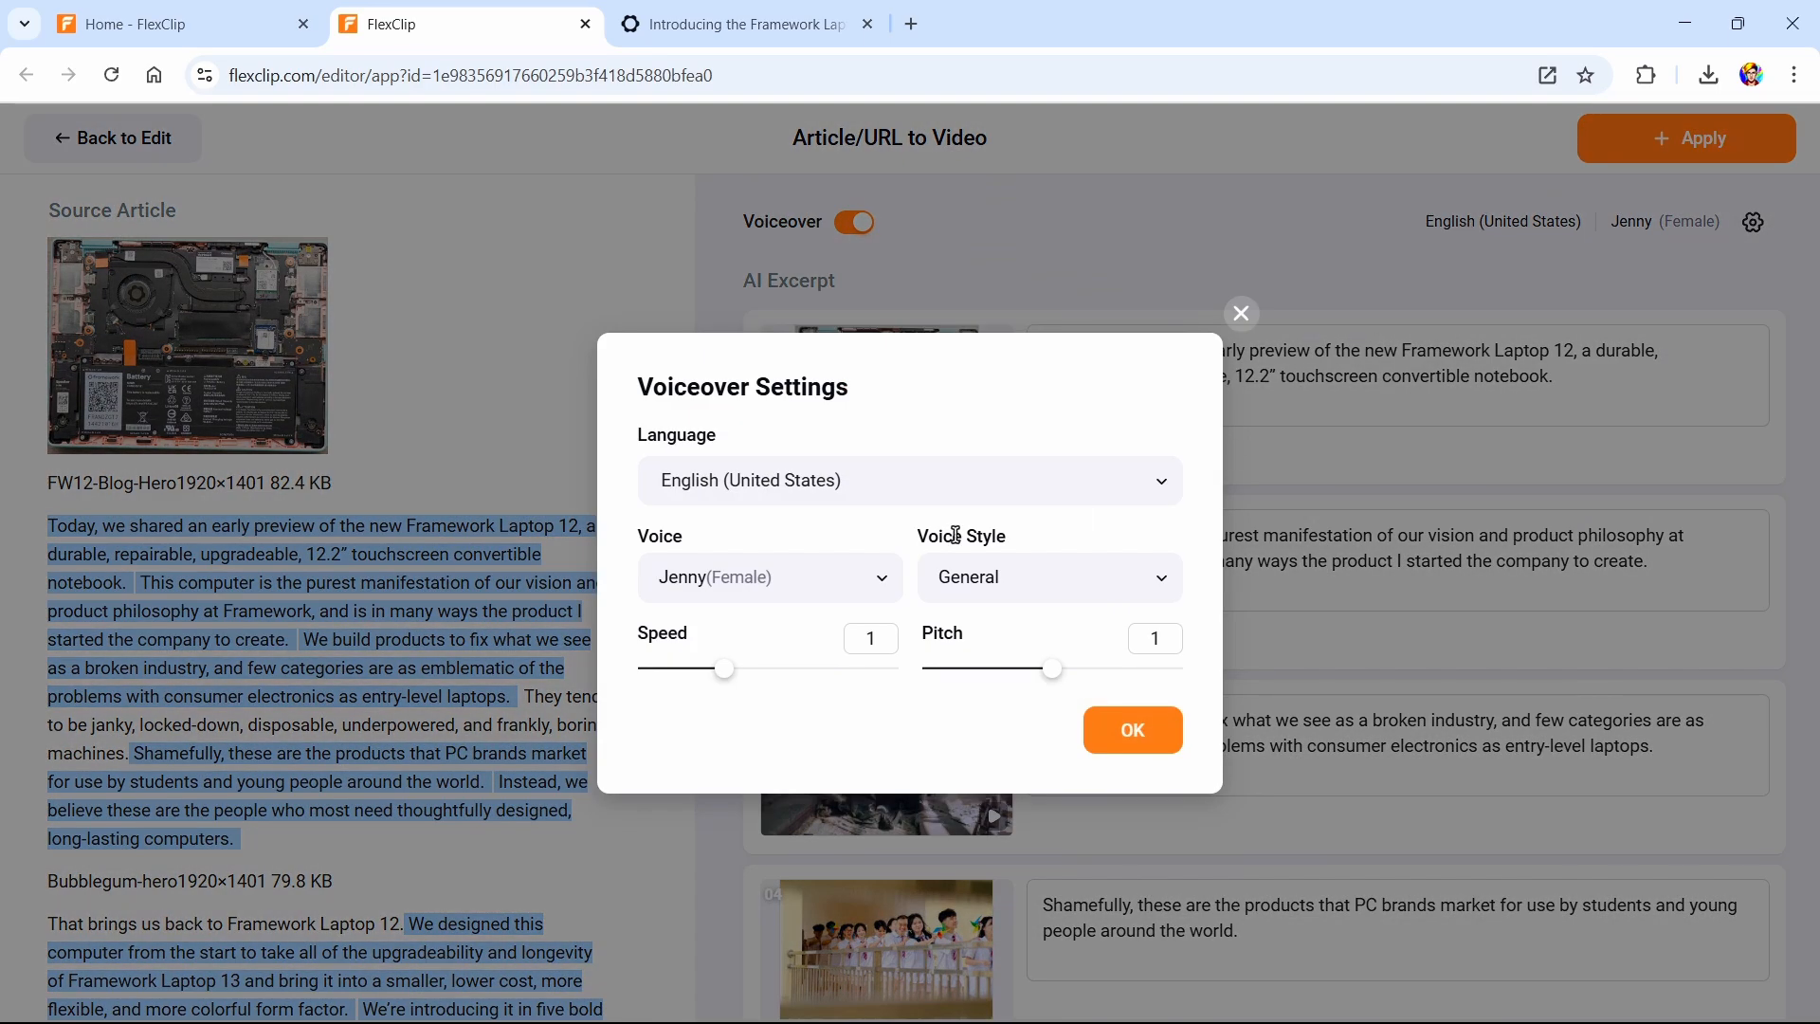
click(833, 485)
scroll(833, 663, down, 15)
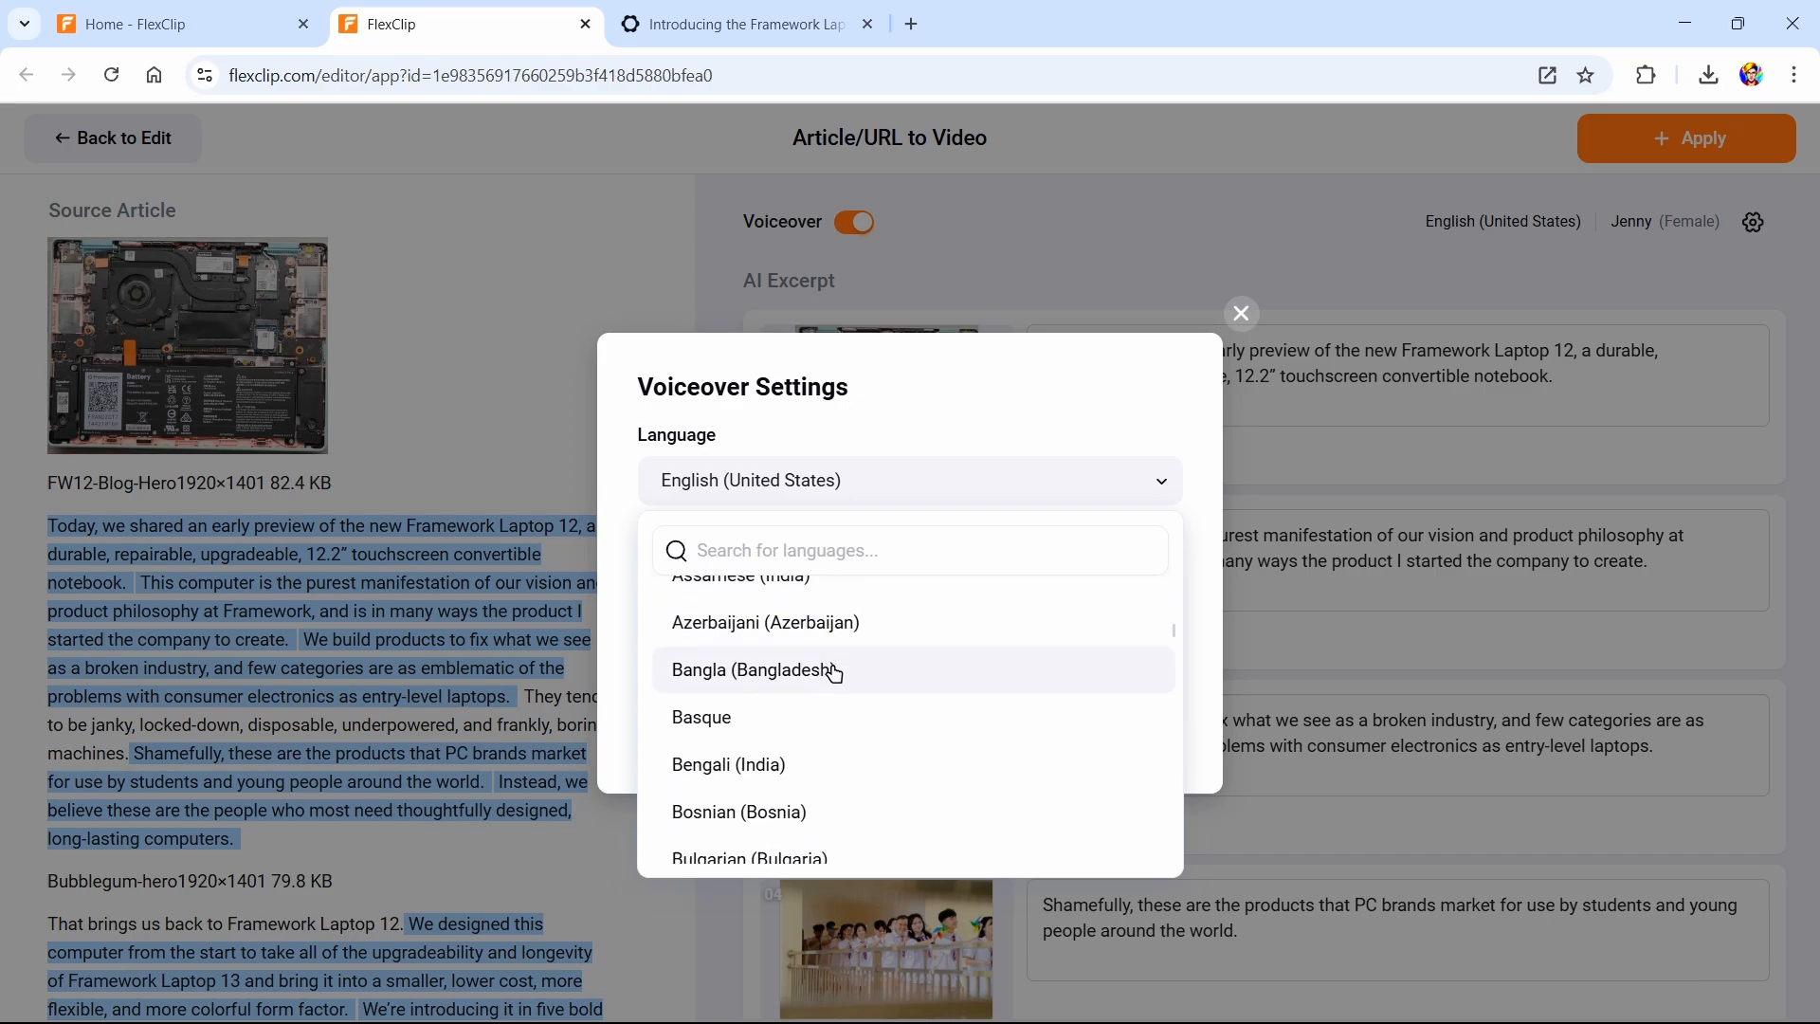
scroll(834, 675, down, 1)
scroll(833, 675, up, 7)
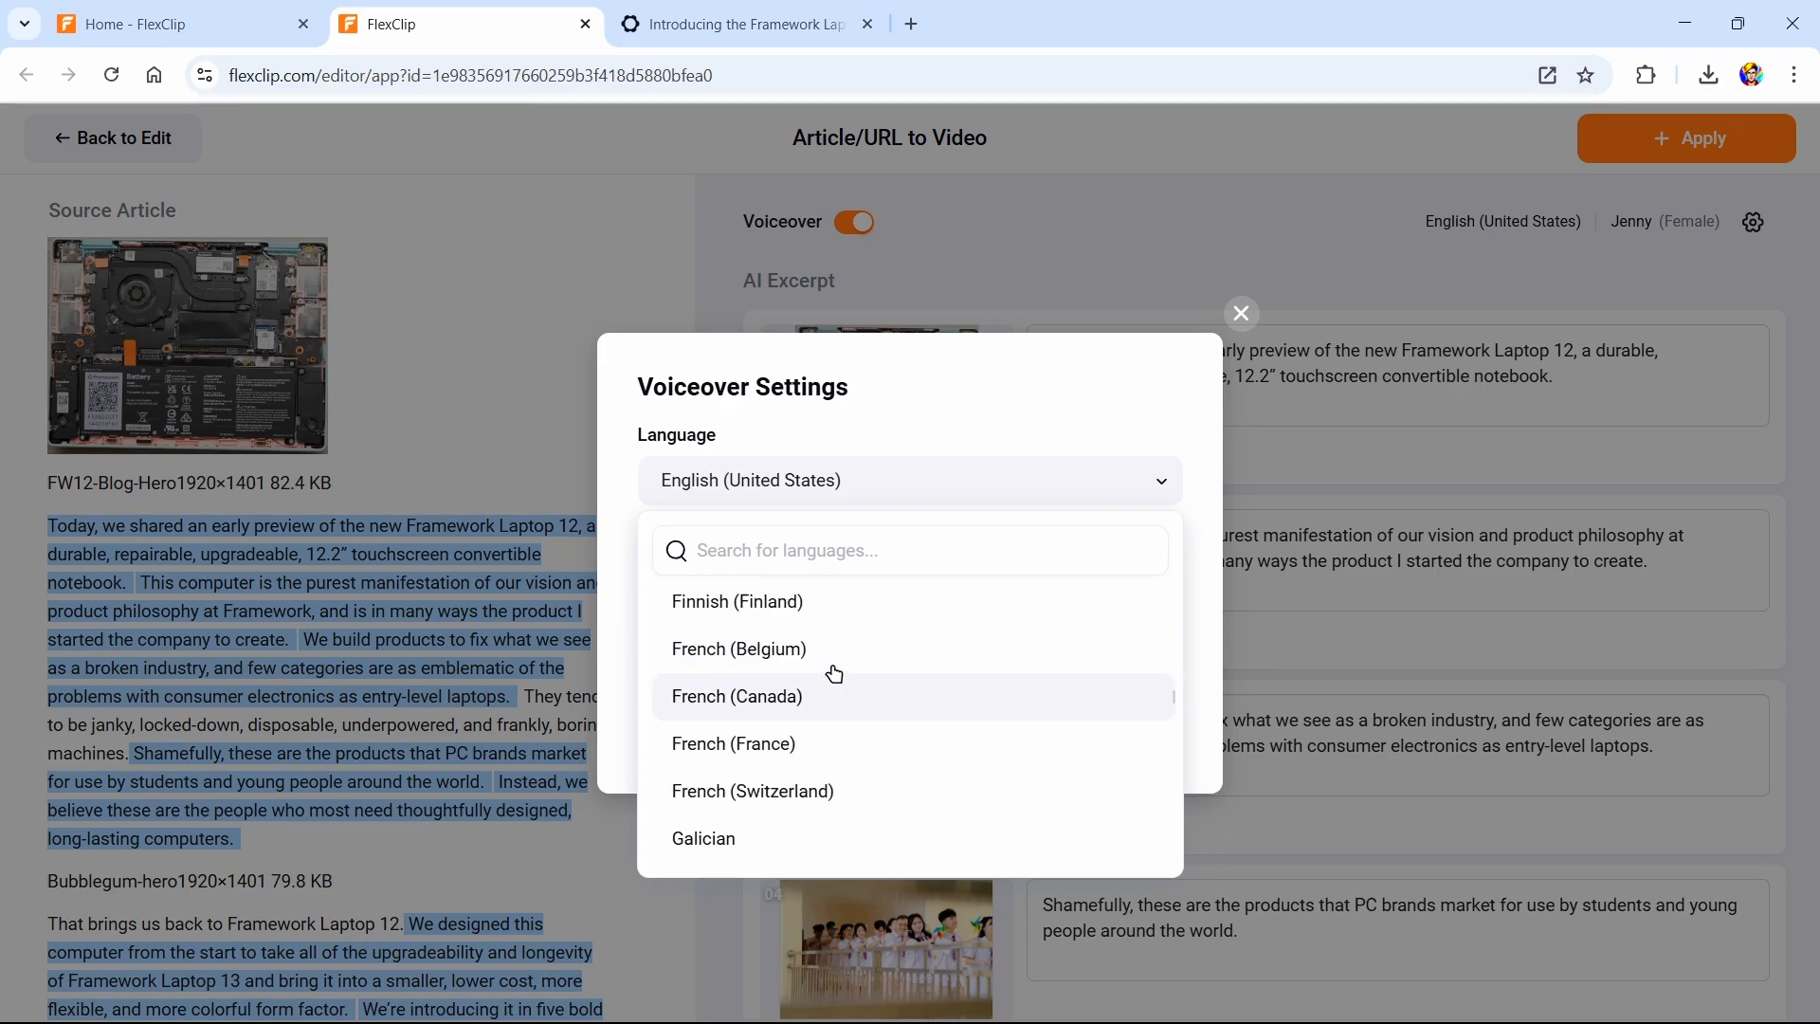
scroll(834, 675, down, 6)
scroll(834, 682, up, 8)
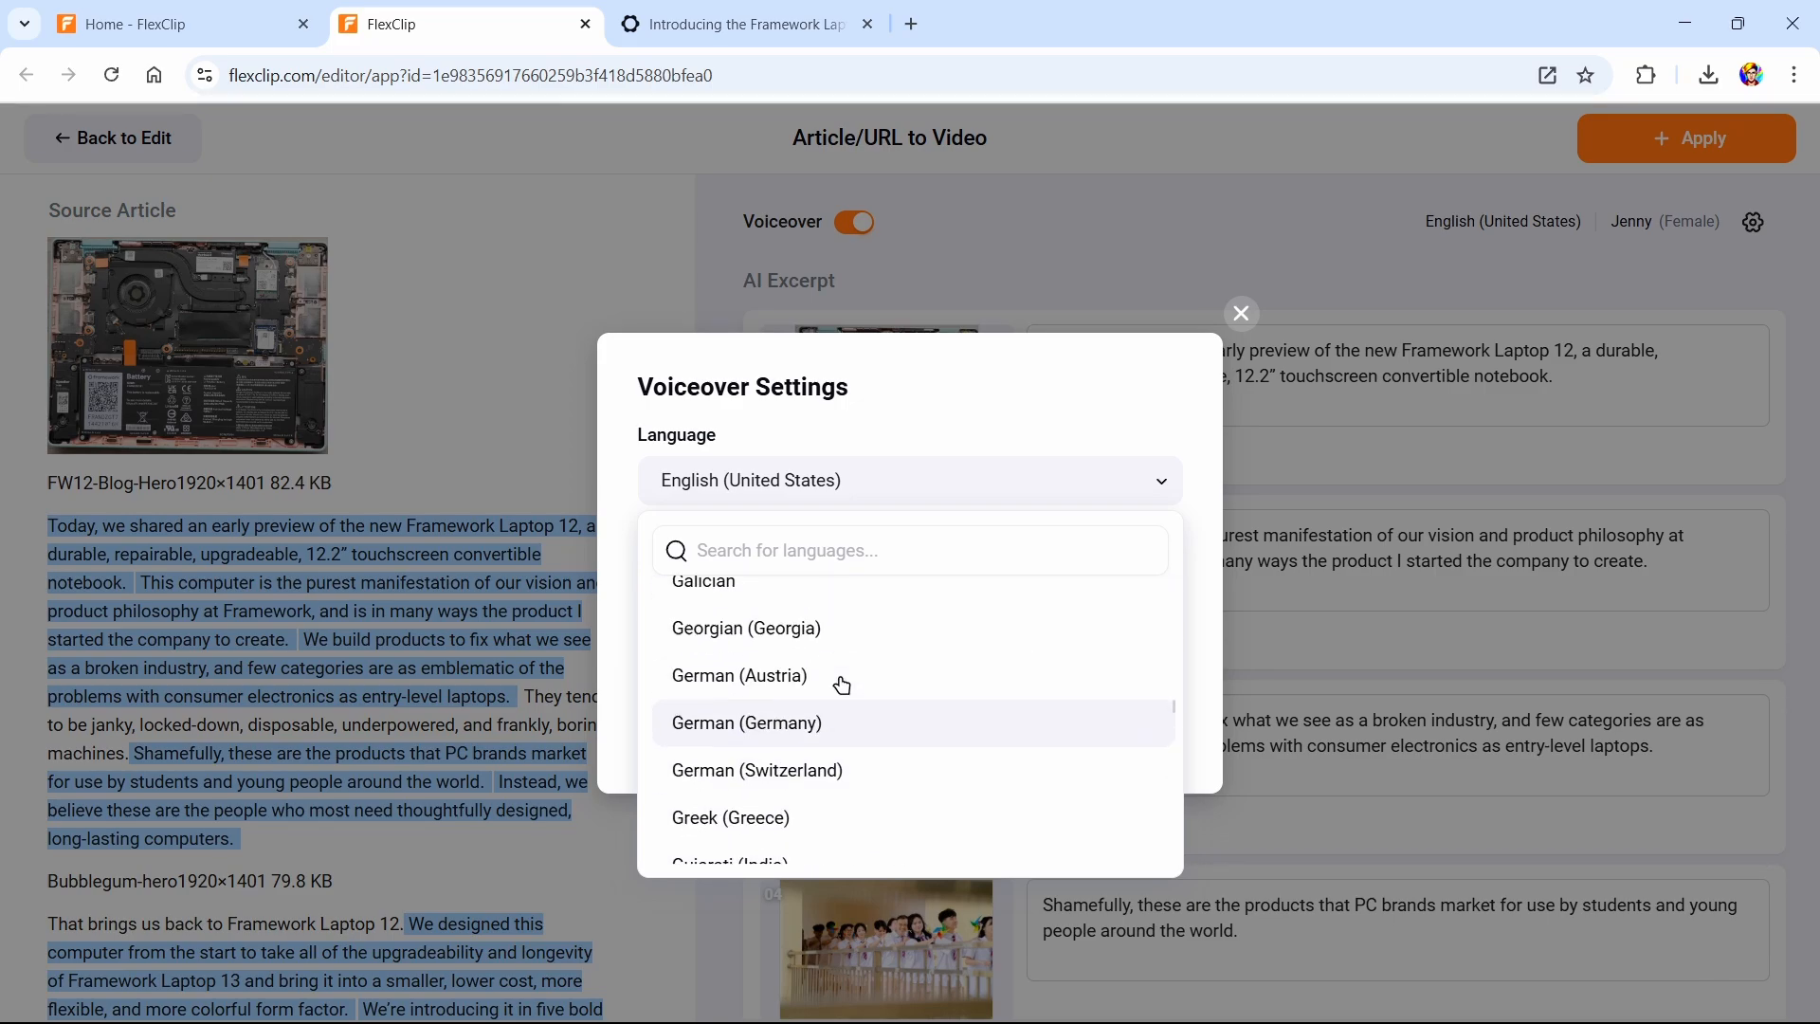
scroll(841, 684, up, 1)
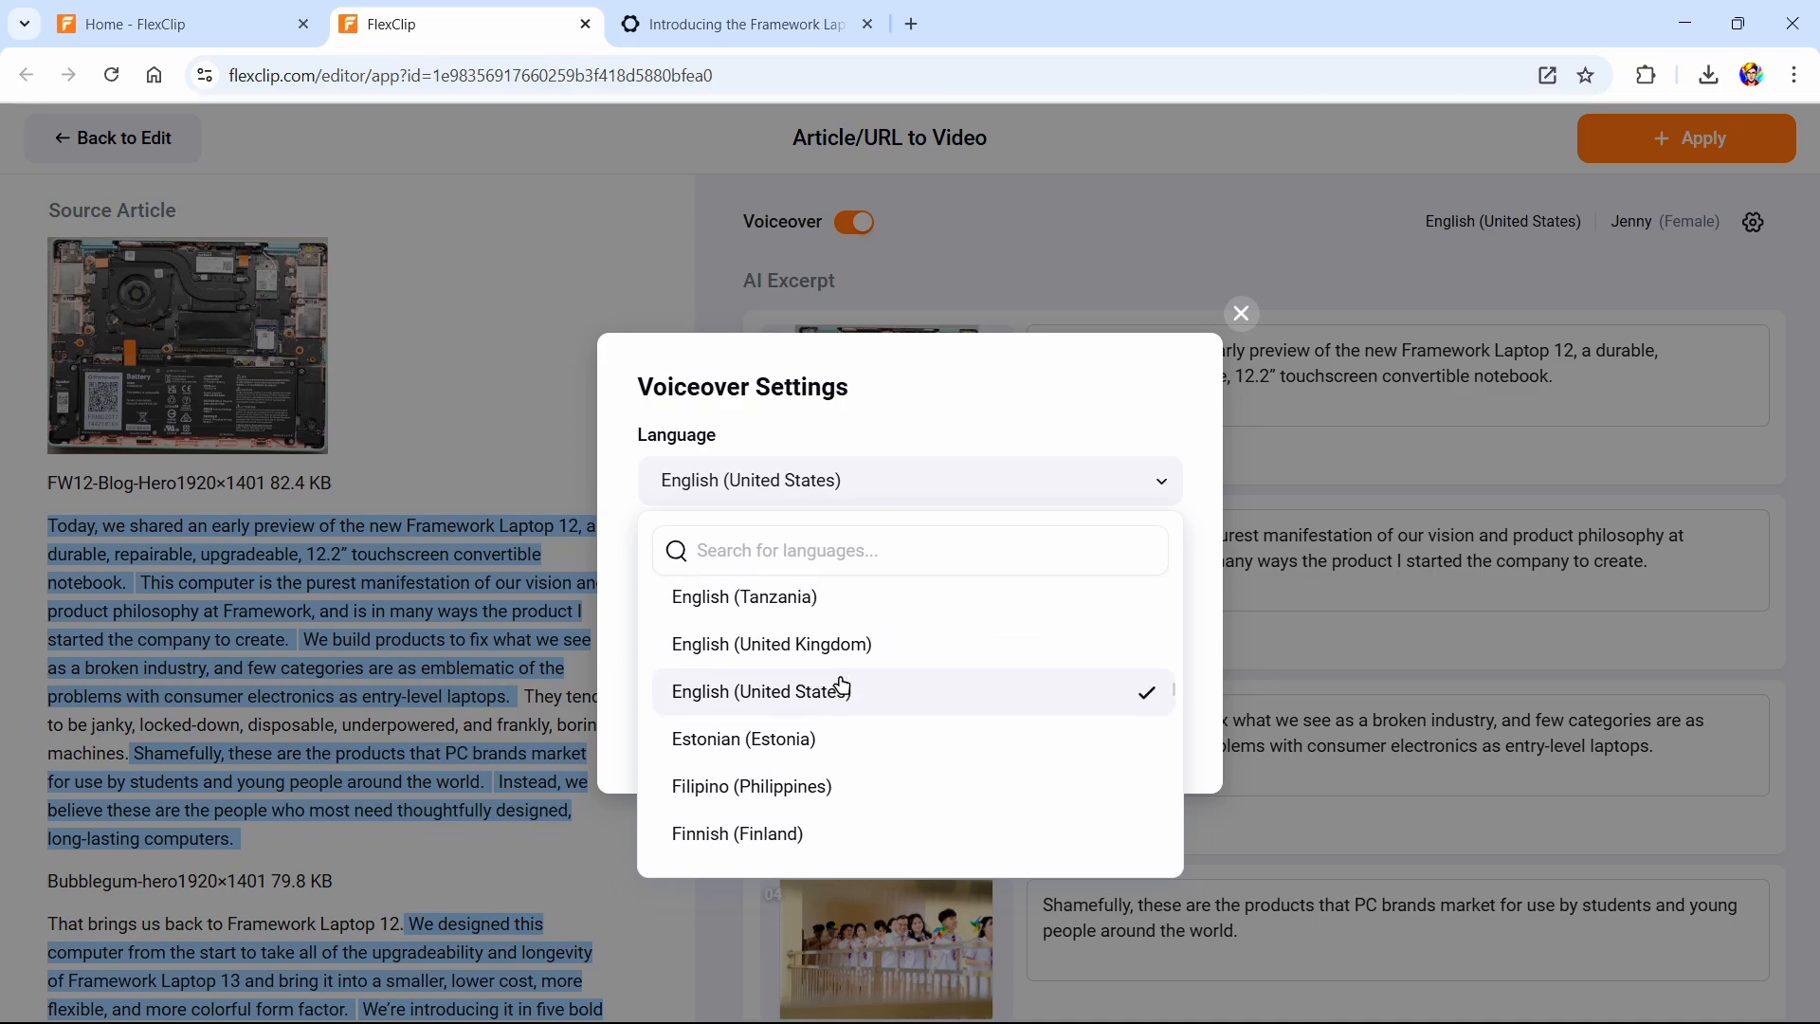
click(903, 665)
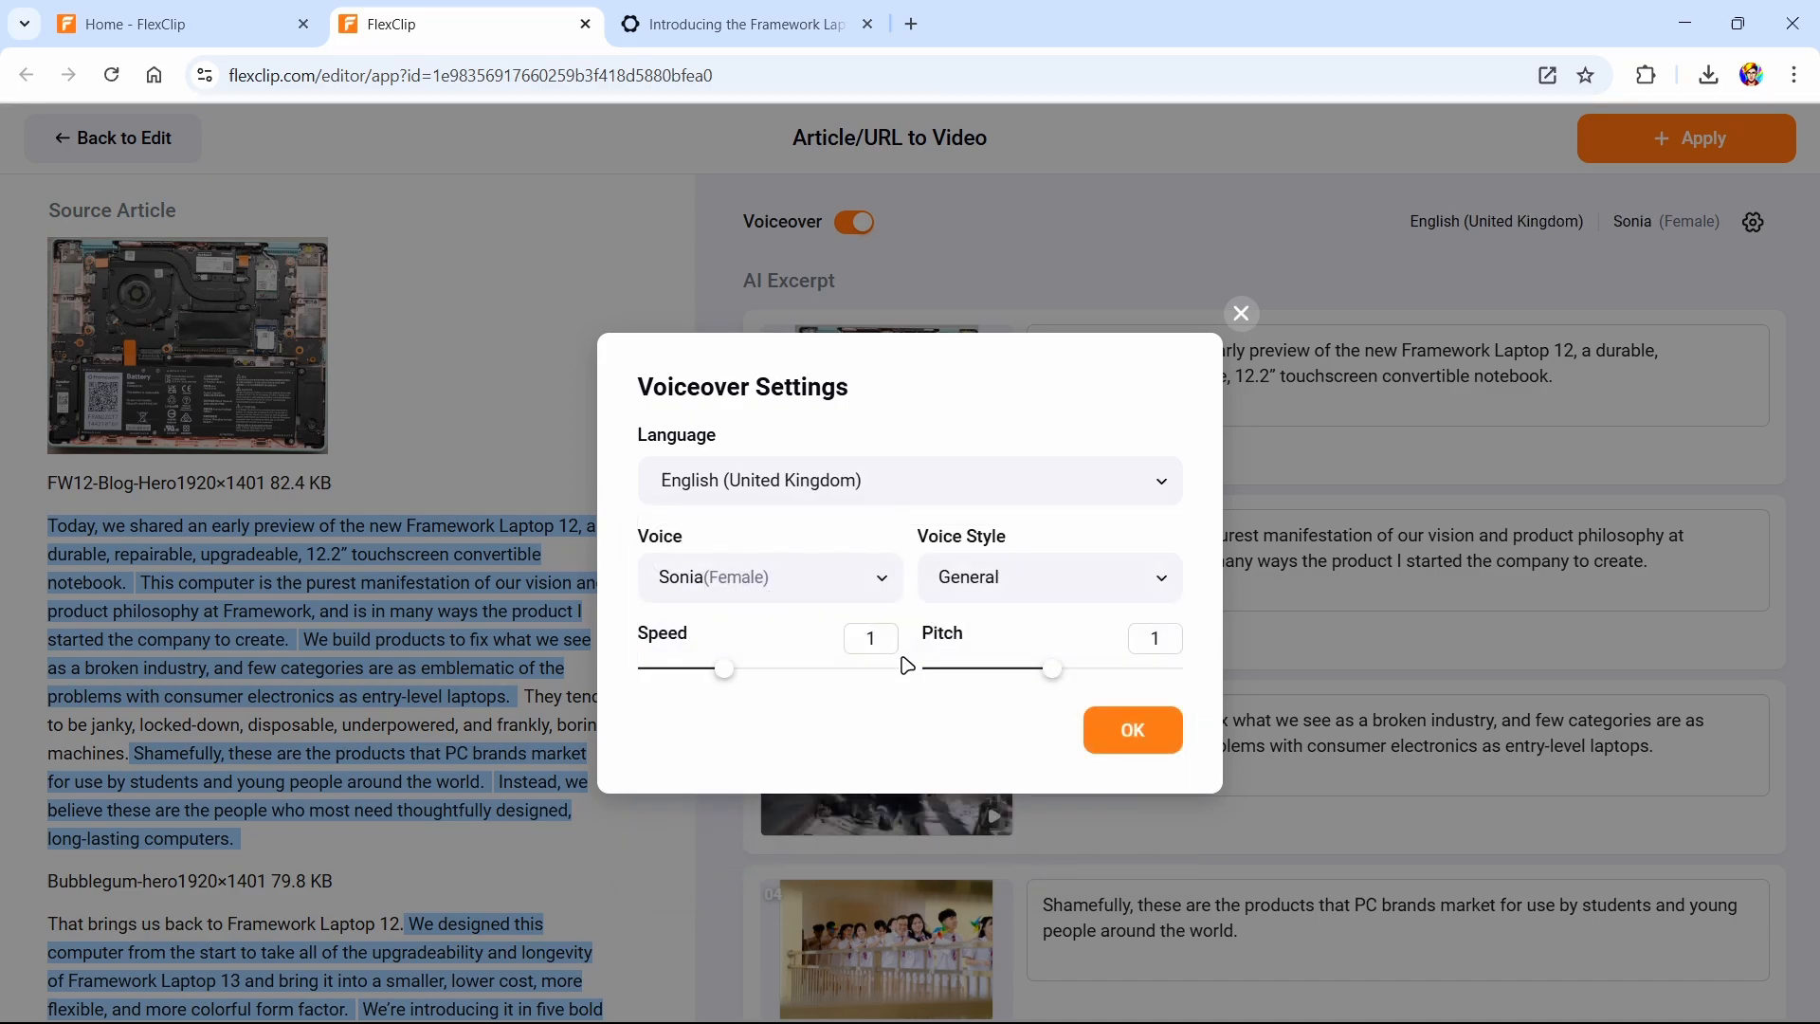
Set the voiceover to the male voice Ryan with speed 1.2 and the Cheerful voice style, and accept the settings
click(859, 576)
click(792, 699)
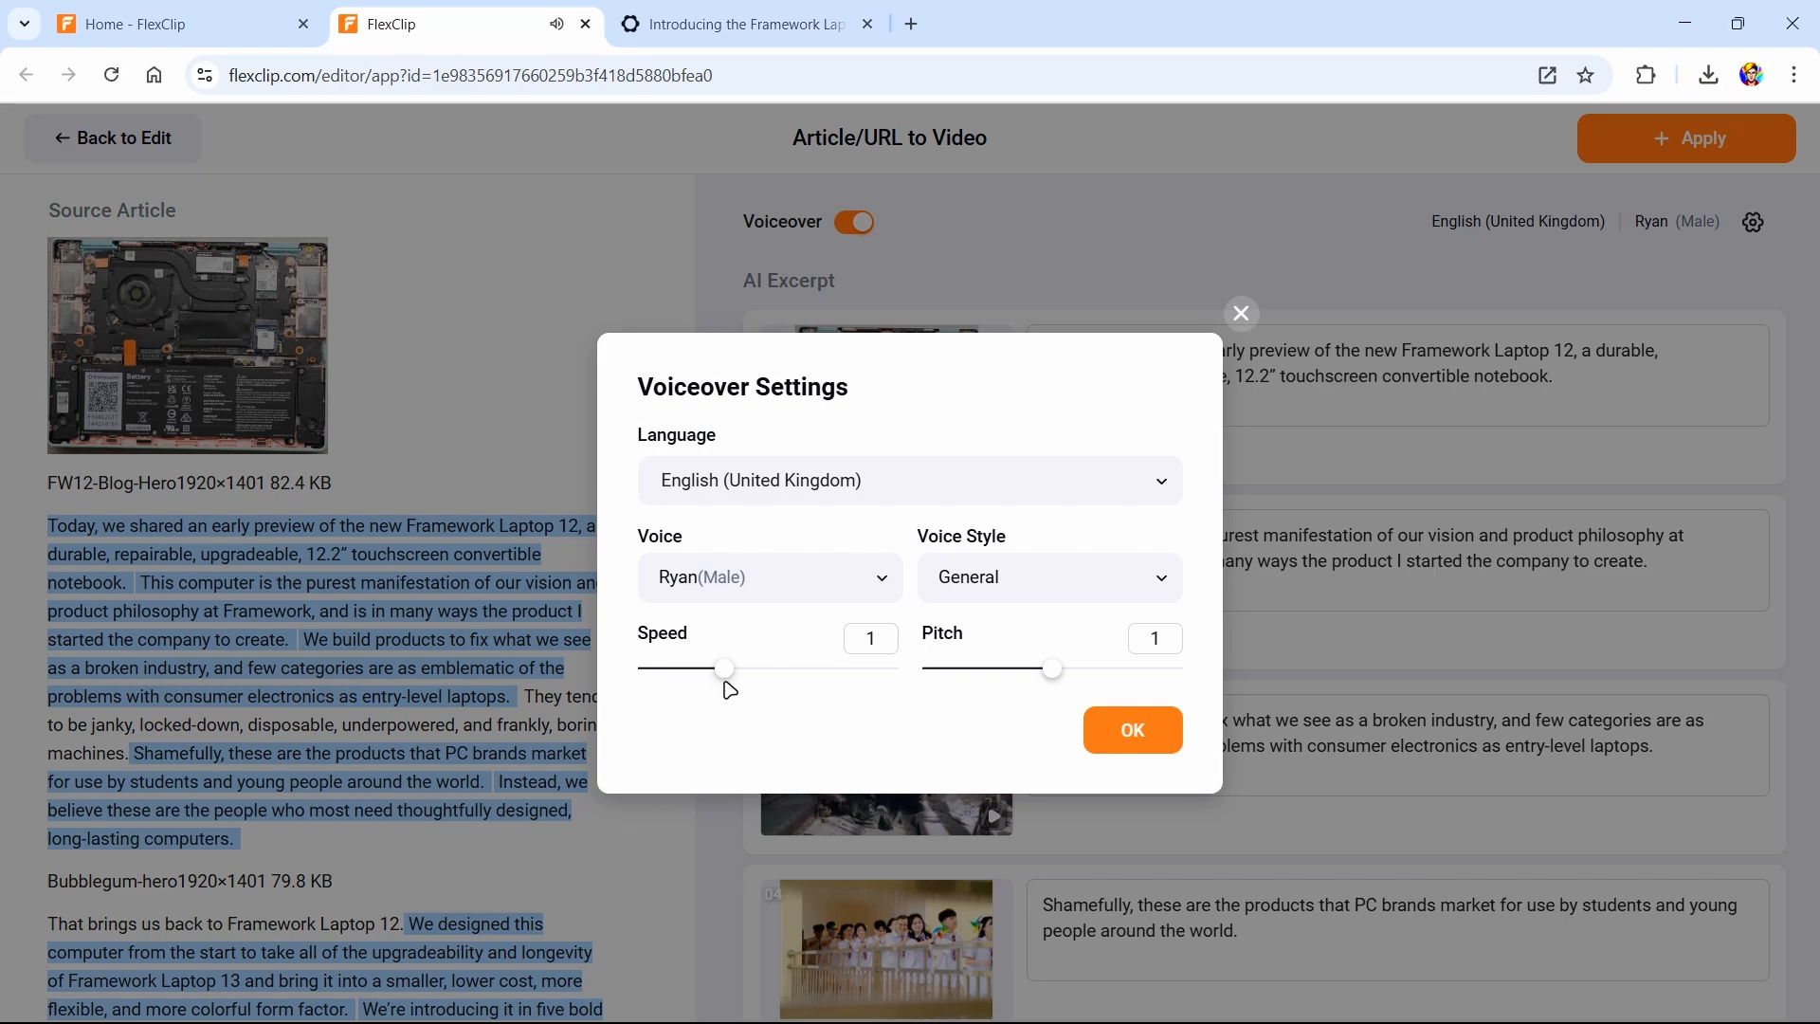
drag(730, 689, 741, 680)
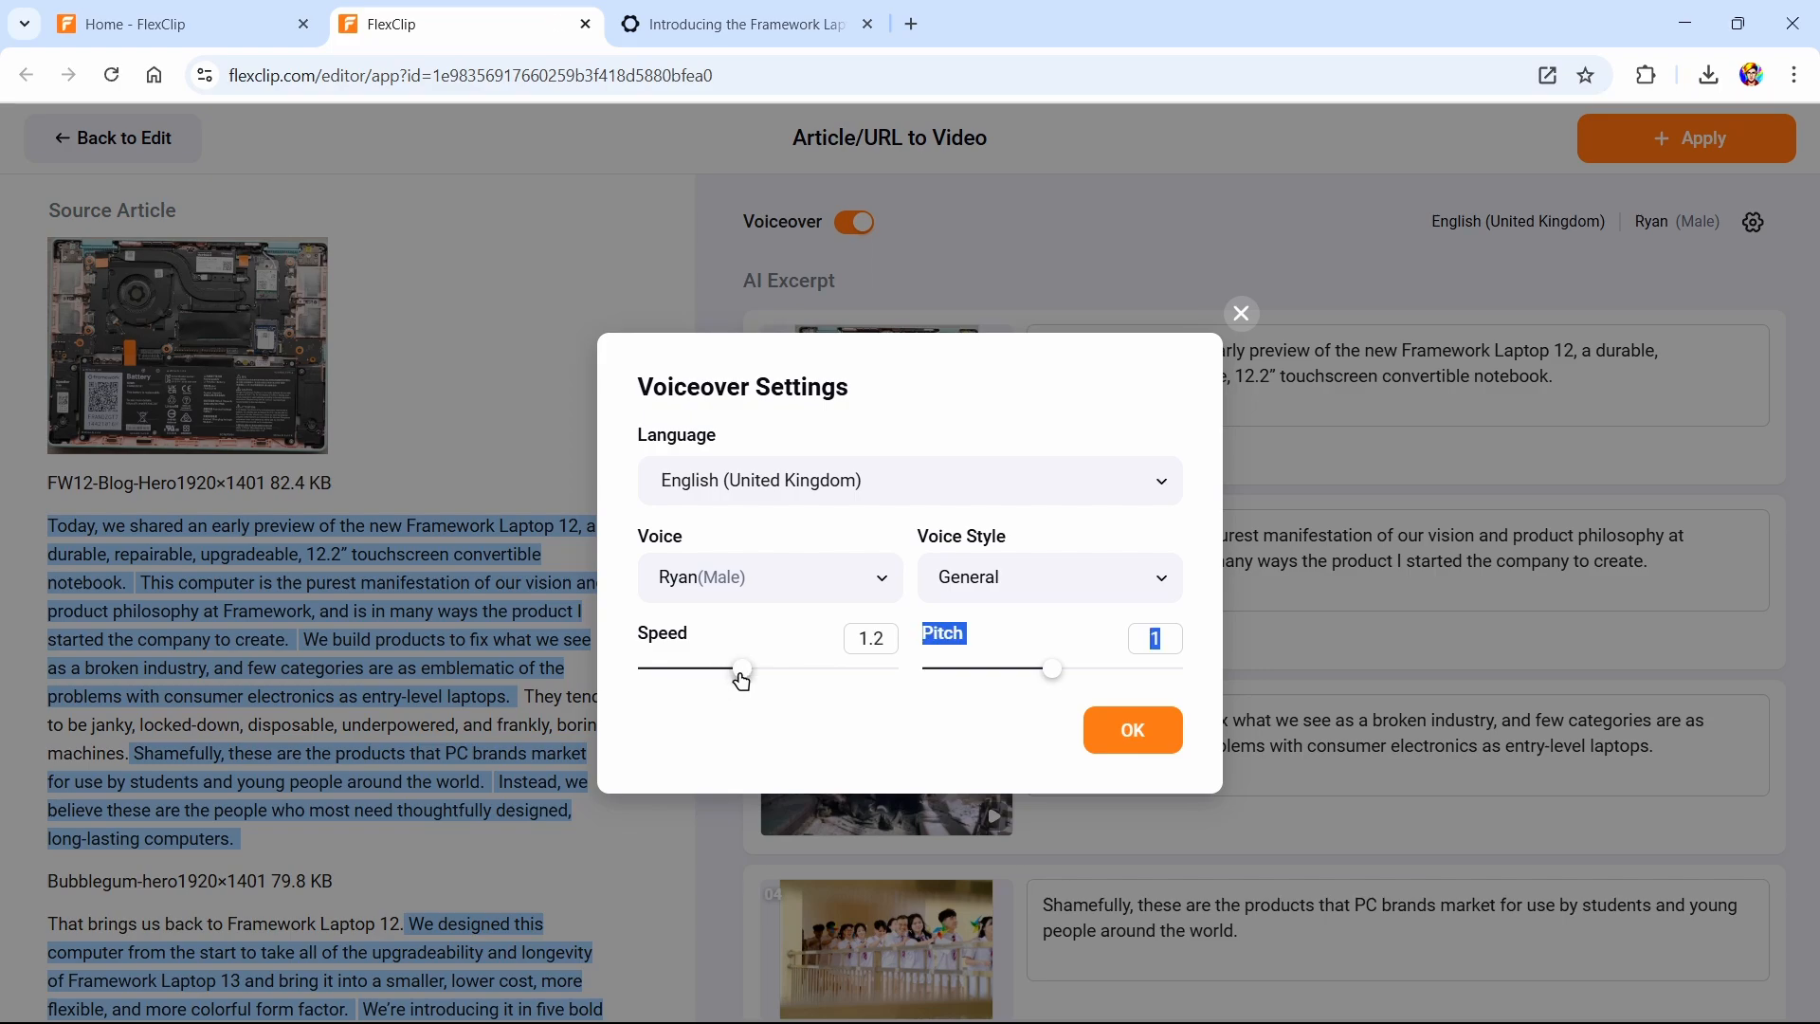
click(830, 696)
click(1078, 588)
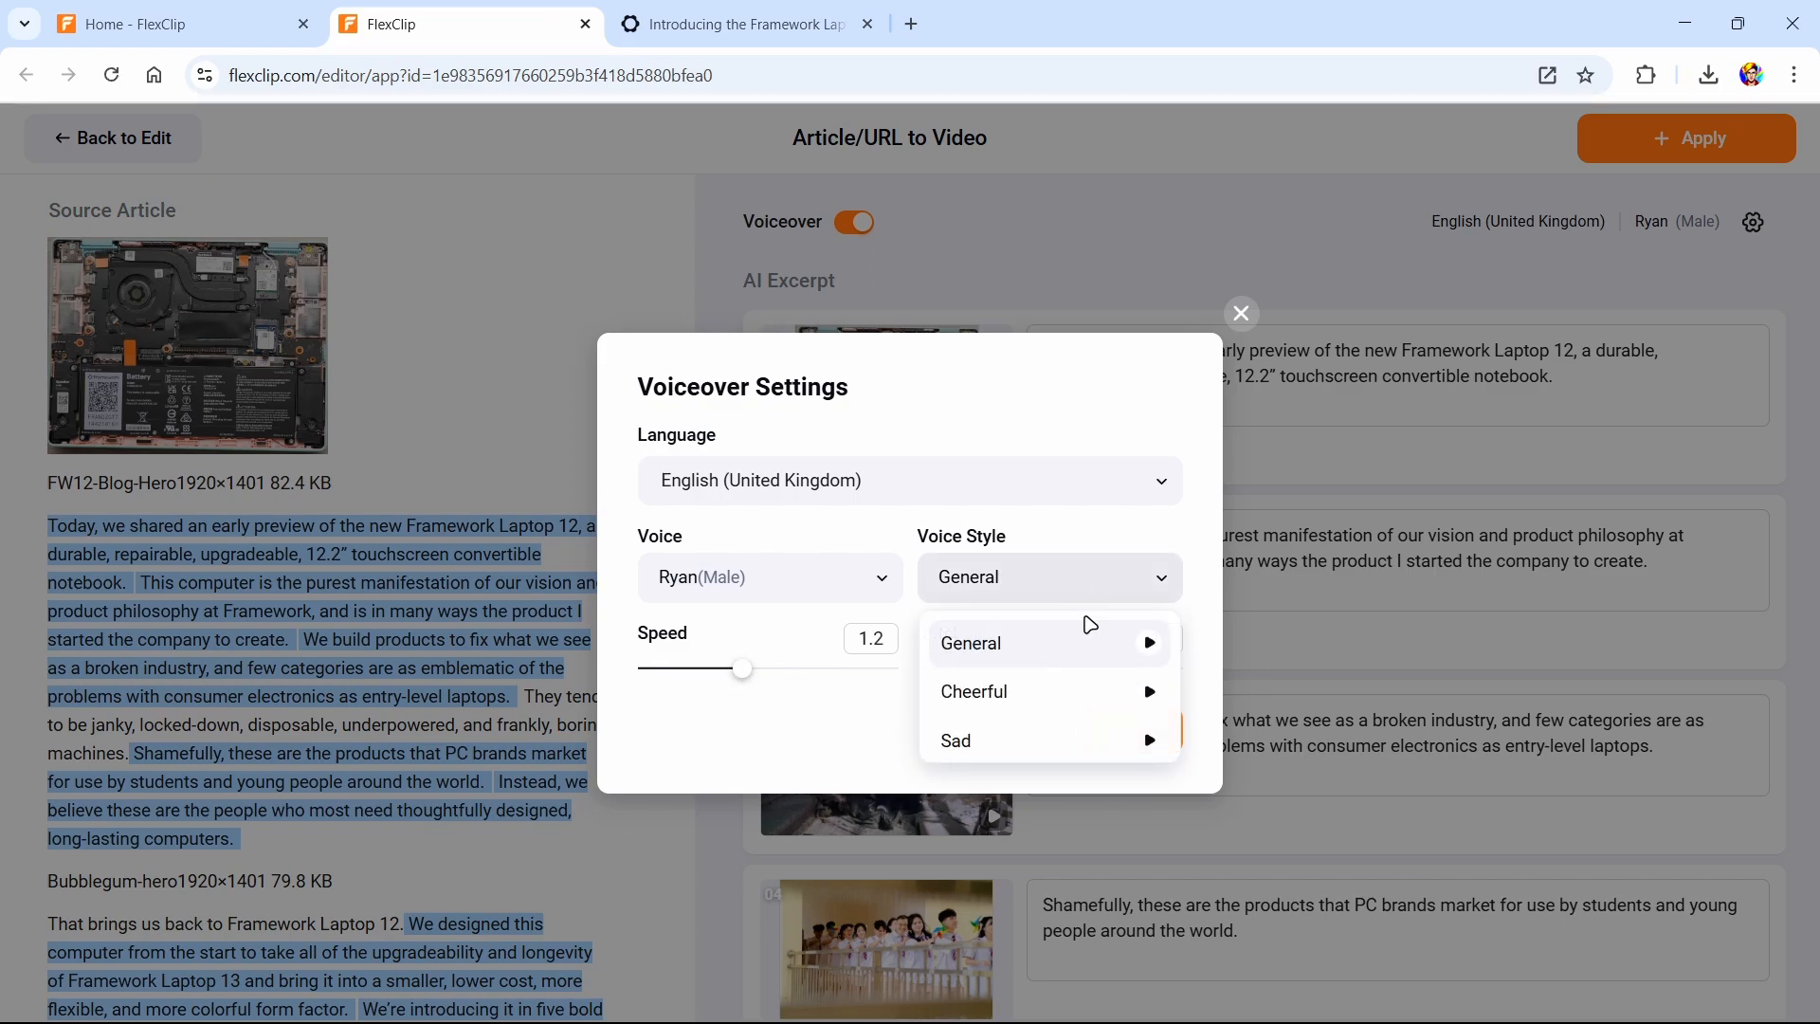
click(1077, 704)
click(1123, 614)
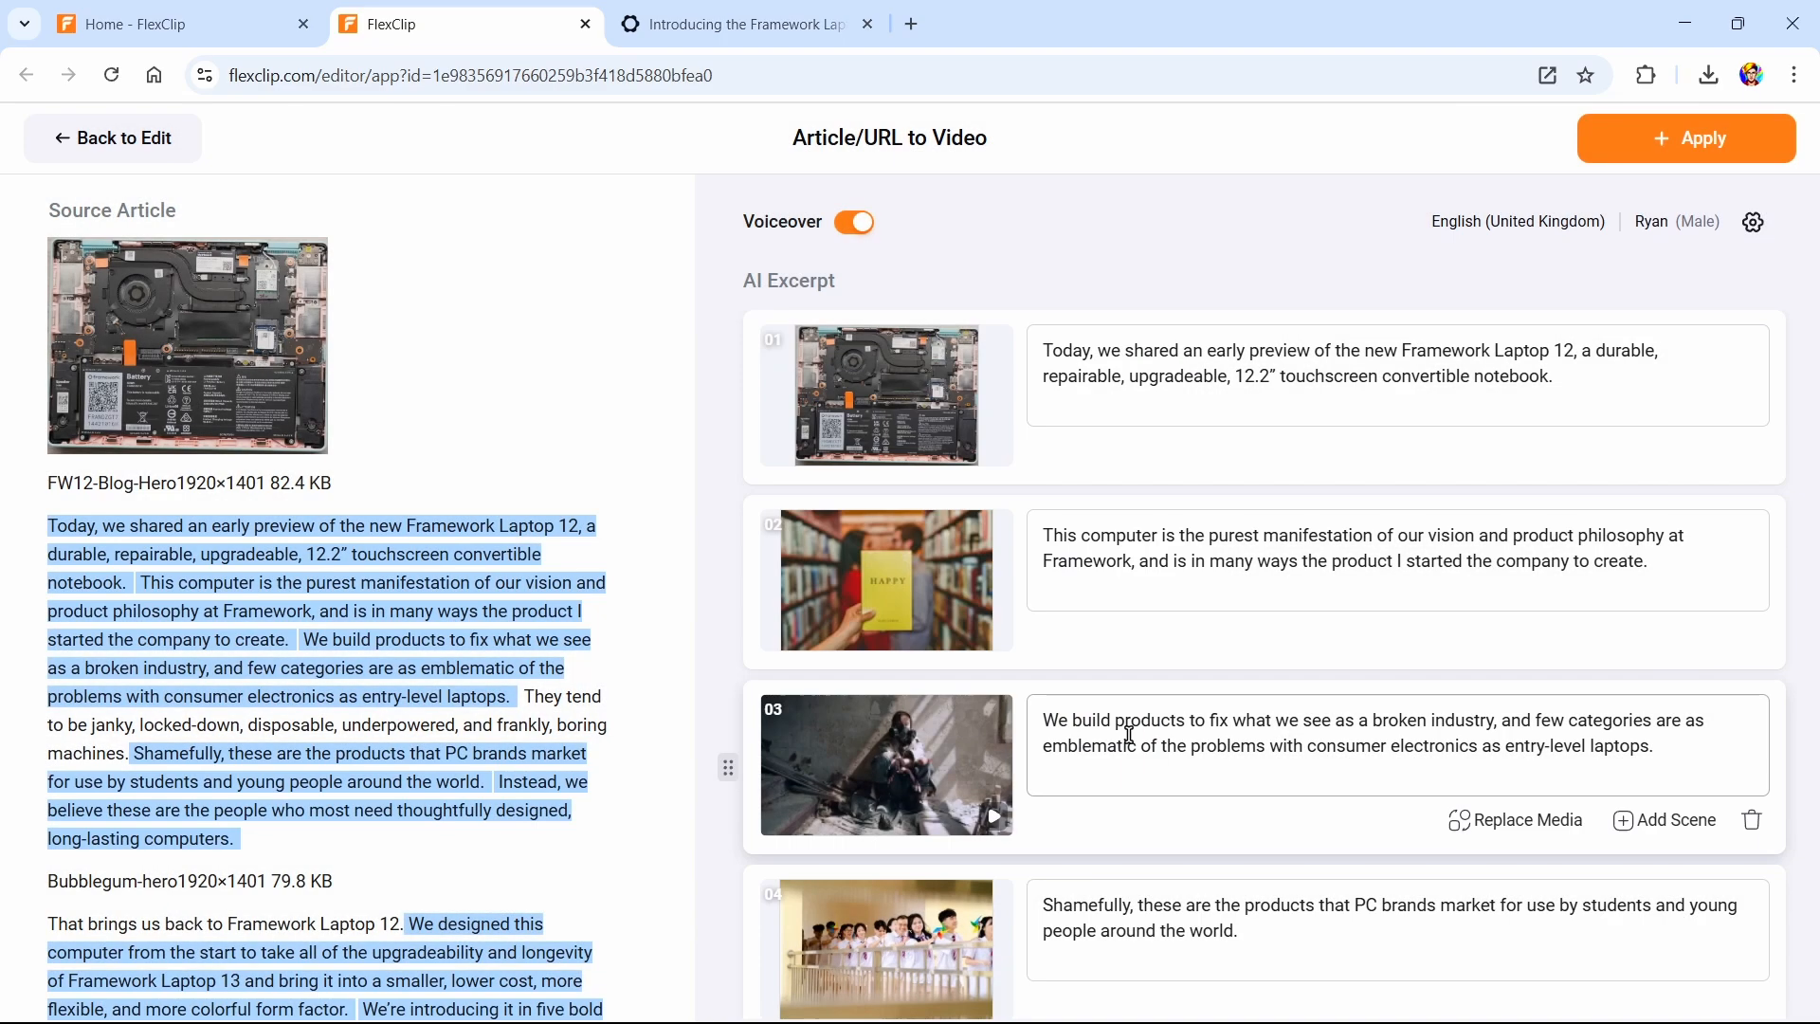
Review the text and matched media of all the AI excerpt scenes, from the first to the last
scroll(1007, 753, down, 7)
scroll(1008, 753, up, 7)
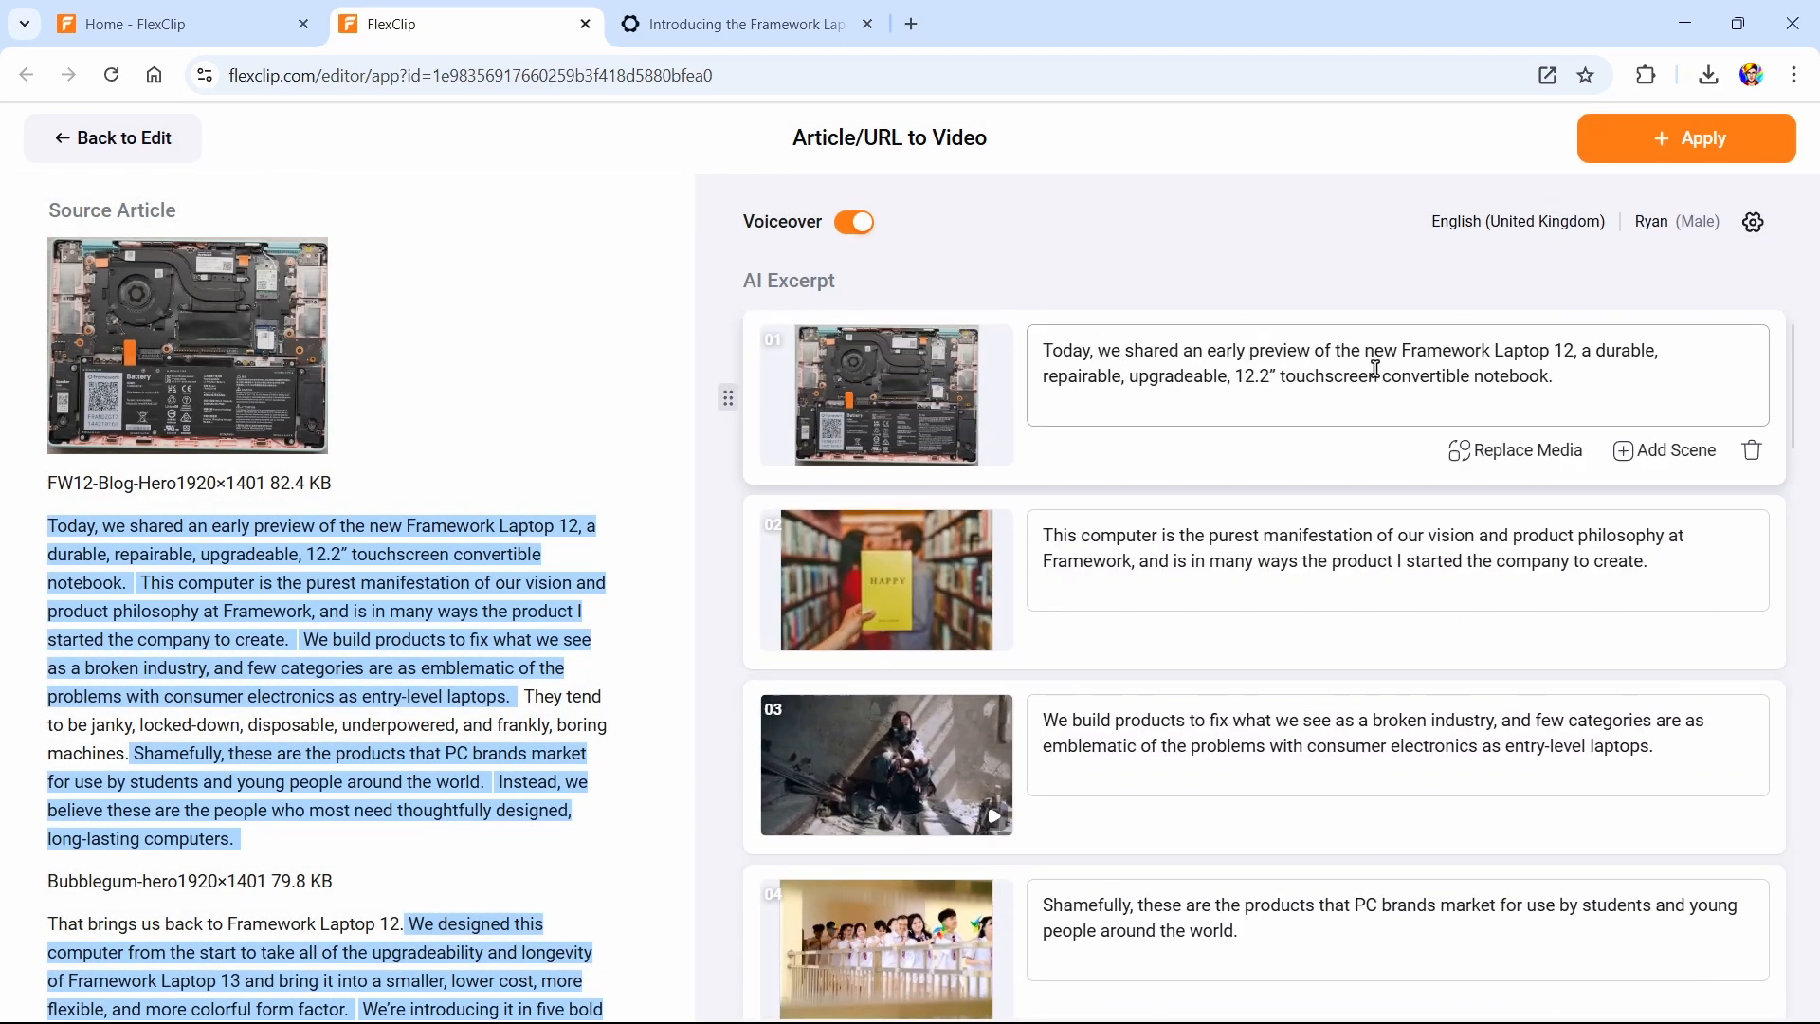
scroll(1005, 801, down, 14)
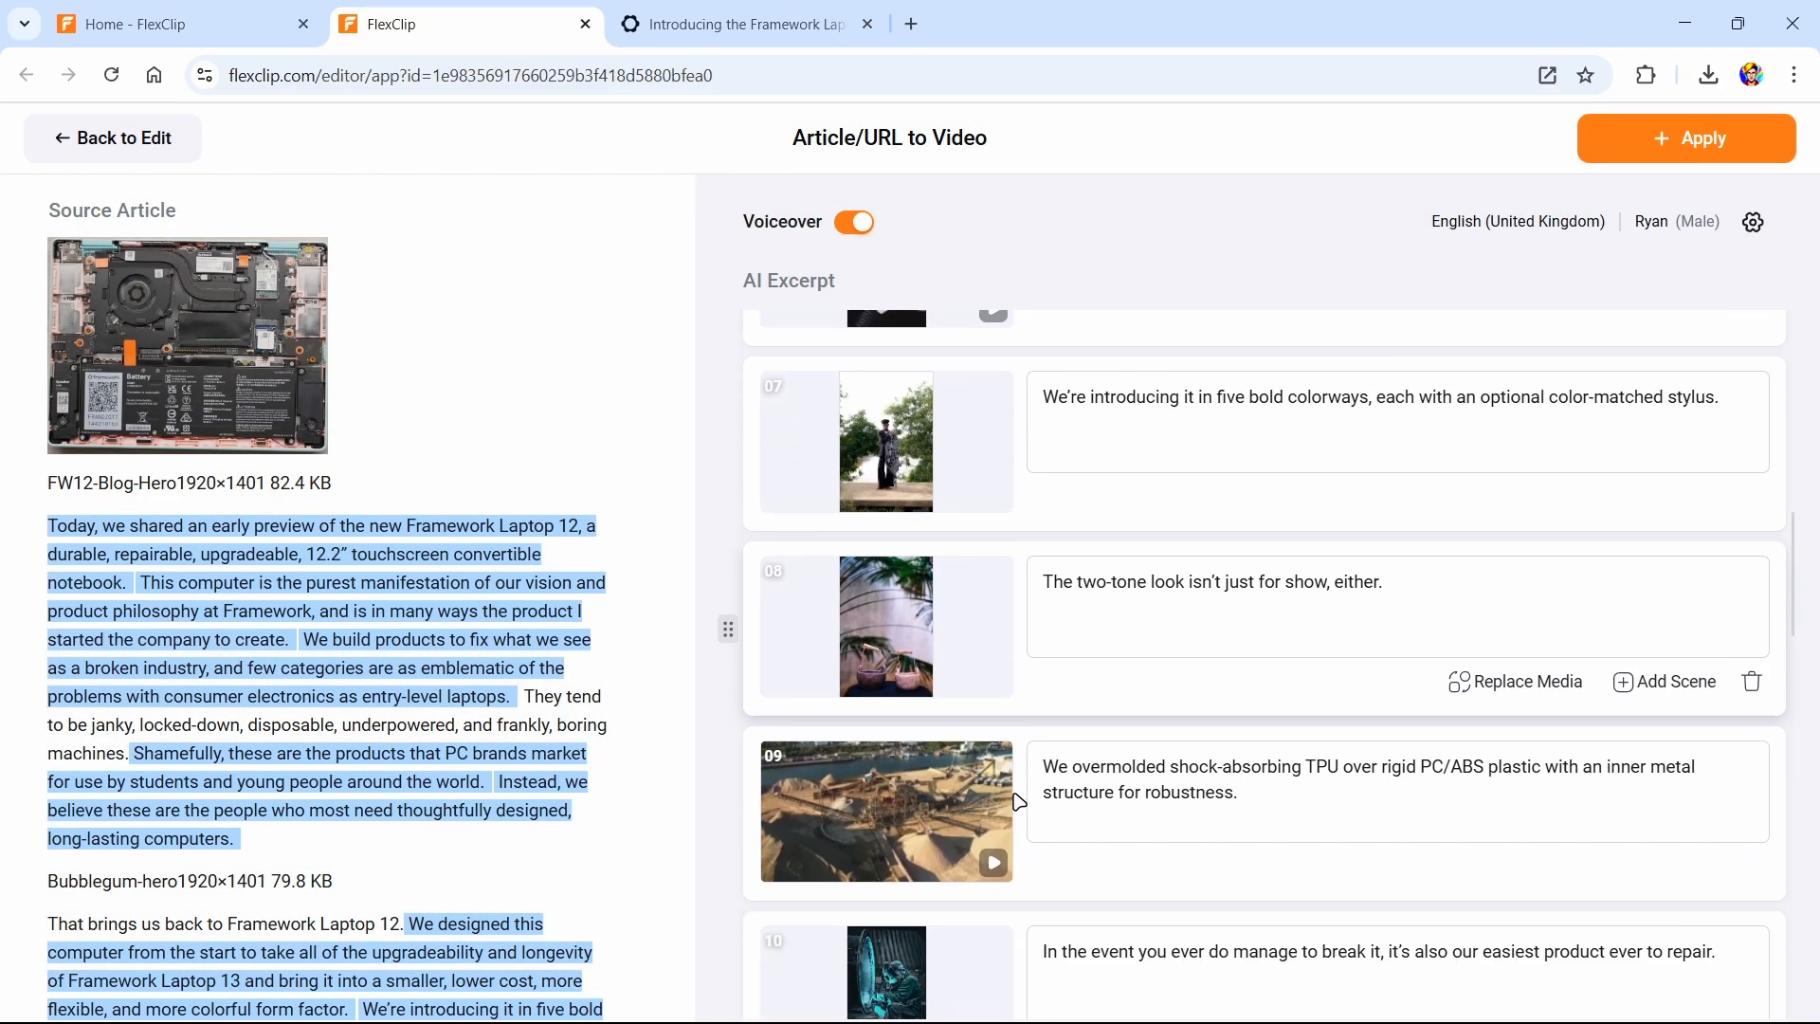
scroll(1018, 801, down, 7)
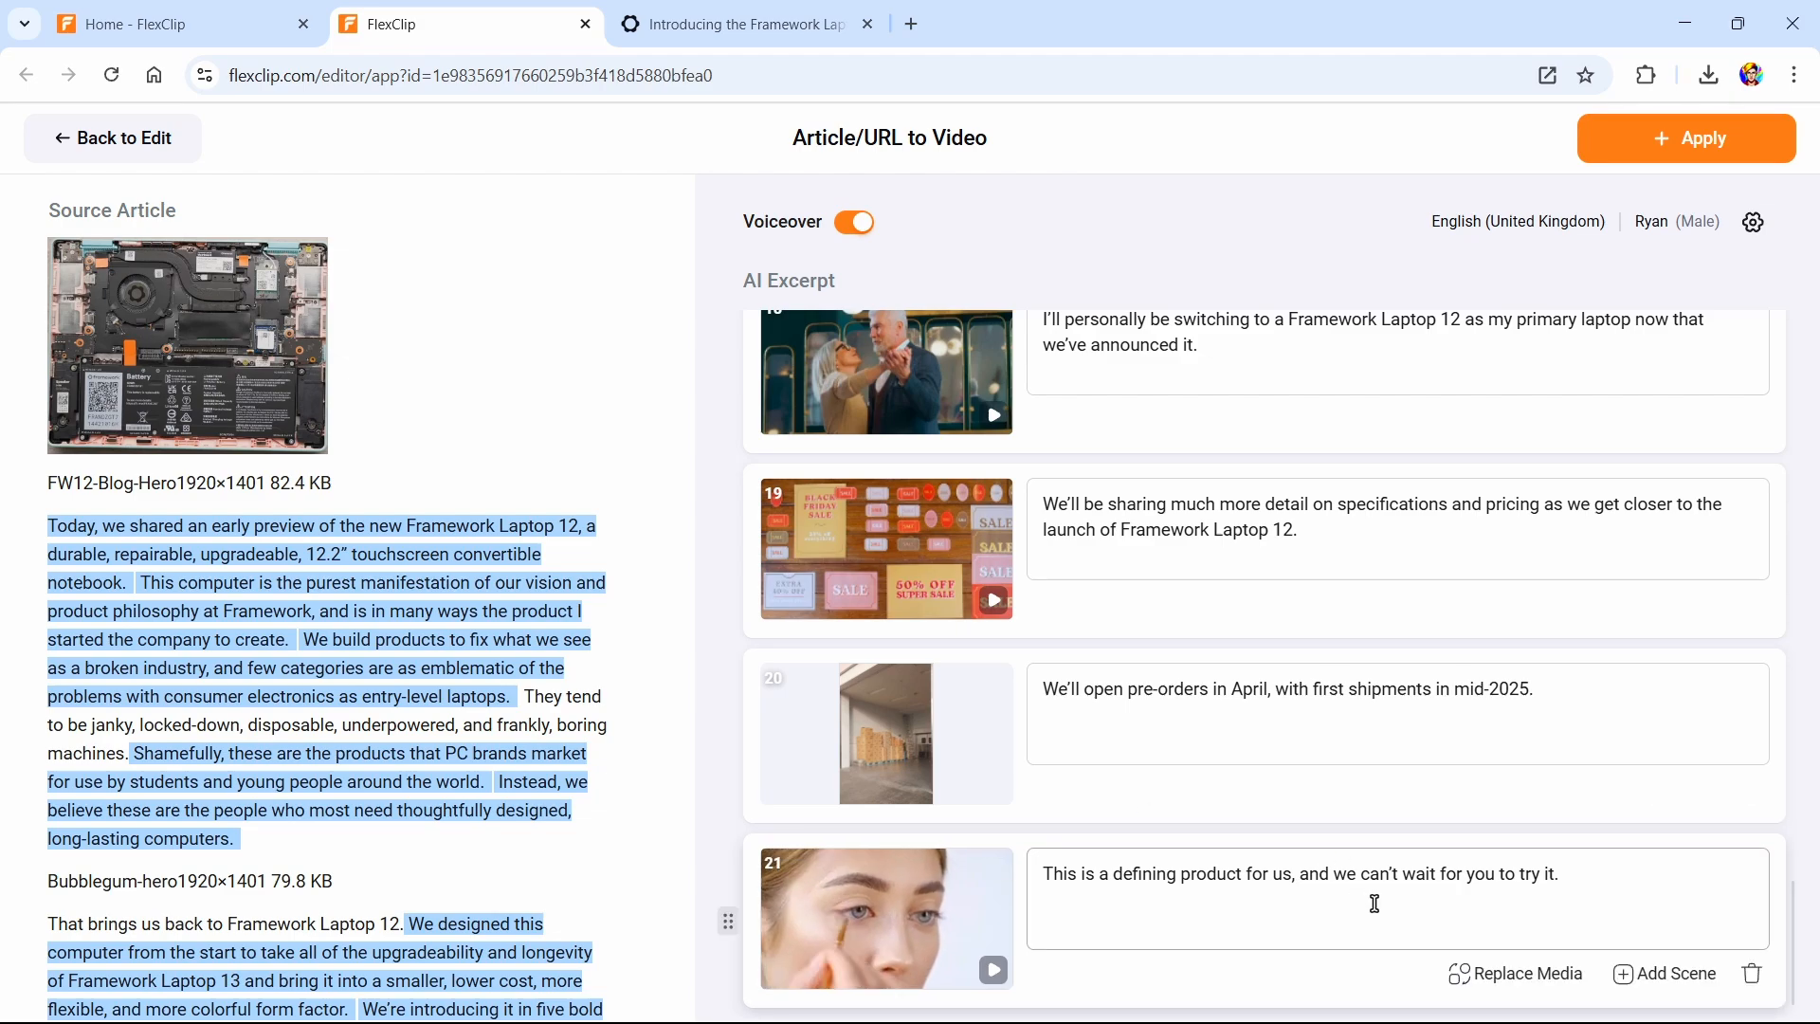
scroll(865, 445, up, 20)
scroll(1232, 493, down, 1)
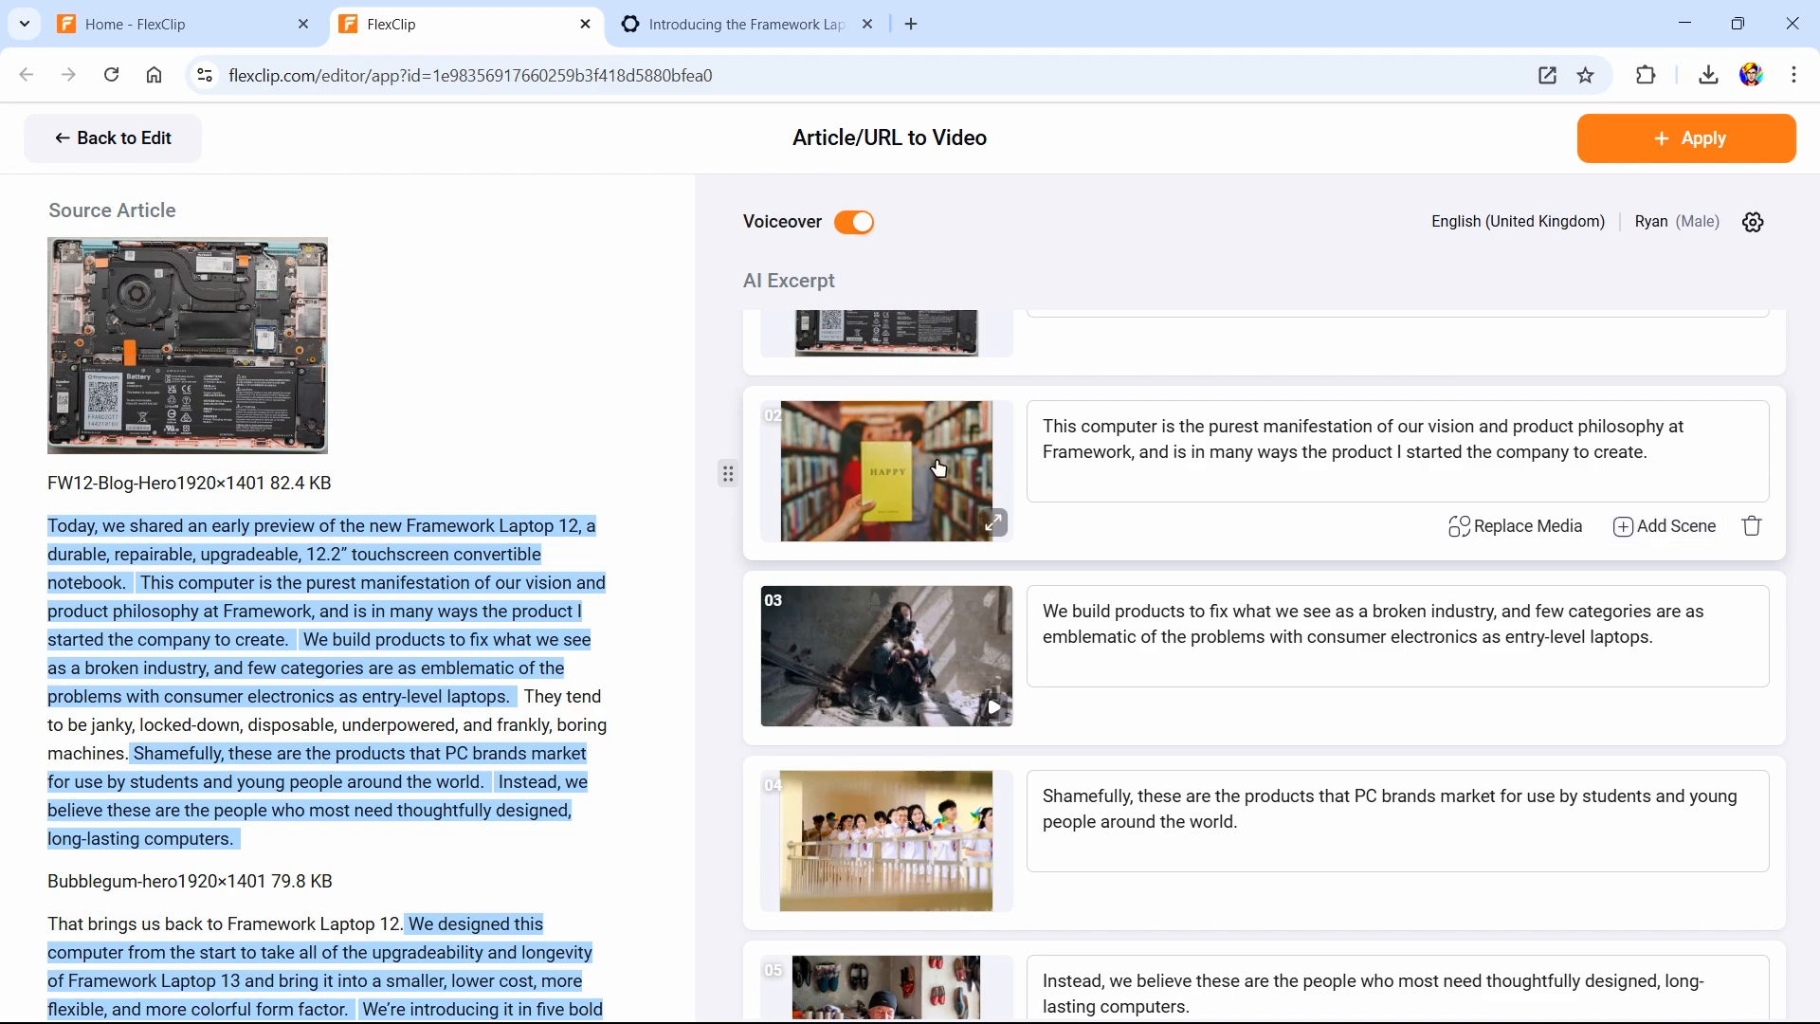
scroll(891, 456, up, 1)
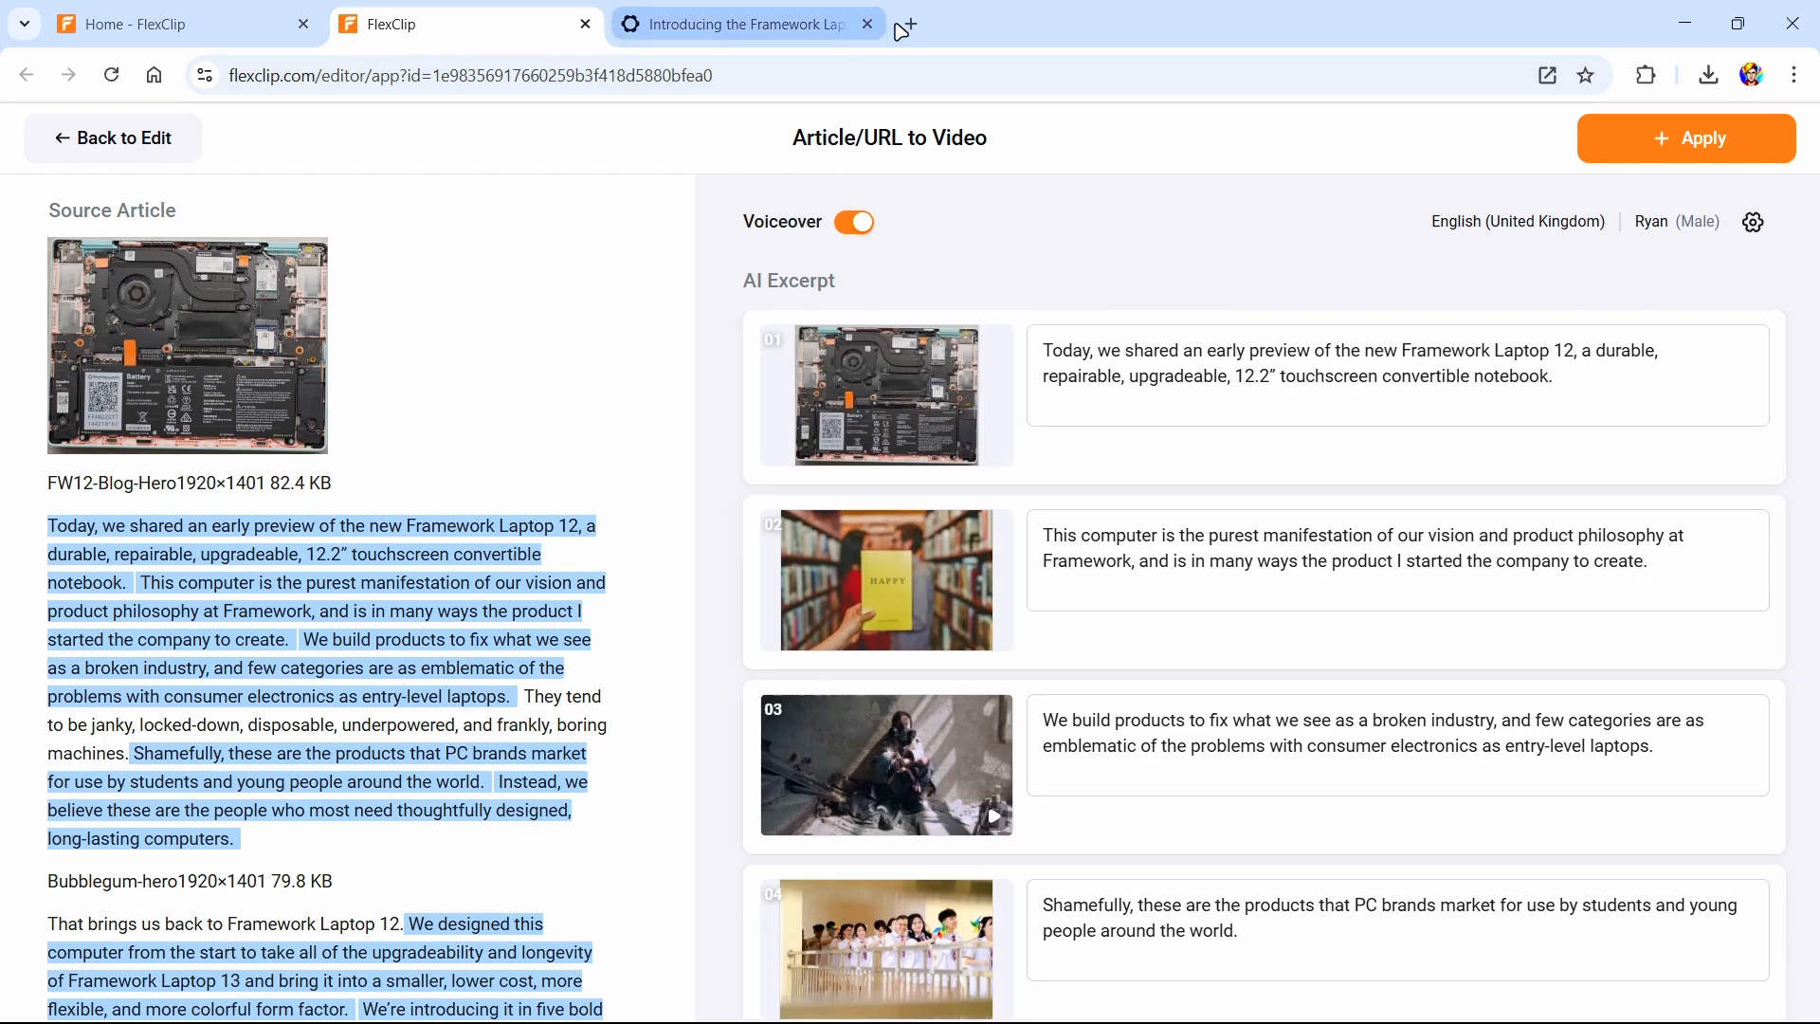
Replace the first scene's media with the 18-second laptop keyboard clip found under the suggested term "Laptop"
click(1507, 451)
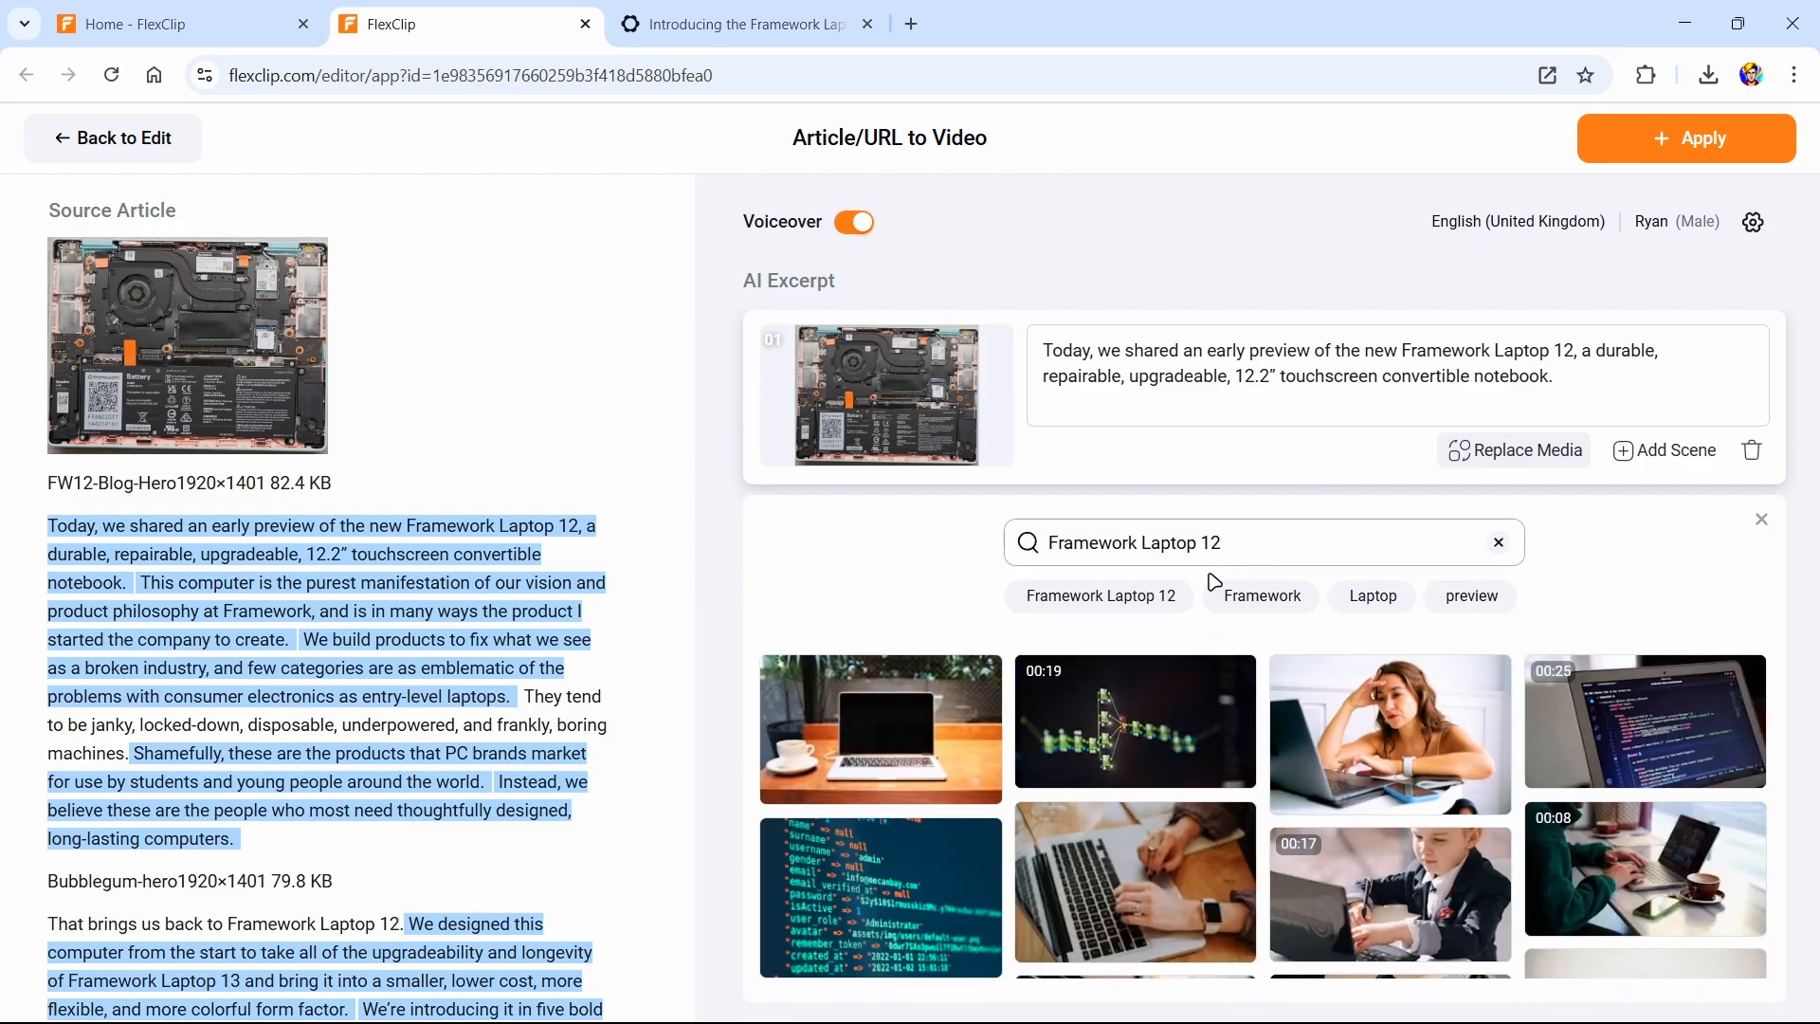
click(1370, 595)
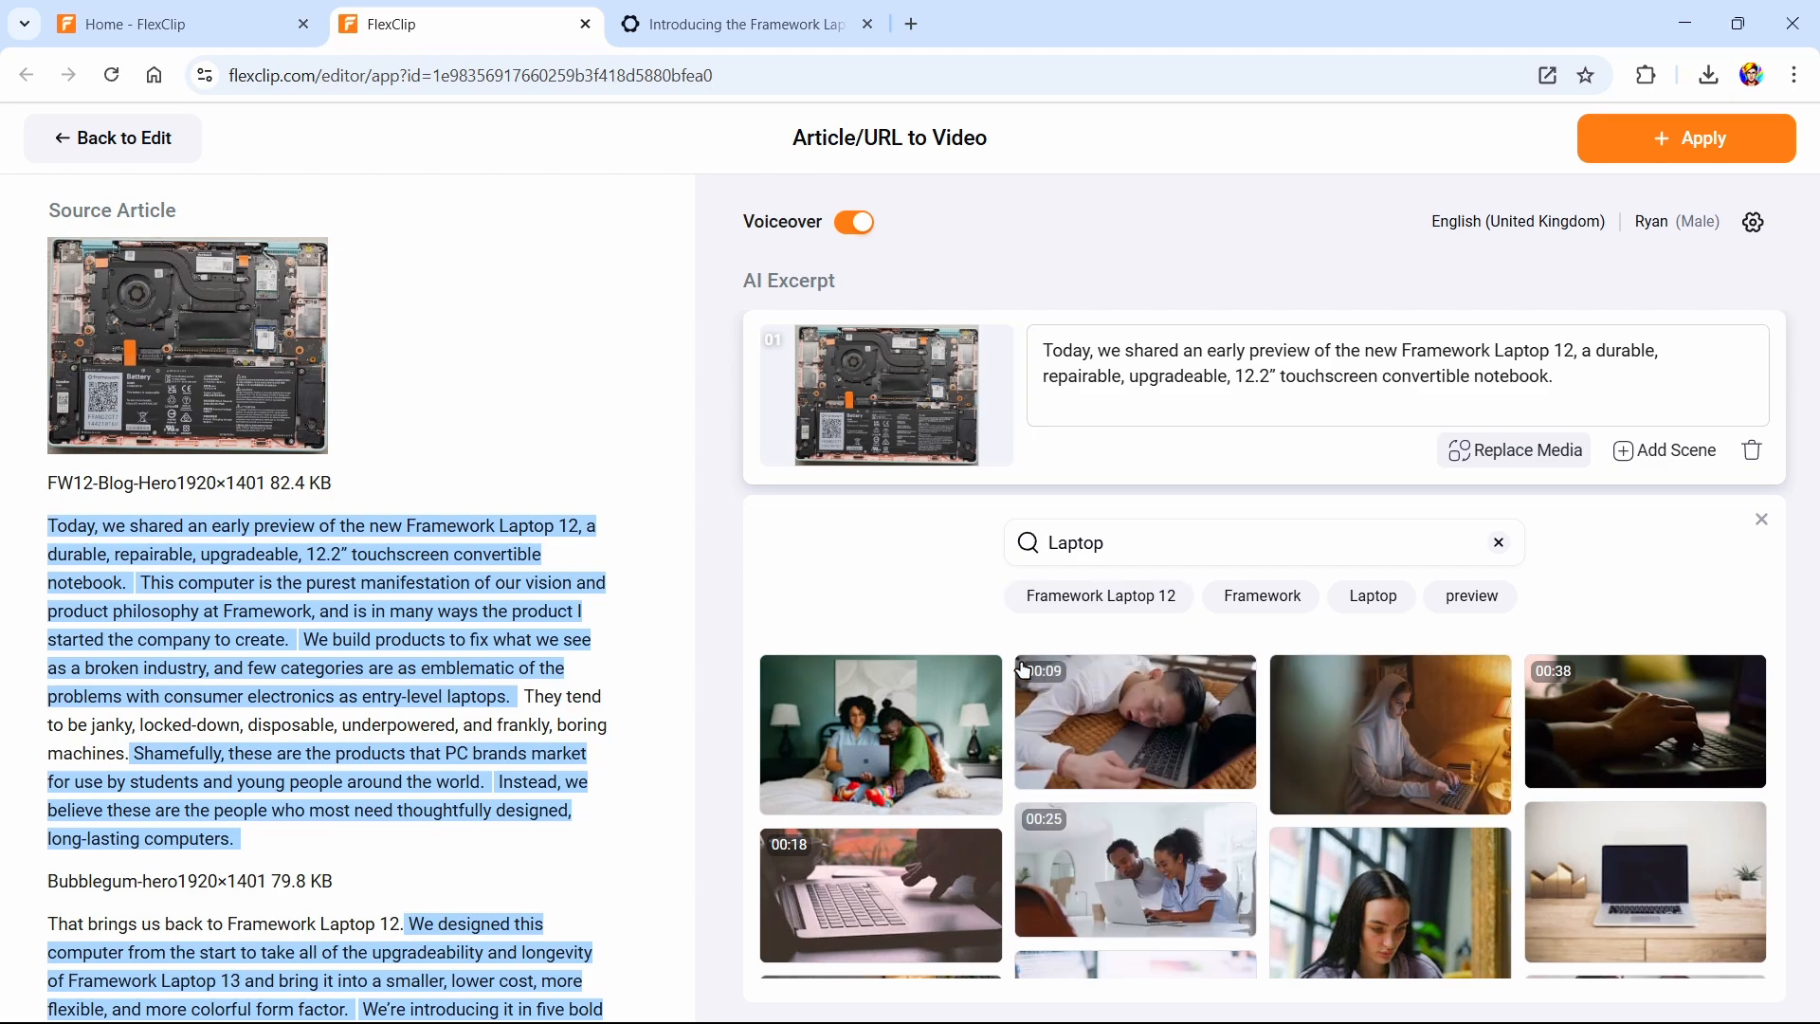
mouse_move(1027, 716)
click(1606, 858)
click(791, 914)
click(791, 914)
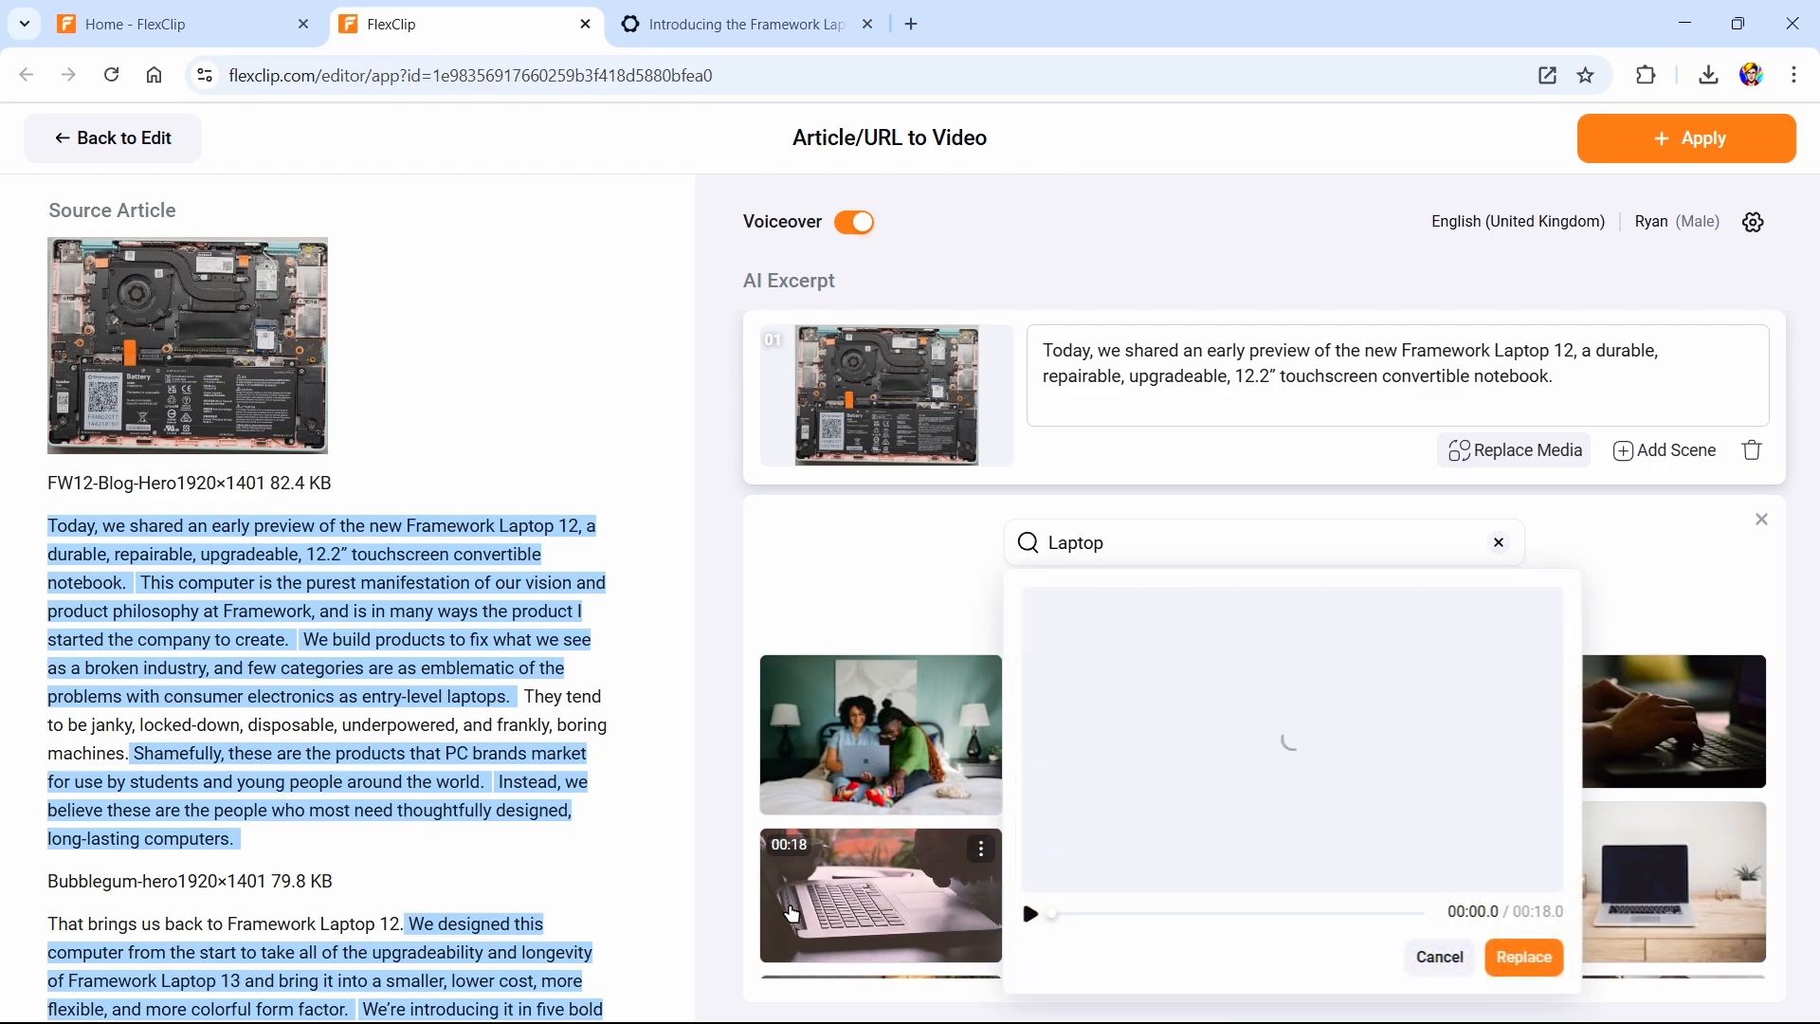
click(1514, 976)
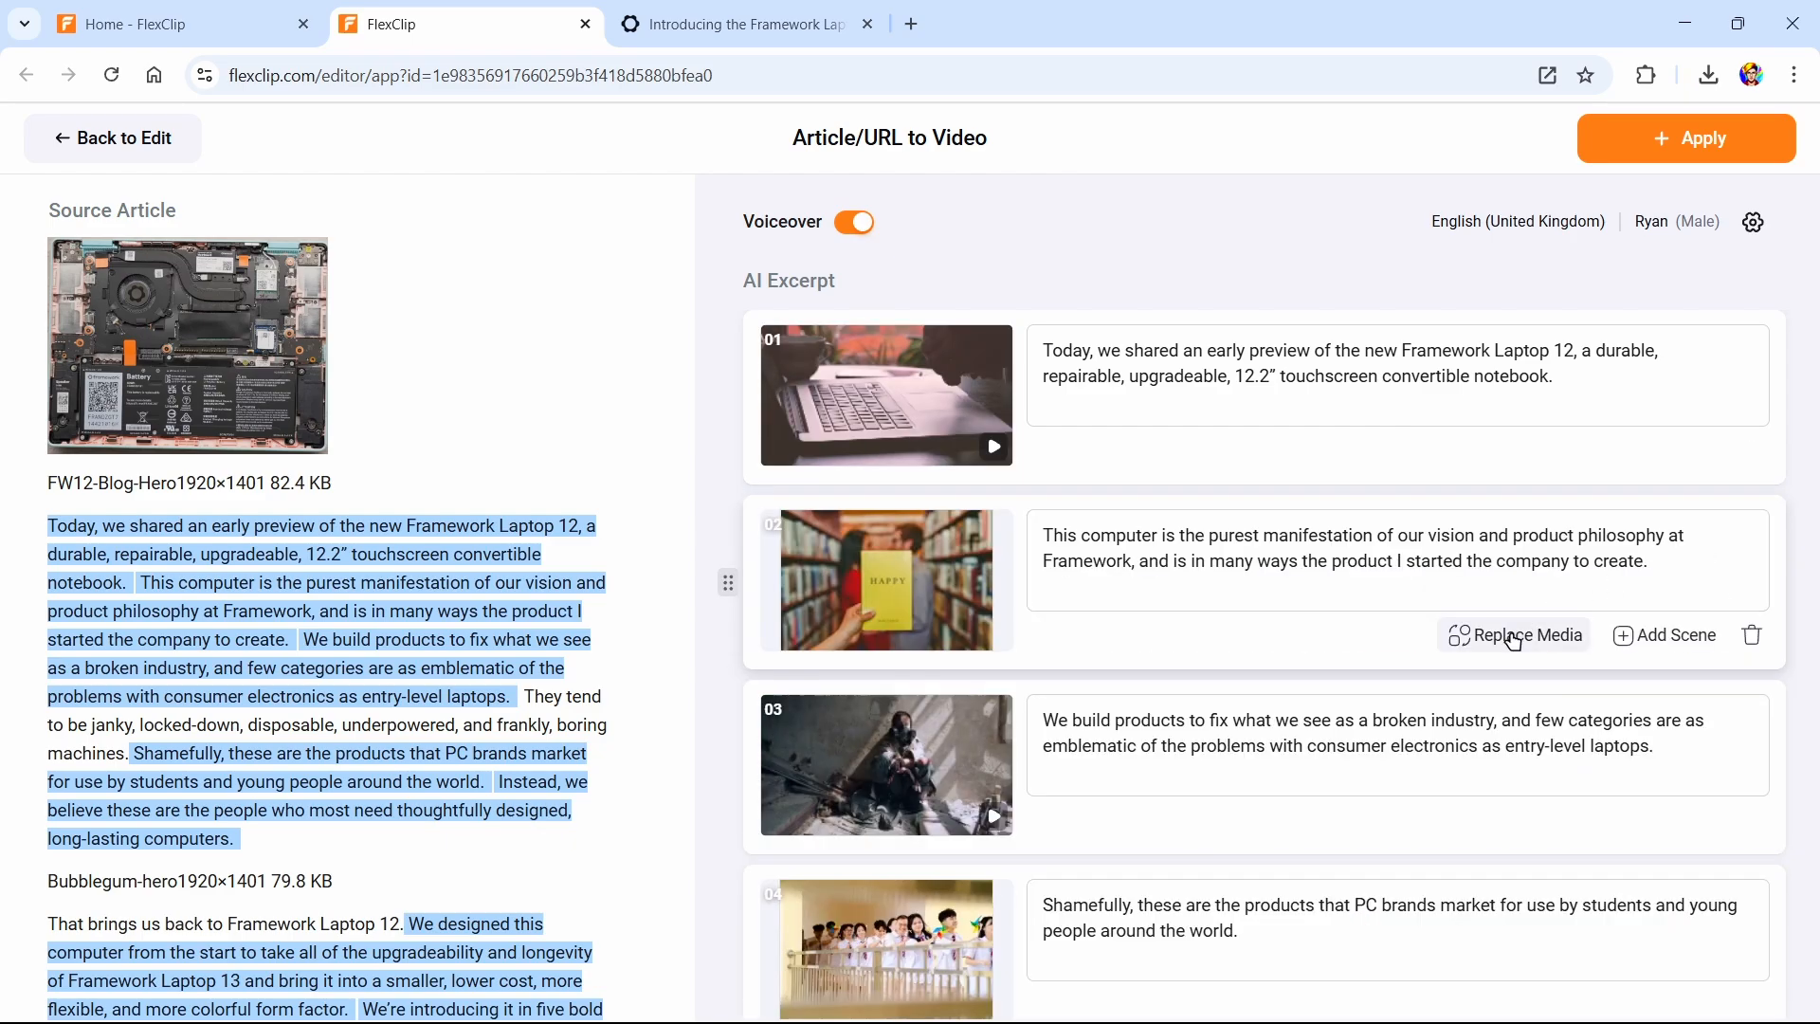
Search media for "computer" and replace the second scene's picture with the 14-second clip of a person in a green top at a keyboard
click(1514, 635)
text(computer)
key(Return)
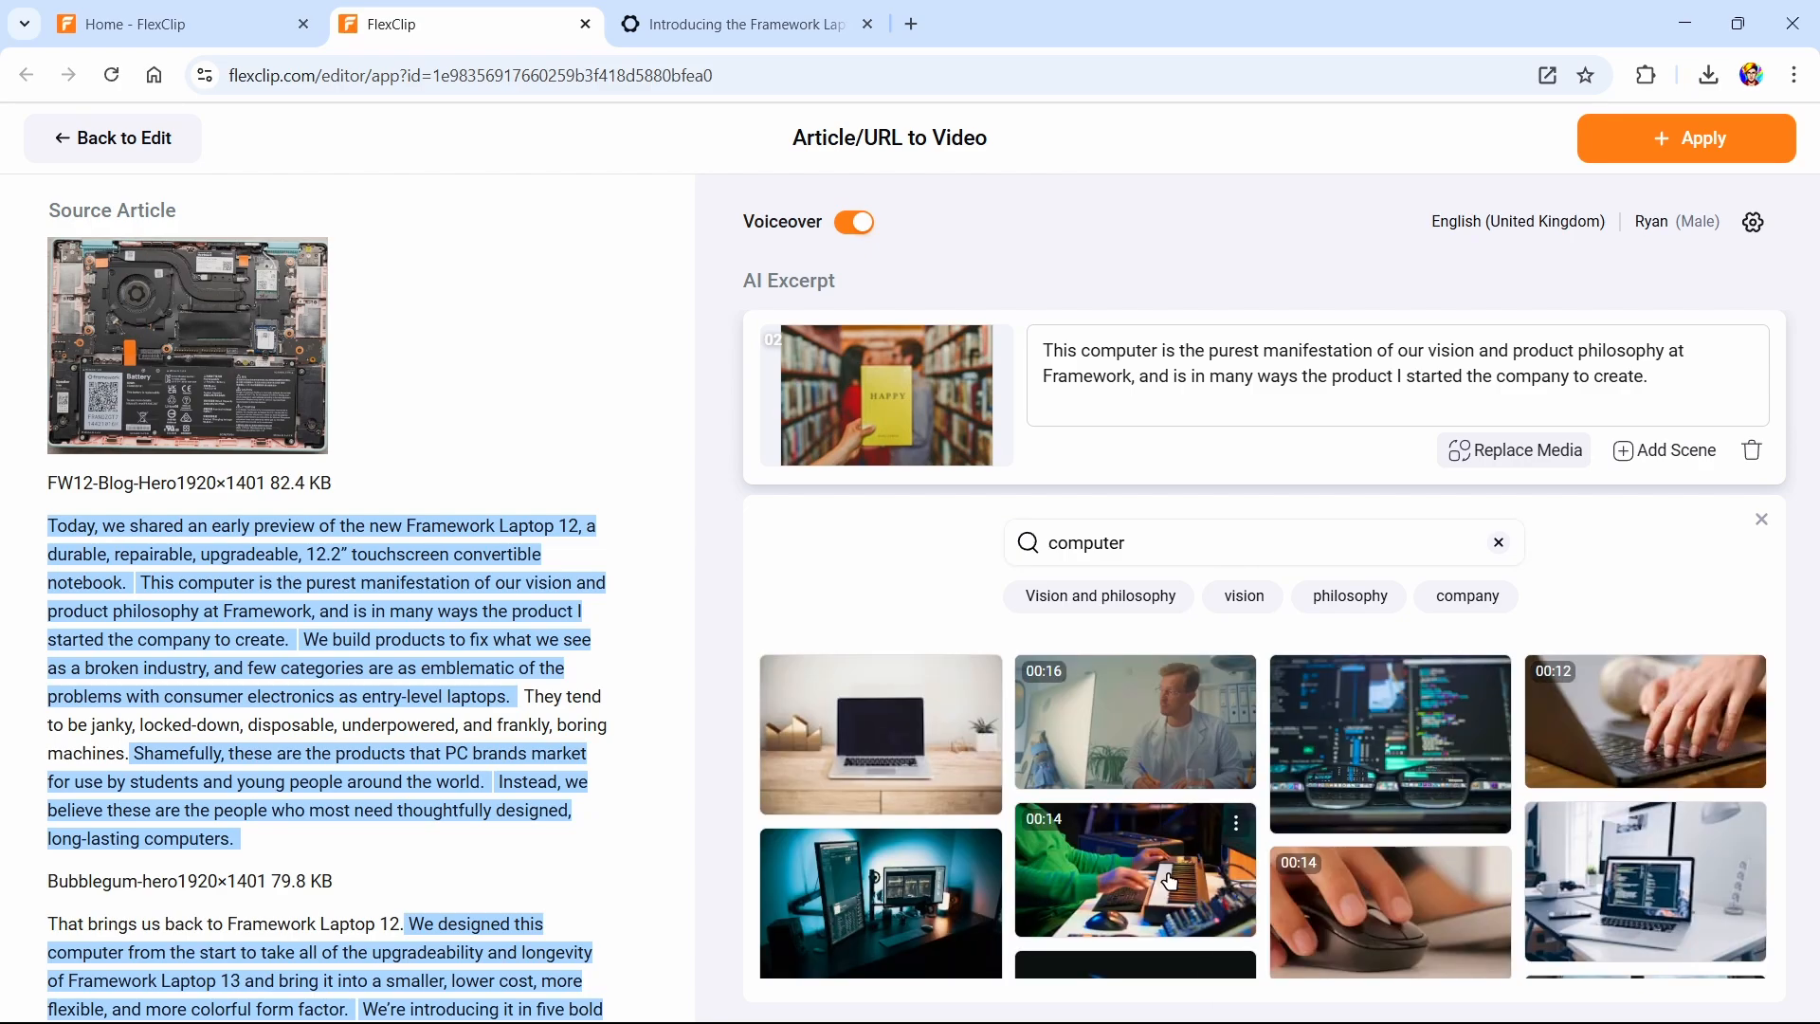
click(1175, 876)
click(1743, 963)
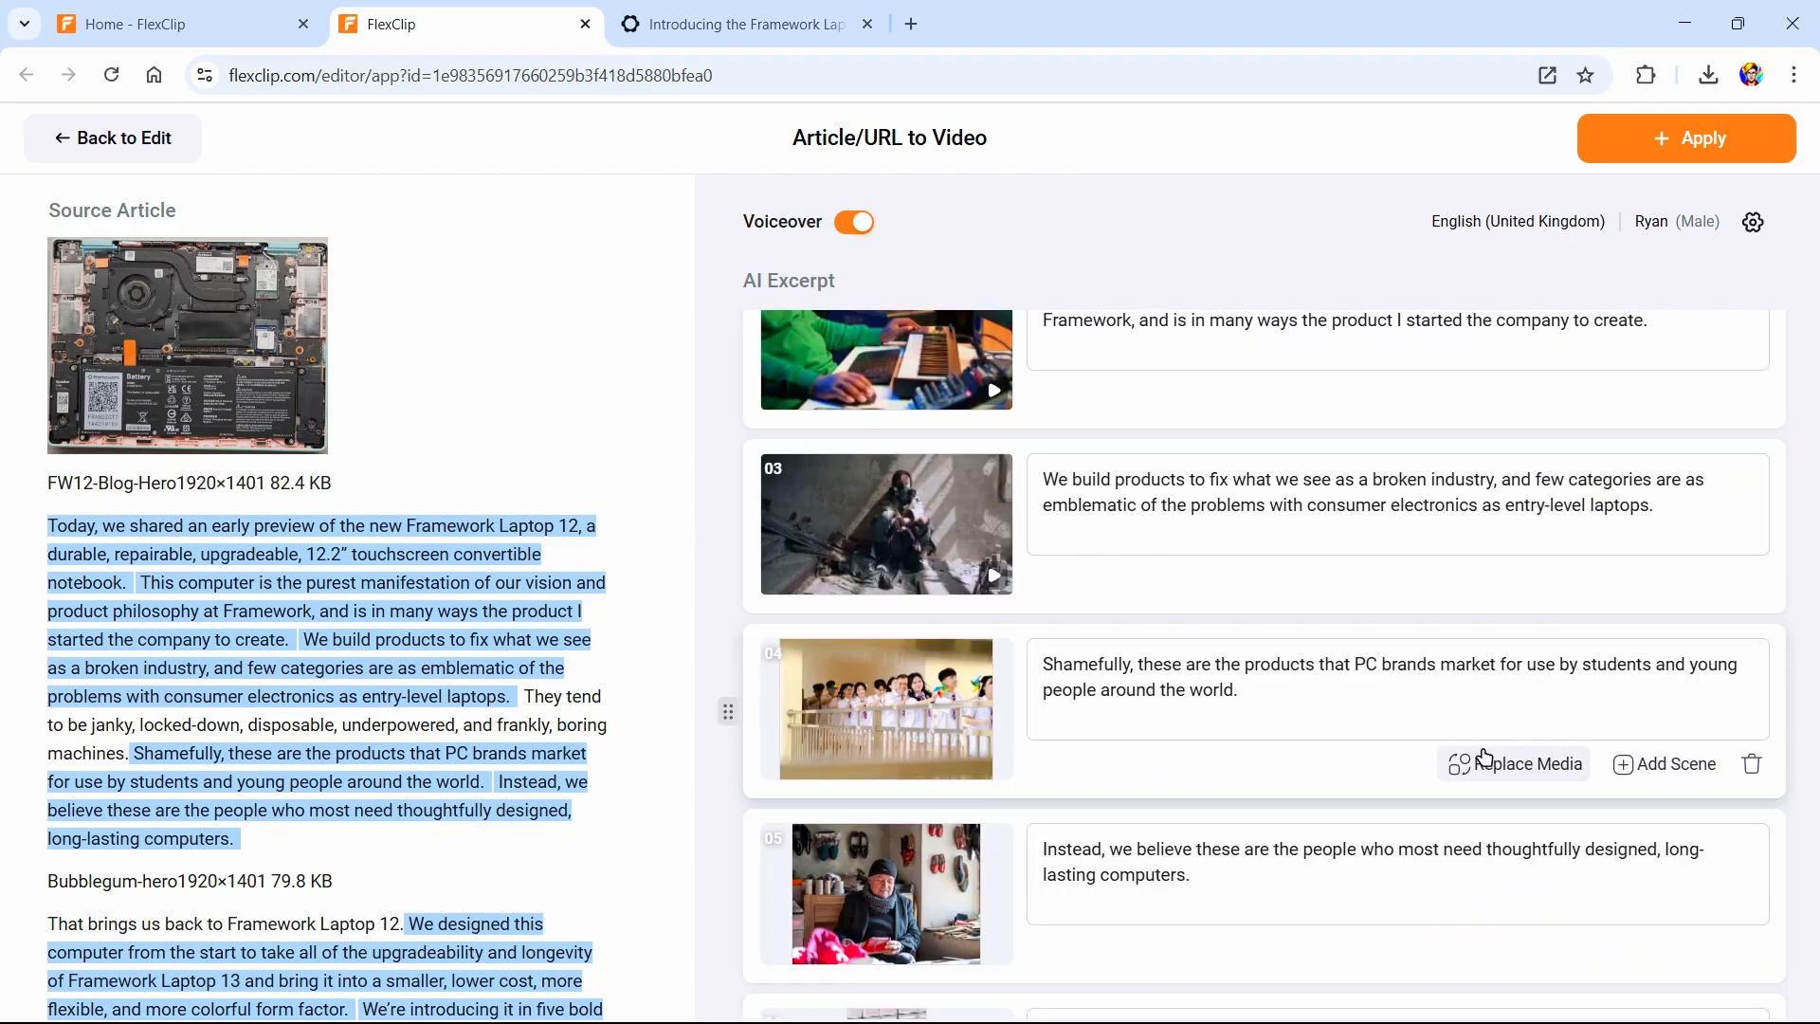
Replace the fourth scene's media with the 12-second clip of hands typing on a laptop, found under the suggested term "PC"
click(1532, 777)
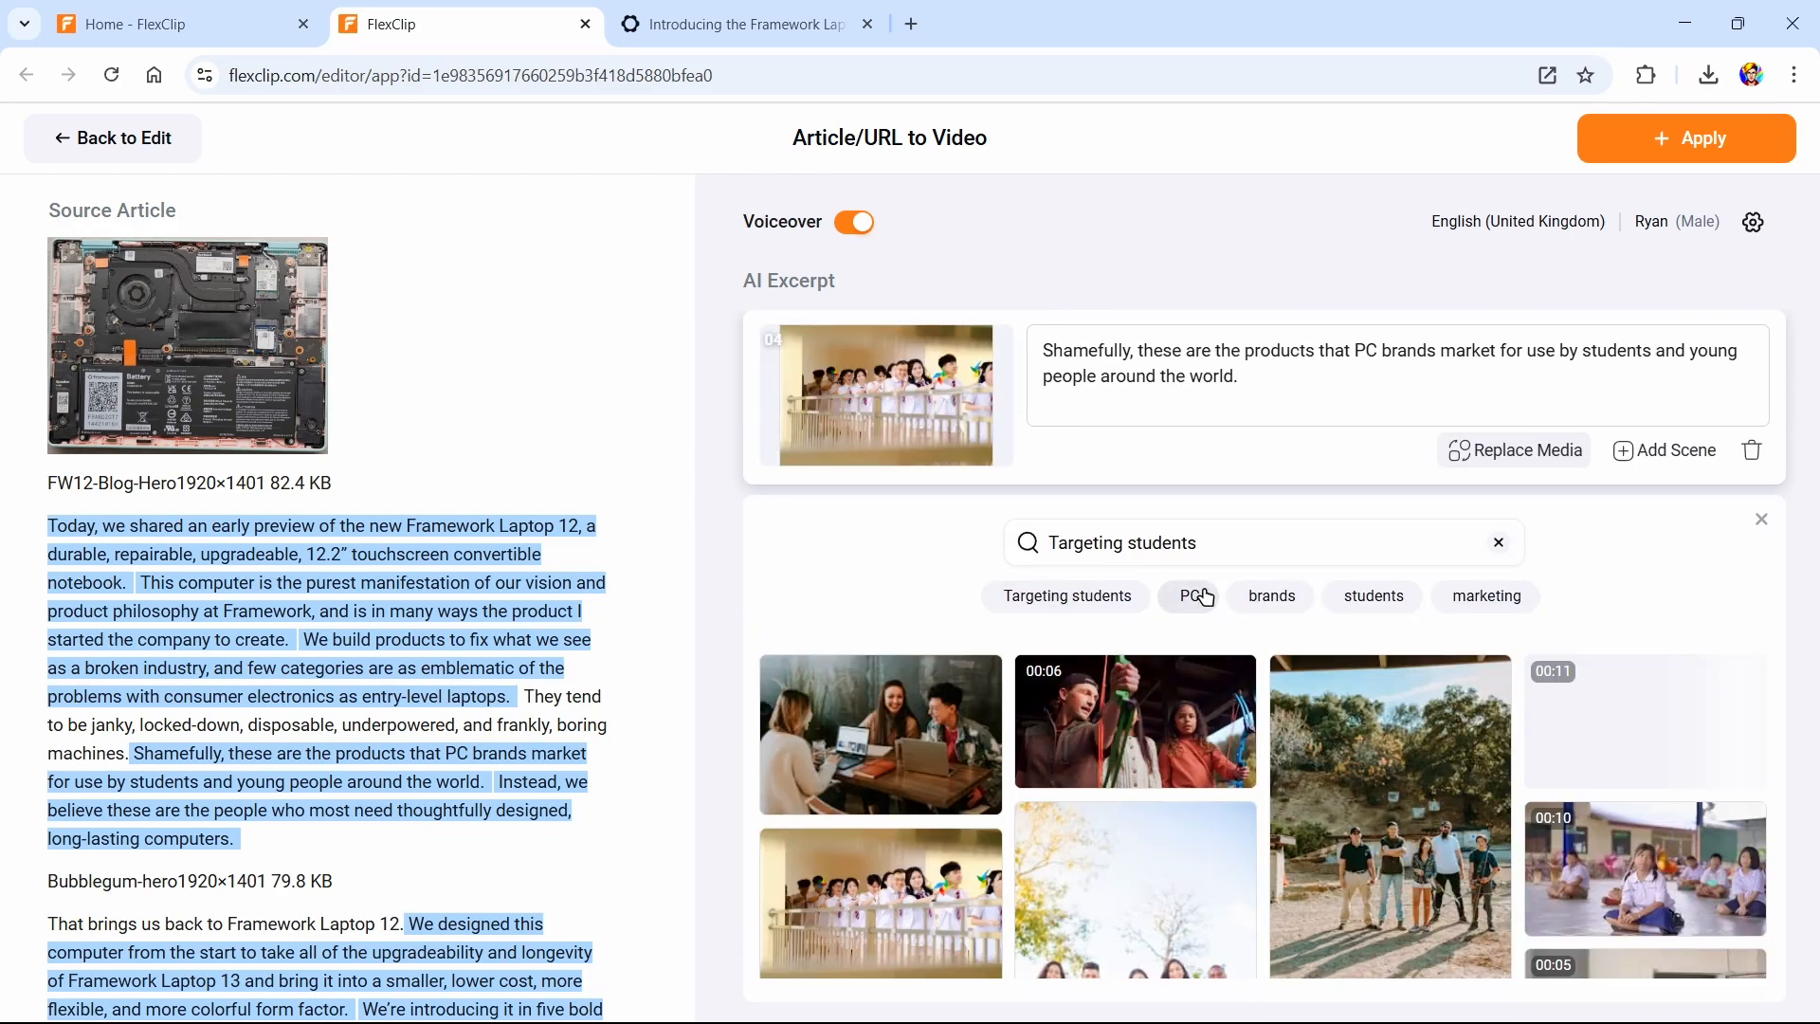
click(1203, 597)
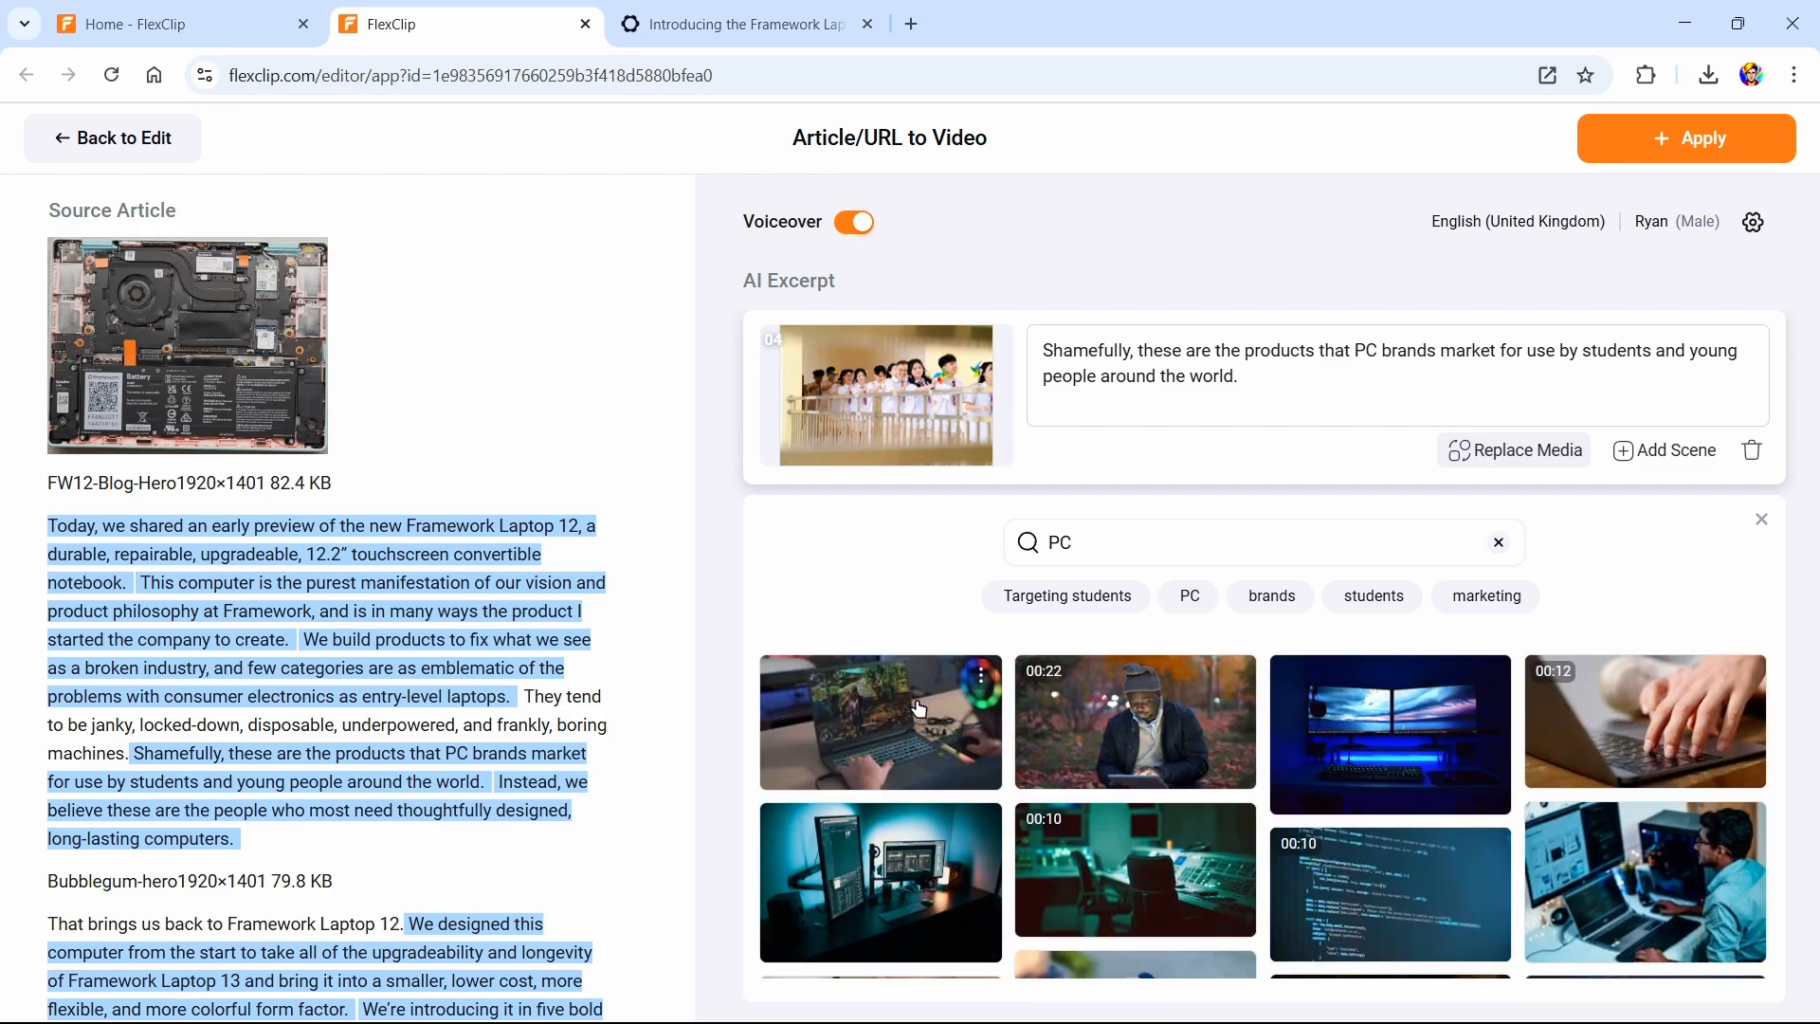
click(953, 720)
click(914, 604)
click(1637, 768)
click(1738, 958)
Review the remaining excerpt scenes, then apply them to the project so that they replace all existing scenes
scroll(1193, 679, down, 10)
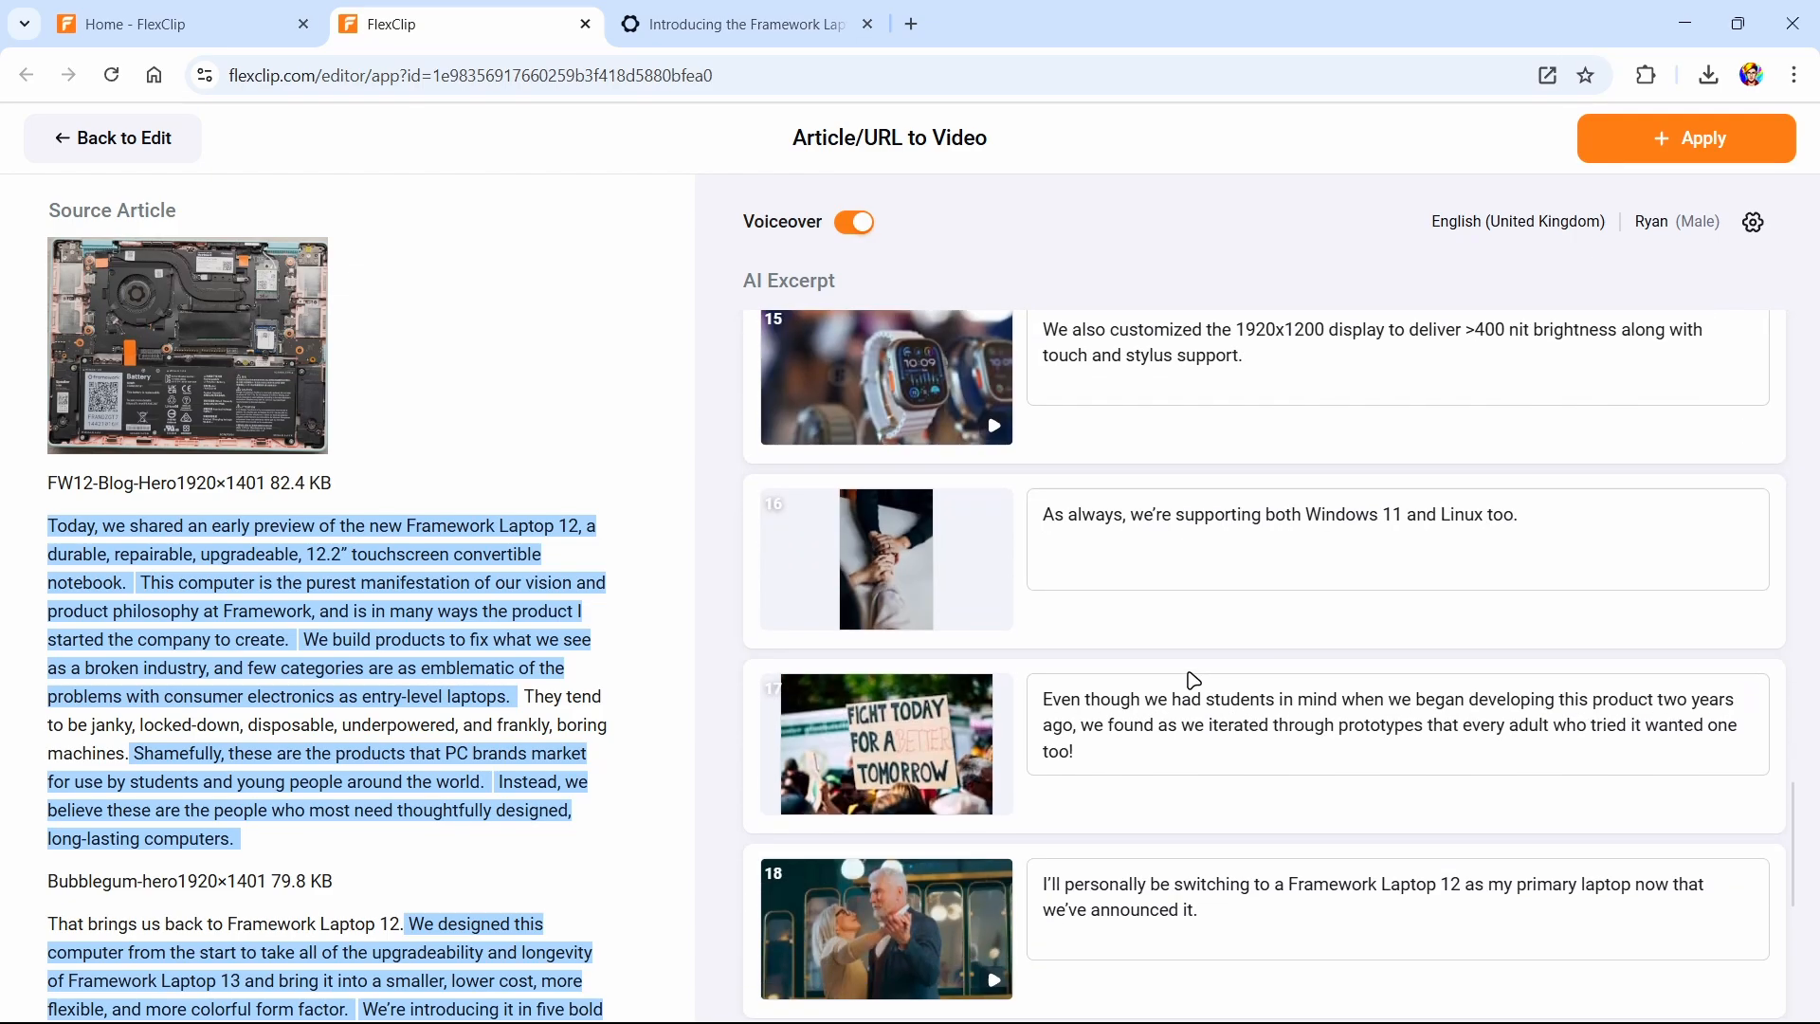
scroll(1192, 680, down, 5)
scroll(1192, 679, up, 20)
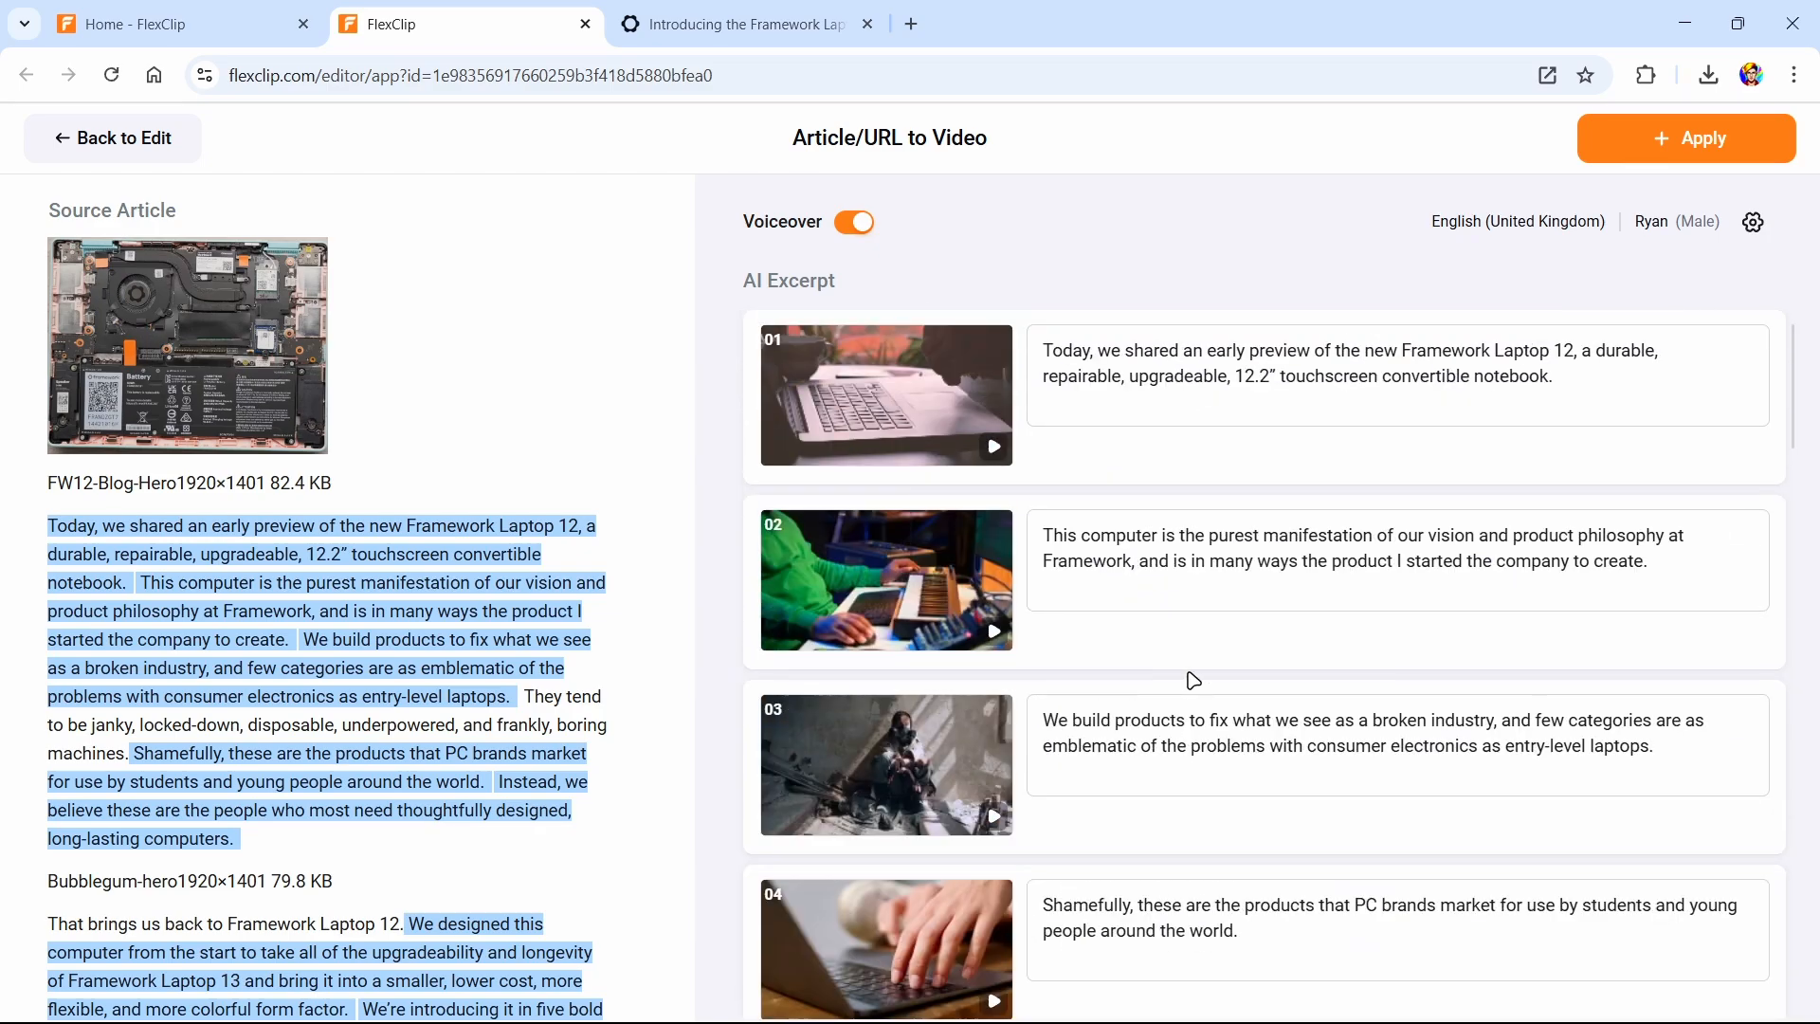
click(1675, 167)
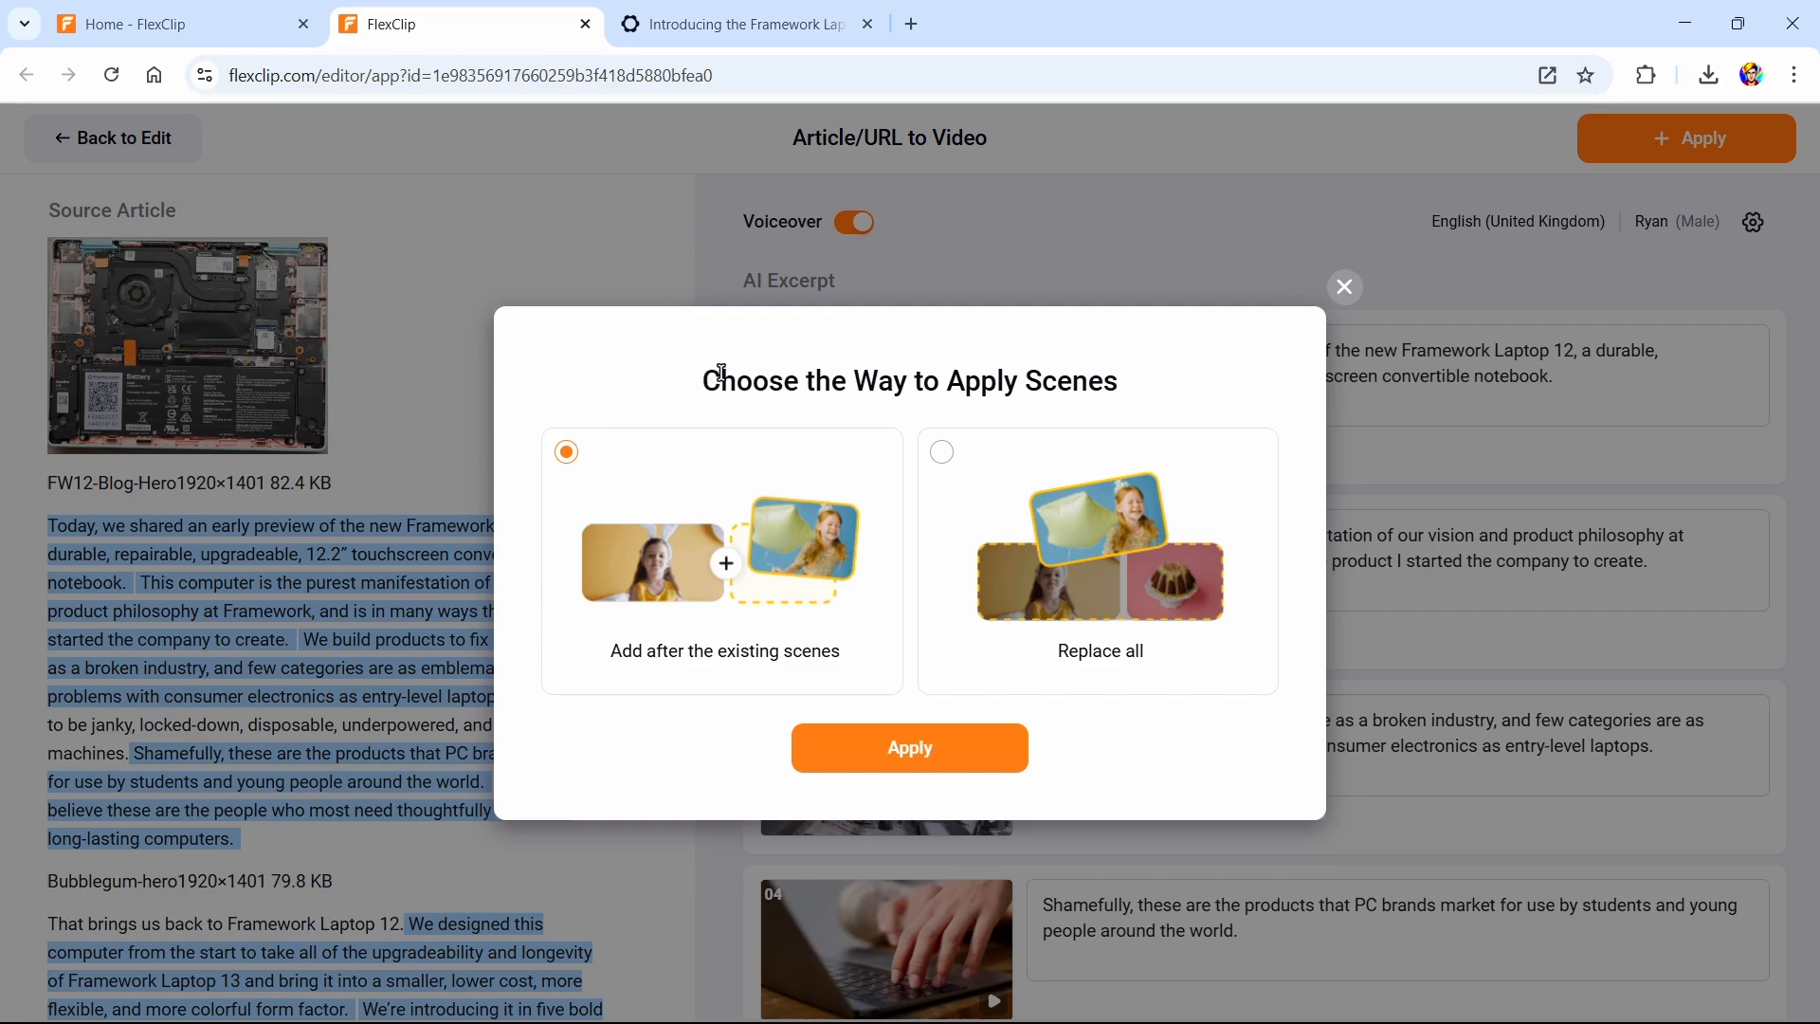
click(974, 465)
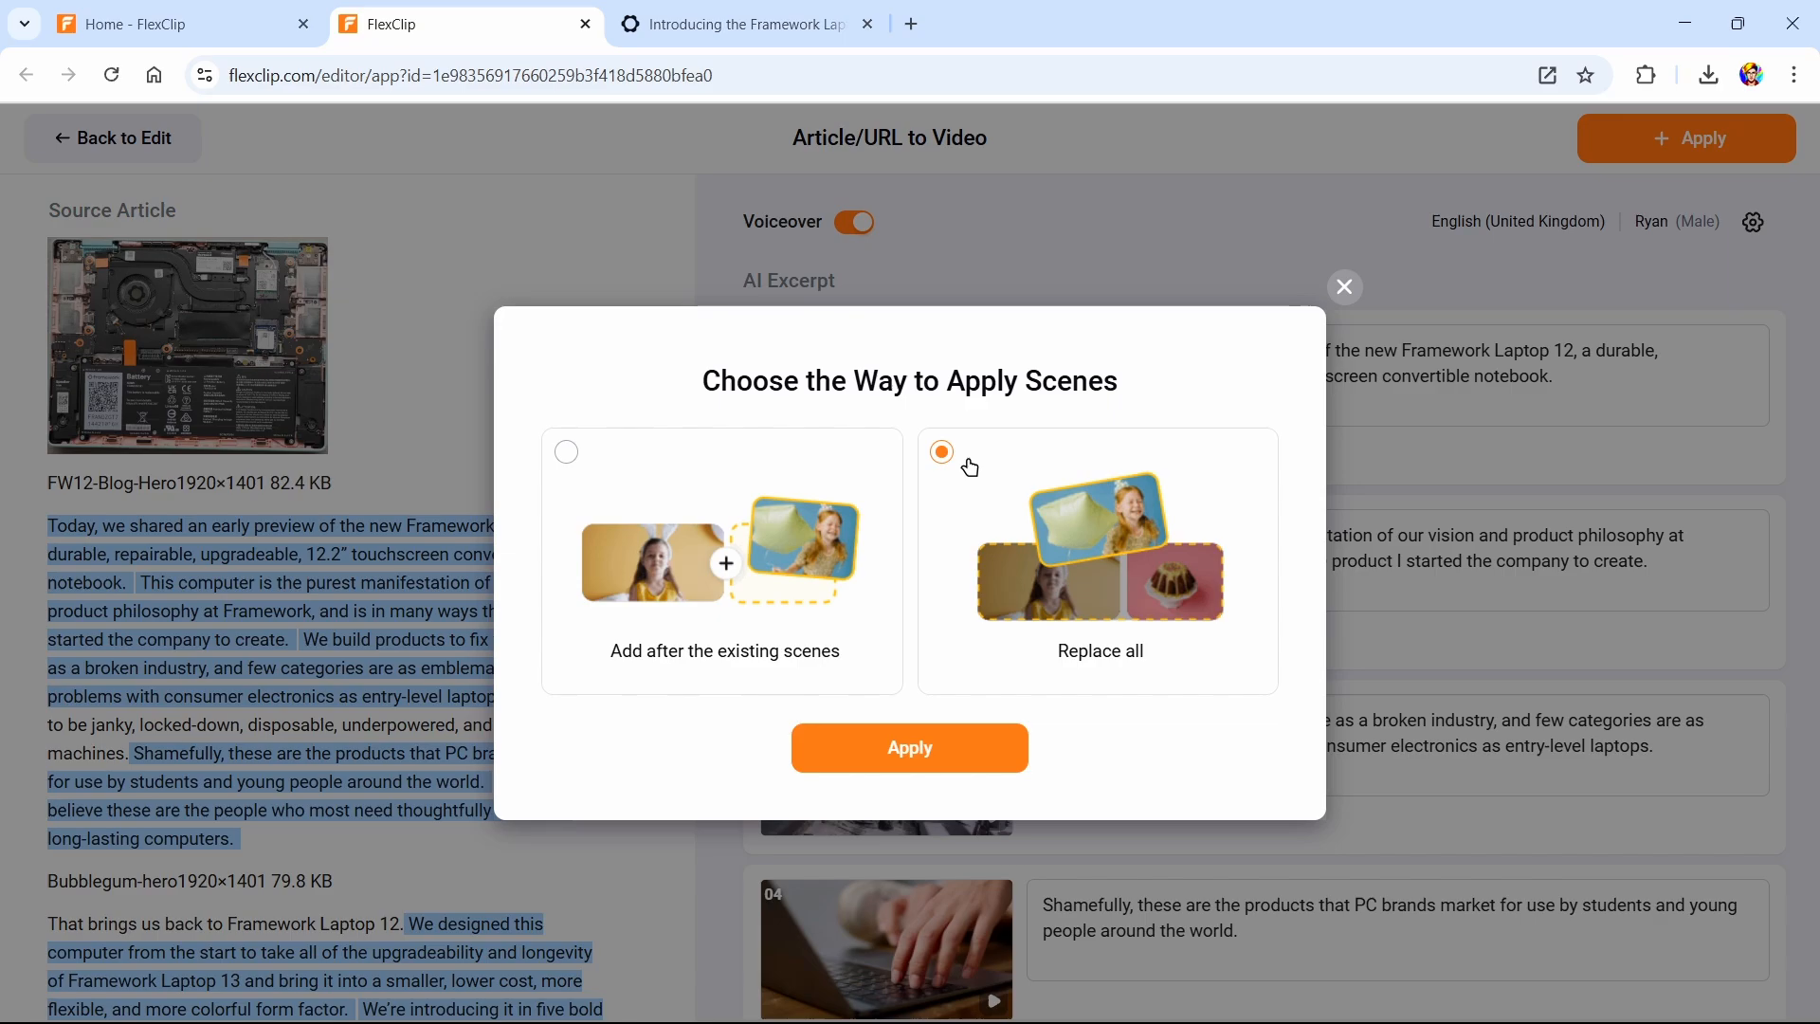
click(983, 758)
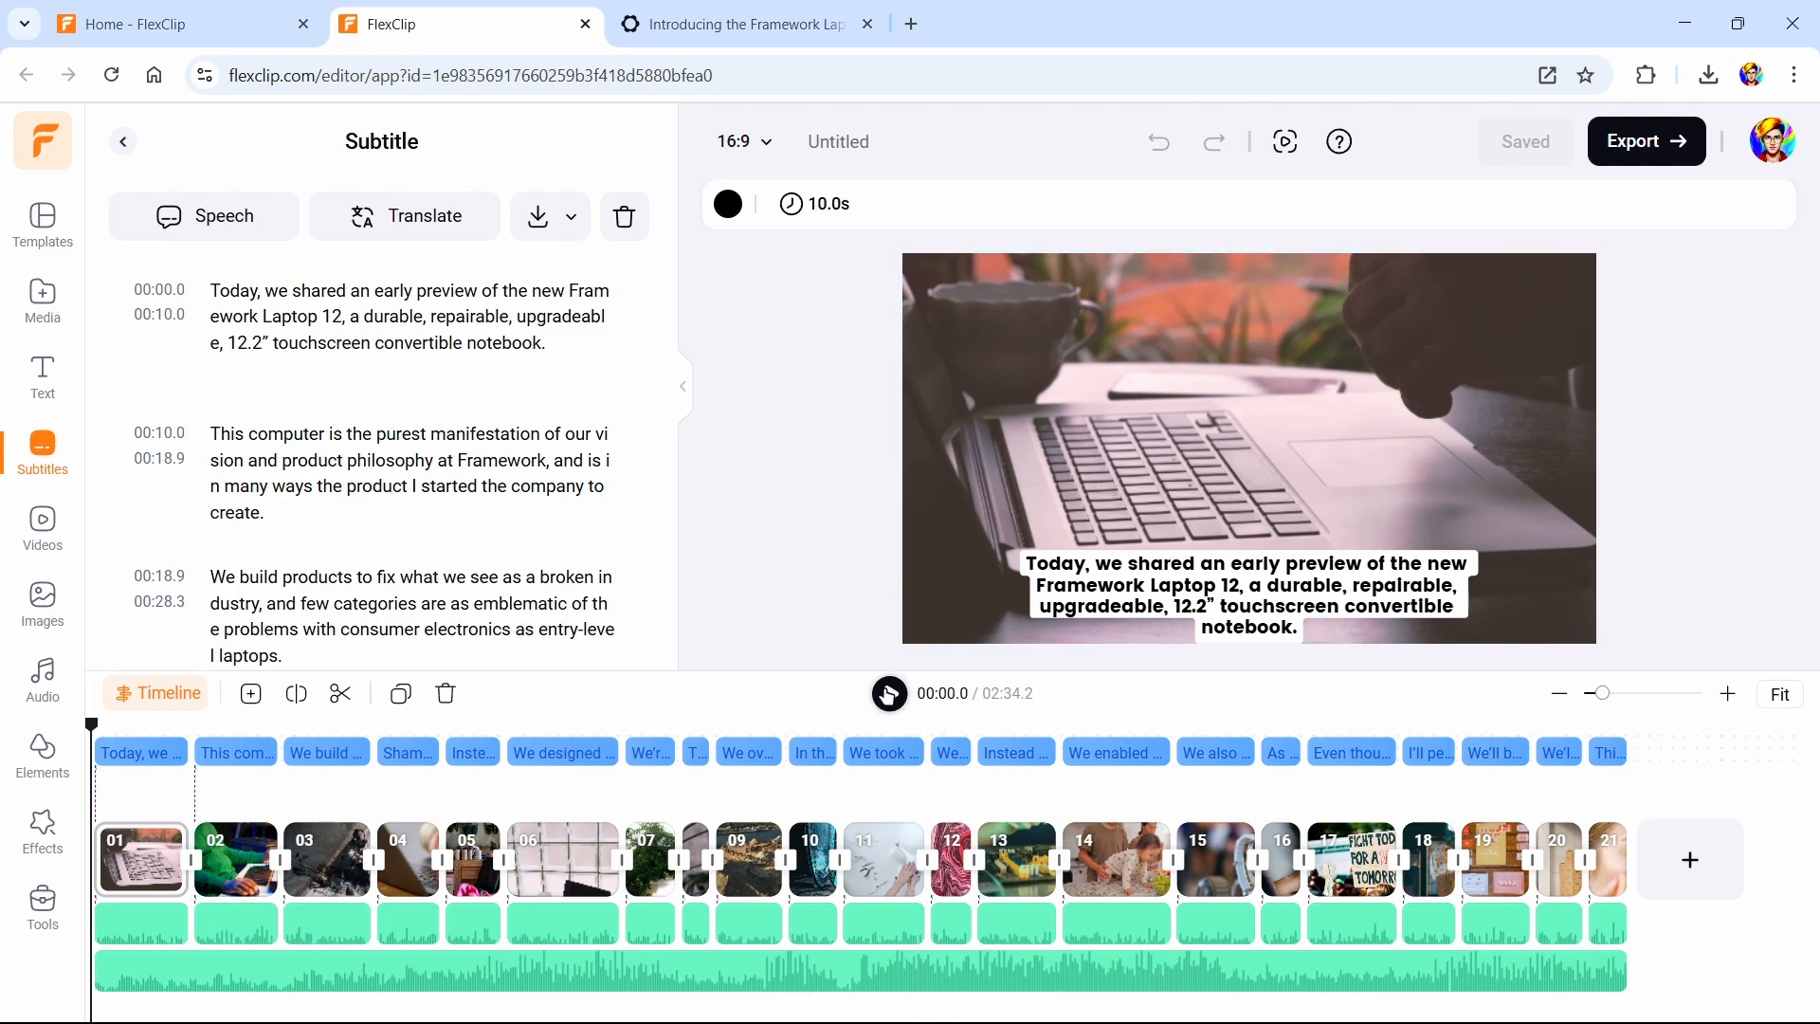
Play the generated video into the second scene, pause there and nudge its subtitle slightly upward
key(space)
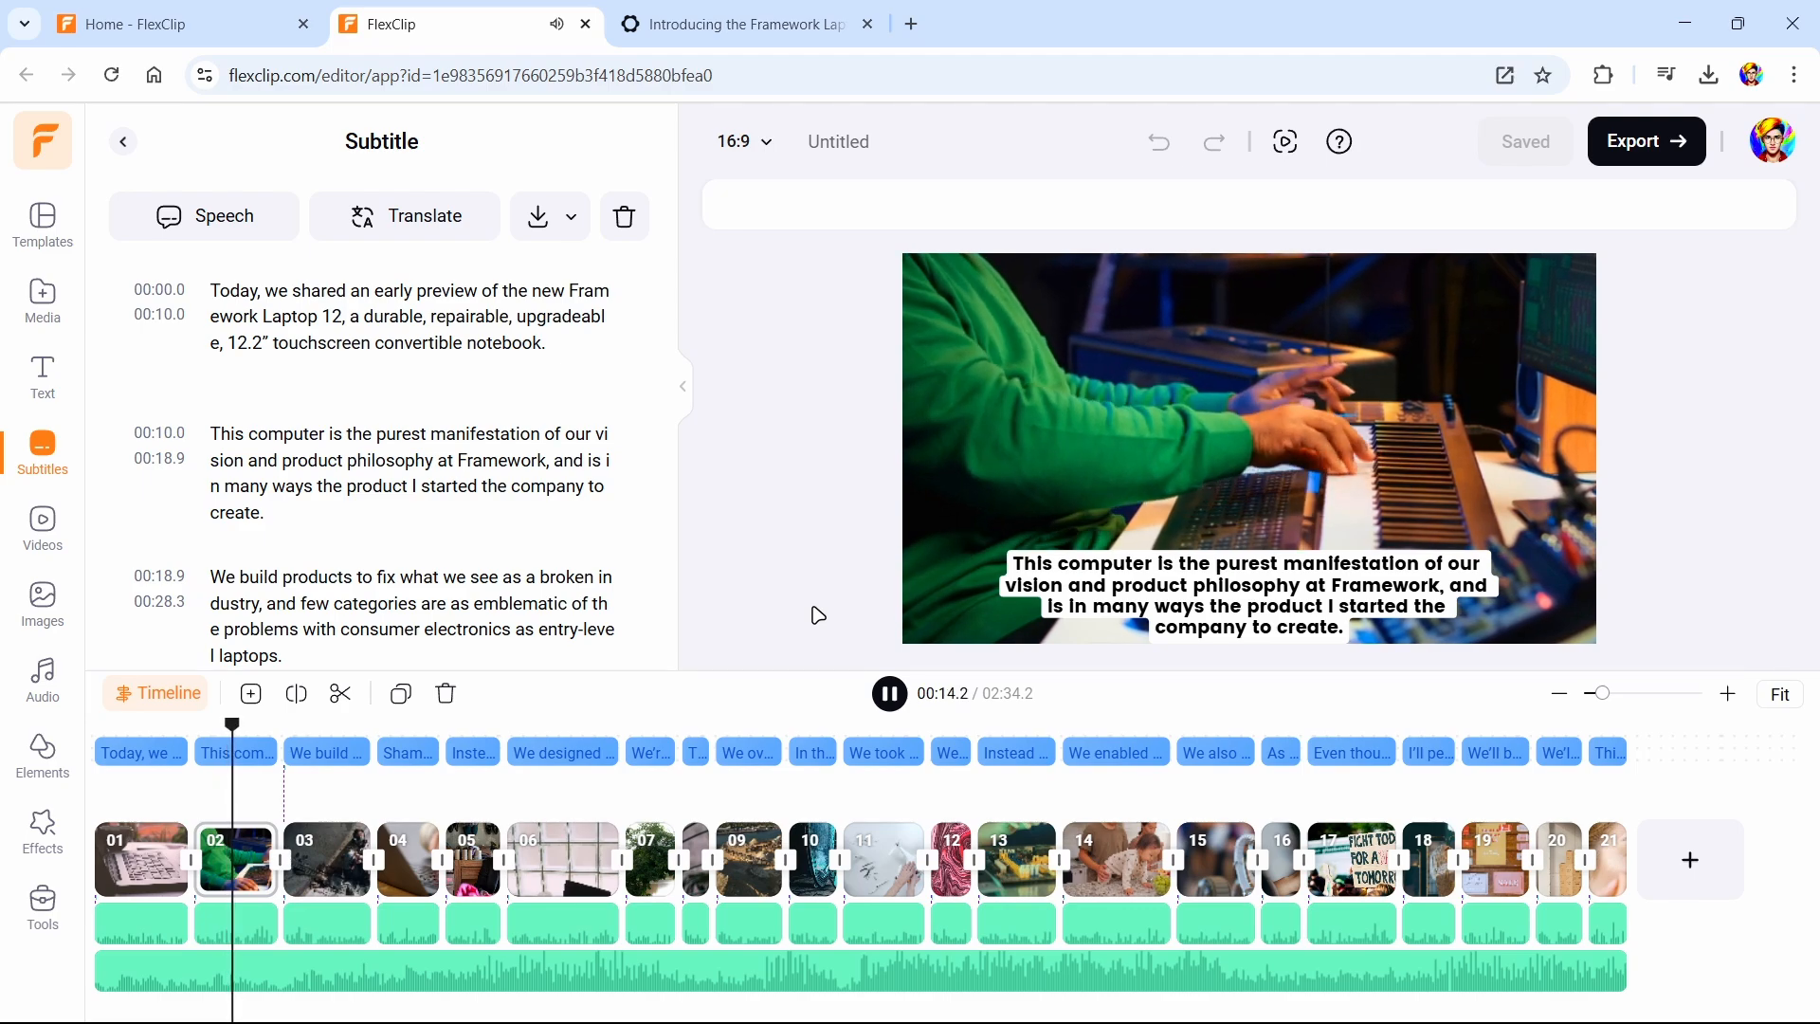
click(945, 567)
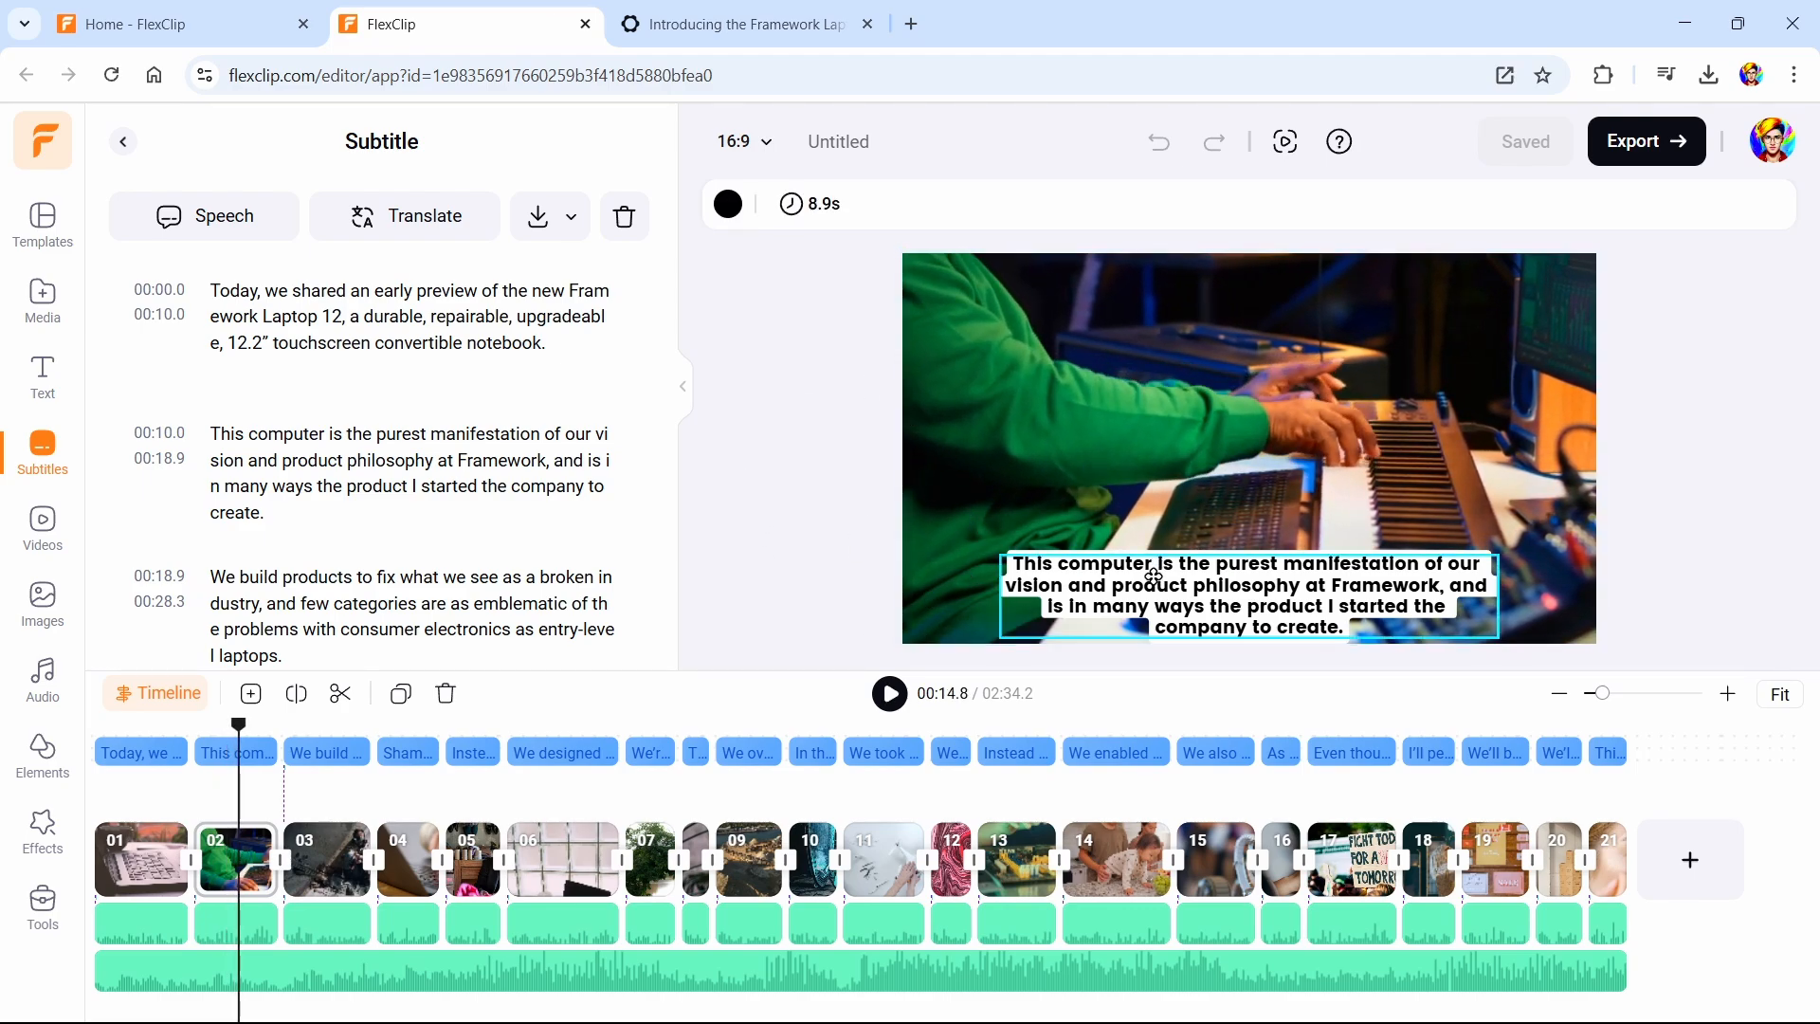
drag(1153, 575, 1153, 570)
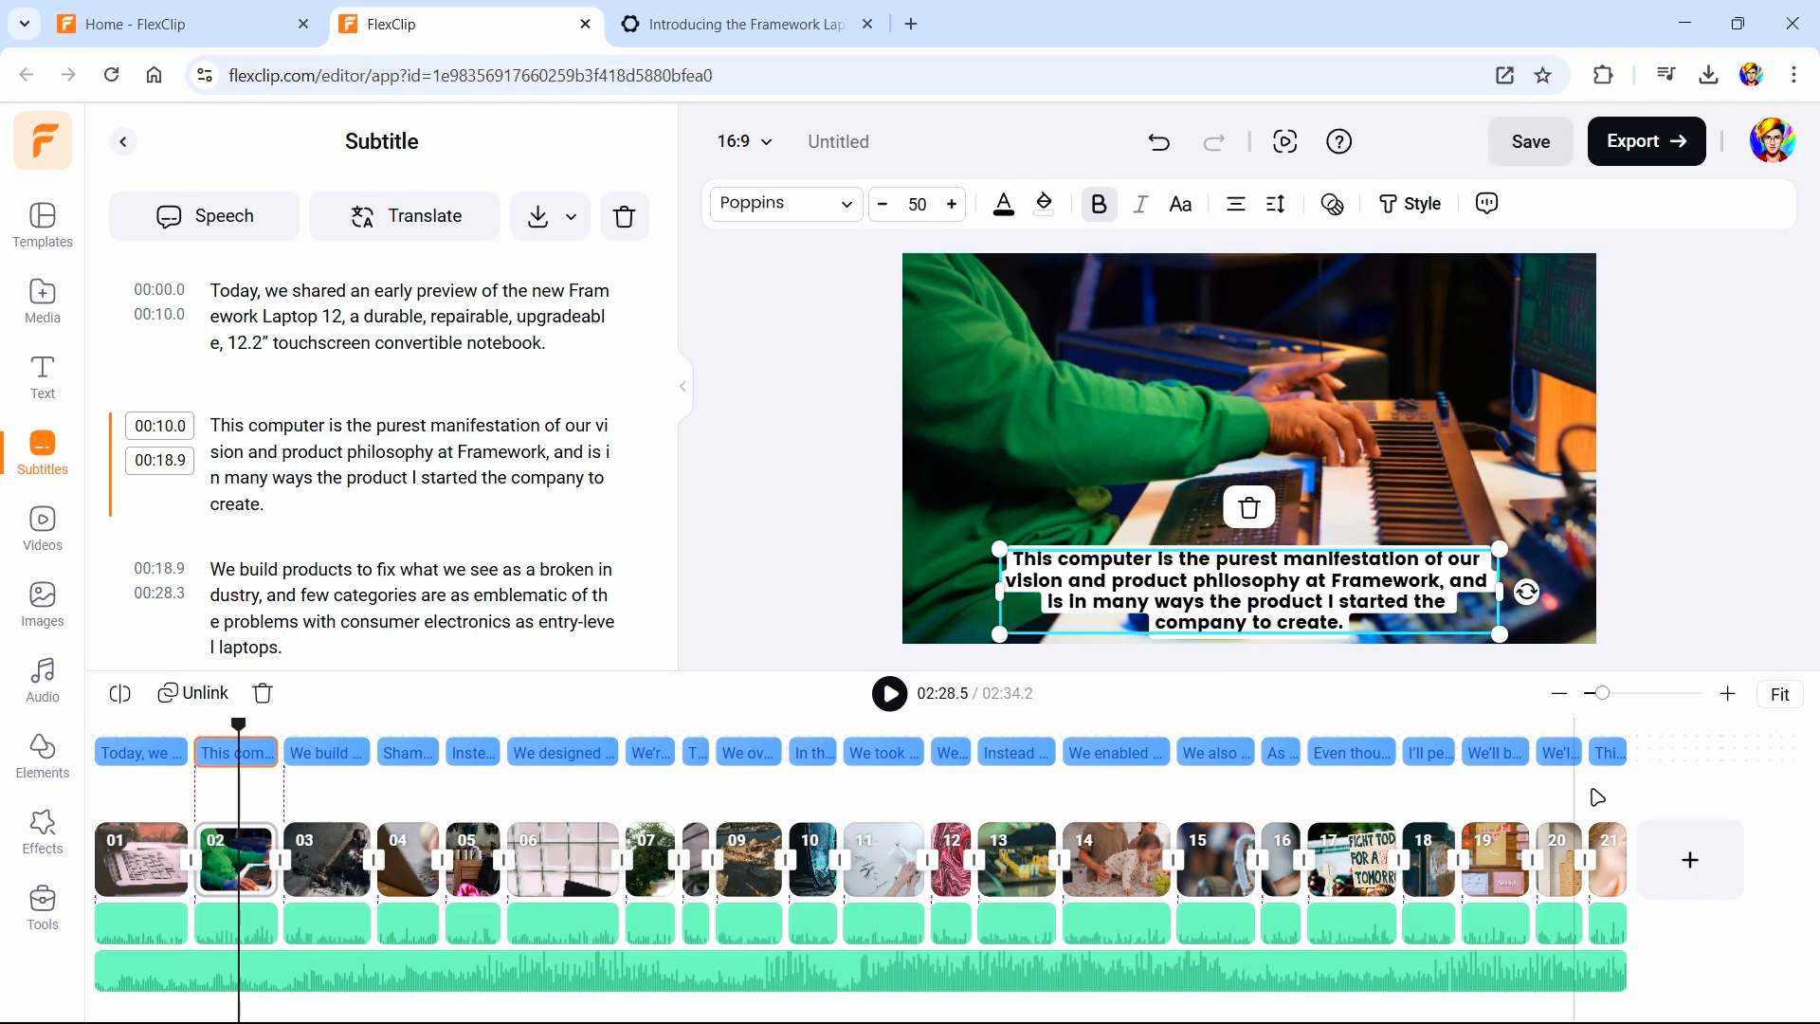
Select all subtitles on the timeline and reduce their font size by a few points
drag(1629, 795, 1422, 794)
click(1547, 762)
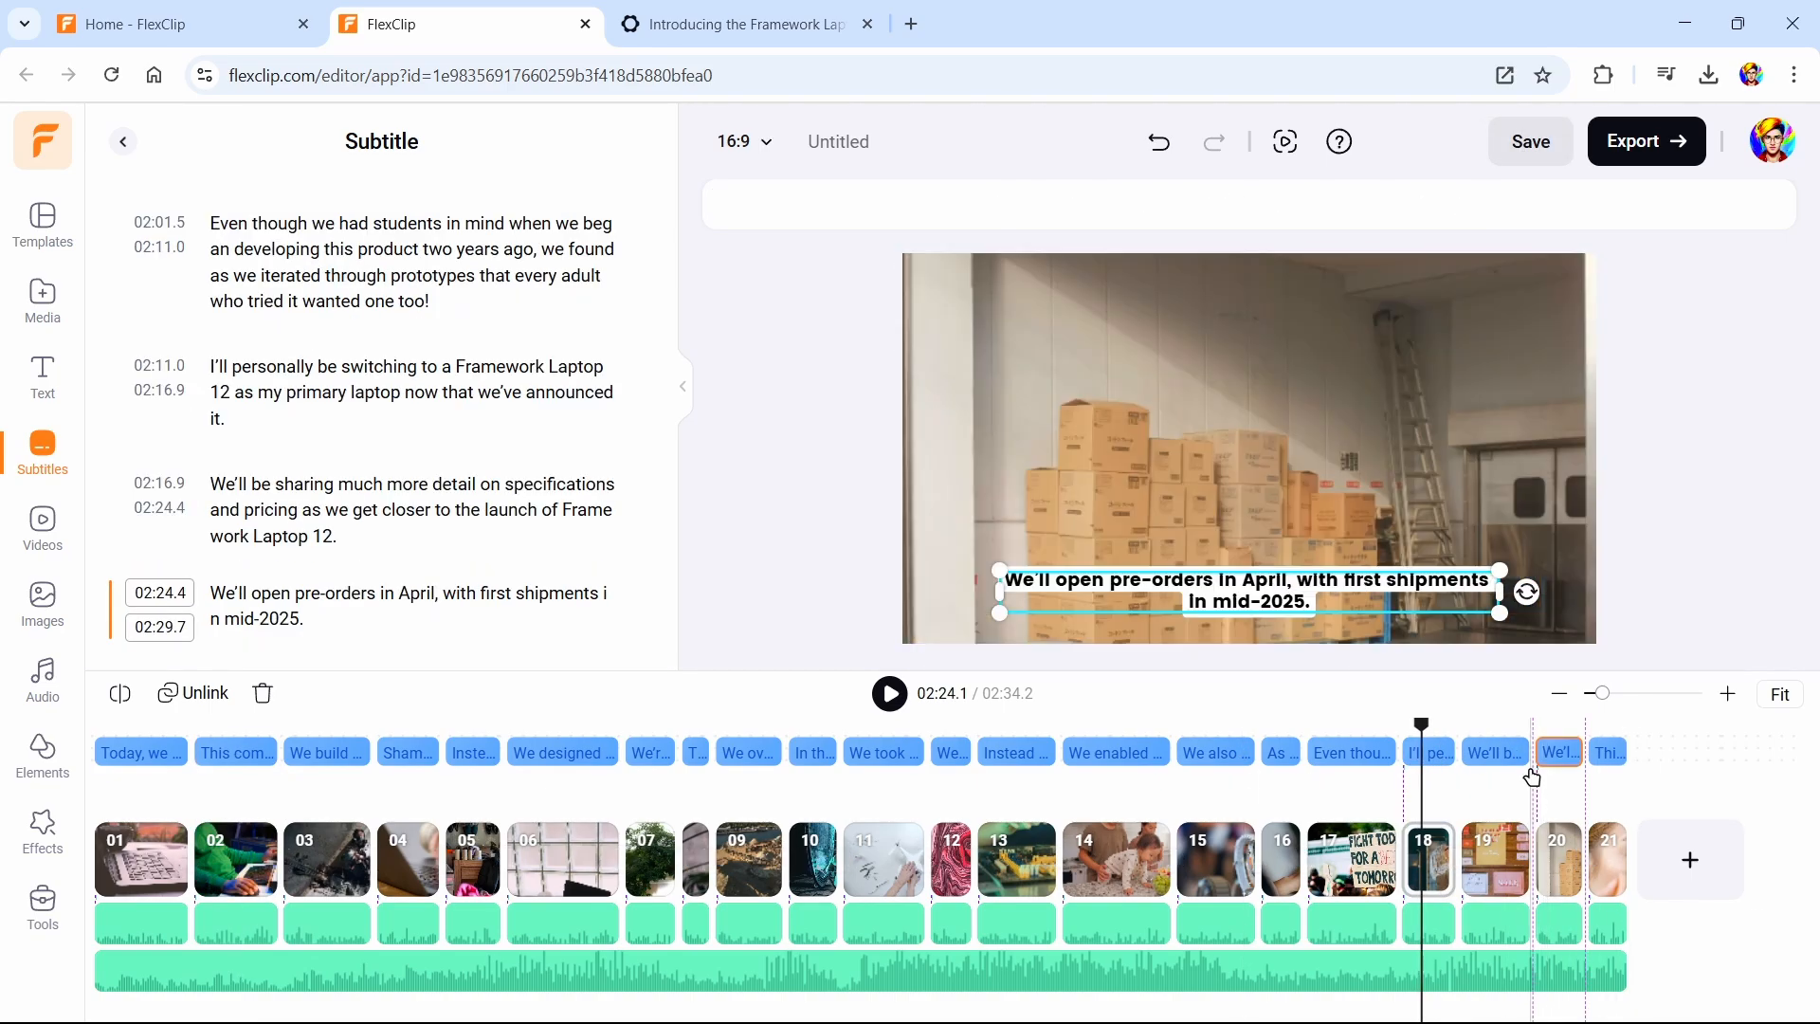
key(ctrl+a)
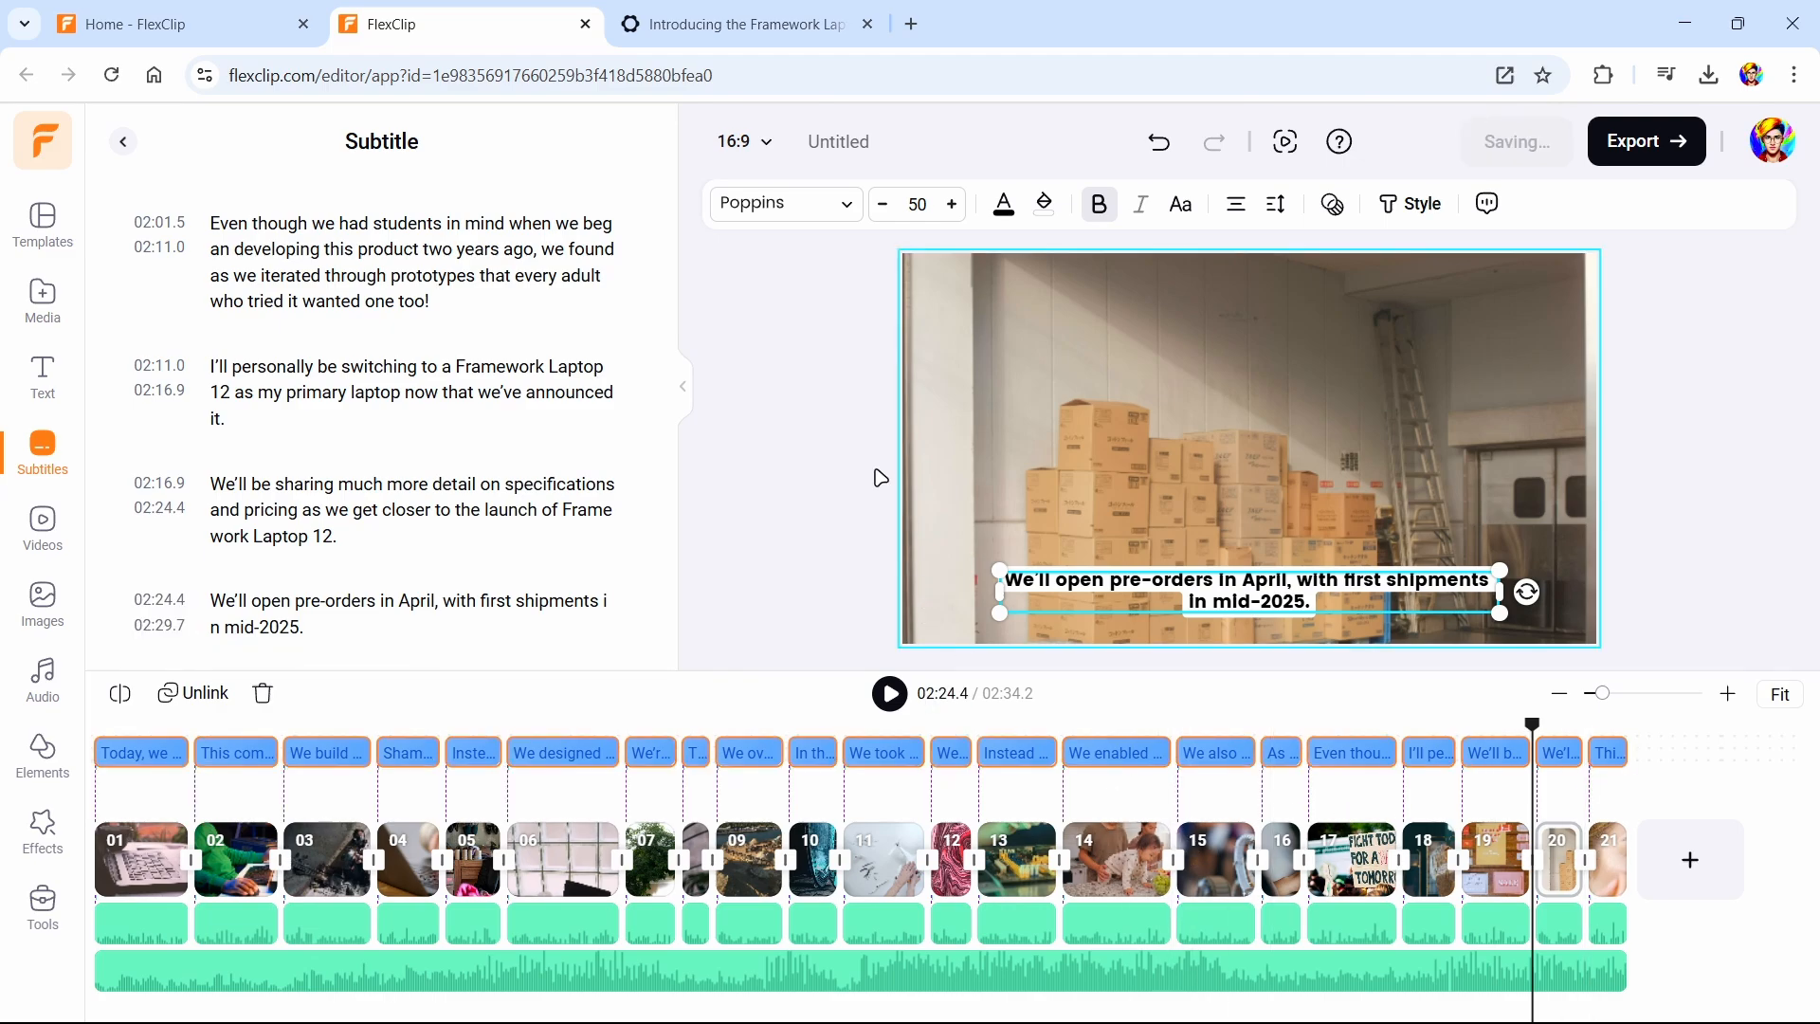
click(882, 205)
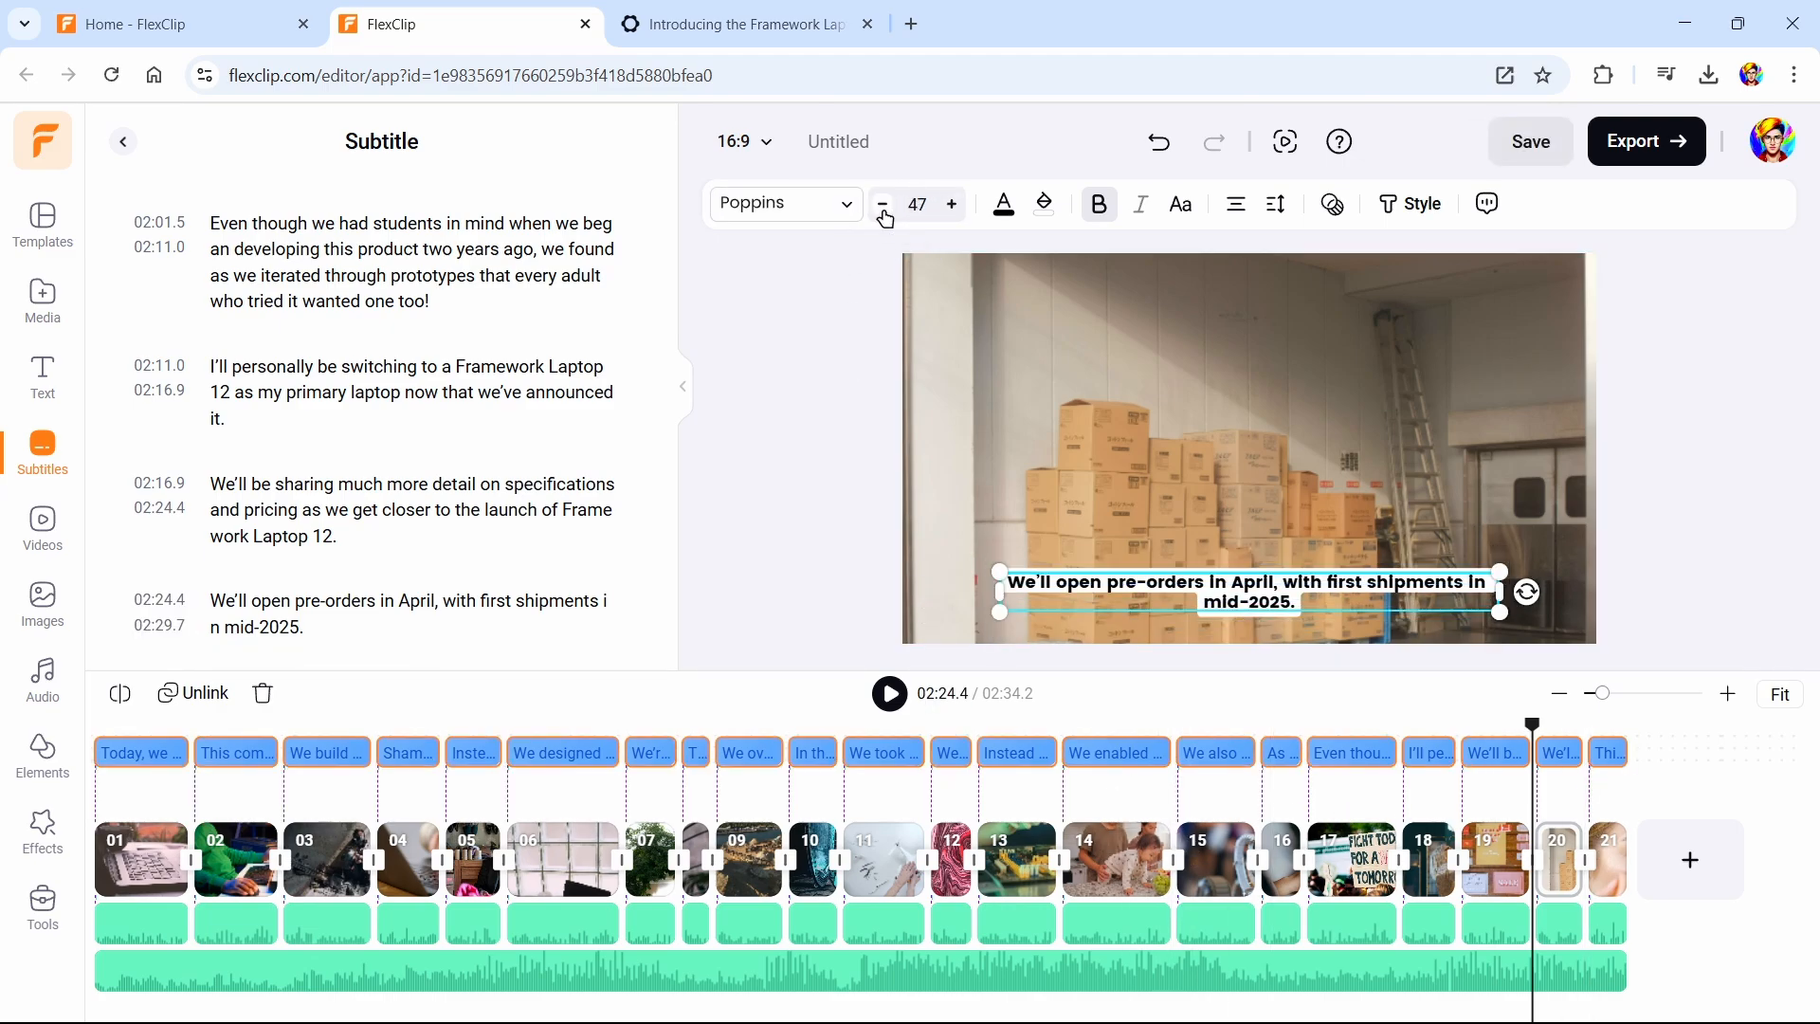
click(882, 204)
click(882, 205)
click(857, 603)
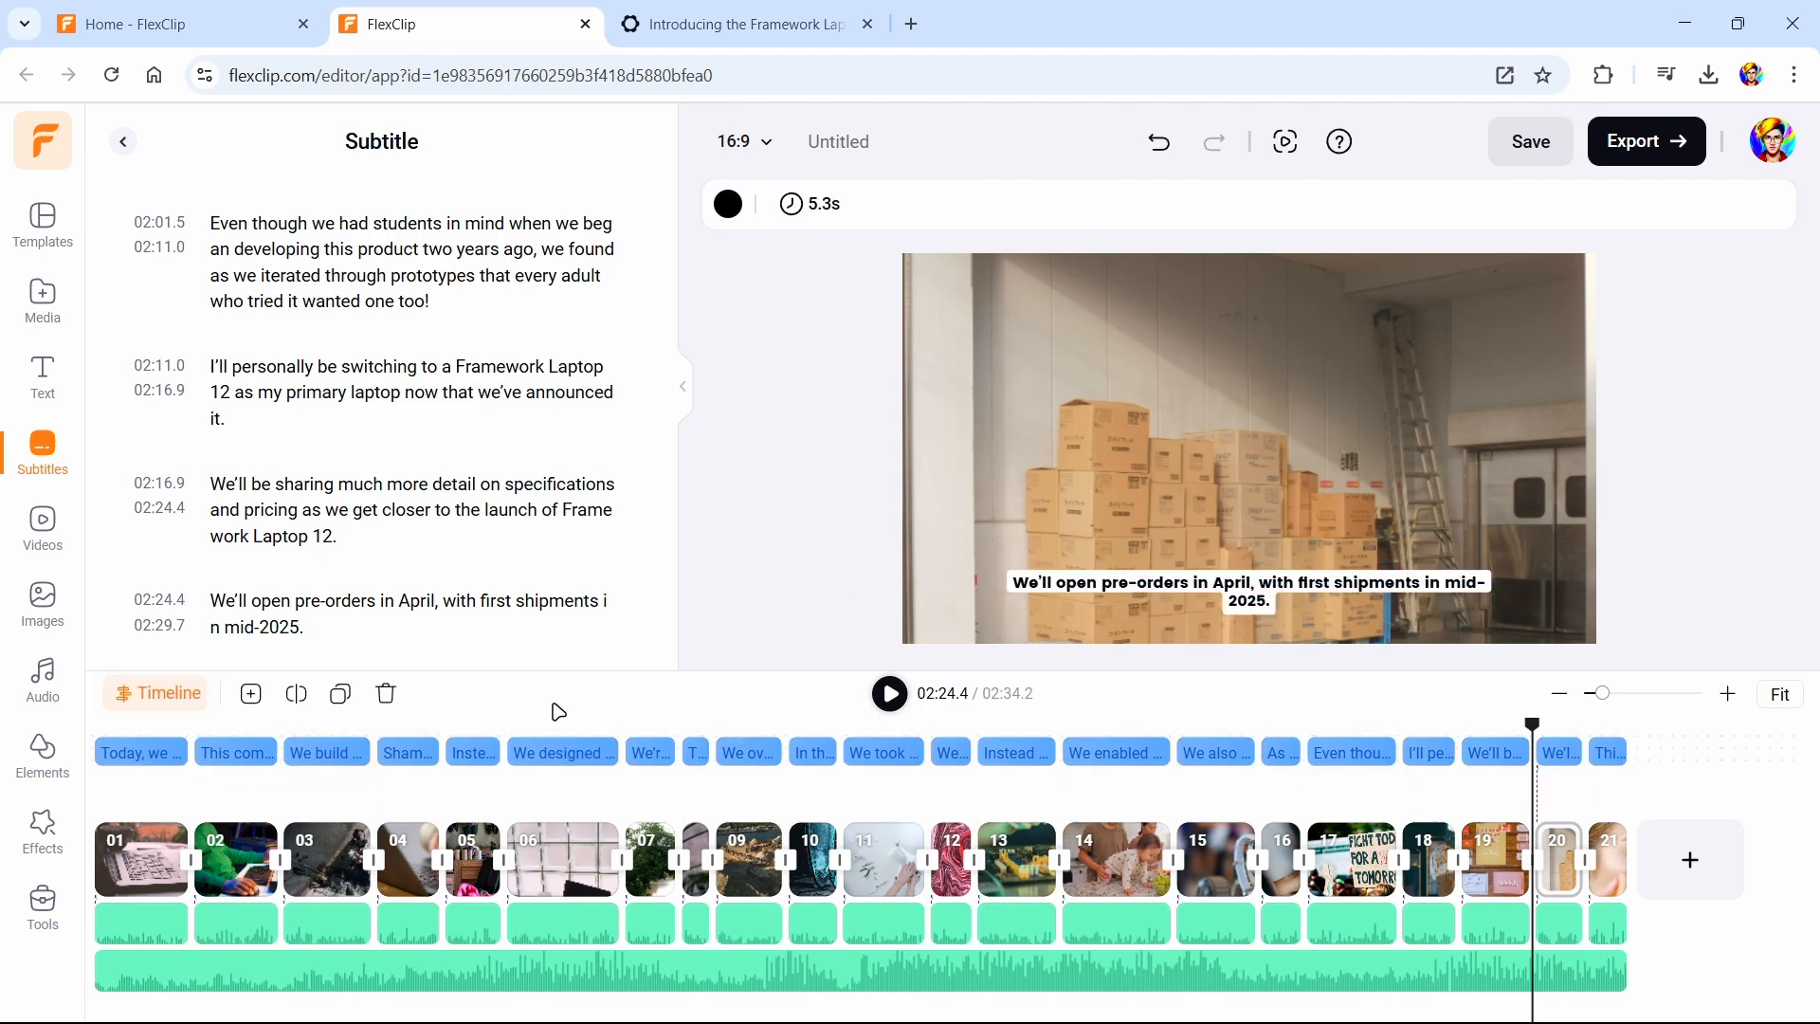
Return to the start of the timeline and scrub through the opening scenes to check the resized subtitles
click(88, 733)
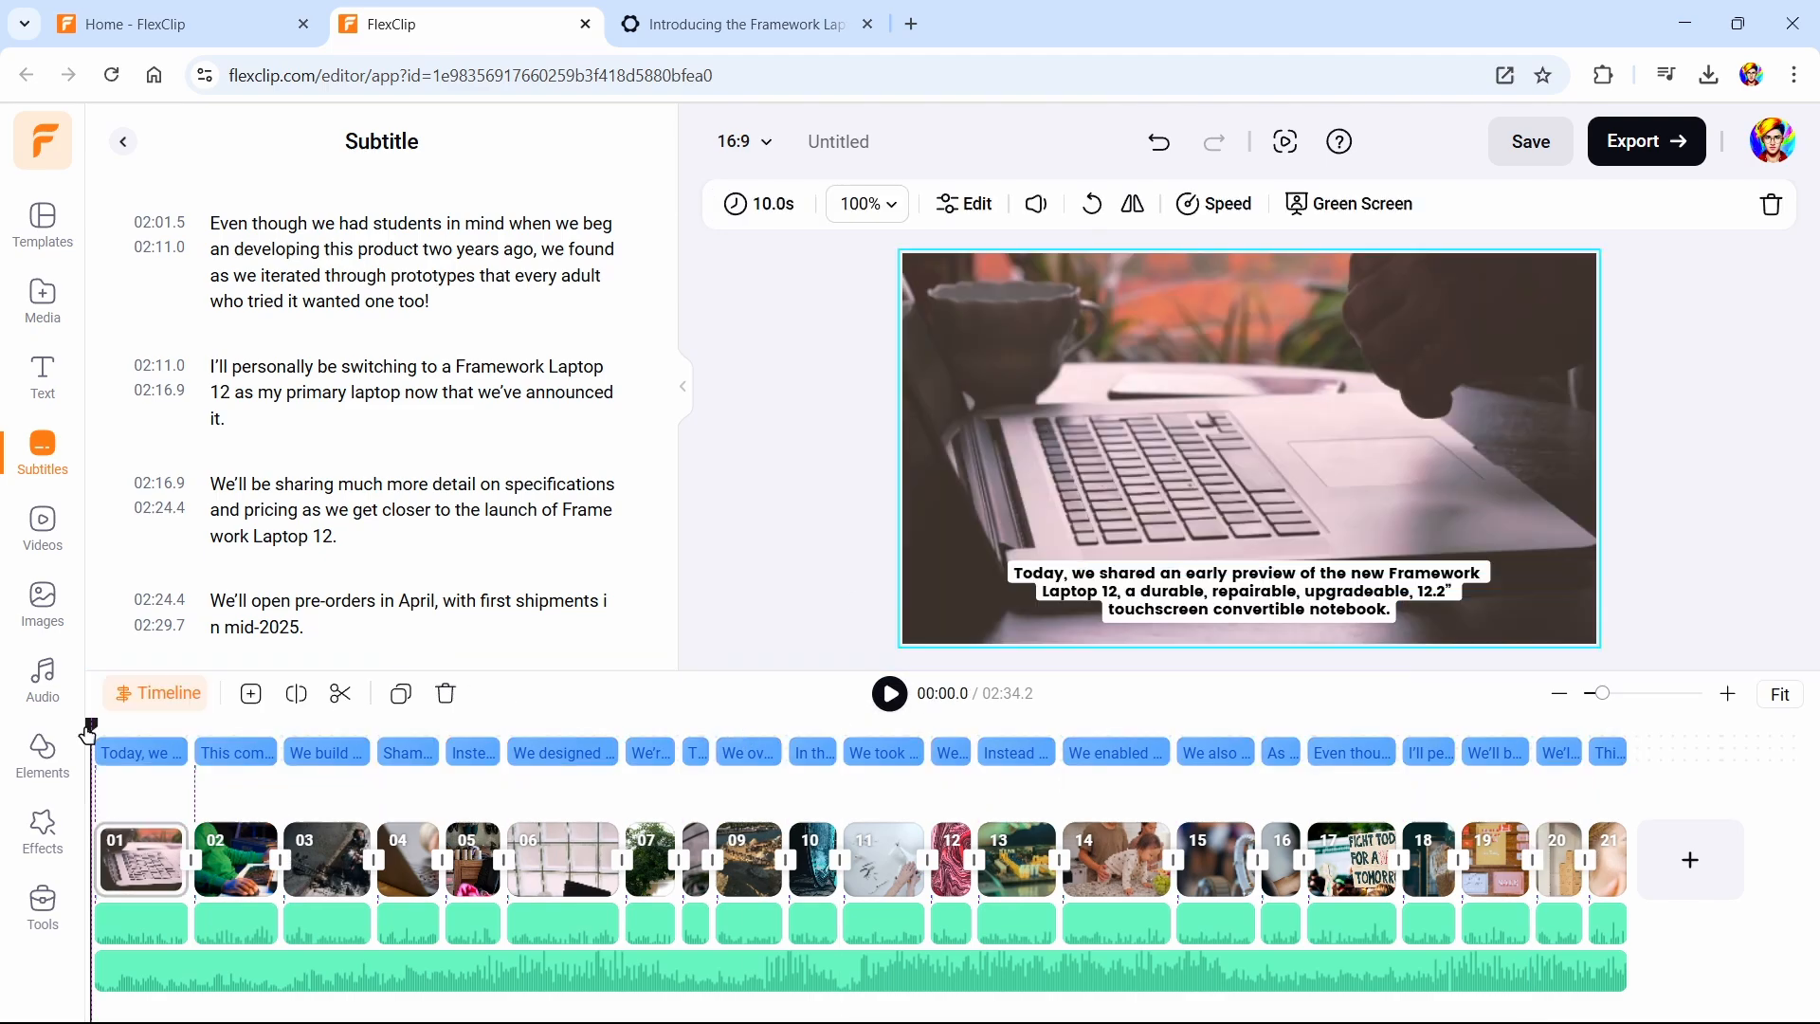
click(800, 332)
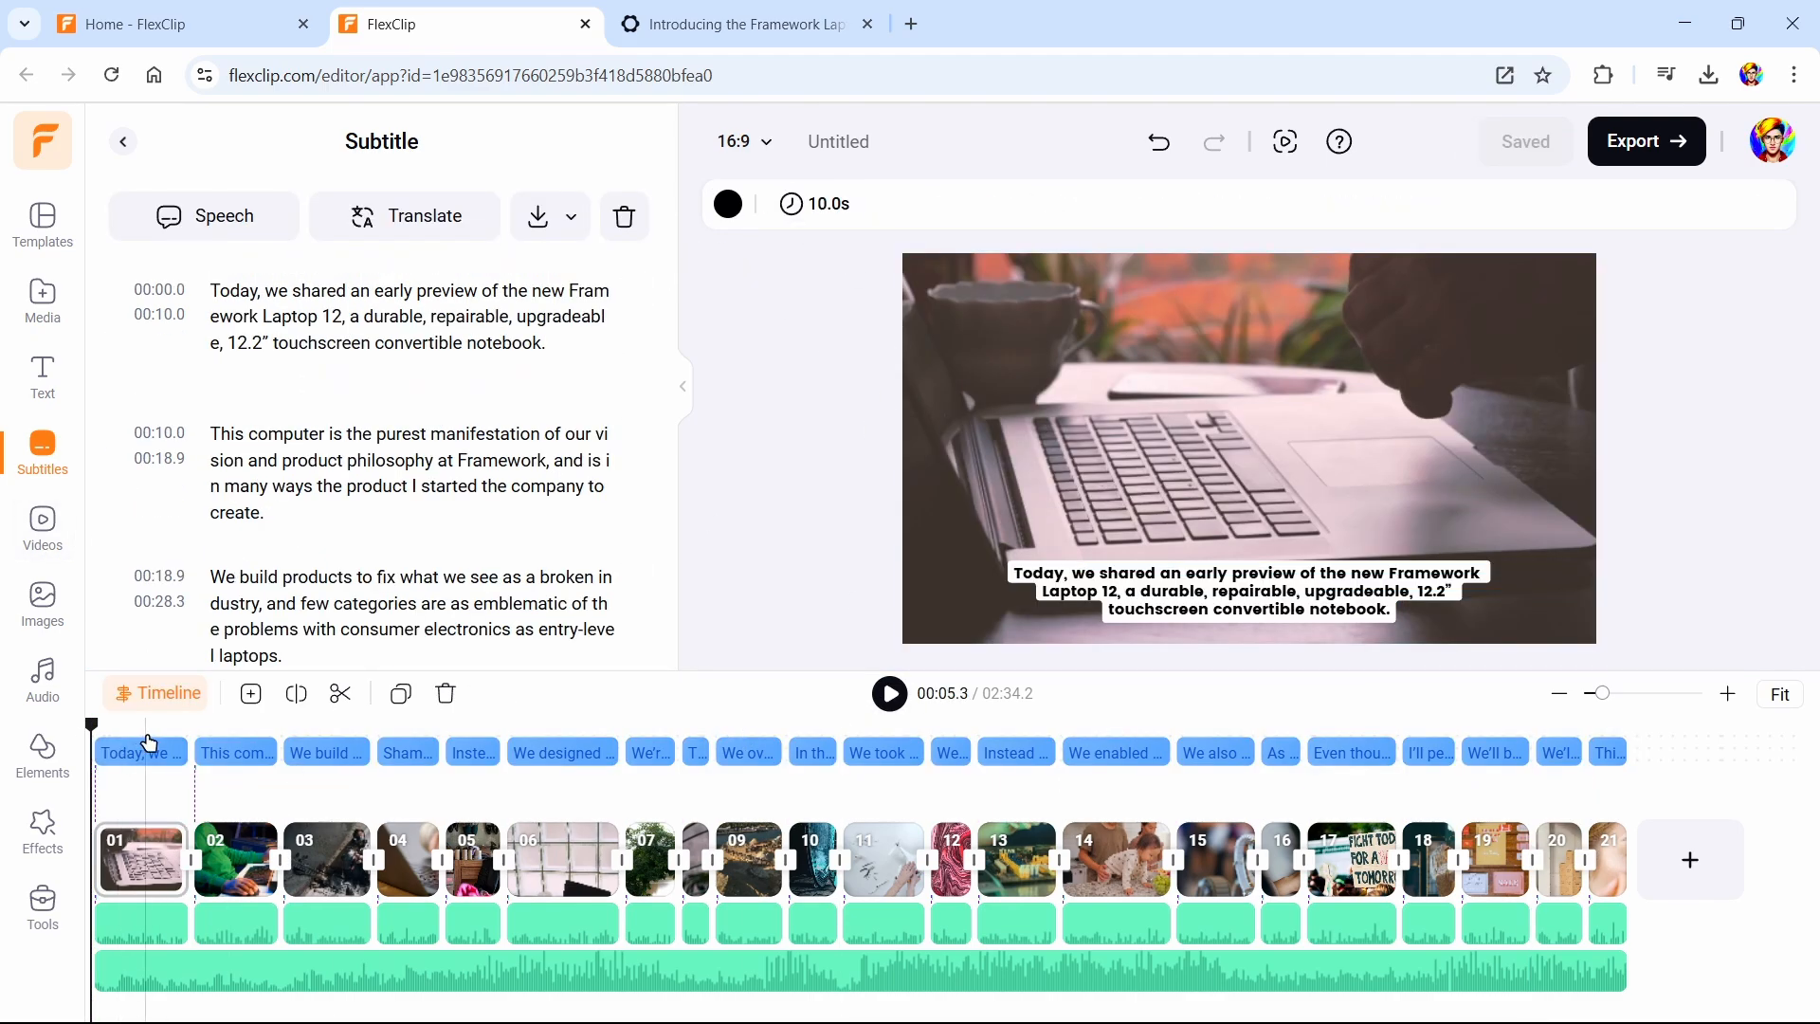
drag(148, 729, 480, 720)
drag(575, 726, 100, 716)
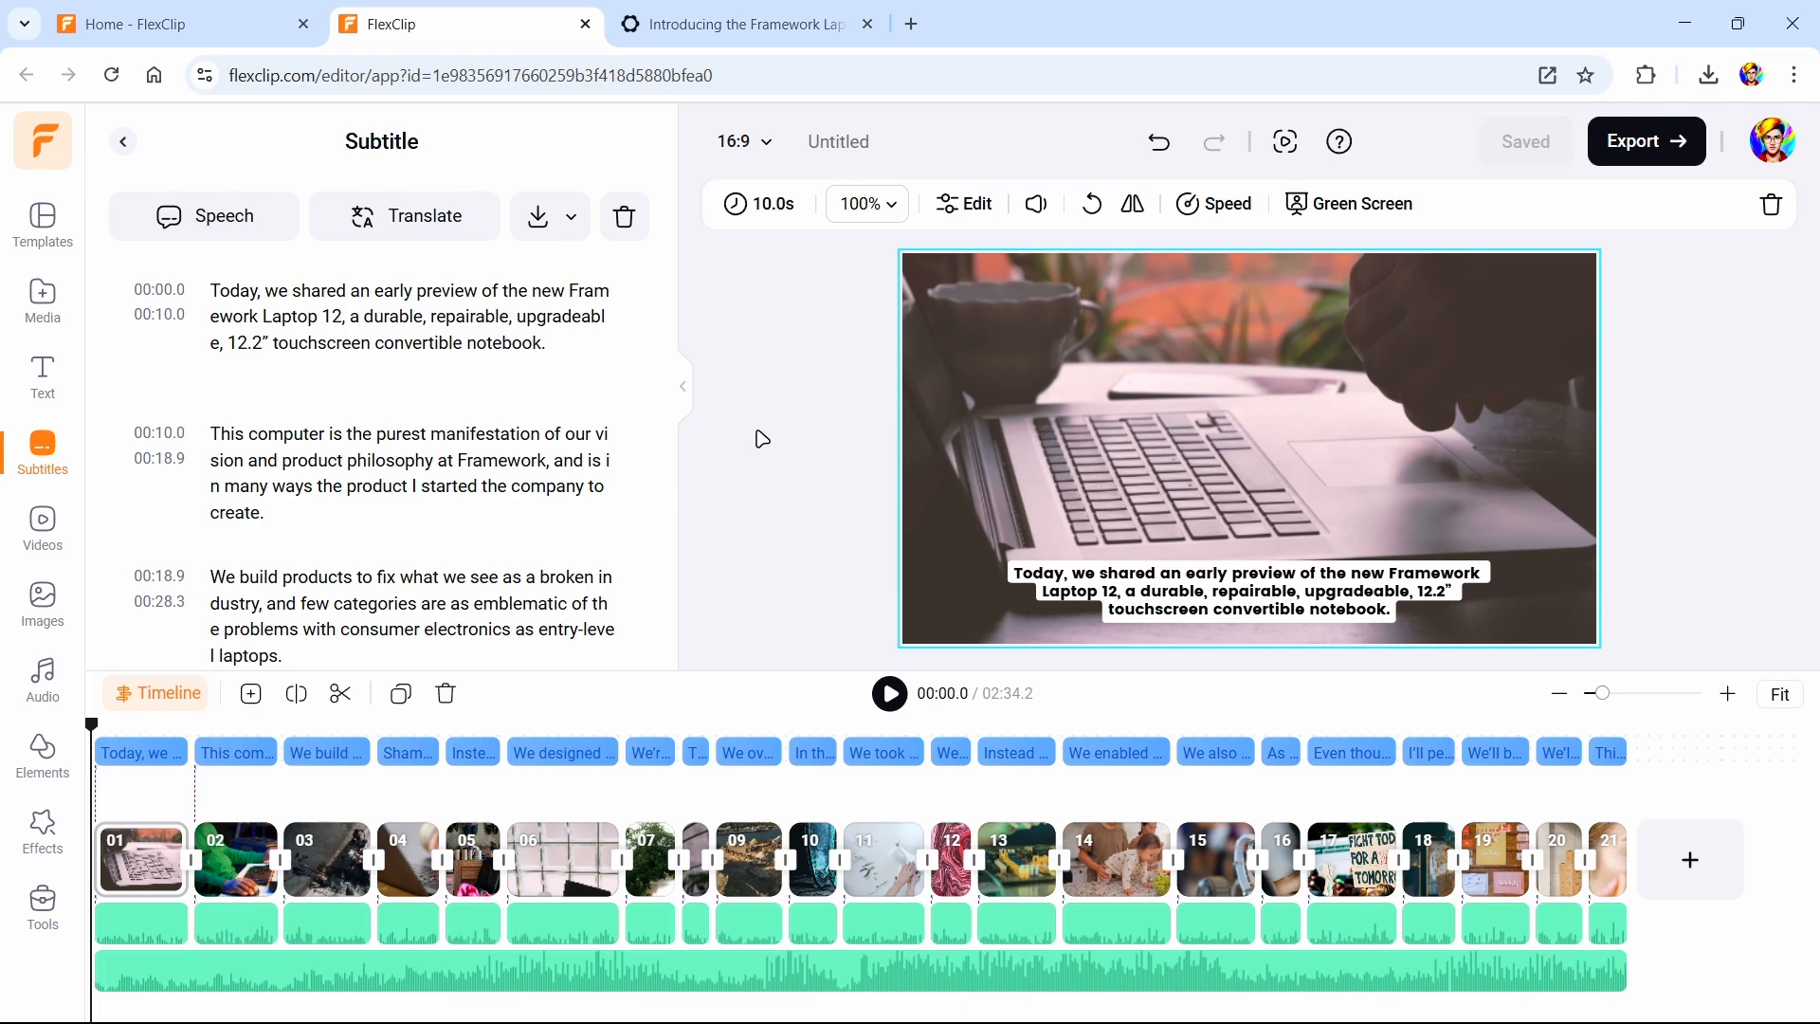
Switch to the Framework site, save the hero video from the Laptop 12 page and upload it to the project media as default.mp4
click(747, 12)
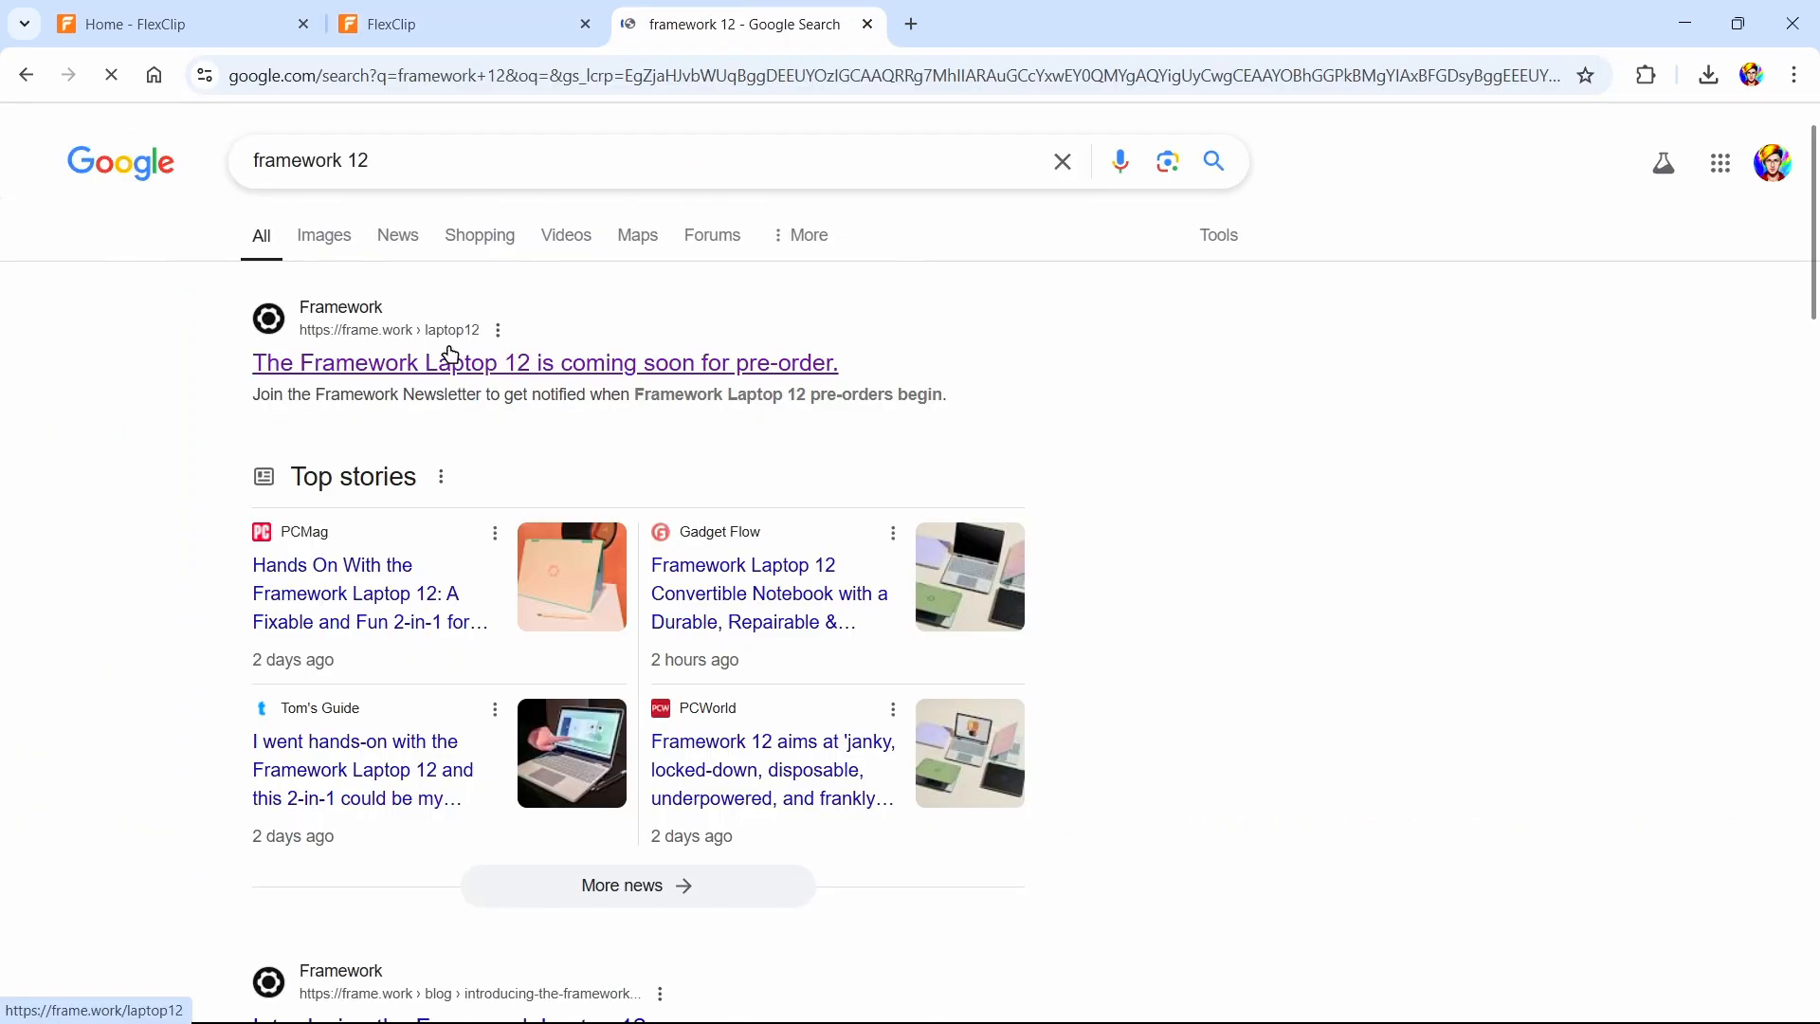
click(635, 351)
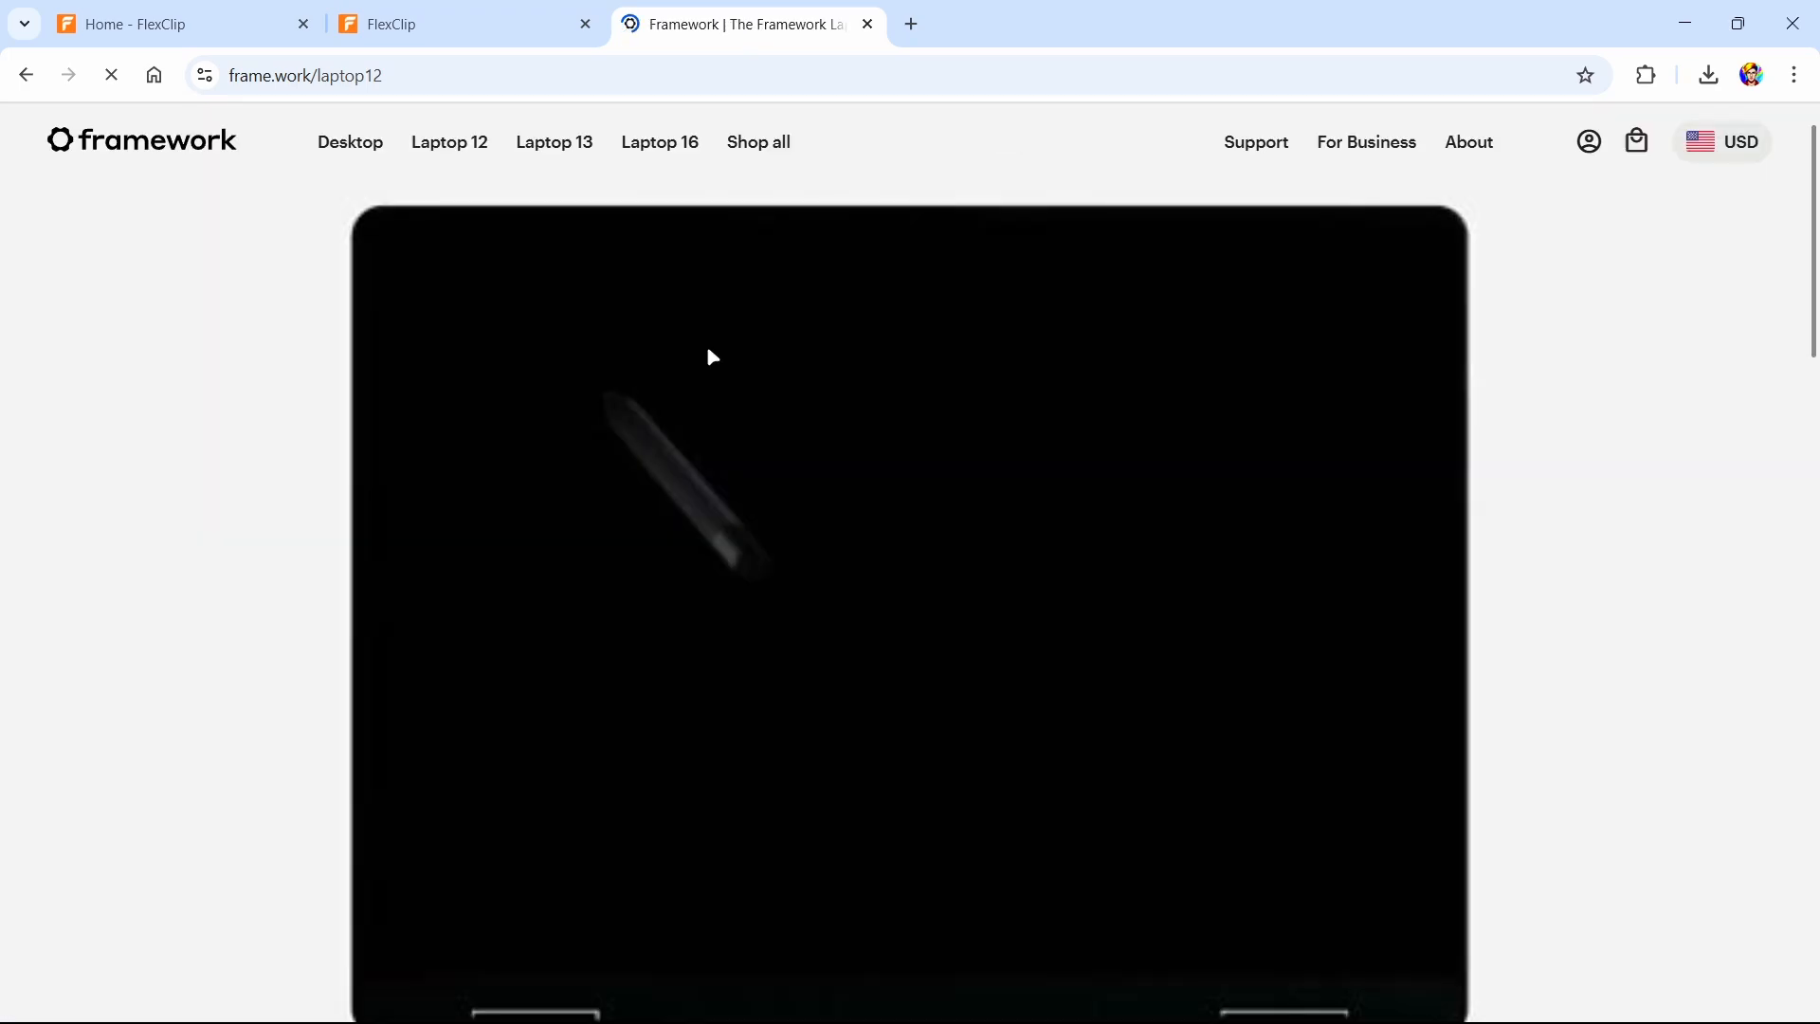
right_click(712, 352)
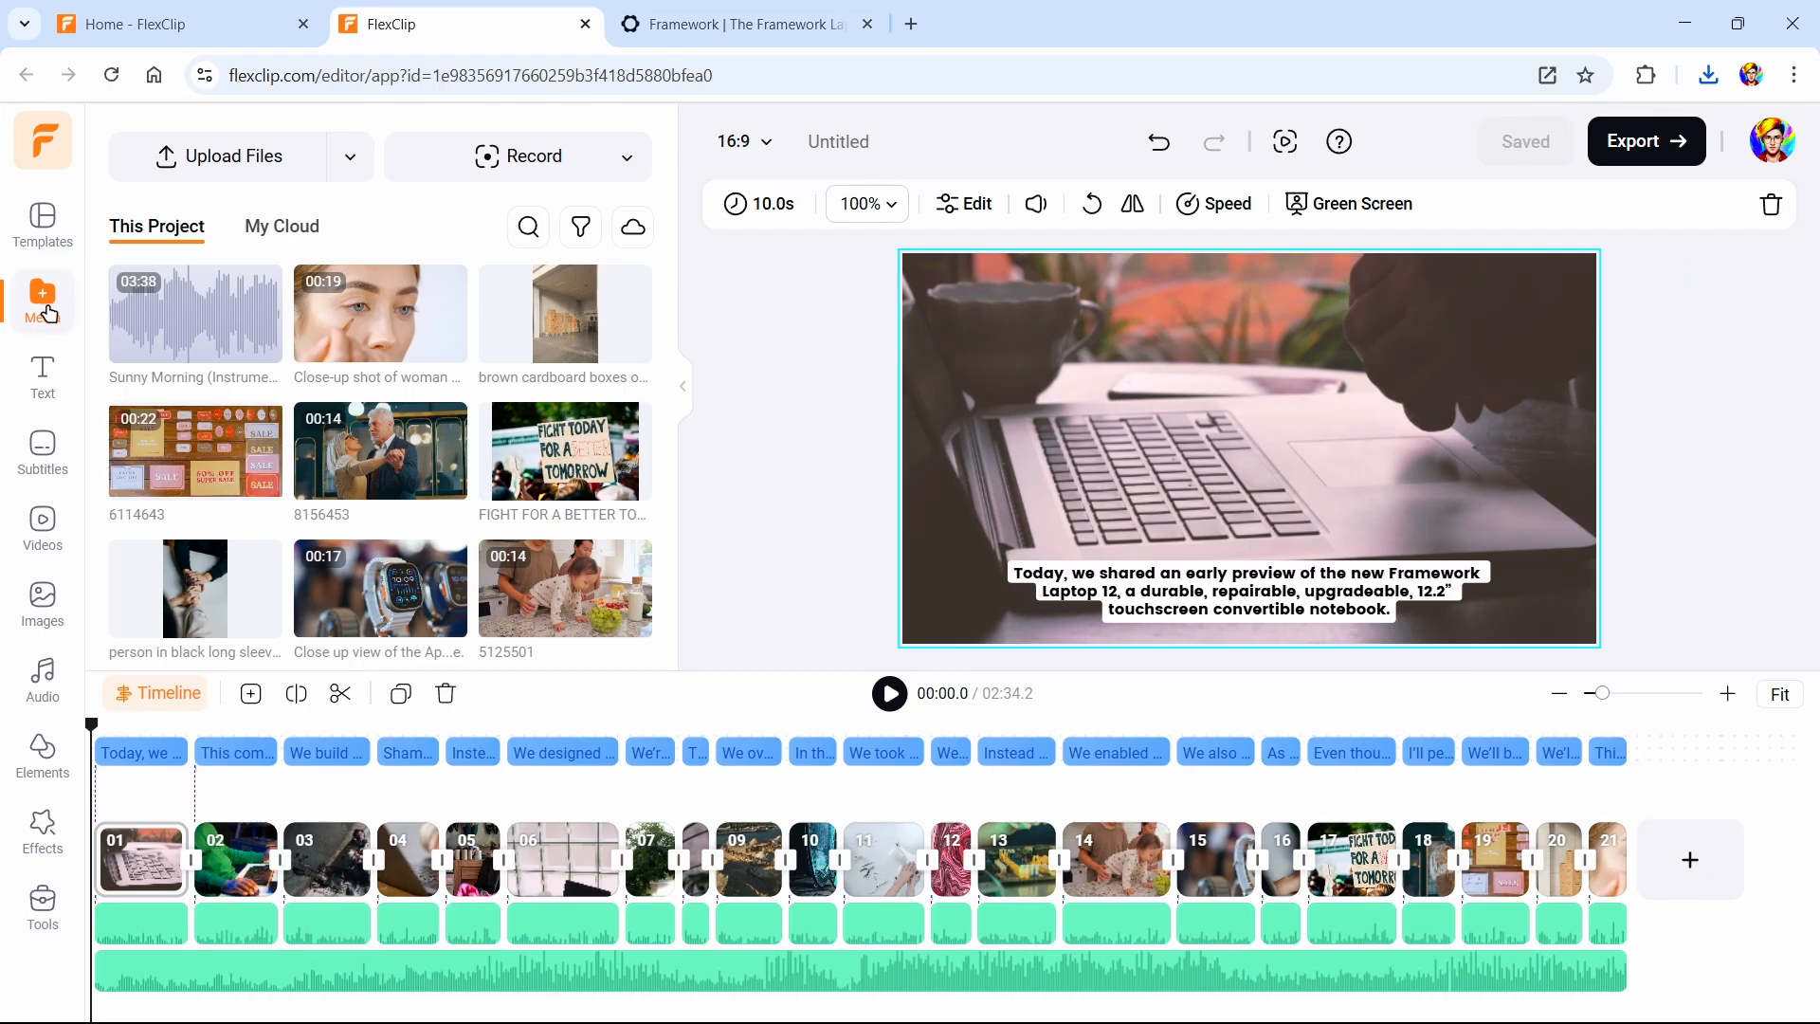
click(352, 159)
click(217, 228)
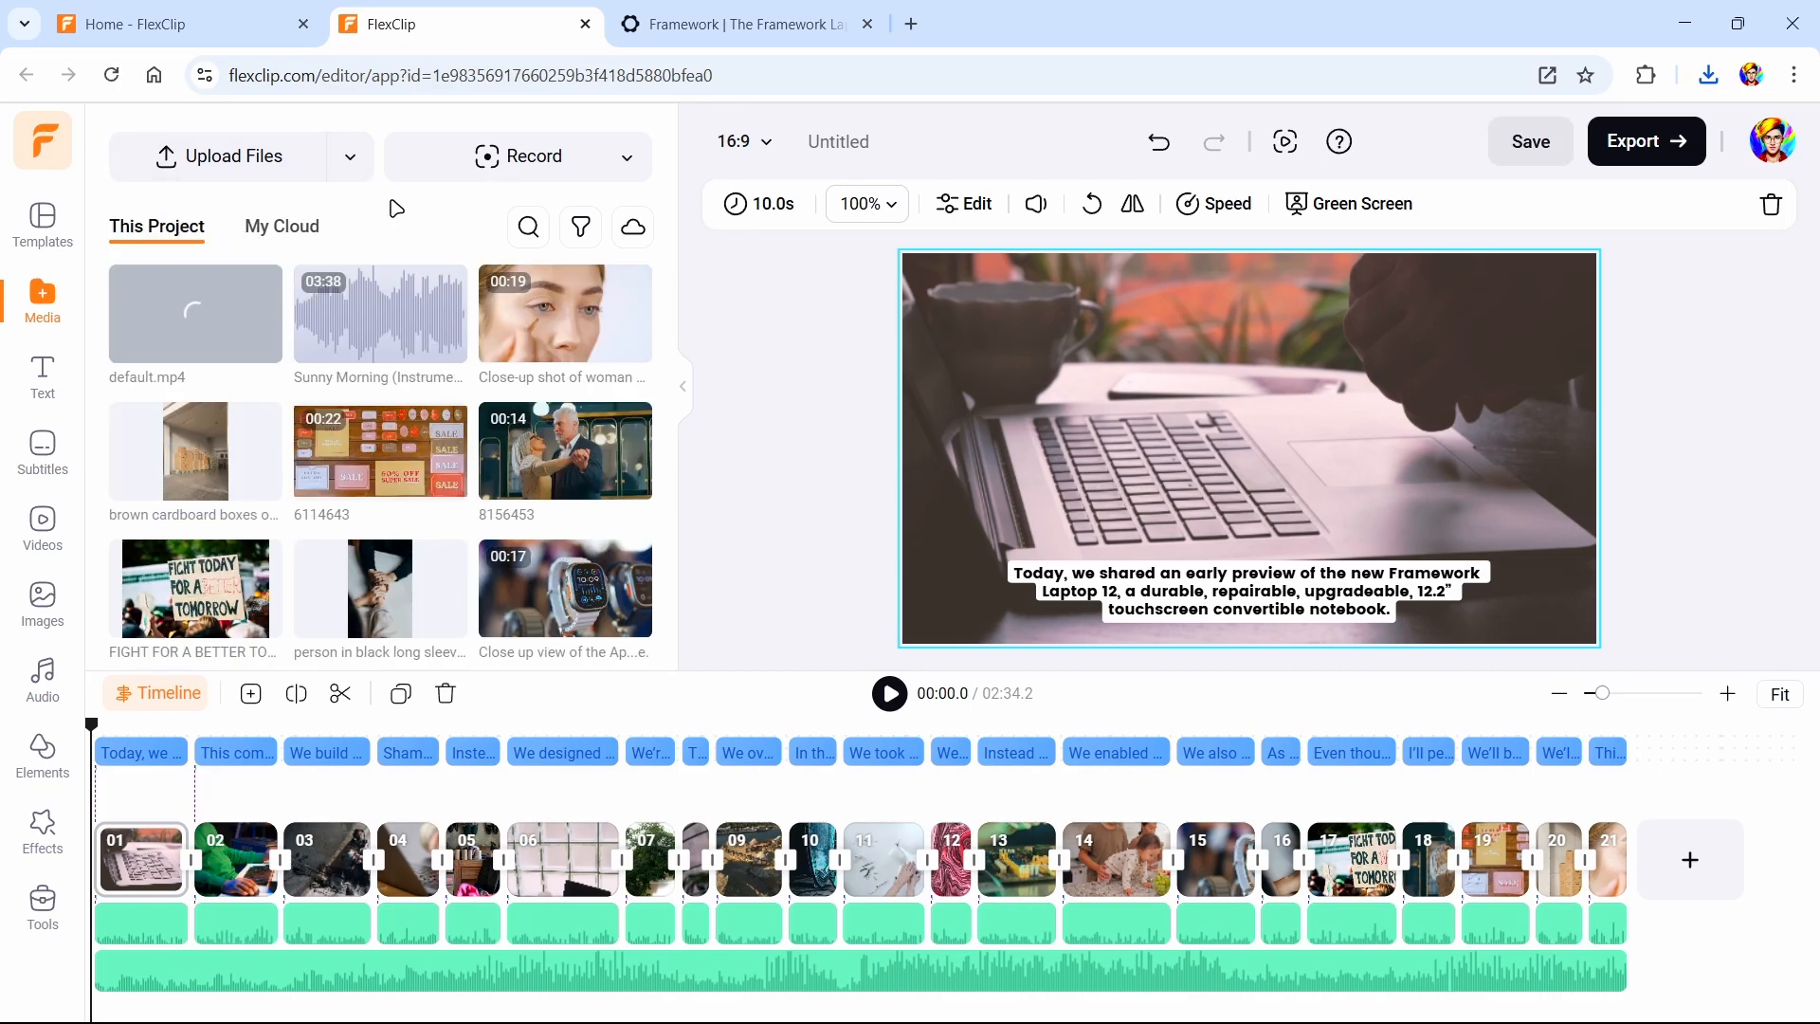
Try to place default.mp4 over the first scene's media on the timeline
mouse_move(254, 348)
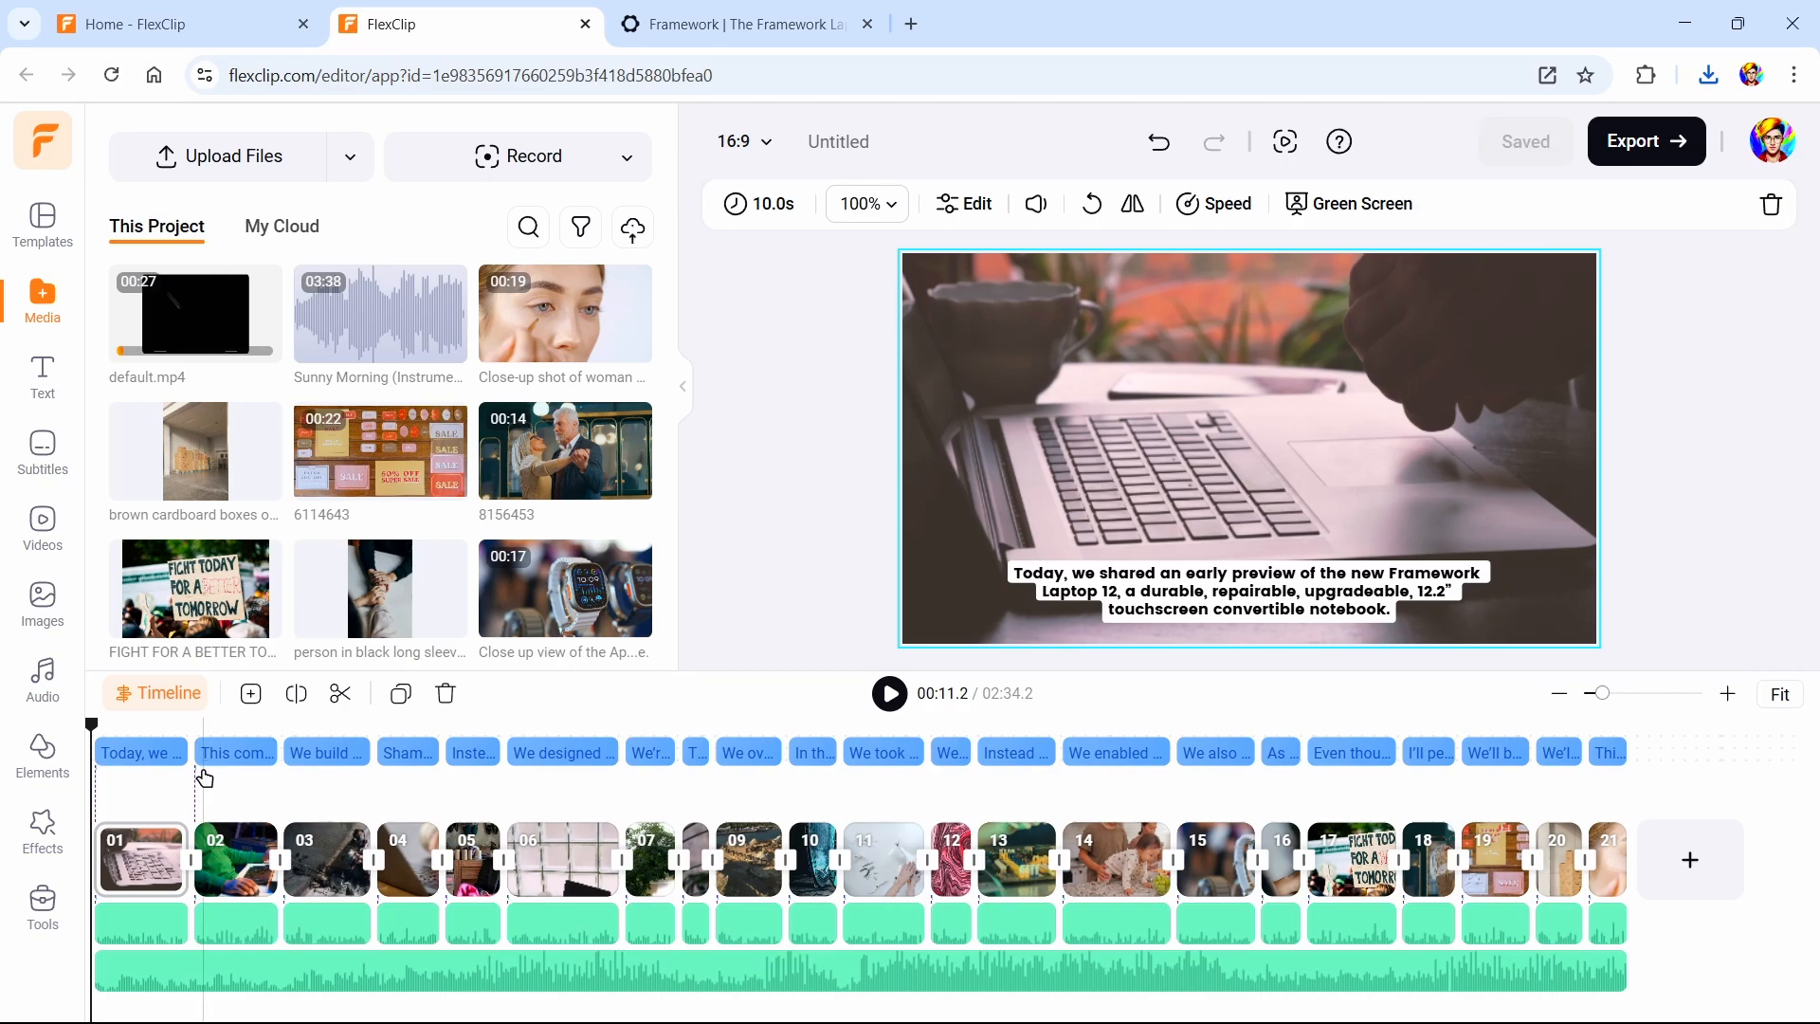
drag(194, 317, 154, 825)
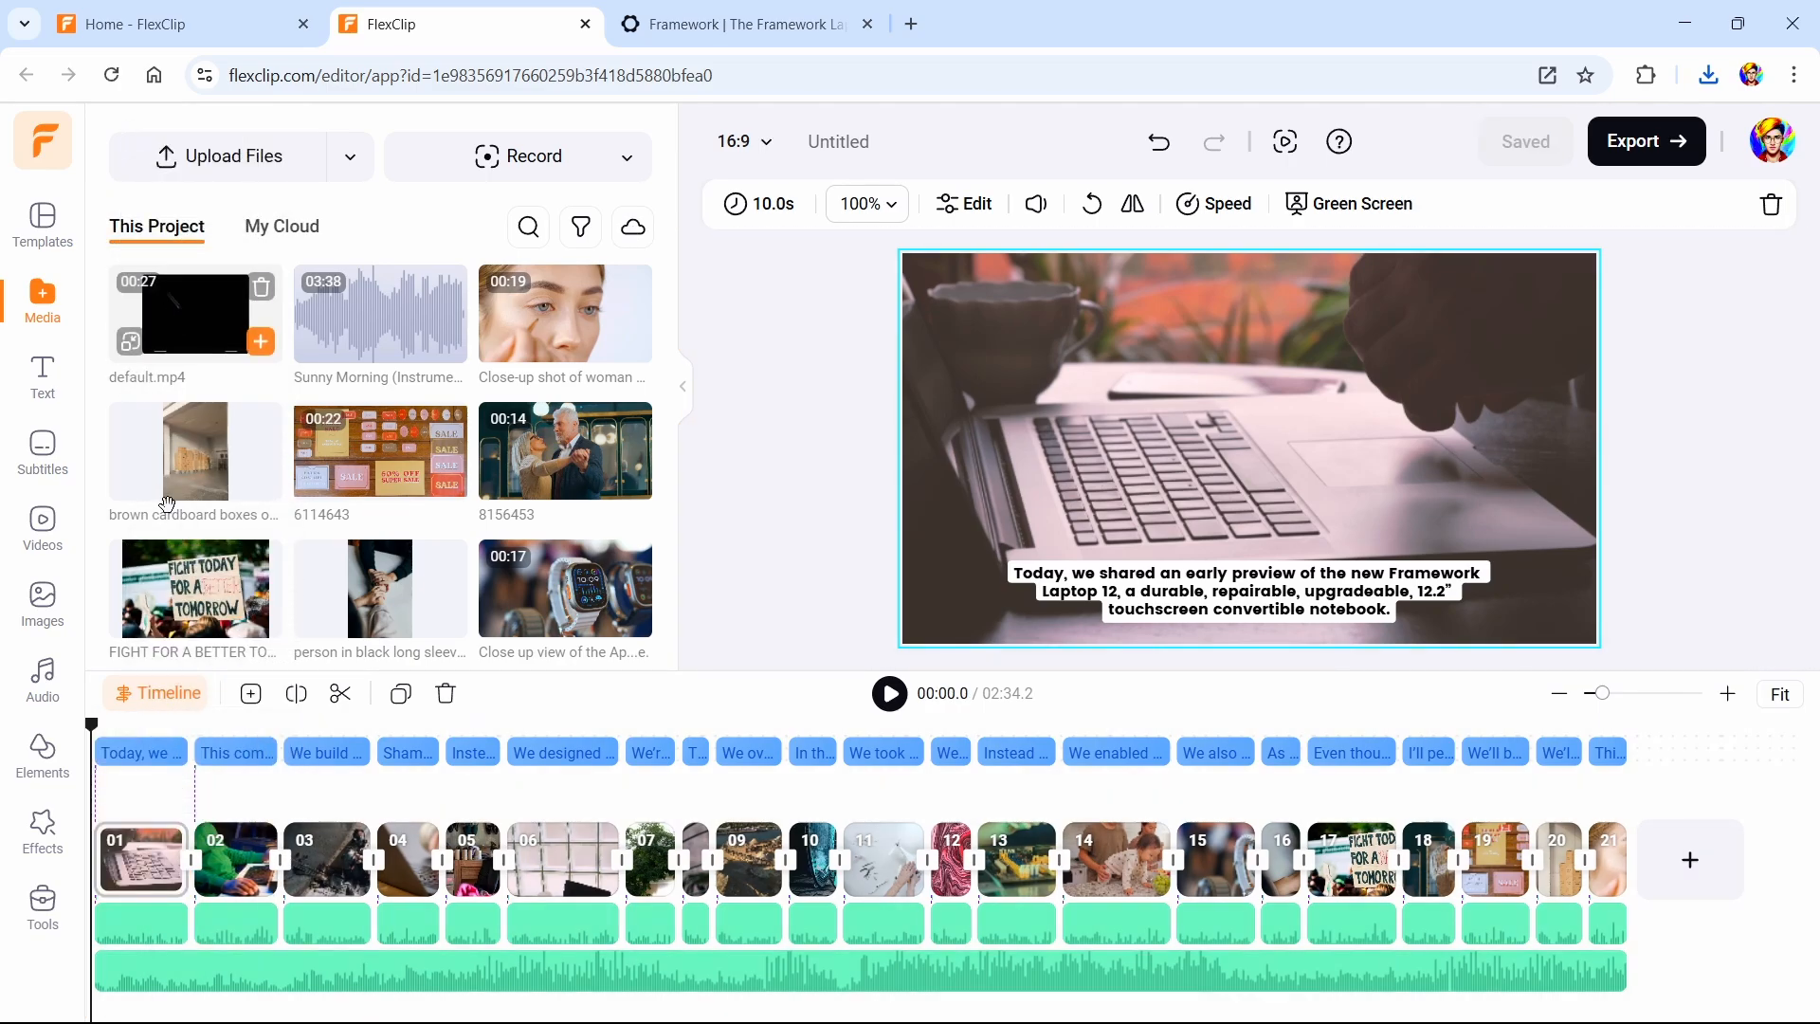
click(168, 701)
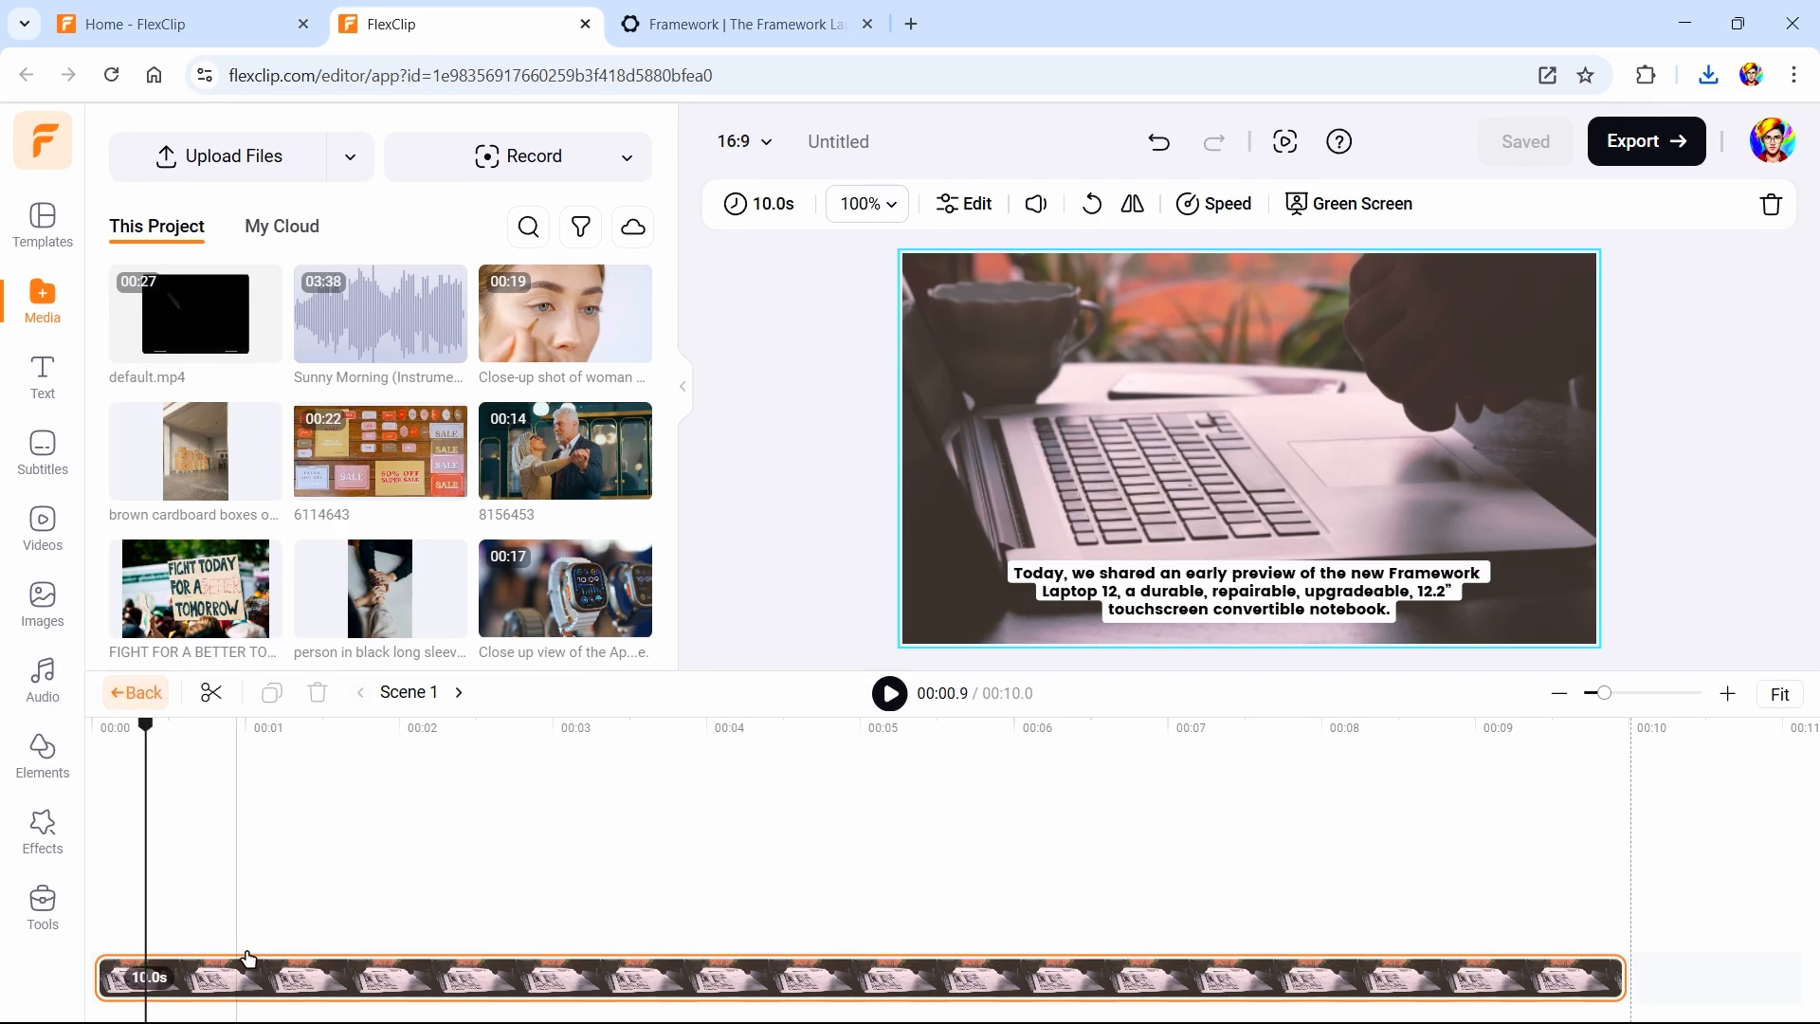
click(135, 693)
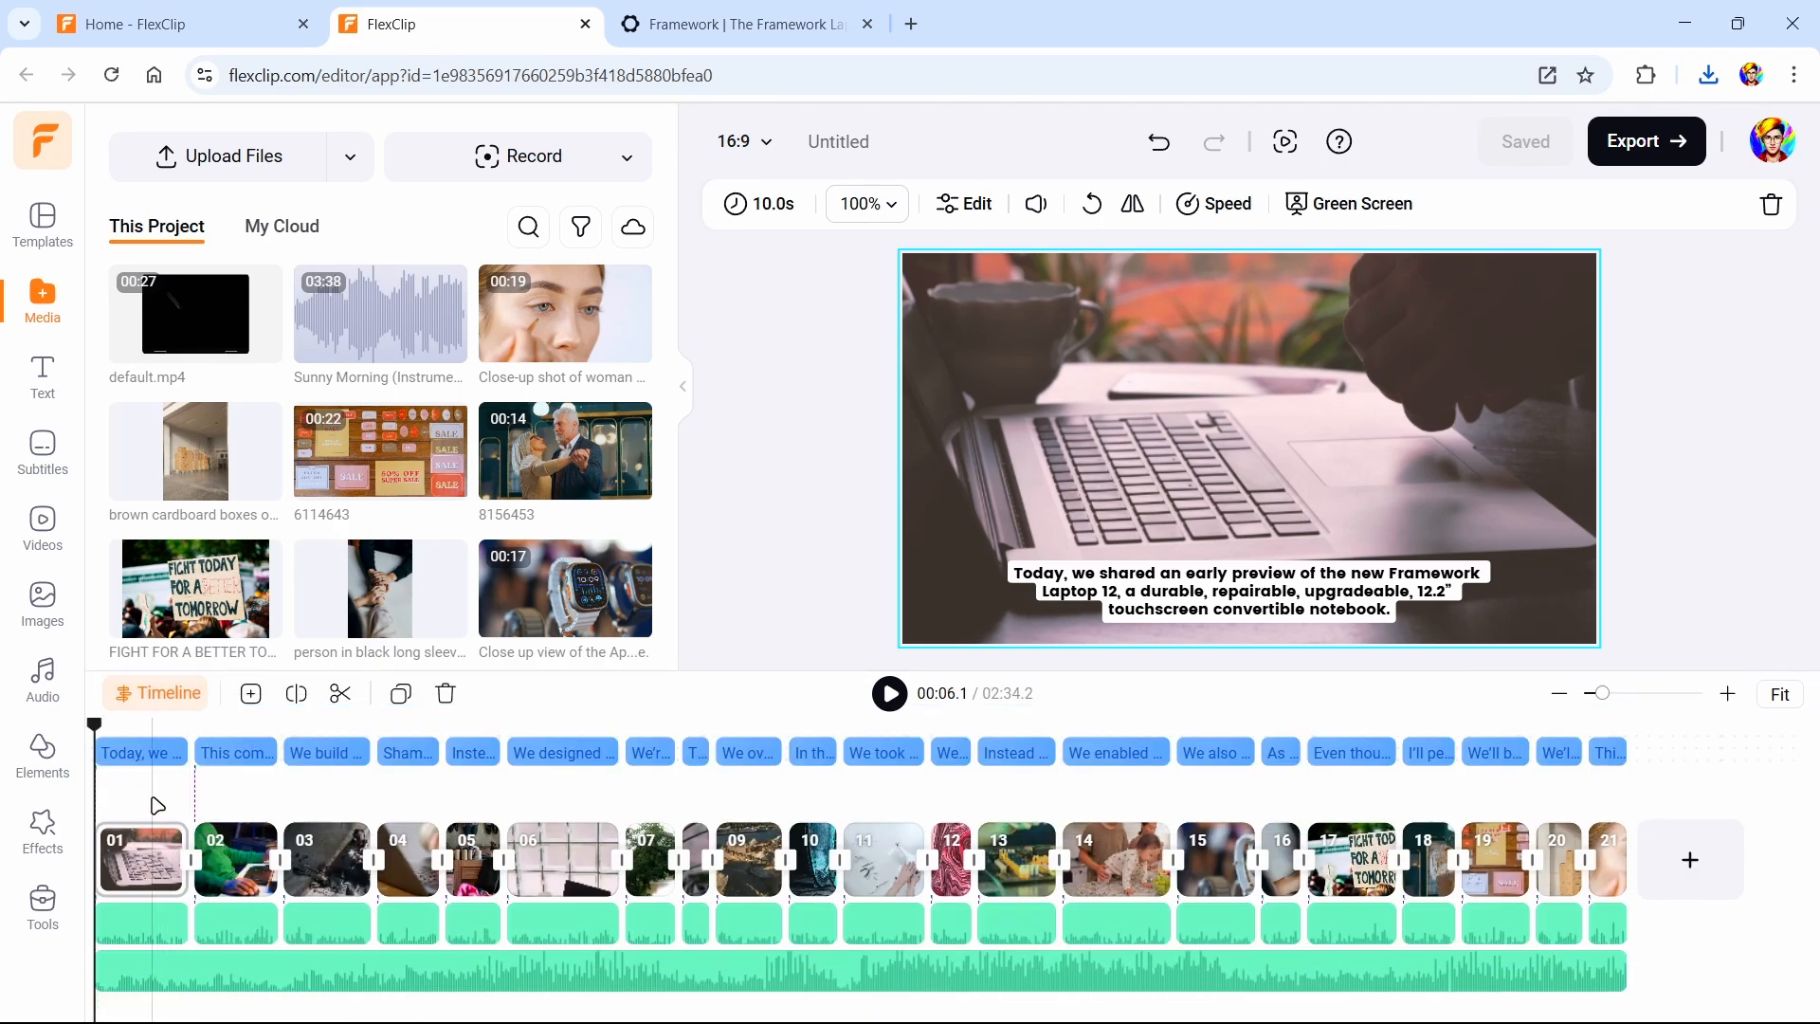
right_click(147, 855)
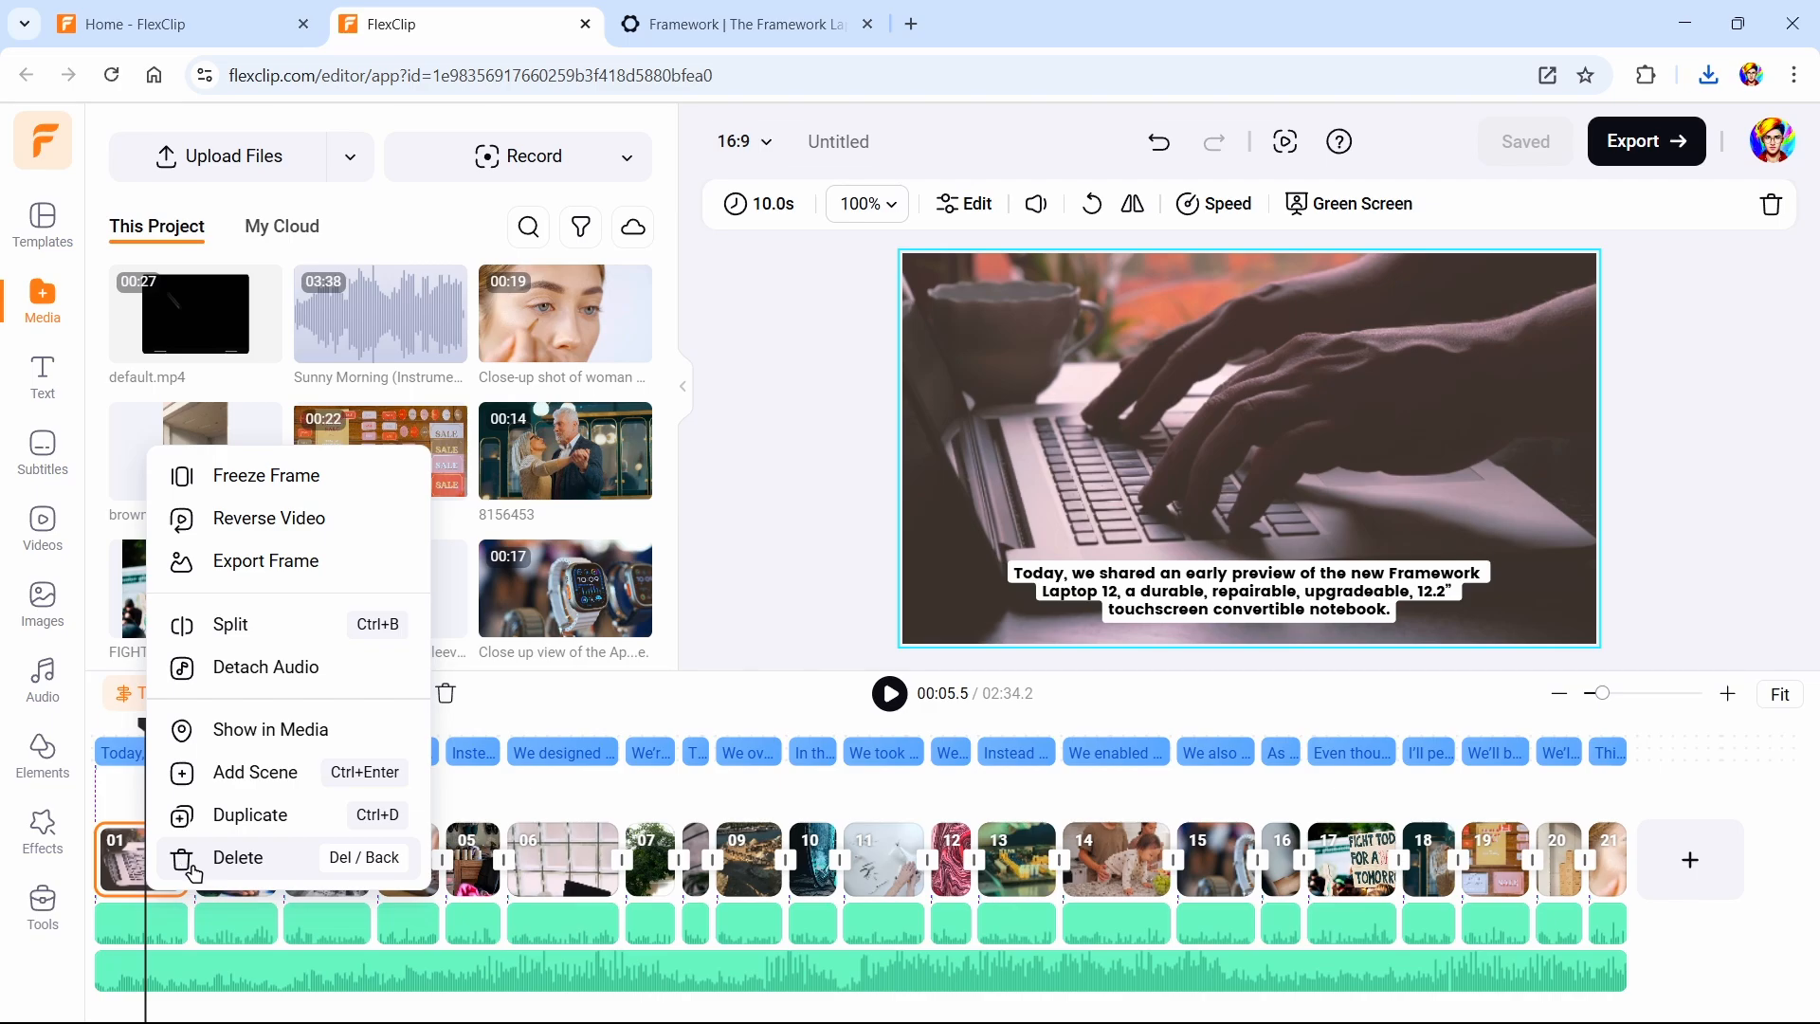
click(194, 856)
scroll(192, 918, down, 2)
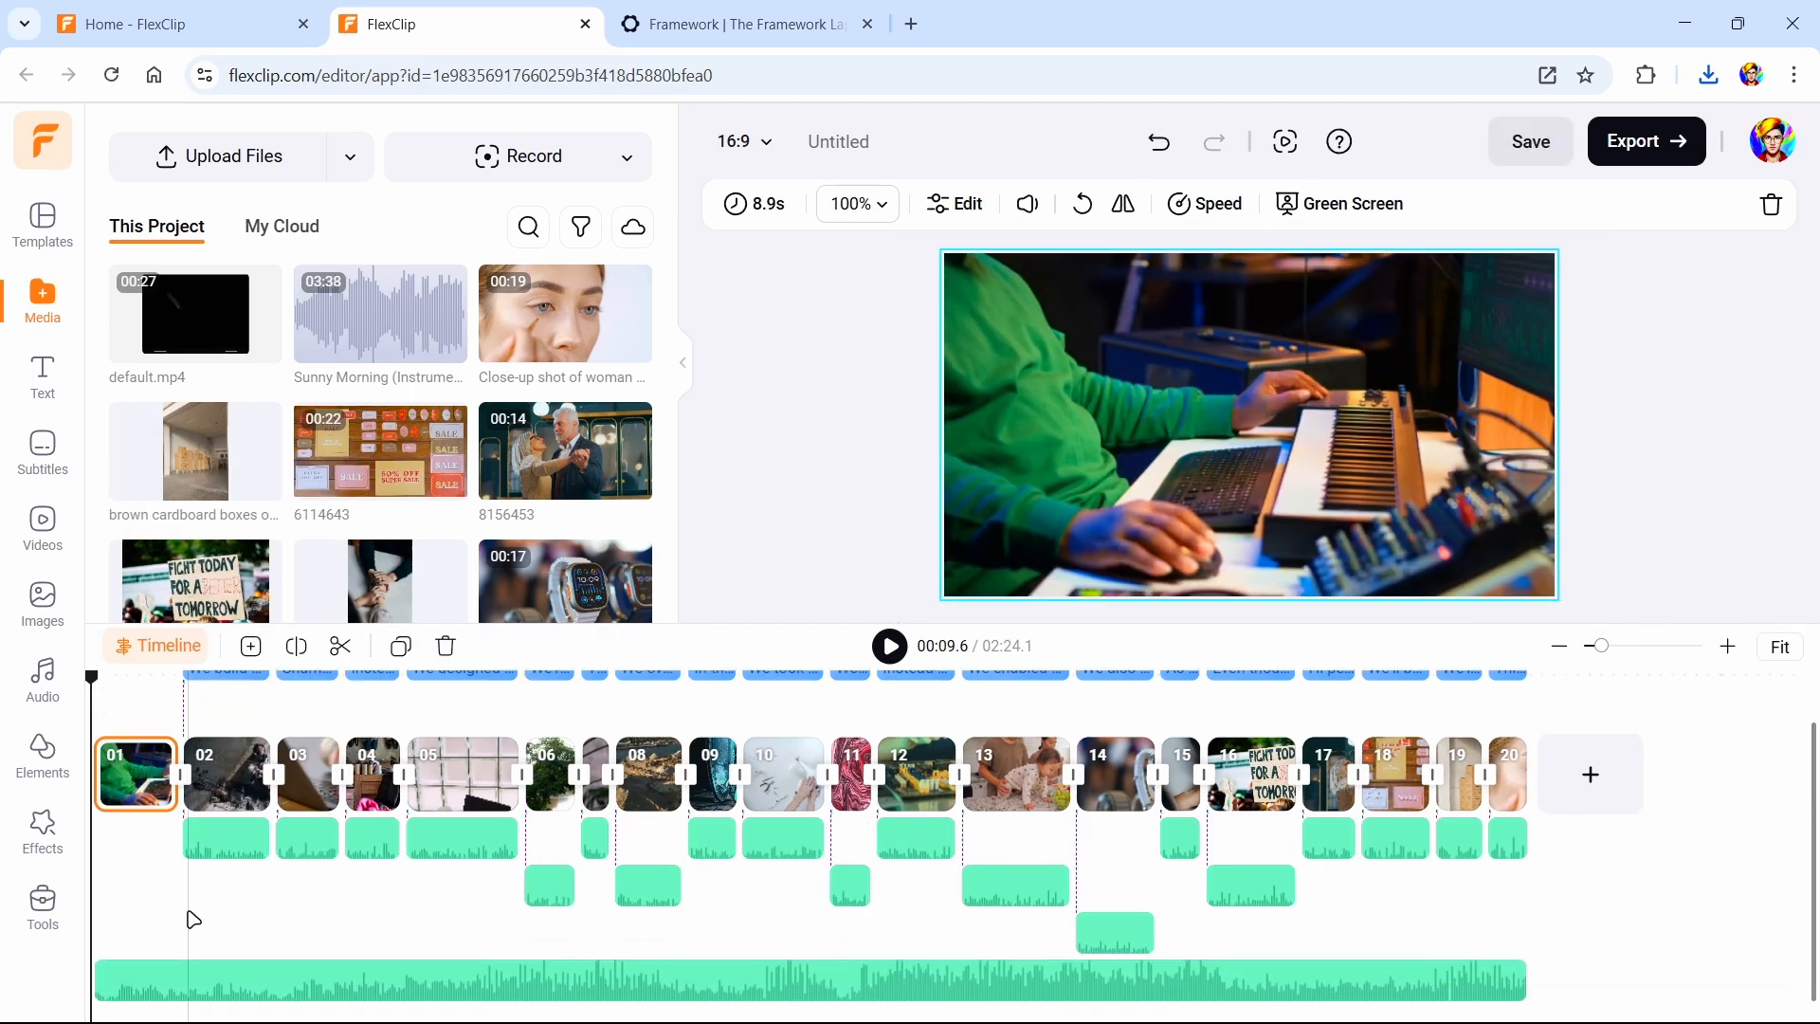
scroll(193, 919, up, 2)
right_click(147, 799)
click(203, 919)
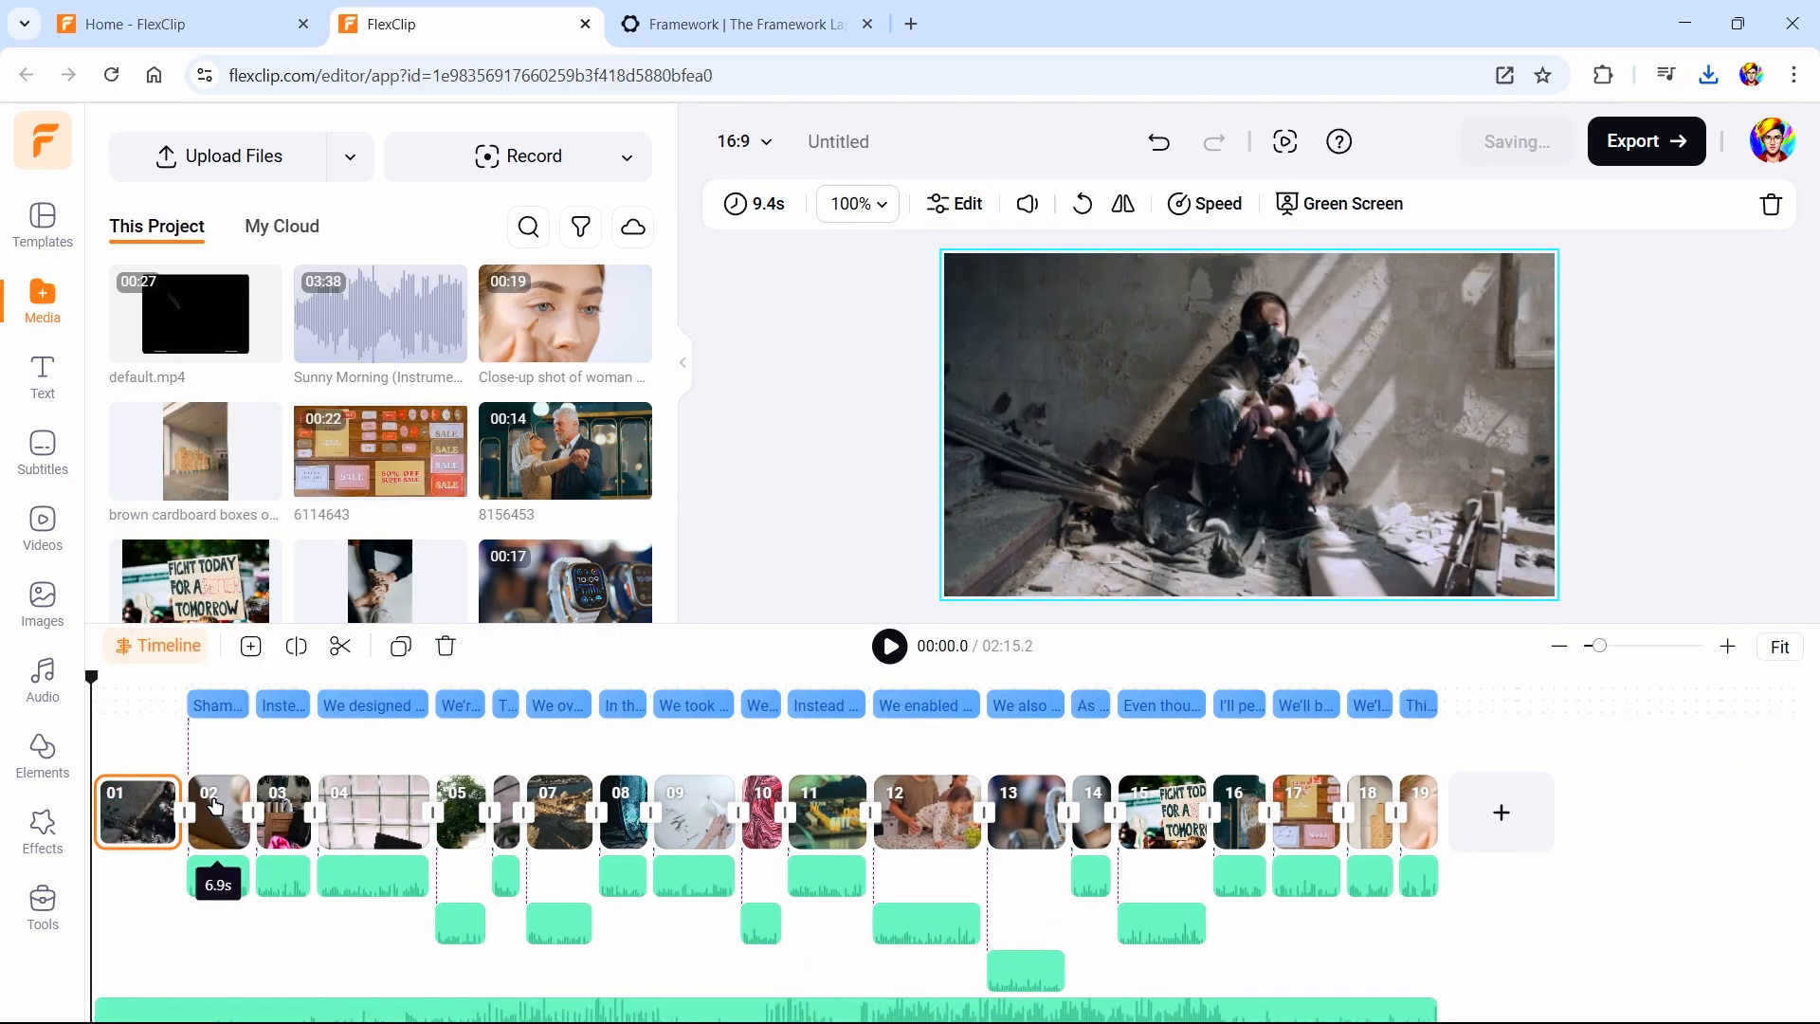
key(ctrl+z)
key(ctrl+z)
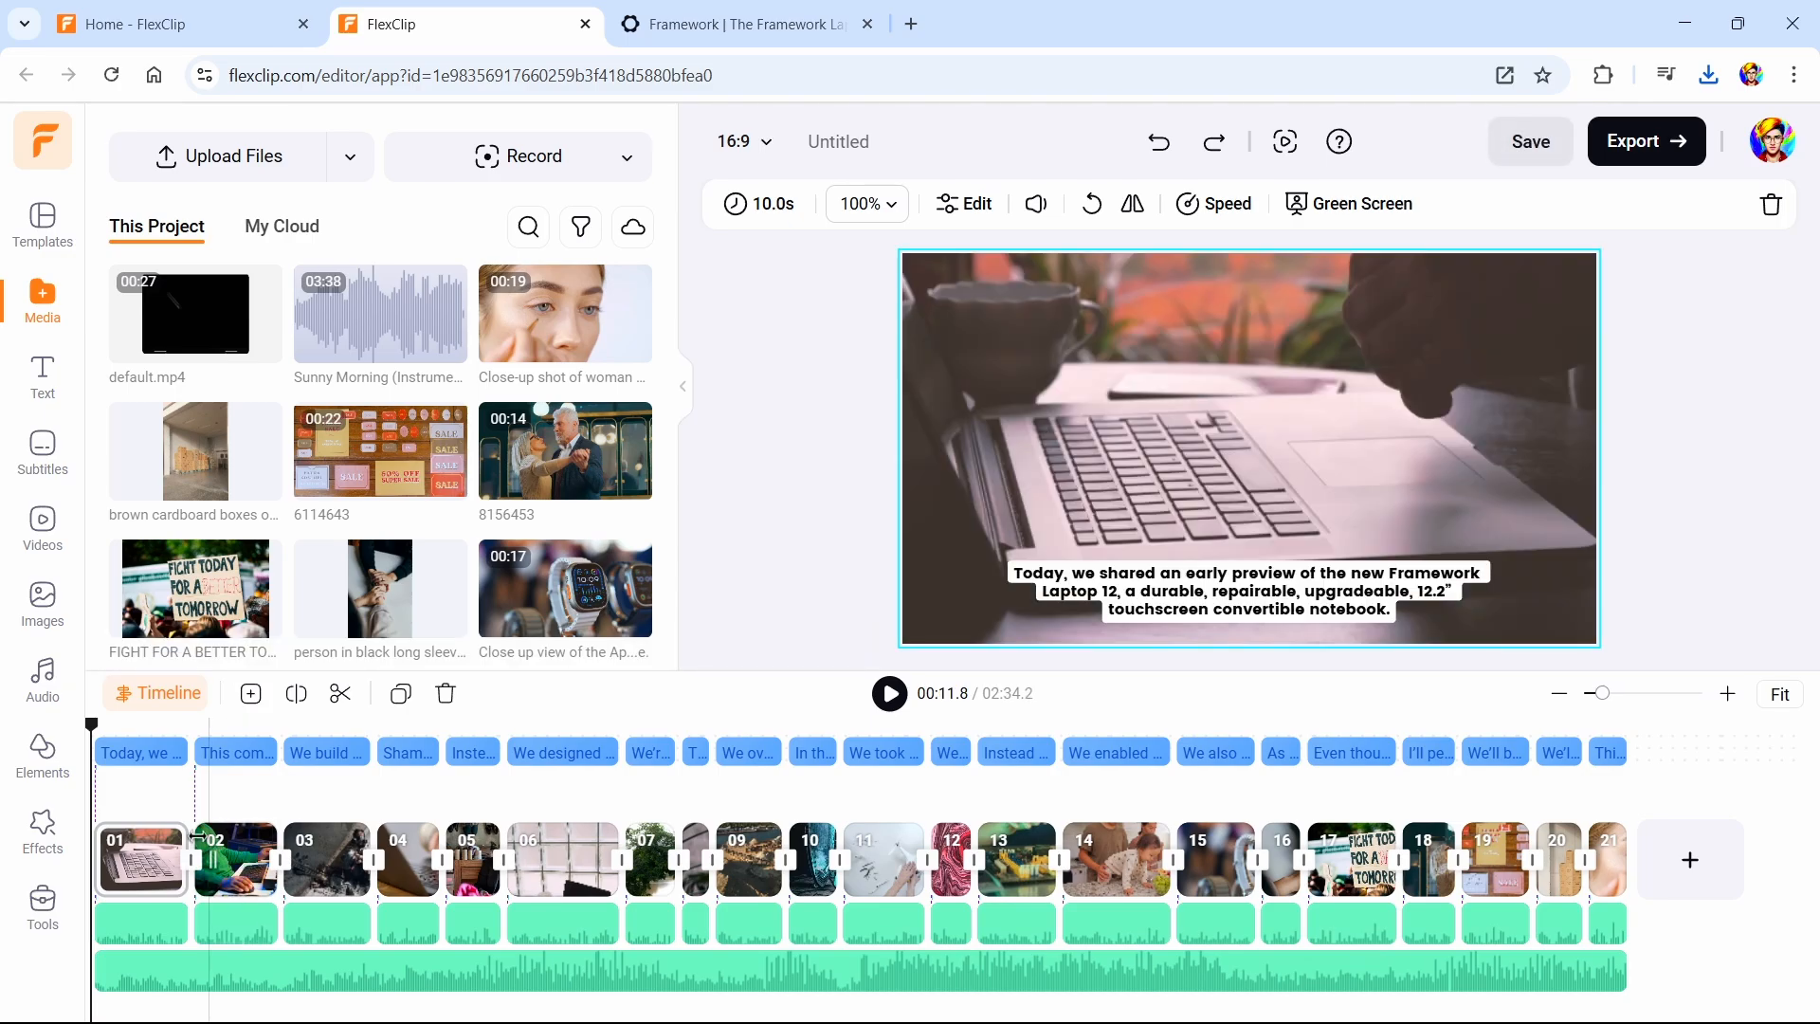
Replace the first scene's media with default.mp4 and lengthen the scene to 27.4 seconds
drag(195, 313, 152, 831)
click(211, 683)
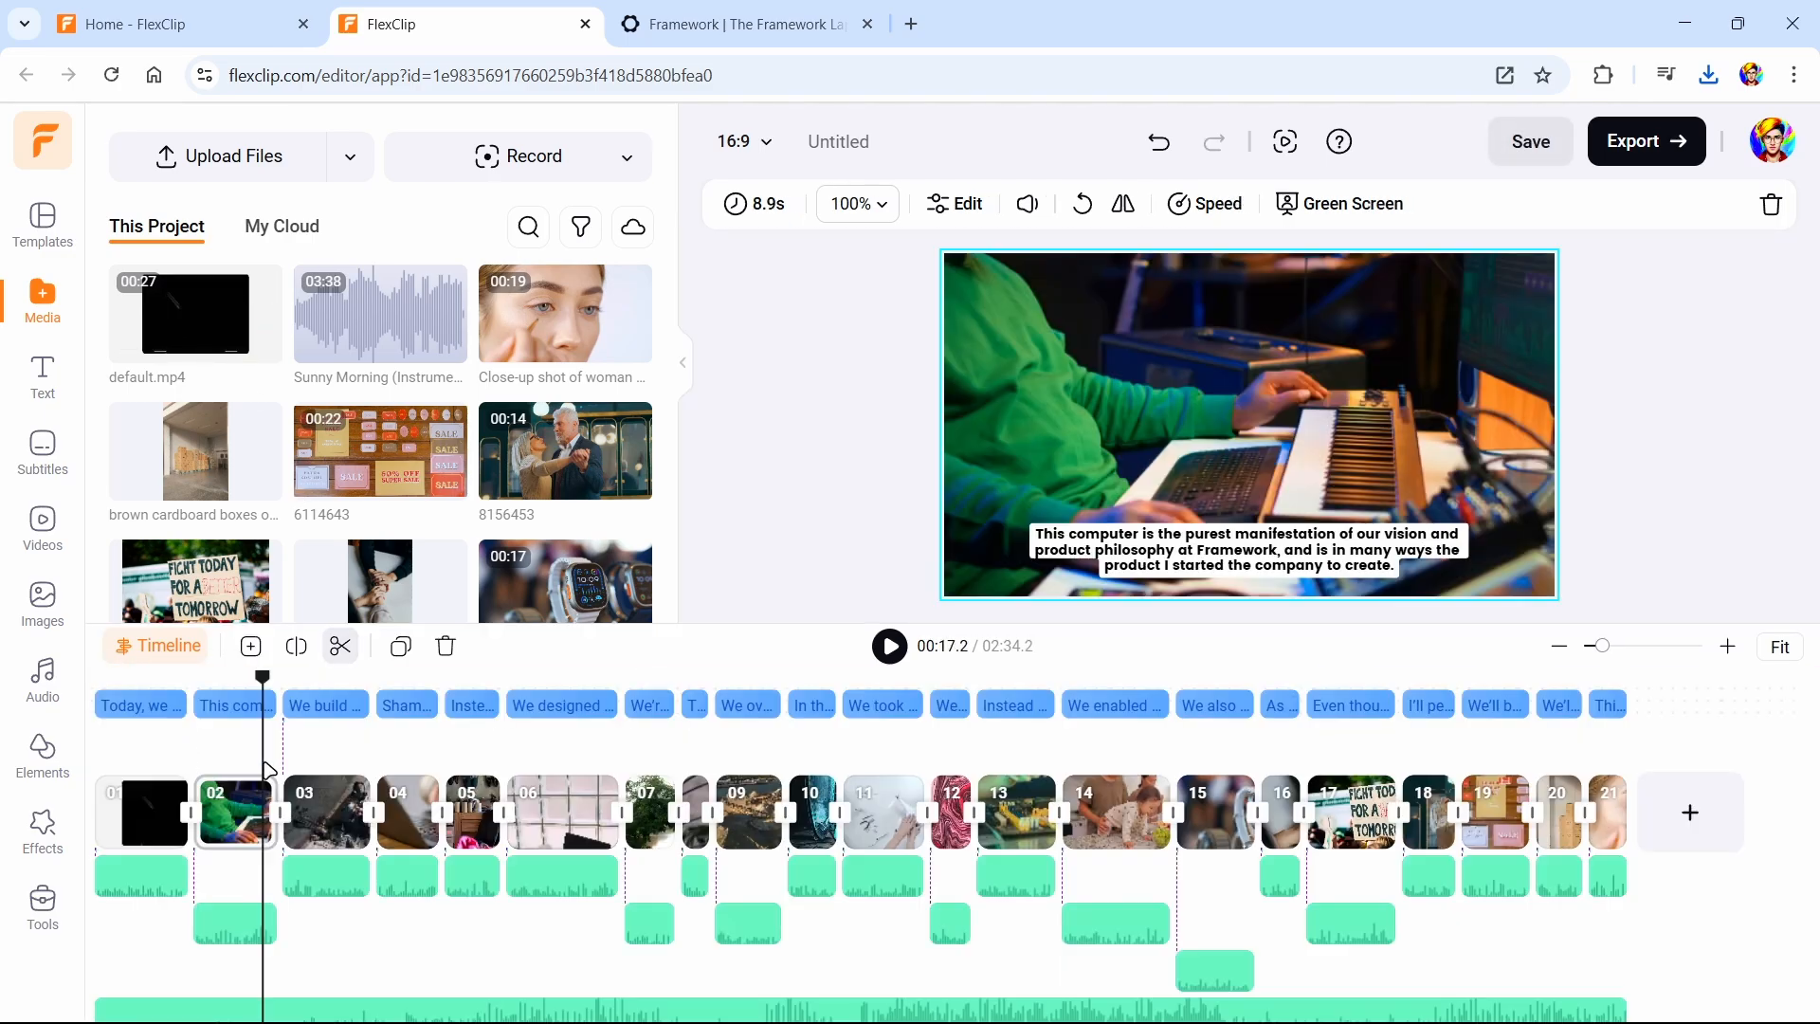
drag(210, 682, 143, 684)
drag(188, 812, 477, 783)
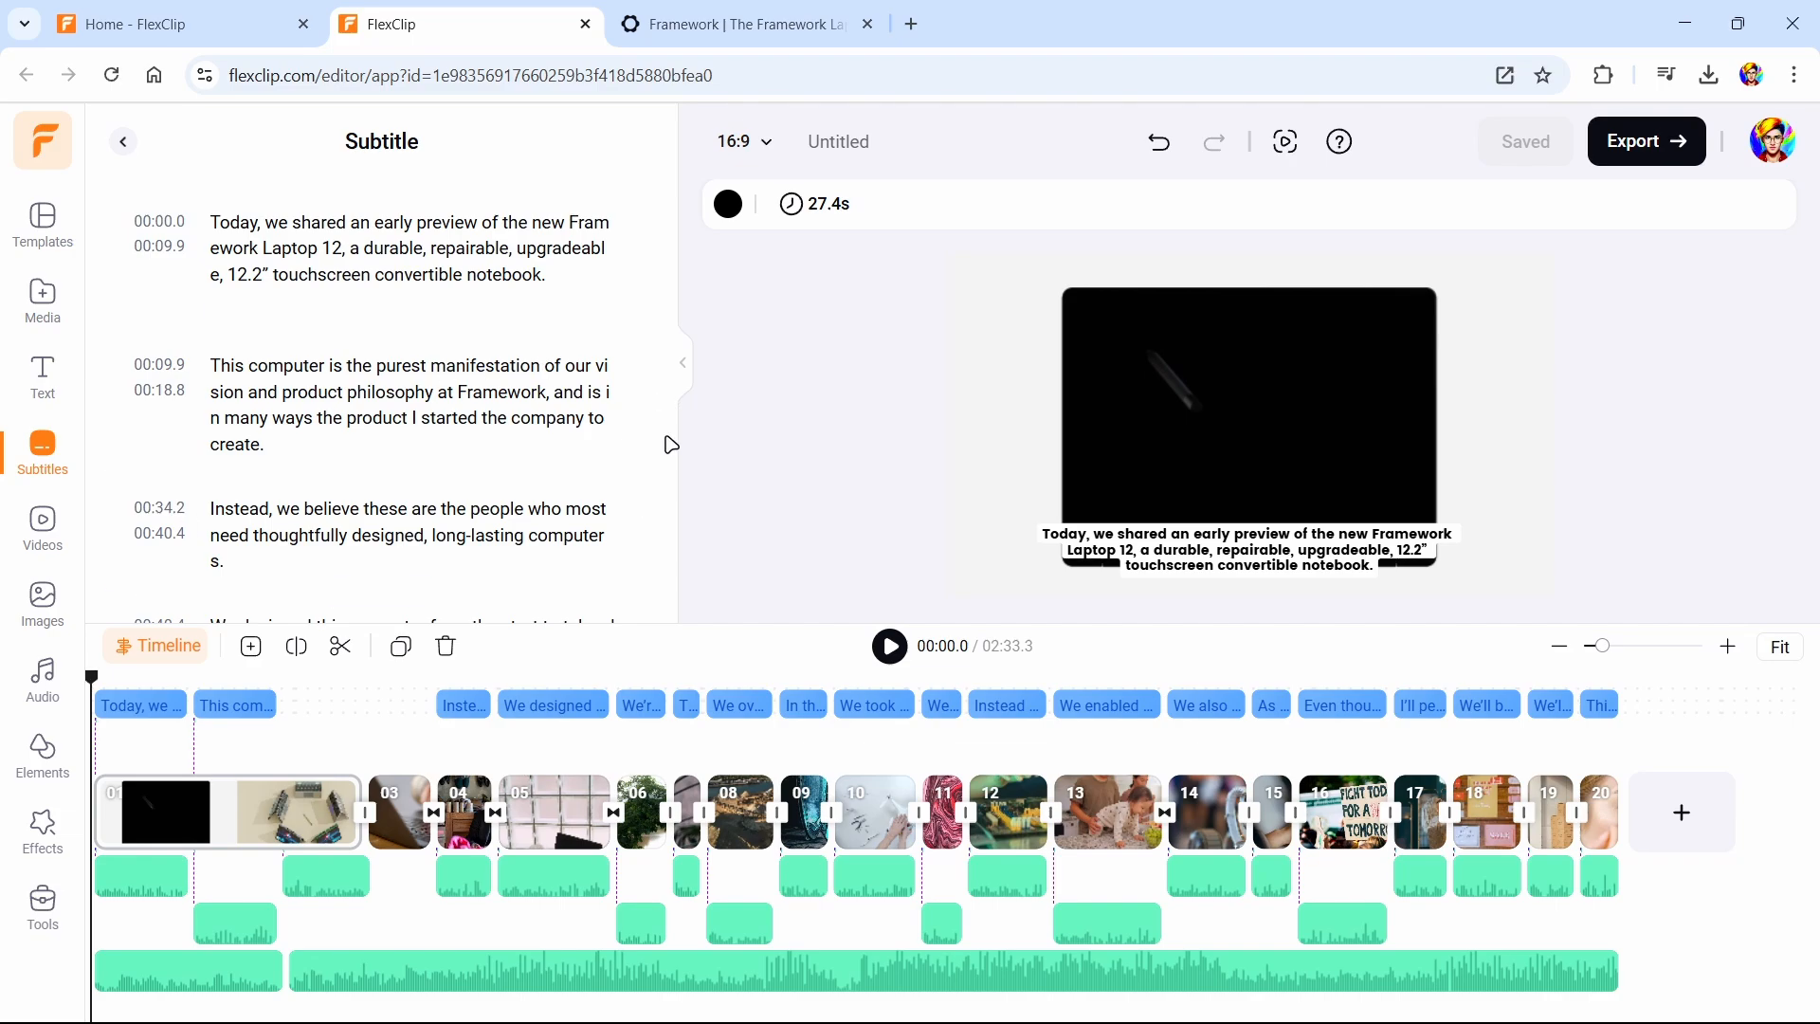
Play the edited video from the beginning through the sixth scene, then pause and go back to the fifth
key(space)
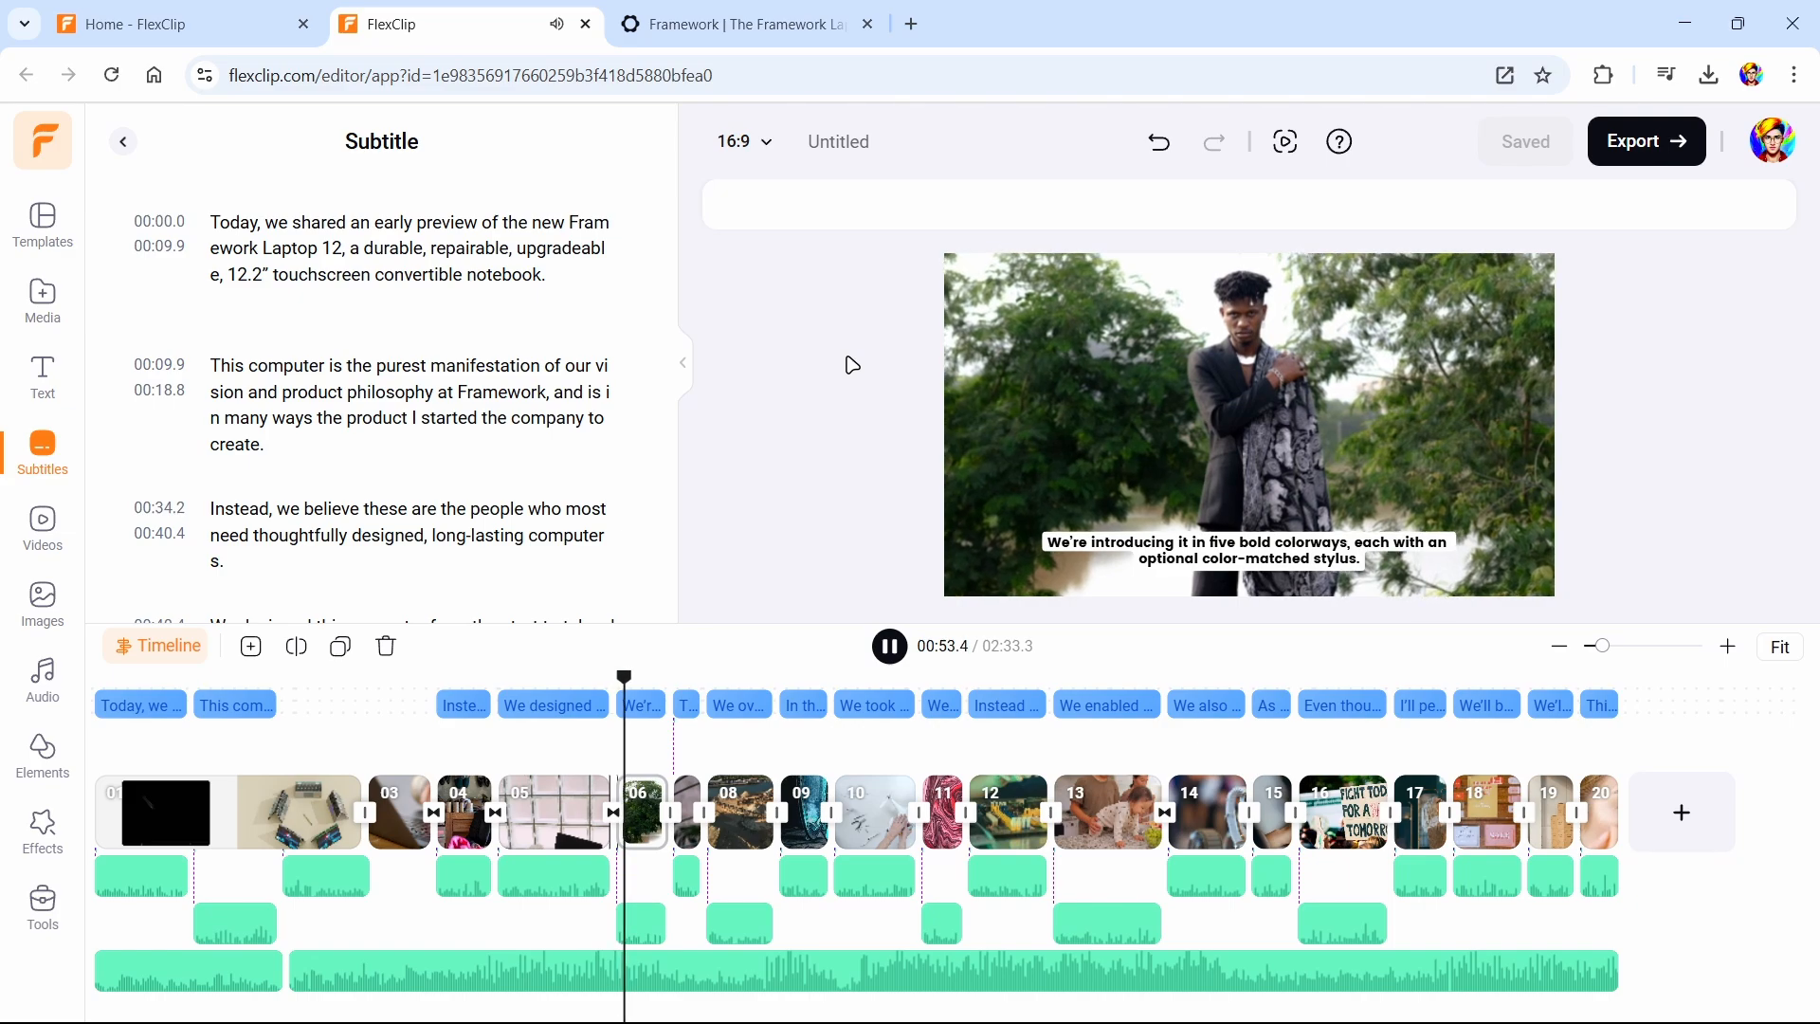
click(548, 821)
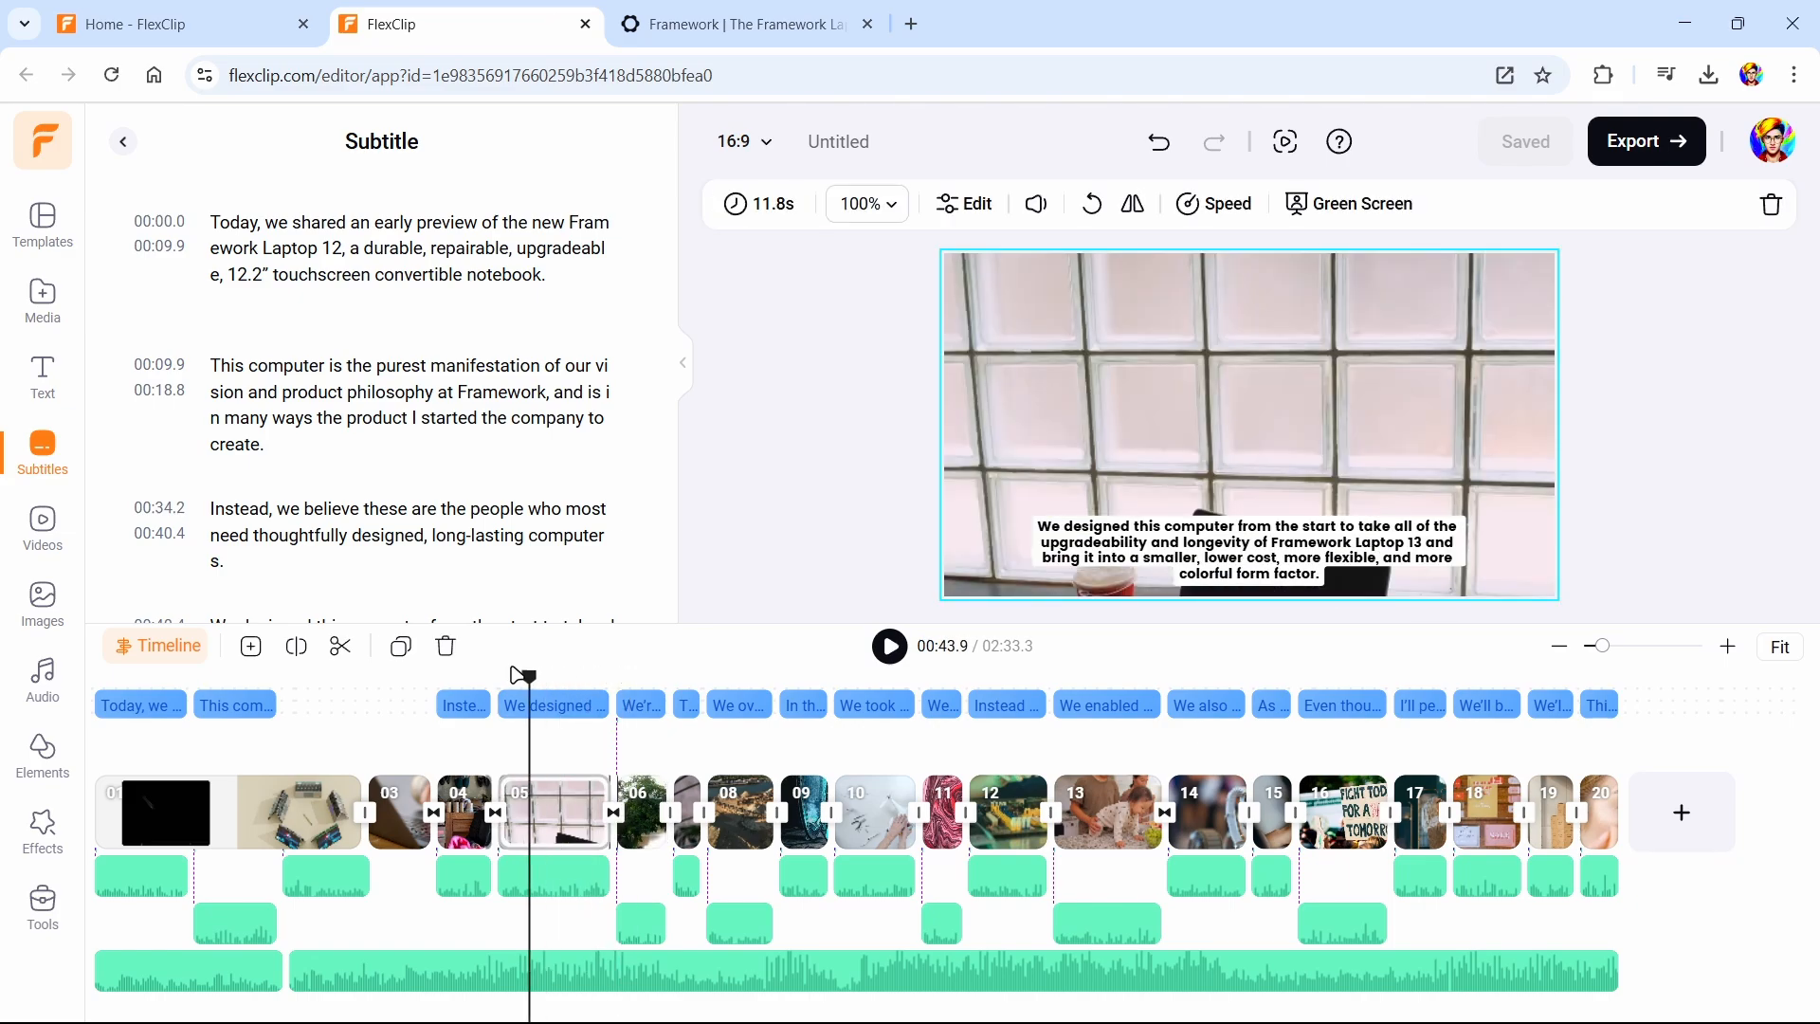
Search the stock videos for design and replace the fifth scene's media with the 12-second clip of a hand sketching
click(557, 831)
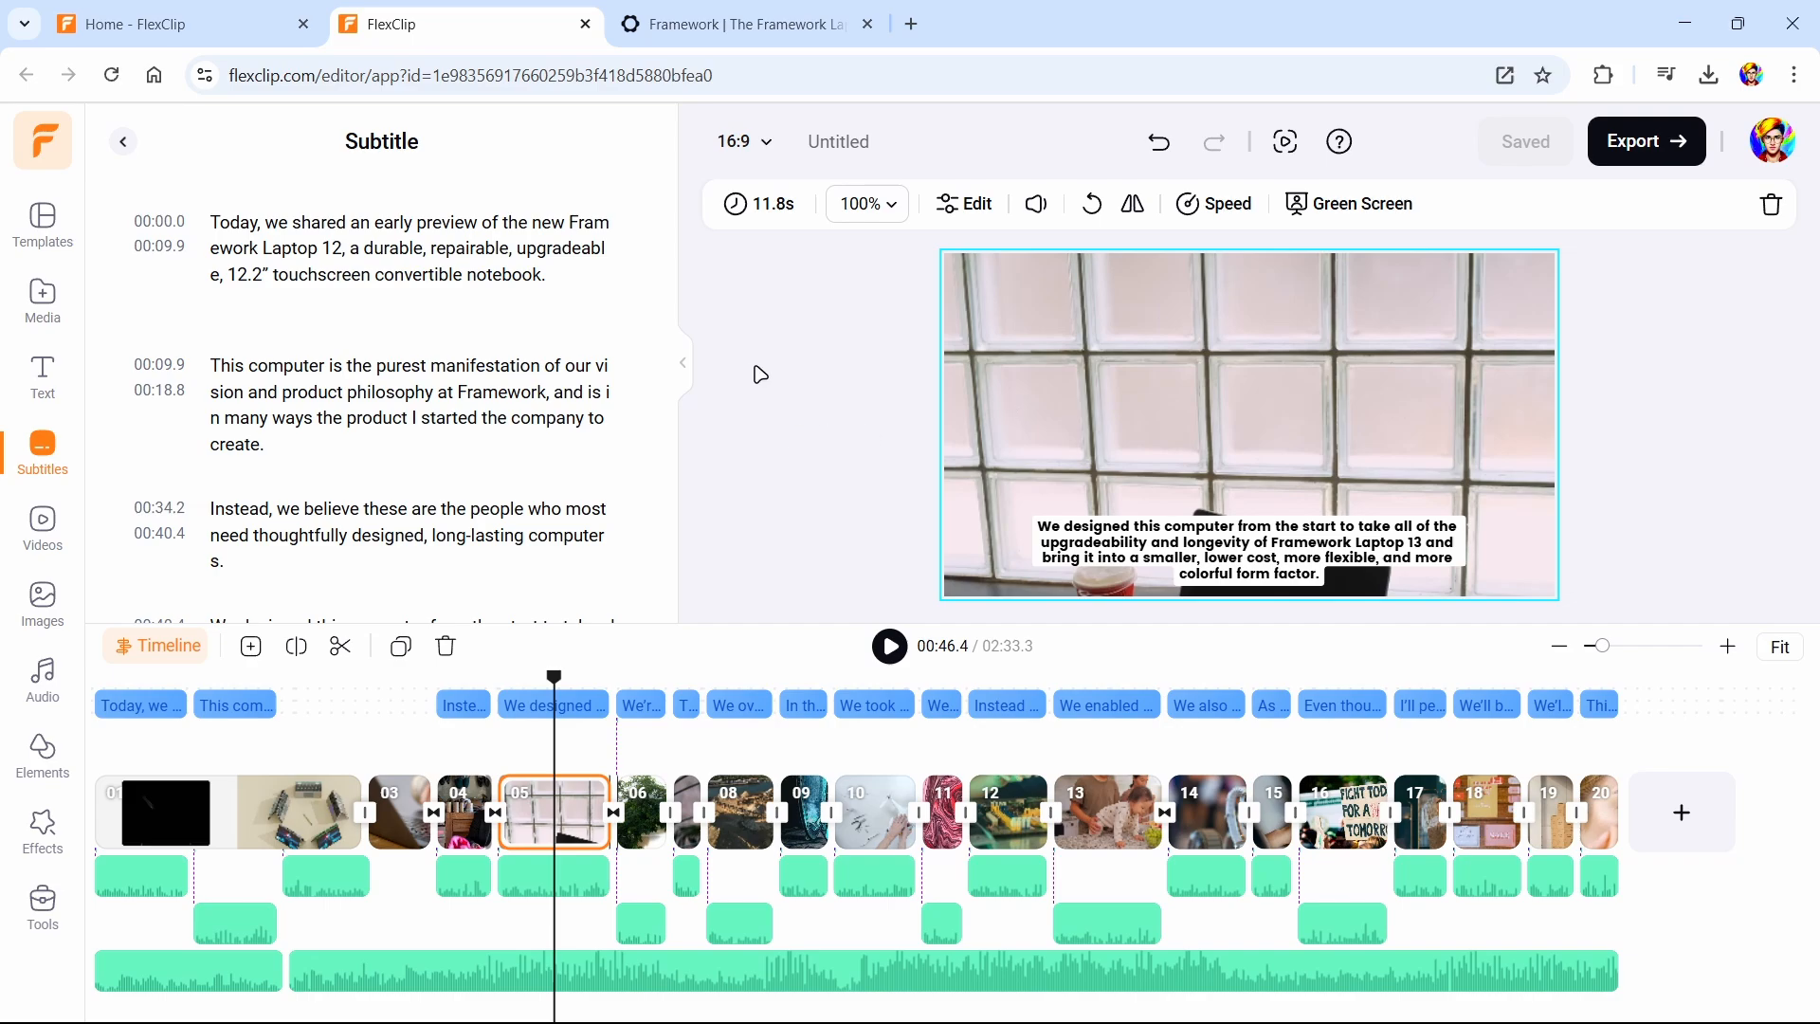
click(43, 306)
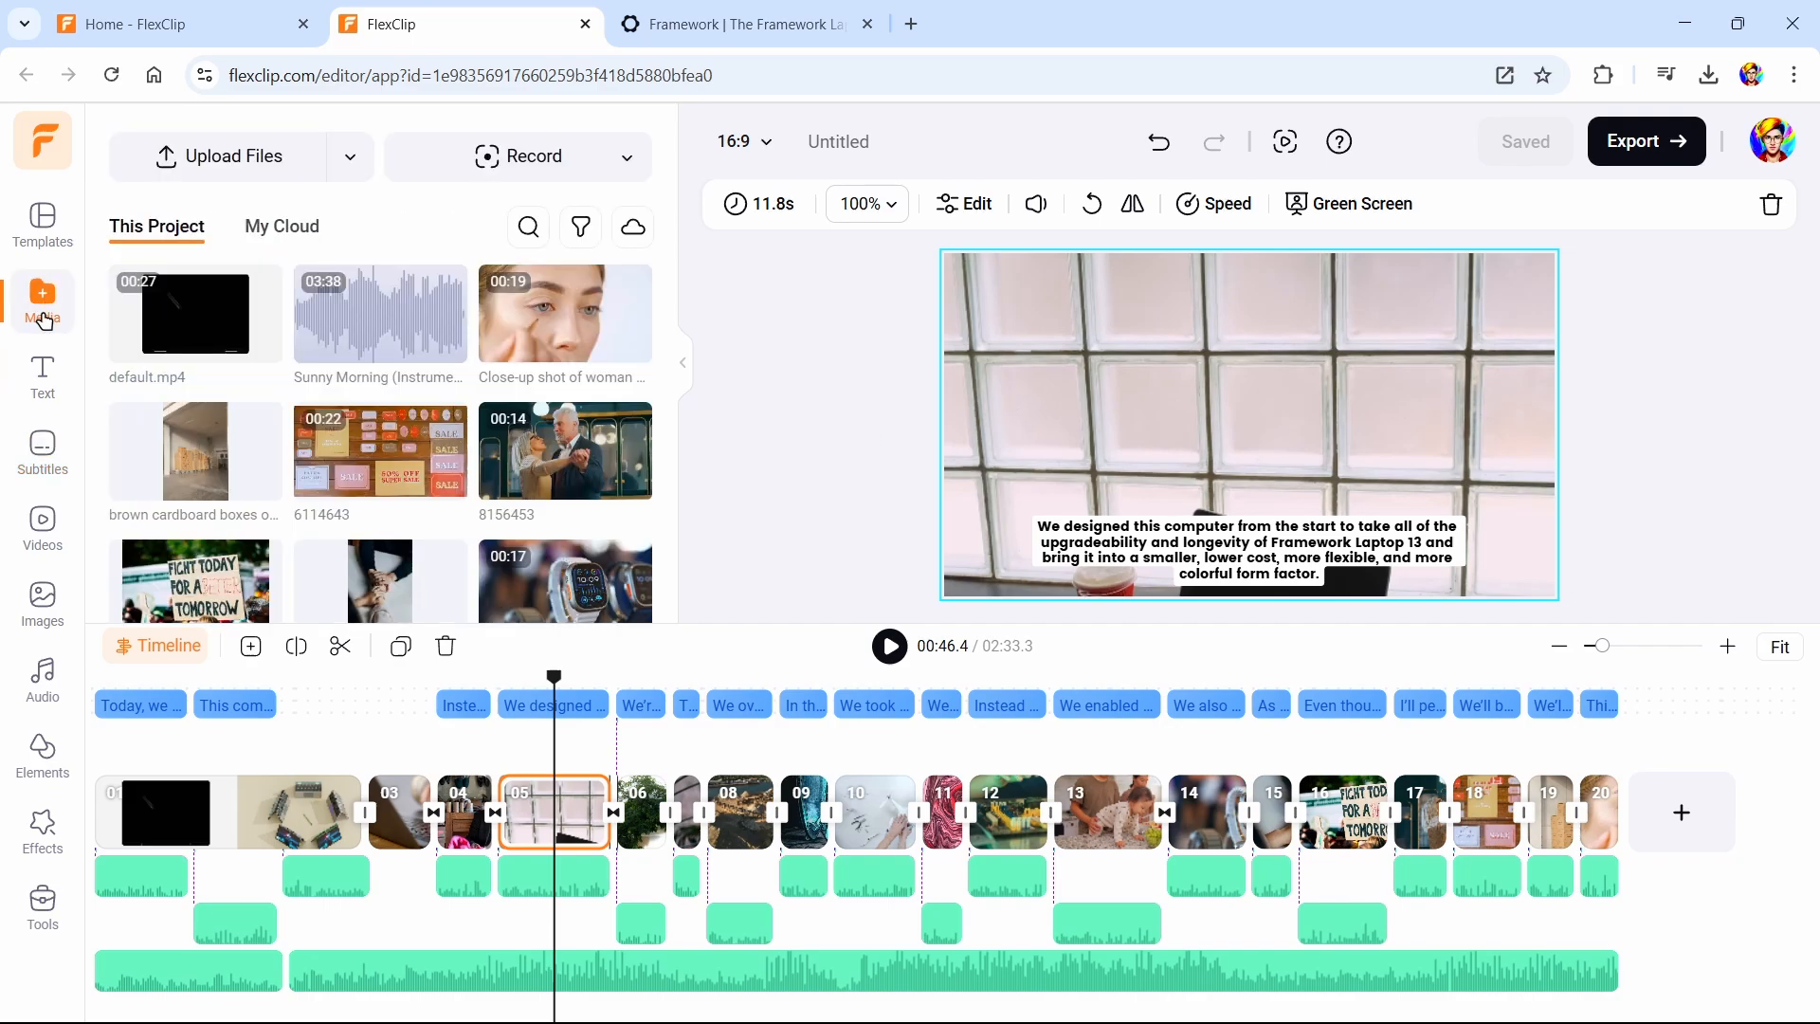
click(42, 528)
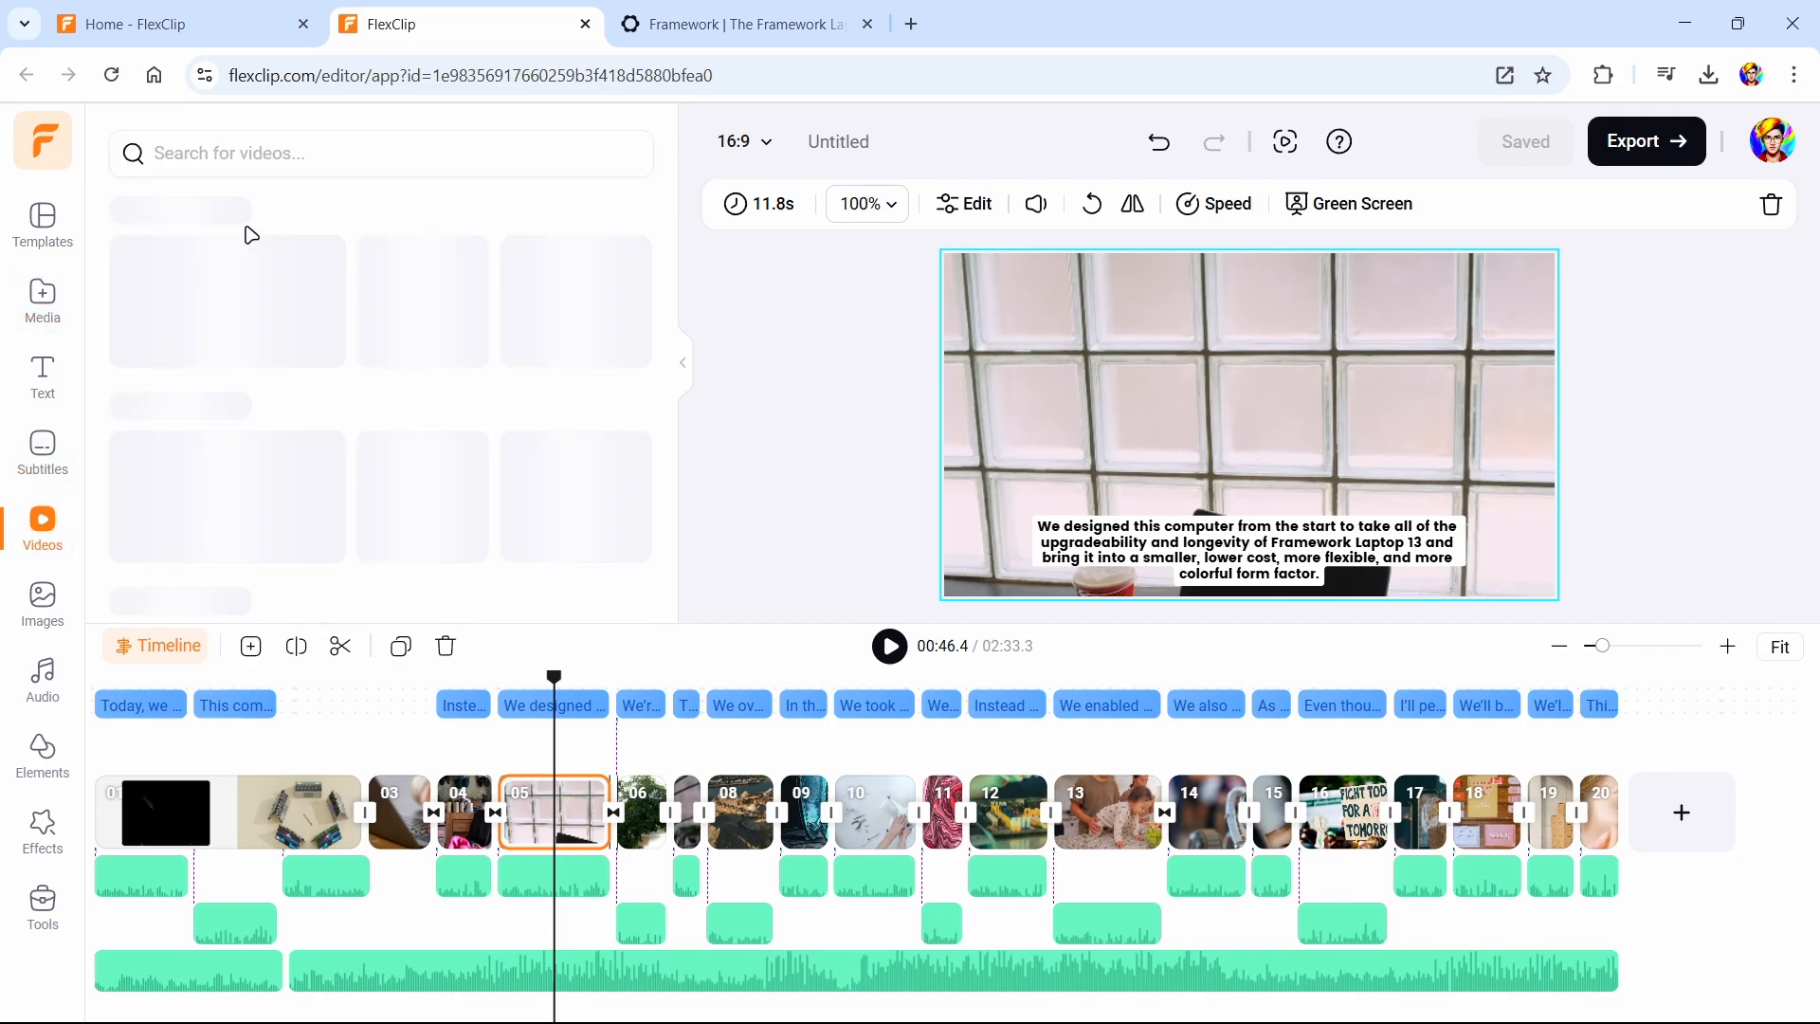
click(300, 155)
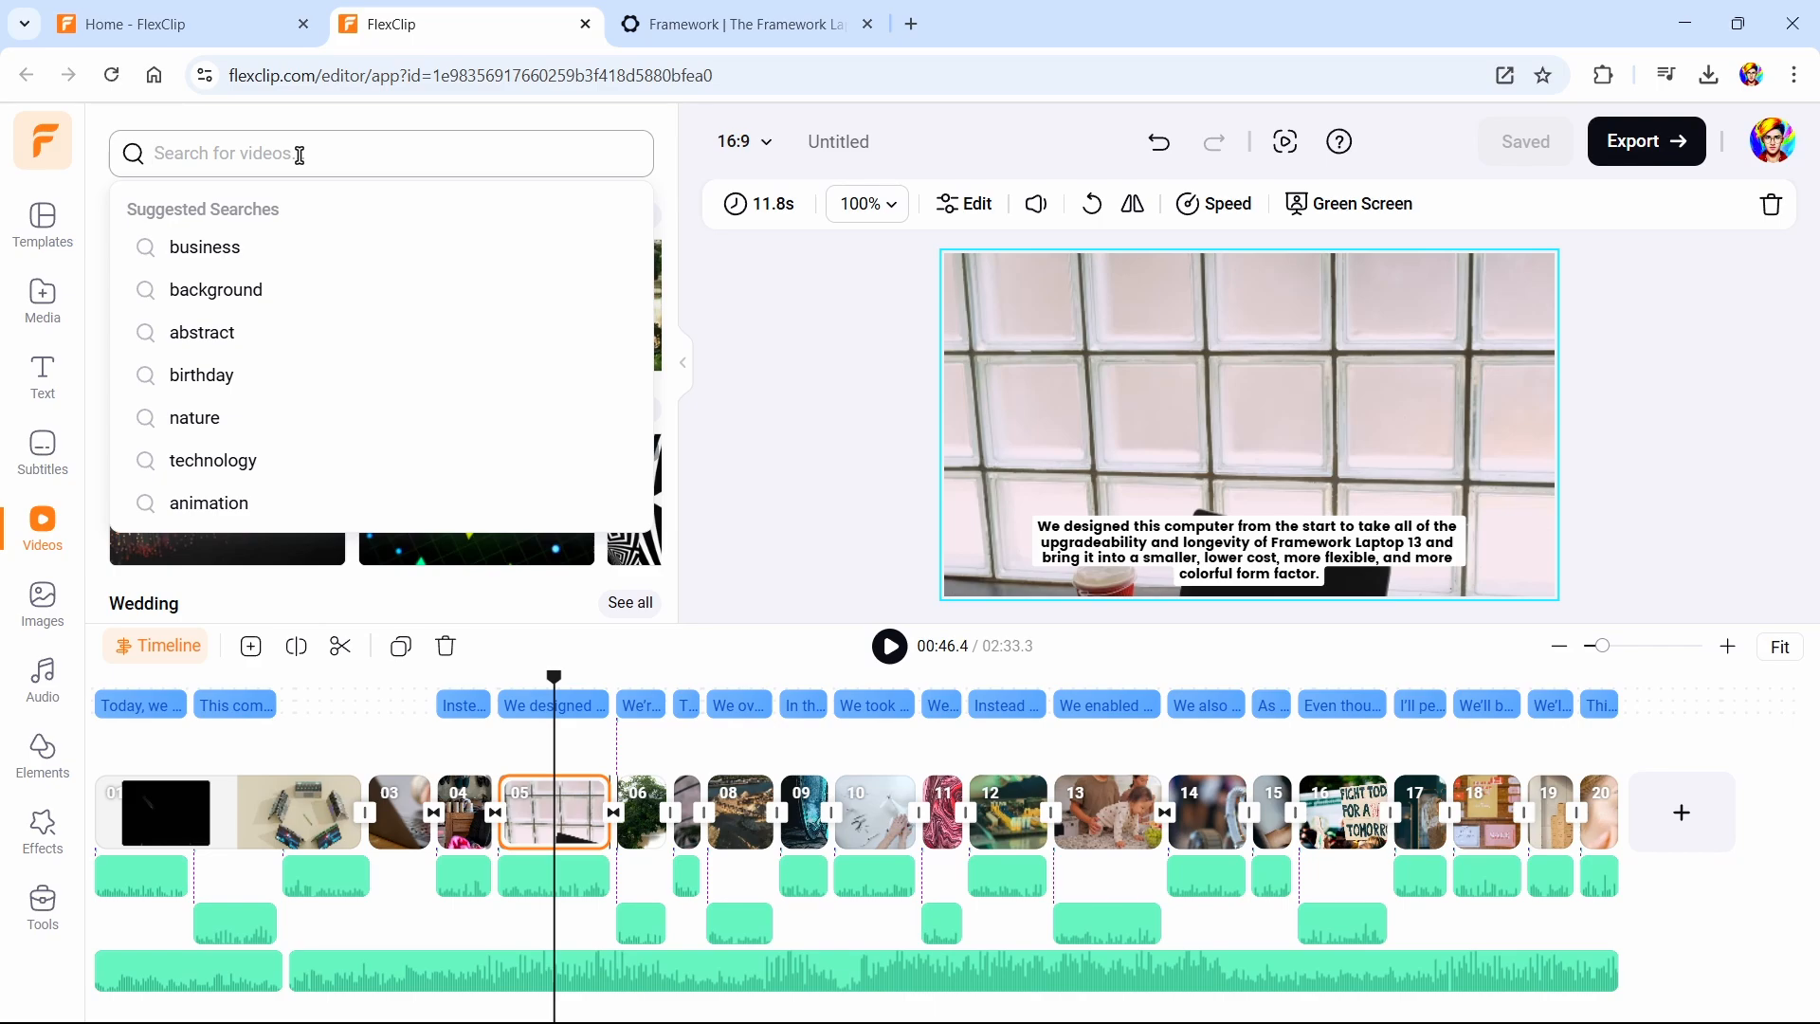
key(Return)
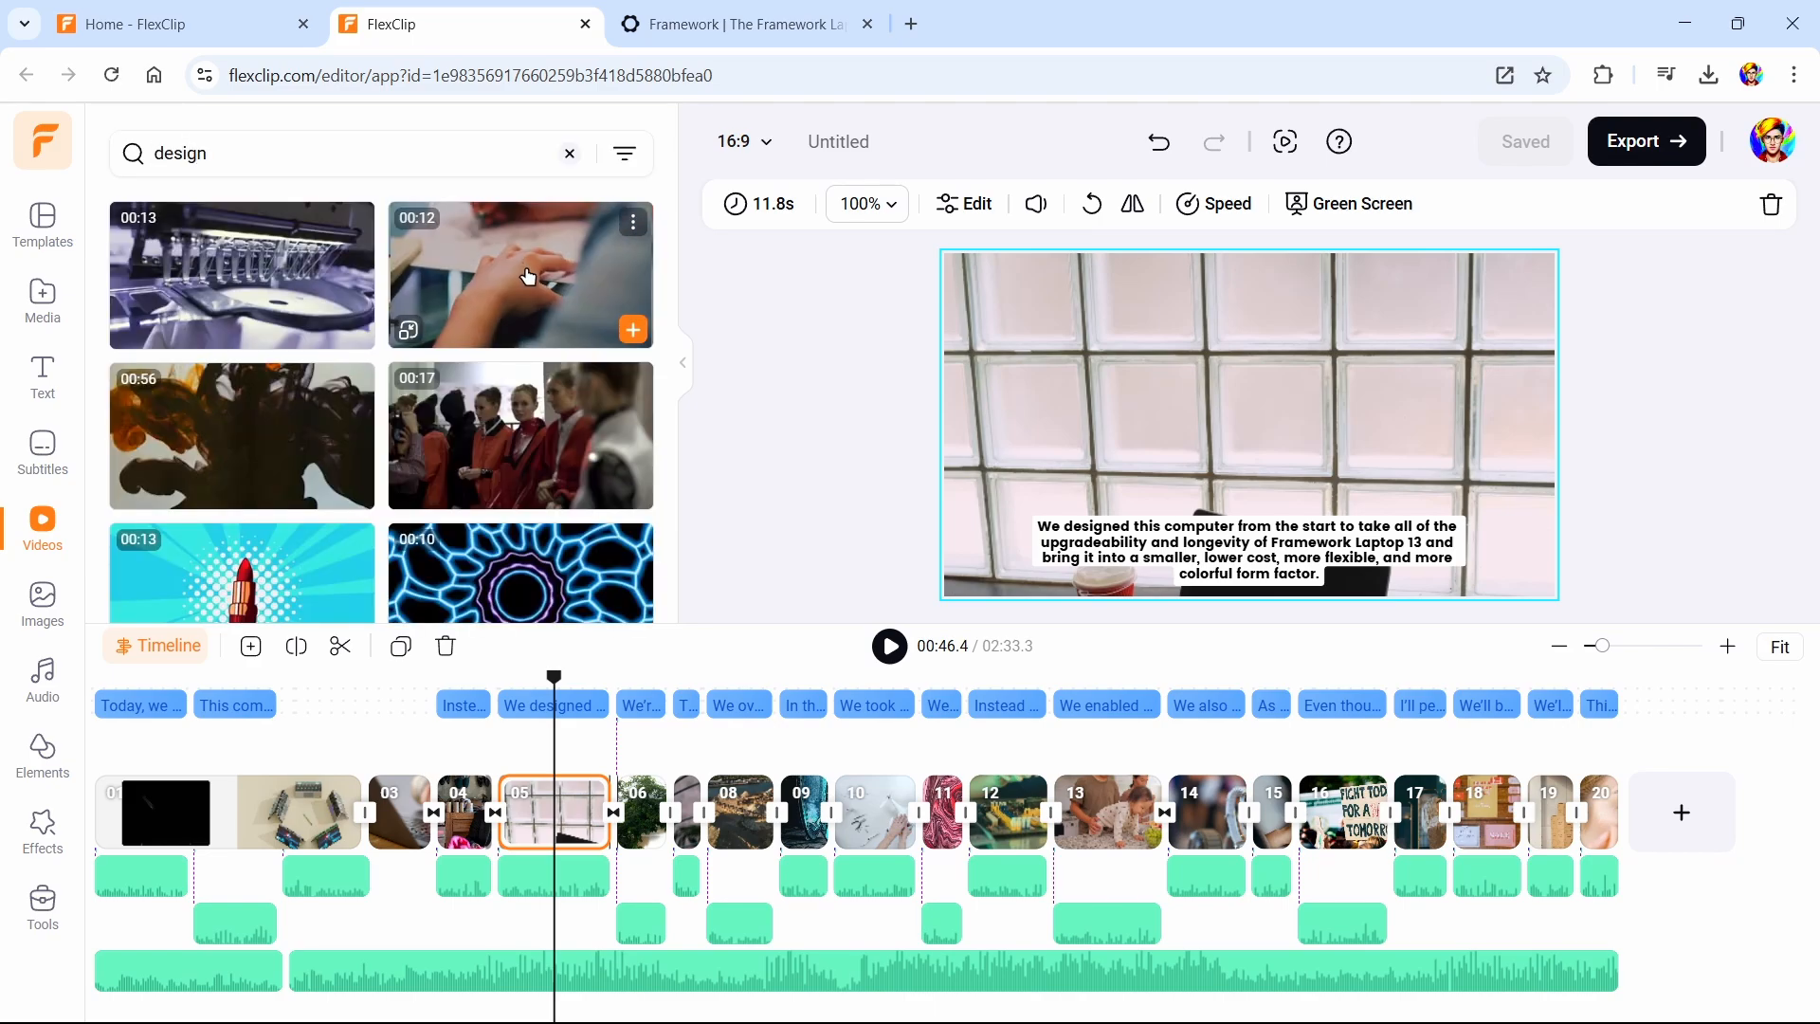
drag(559, 313, 572, 830)
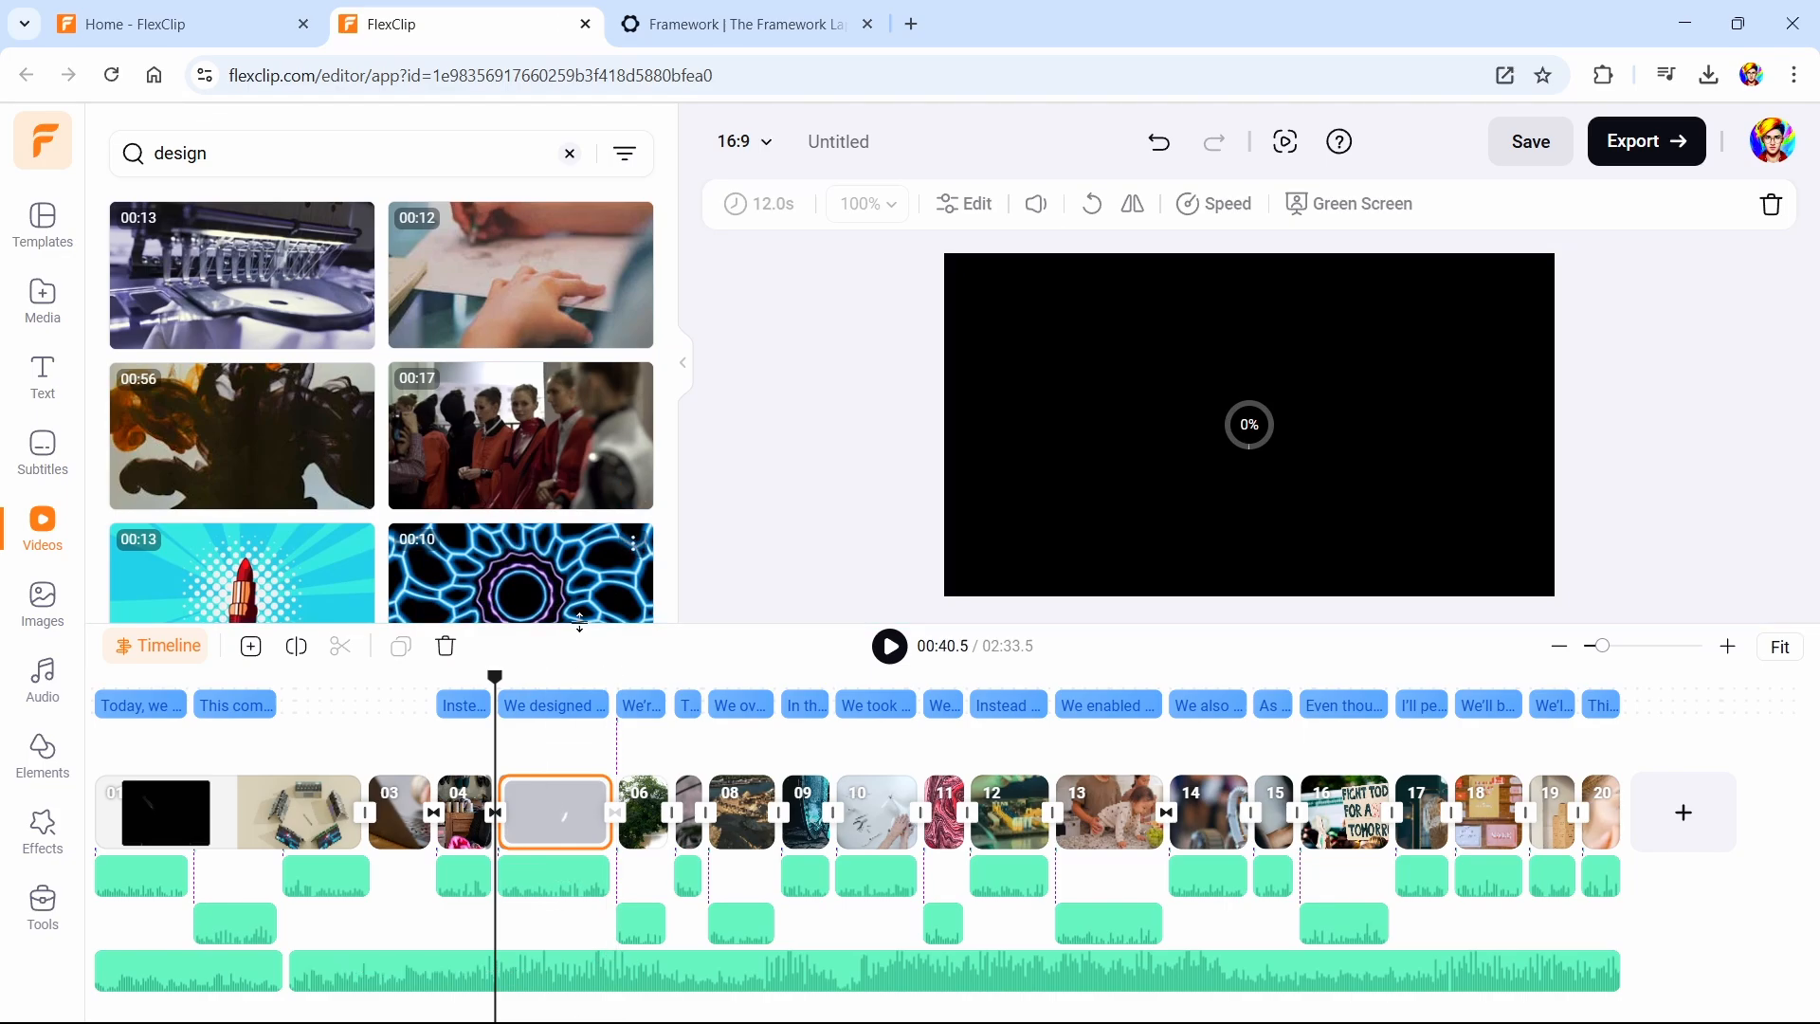
Replace the sixth scene's media with the 25-second stock clip of a person writing on paper and shorten the scene to 10.6 seconds
scroll(487, 386, down, 2)
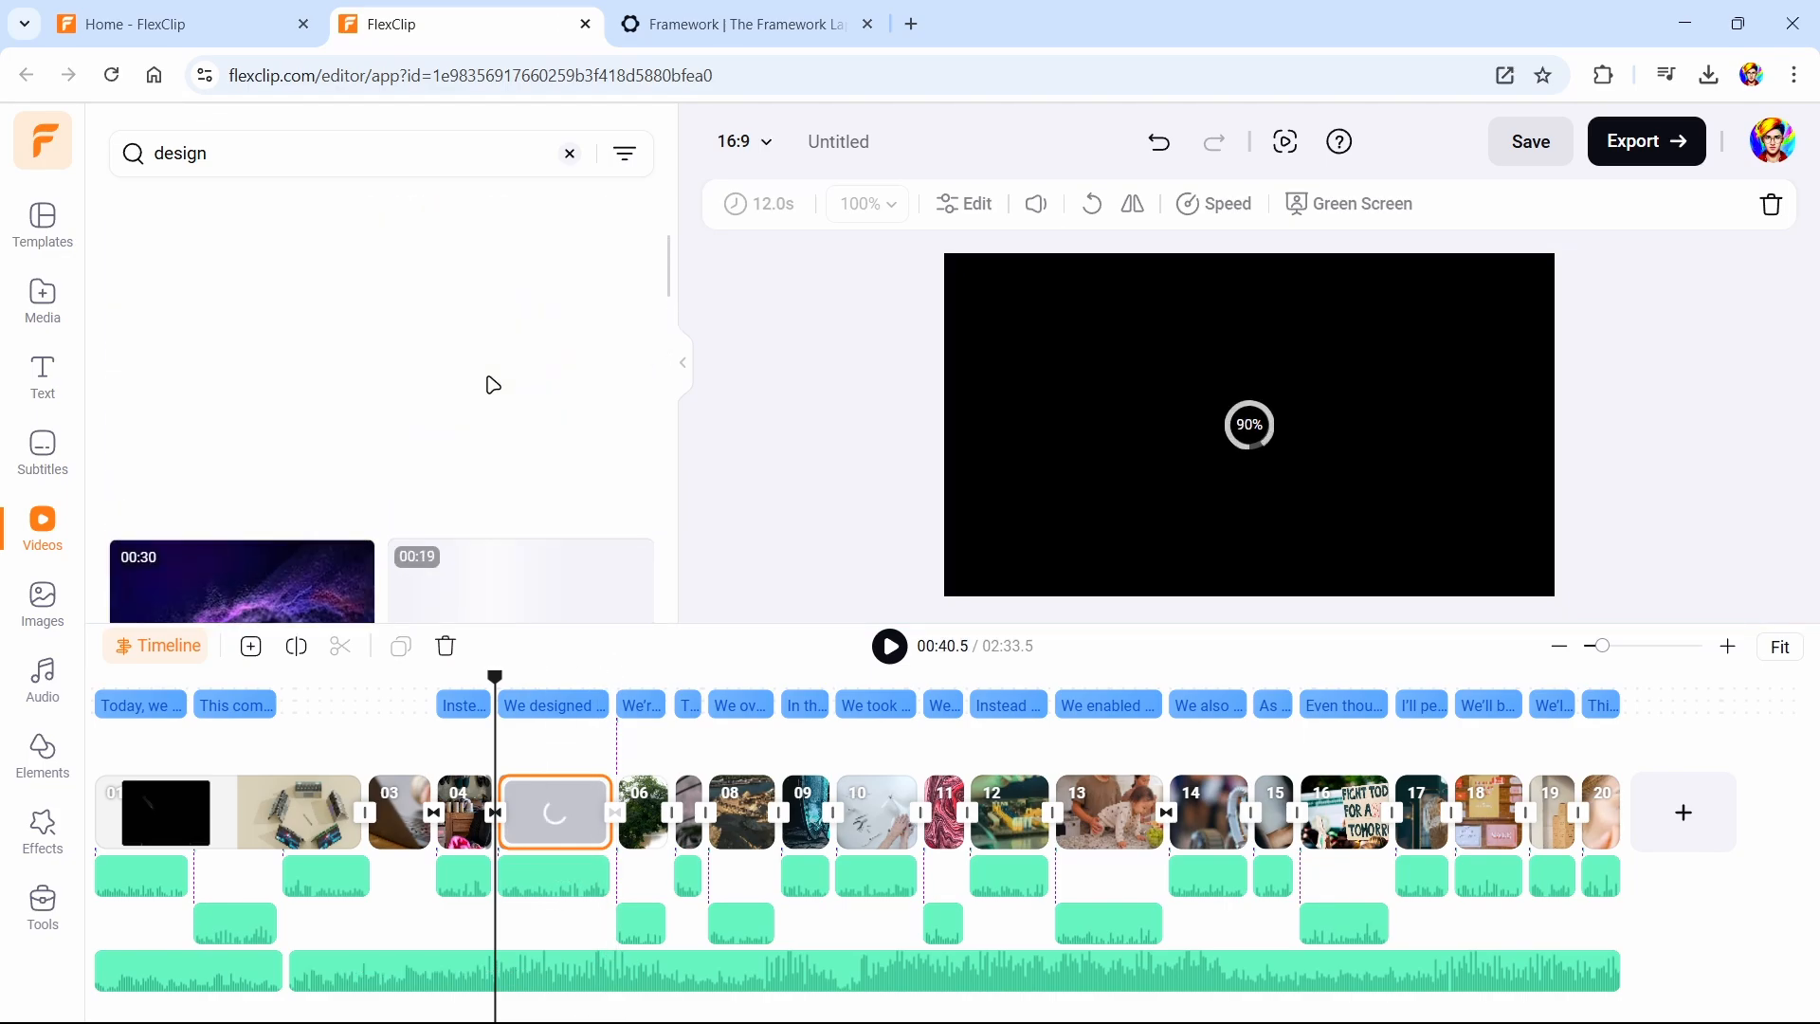
scroll(492, 384, down, 3)
mouse_move(524, 304)
mouse_down()
mouse_move(679, 554)
mouse_move(669, 815)
mouse_up()
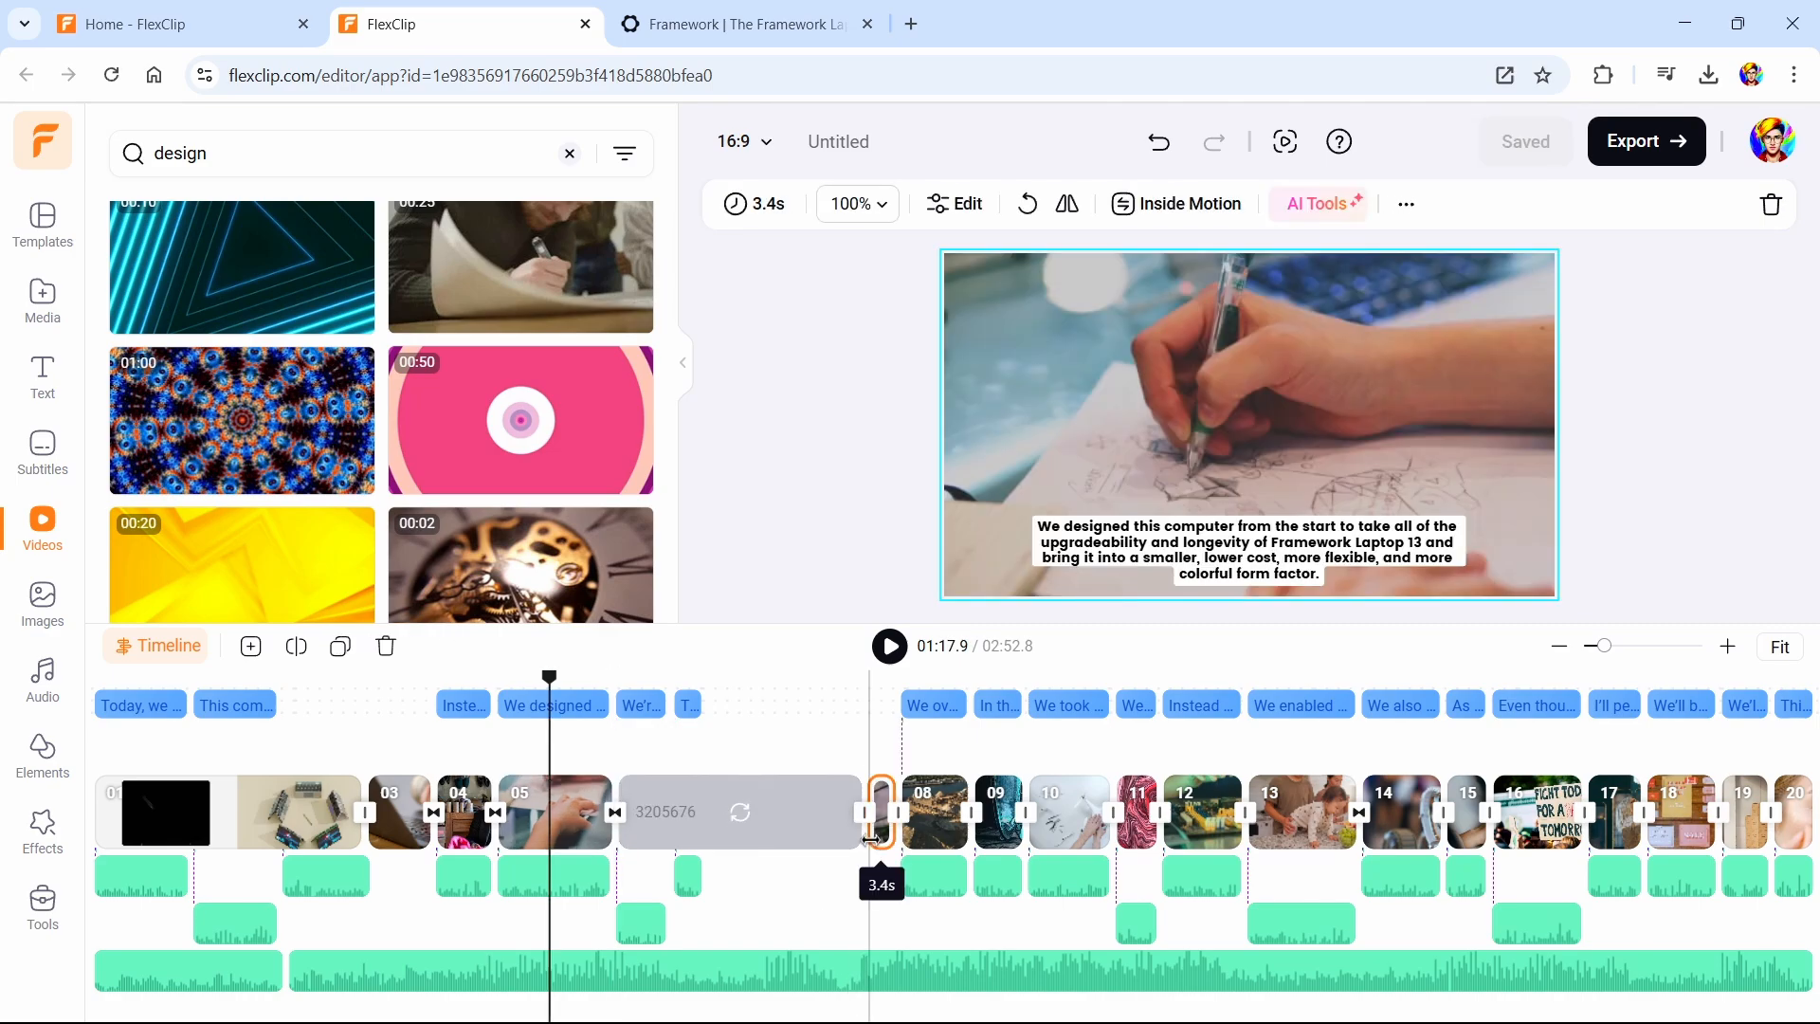
click(865, 825)
drag(735, 853, 732, 851)
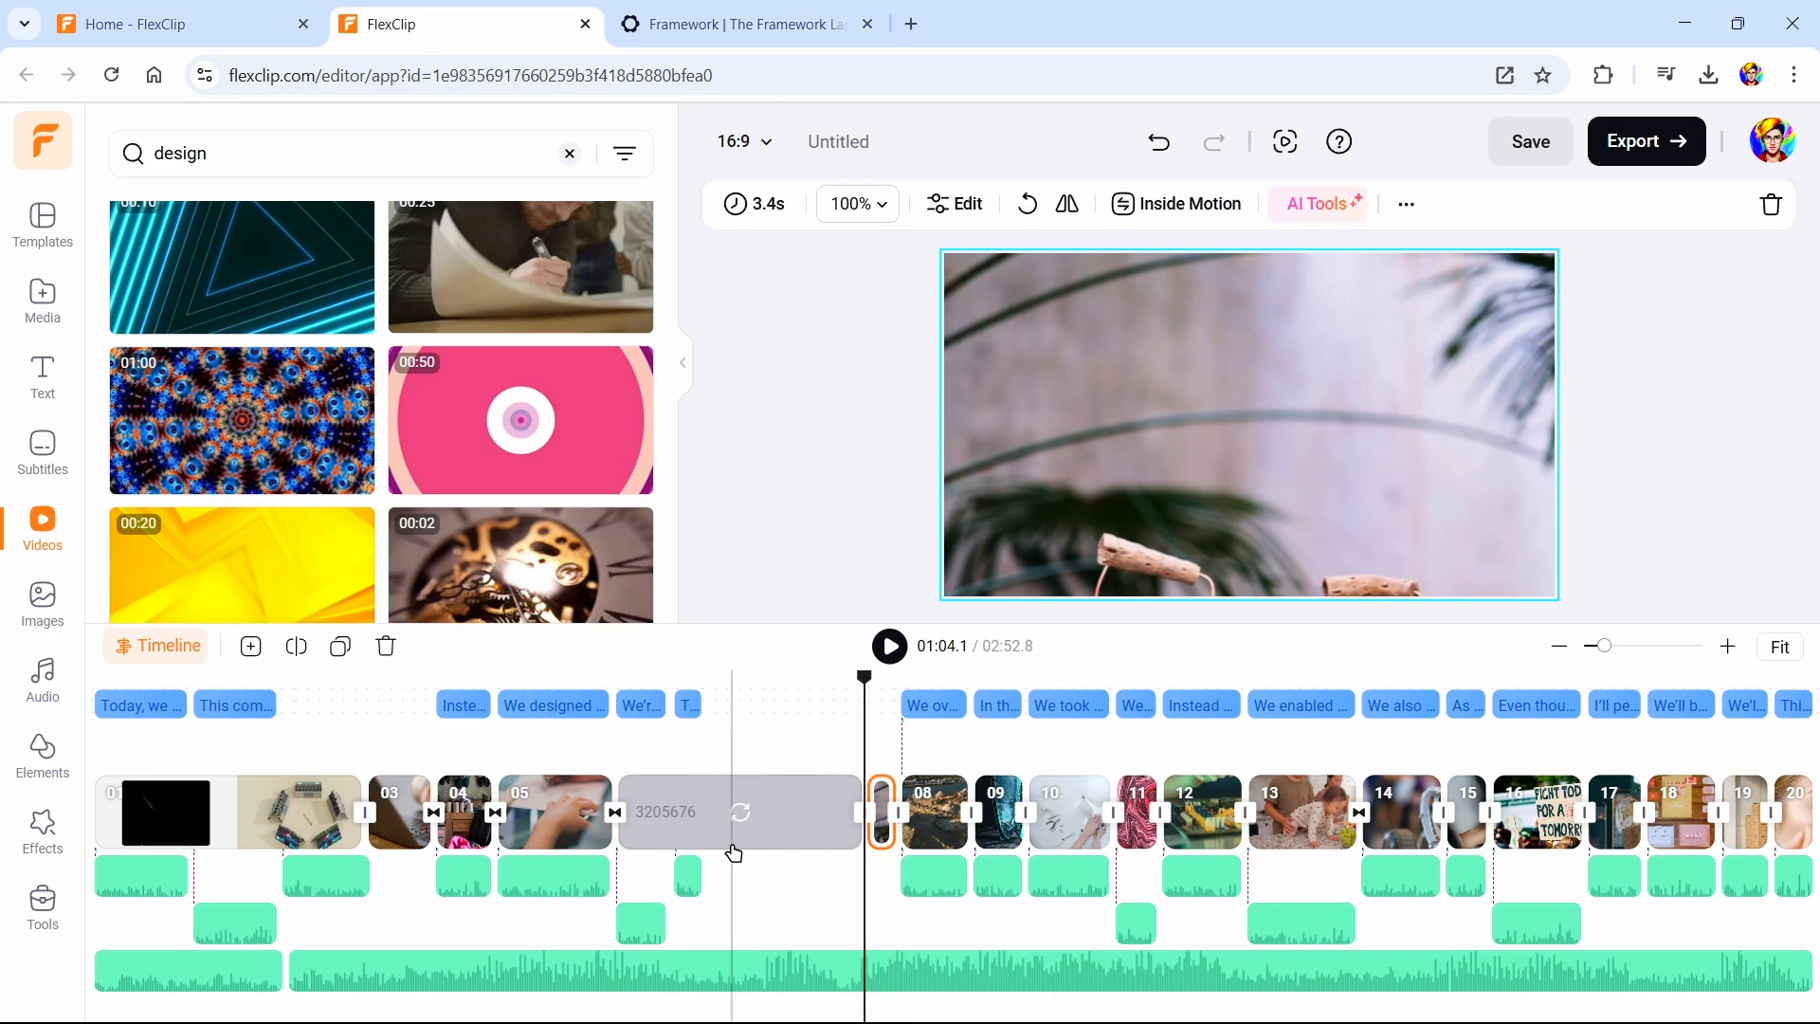
drag(842, 838, 703, 841)
click(703, 841)
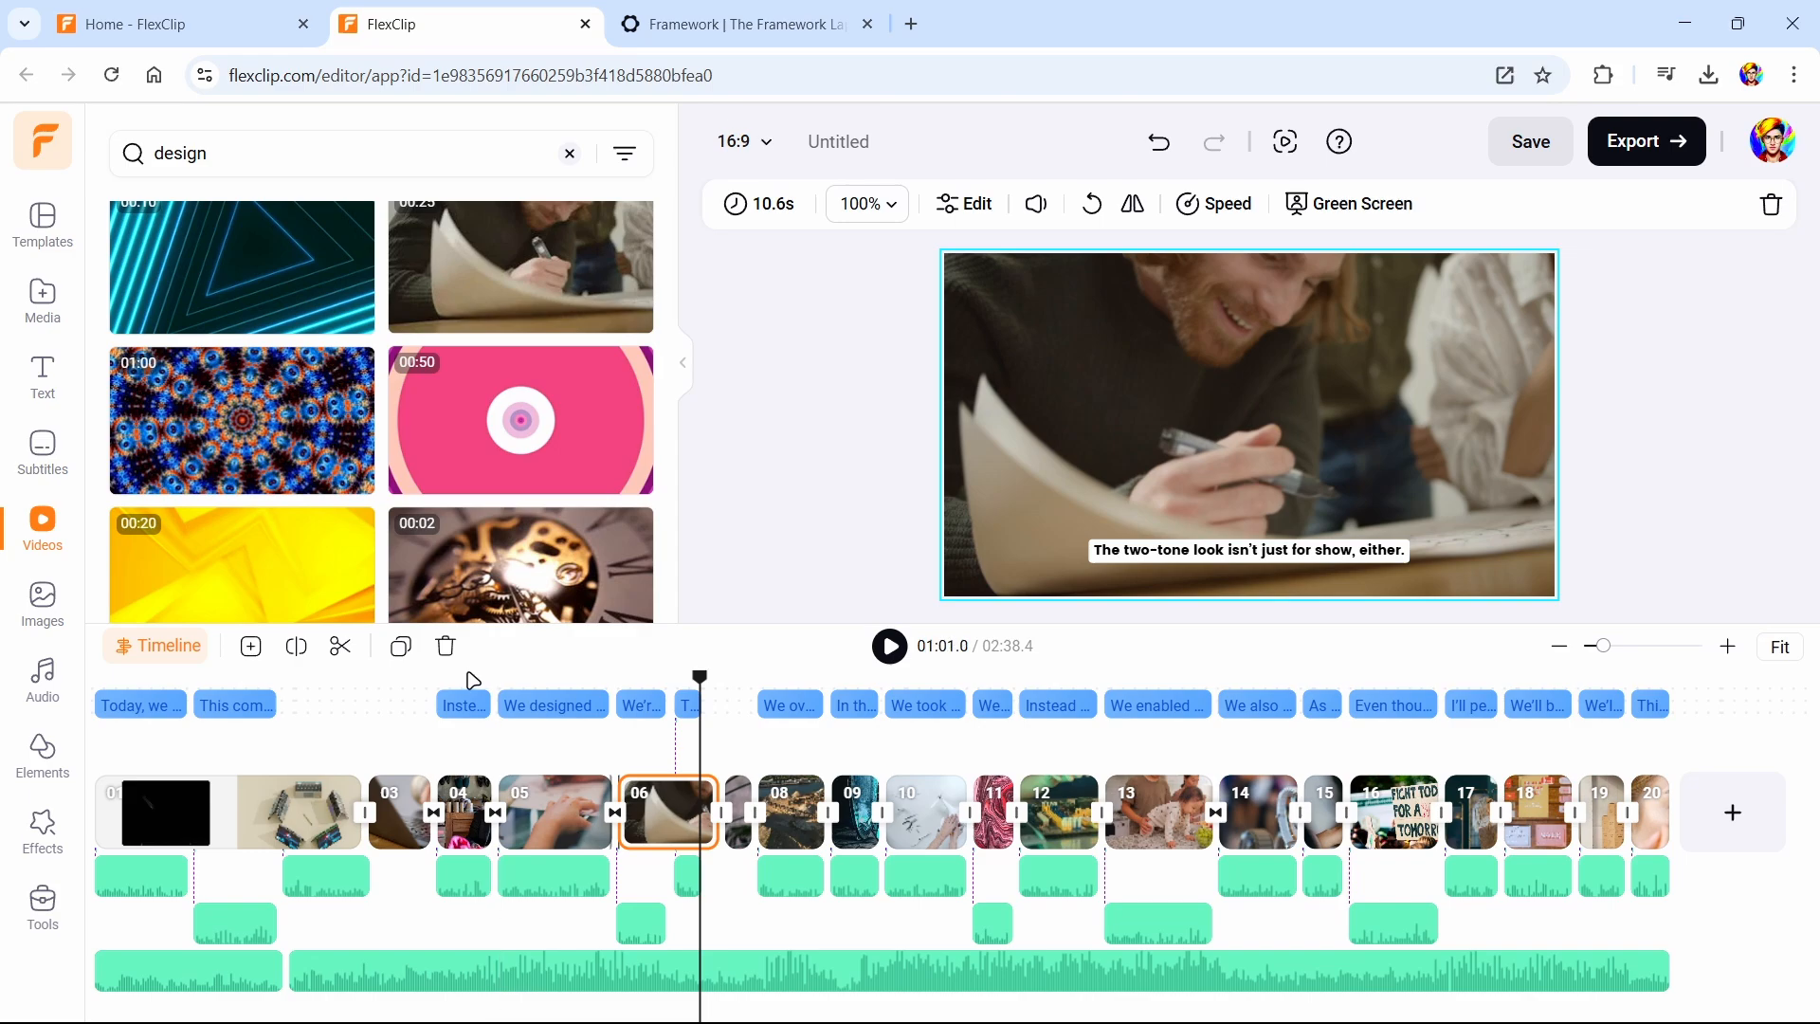
Play the video from the fourth scene into the sixth to check the replaced clips, and pause
click(471, 679)
key(space)
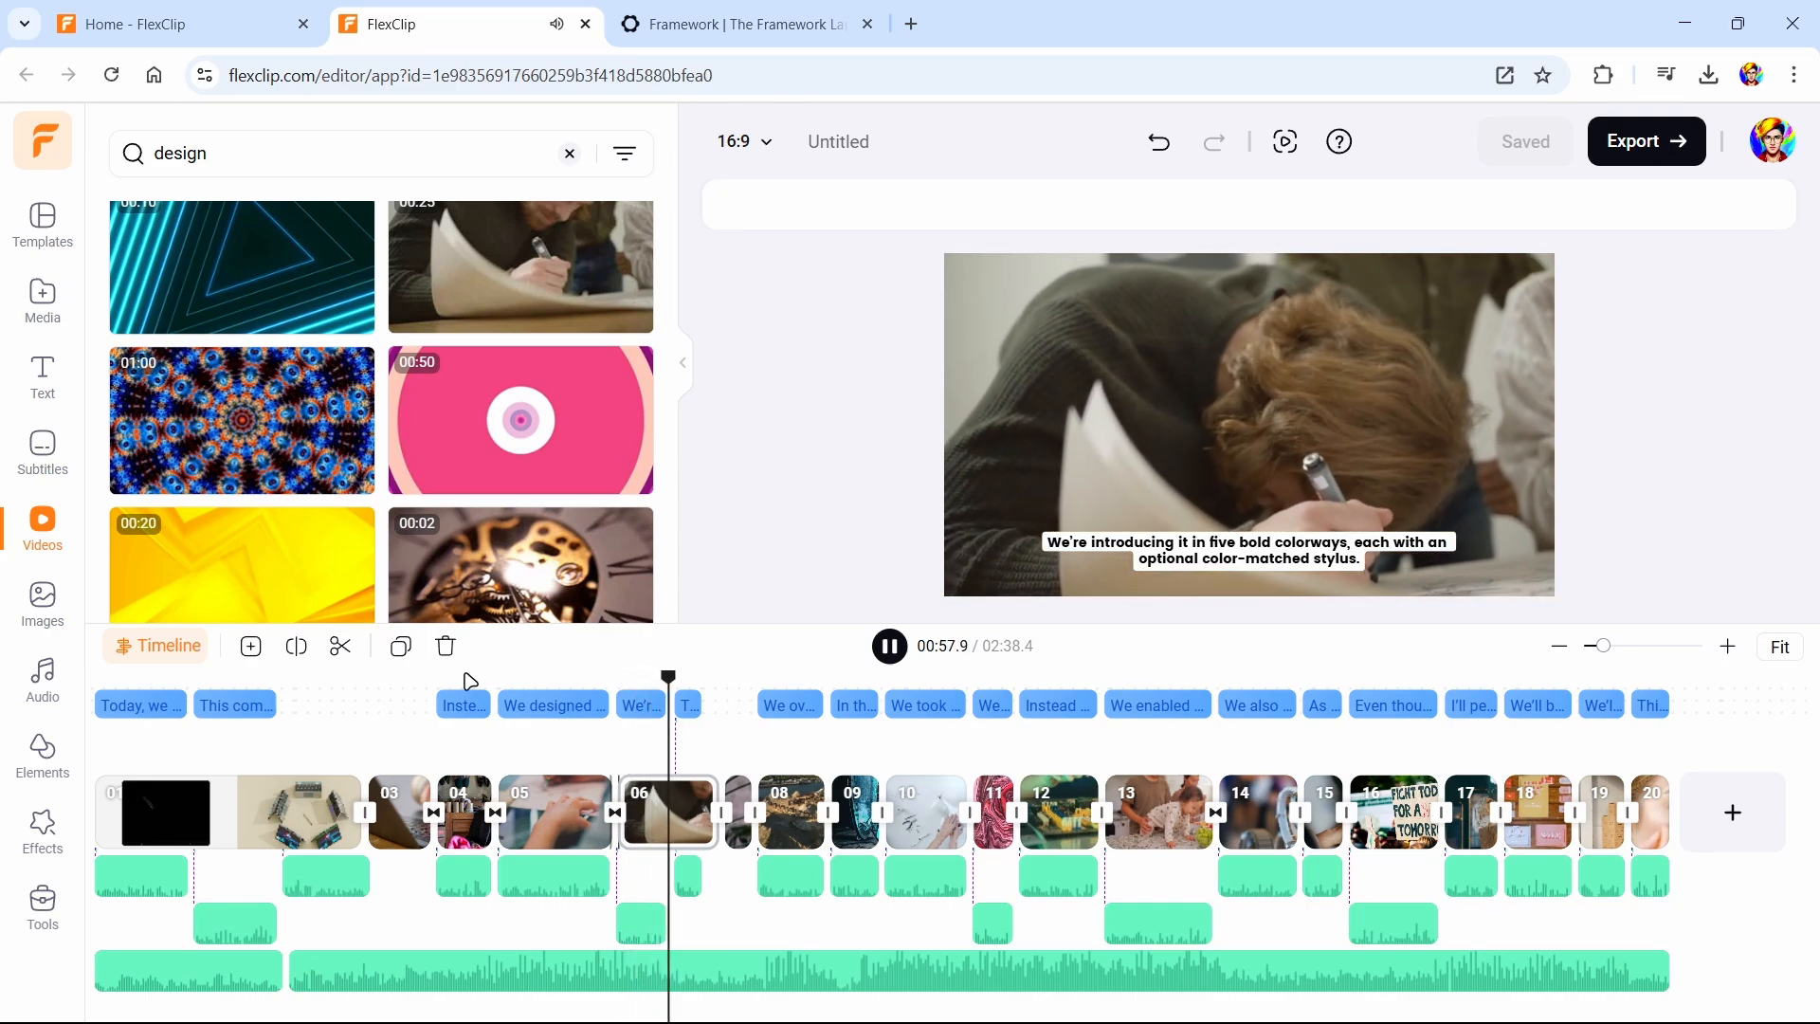
key(space)
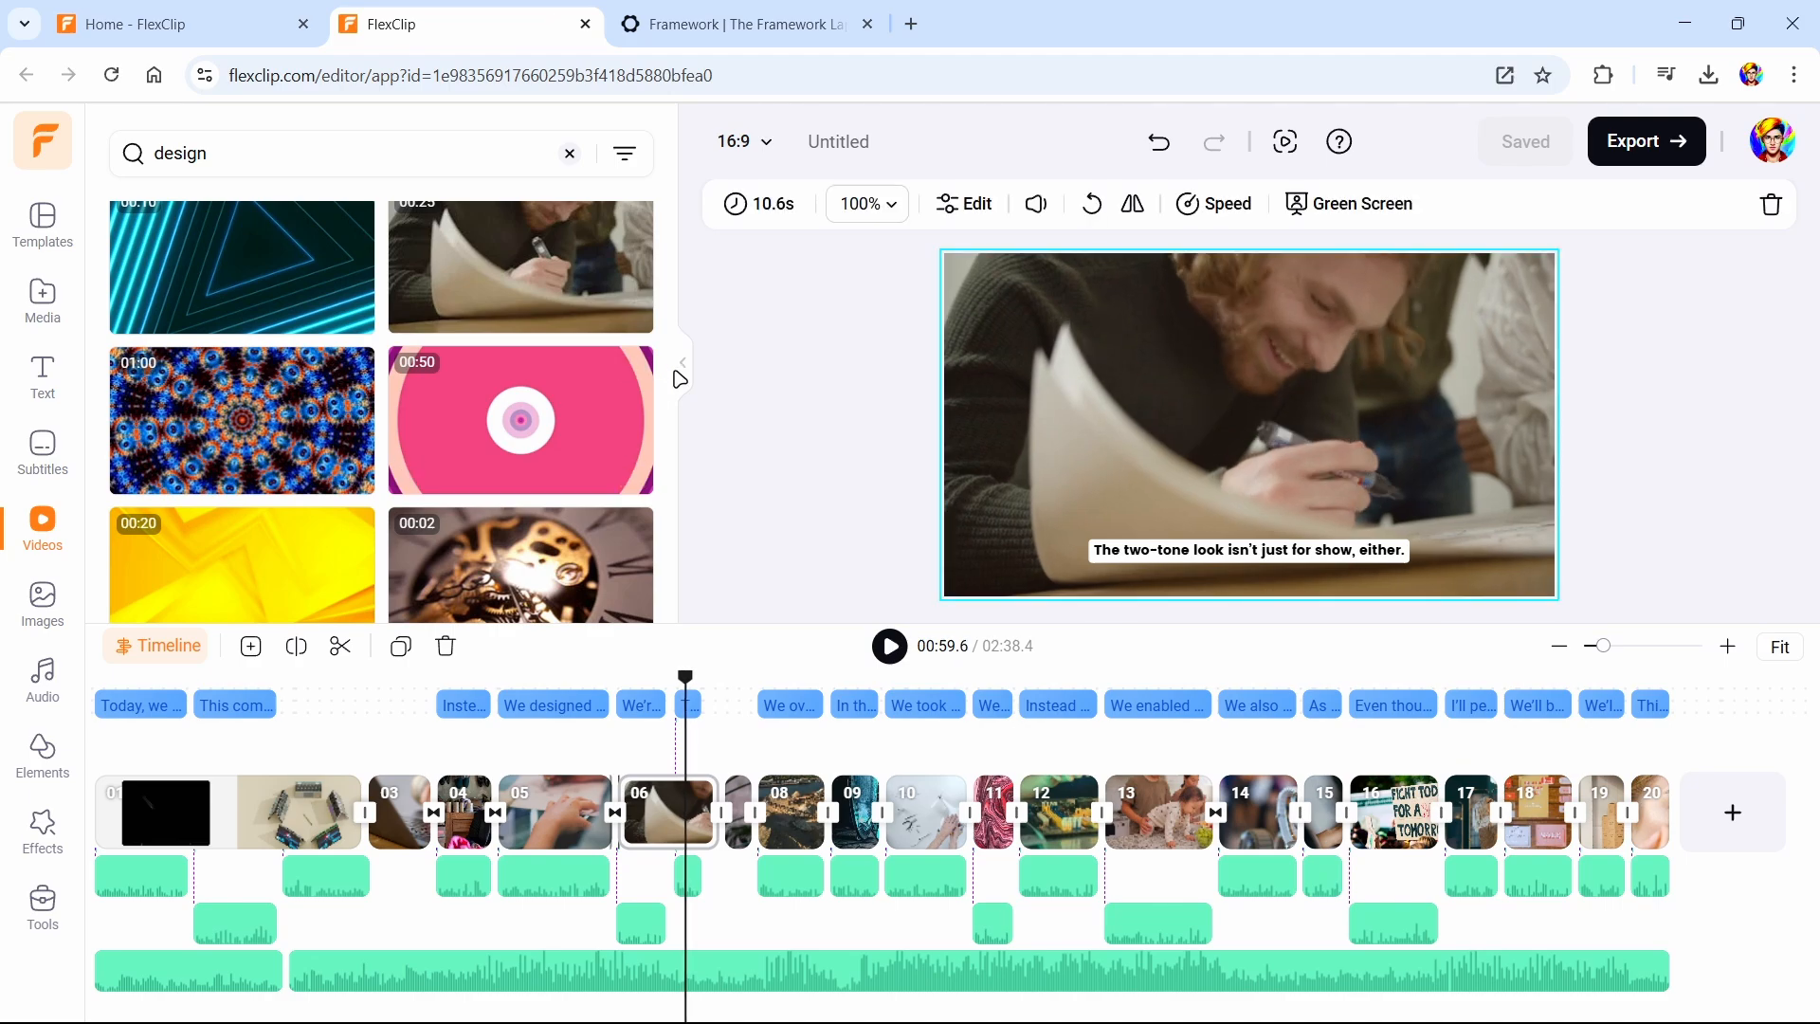
Apply Reduce Noise to the voice-over clip beneath the fifth scene
drag(410, 699, 554, 709)
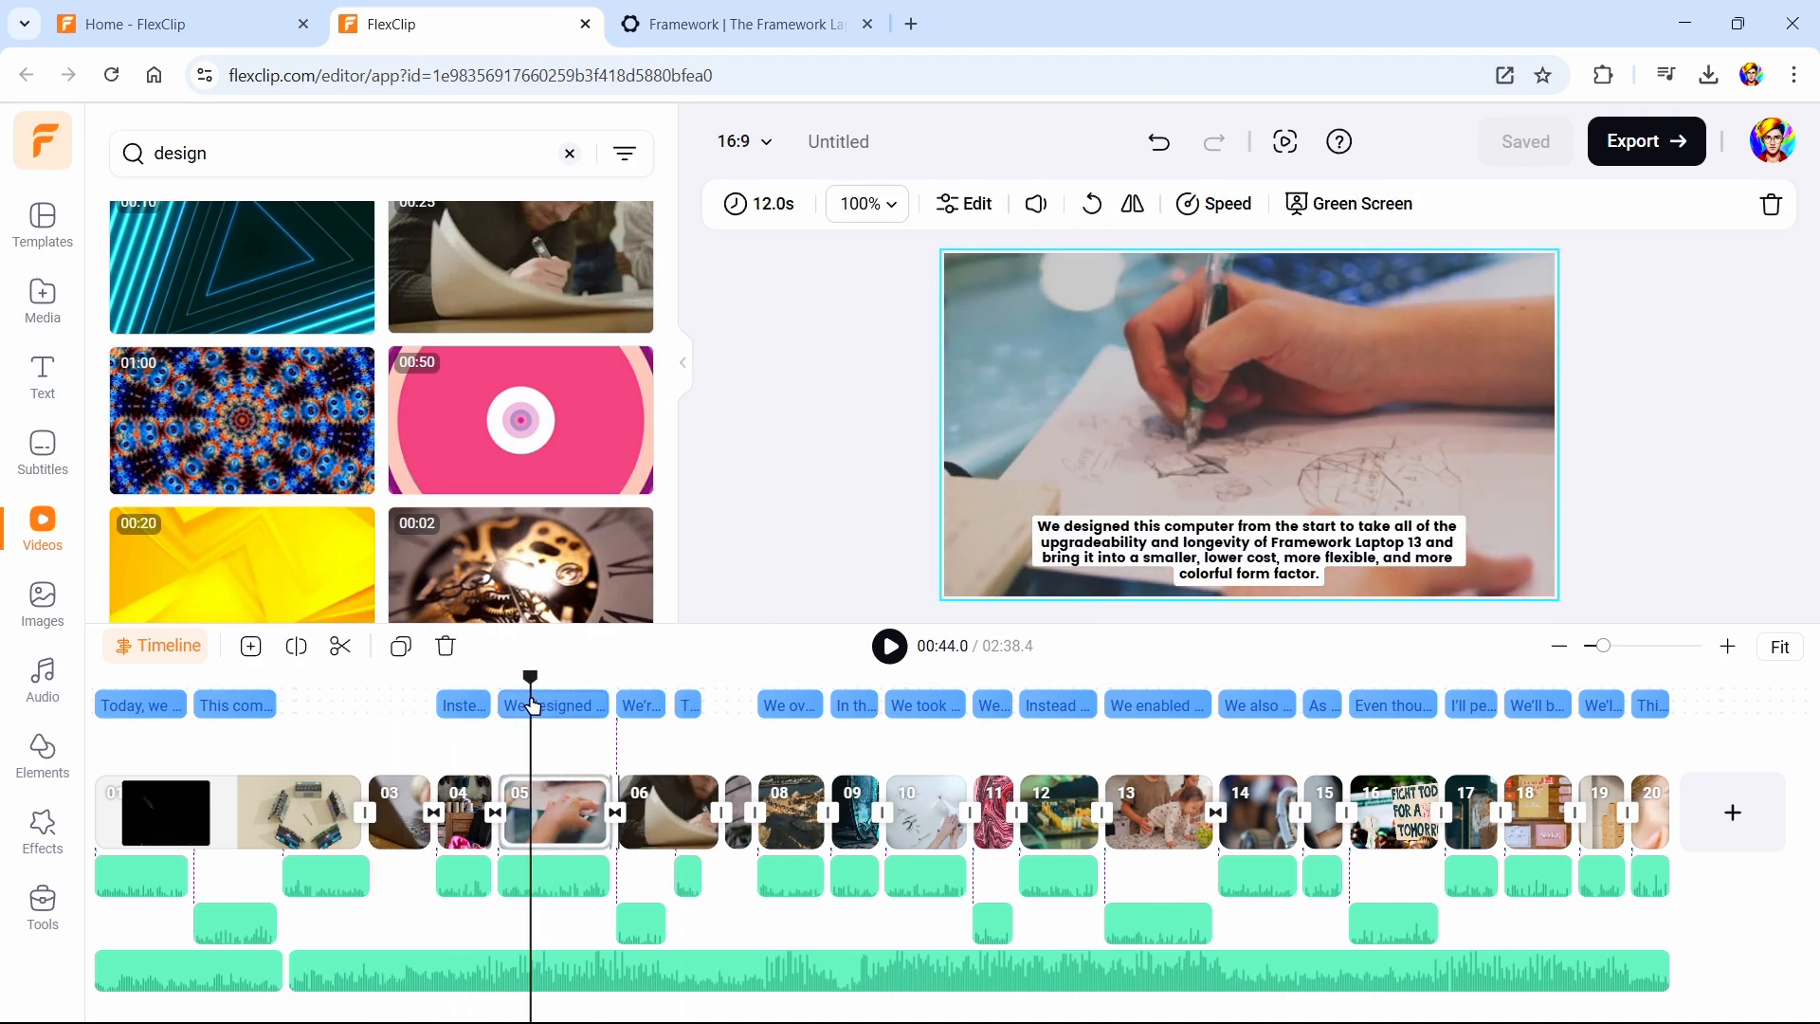
click(558, 876)
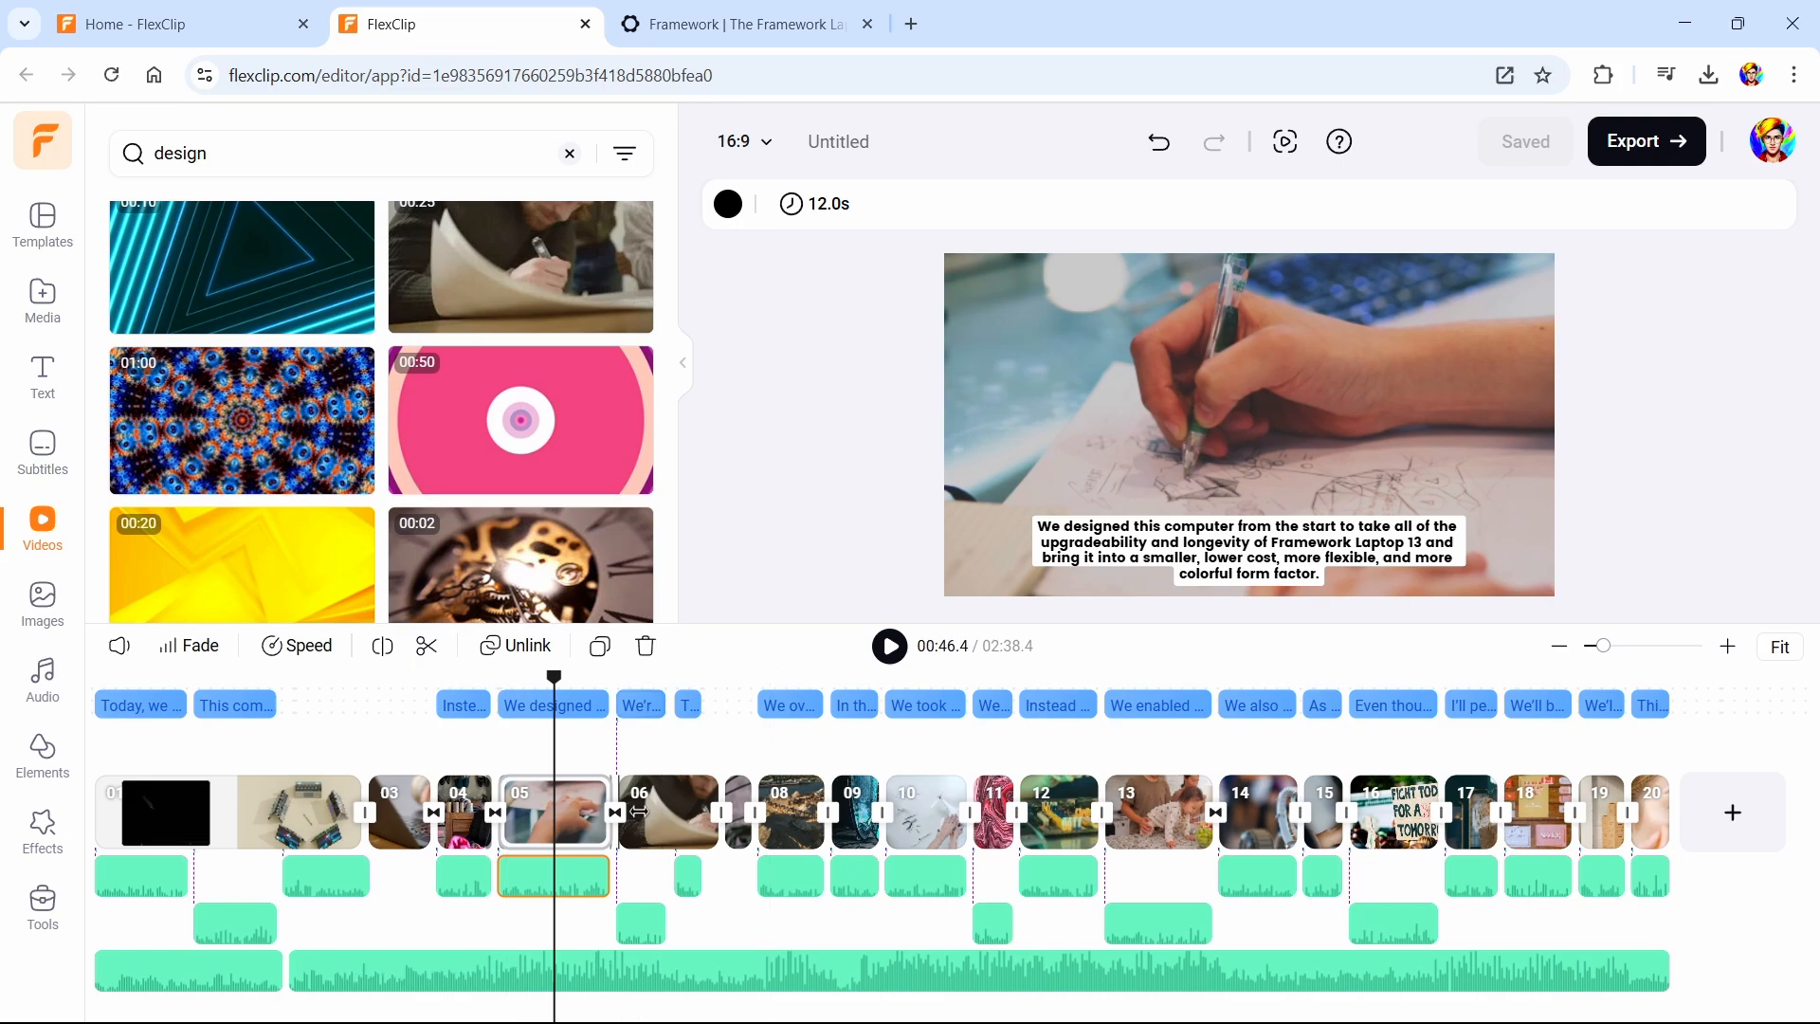
click(118, 646)
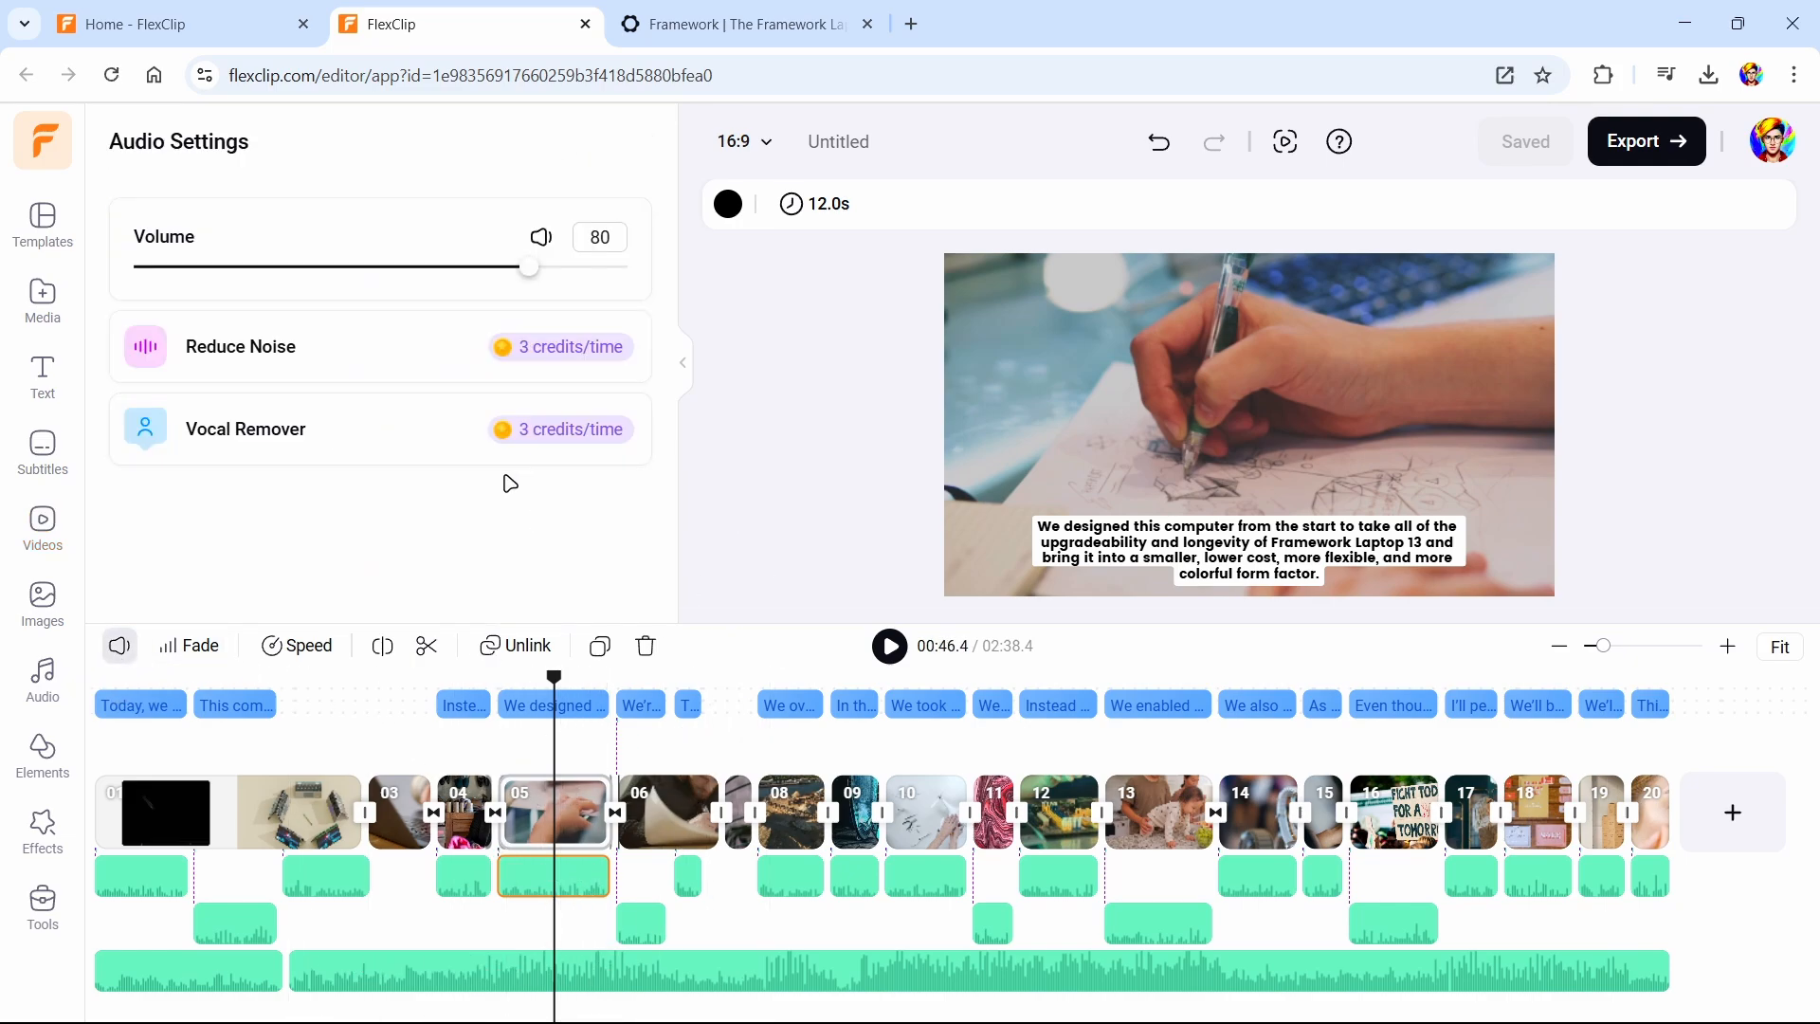
click(364, 356)
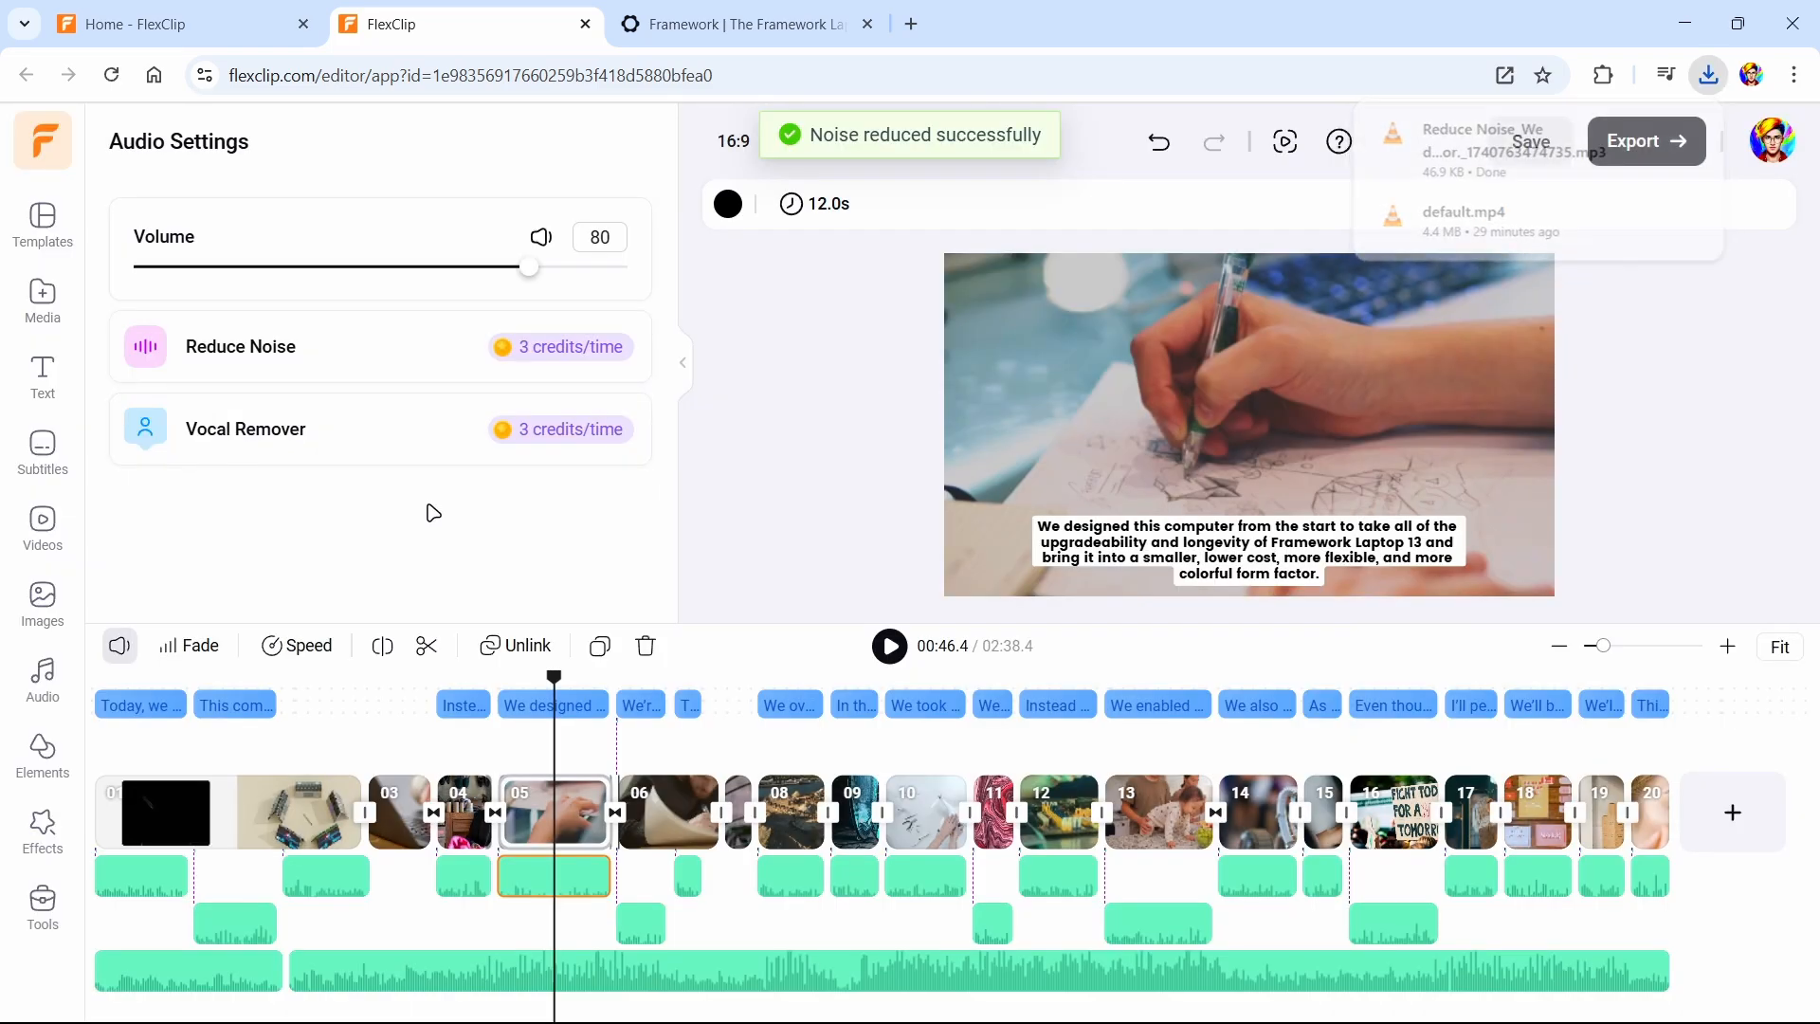
Add the uploaded "Hymm For The Wee..." video after scene 20 as a new scene and trim the background music to about scene 20's end
click(552, 704)
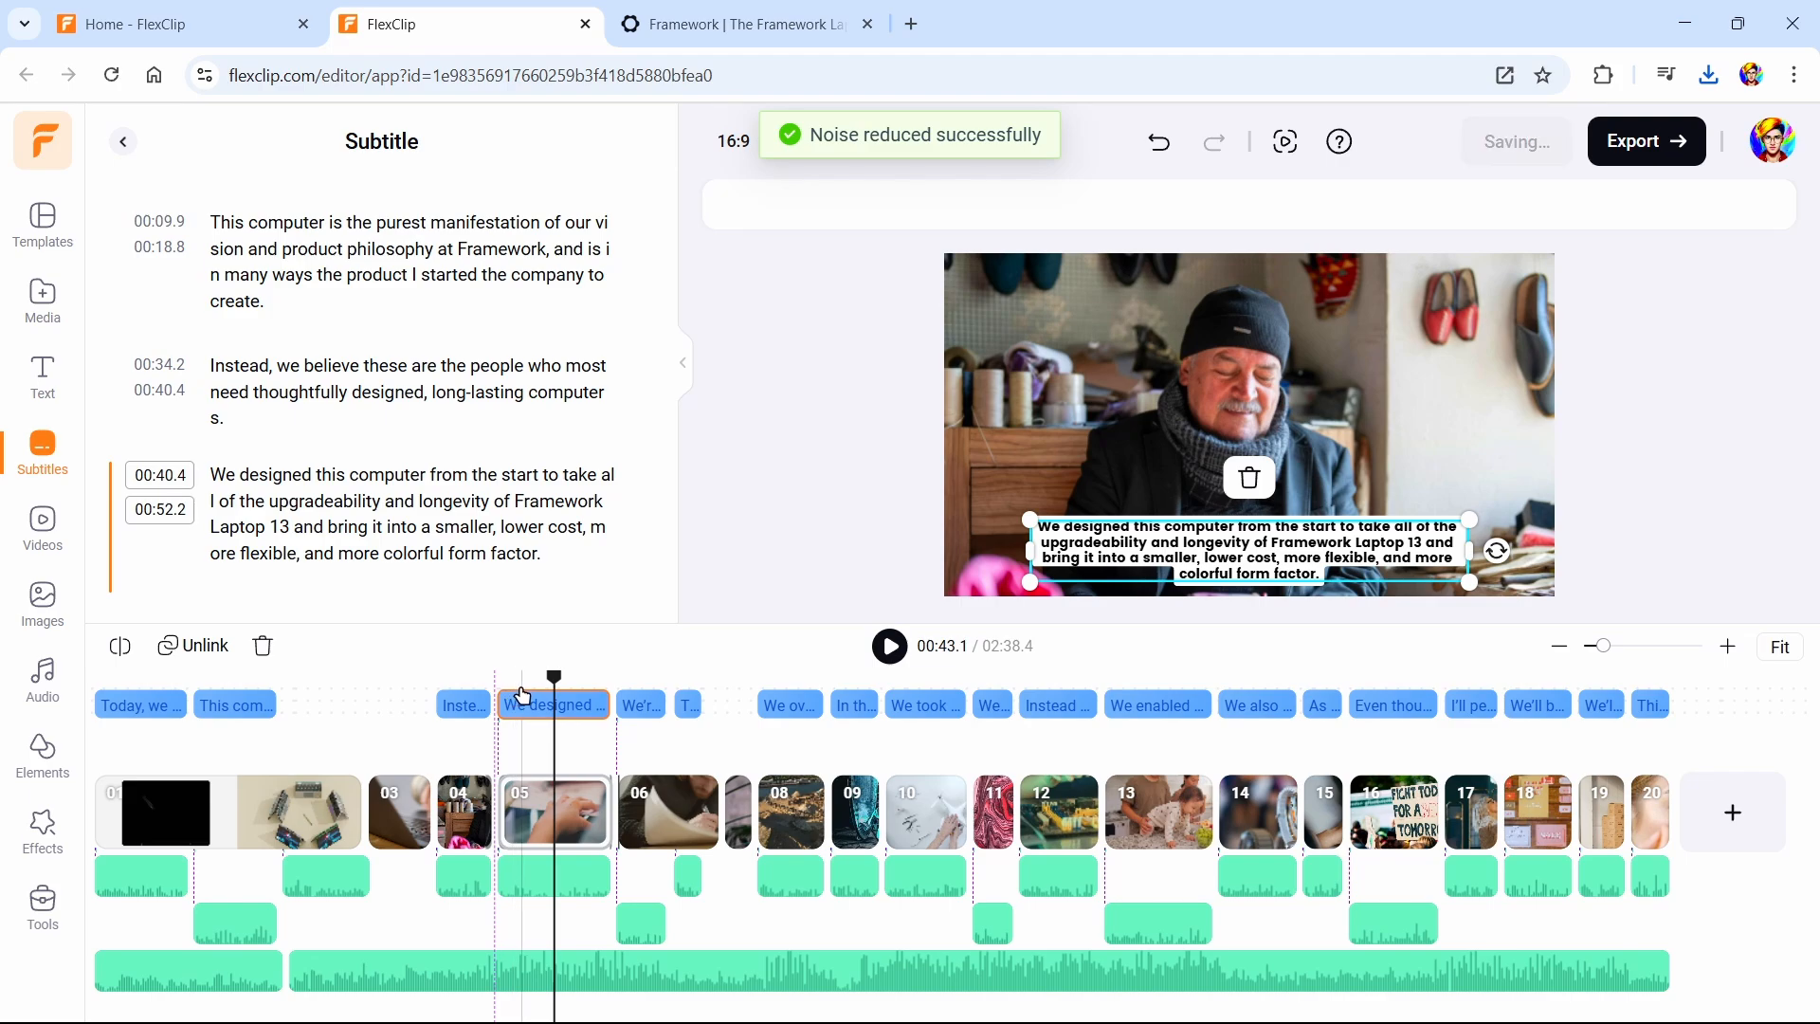
click(444, 679)
drag(443, 679, 387, 678)
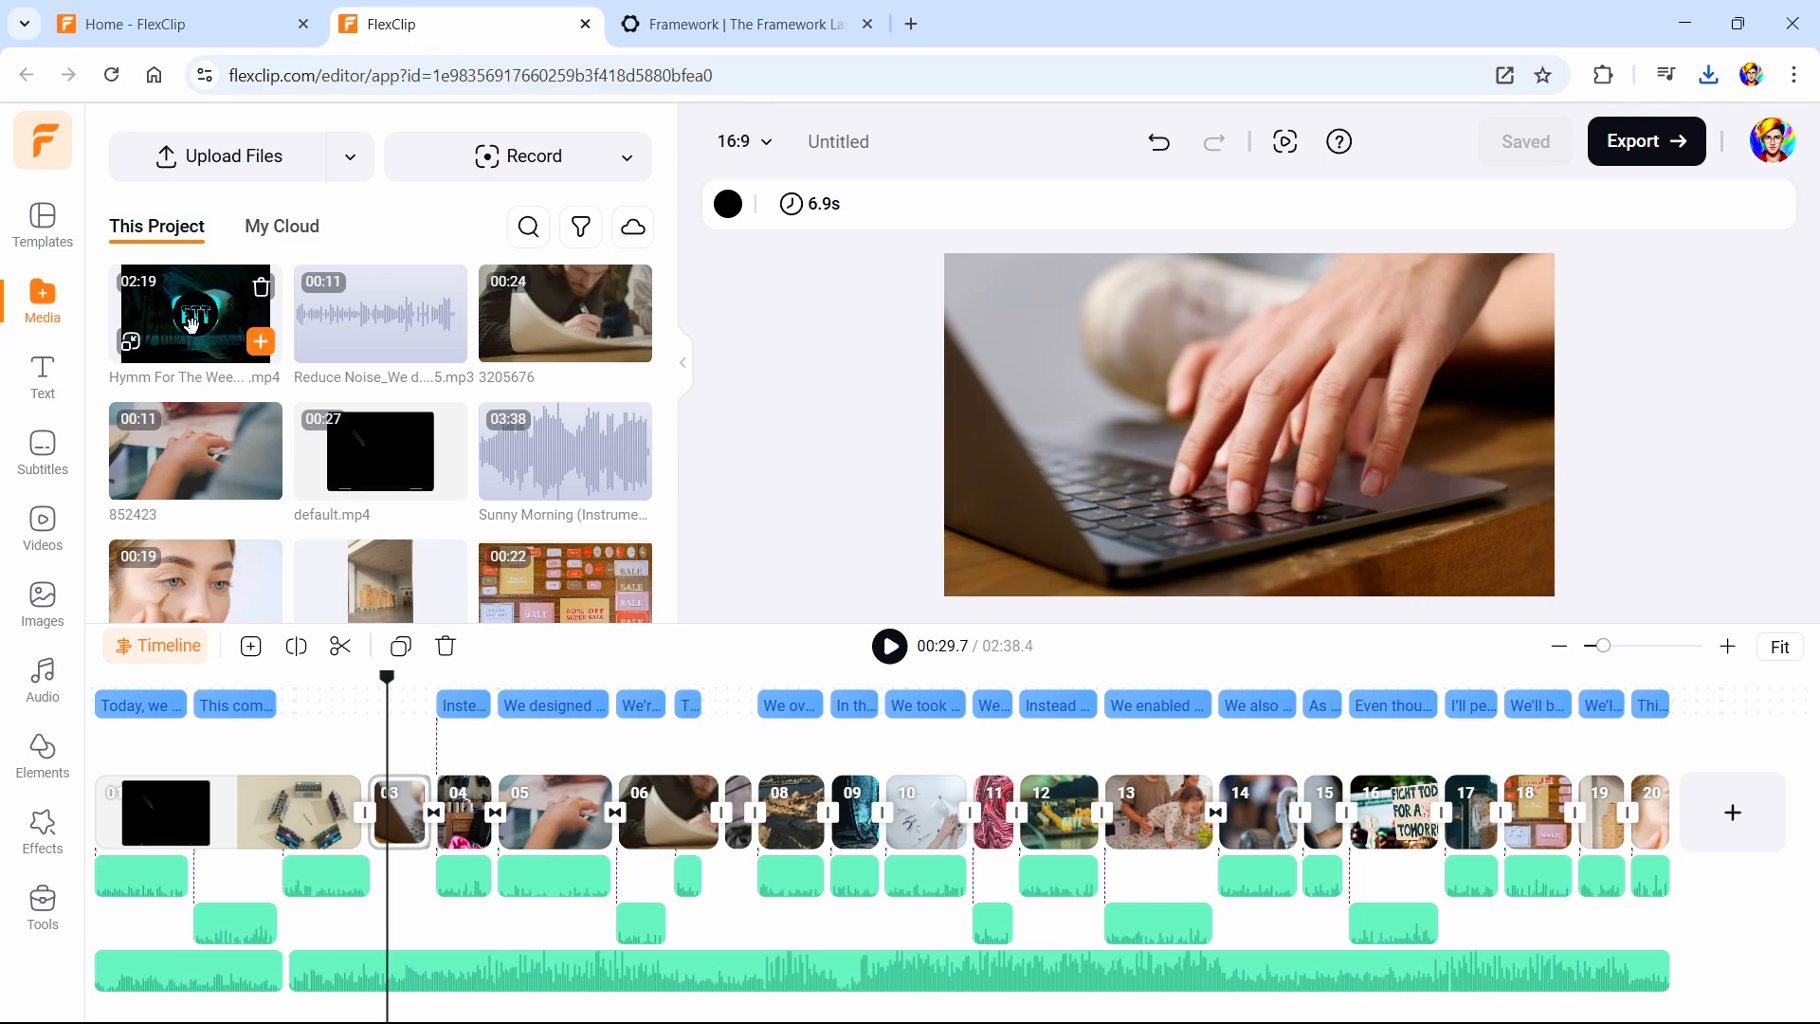
mouse_move(189, 324)
mouse_down()
mouse_move(203, 958)
mouse_move(422, 966)
mouse_move(203, 965)
mouse_move(216, 803)
mouse_move(410, 1009)
mouse_move(283, 312)
mouse_move(217, 333)
mouse_up()
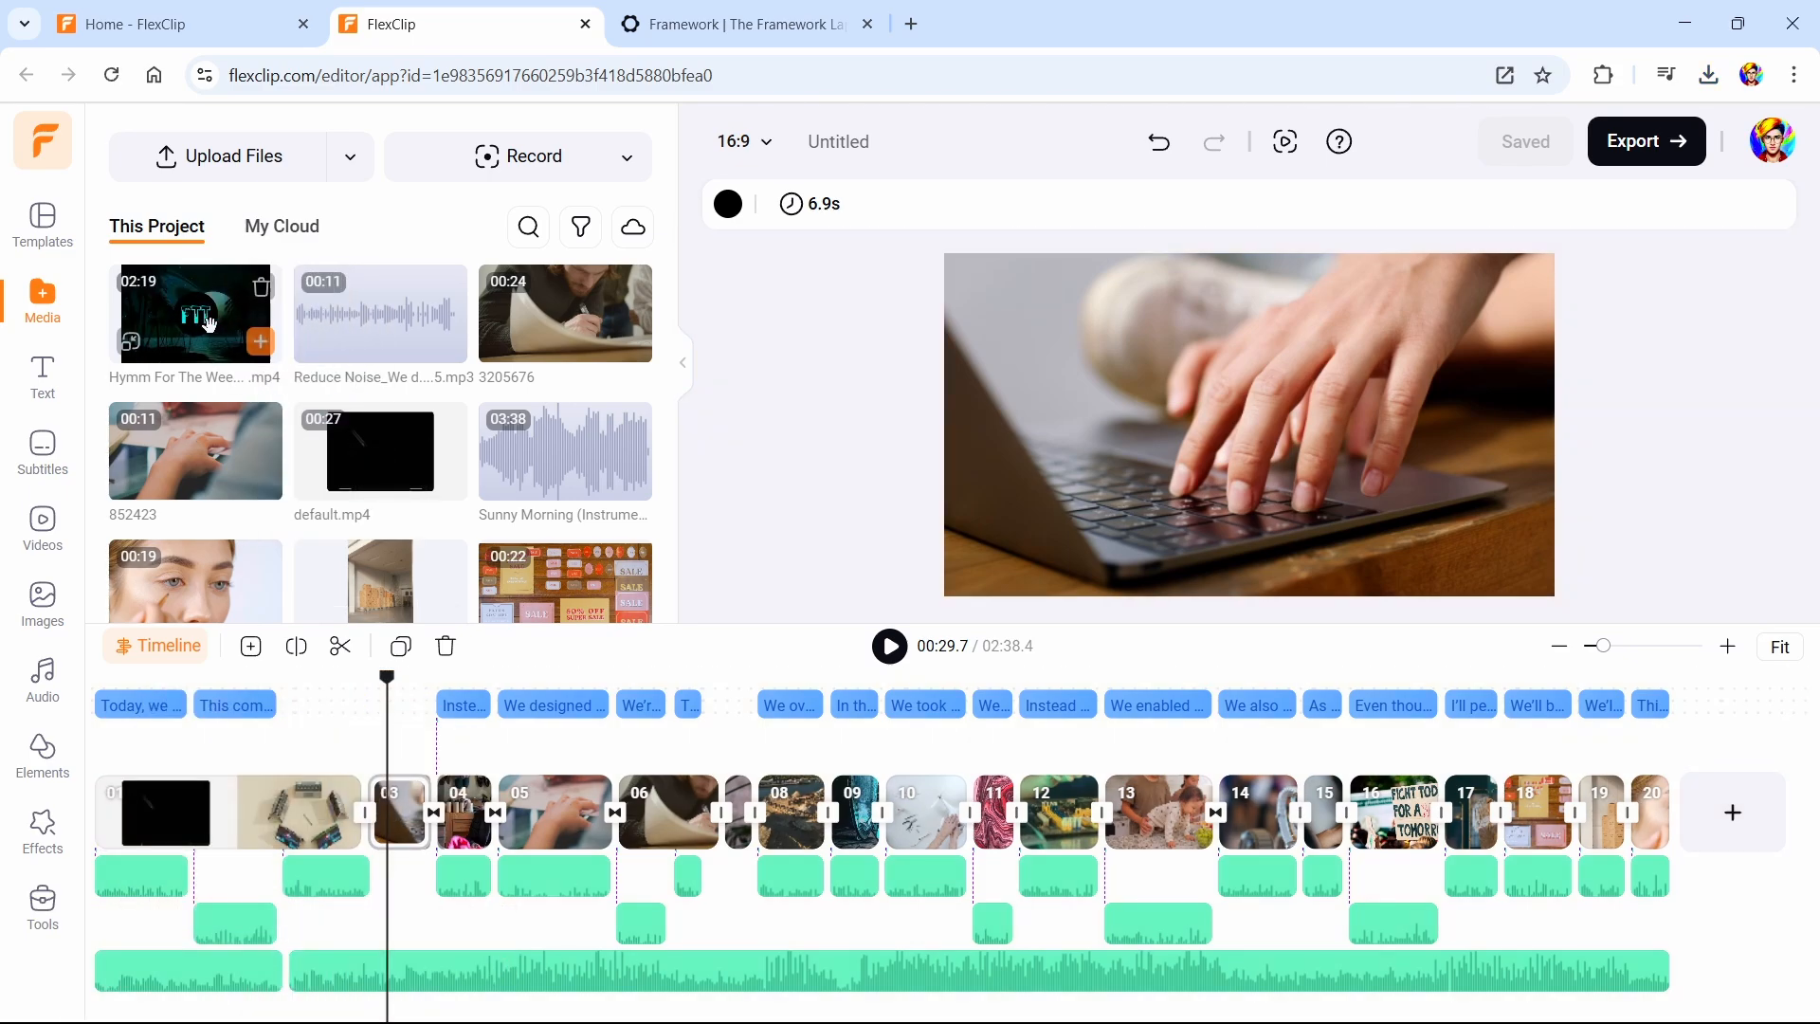
right_click(216, 333)
click(184, 309)
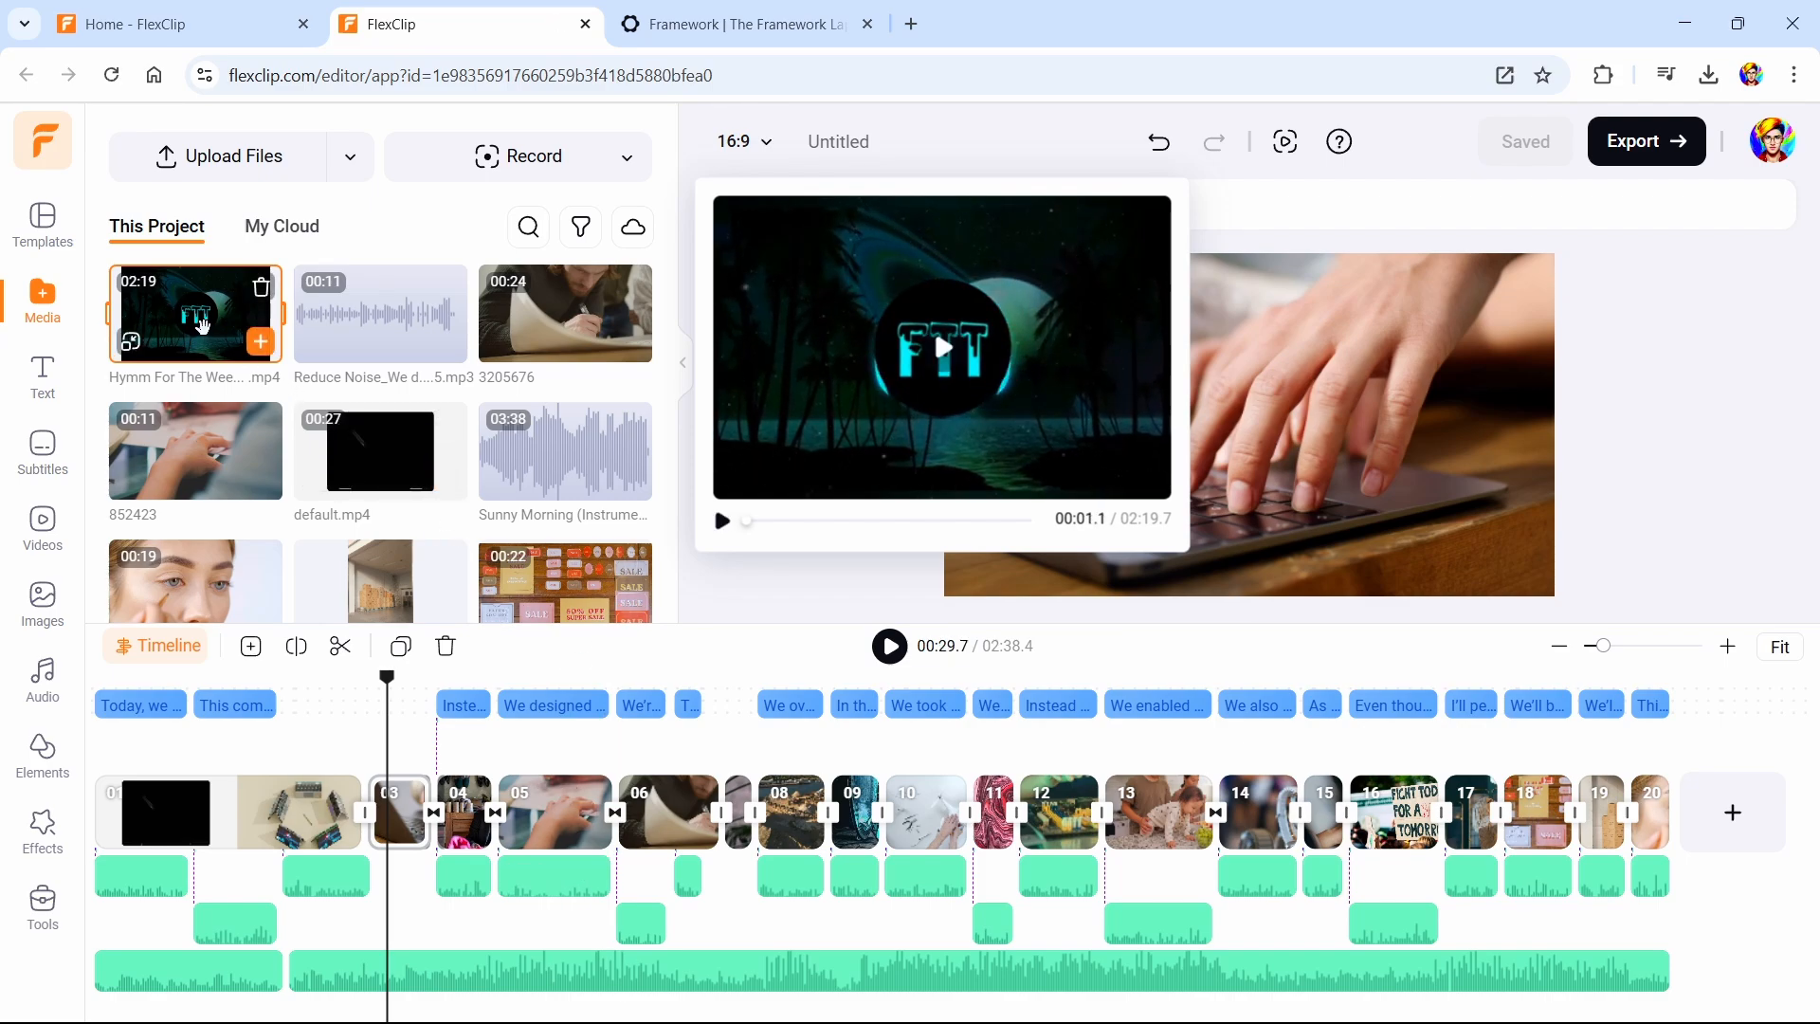
drag(202, 326, 1706, 800)
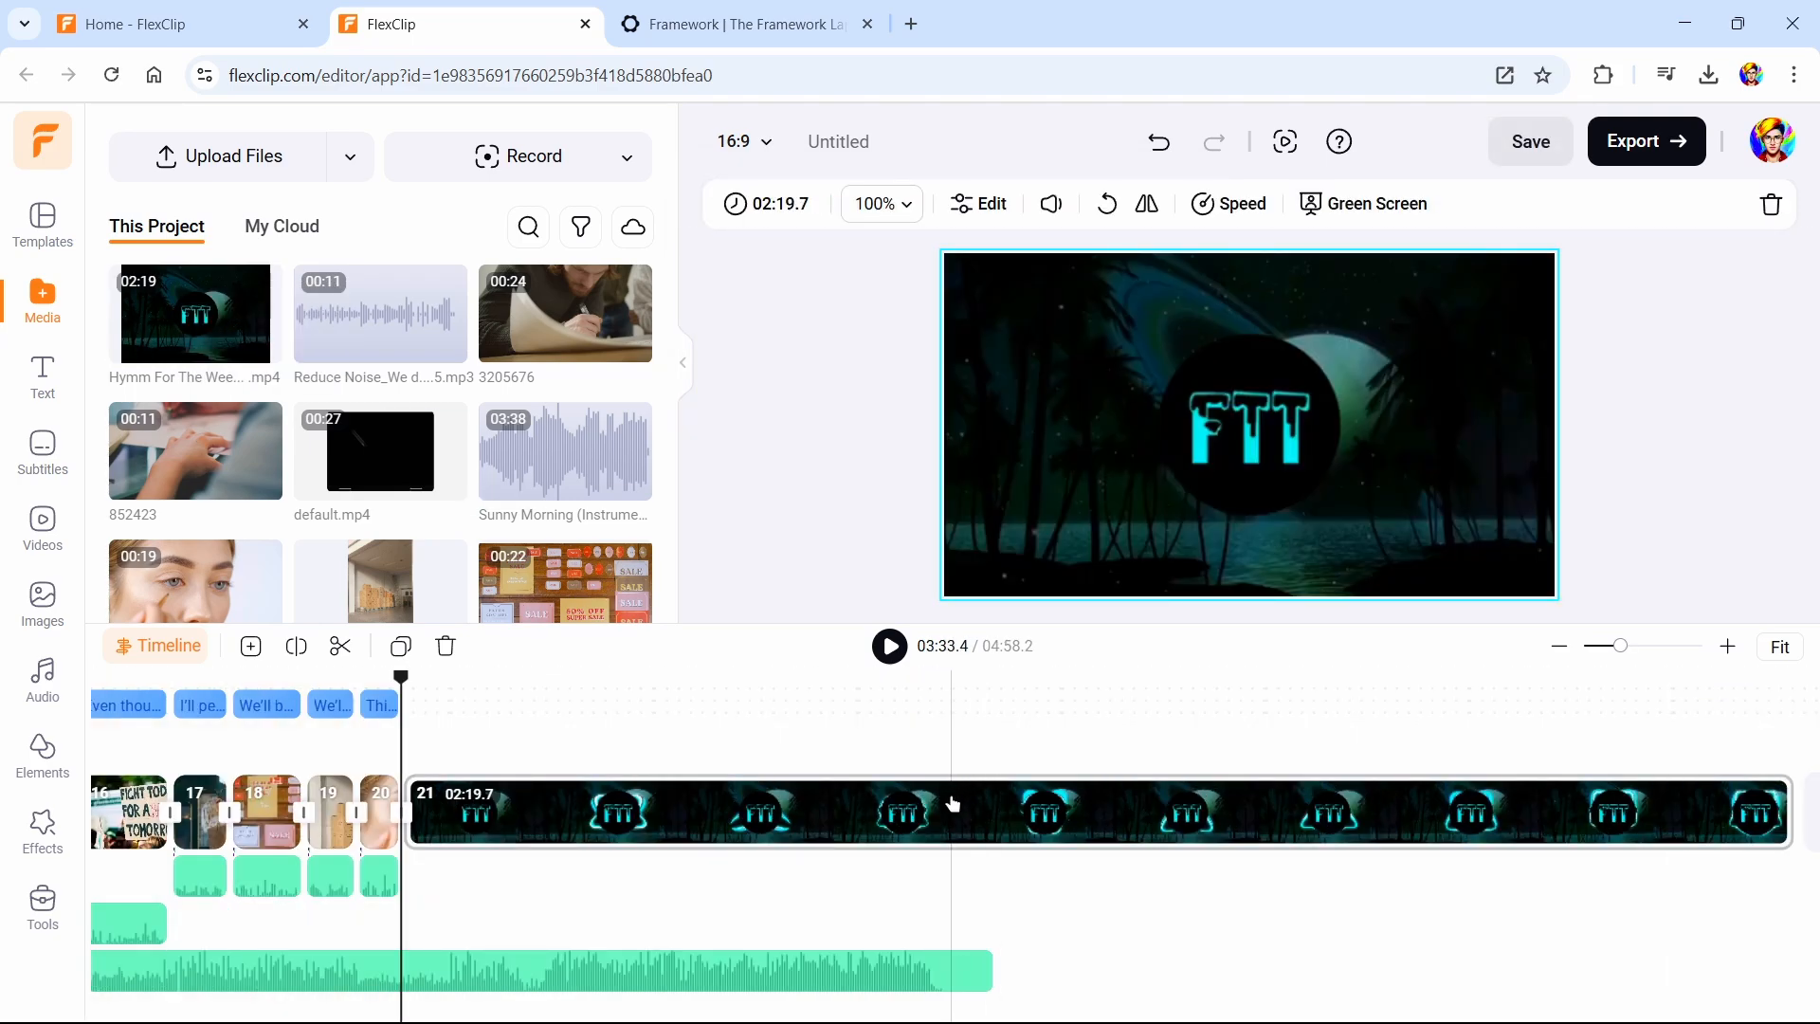
drag(988, 971, 408, 965)
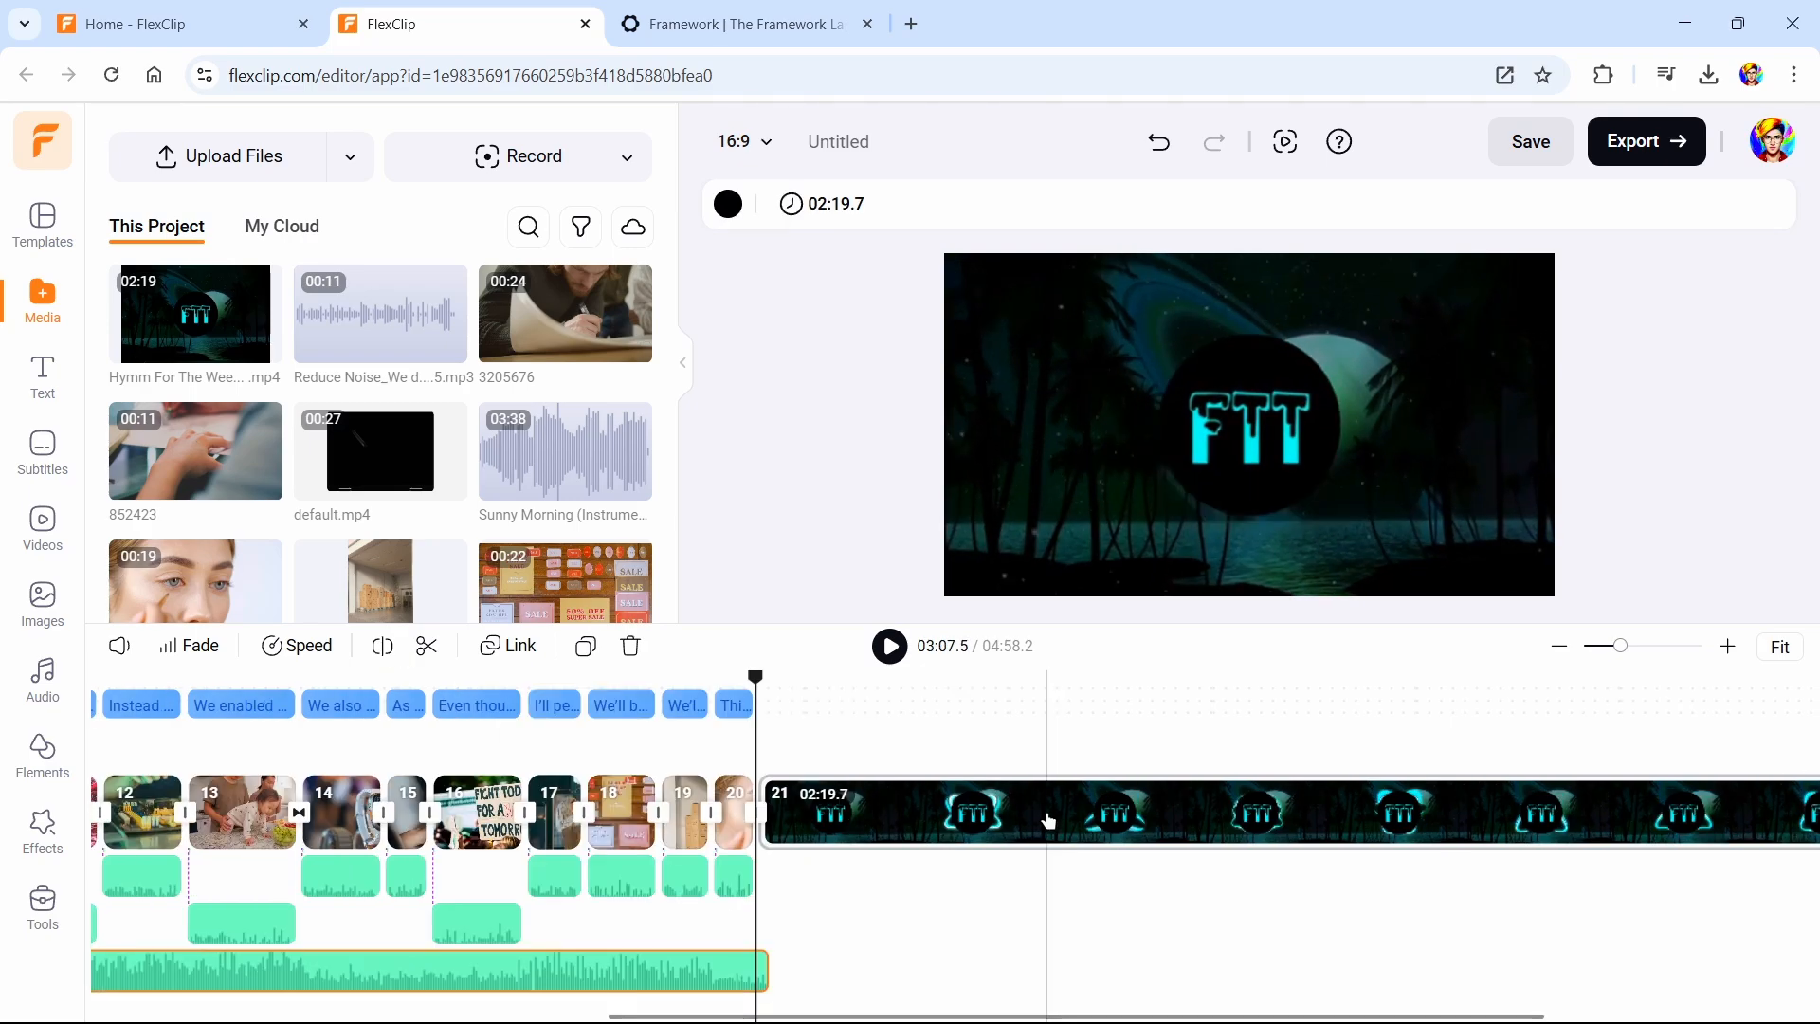
Detach the audio from scene 21 and move the detached clip to the start of the timeline
click(1046, 820)
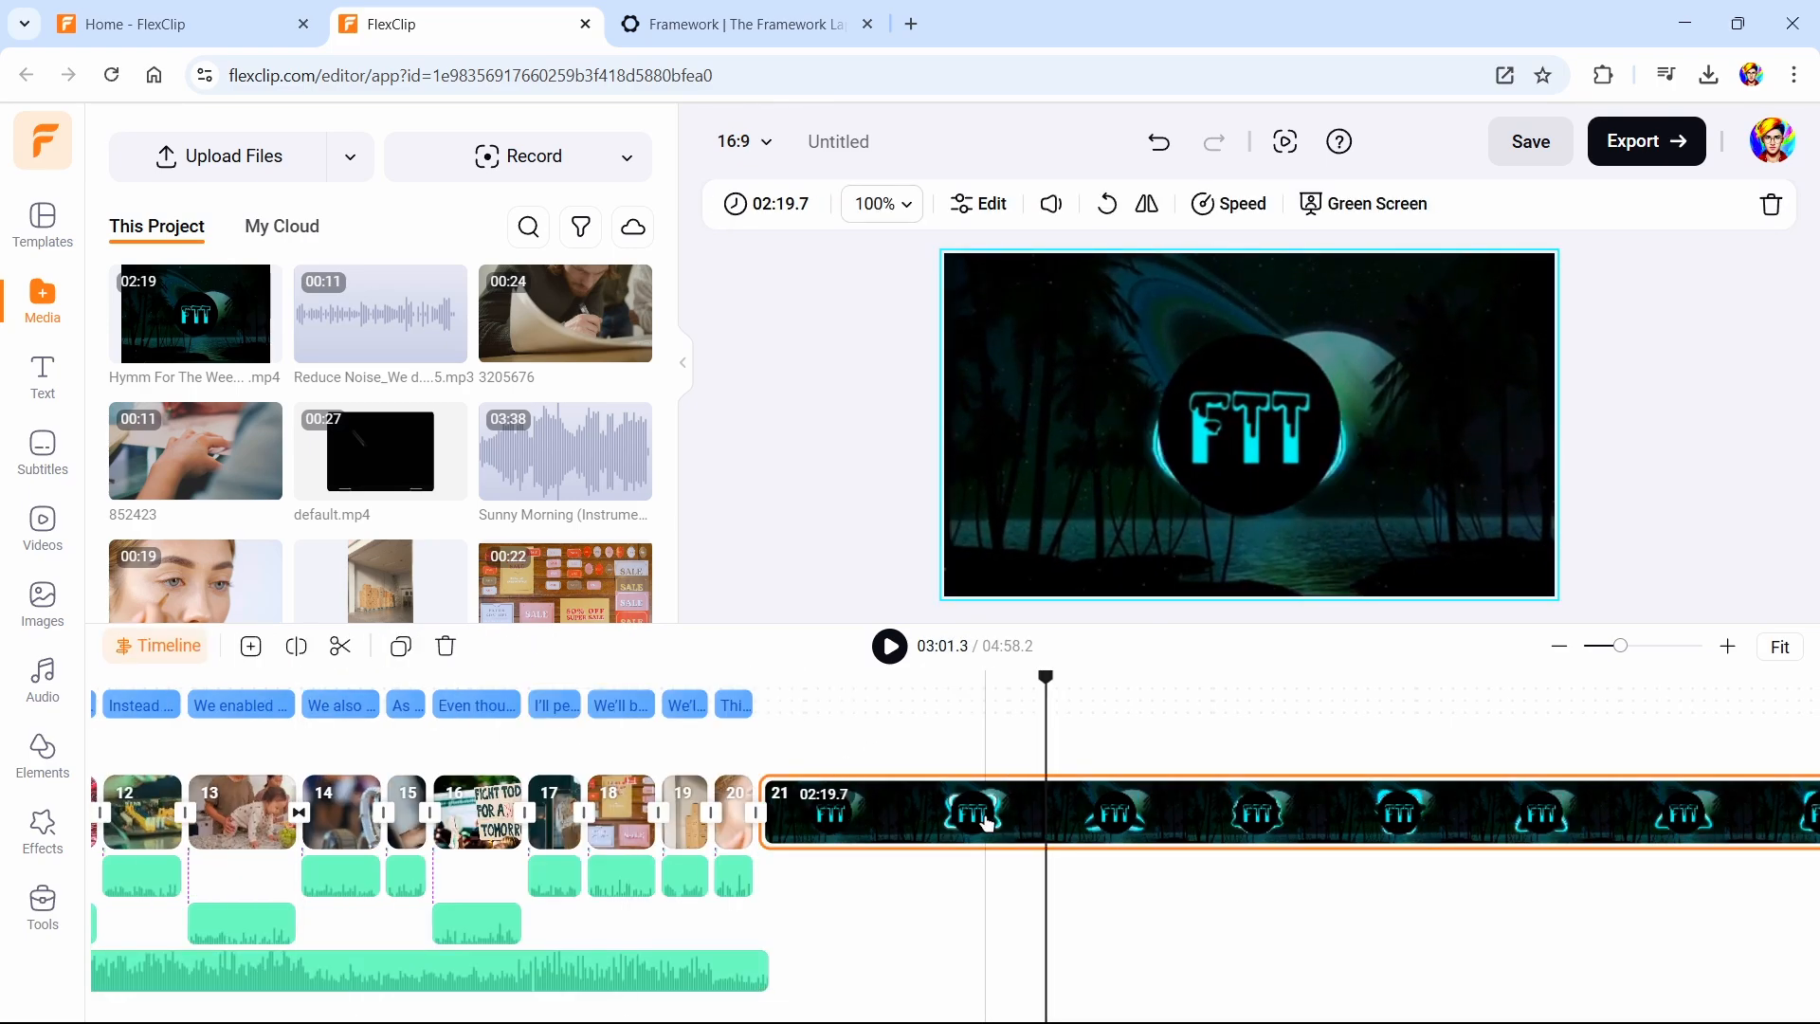
click(1048, 210)
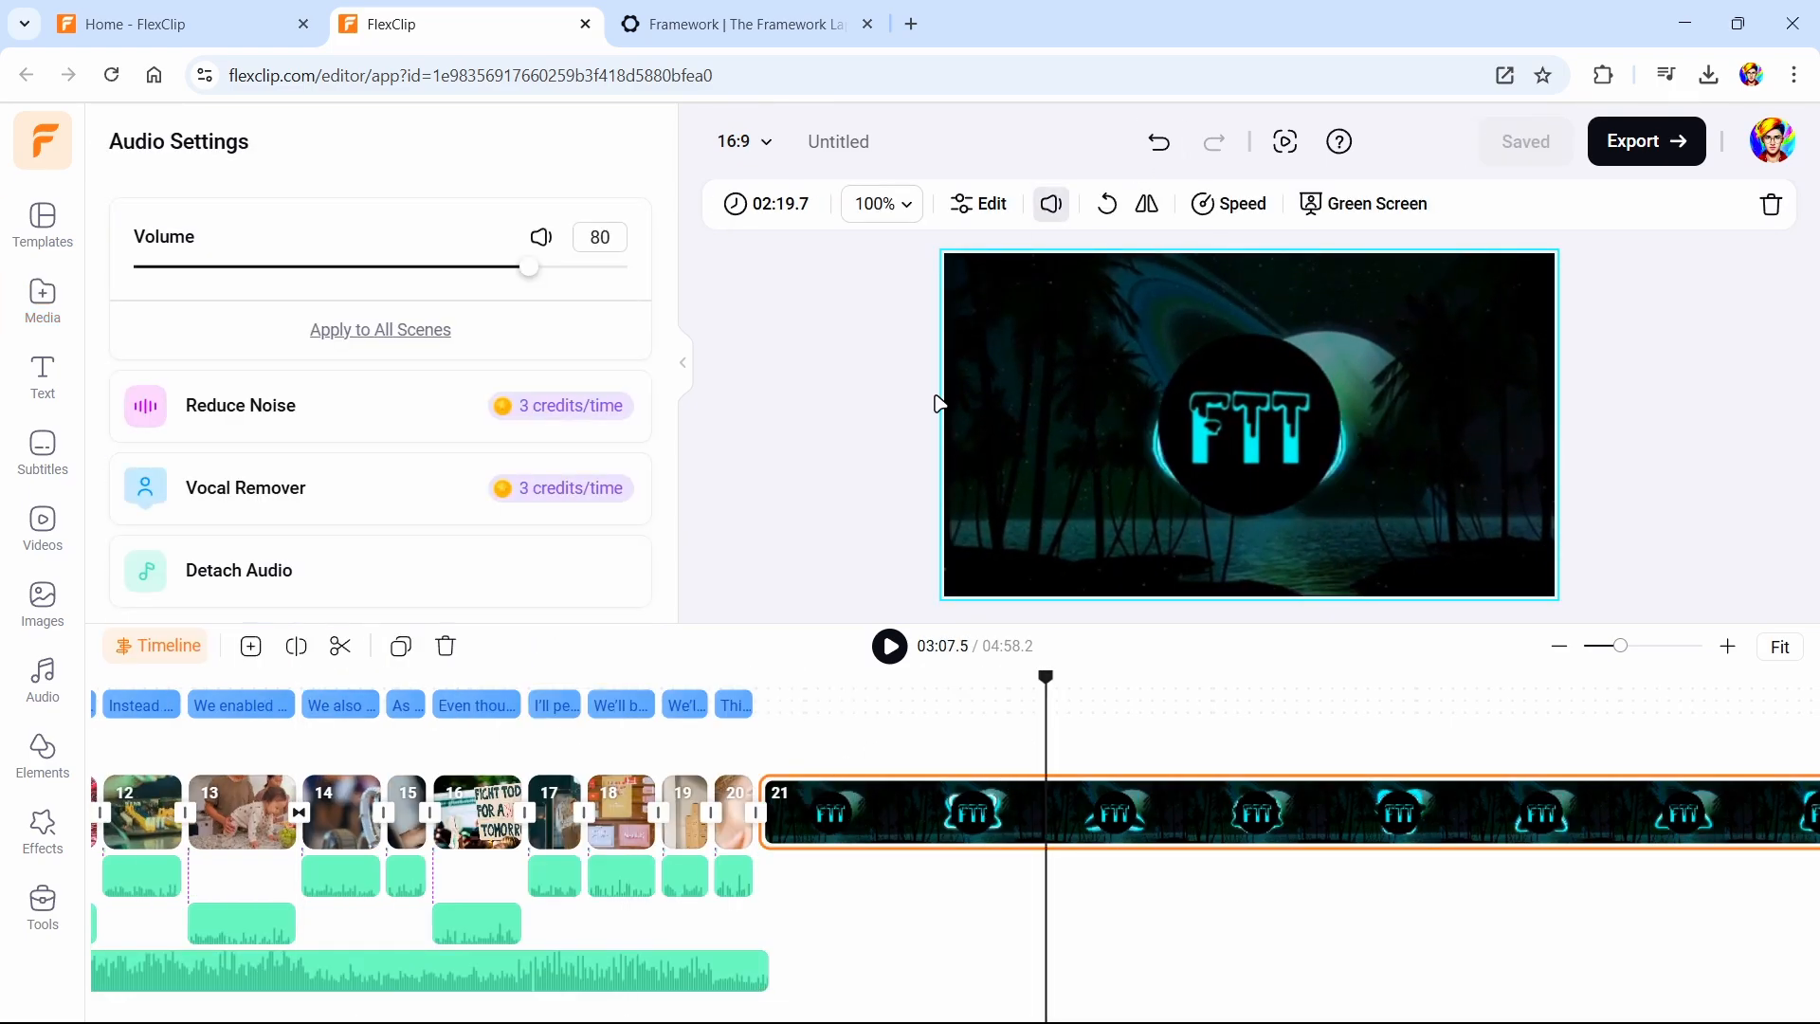
click(256, 573)
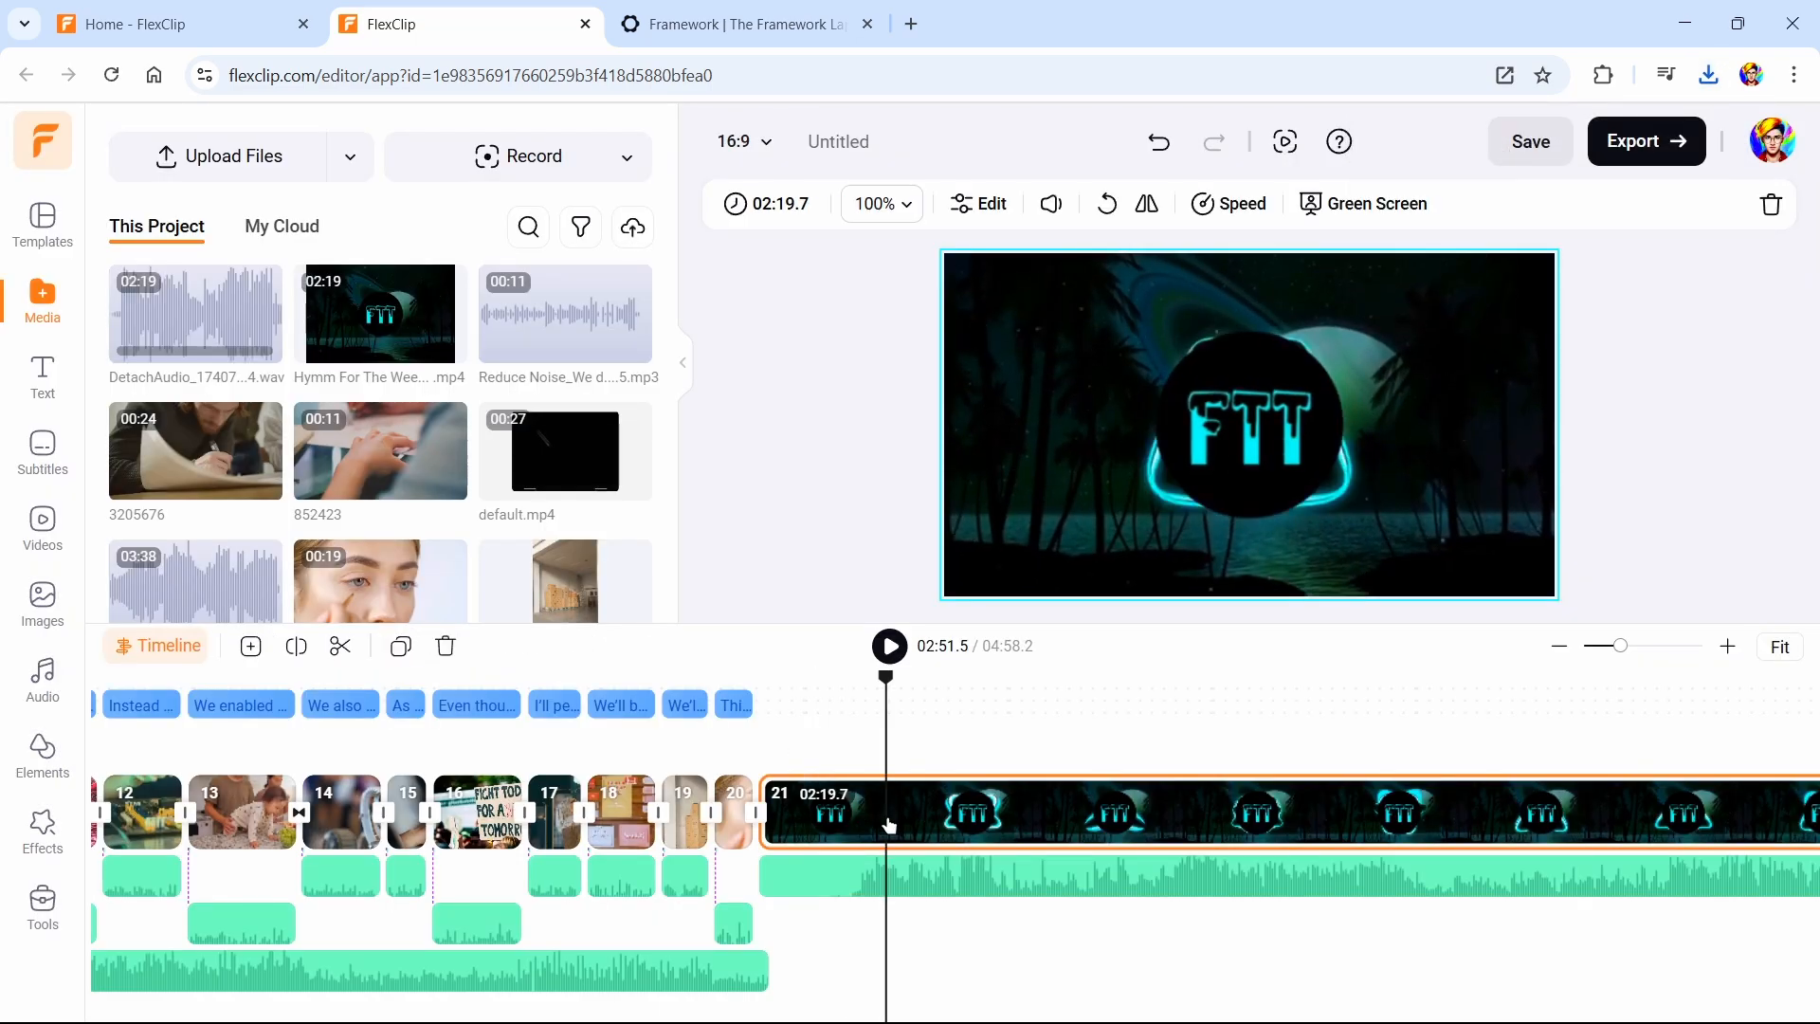
key(Delete)
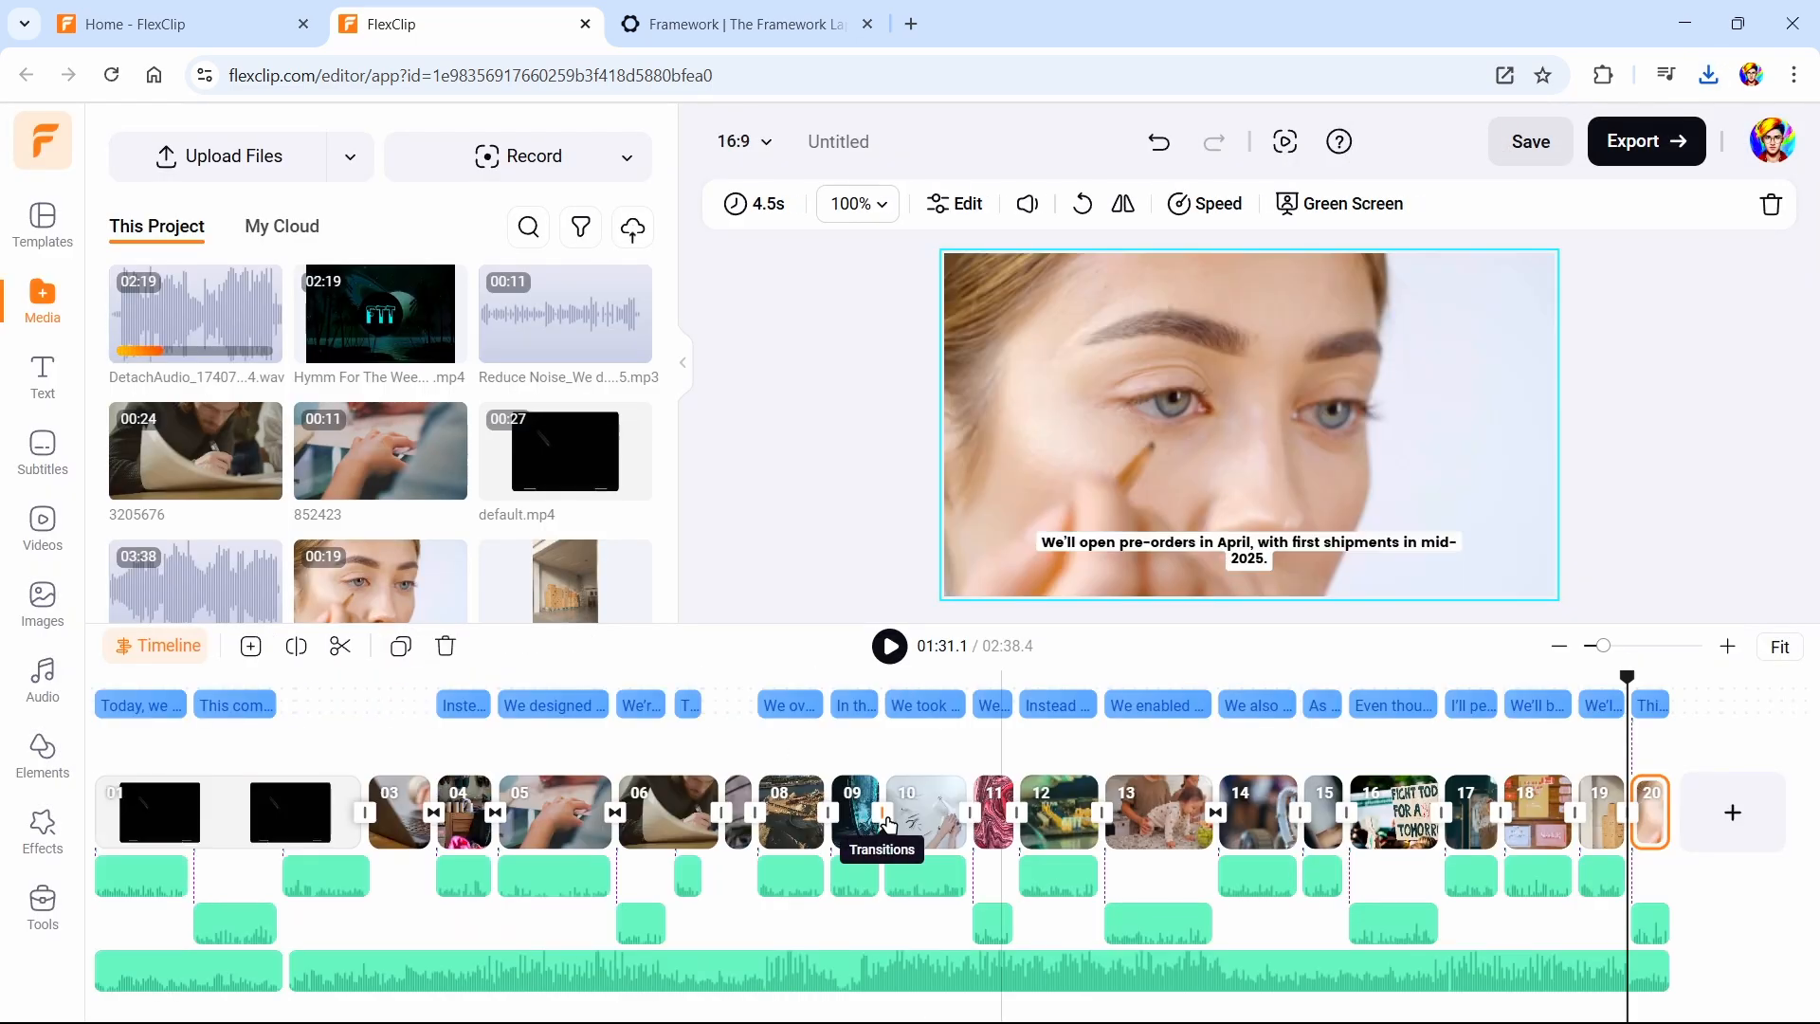
key(ctrl+z)
drag(945, 882, 418, 976)
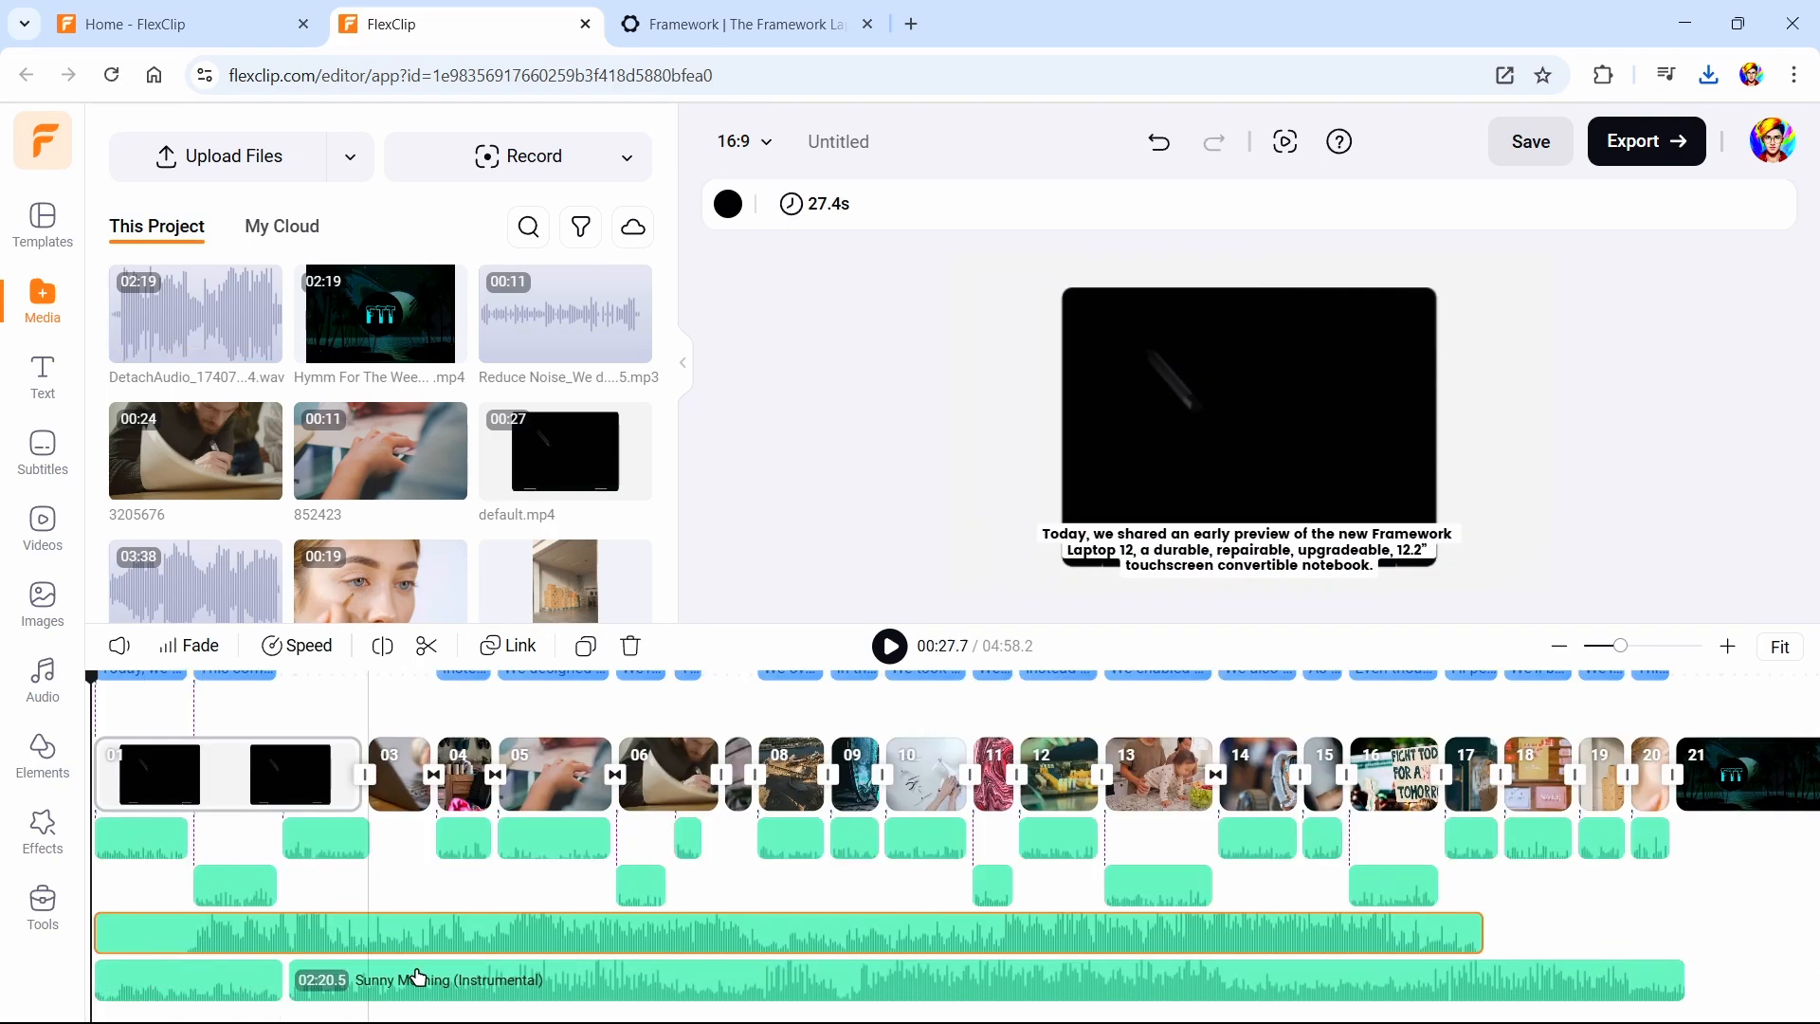
Delete both original background music clips and remove scene 21 from the timeline
click(366, 996)
key(Delete)
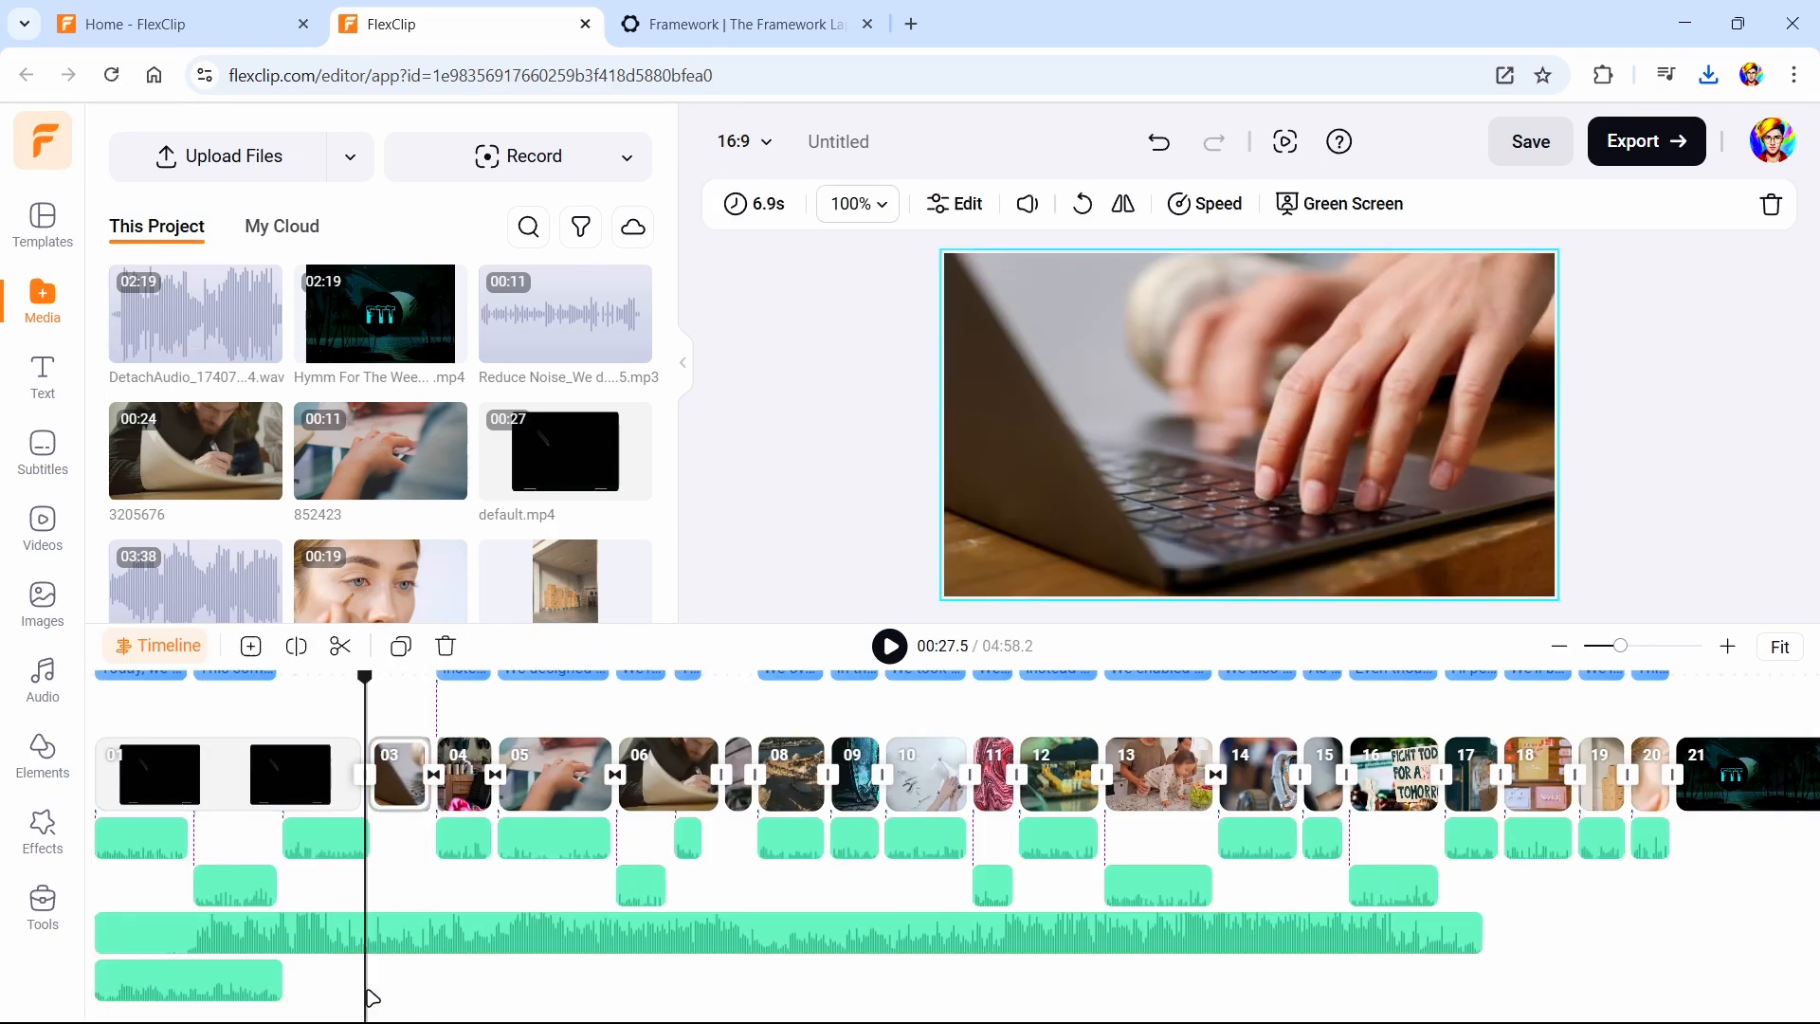
click(212, 981)
scroll(1165, 791, right, 5)
click(1165, 791)
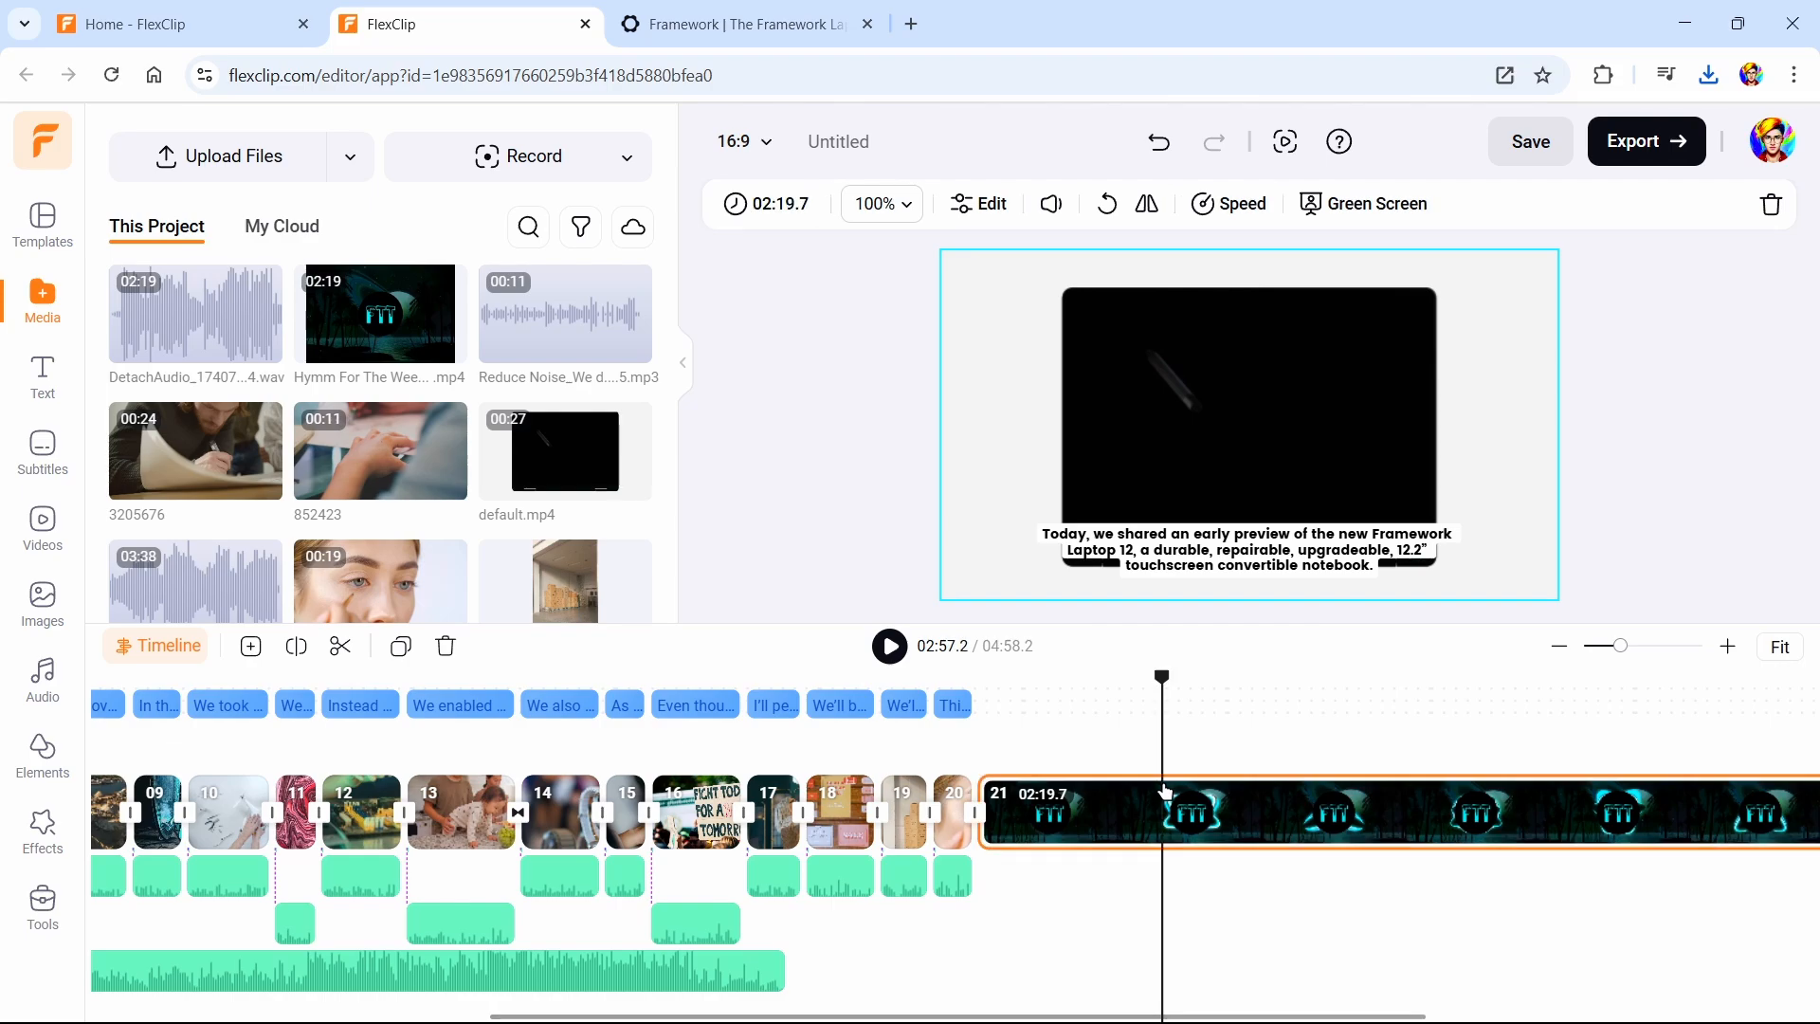
key(Delete)
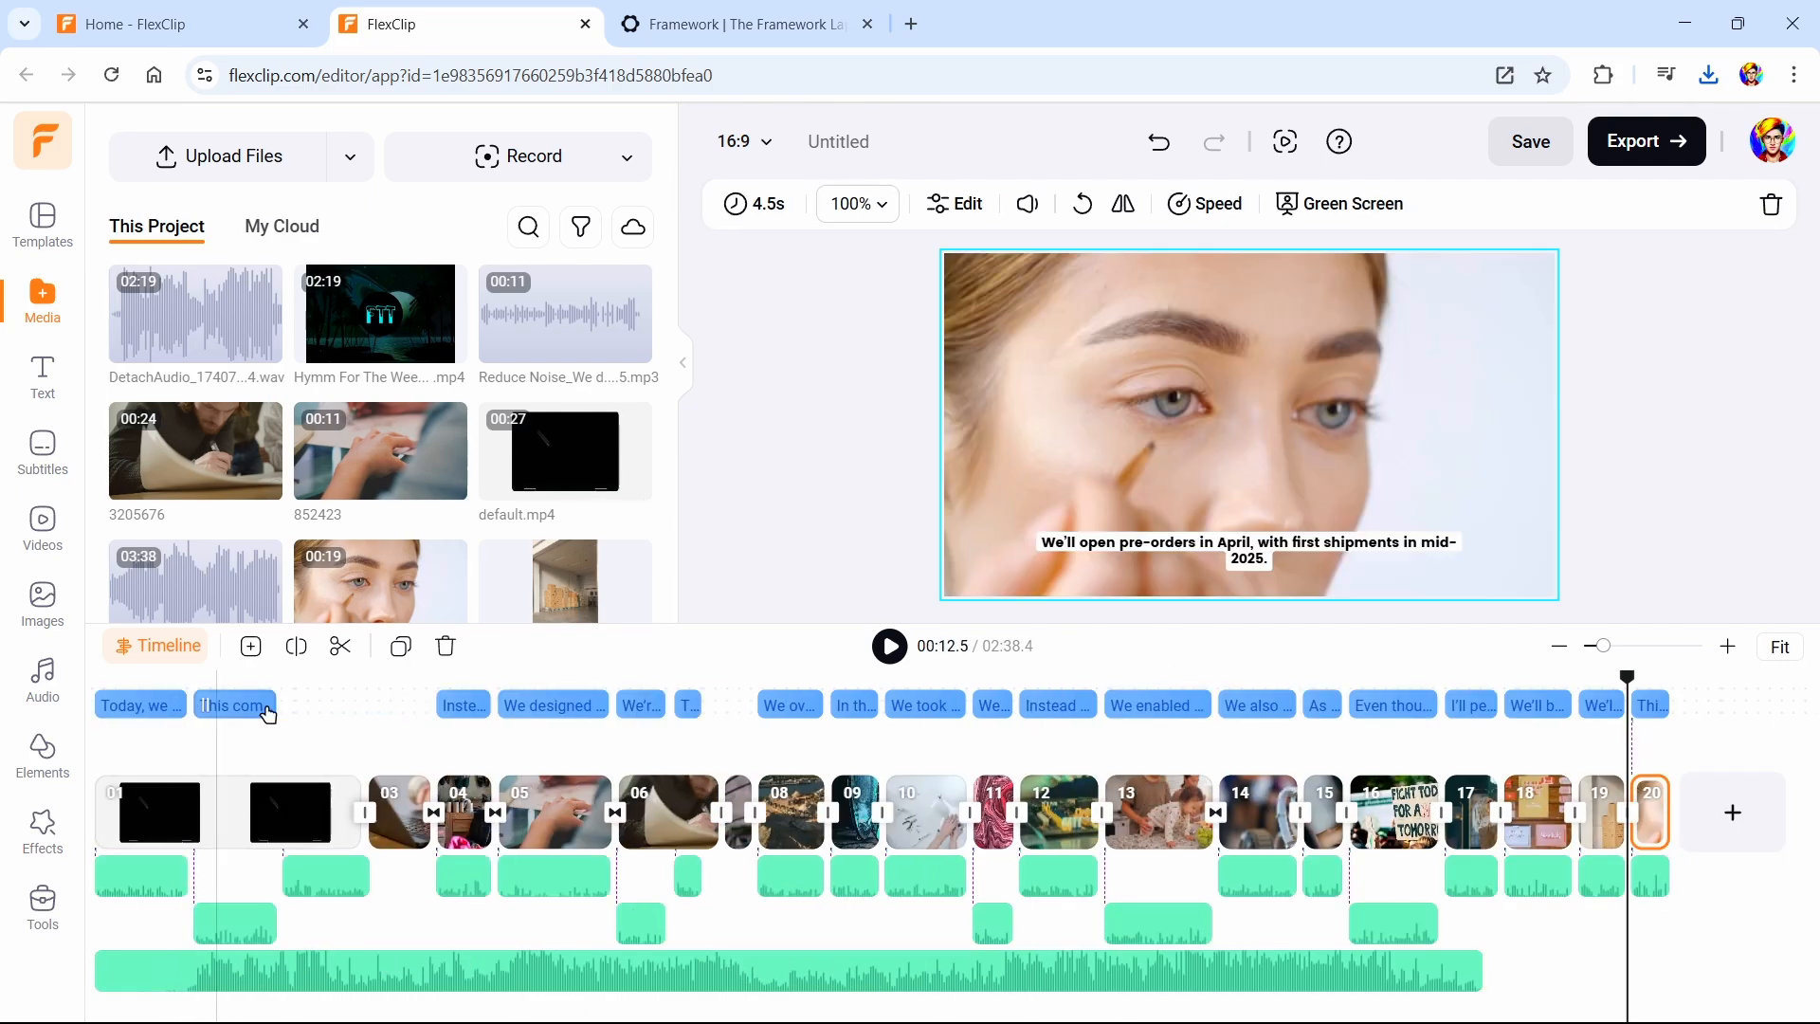
Play the timeline briefly around the third scene to check the detached audio, and go back to the end of the first scene
mouse_move(284, 676)
mouse_down()
mouse_move(138, 677)
mouse_move(405, 679)
mouse_move(237, 676)
mouse_move(254, 692)
mouse_up()
click(371, 957)
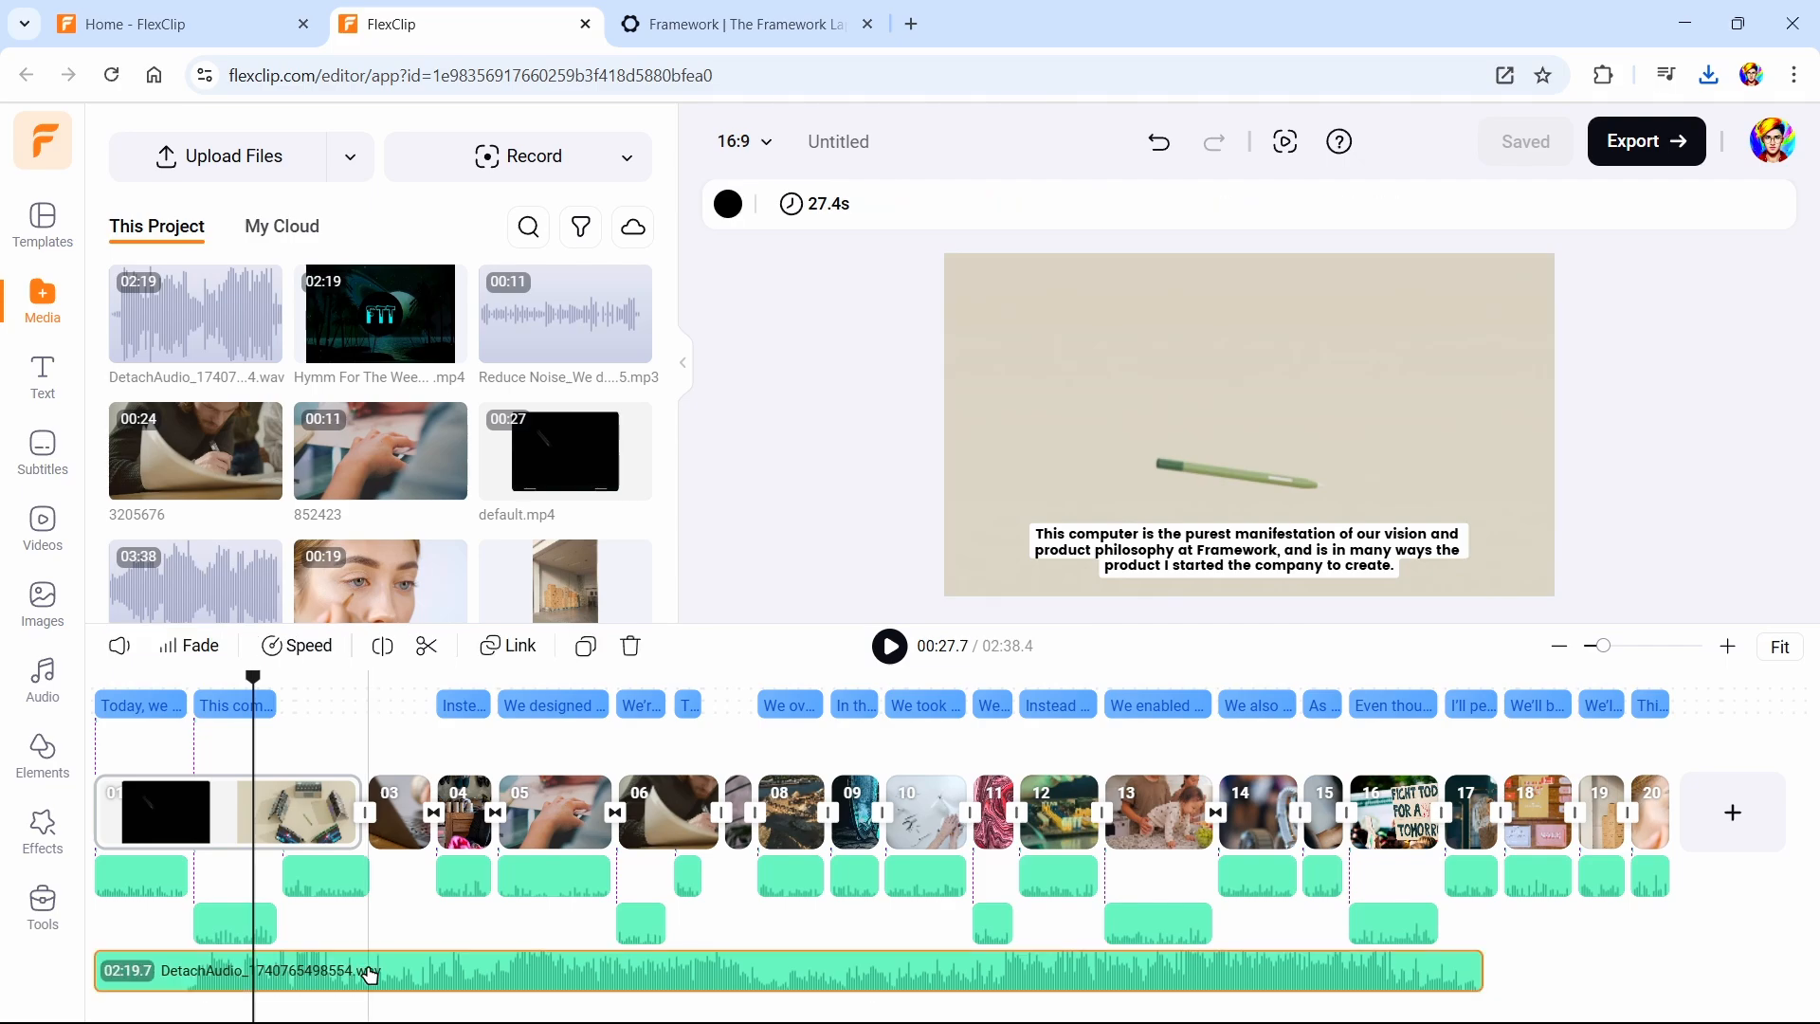
key(space)
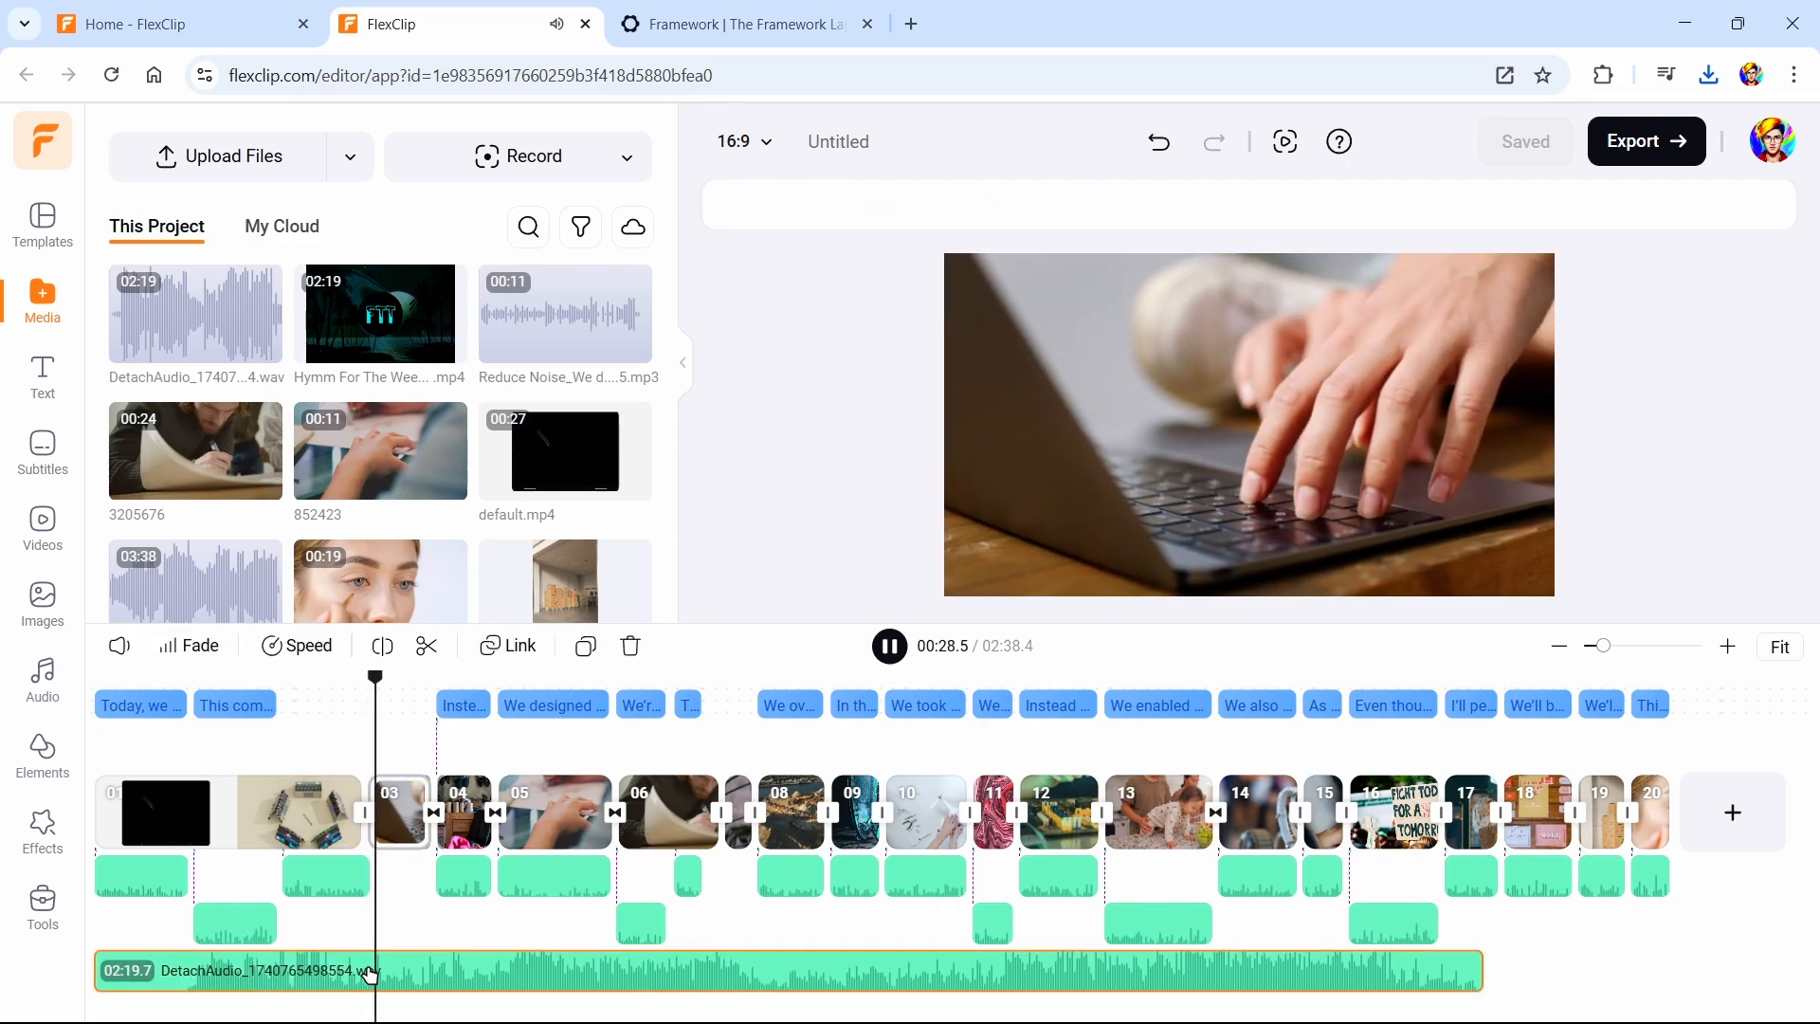
key(space)
click(289, 678)
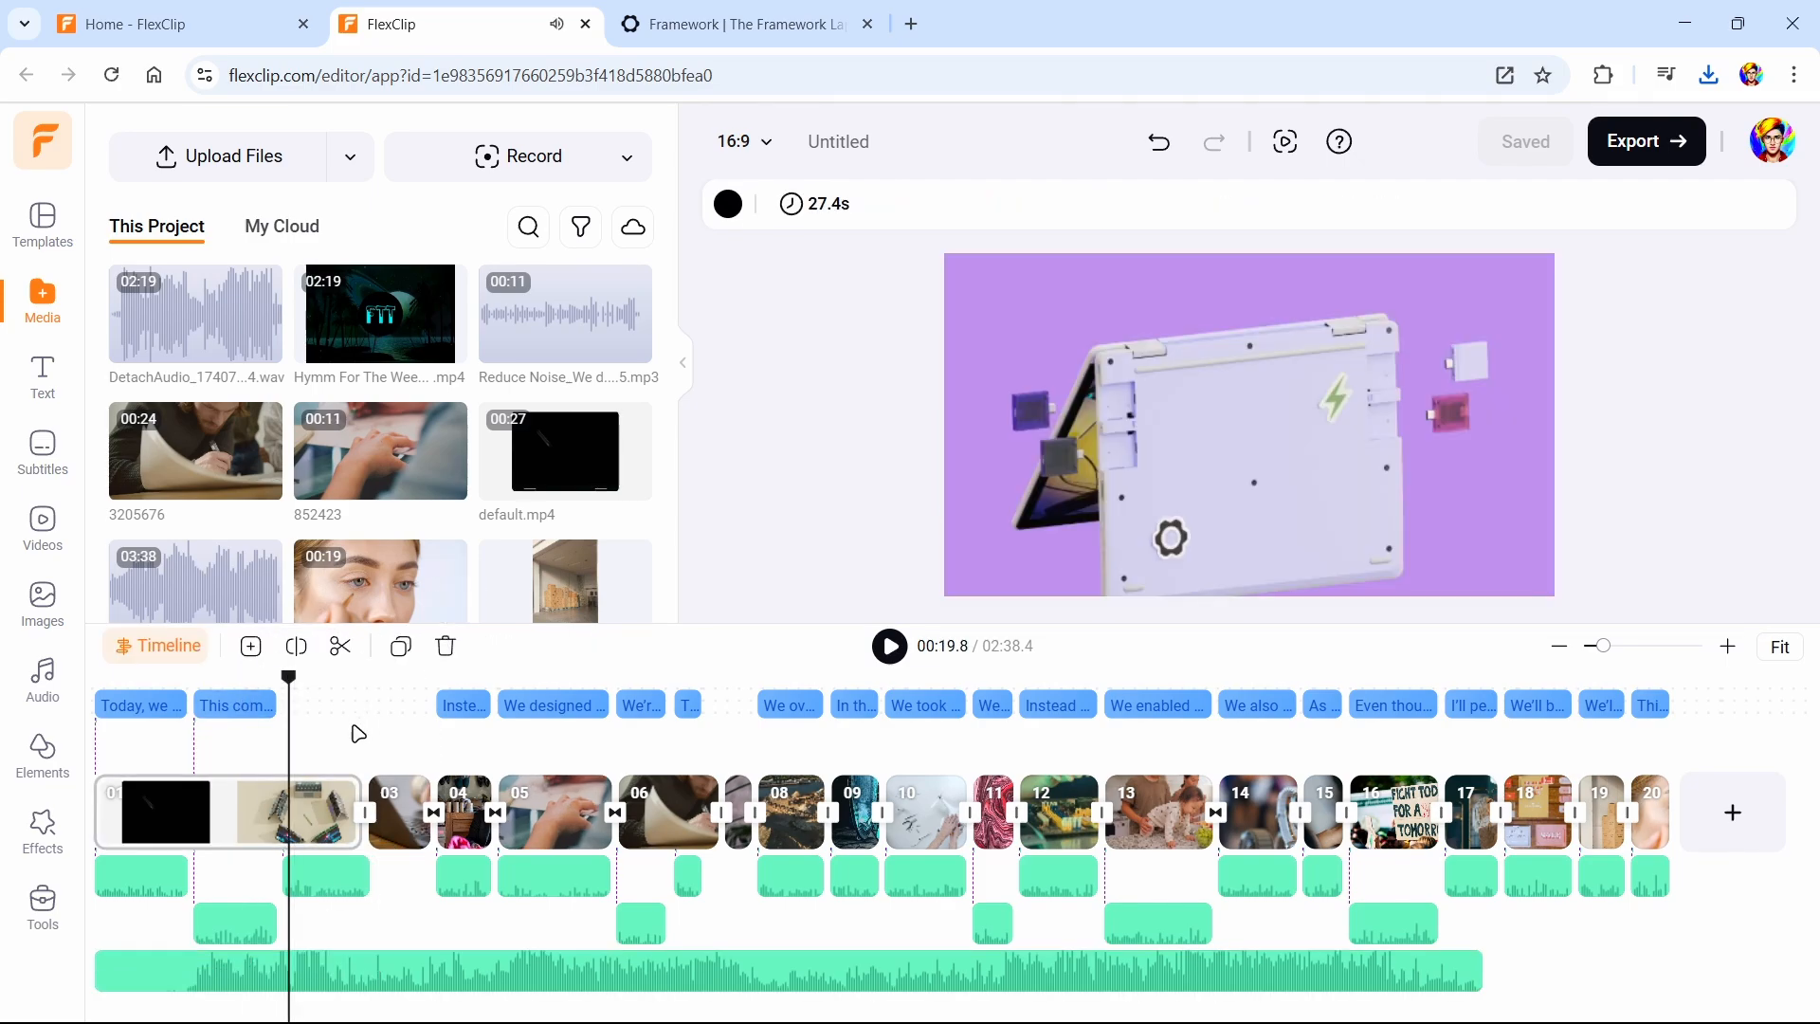
Separate the detached song clip with Vocal Remover and delete the extracted vocal clip, keeping the background music track
click(278, 969)
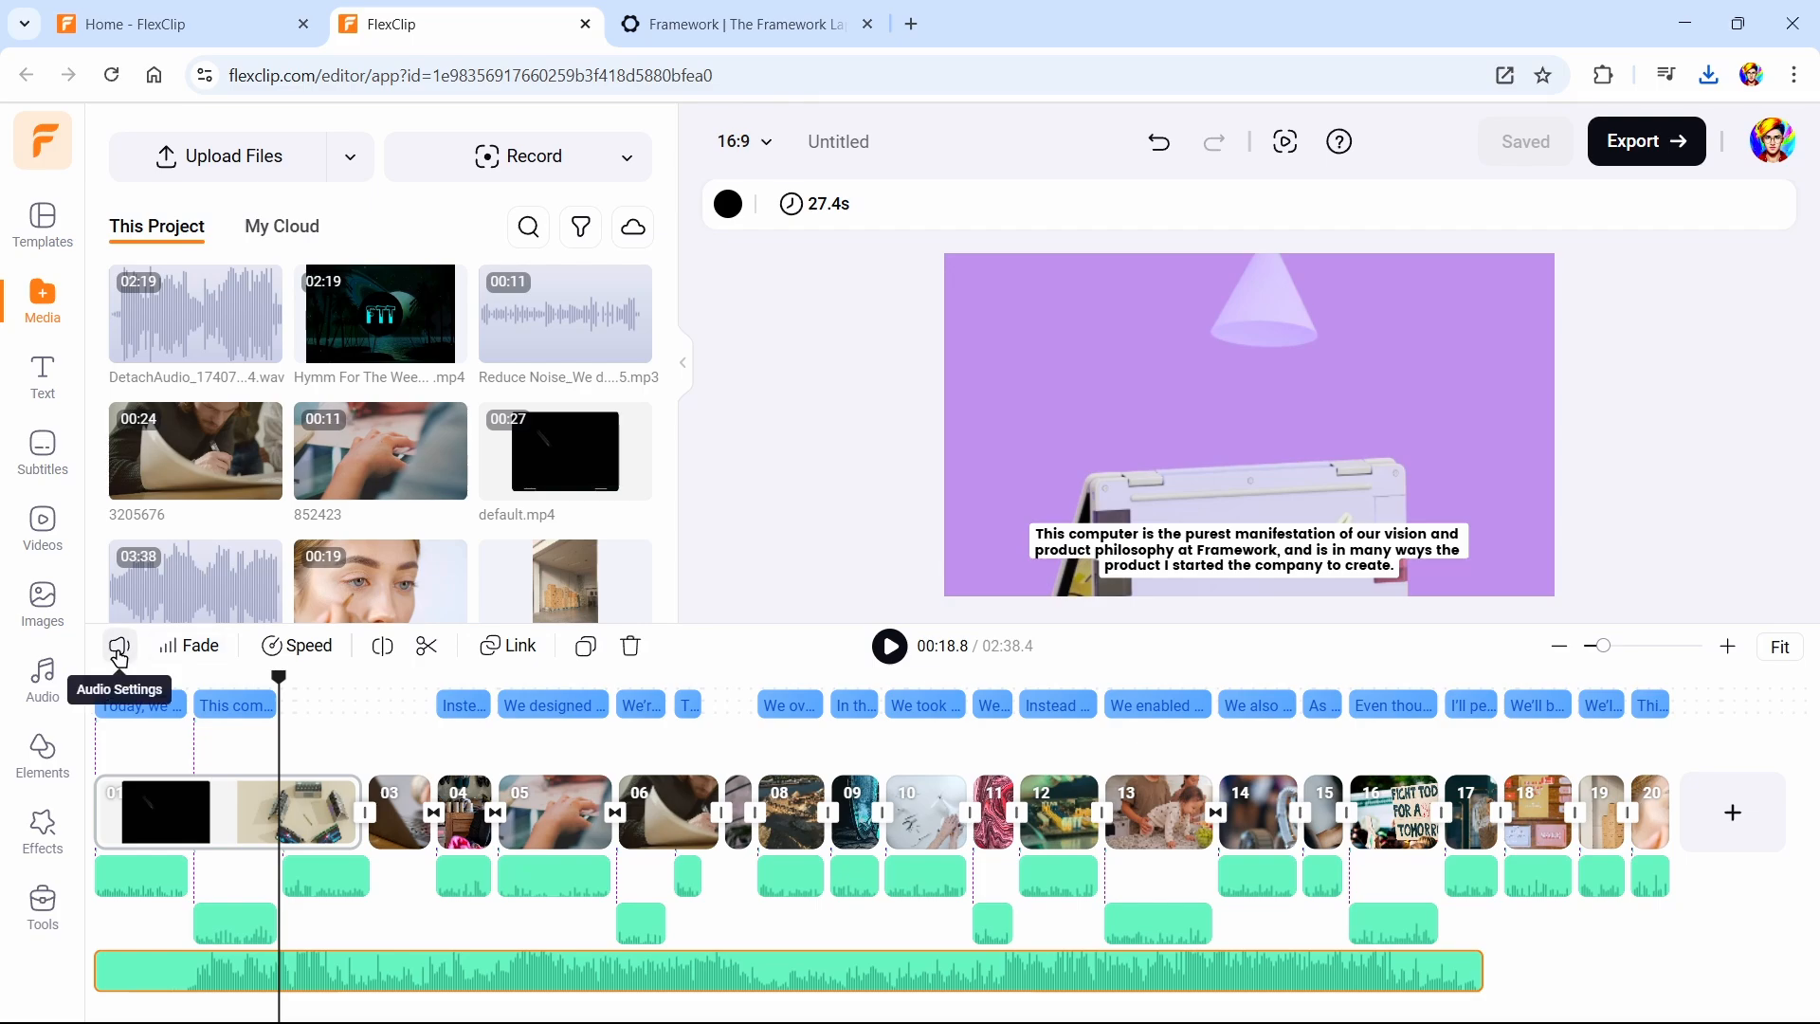
click(118, 648)
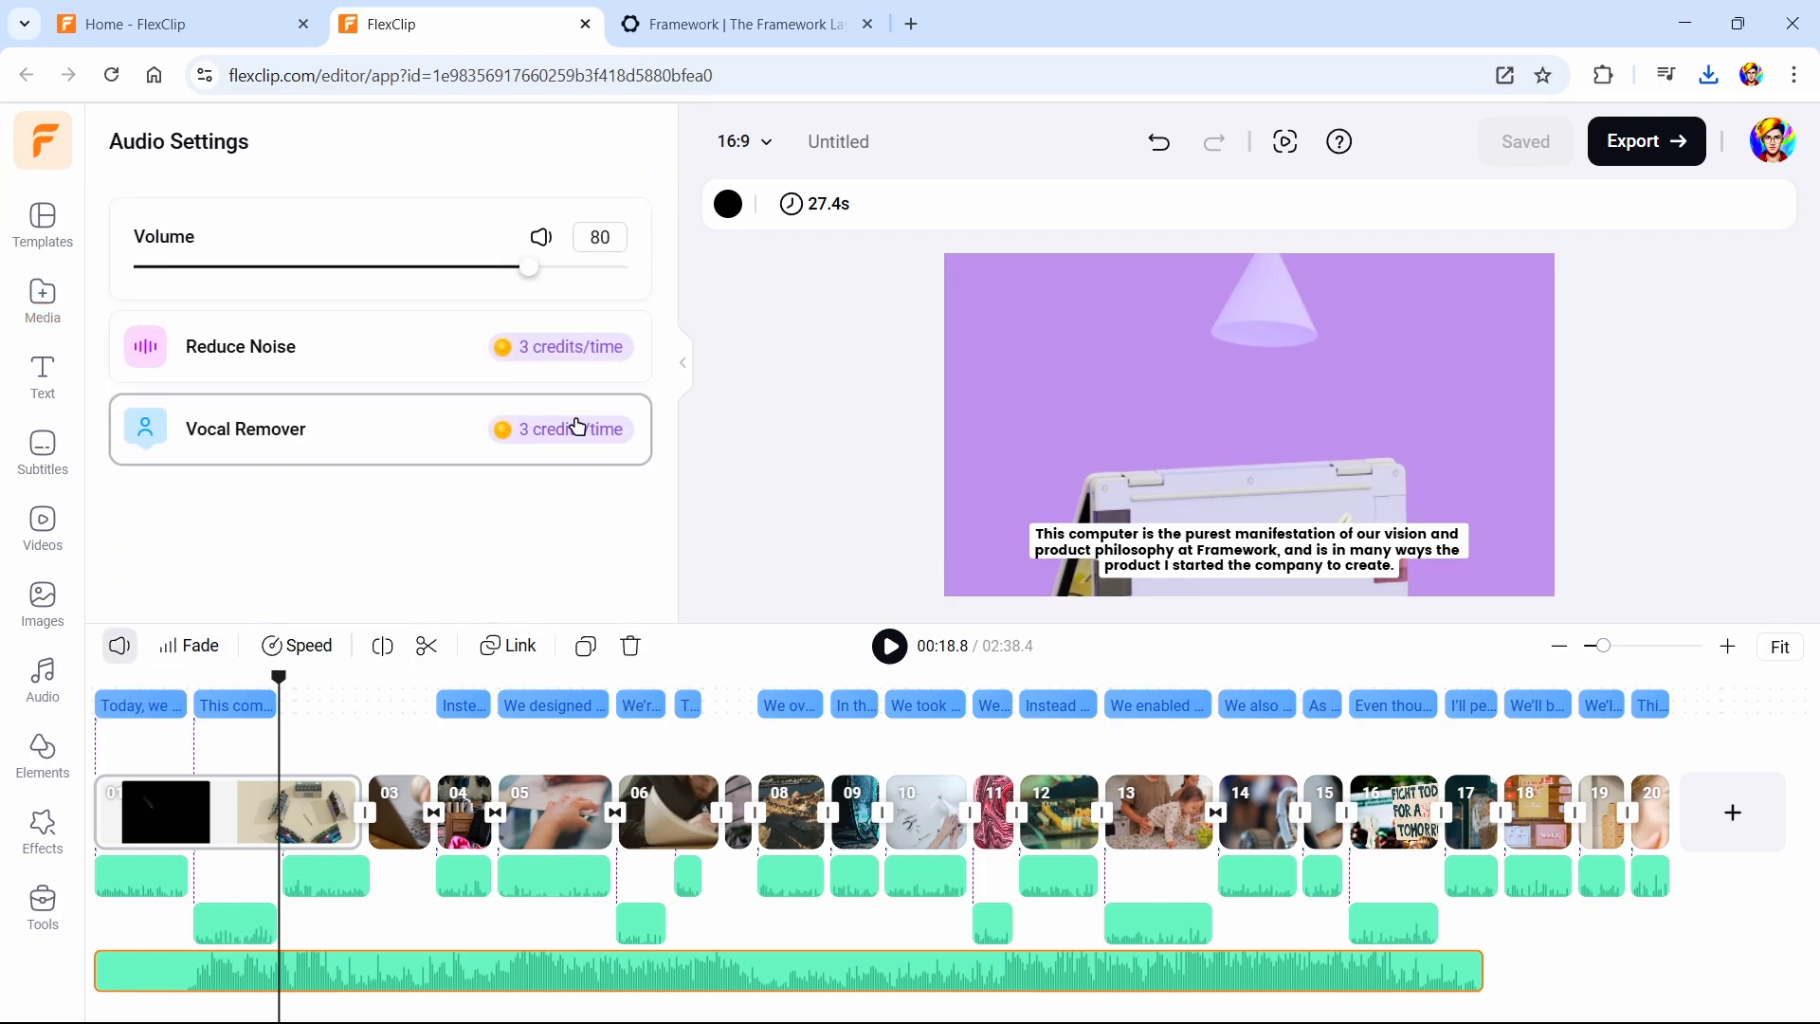
click(578, 427)
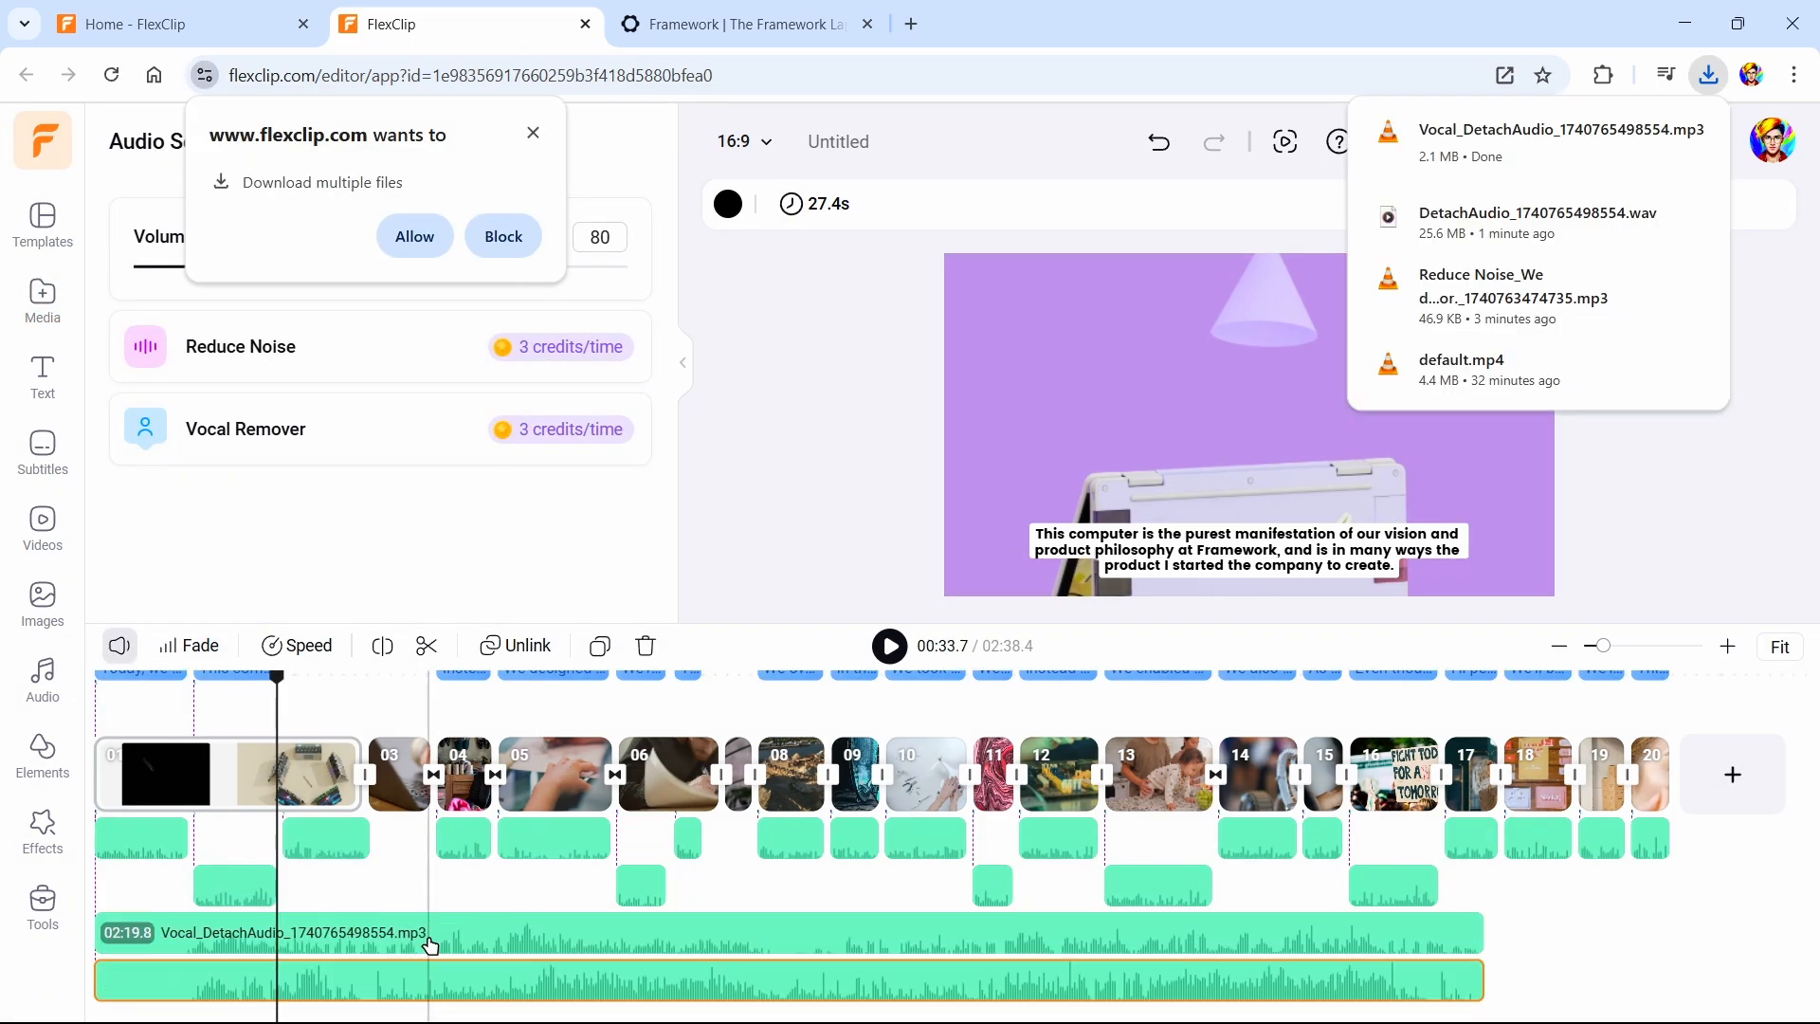
click(369, 938)
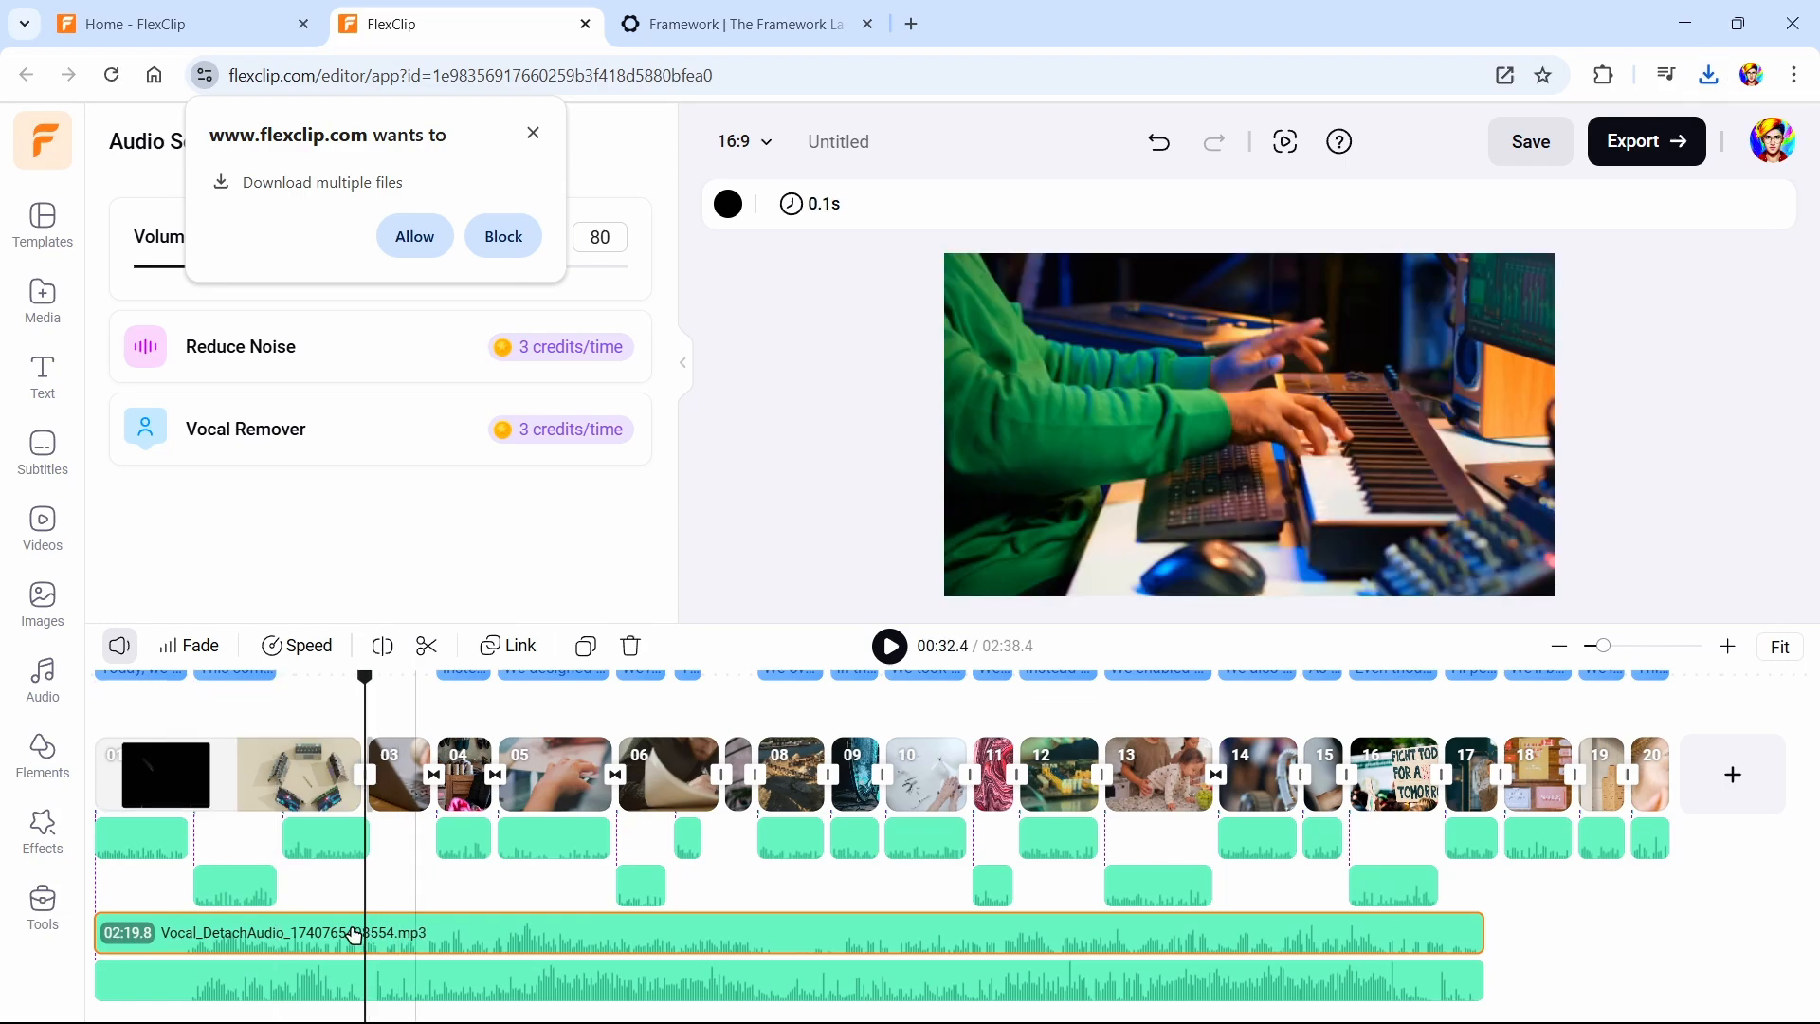
click(357, 981)
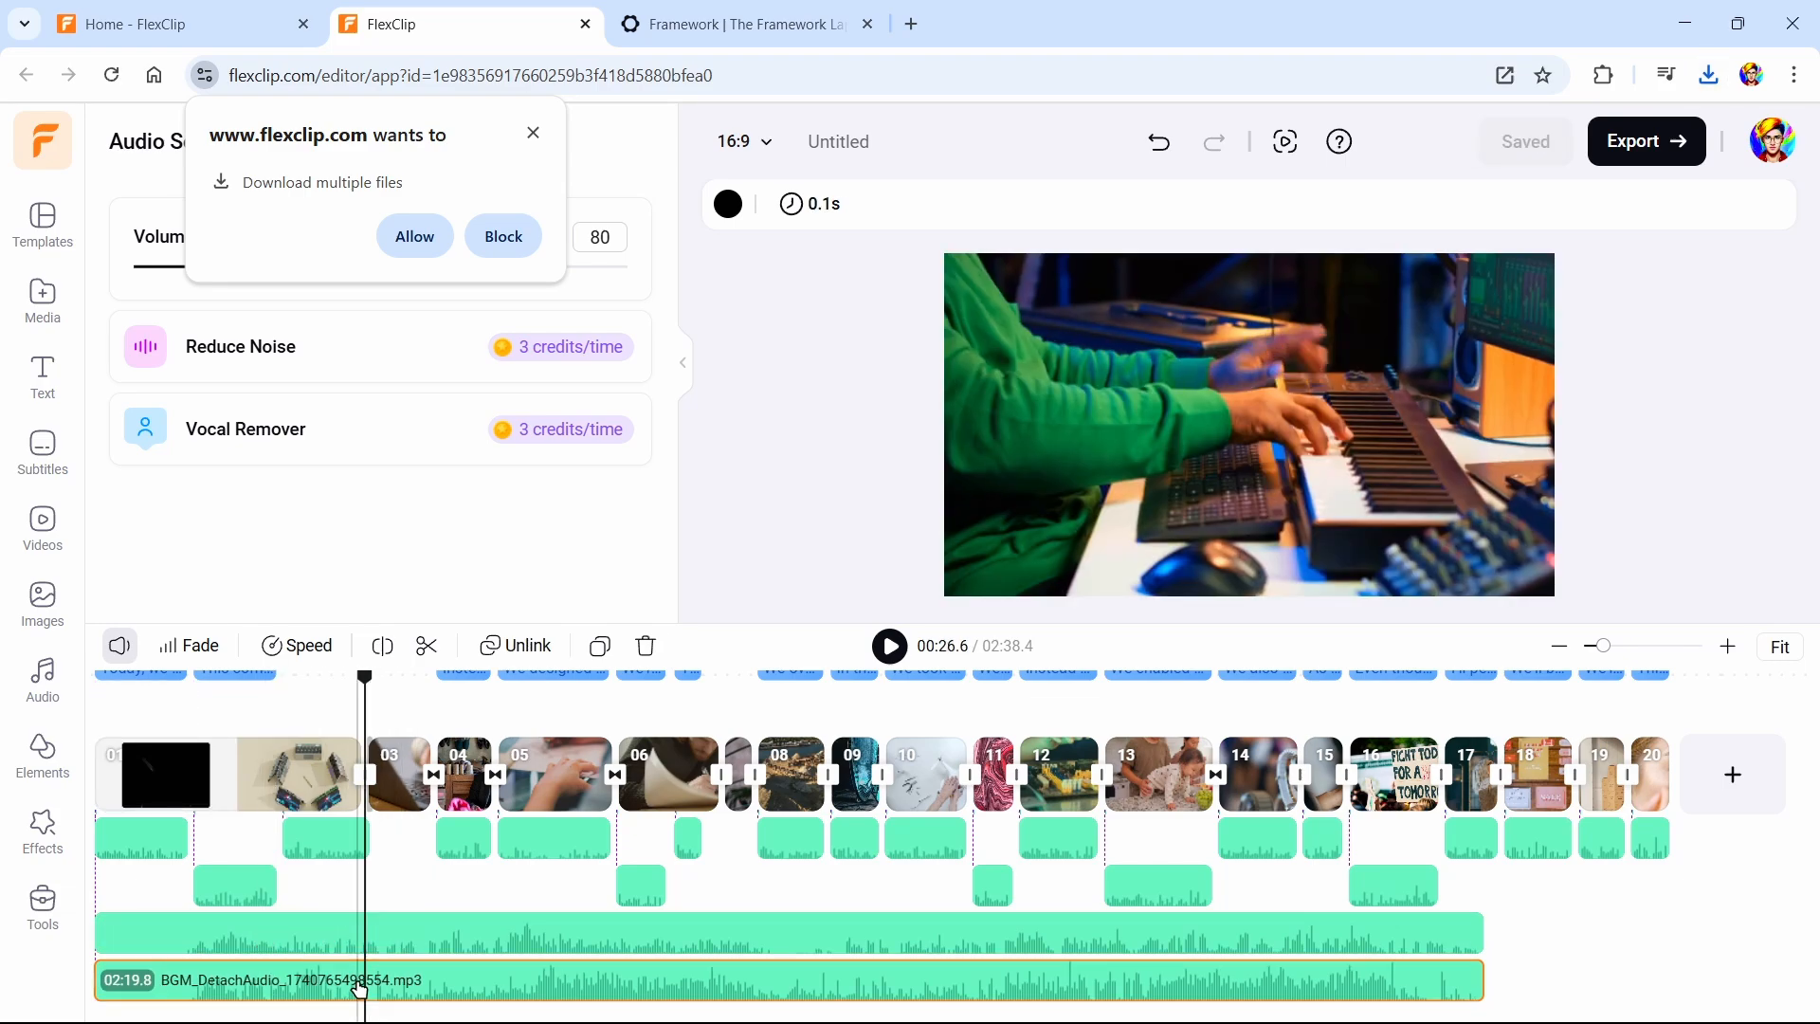
click(332, 934)
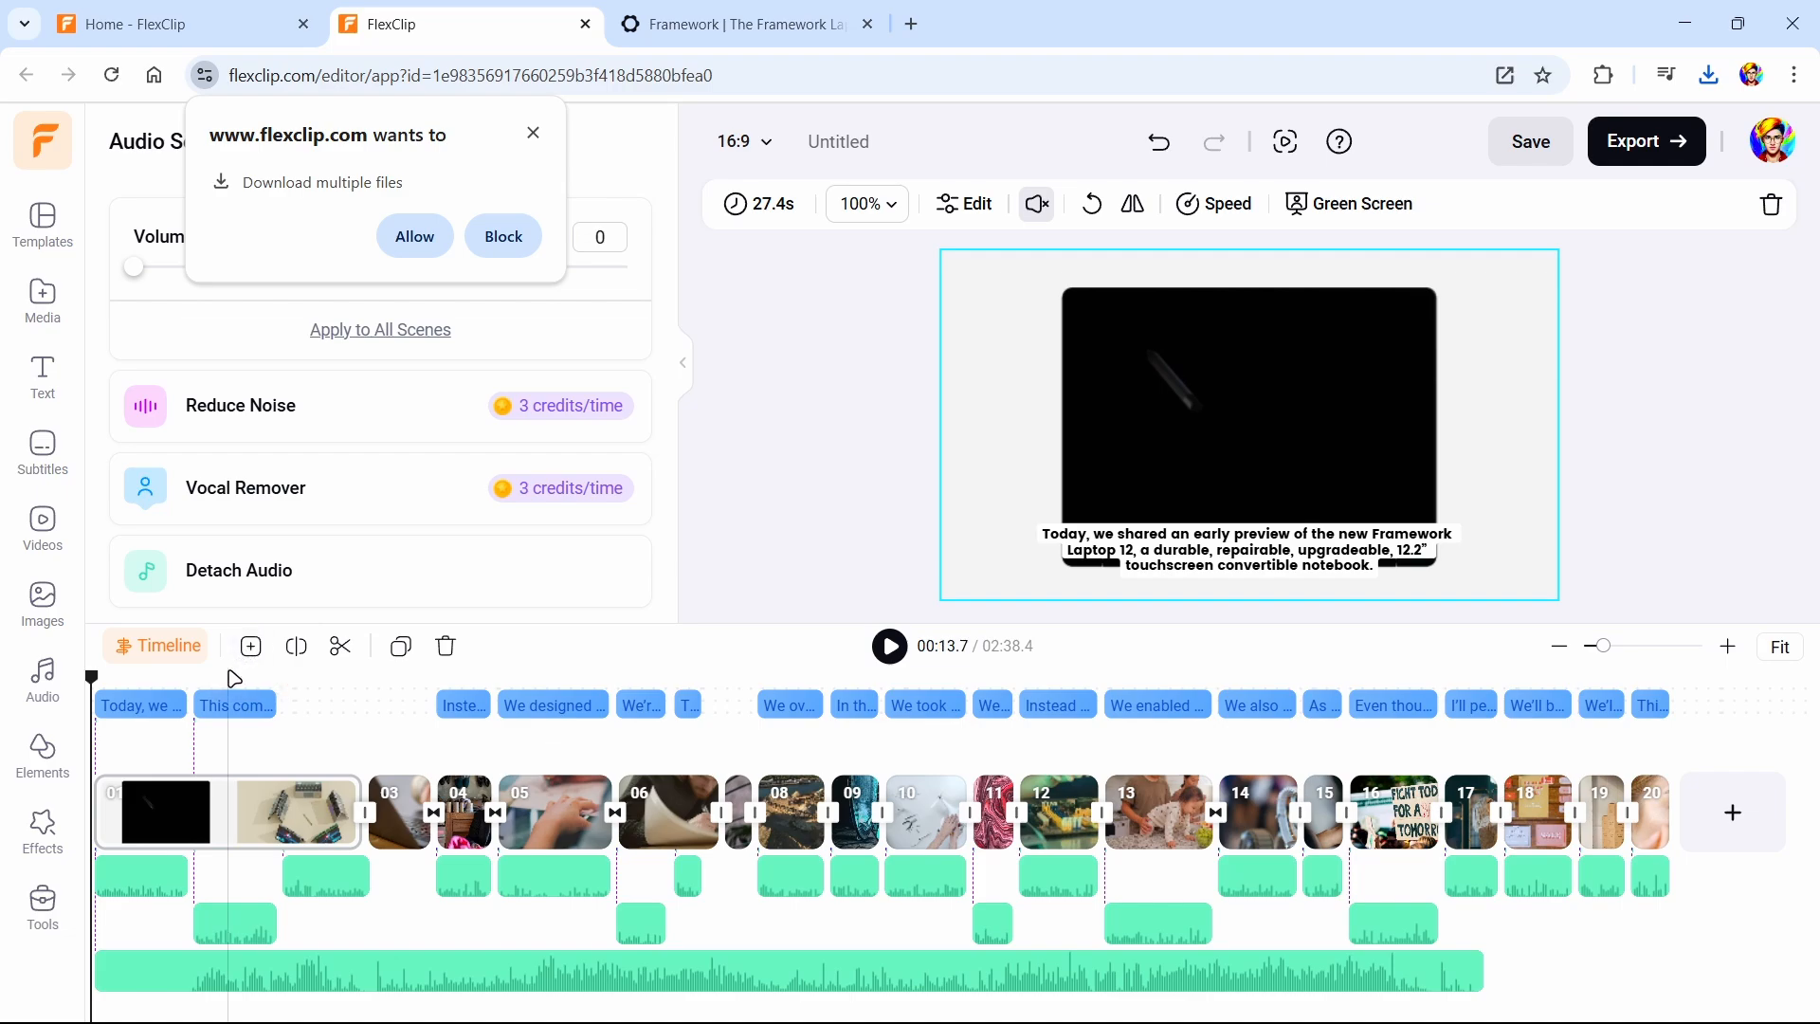
Play a short part of the extracted background music within the first scene
click(305, 991)
key(space)
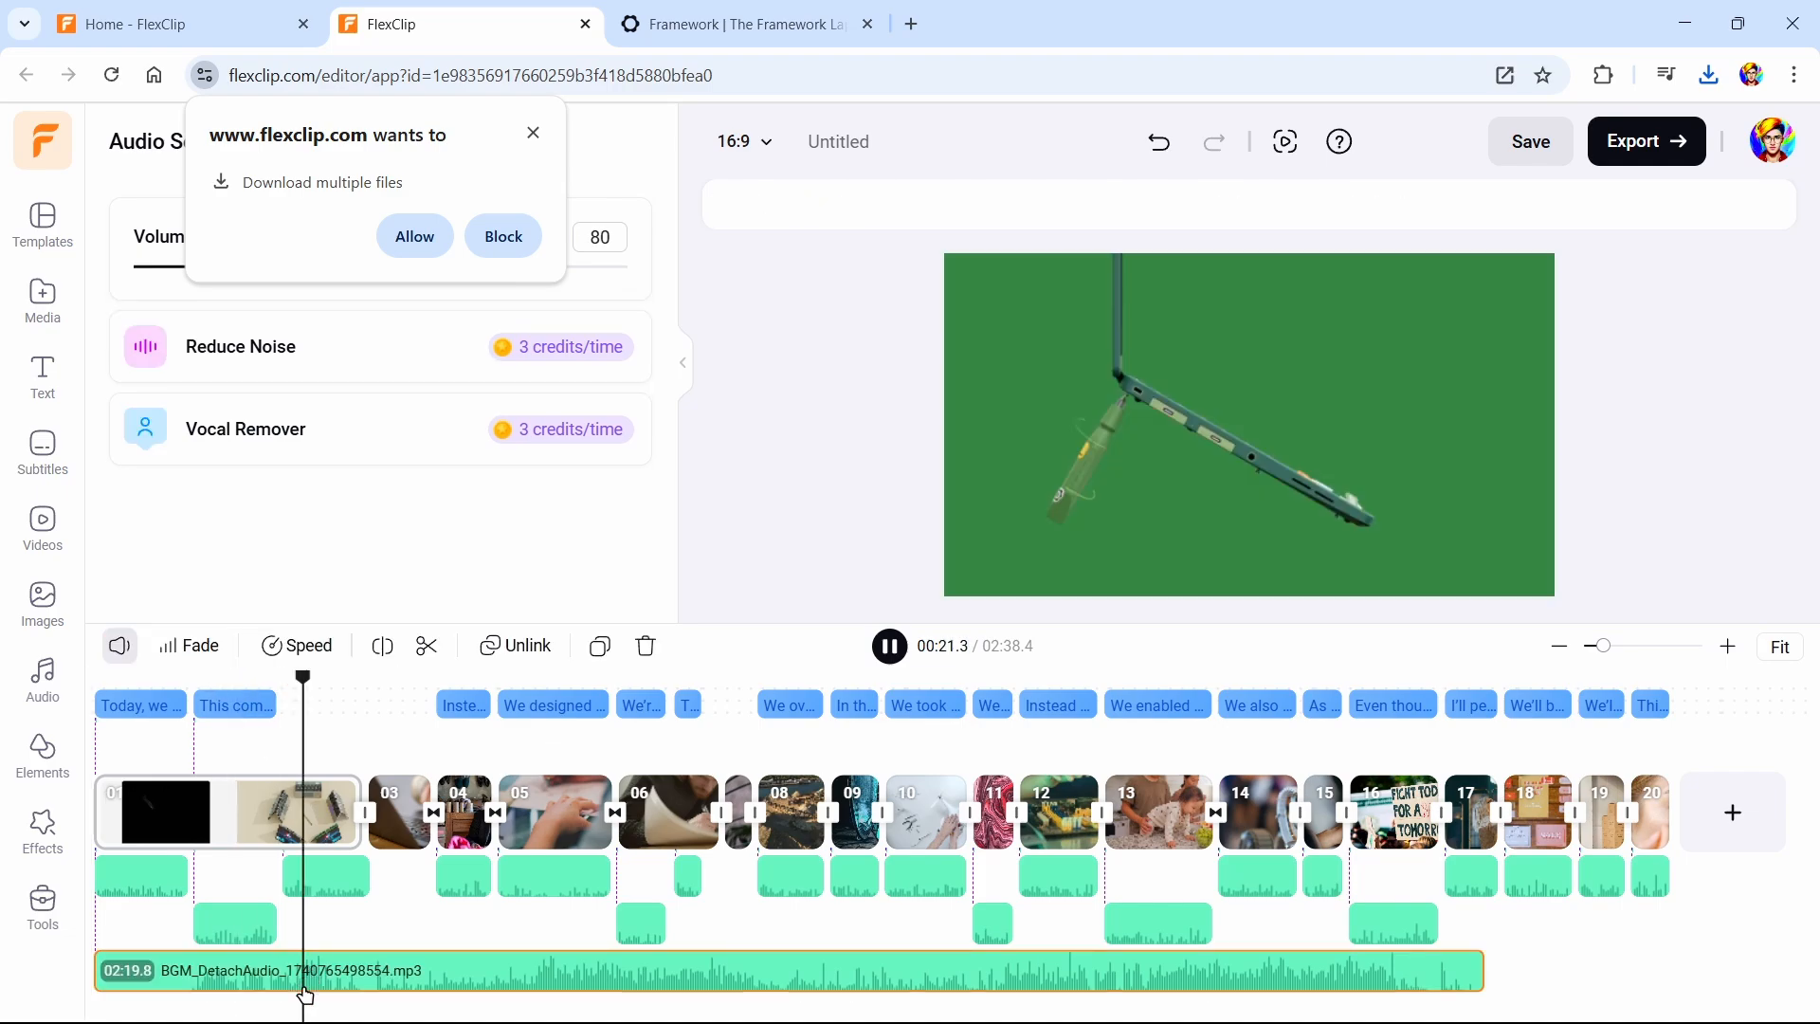
key(space)
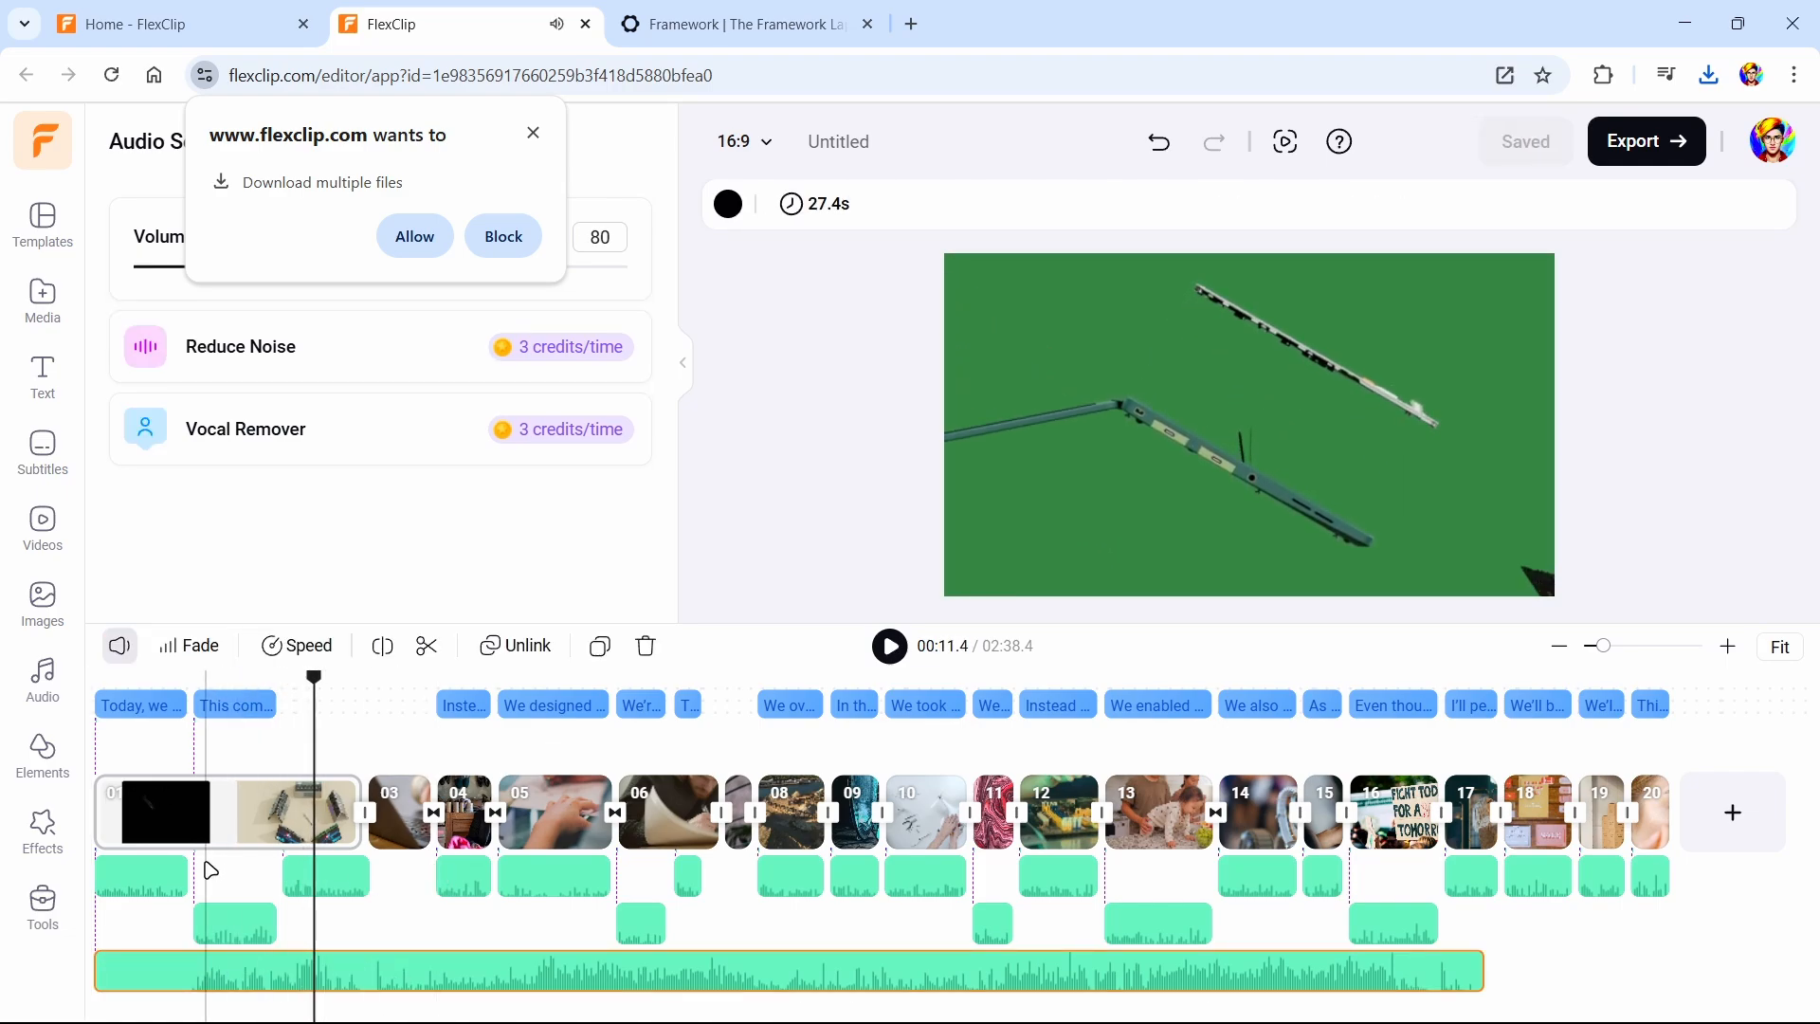
Mute all the voiceover clips together by setting their volume to 0
click(1400, 926)
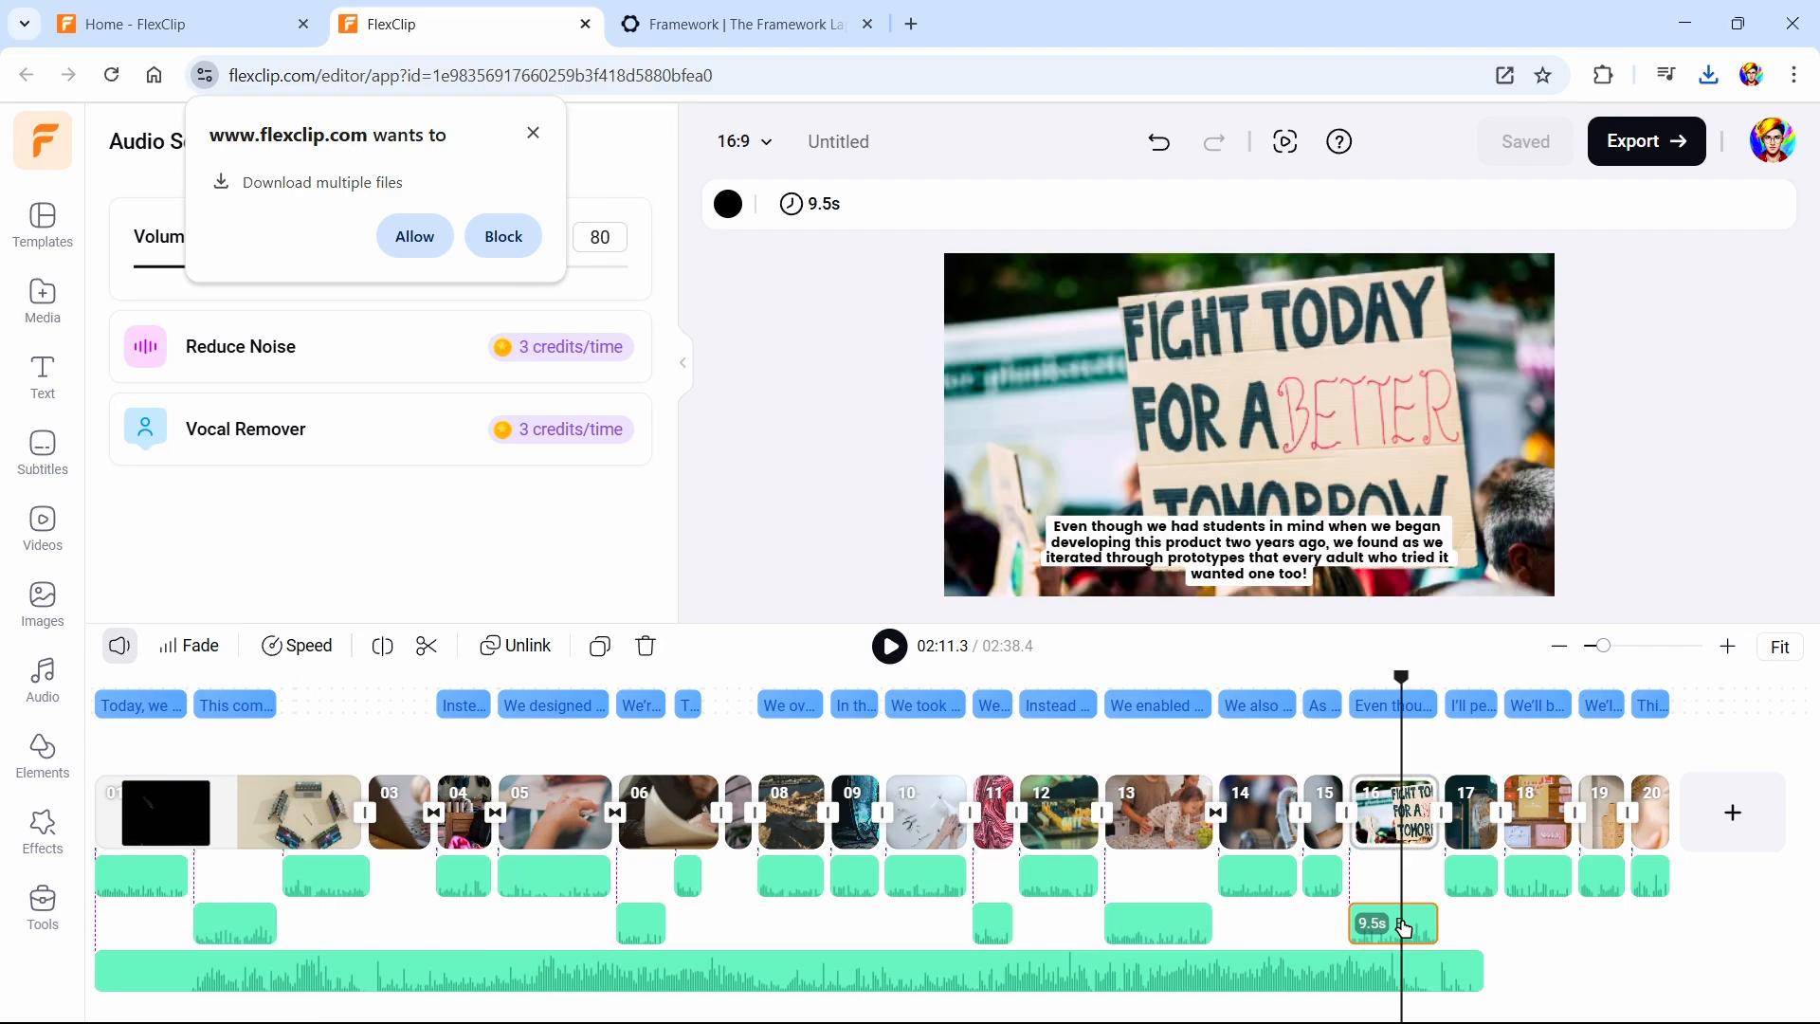
click(43, 294)
click(118, 646)
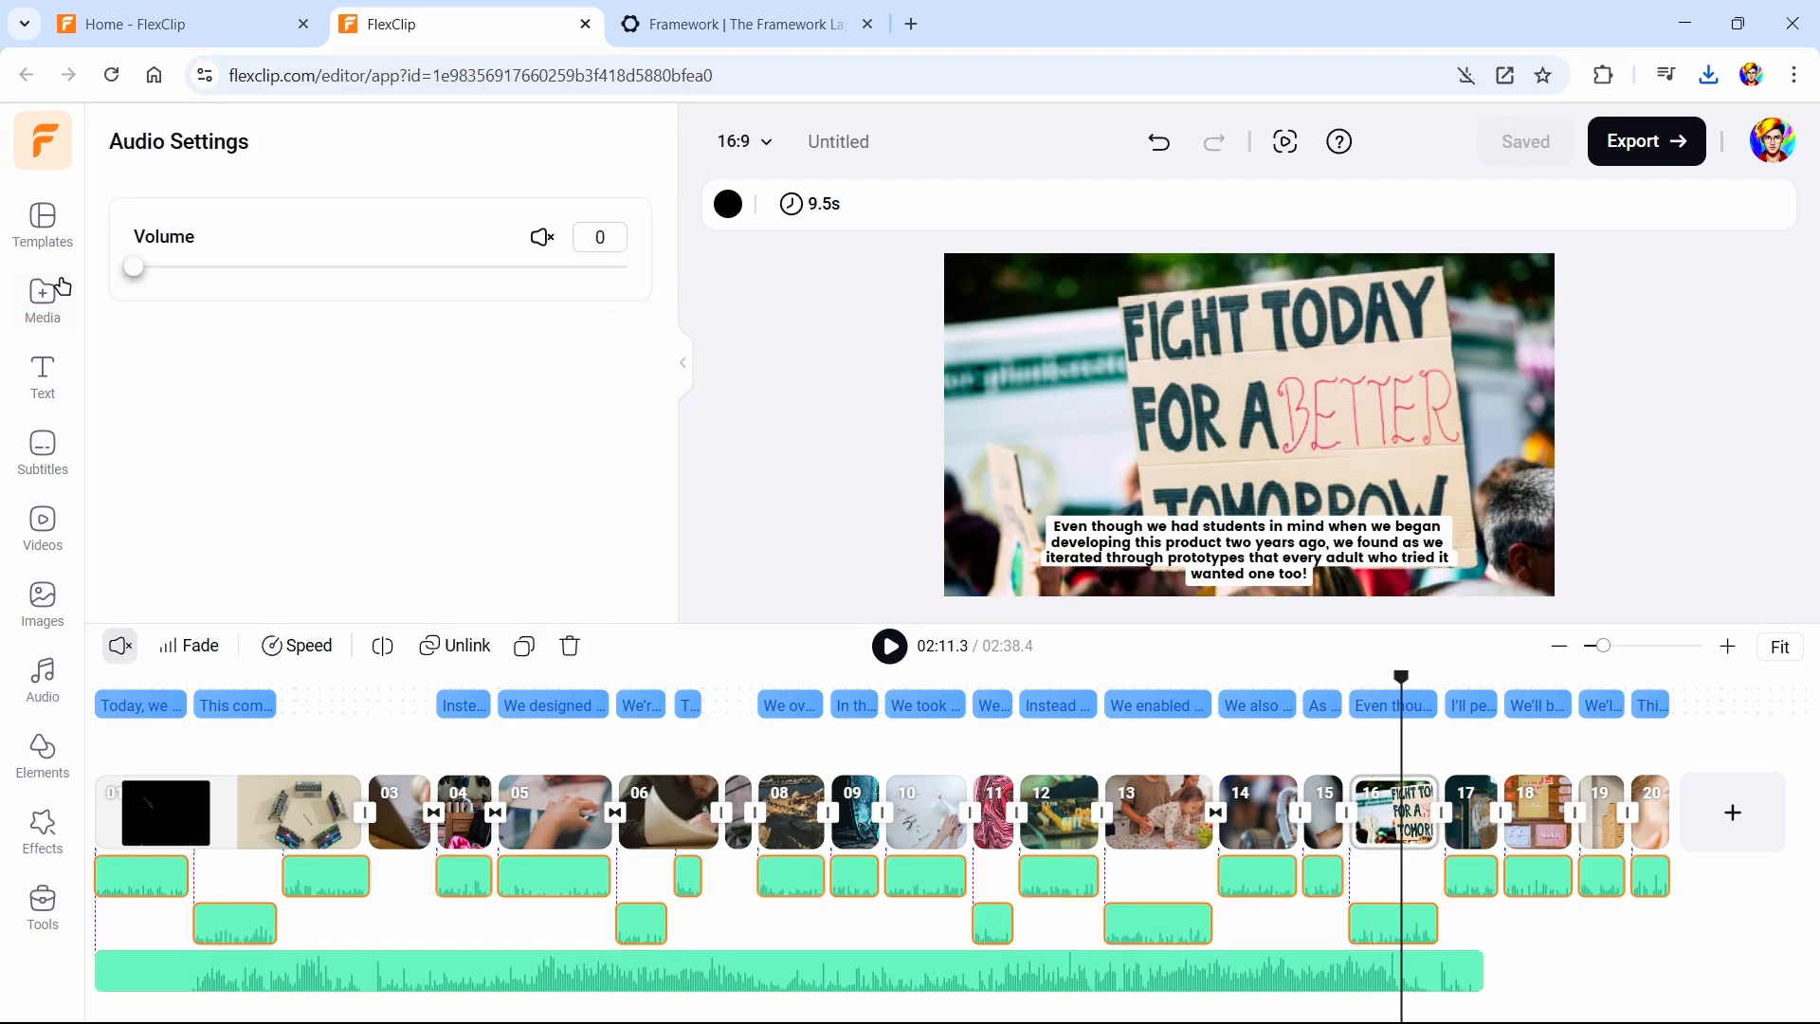
Play the timeline from the first scene into scene 5, and replay part of scene 3 to check the background music
drag(237, 705, 76, 693)
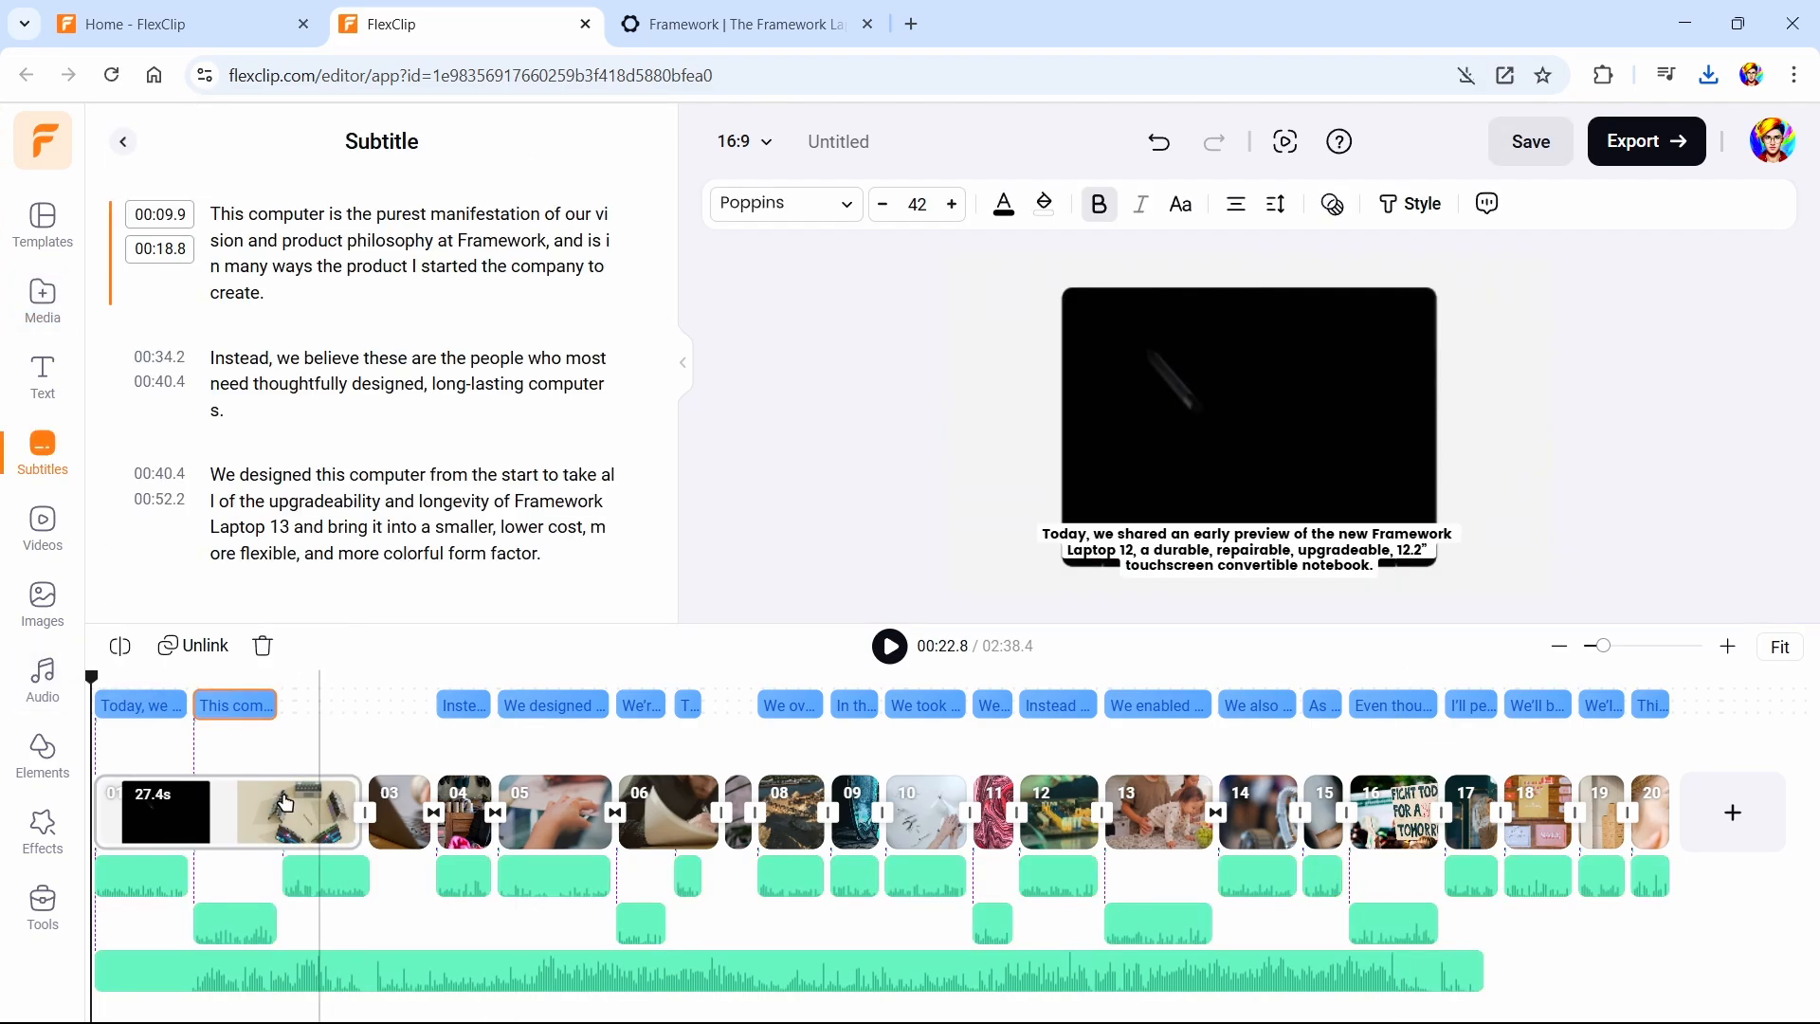
key(space)
click(296, 704)
key(XF86AudioLowerVolume)
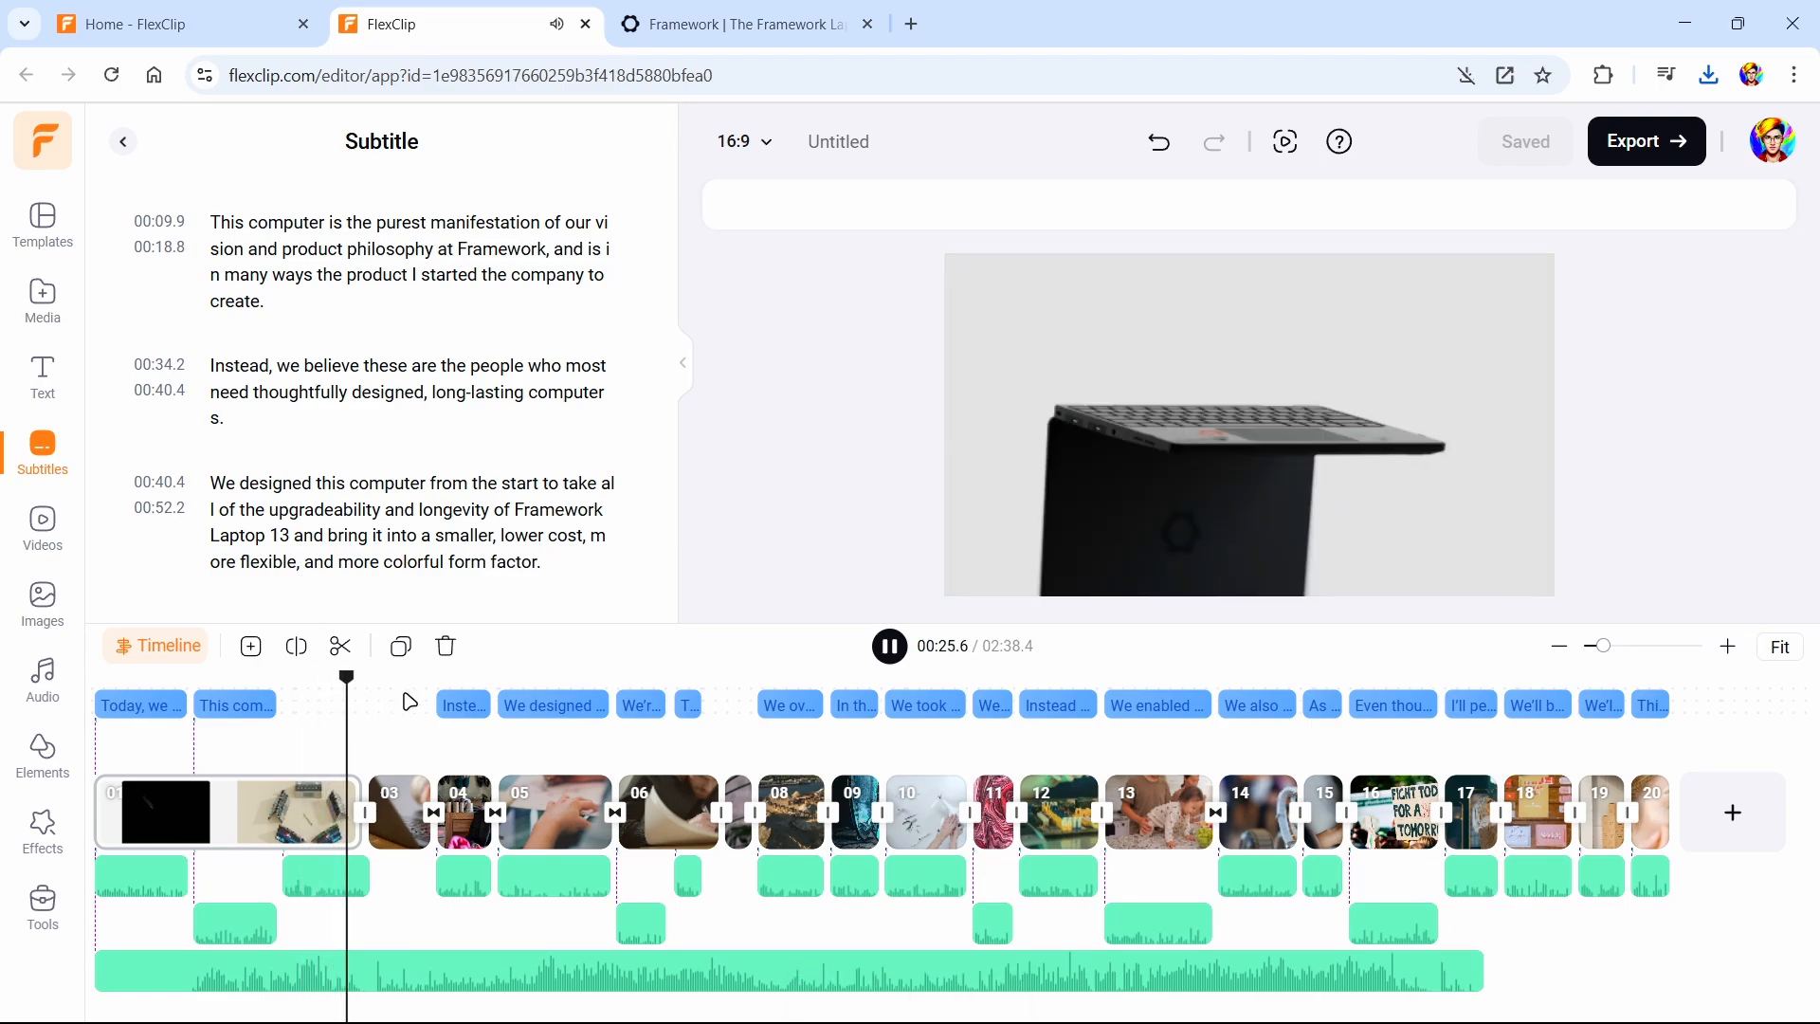
key(XF86AudioRaiseVolume)
key(XF86AudioRaiseVolume)
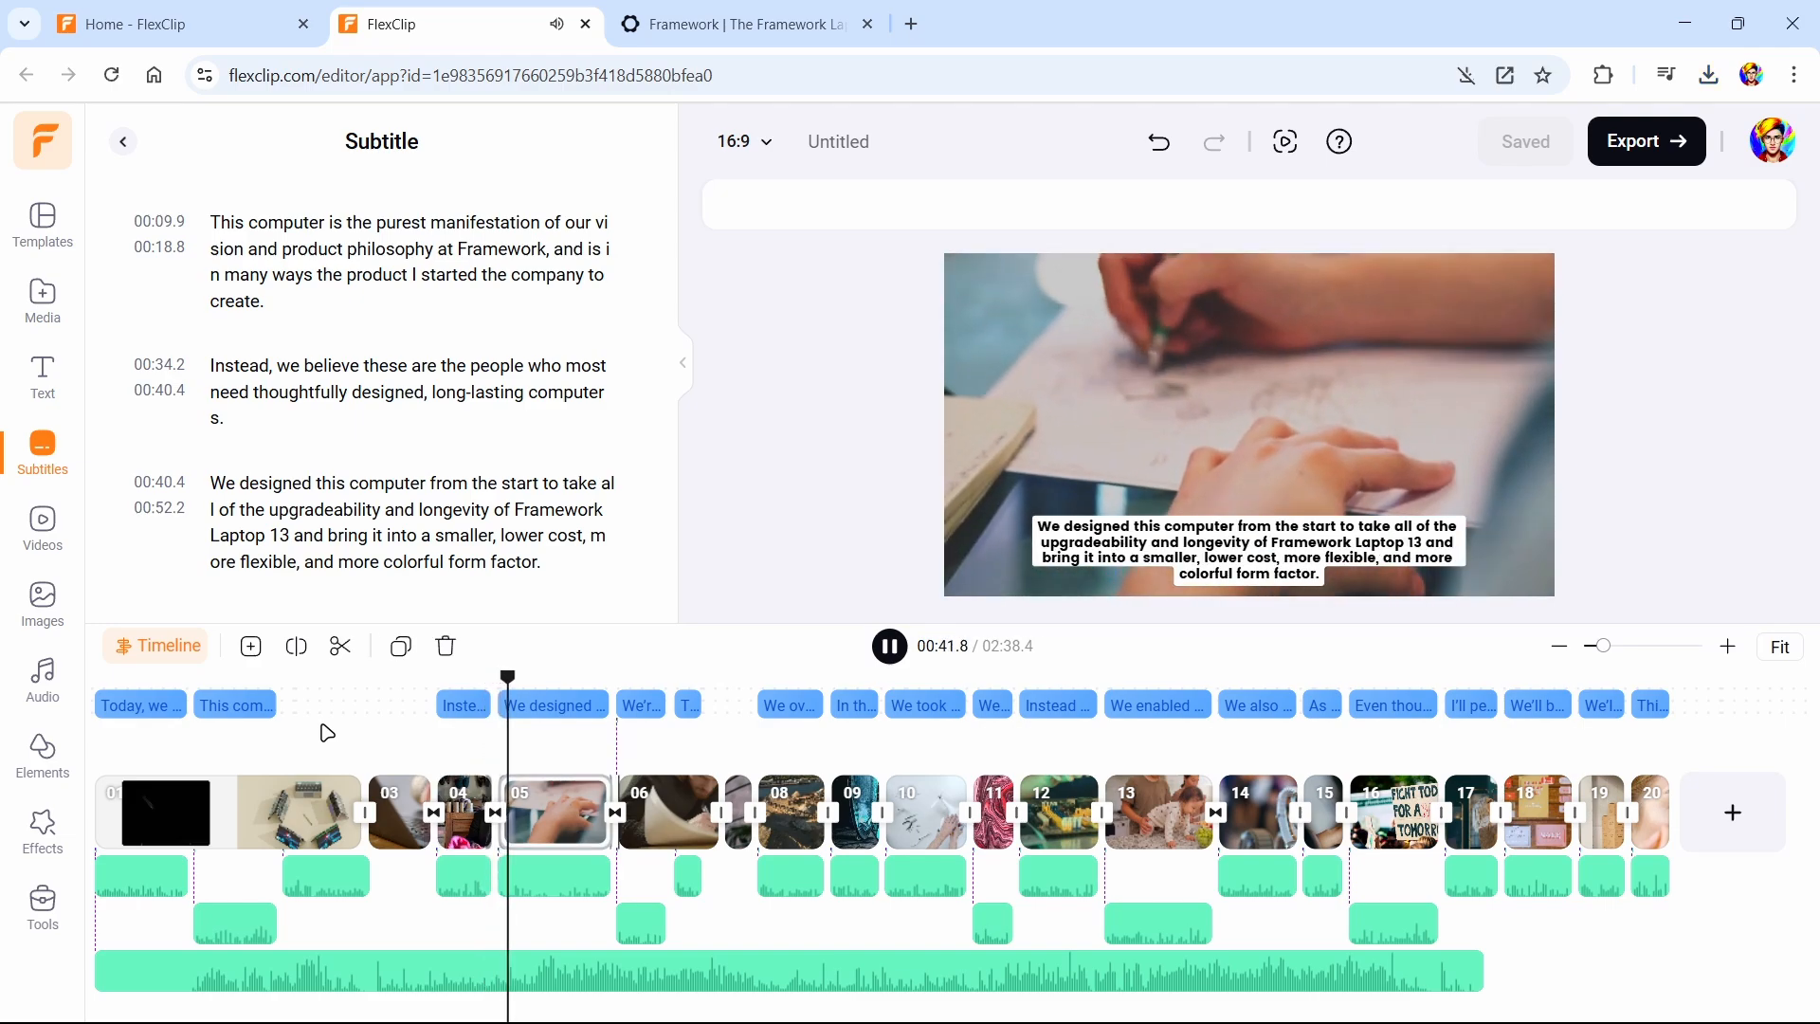
key(space)
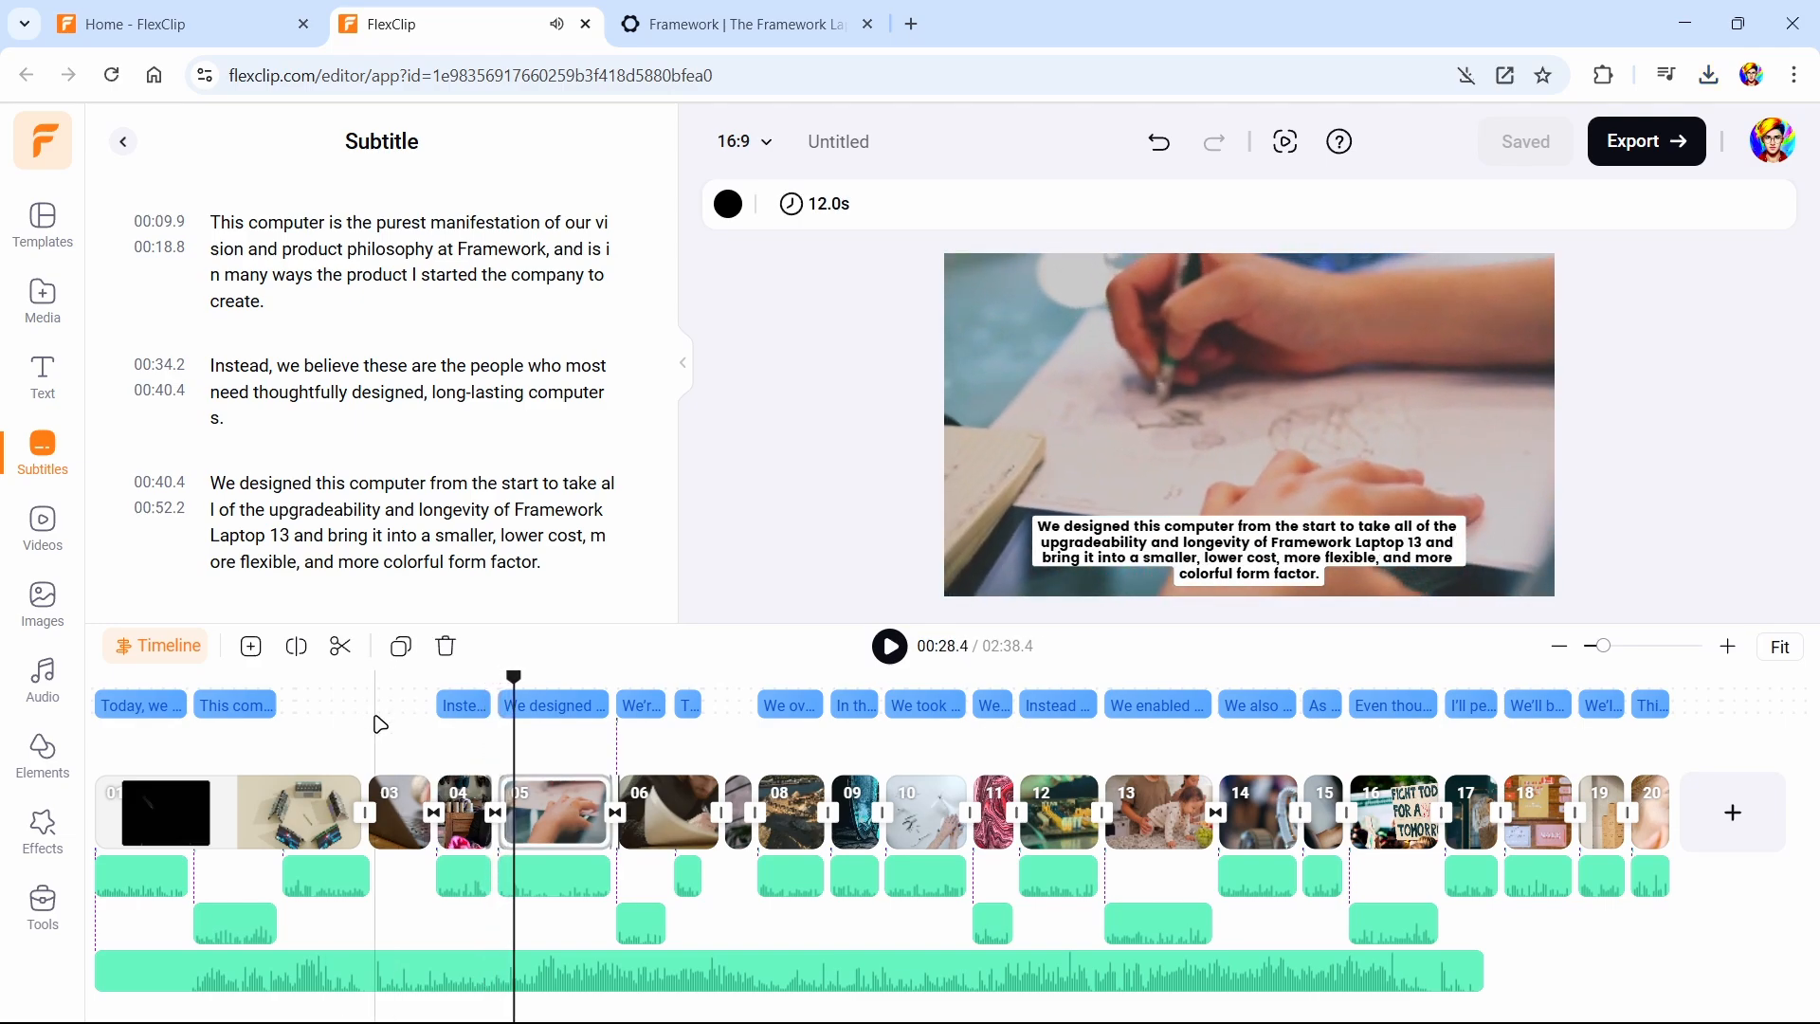
drag(380, 724, 396, 720)
key(space)
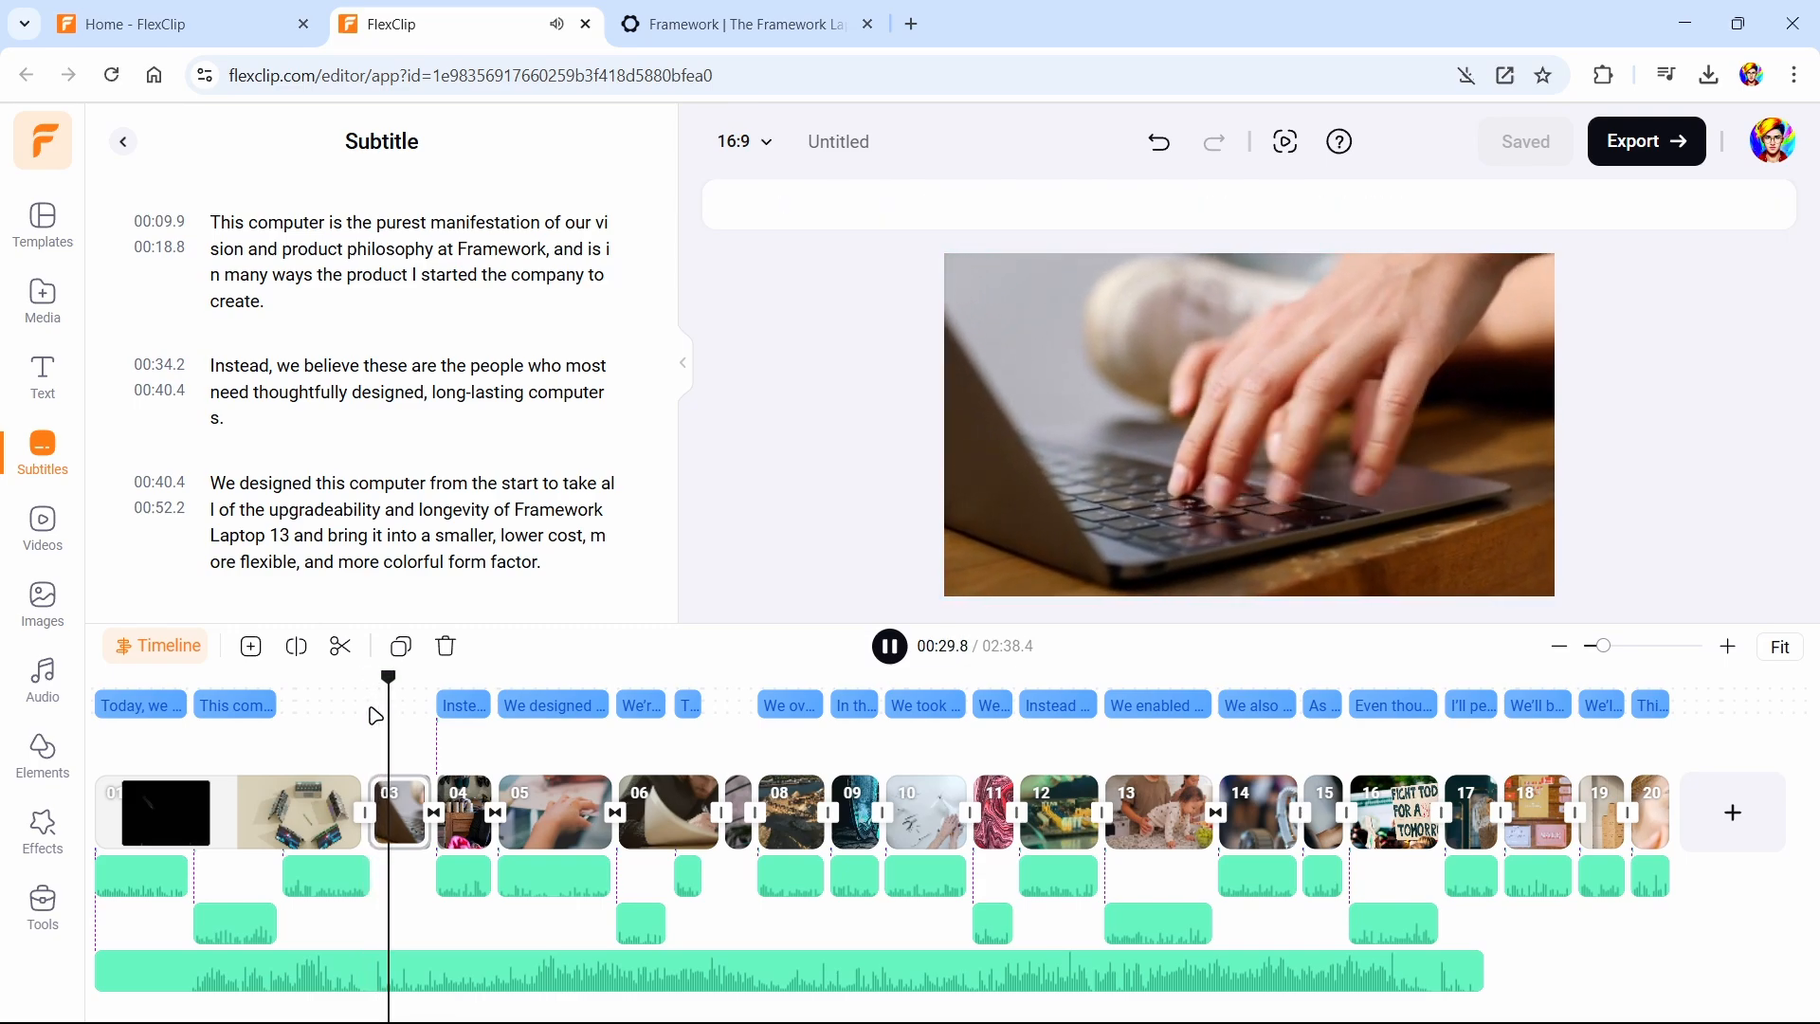
key(space)
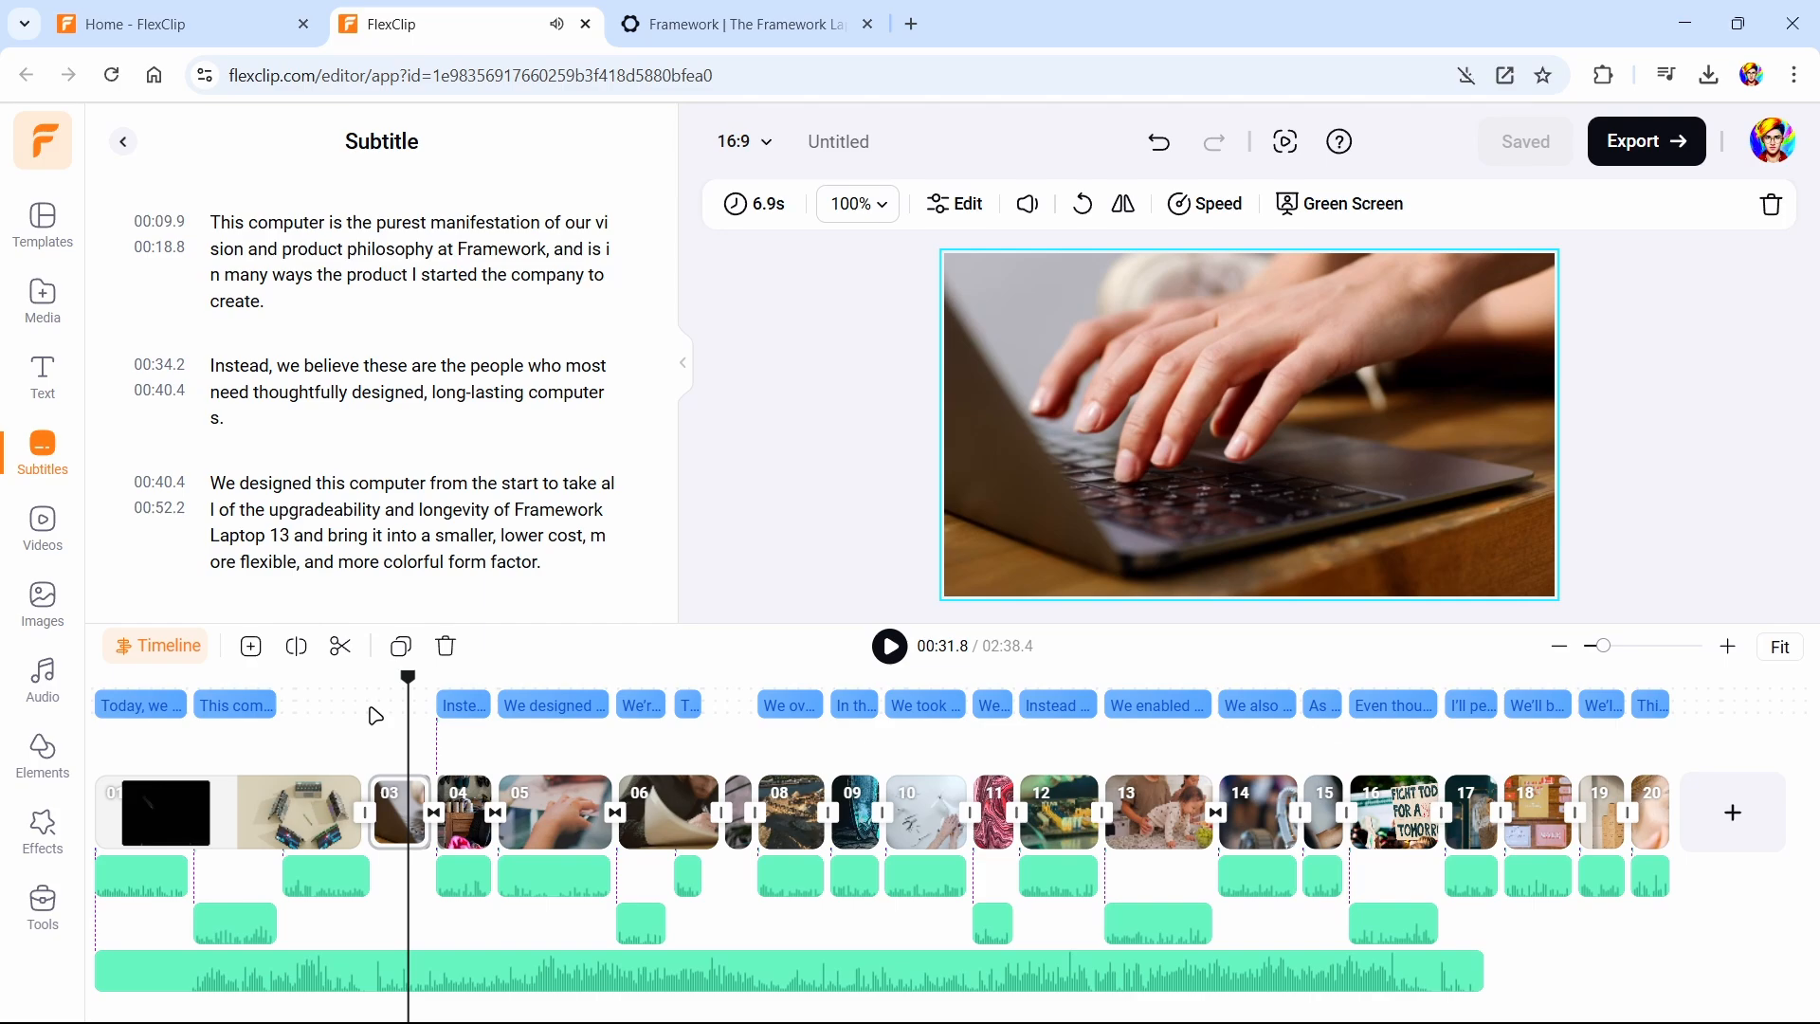
Delete scenes 17 to 20 so that the video ends after scene 16
drag(397, 712, 1301, 740)
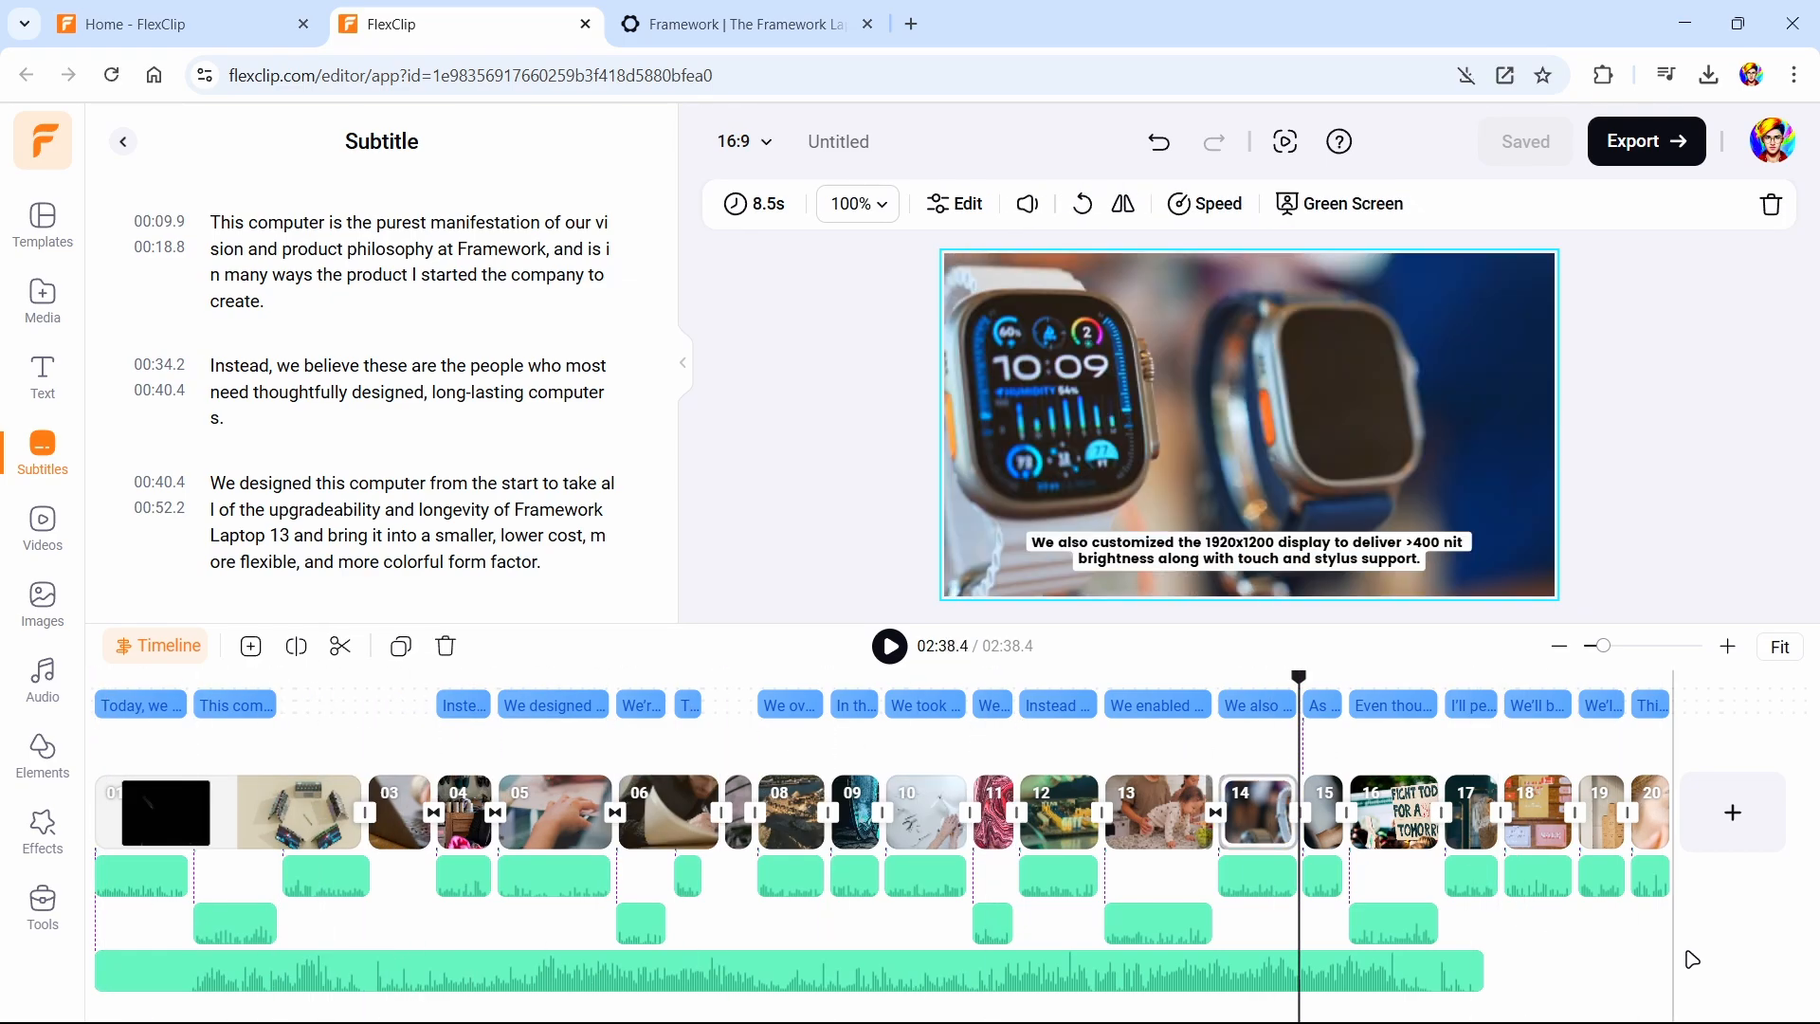
click(1473, 815)
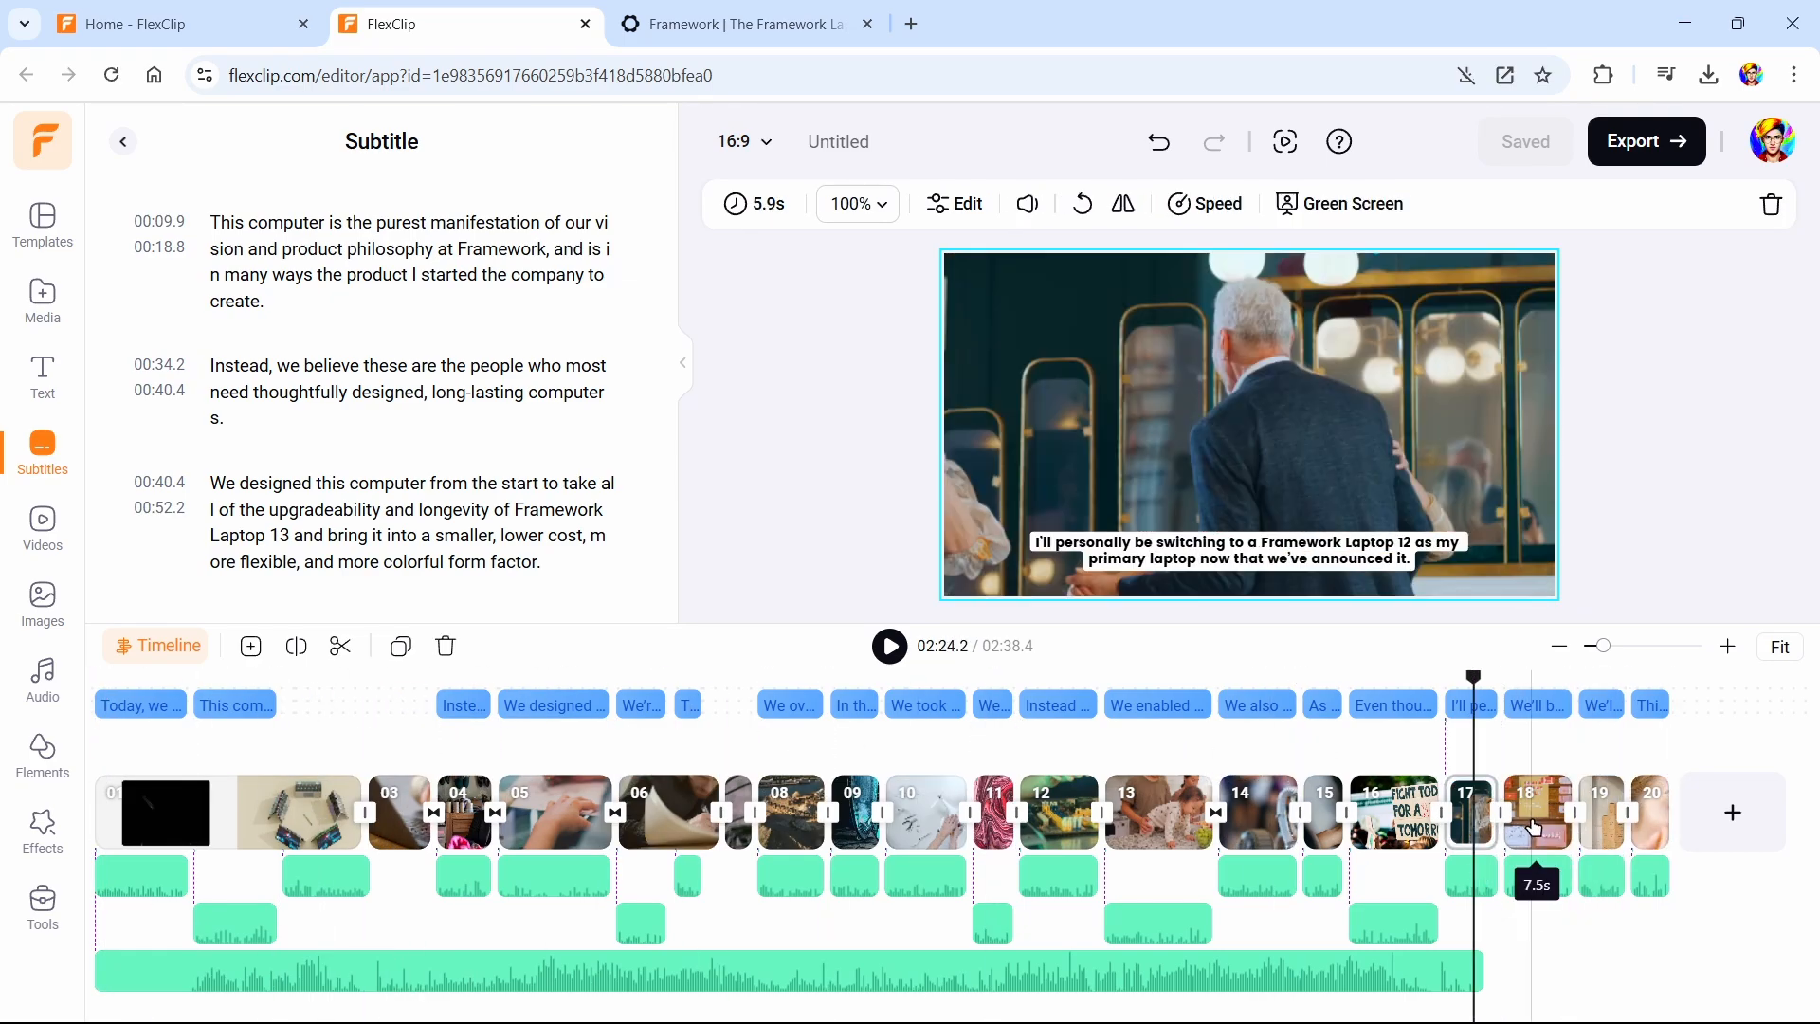
click(1535, 827)
shift+click(1603, 825)
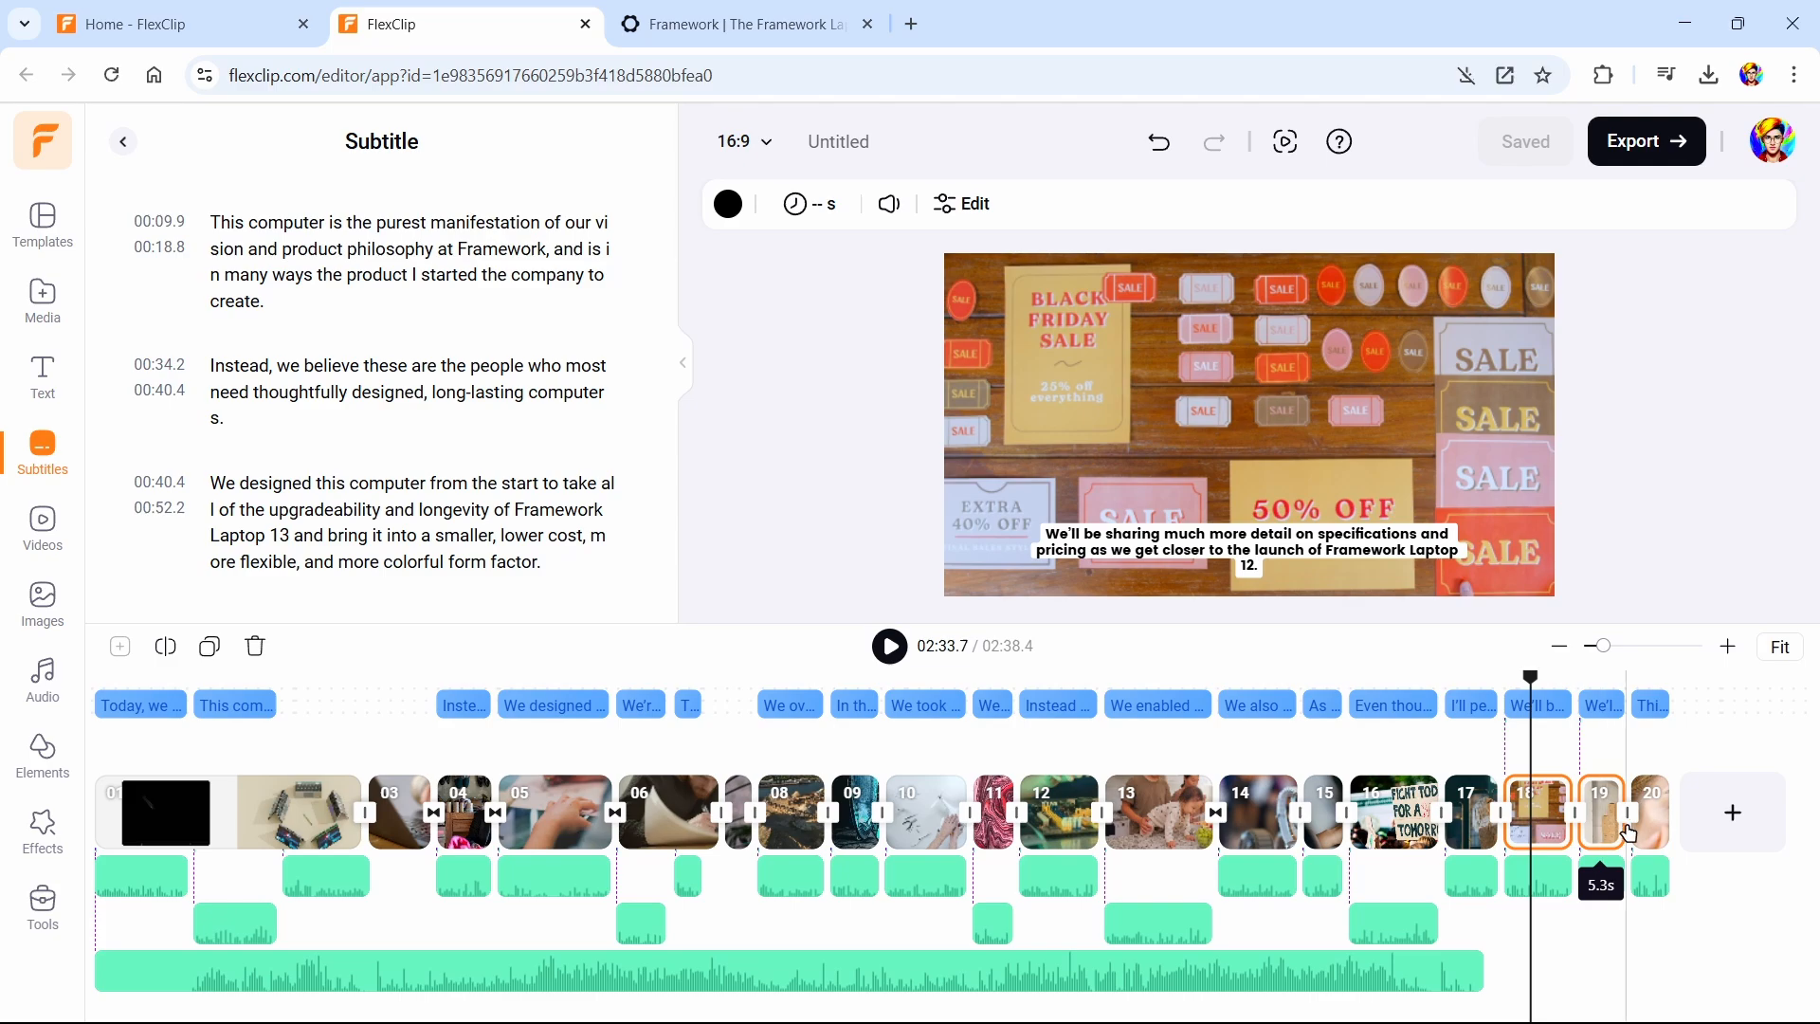
click(1545, 889)
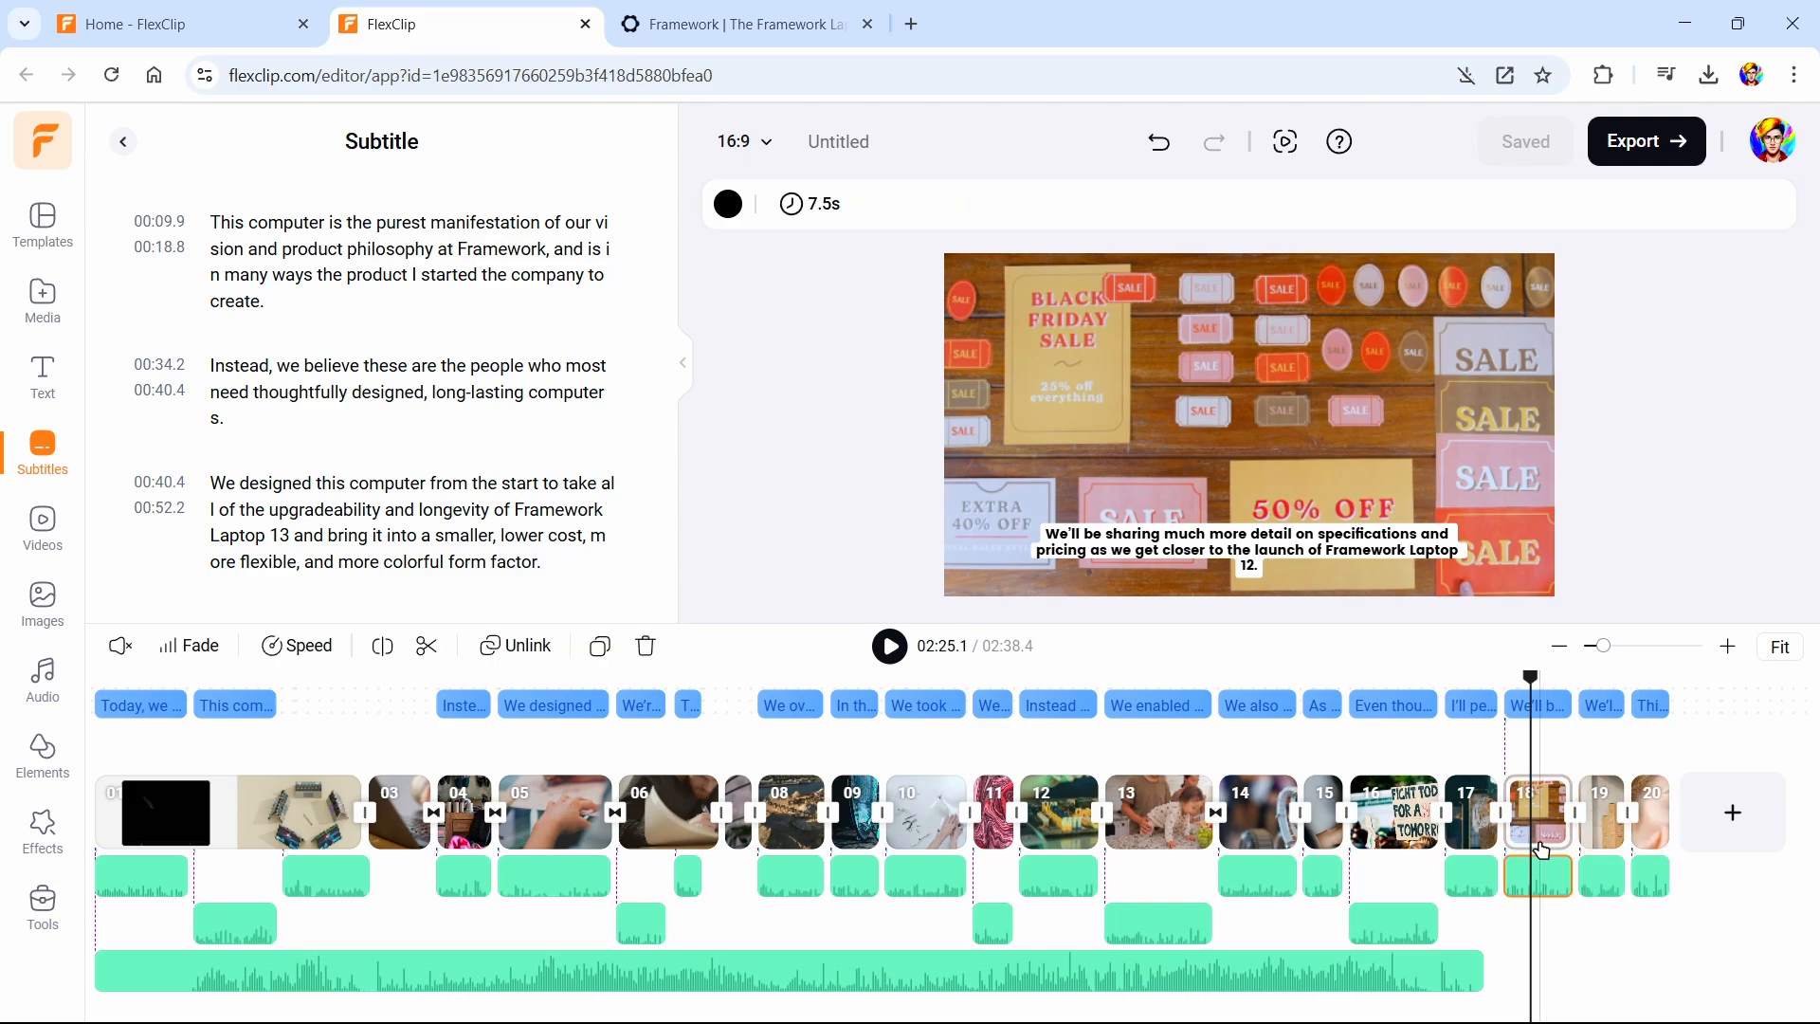
click(1541, 843)
shift+click(1601, 834)
shift+click(1652, 834)
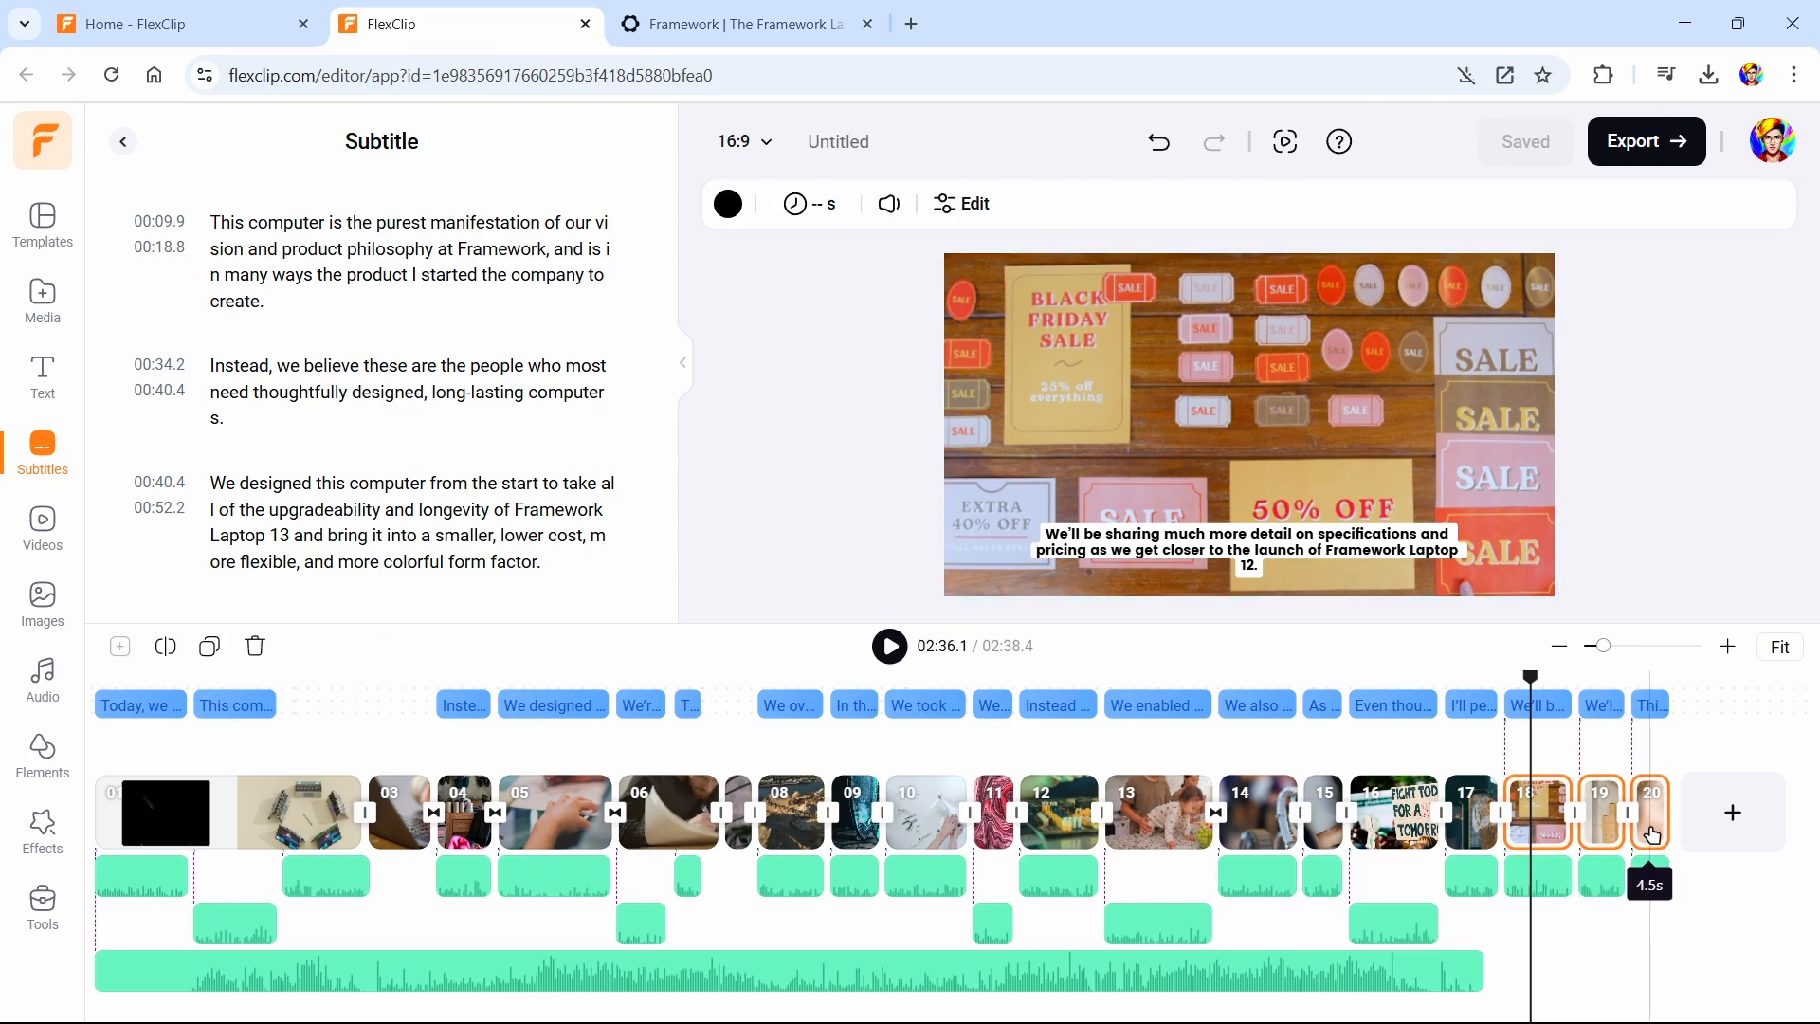
key(Delete)
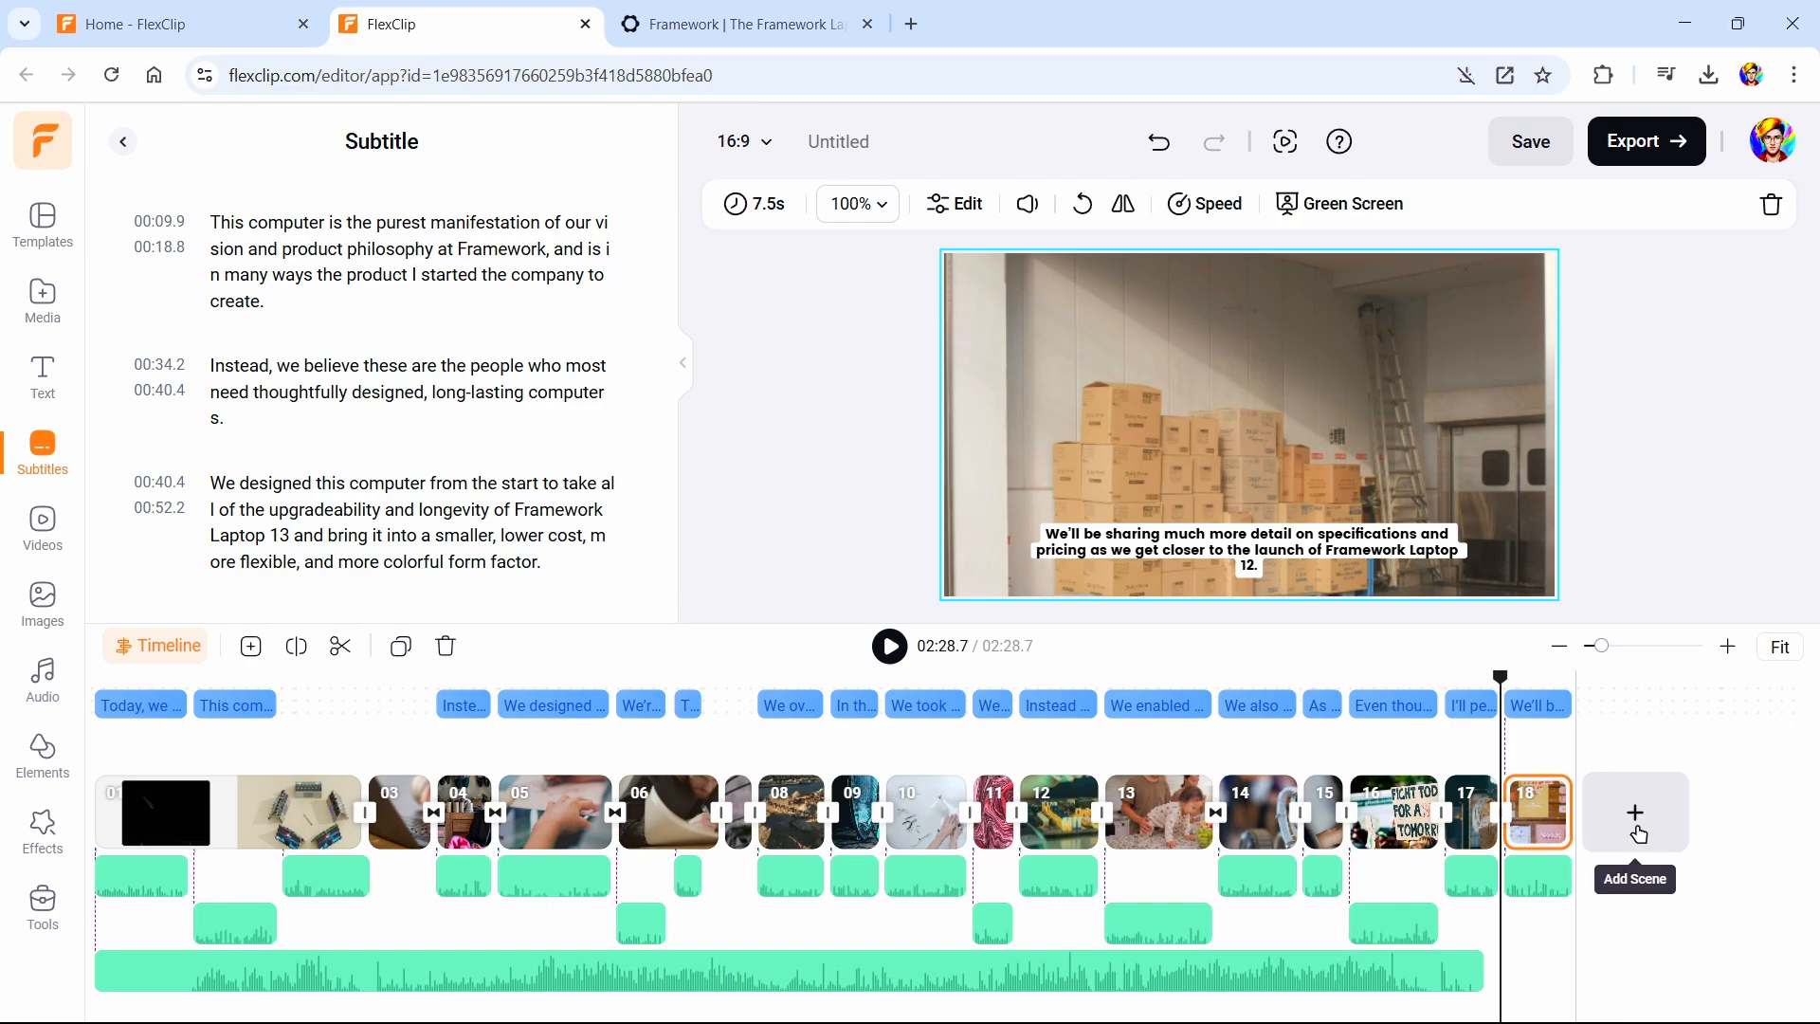
key(Delete)
key(Delete)
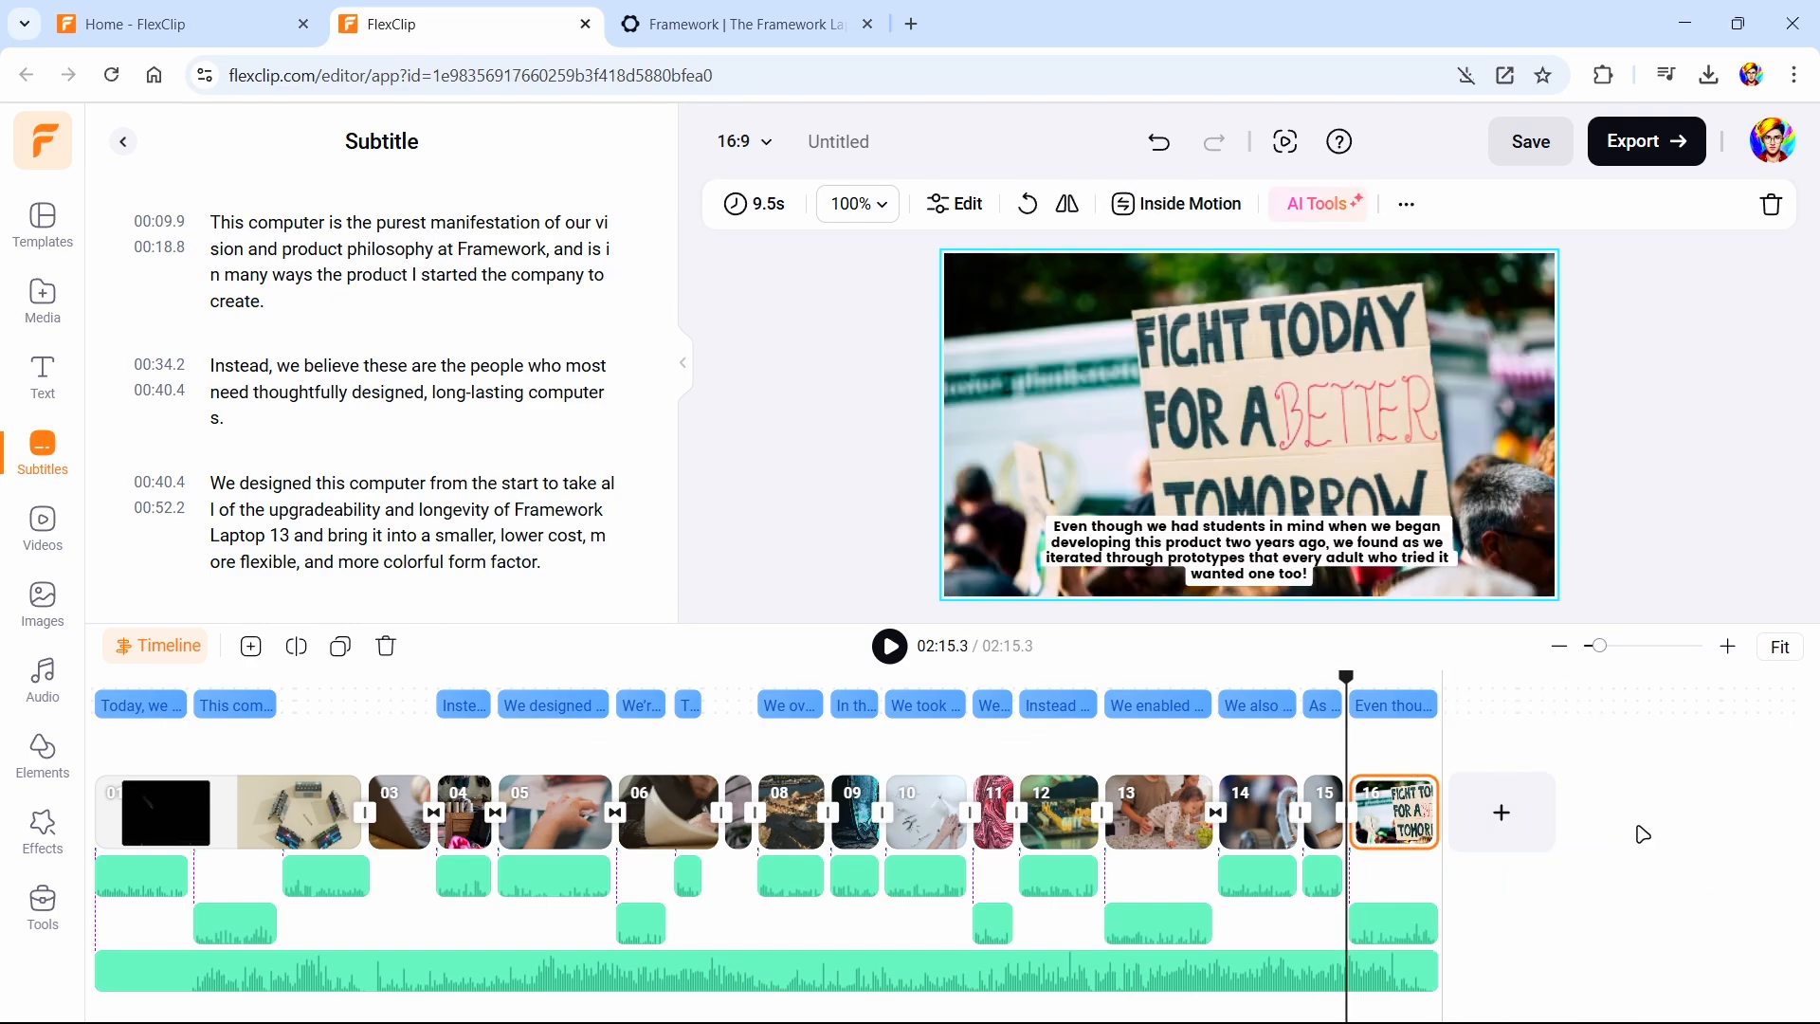
Add the animated Subscribe button with the pointing hand from the Social elements to the first scene and check it at several points
drag(978, 680, 643, 703)
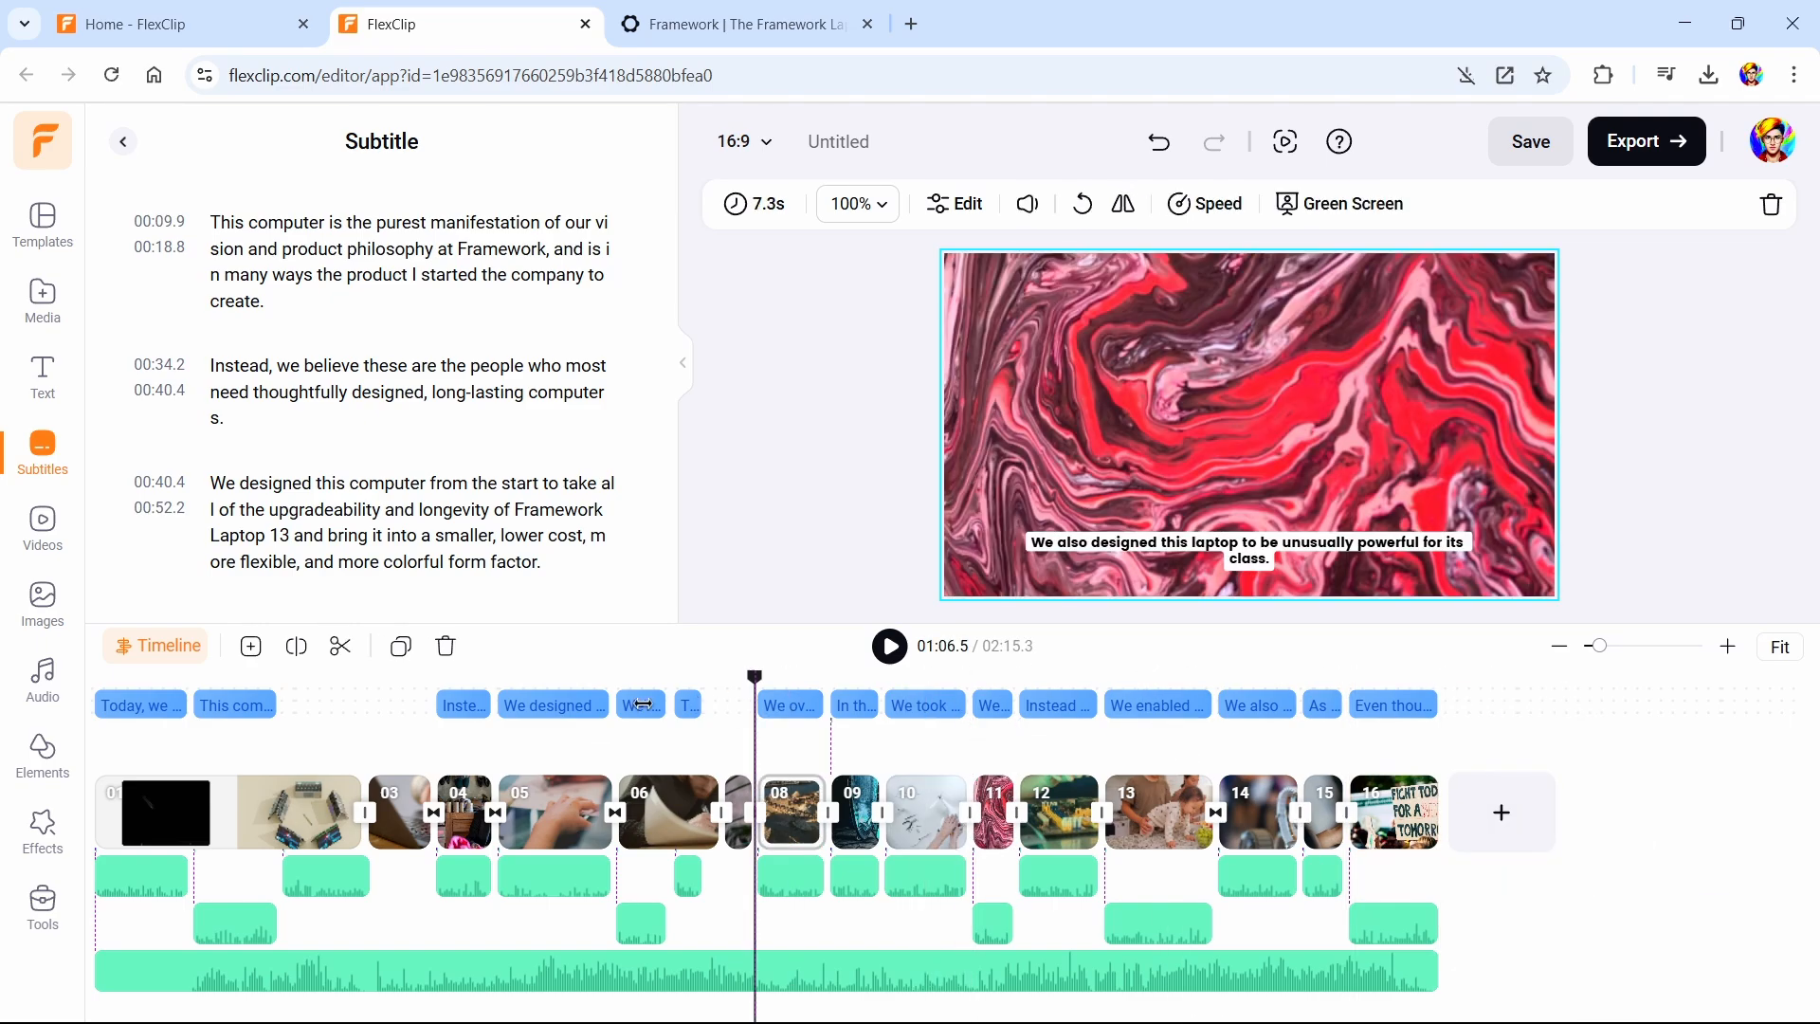
click(327, 681)
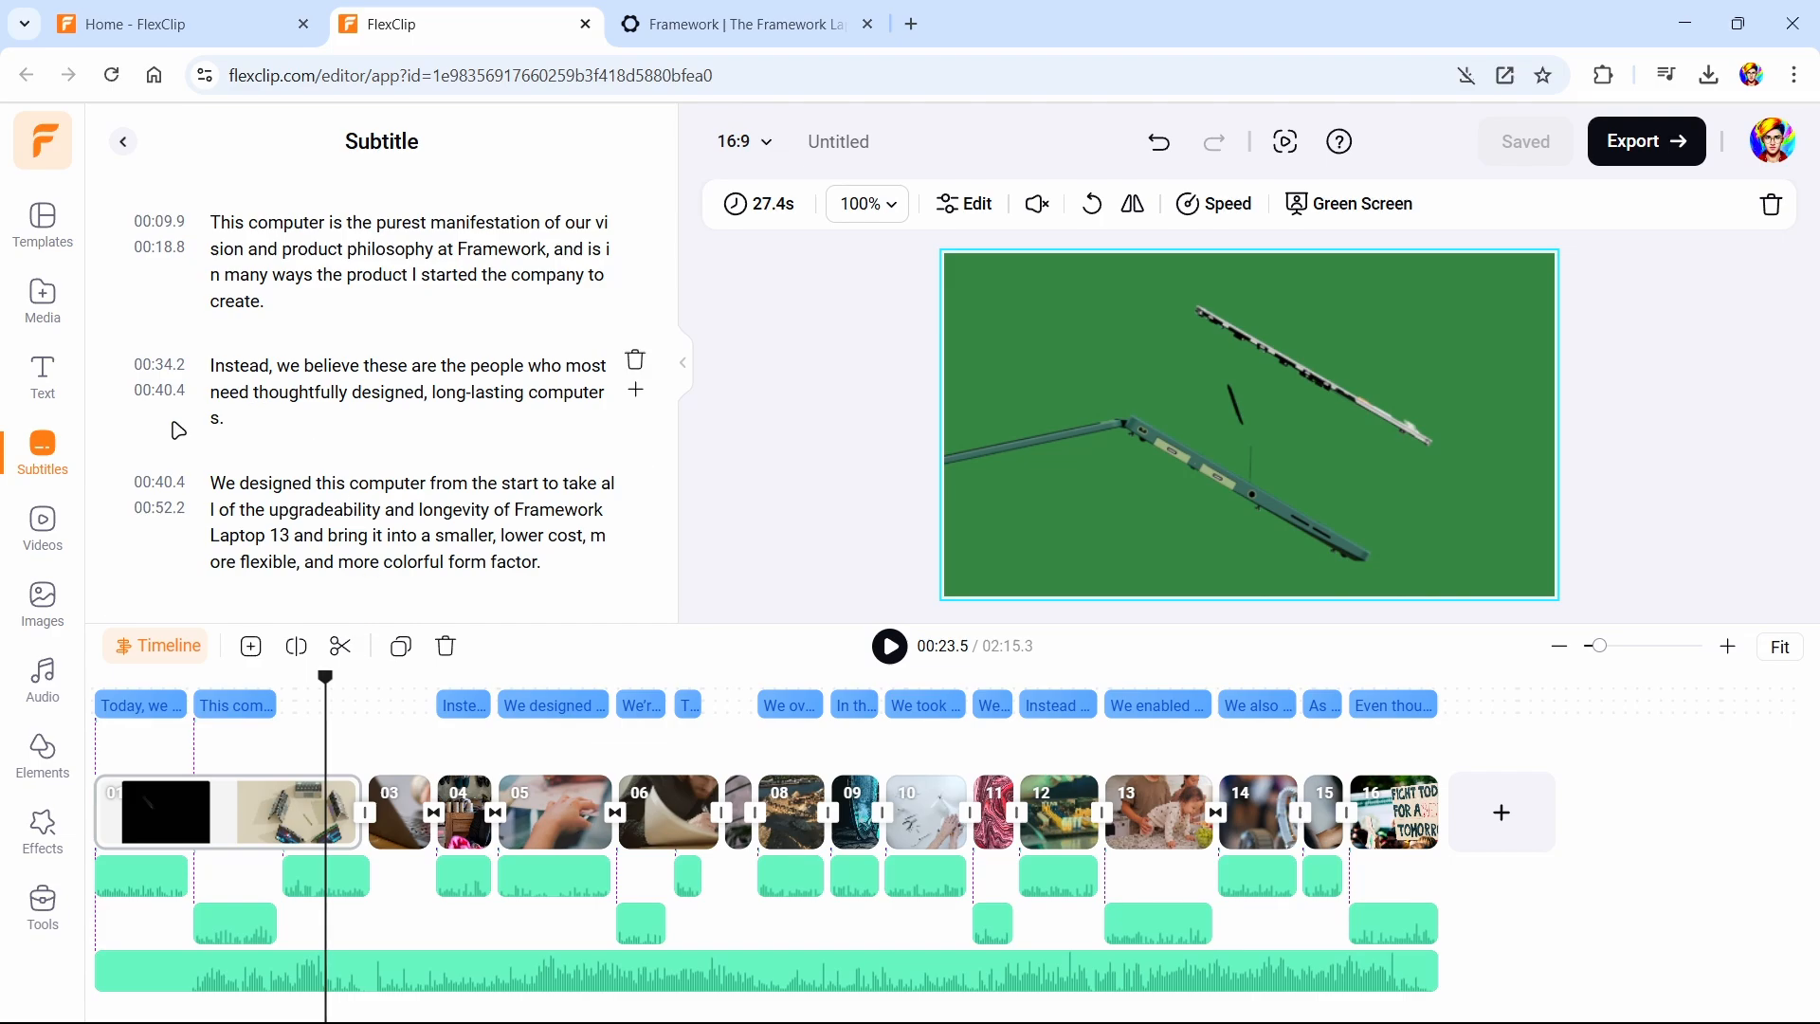
click(42, 702)
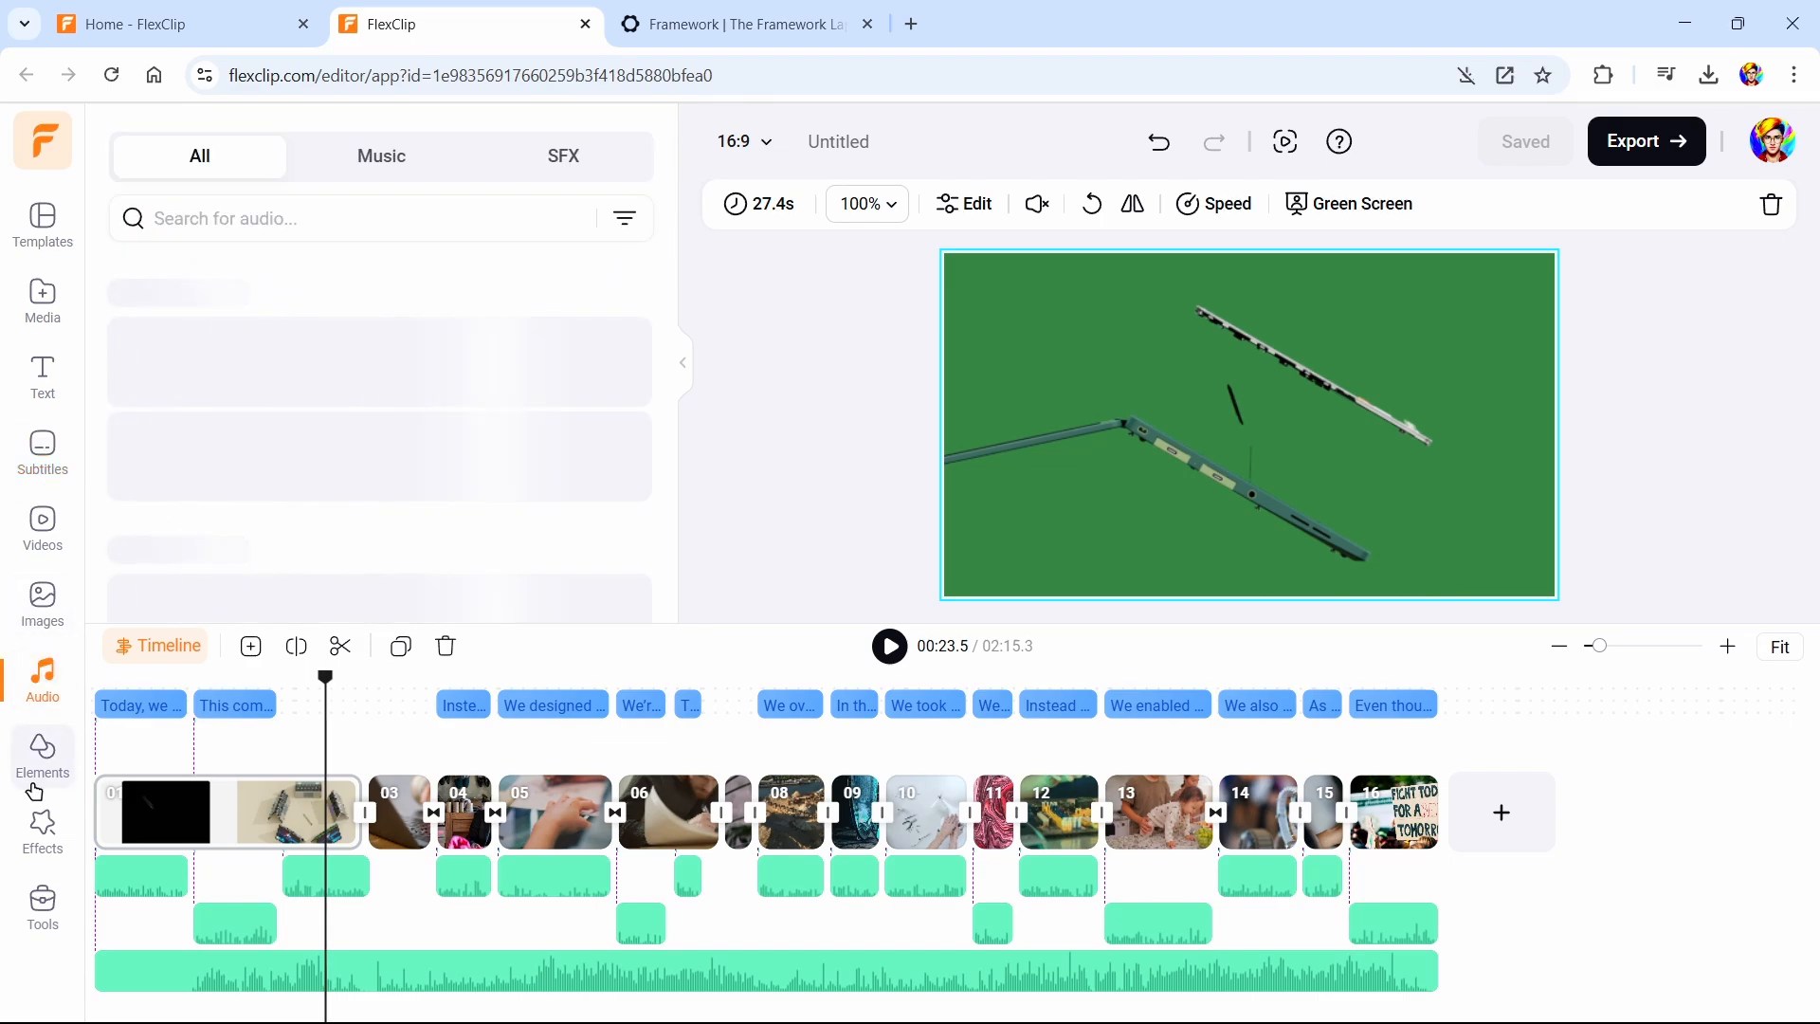
click(42, 753)
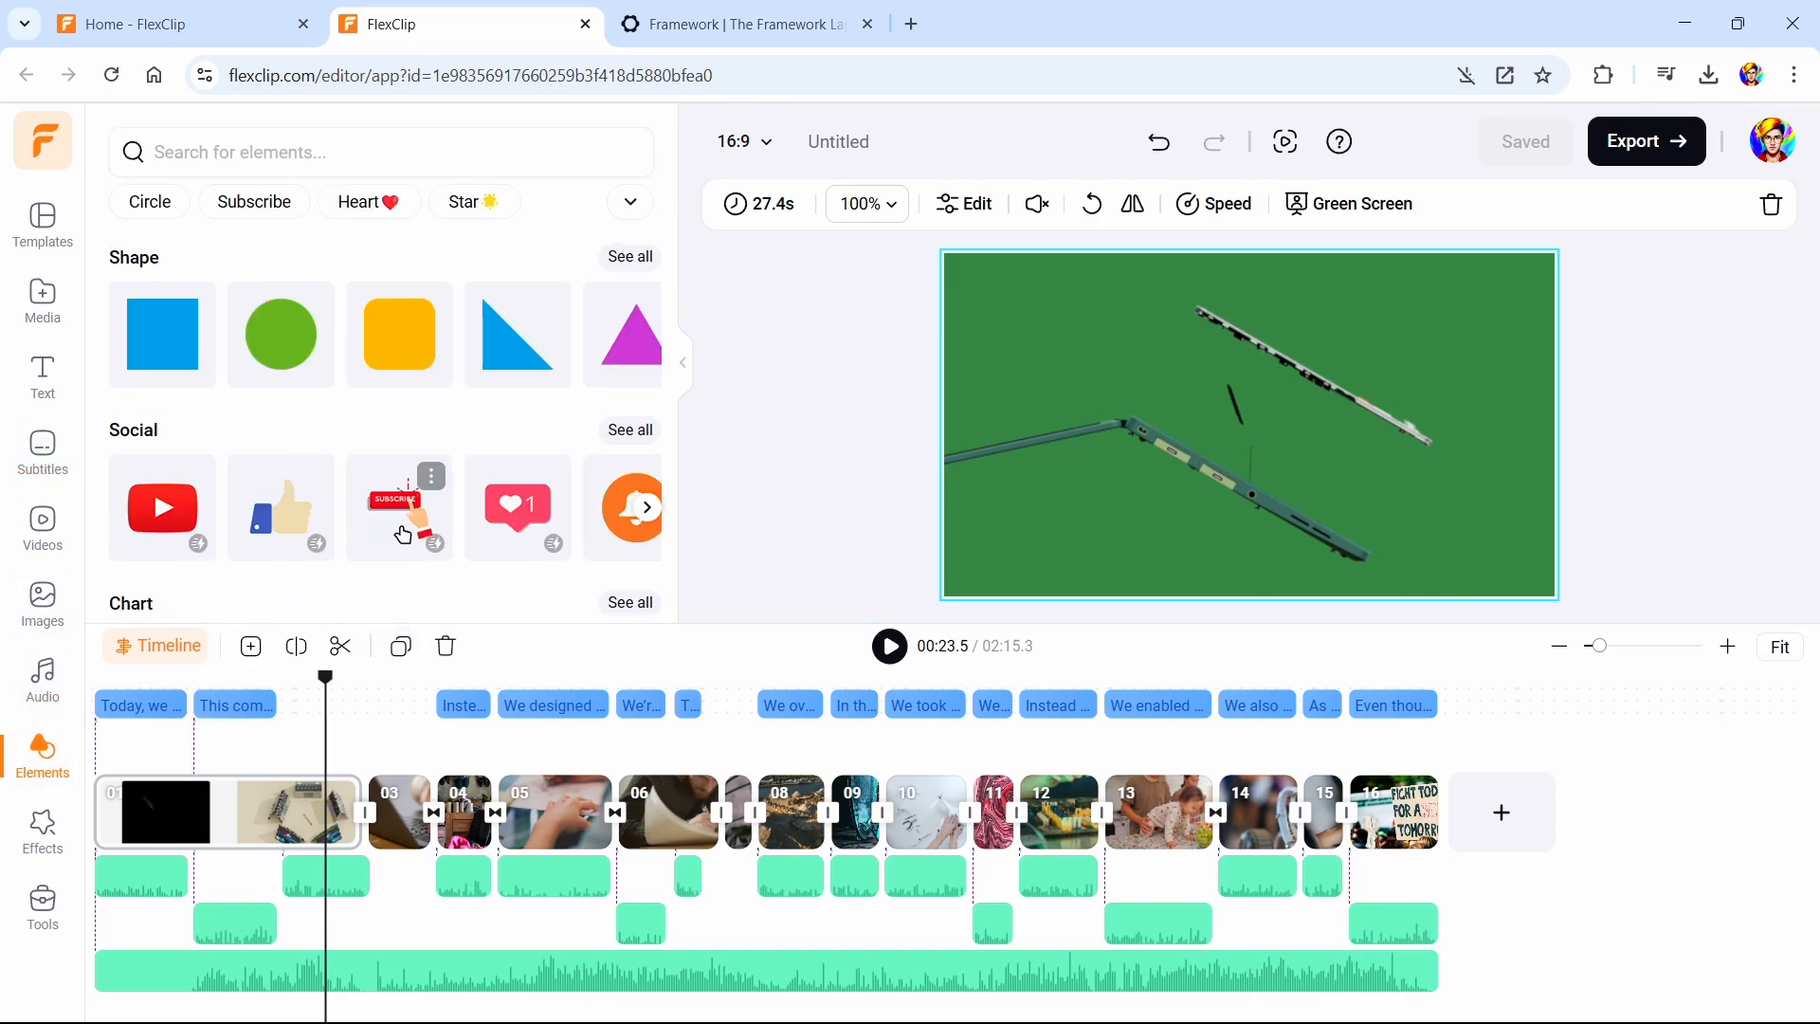
drag(402, 535, 194, 772)
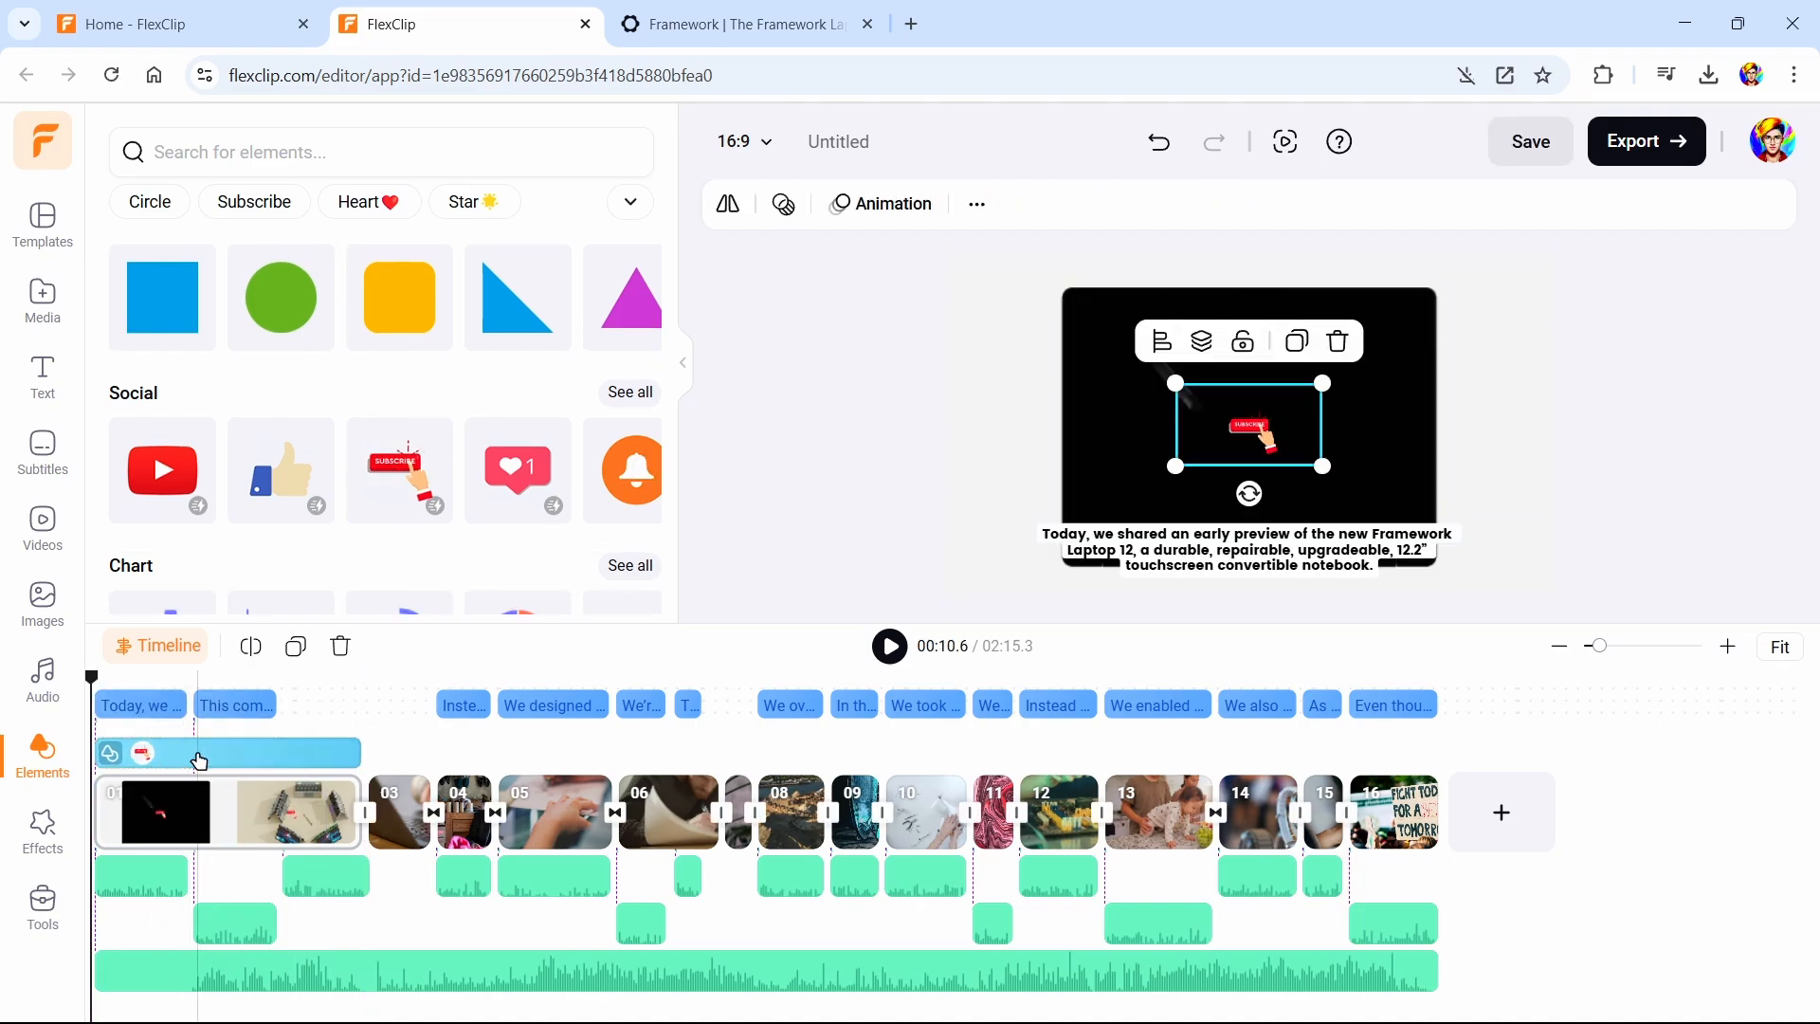
drag(128, 677, 104, 678)
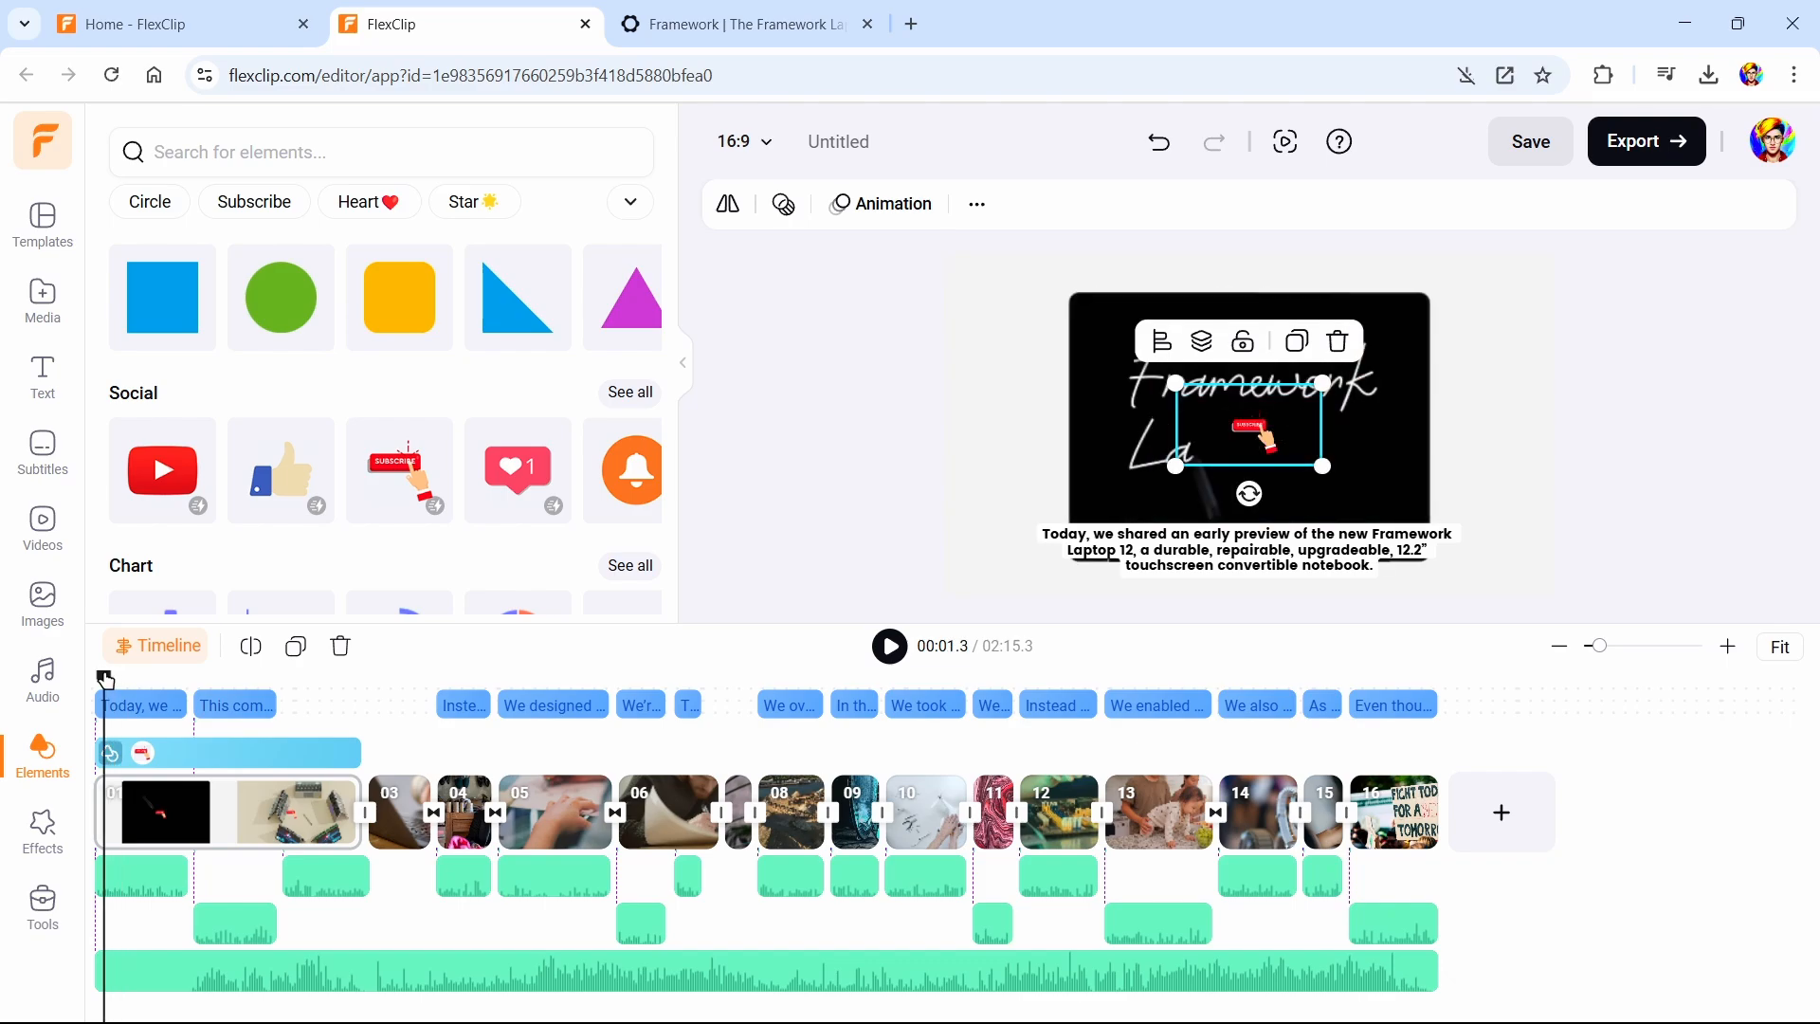
click(336, 921)
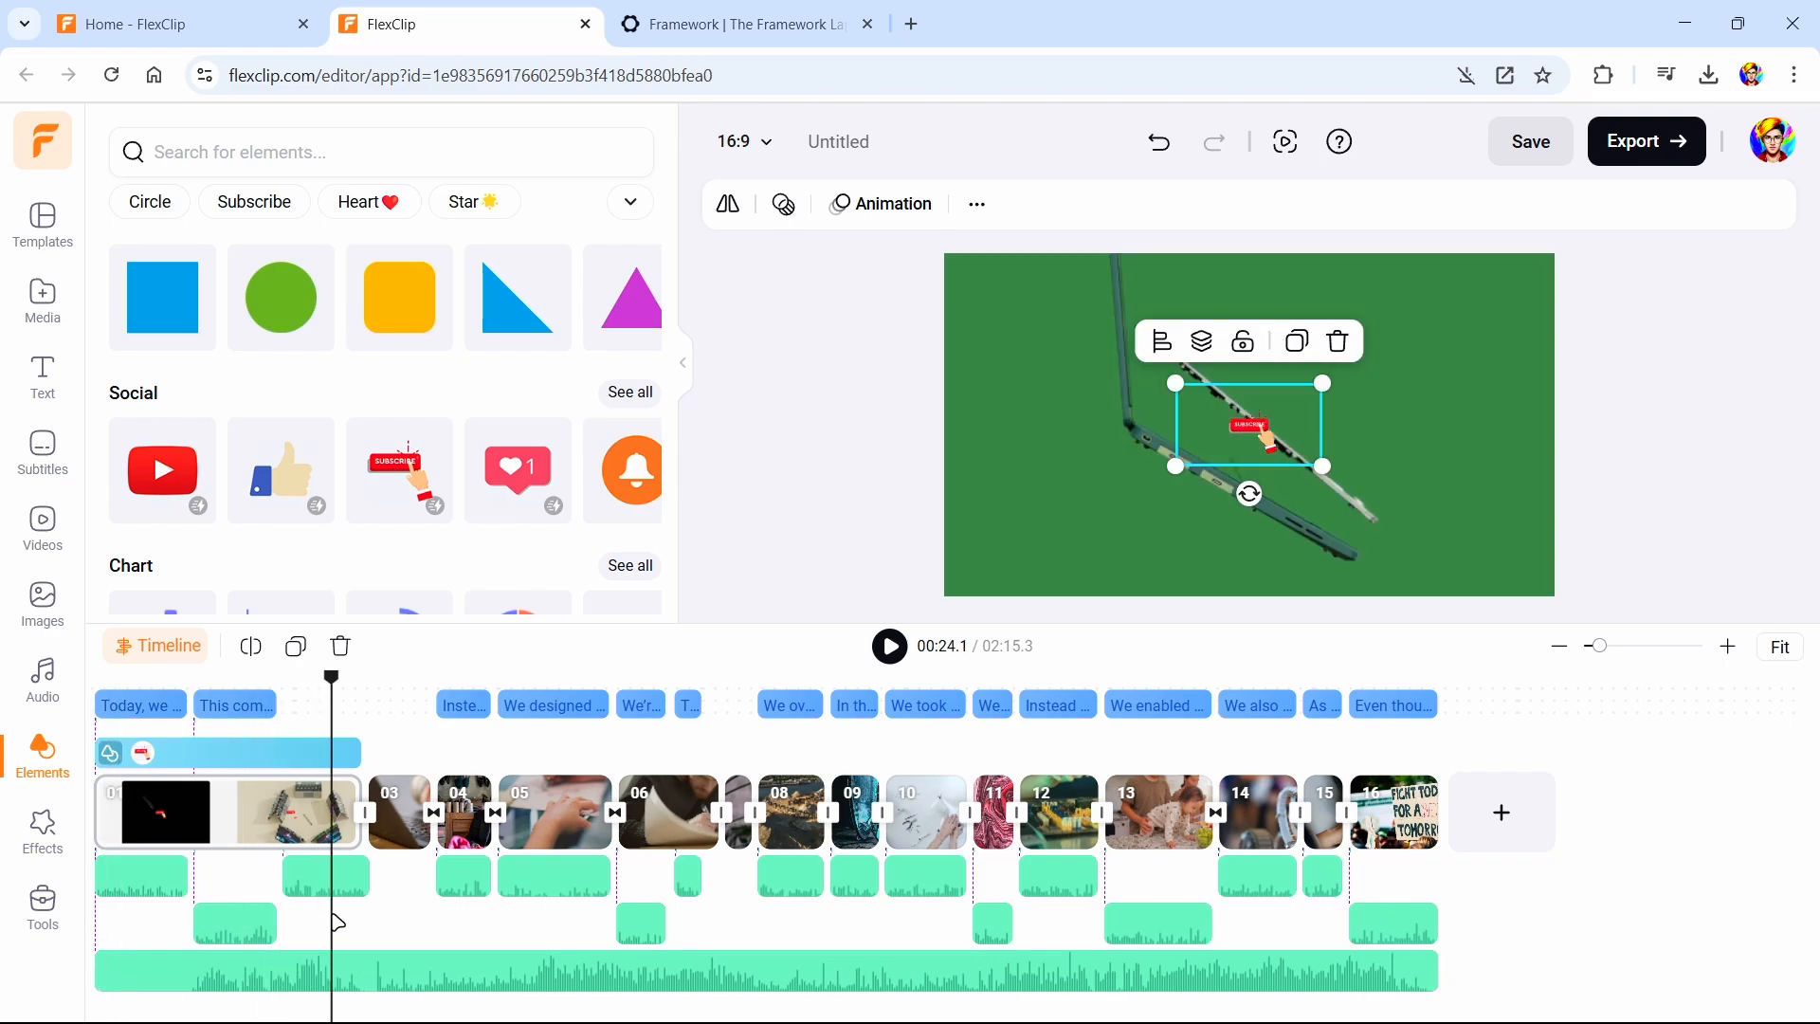
Set the volume of all the audio clips to 100 and mute the background music clip
click(337, 967)
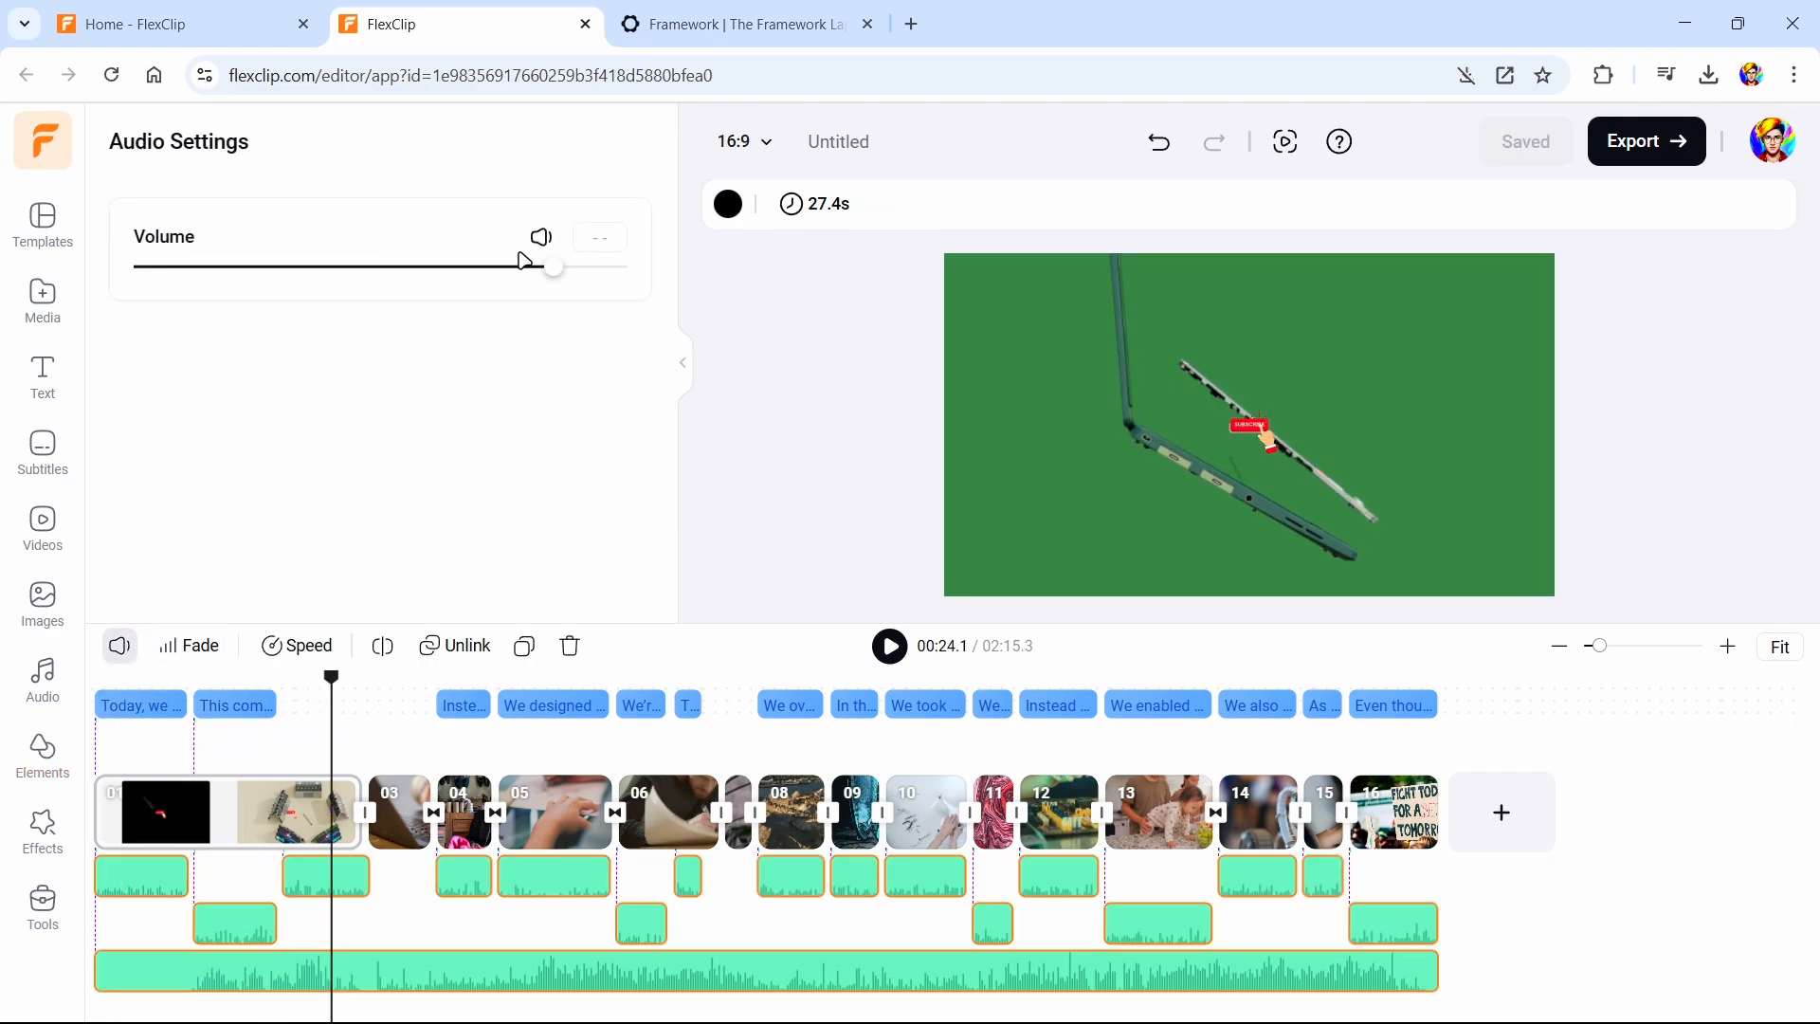
click(344, 973)
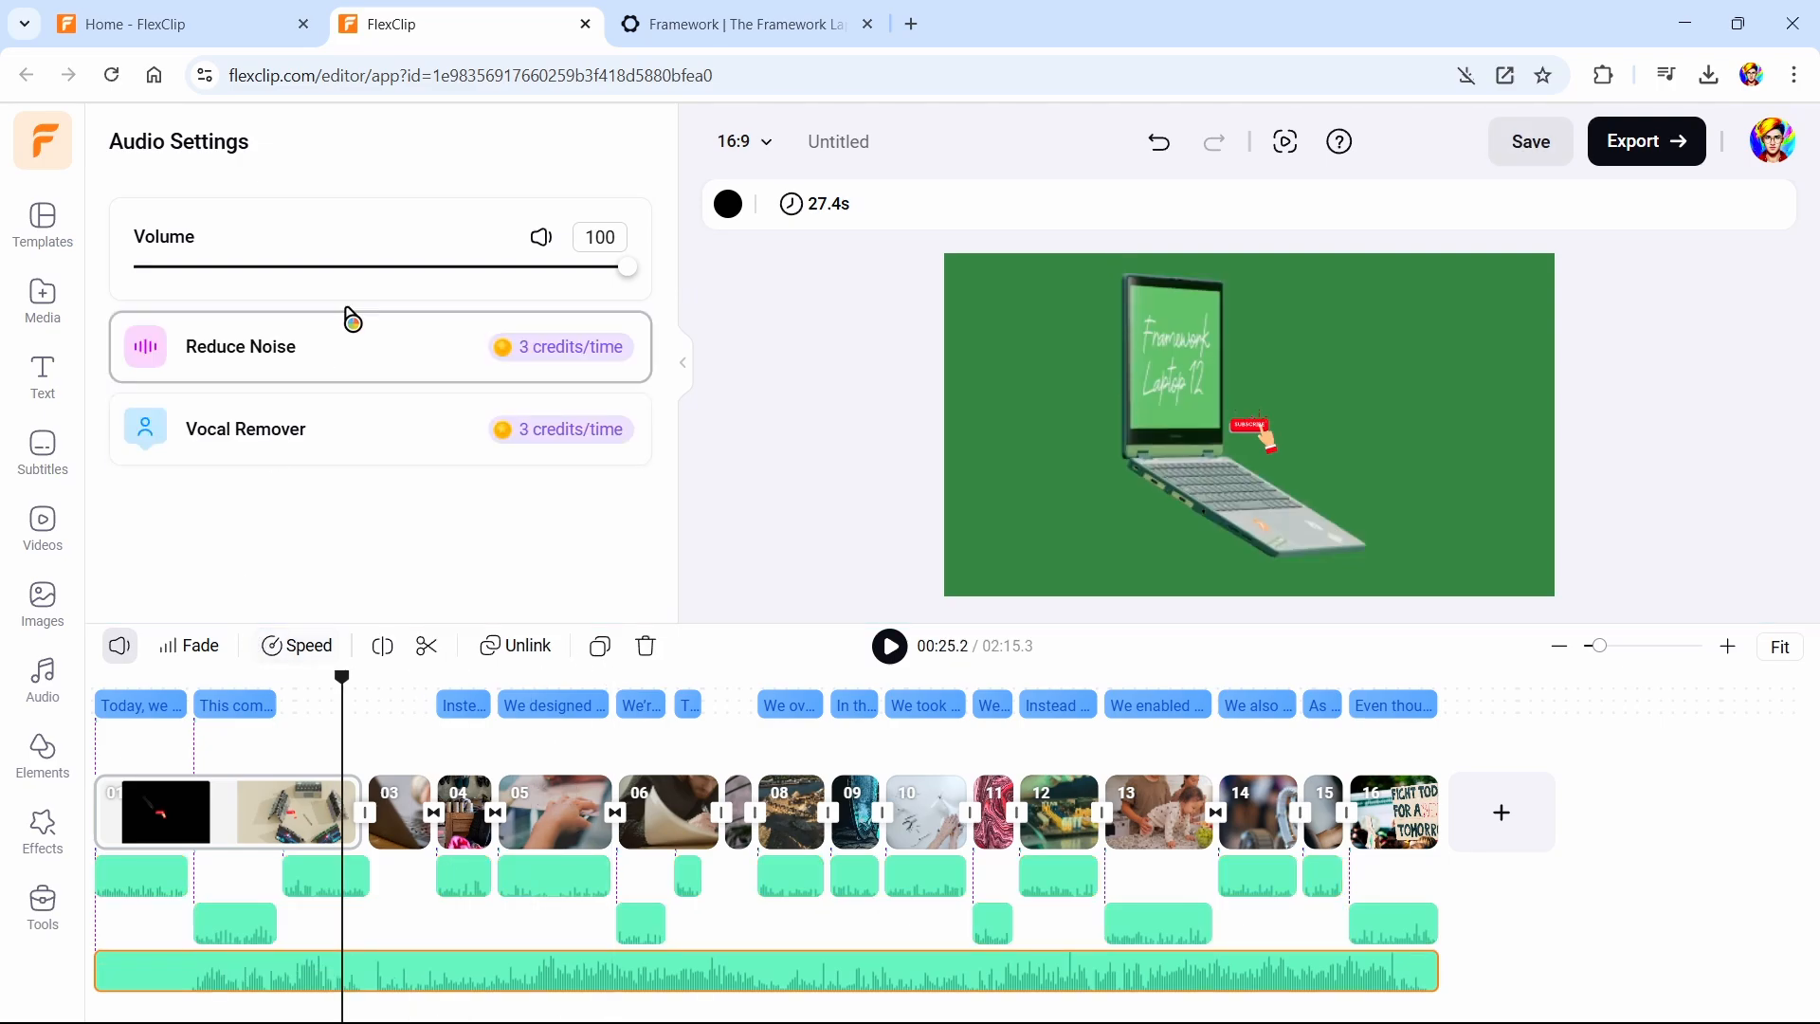
click(540, 238)
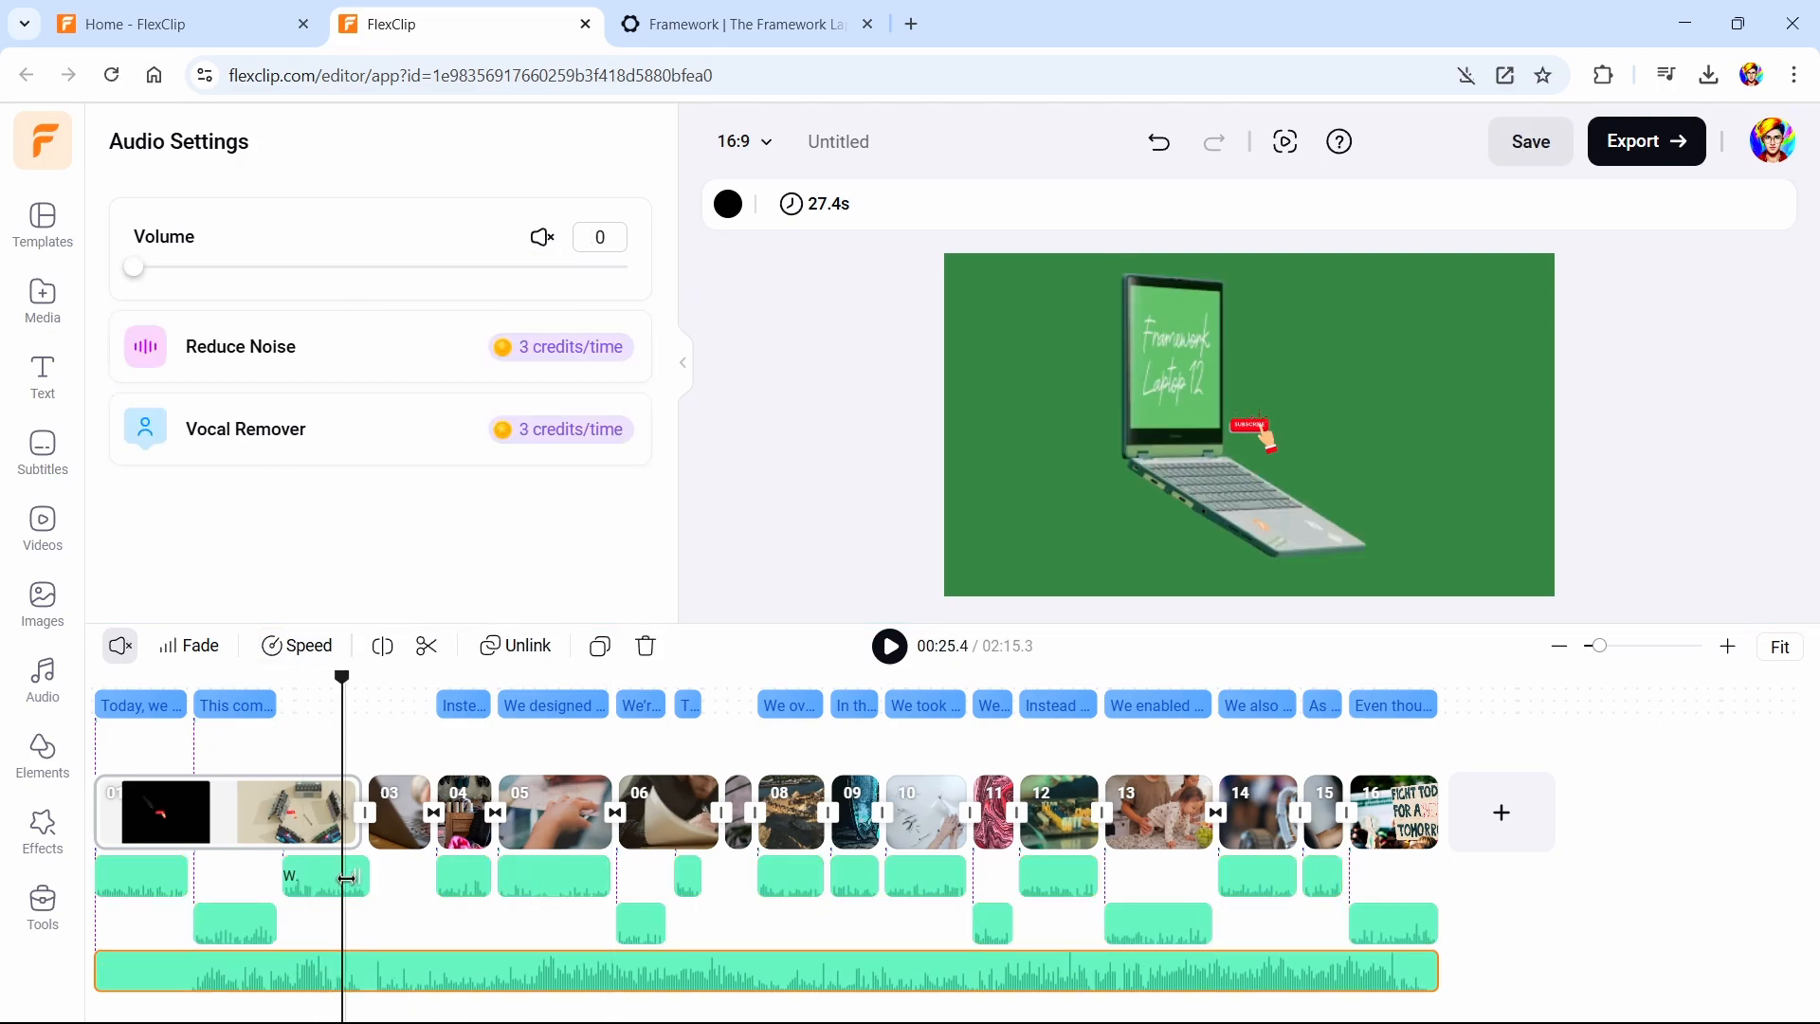
click(367, 906)
Play the first scene from the start to check the Subscribe animation and pause at about 2 seconds
drag(124, 679, 78, 701)
key(space)
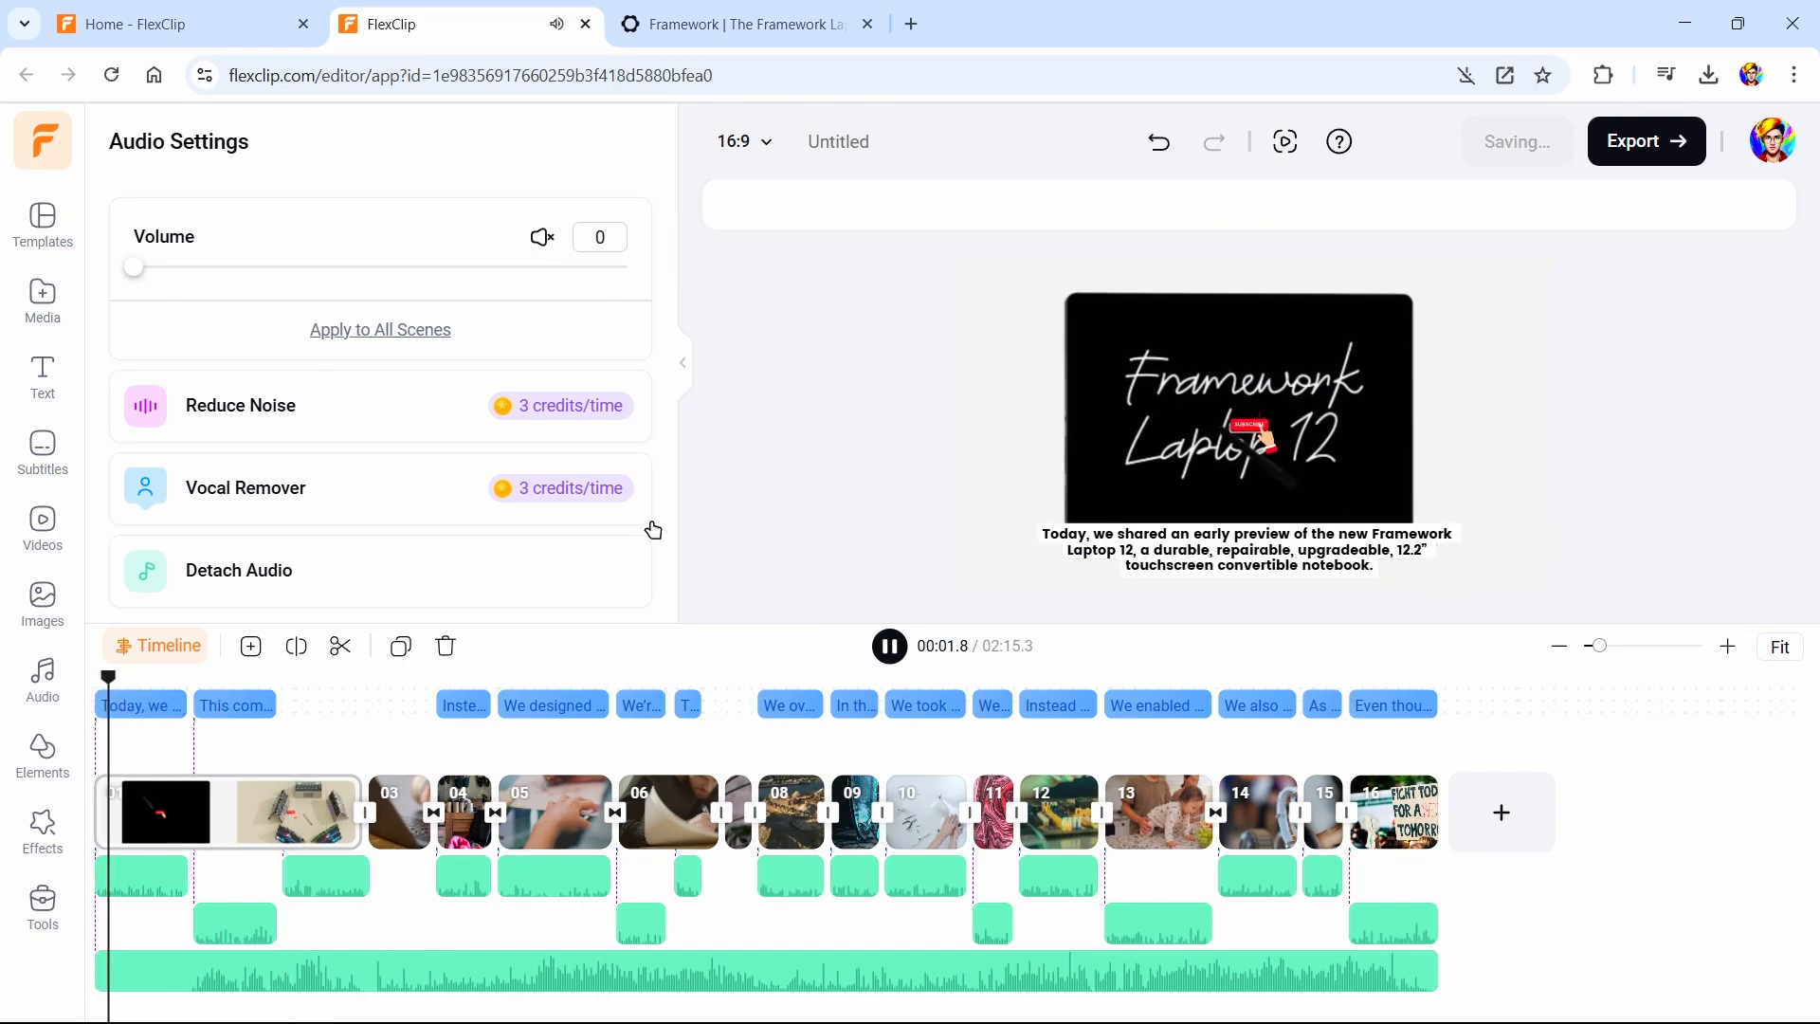
click(1253, 438)
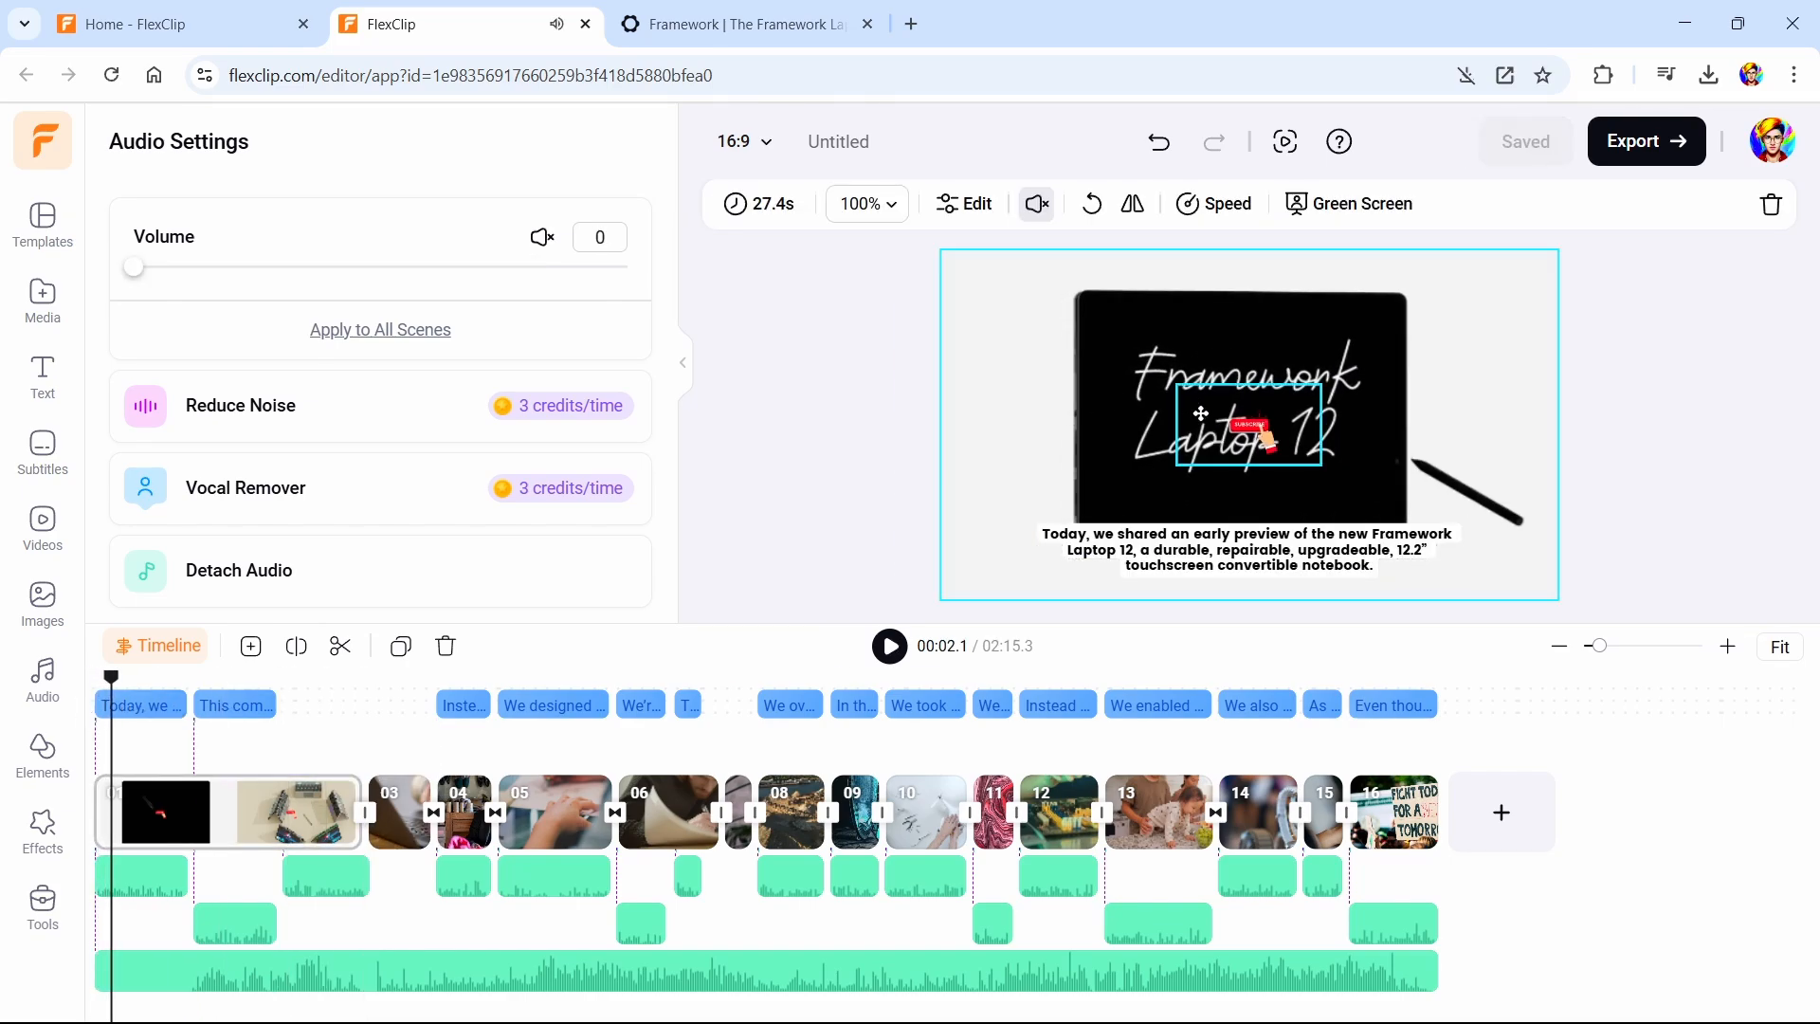
Enlarge the animated Subscribe button in the first scene and move it to the upper-right part of the frame
click(1248, 426)
drag(1176, 465, 866, 673)
drag(1126, 485, 1471, 318)
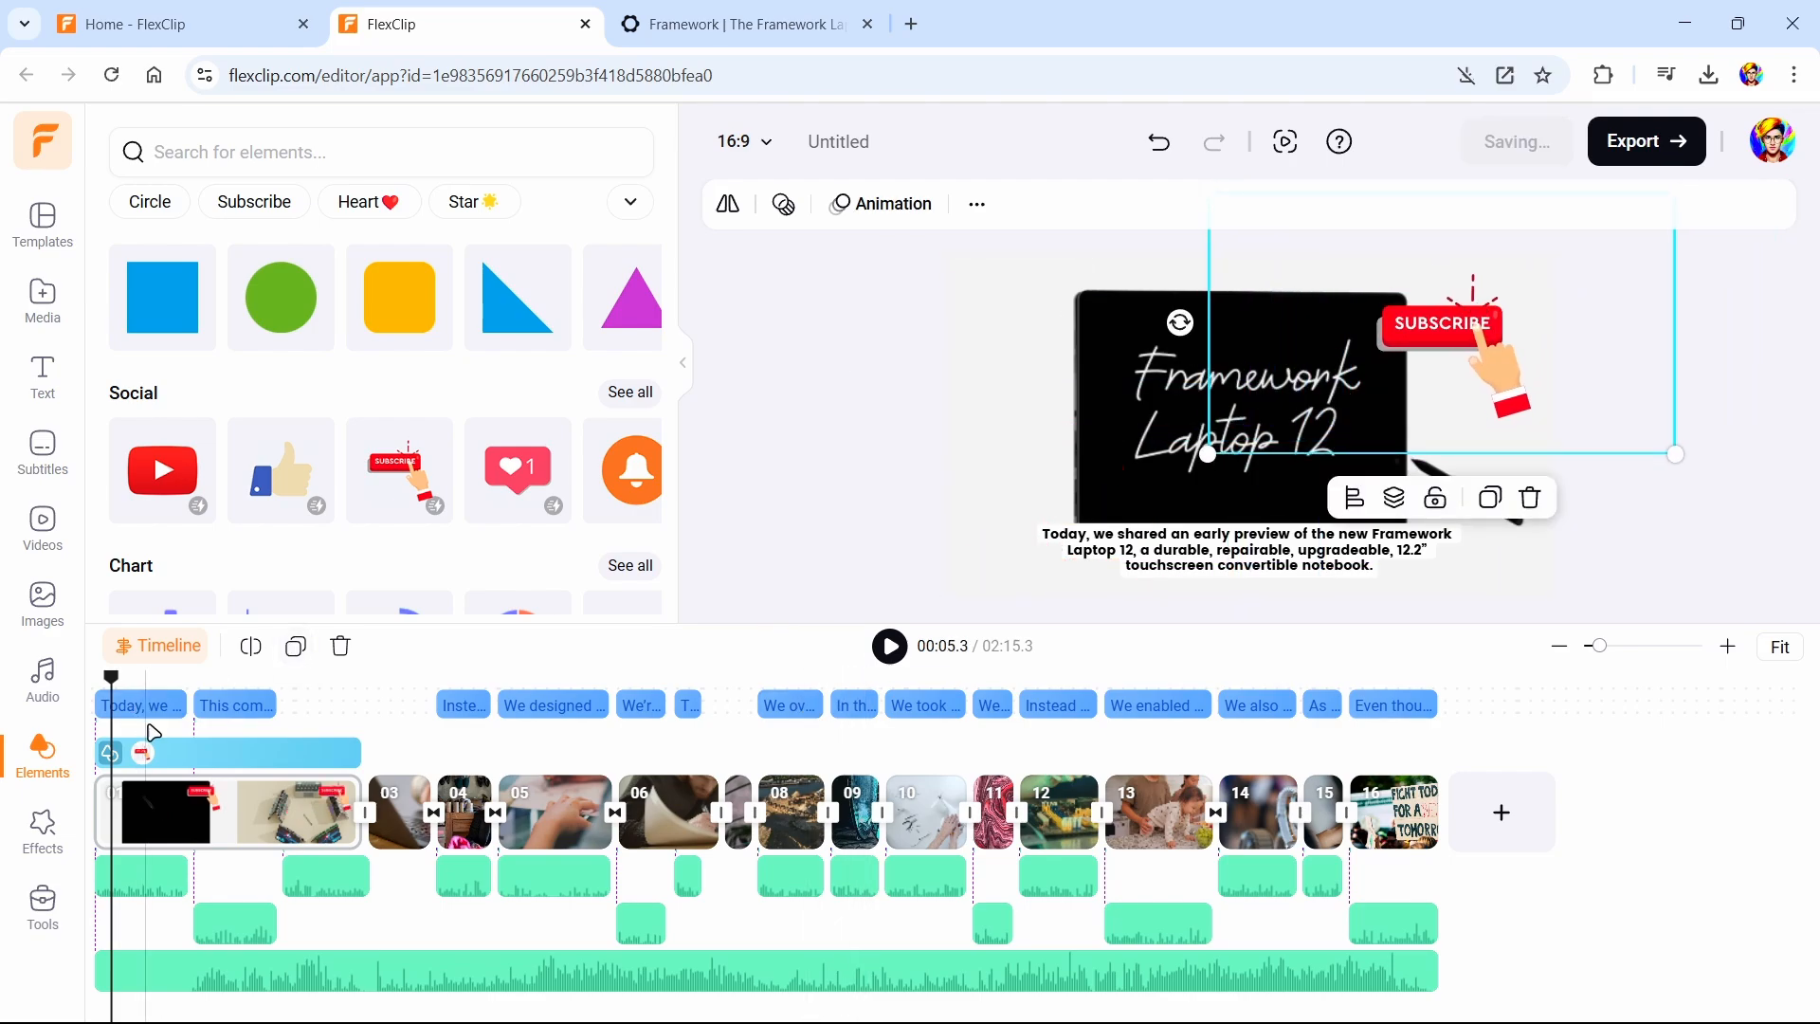
Trim the Subscribe element to start at about 8.1 seconds and end just after the second caption
click(270, 743)
drag(105, 752, 207, 750)
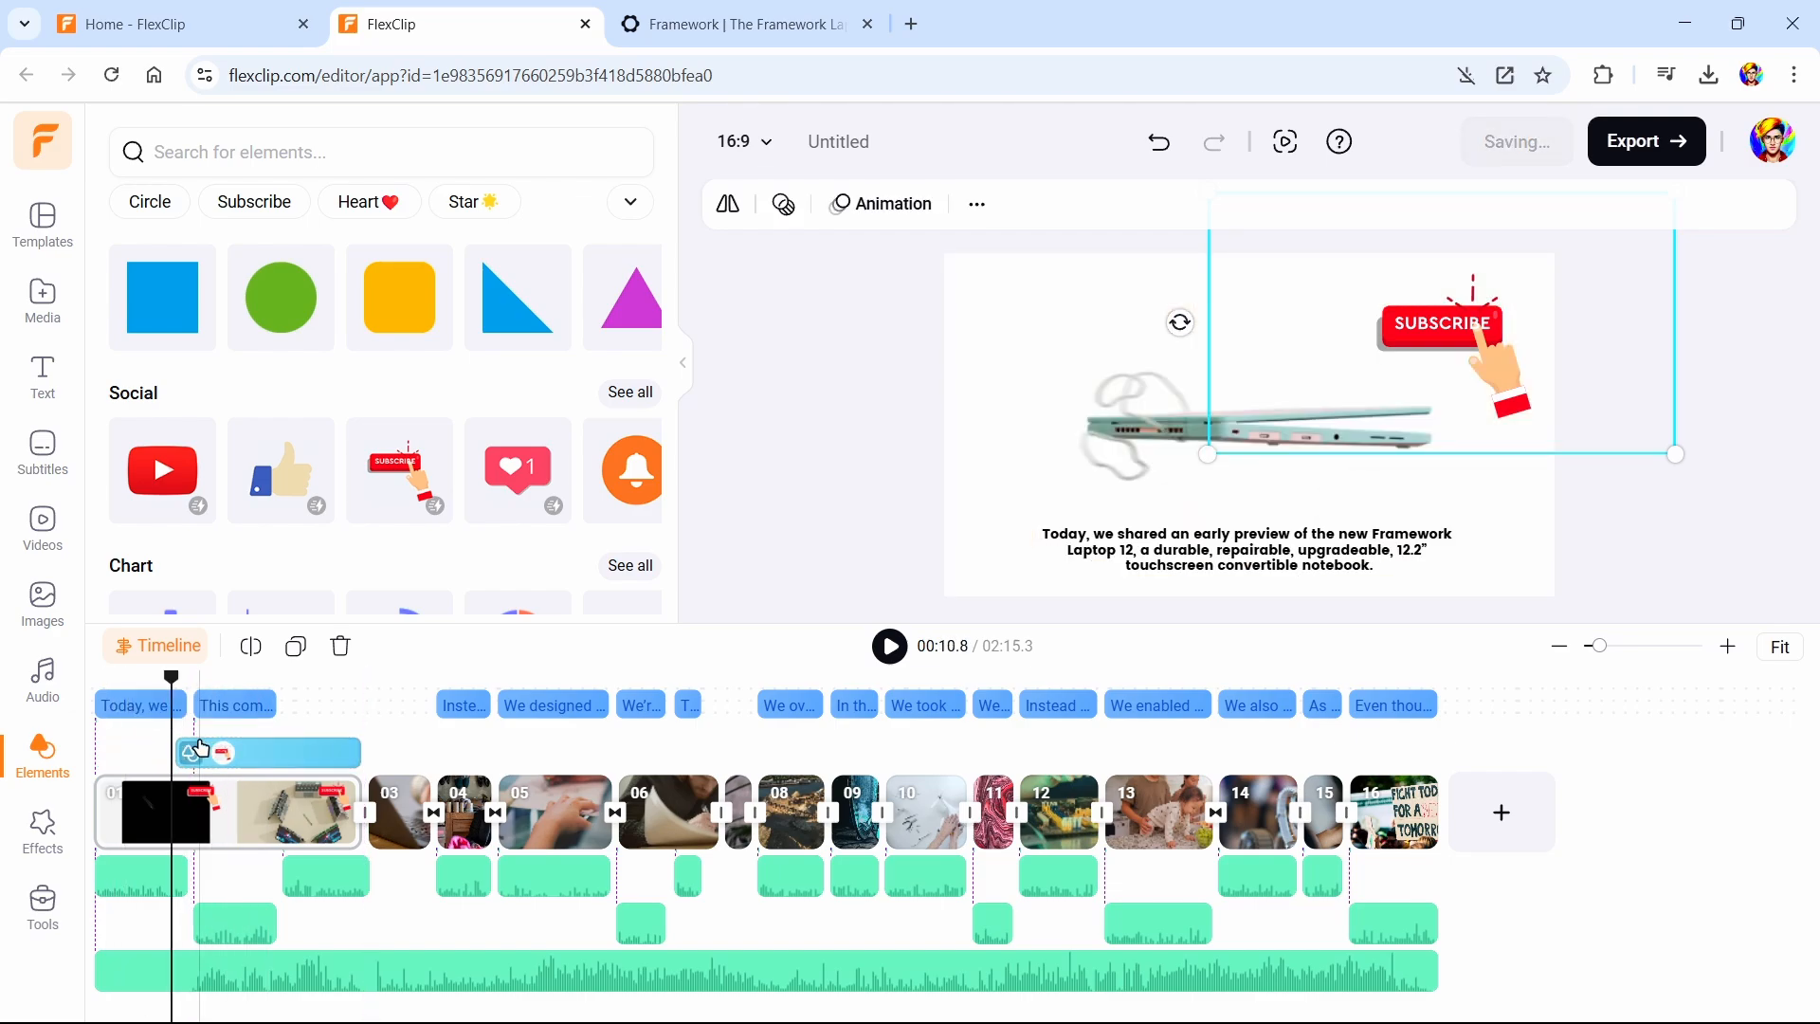
drag(357, 755, 285, 758)
Look through the available element categories, including the full Frame collection, Arrow, Bubble, Emoji and Button
scroll(373, 537, down, 6)
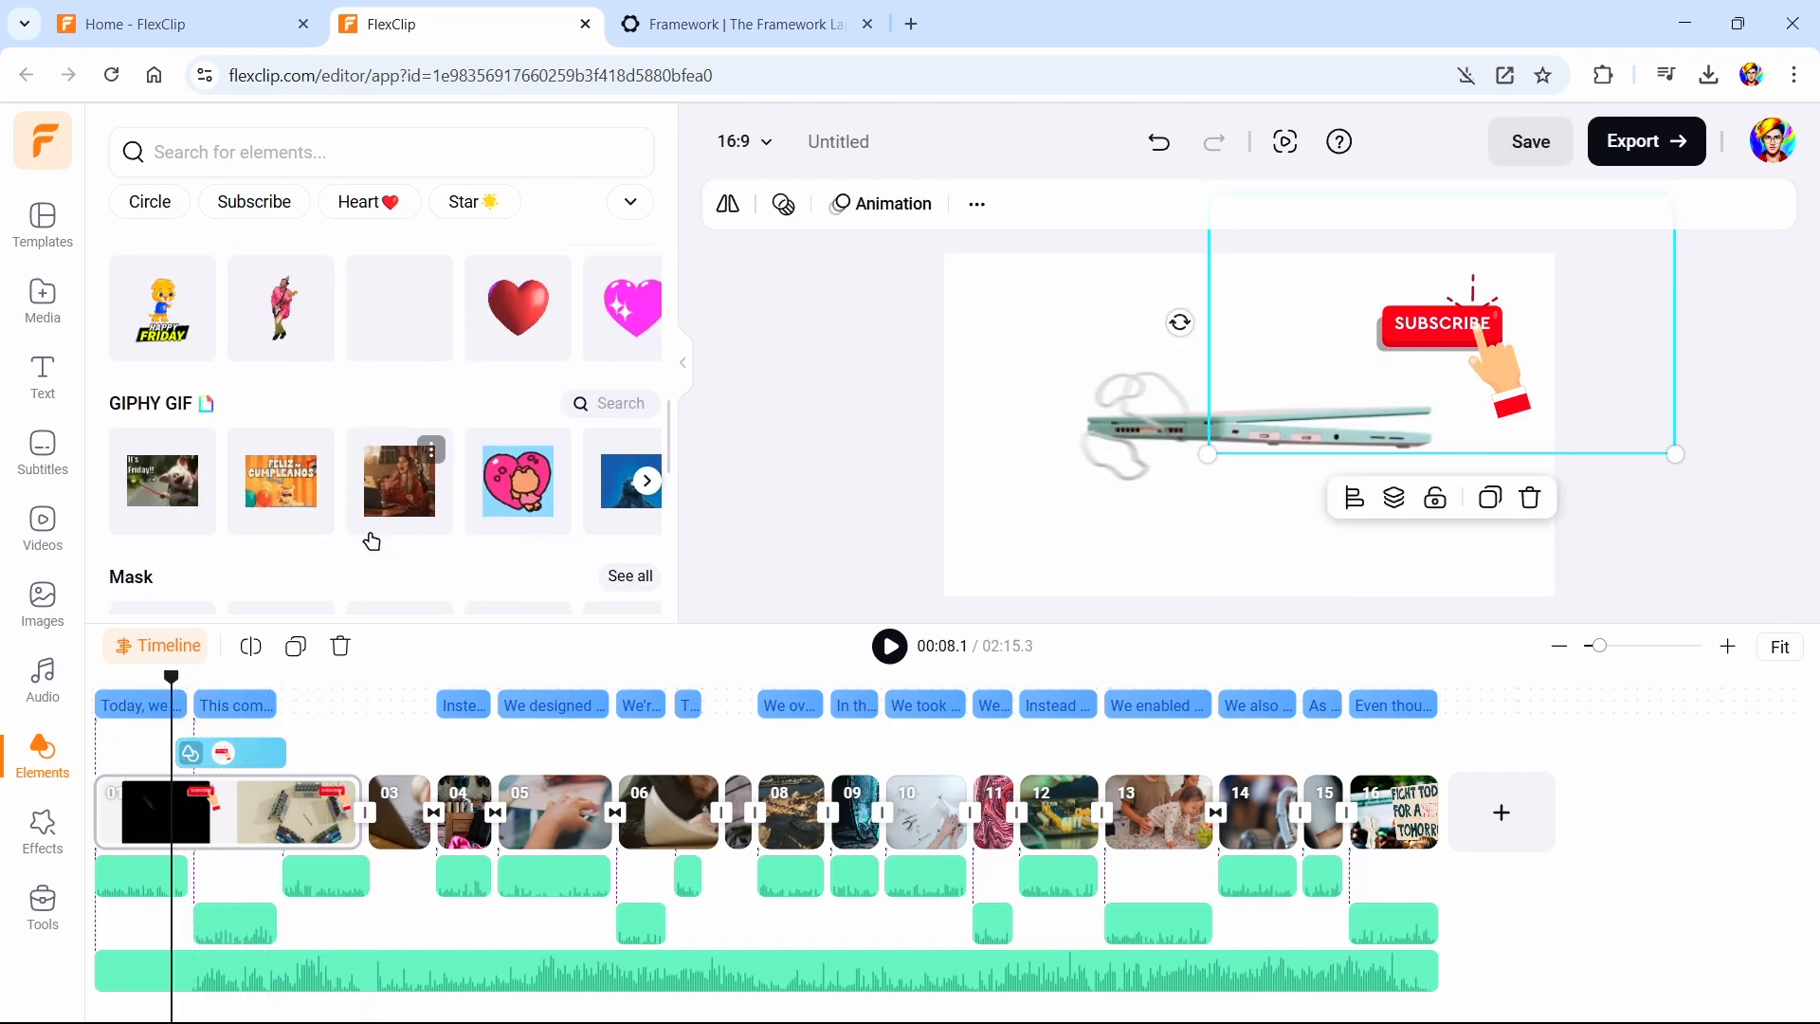
scroll(371, 542, down, 1)
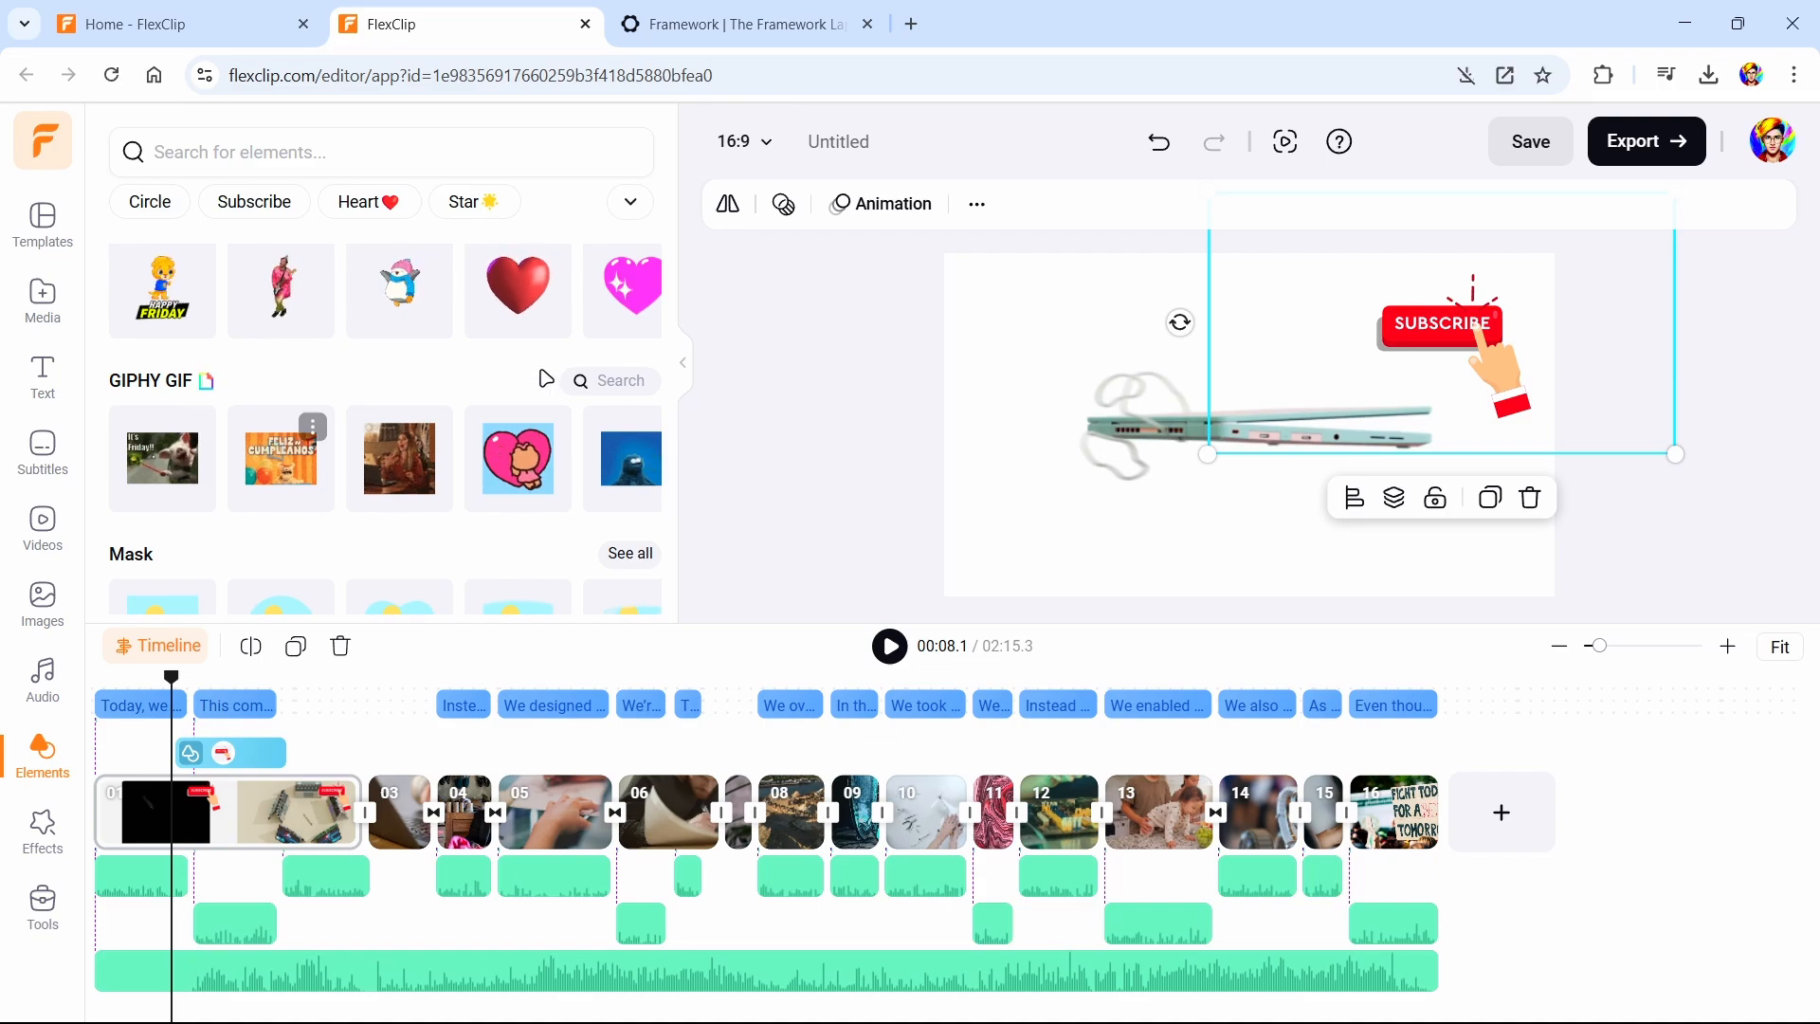
scroll(289, 420, down, 5)
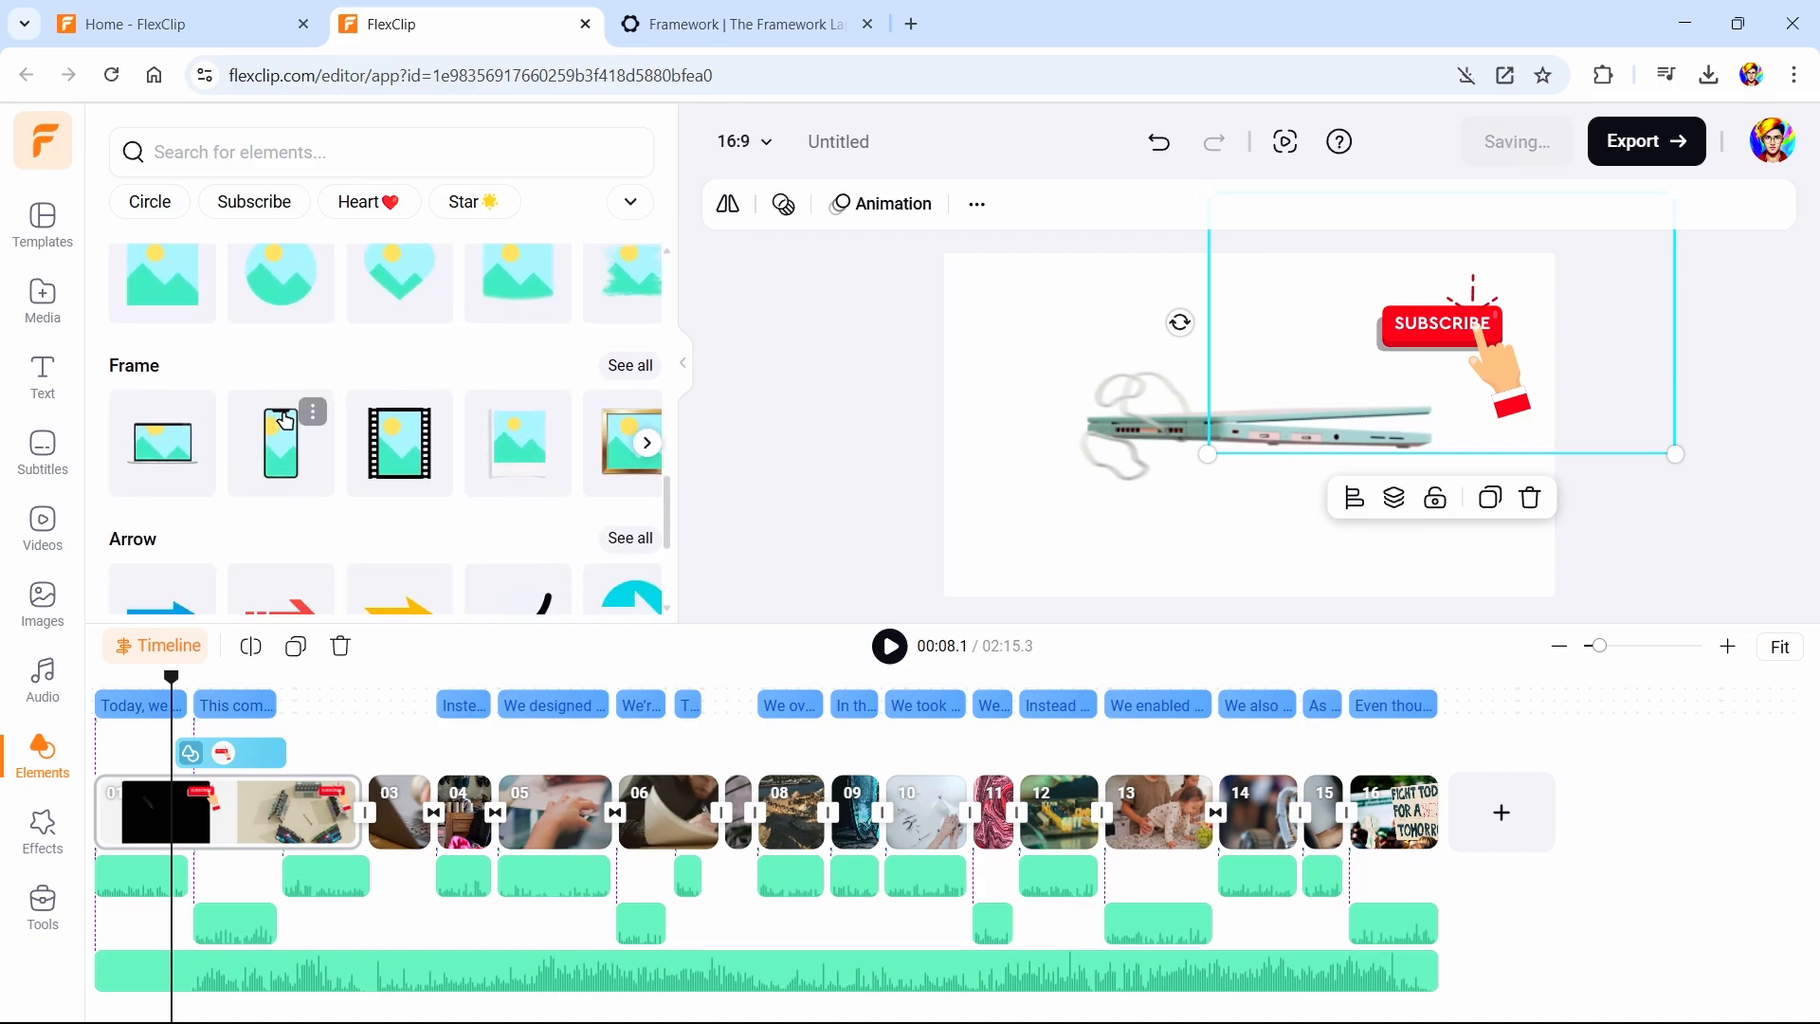
scroll(289, 419, down, 1)
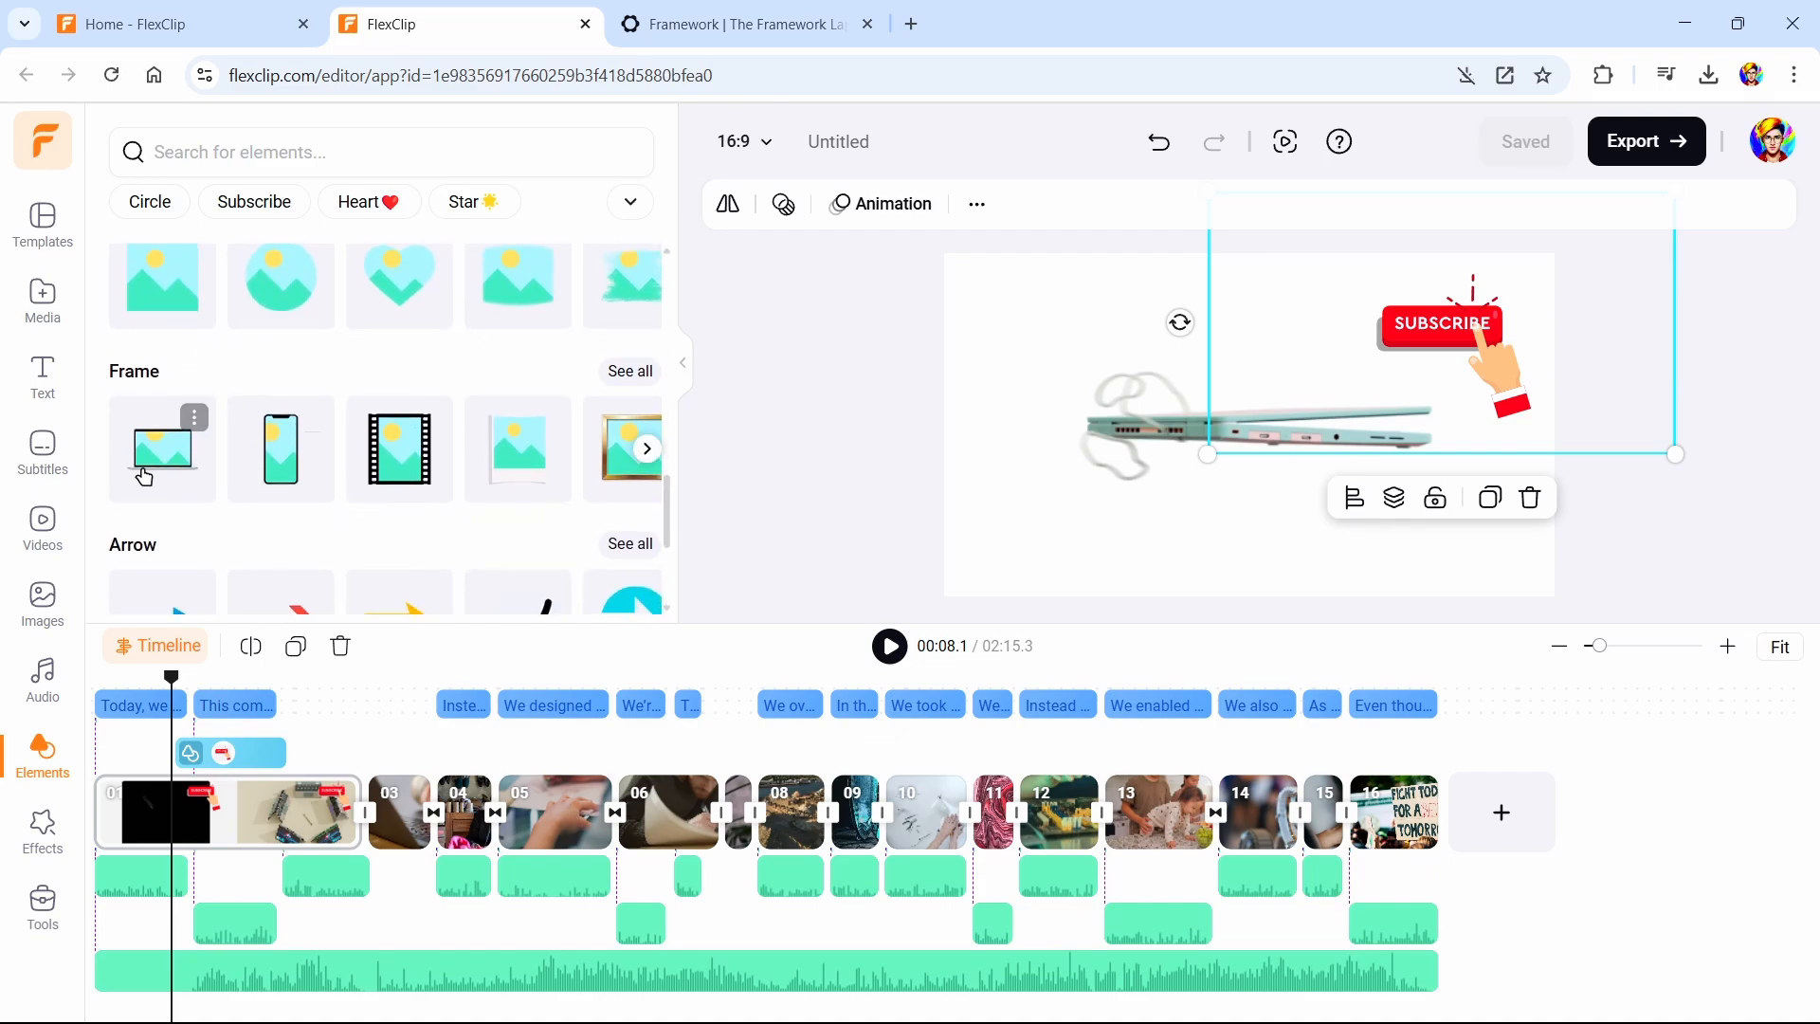
scroll(185, 481, down, 10)
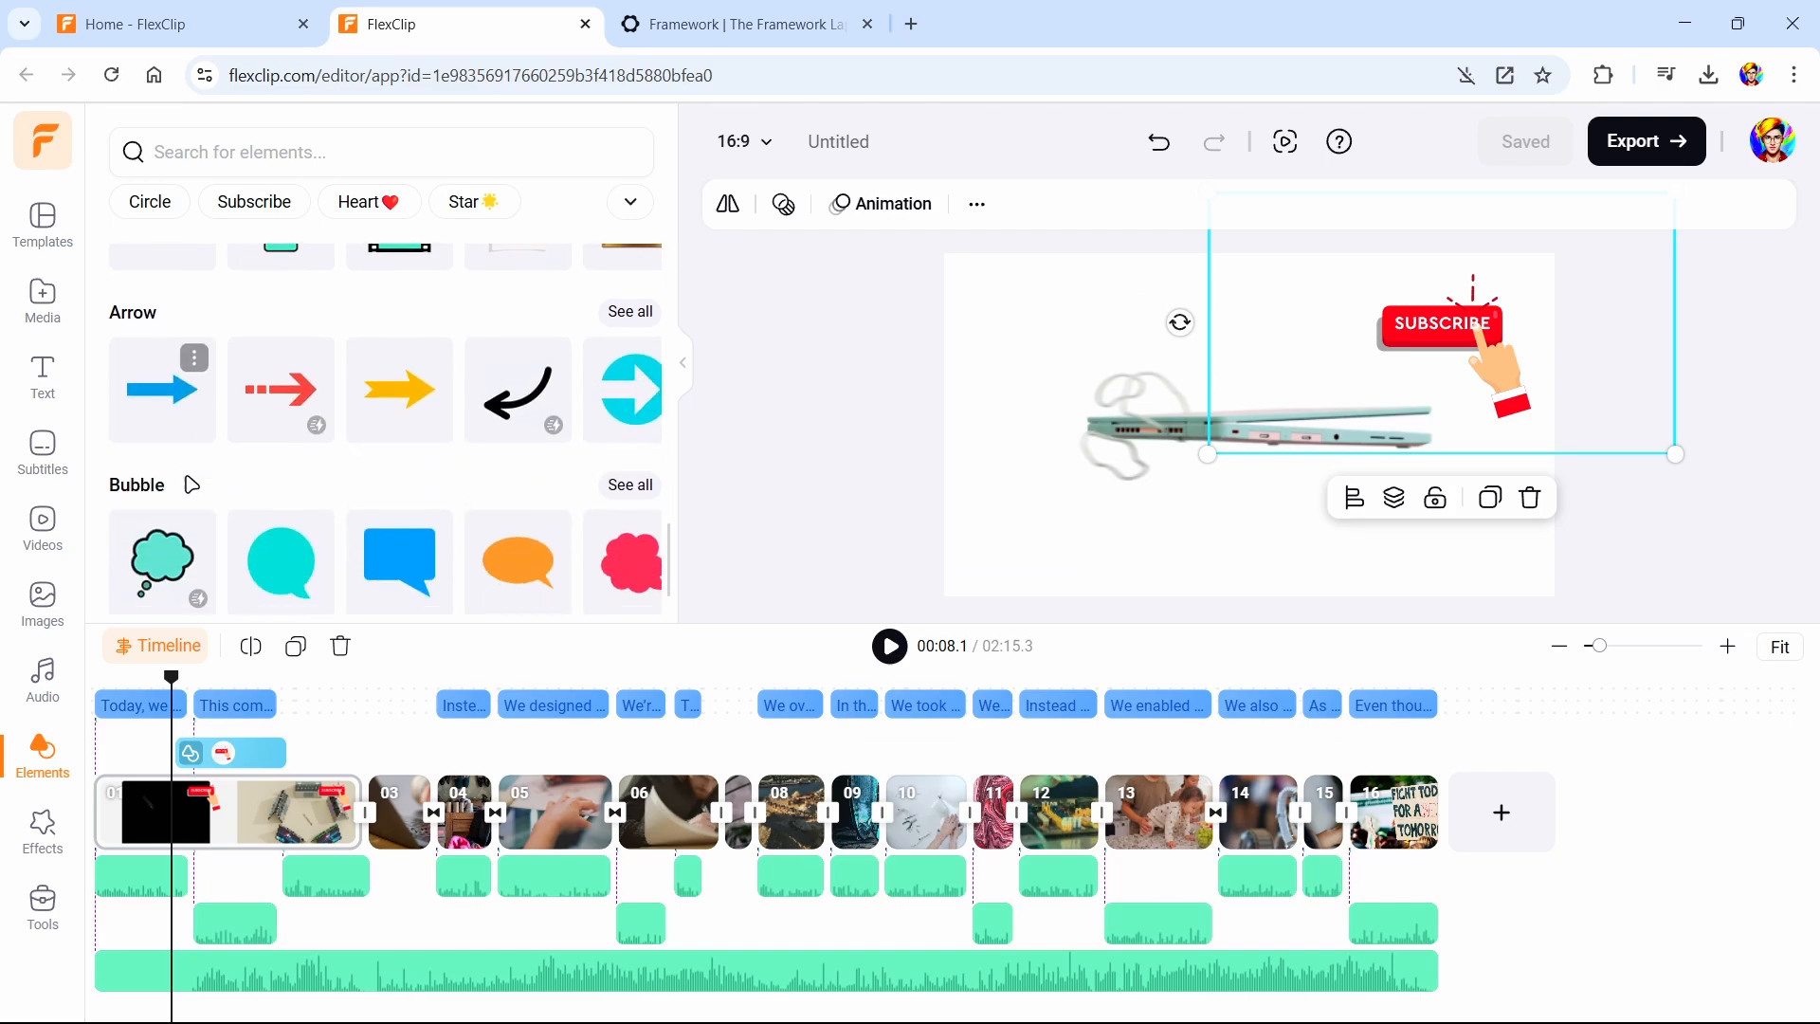
scroll(630, 402, up, 8)
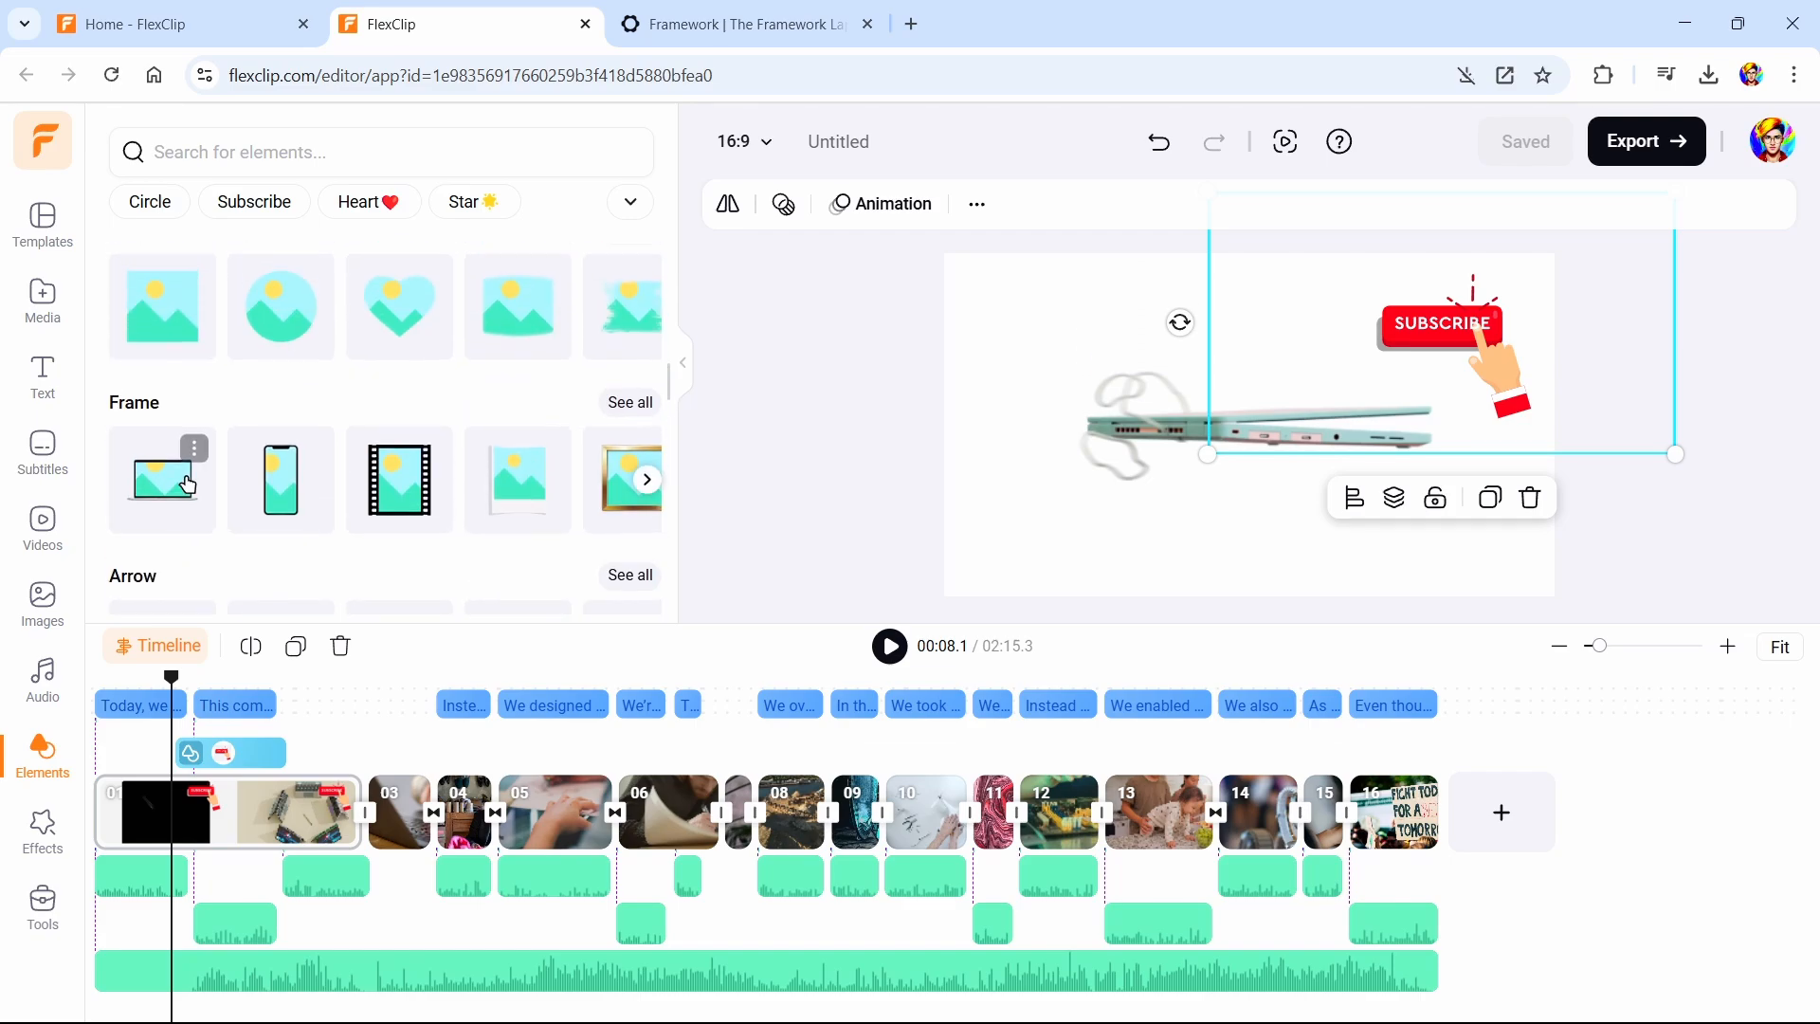
click(630, 402)
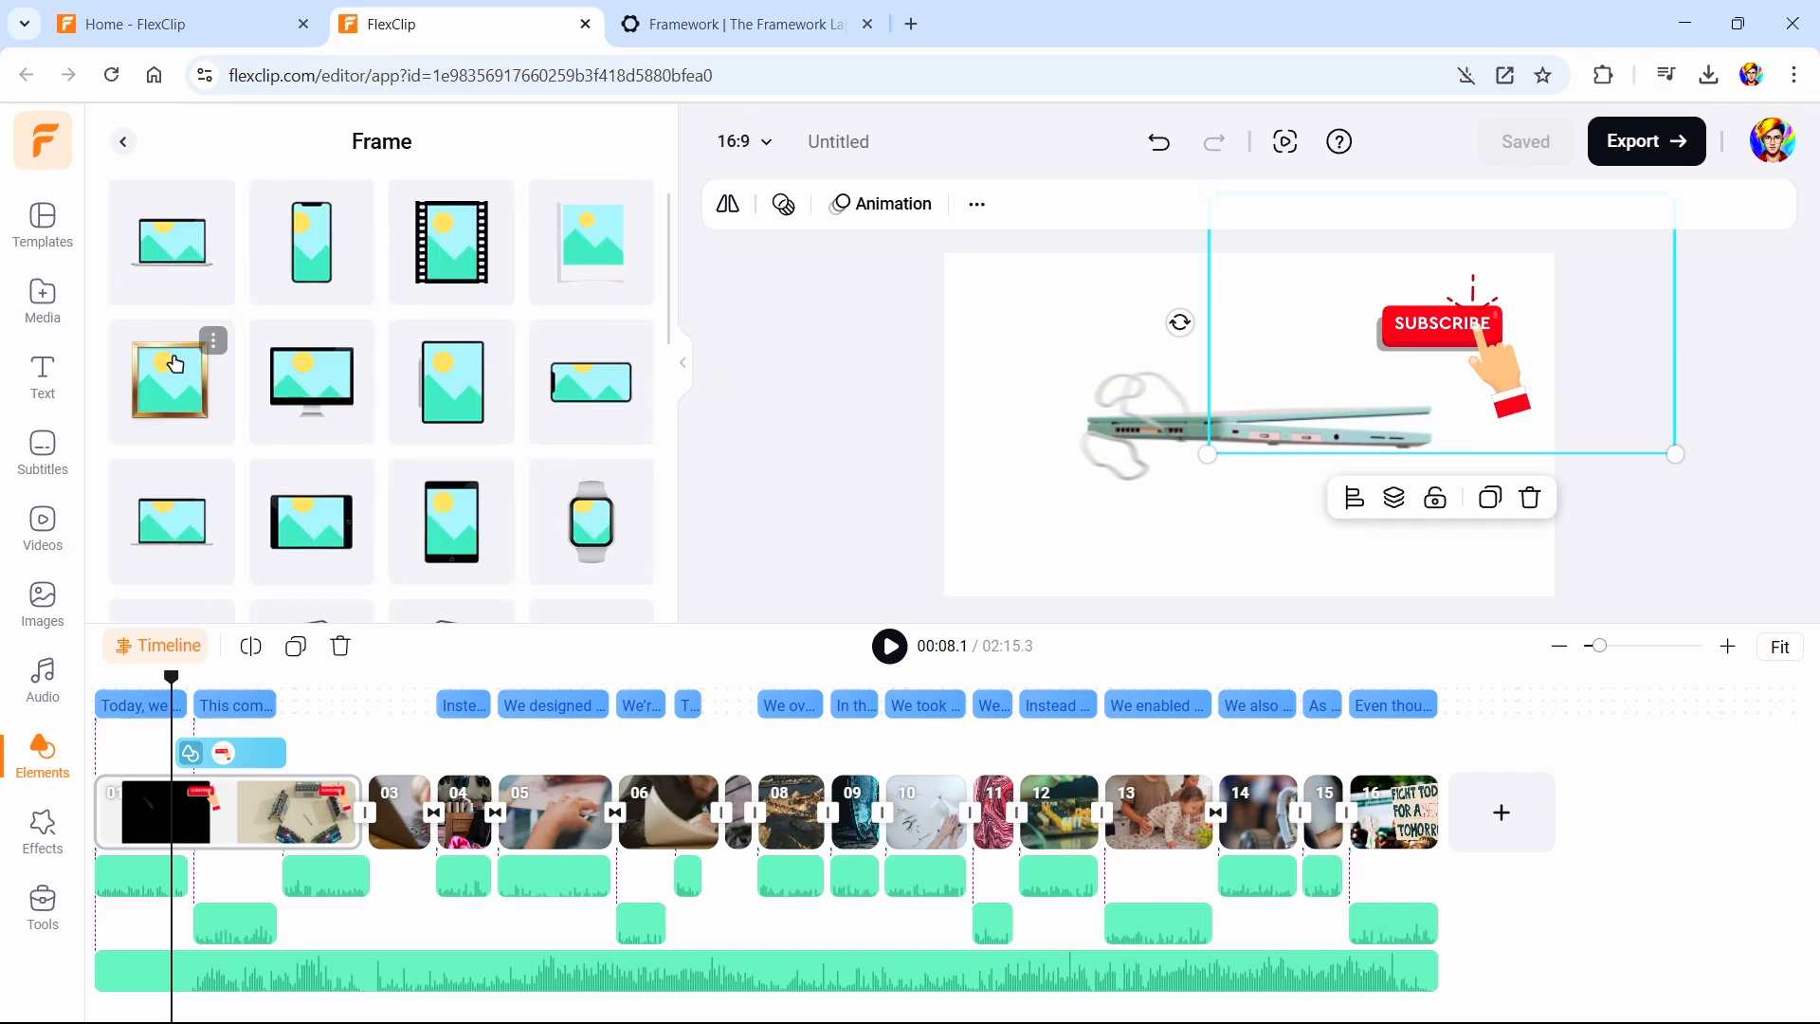
scroll(493, 549, down, 5)
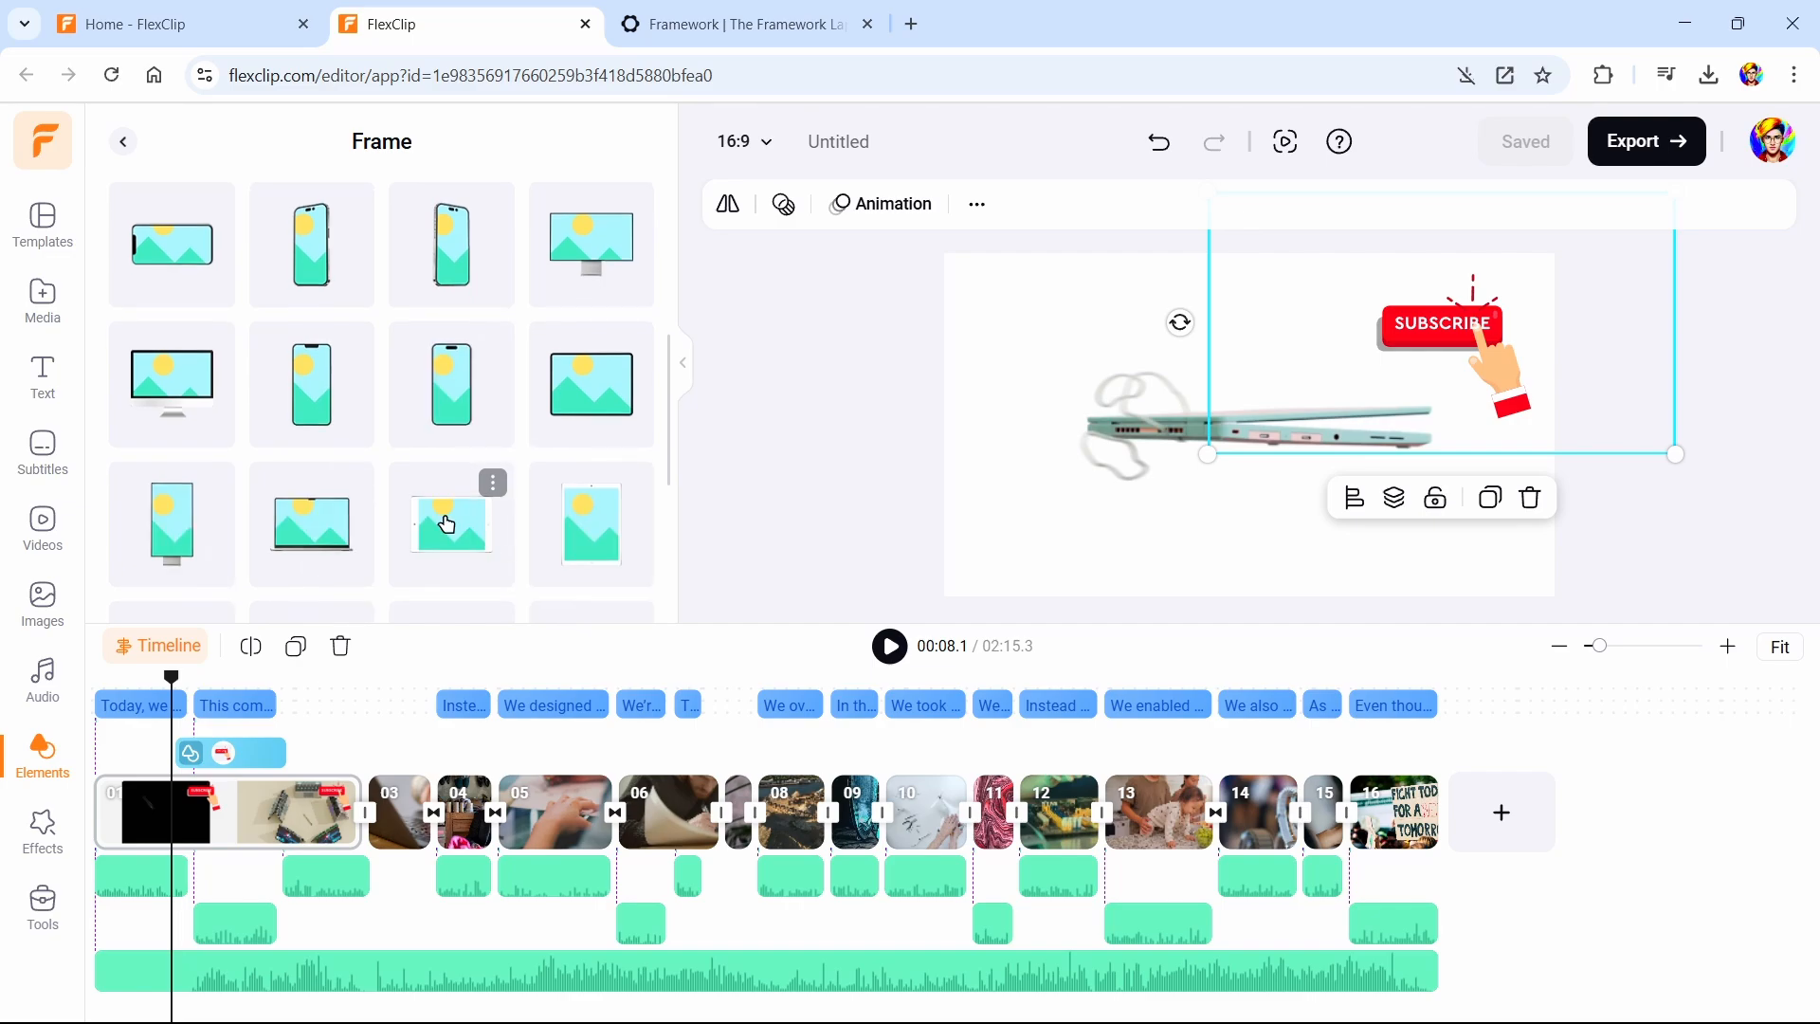
scroll(460, 429, up, 5)
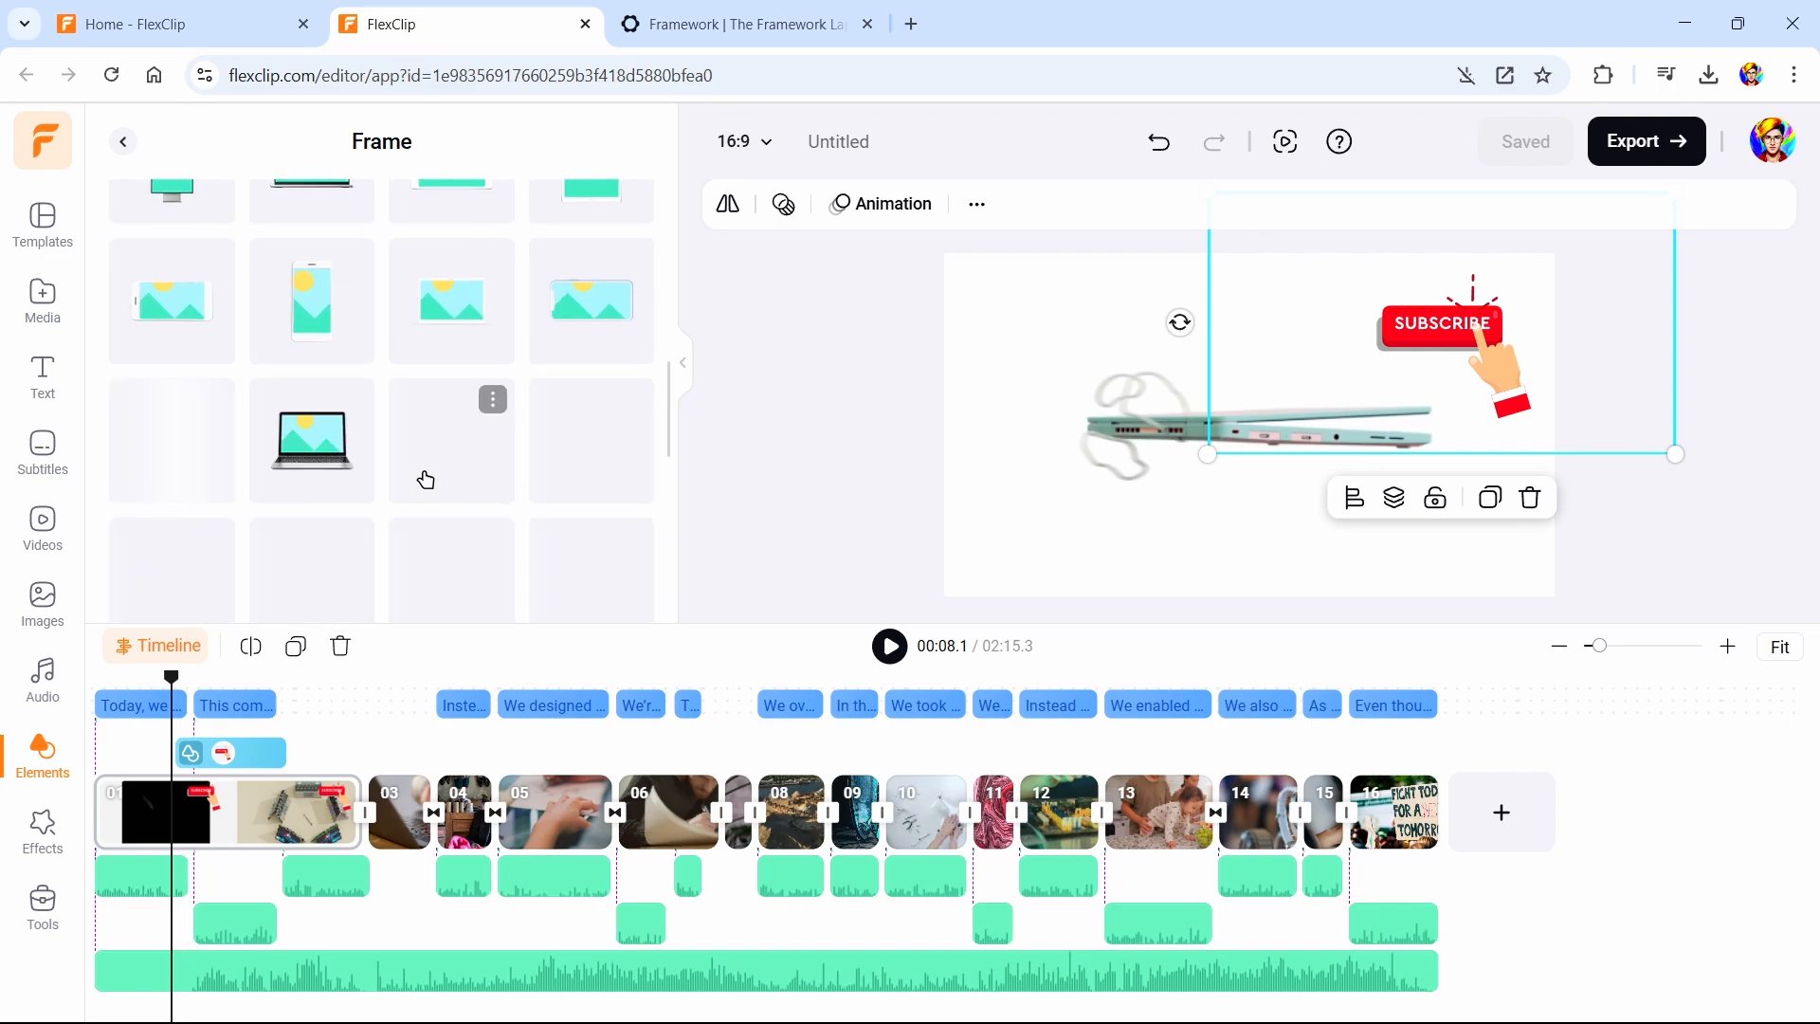
click(123, 141)
scroll(313, 526, down, 5)
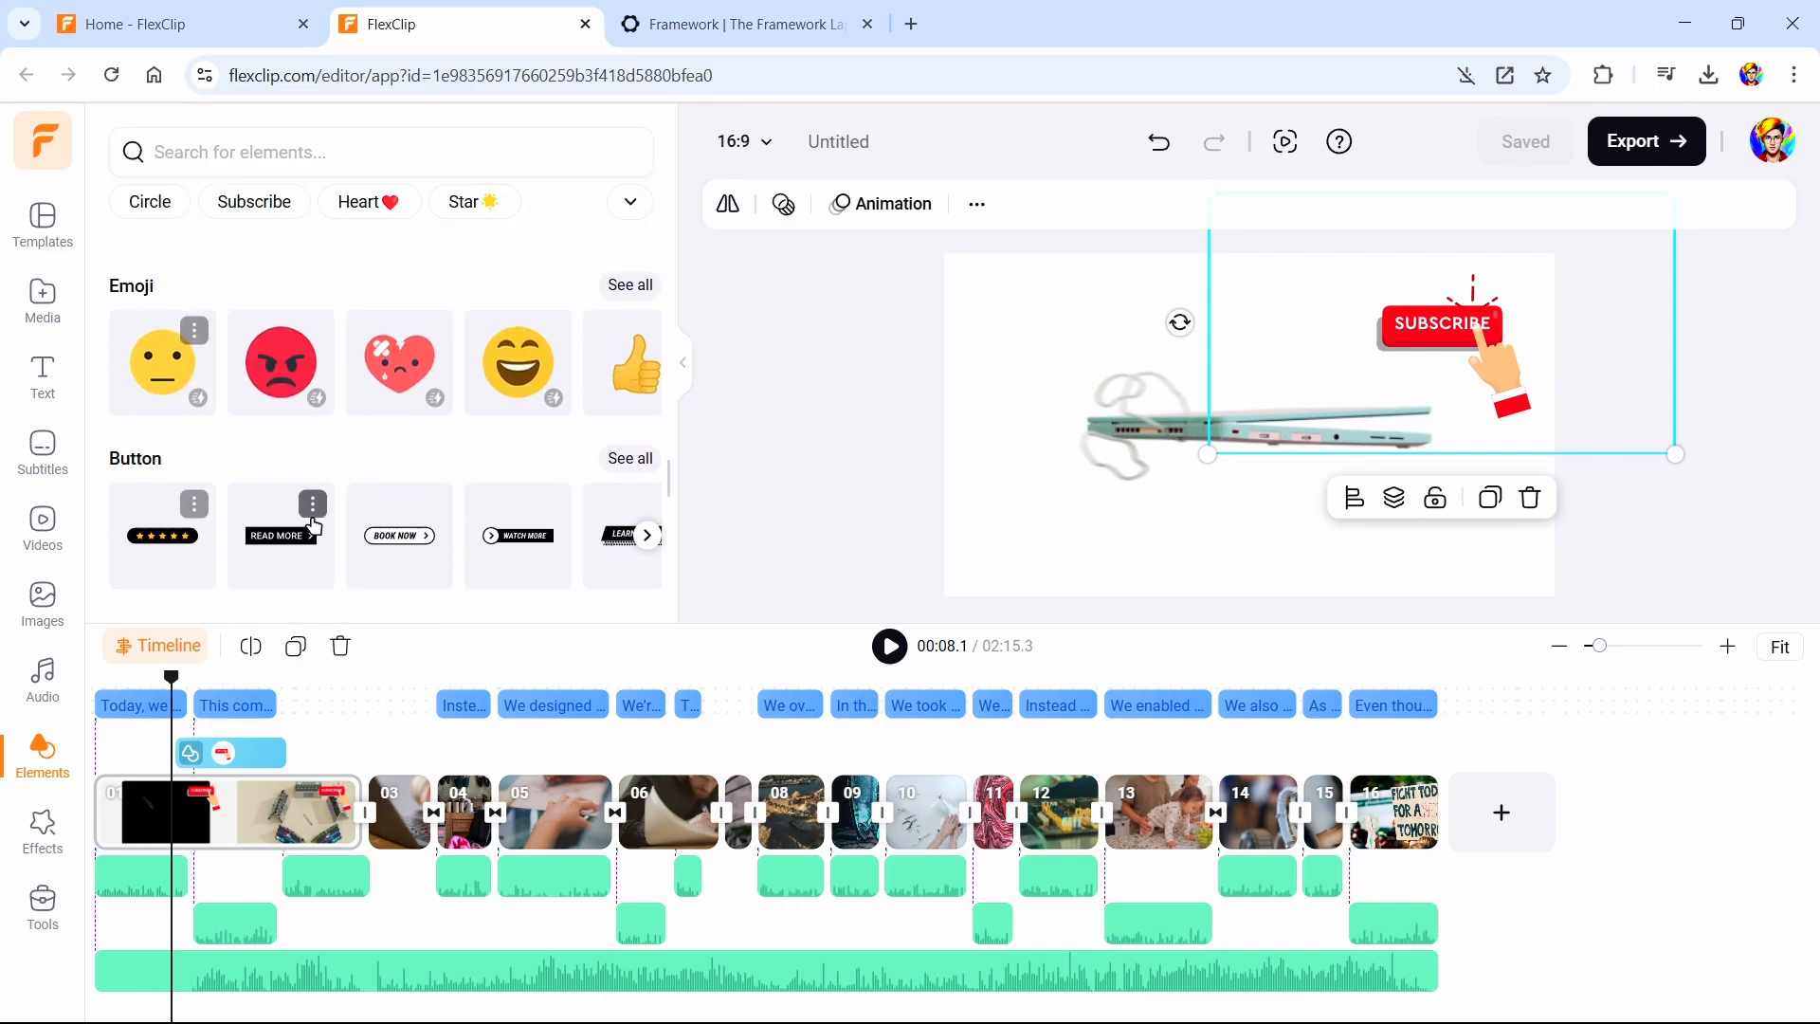
Look through the audio library's categories and limit the listing to music
click(64, 689)
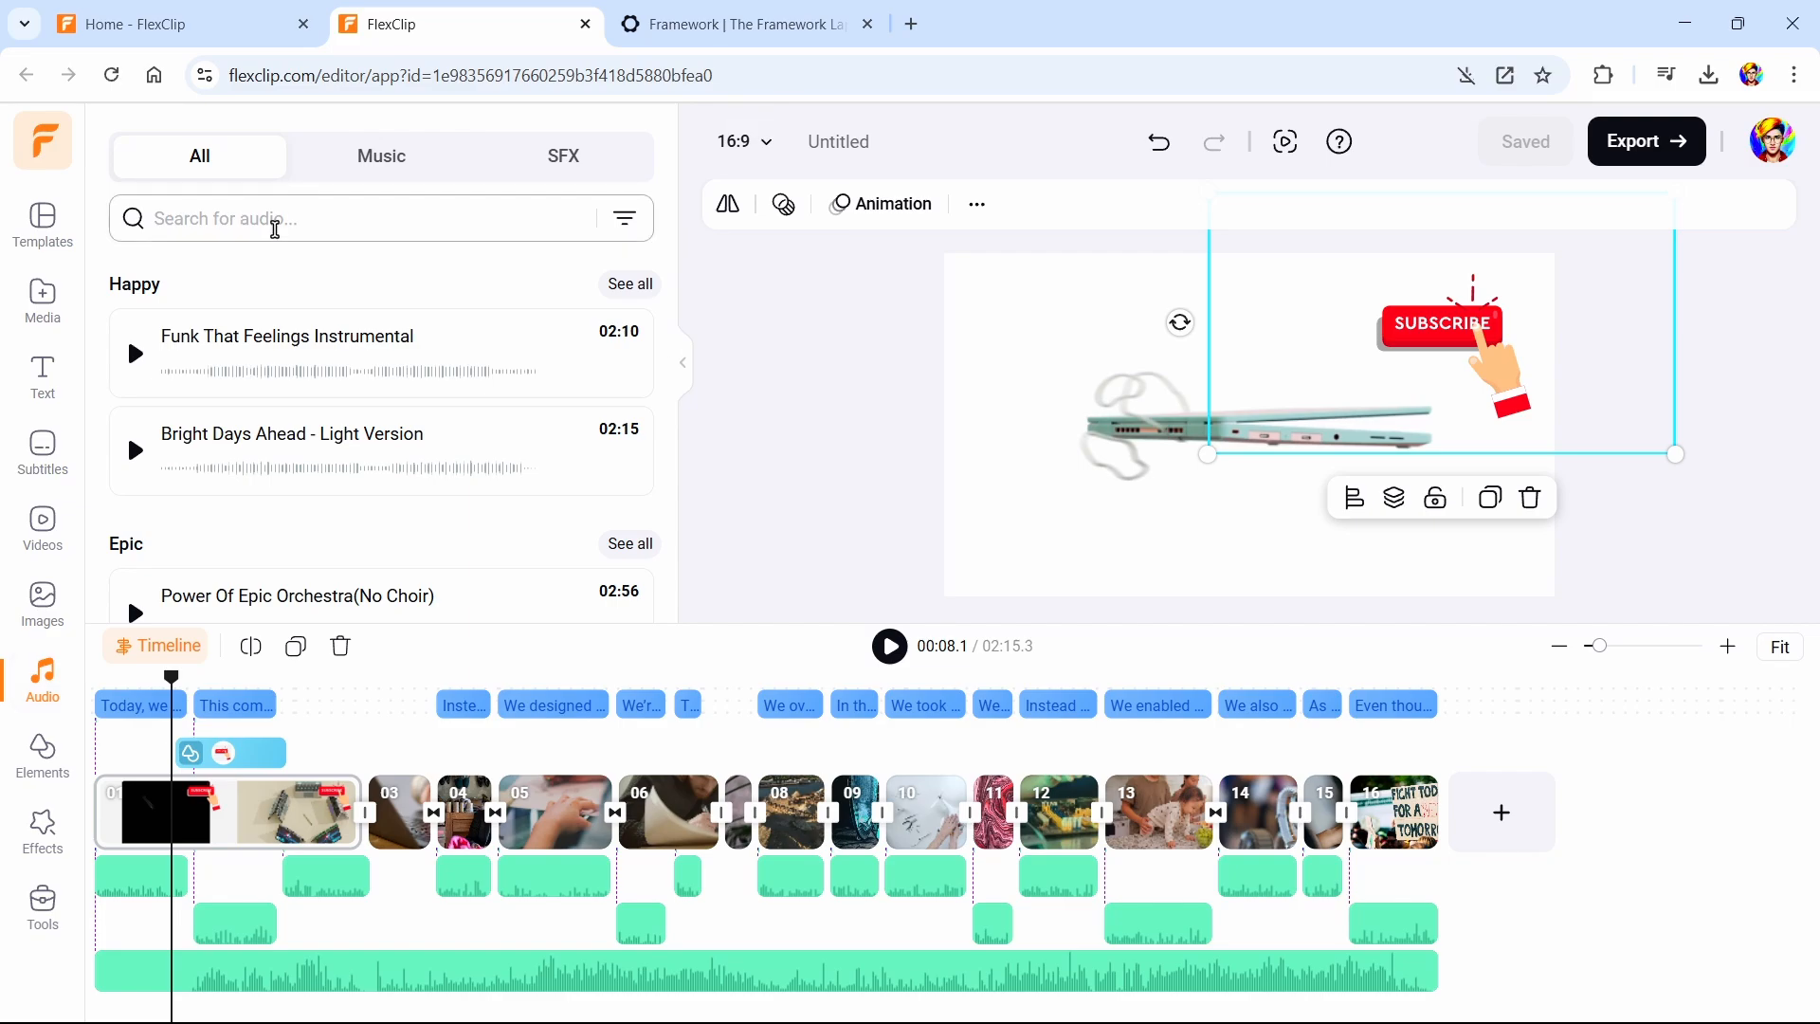
scroll(479, 355, down, 15)
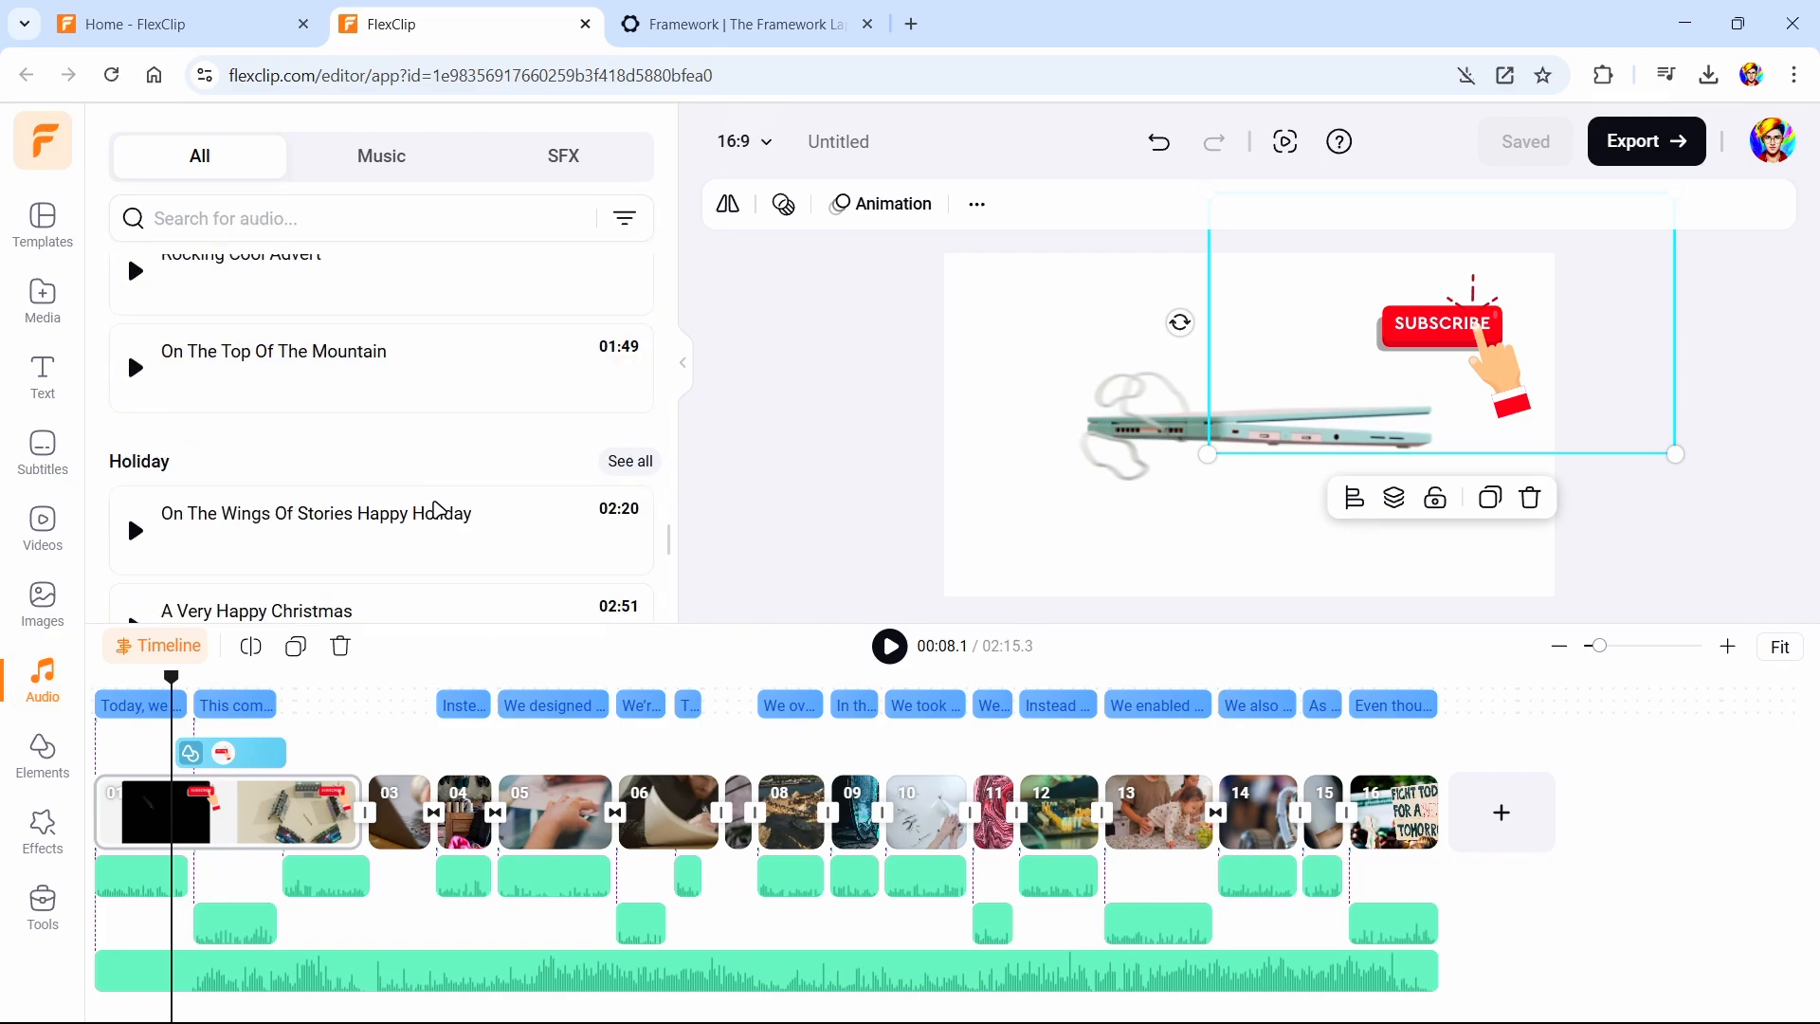
scroll(436, 507, up, 15)
click(337, 215)
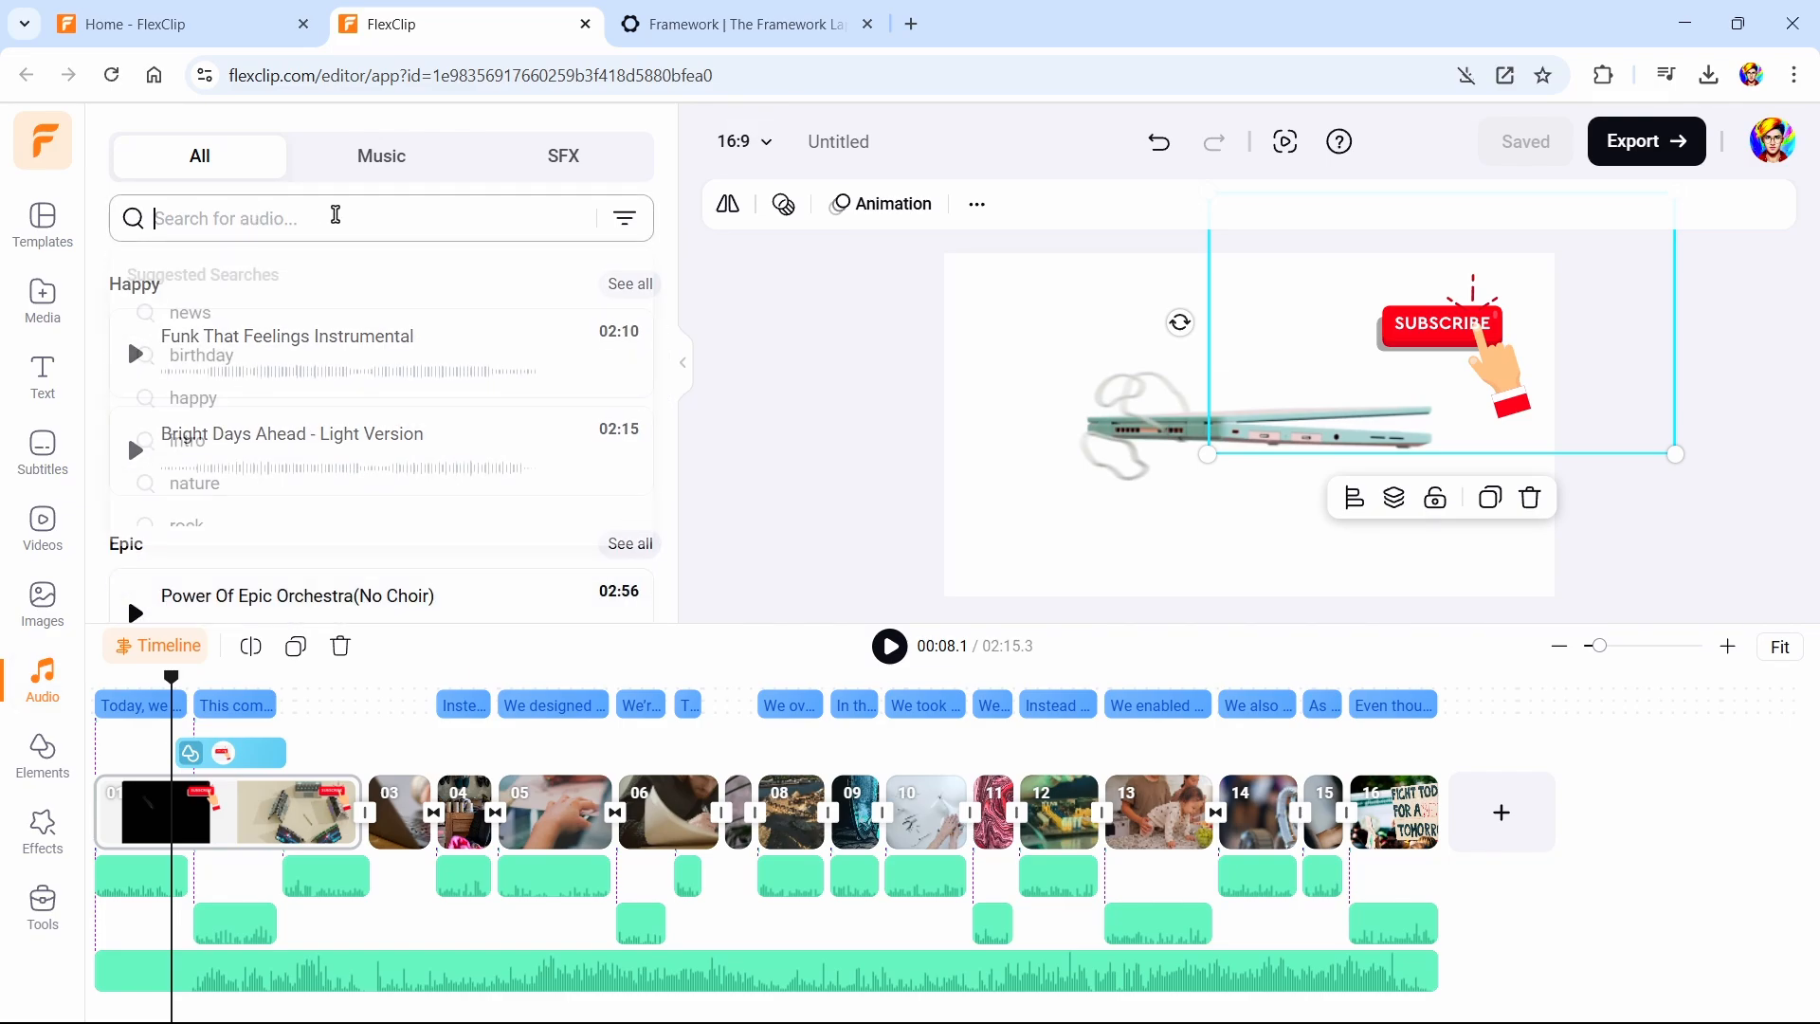
click(369, 159)
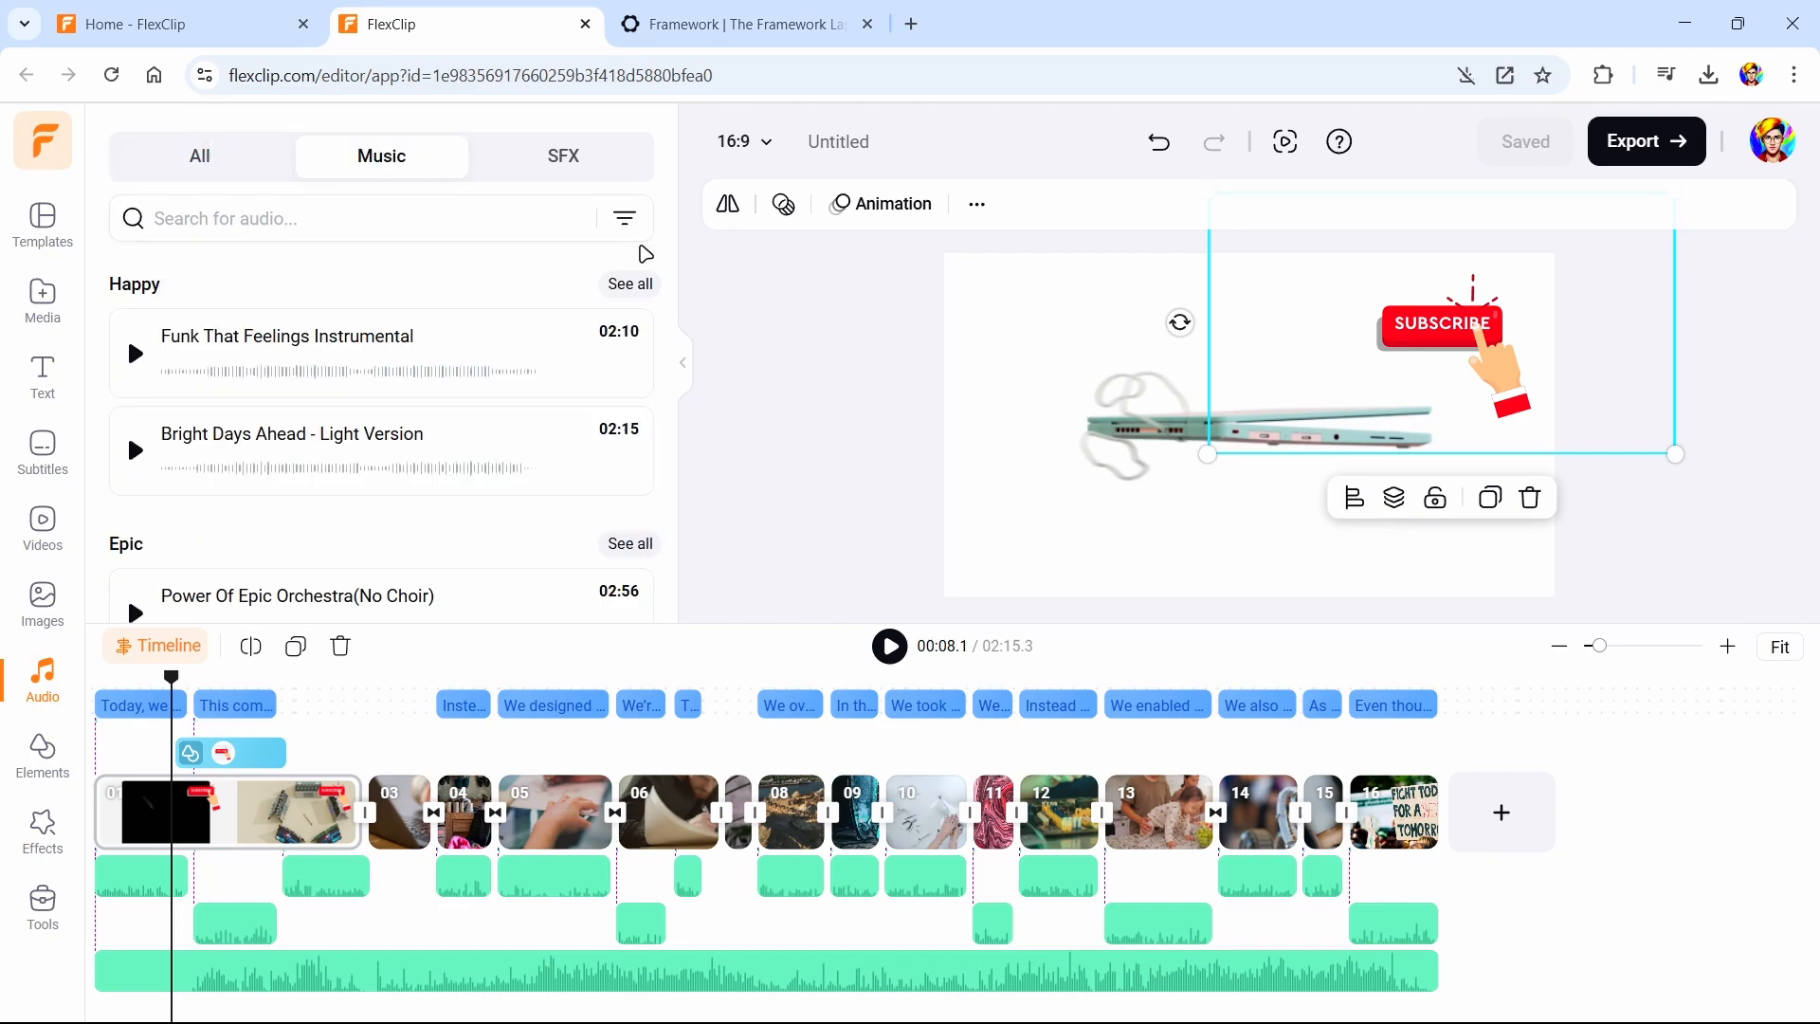
Filter the music tracks by the Happy and Playful moods and the Pop genre
click(628, 218)
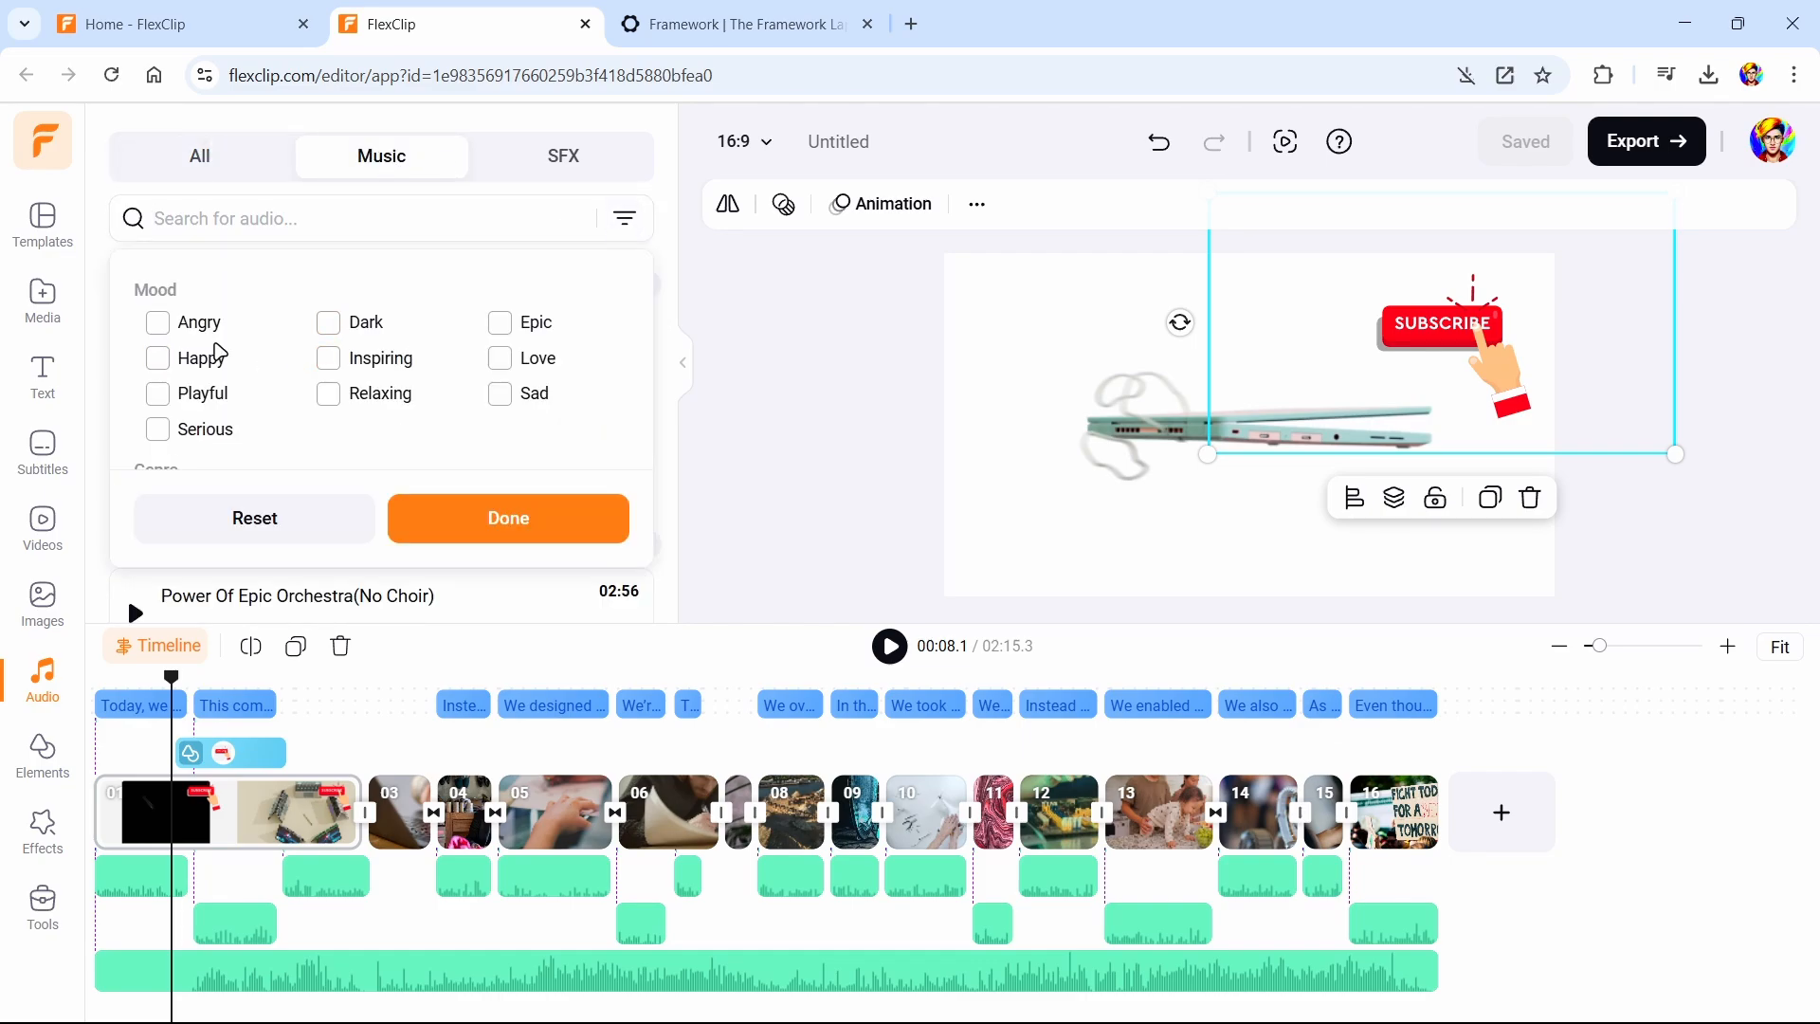
click(171, 361)
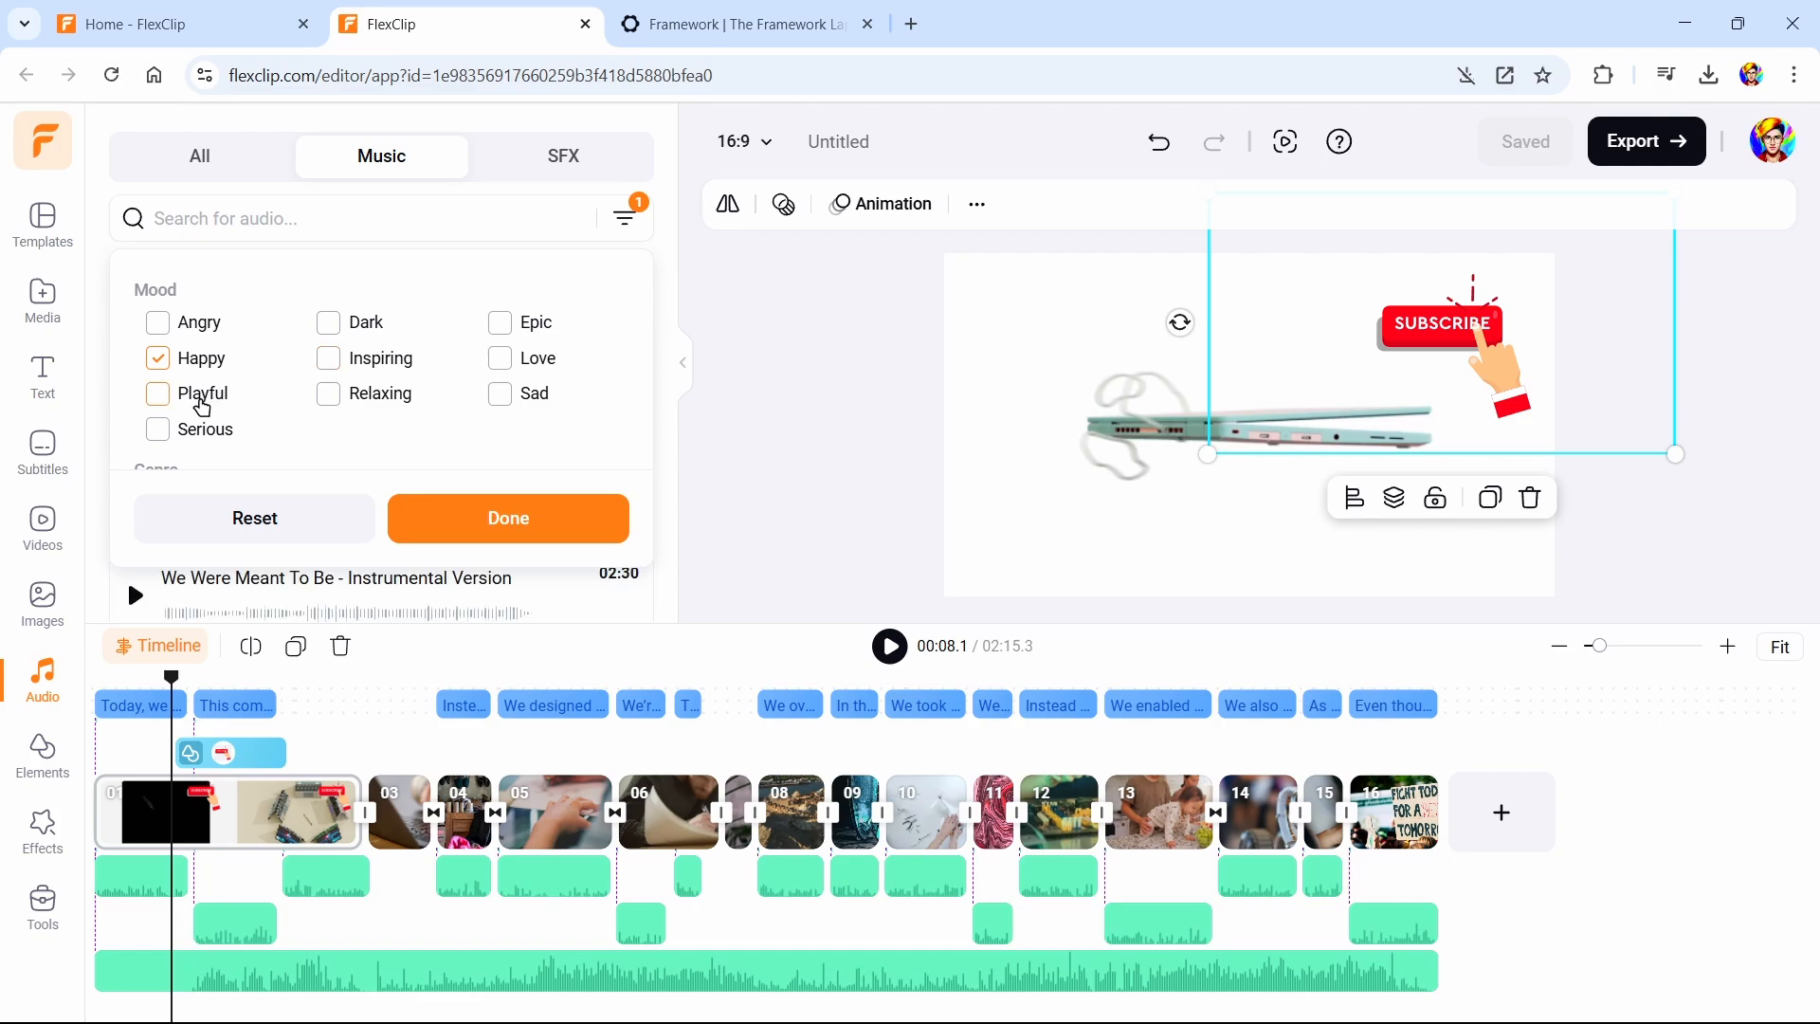
click(197, 398)
scroll(282, 439, down, 2)
scroll(393, 313, down, 2)
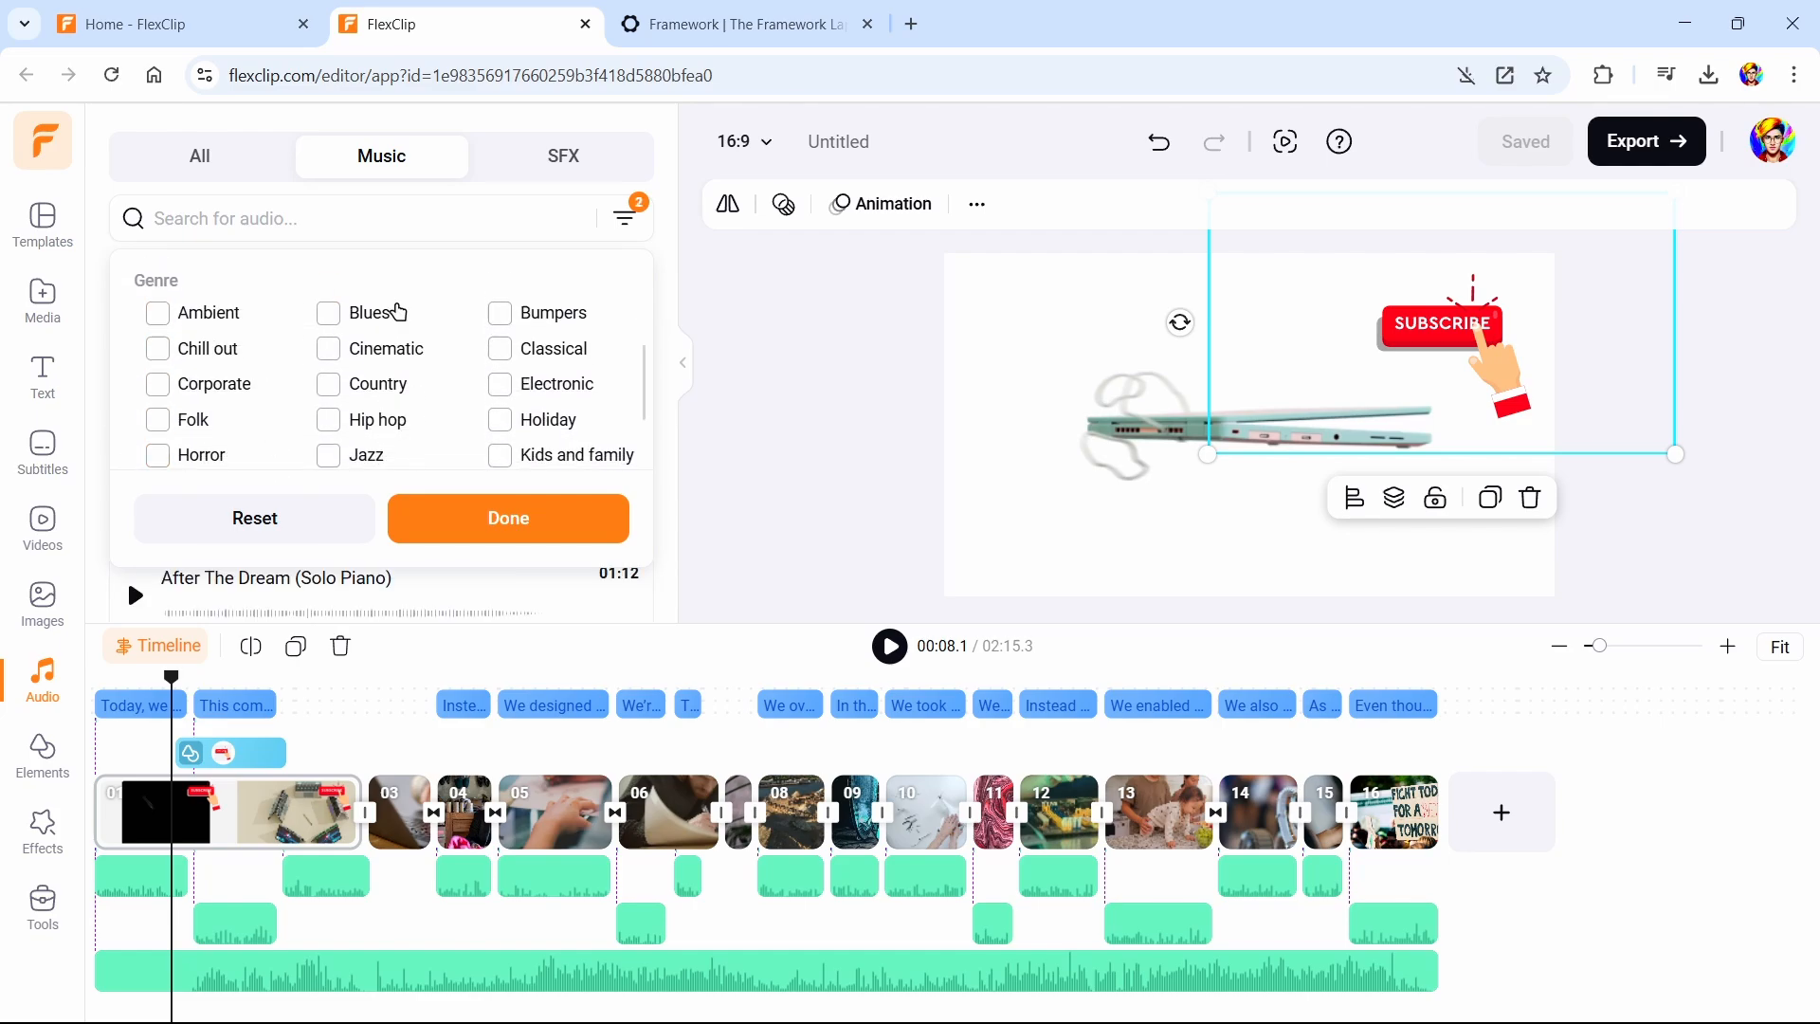
scroll(398, 312, down, 1)
click(157, 396)
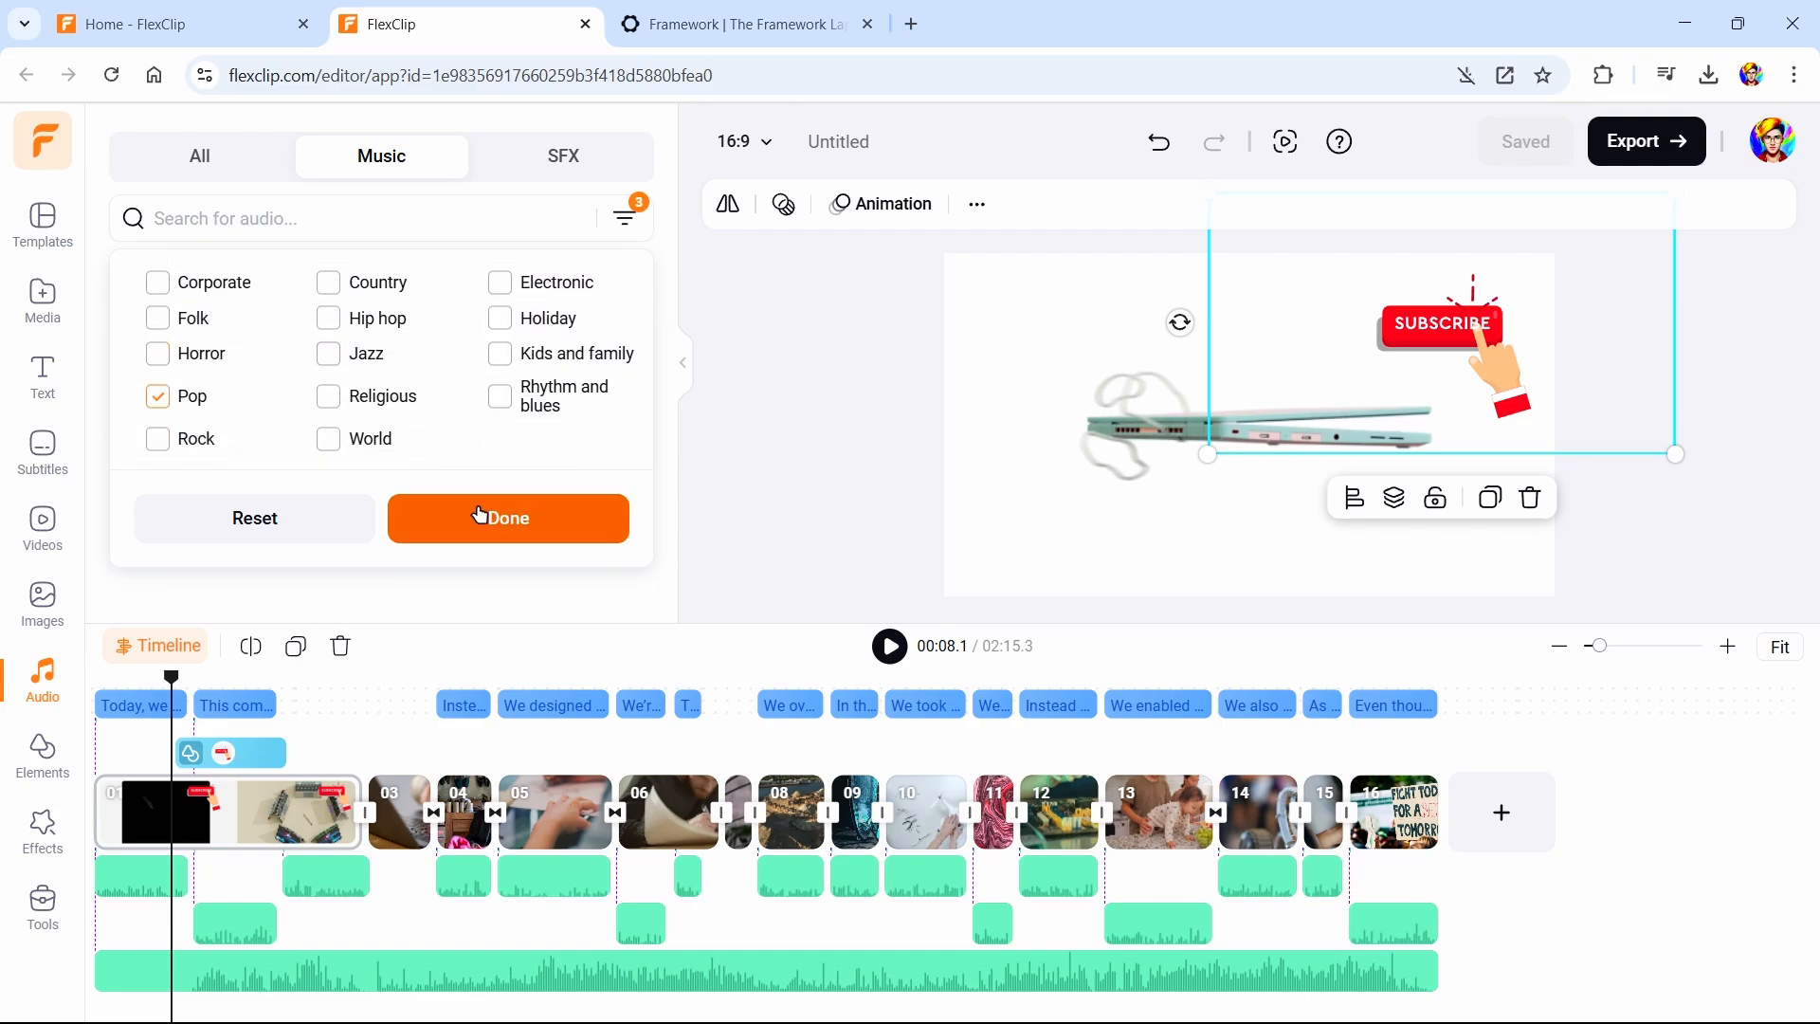
click(493, 518)
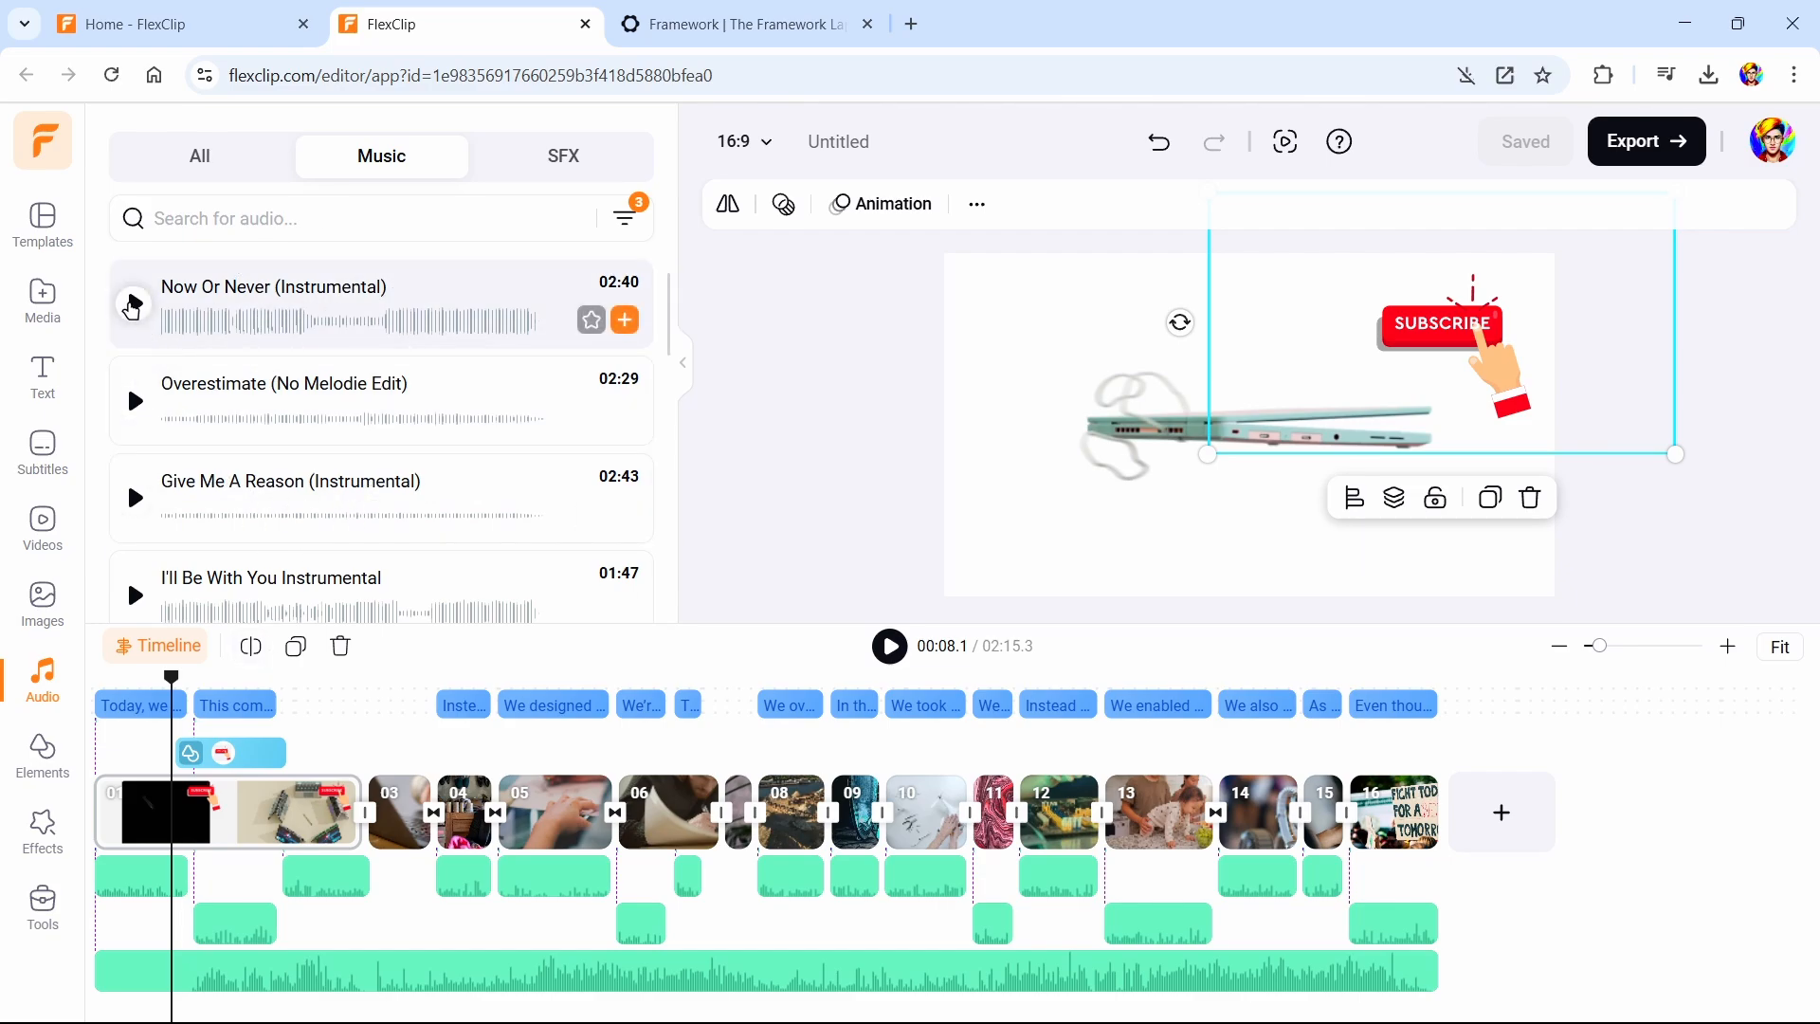
Preview Now Or Never, Give Me A Reason, Half of Your Heart, Sentence and The Smallest Inconveniences from the filtered music
scroll(268, 521, down, 12)
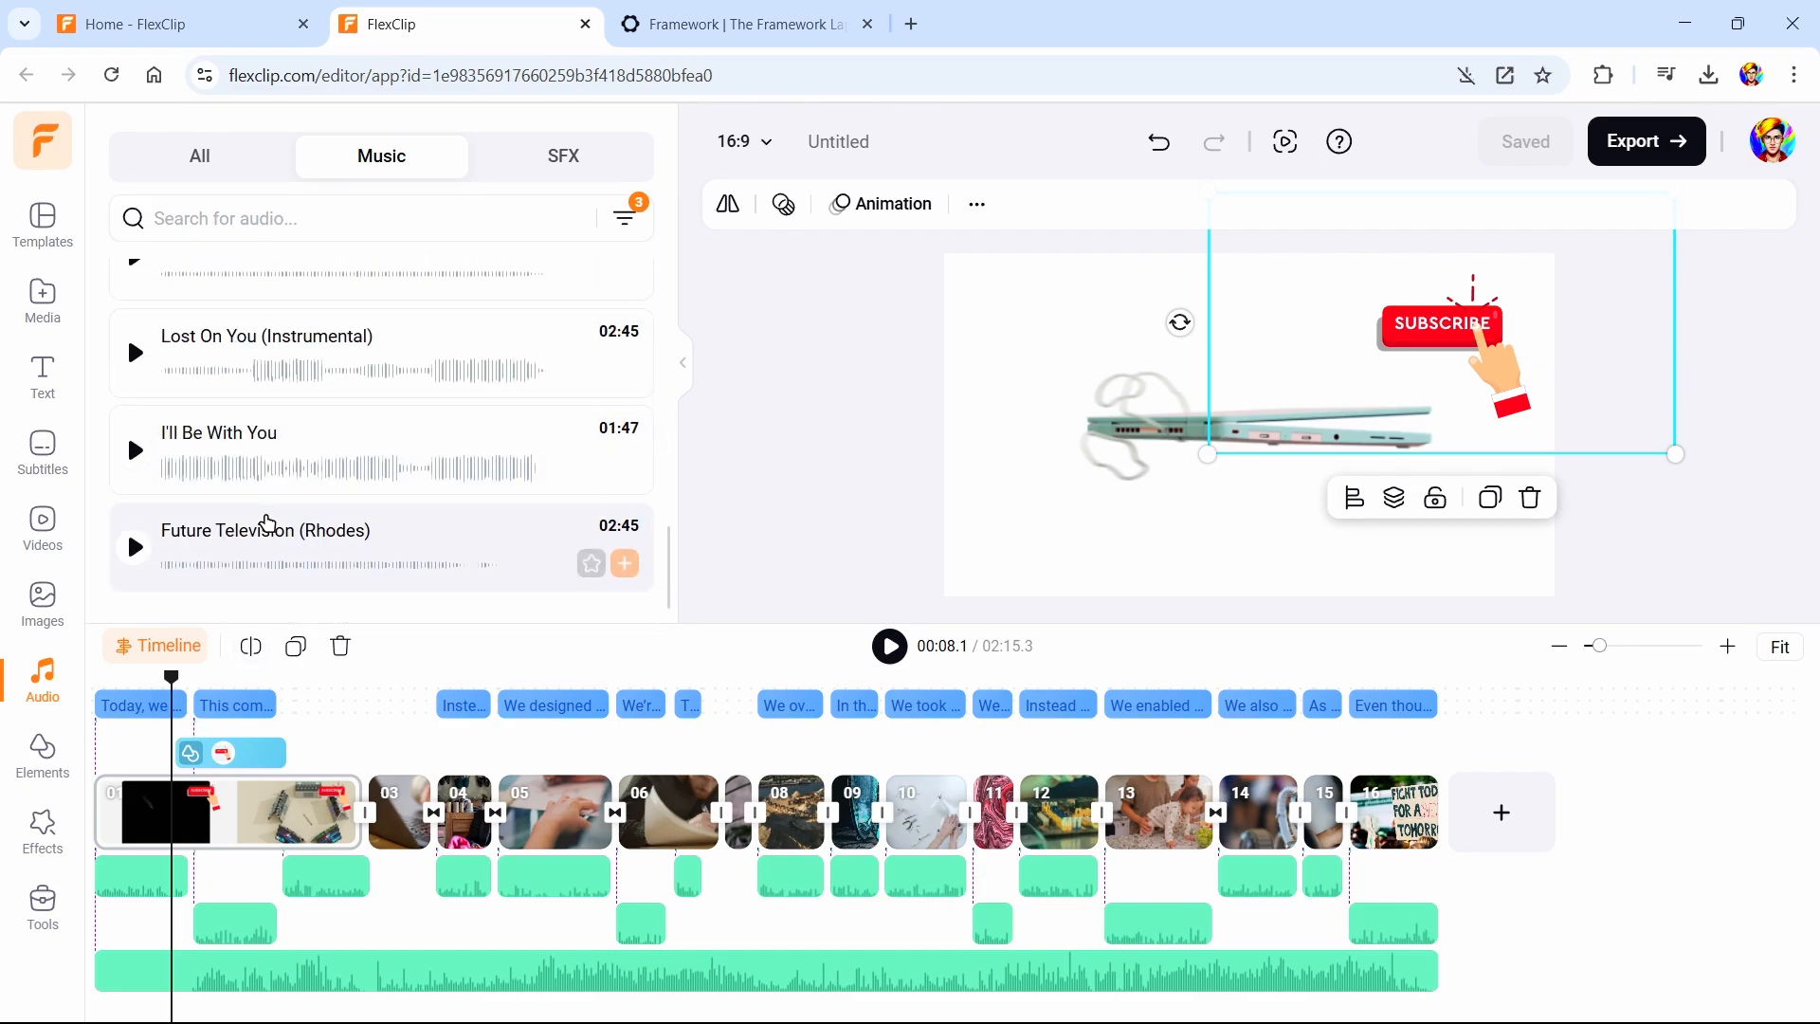
scroll(270, 522, up, 12)
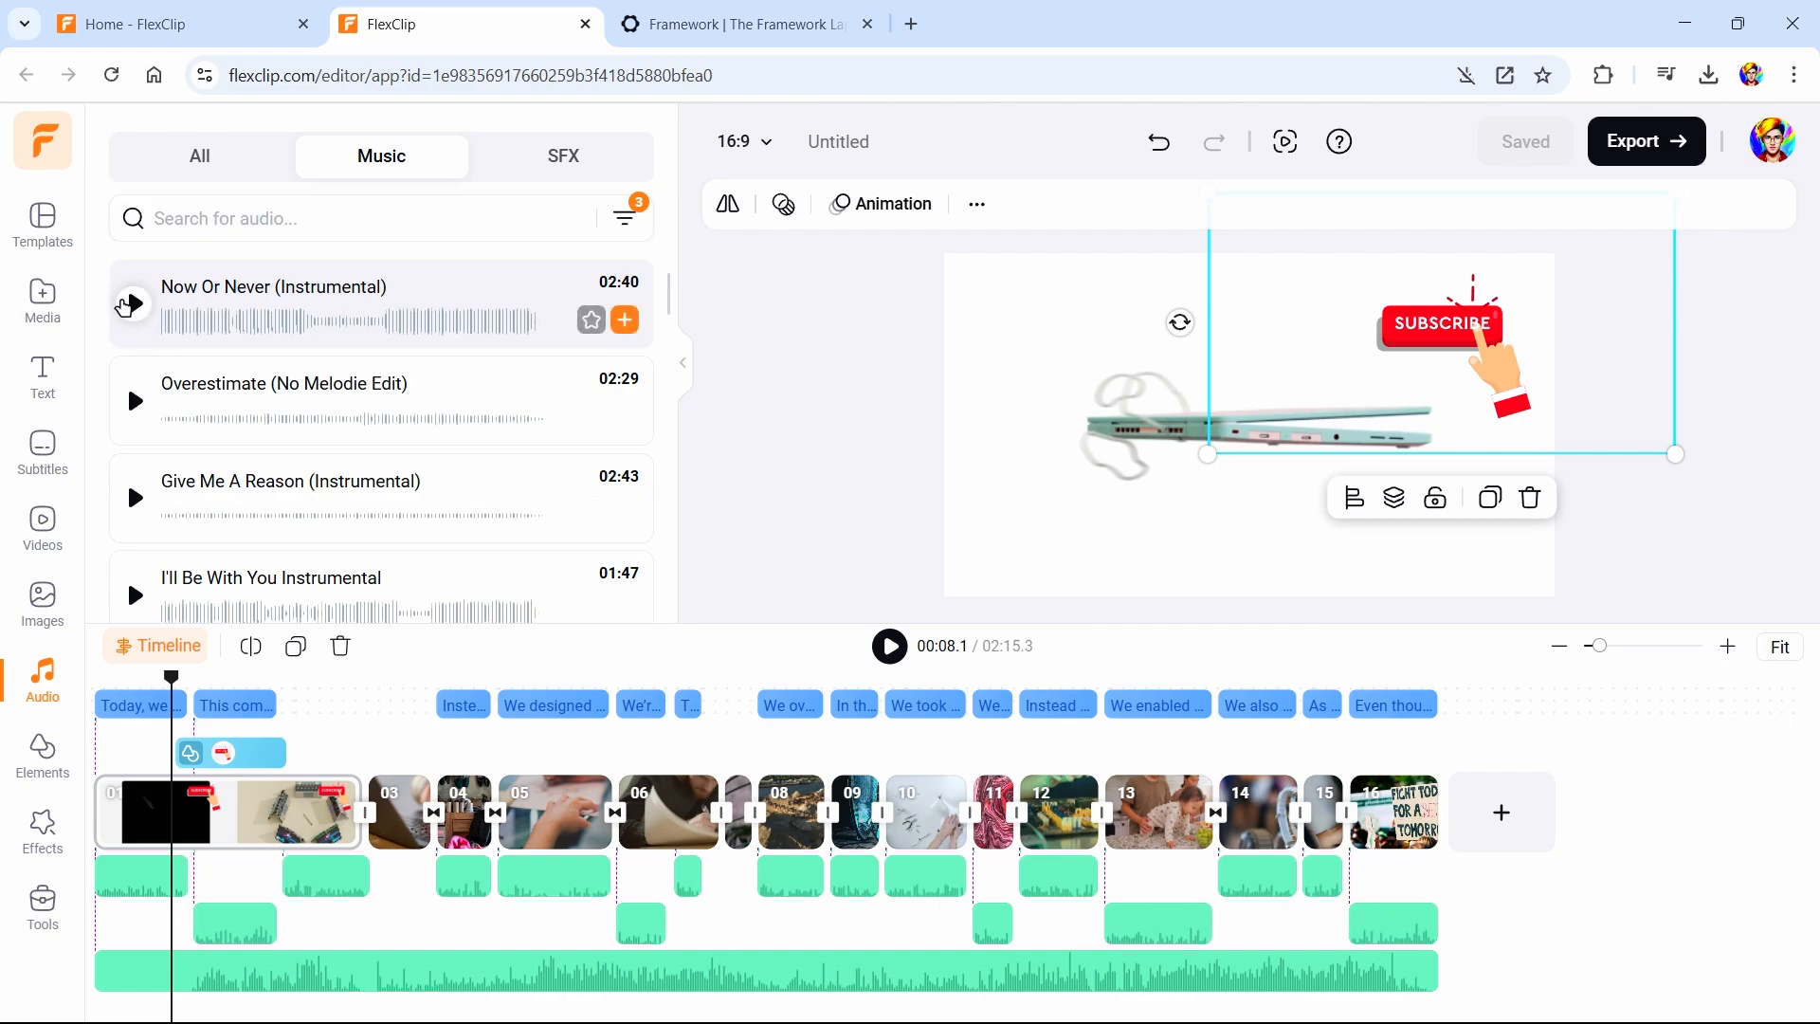
click(129, 304)
click(135, 498)
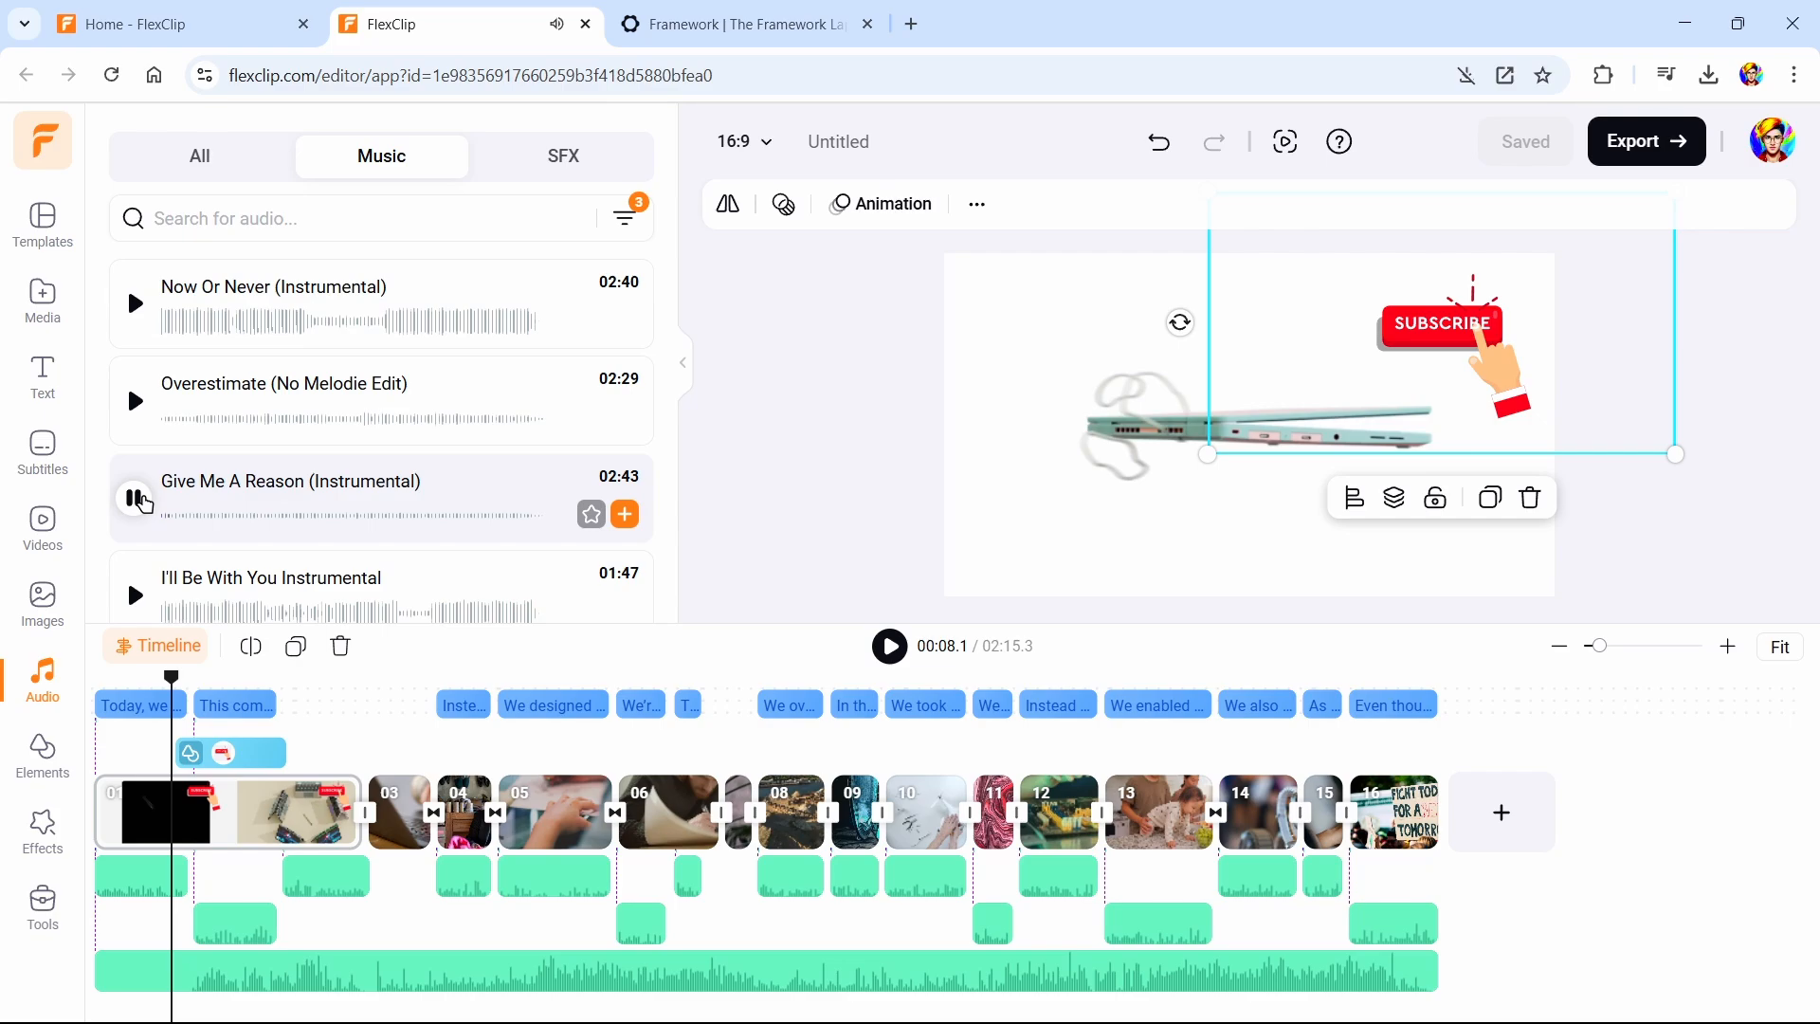
click(135, 498)
scroll(137, 502, down, 3)
click(133, 381)
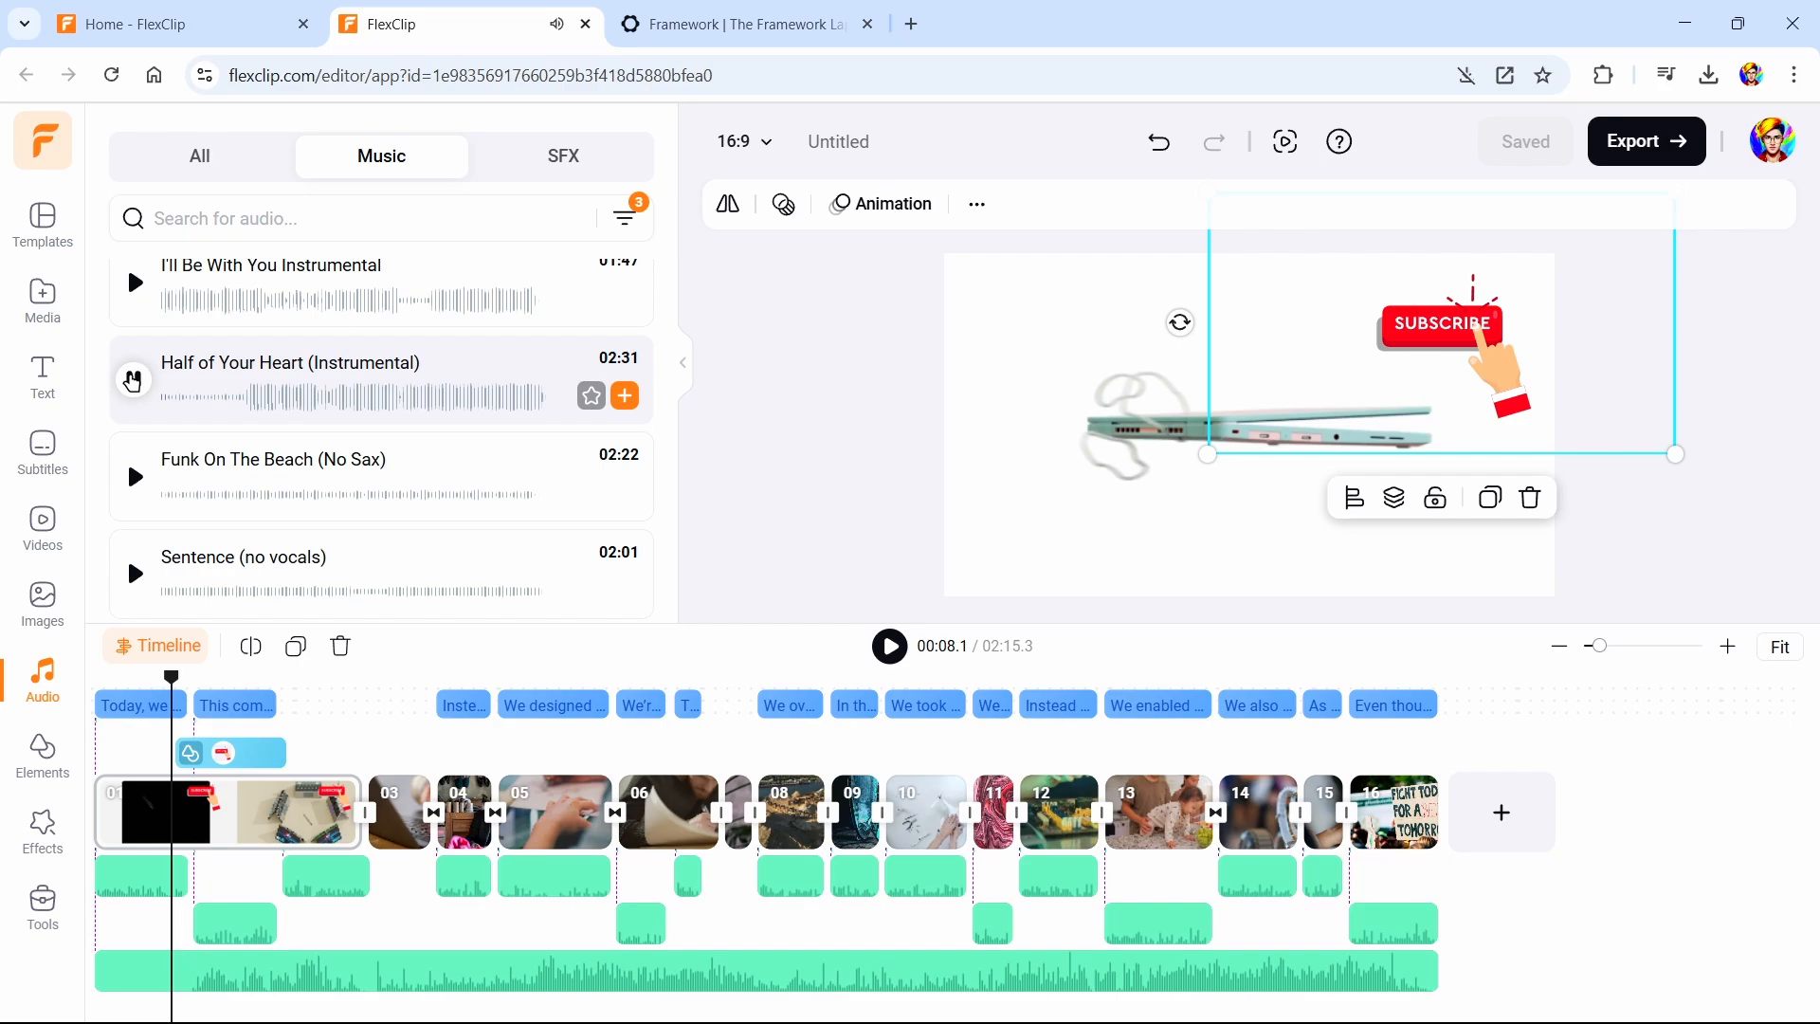
scroll(458, 566, down, 3)
click(136, 320)
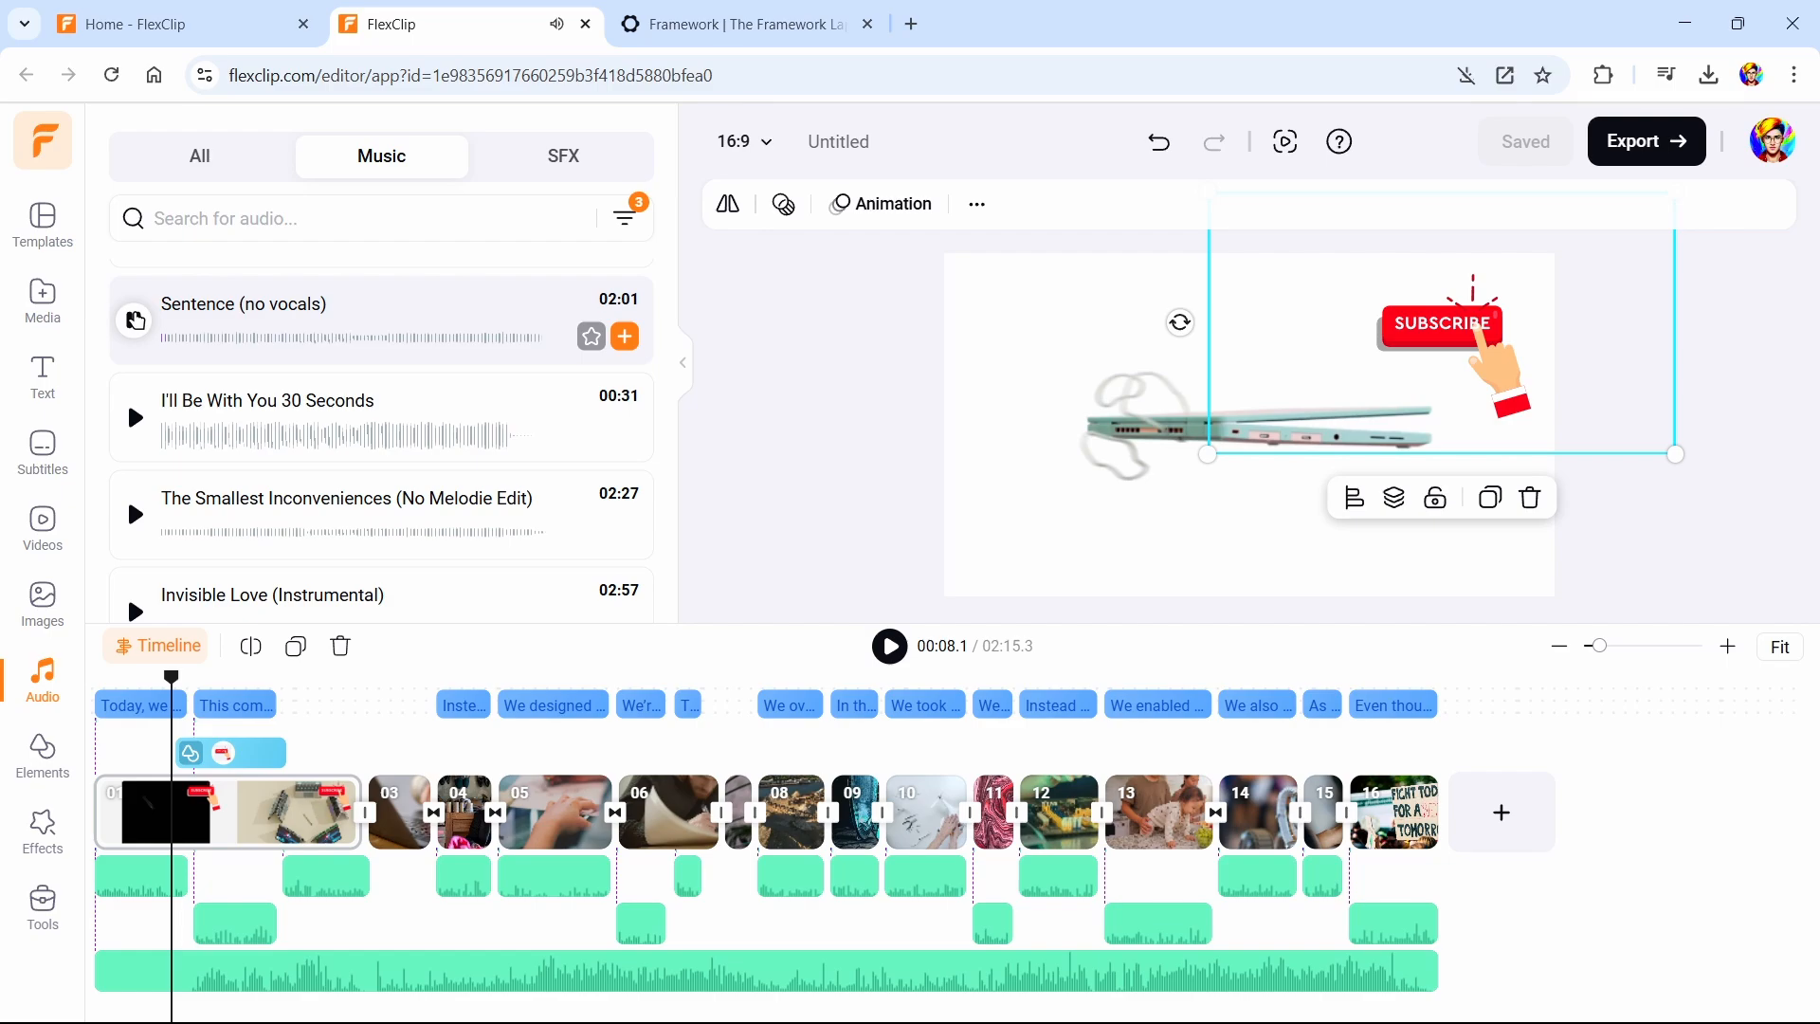
click(133, 515)
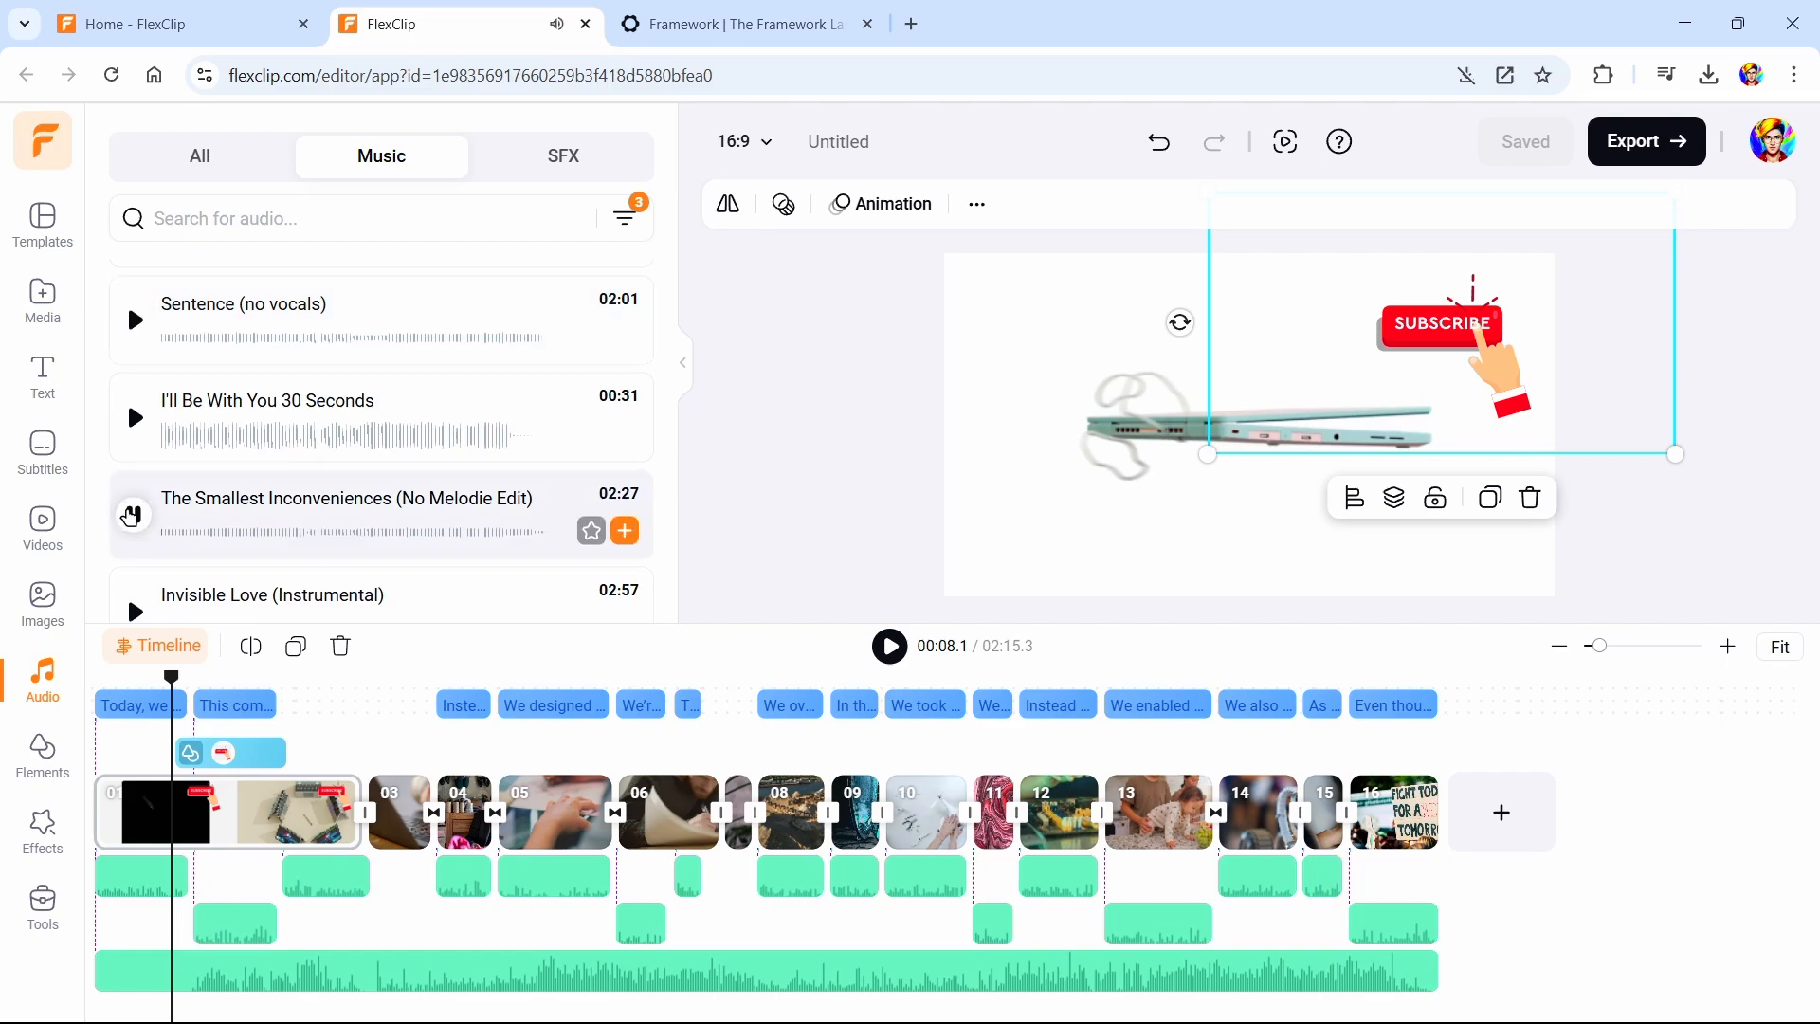
Stop the preview and look through the rest of the filtered music for other background tracks
scroll(132, 517, down, 10)
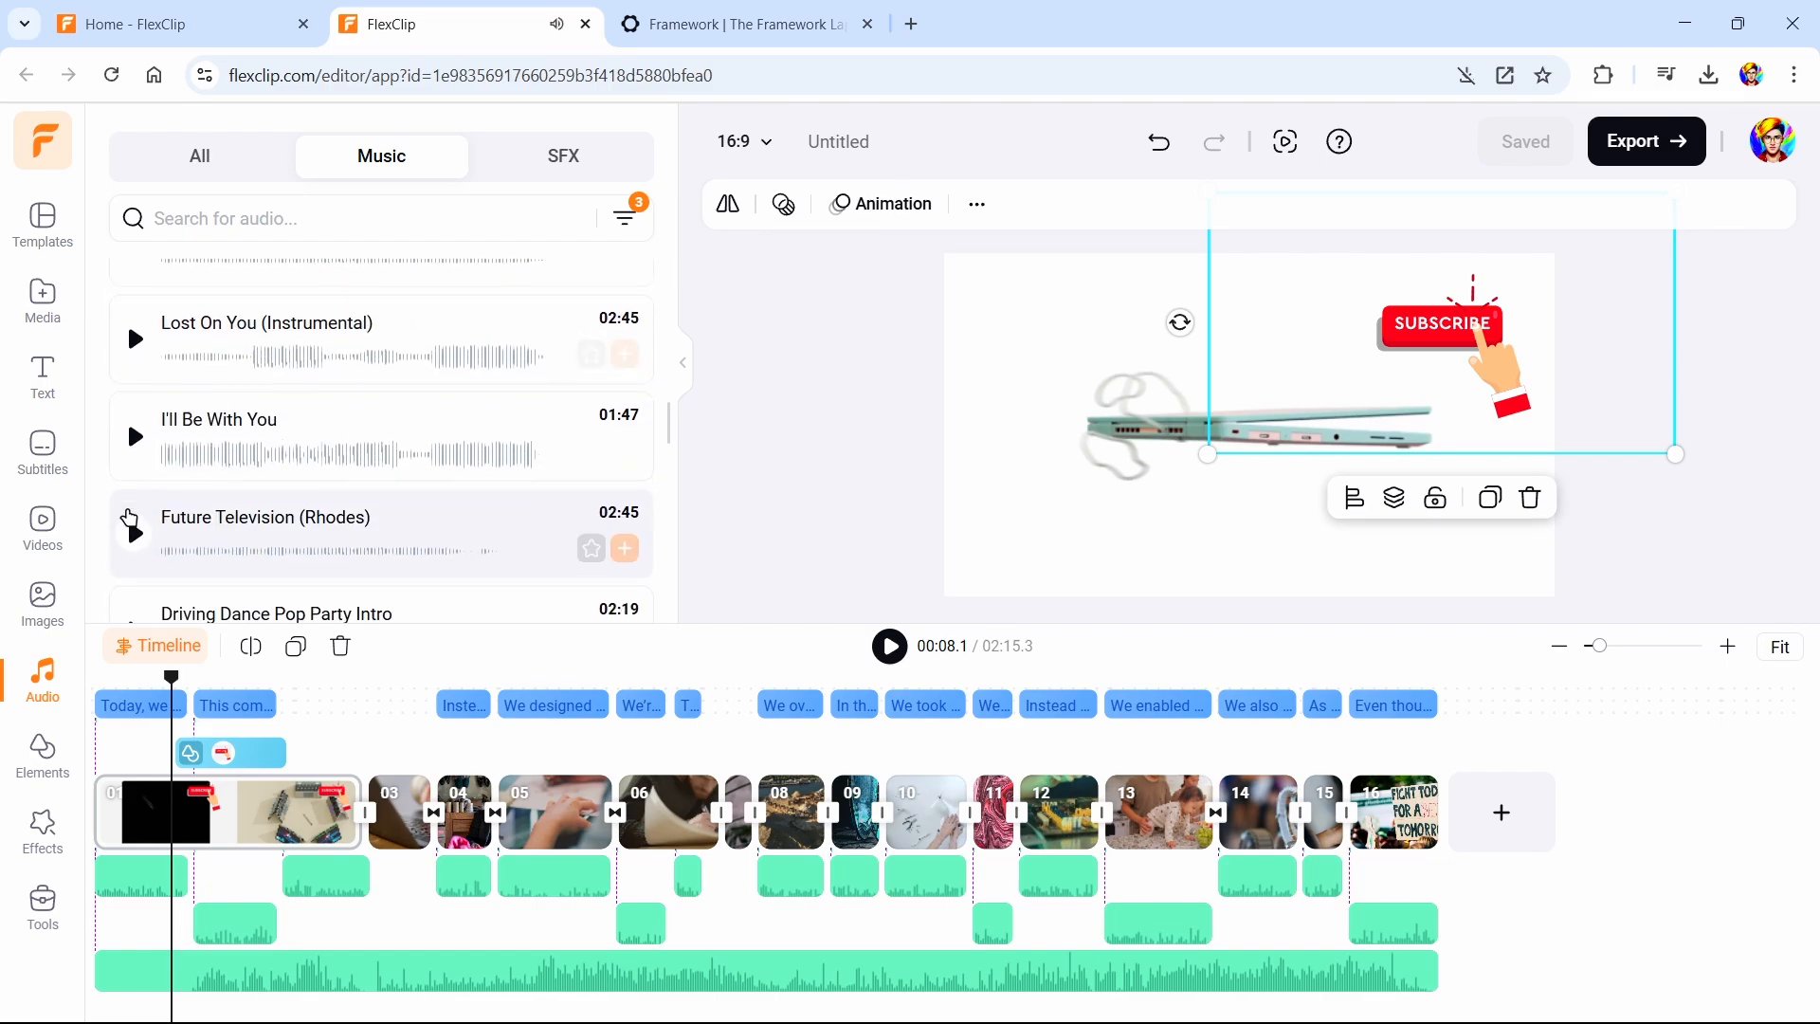
scroll(130, 517, down, 8)
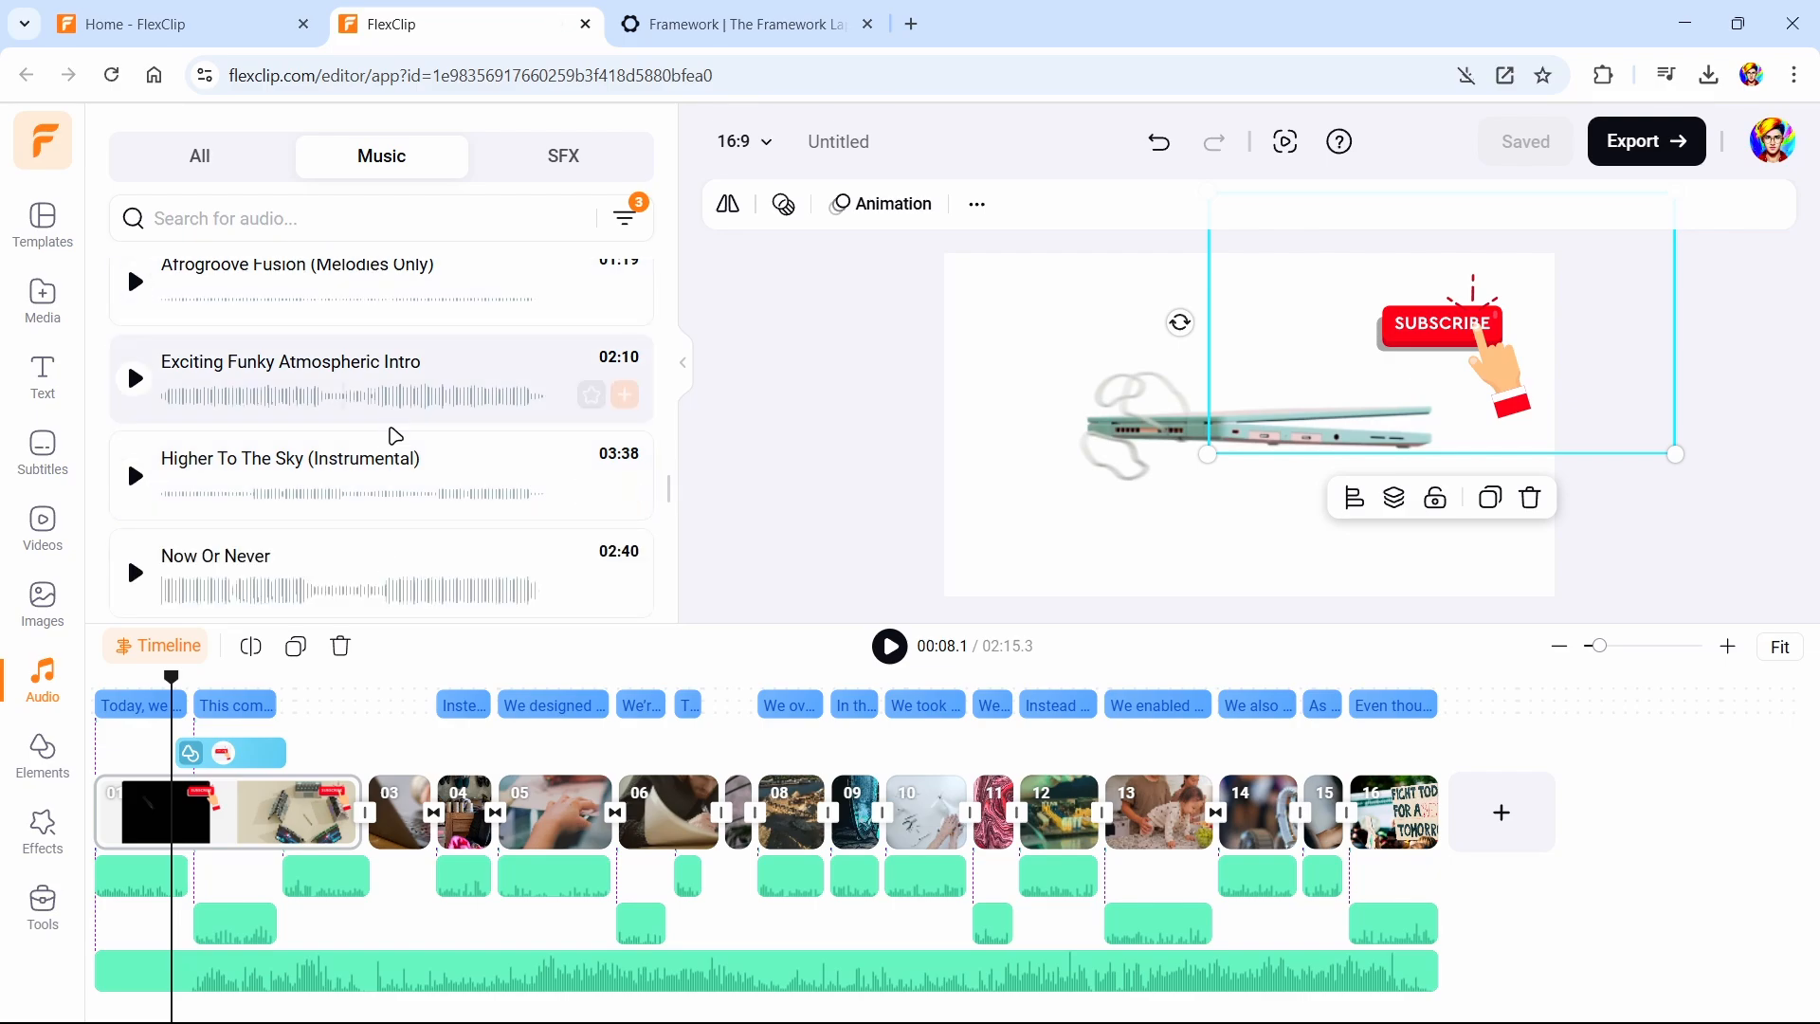
scroll(391, 436, down, 10)
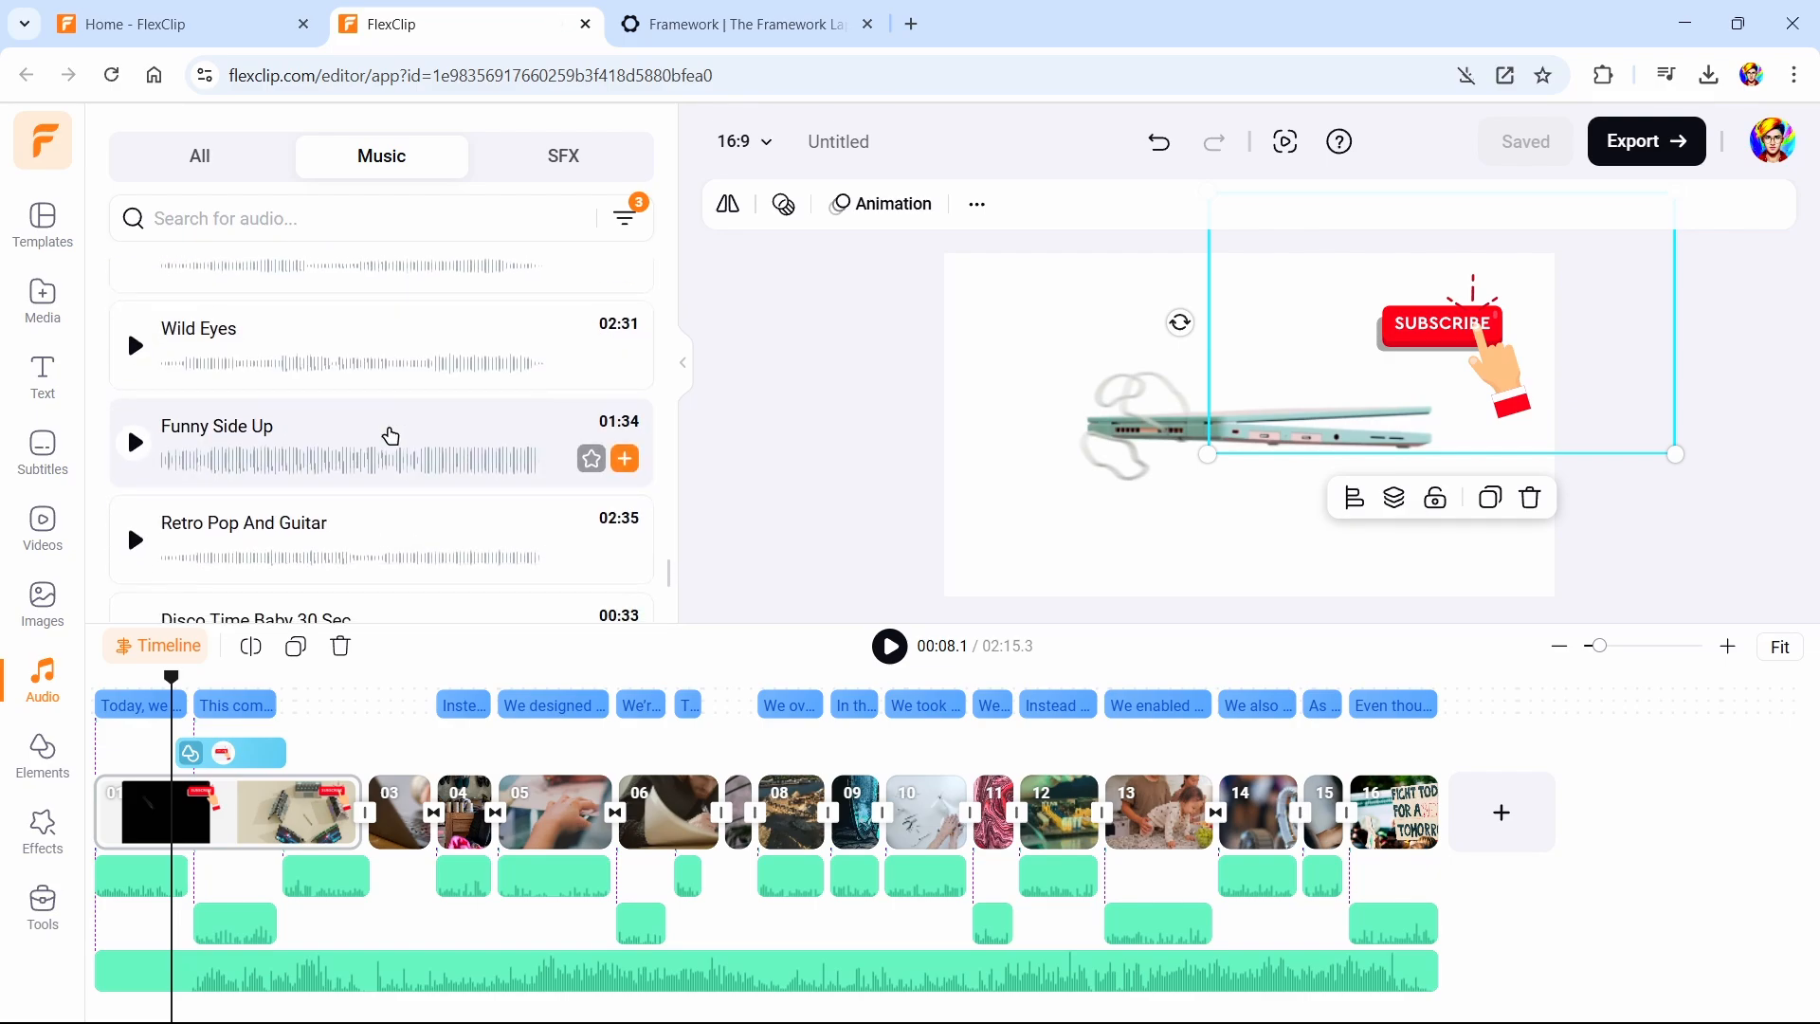
scroll(391, 436, up, 15)
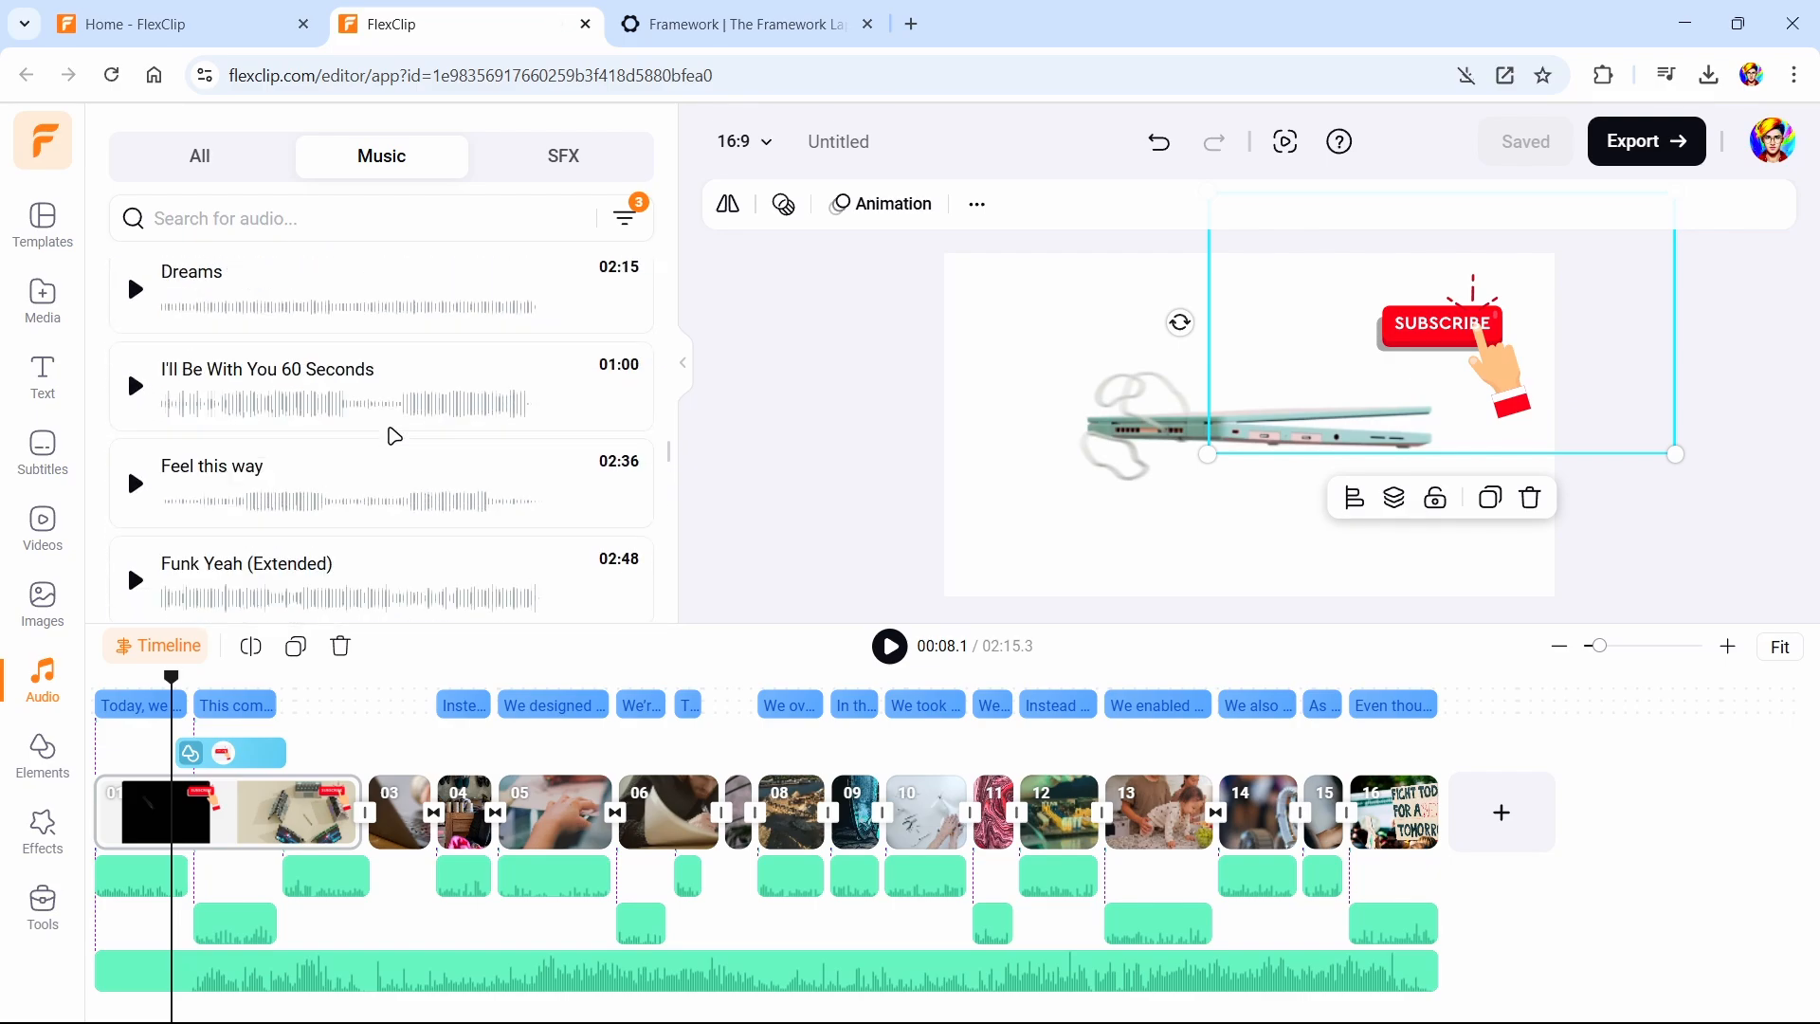
scroll(390, 436, up, 3)
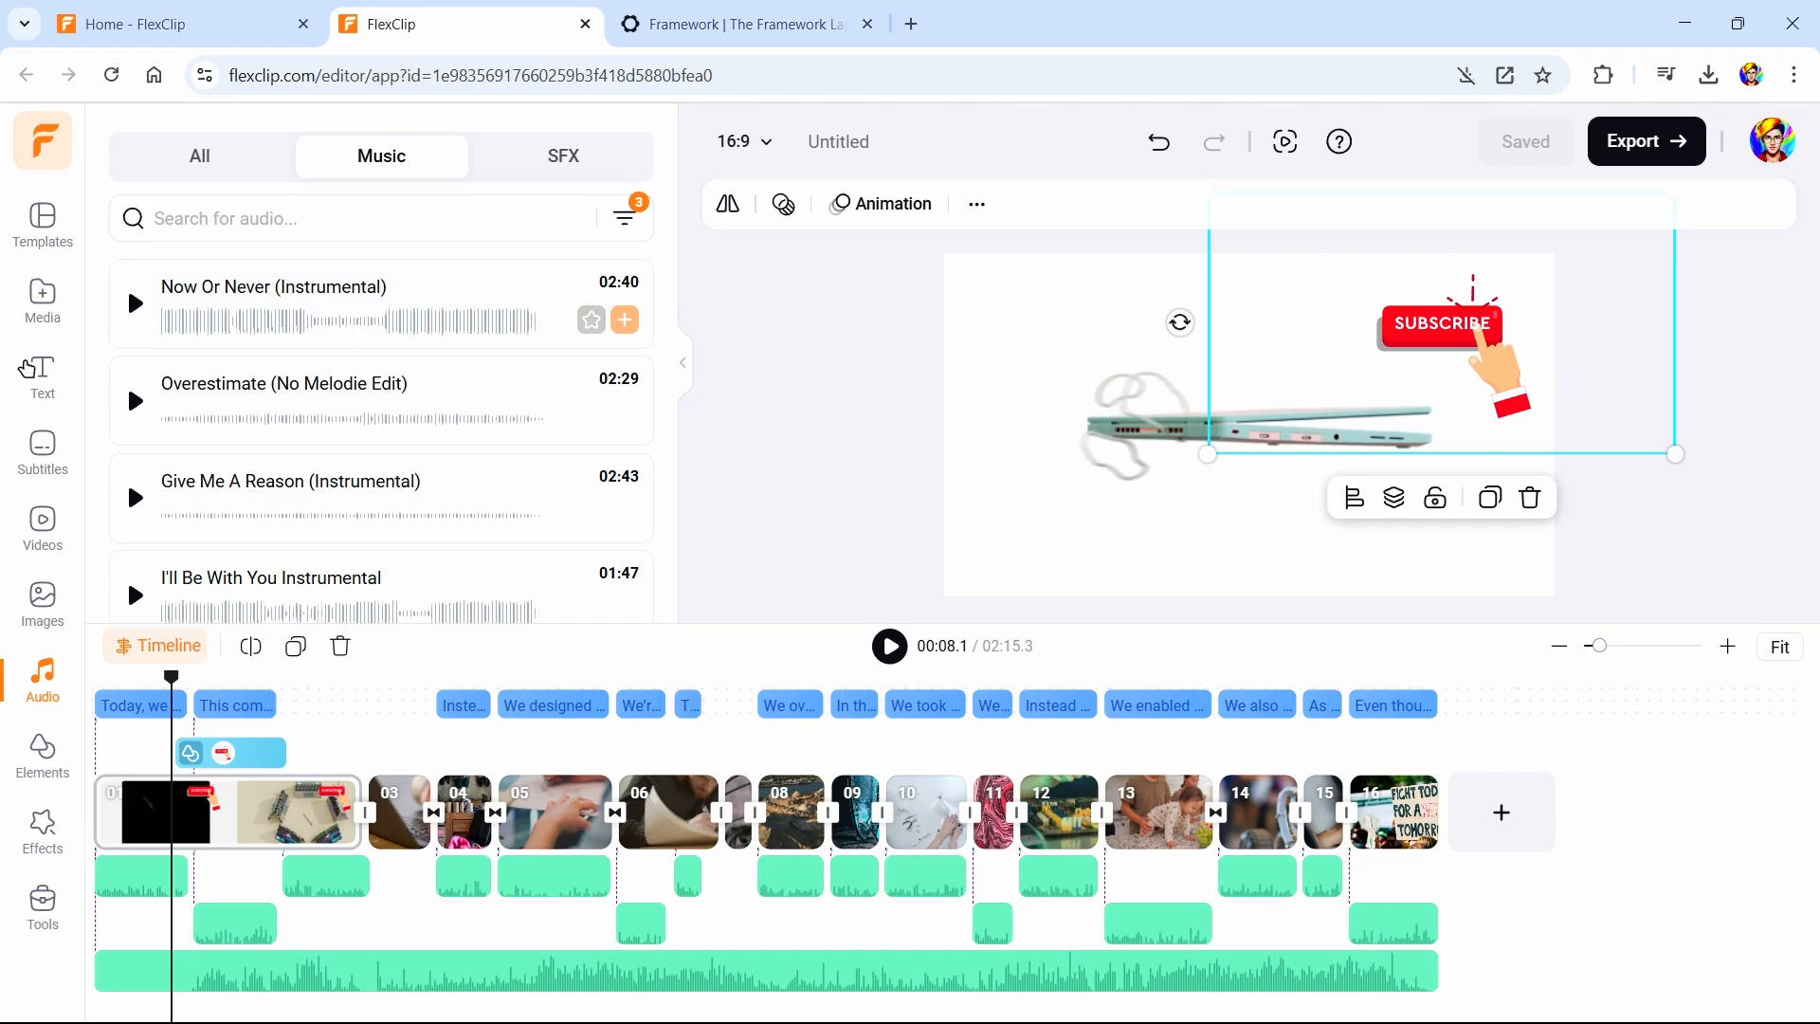
scroll(534, 487, down, 5)
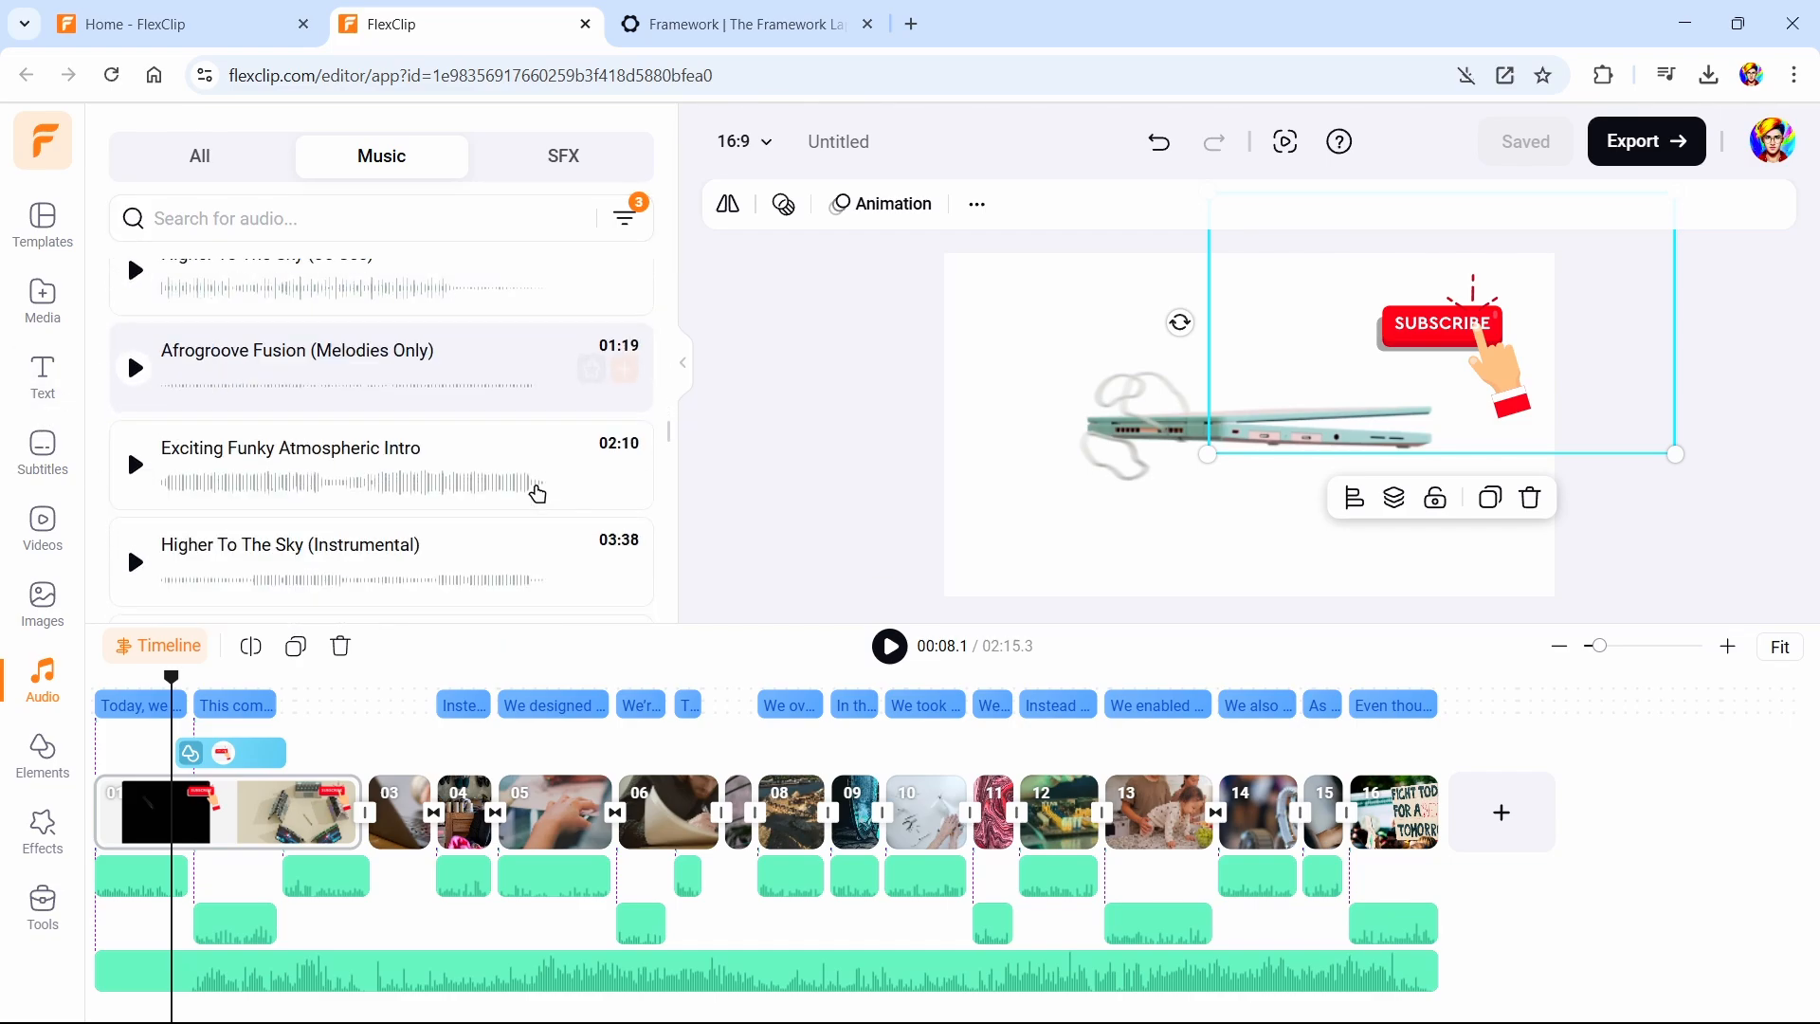
scroll(537, 494, down, 8)
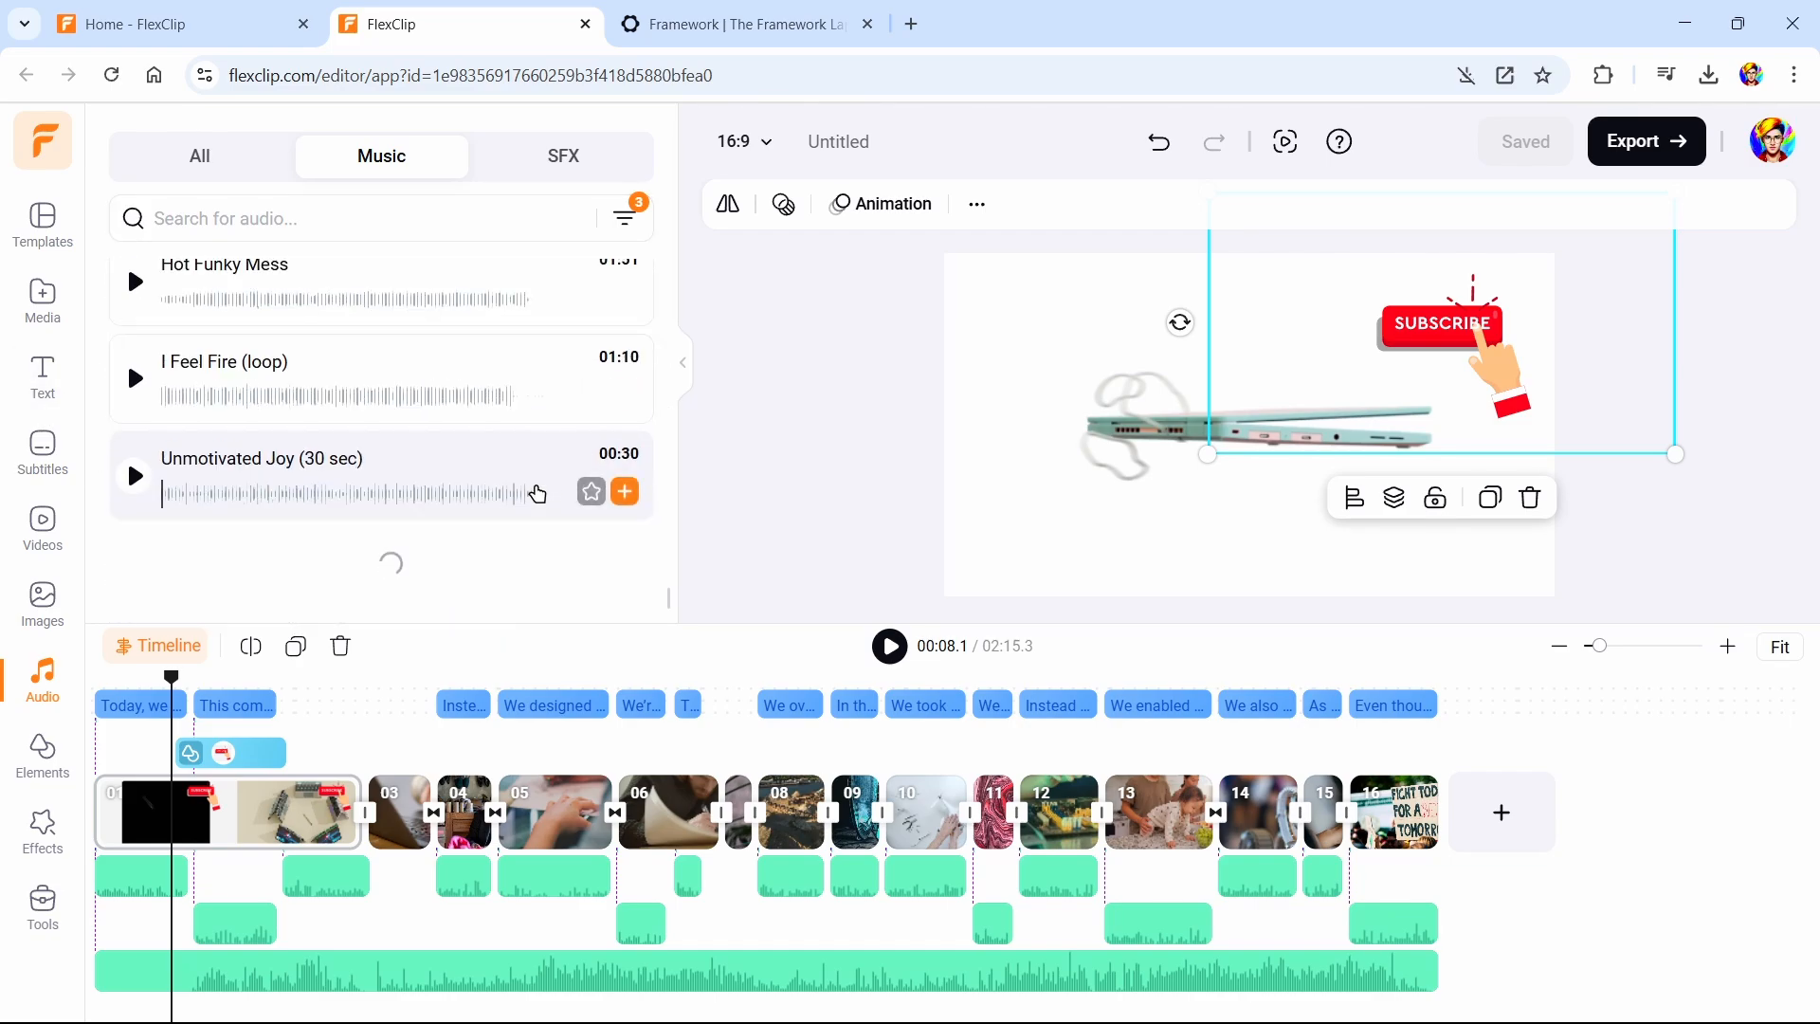
scroll(537, 494, down, 6)
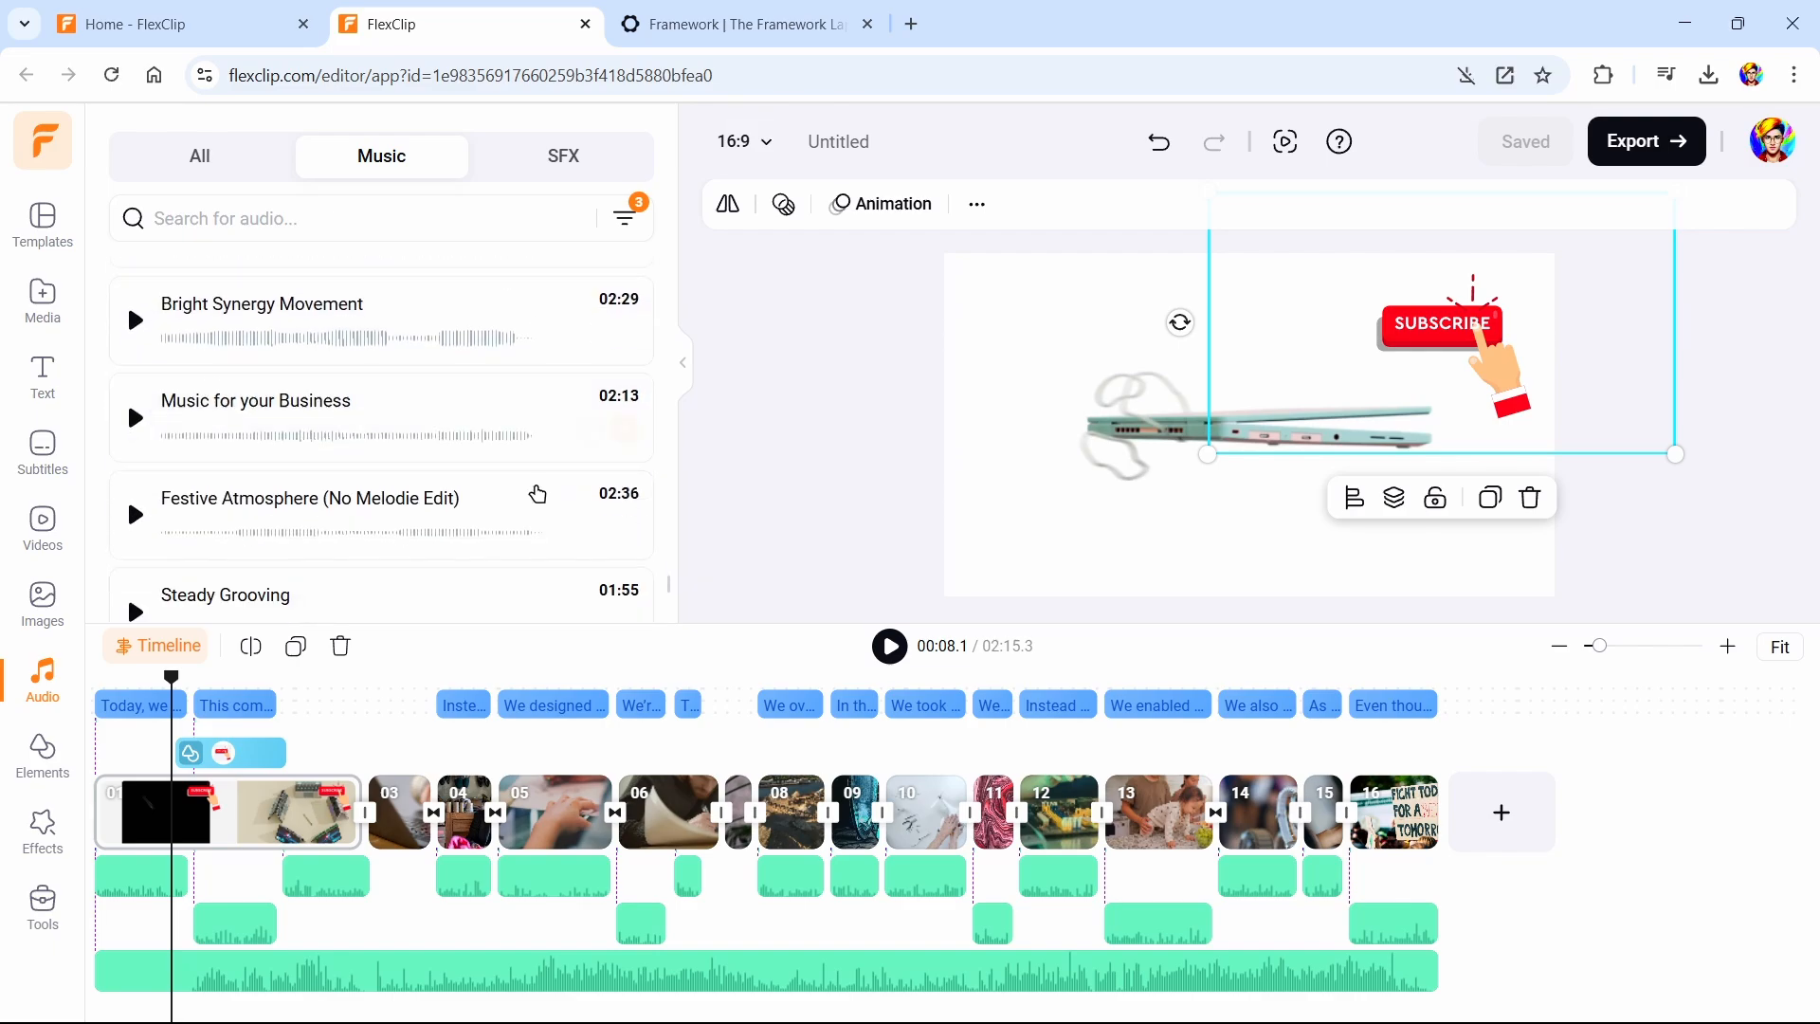
Apply the Abstract Liquid Overlay transition from the Liquid & Brush category at the cut into scene 3
scroll(537, 493, down, 10)
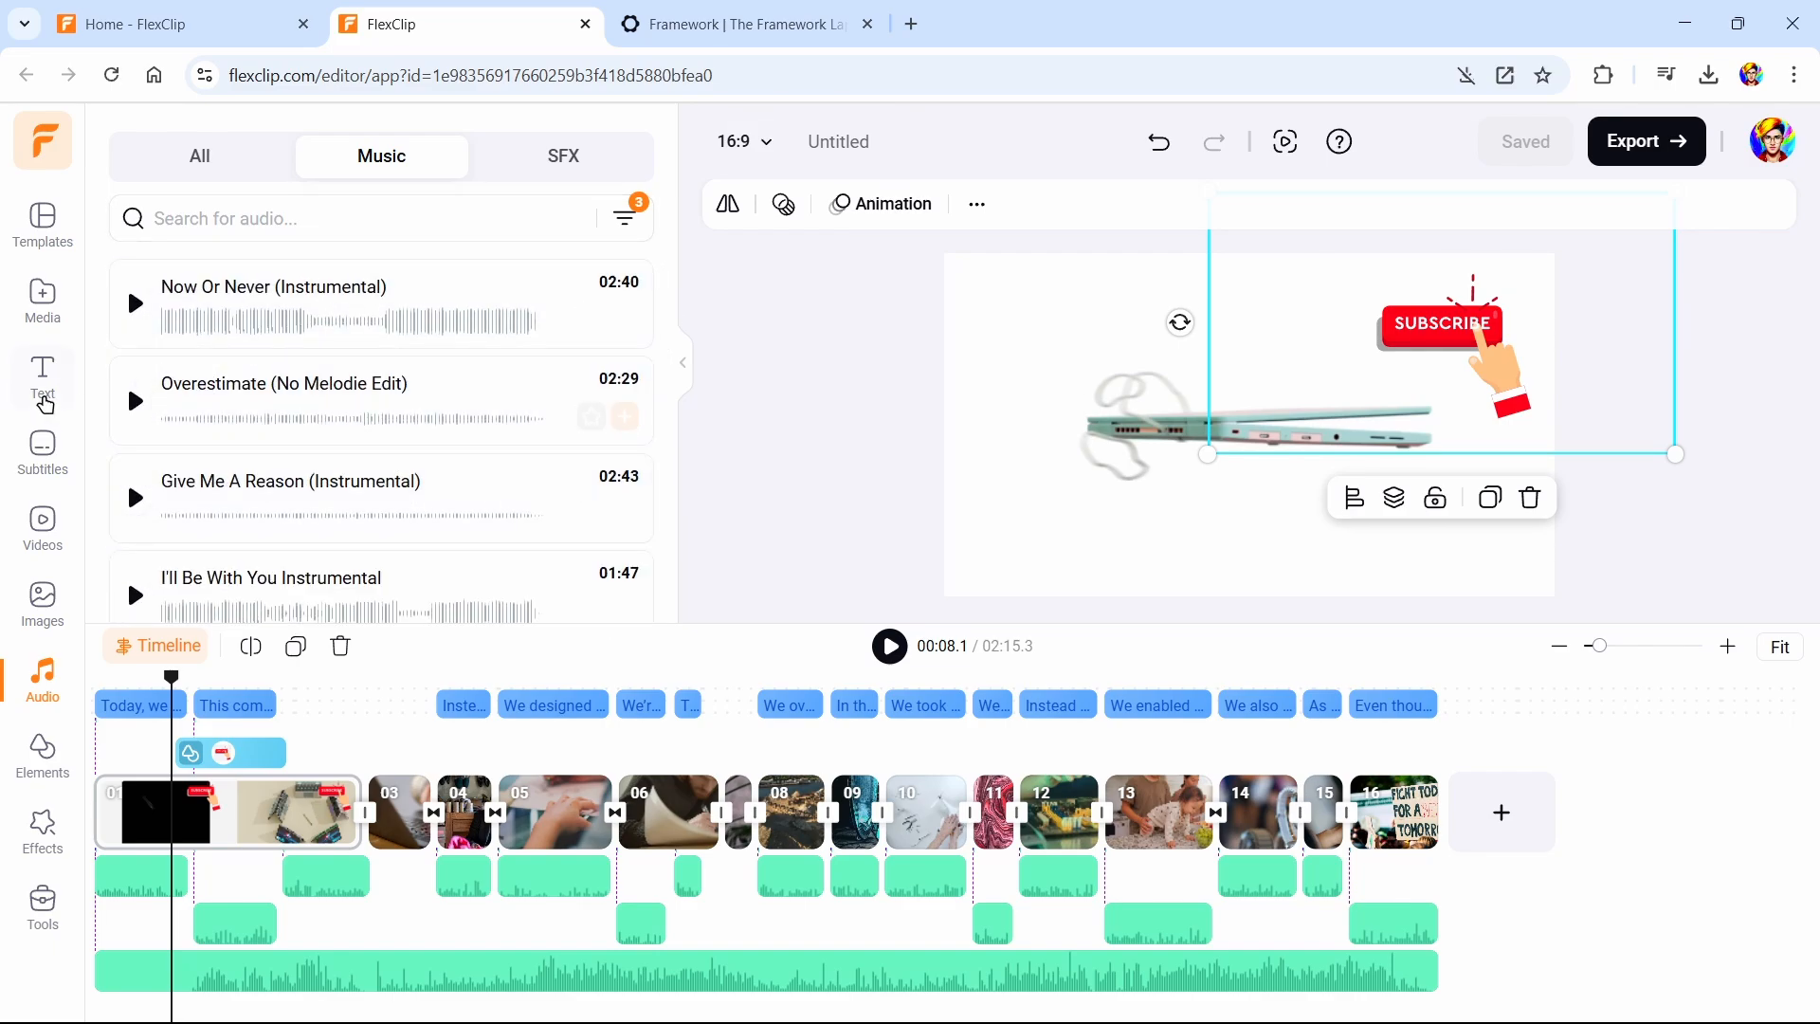
click(365, 812)
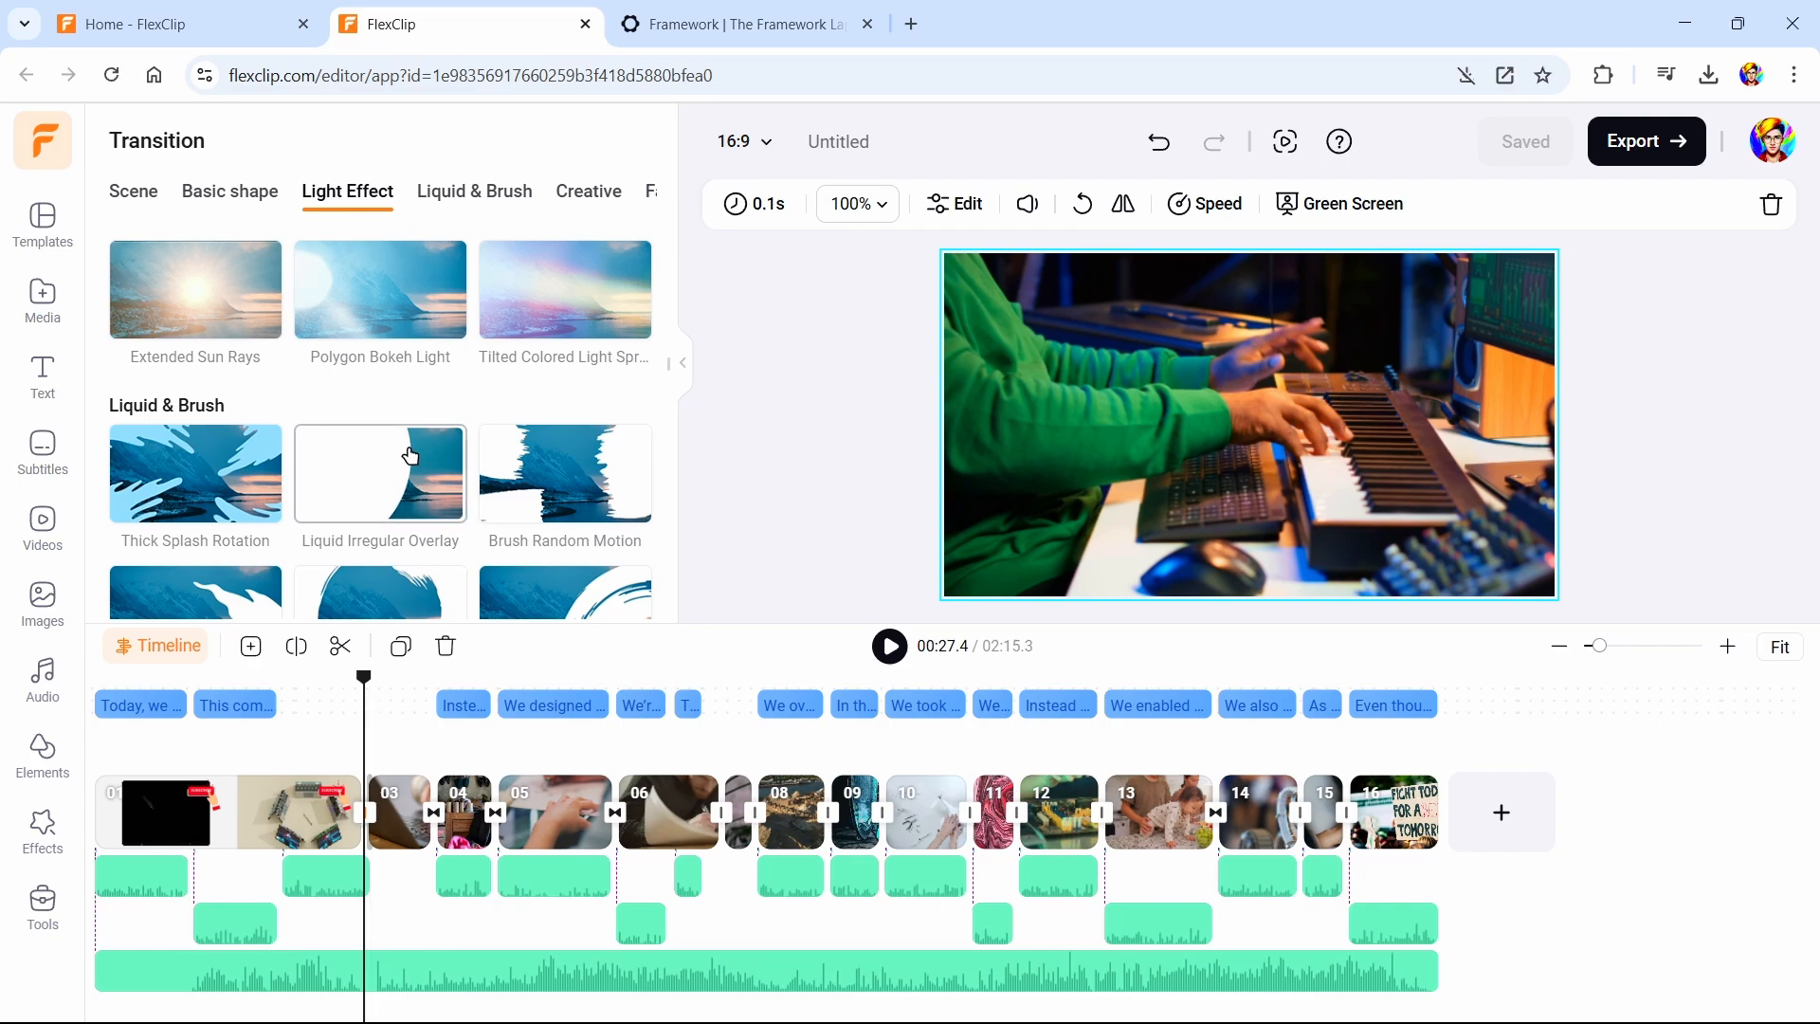
scroll(374, 390, down, 4)
scroll(632, 406, up, 2)
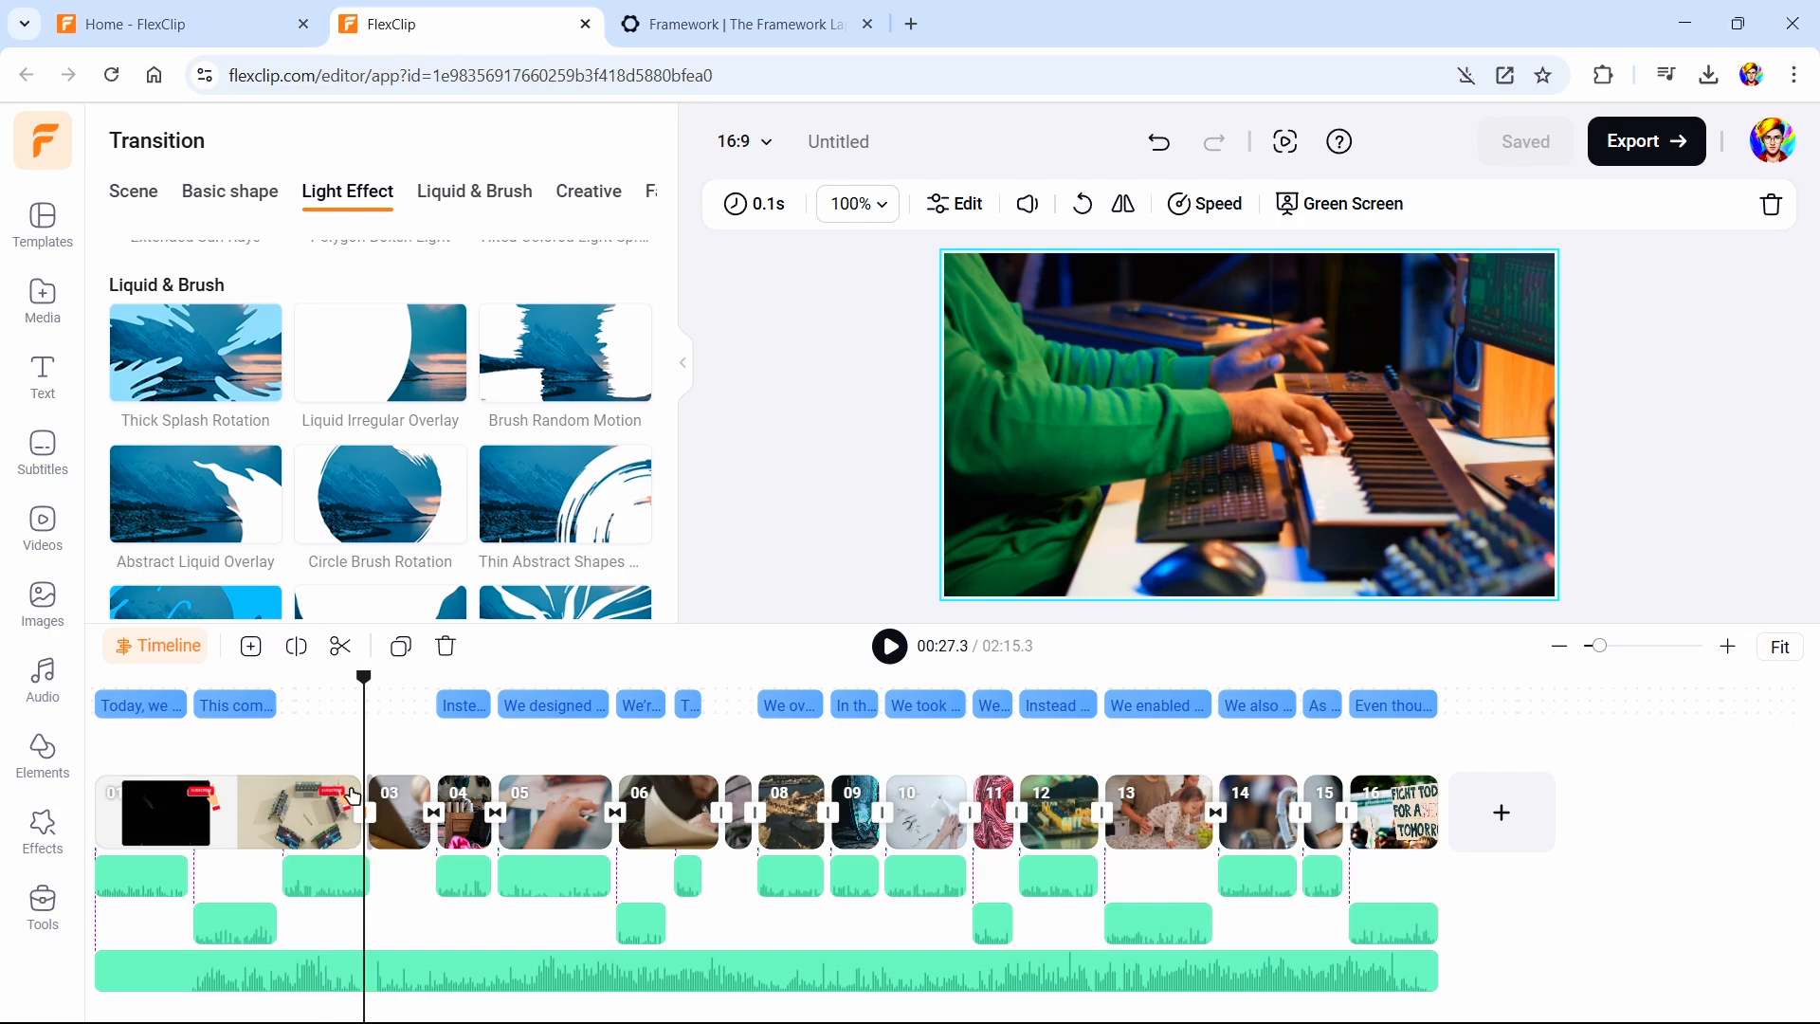
click(239, 517)
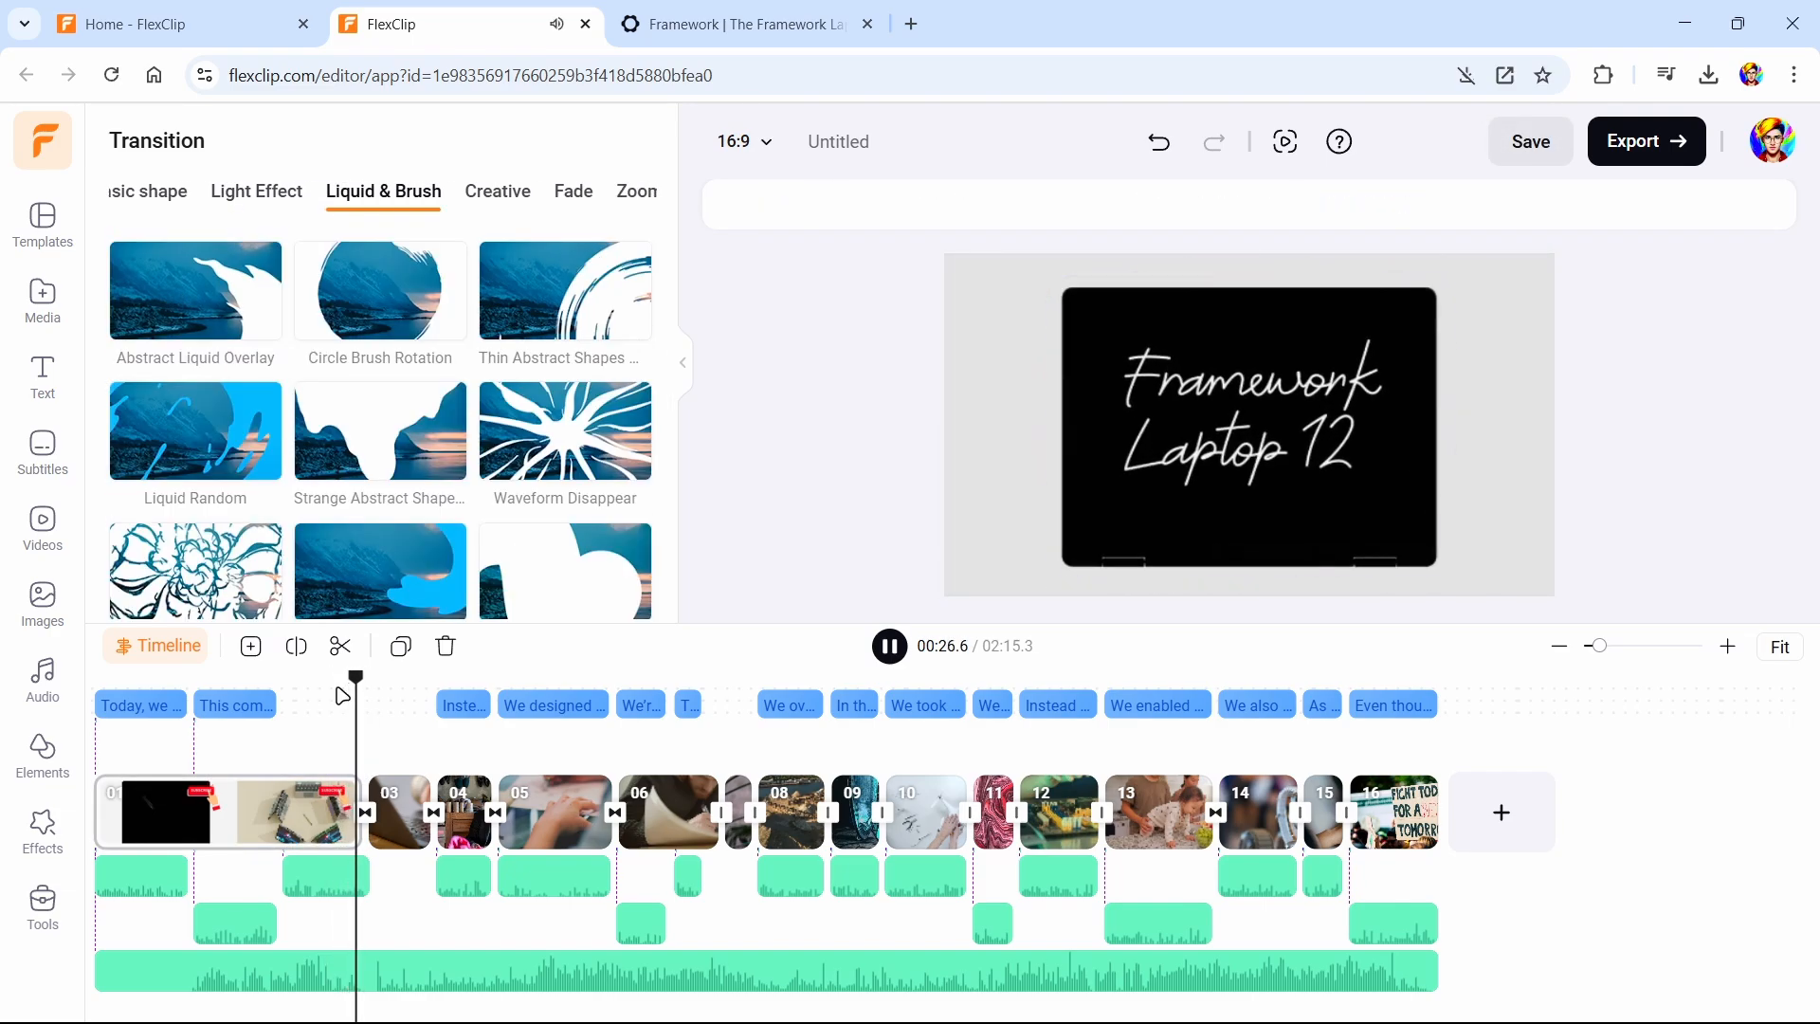
Try to adjust the duration of the transition into scene 3, and replace the transition with Liquid Splash
click(364, 812)
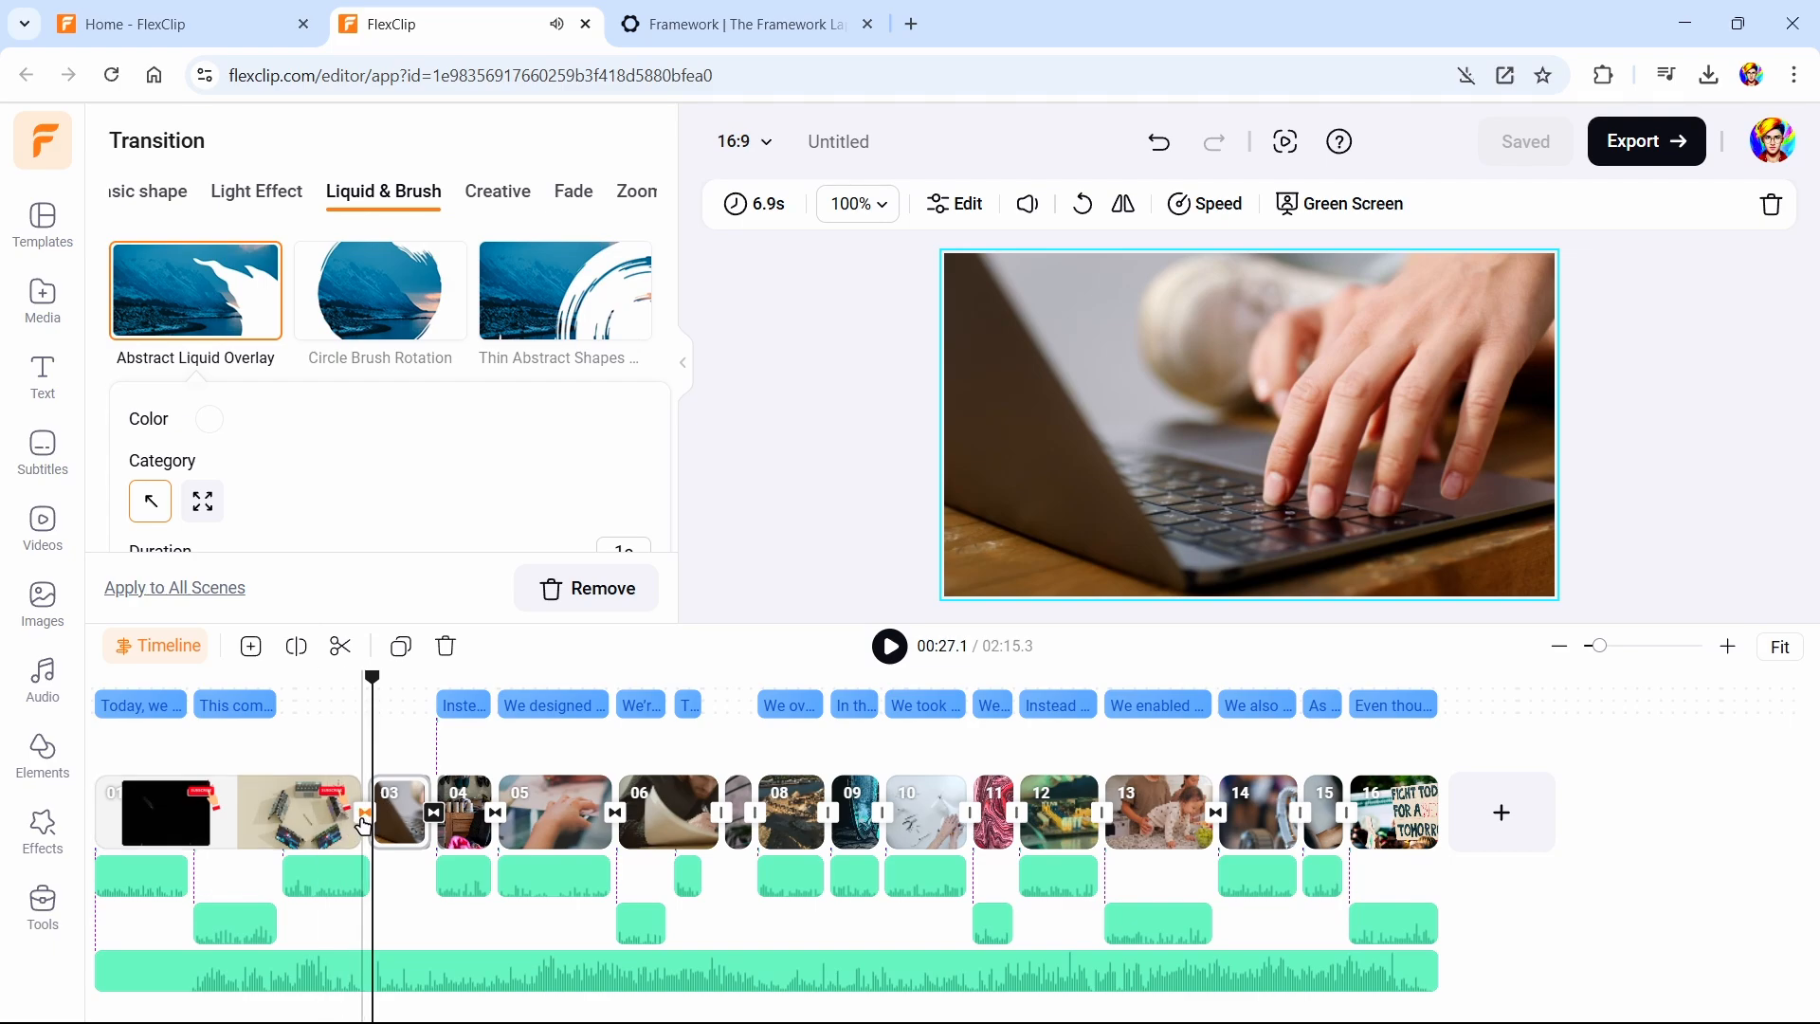
scroll(368, 435, down, 3)
scroll(369, 435, up, 2)
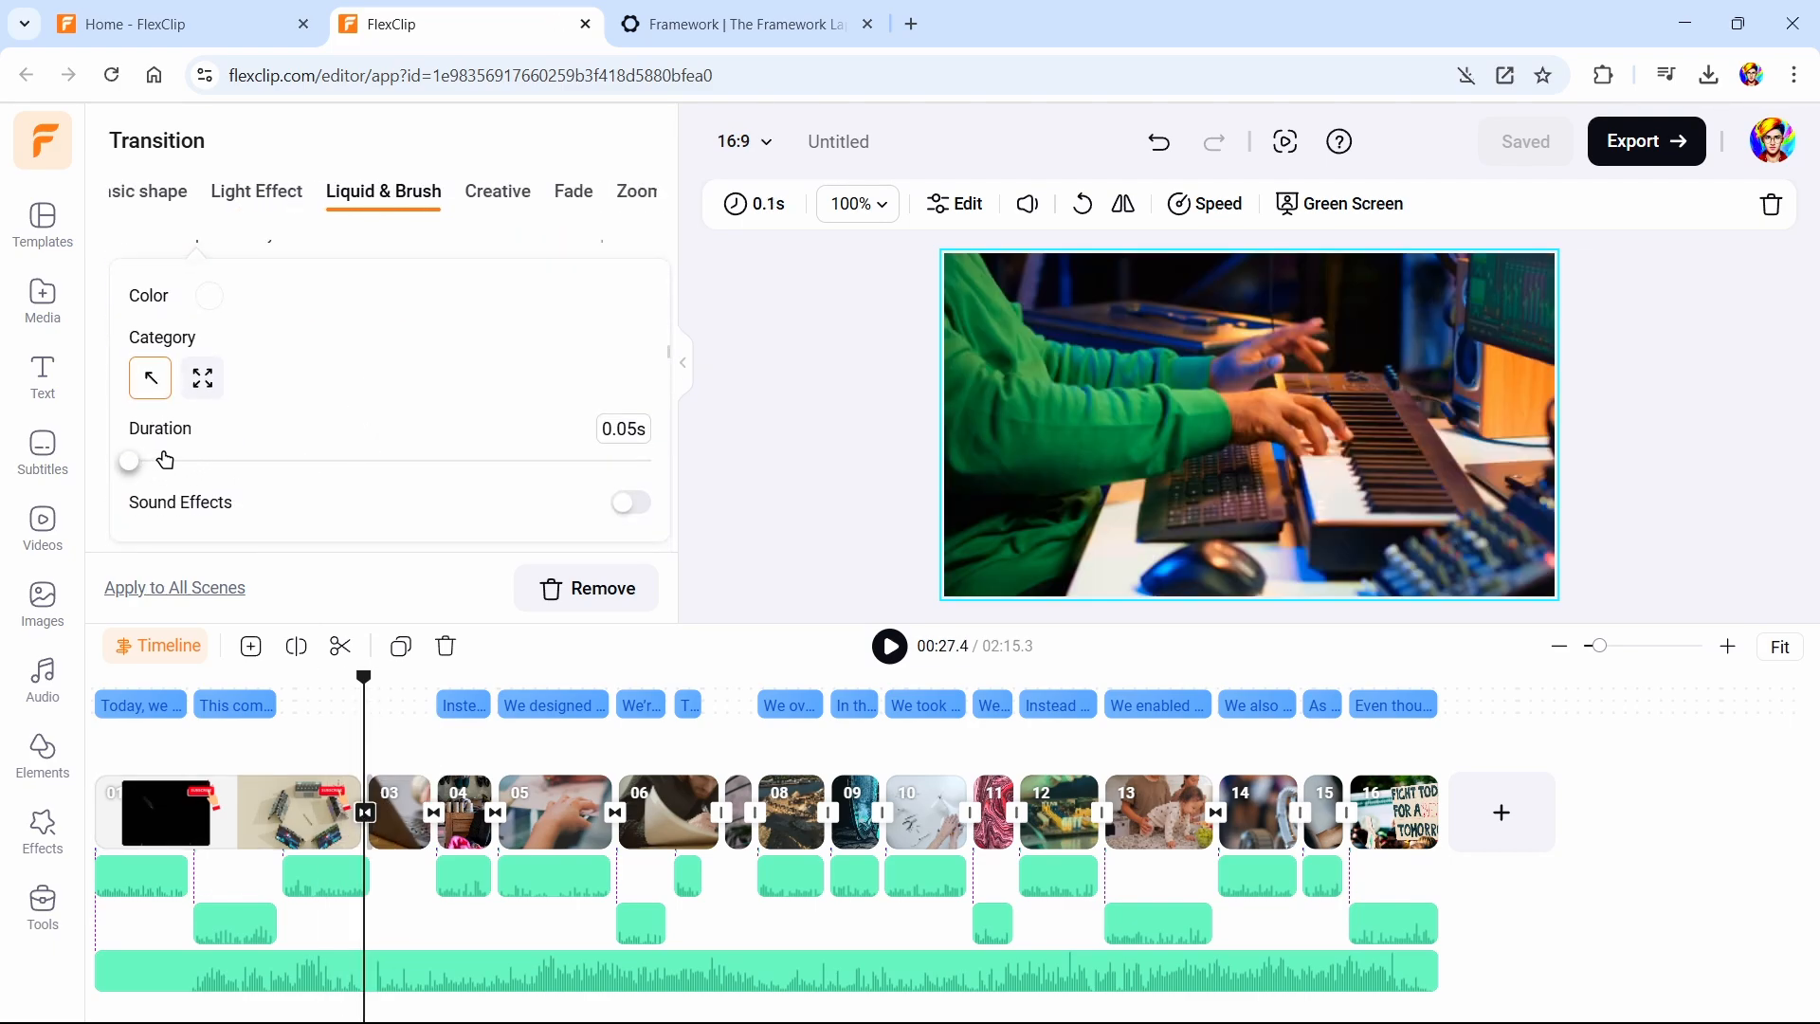
click(129, 462)
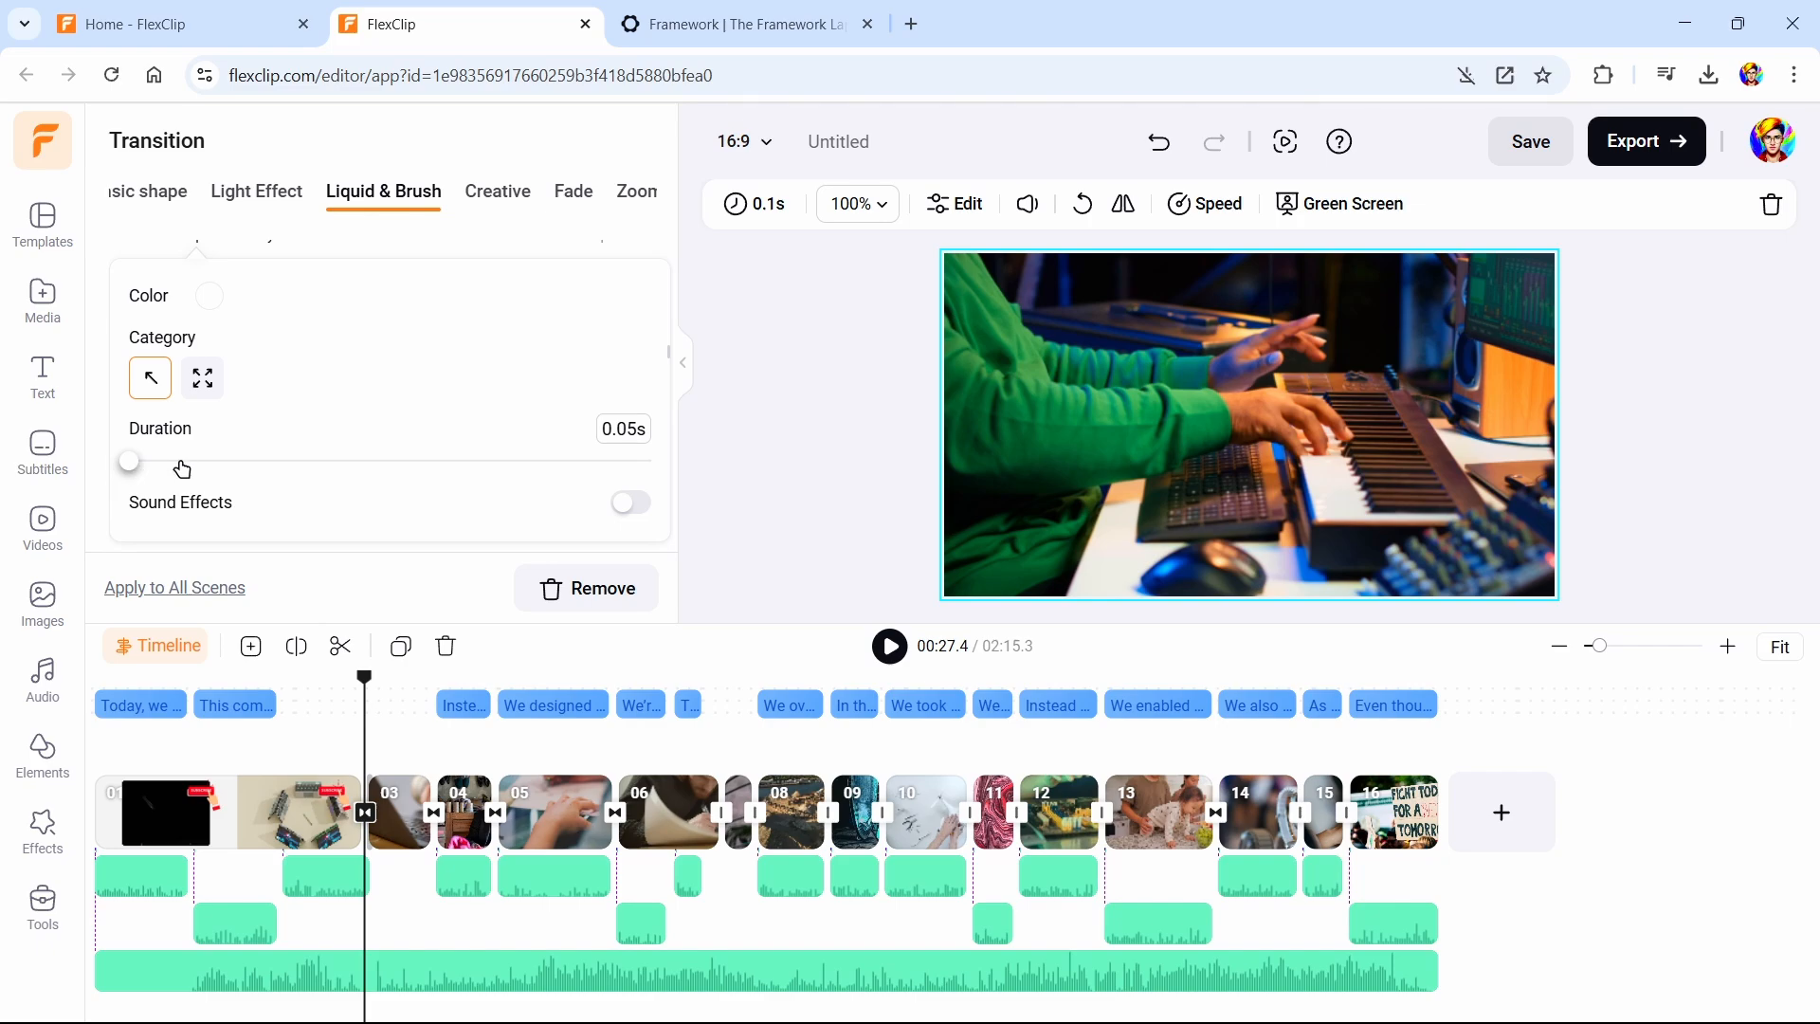
scroll(182, 469, up, 3)
click(565, 392)
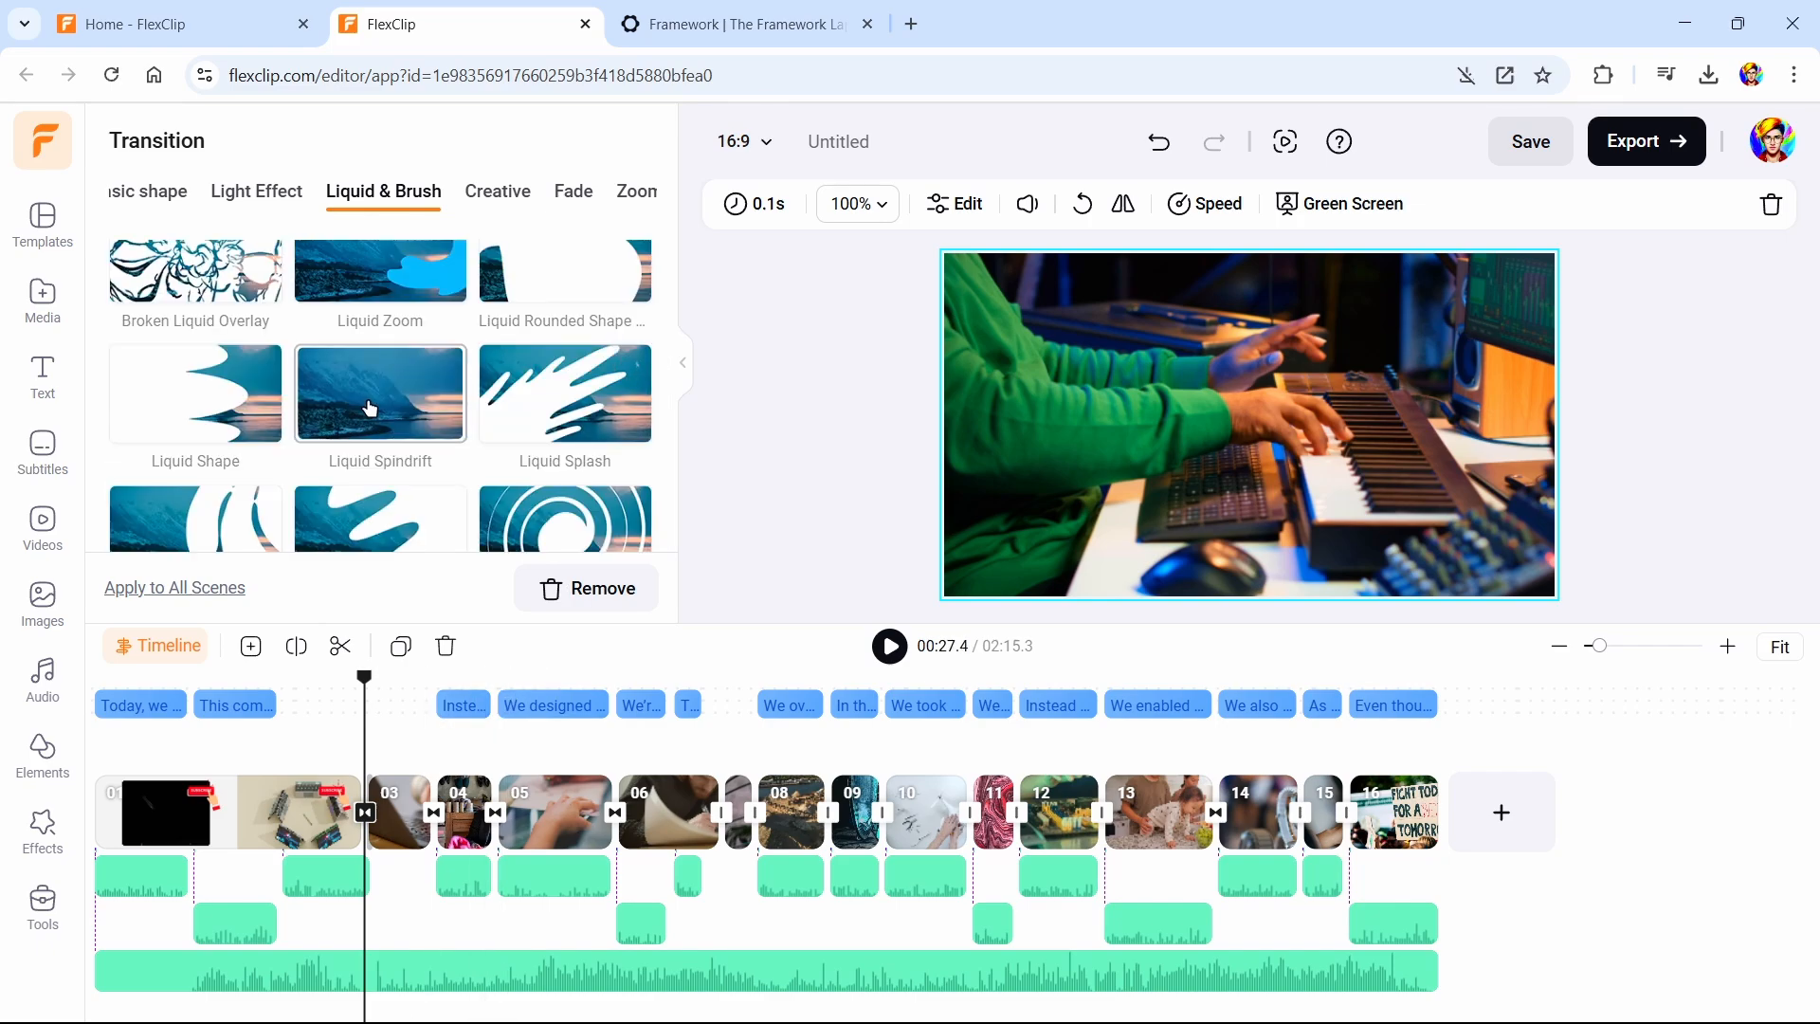
scroll(284, 446, down, 2)
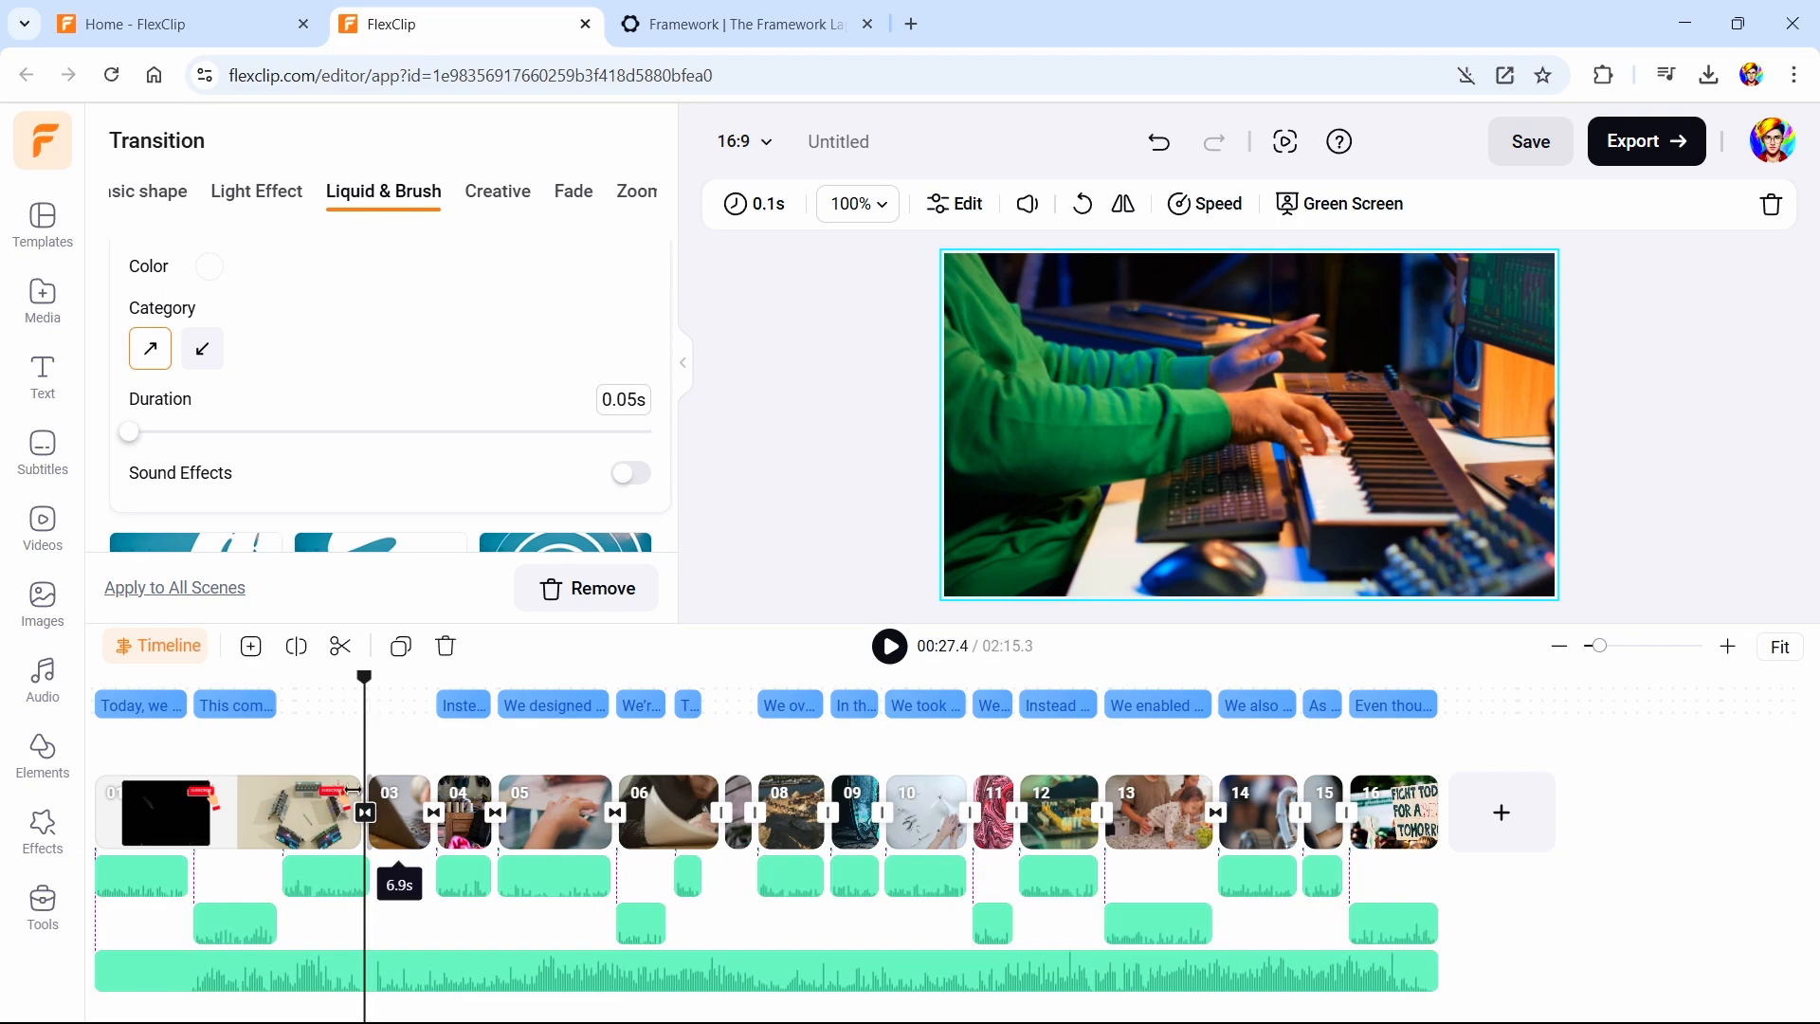
Set the transition between scenes 3 and 4 to 1.21 s and change its style to Strange Abstract Shapes
click(398, 815)
scroll(379, 436, up, 1)
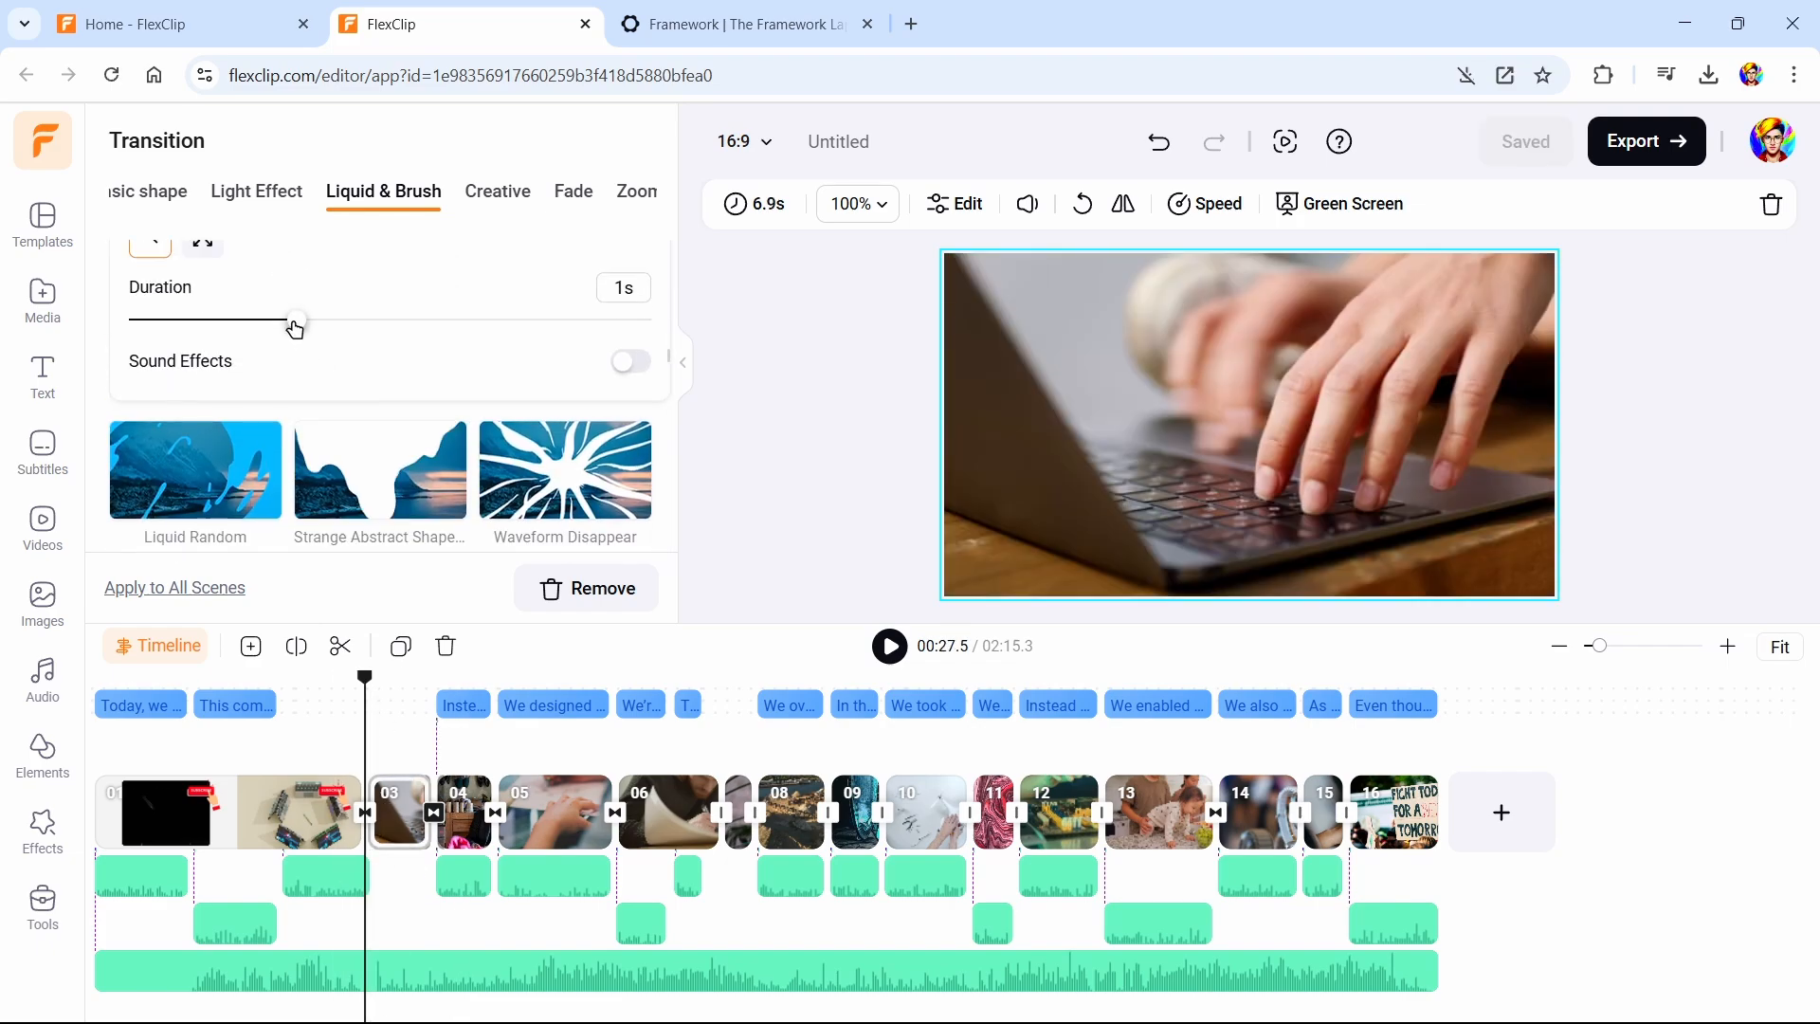
drag(327, 327, 333, 325)
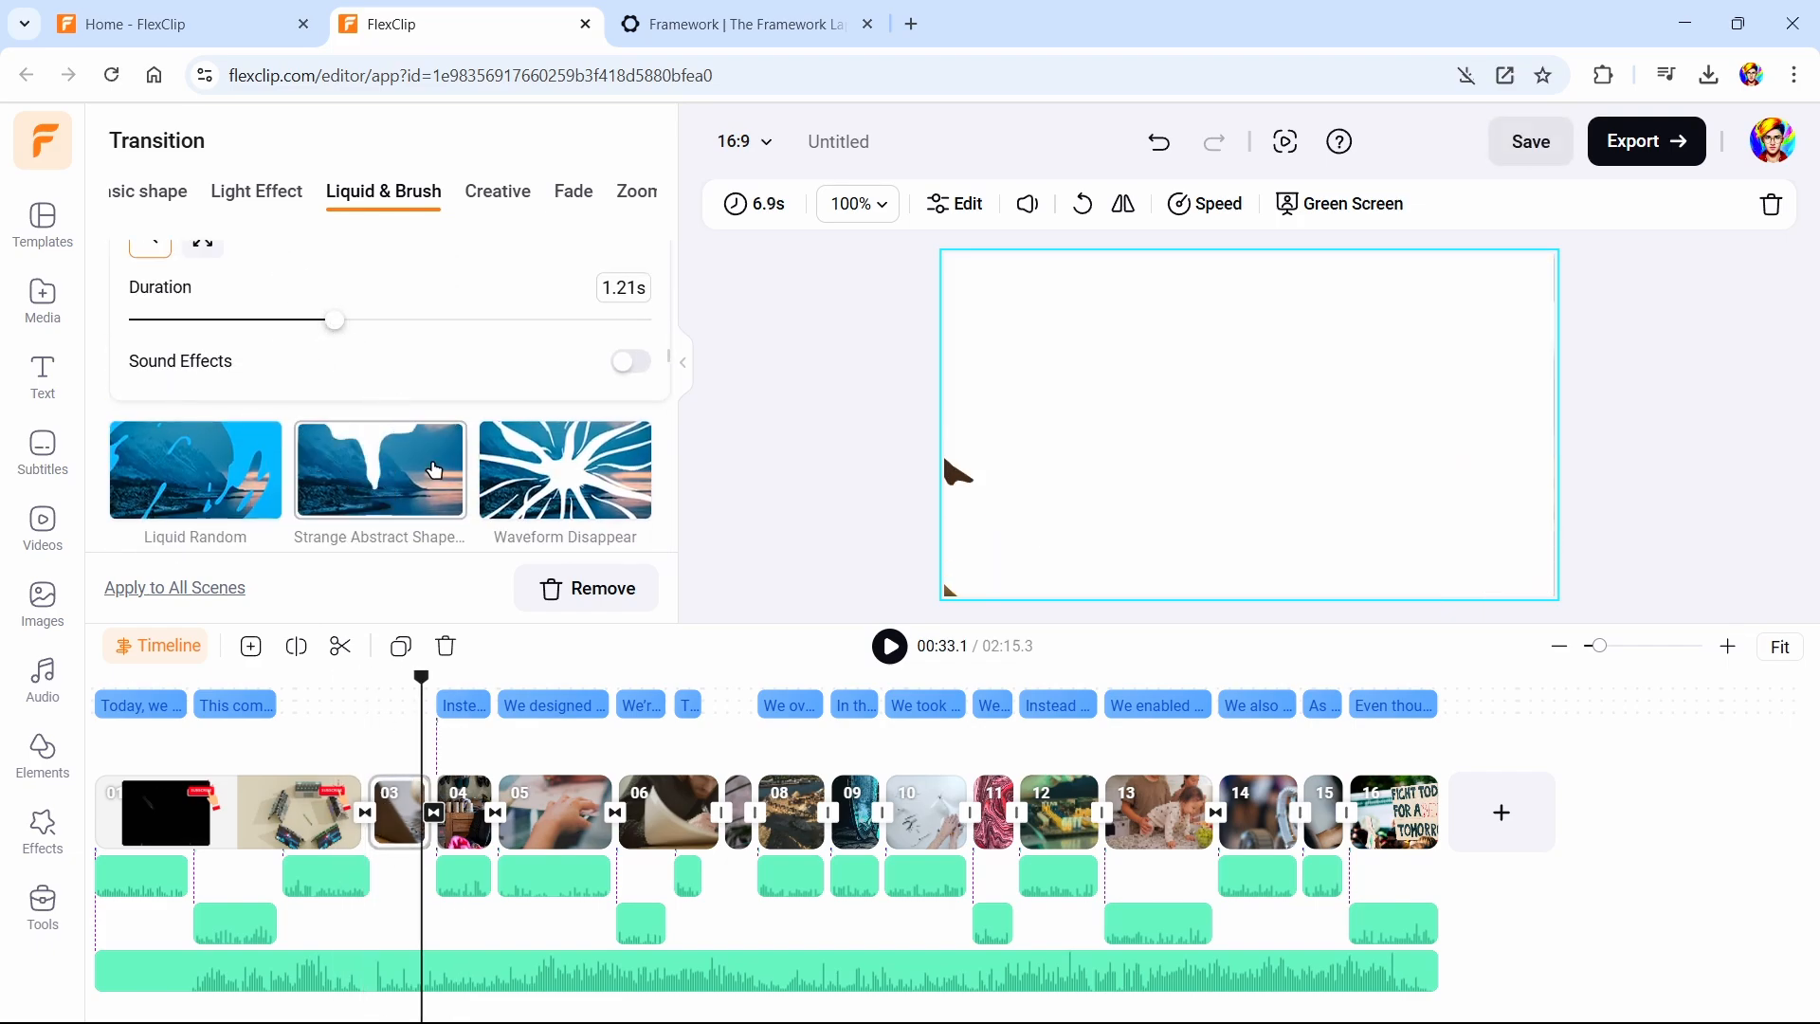
click(435, 468)
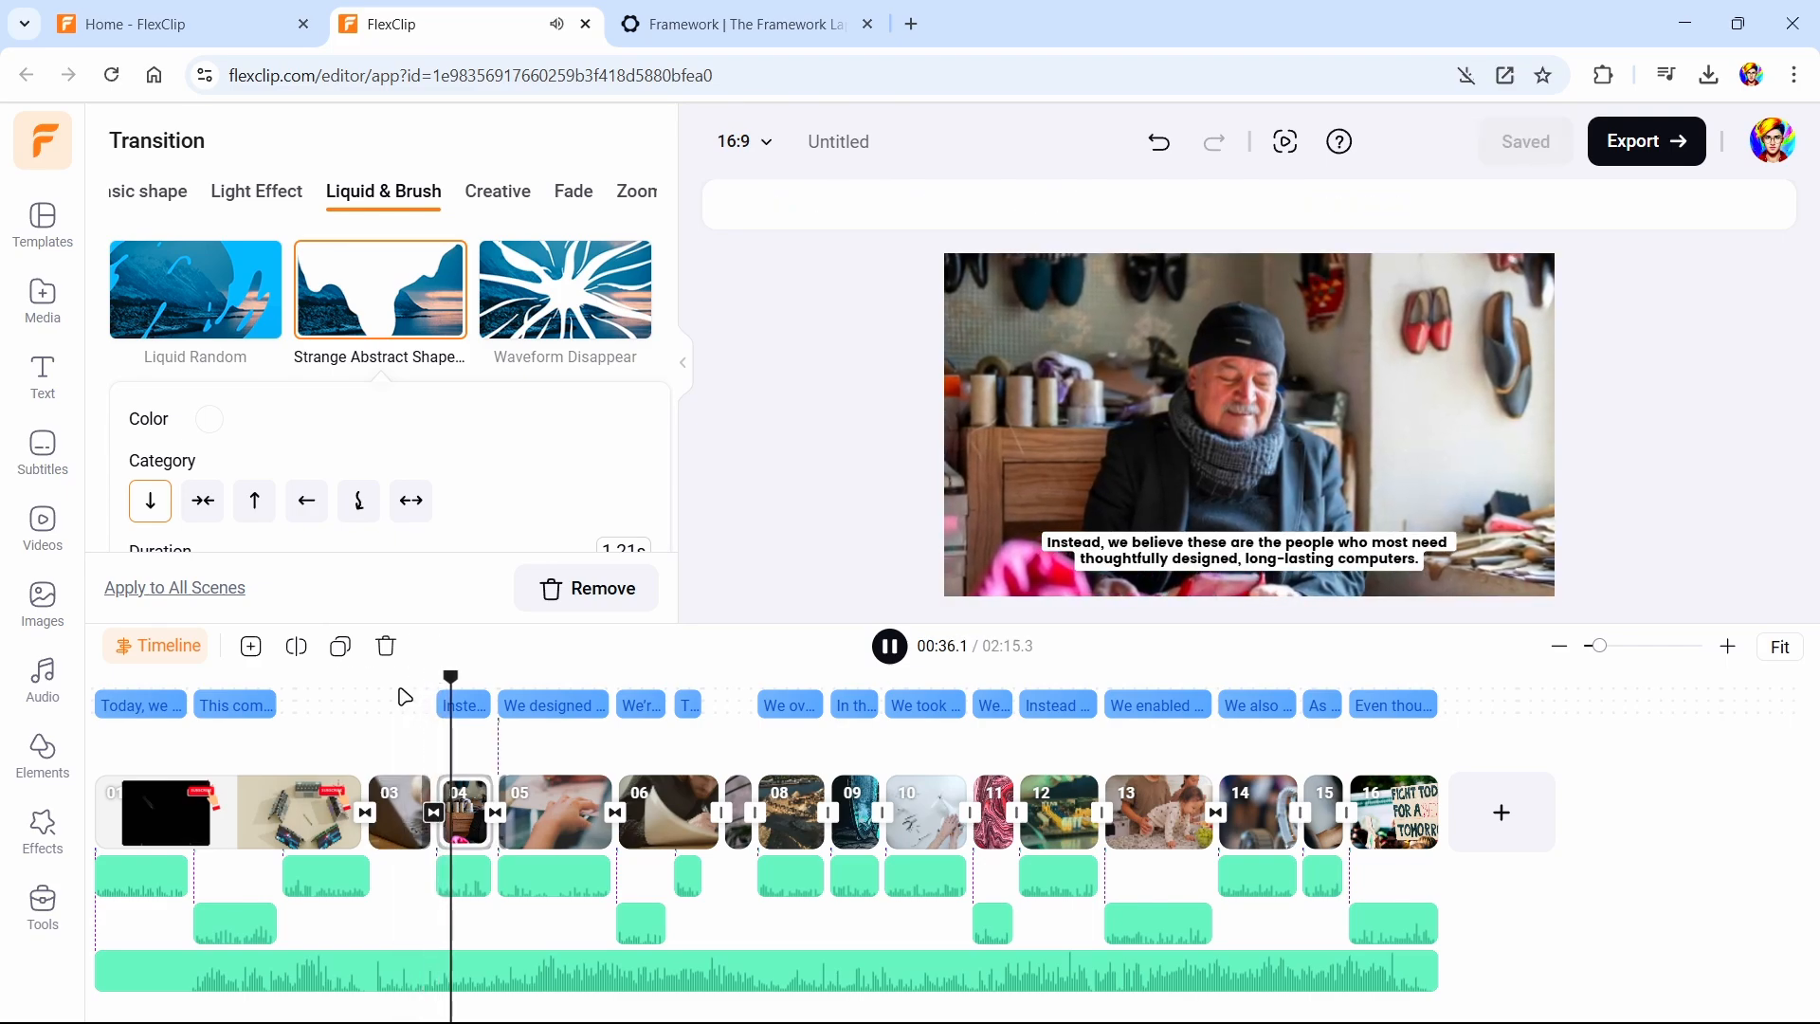
Add the blue glowing particle effect from the Element effects to scene 3
click(389, 814)
click(390, 813)
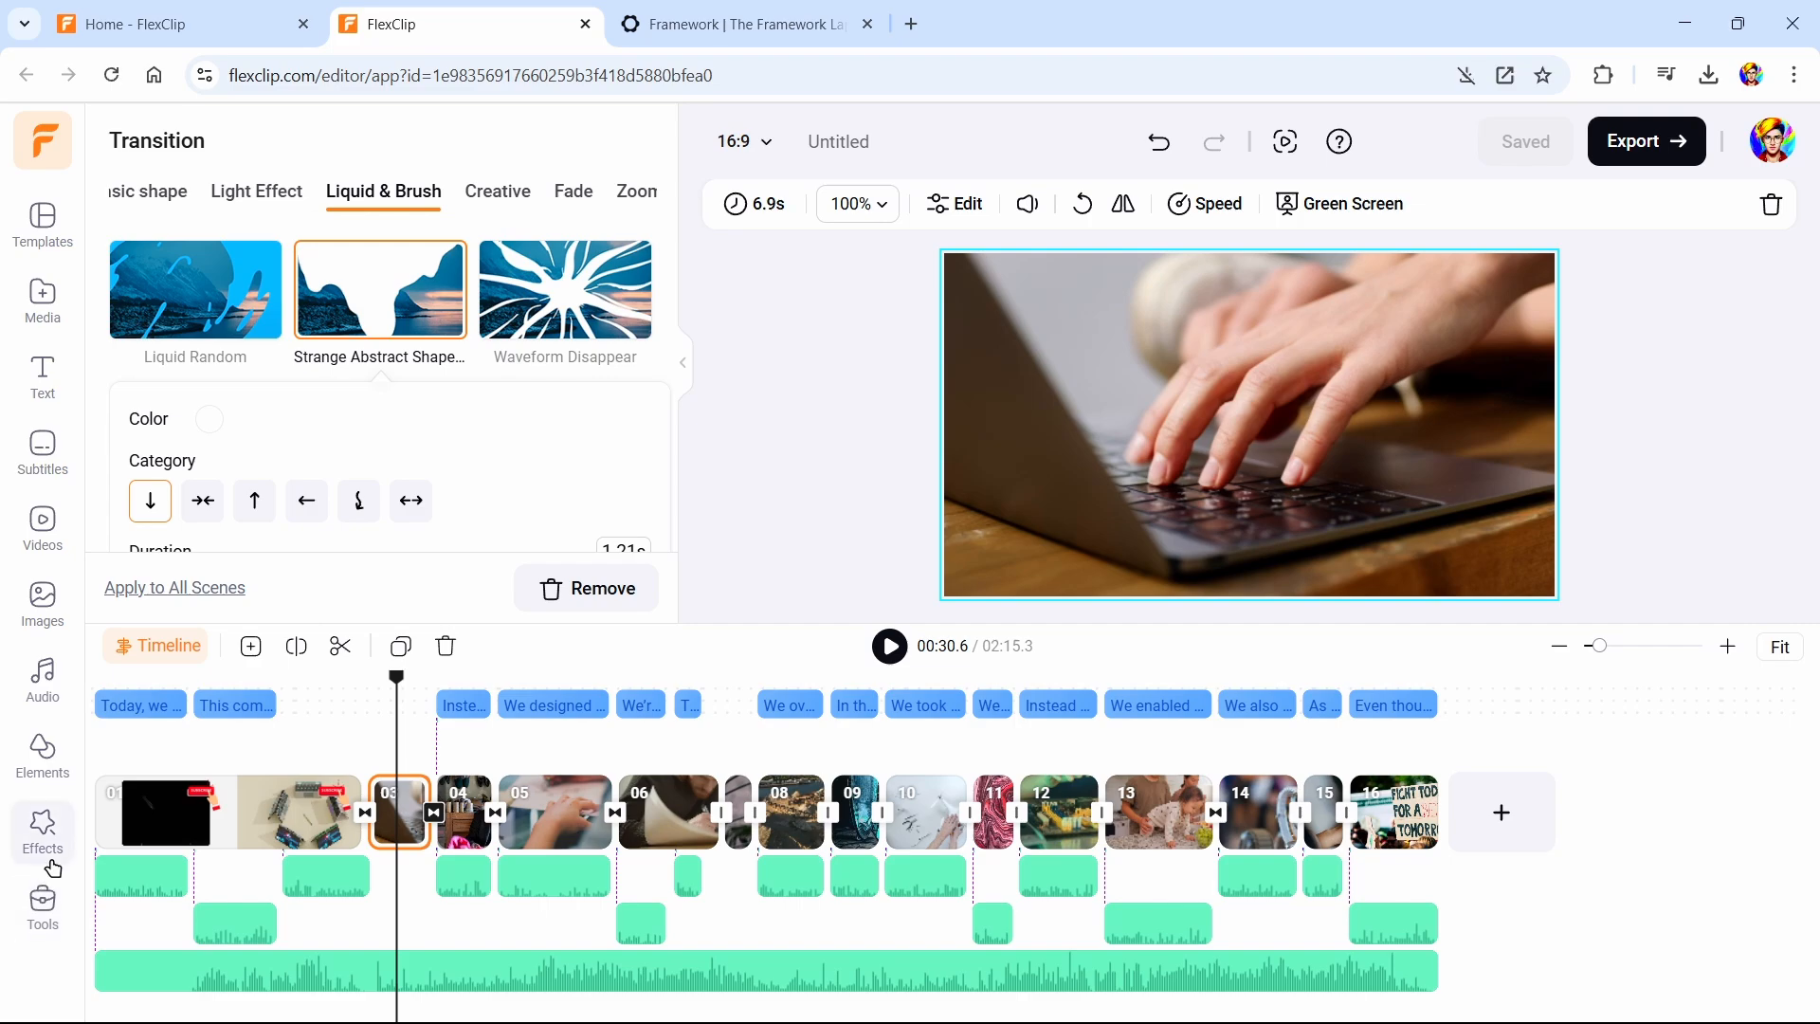
click(49, 865)
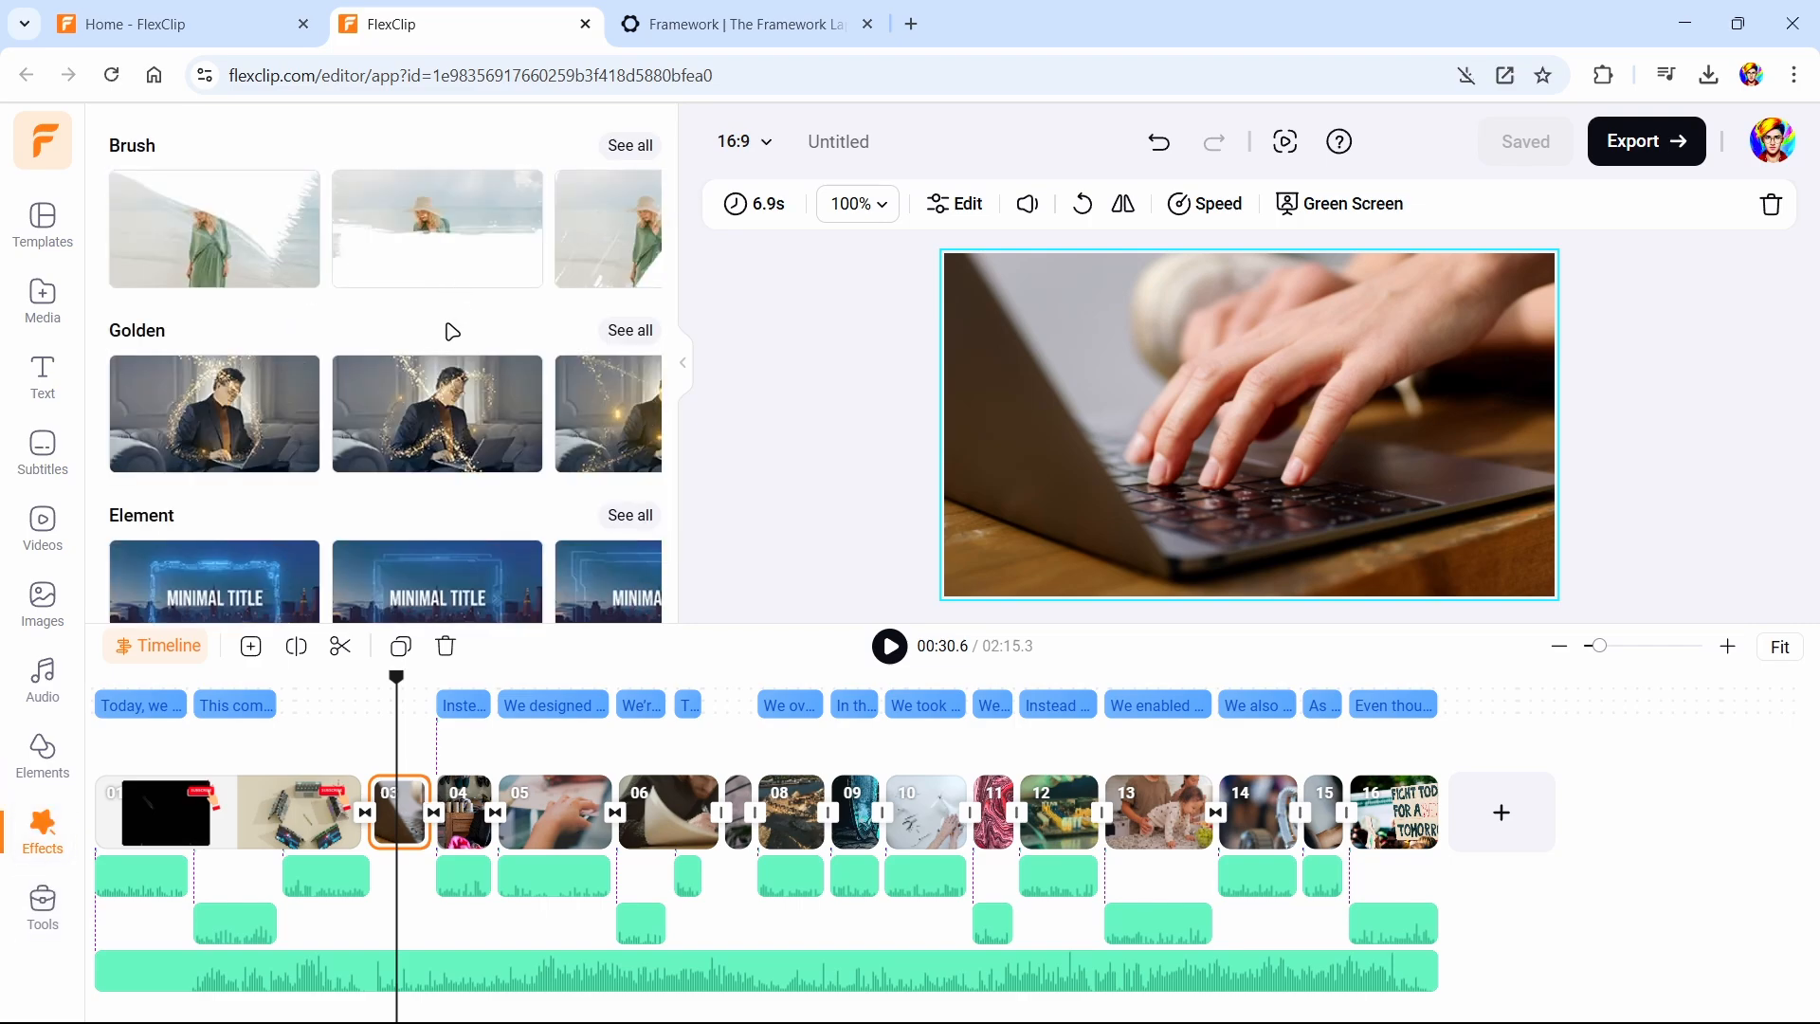
scroll(442, 343, down, 4)
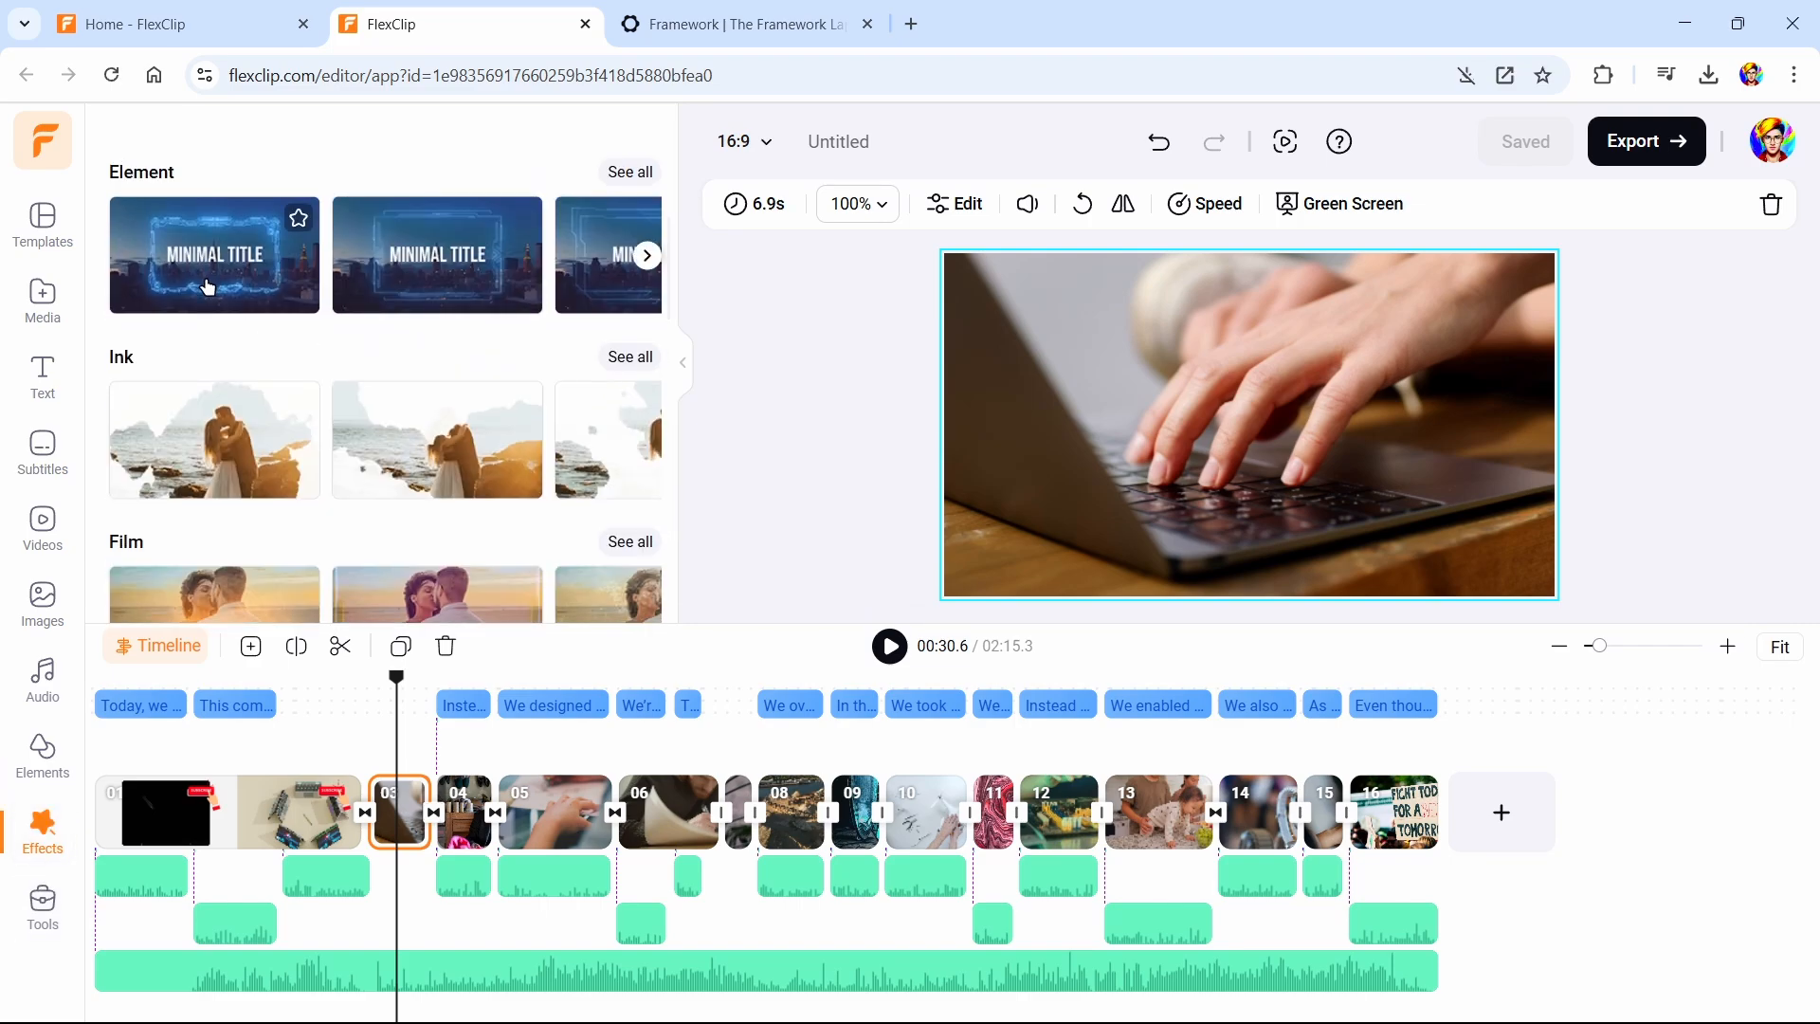
click(630, 173)
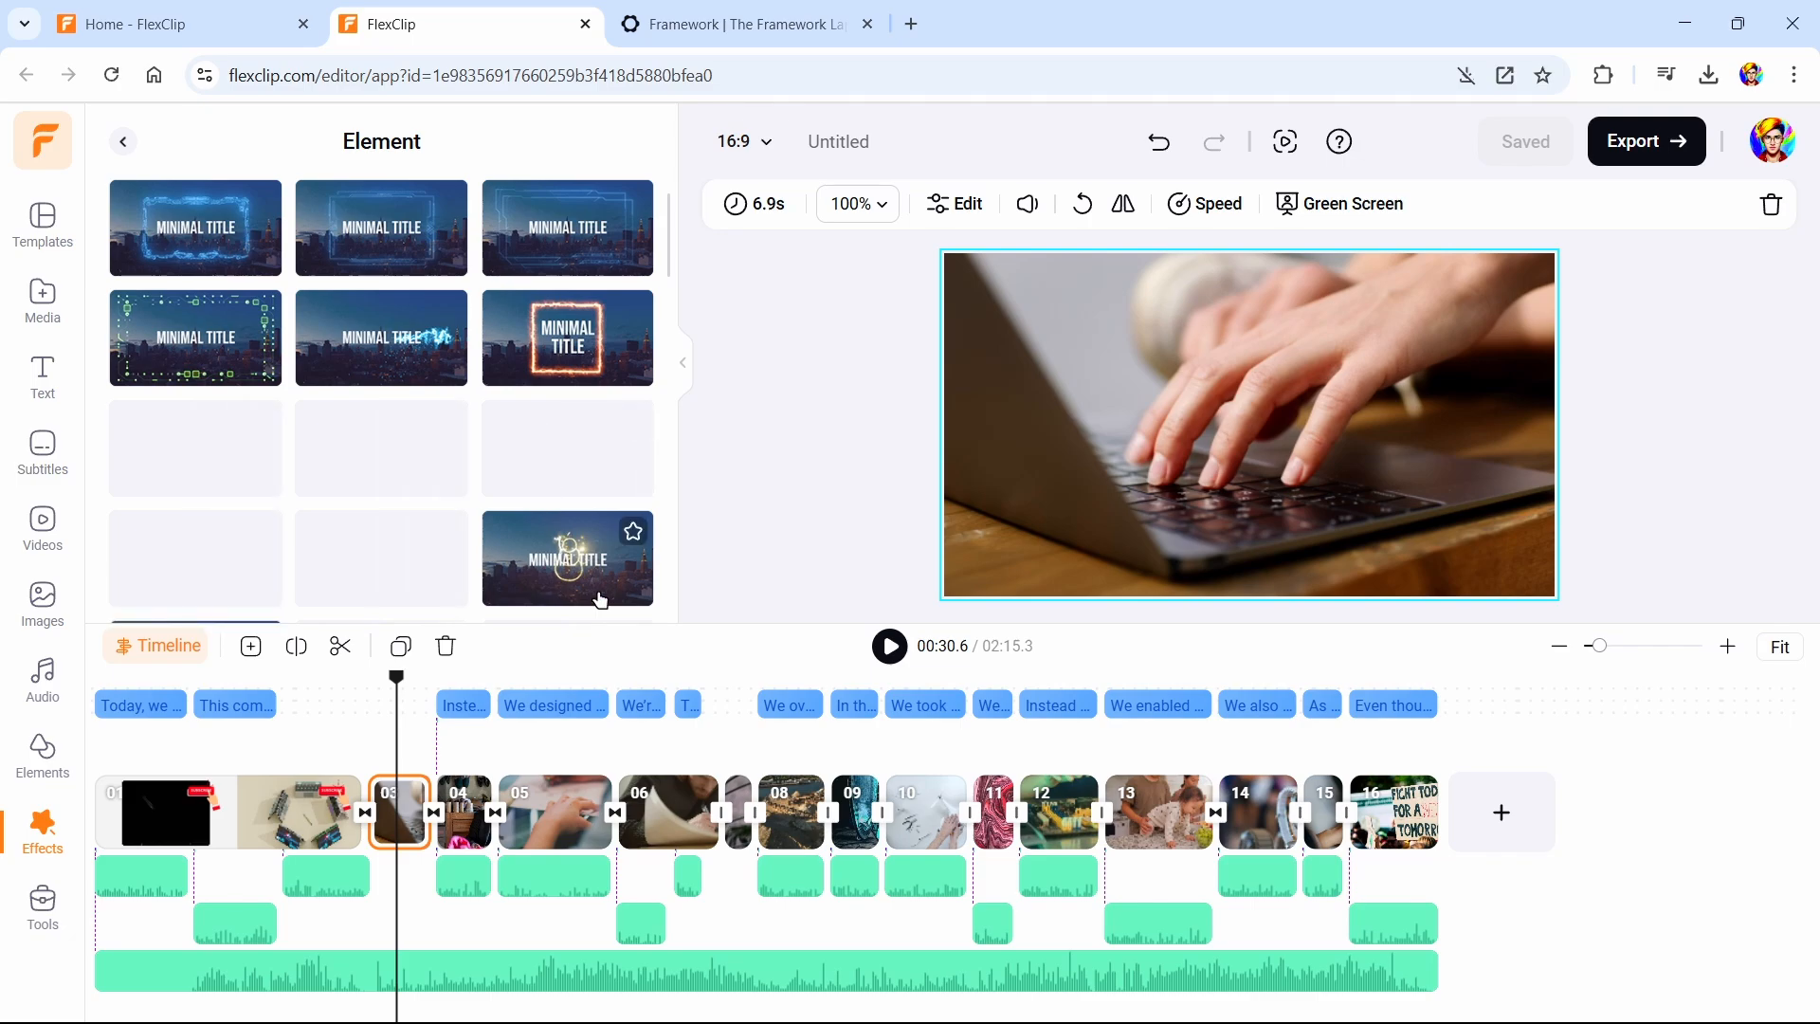
scroll(600, 598, down, 5)
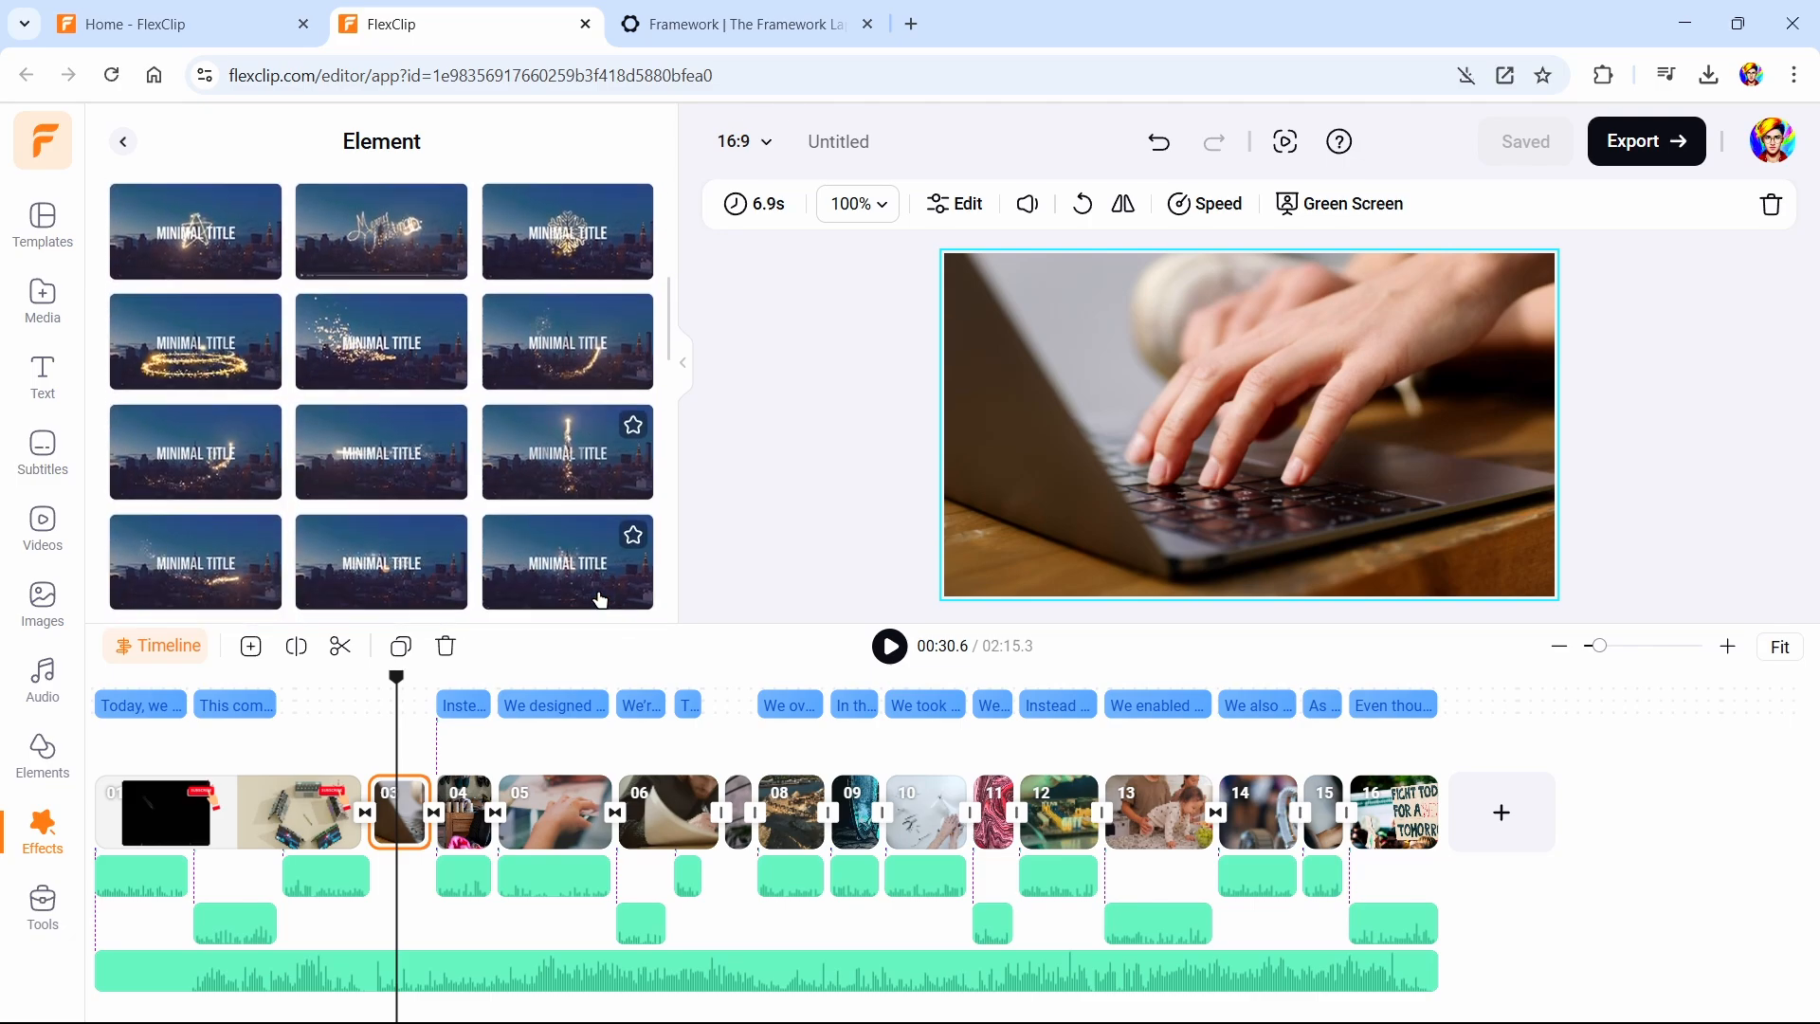
scroll(600, 598, down, 5)
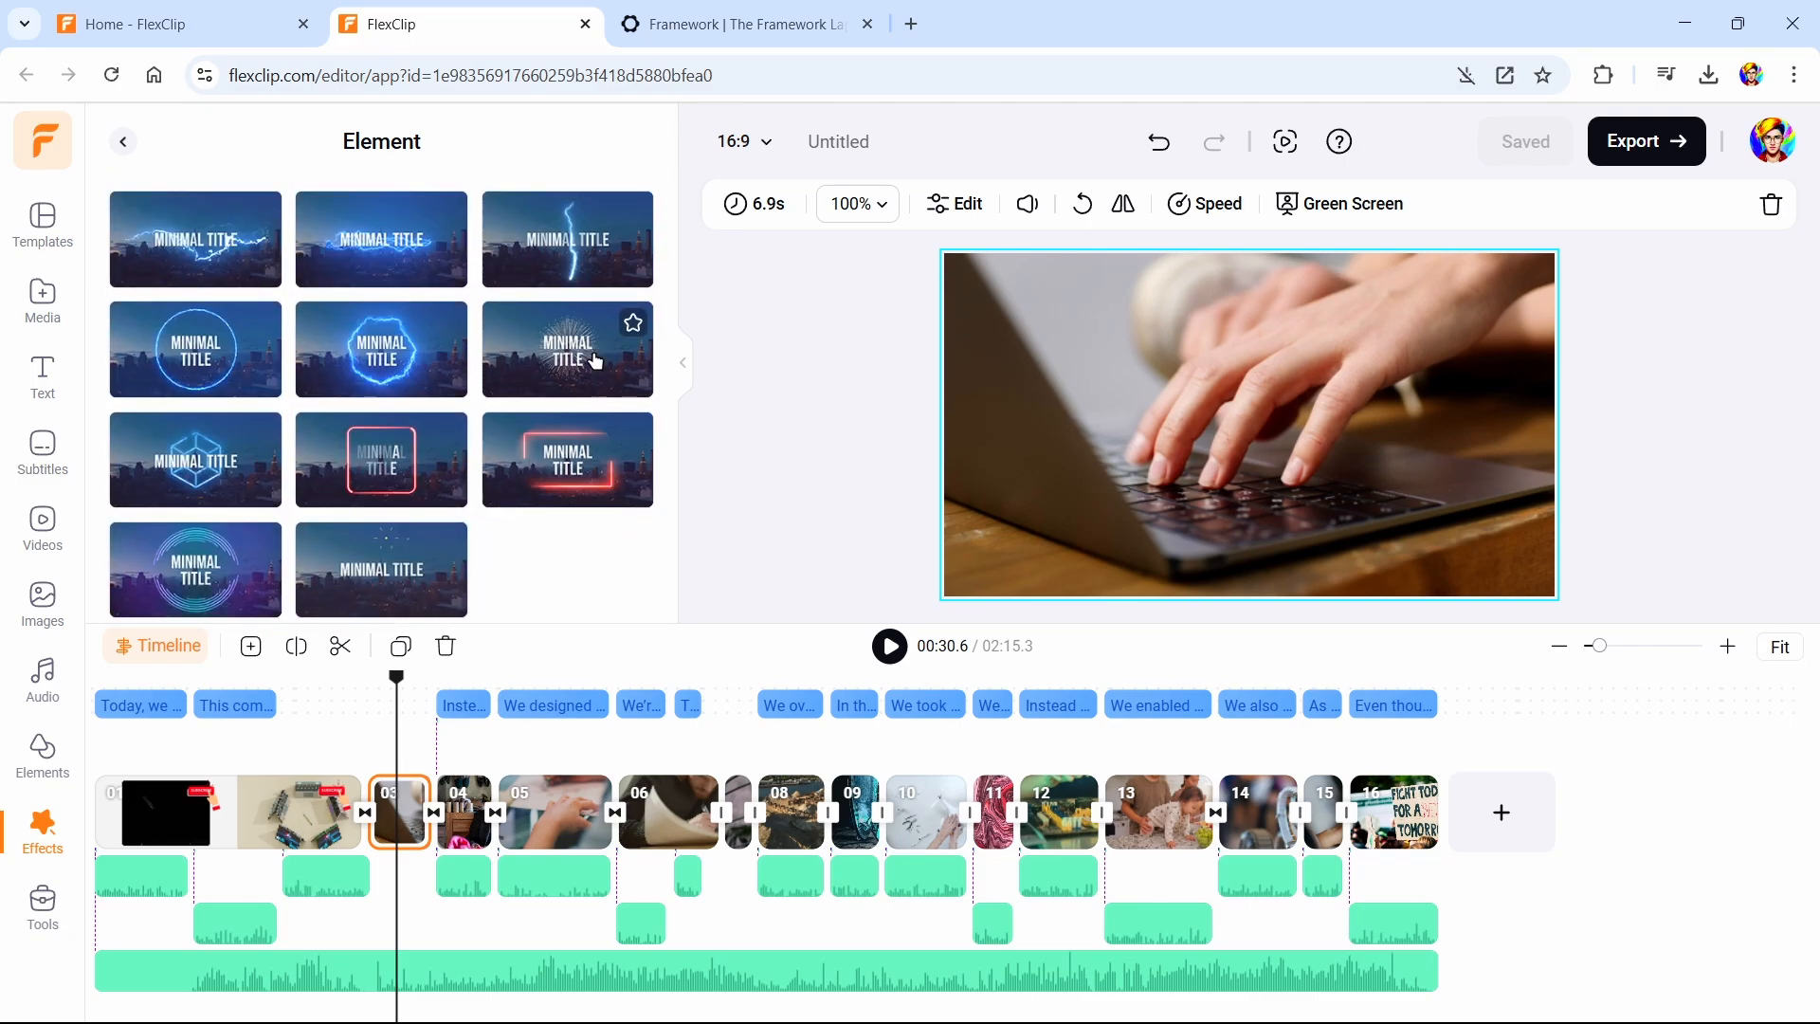
scroll(176, 513, up, 3)
scroll(175, 512, up, 3)
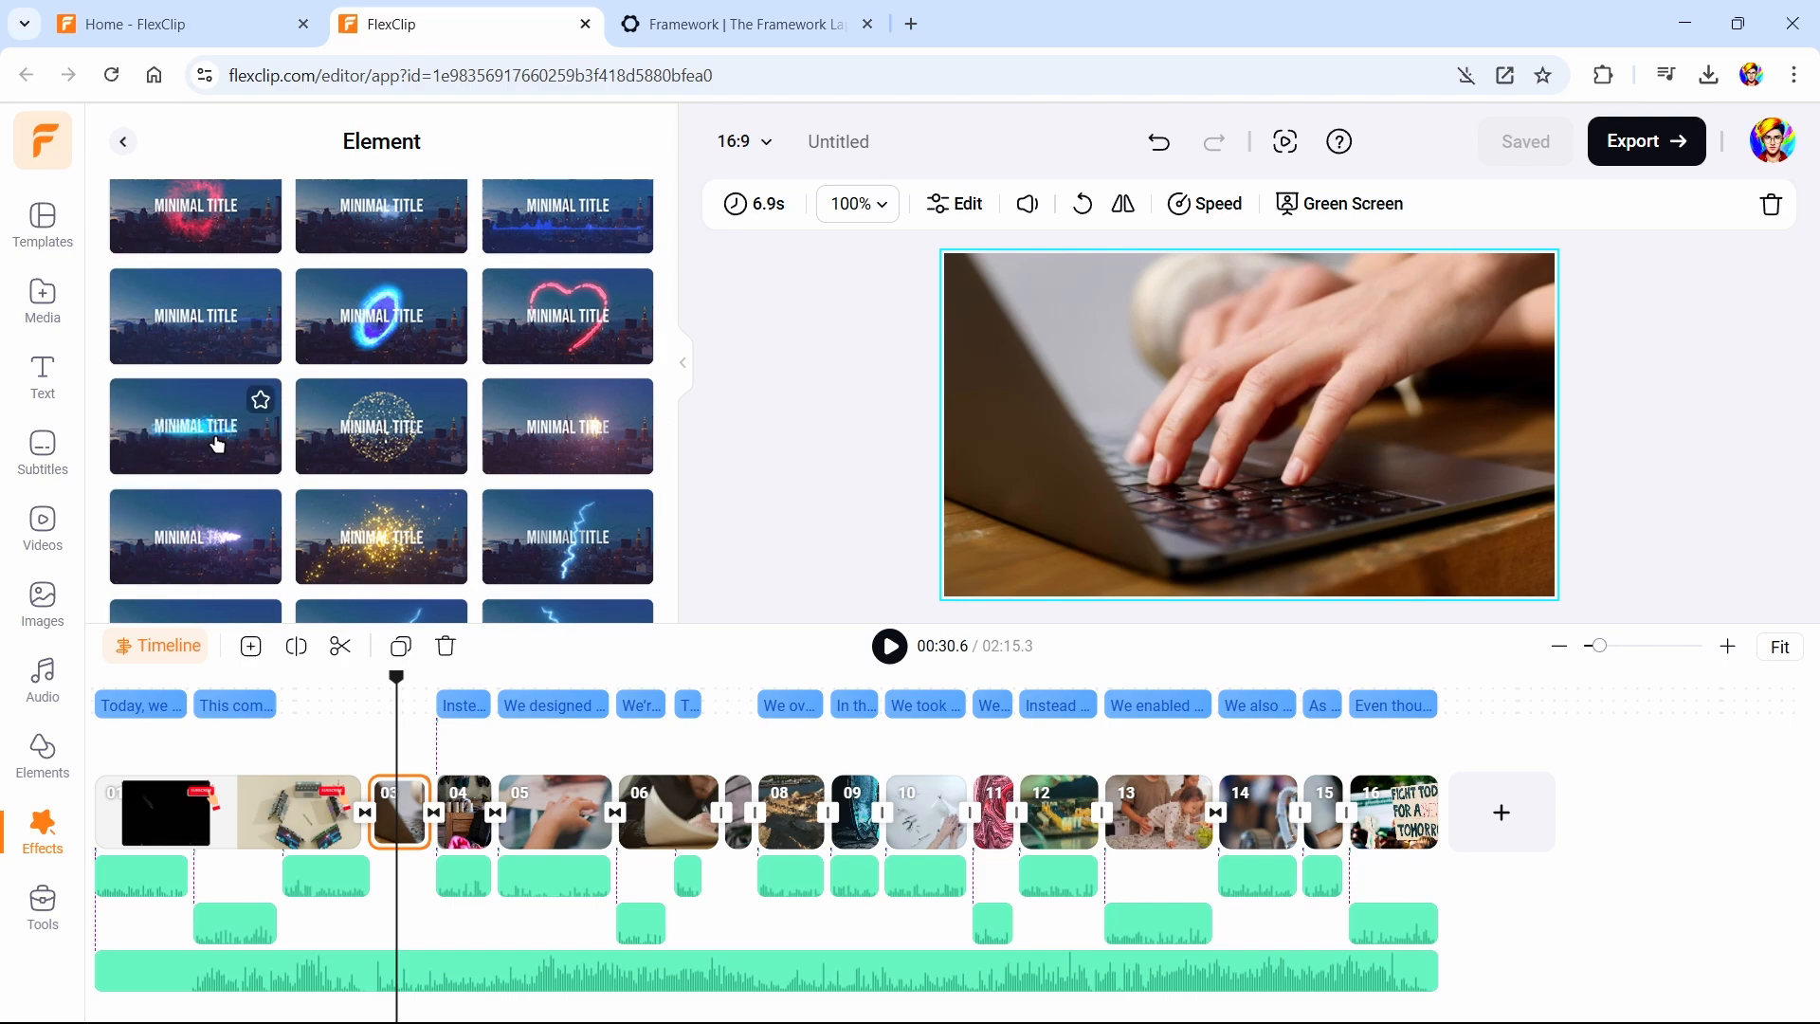
click(217, 444)
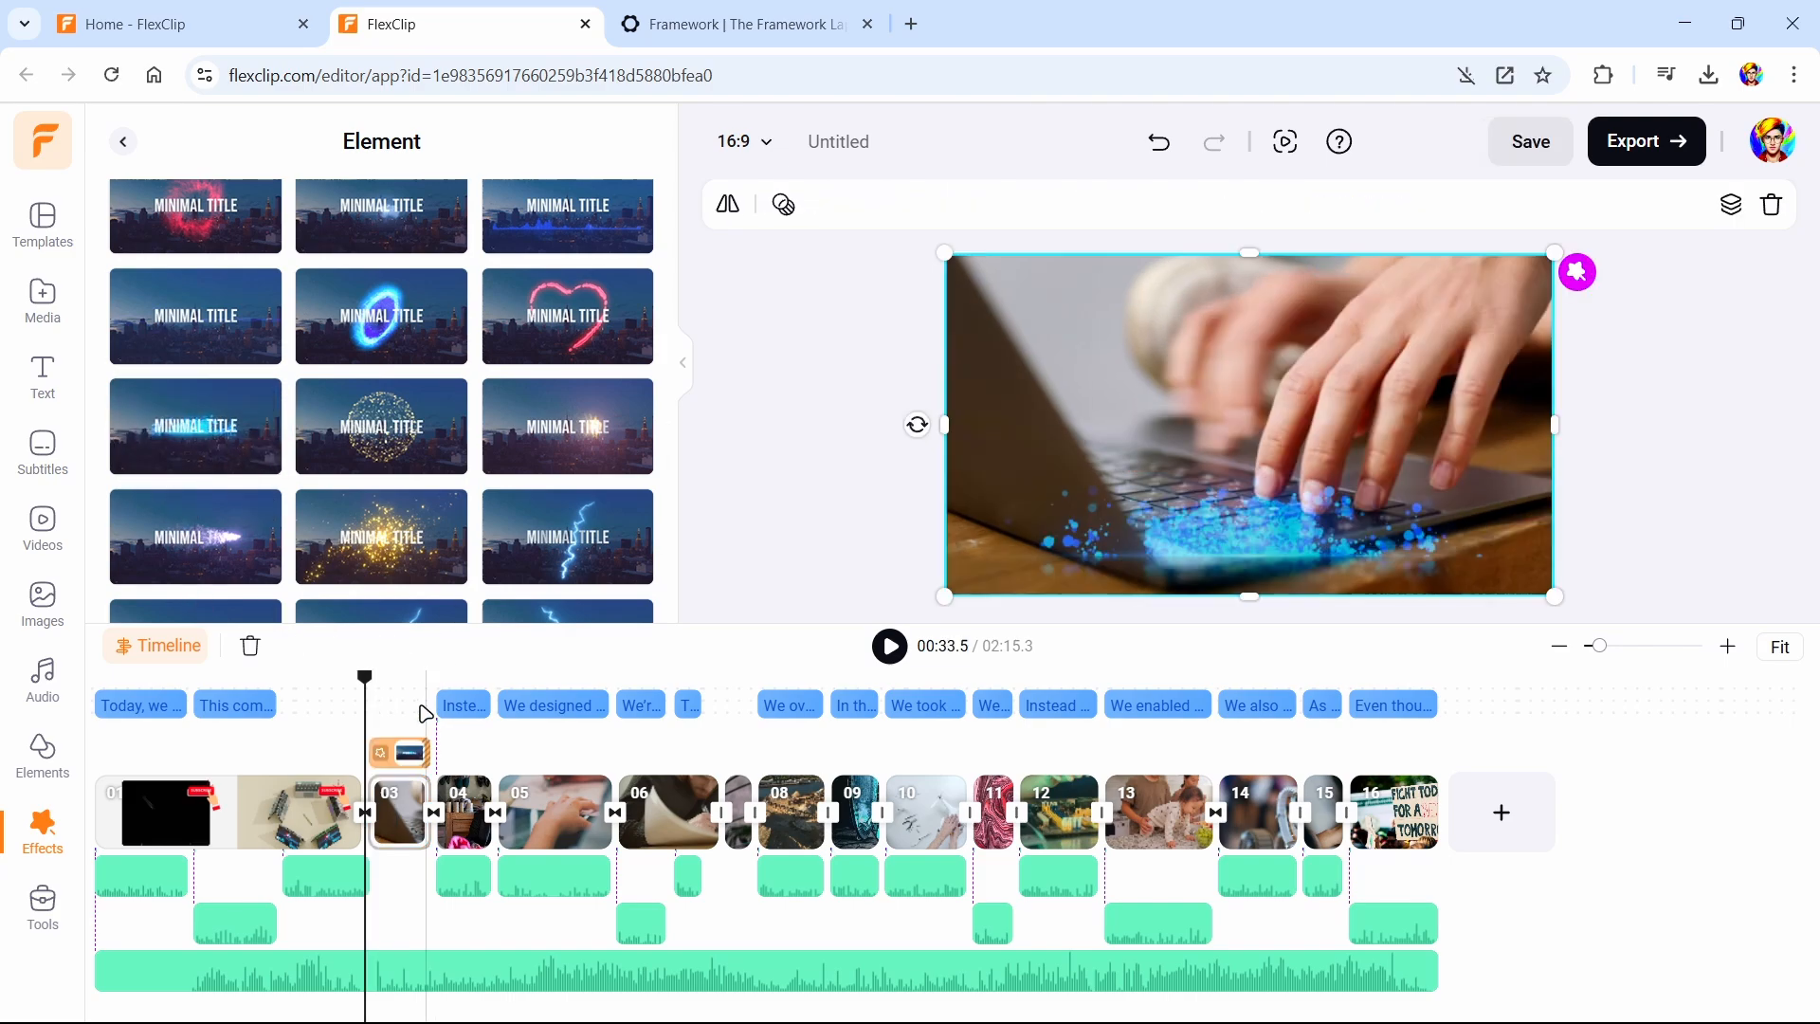
Open scene 3's detailed timeline and preview how the particle effect plays over the clip
click(399, 756)
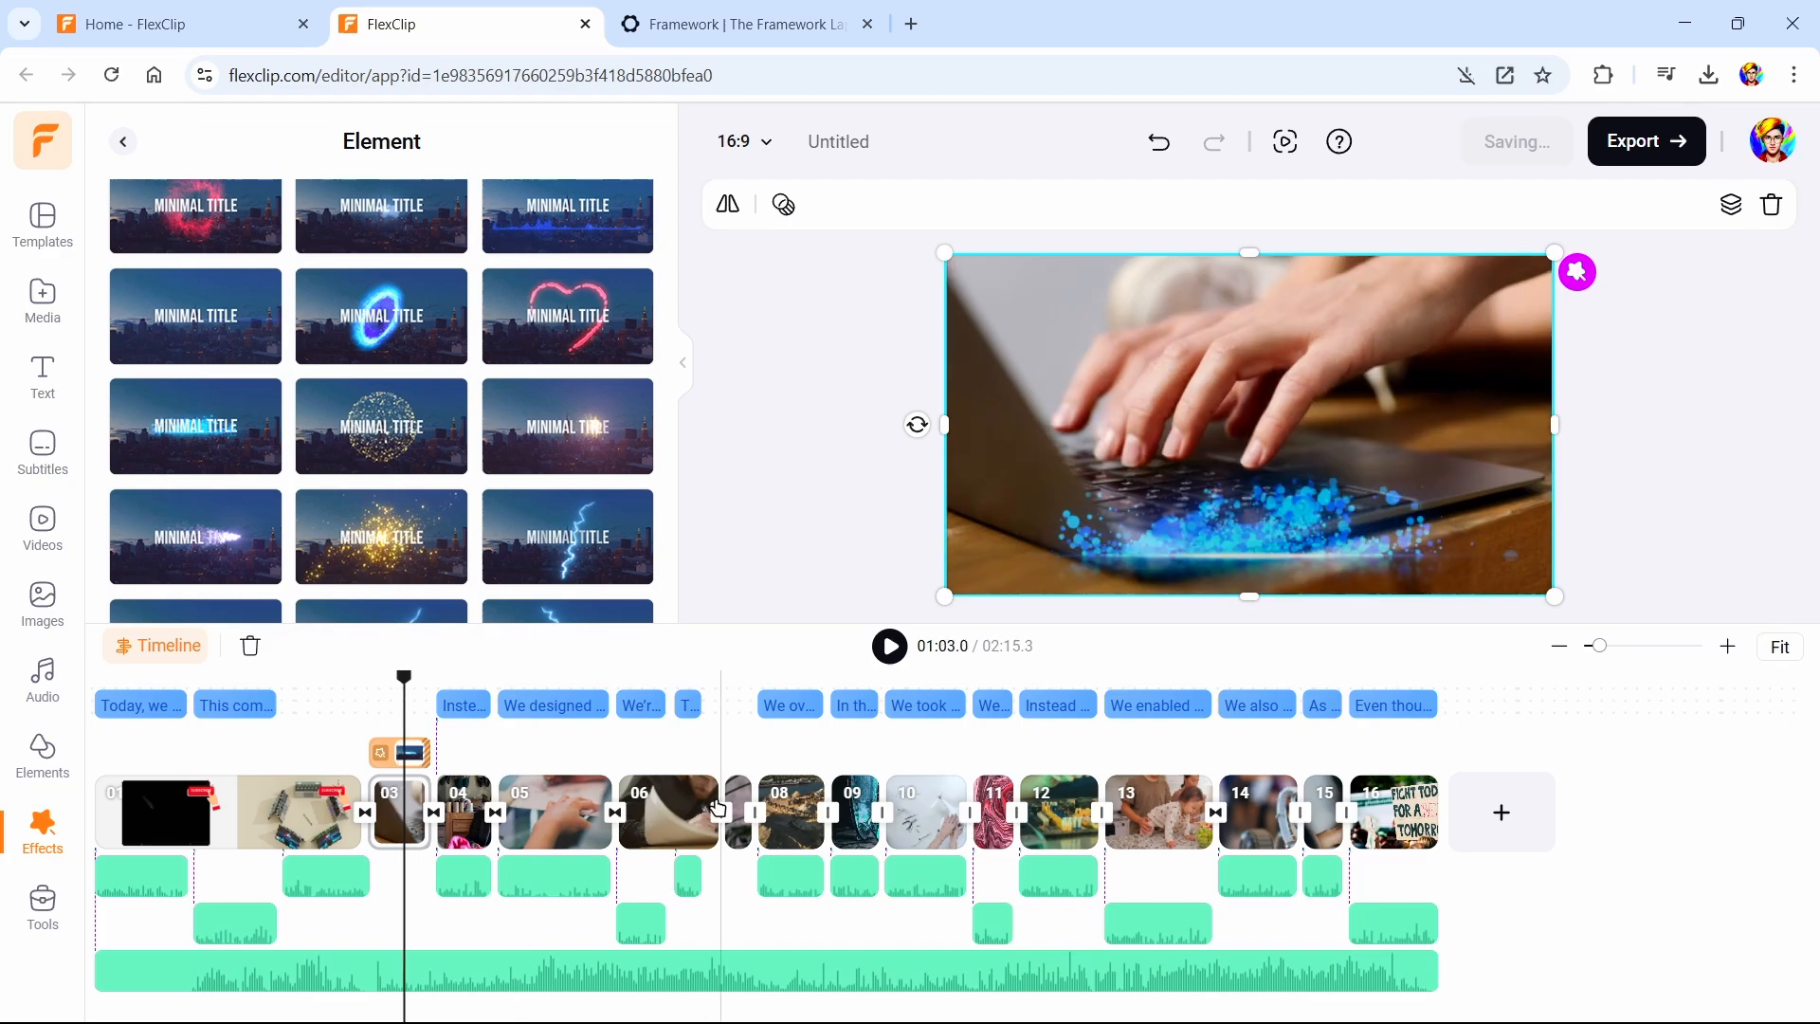
click(394, 764)
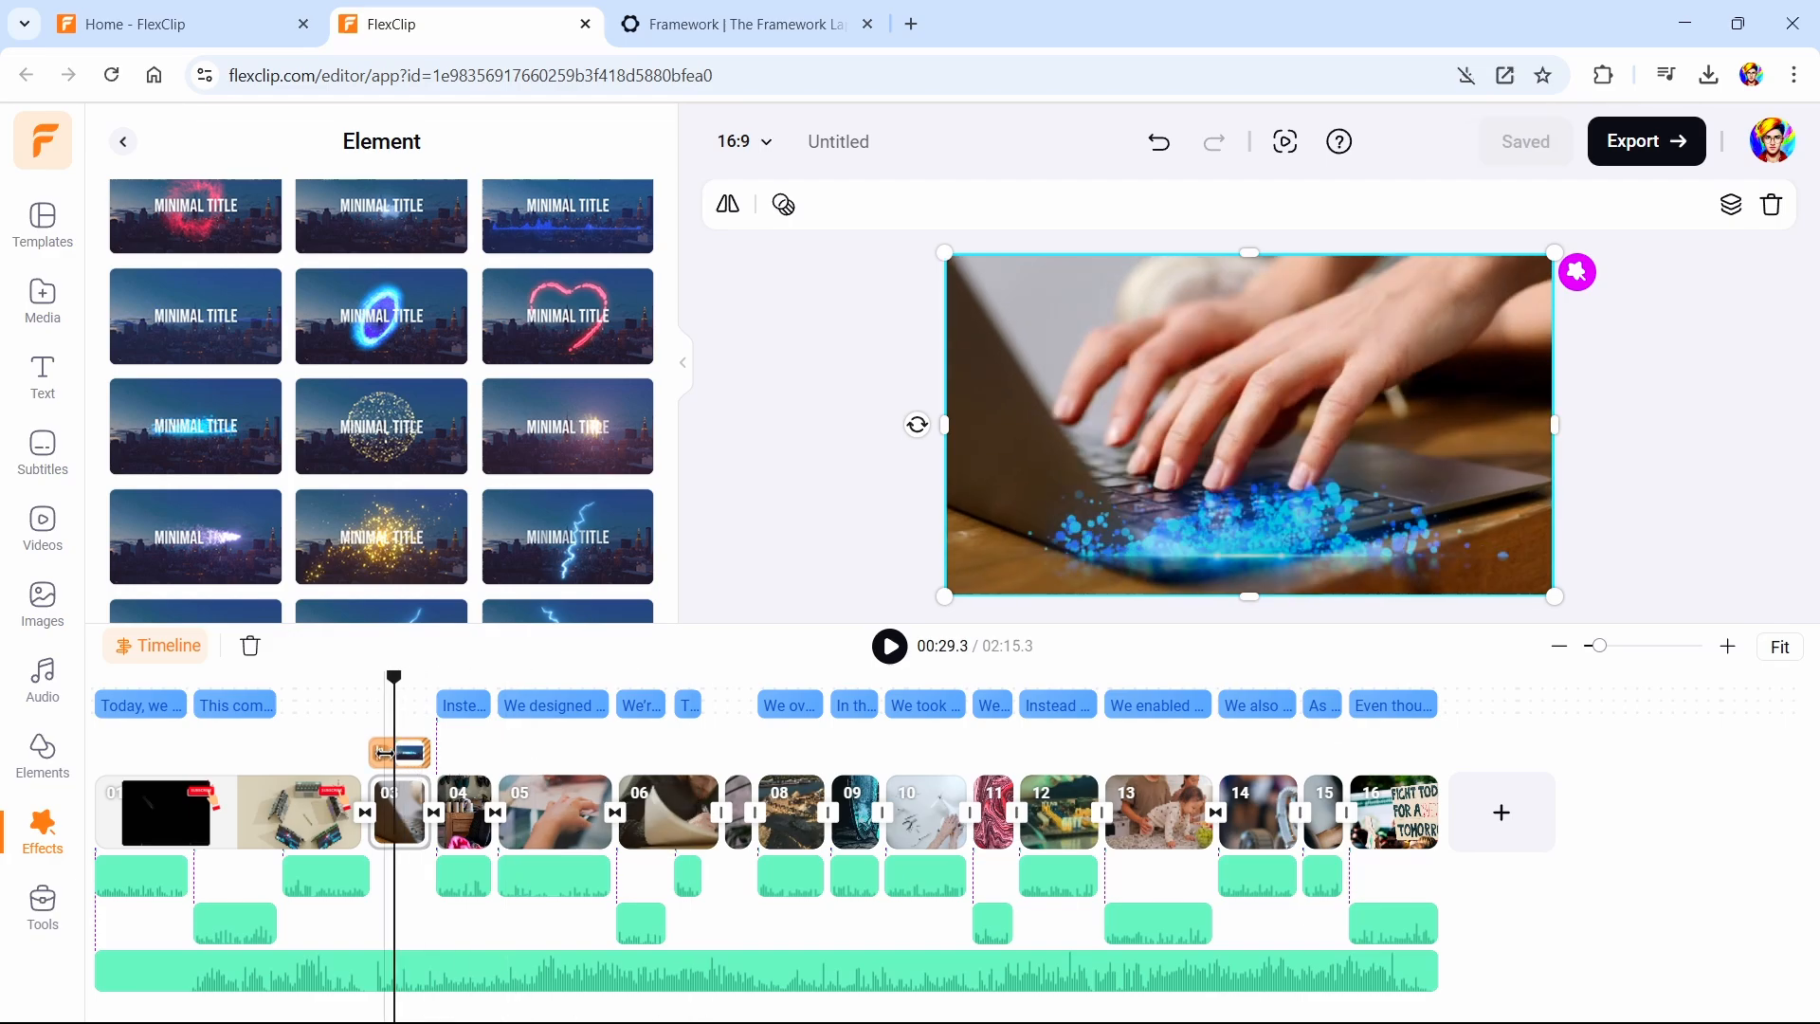
double_click(383, 752)
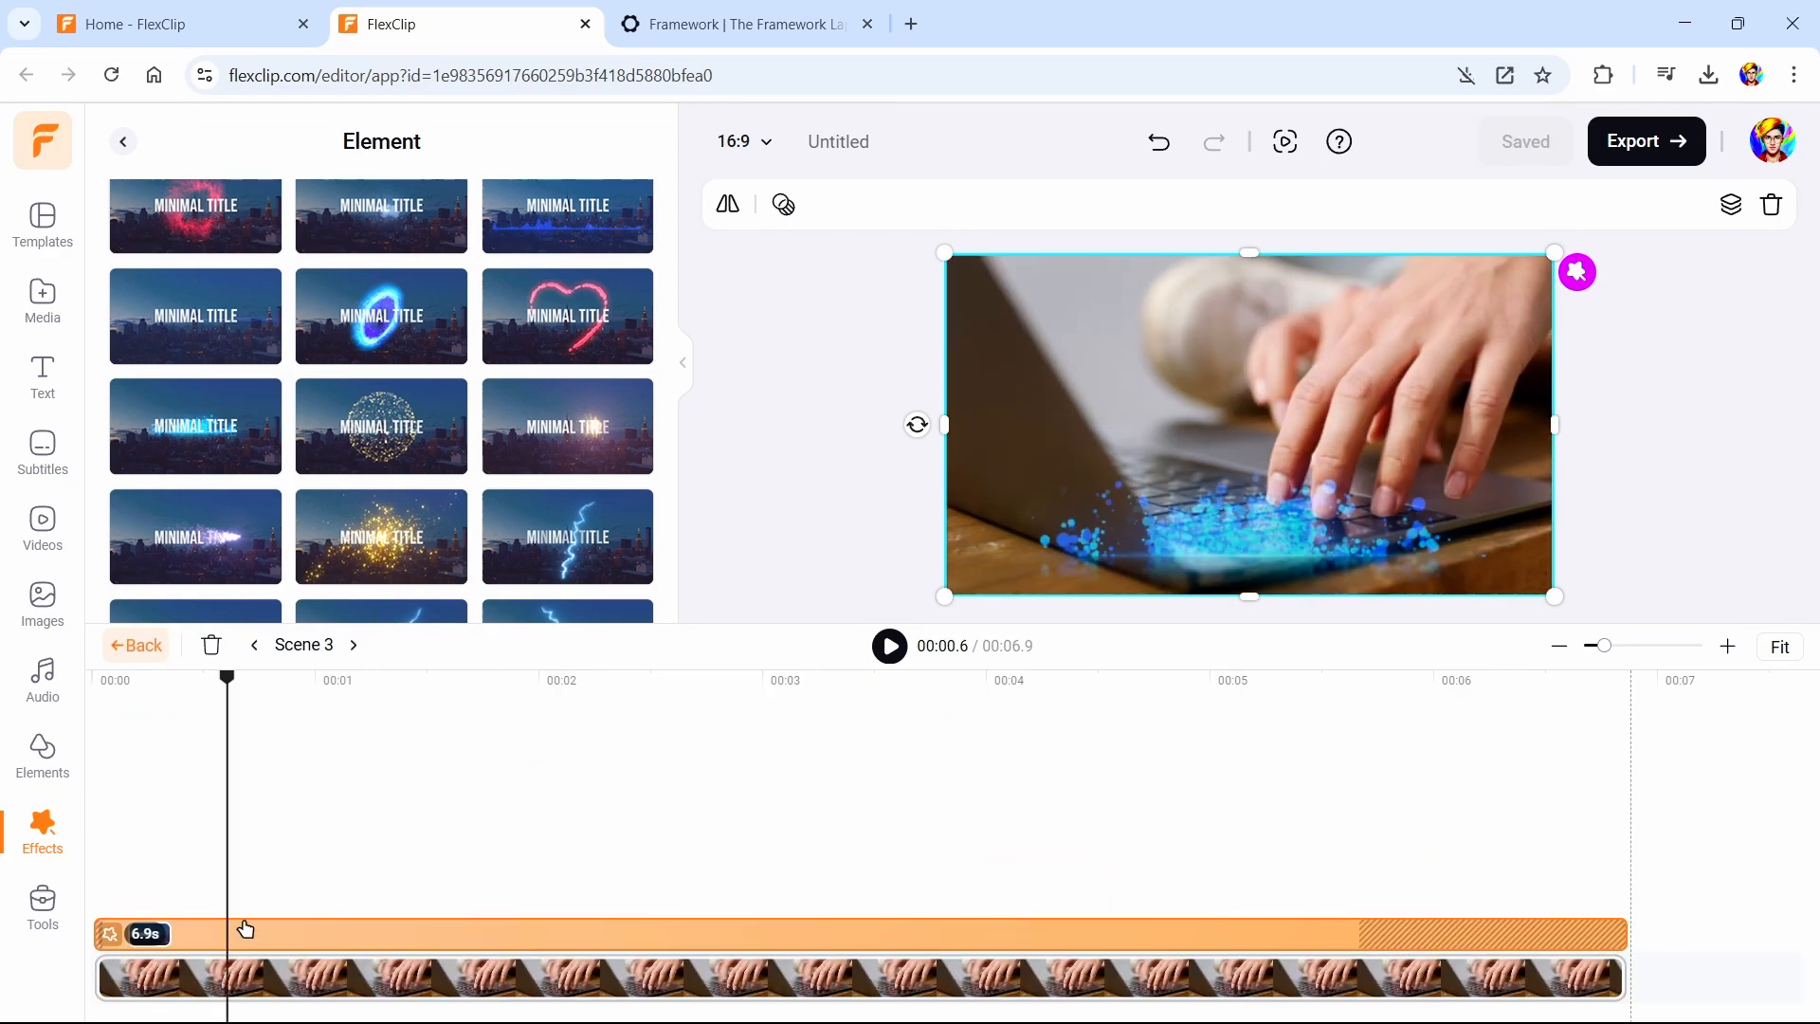
key(space)
key(space)
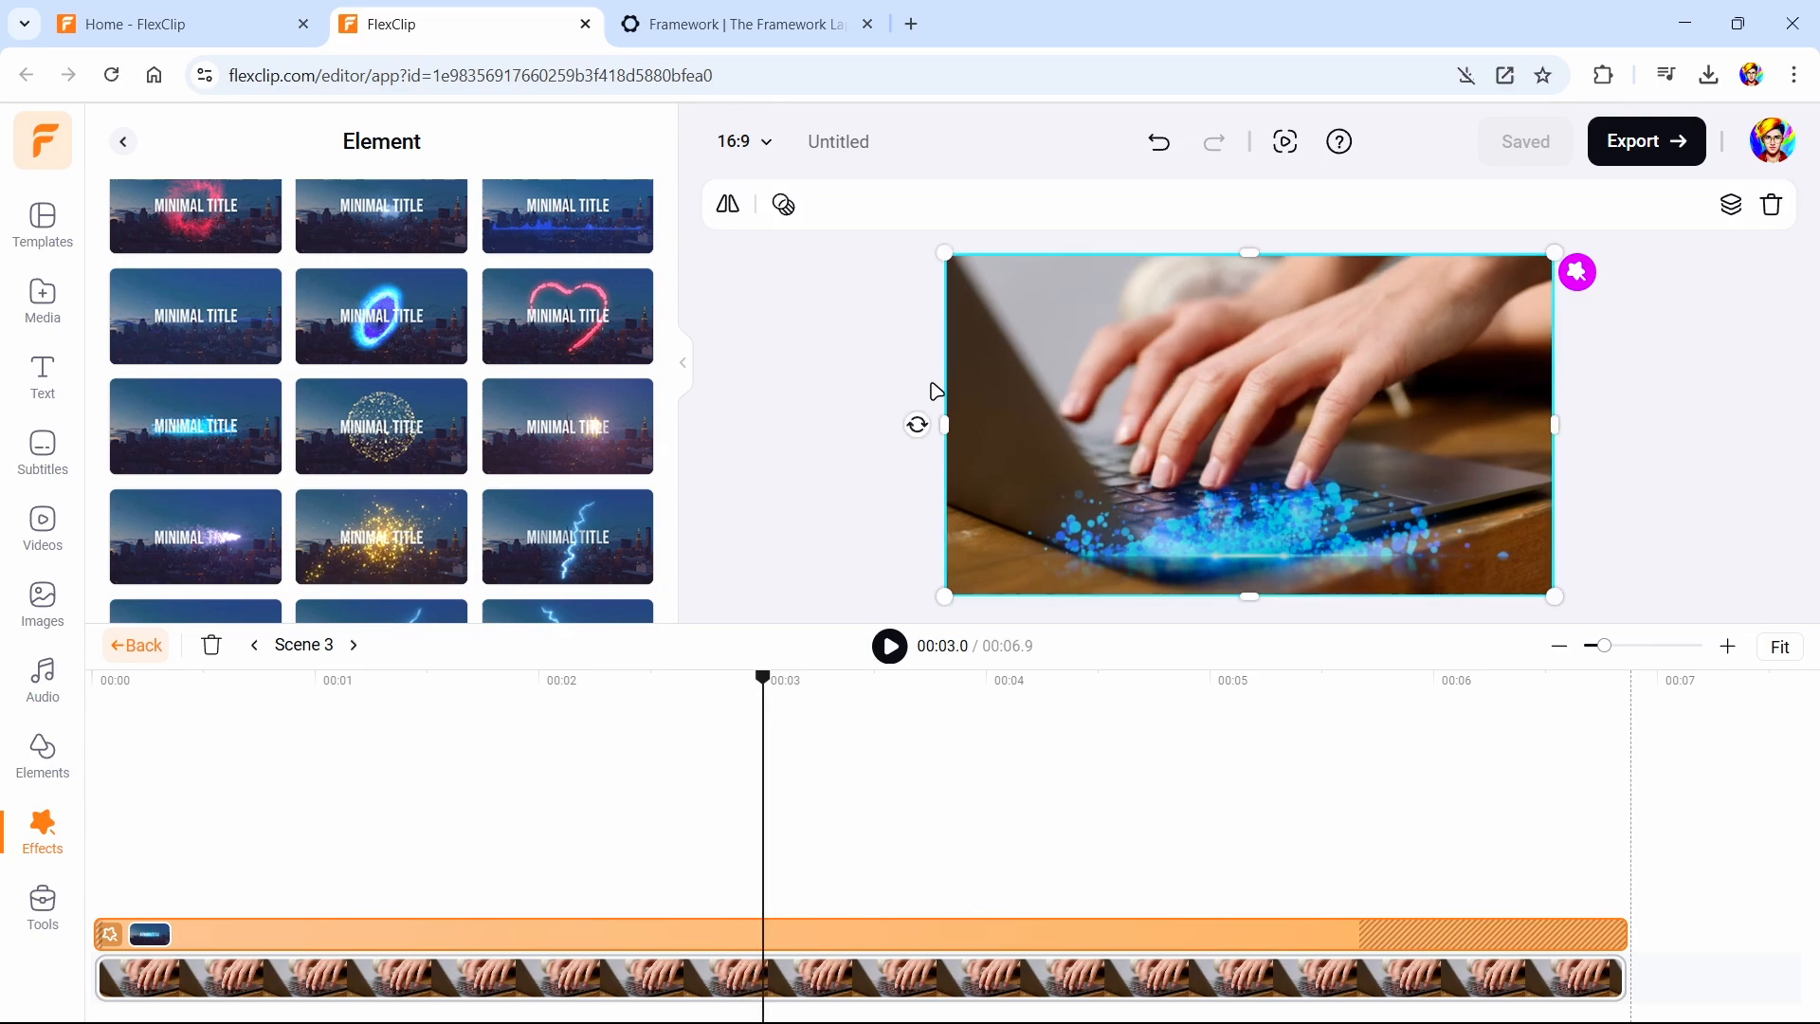
Add a heading centred low on scene 3's frame and move the particle effect up above it
click(293, 680)
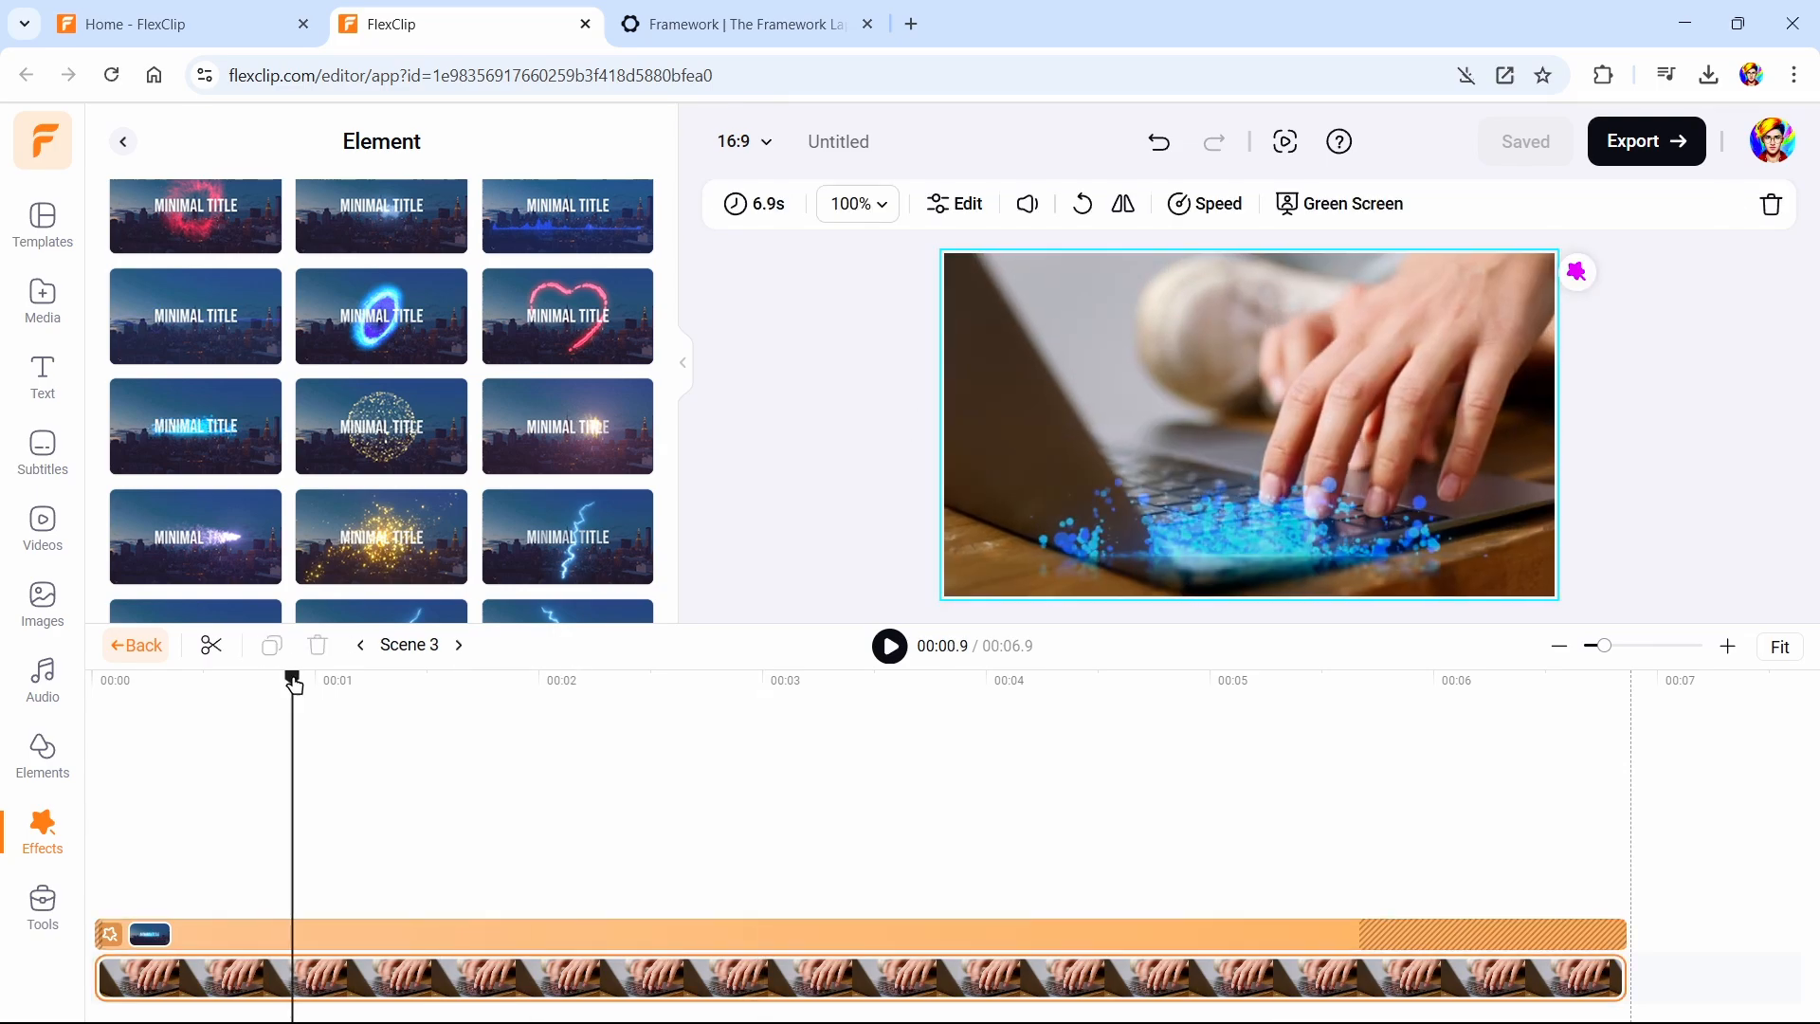
click(42, 377)
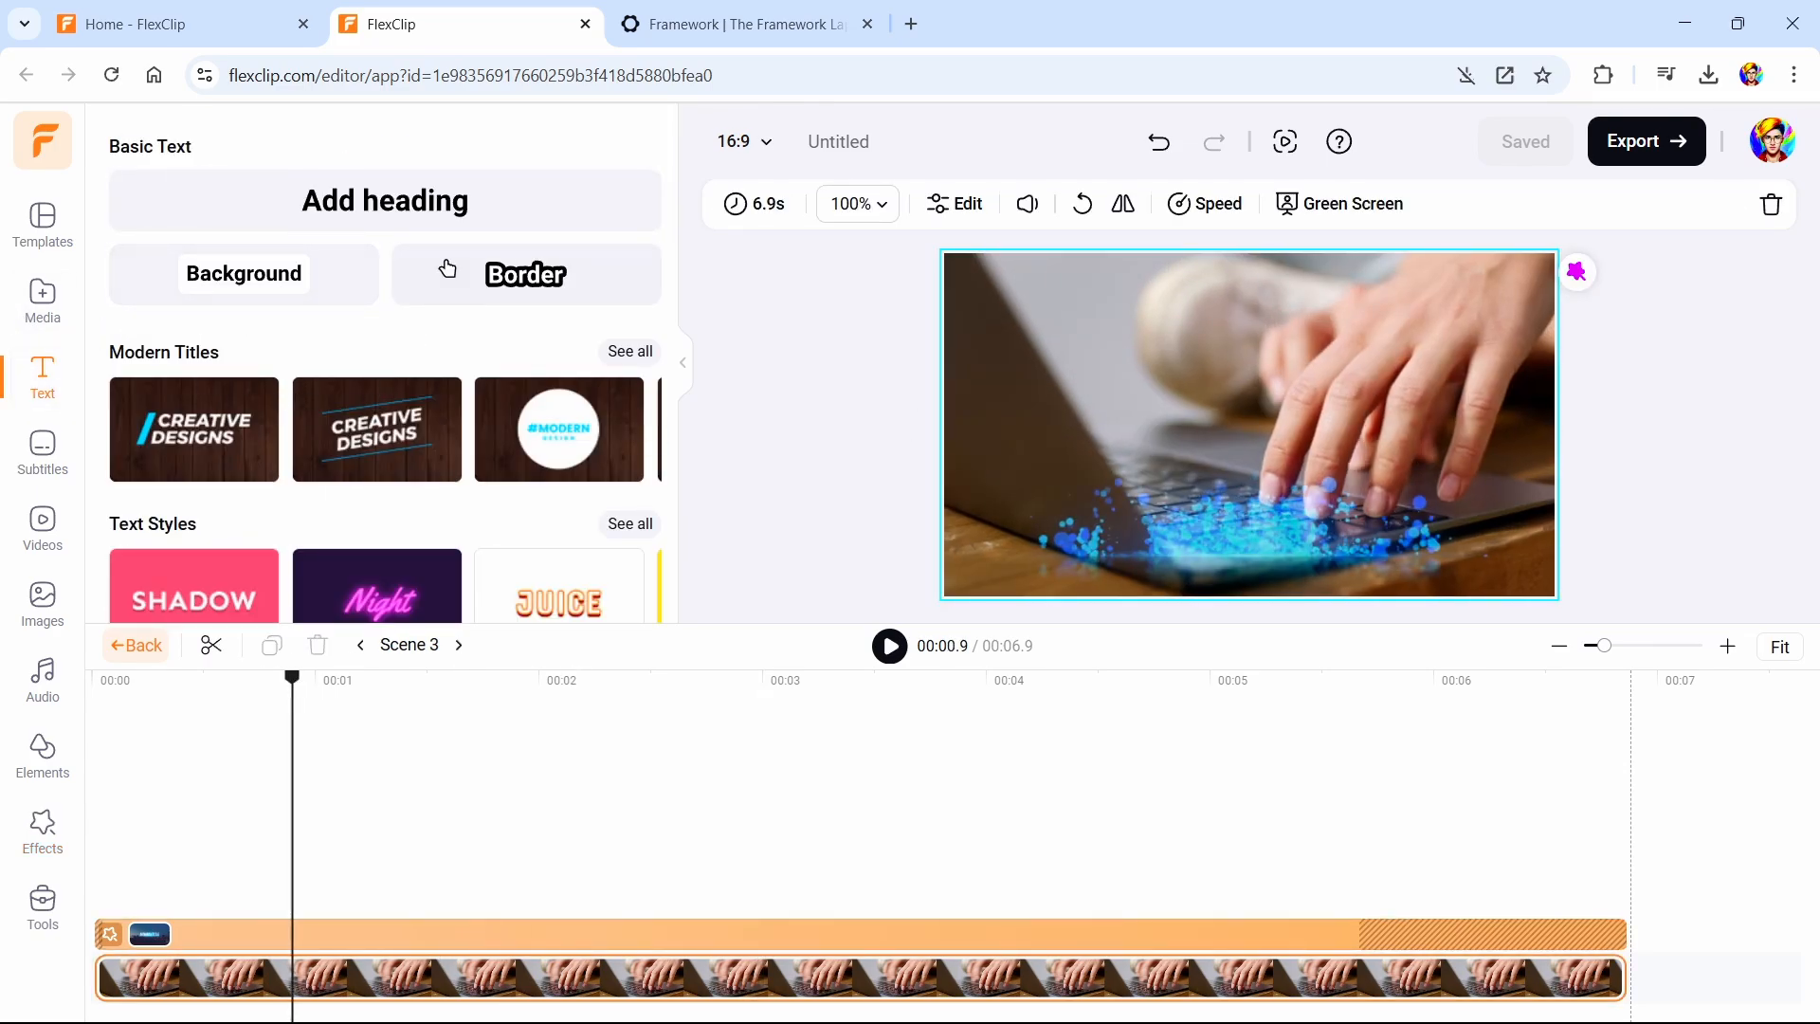
click(398, 201)
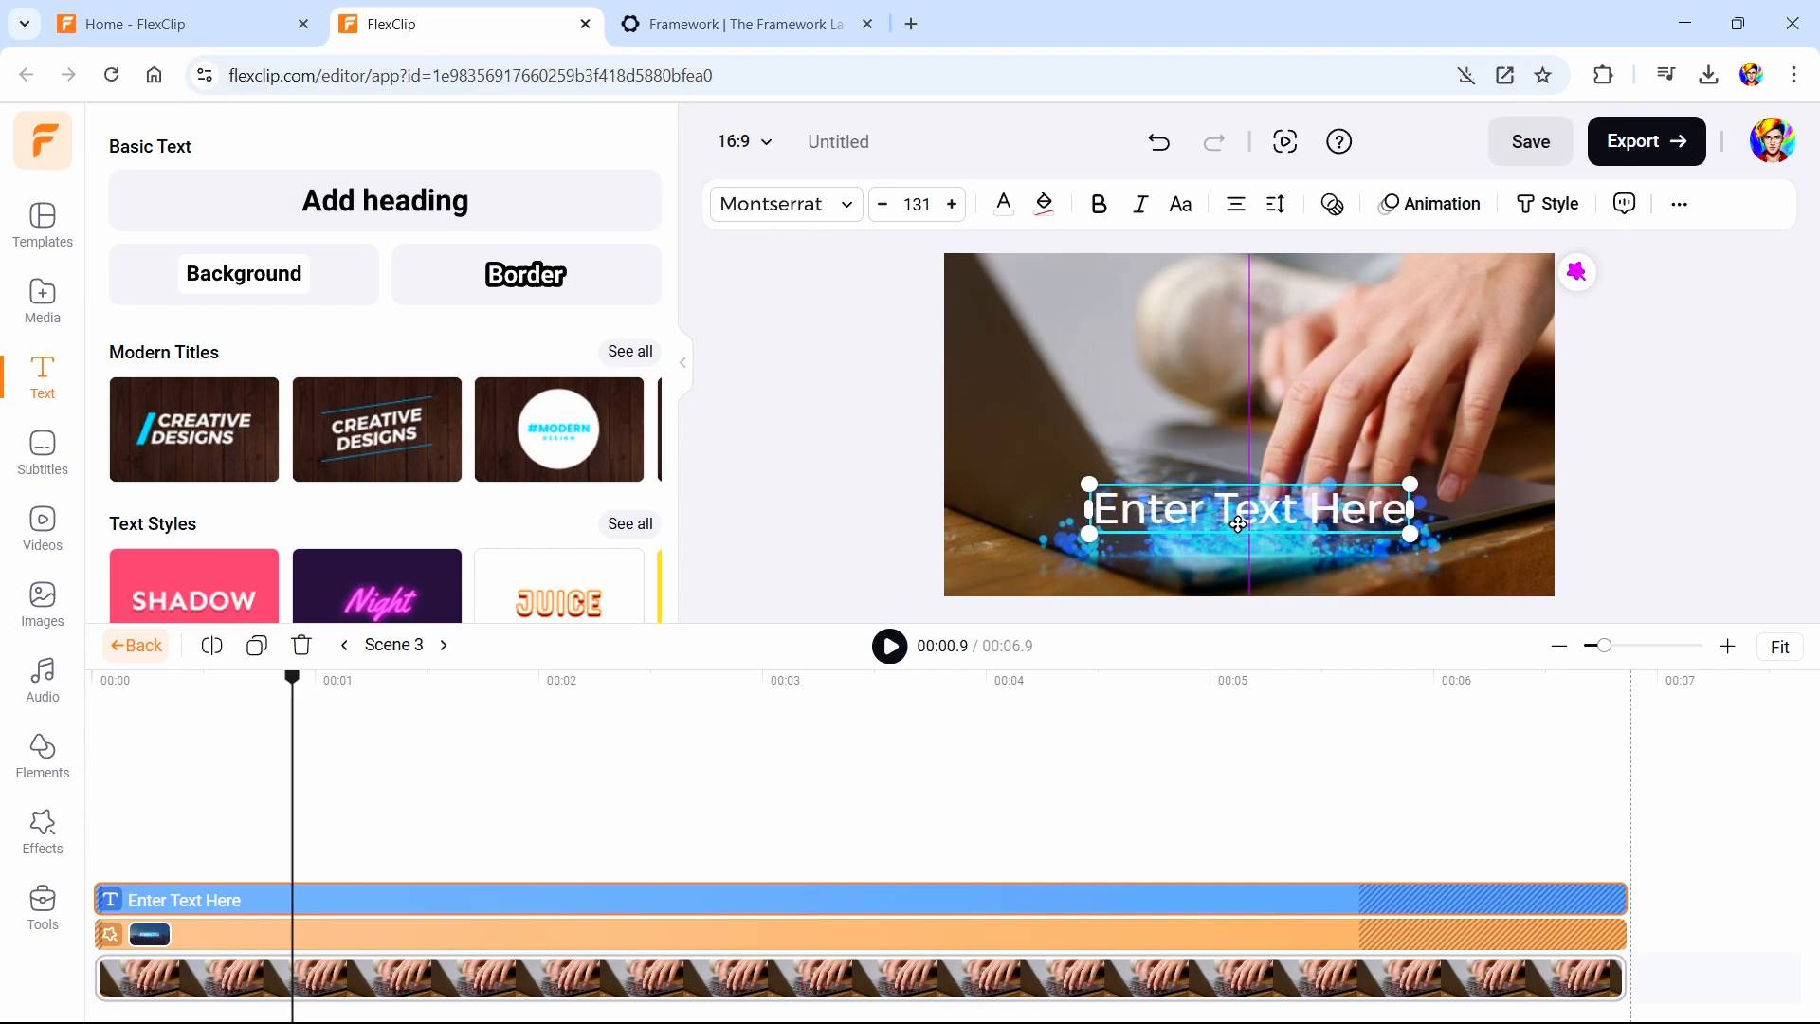
click(337, 945)
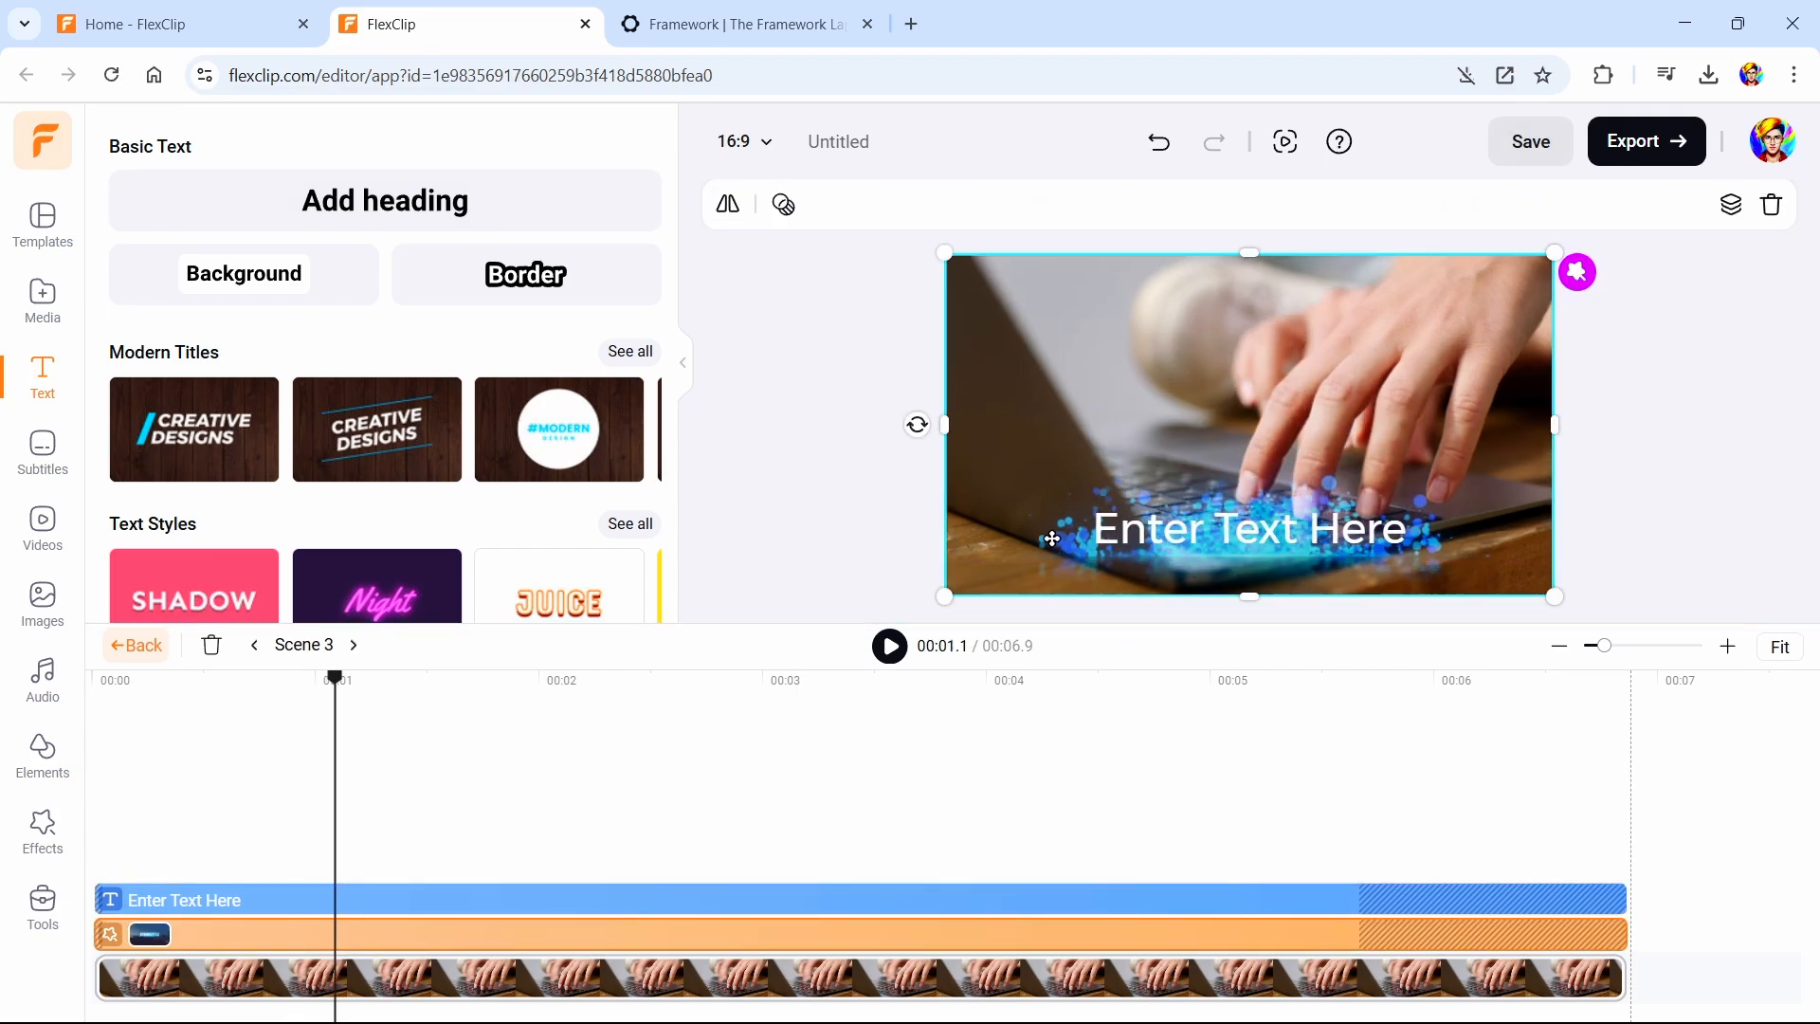
drag(1052, 541, 1055, 485)
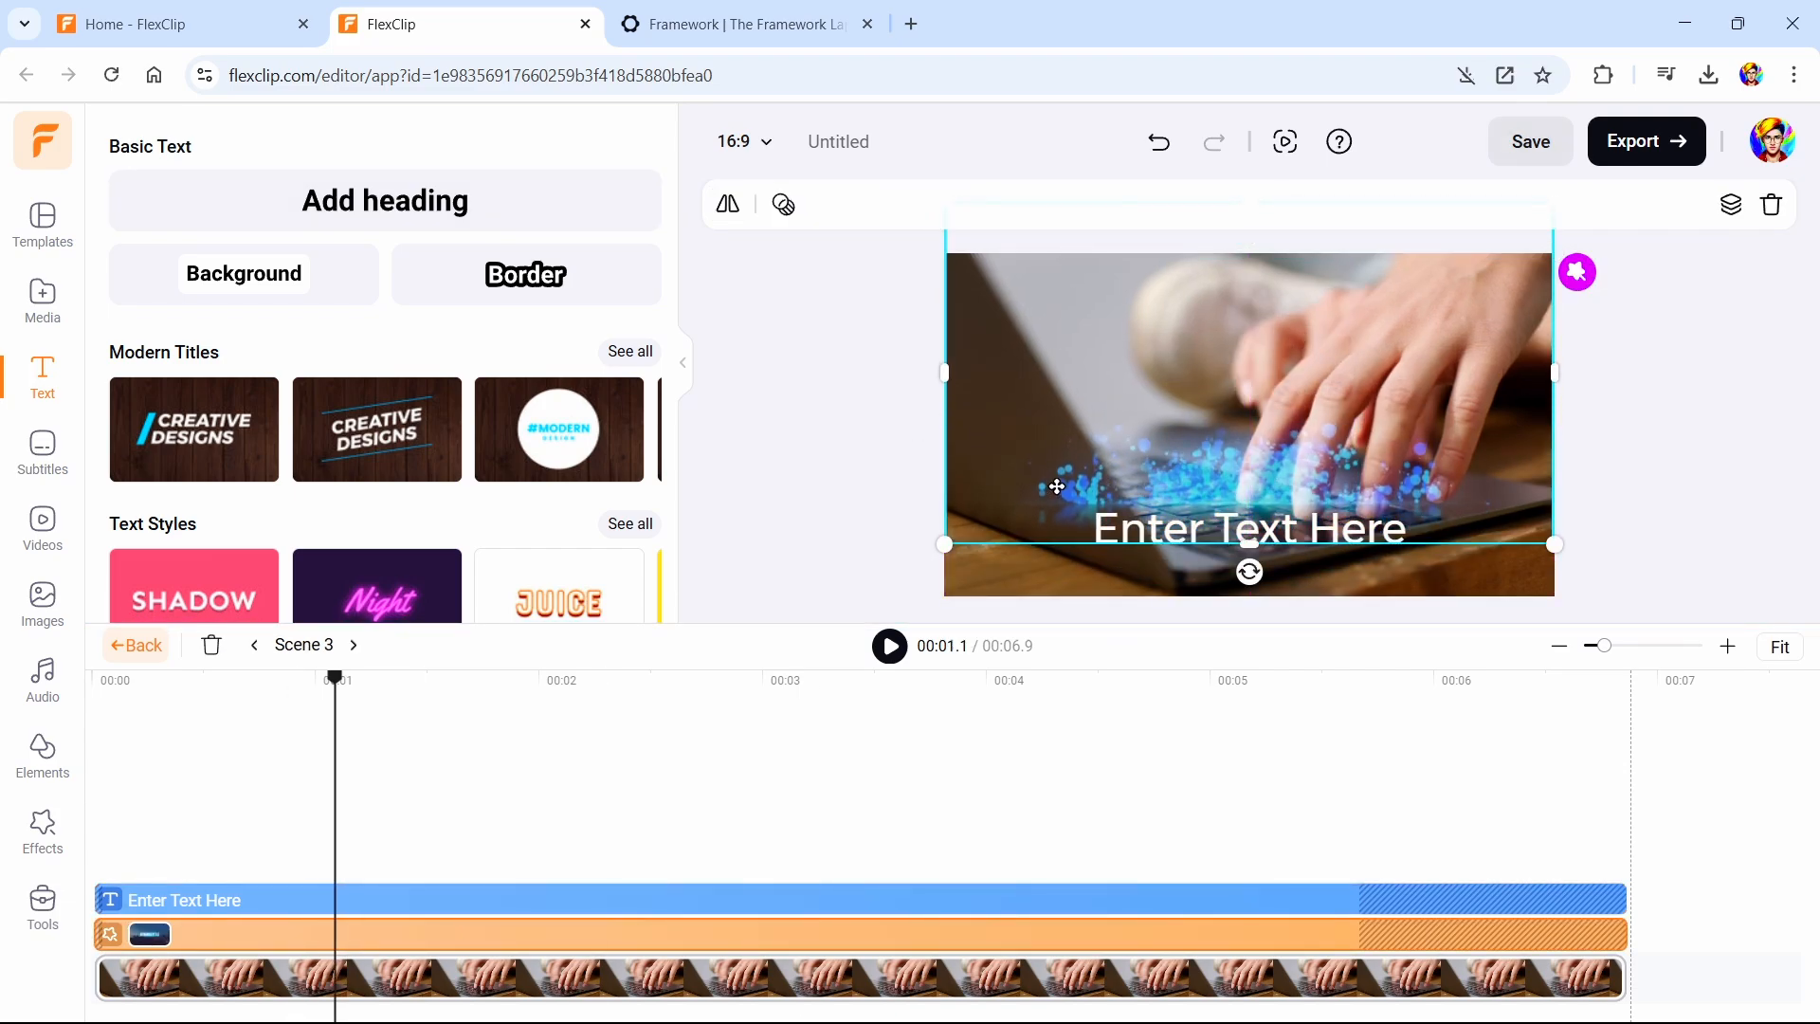
Enlarge the heading to size 142 and change its text to "Linux"
click(1204, 551)
drag(1089, 553, 1063, 561)
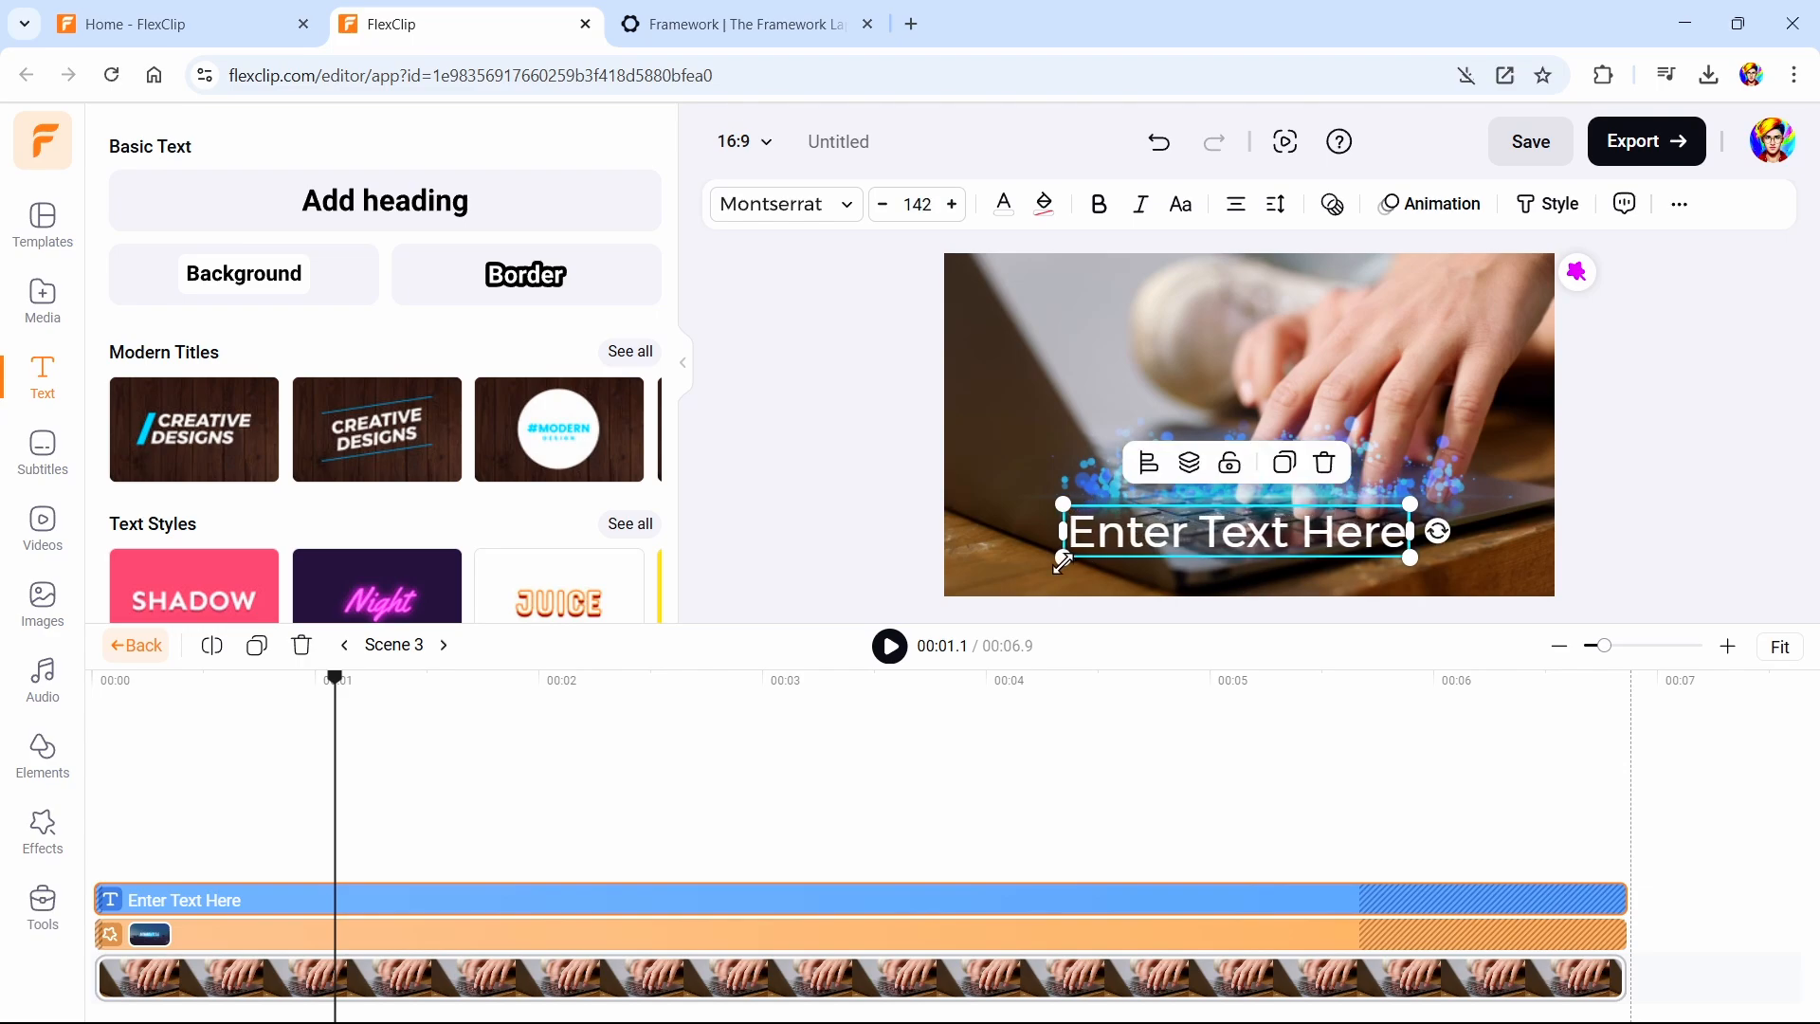
double_click(1137, 545)
text(Linux)
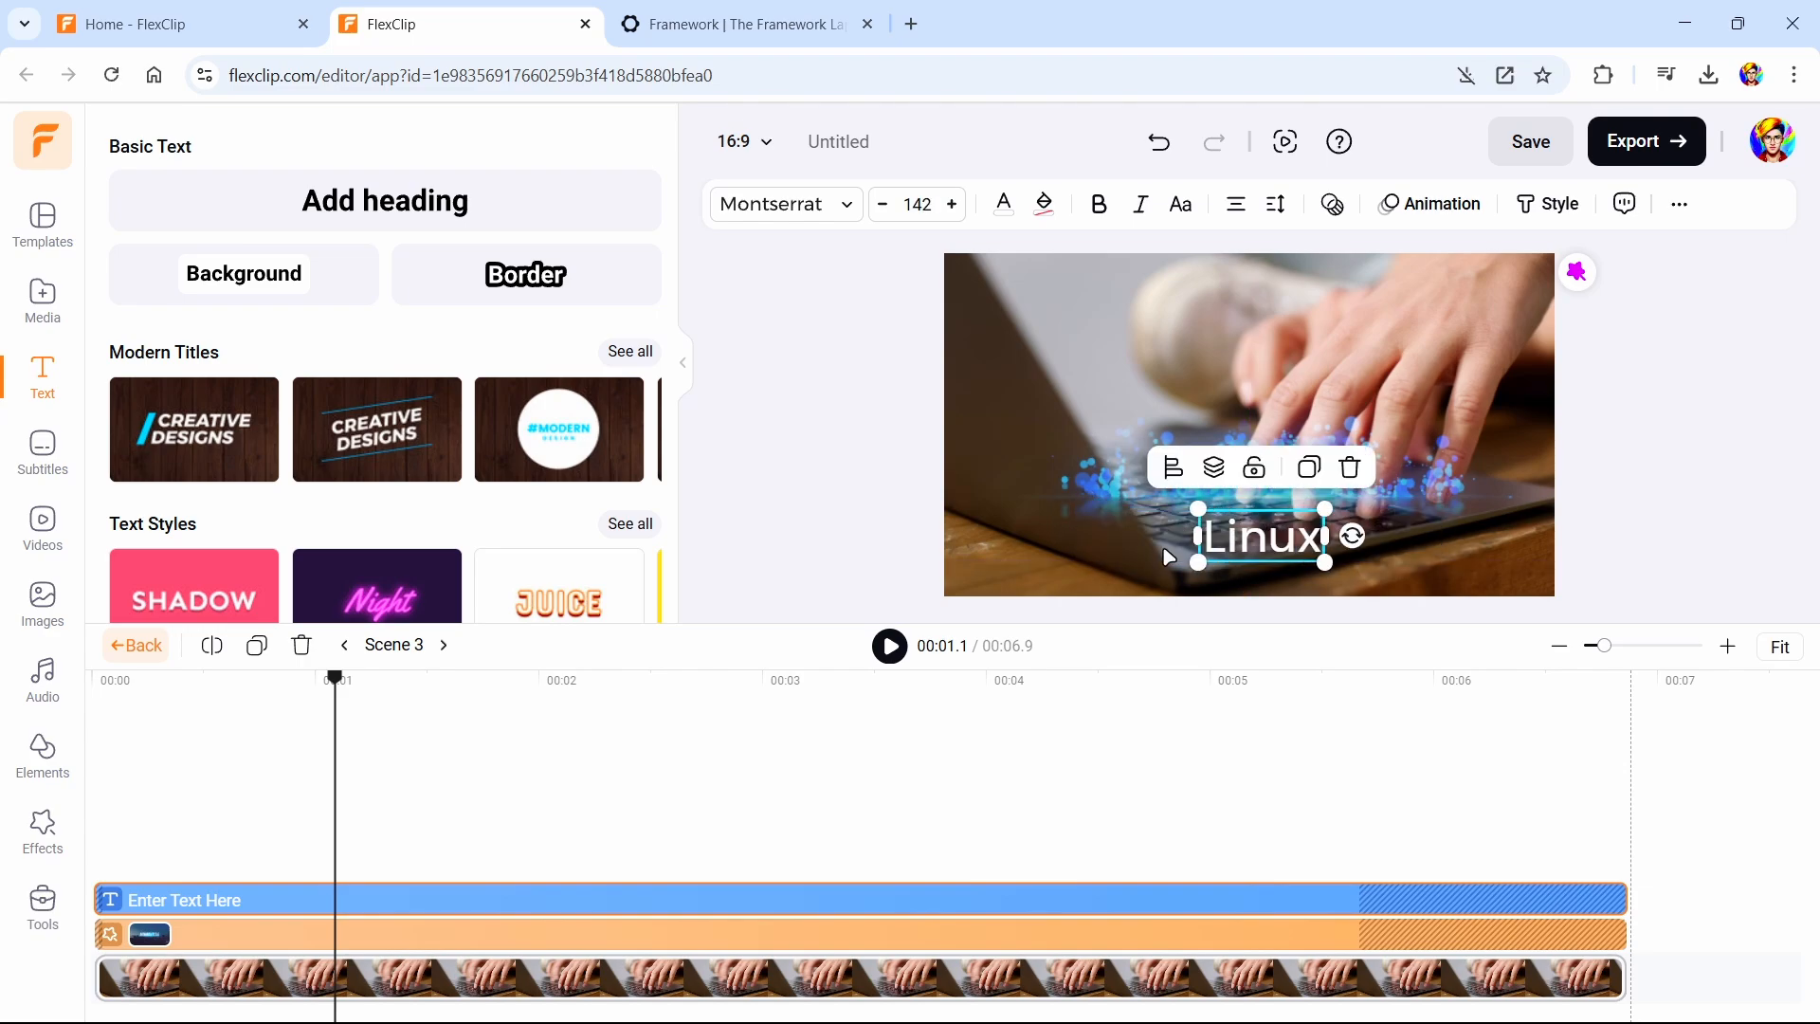
click(1008, 512)
click(1261, 537)
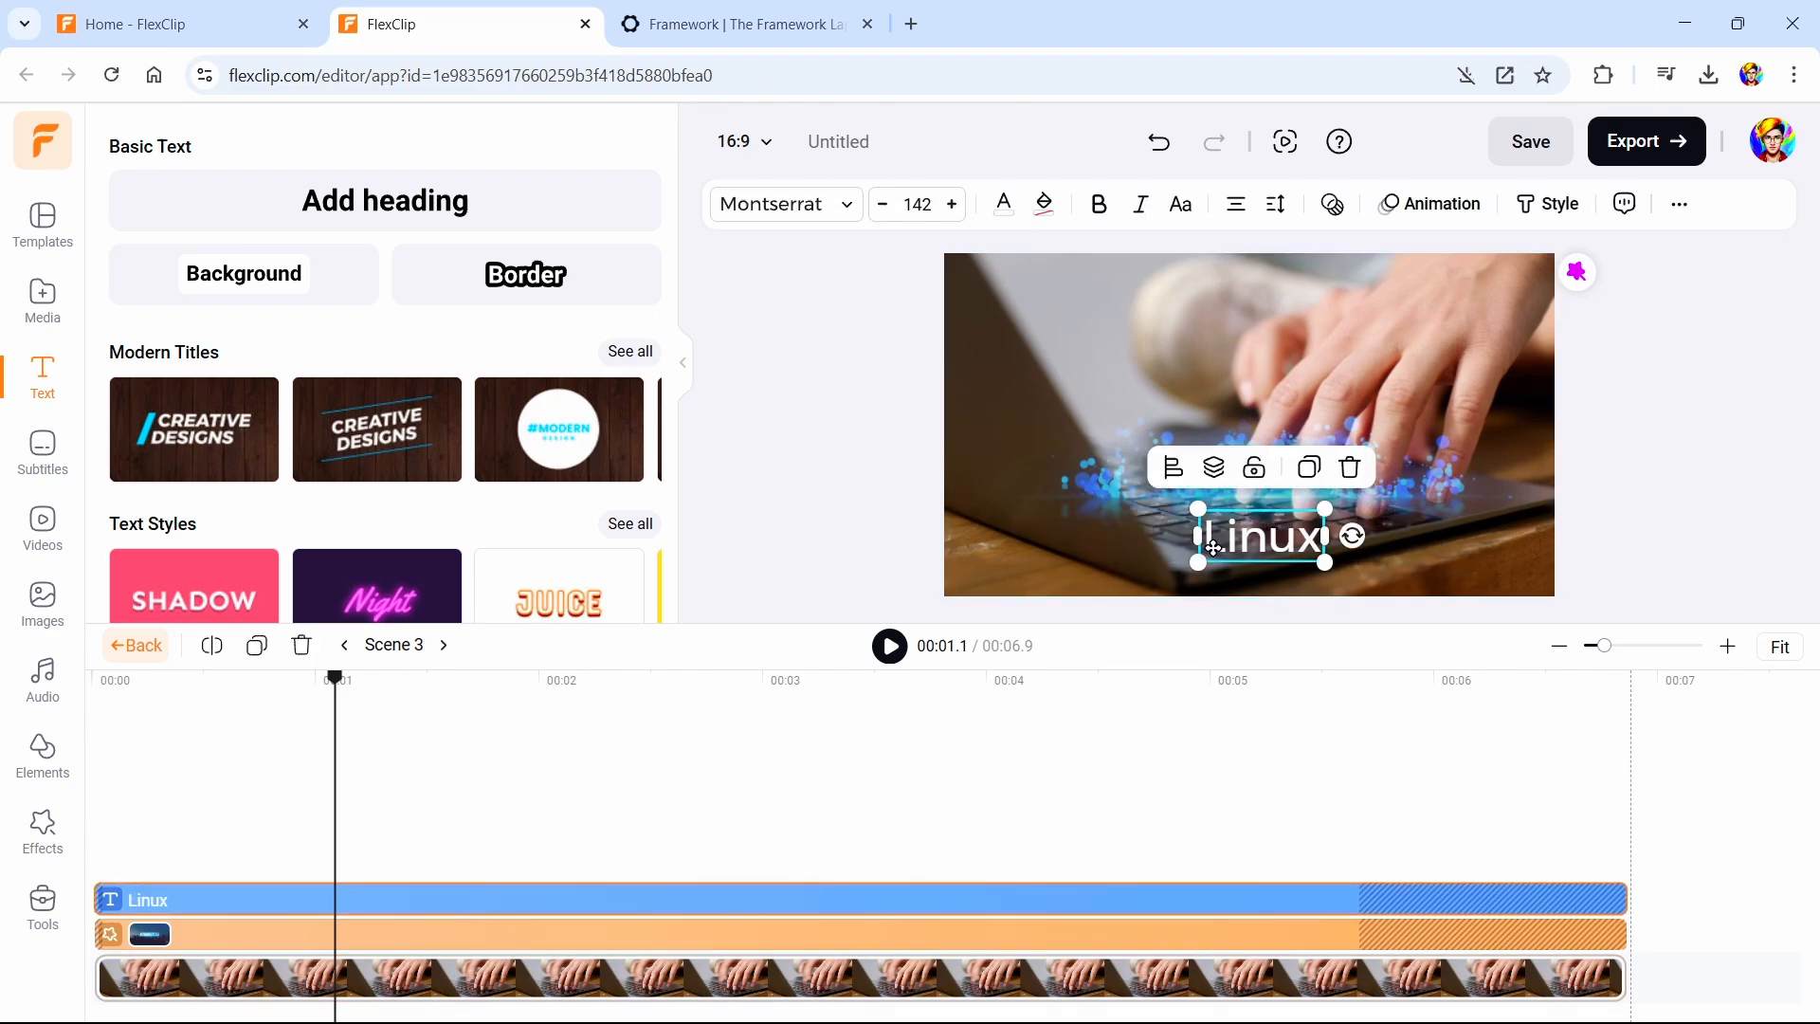
Try several display fonts on the "Linux" heading and set it to Bungee Shade
click(776, 209)
click(357, 366)
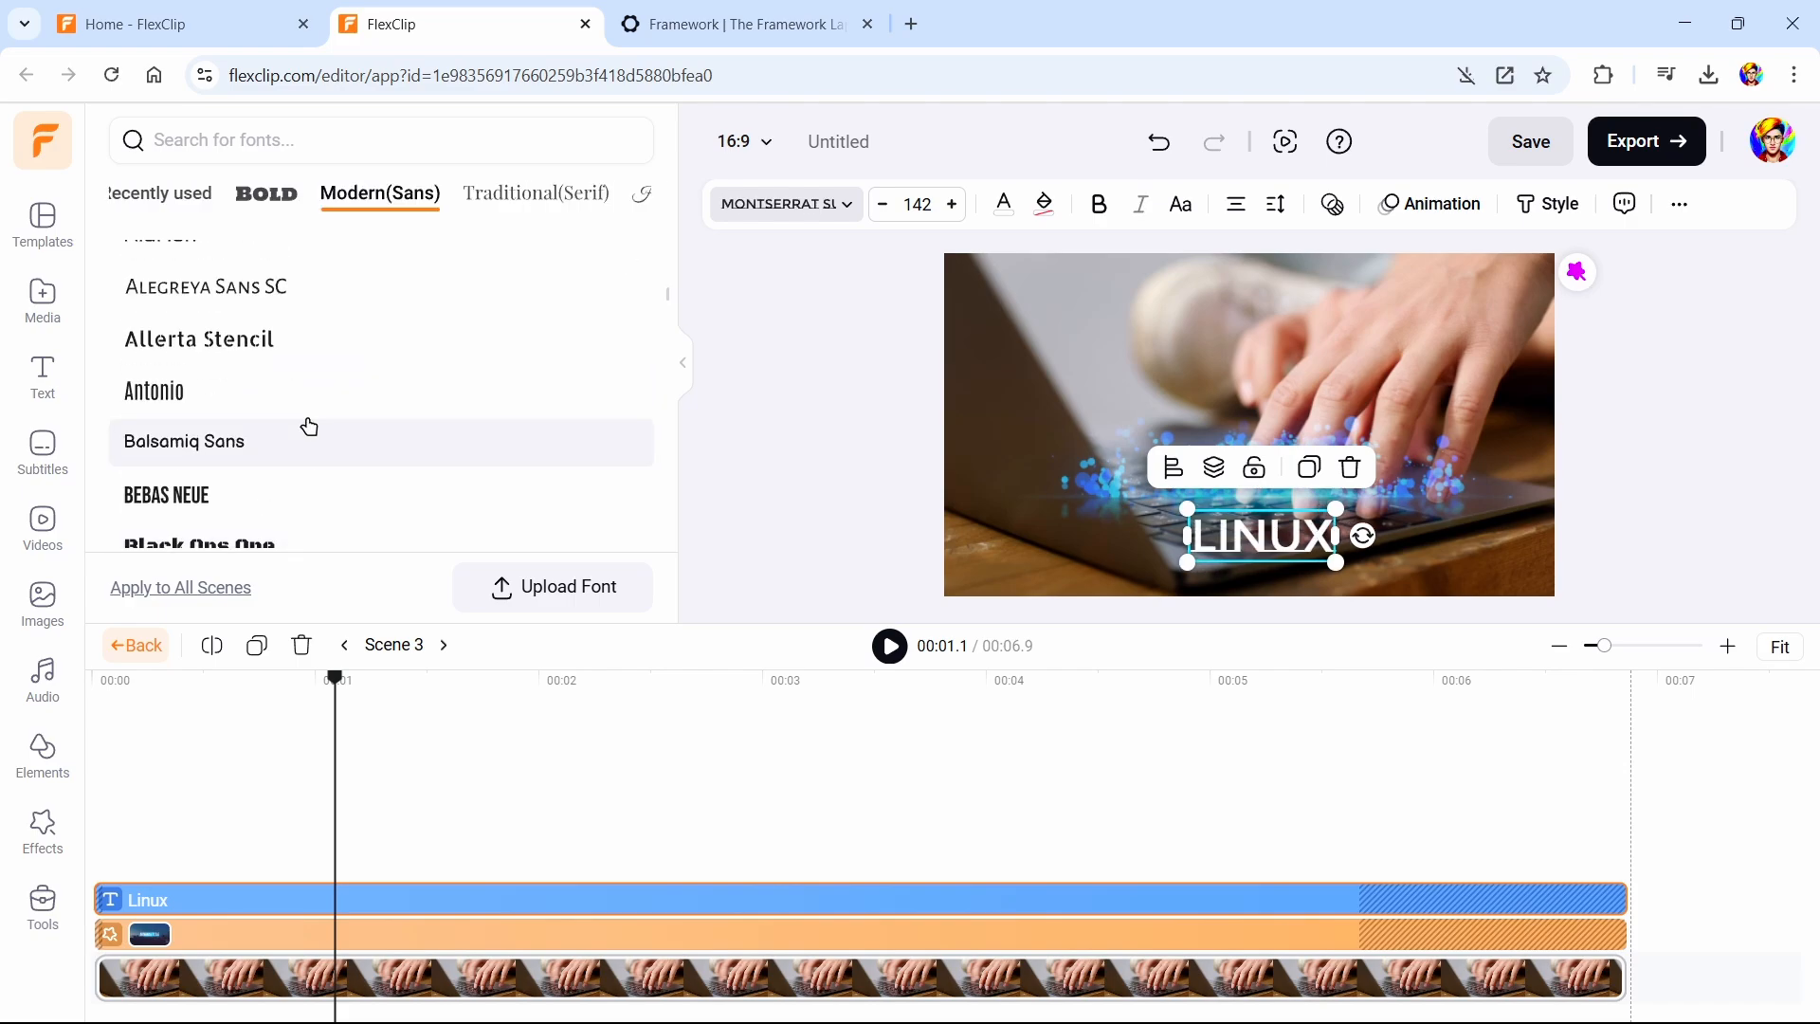
scroll(310, 425, up, 9)
scroll(310, 426, down, 3)
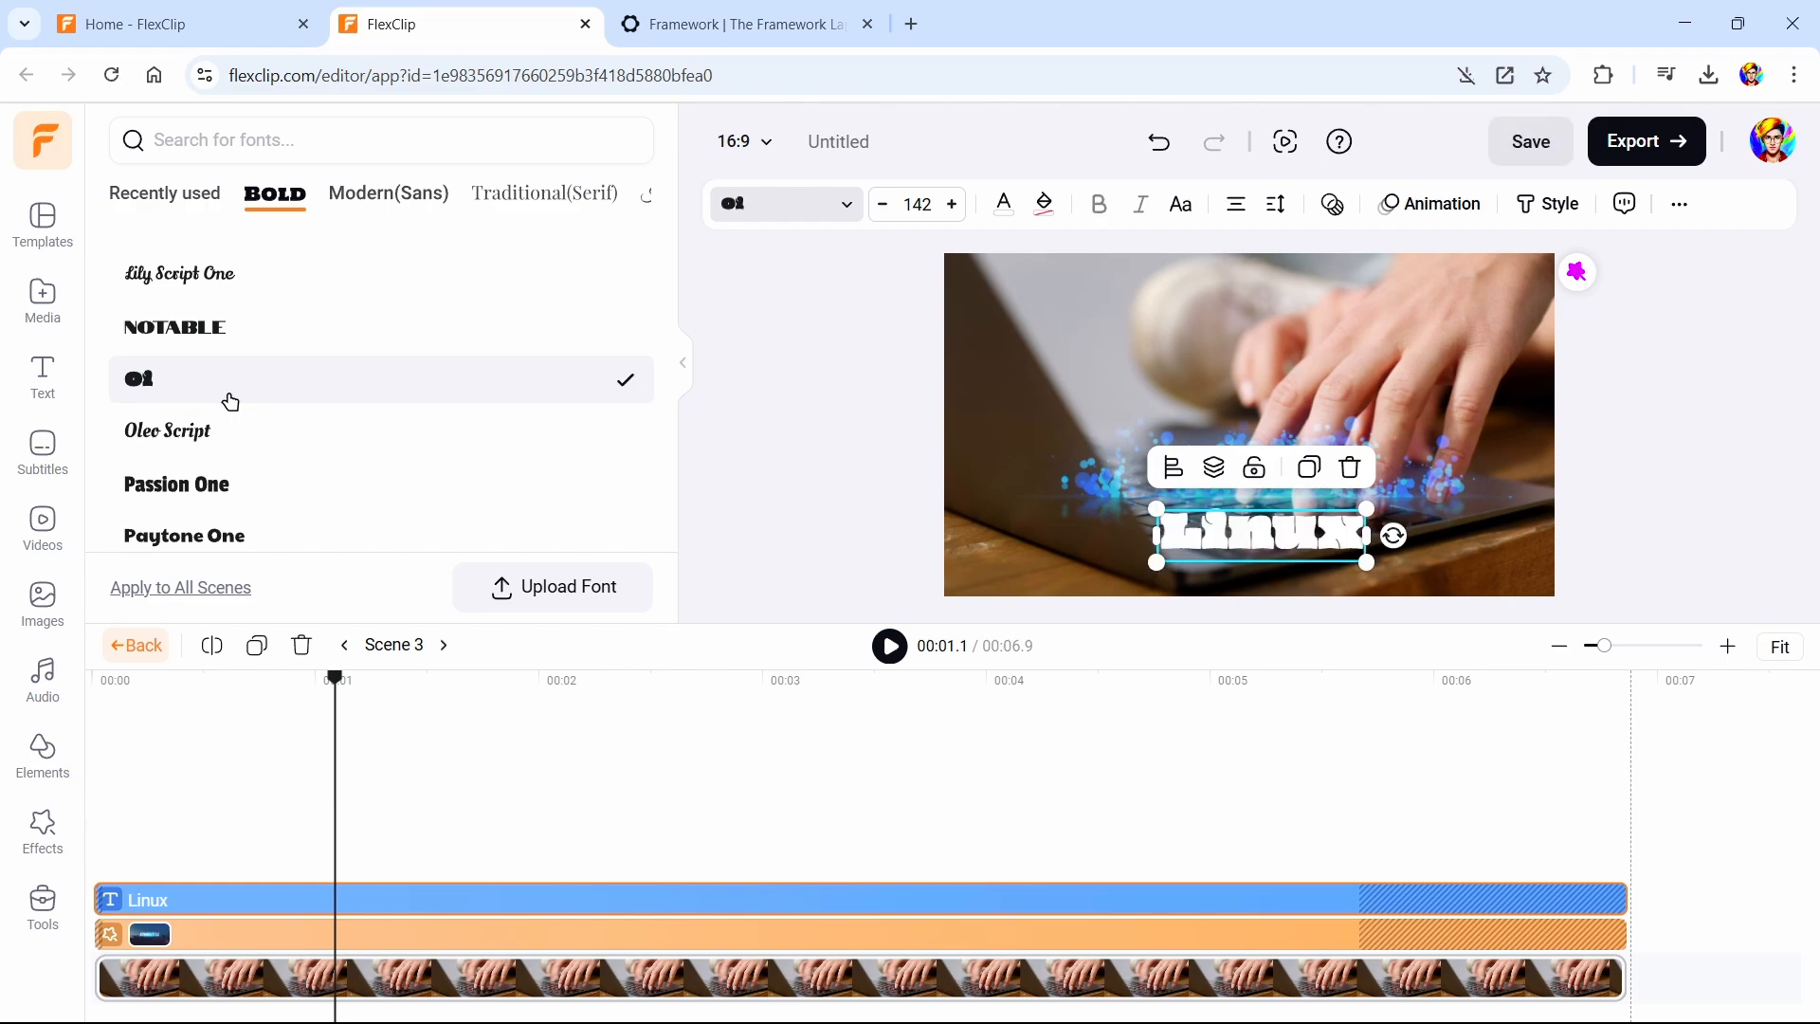
scroll(252, 512, down, 4)
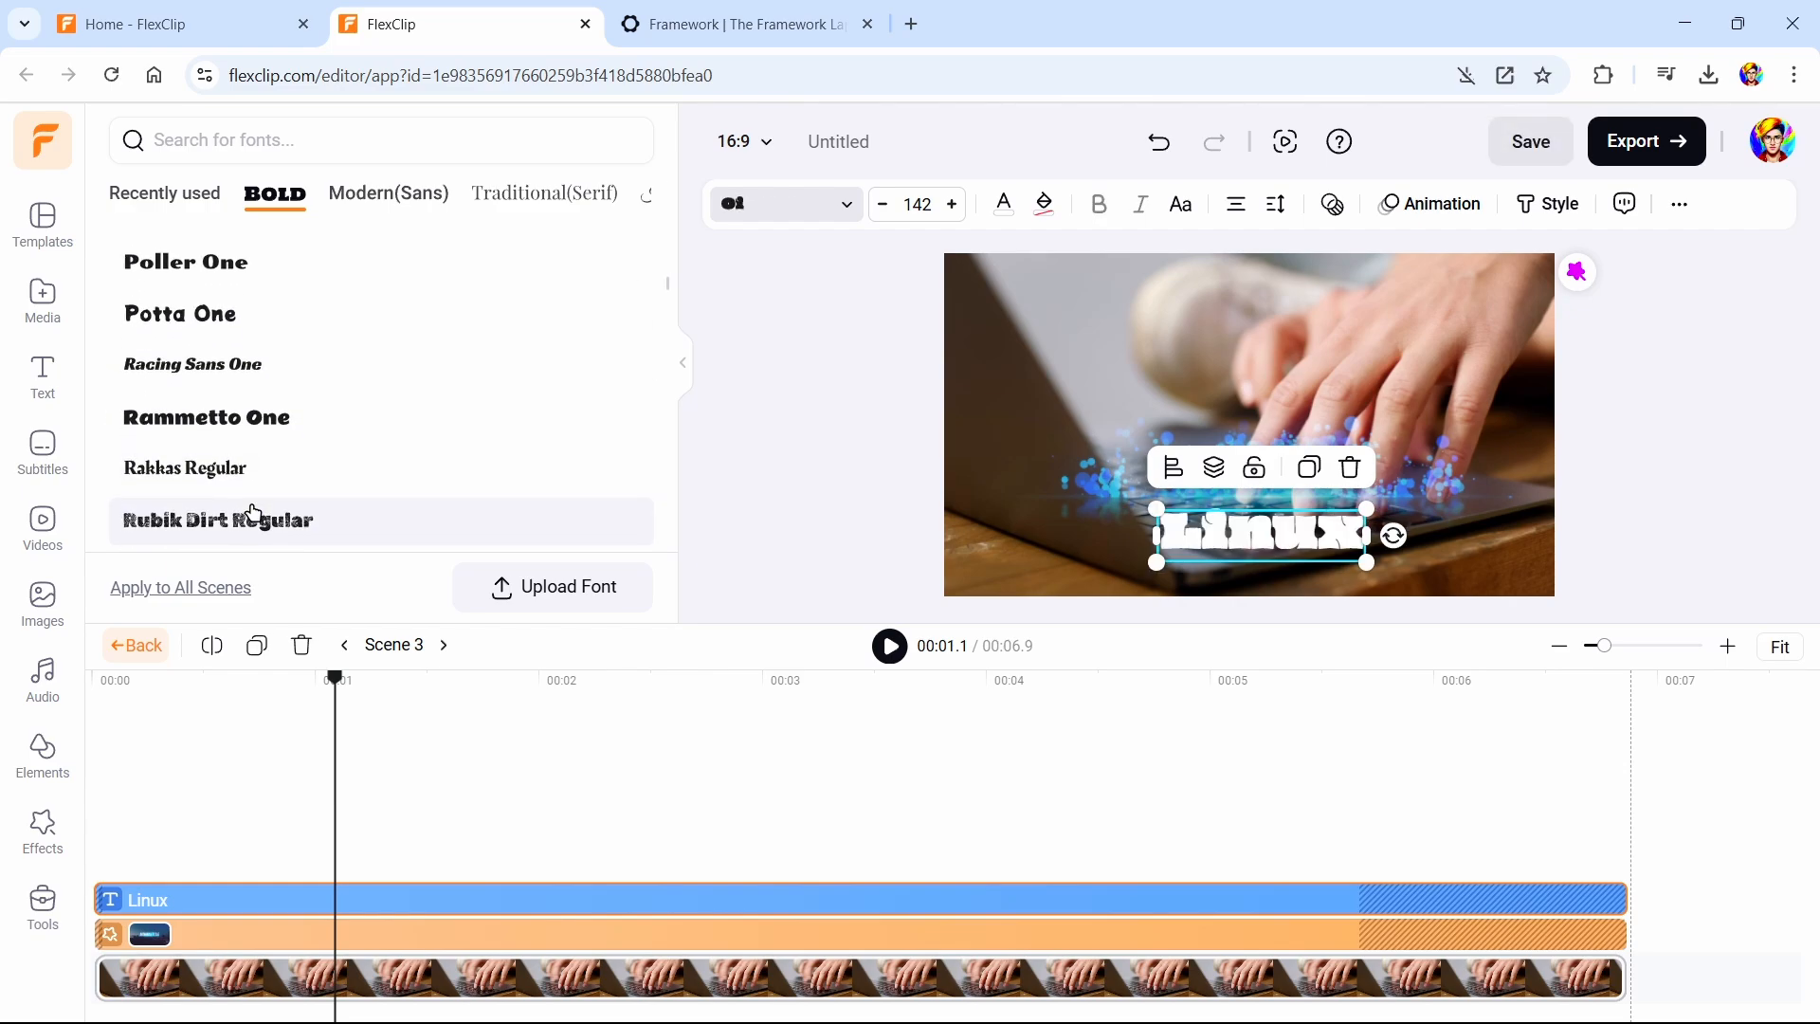
scroll(252, 512, down, 1)
scroll(252, 512, up, 10)
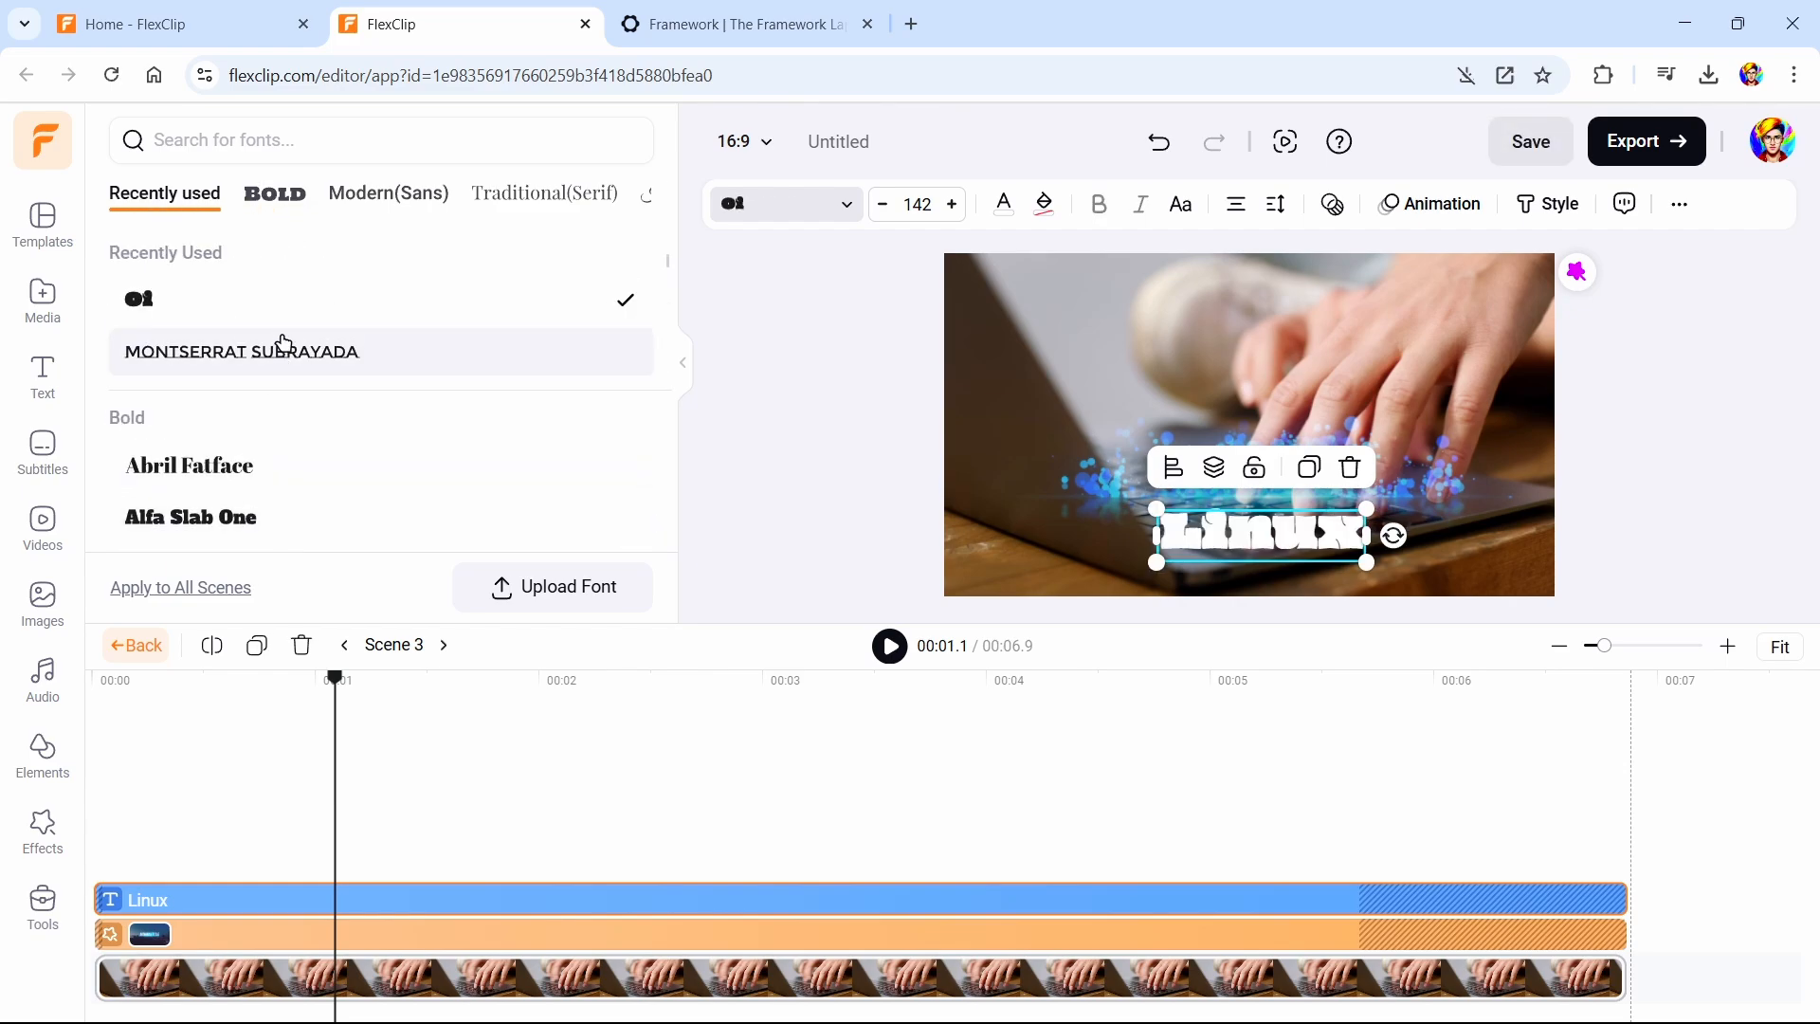
scroll(281, 346, down, 4)
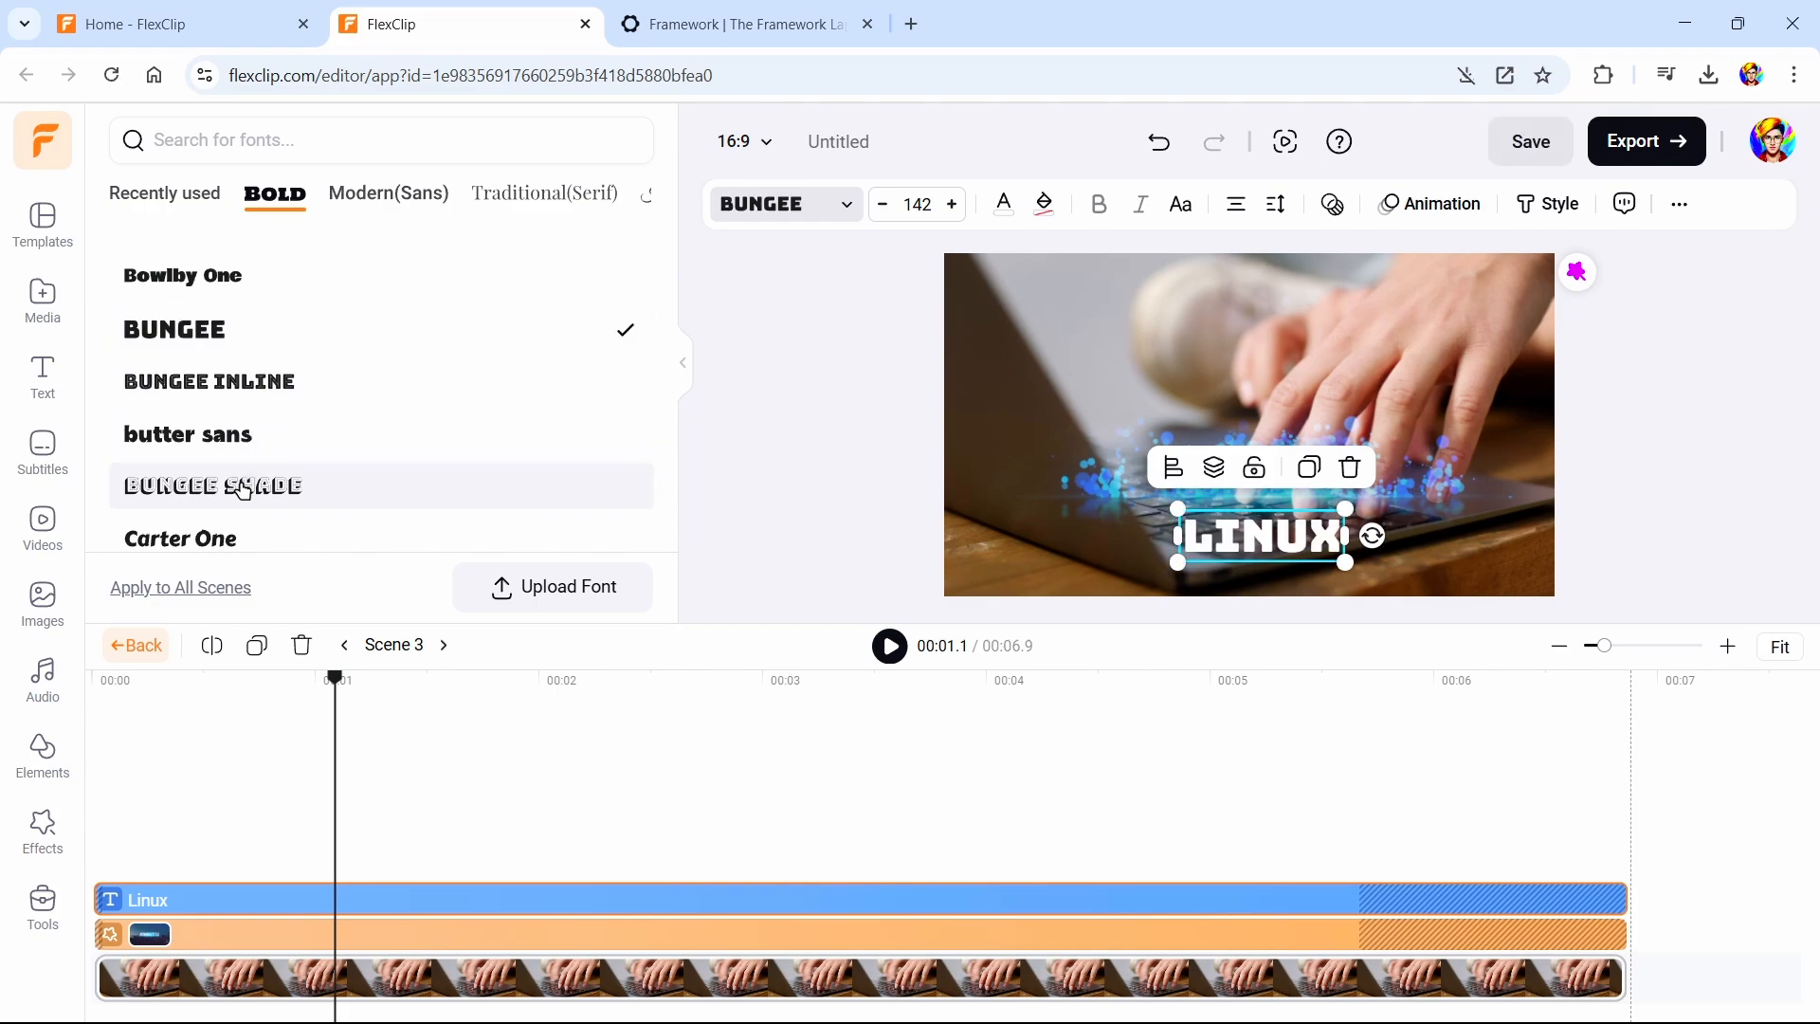
scroll(243, 490, down, 3)
Check the heading at about 2 seconds, then leave scene 3's detailed timeline and play the transition into scene 3 in the full video
click(568, 696)
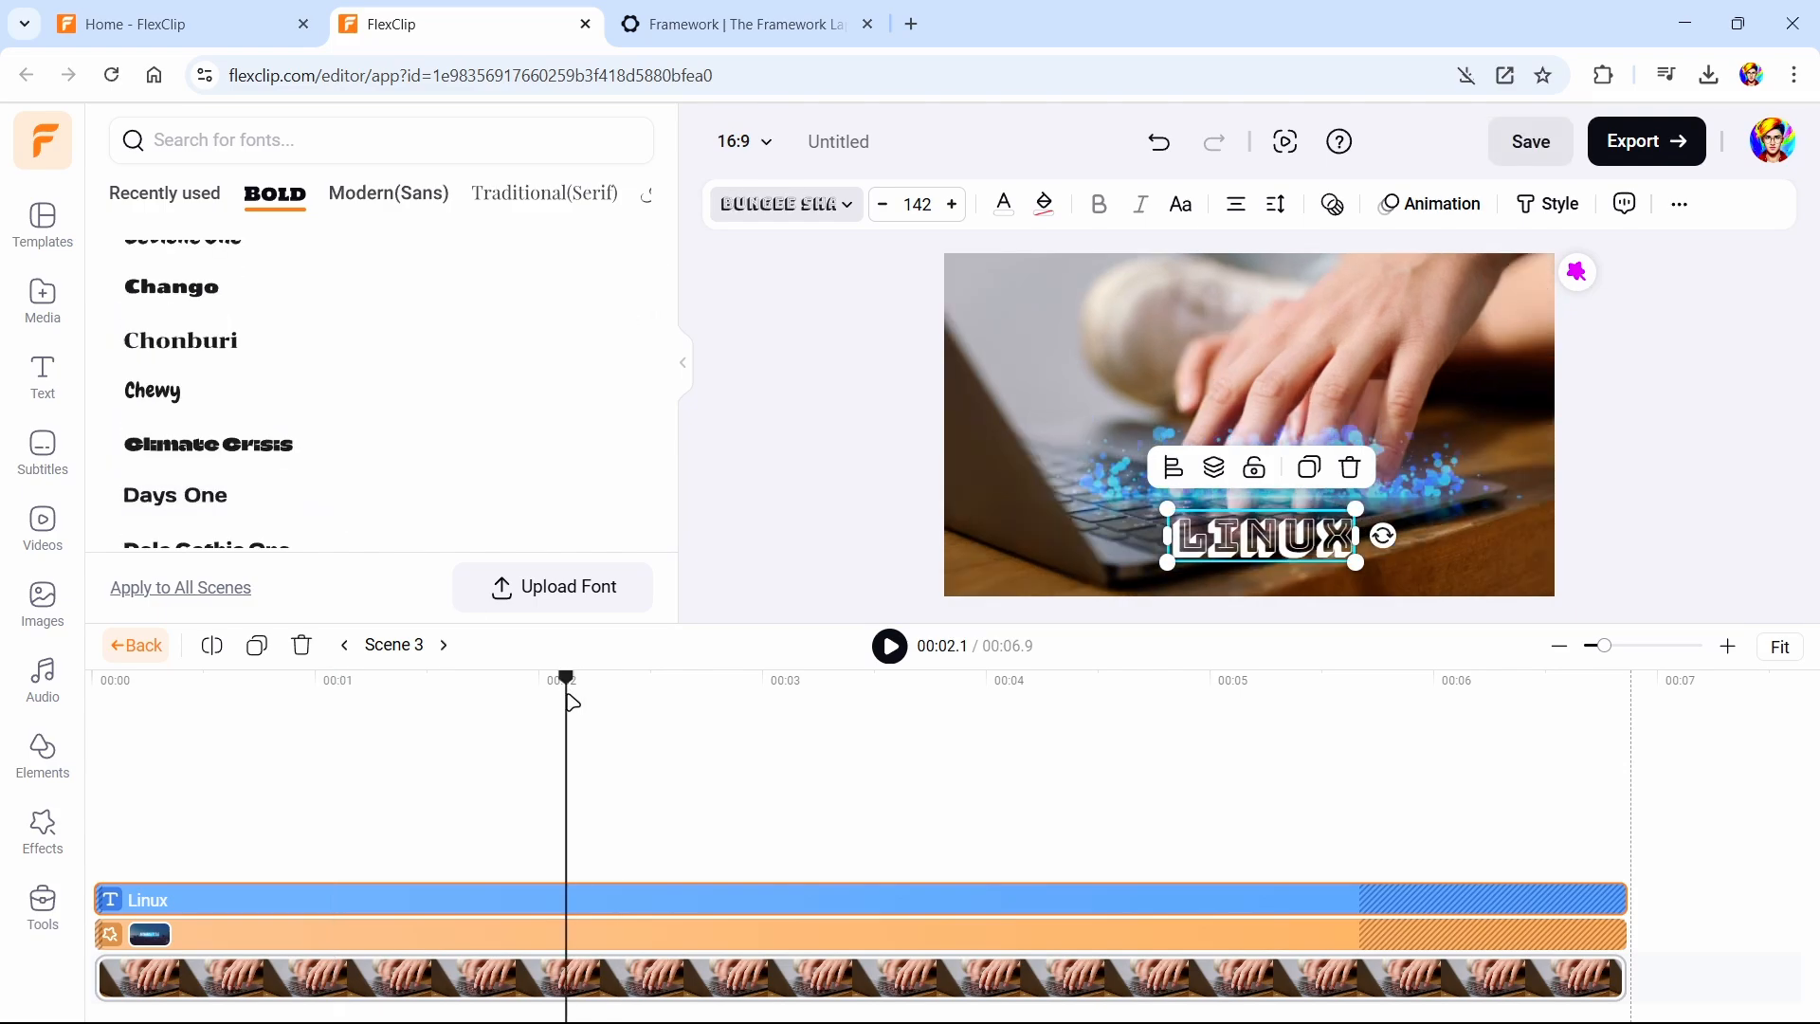
click(1169, 463)
click(137, 646)
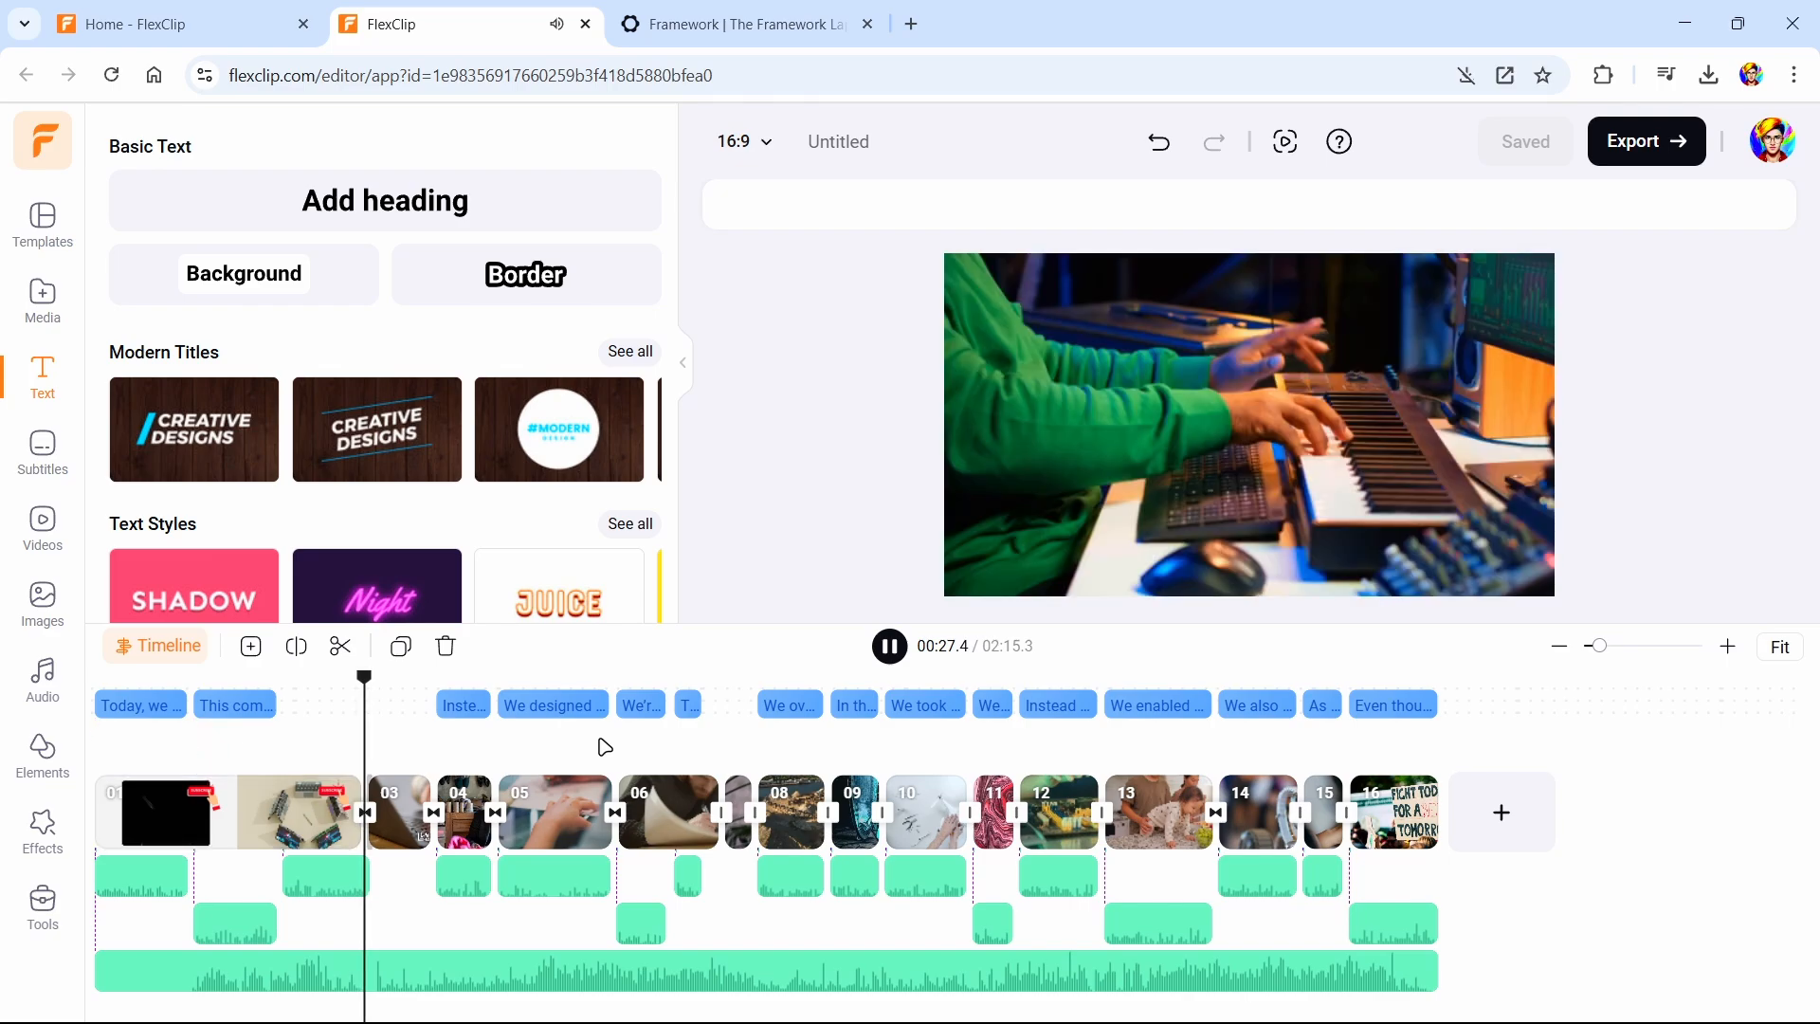
key(space)
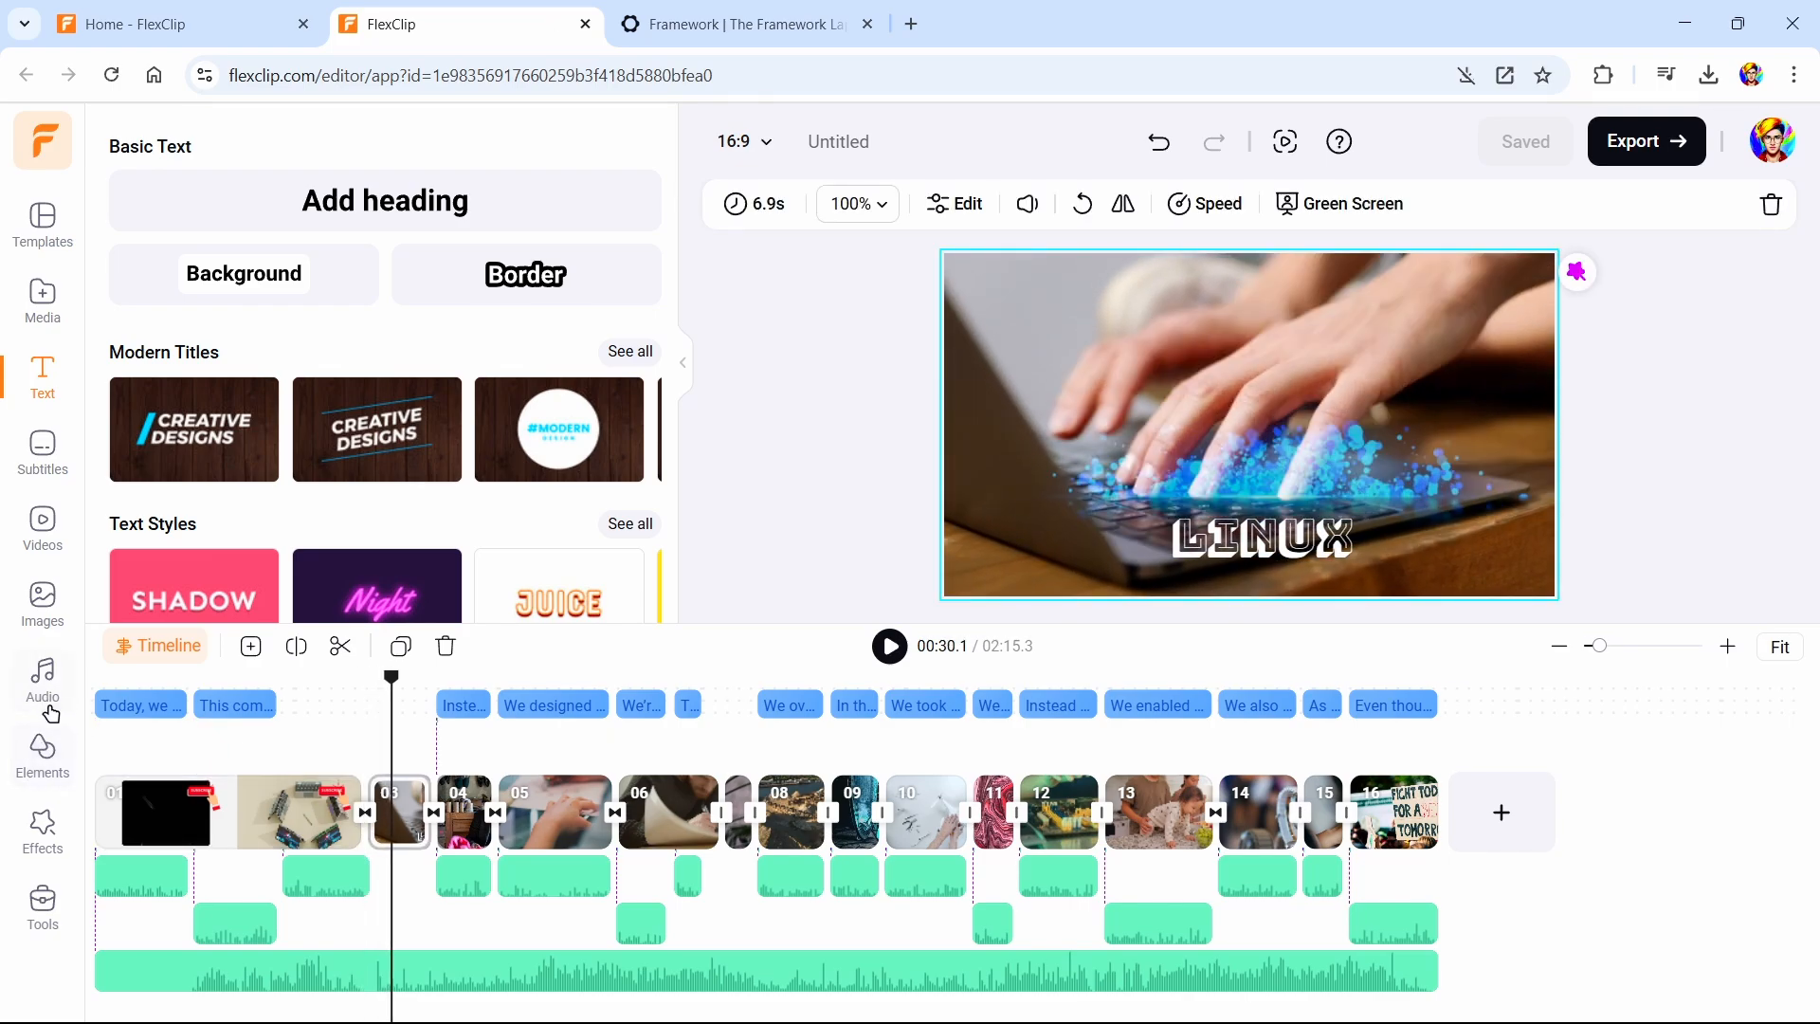
Look through the available AI image and video tools, then open the image library offering the AI Image Generator
click(38, 898)
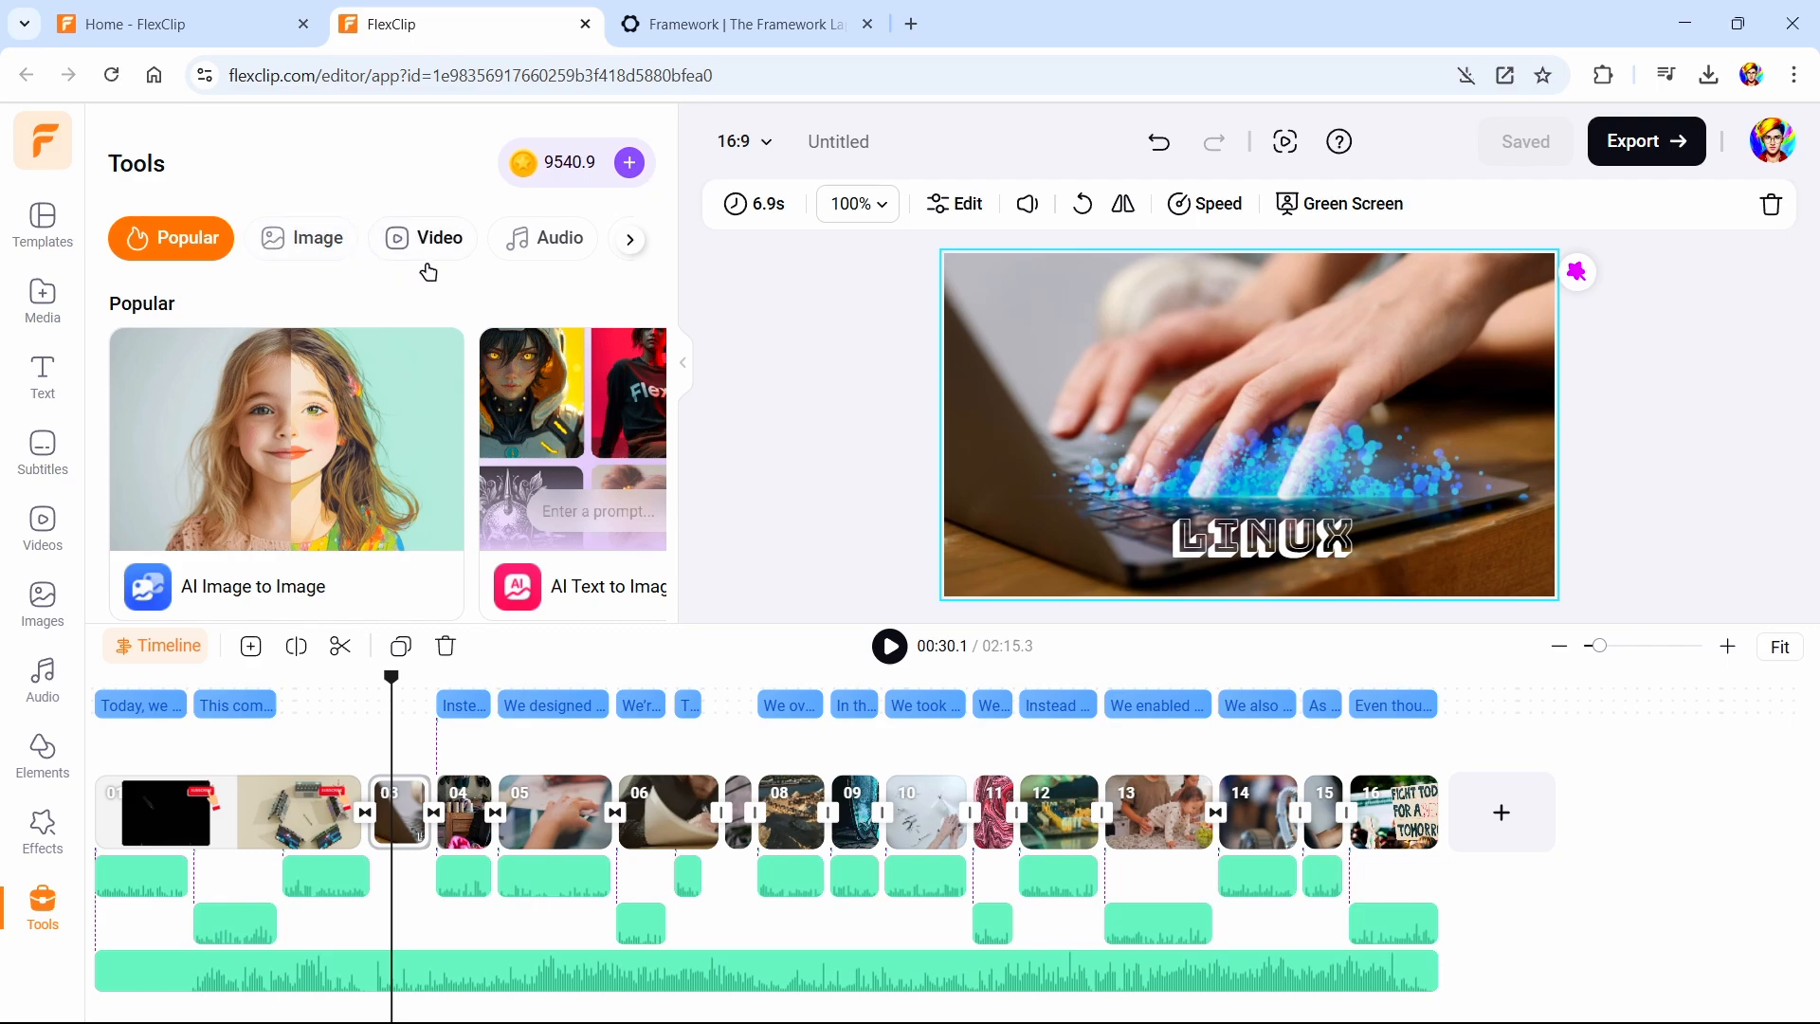
scroll(428, 247, right, 2)
scroll(428, 246, left, 2)
scroll(445, 443, down, 5)
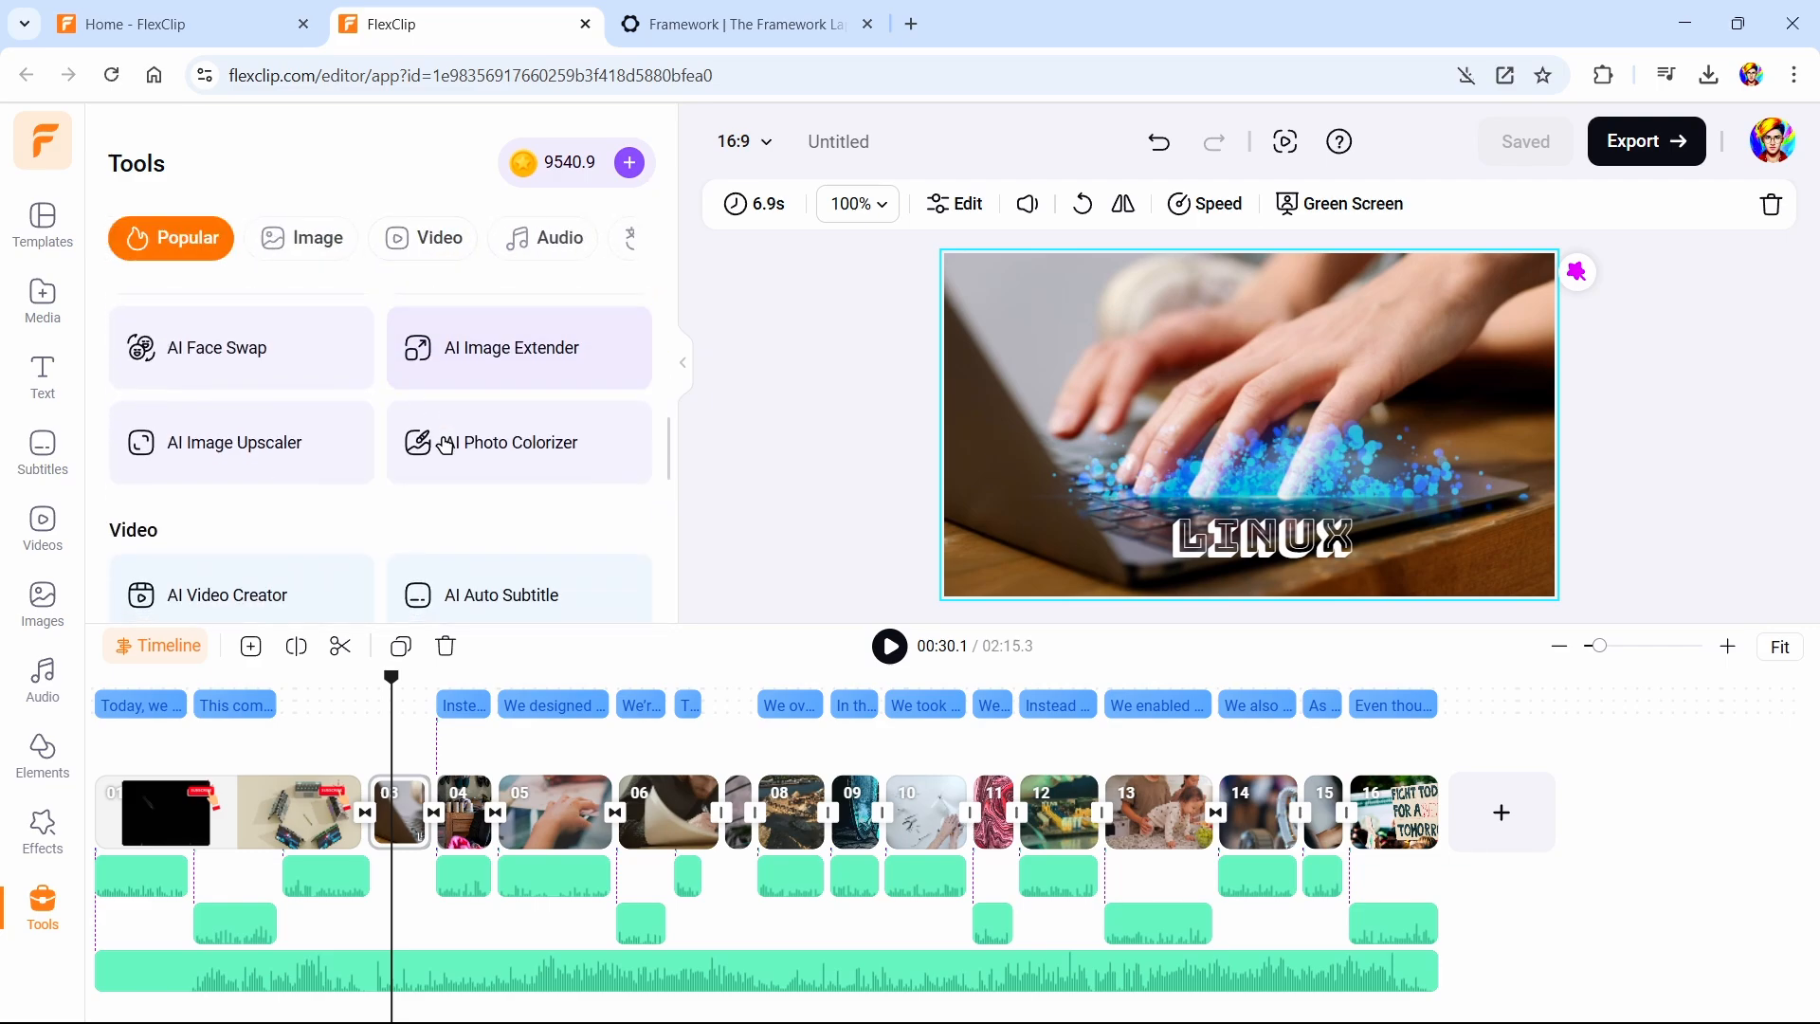
scroll(446, 444, down, 6)
scroll(445, 444, up, 10)
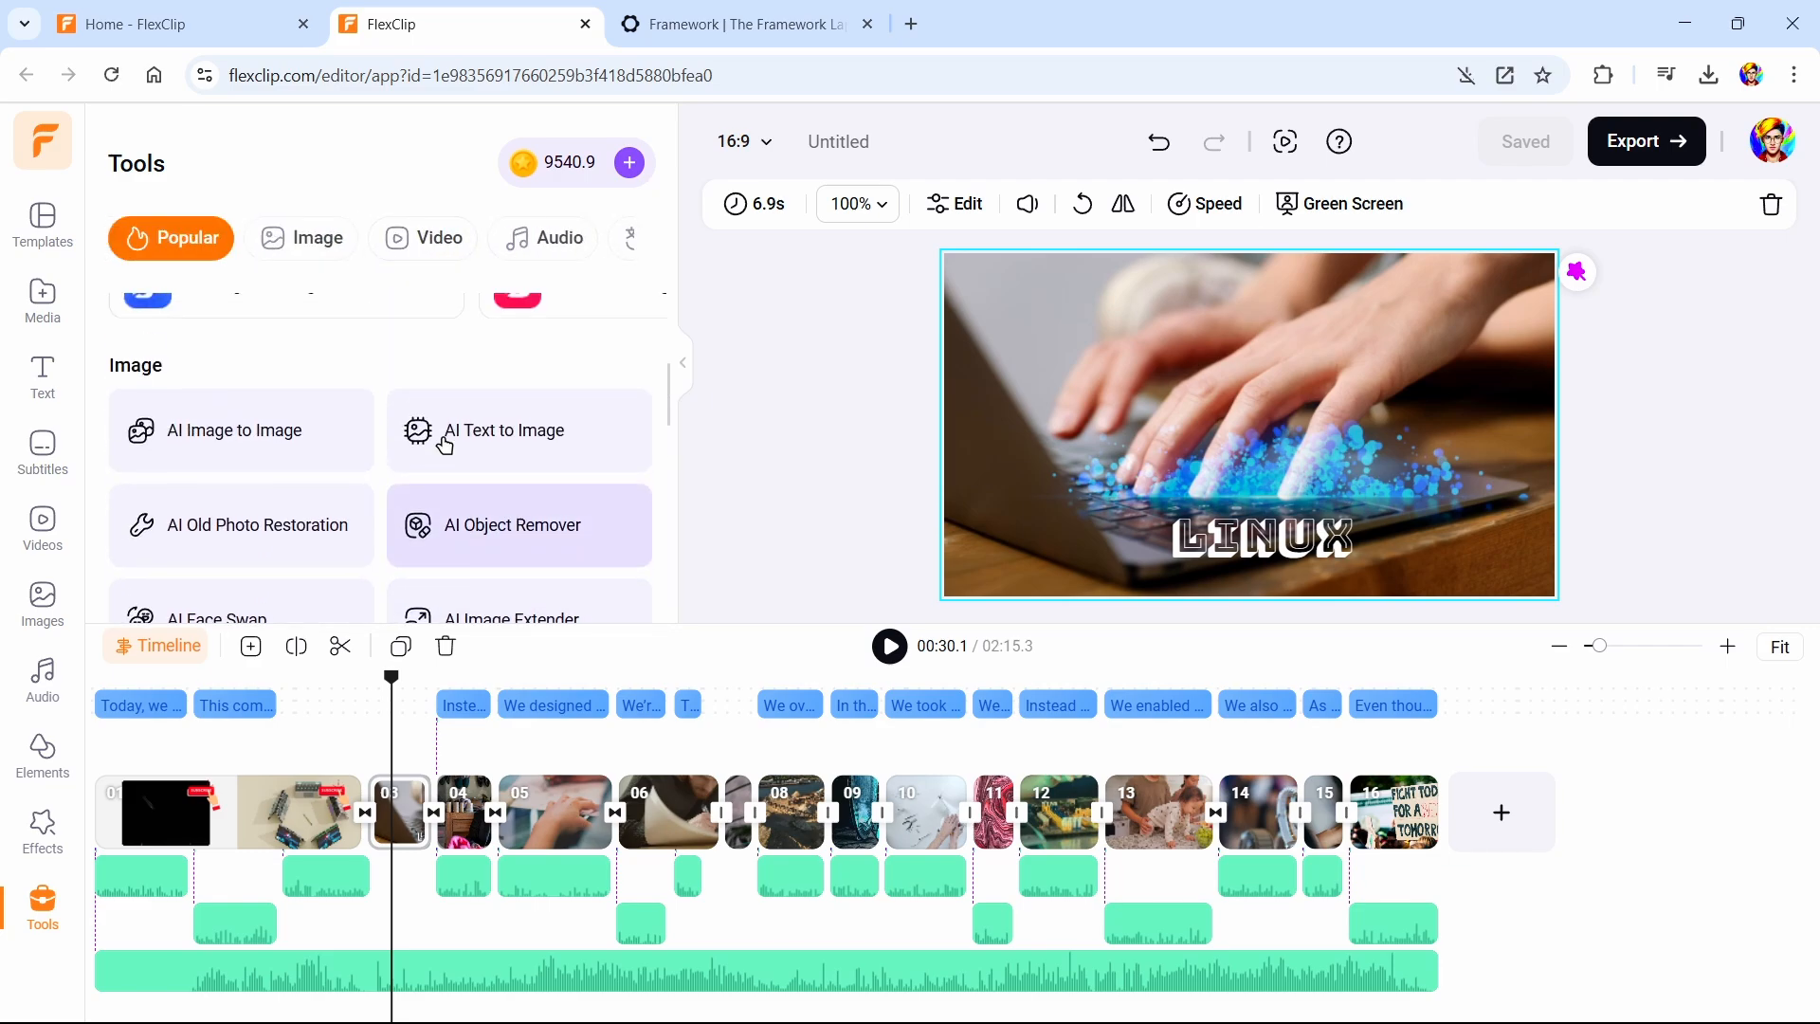
click(43, 599)
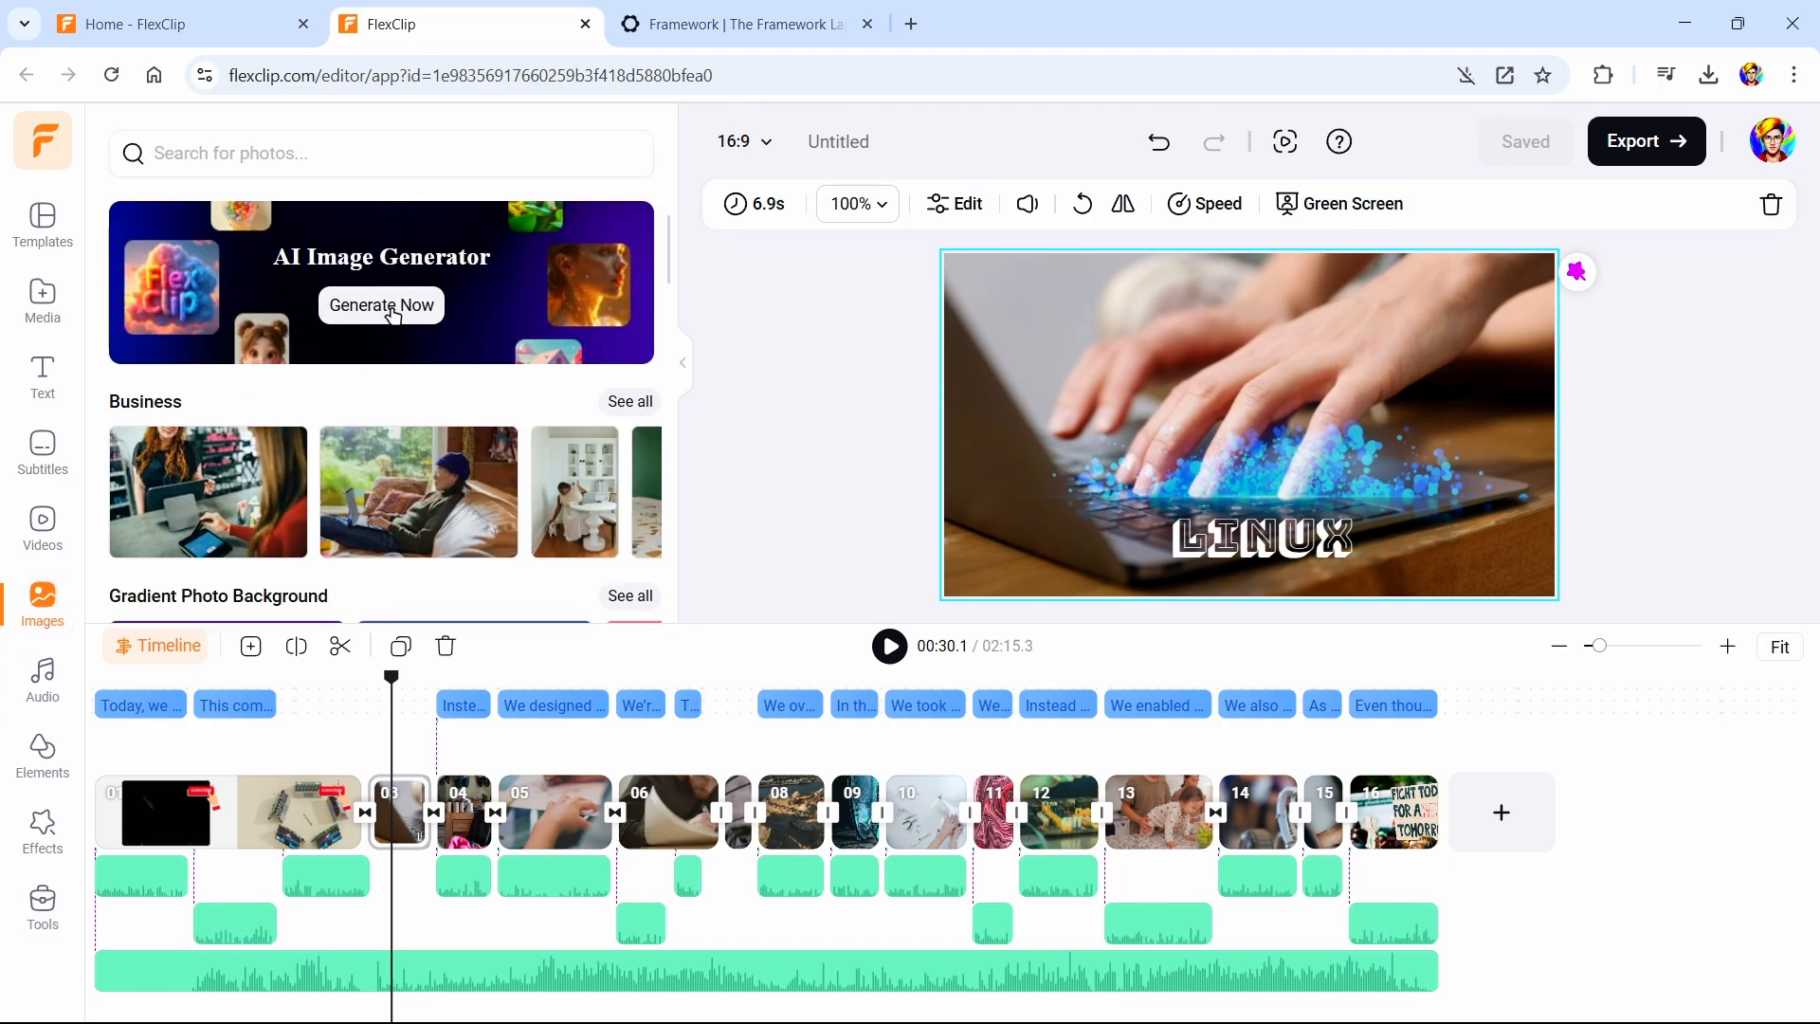
Open the AI Image Generator and enter the prompt "A linux penguin at center, it's cute little penguine with a headphone and a gamepad. It's a wallpaper."
click(397, 317)
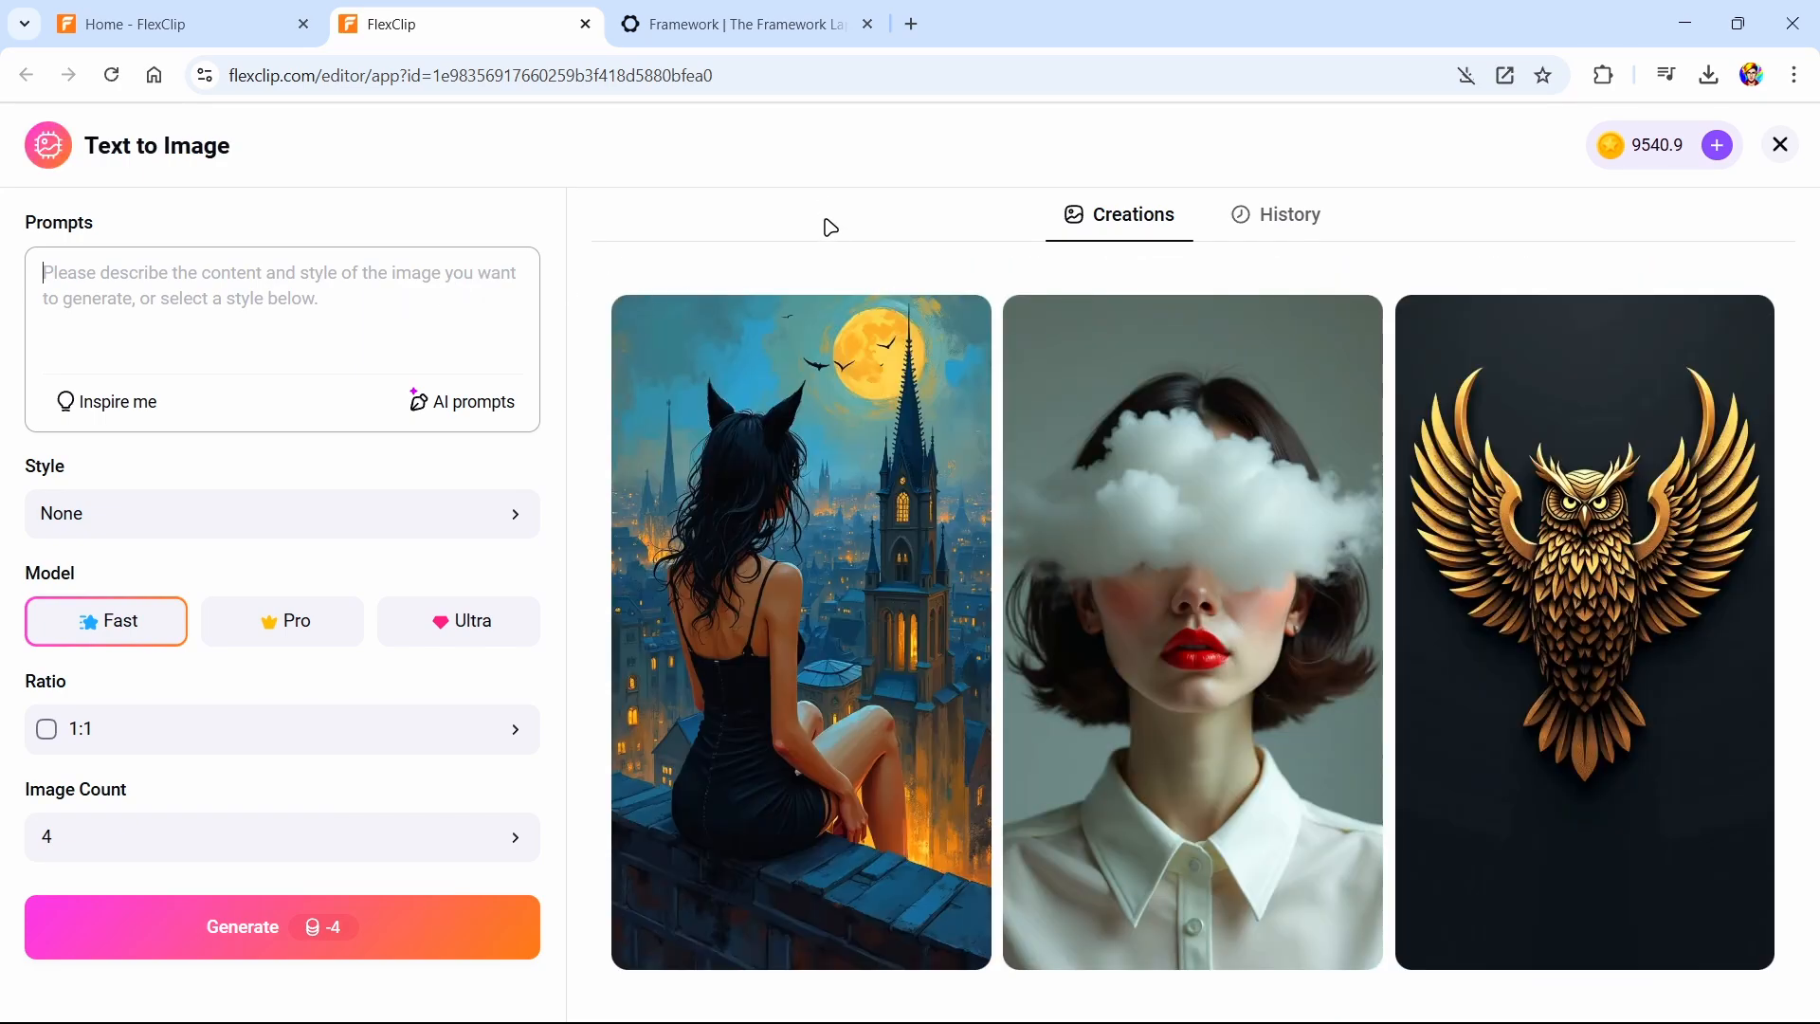
mouse_move(982, 821)
text(A lin)
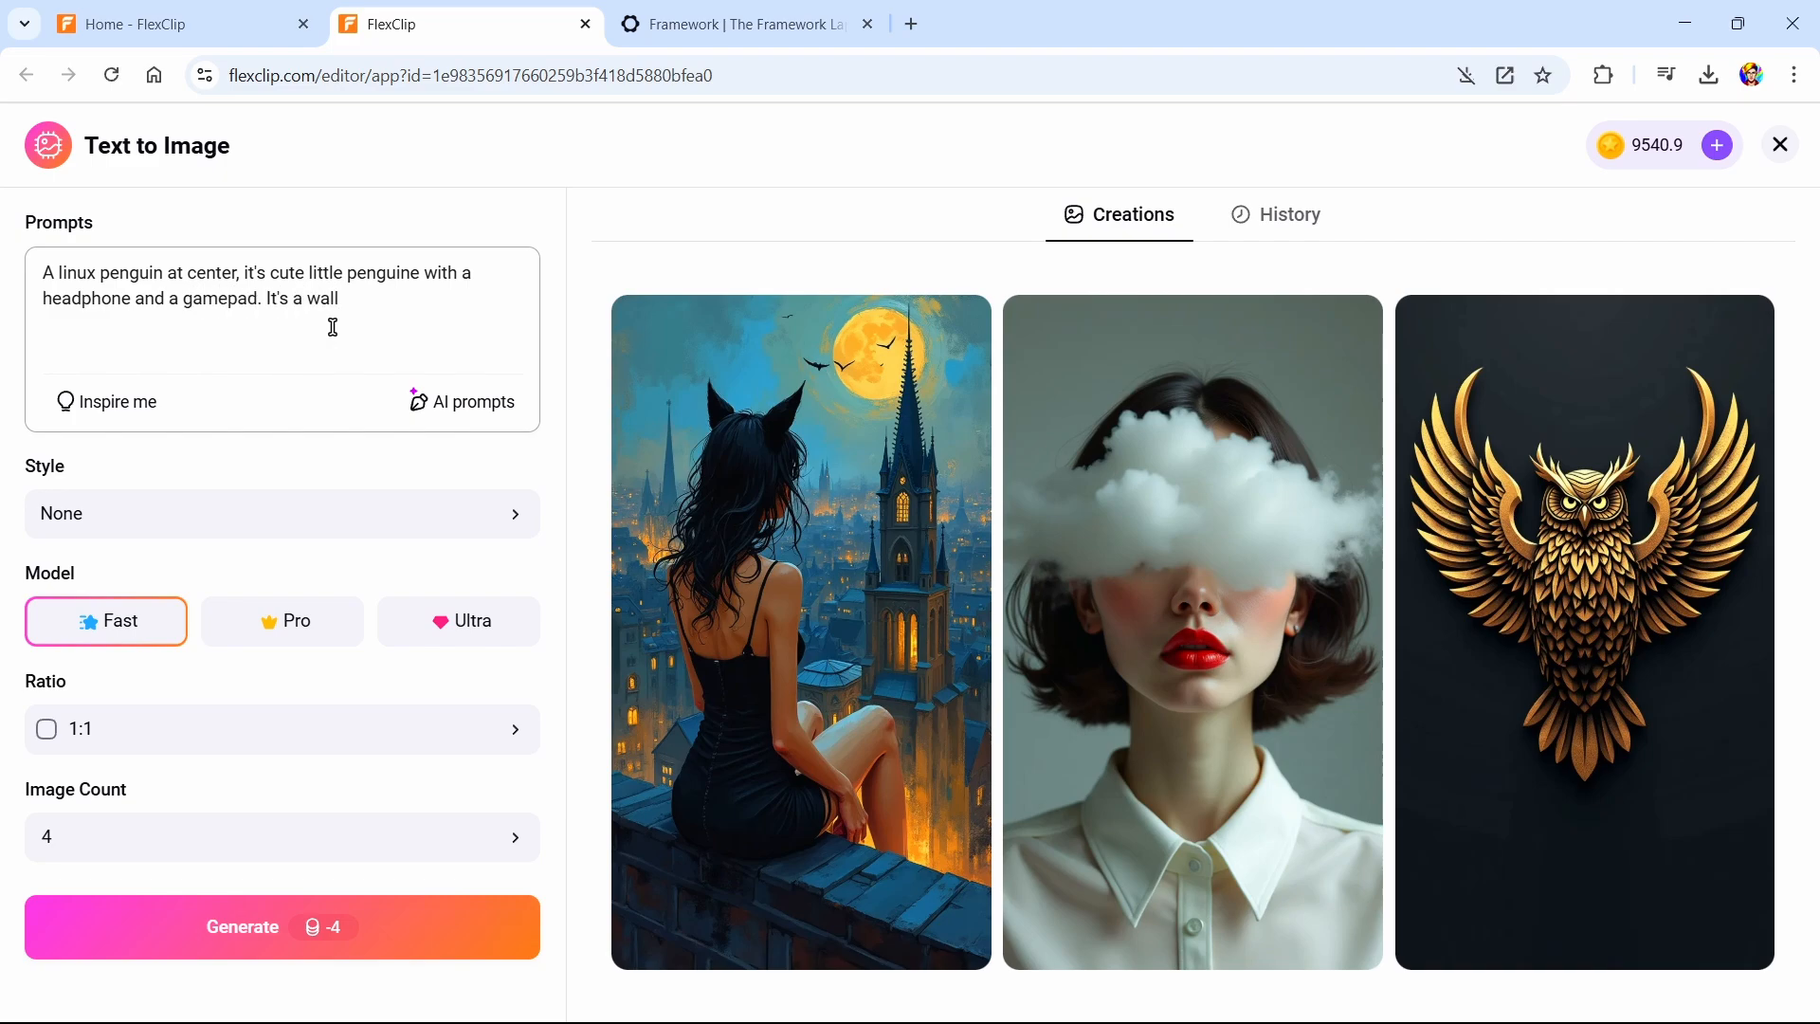
Choose the Vector style and the Ultra model for the penguin image generation
click(200, 506)
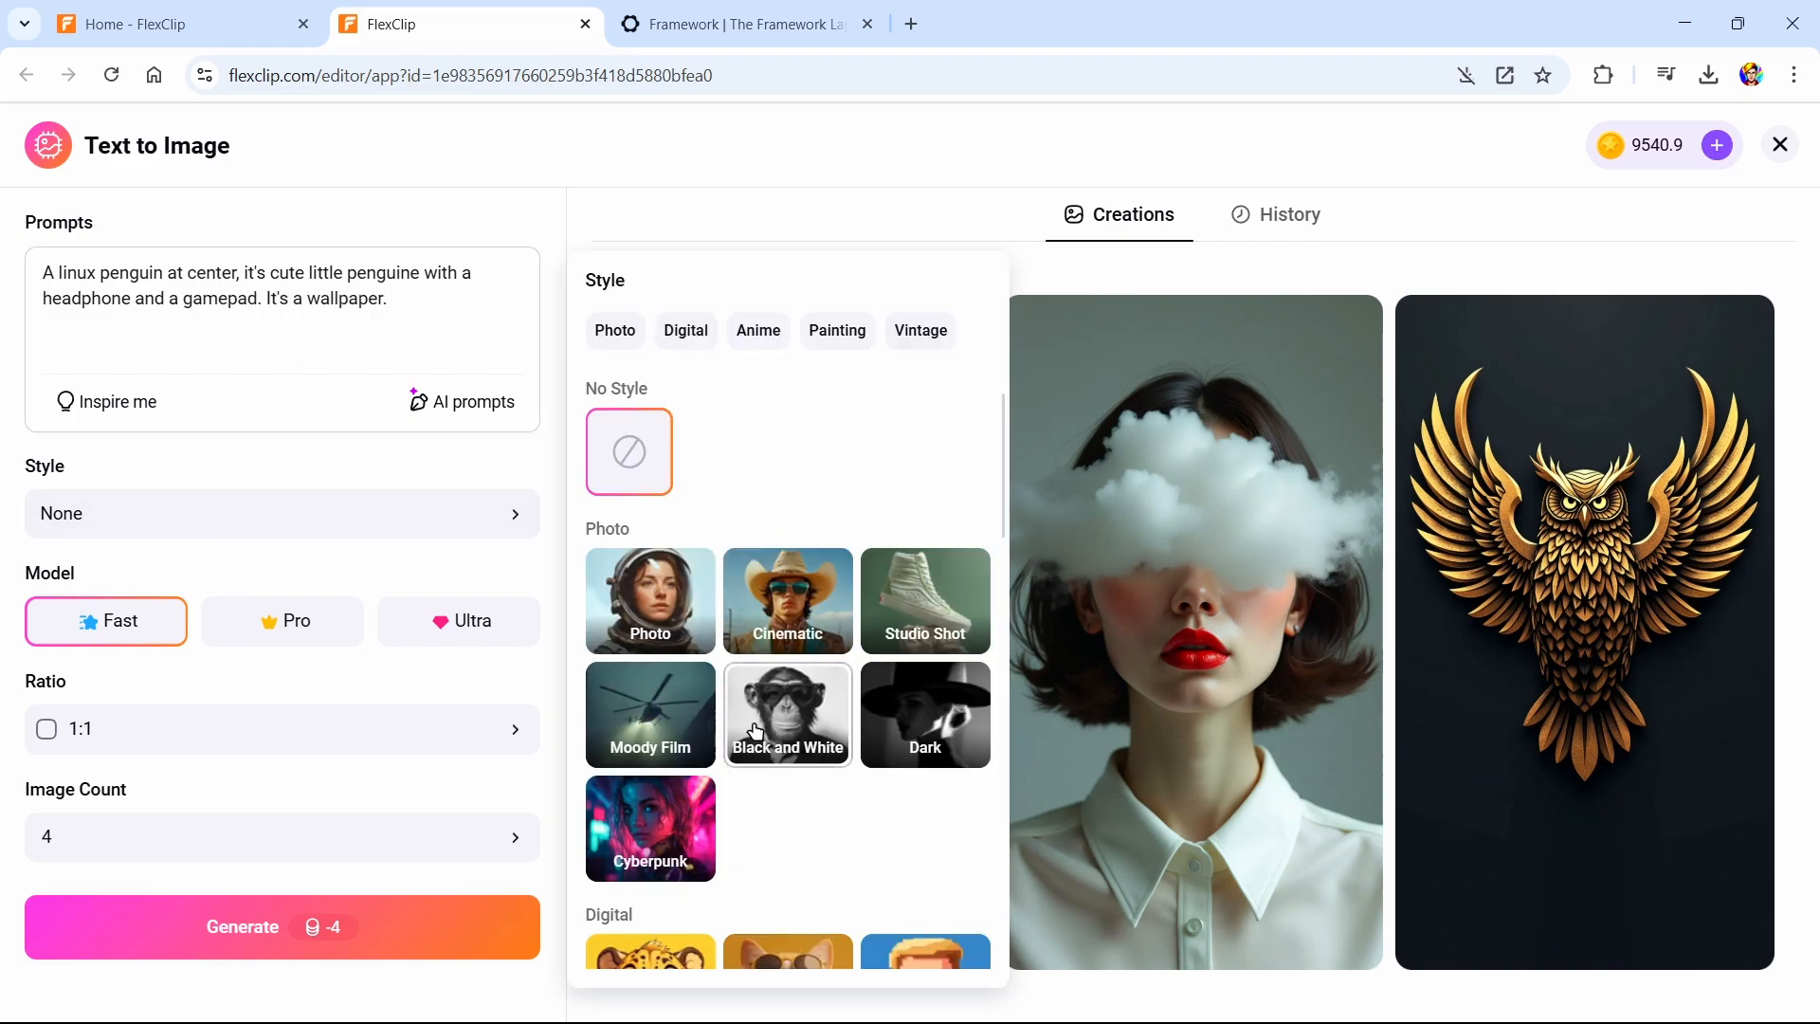
scroll(664, 654, down, 4)
click(661, 659)
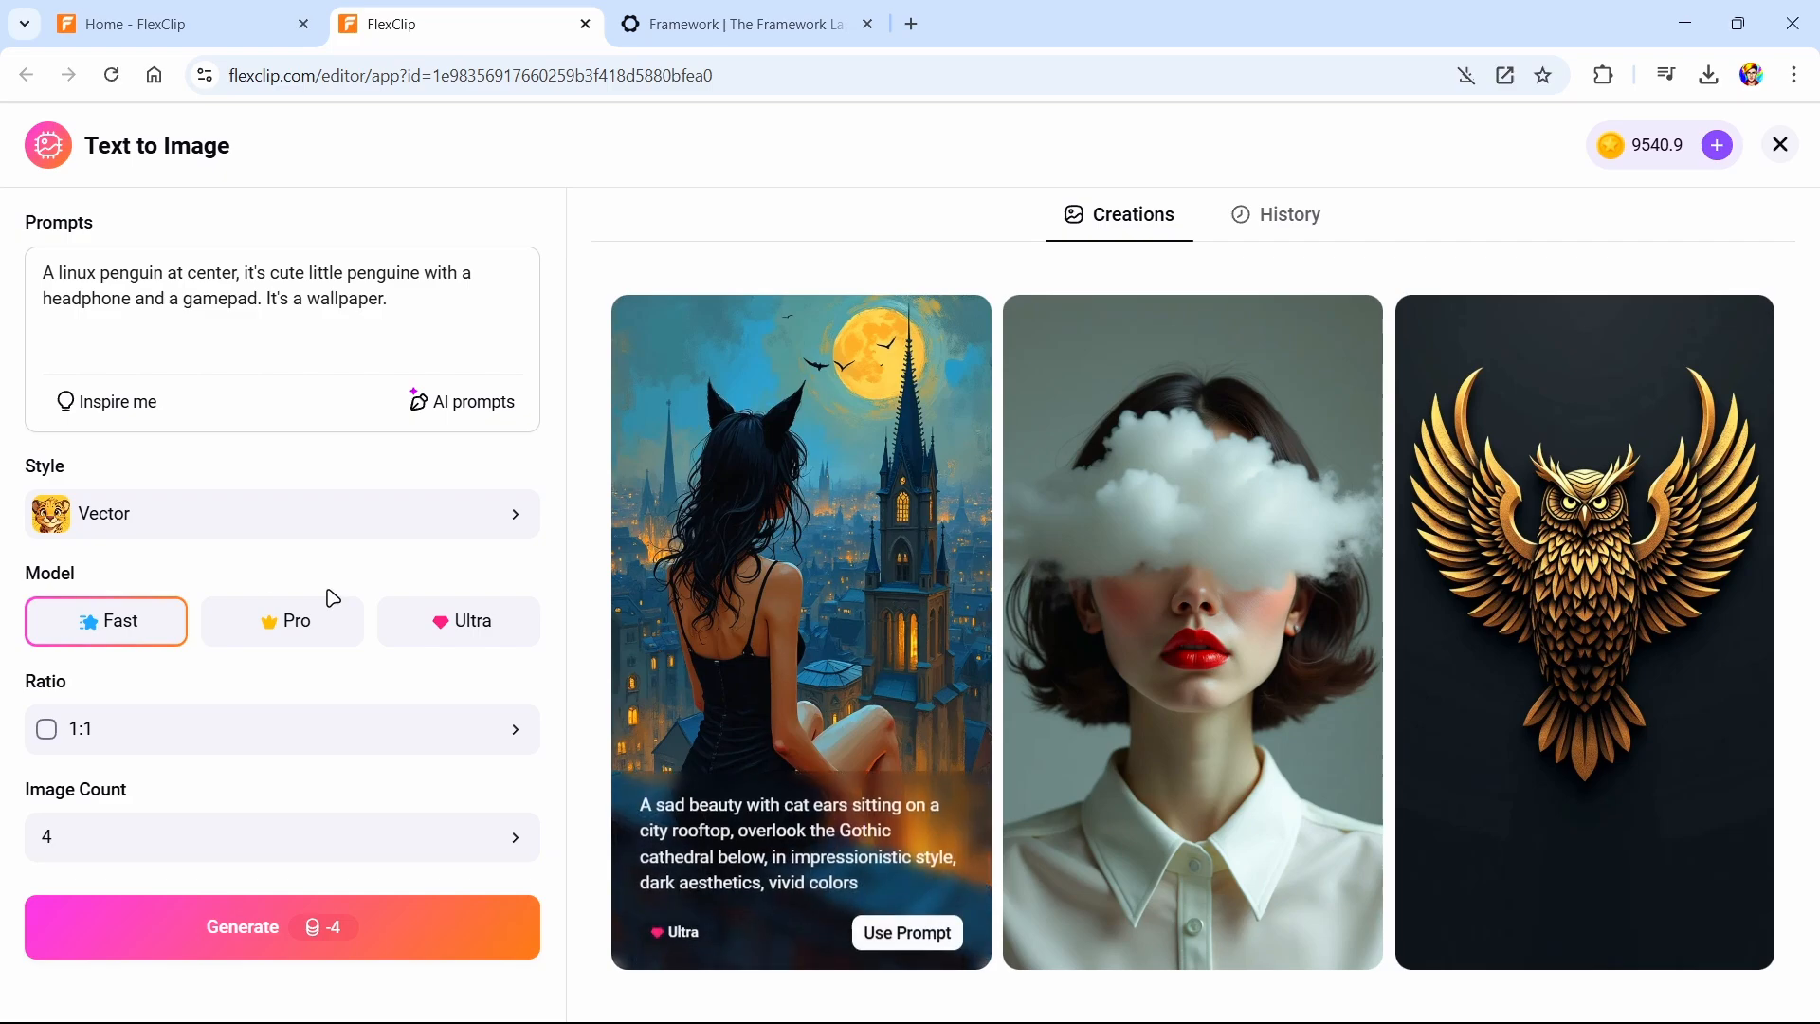
click(453, 619)
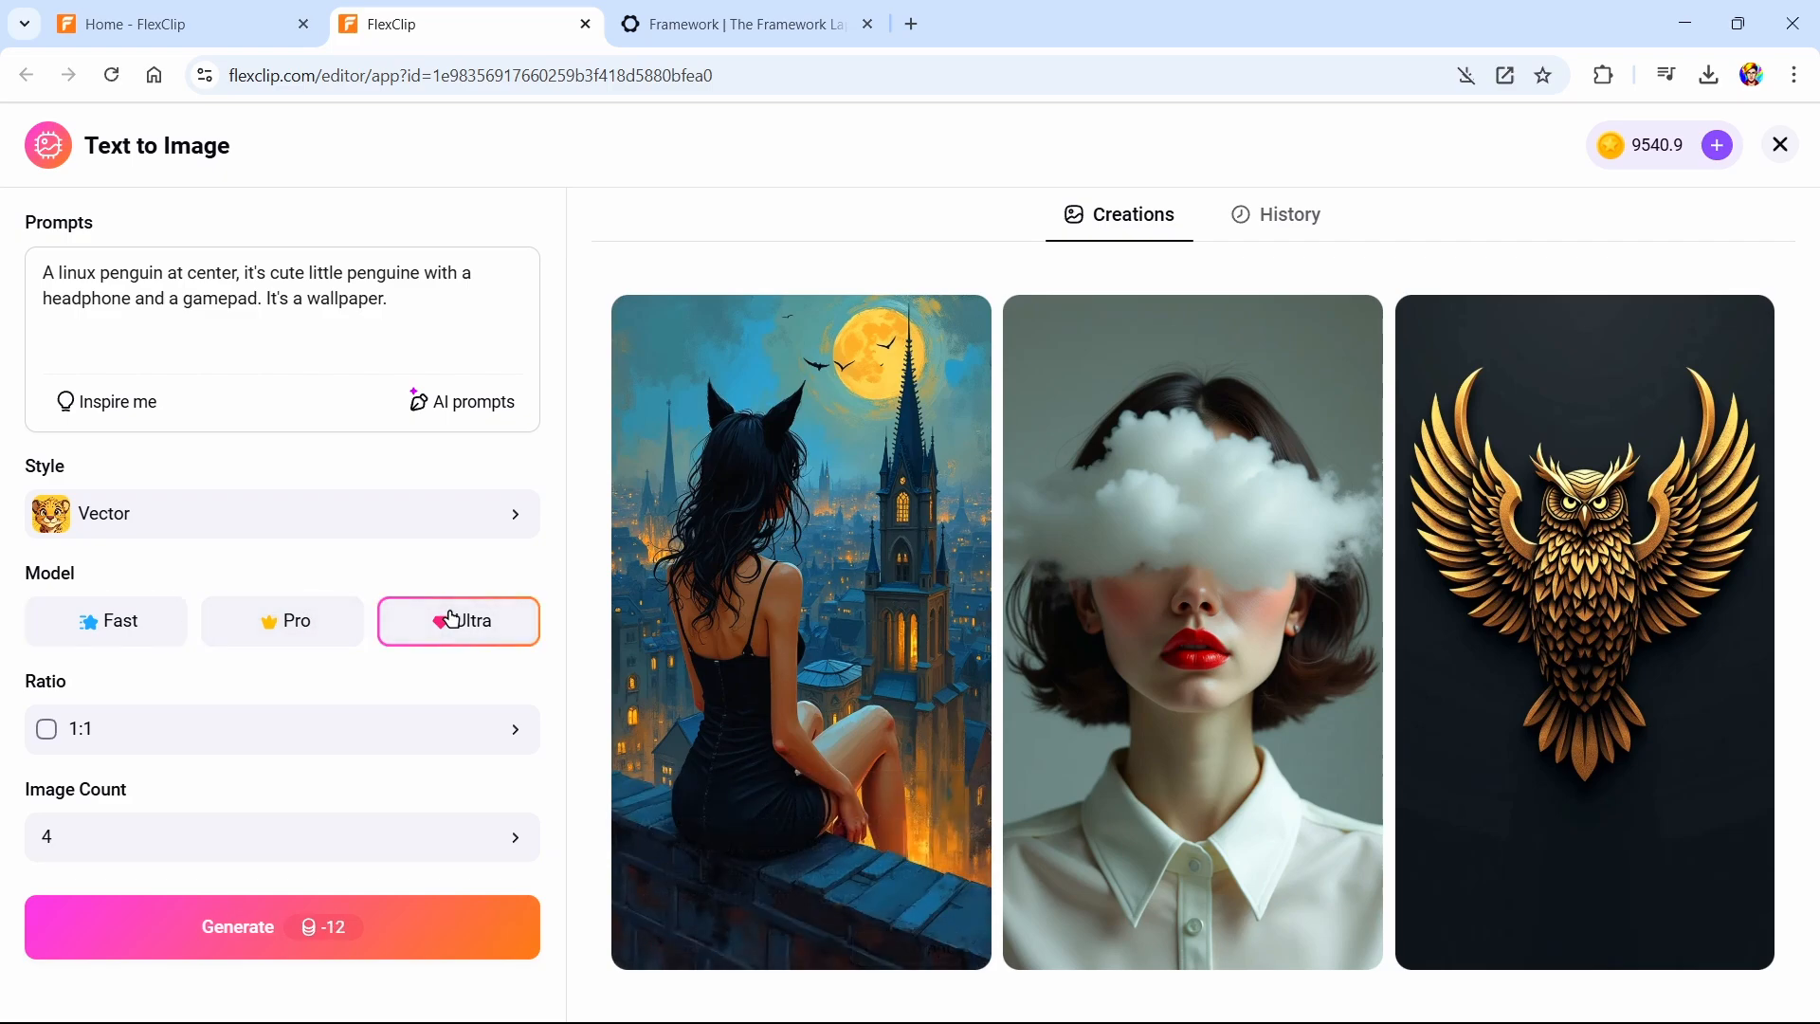
Set the ratio to 1:1 and the image count to 4, and generate the penguin images
click(438, 726)
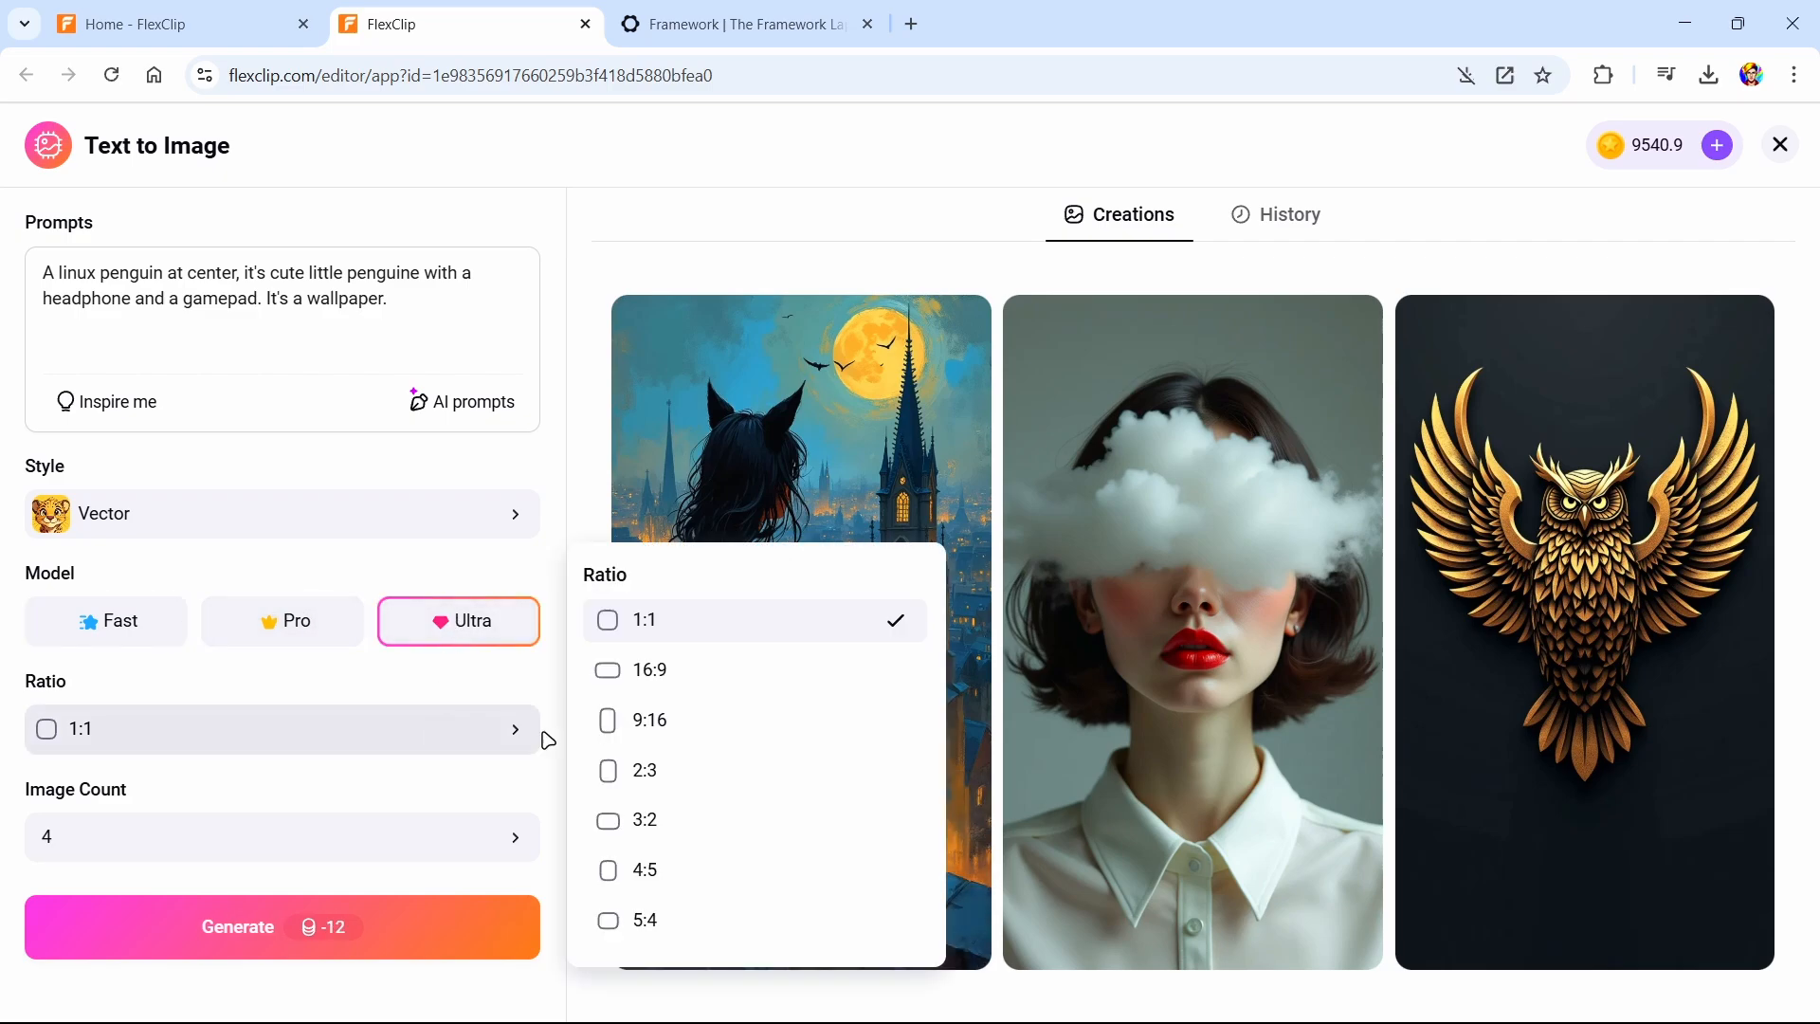
click(696, 682)
click(344, 736)
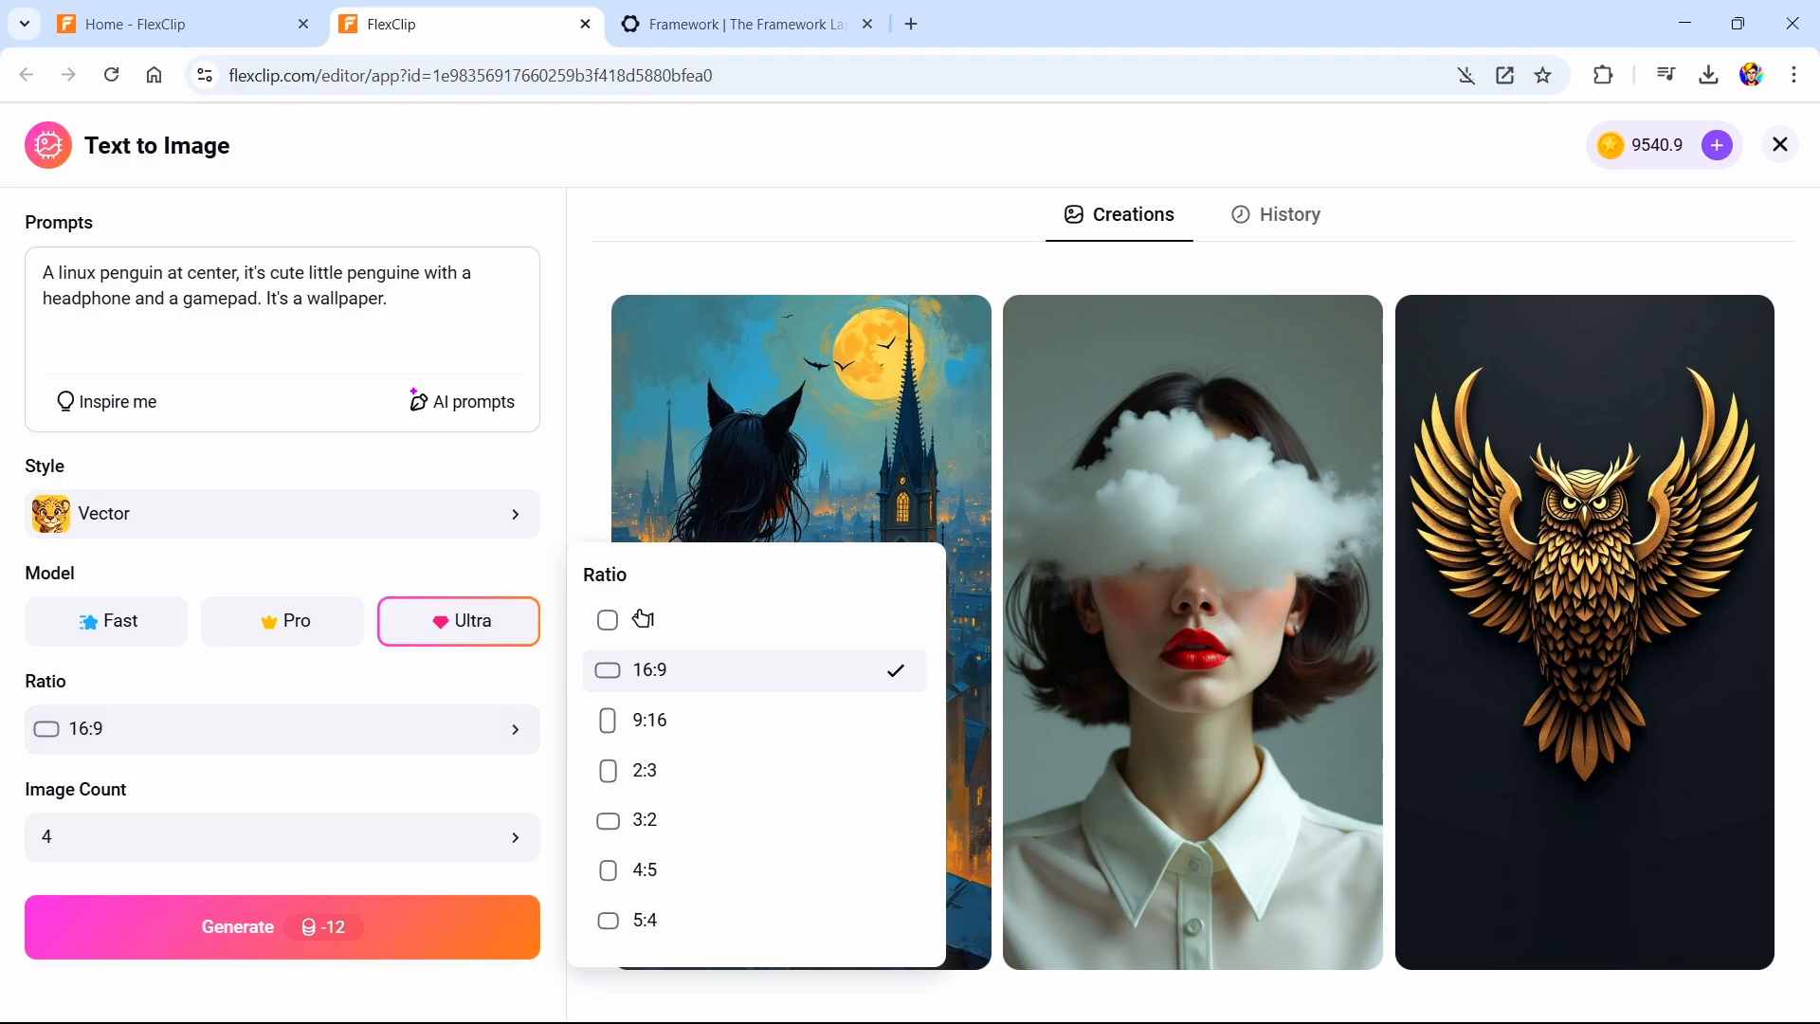
click(634, 631)
click(471, 842)
click(611, 888)
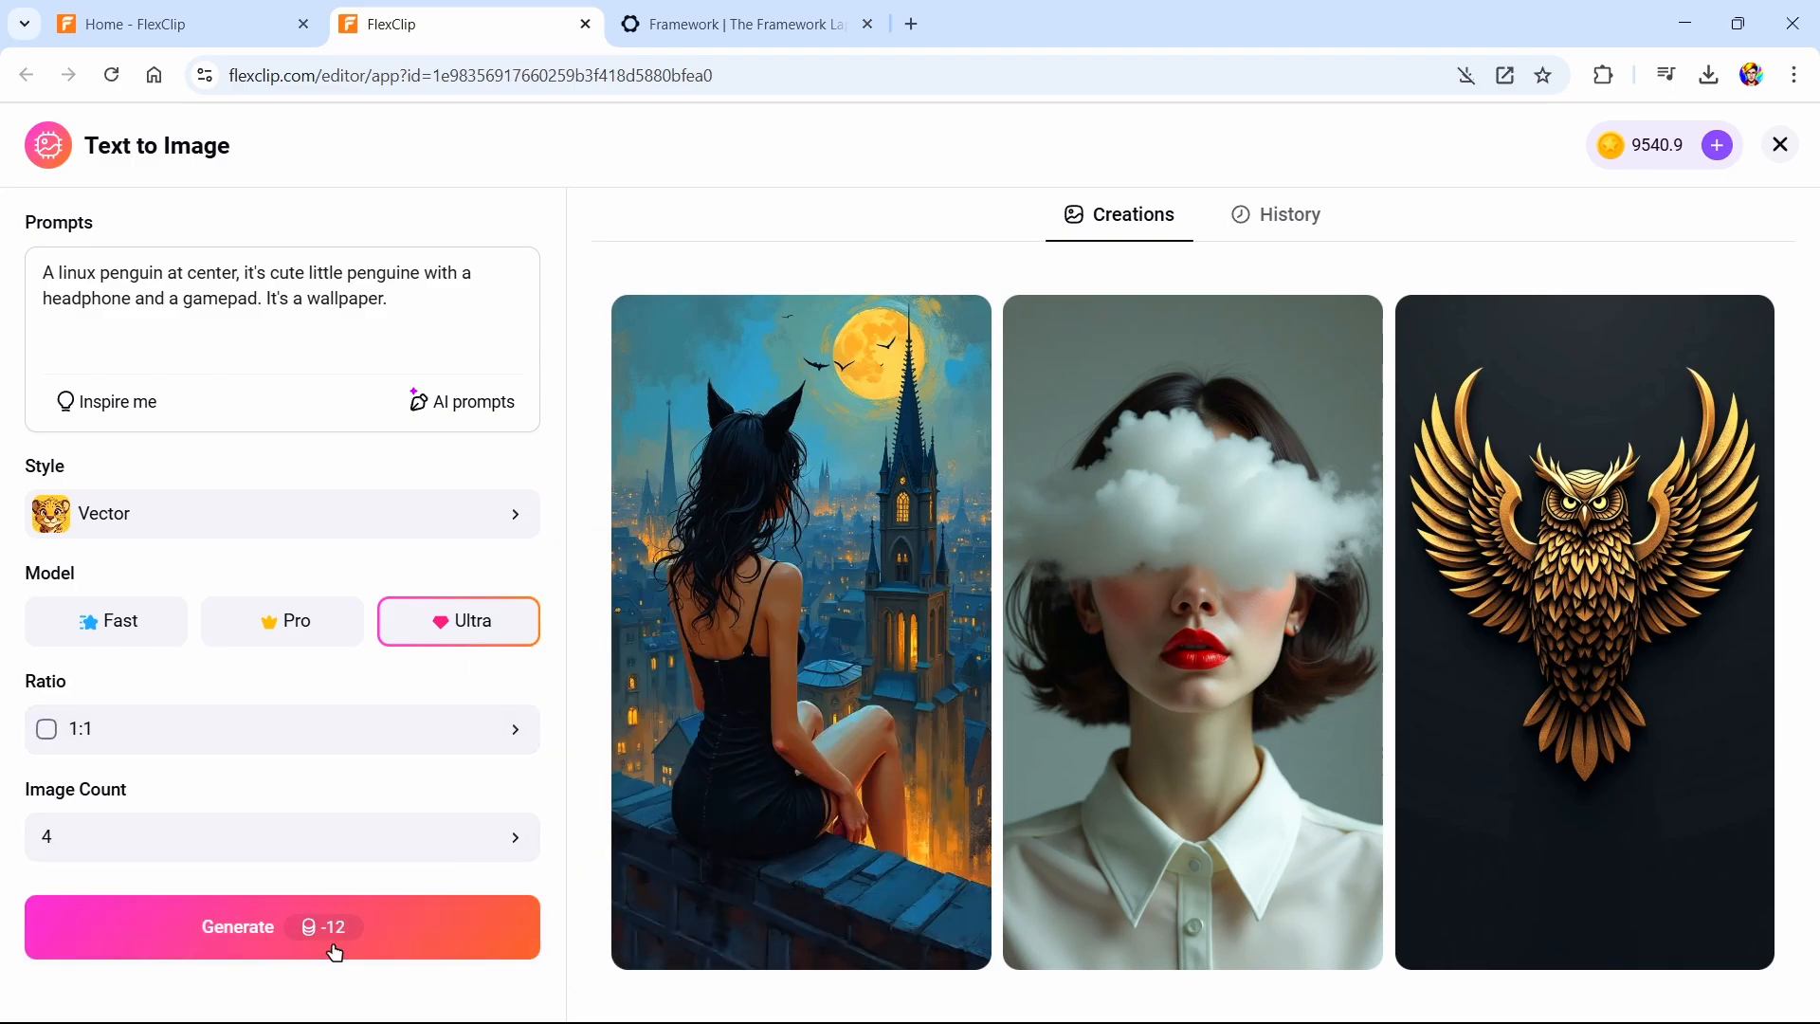
click(328, 951)
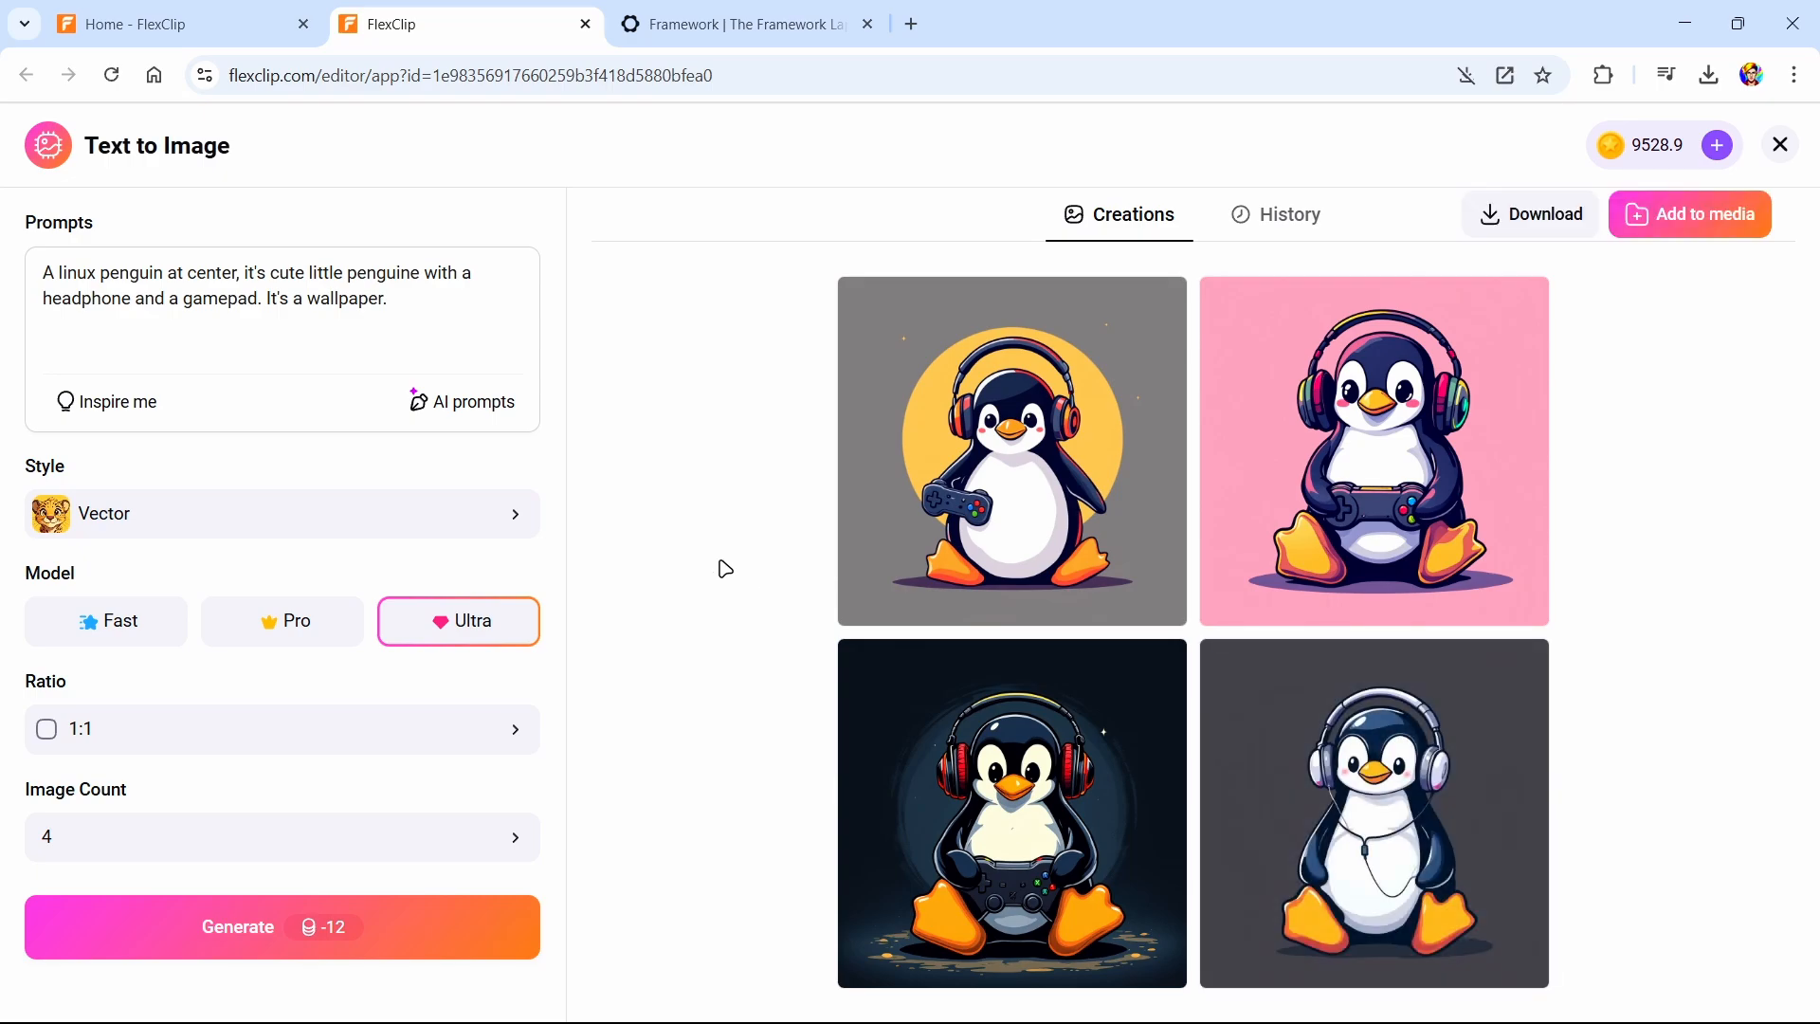
Copy the whole penguin prompt and paste it into a new message in the ChatGPT app
key(super+Tab)
key(alt+space)
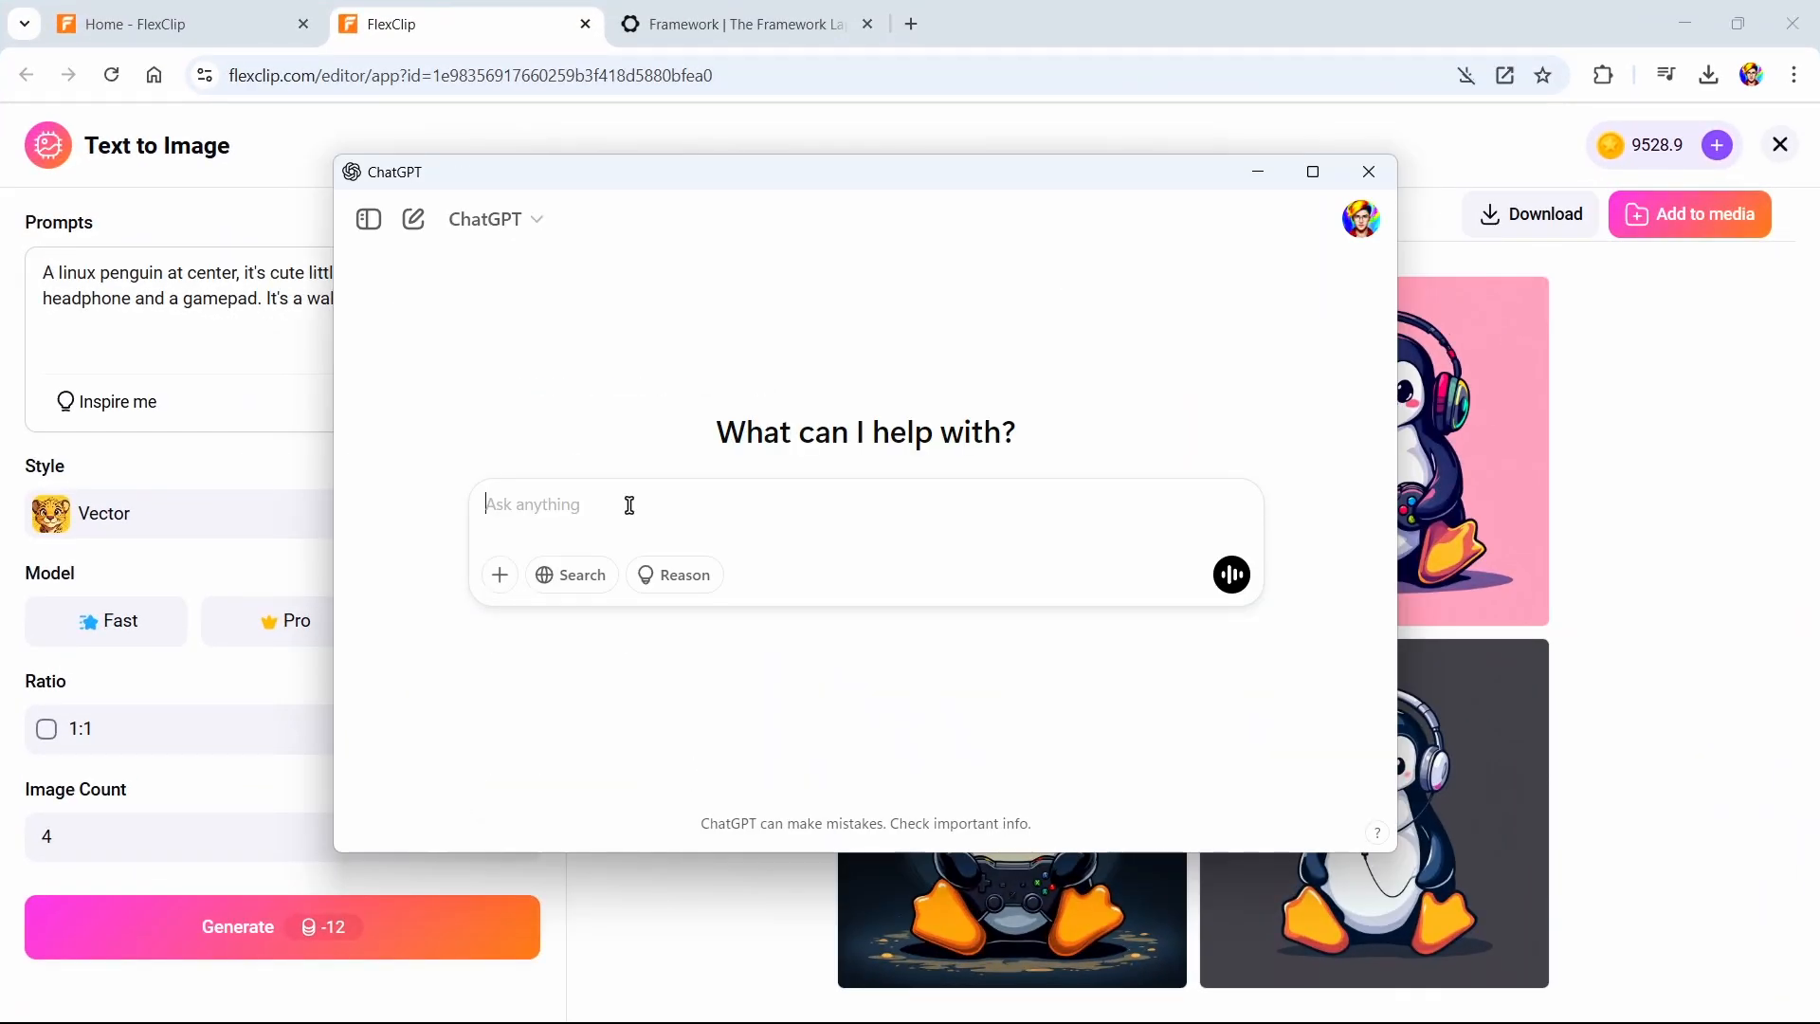
click(206, 285)
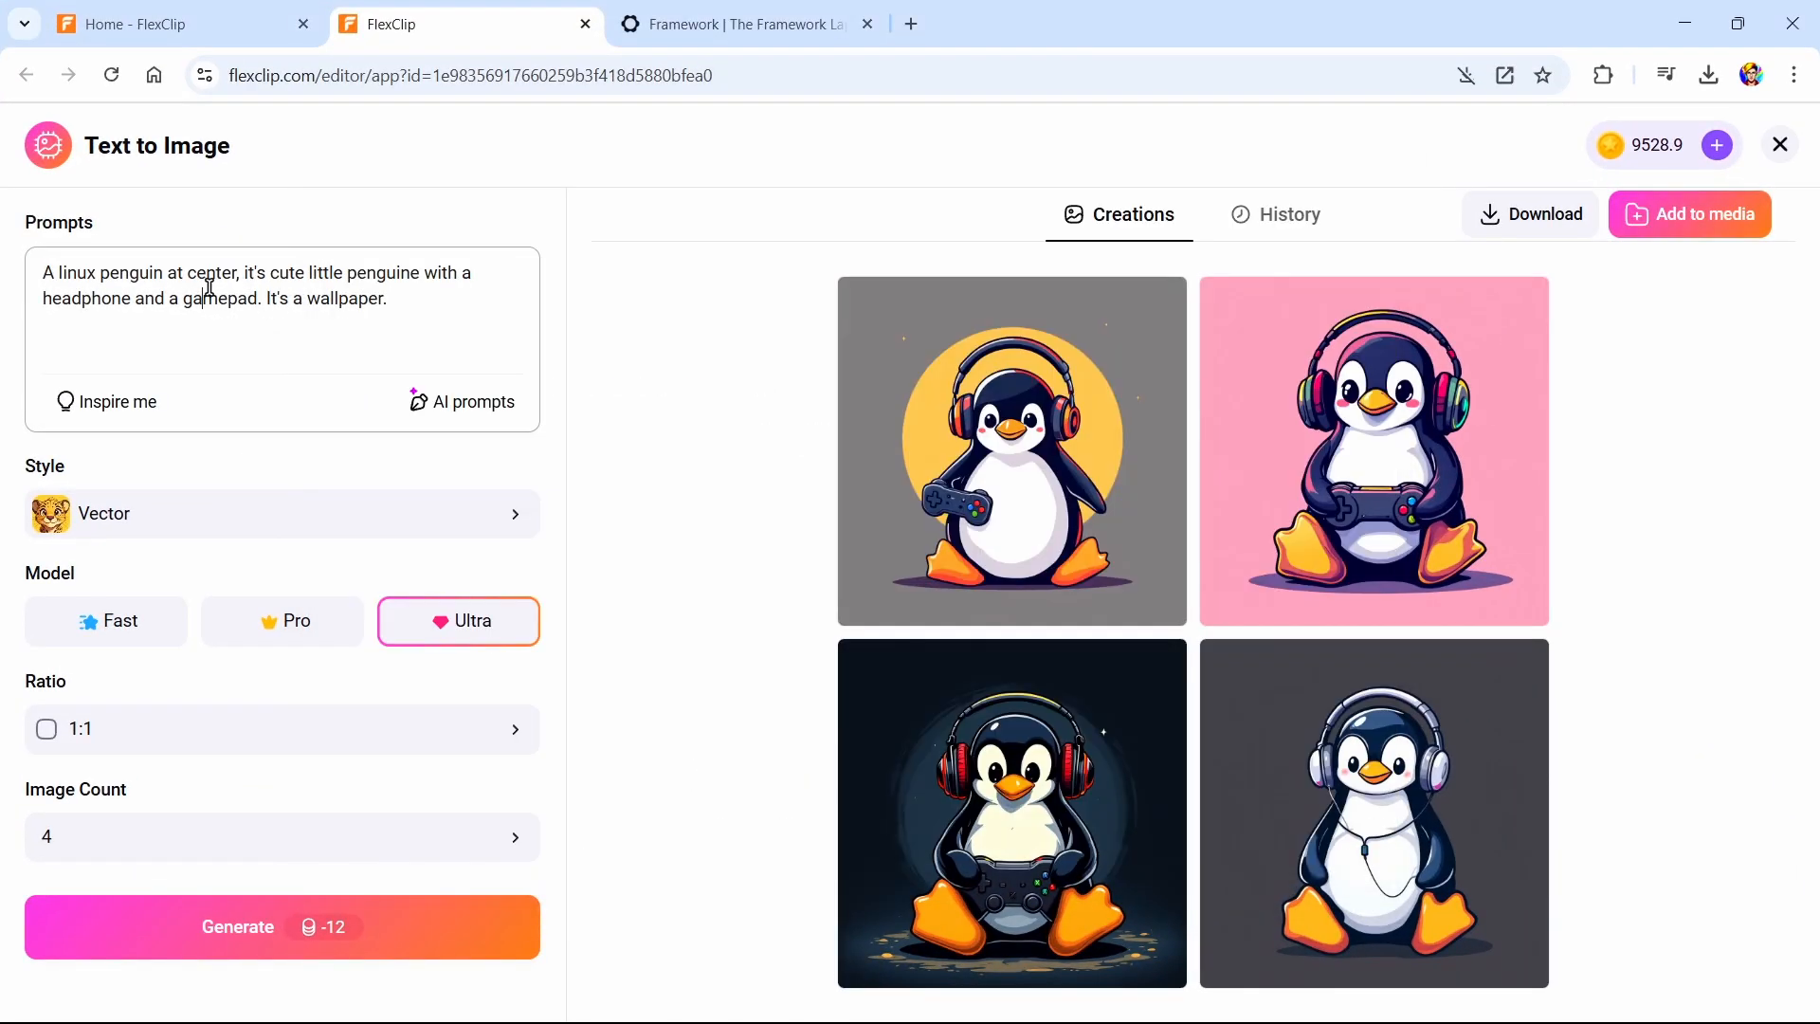
key(ctrl+a)
key(ctrl+c)
key(alt+space)
key(ctrl+v)
Prefix the pasted prompt with "Generate an image of", send it, and move the ChatGPT window aside
key(ctrl+Home)
text(Gener)
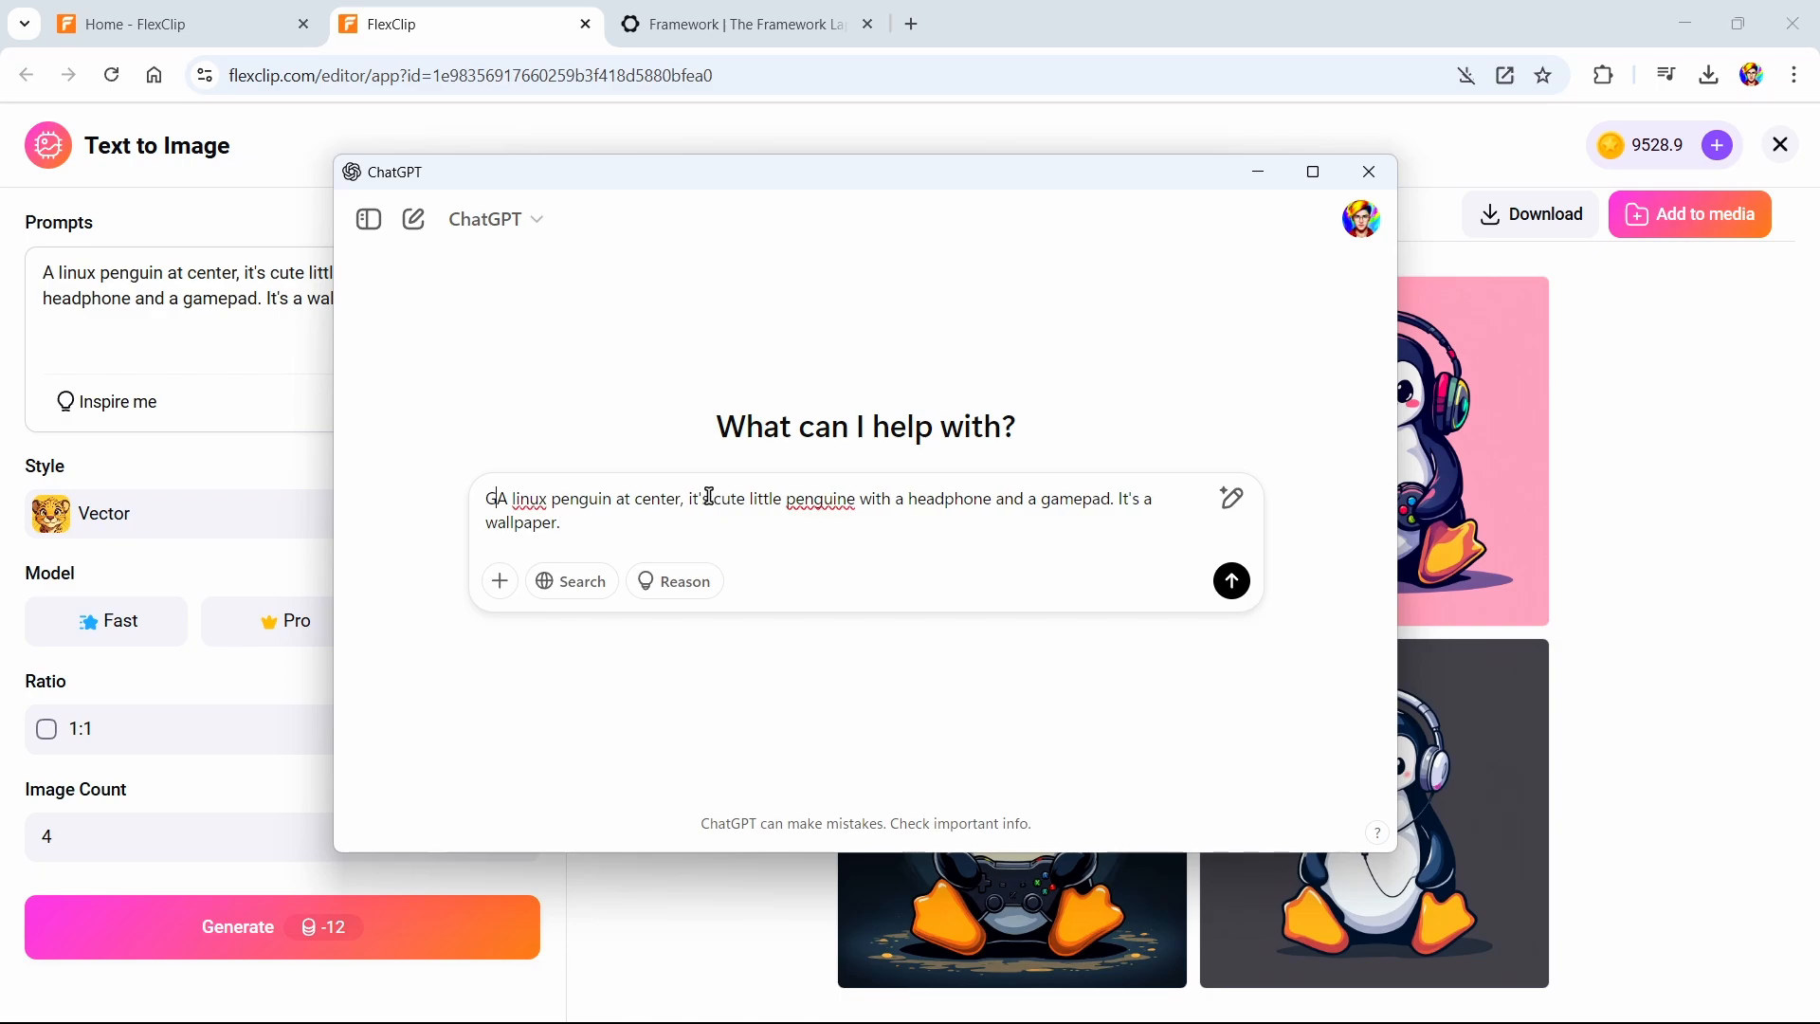
text(ate an )
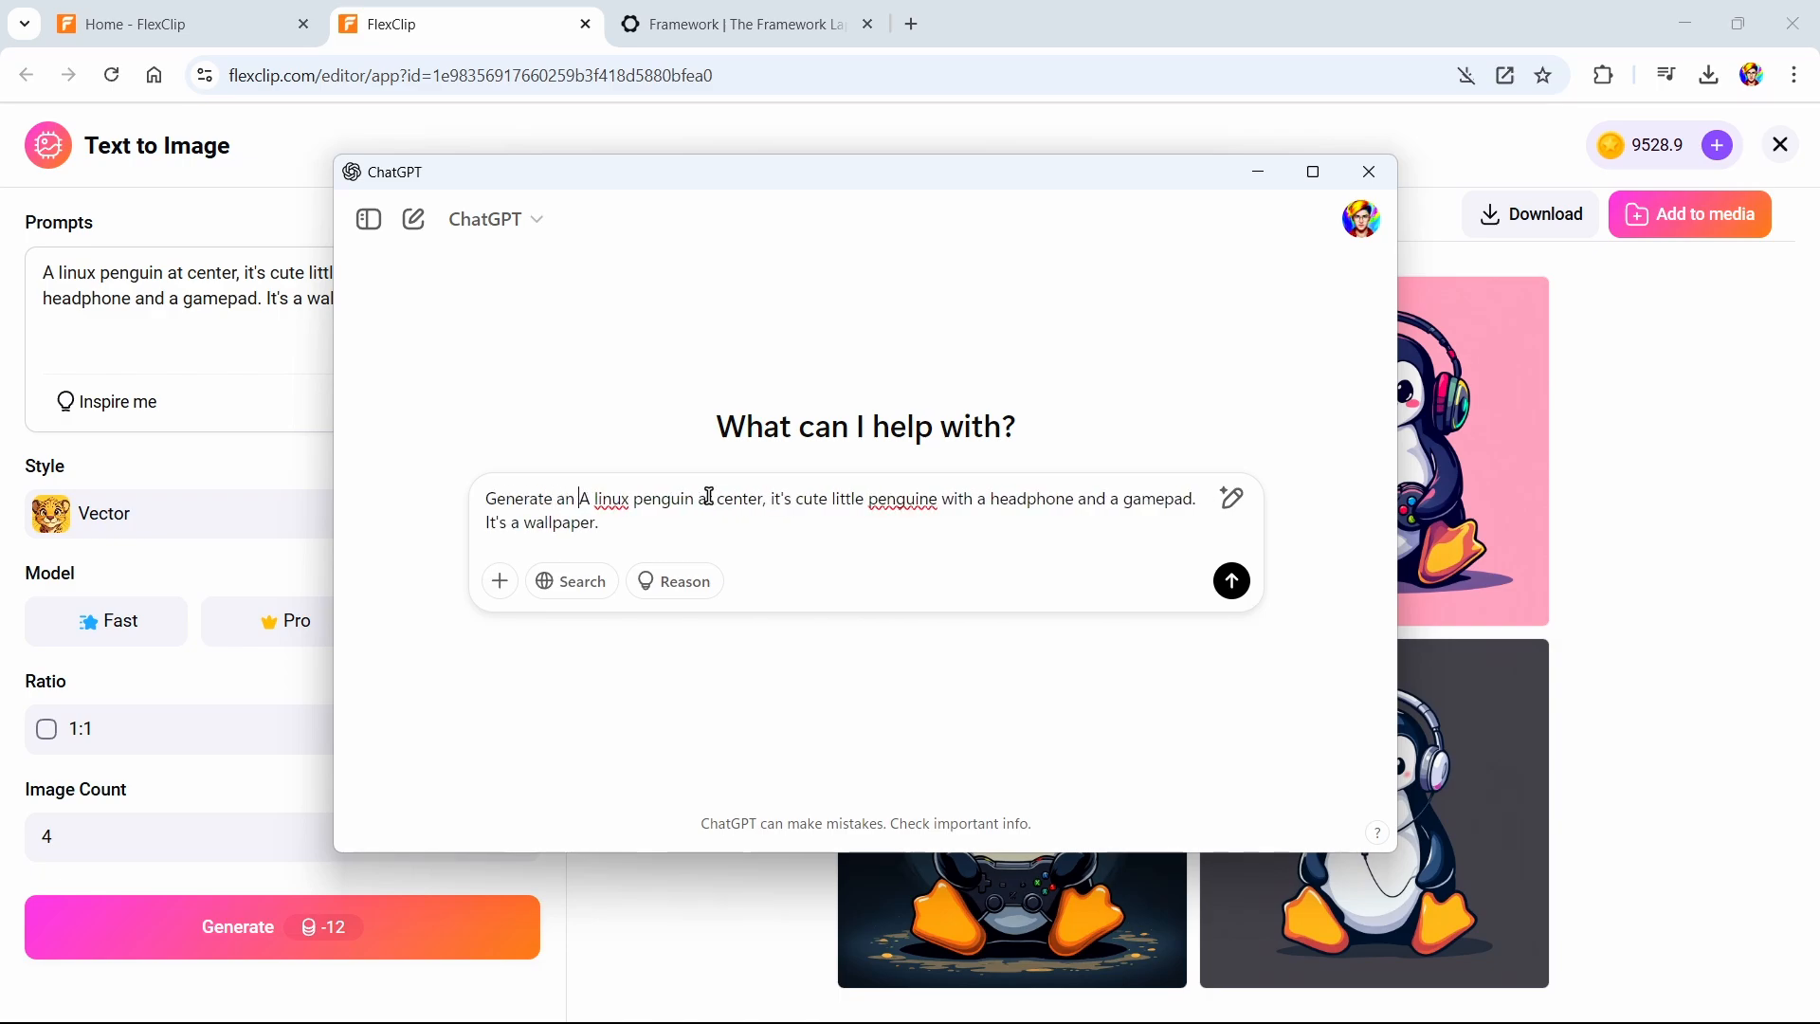
text(image of)
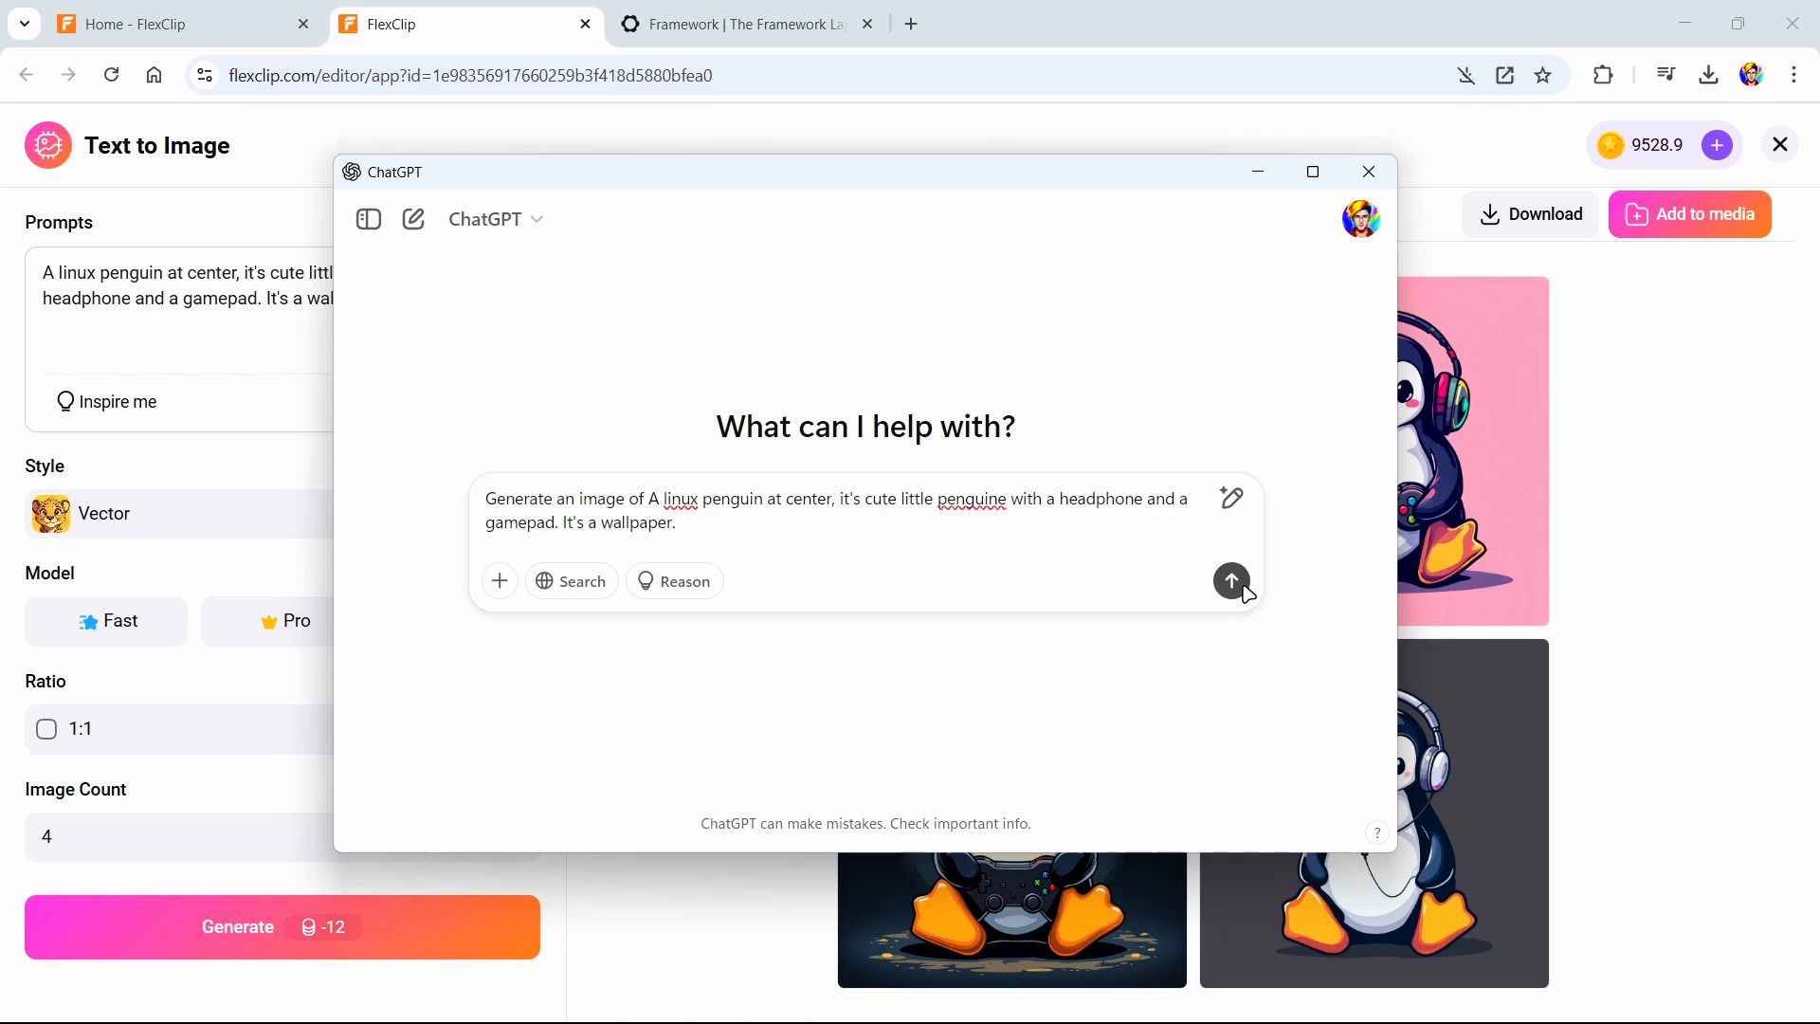
click(1232, 580)
drag(1099, 170, 840, 179)
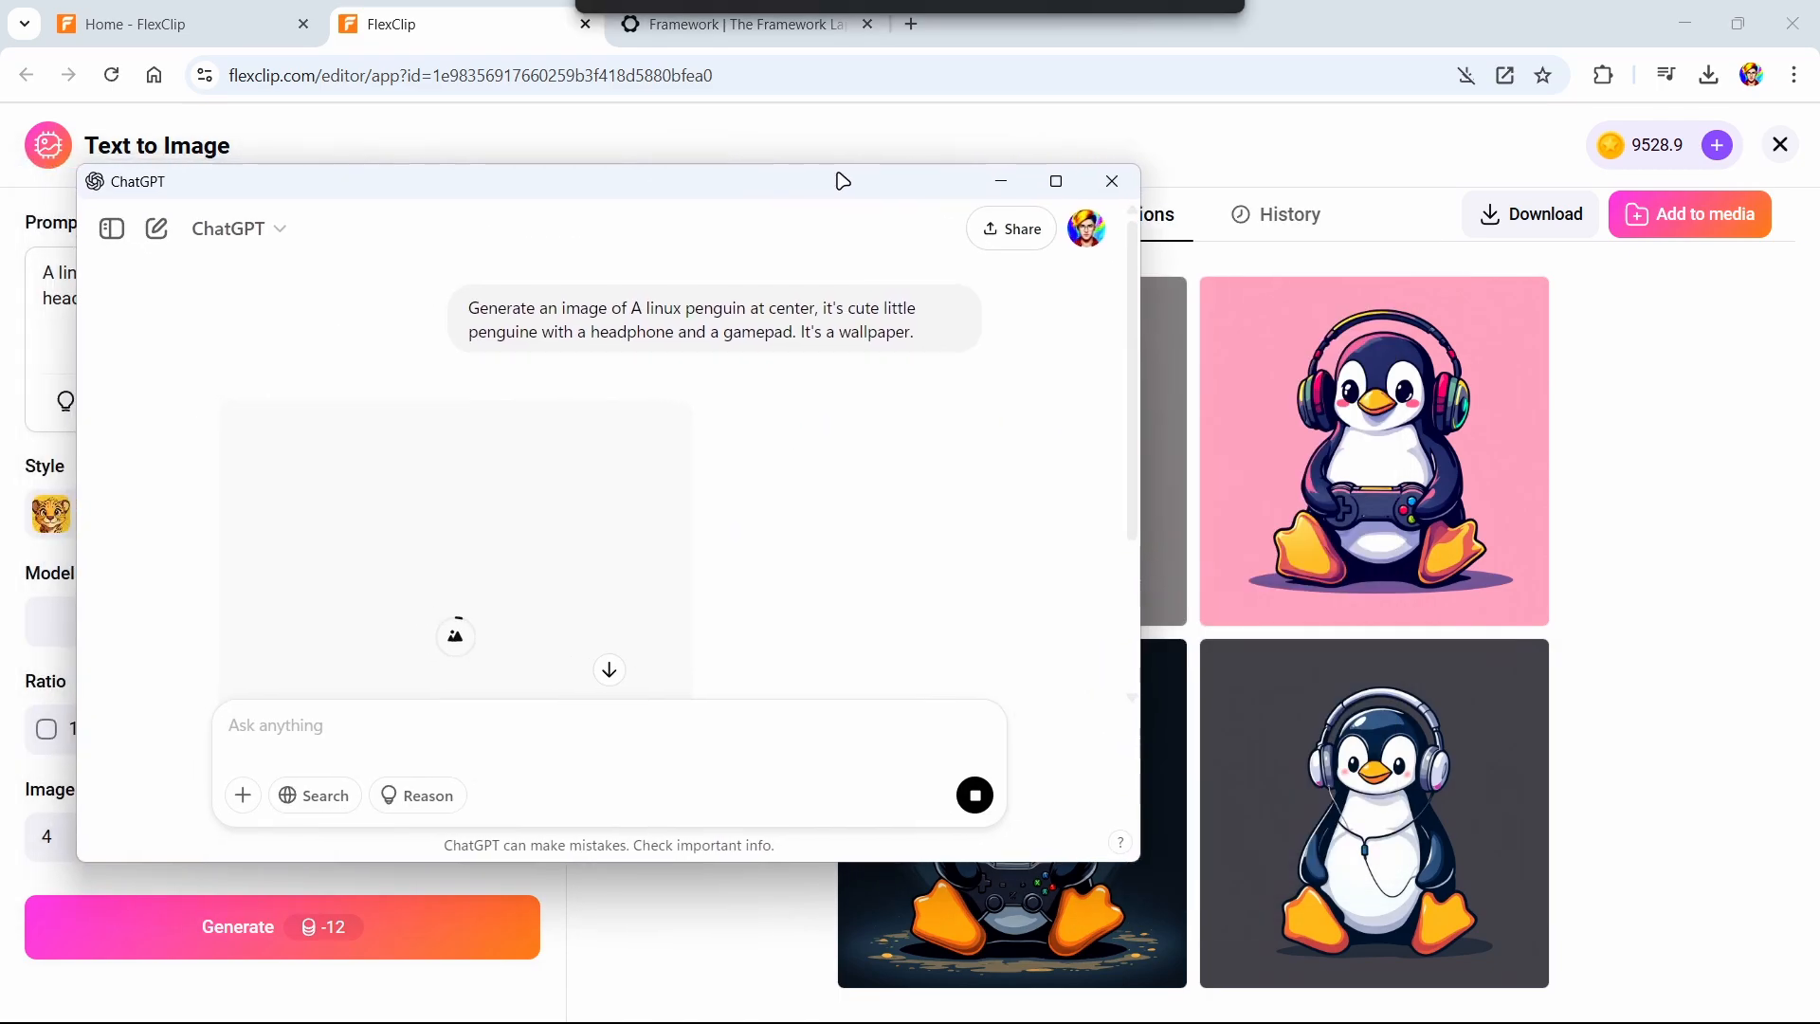
Enlarge the pink-background penguin in FlexClip and compare it with the wallpaper generated in ChatGPT
click(1608, 492)
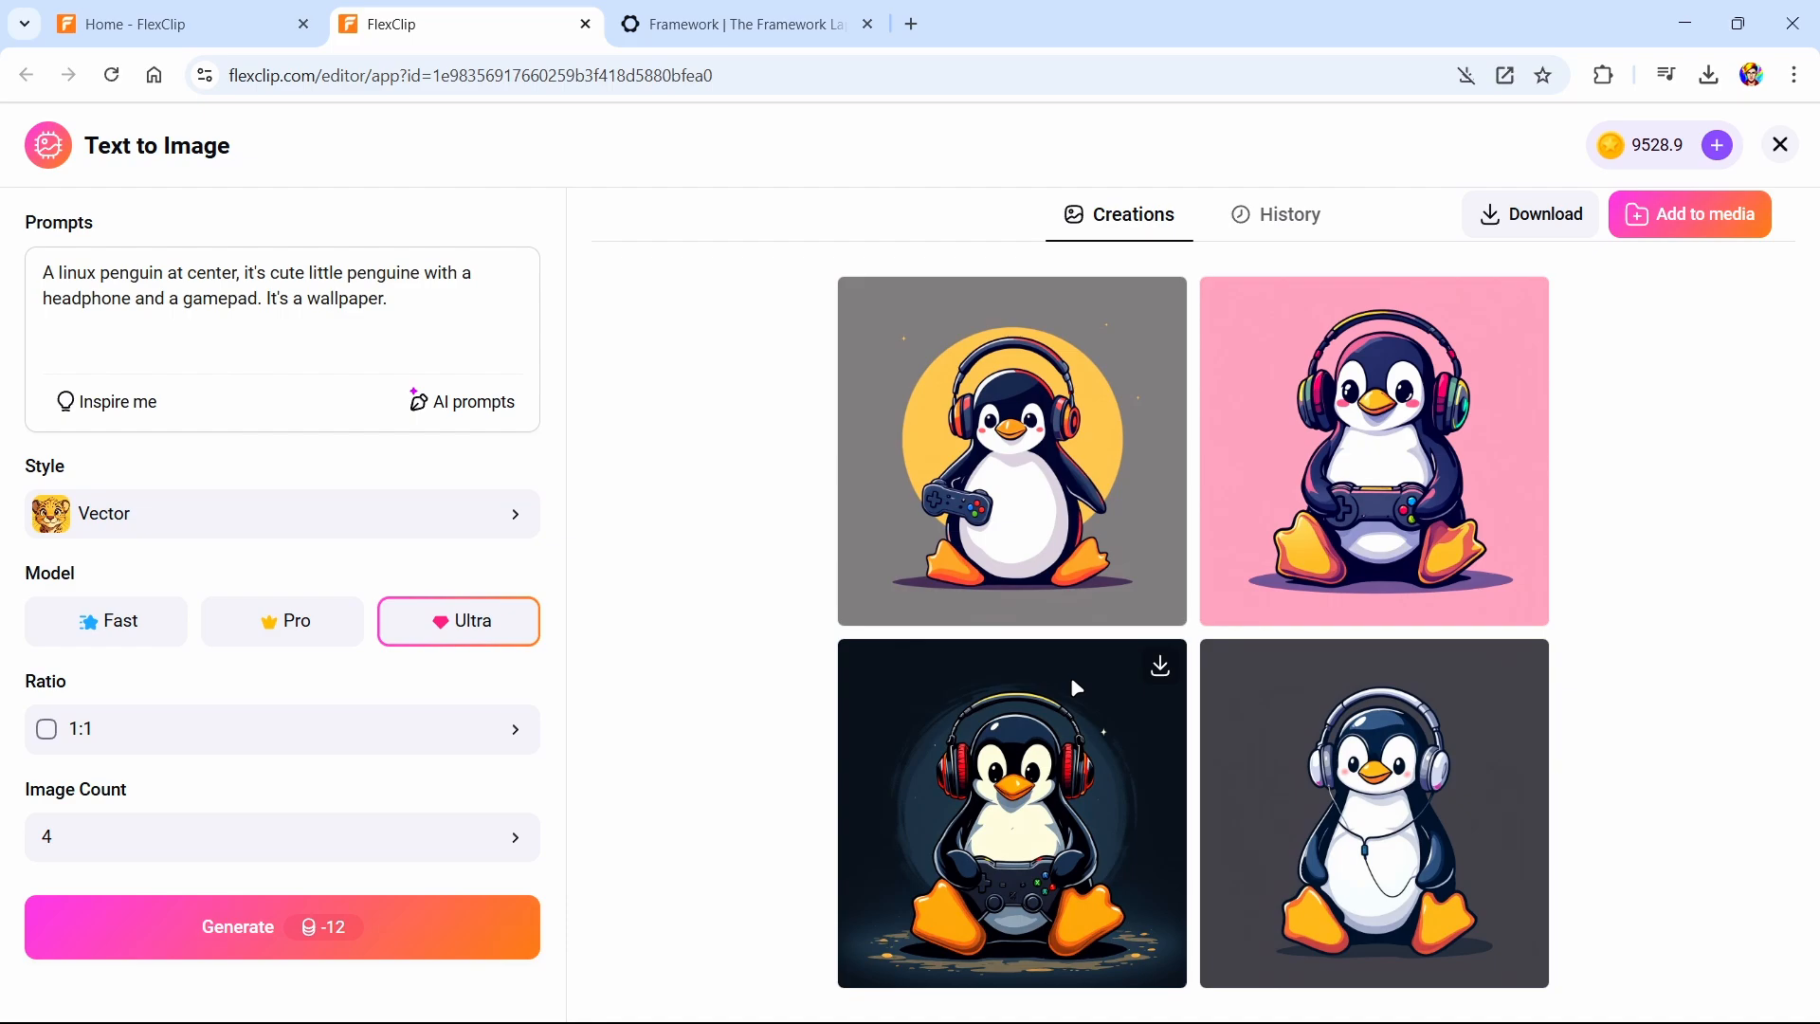
click(1378, 535)
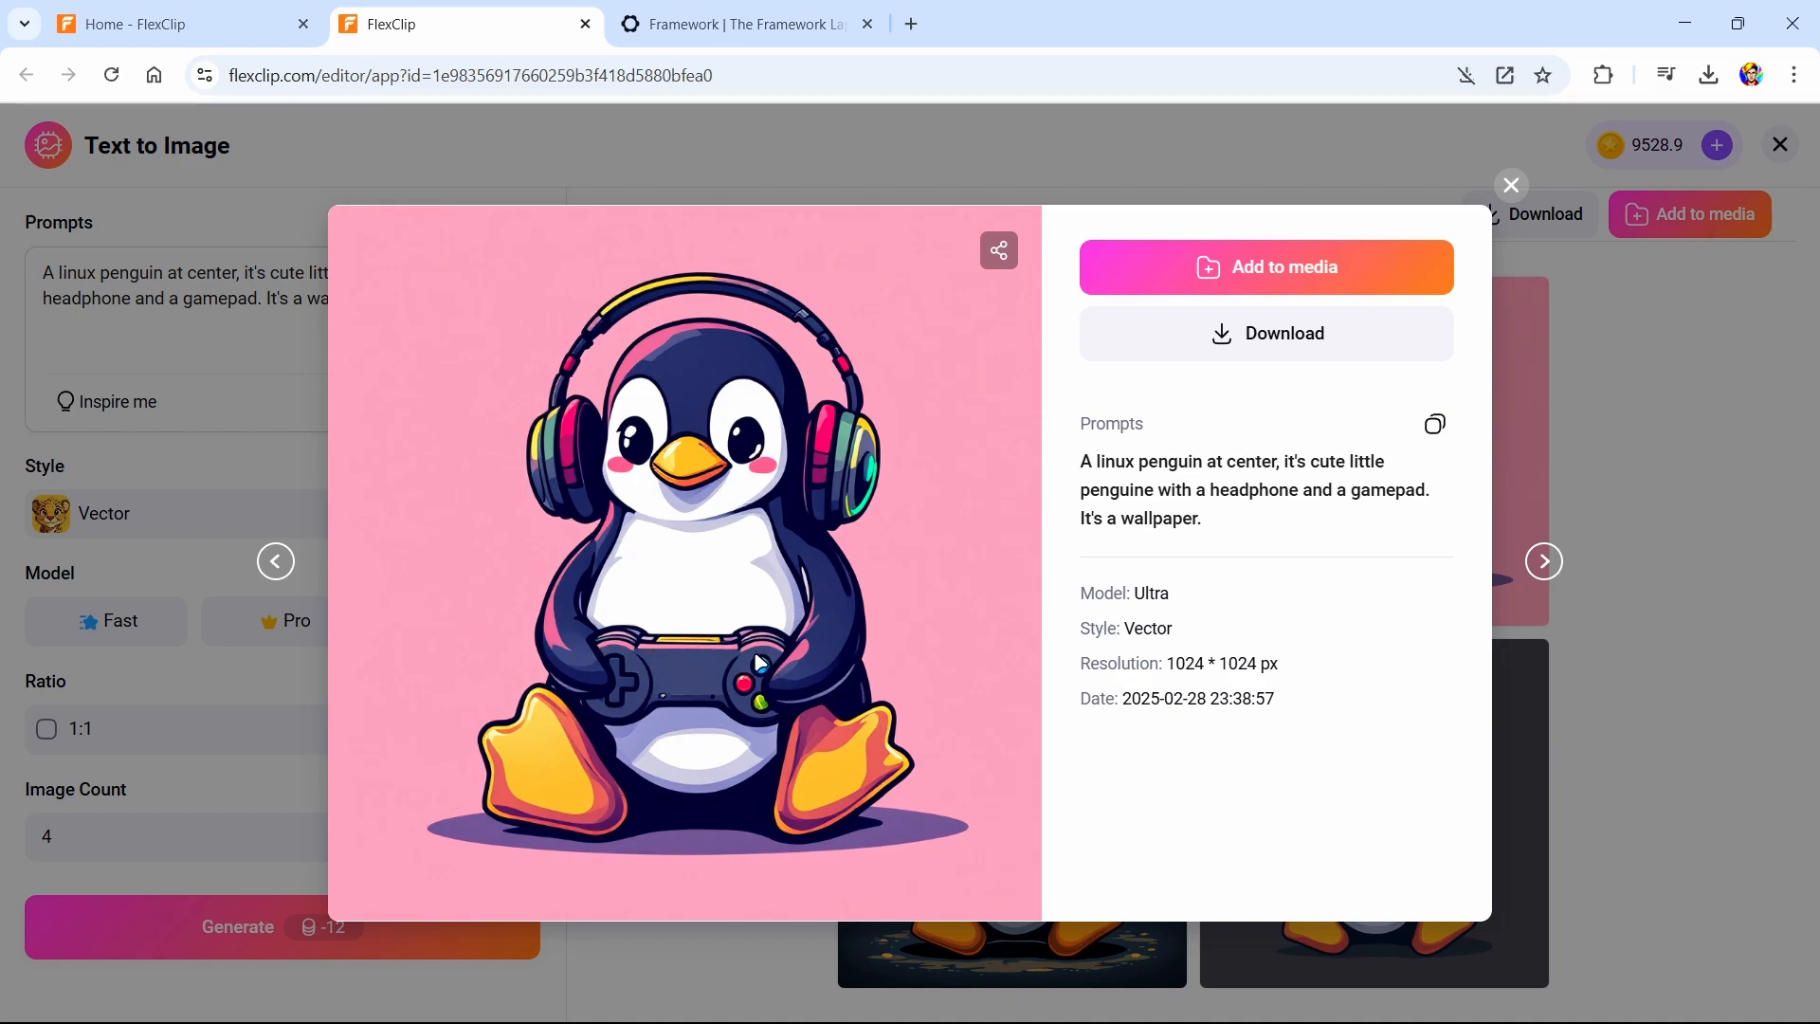
key(alt+Tab)
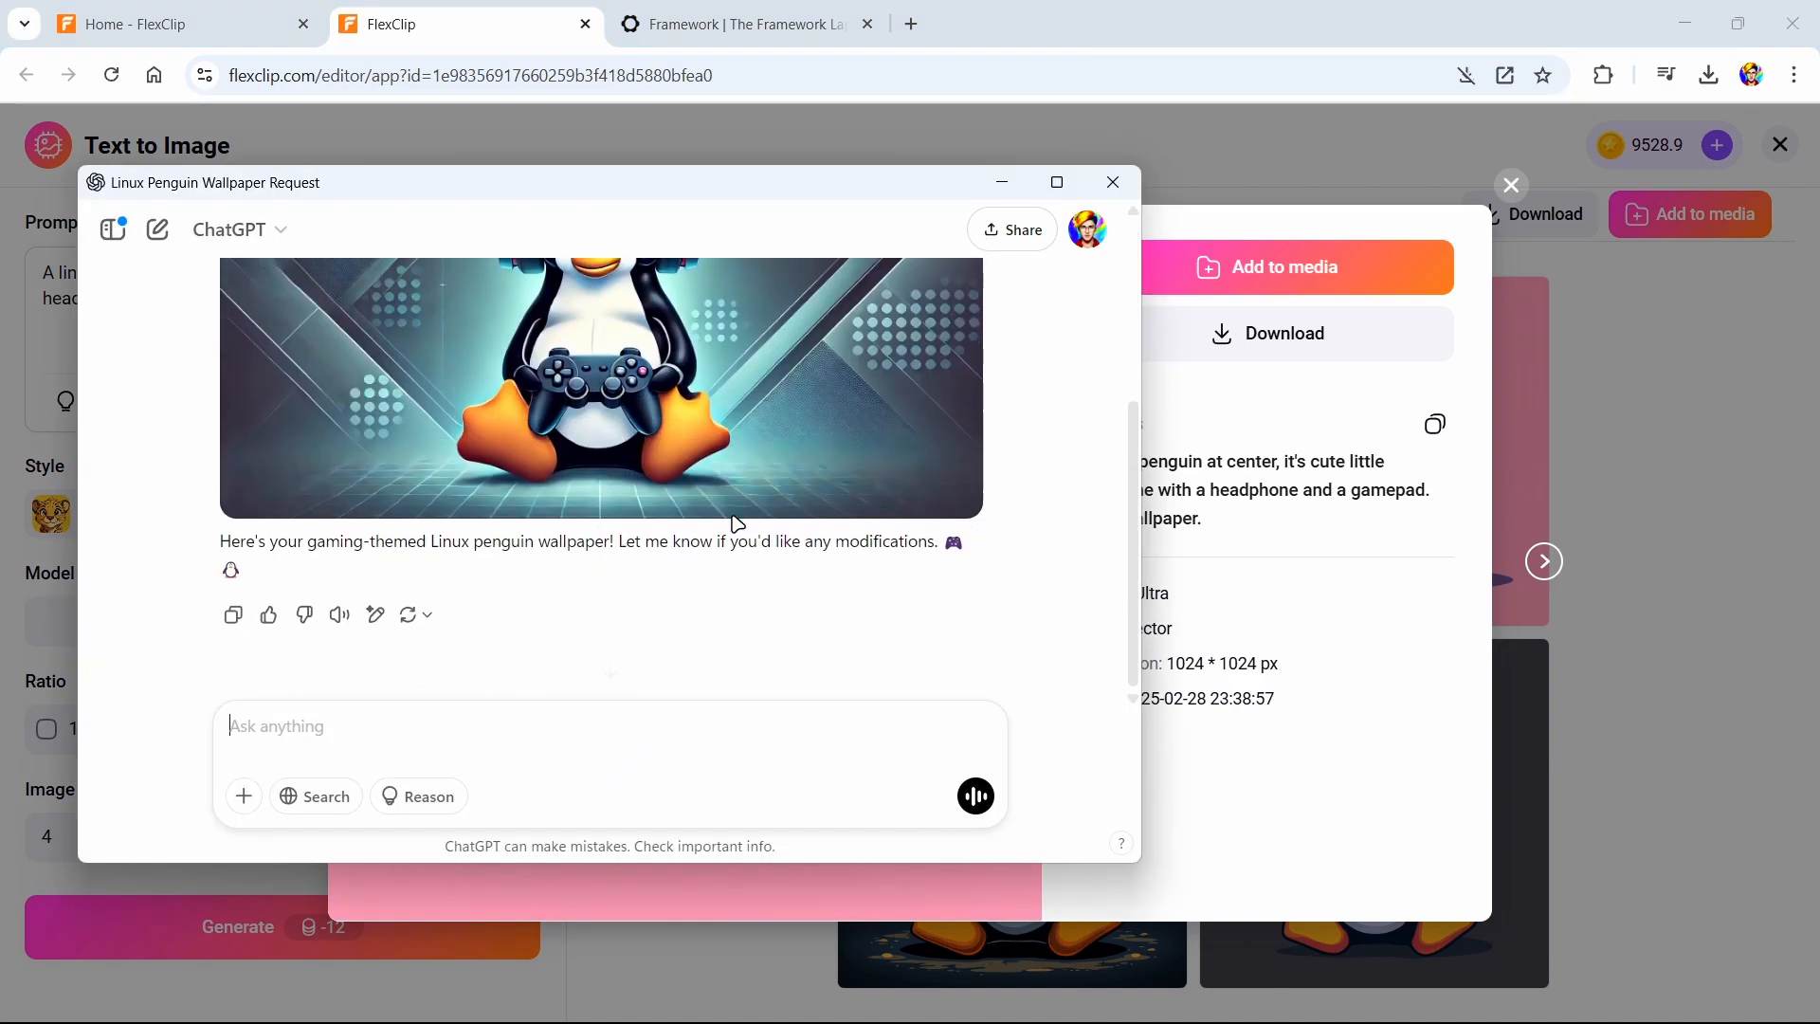
scroll(803, 421, up, 3)
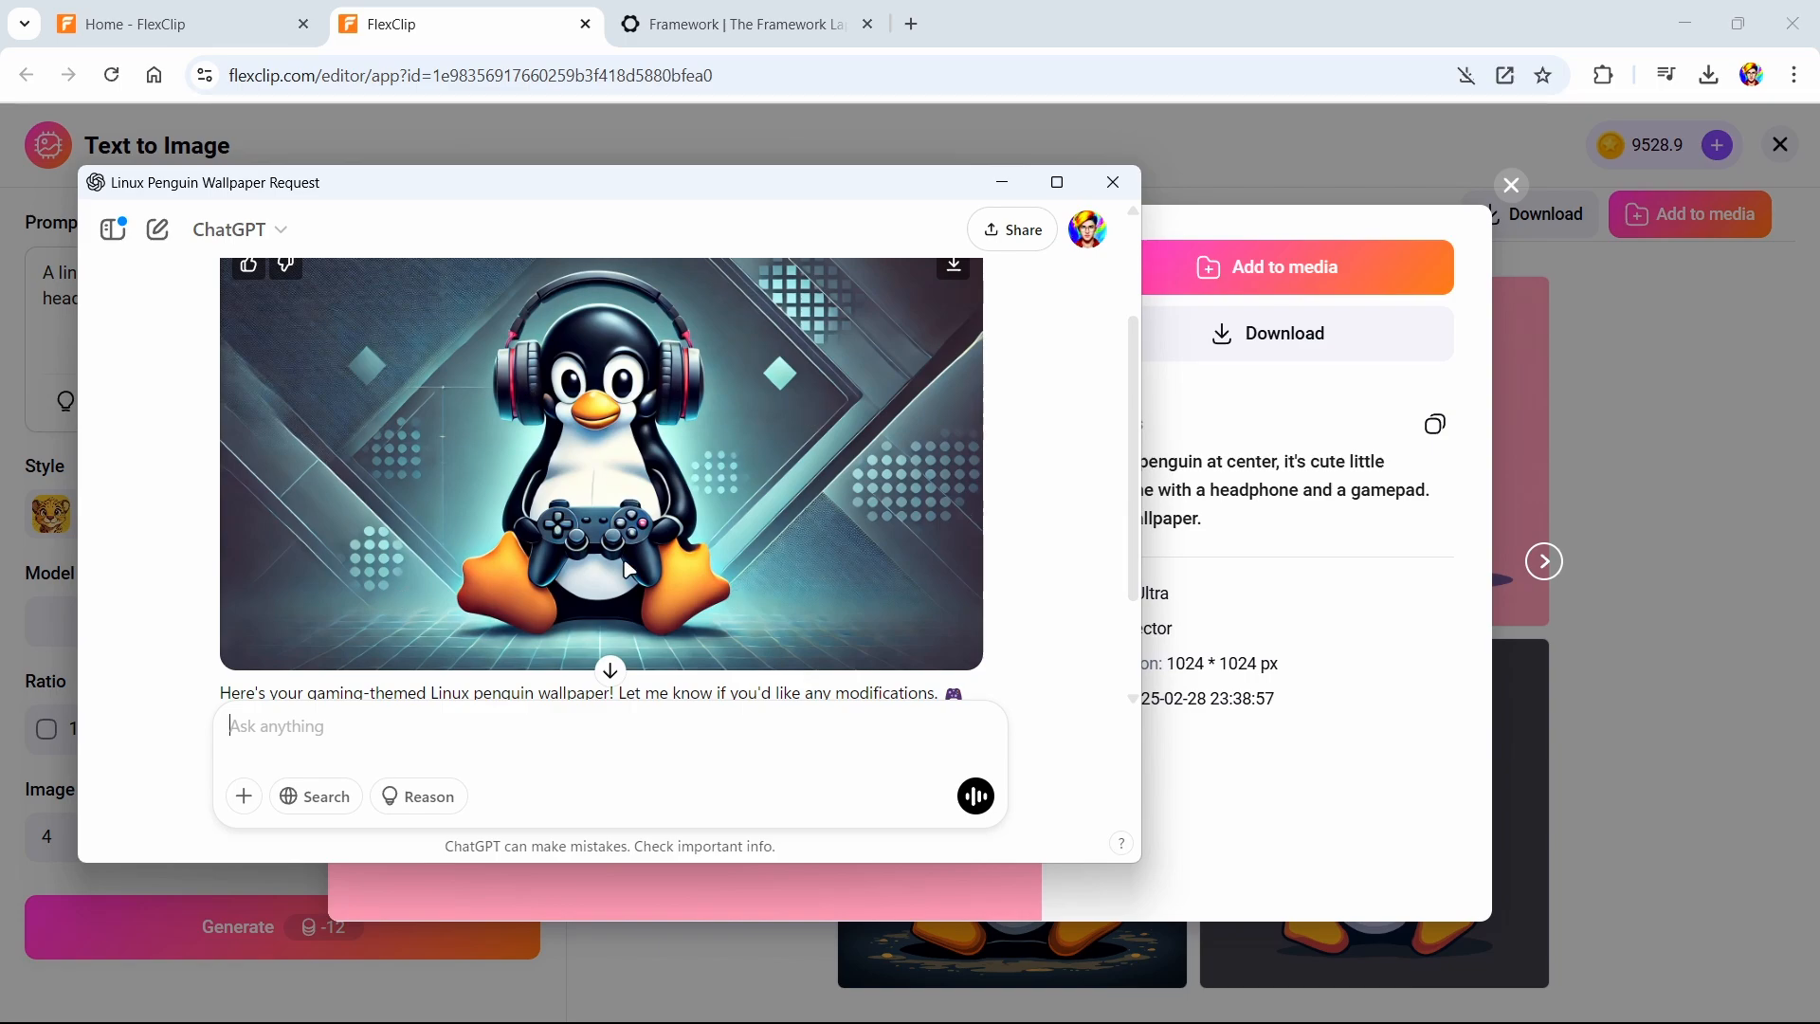
Send the follow-up request "Give me a vector" to ChatGPT
scroll(616, 569, down, 2)
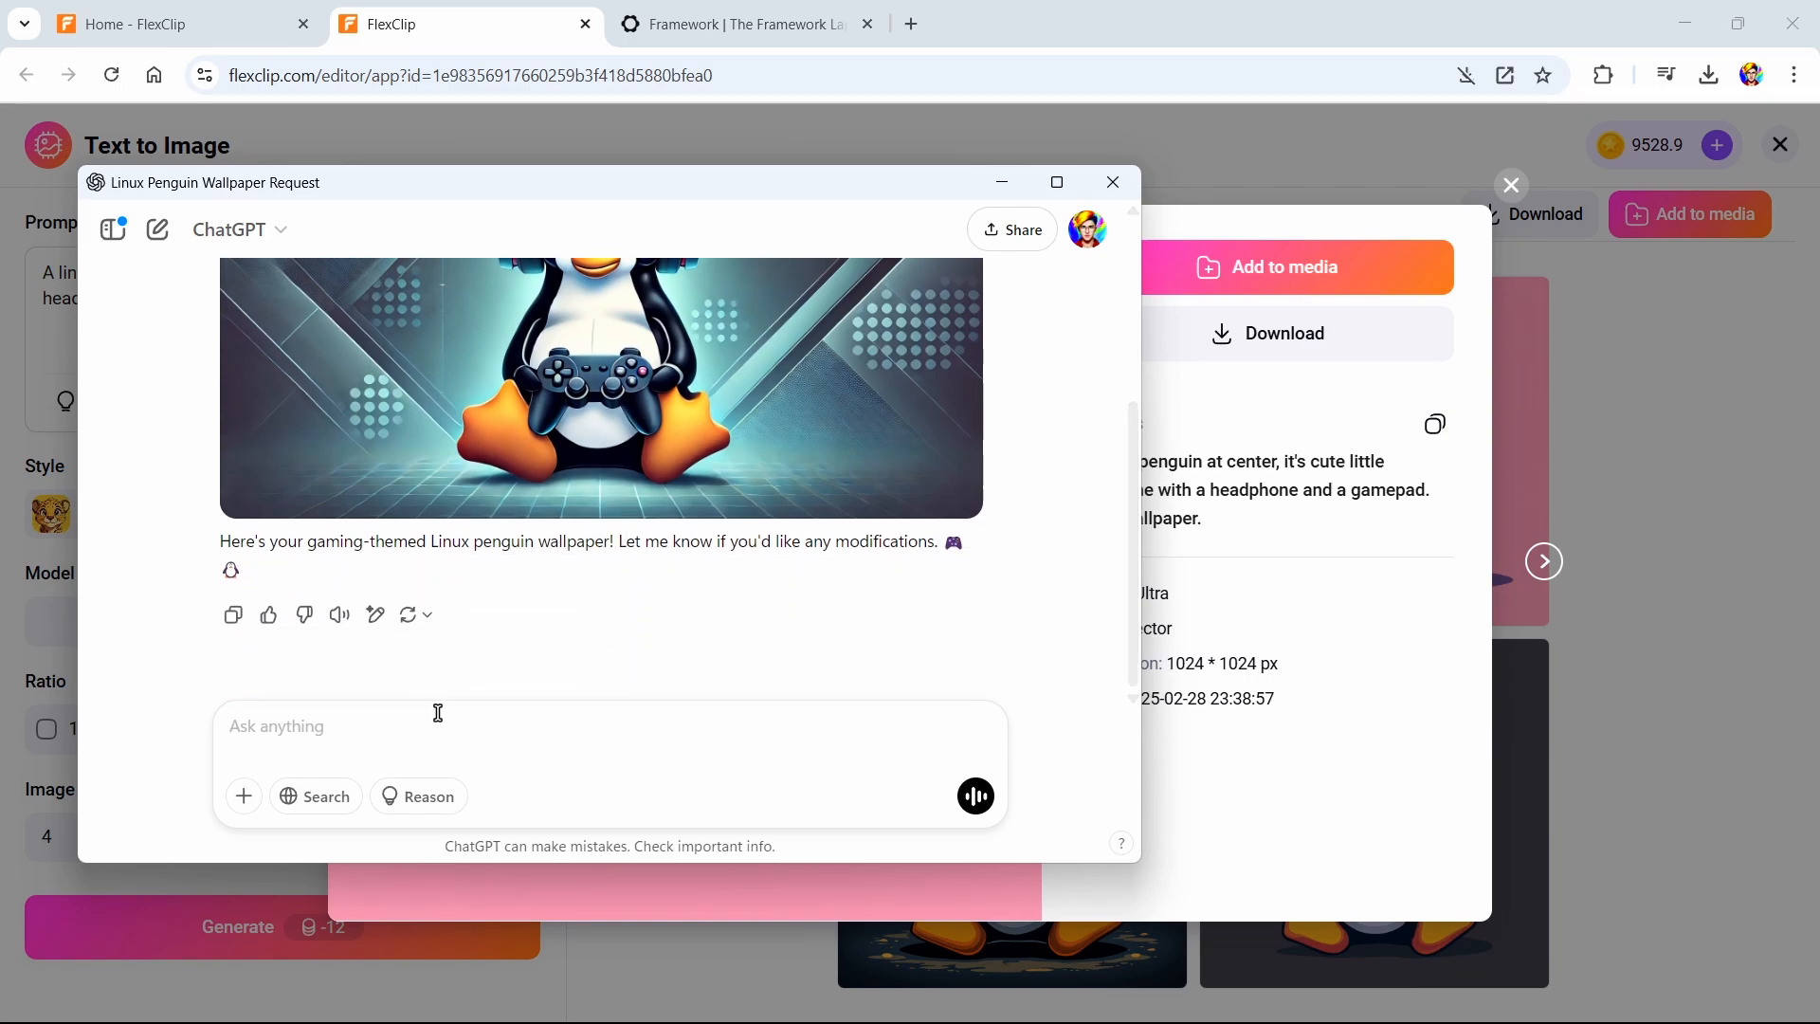
text(Give me a vector)
key(Return)
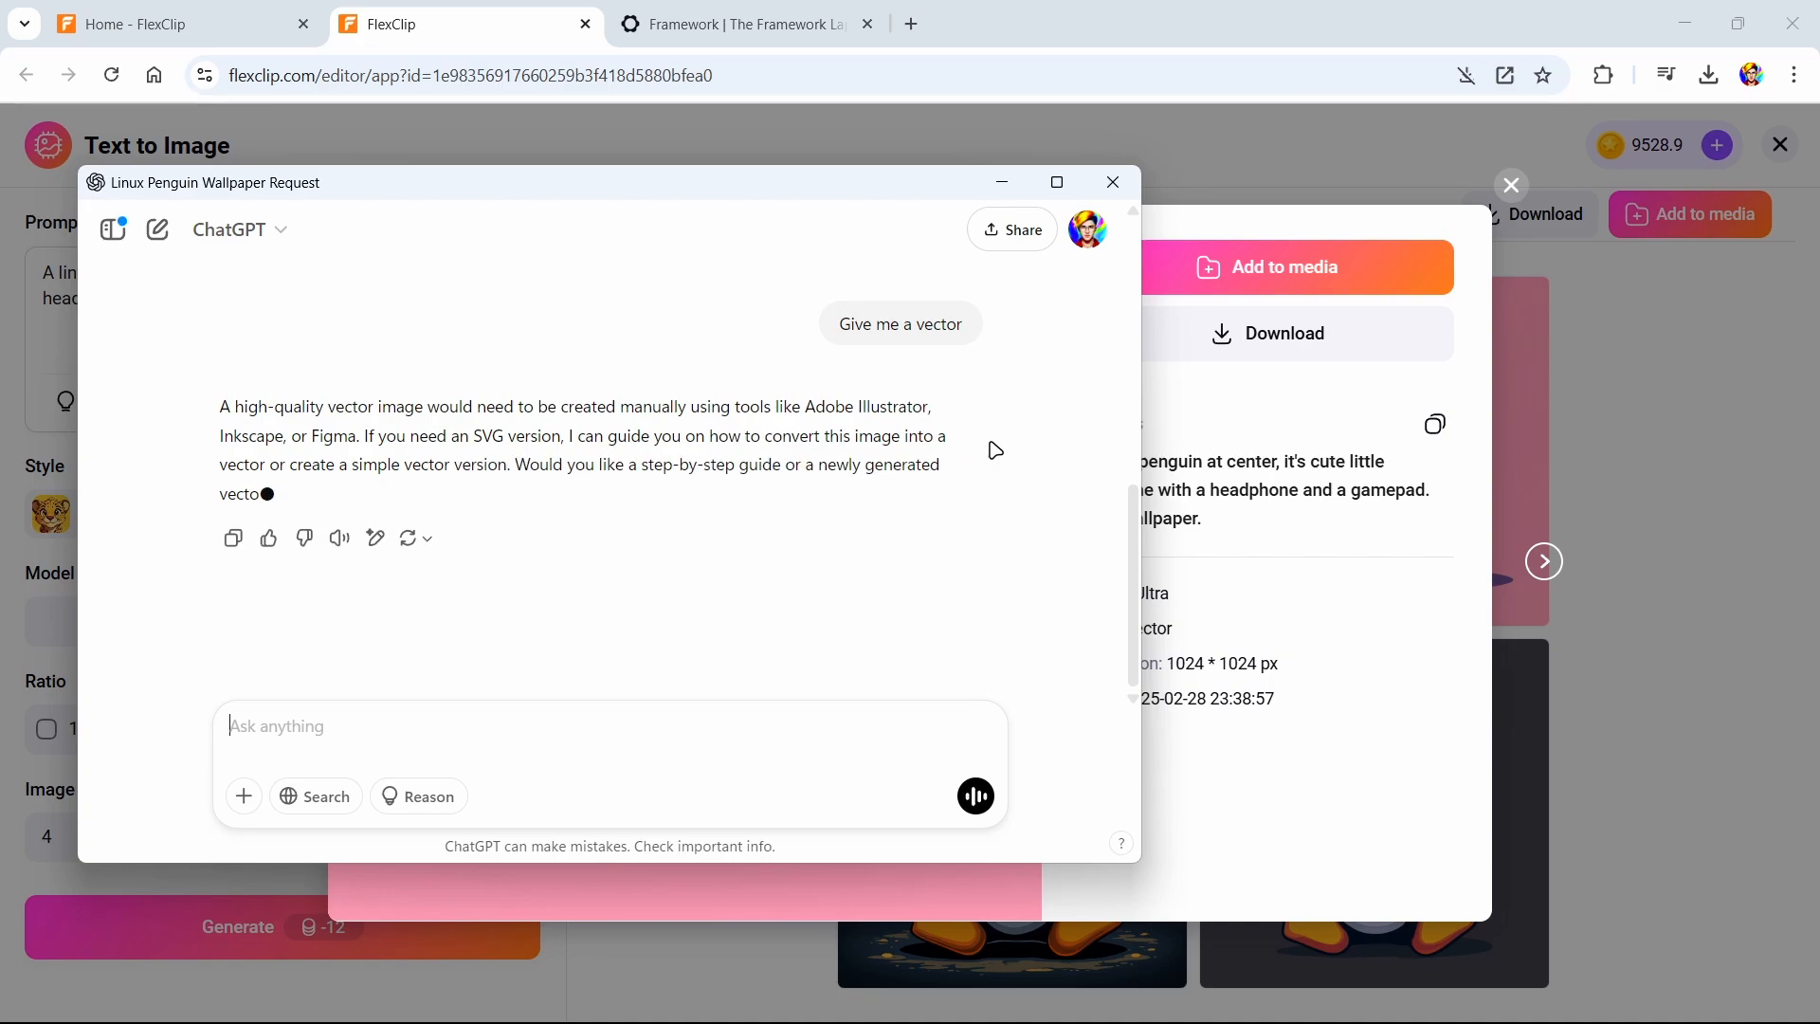
Switch back to FlexClip, download the enlarged pink-background penguin image, and close its preview
click(1322, 505)
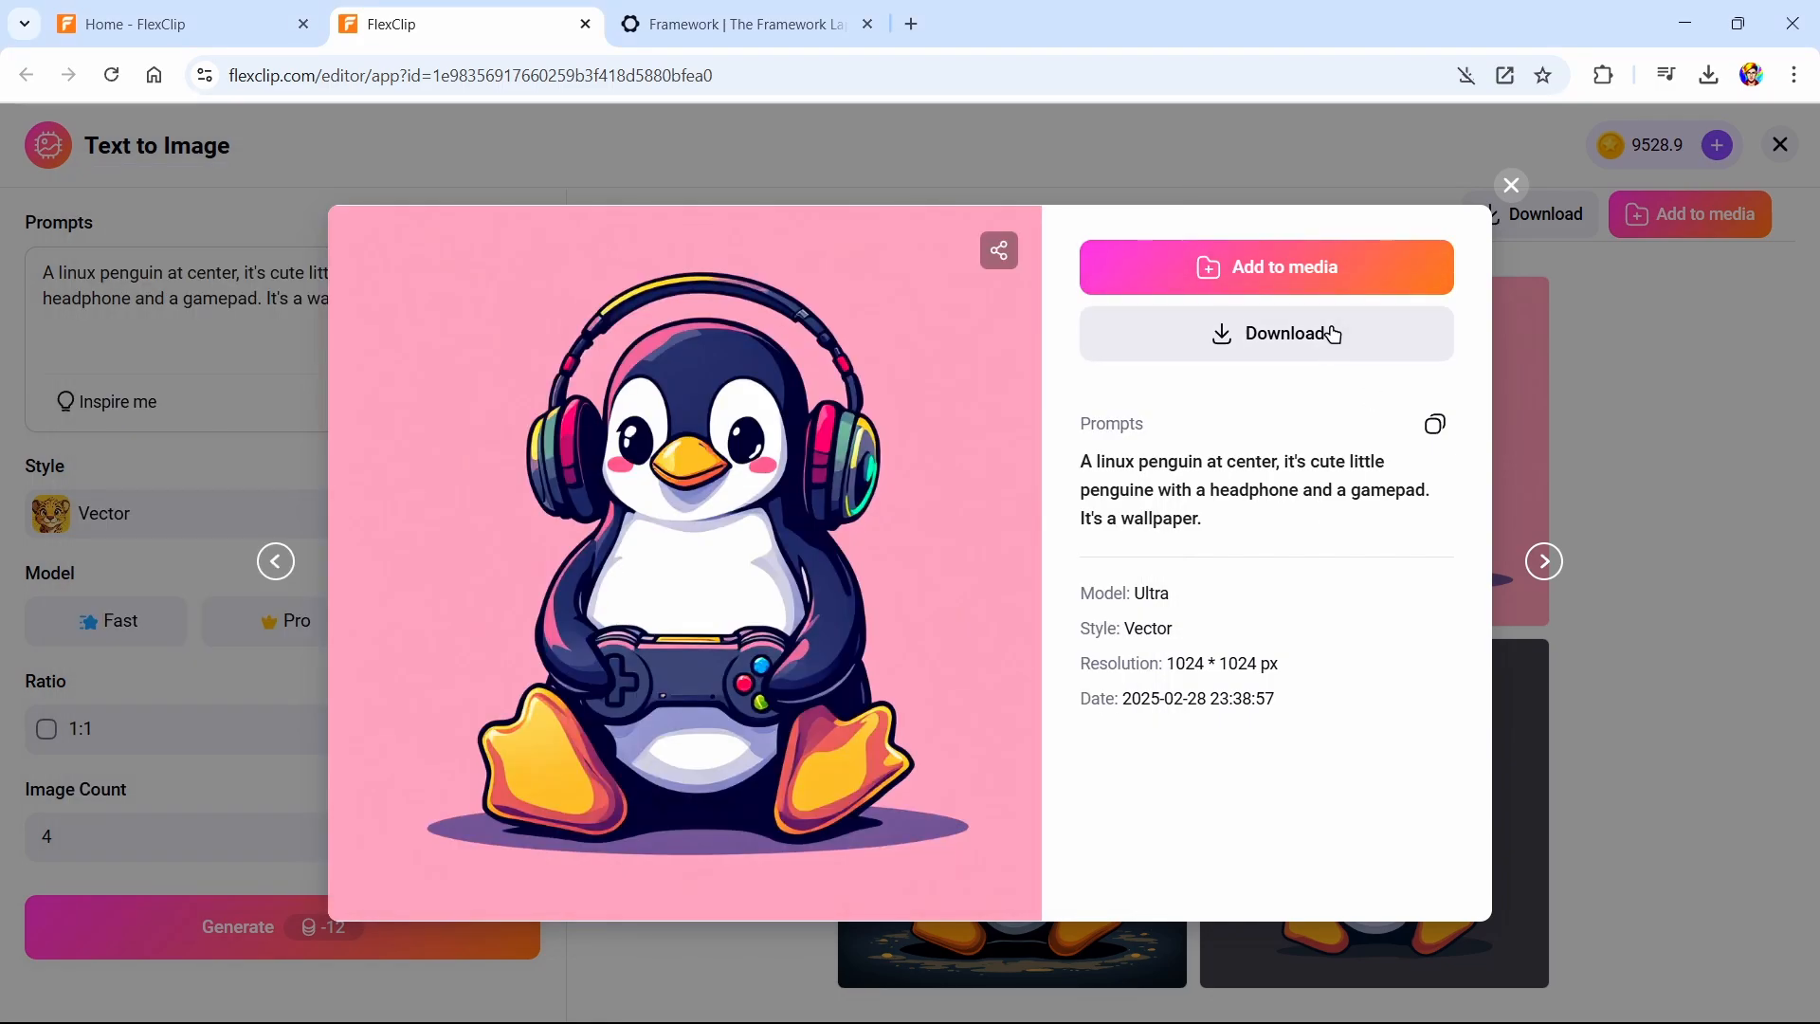
click(1325, 343)
click(301, 520)
Change the image style to Flat Design and generate a new set of penguin images
click(305, 520)
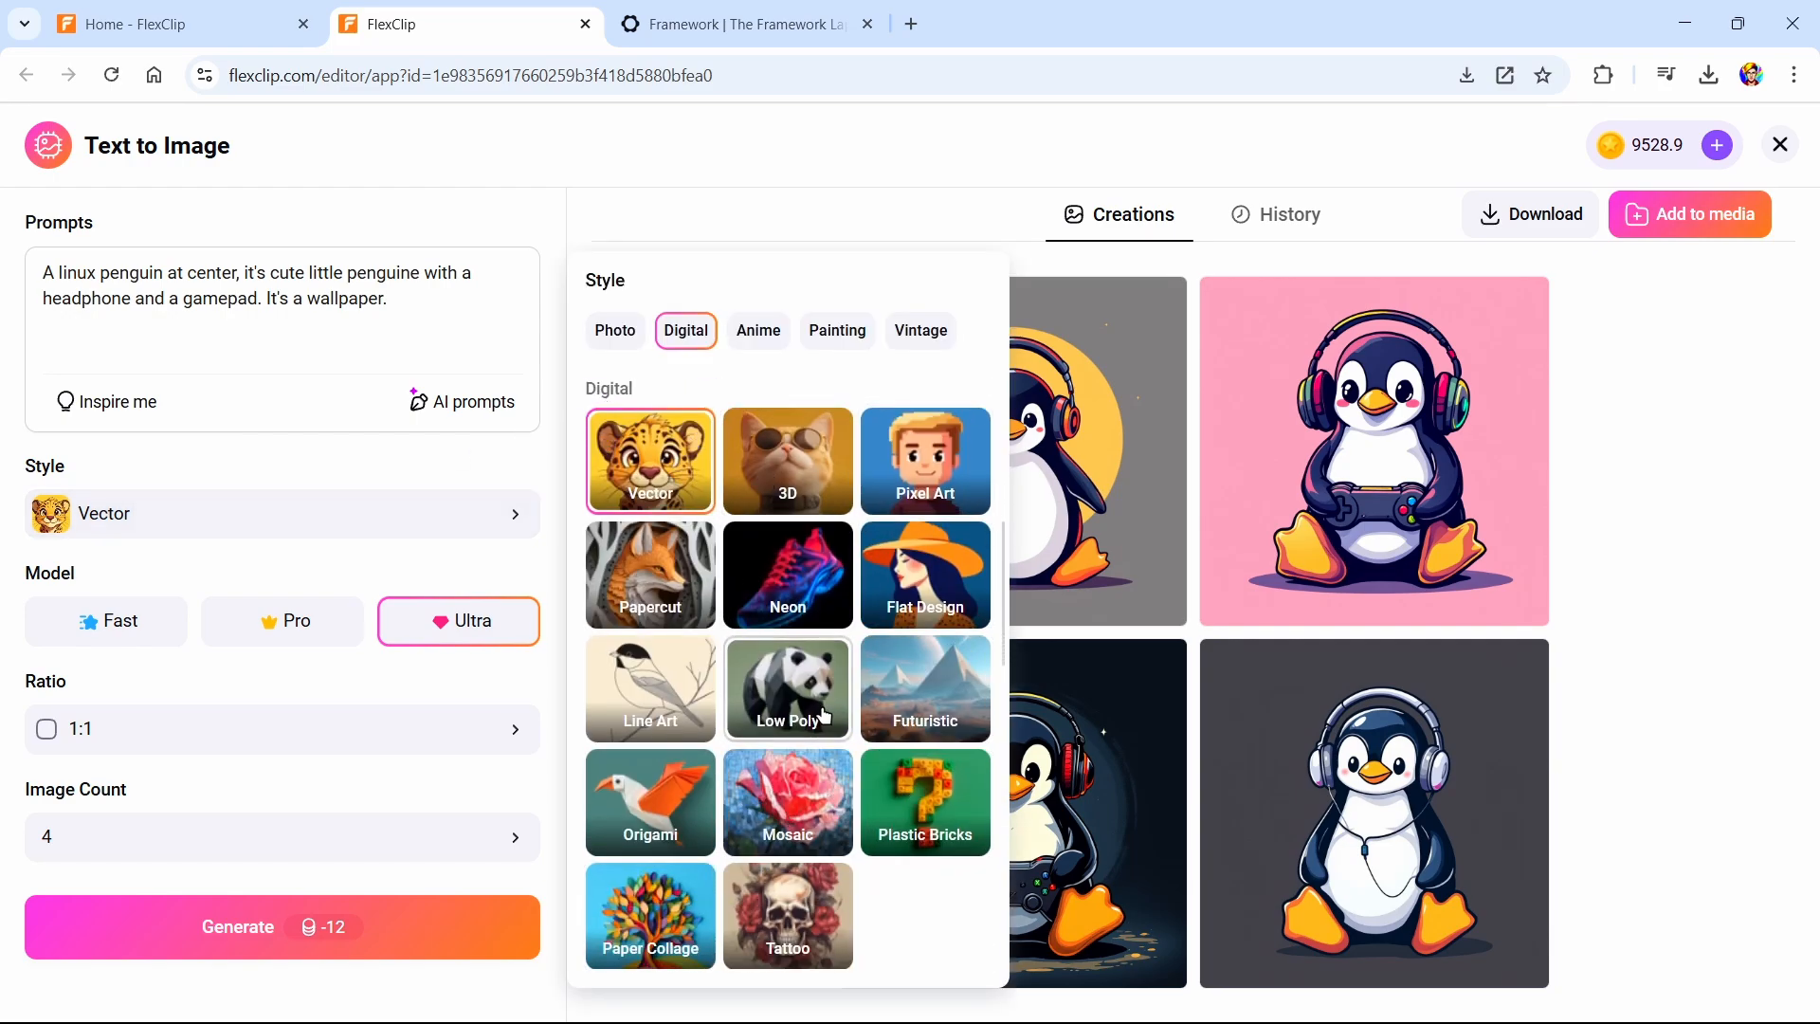
click(960, 607)
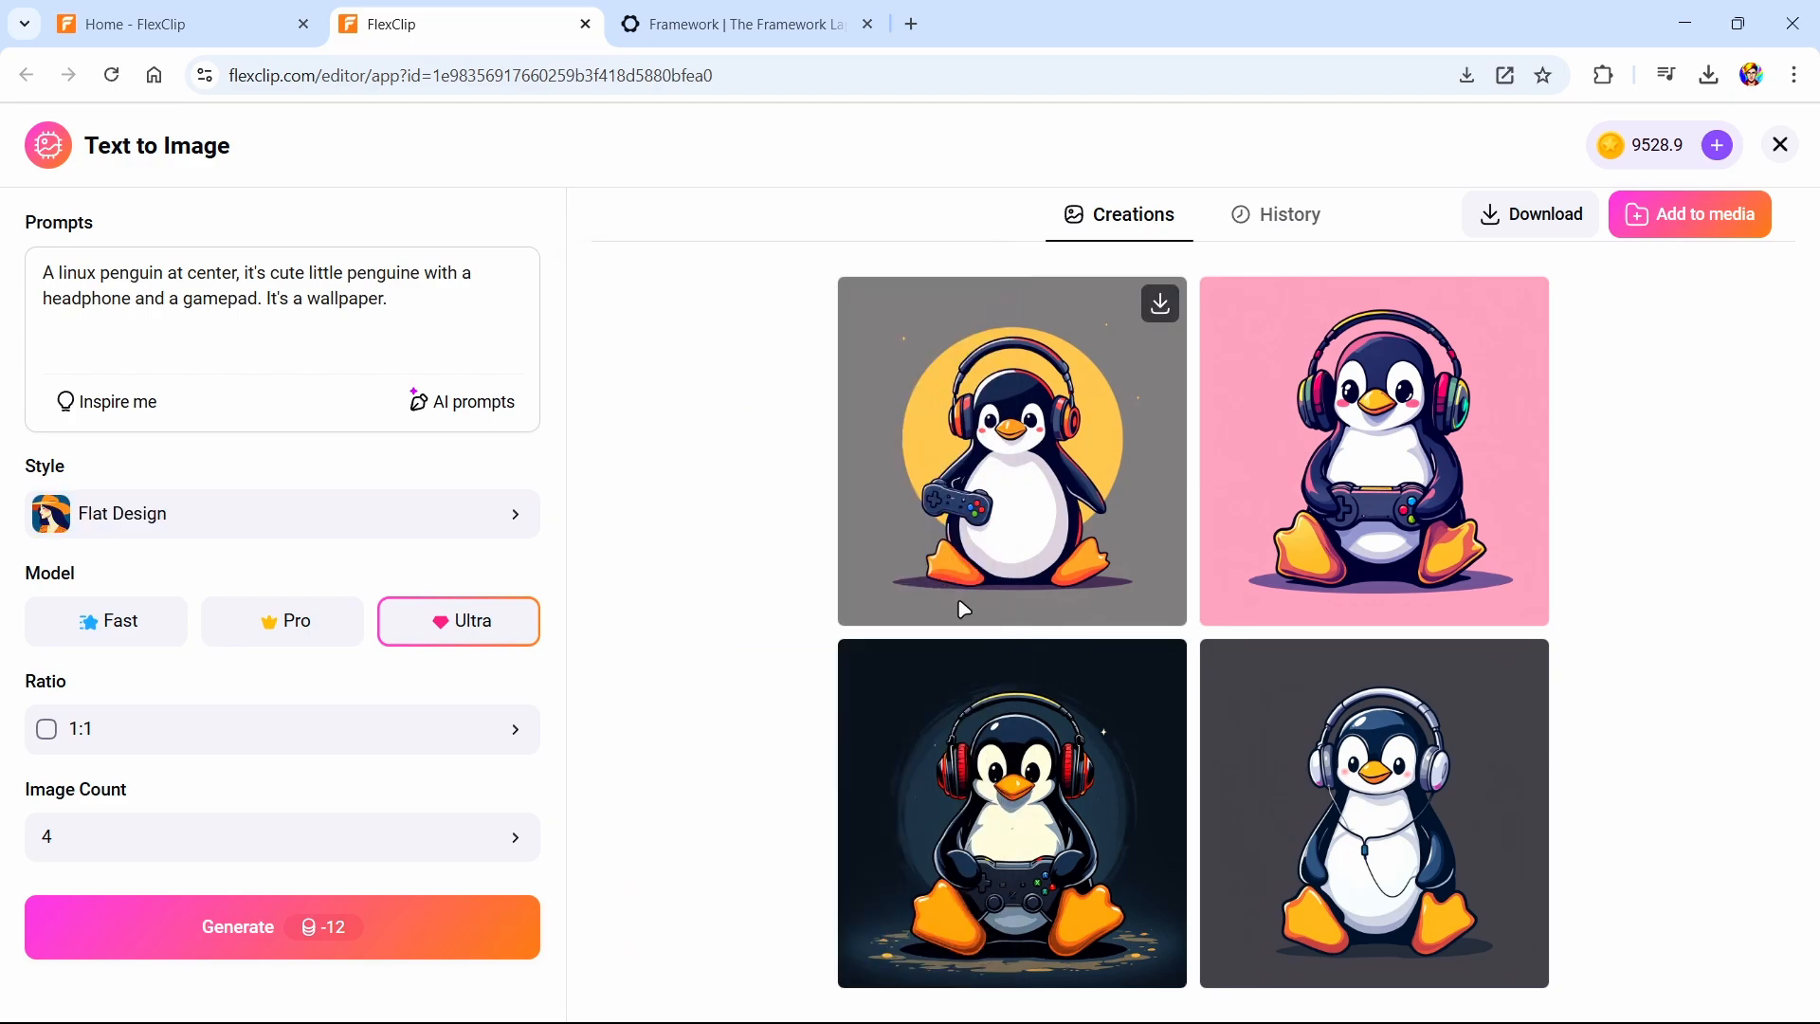
click(148, 948)
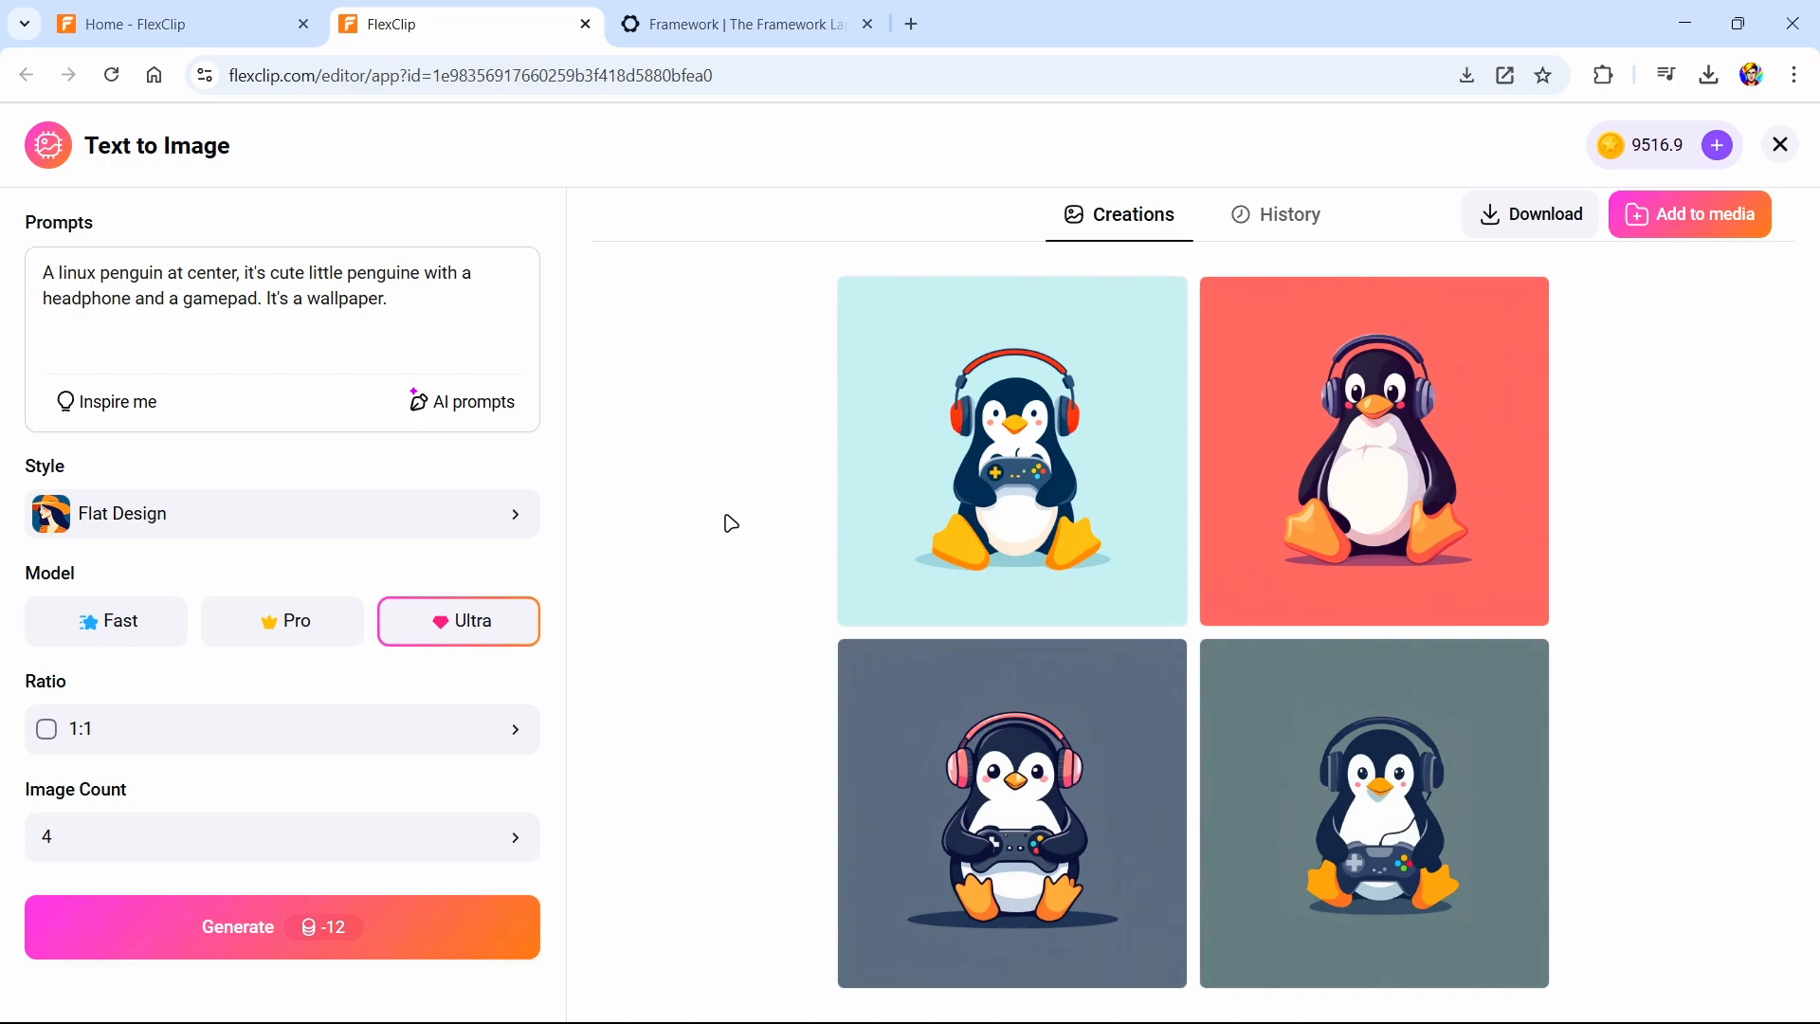
Preview the slate-blue flat penguin, then download it together with the red-background and light-blue-background images
click(1126, 804)
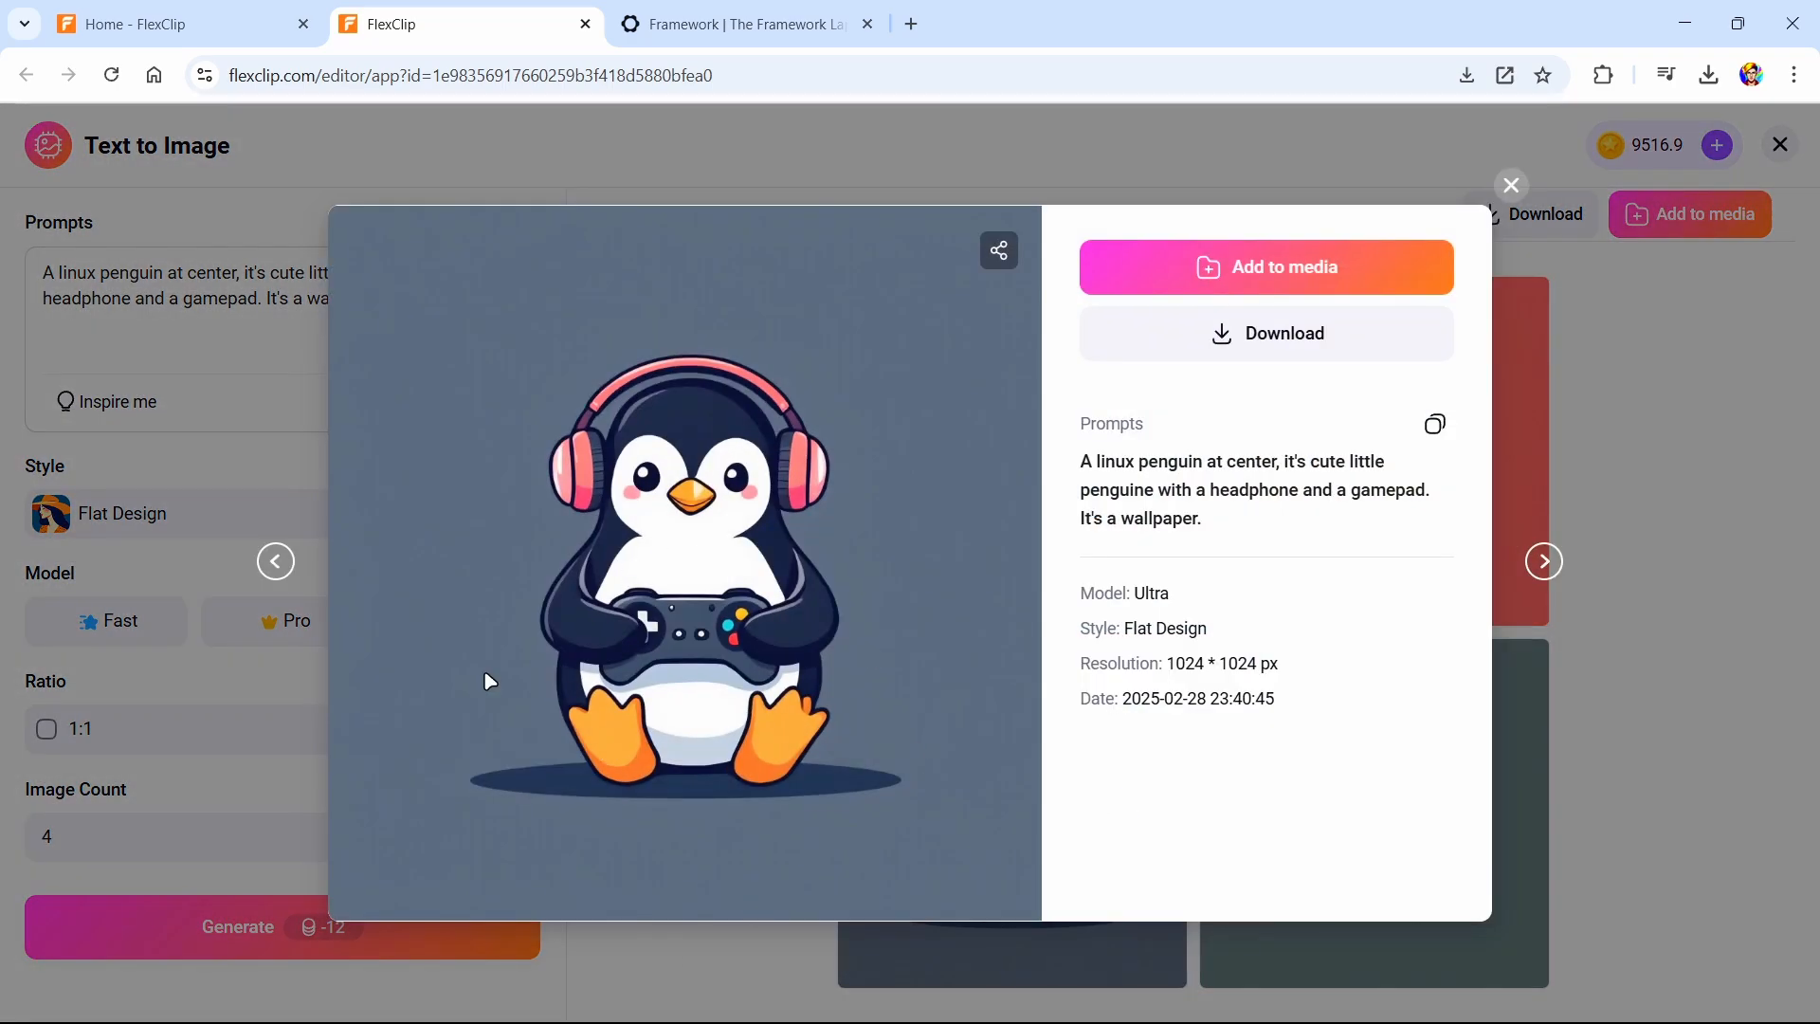
click(1515, 199)
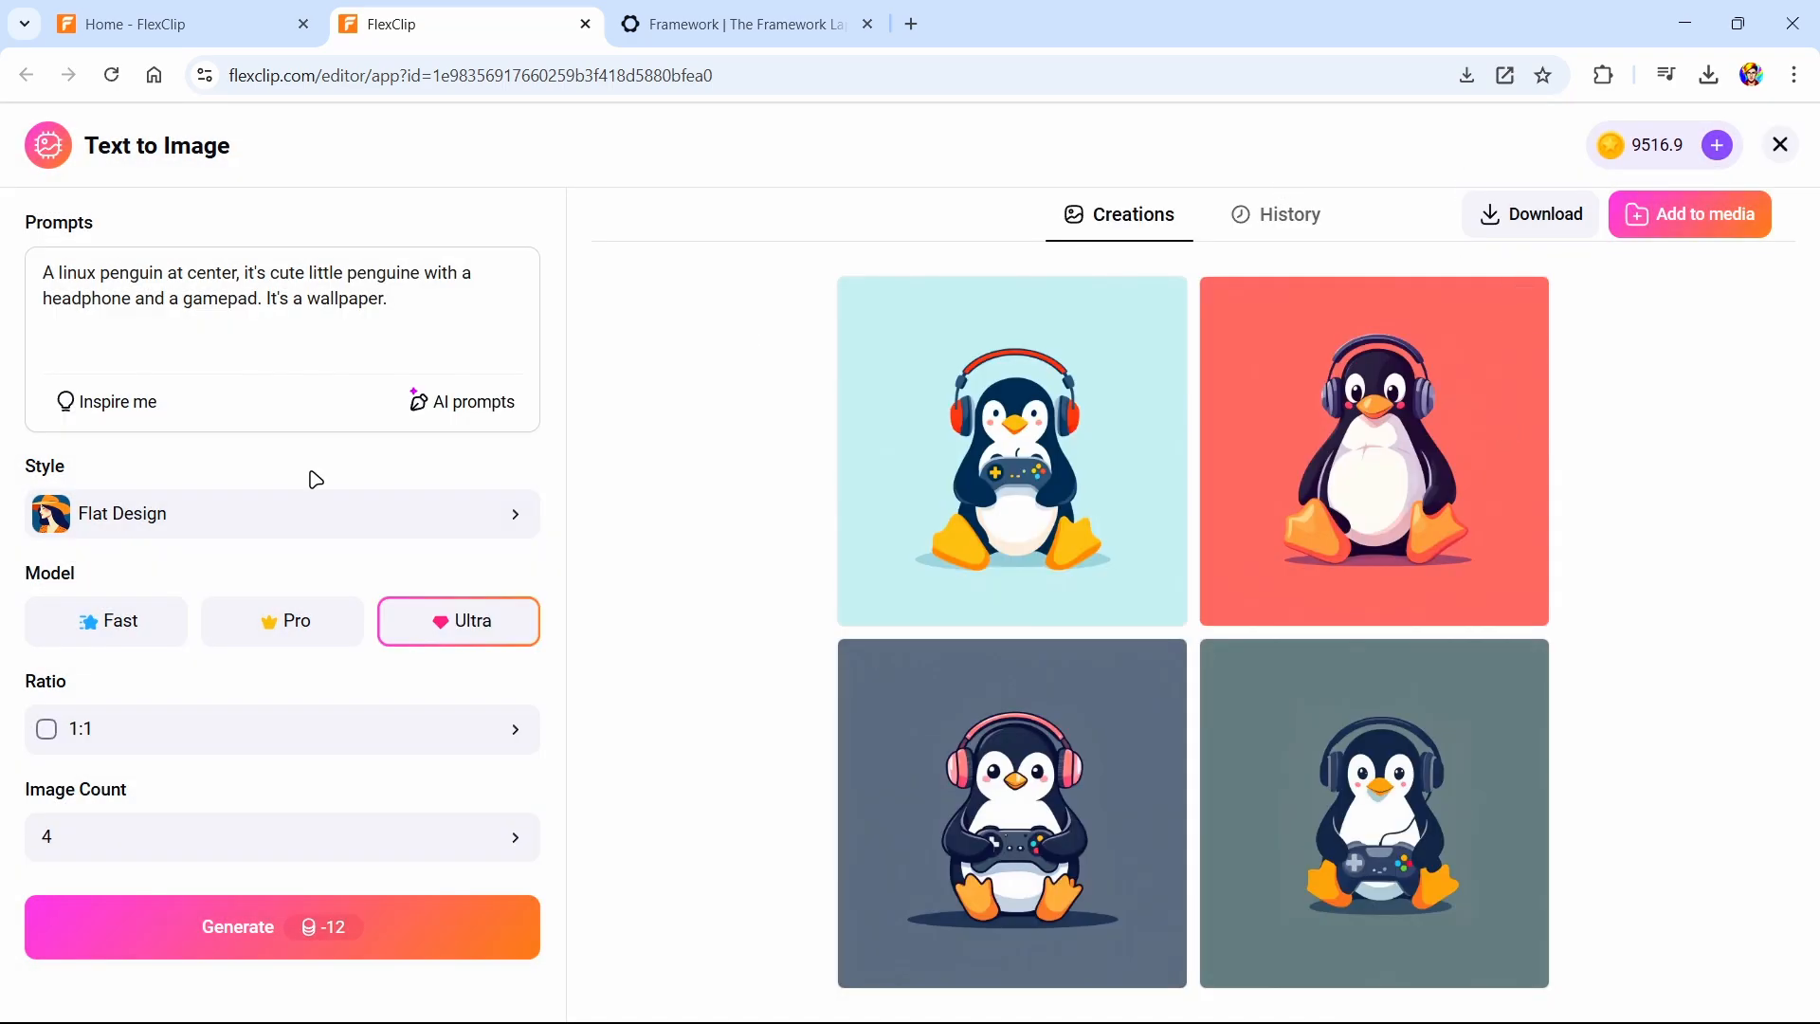
click(1160, 666)
click(1522, 302)
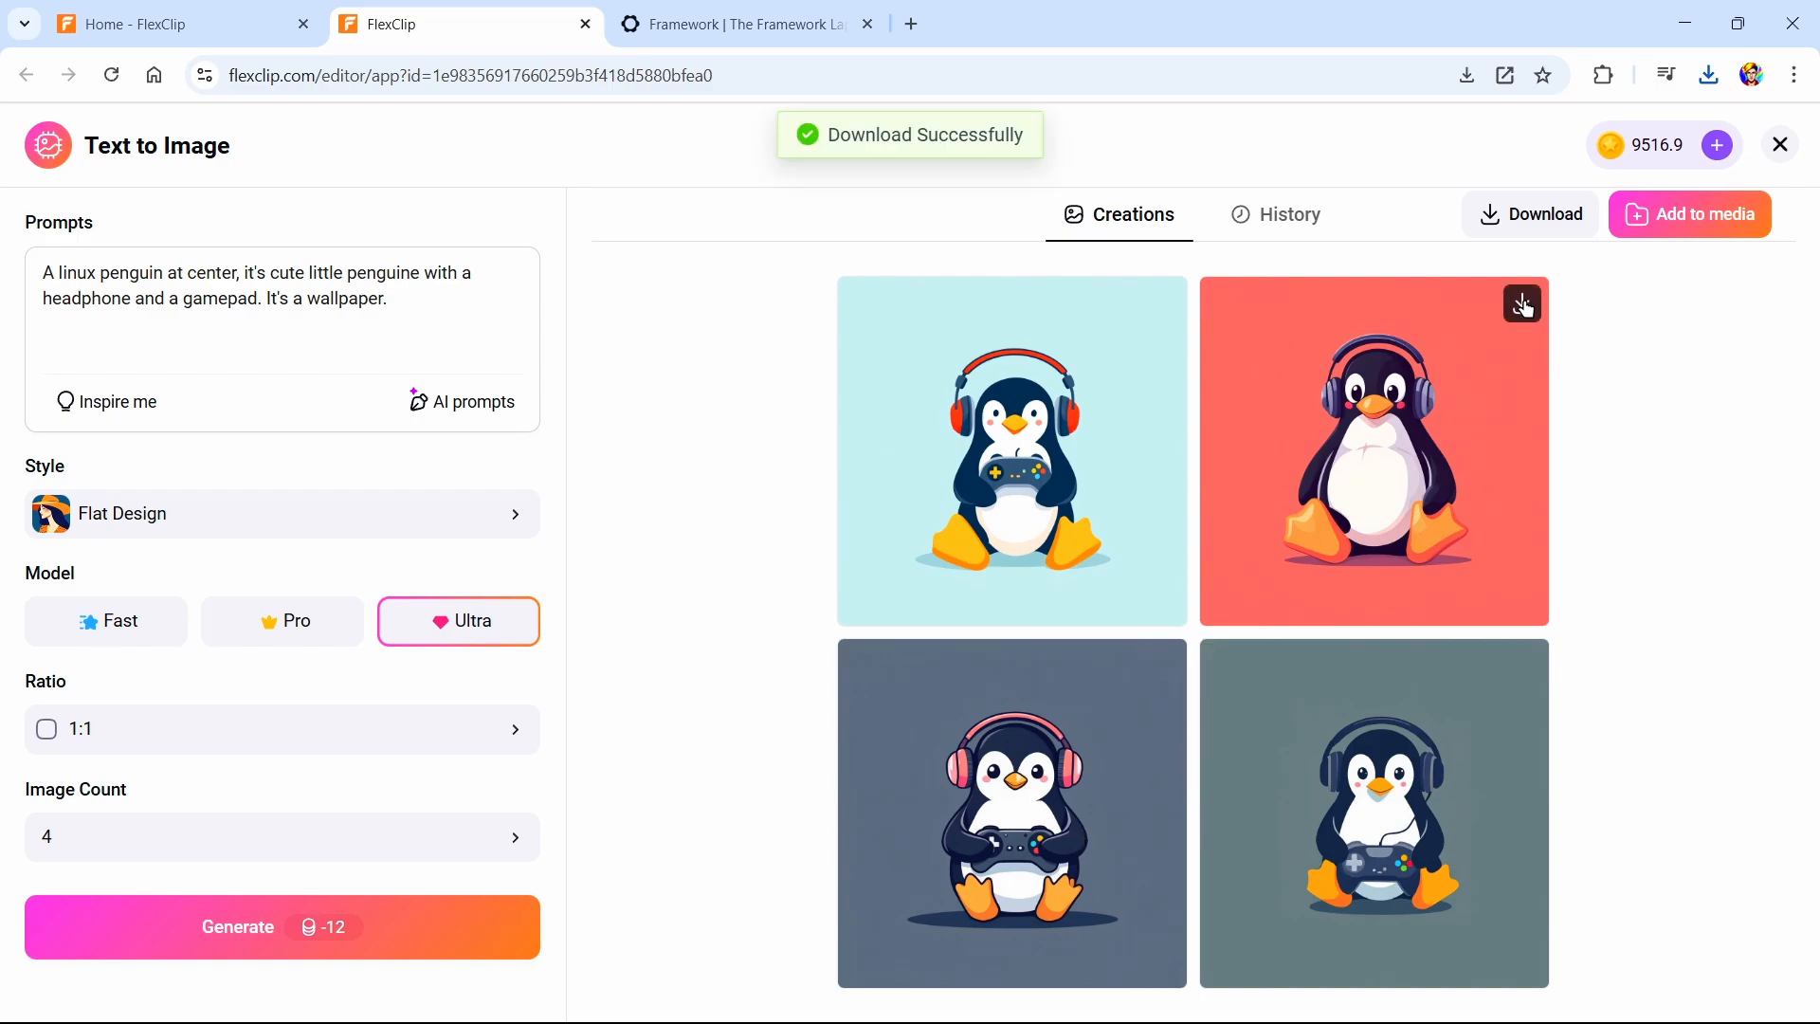
click(1160, 305)
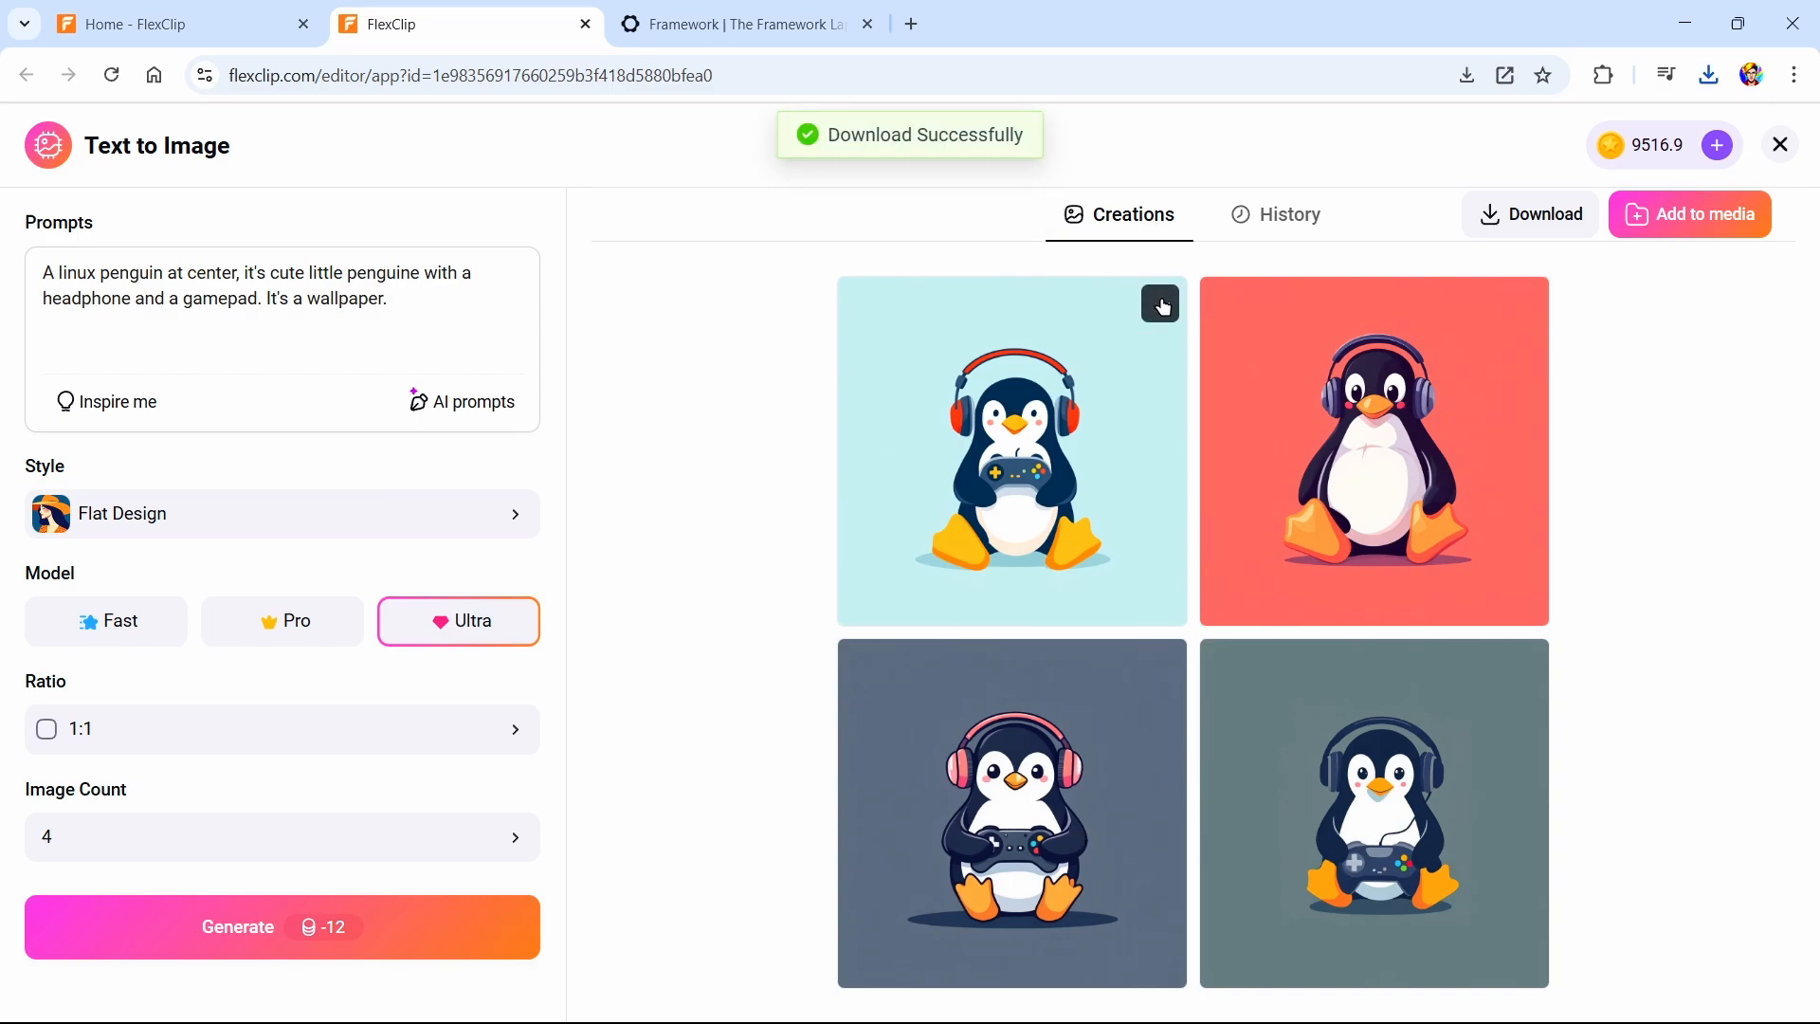
Change the image style to 3D and generate another set of penguin images
click(320, 515)
click(787, 460)
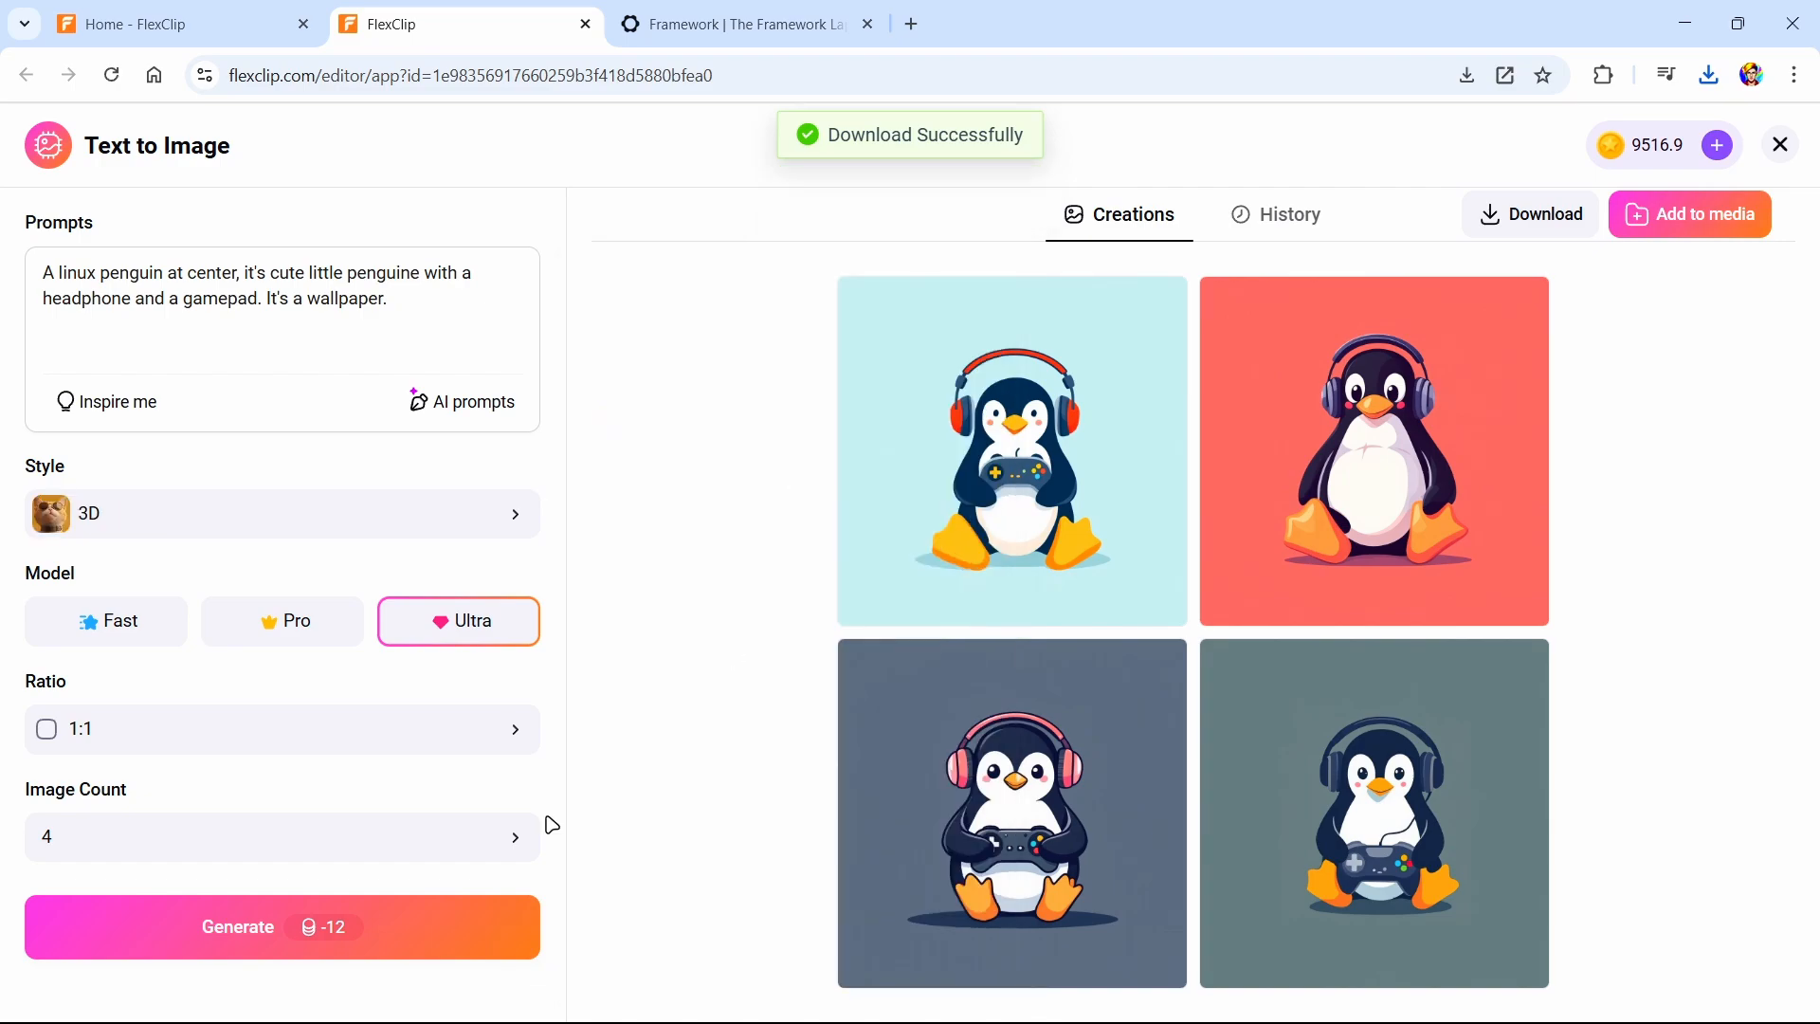
click(378, 914)
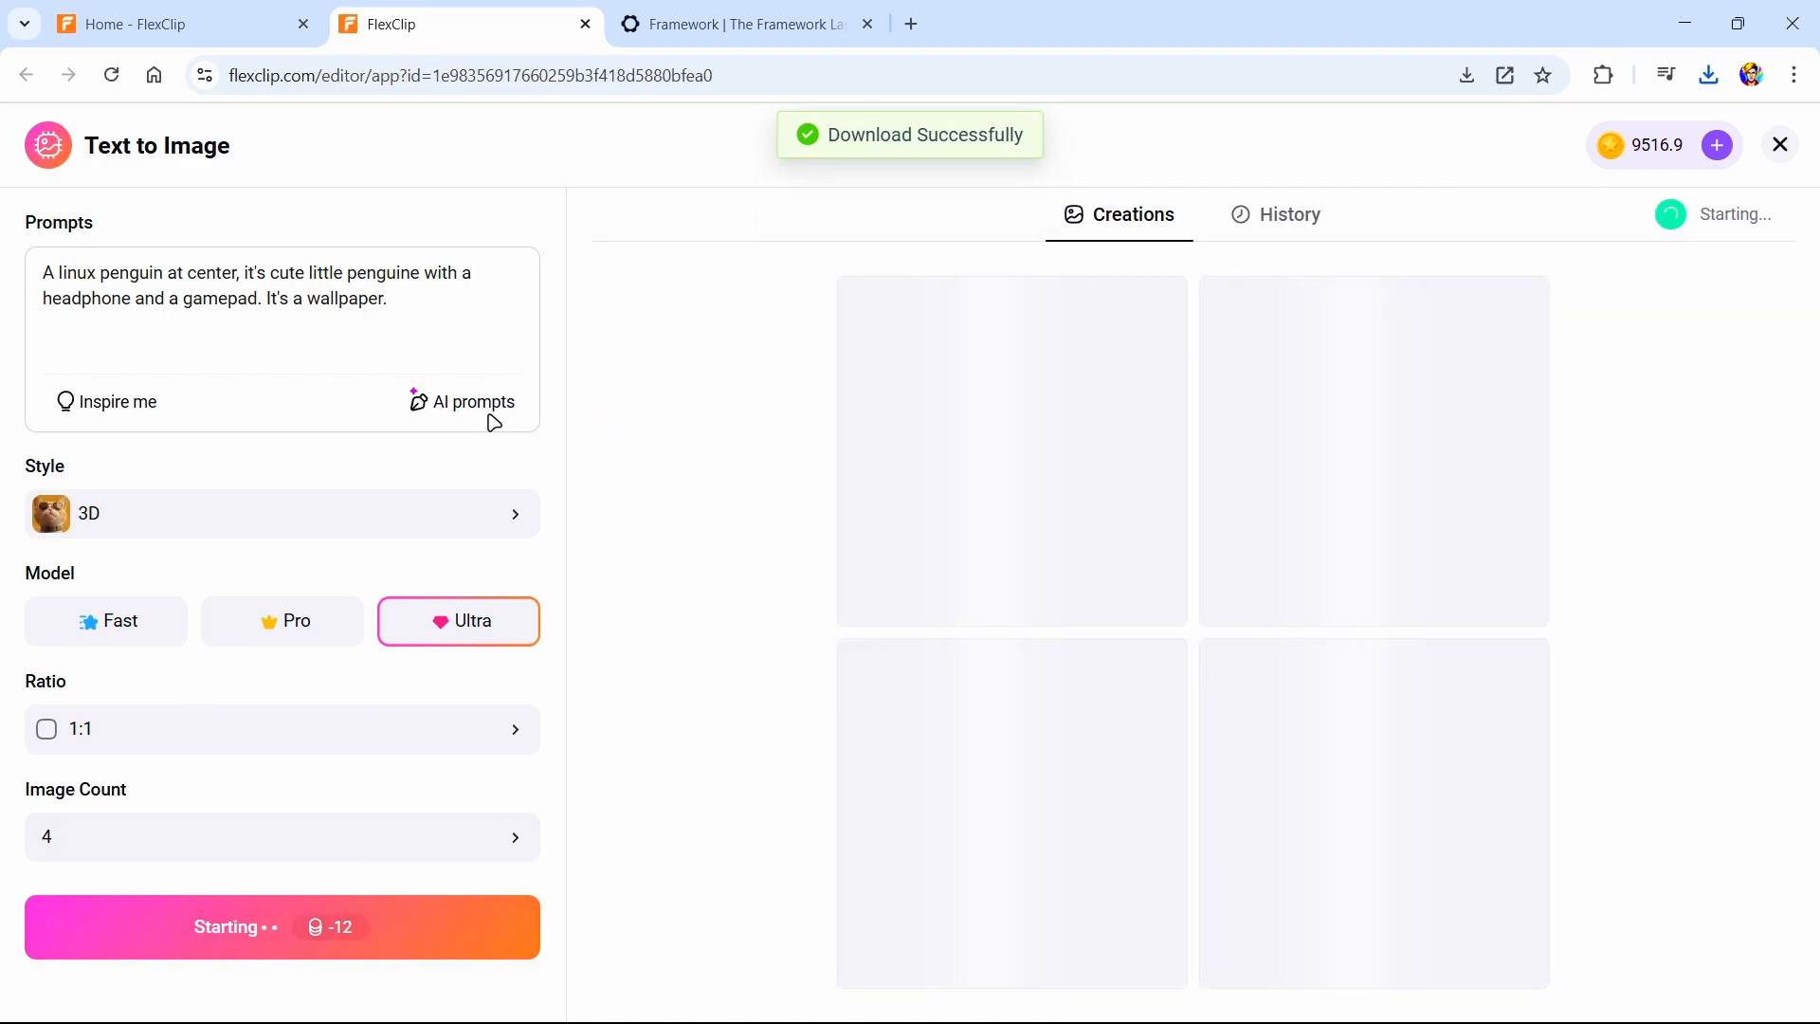
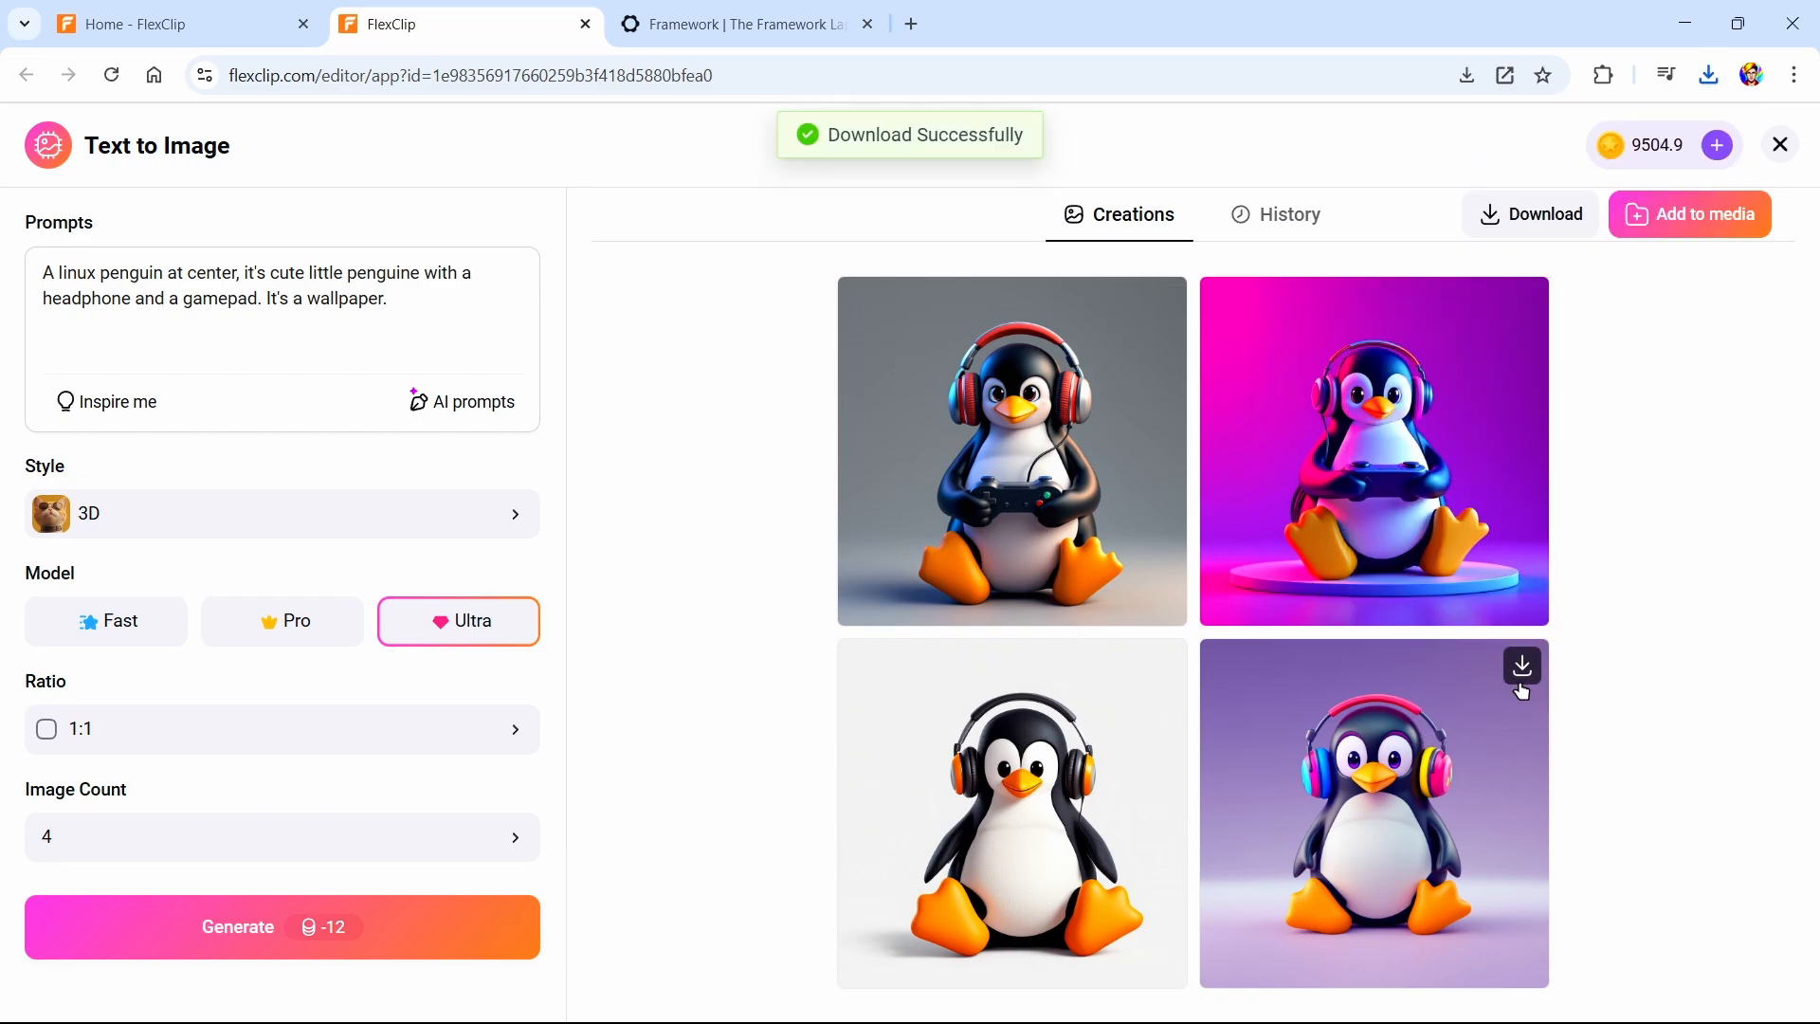
Download the light-purple and white-background 3D penguin images, then close the image generator to return to the video editor
click(1522, 667)
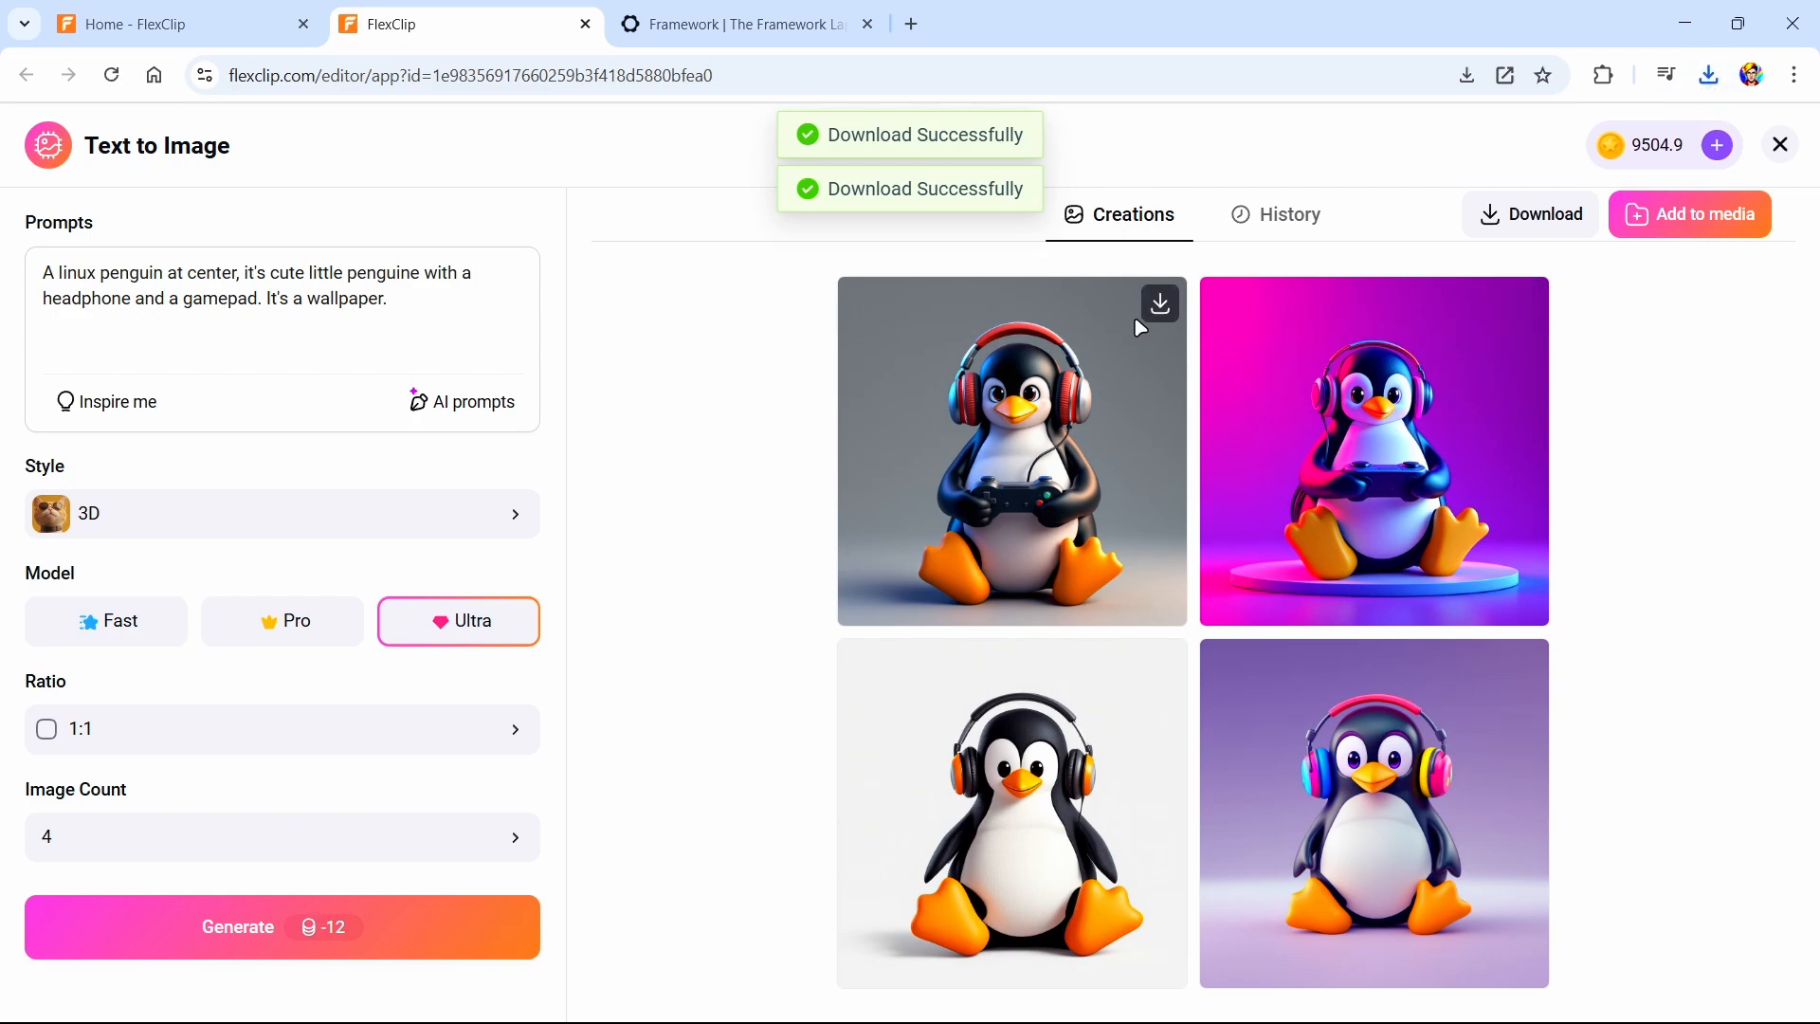
click(1158, 667)
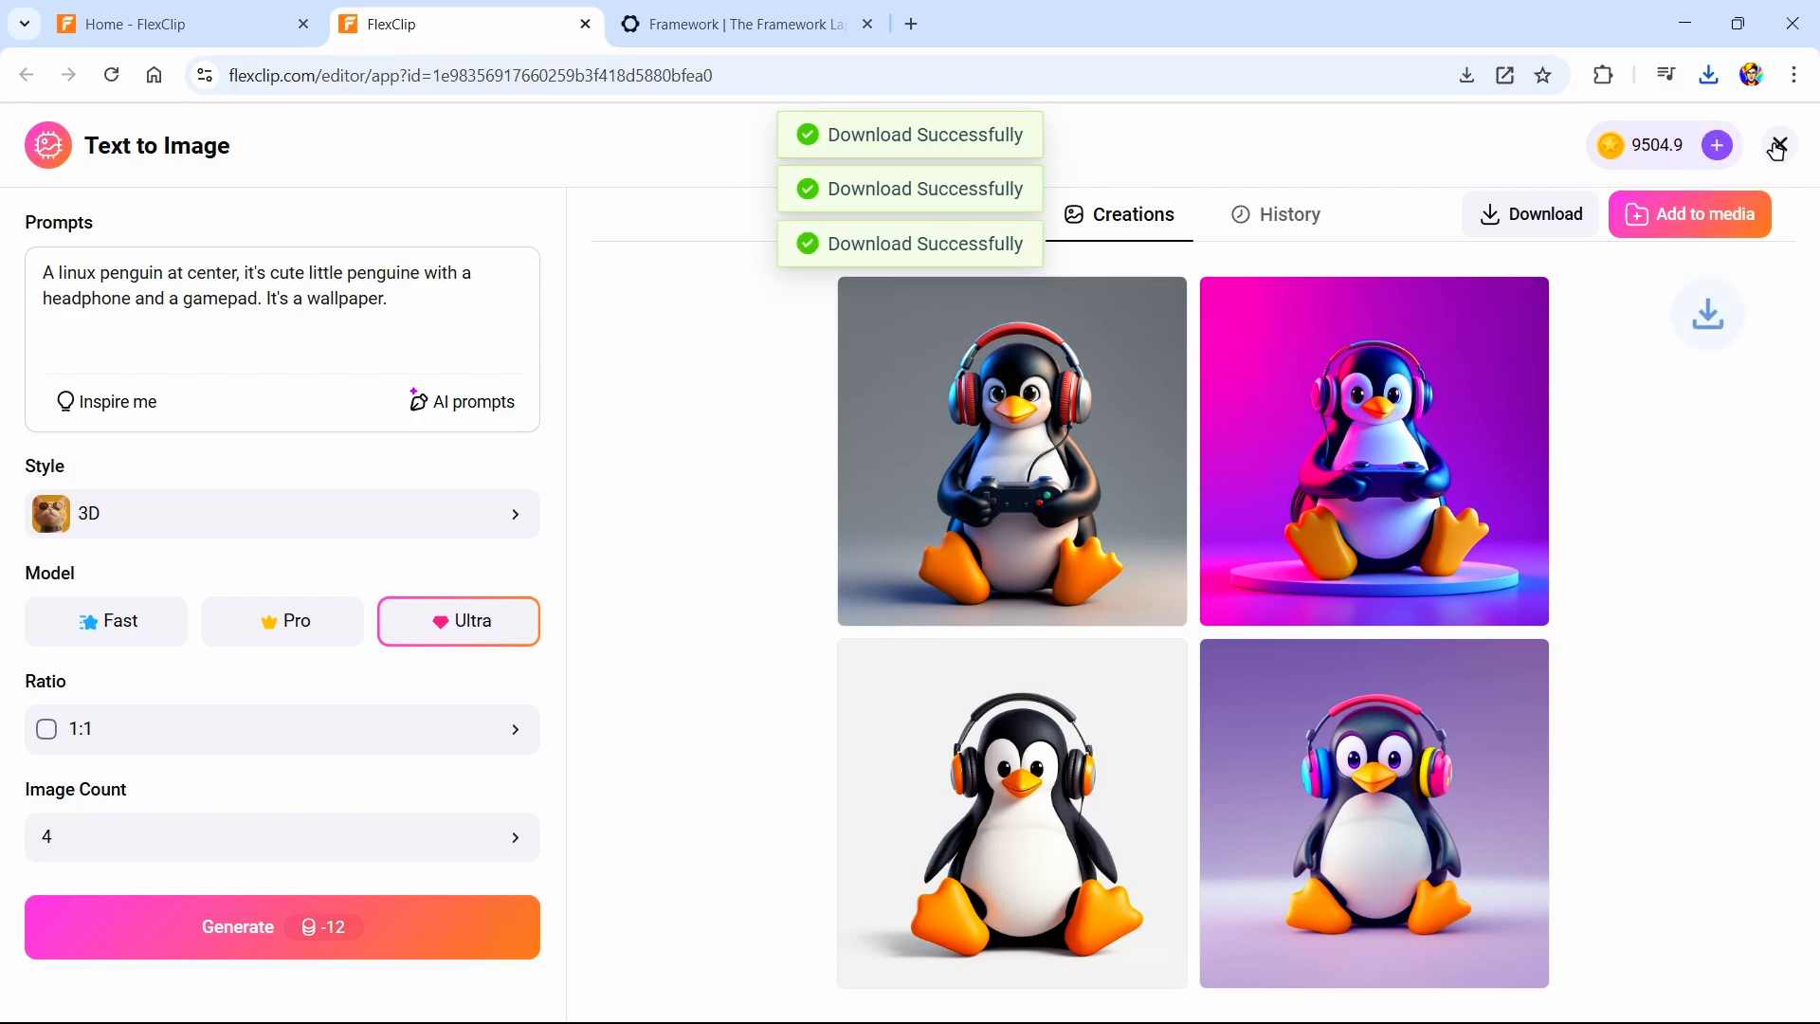
click(1780, 144)
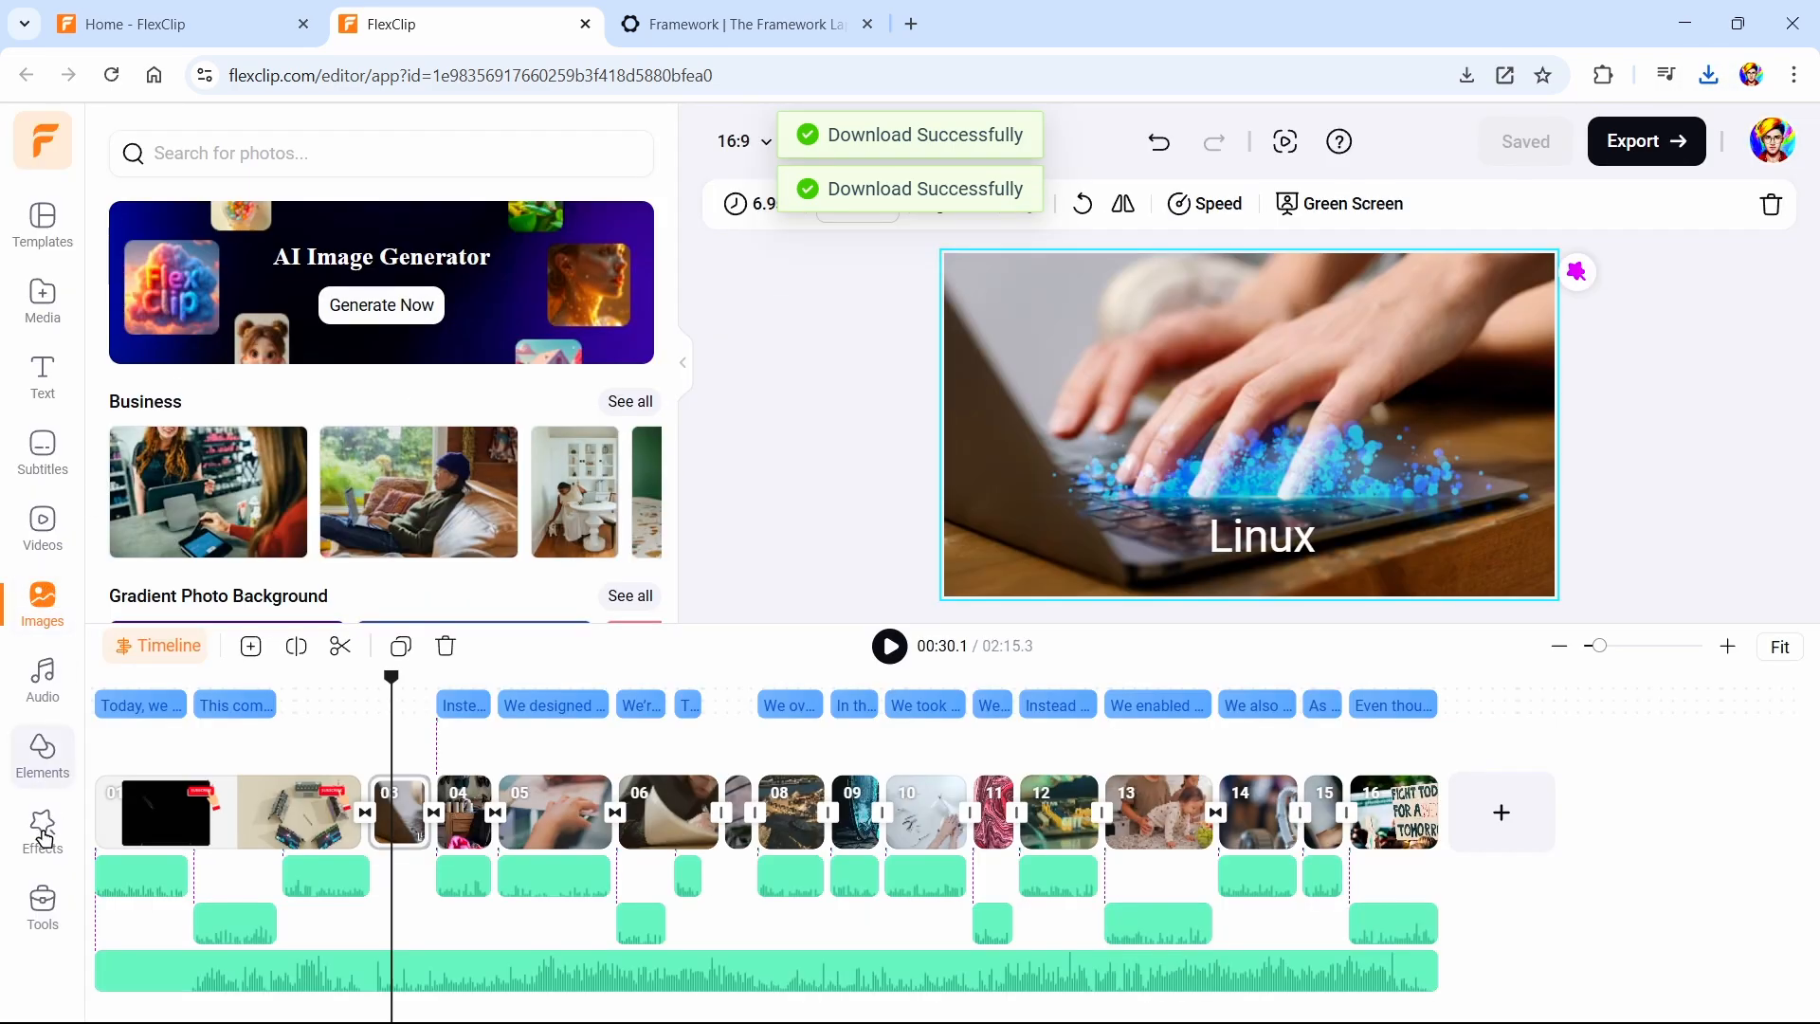
Open the AI Image to 3D Animation tool from the AI tools collection
click(38, 908)
click(371, 237)
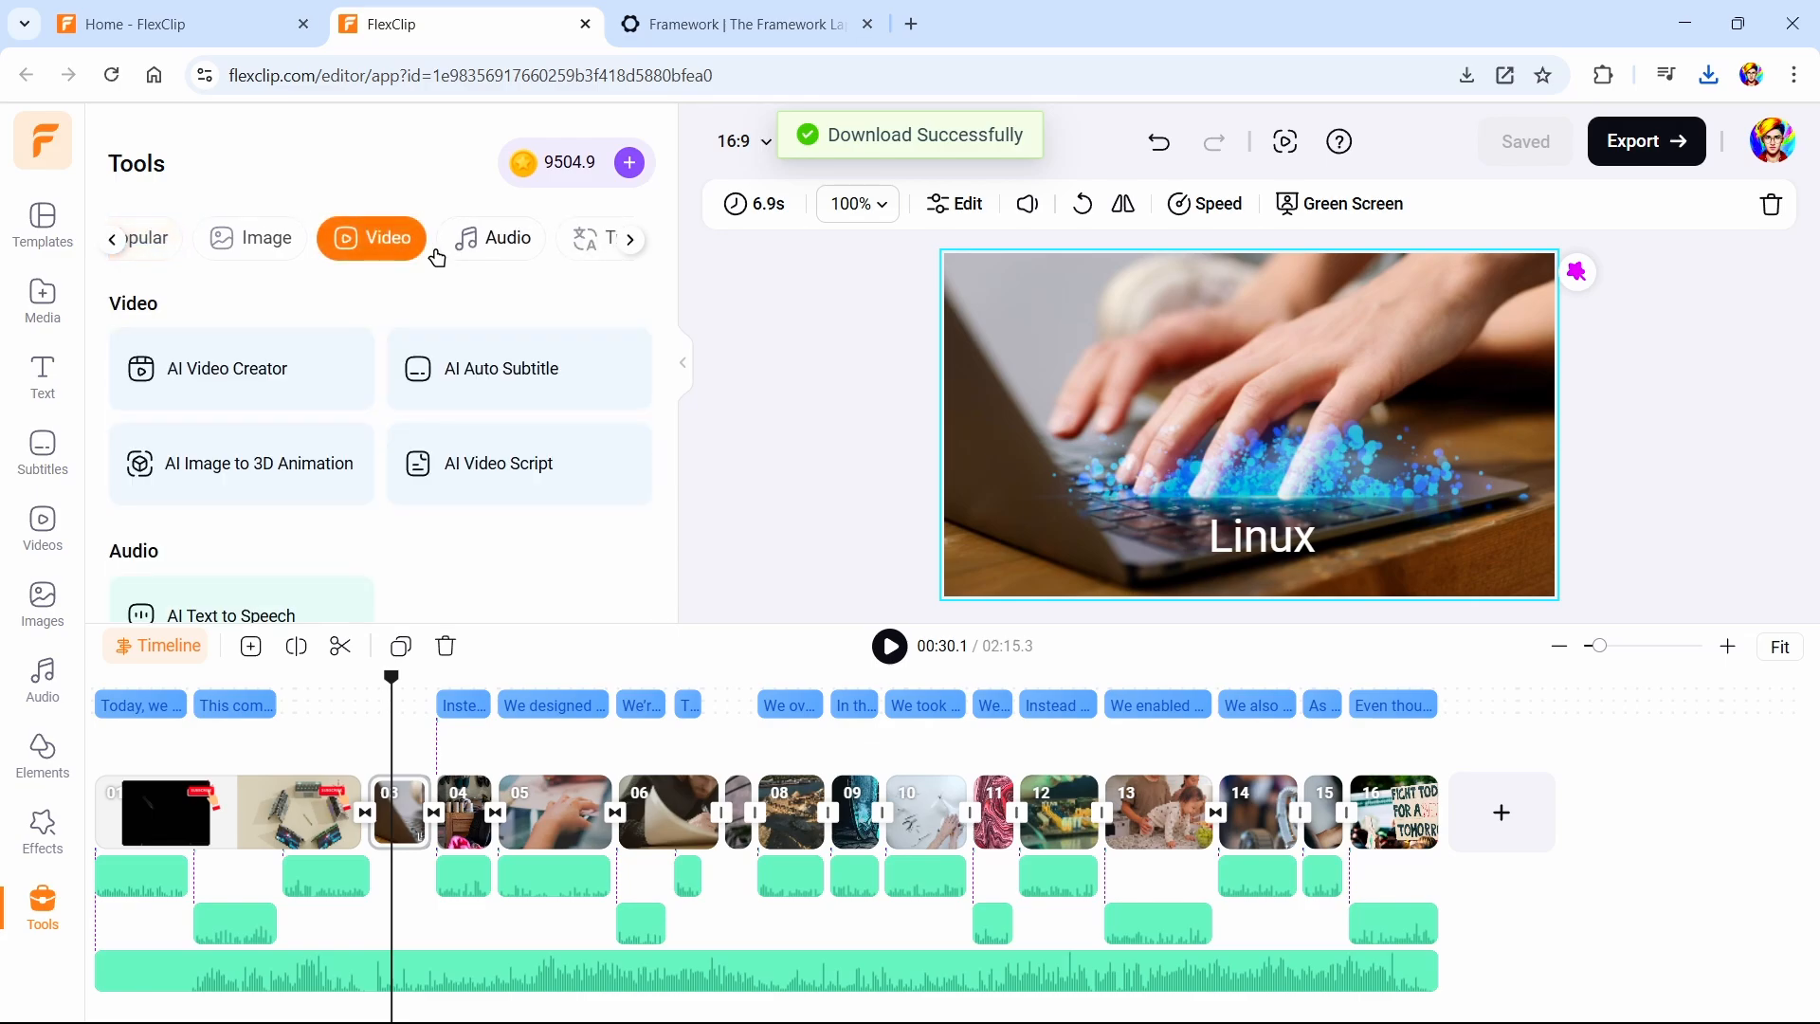
click(161, 241)
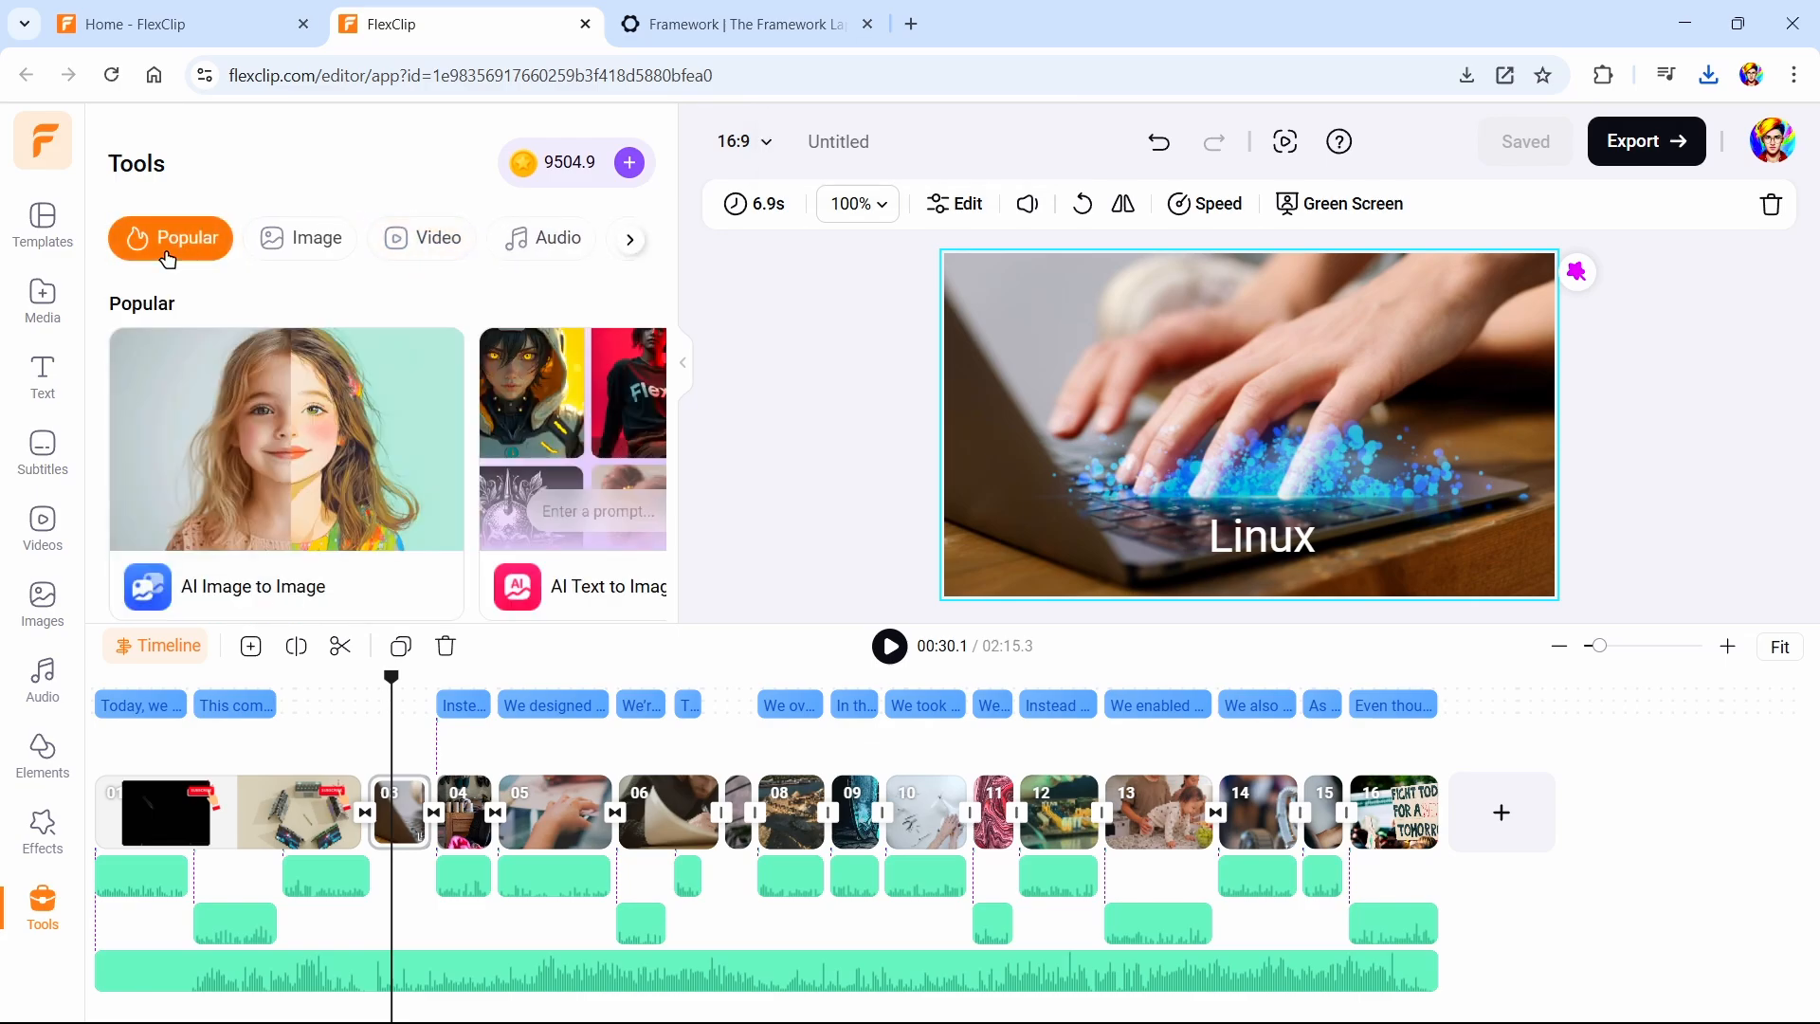
scroll(405, 512, down, 3)
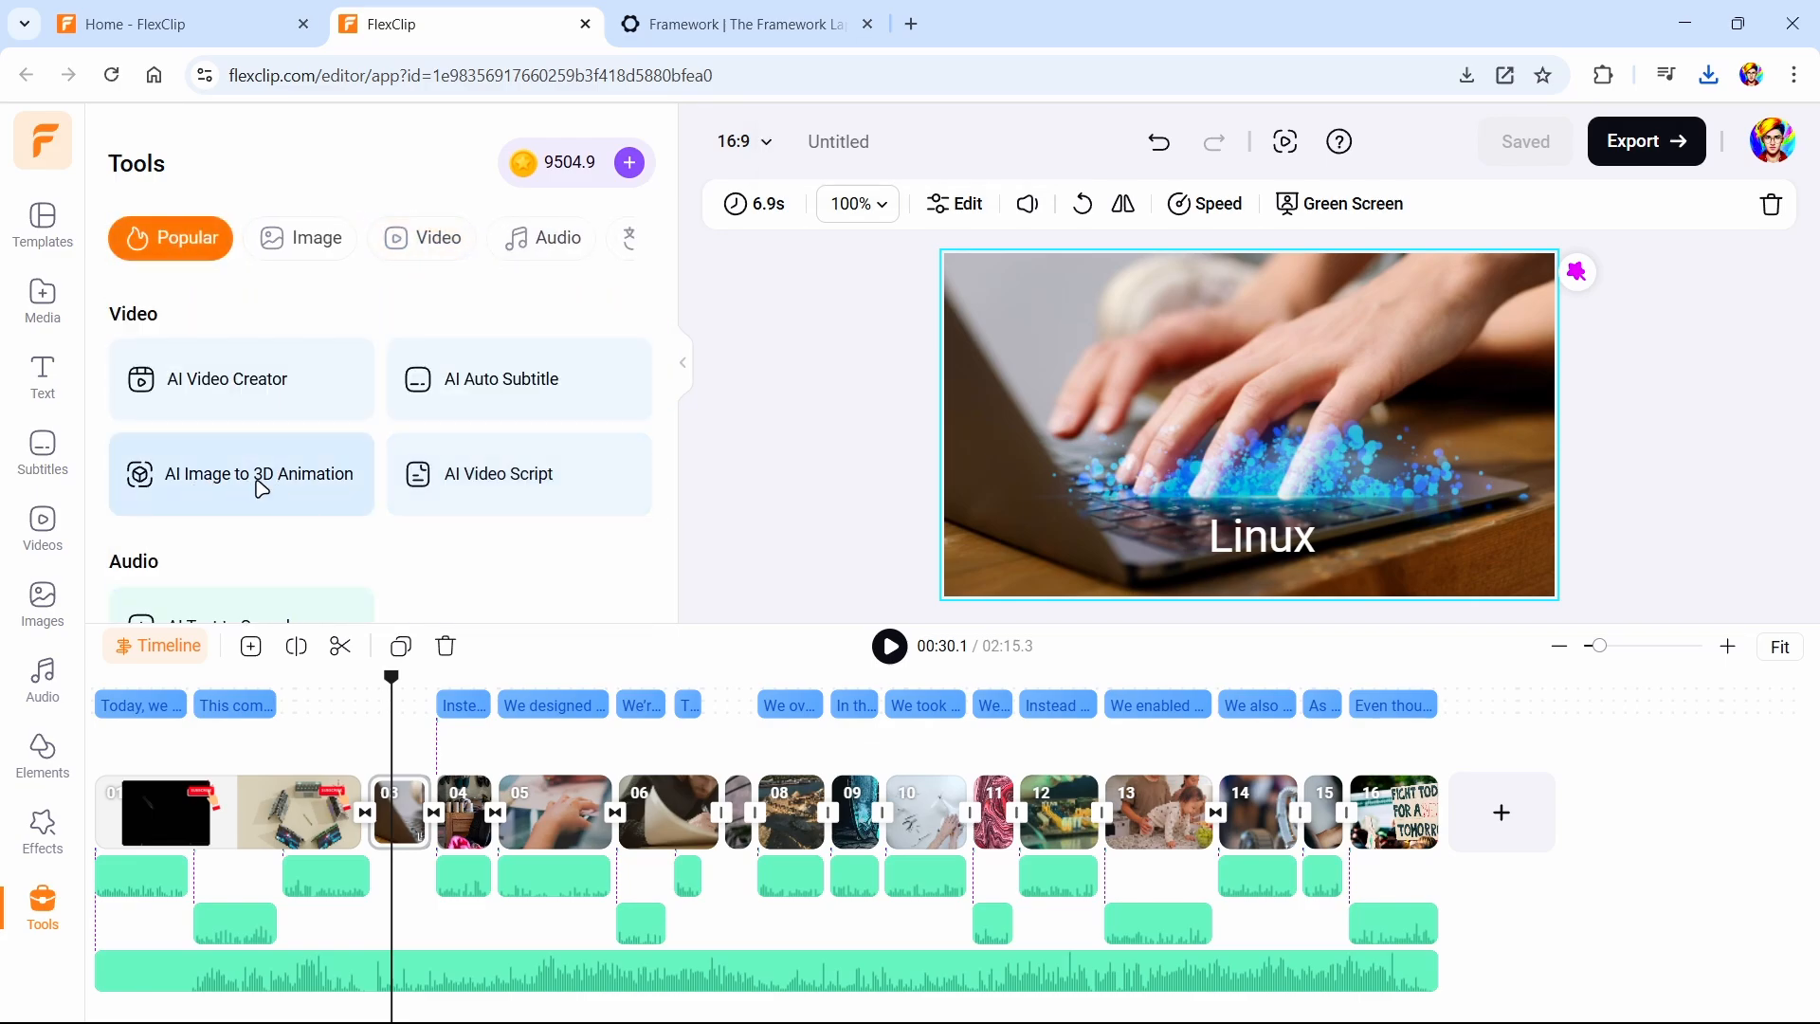
click(261, 488)
mouse_move(721, 483)
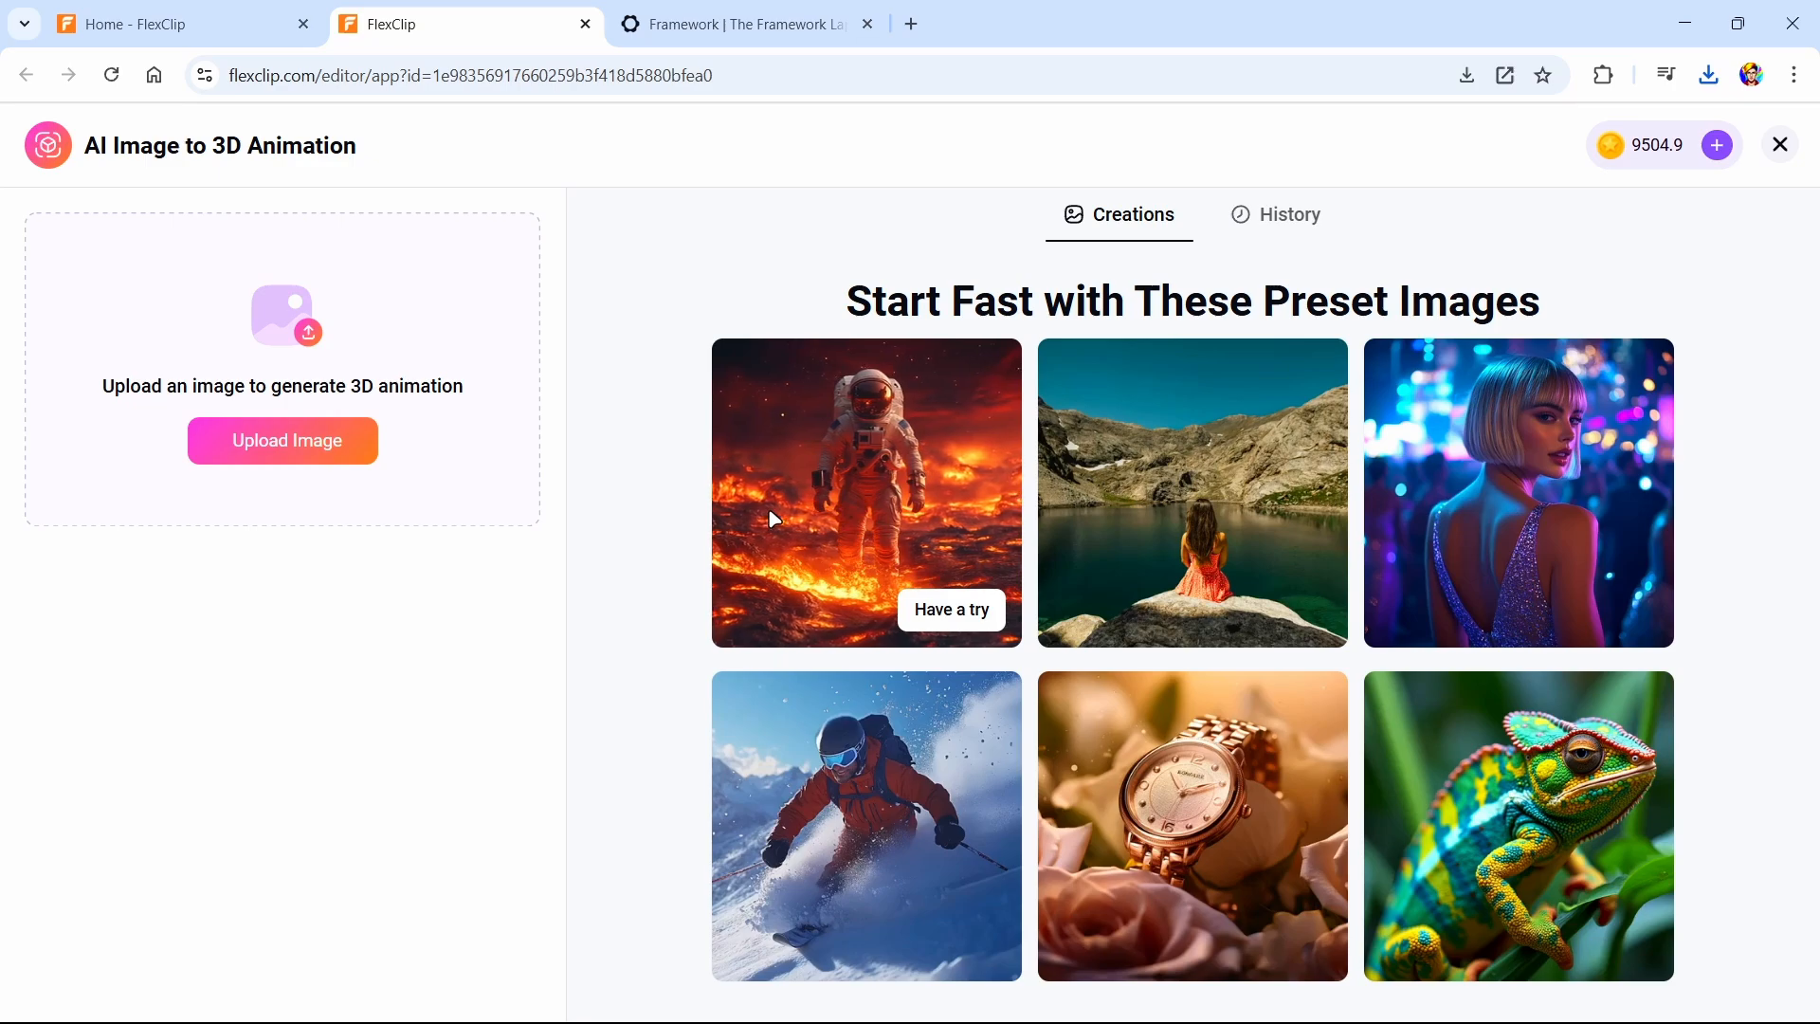
mouse_move(1260, 843)
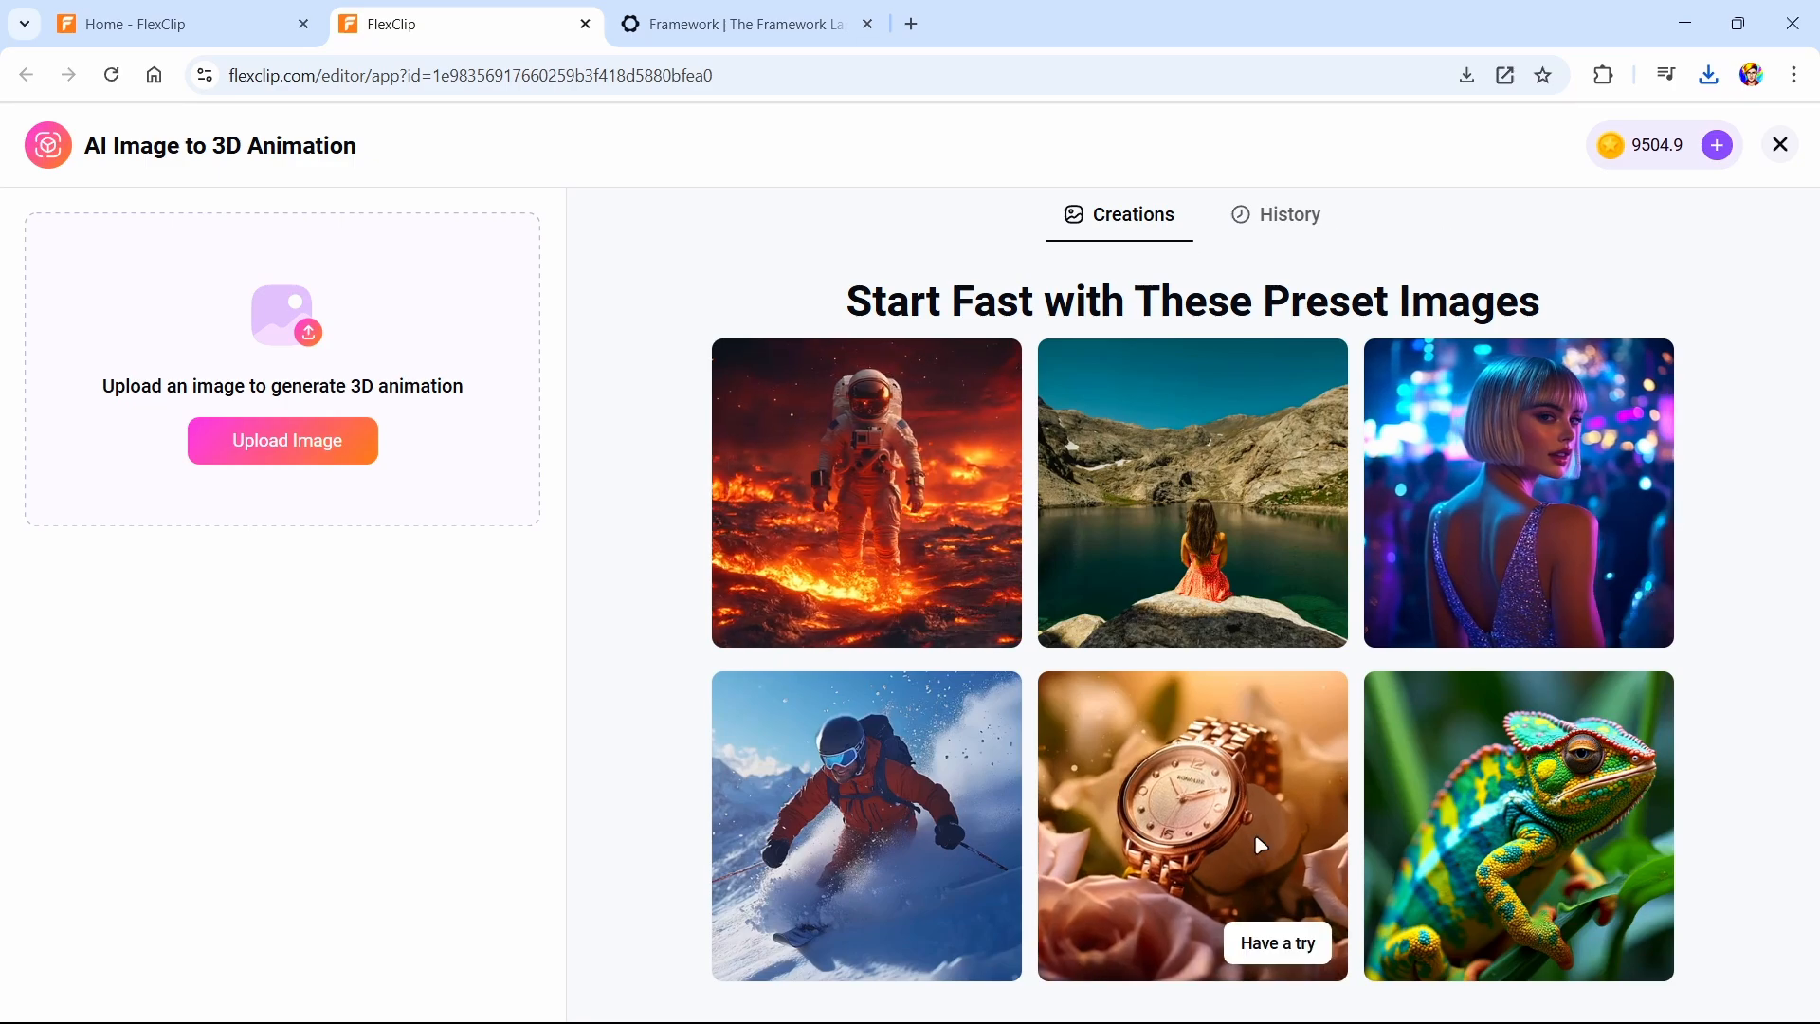
Upload Made with FlexClip AI-2025-02-28T234135.png, the penguin with the game controller, for 3D animation
click(268, 461)
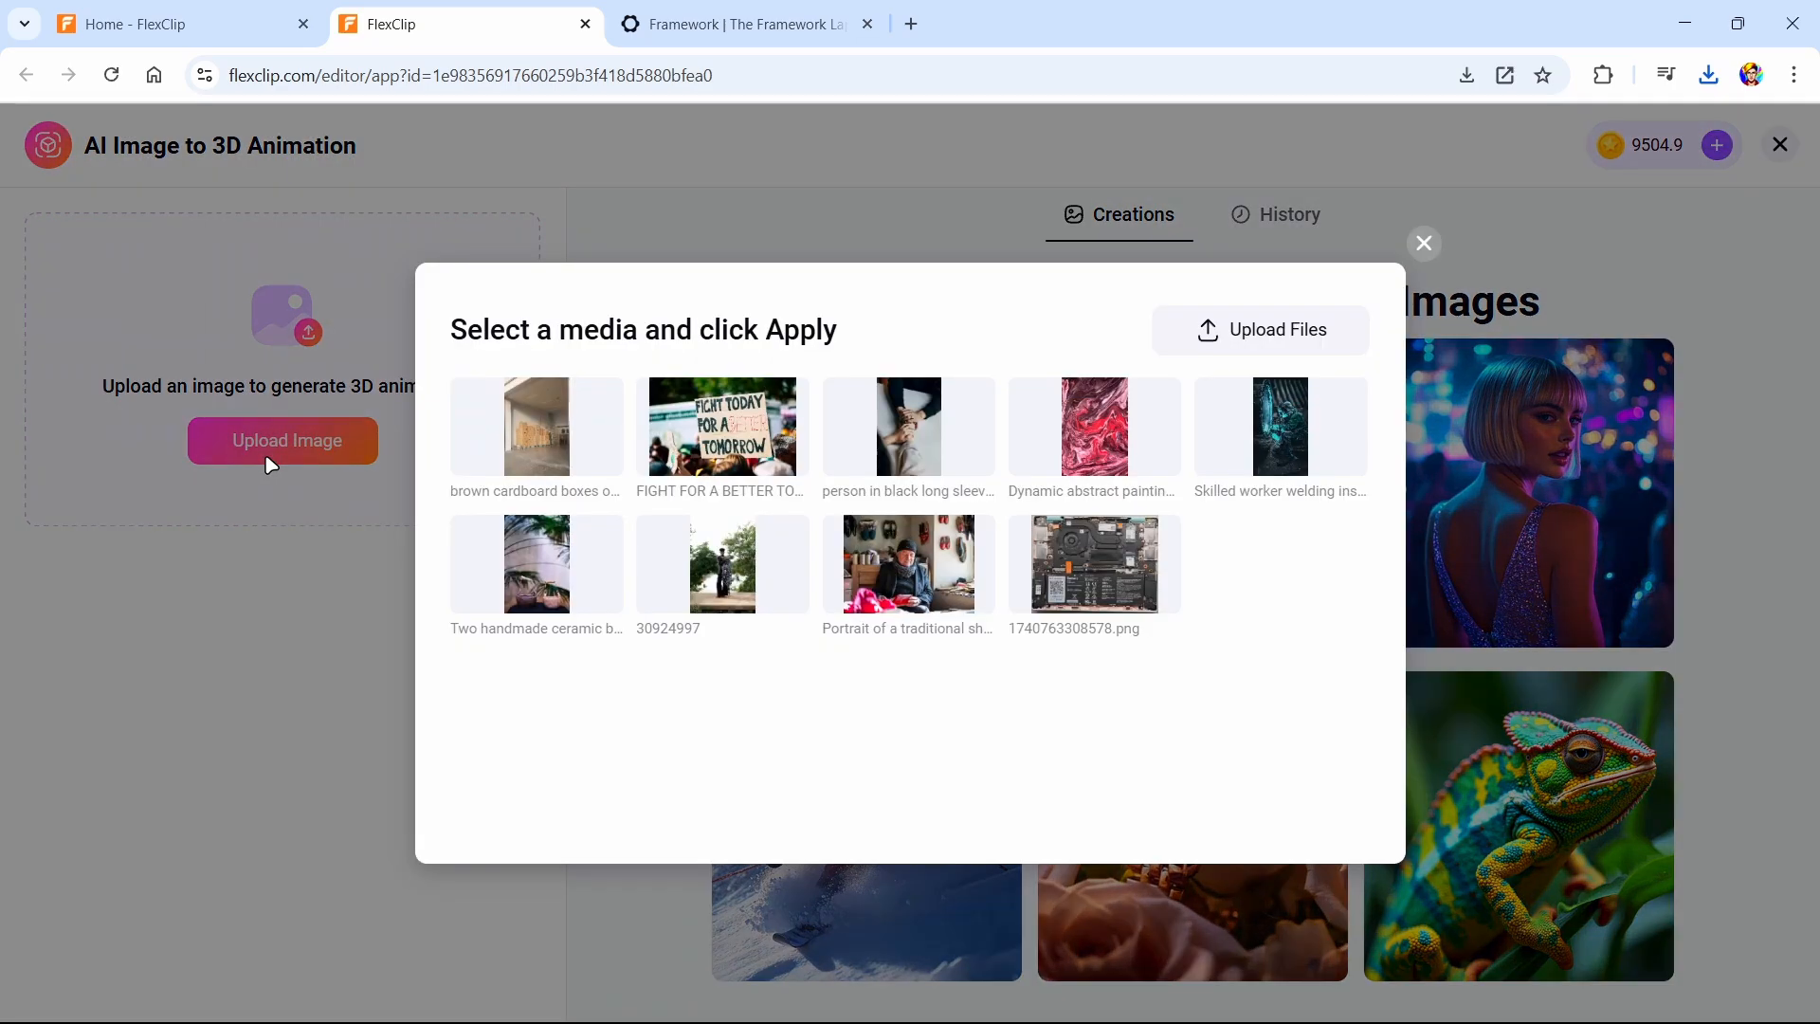
click(1260, 332)
double_click(566, 255)
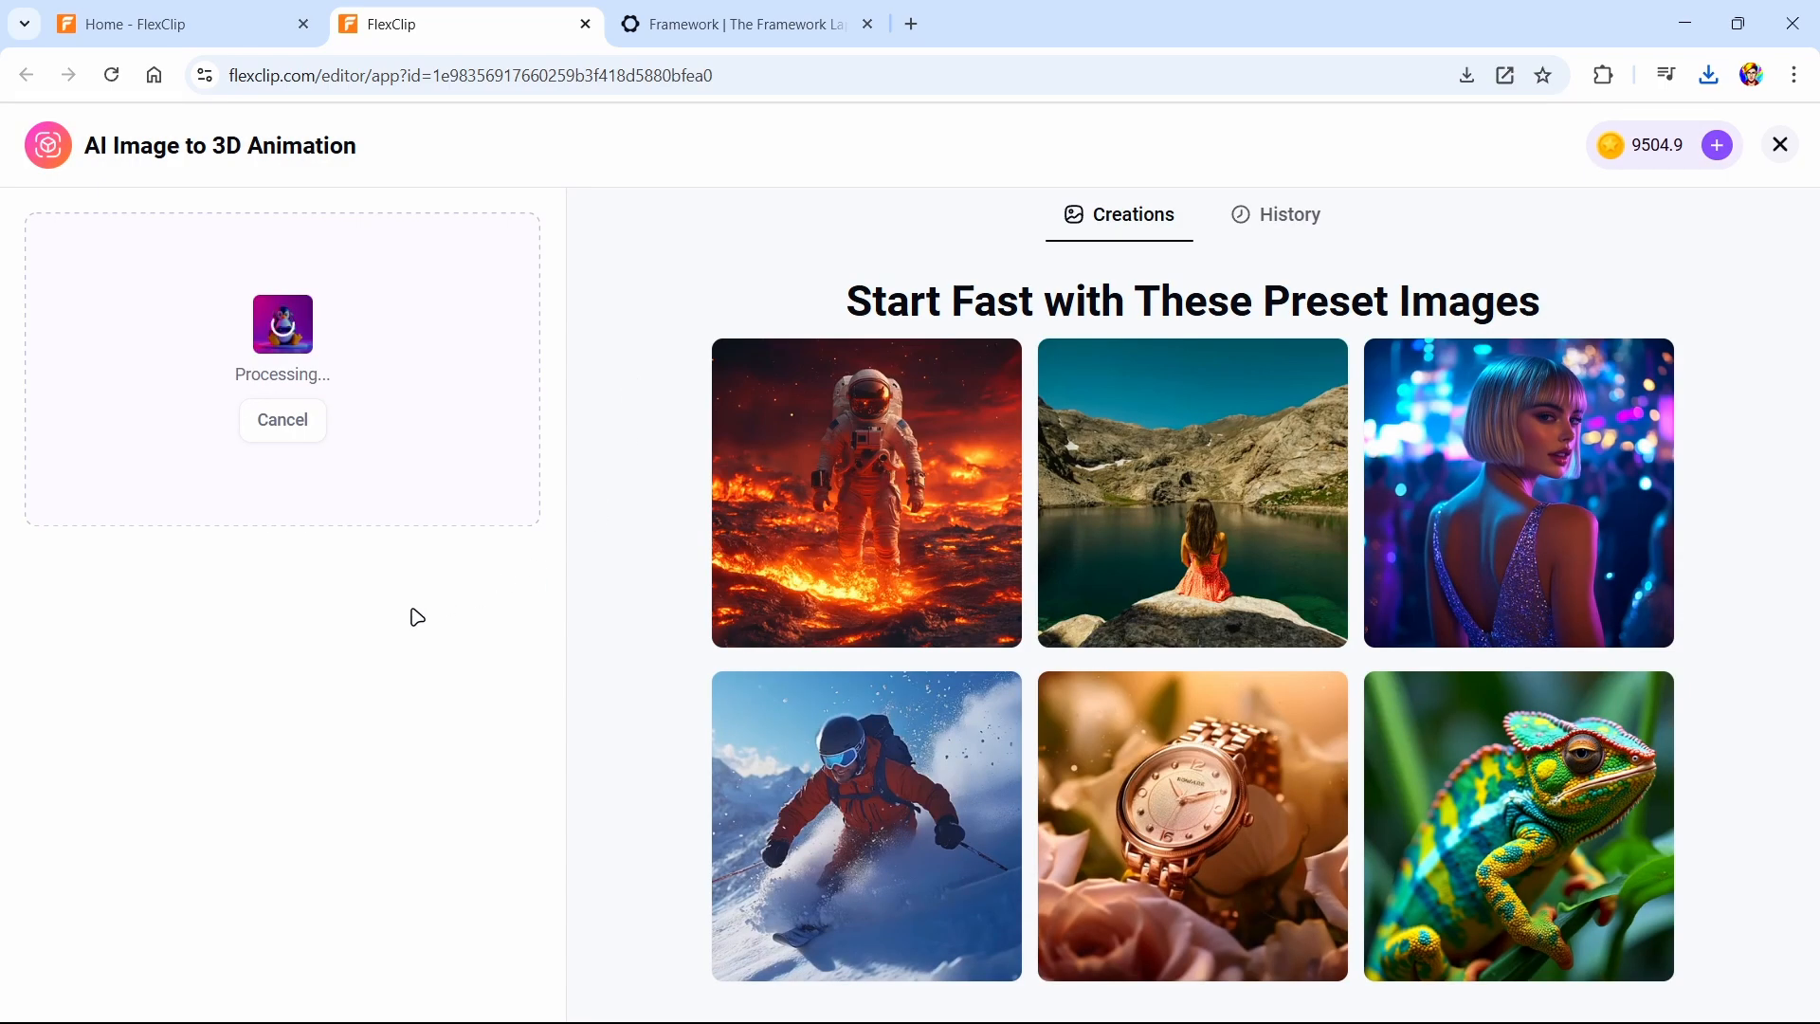
mouse_move(1453, 896)
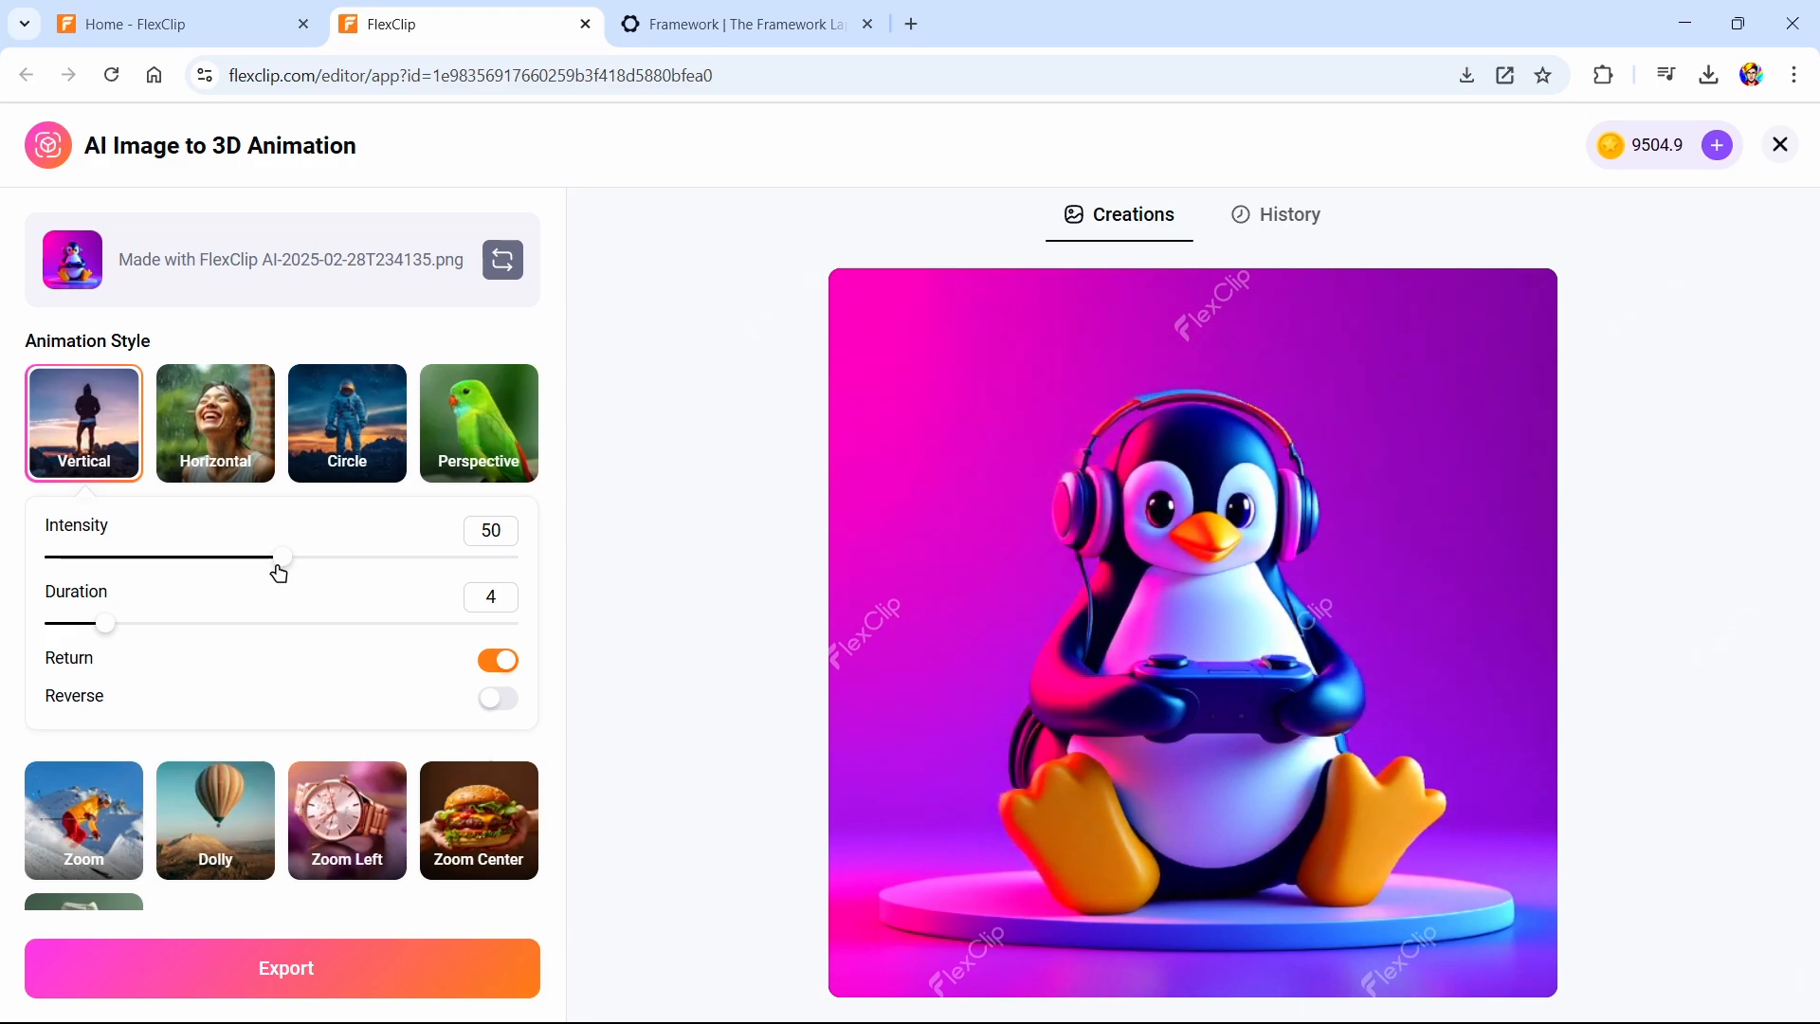
Try the Vertical animation on the controller penguin with an intensity of 100 and a duration of 6.7
drag(279, 561, 588, 565)
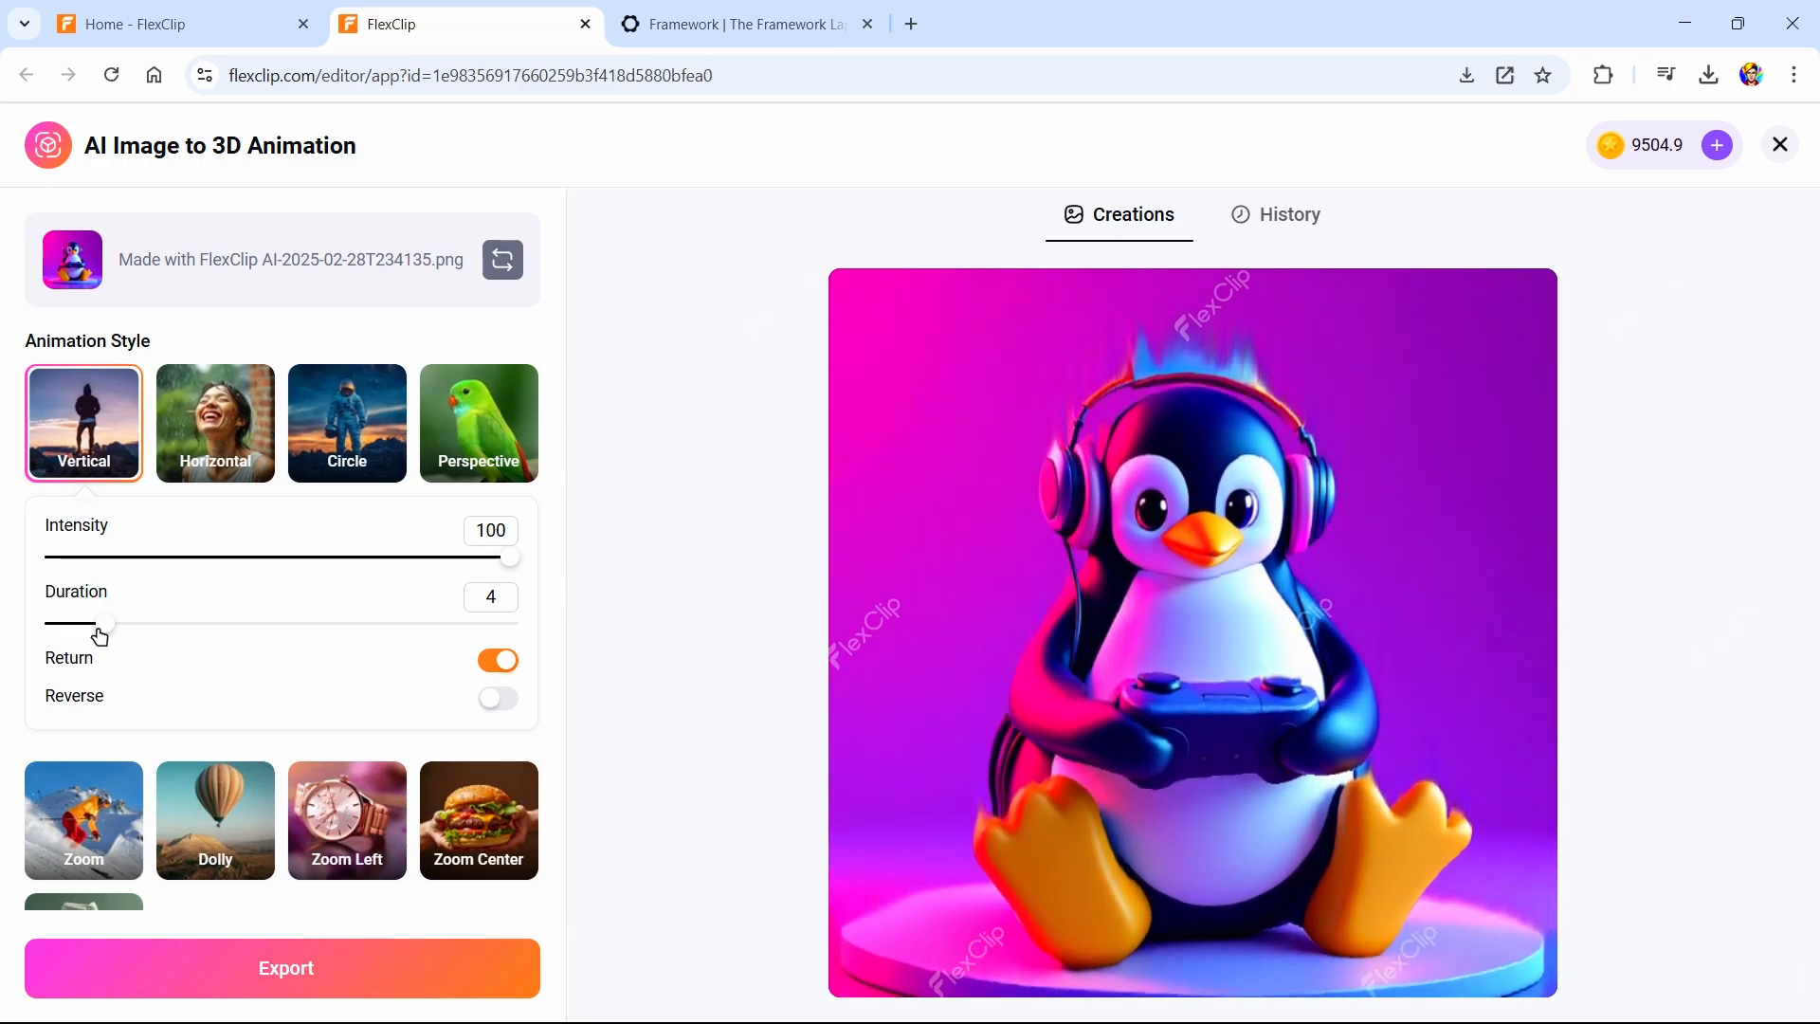
drag(103, 625, 604, 648)
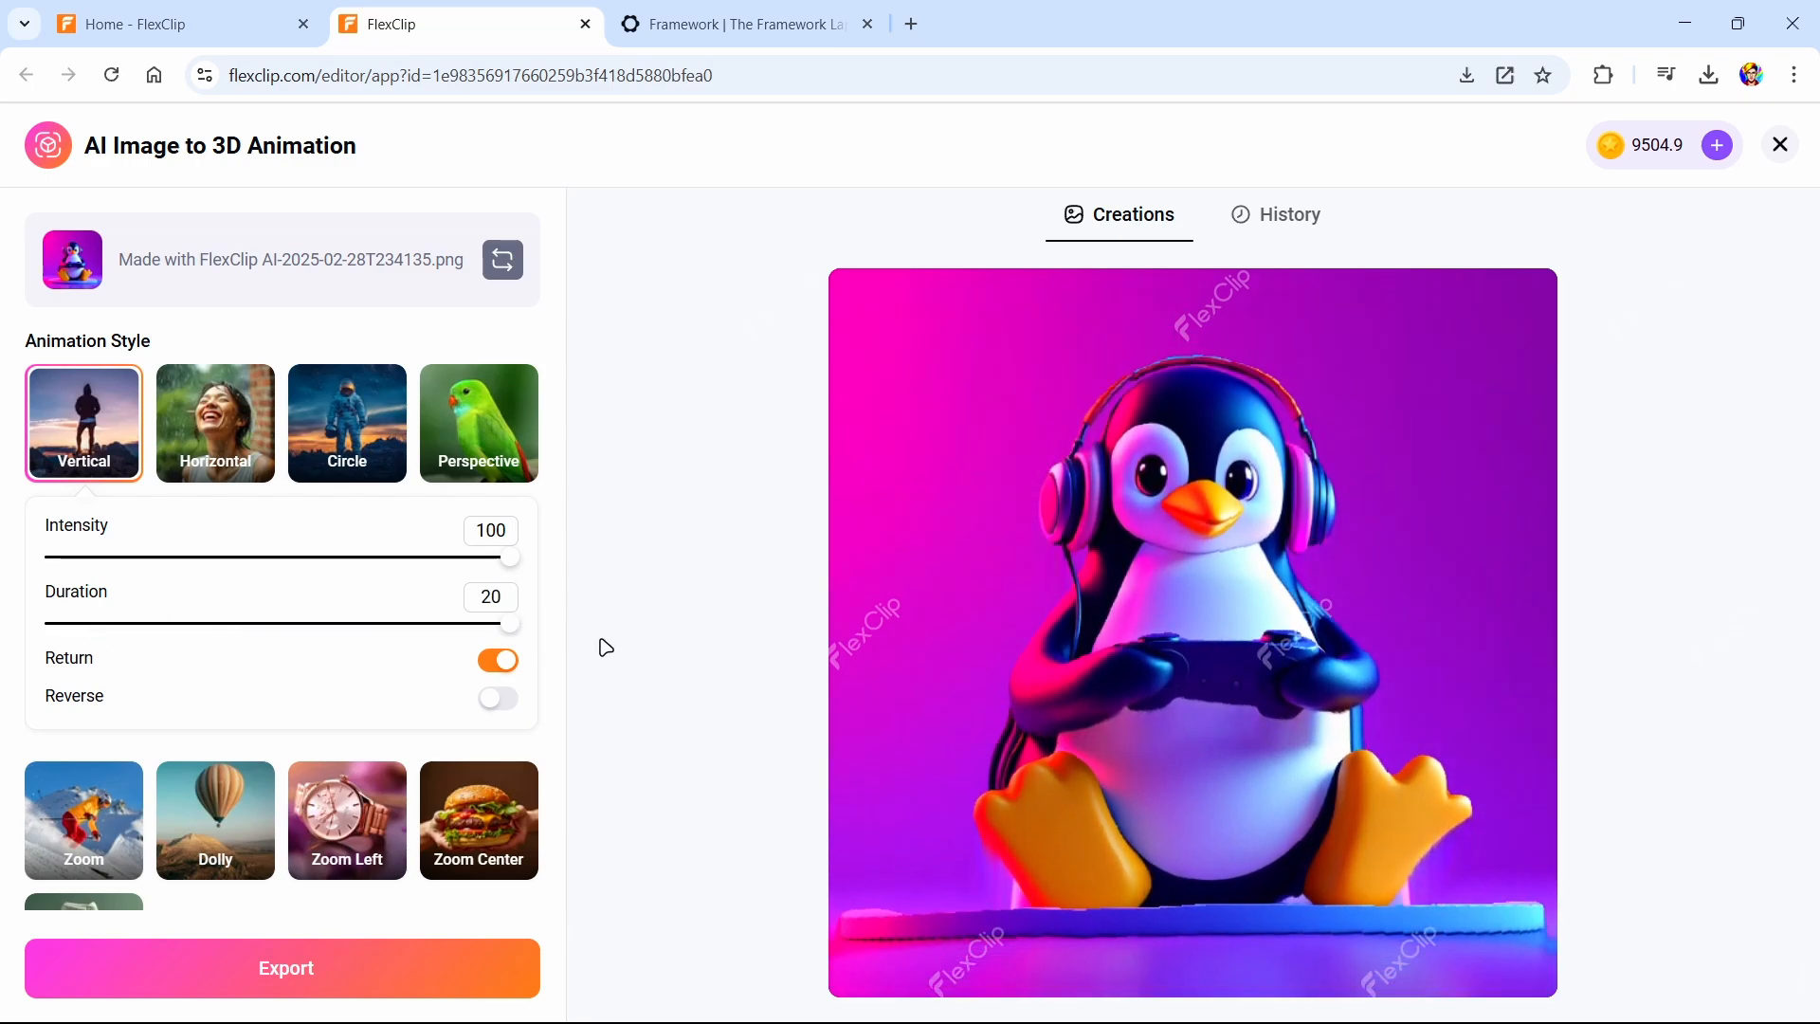
drag(446, 623, 171, 633)
Try the Zoom, Circle, Horizontal at intensity 100, and Zoom Left animation styles on the controller penguin
click(84, 819)
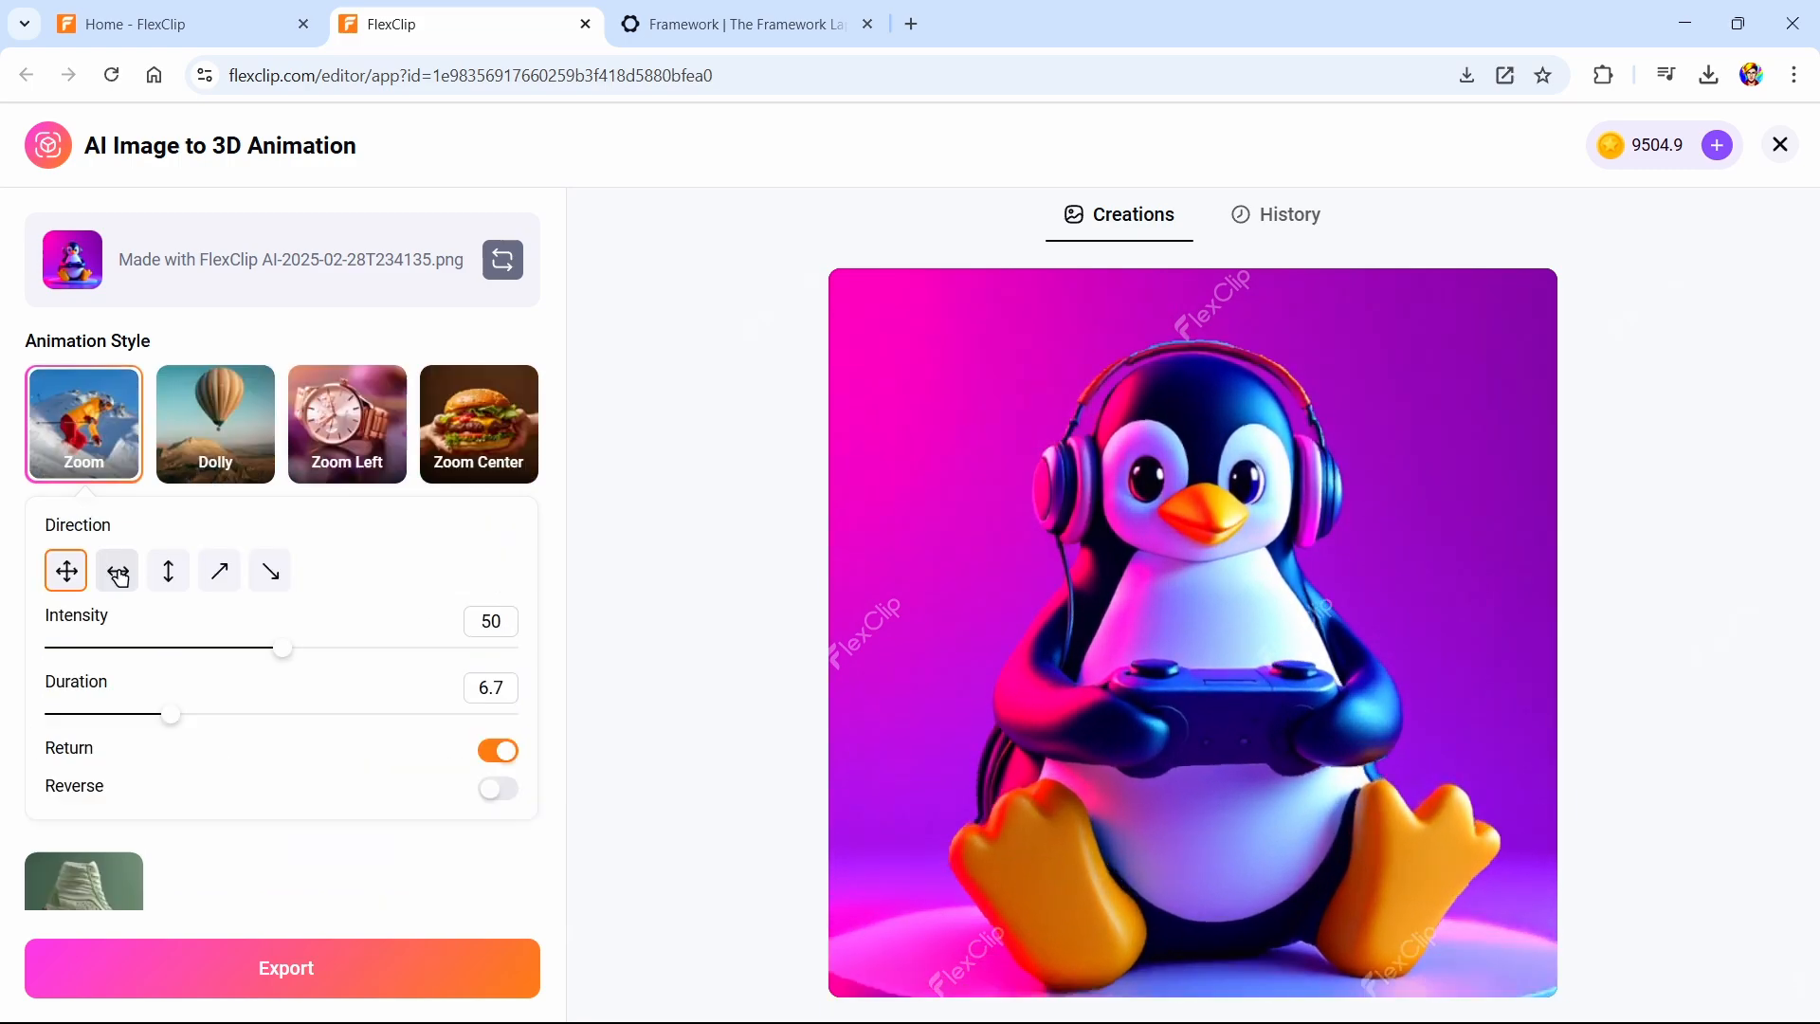
scroll(144, 589, down, 1)
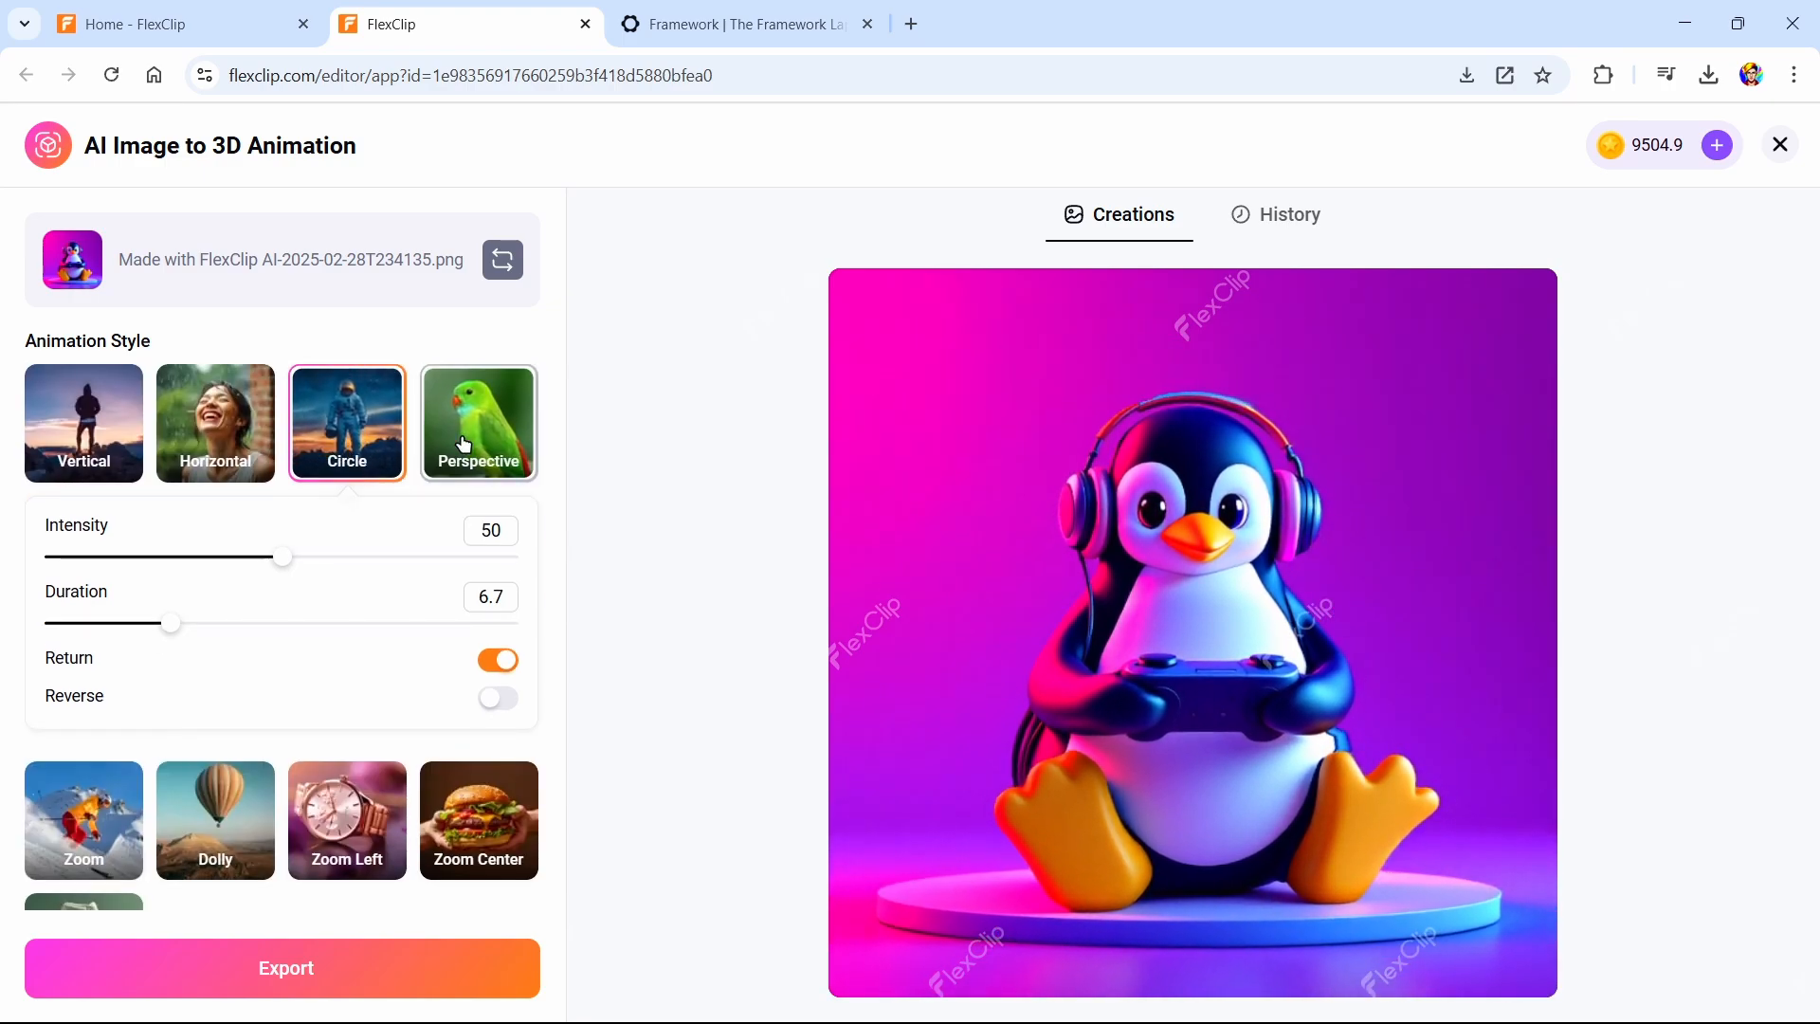
click(243, 474)
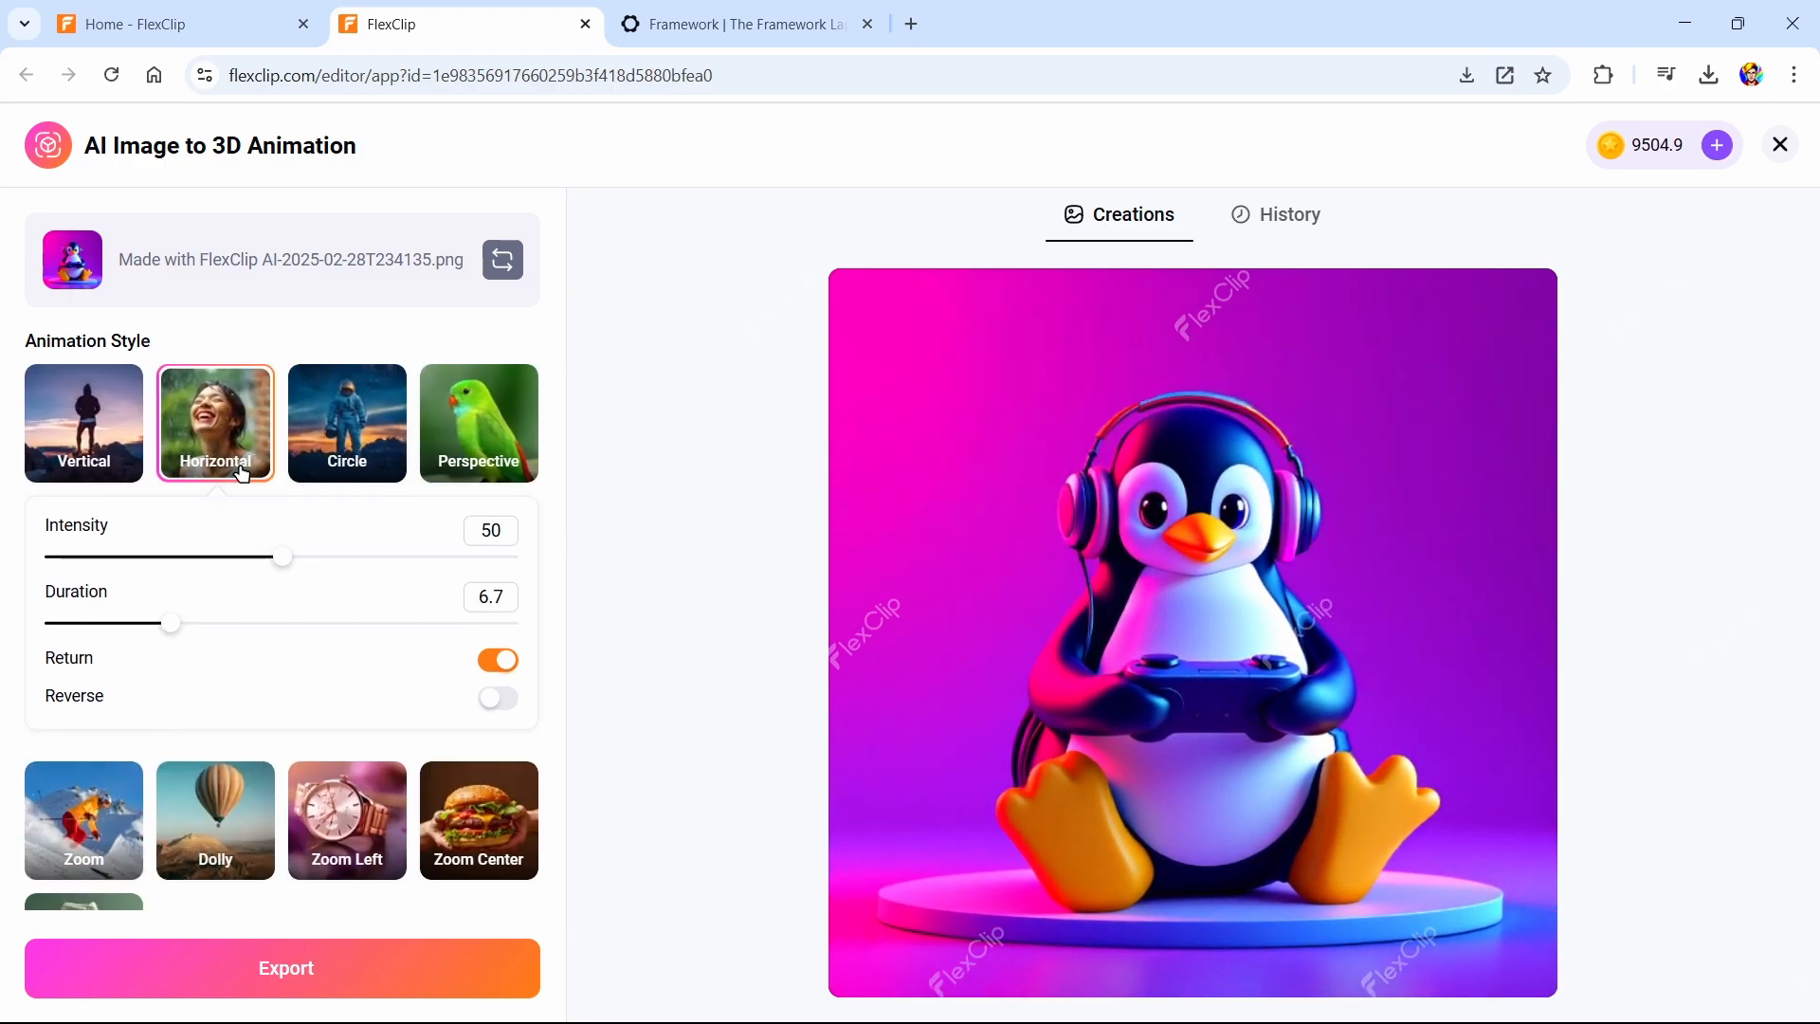
drag(282, 558, 611, 584)
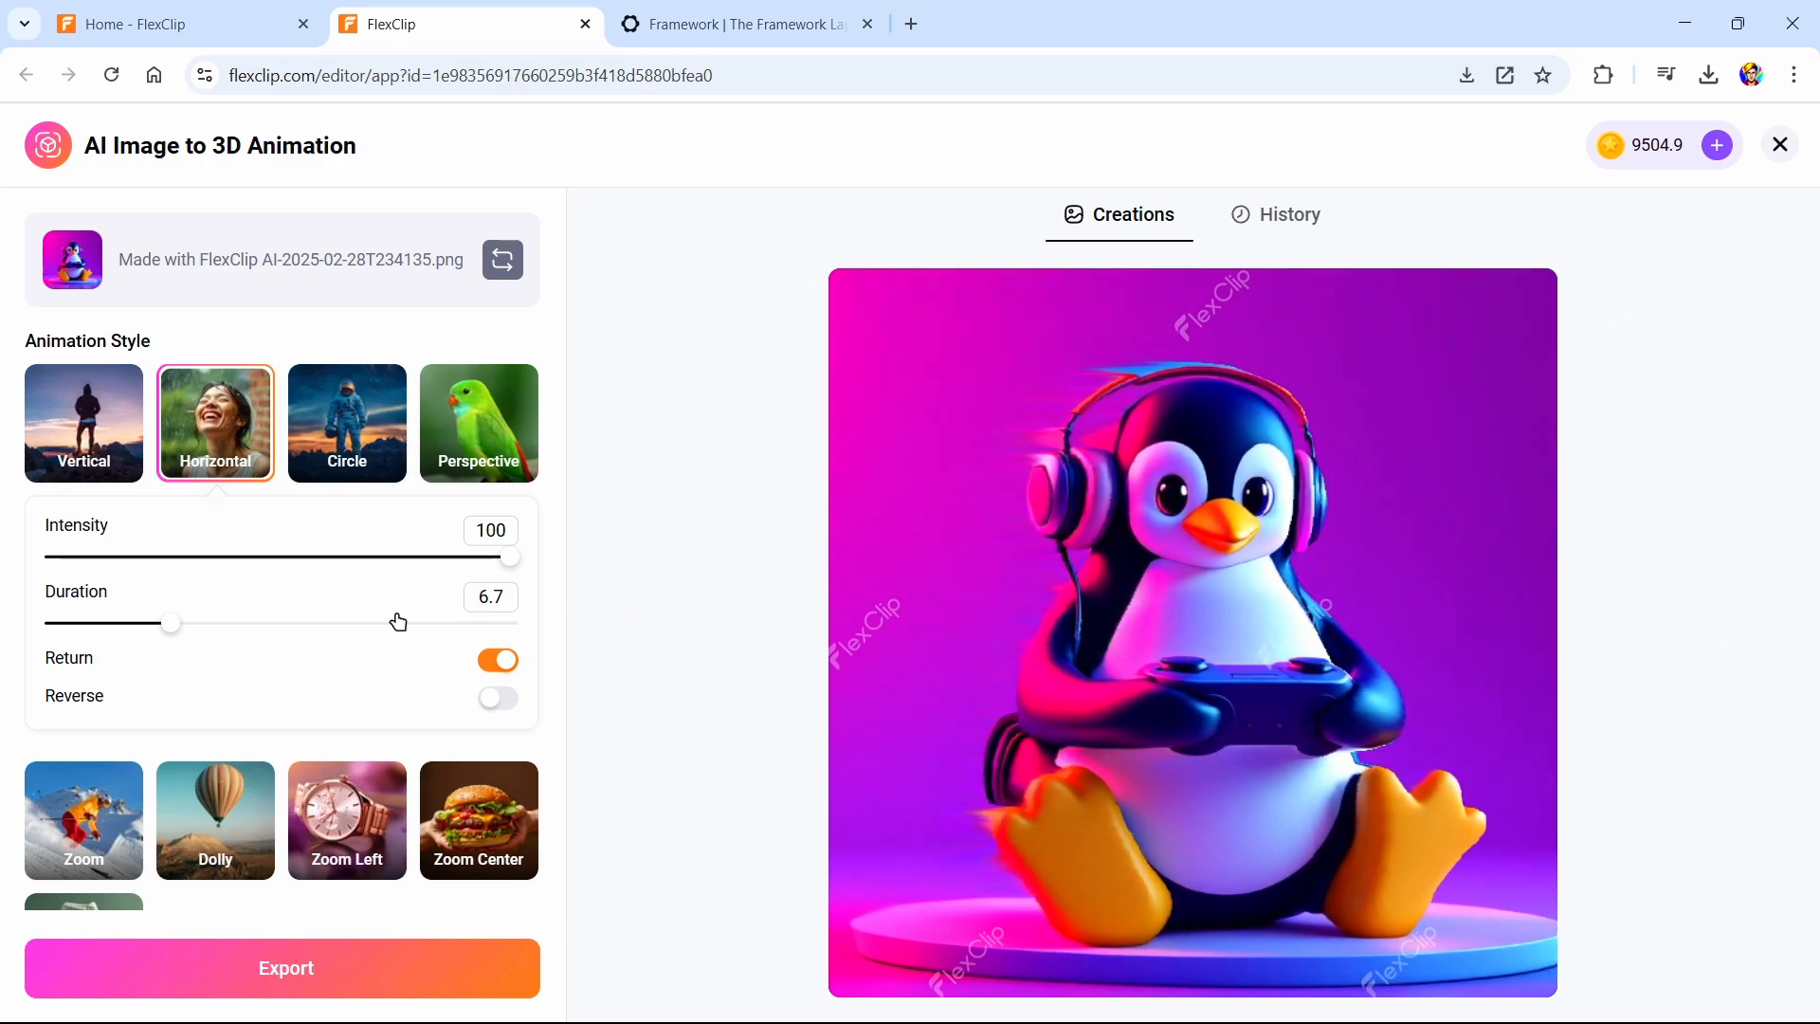
scroll(398, 621, down, 1)
click(356, 738)
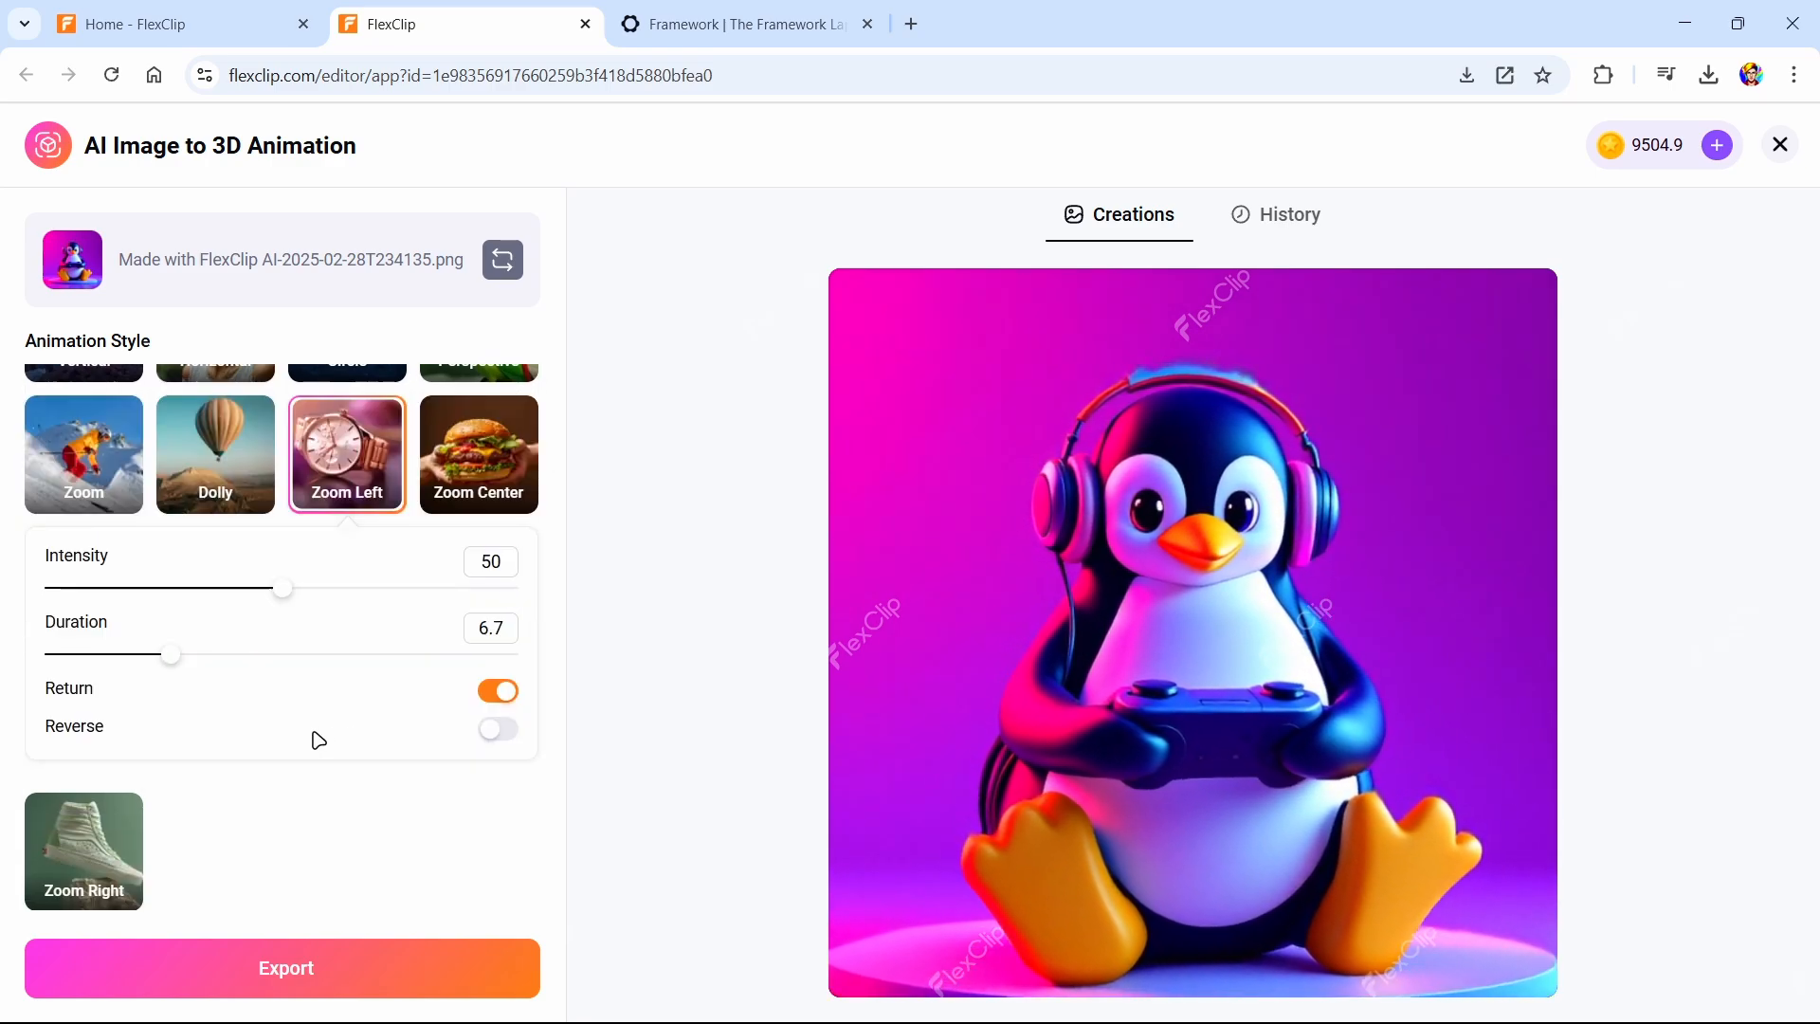
scroll(318, 739, up, 1)
Replace the image with the light-purple headphone penguin and apply the Circle animation with intensity 100 and duration 3
click(503, 259)
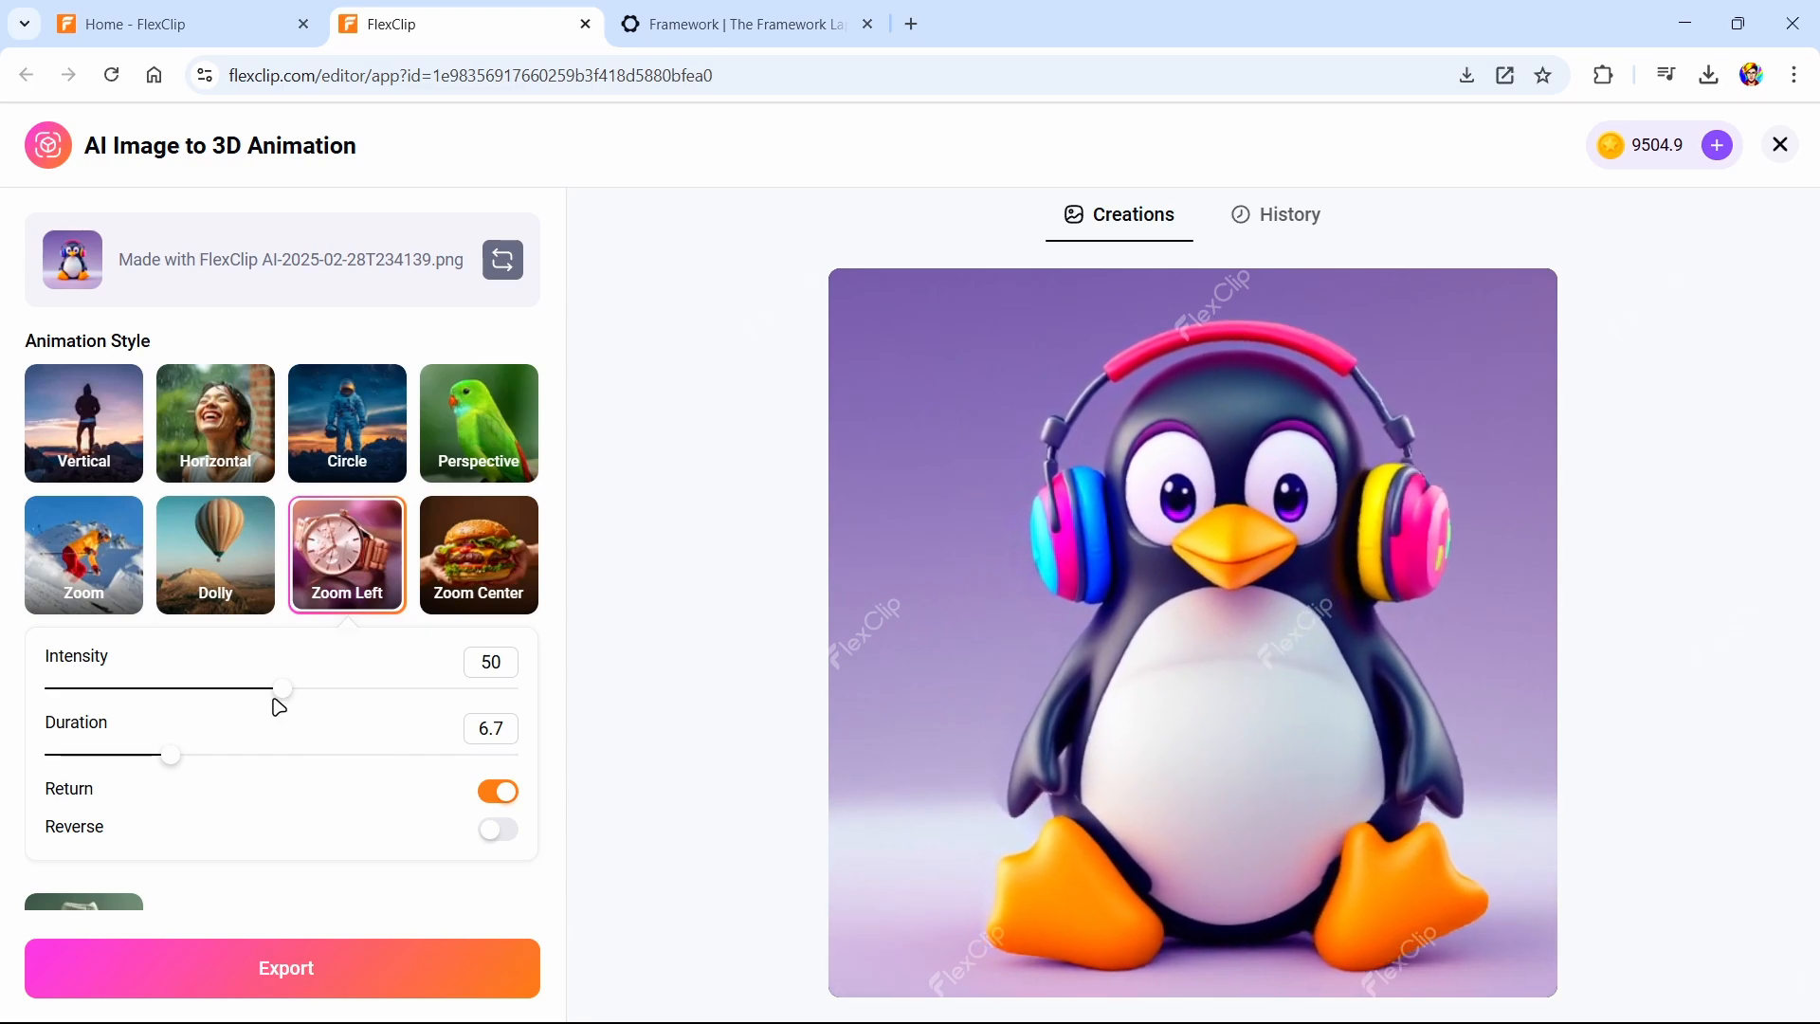
drag(281, 689, 641, 707)
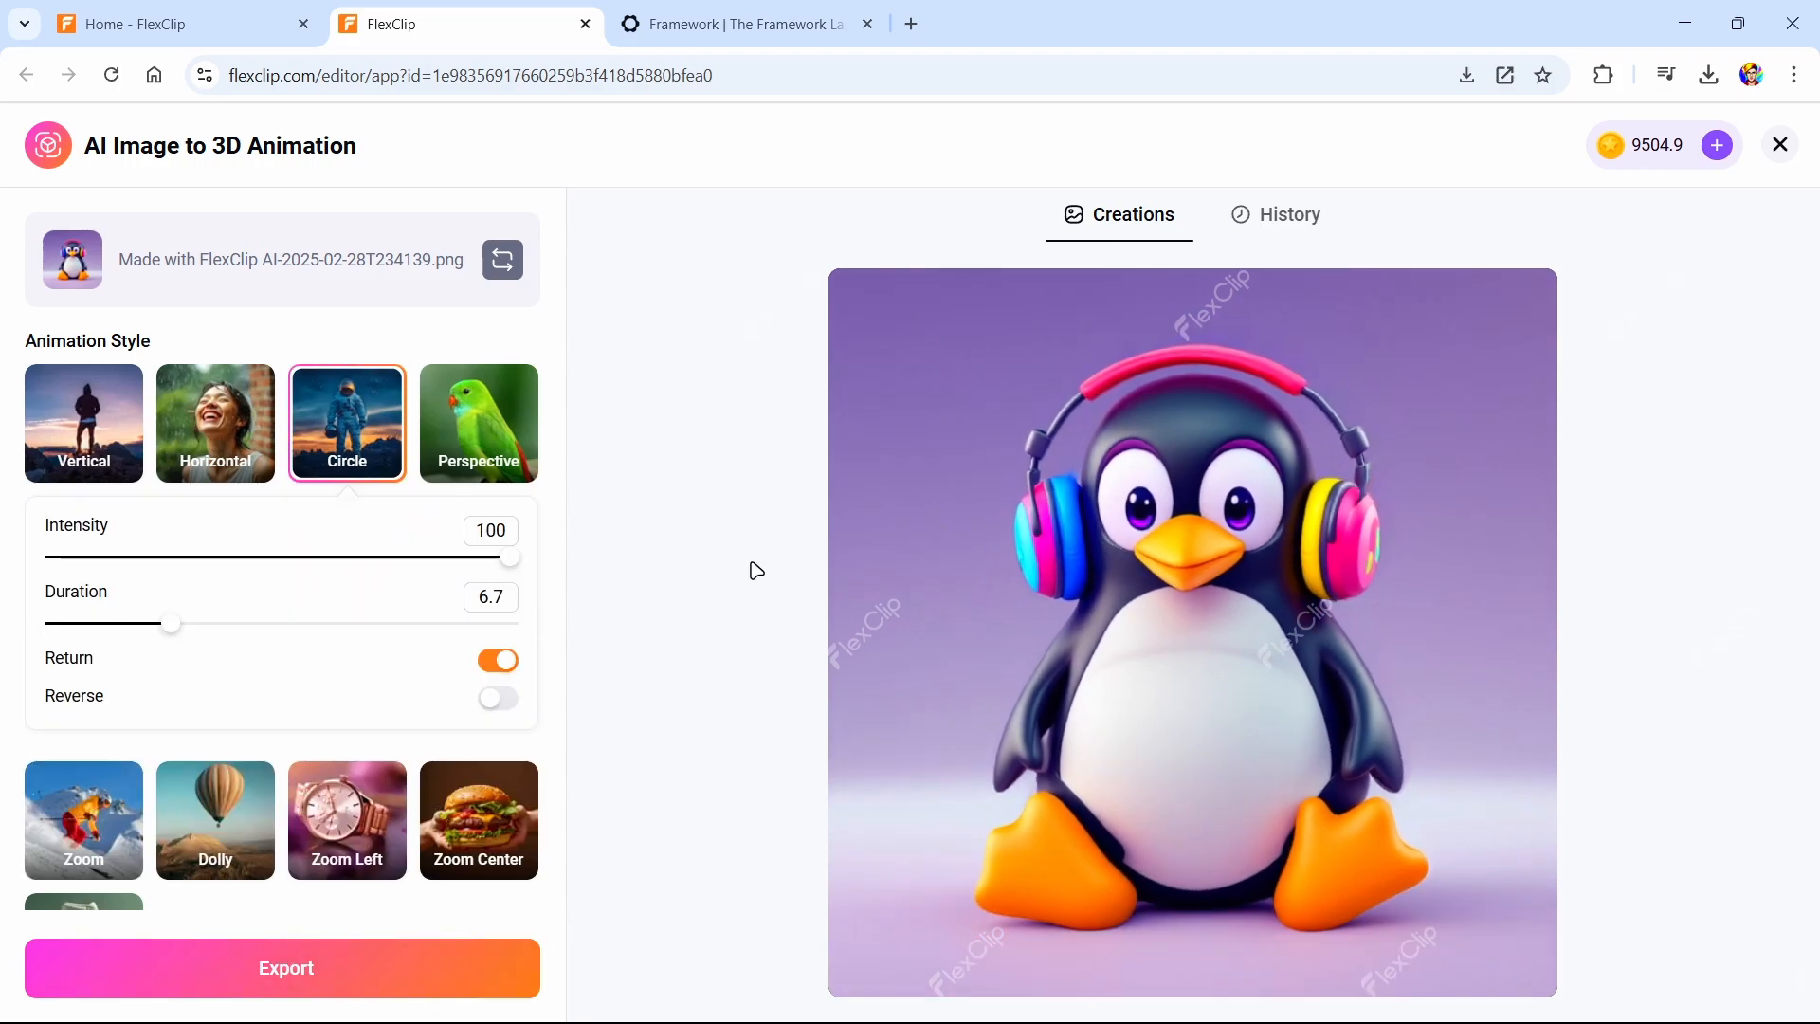
drag(171, 623, 74, 626)
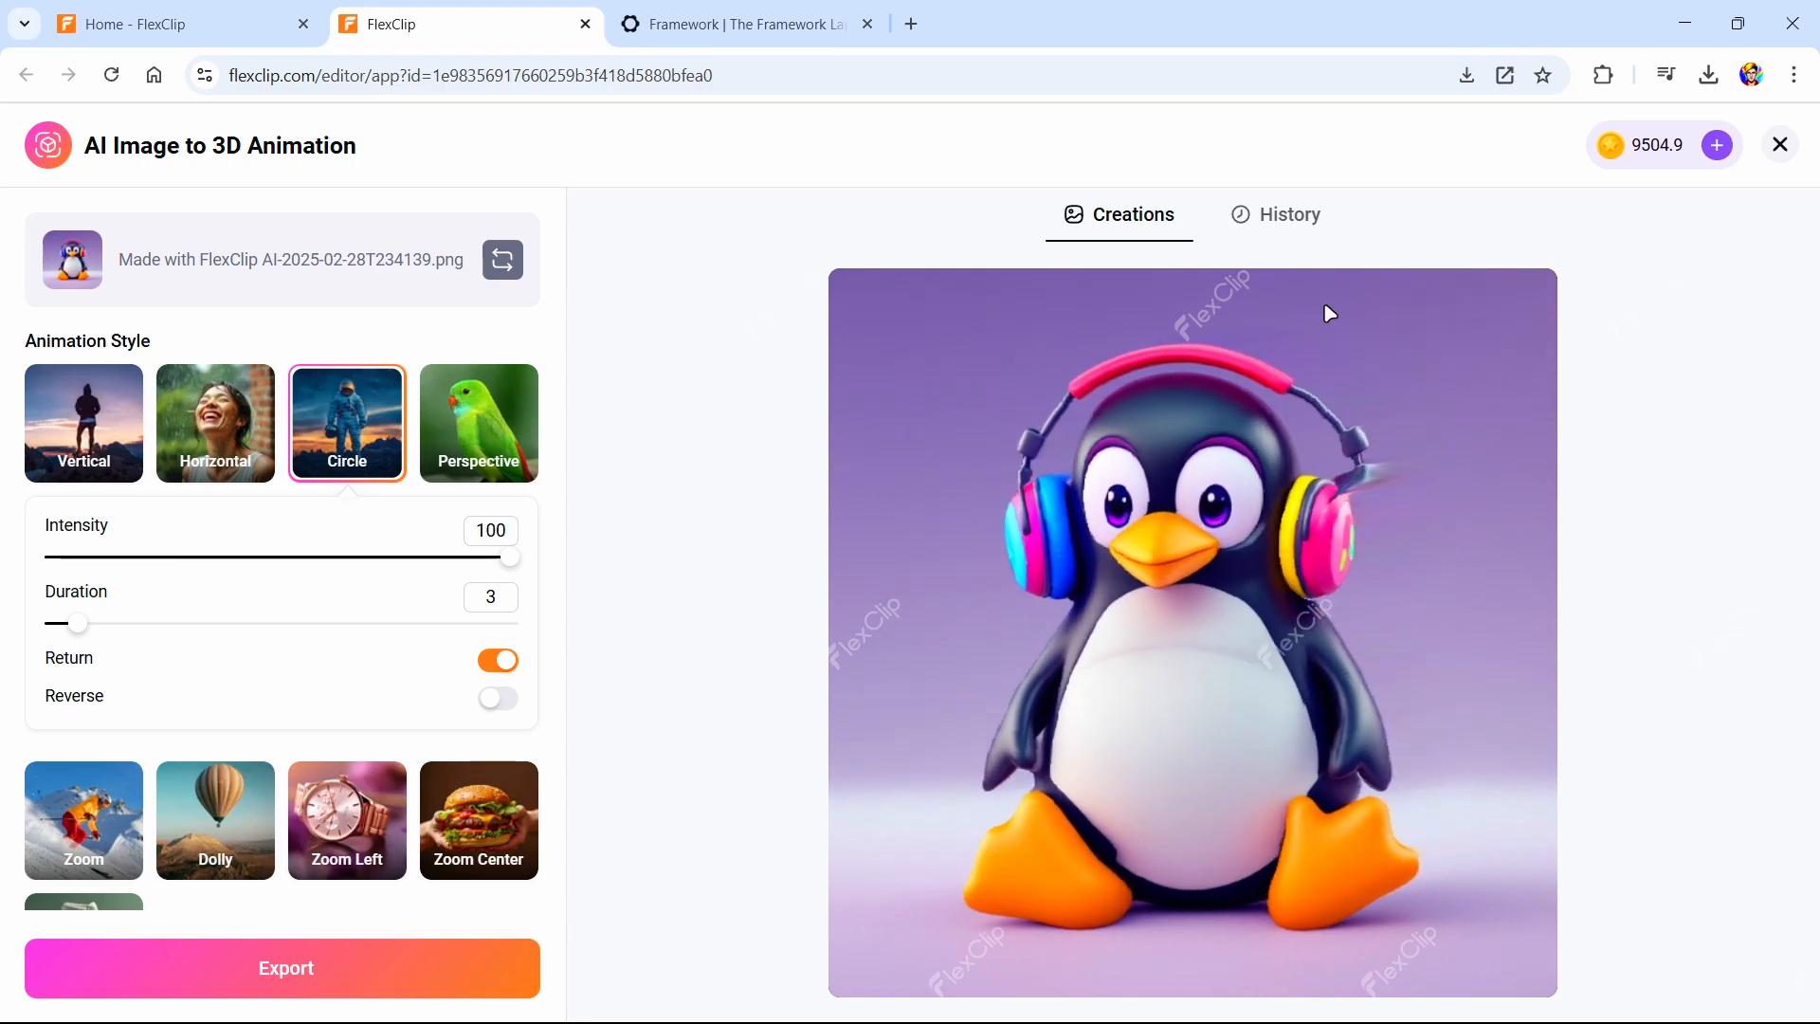
Export the penguin animation, download it, add it to the project media, and return to the video editor
click(394, 951)
click(369, 630)
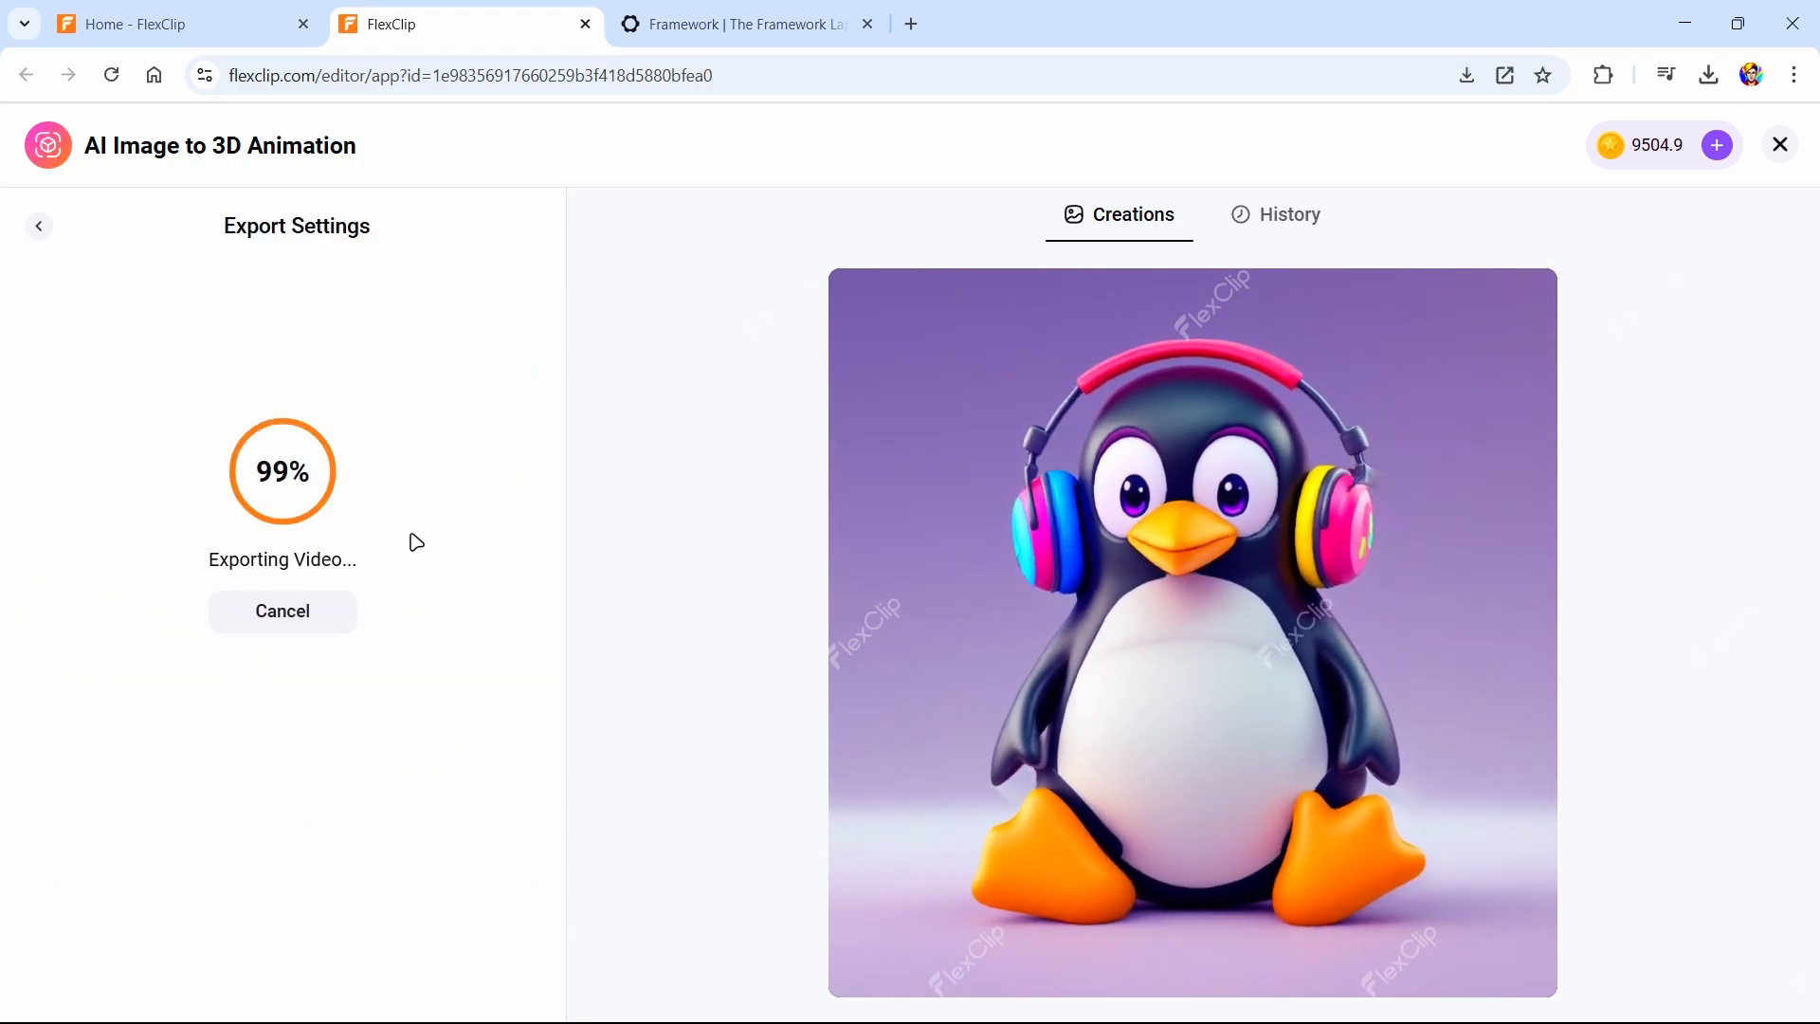
click(377, 630)
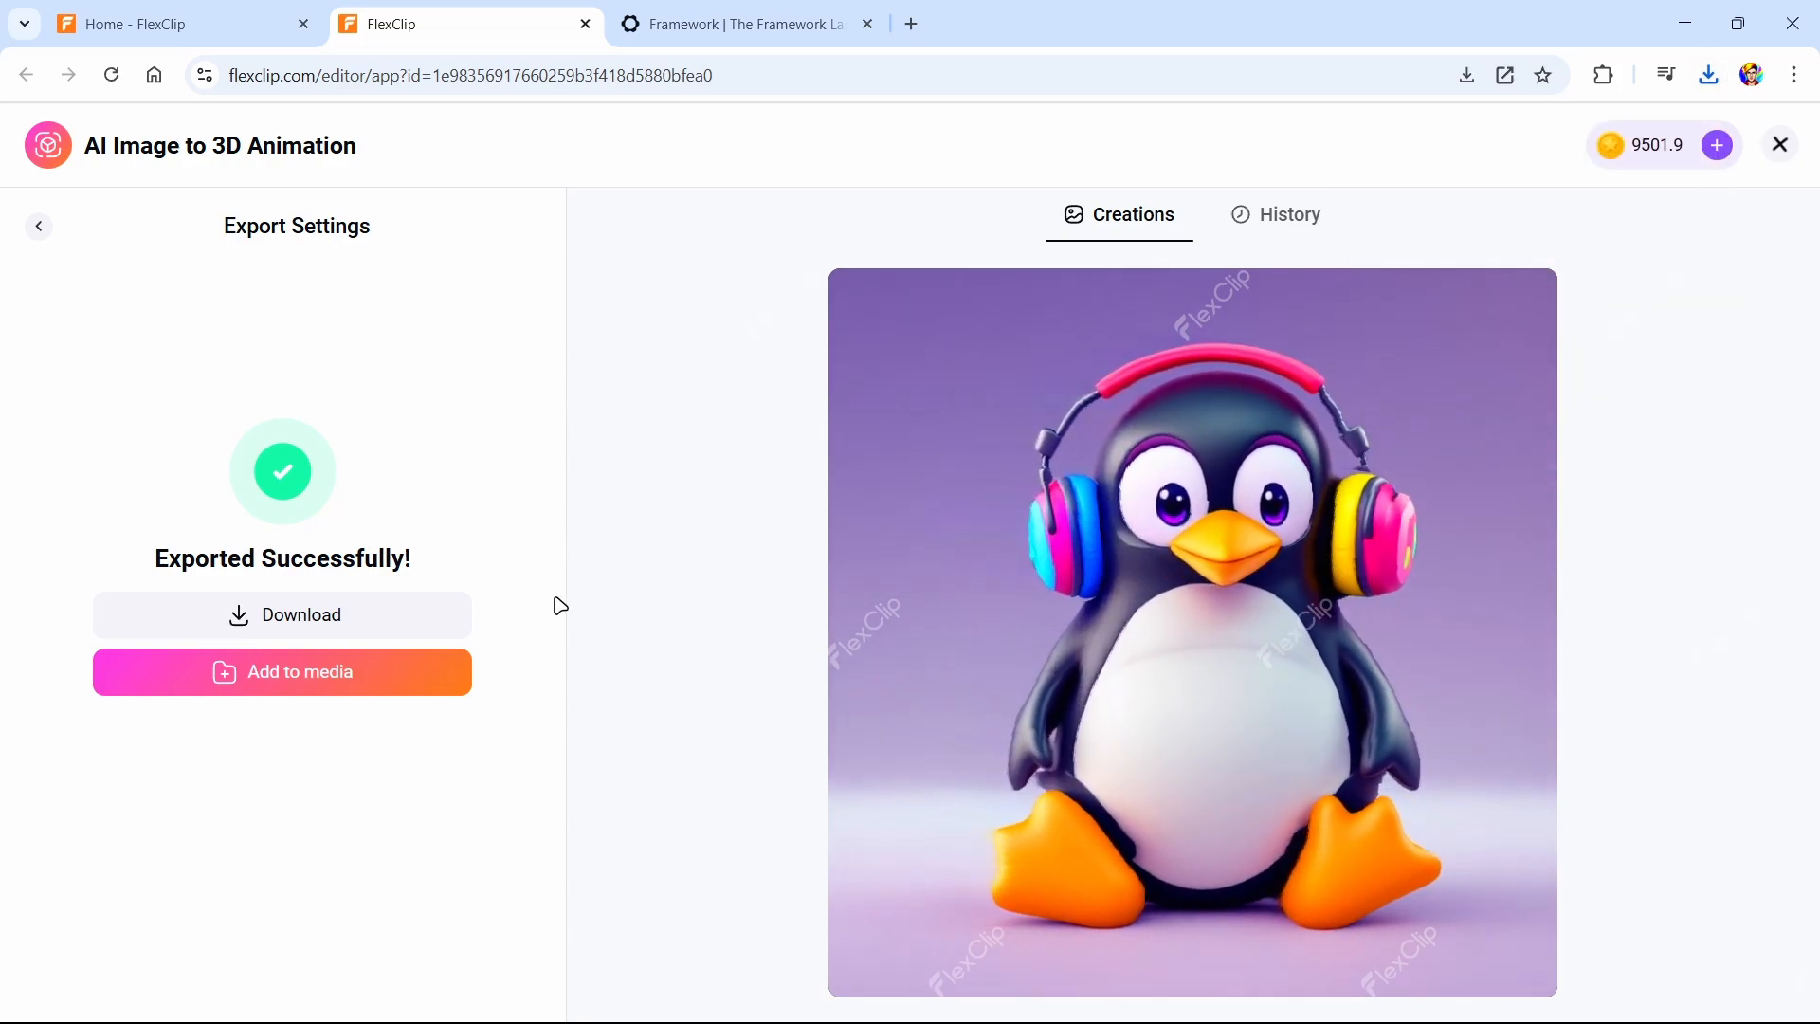
click(407, 672)
click(1776, 148)
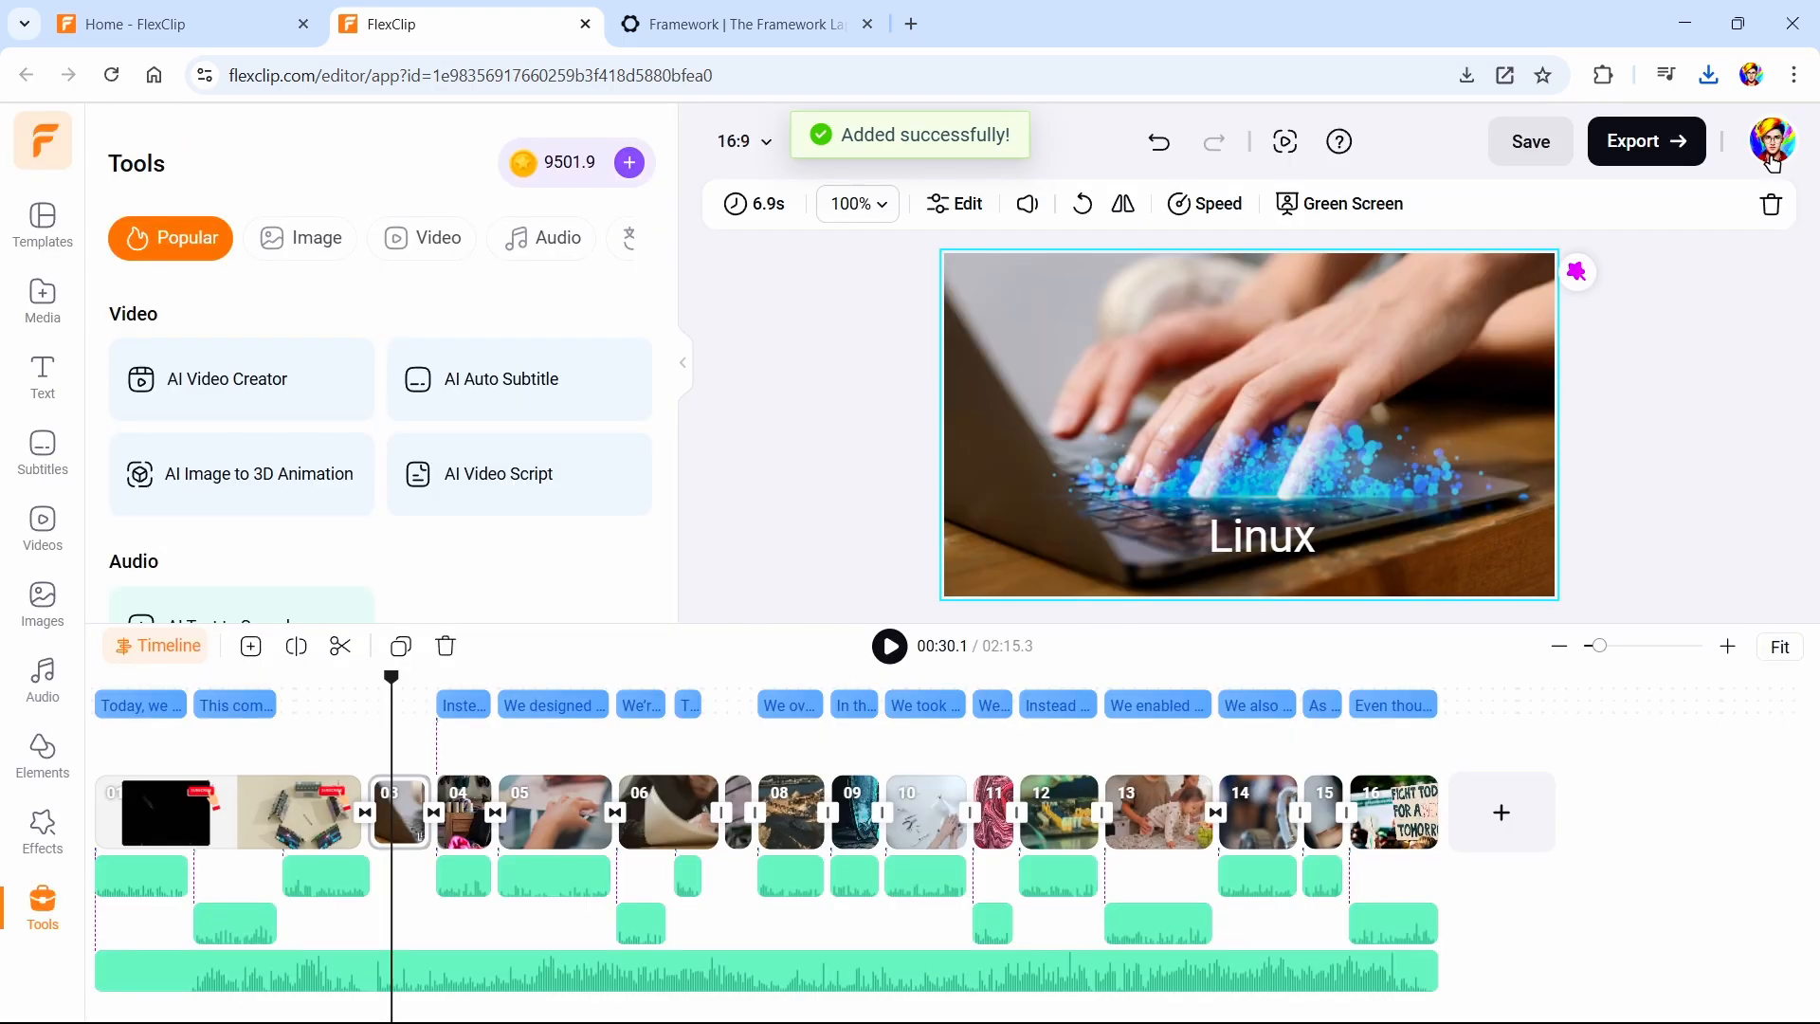
Replace scene 03's footage with FlexClip 3D Image.mp4 and scale the clip to 53%
click(42, 524)
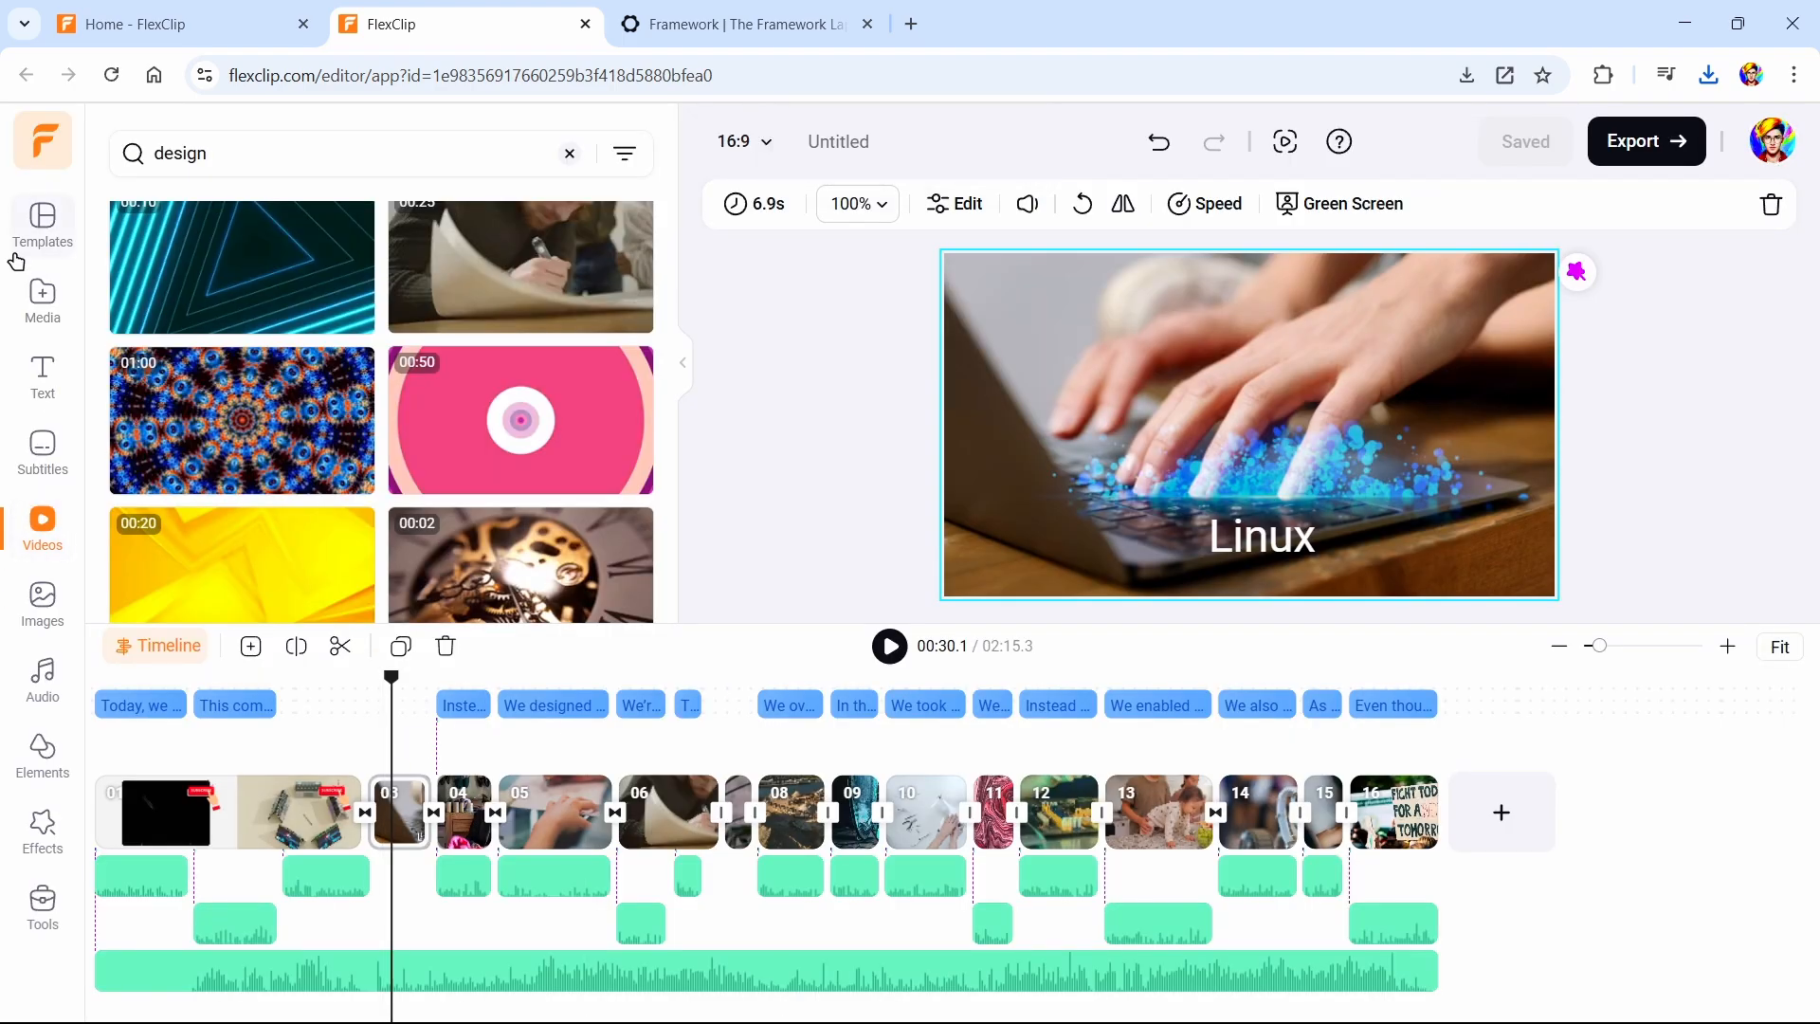
click(46, 304)
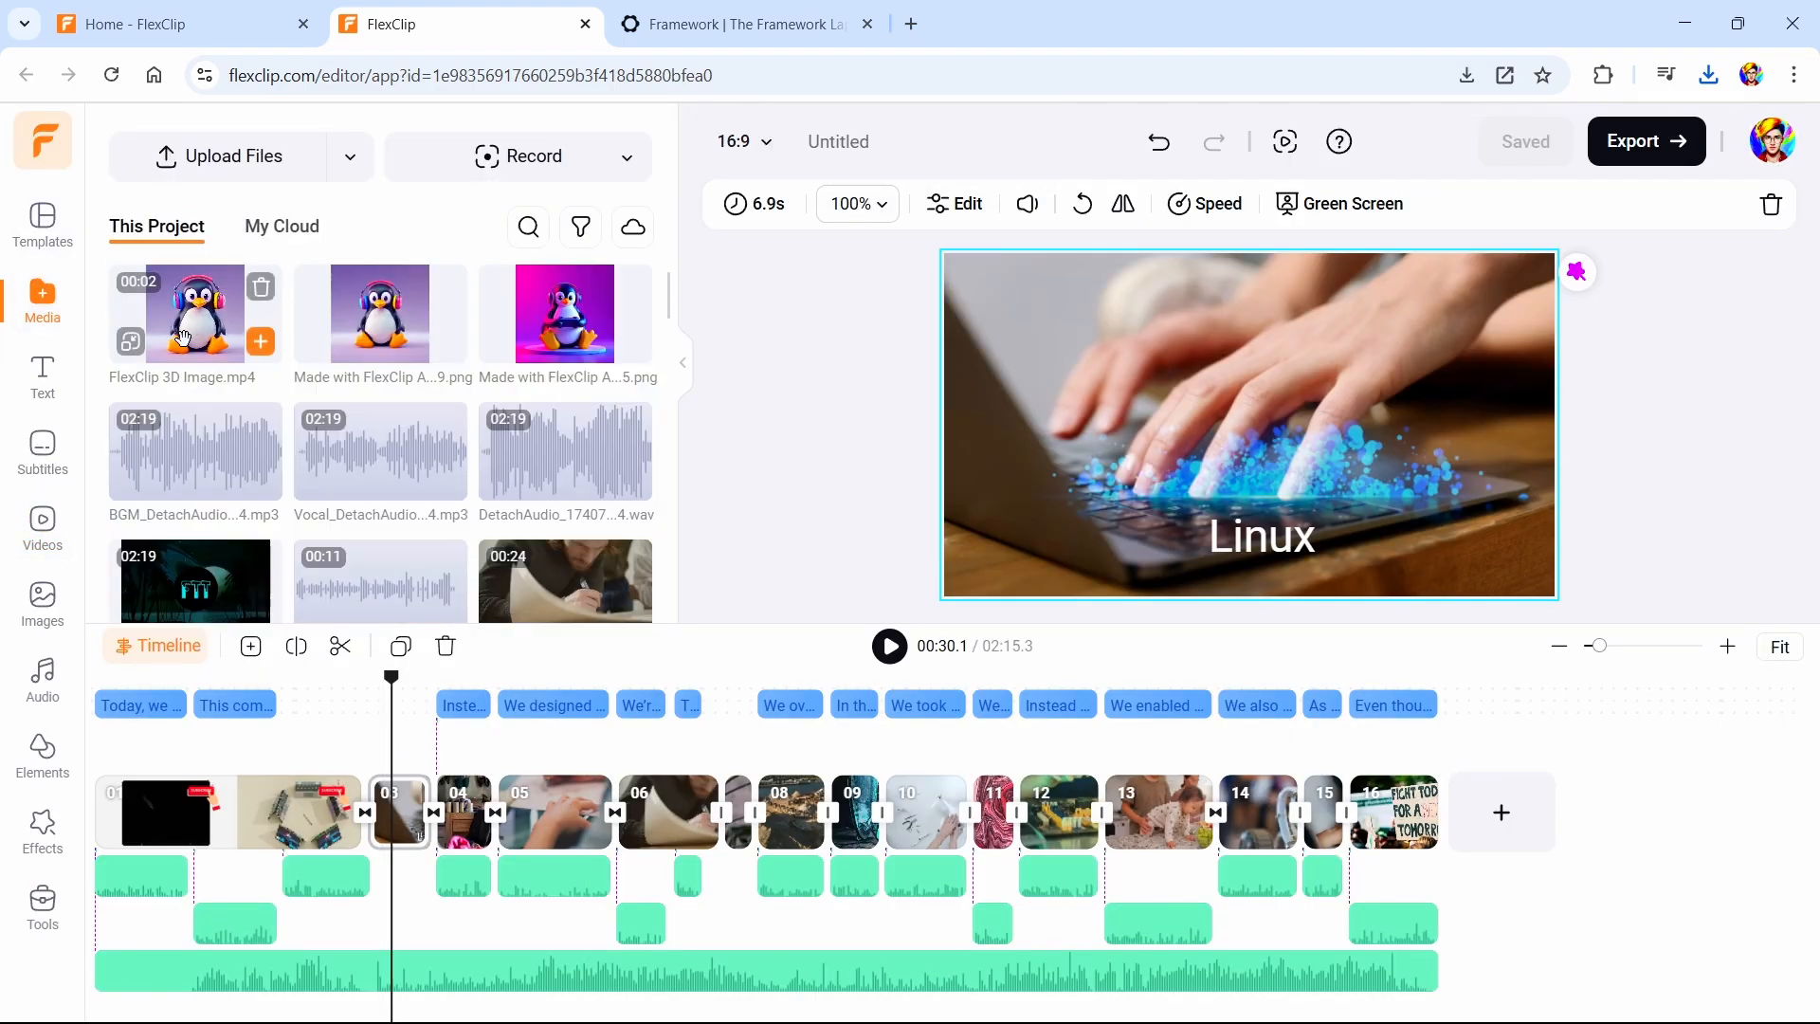
drag(199, 315, 380, 801)
click(858, 203)
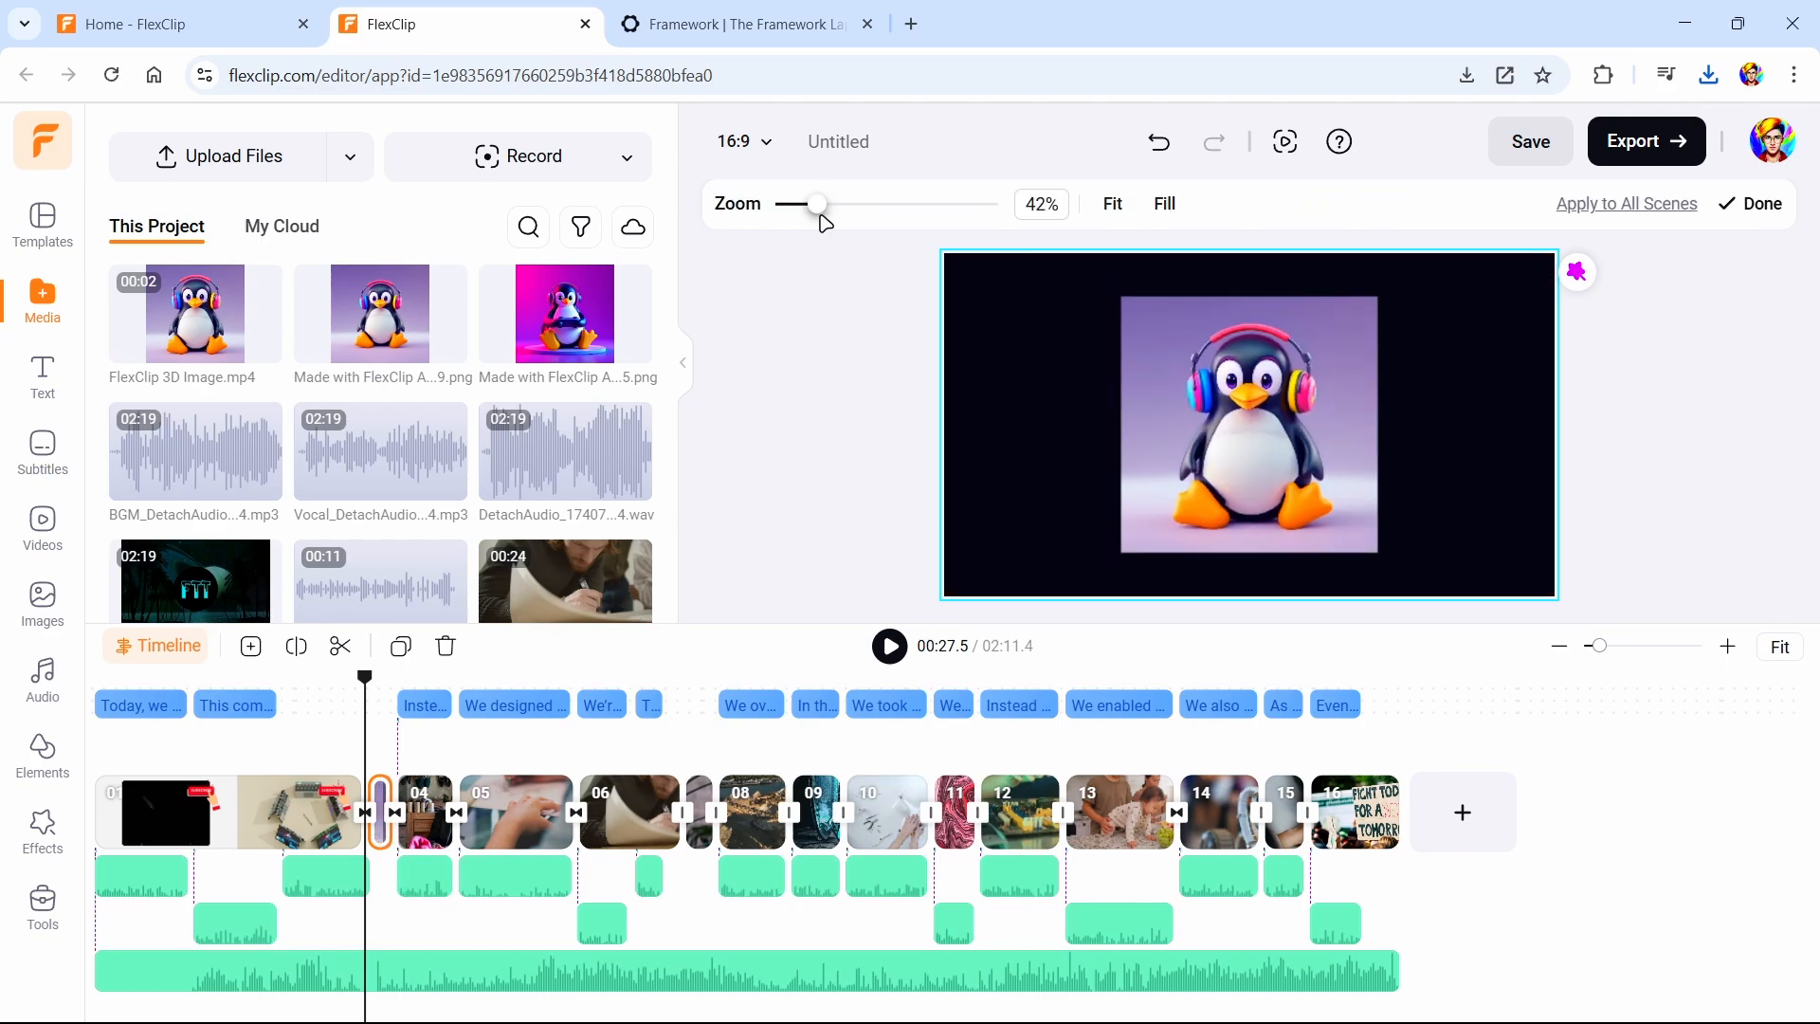
drag(825, 204, 834, 223)
click(987, 343)
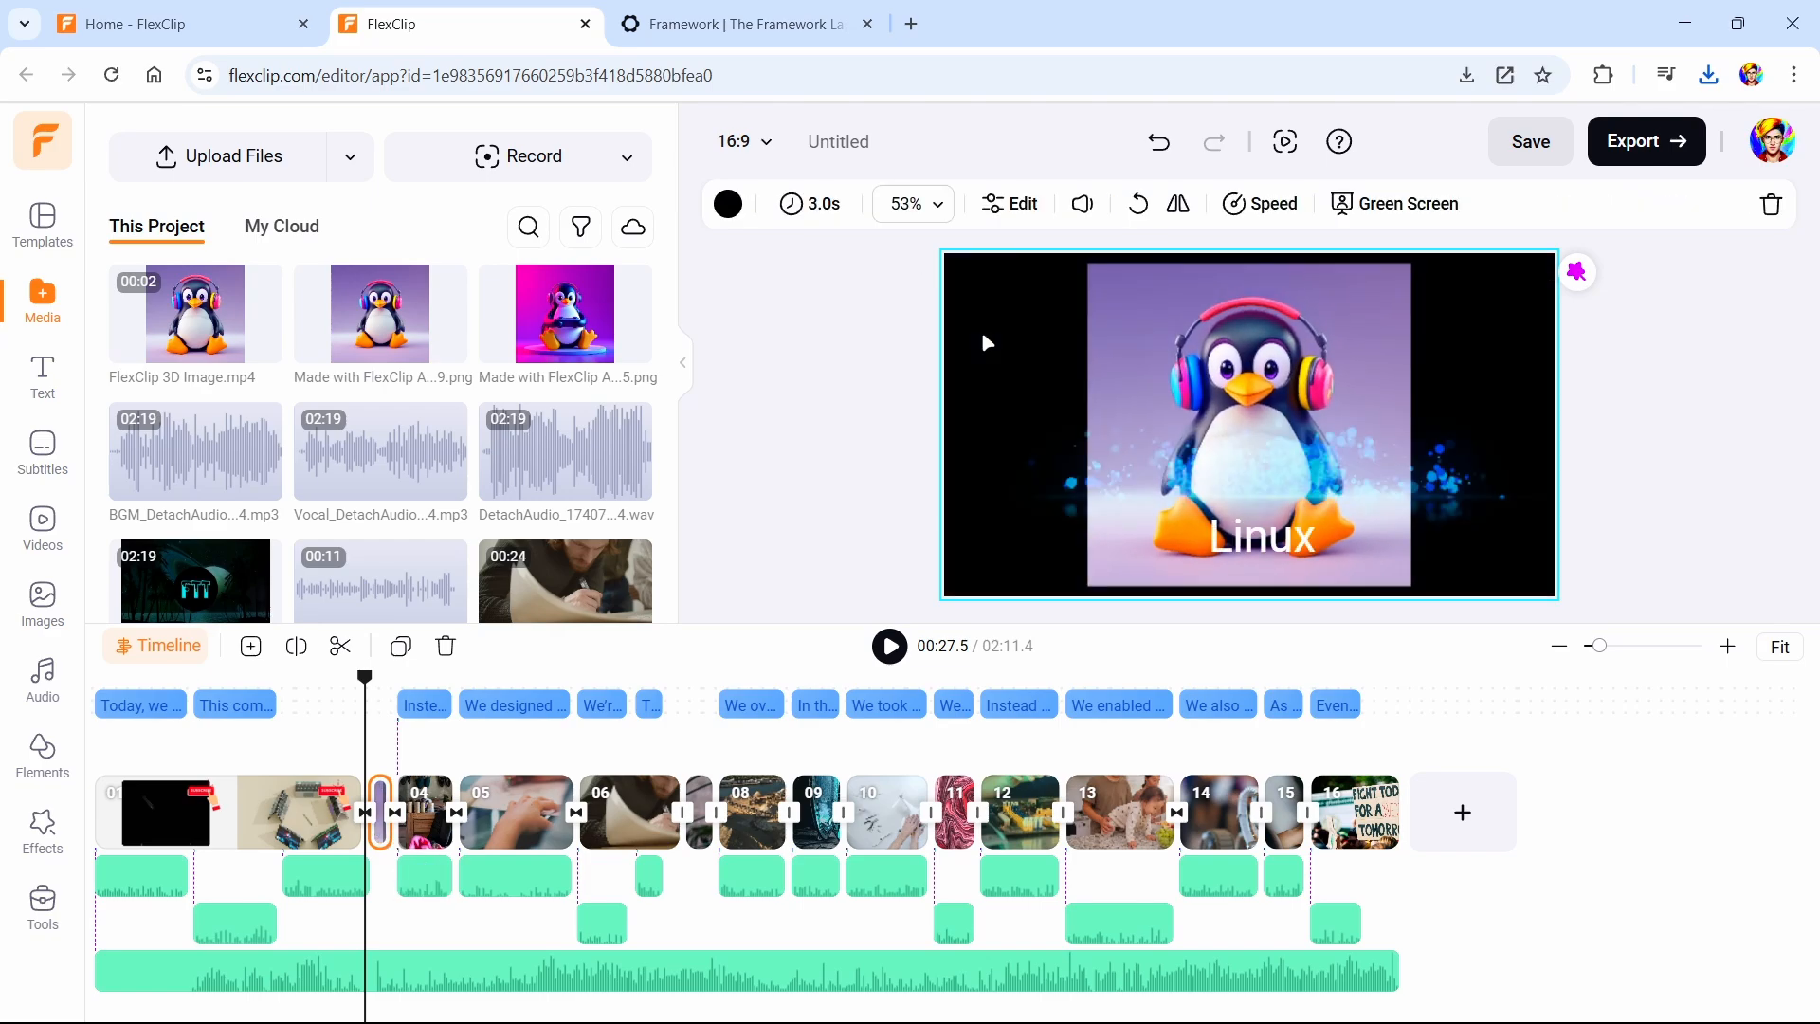
Change the penguin scene's background color to the dark slate gray preset
click(727, 216)
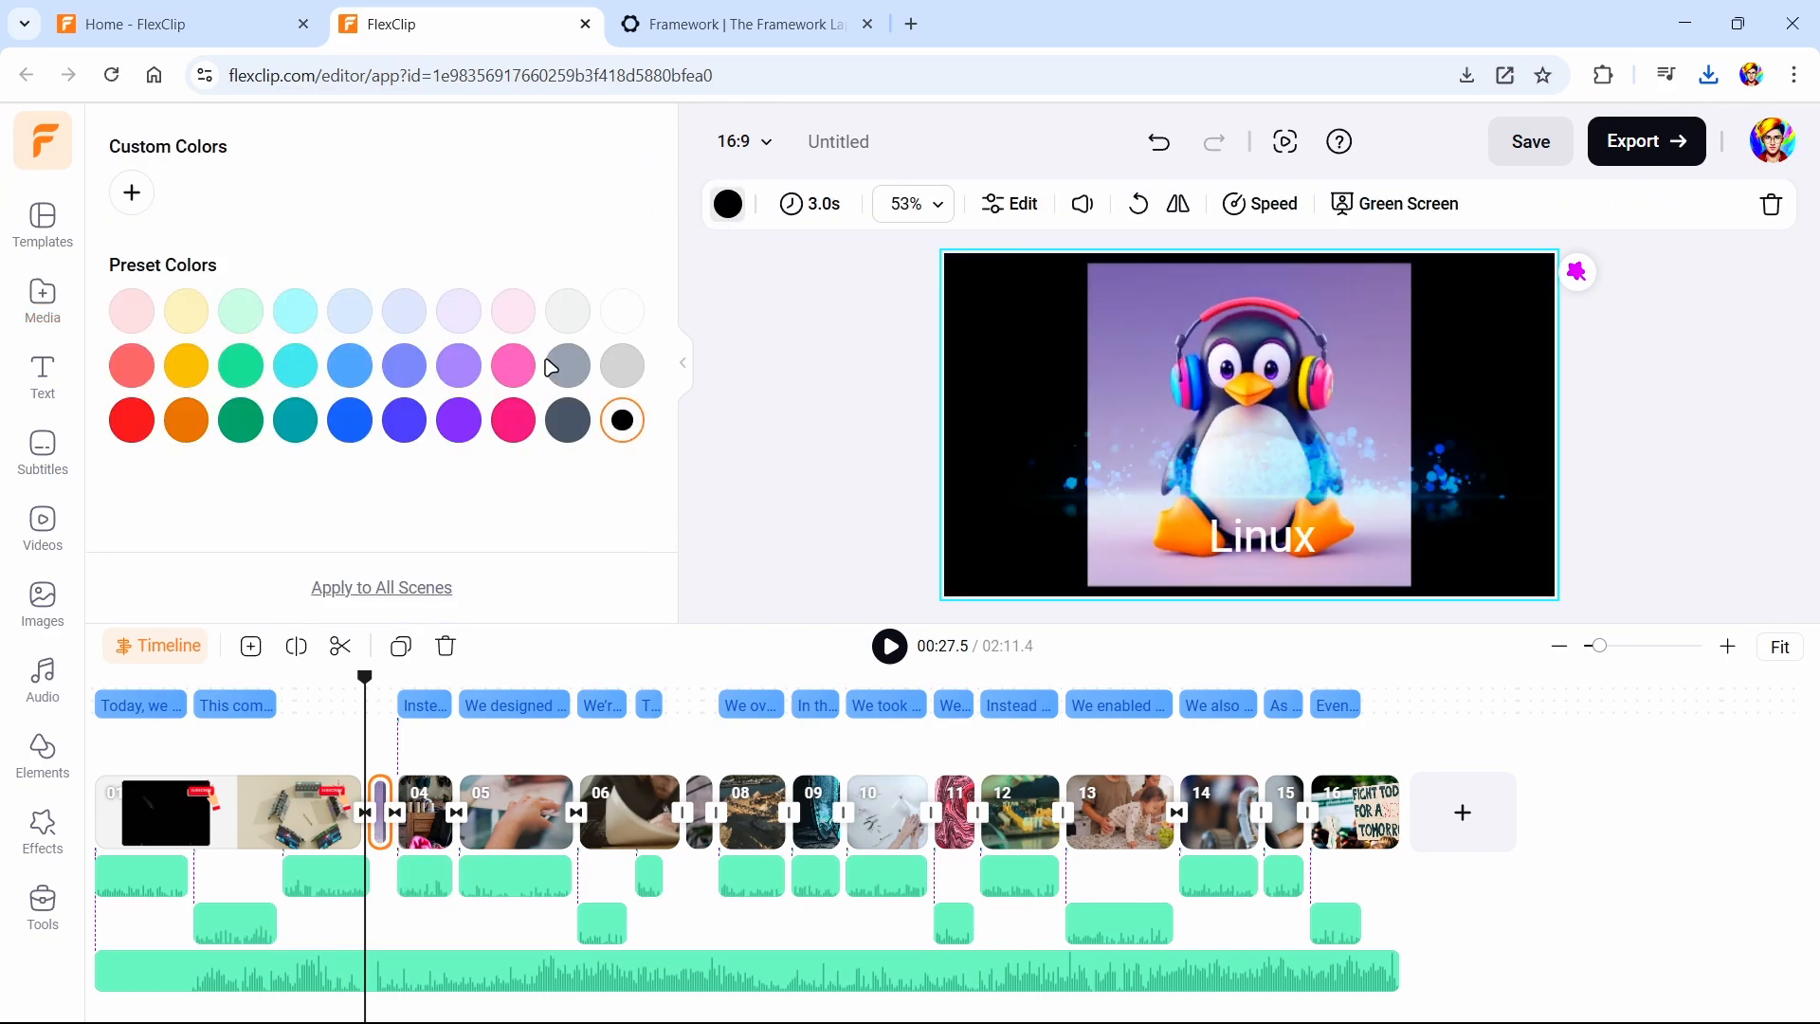
click(569, 422)
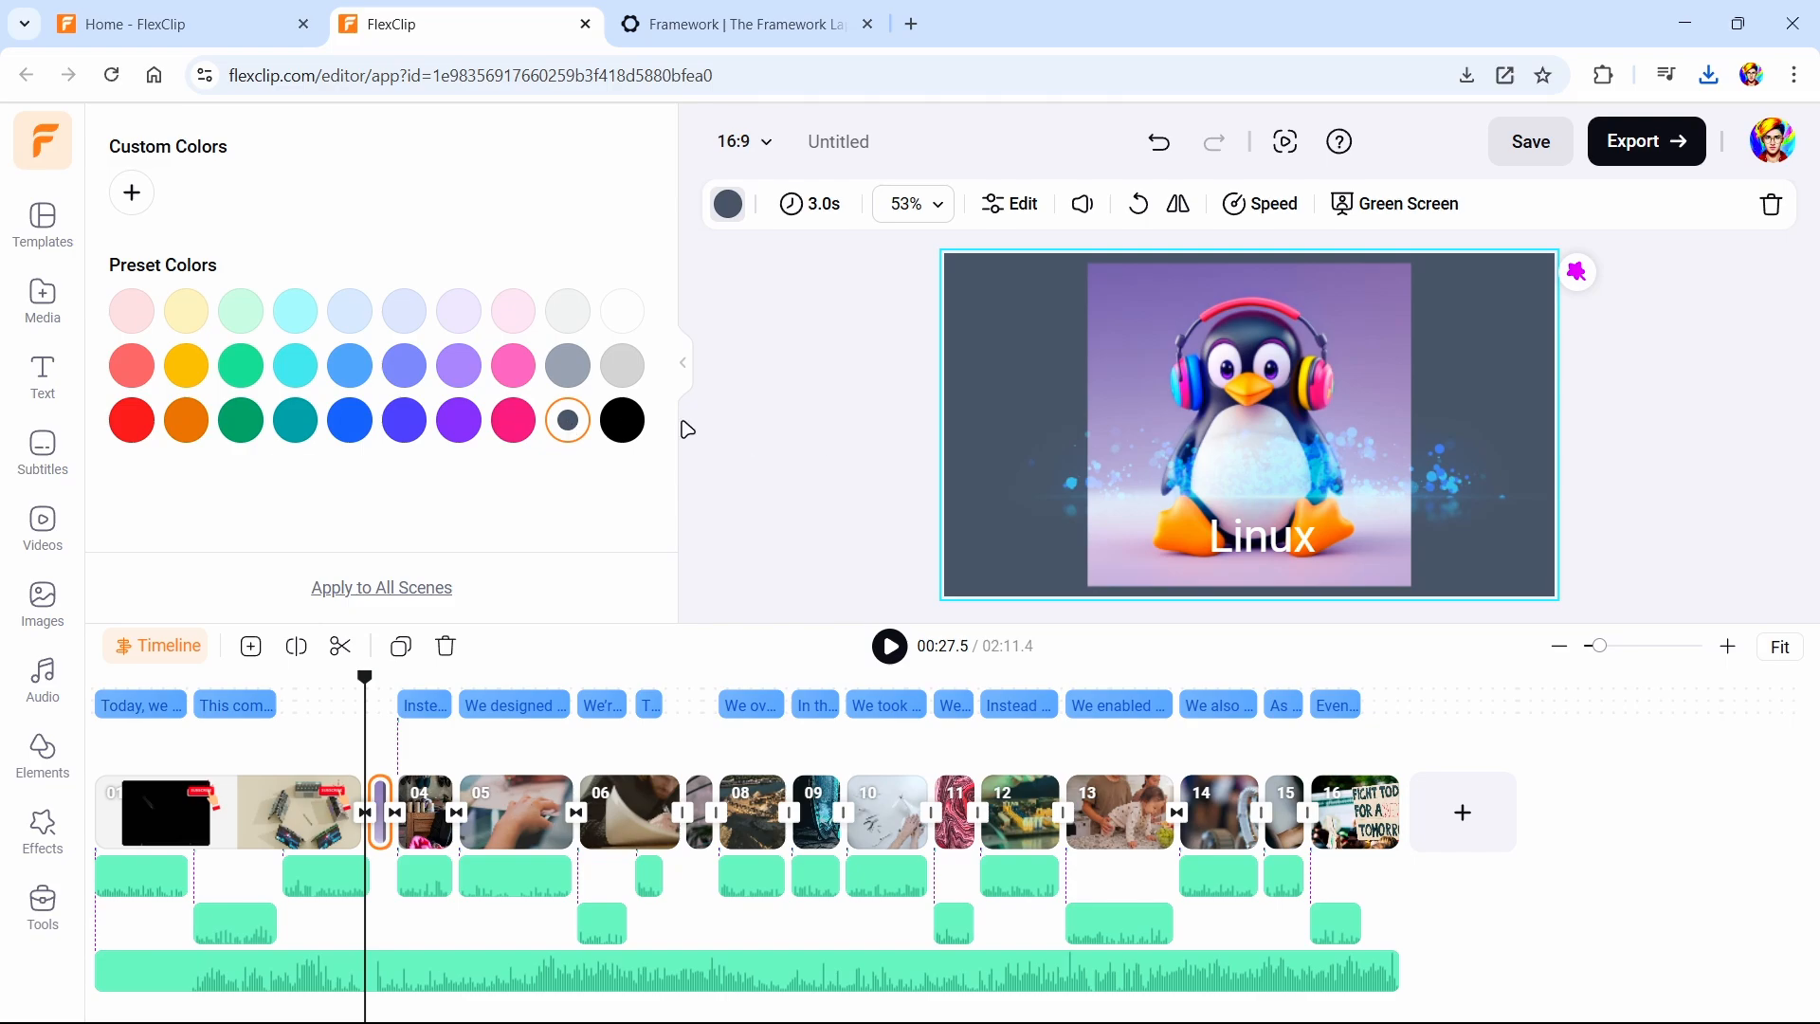
click(848, 496)
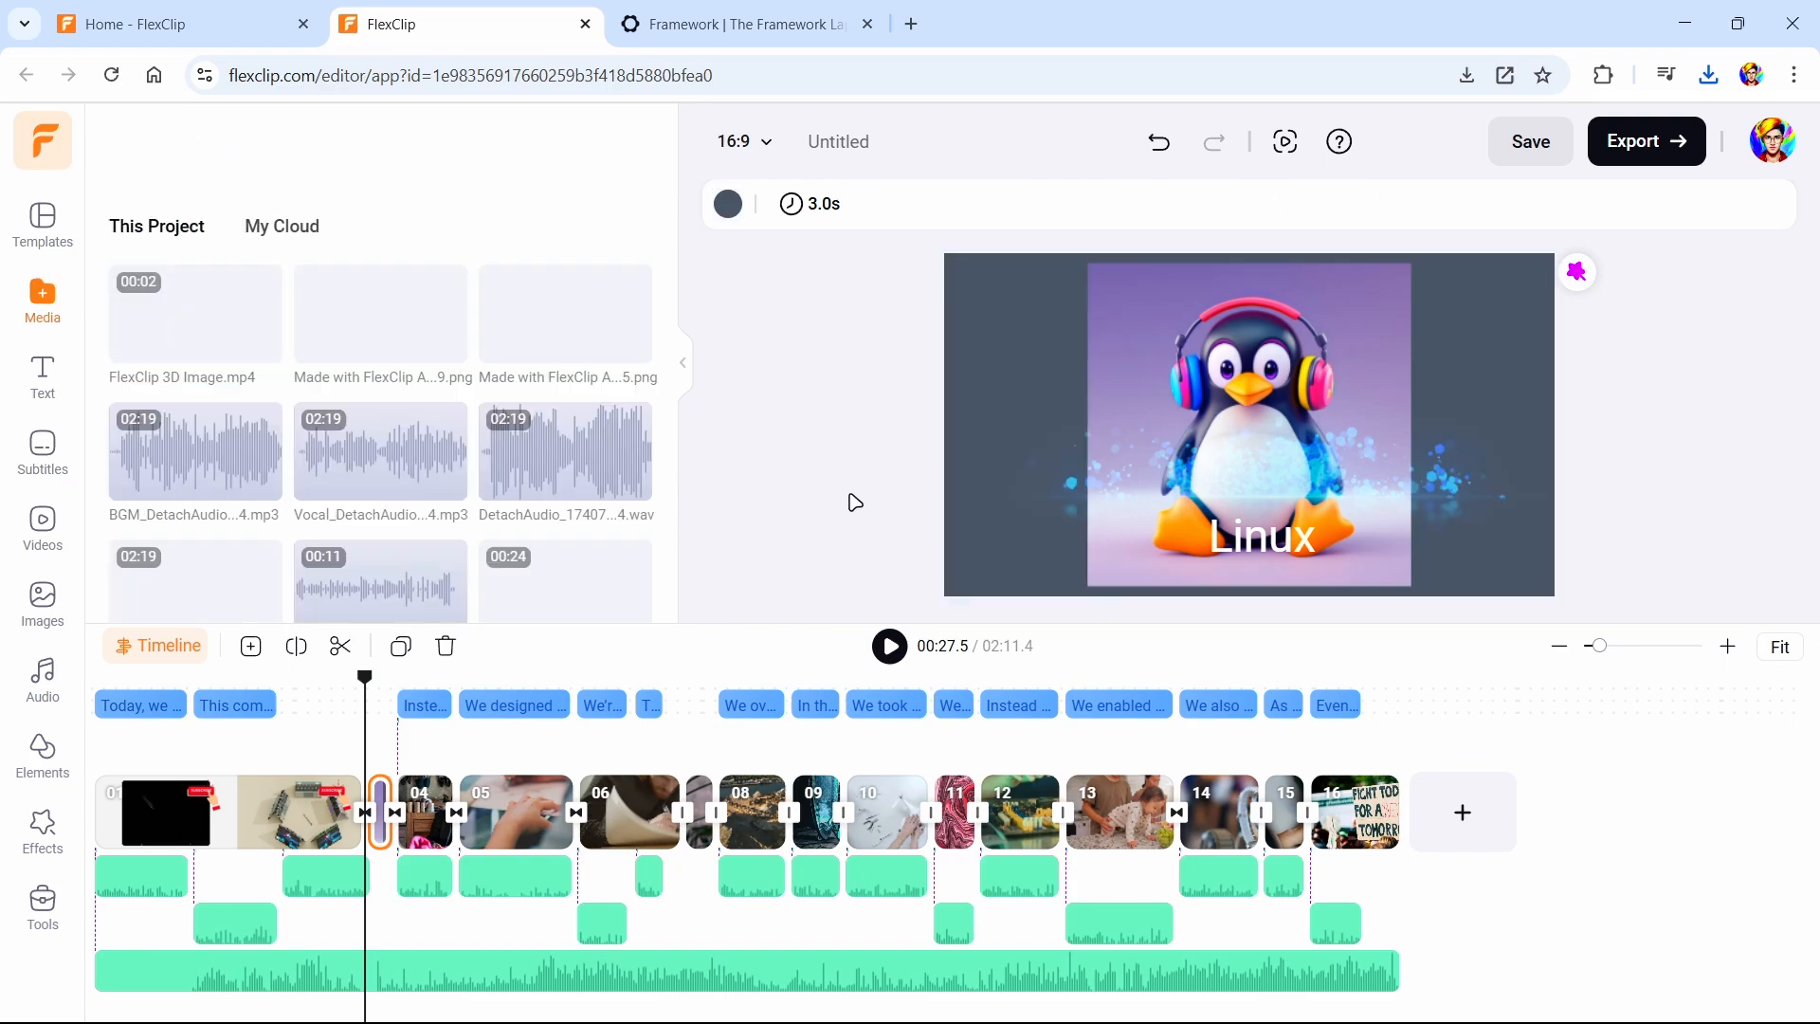
Preview the lead-in to the penguin scene, then remove the transitions before and after that scene
click(341, 697)
key(space)
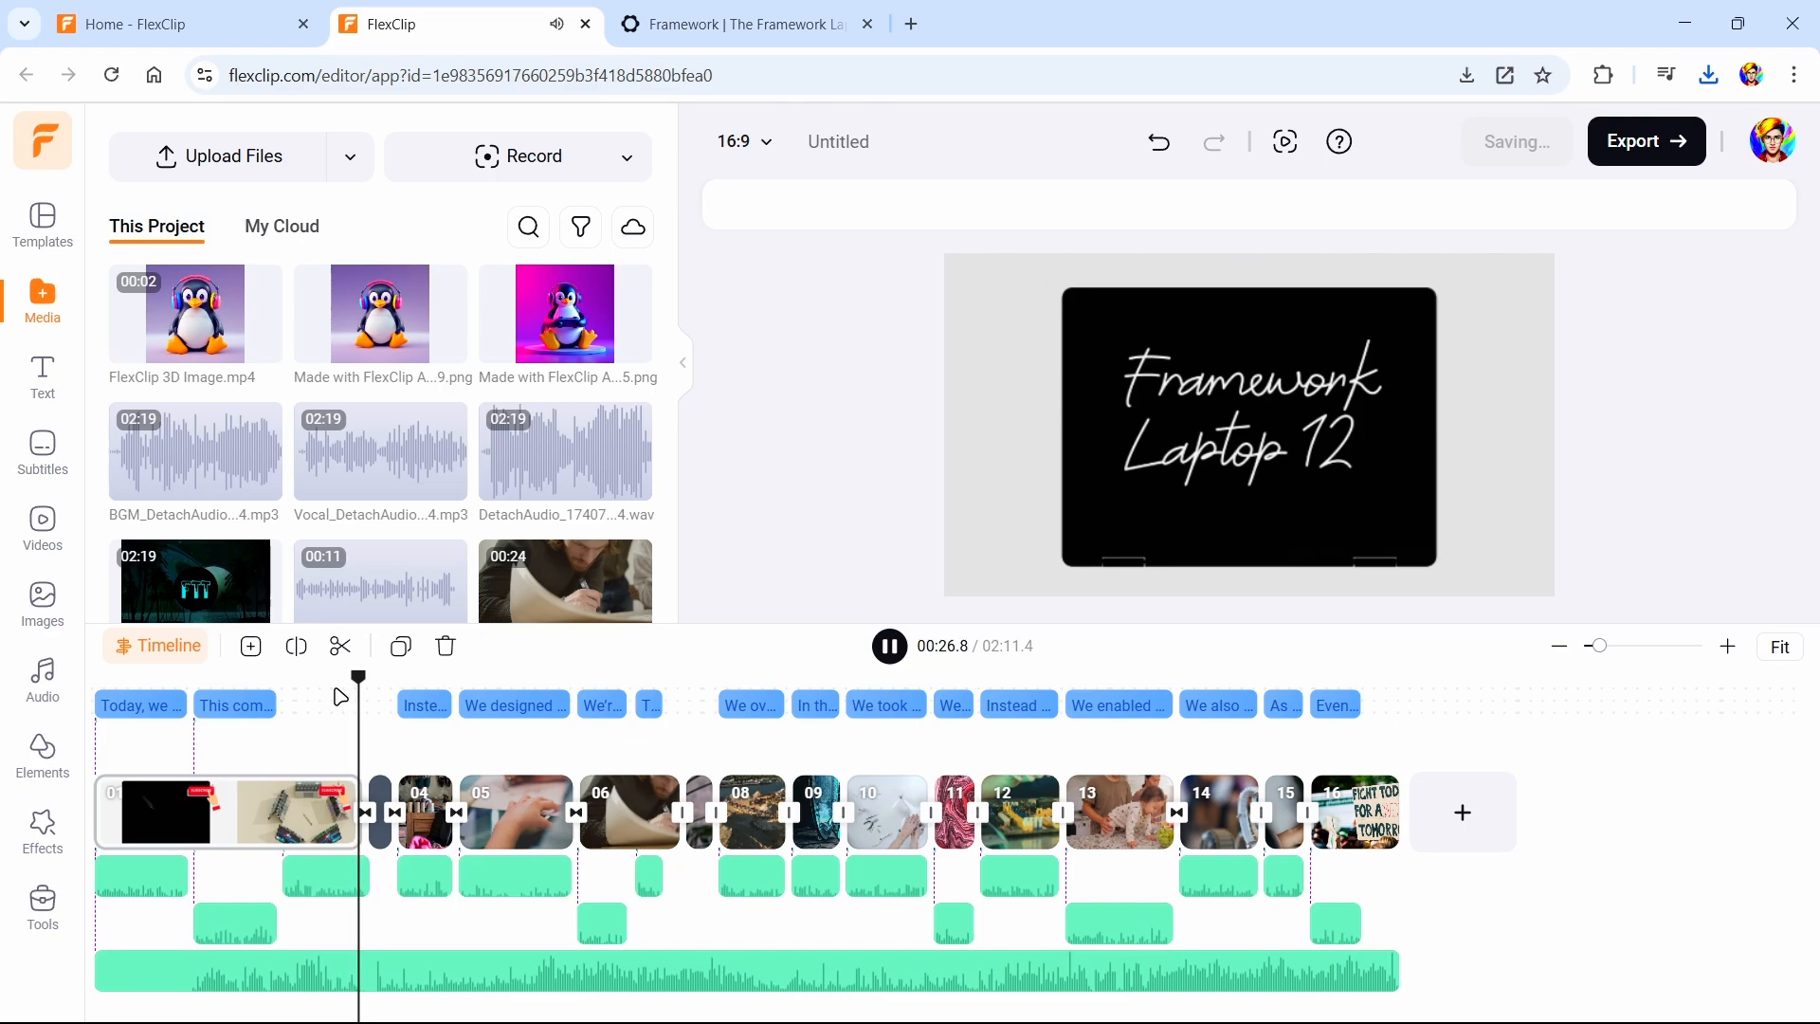
click(366, 812)
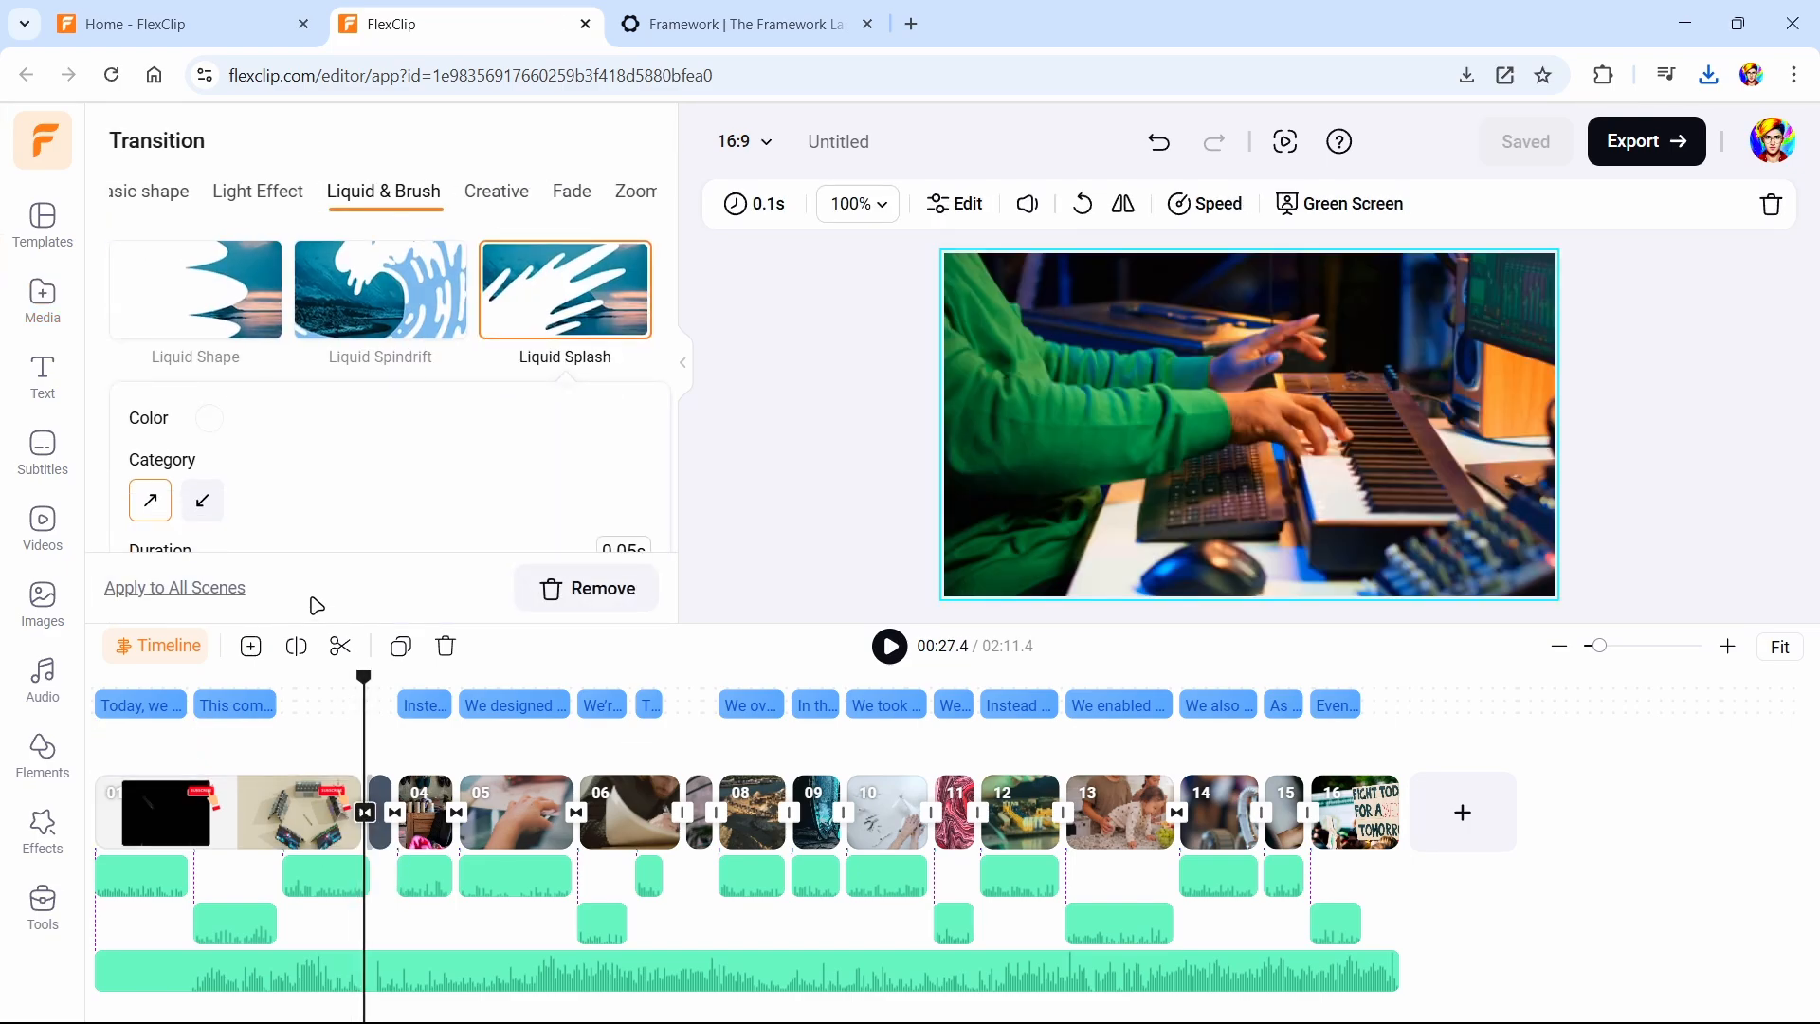
click(391, 813)
click(605, 590)
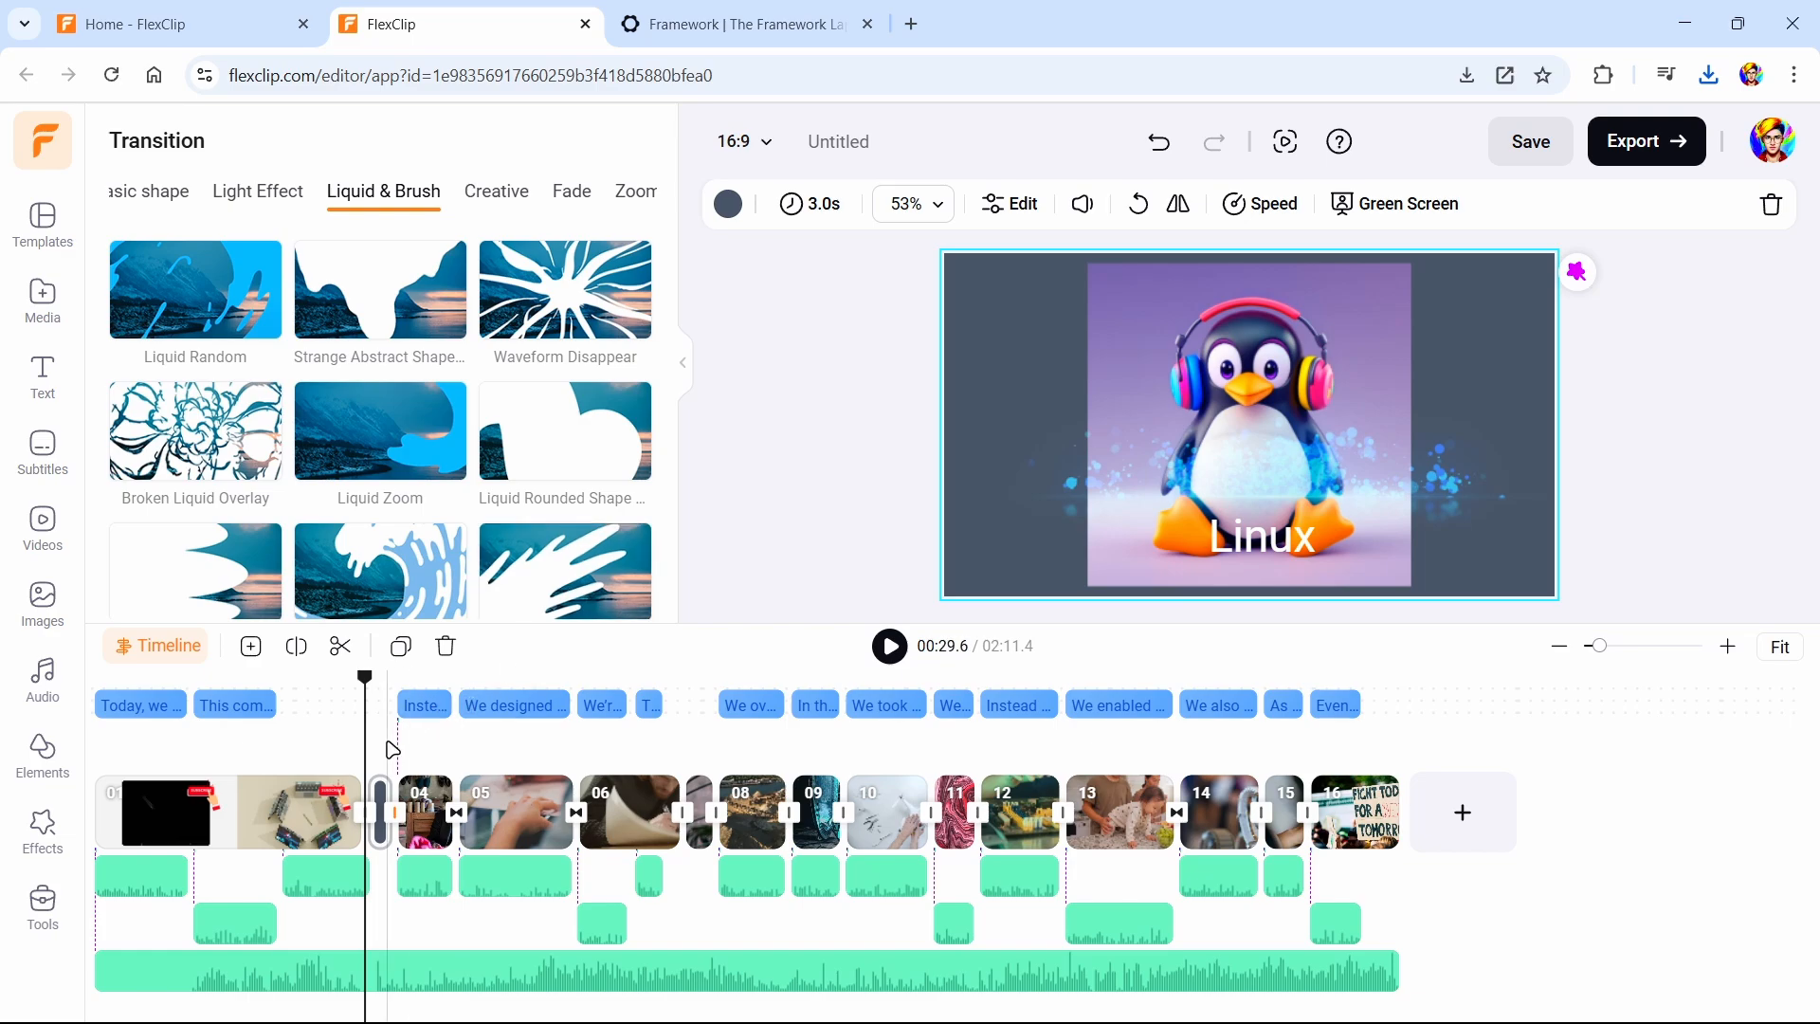
Play the video from about 25.9 seconds through the penguin scene to check its cuts
click(387, 739)
click(370, 710)
click(349, 711)
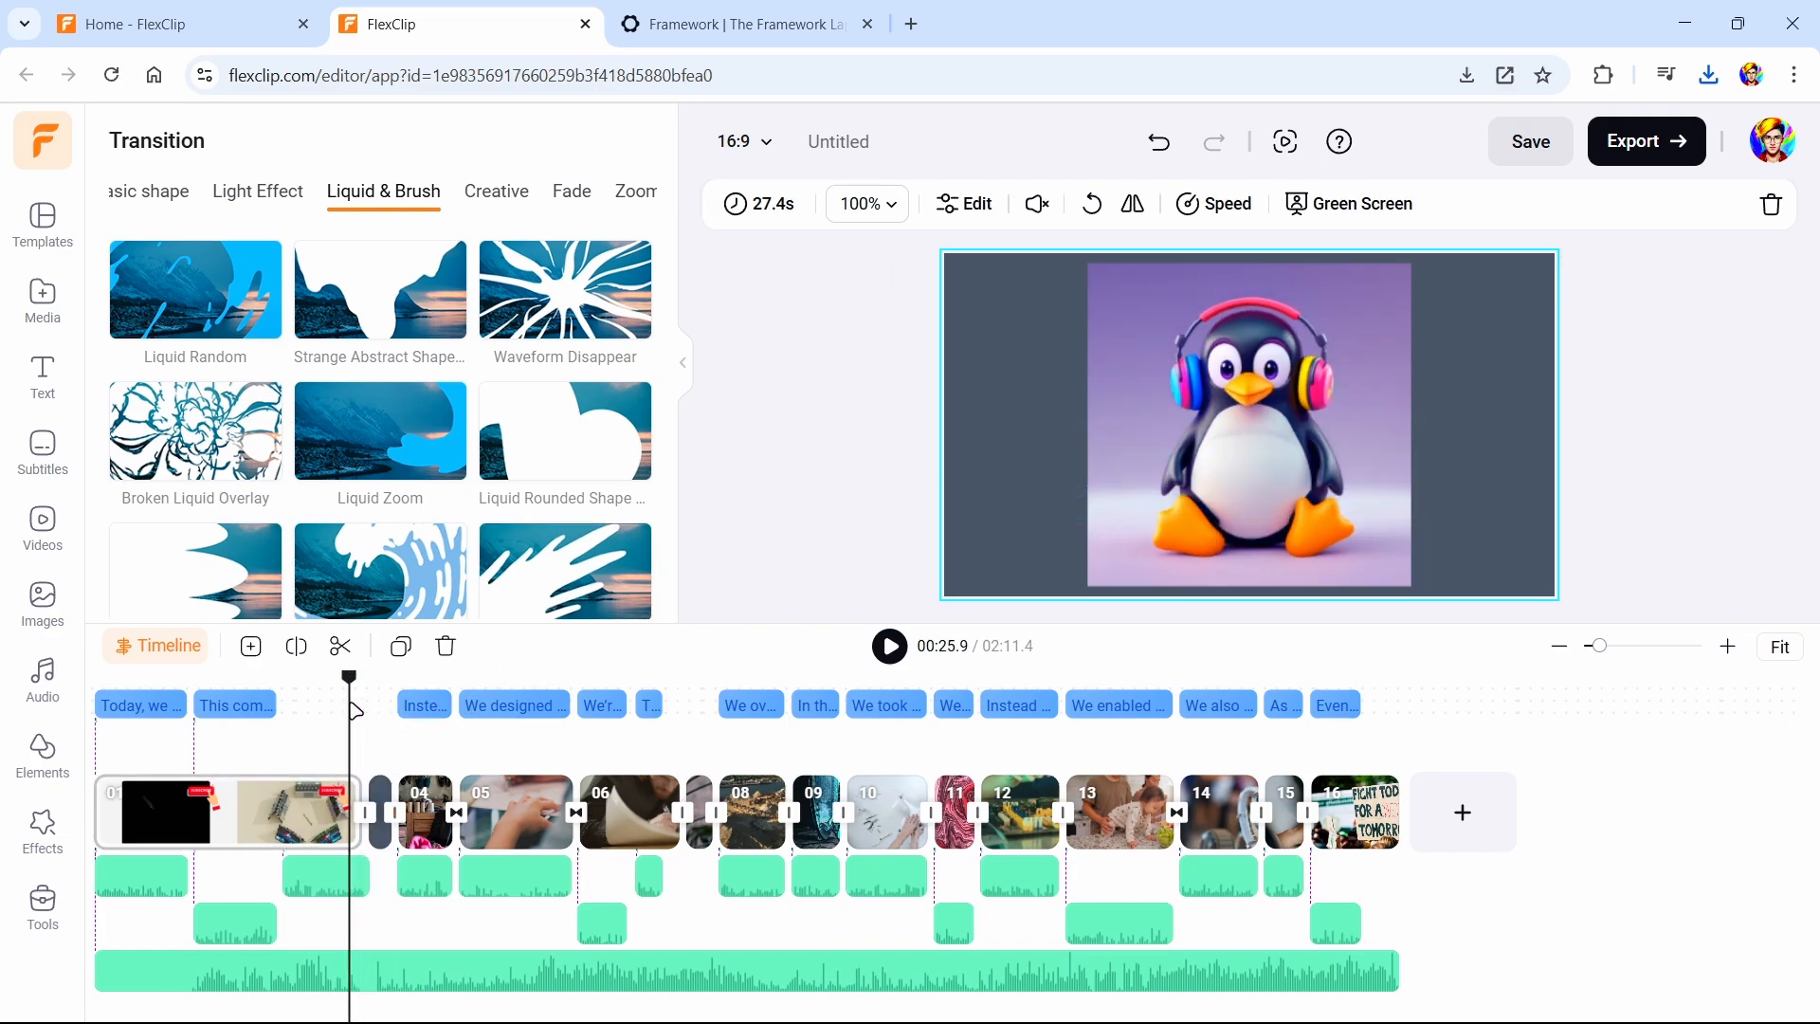
key(space)
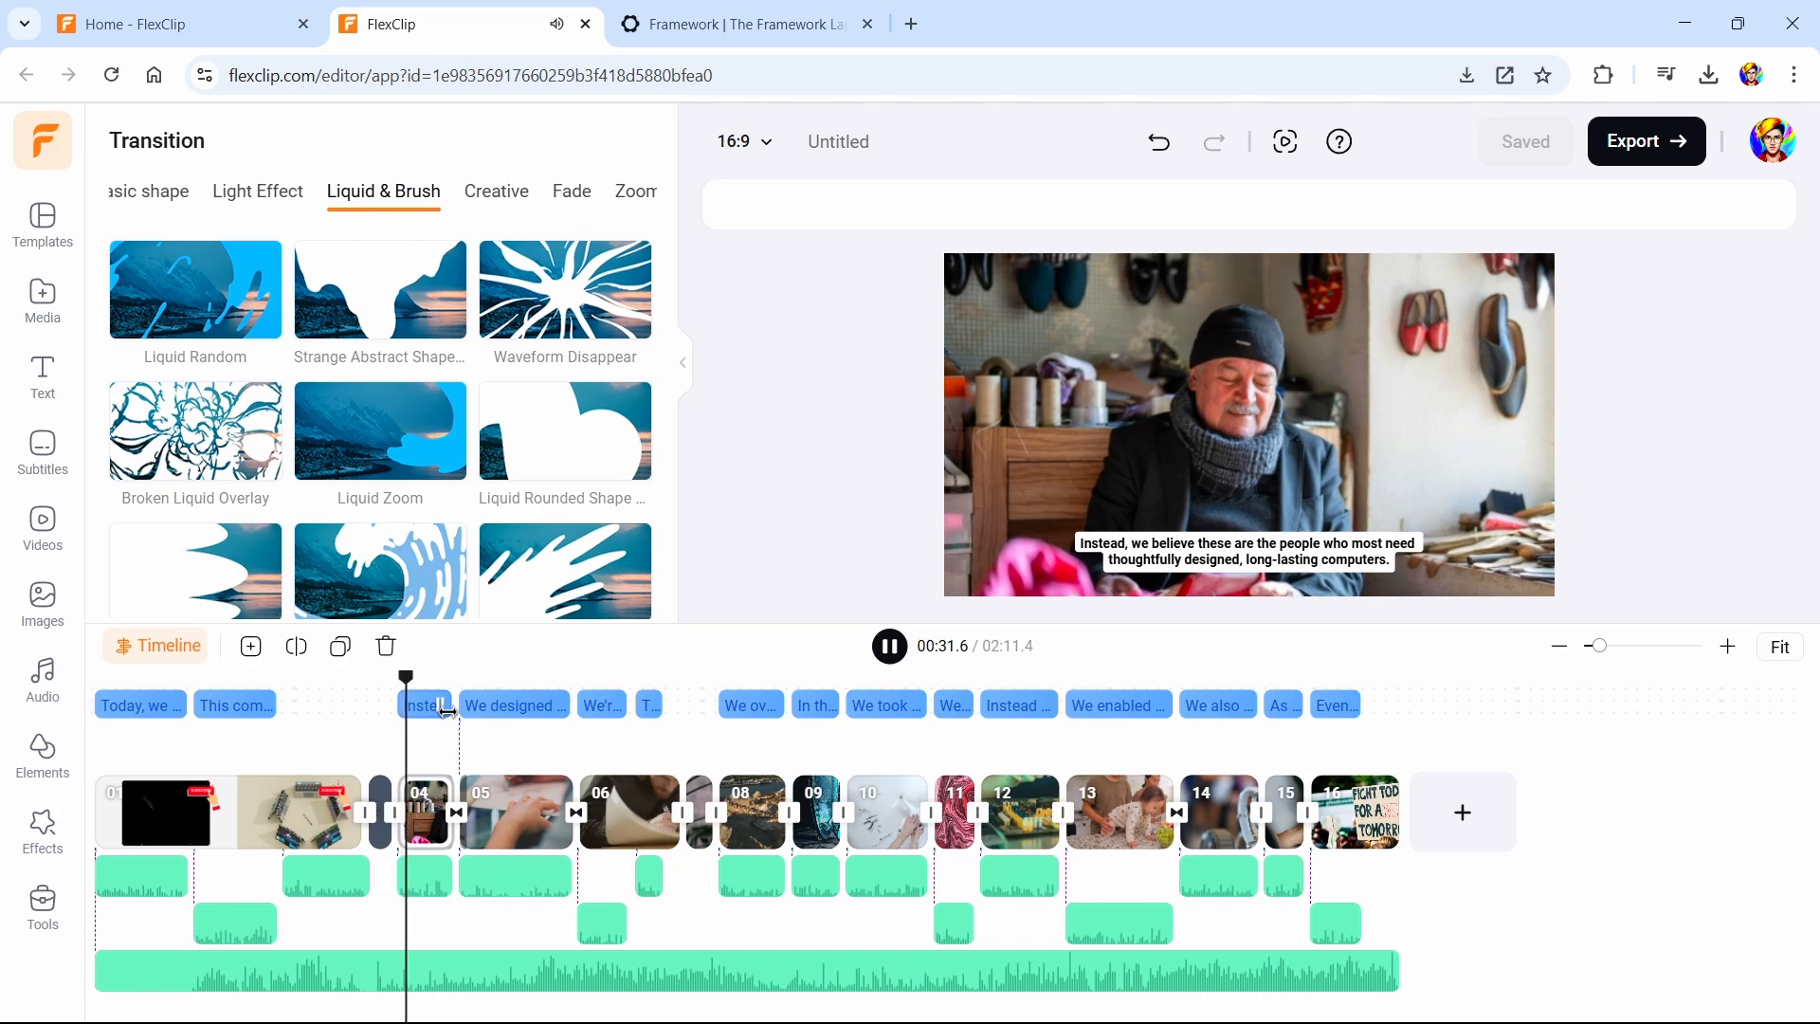
key(space)
Go back to about 2 seconds in the video and open the AI Translator's Translate Audio to Audio option
drag(408, 711, 112, 712)
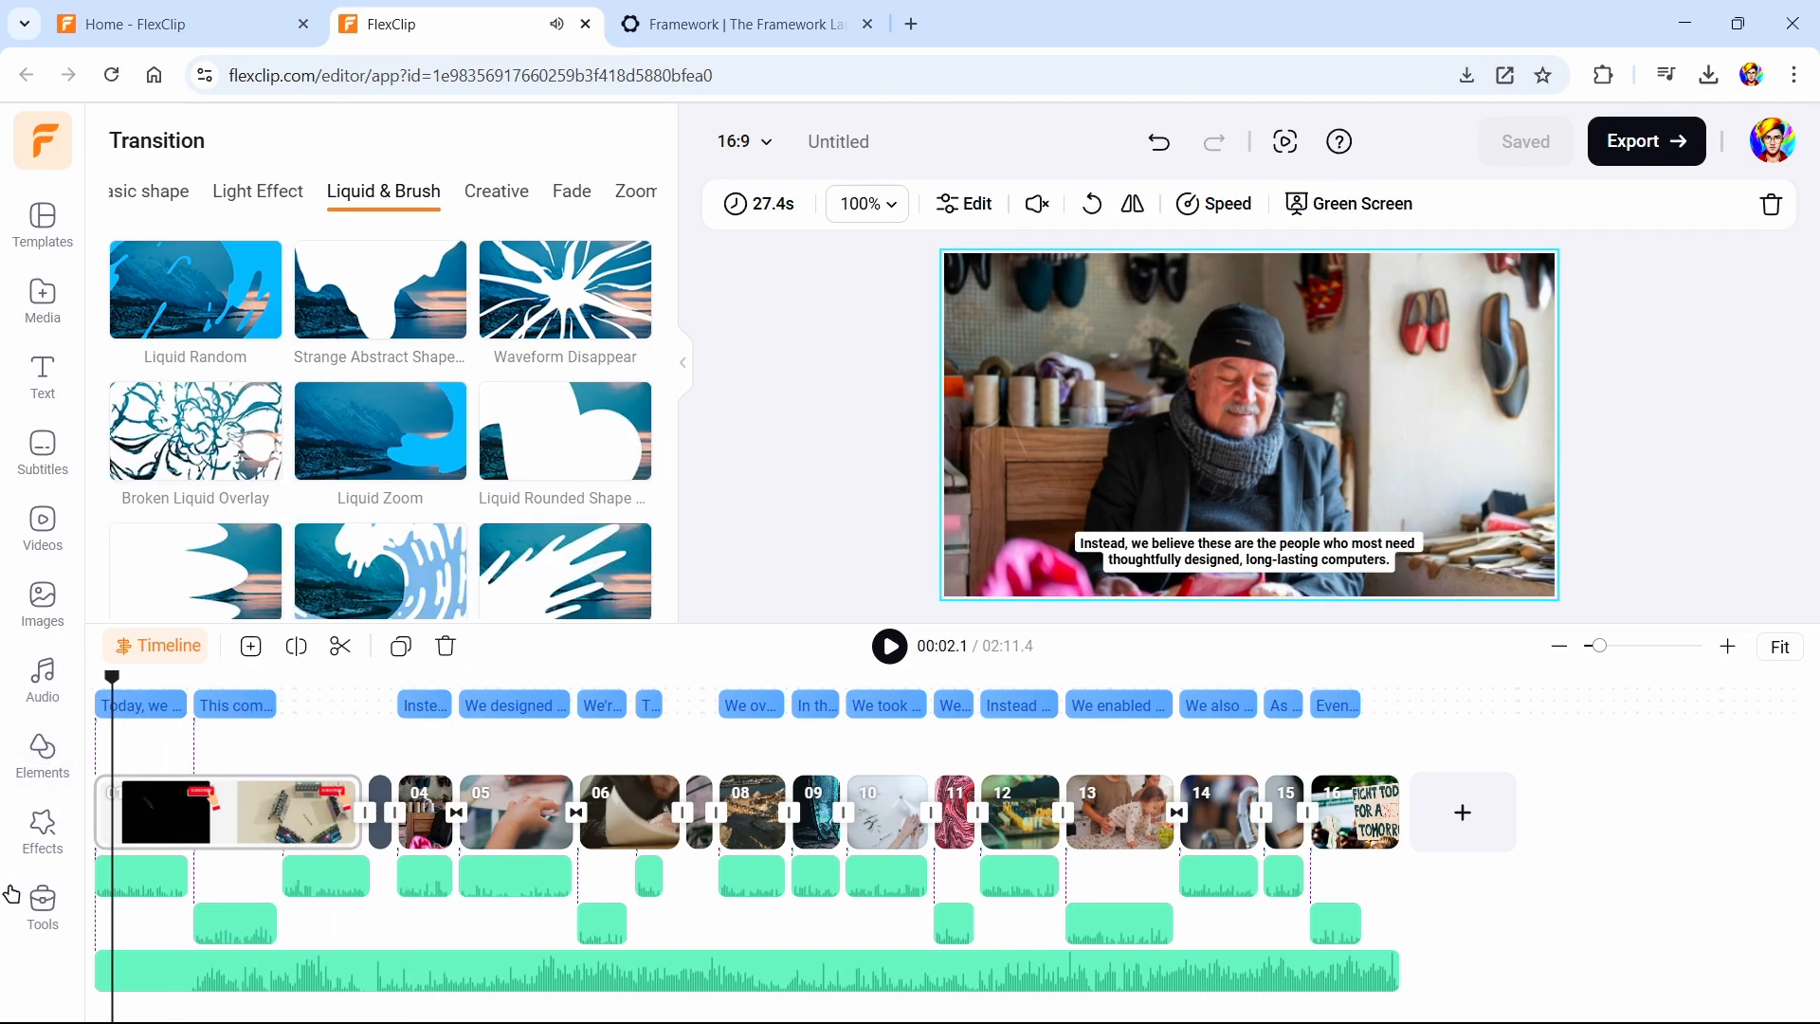
click(43, 905)
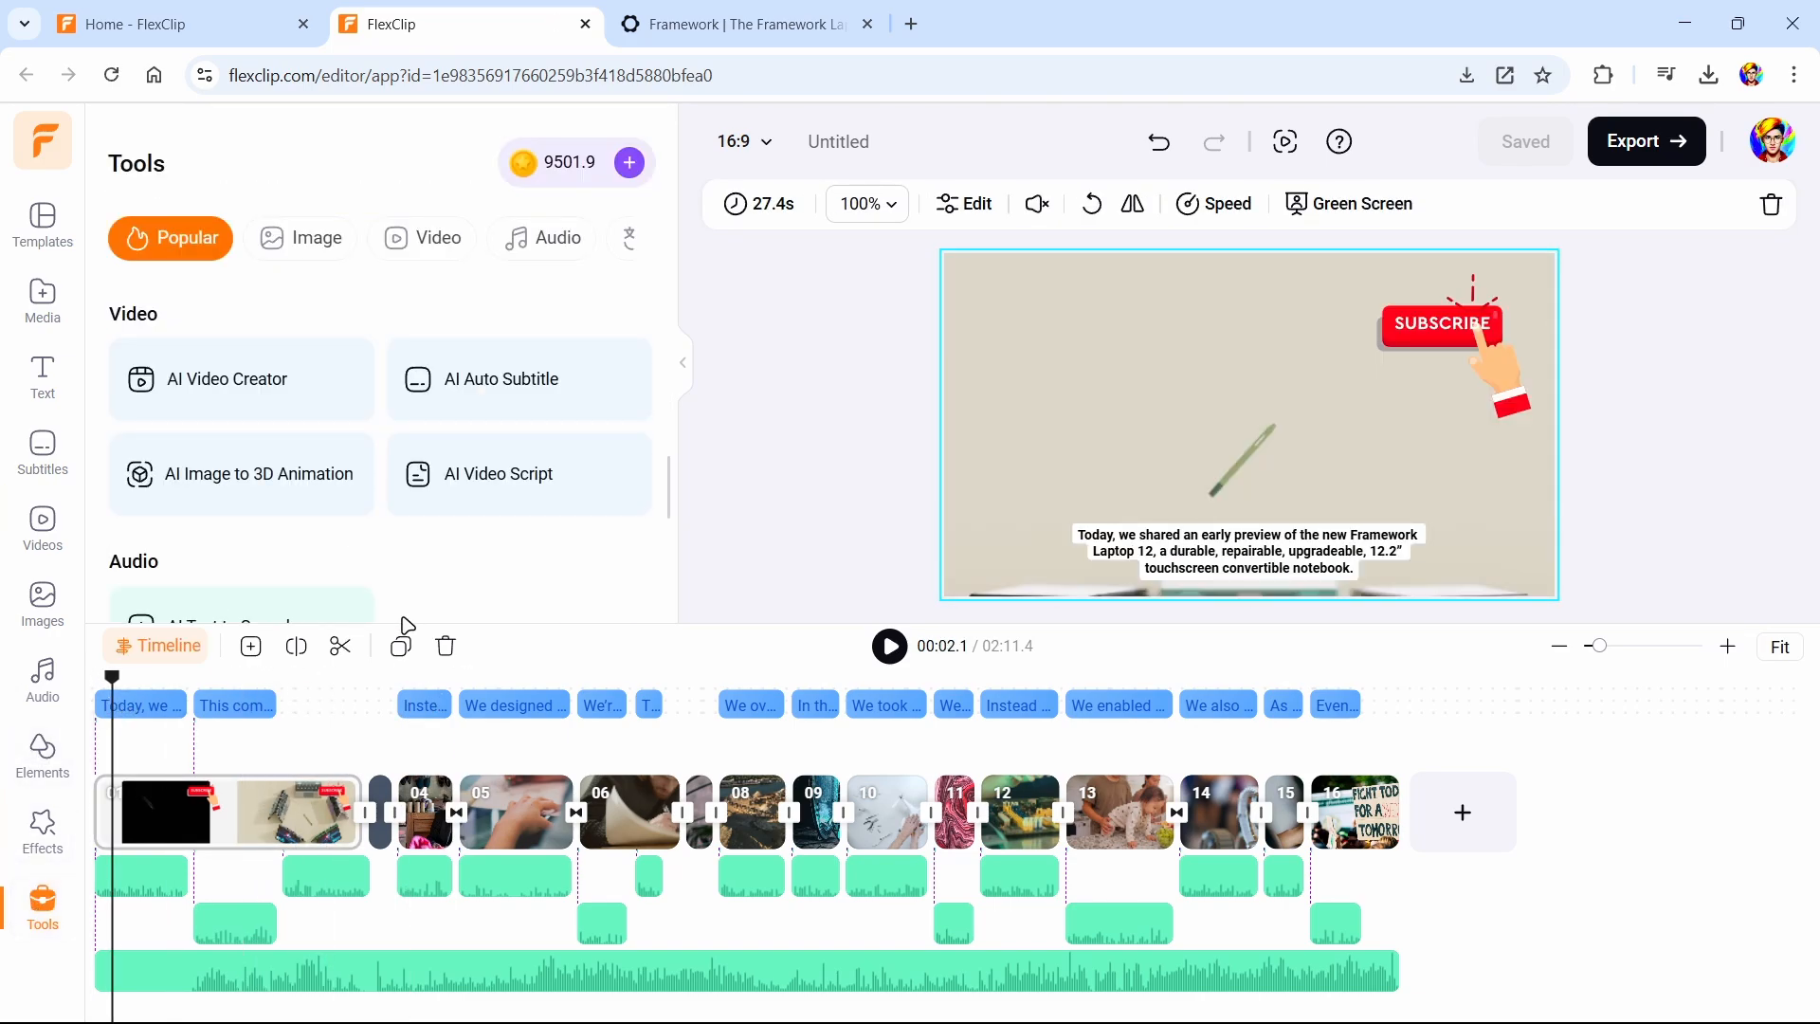
scroll(470, 542, down, 4)
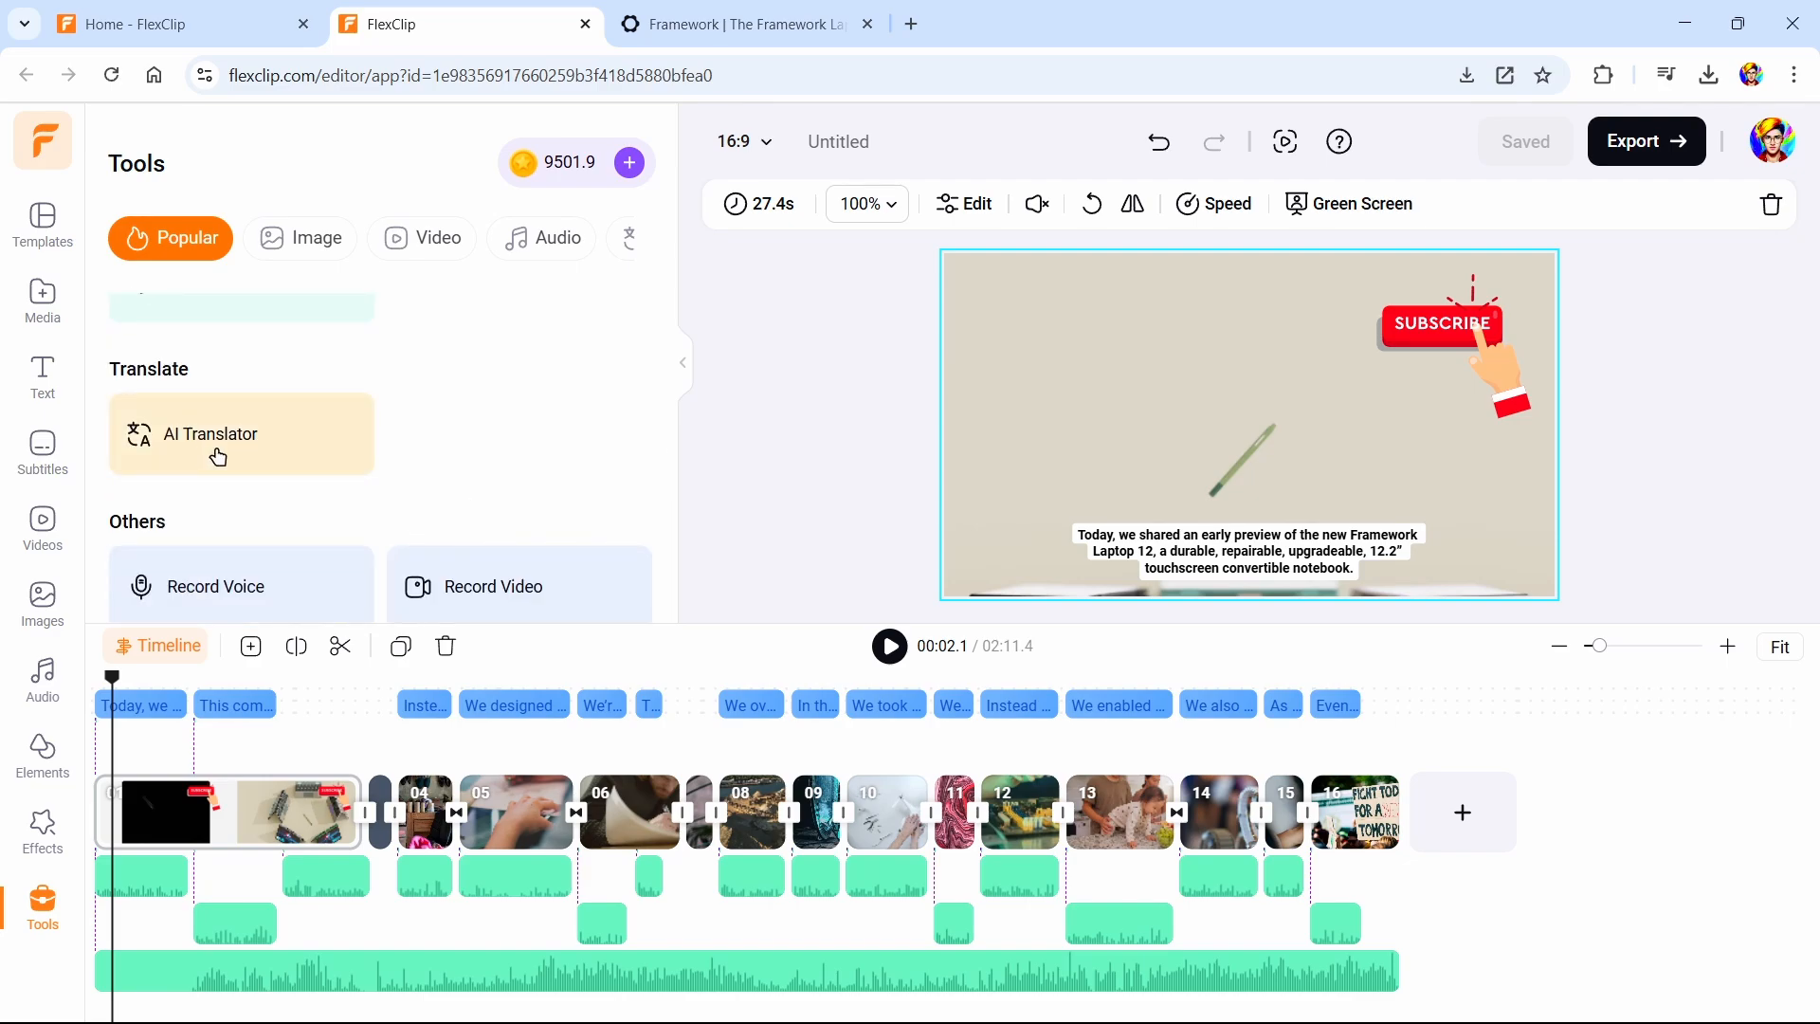
click(218, 457)
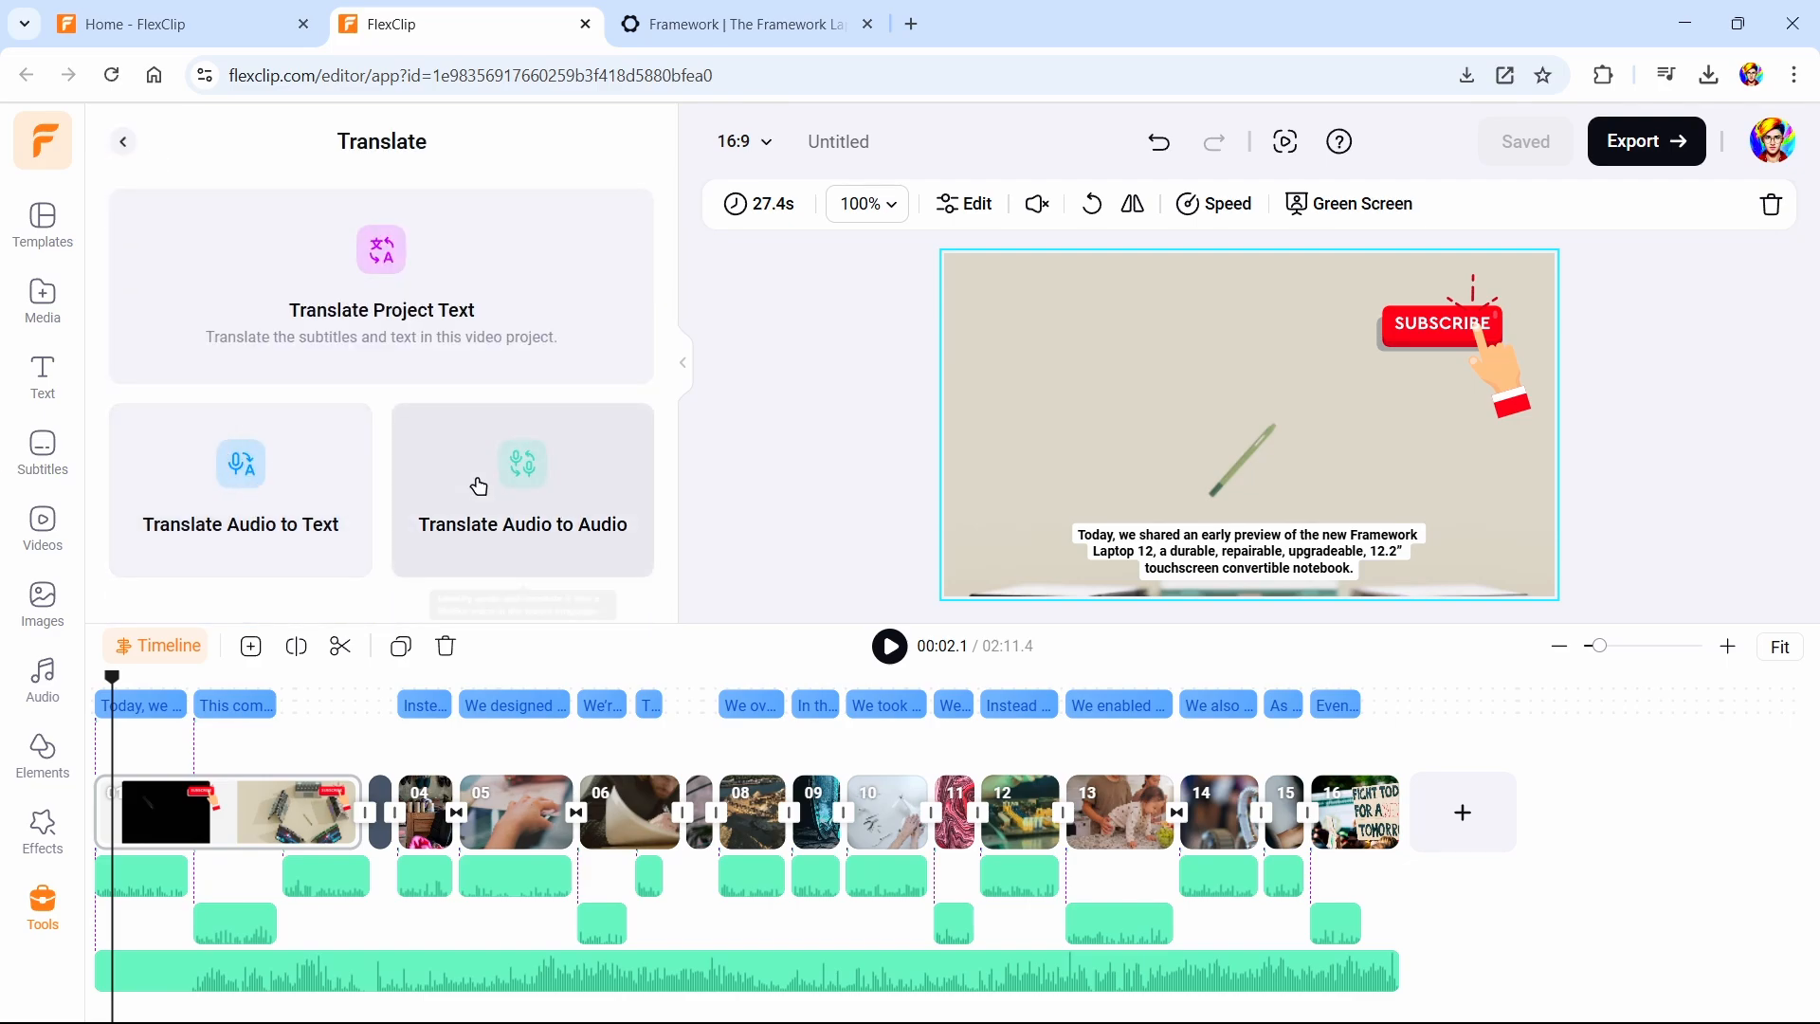
click(473, 488)
Keep English (United States) as the original language and set the target language to Hindi (India)
click(395, 246)
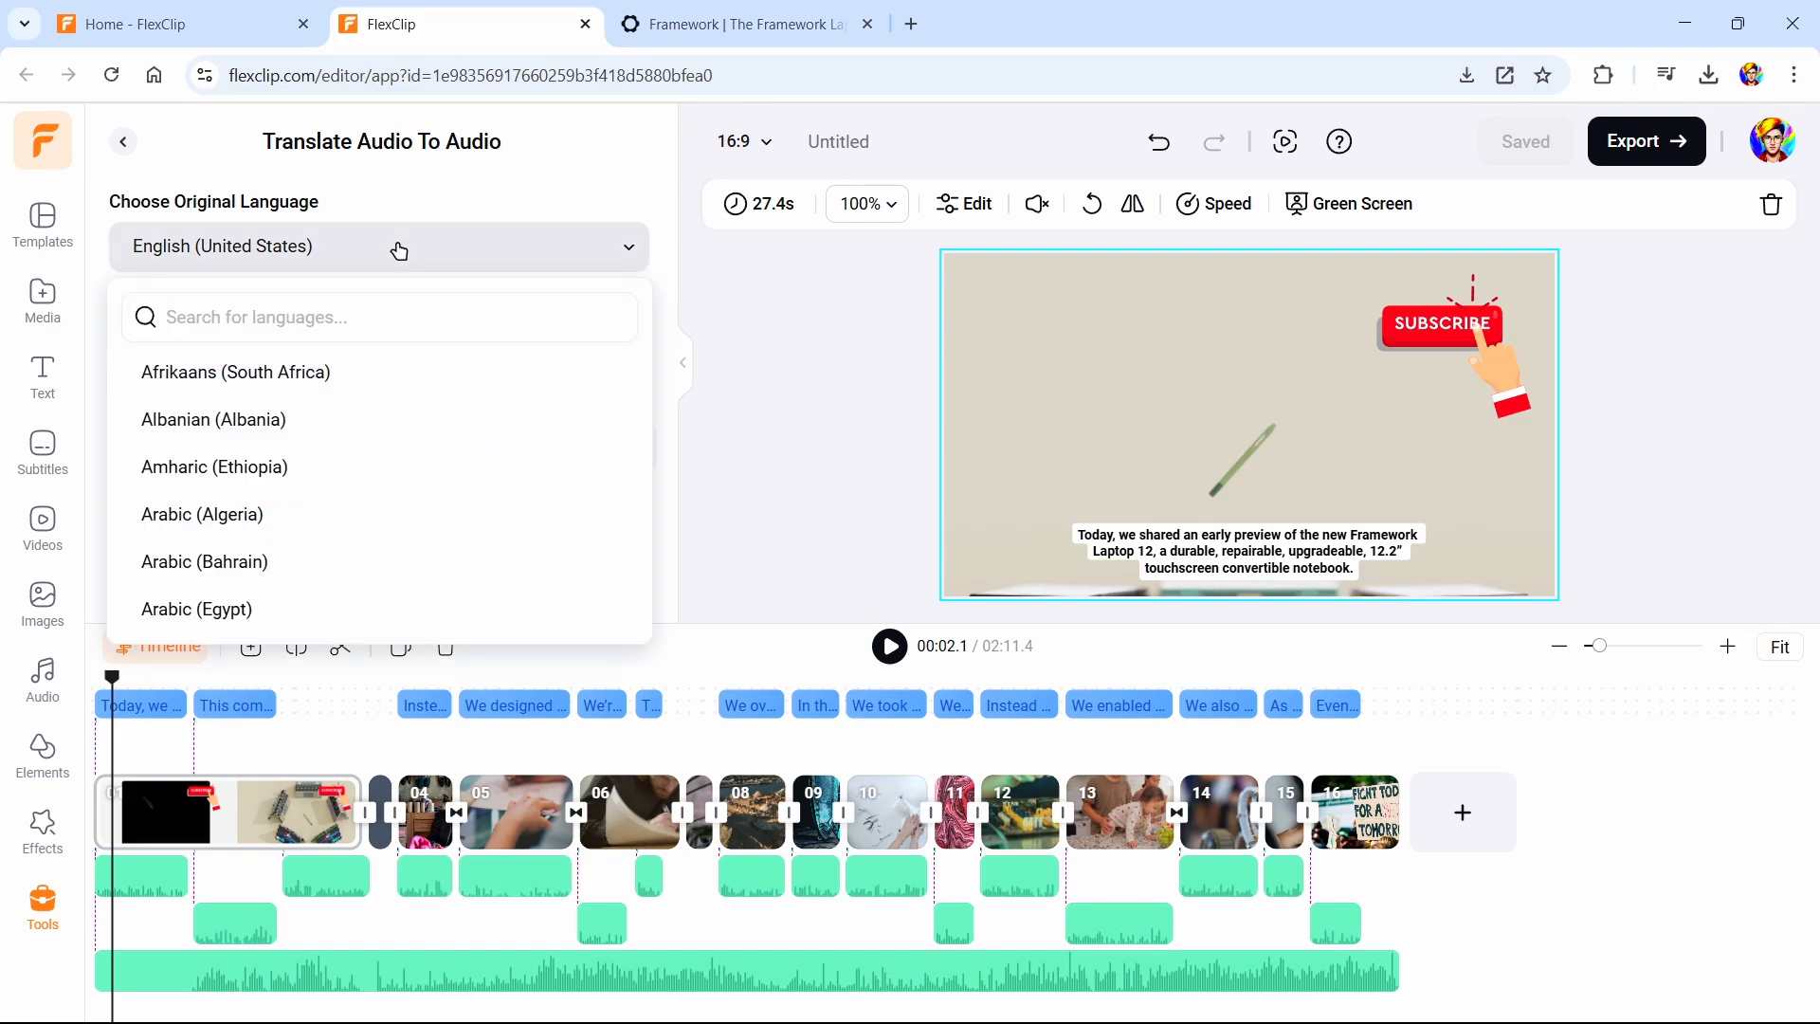
click(395, 249)
click(374, 349)
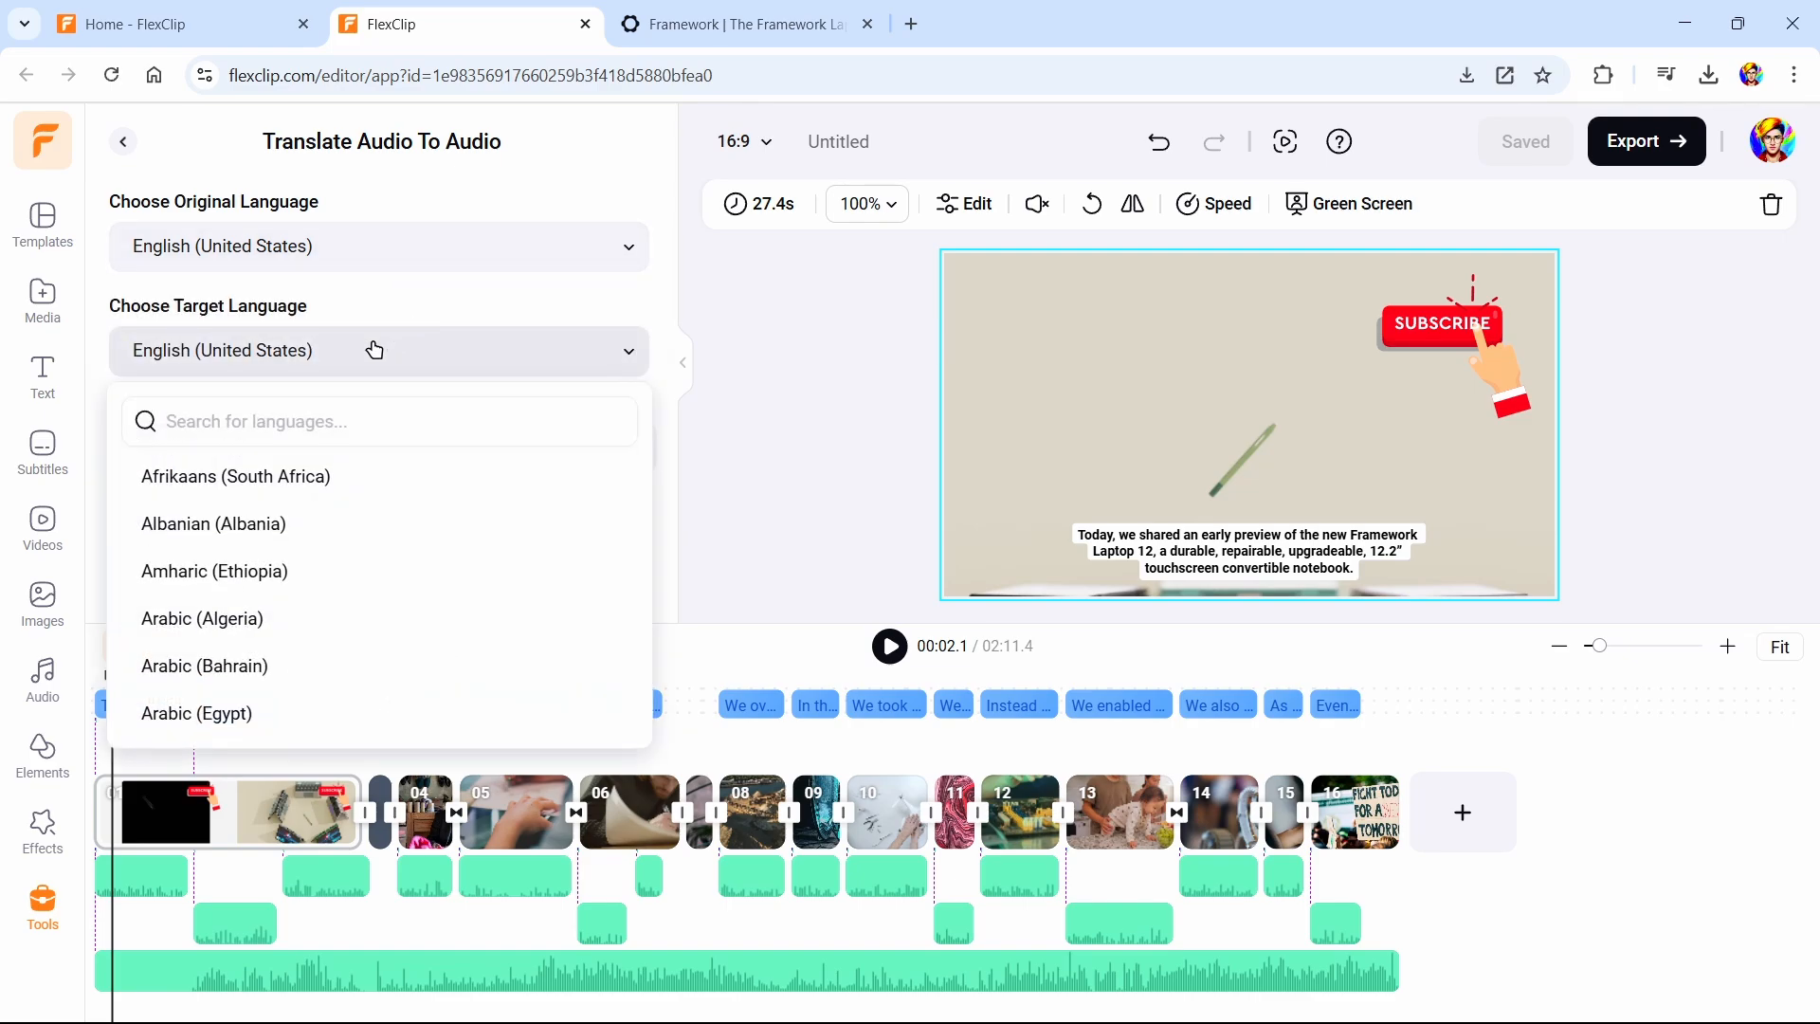
scroll(294, 542, down, 9)
scroll(296, 547, down, 15)
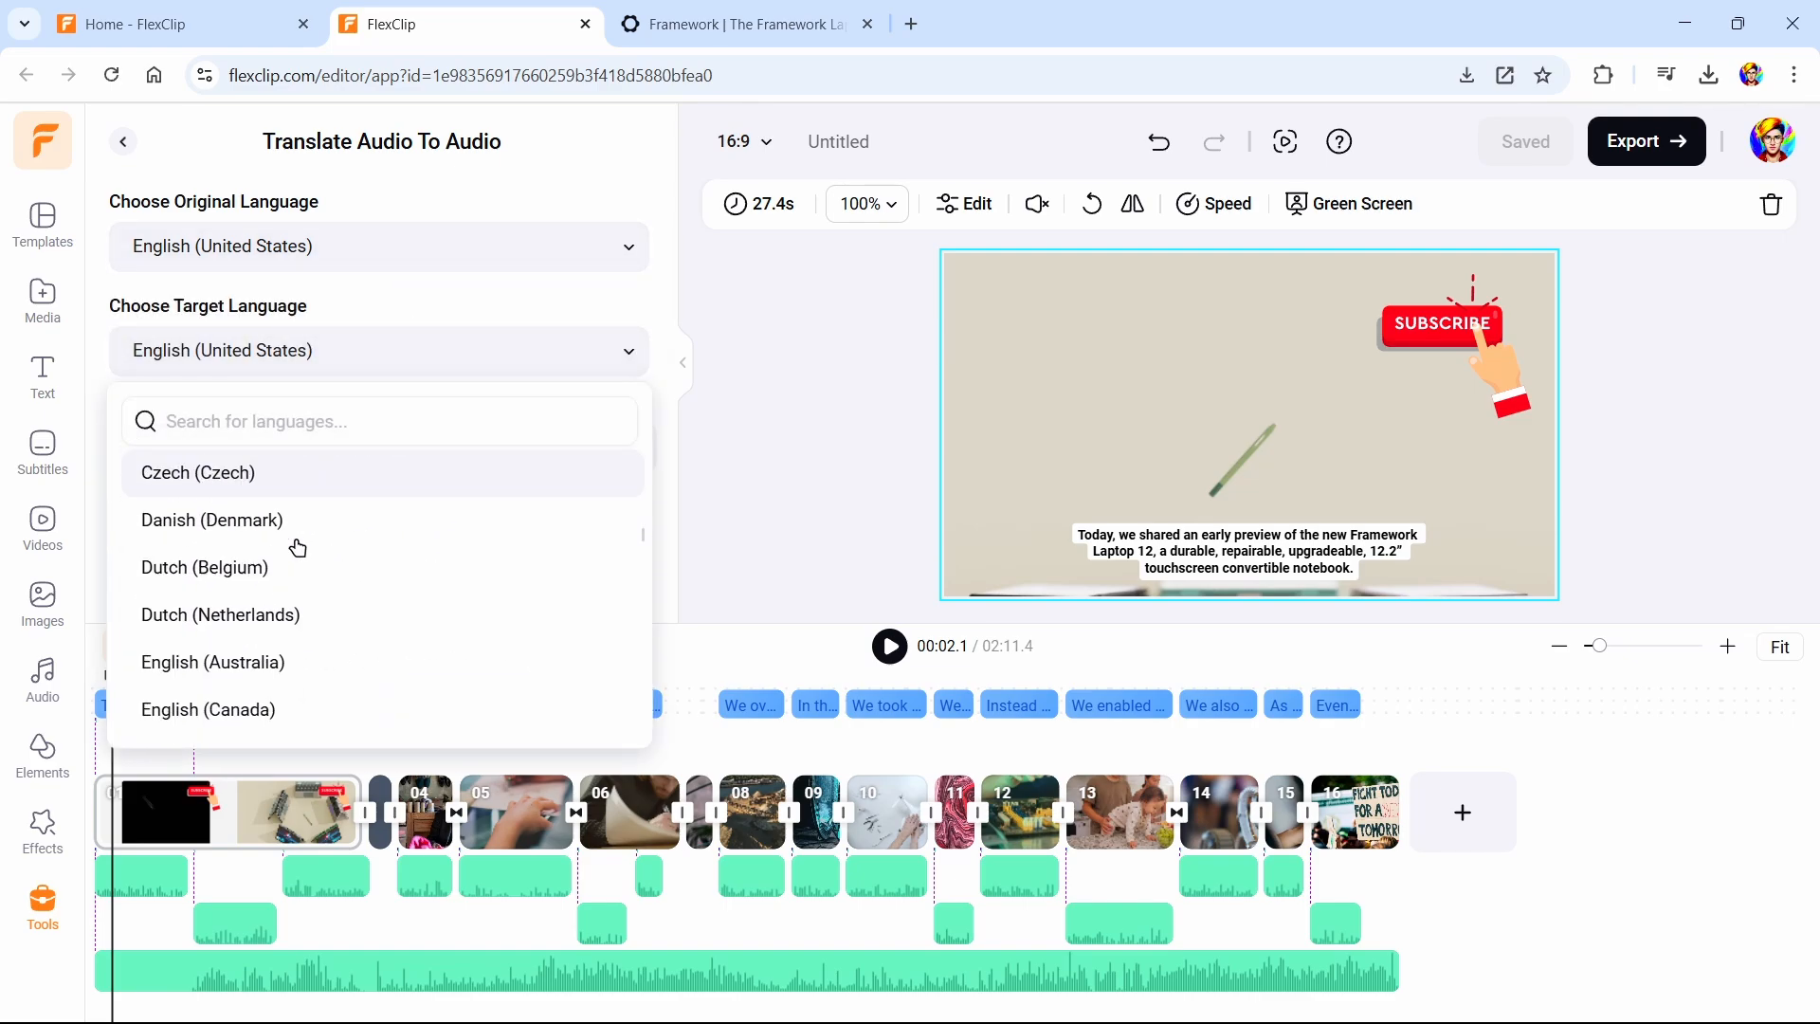
click(226, 597)
Choose the Hindi male voice Madhur with the General style and set its speed to 1.3
click(295, 449)
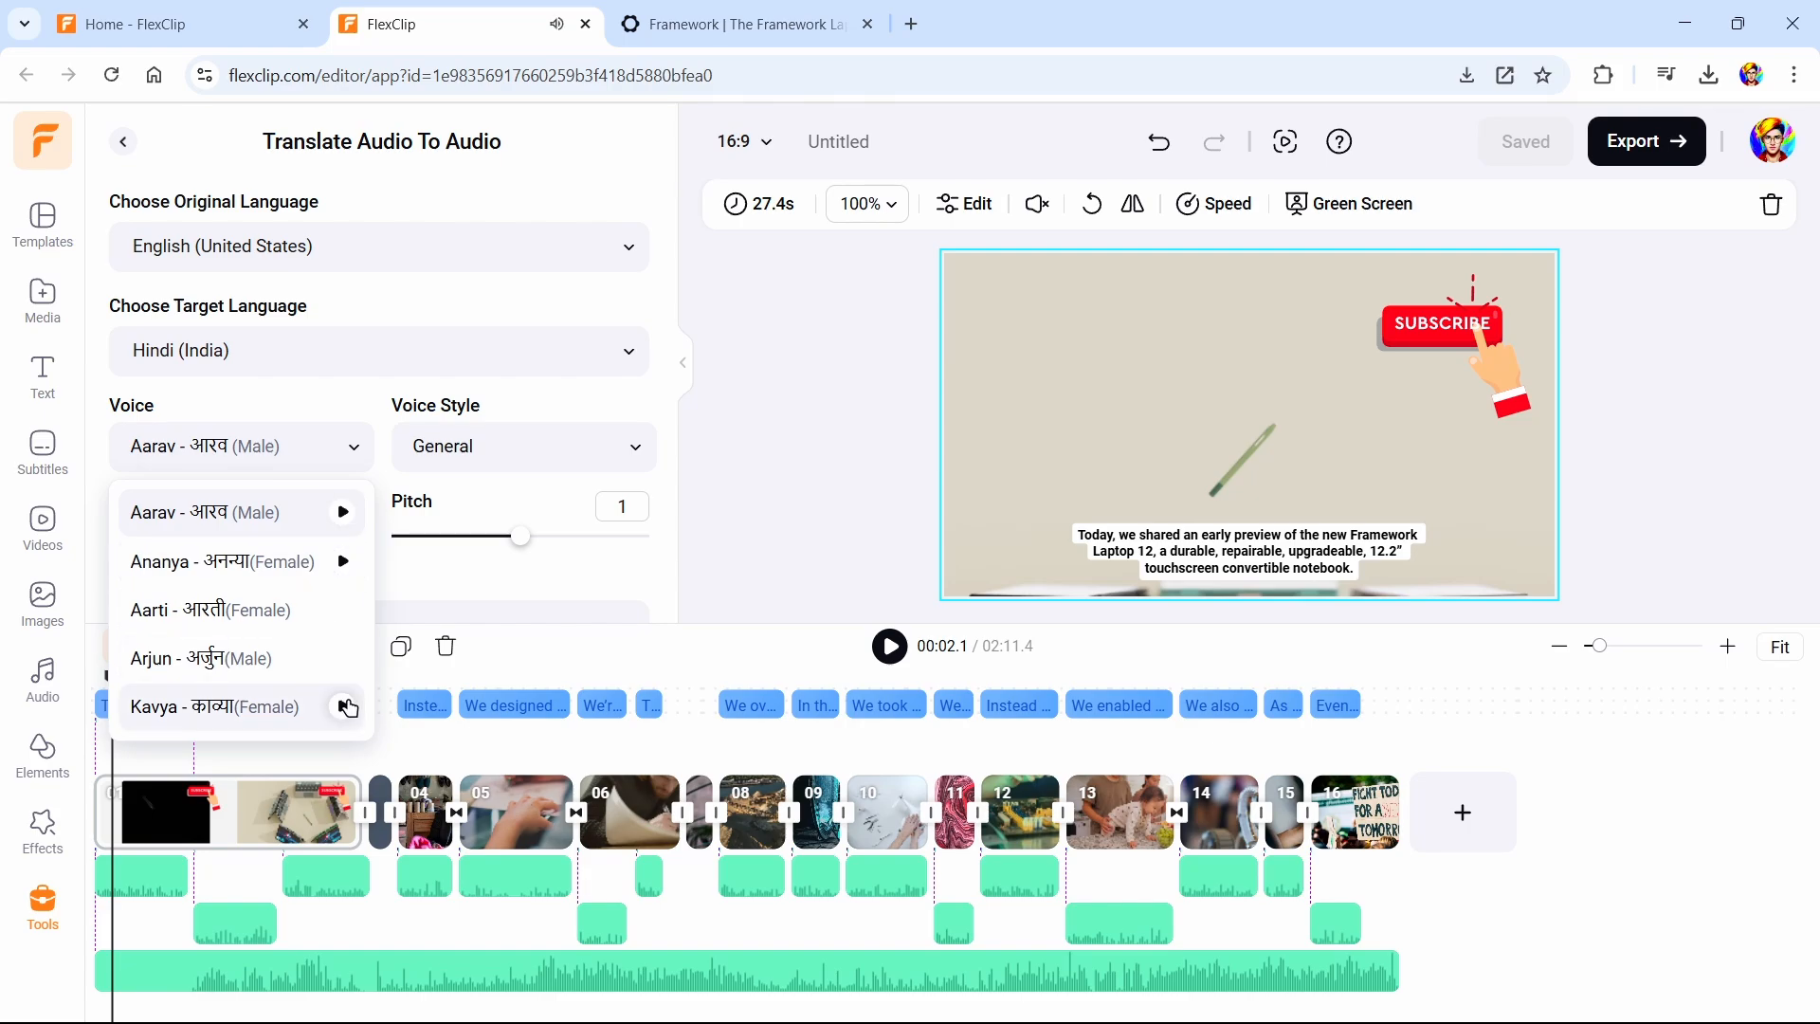
scroll(344, 682, down, 3)
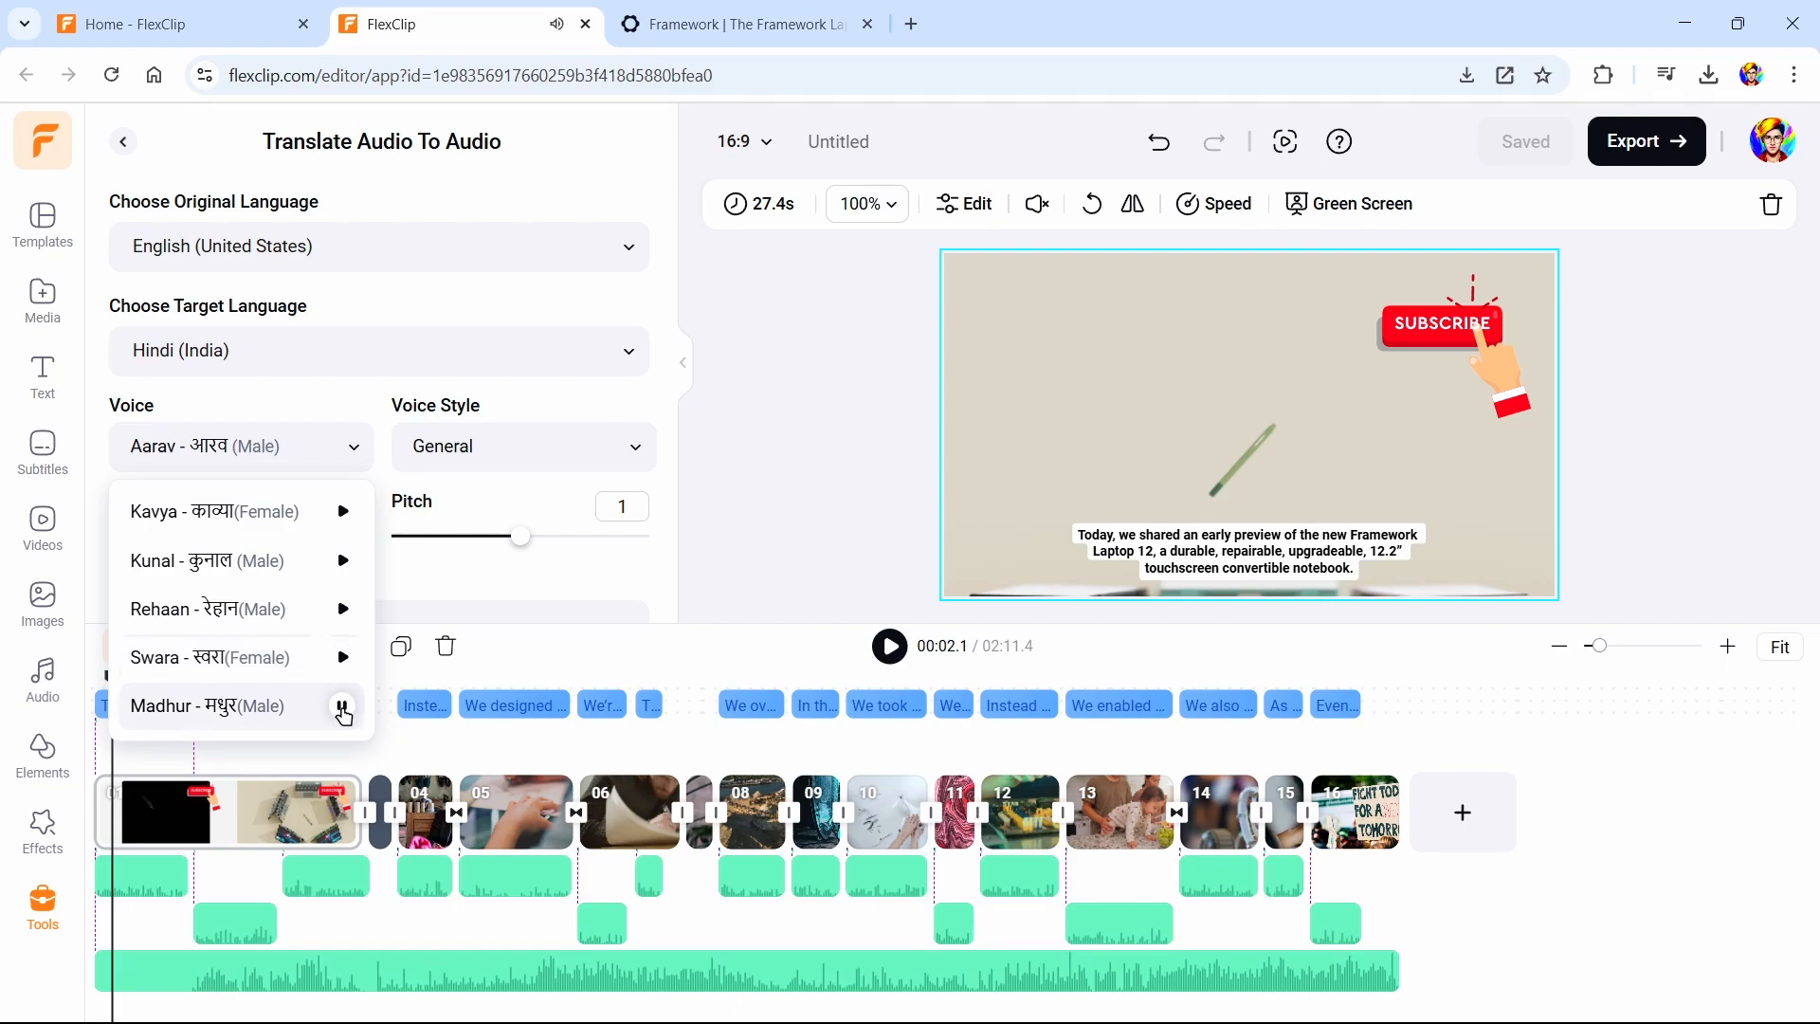
click(274, 709)
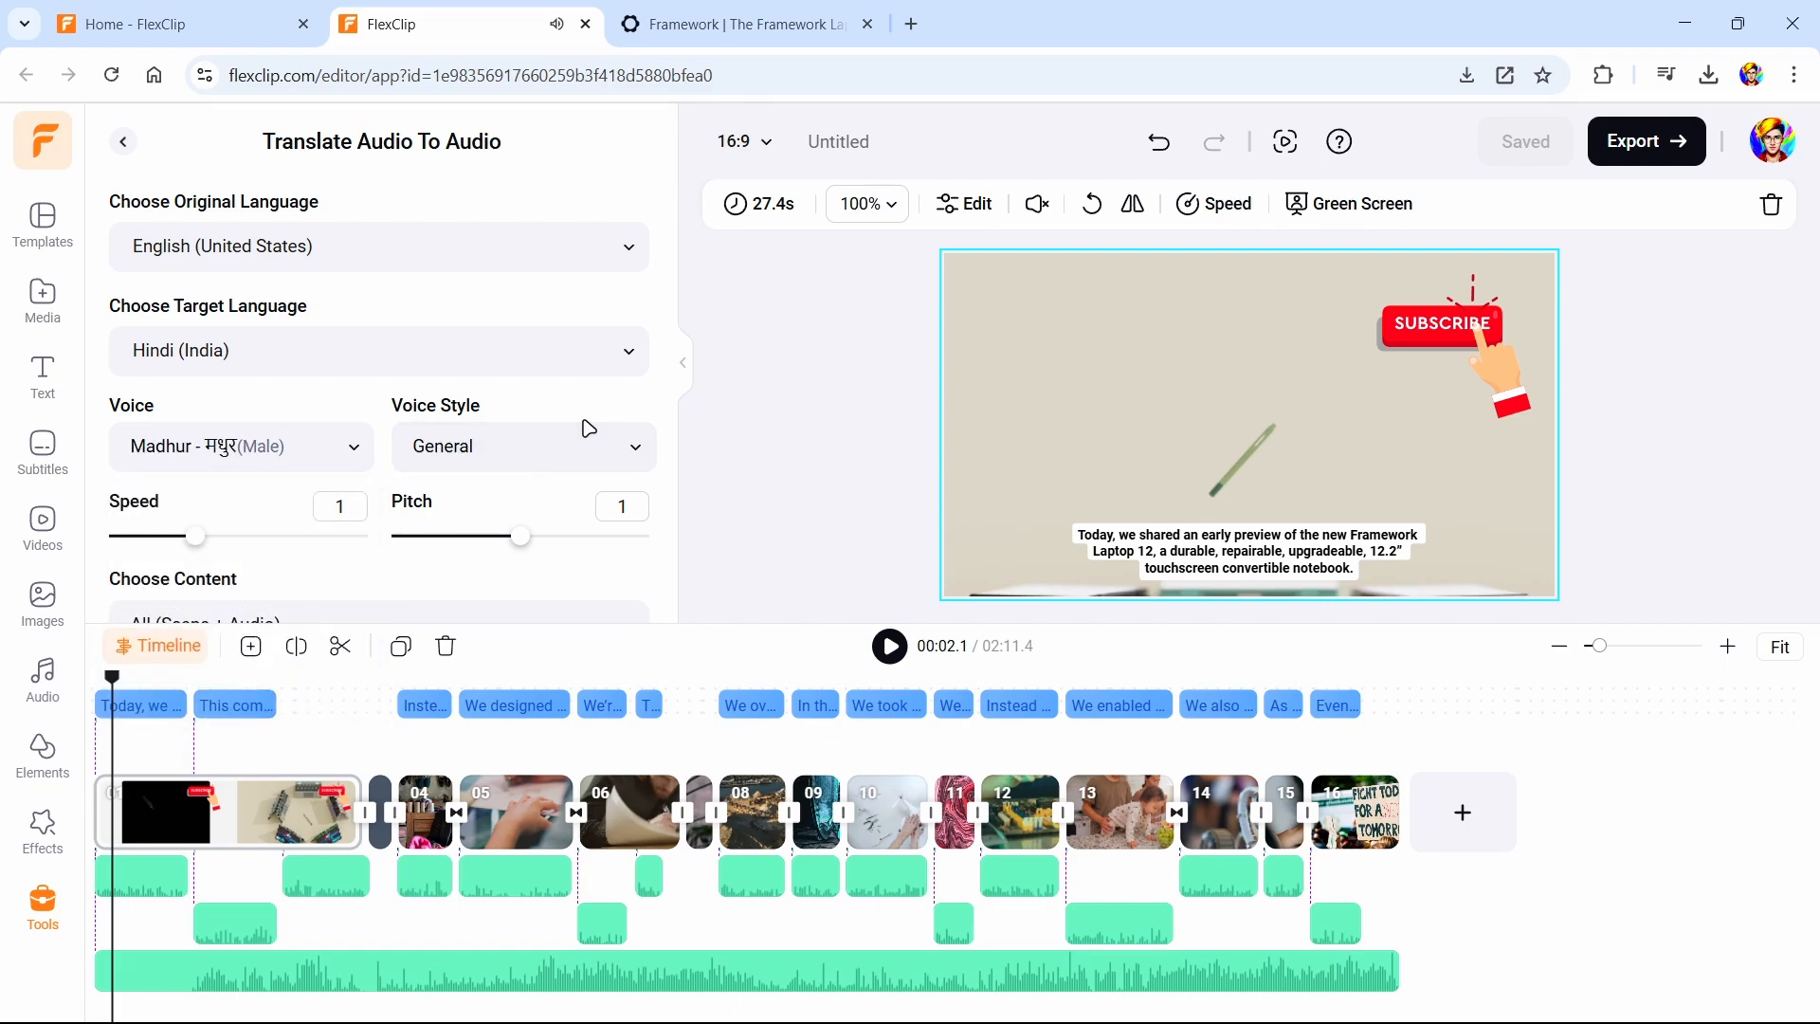
click(548, 447)
click(538, 512)
drag(202, 546, 227, 546)
scroll(180, 521, down, 2)
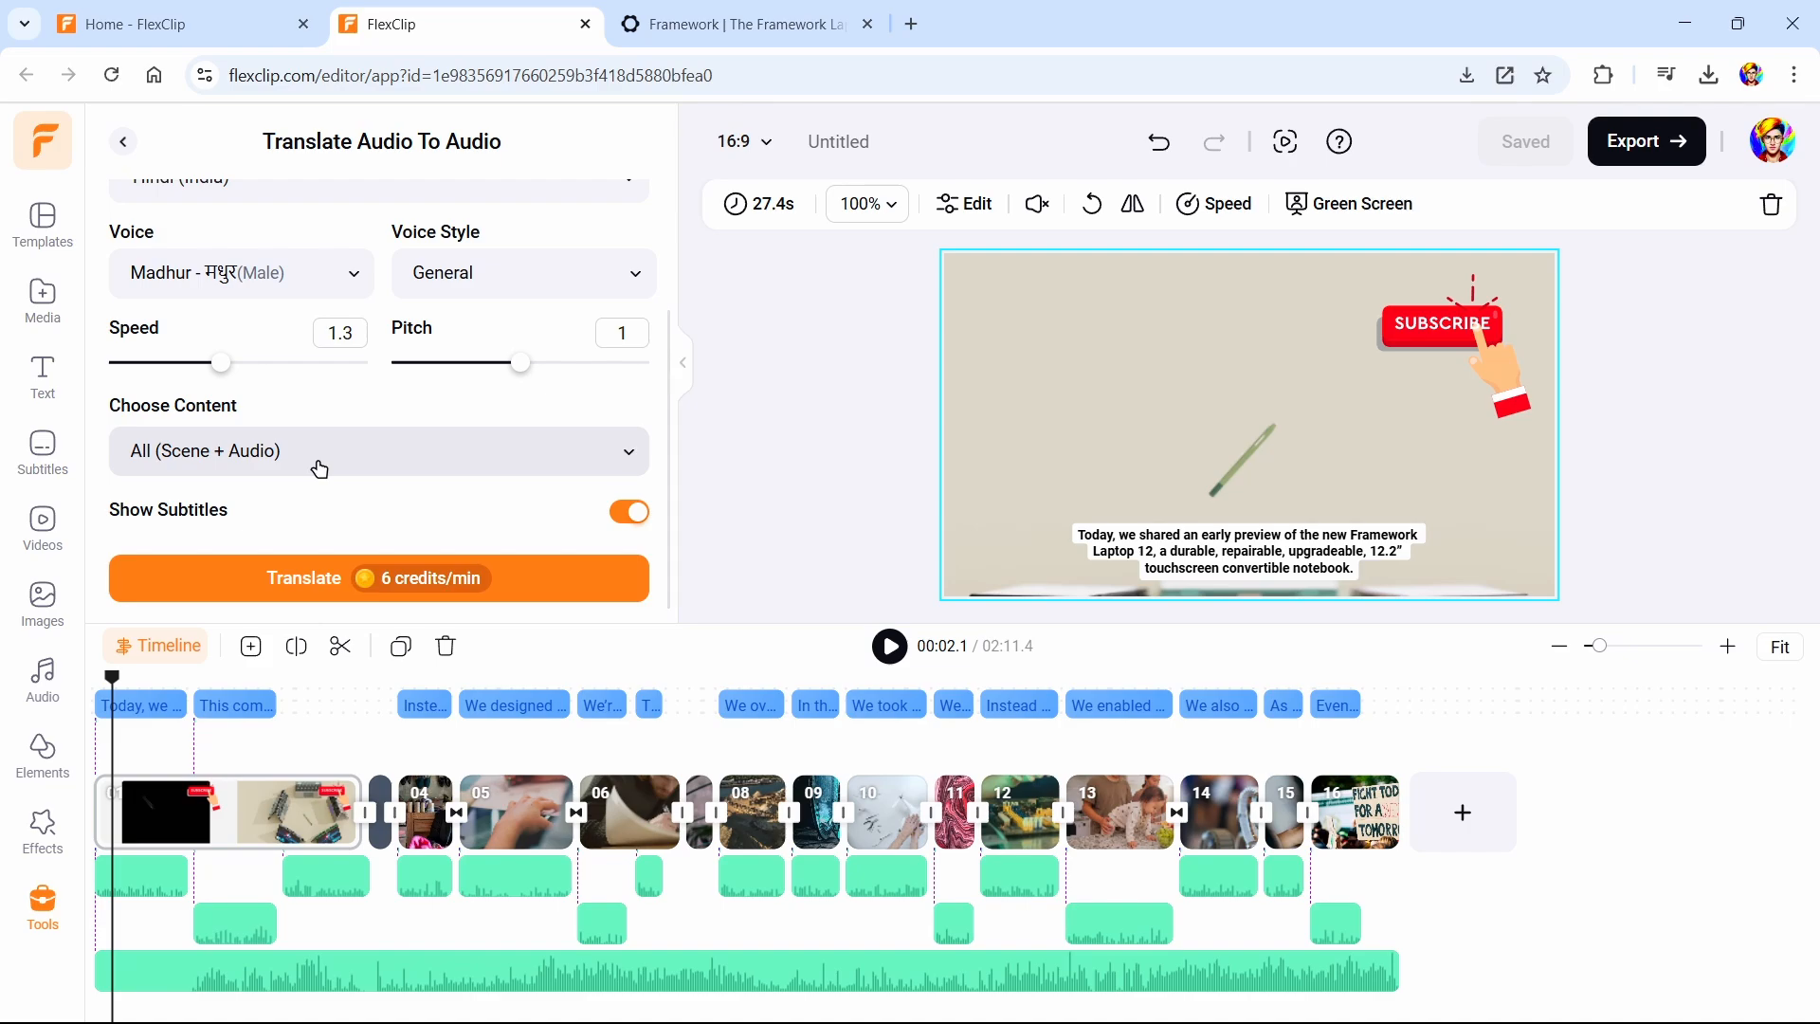
Translate all scene and audio content into Hindi speech with subtitles shown, and close the list of downloaded files
click(350, 588)
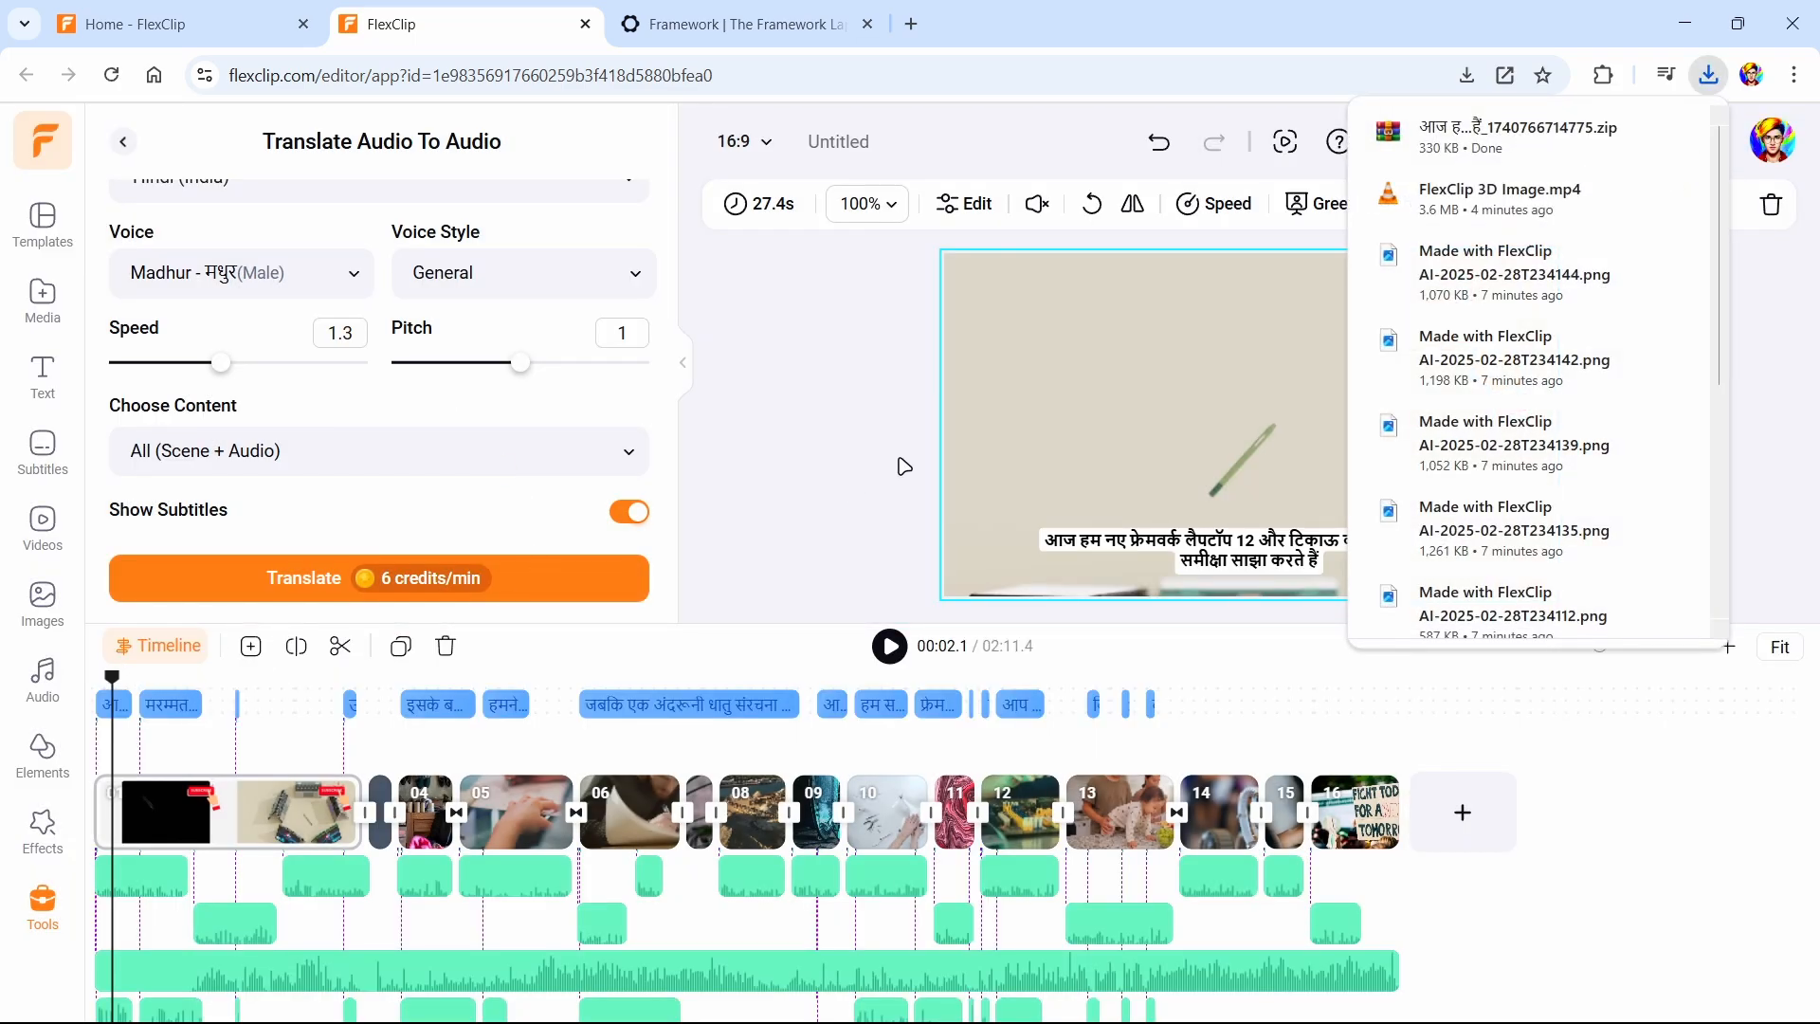
click(856, 473)
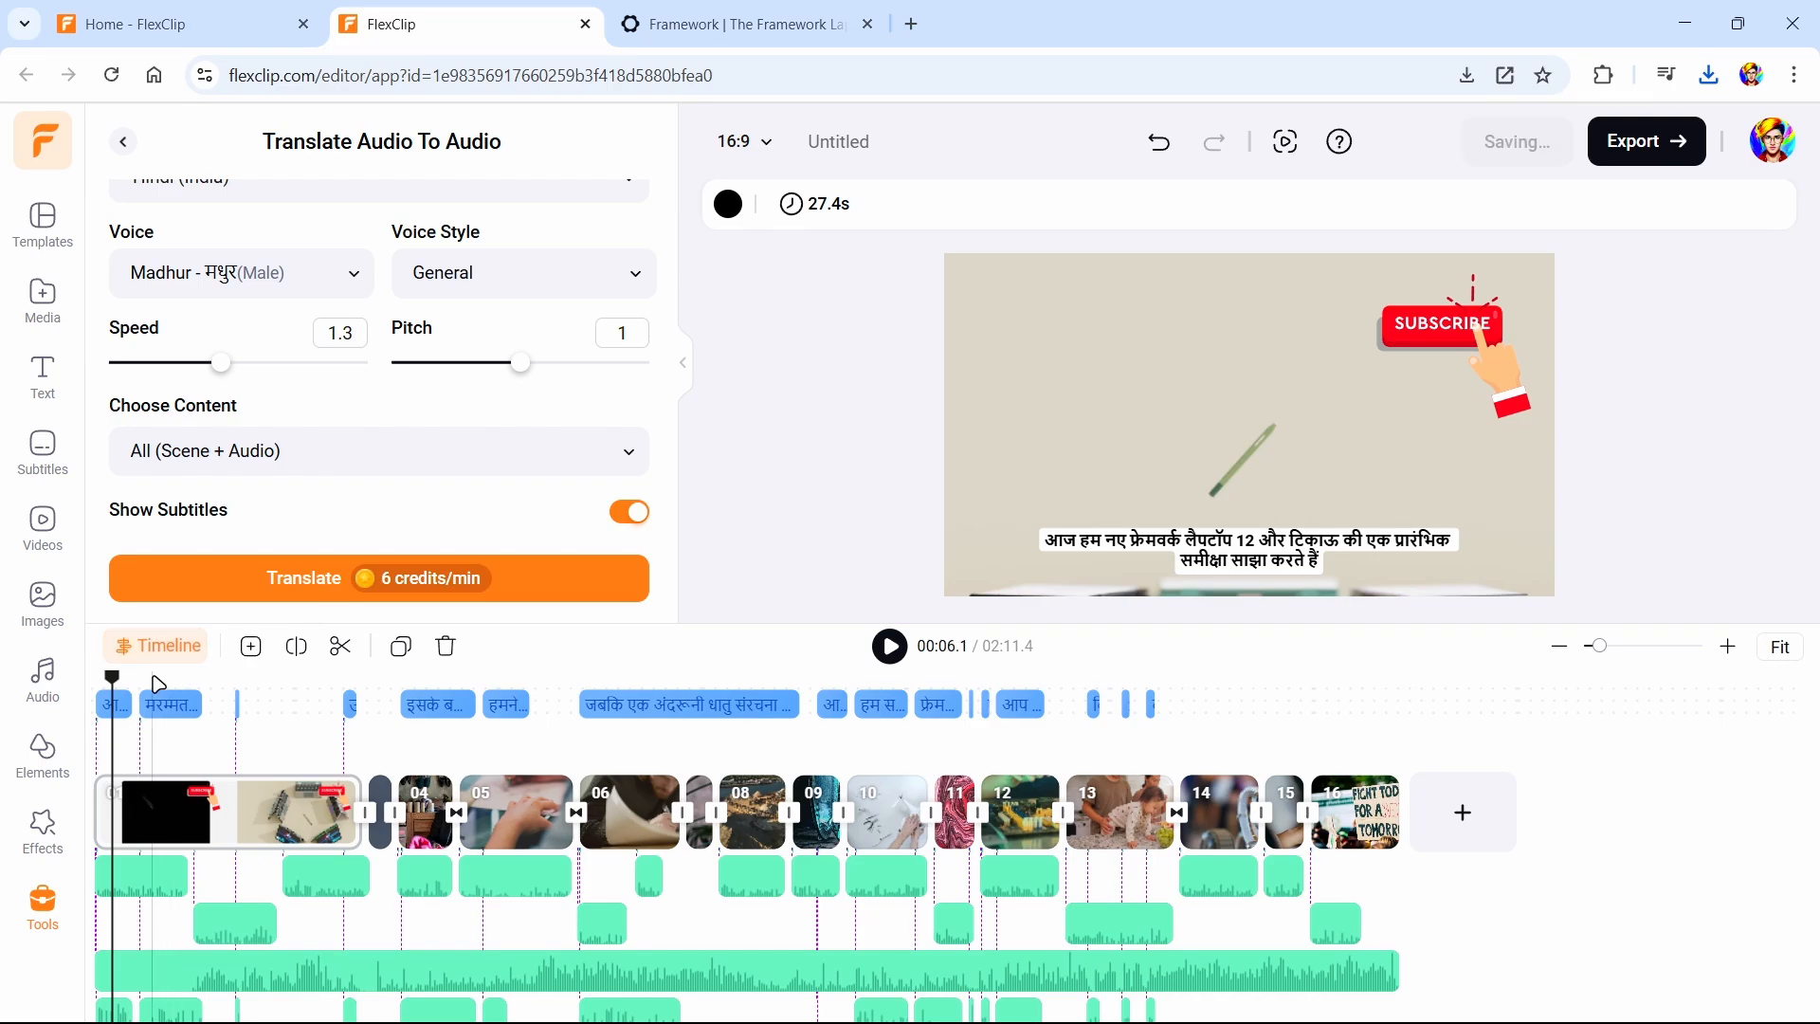
Play the Hindi version from the start and again from scene 04 into scene 06 to check dubbing and subtitles
click(153, 682)
drag(443, 676, 94, 663)
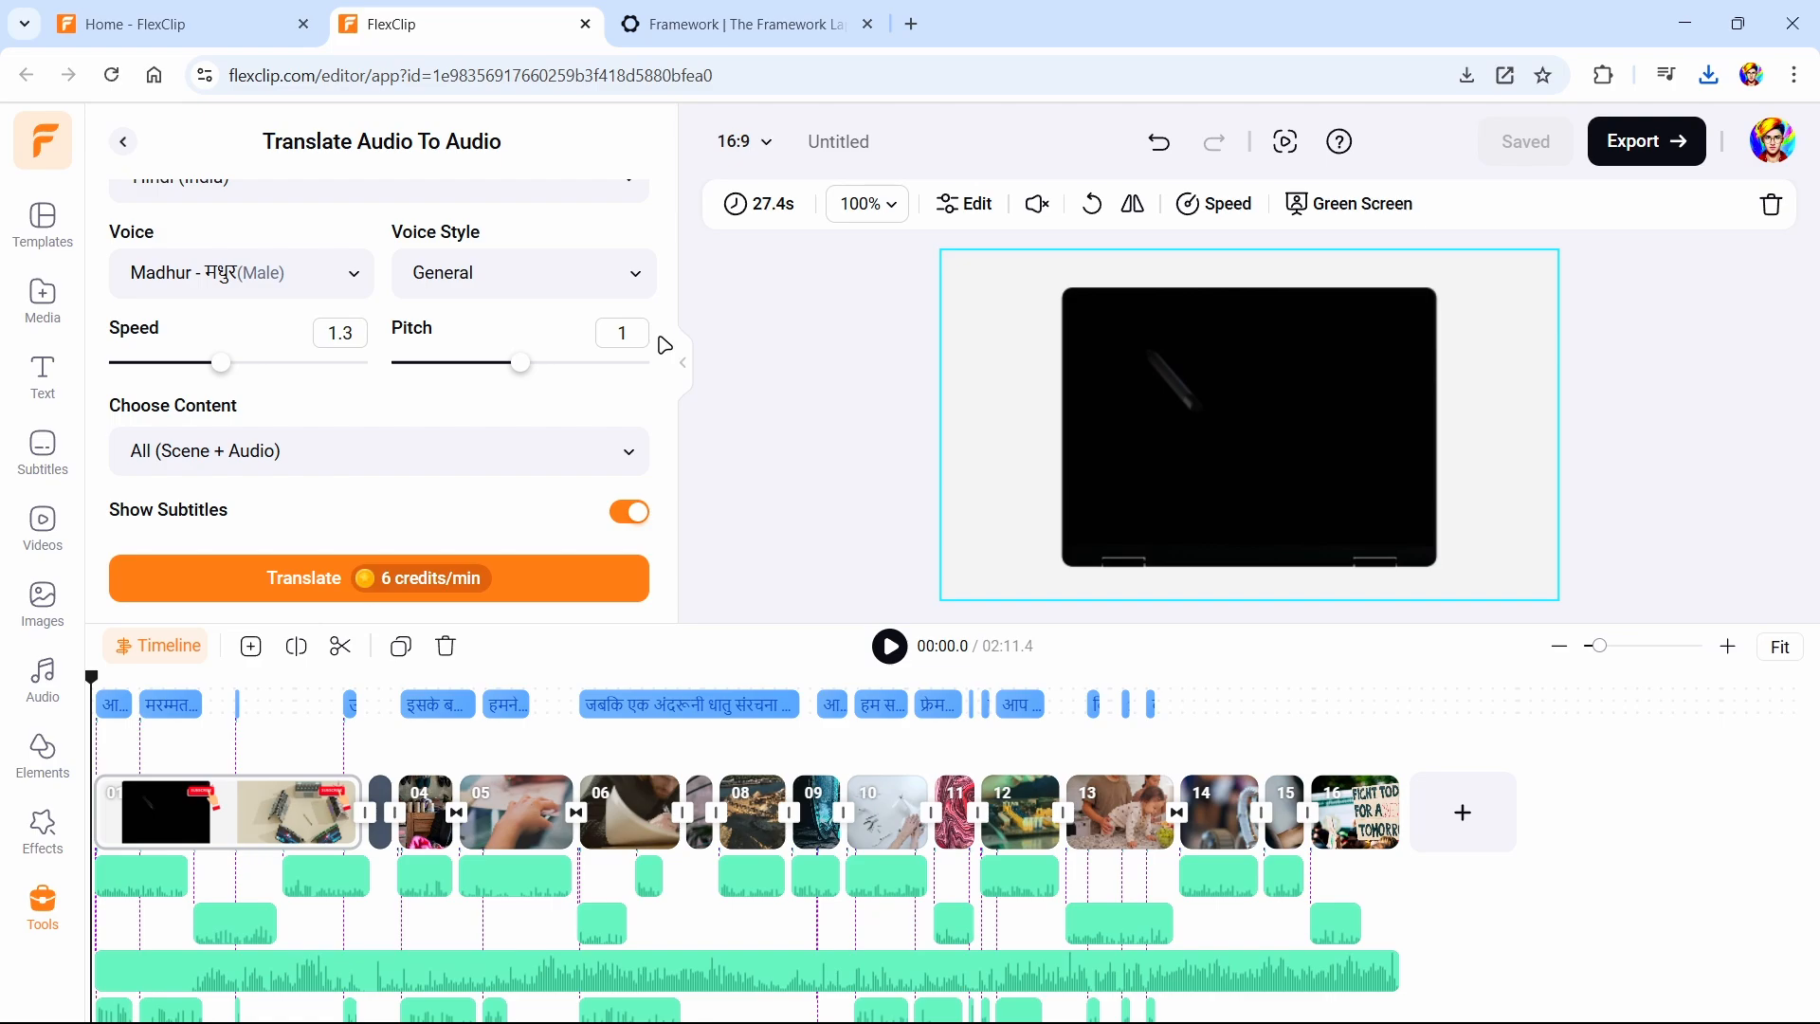
key(space)
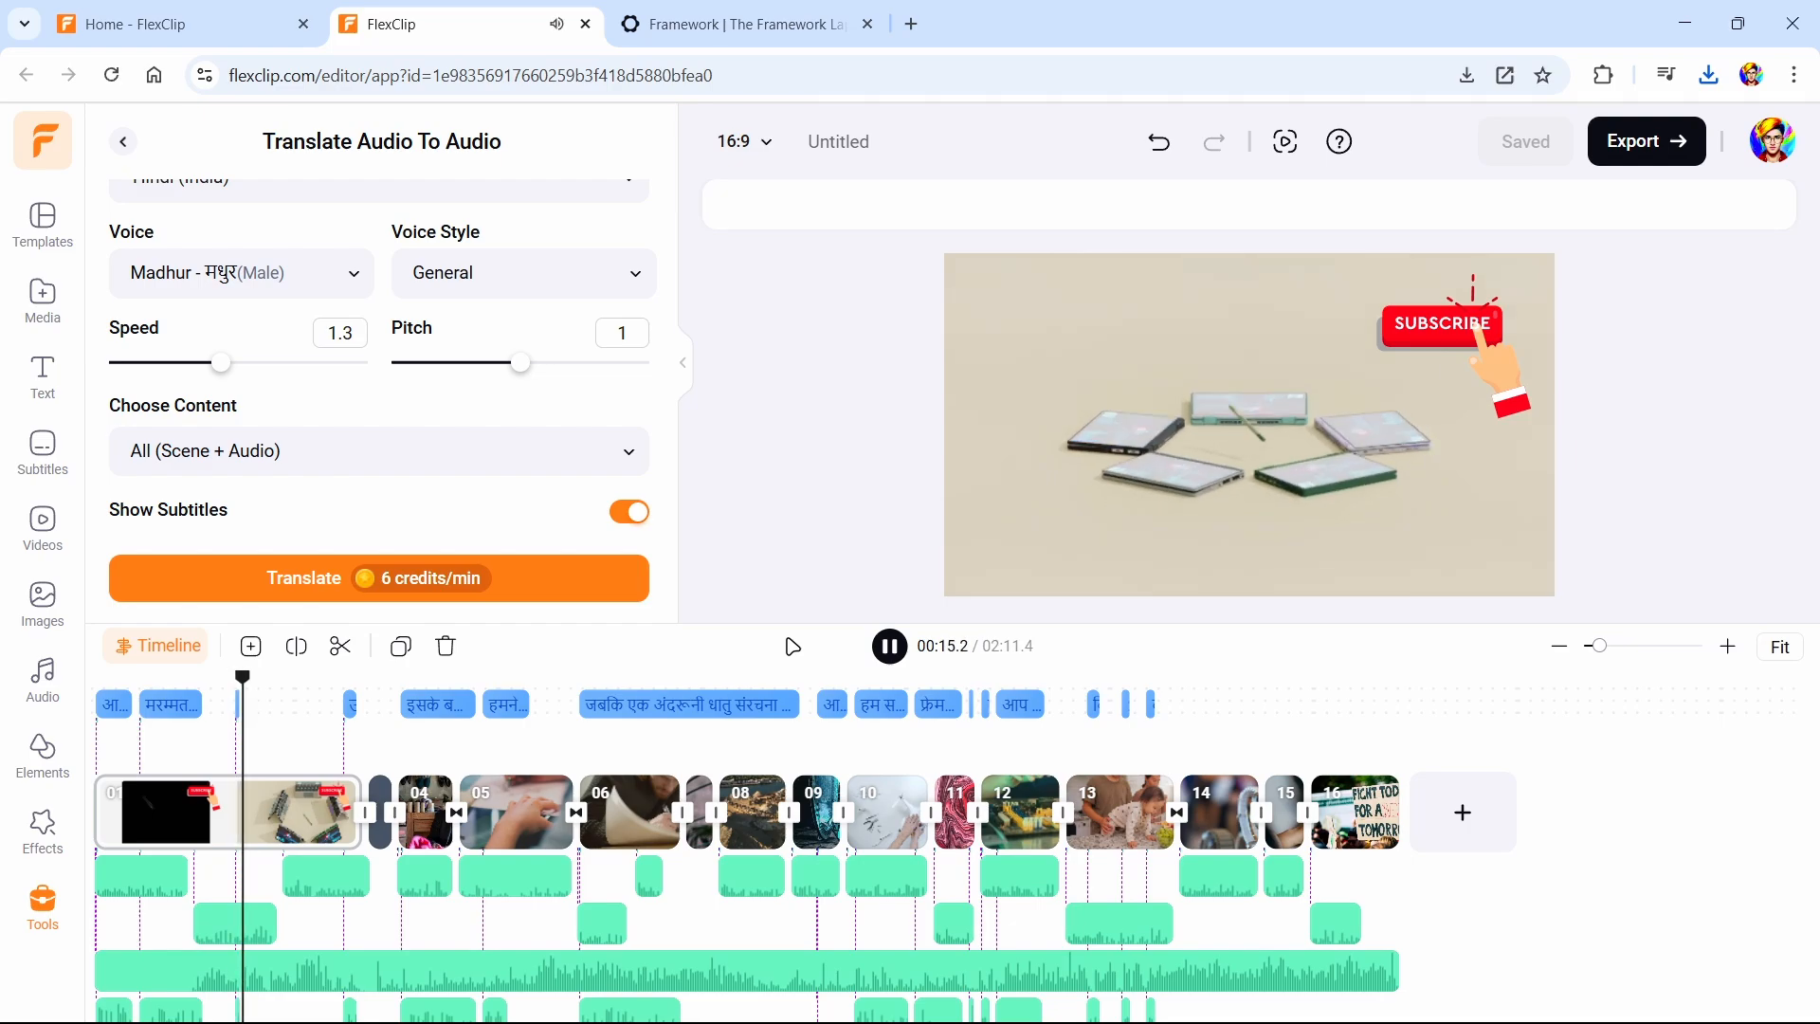
key(space)
click(432, 684)
key(space)
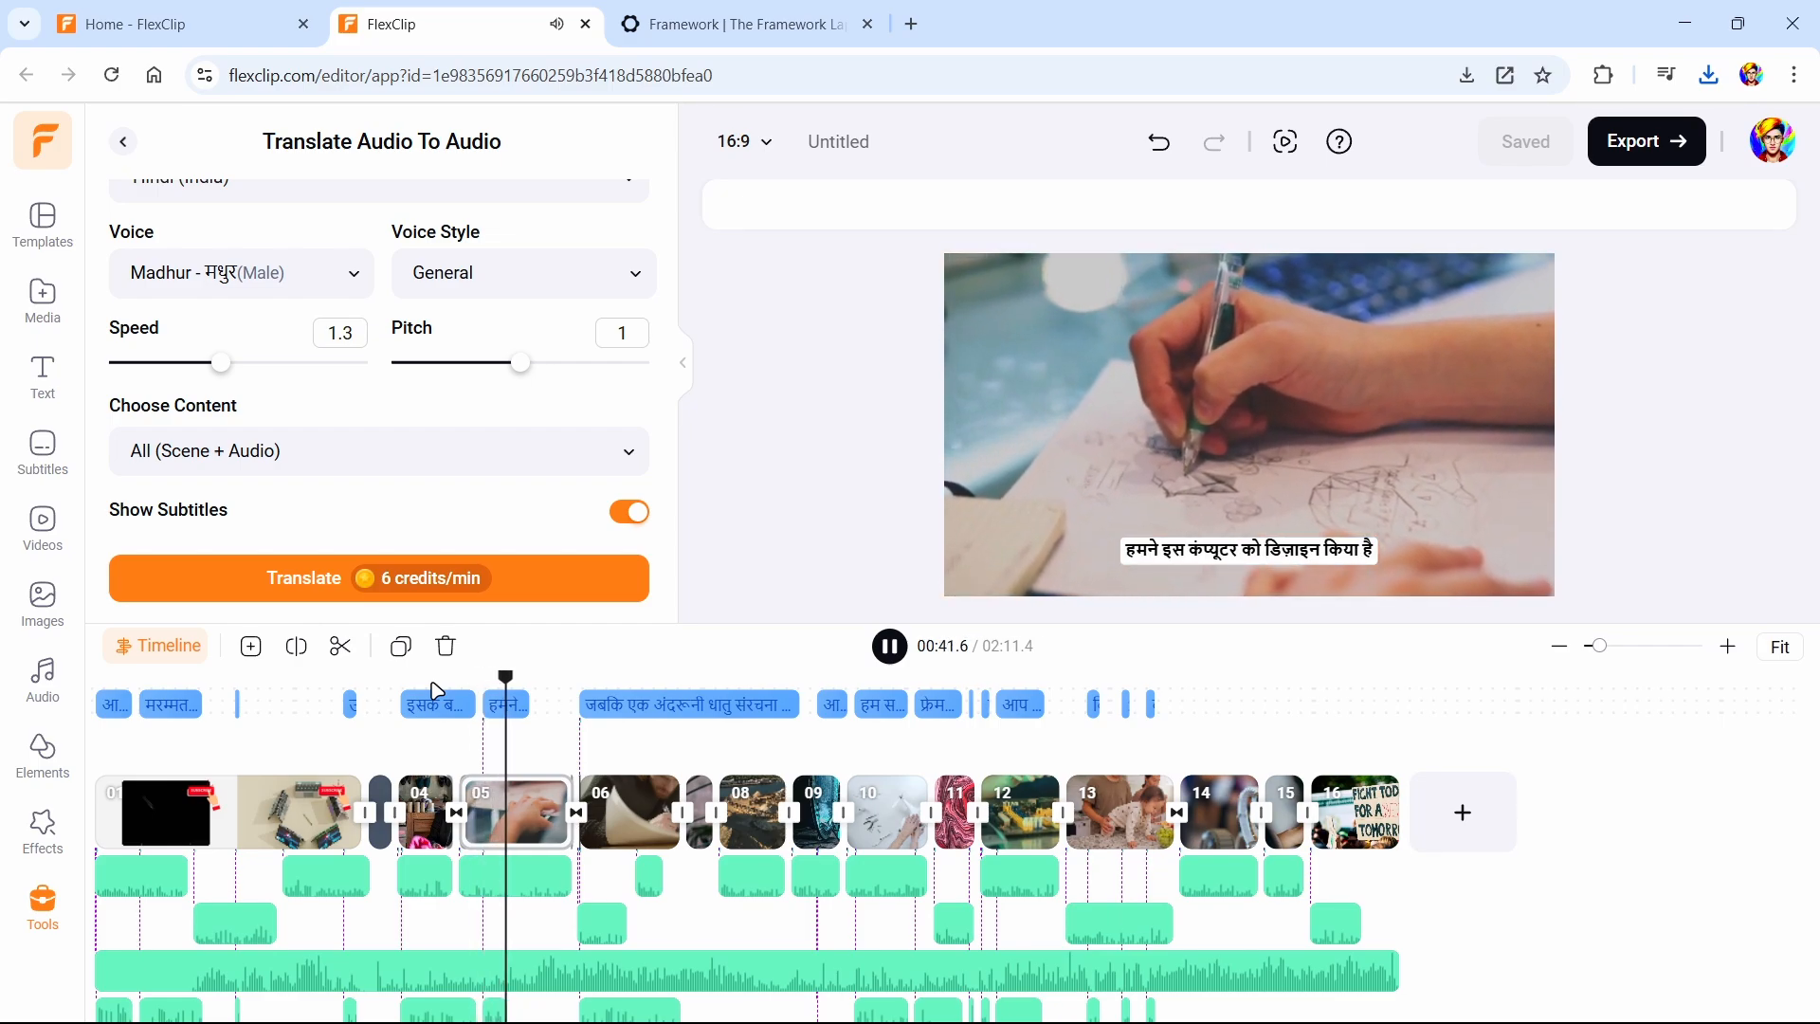
click(595, 744)
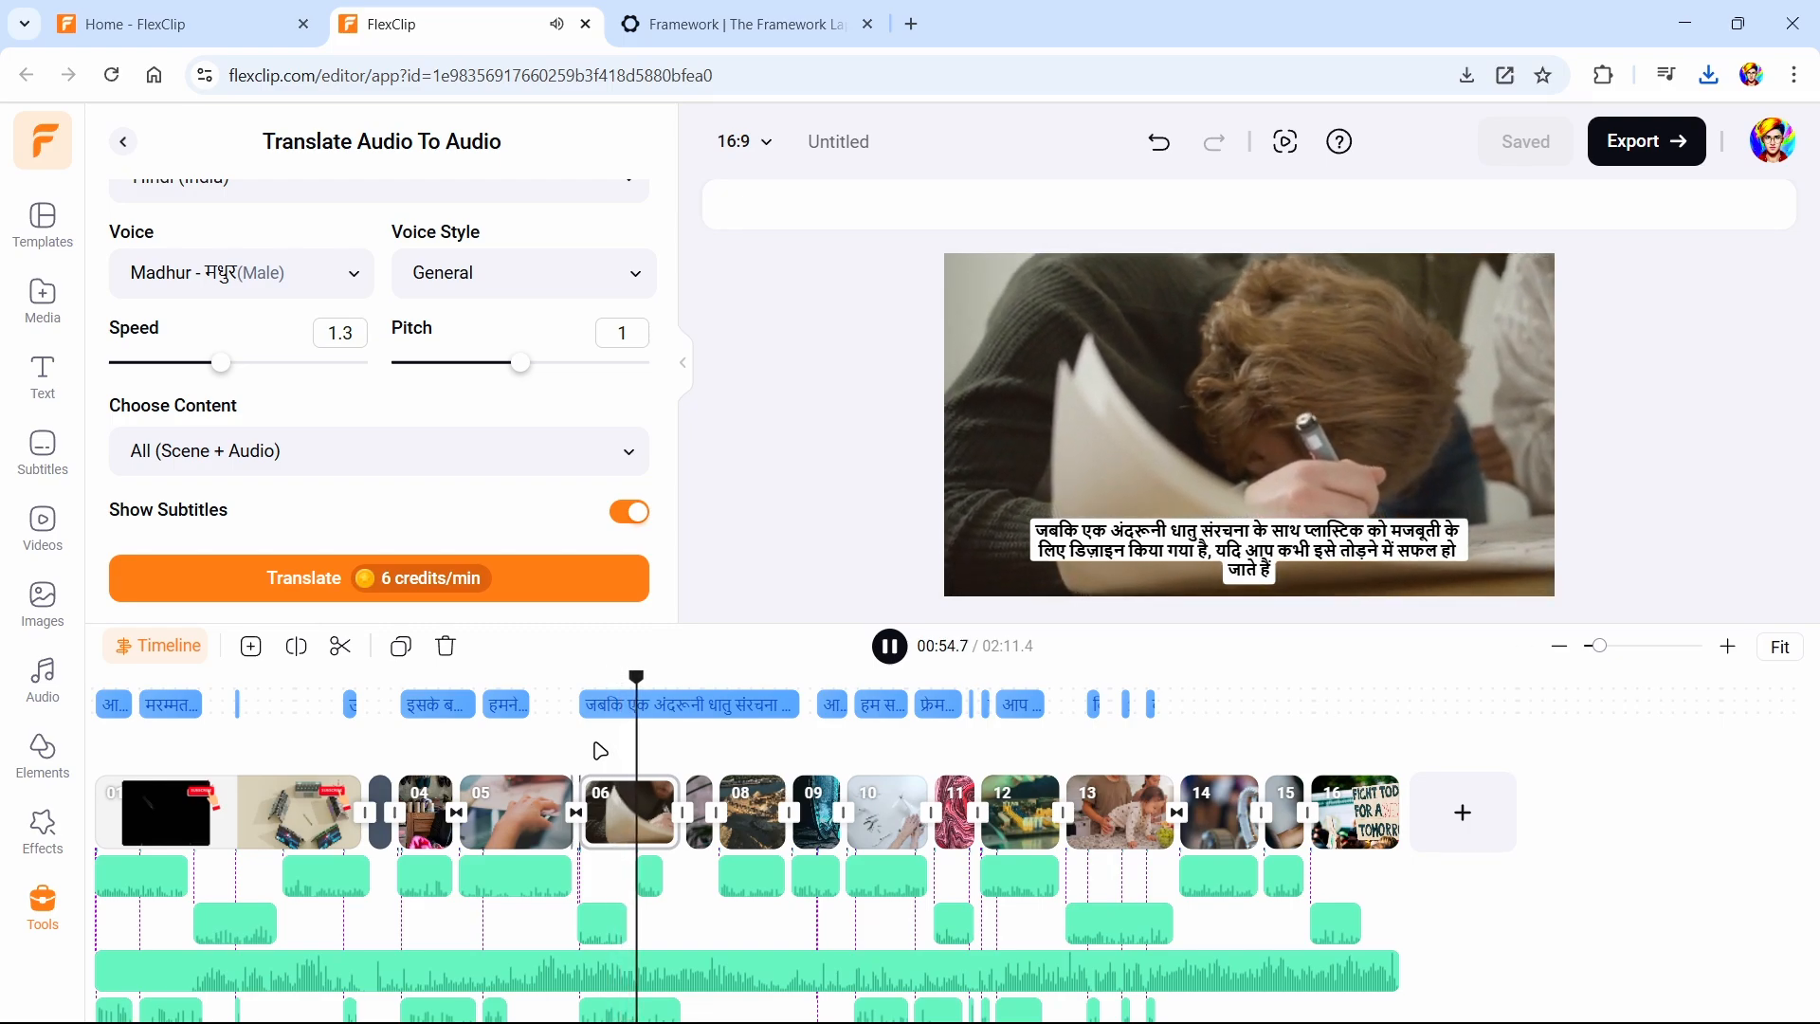
key(space)
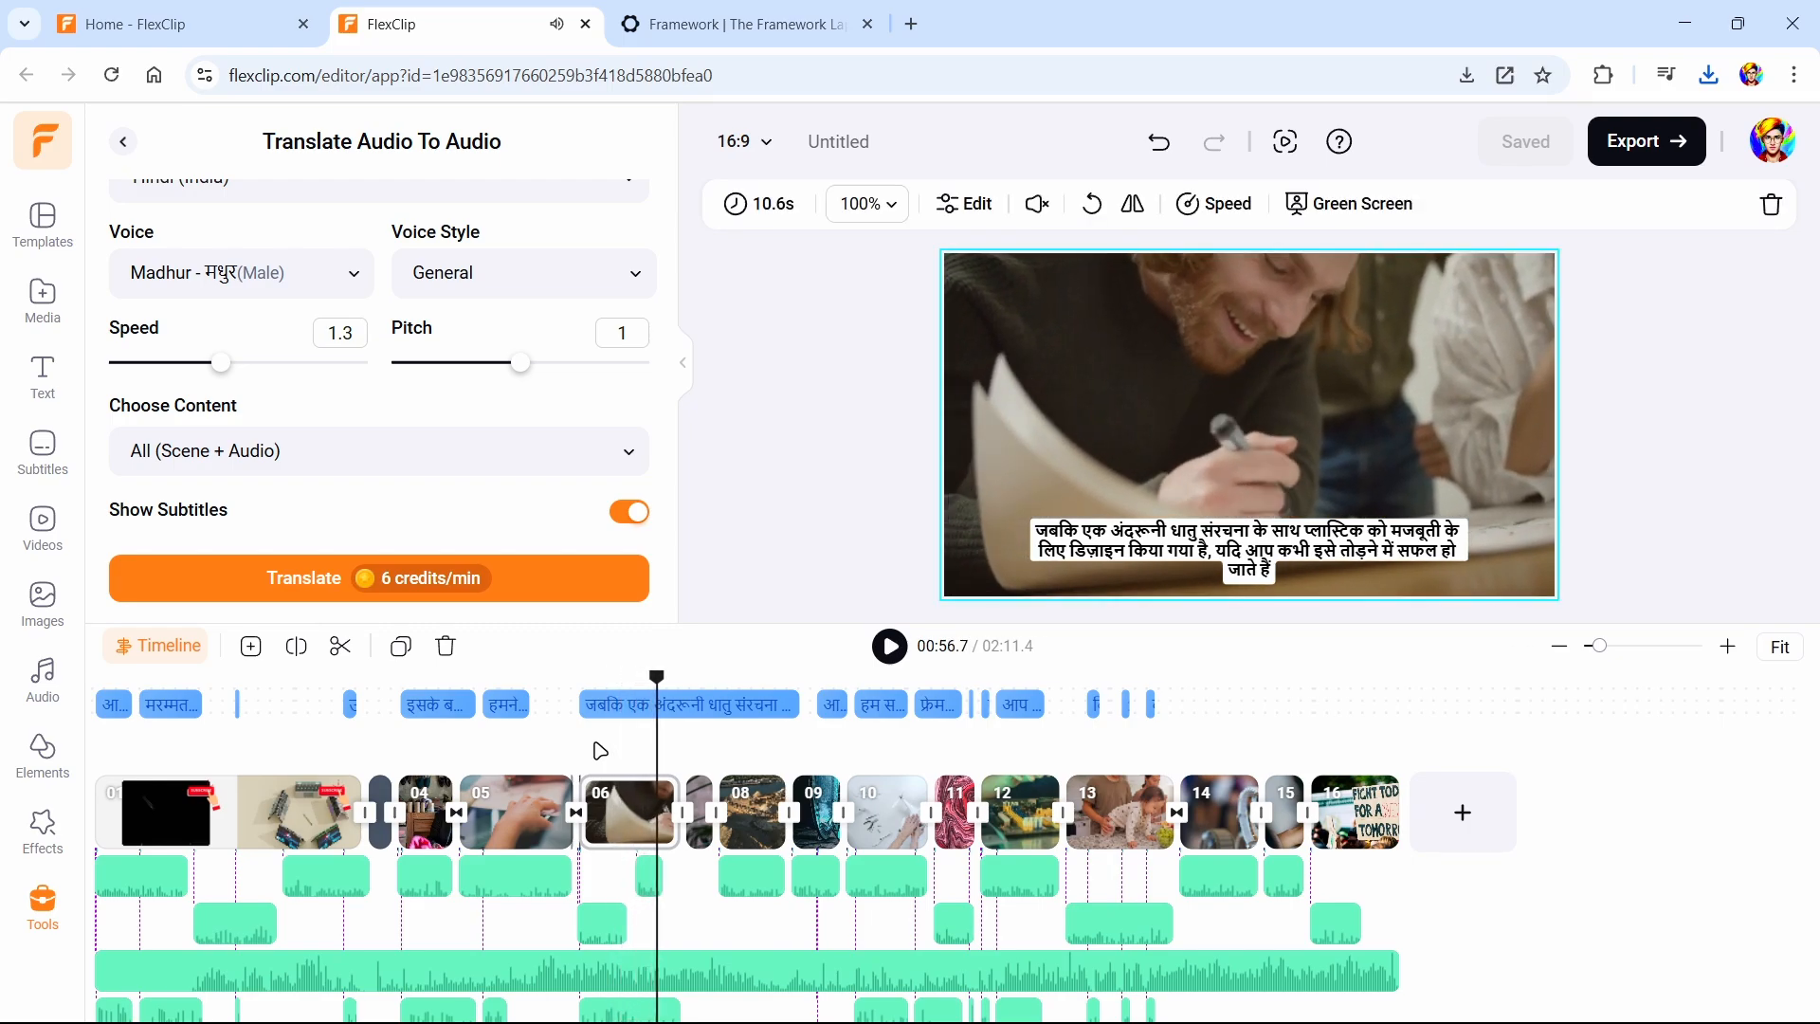
Return to the beginning of the video and play the first second of the Hindi version
drag(652, 702, 86, 699)
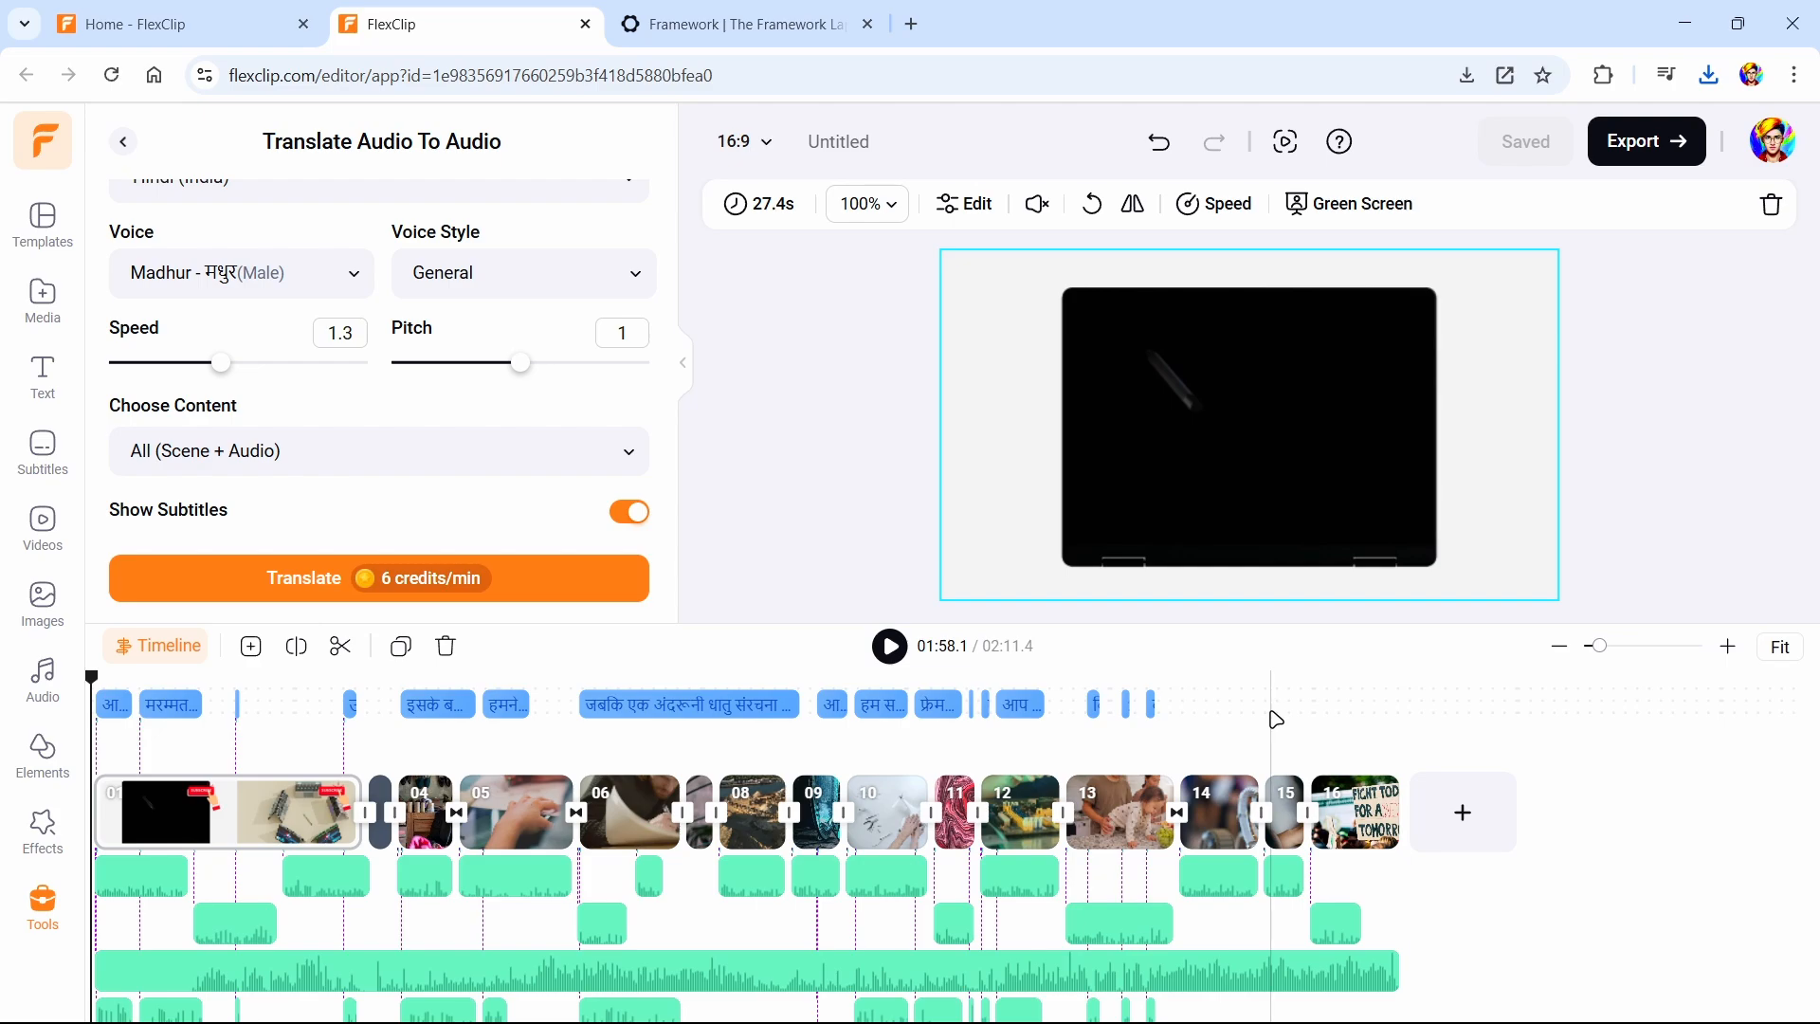
mouse_move(1270, 712)
mouse_down()
mouse_move(1196, 723)
mouse_move(1285, 719)
mouse_up()
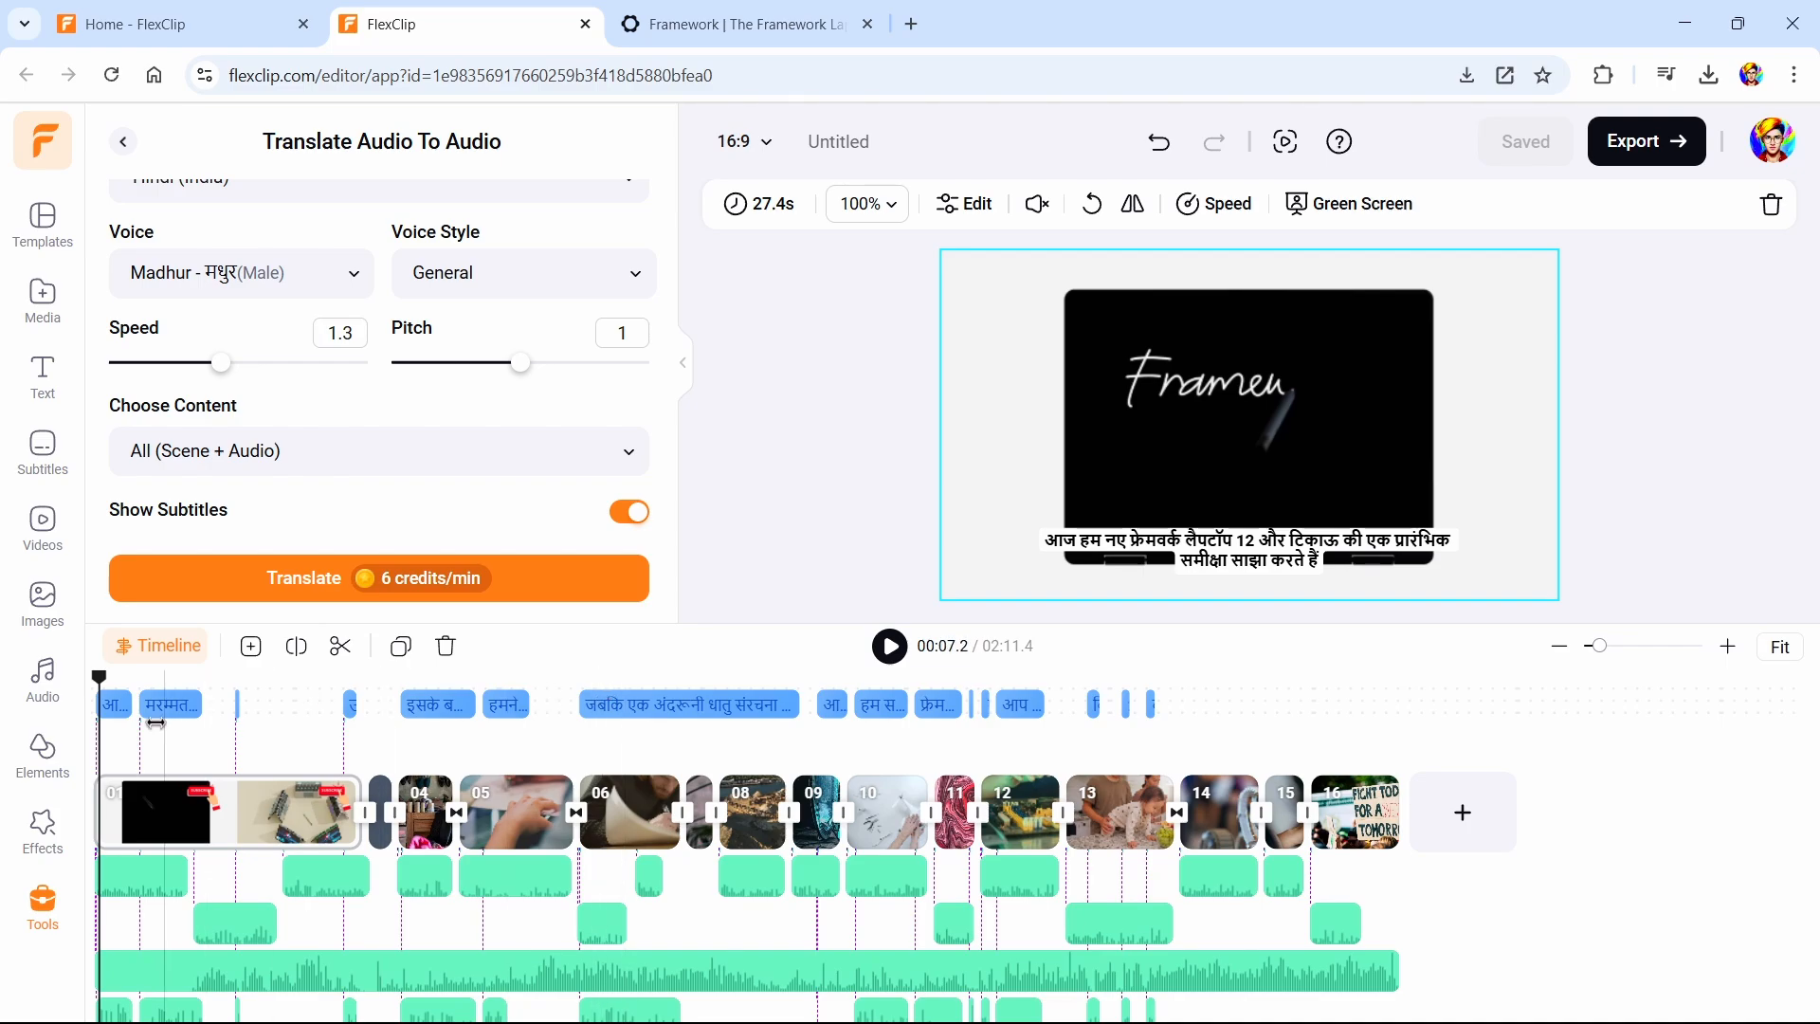
key(space)
key(space)
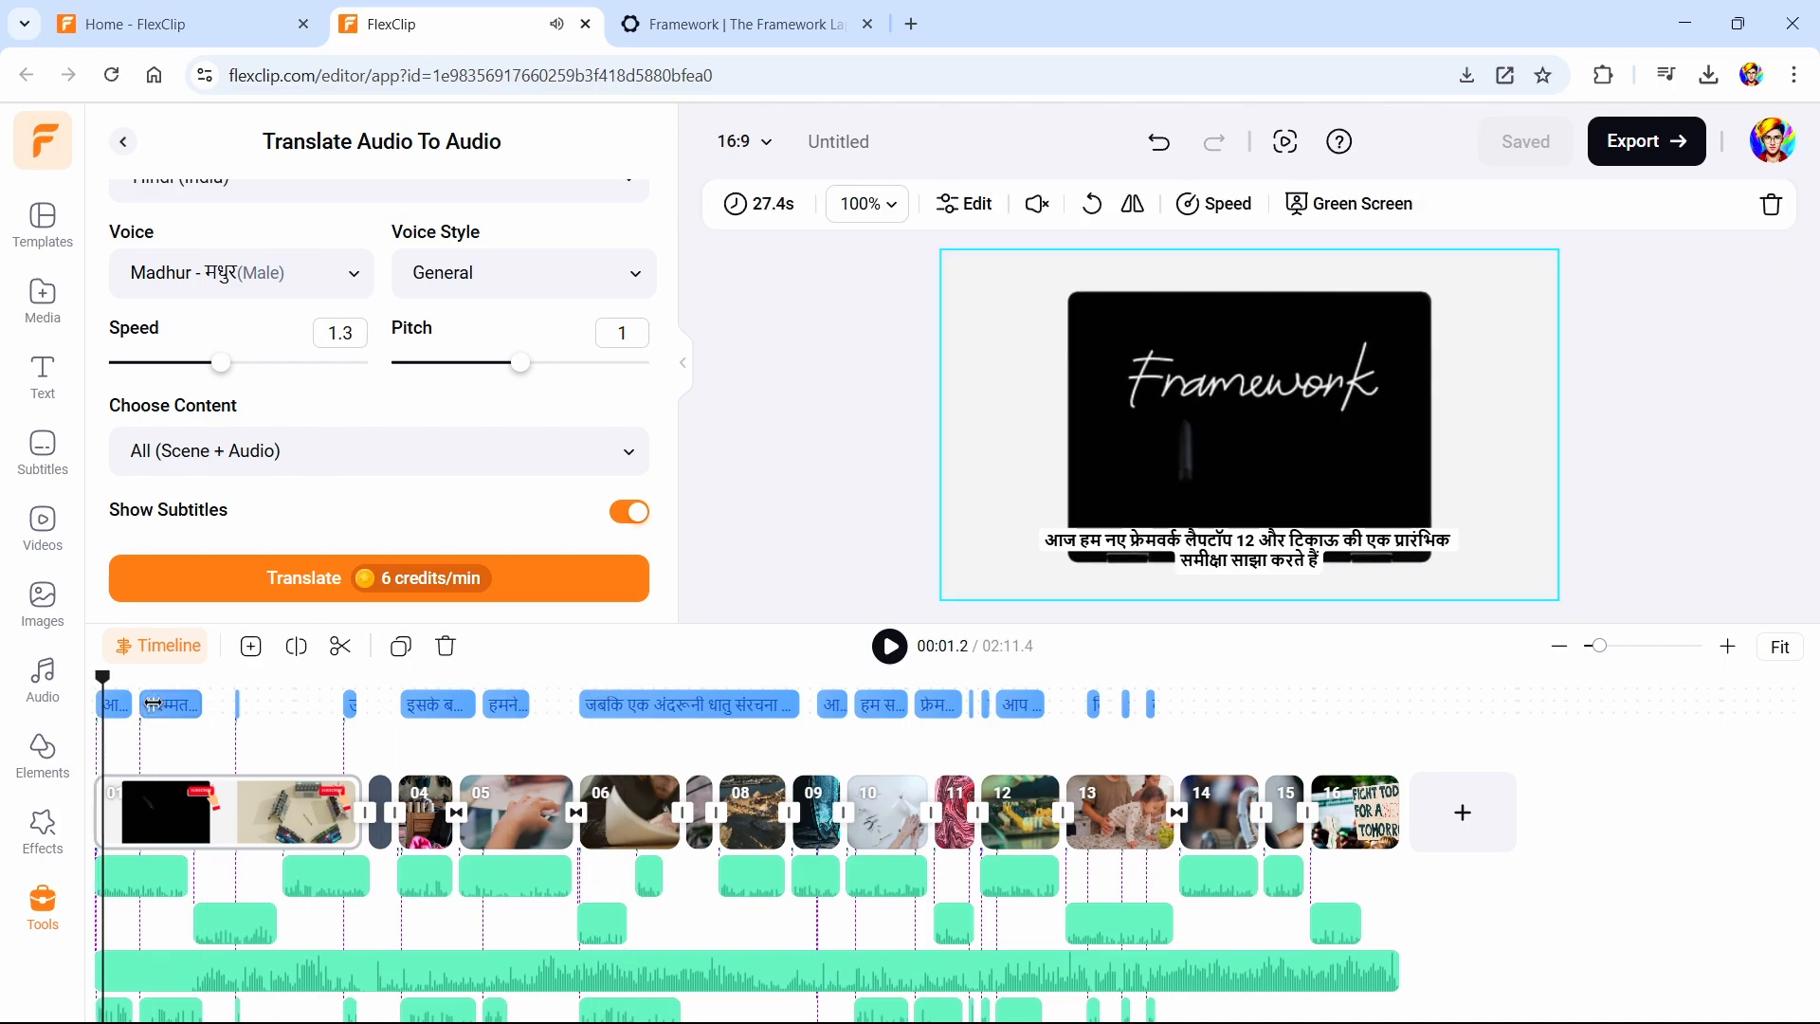
Undo and redo the Hindi translation twice to compare both versions, and replay the Hindi opening
click(809, 455)
key(ctrl+z)
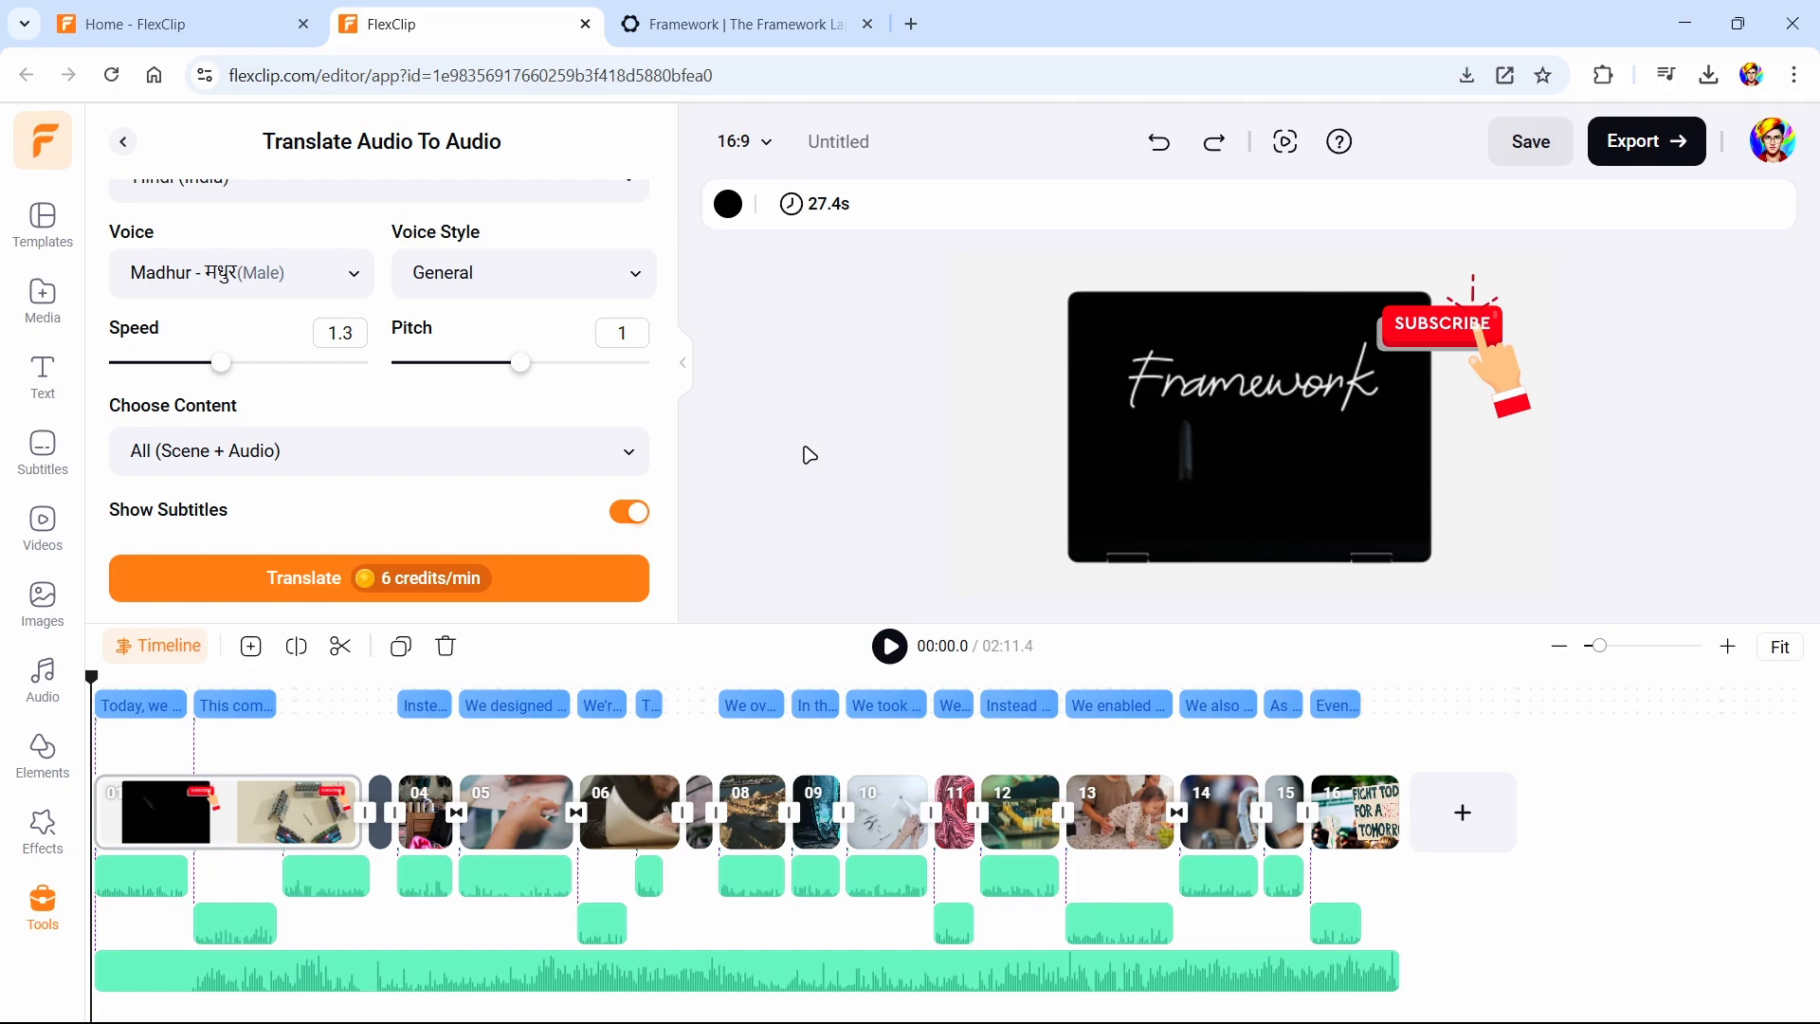
key(ctrl+y)
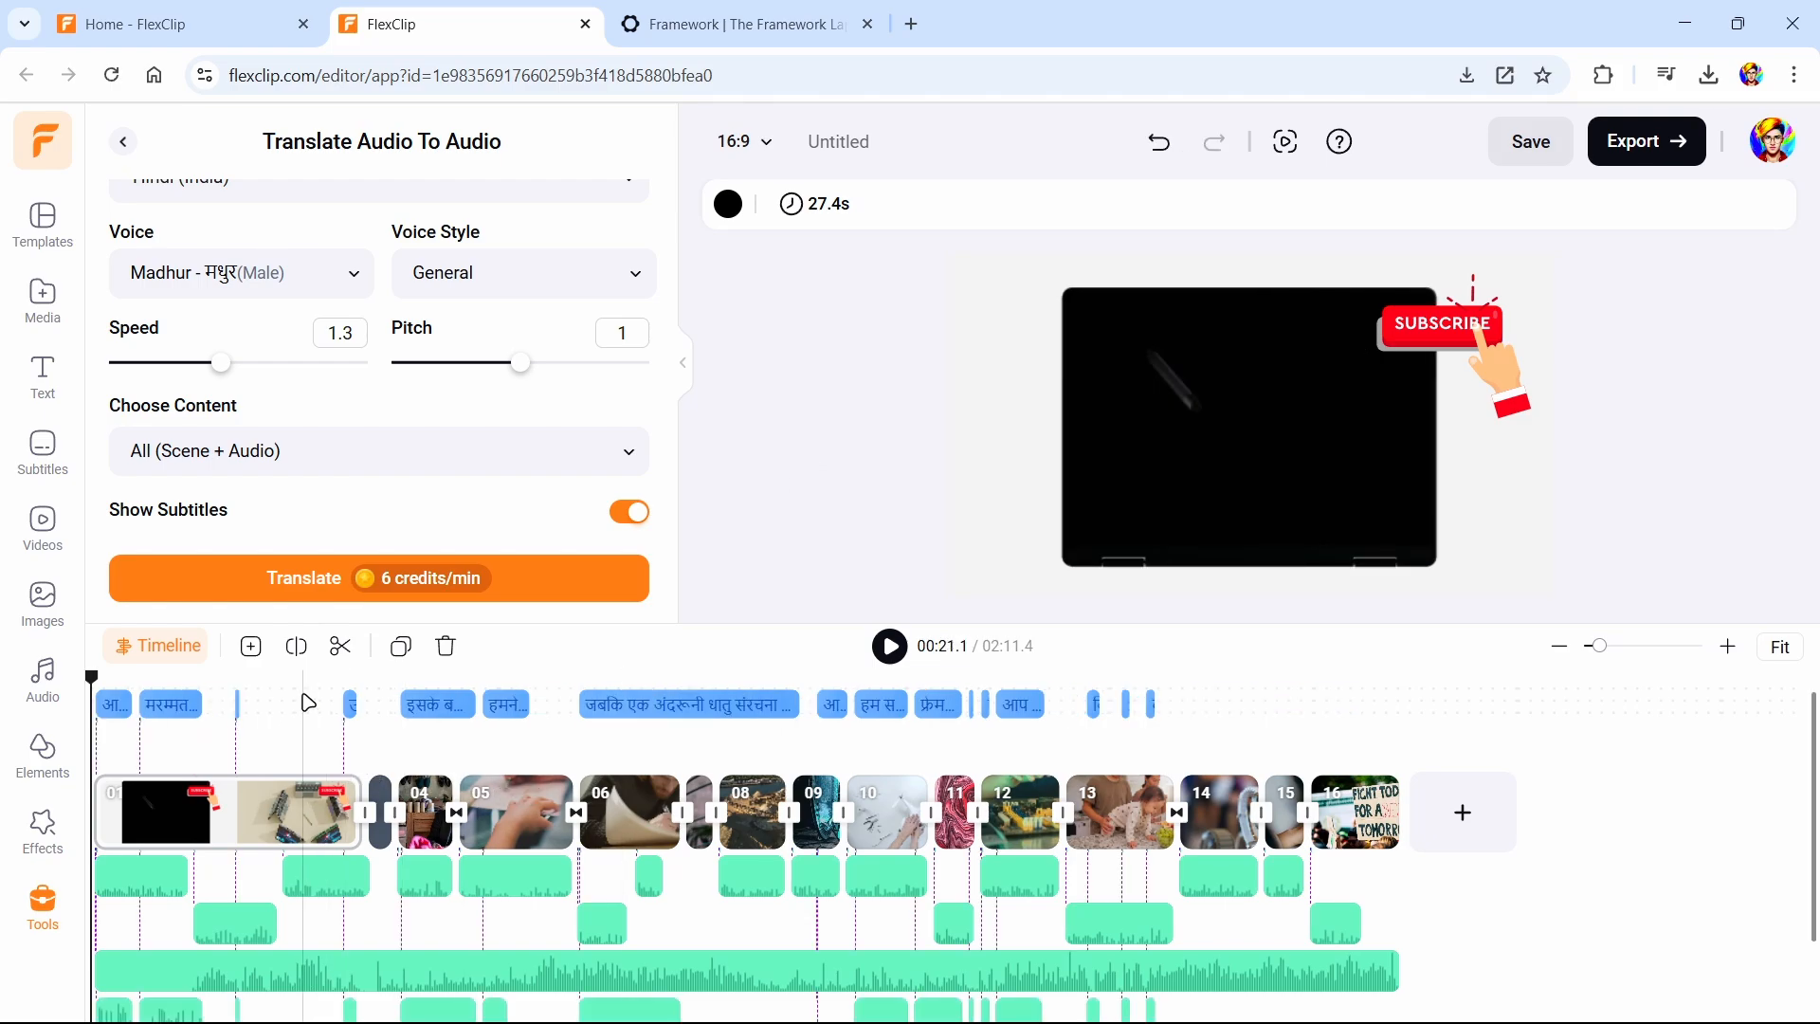
key(ctrl+z)
key(ctrl+y)
drag(124, 684, 80, 685)
key(space)
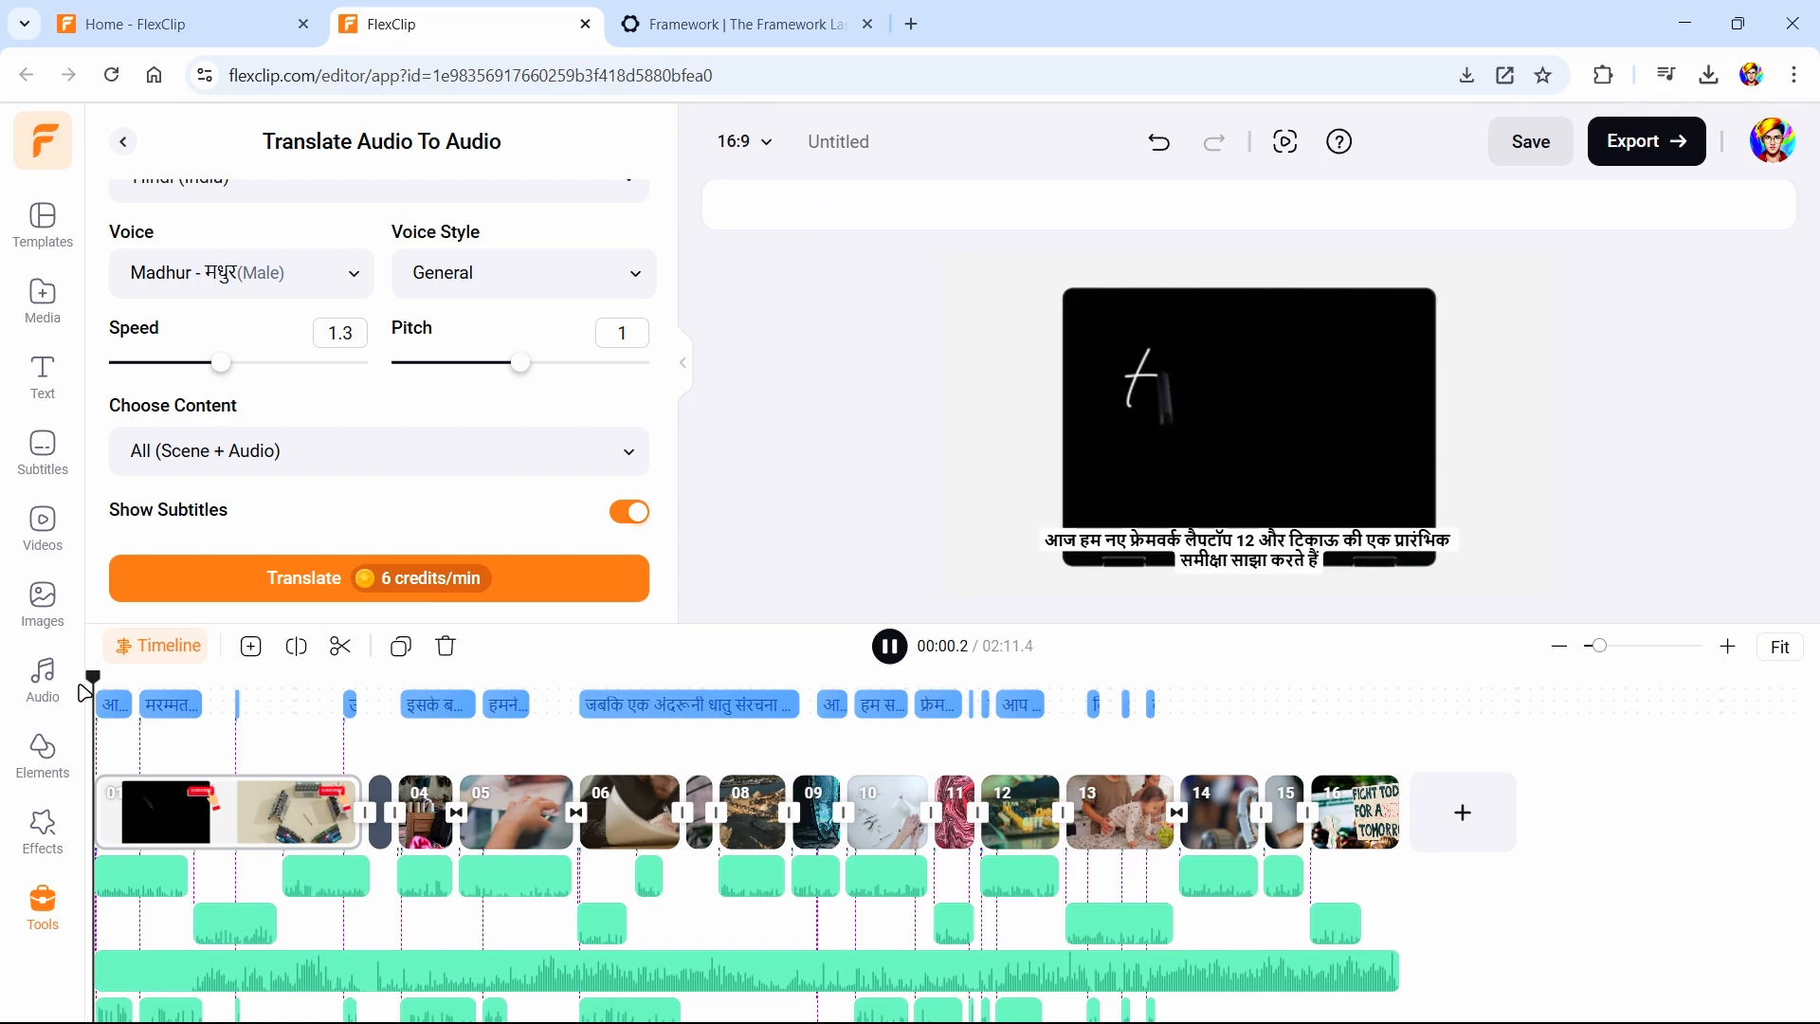
Inspect the original and Hindi audio clips by selecting them all, deselect them, and undo the Hindi translation
click(142, 876)
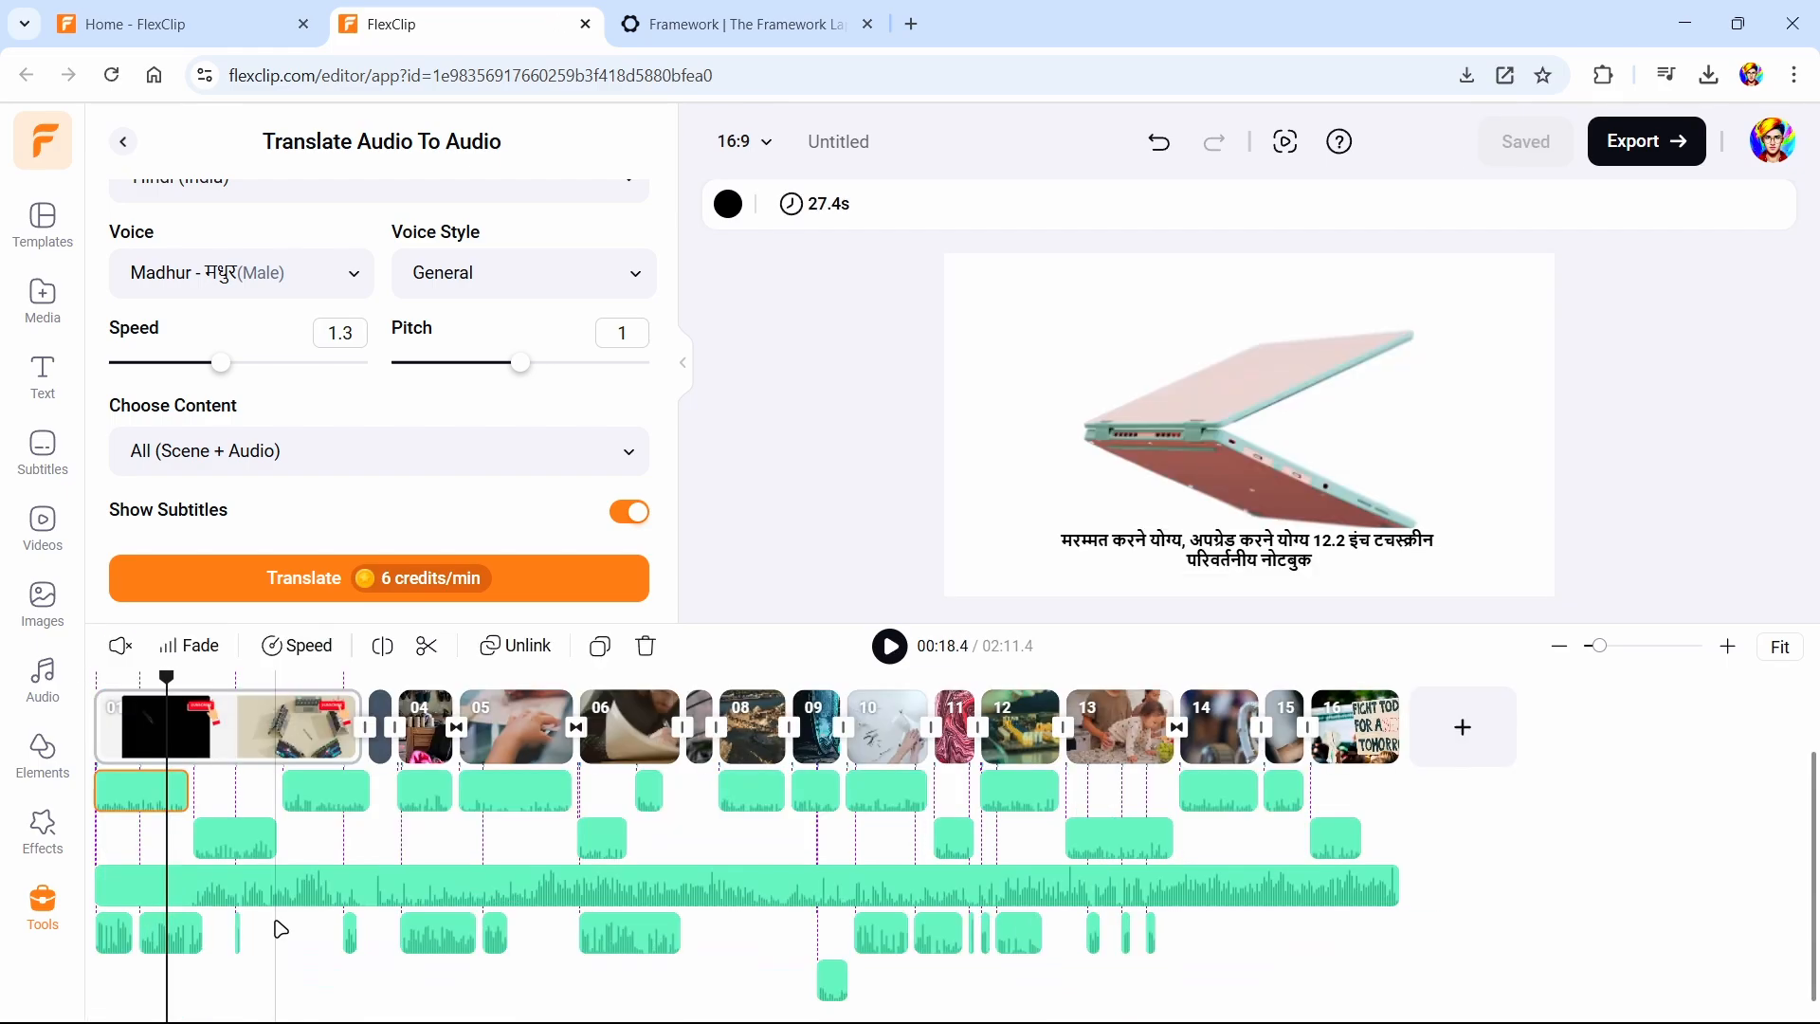
click(1265, 991)
key(ctrl+a)
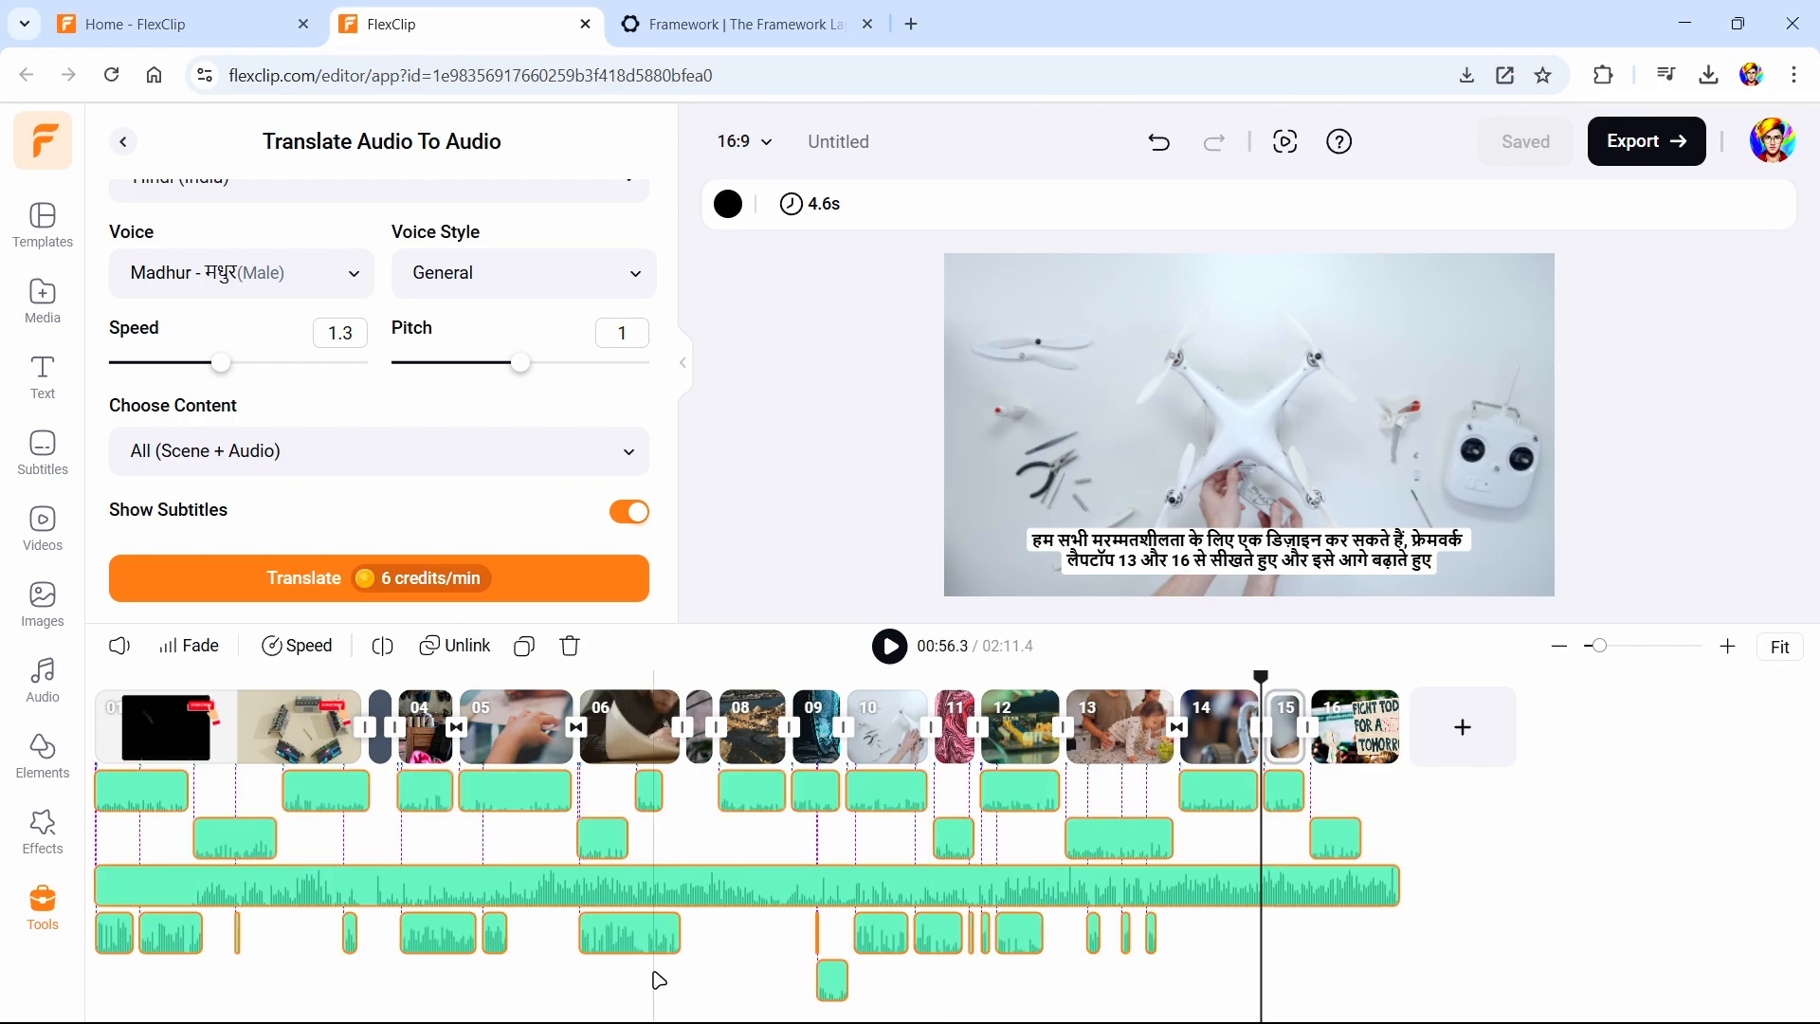
click(655, 980)
key(ctrl+z)
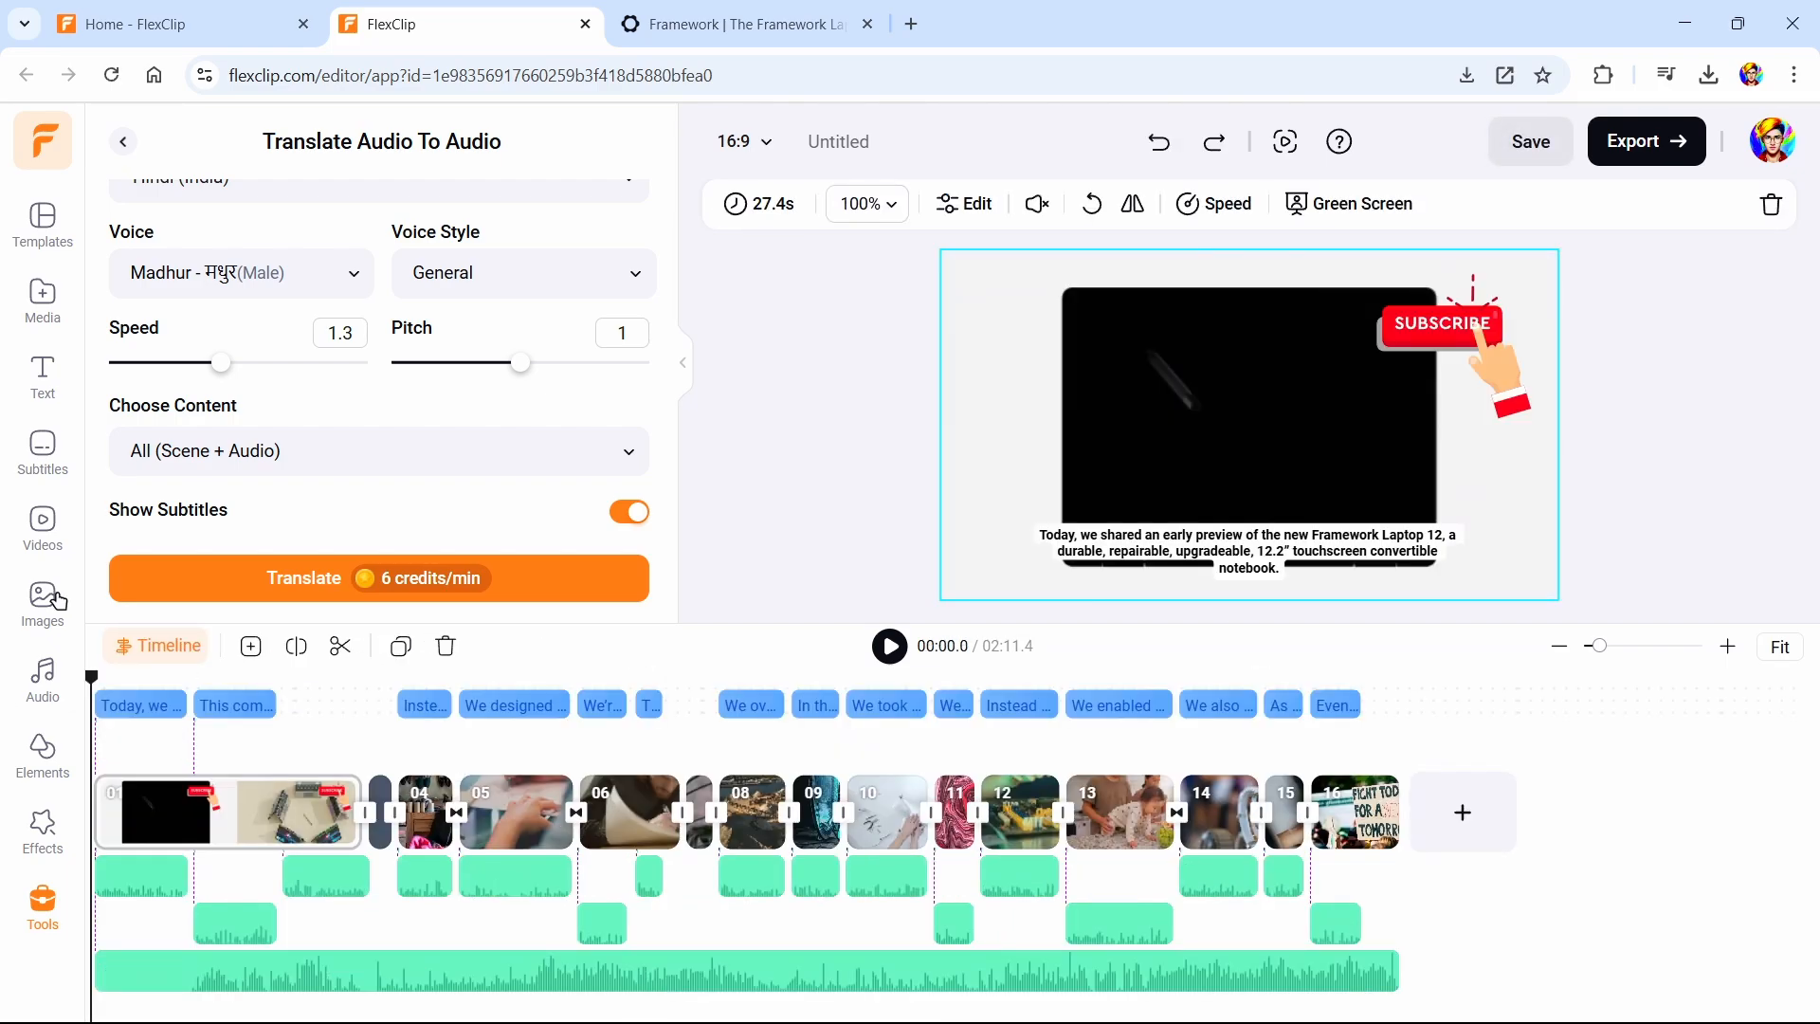
Play the opening of the restored English version twice, the second time from the very start, to review its narration
click(110, 689)
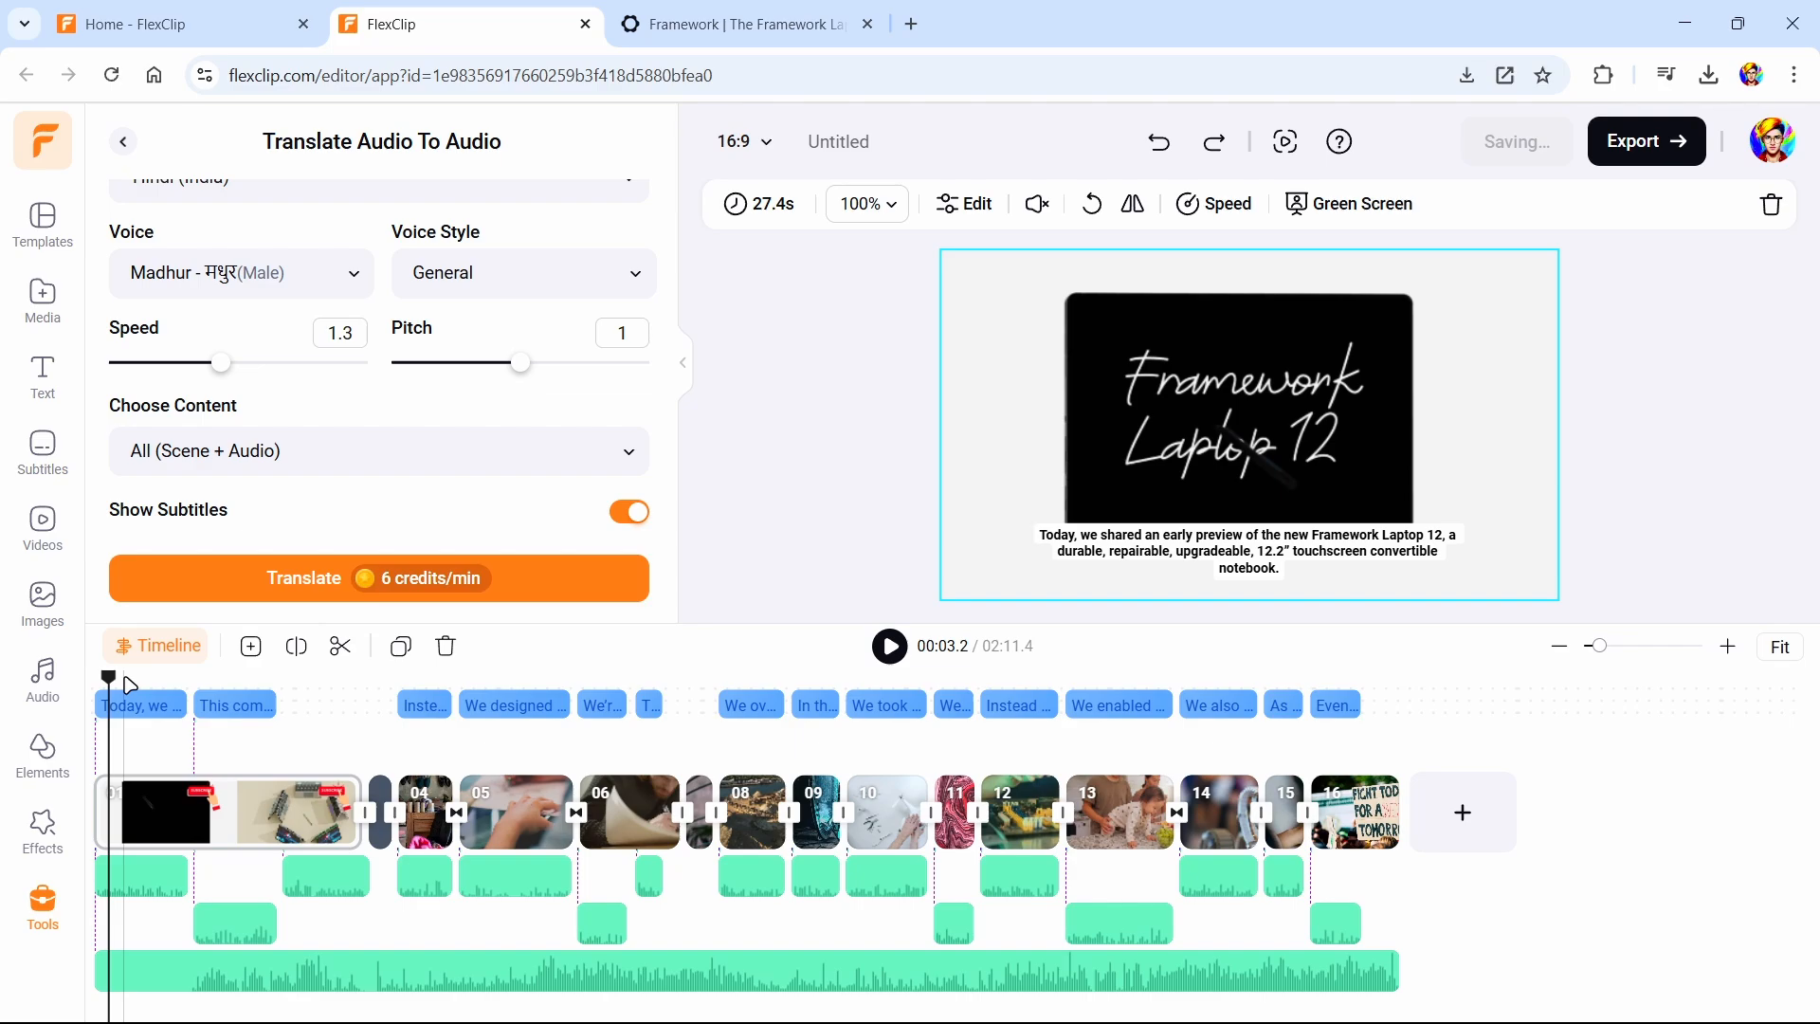
key(space)
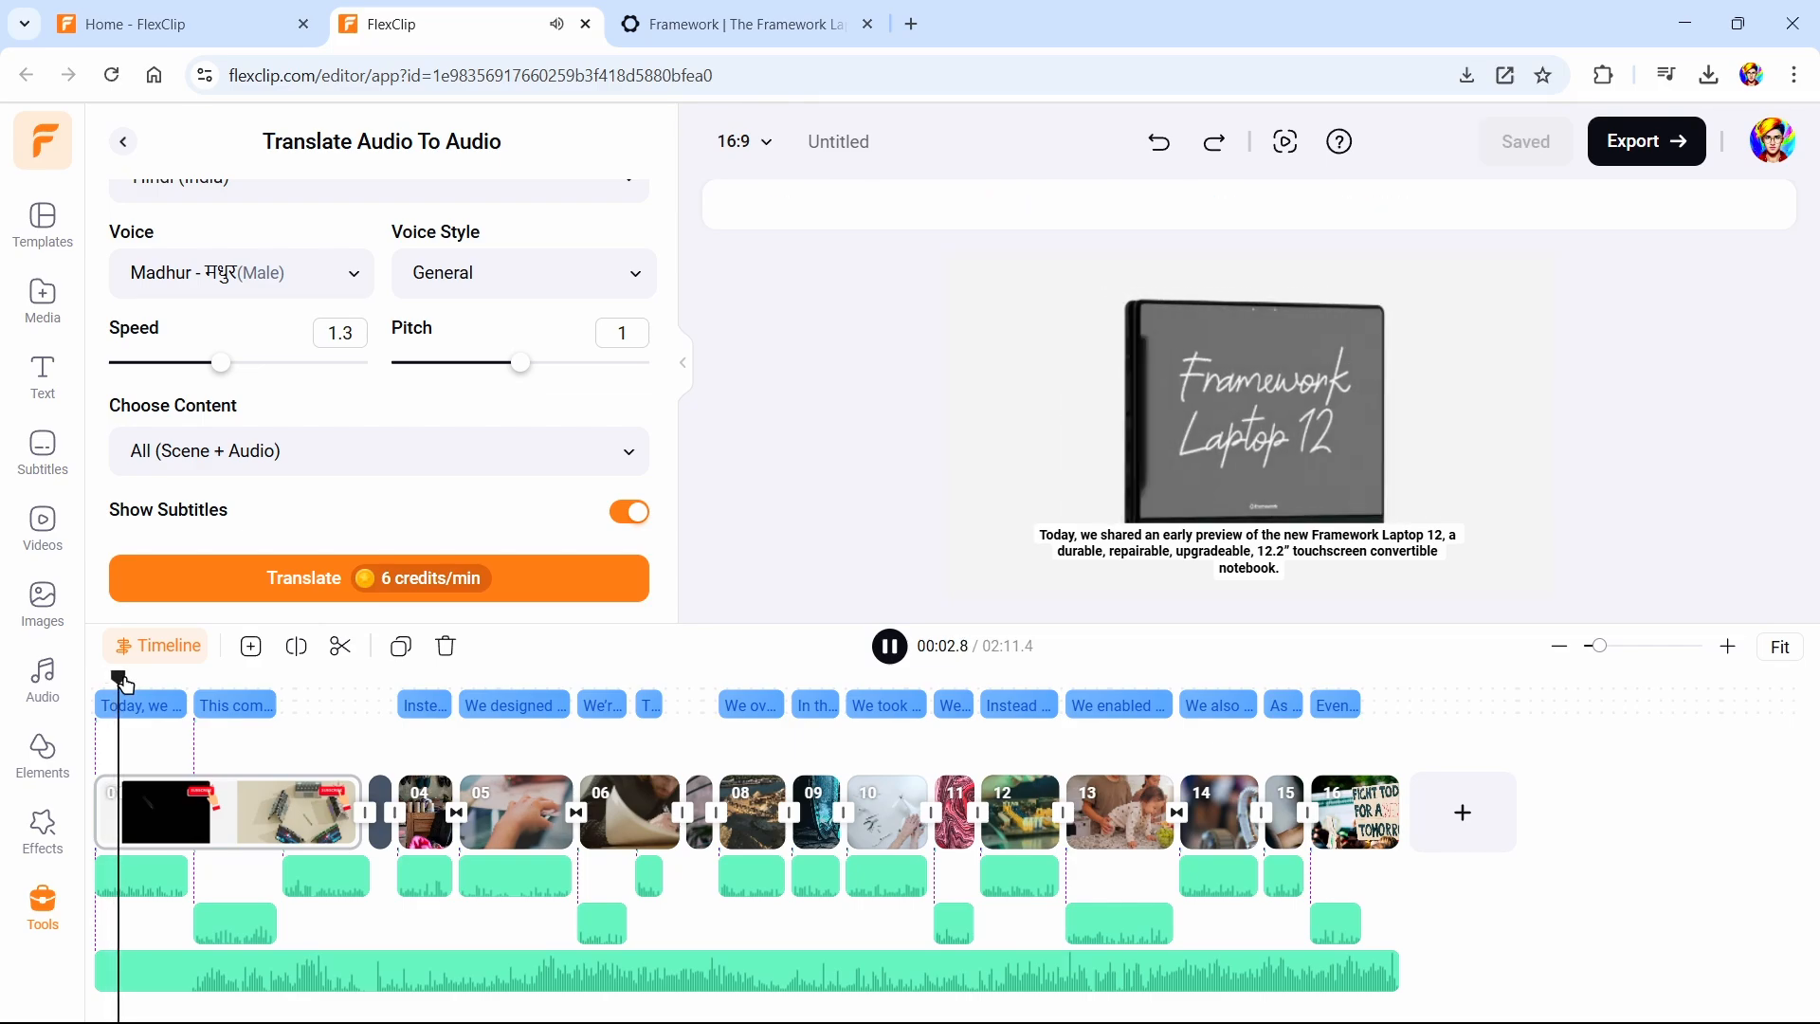
key(space)
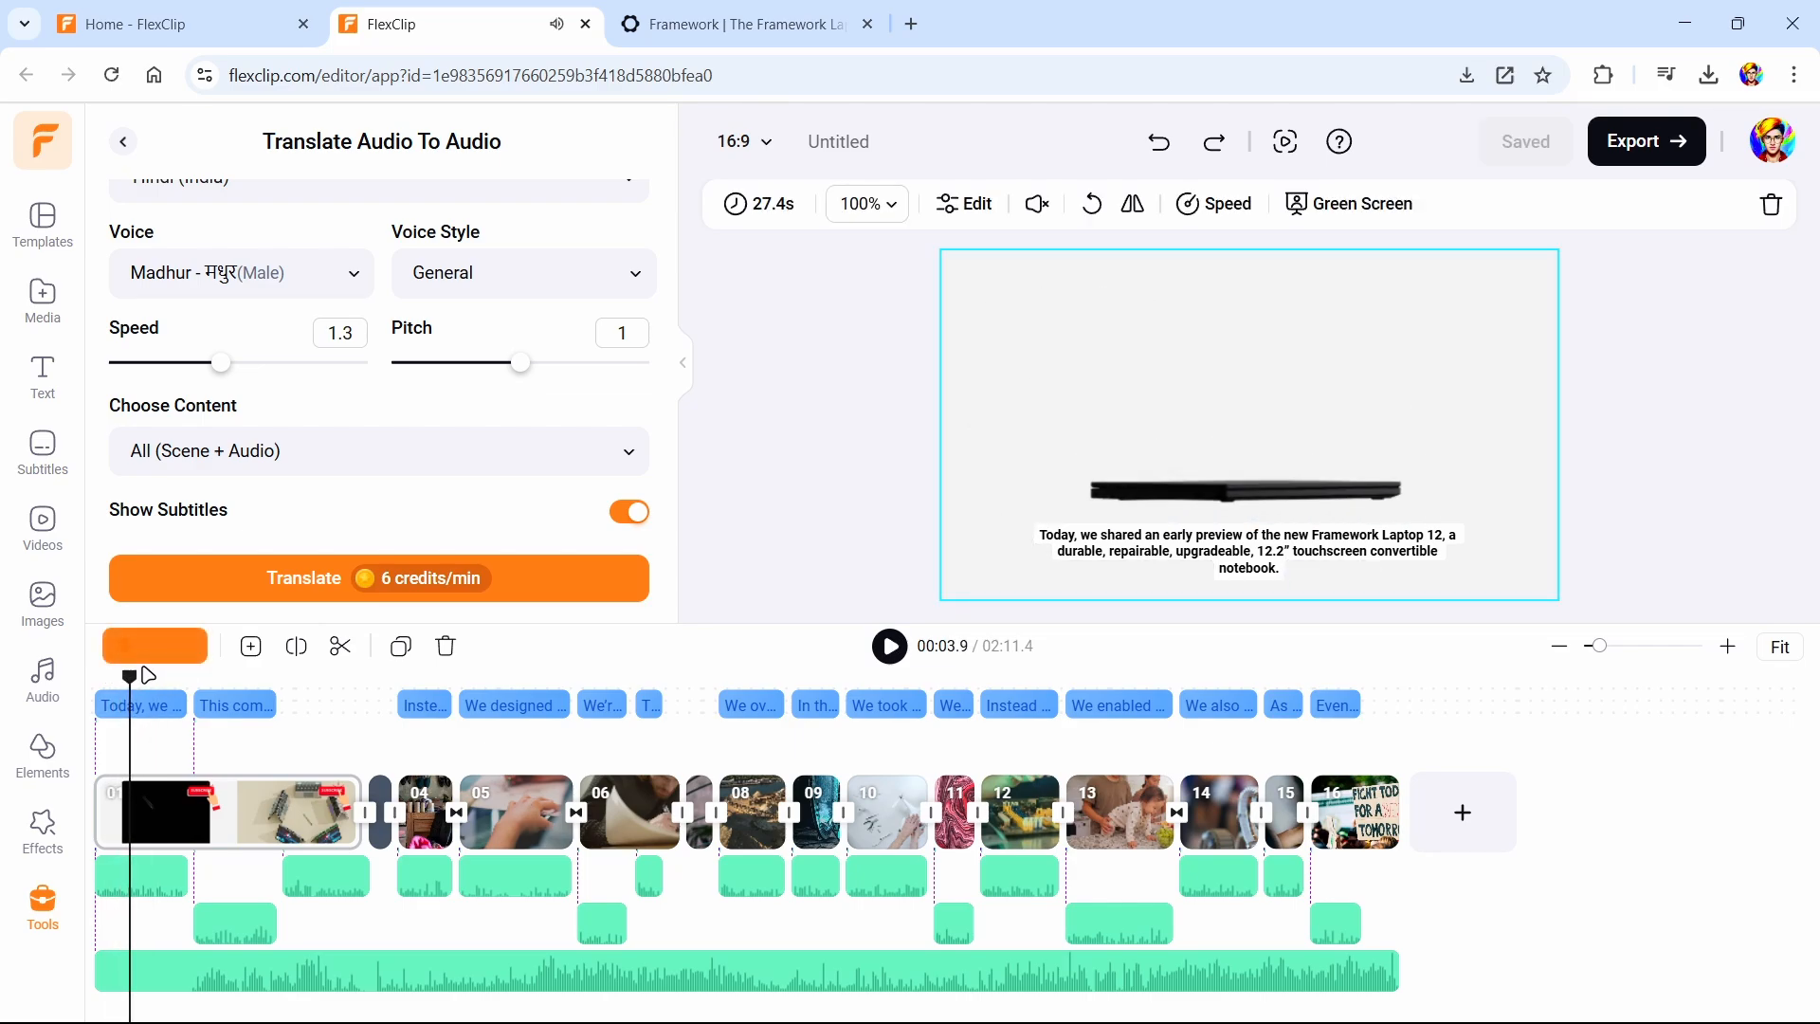
drag(133, 681, 87, 696)
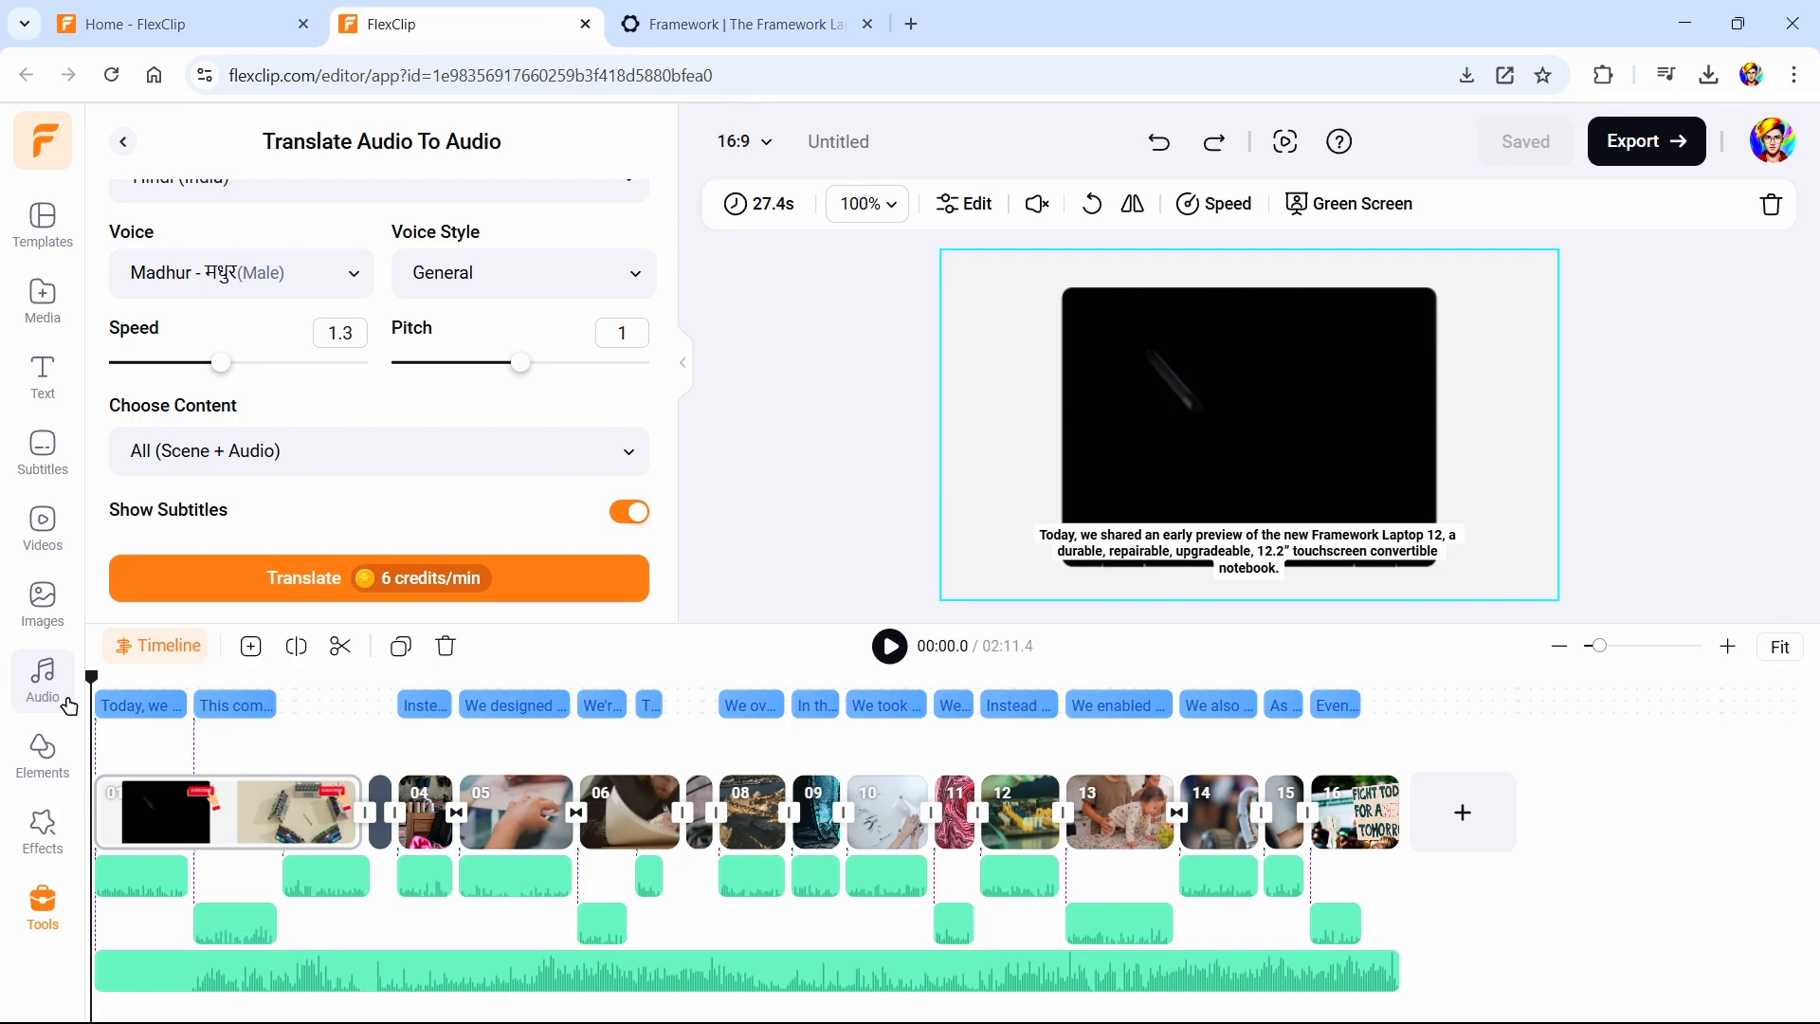
key(space)
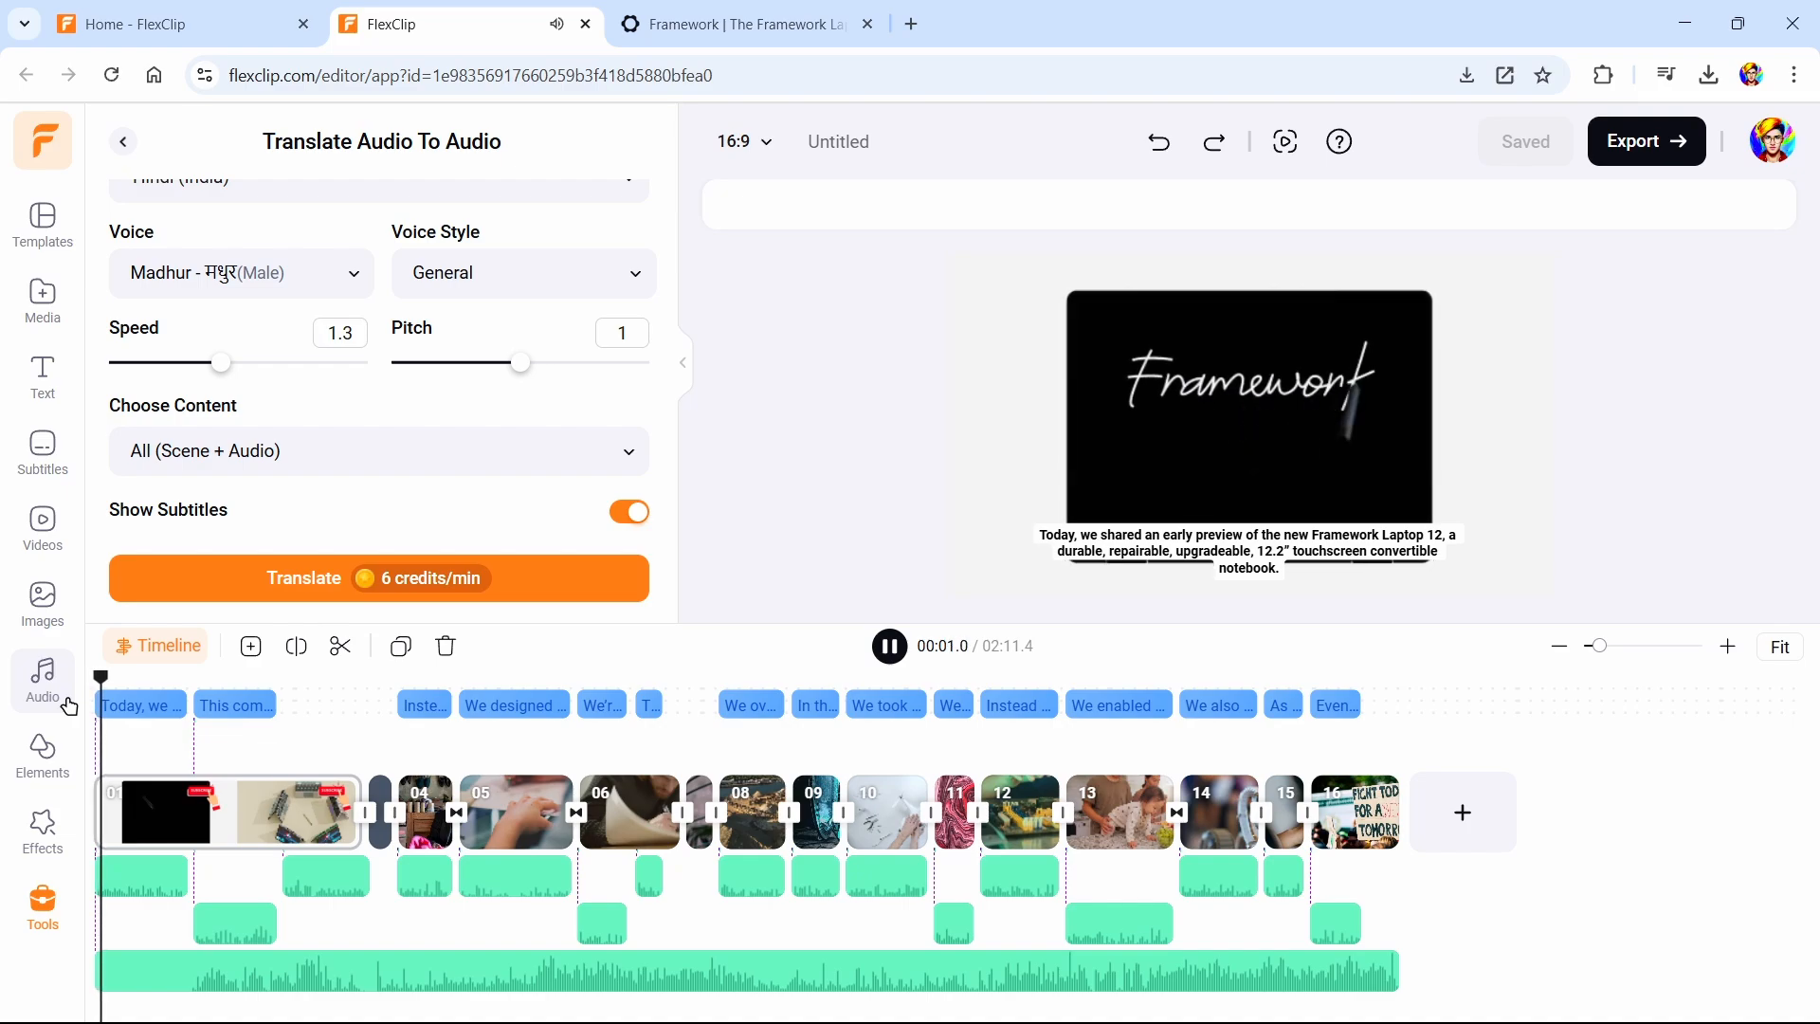
key(space)
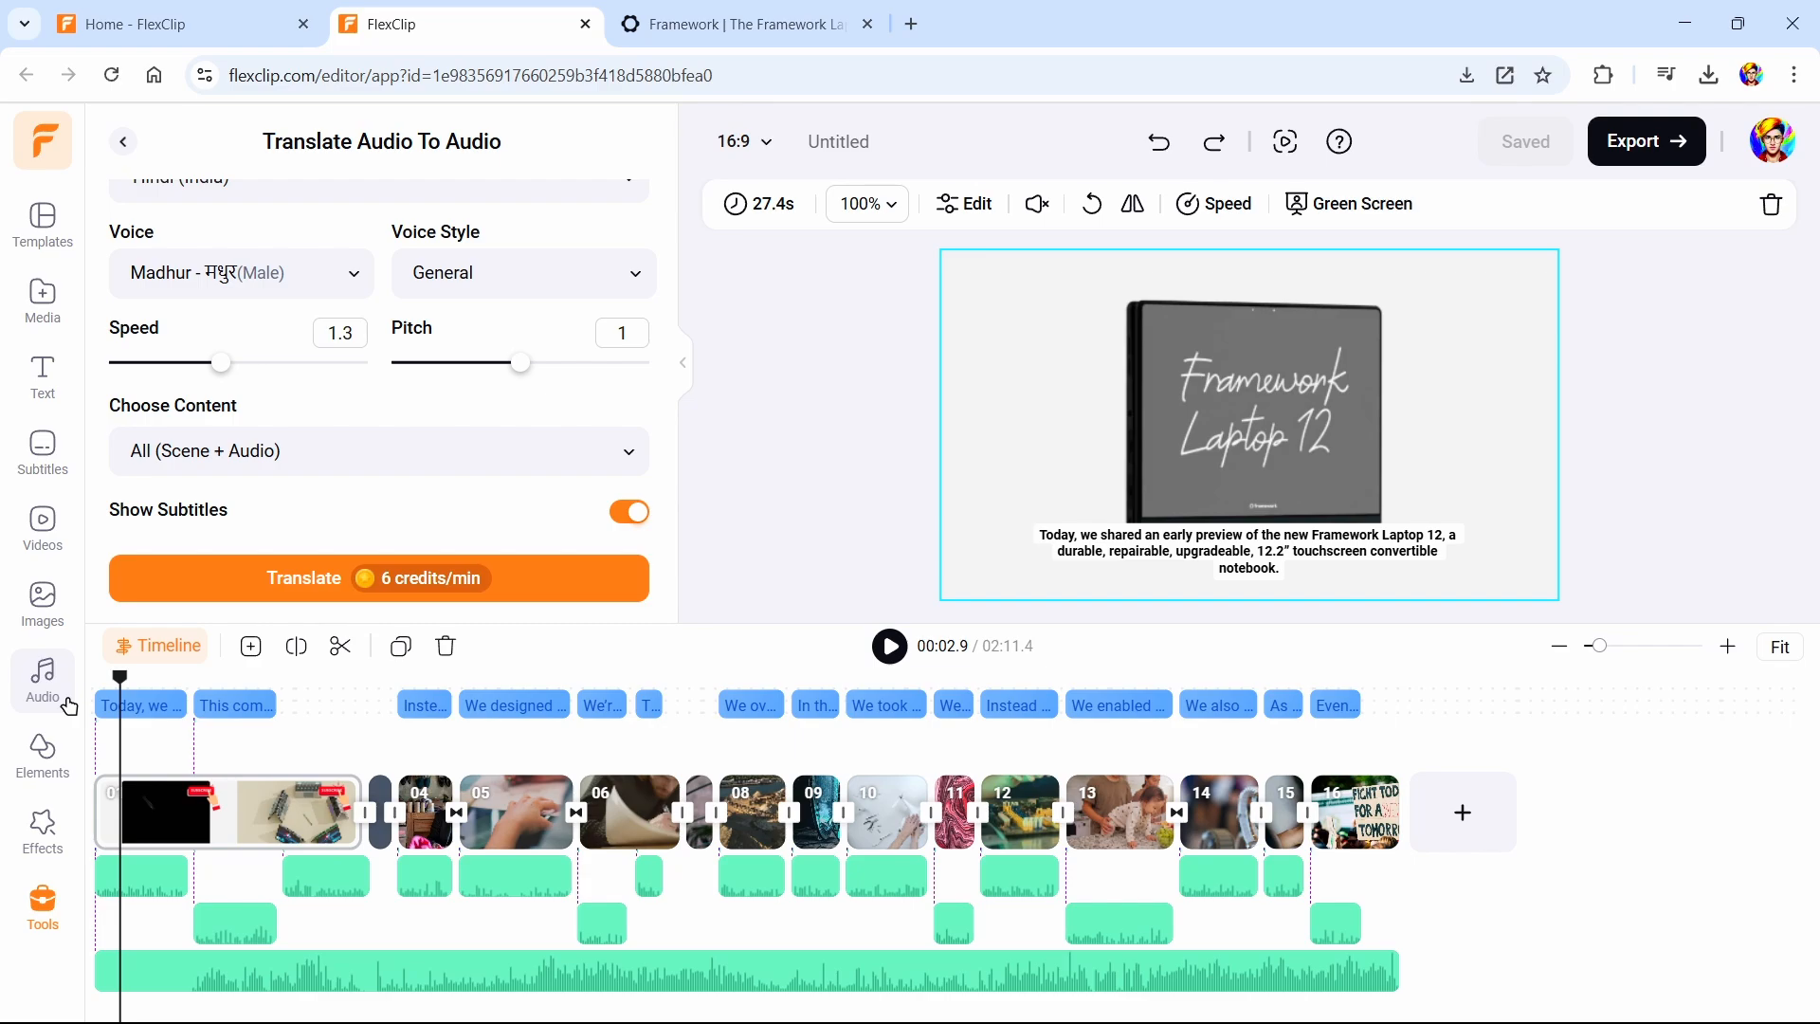
Preview the opening scenes at several points on the timeline, from the laptop intro to the fourth scene
click(212, 678)
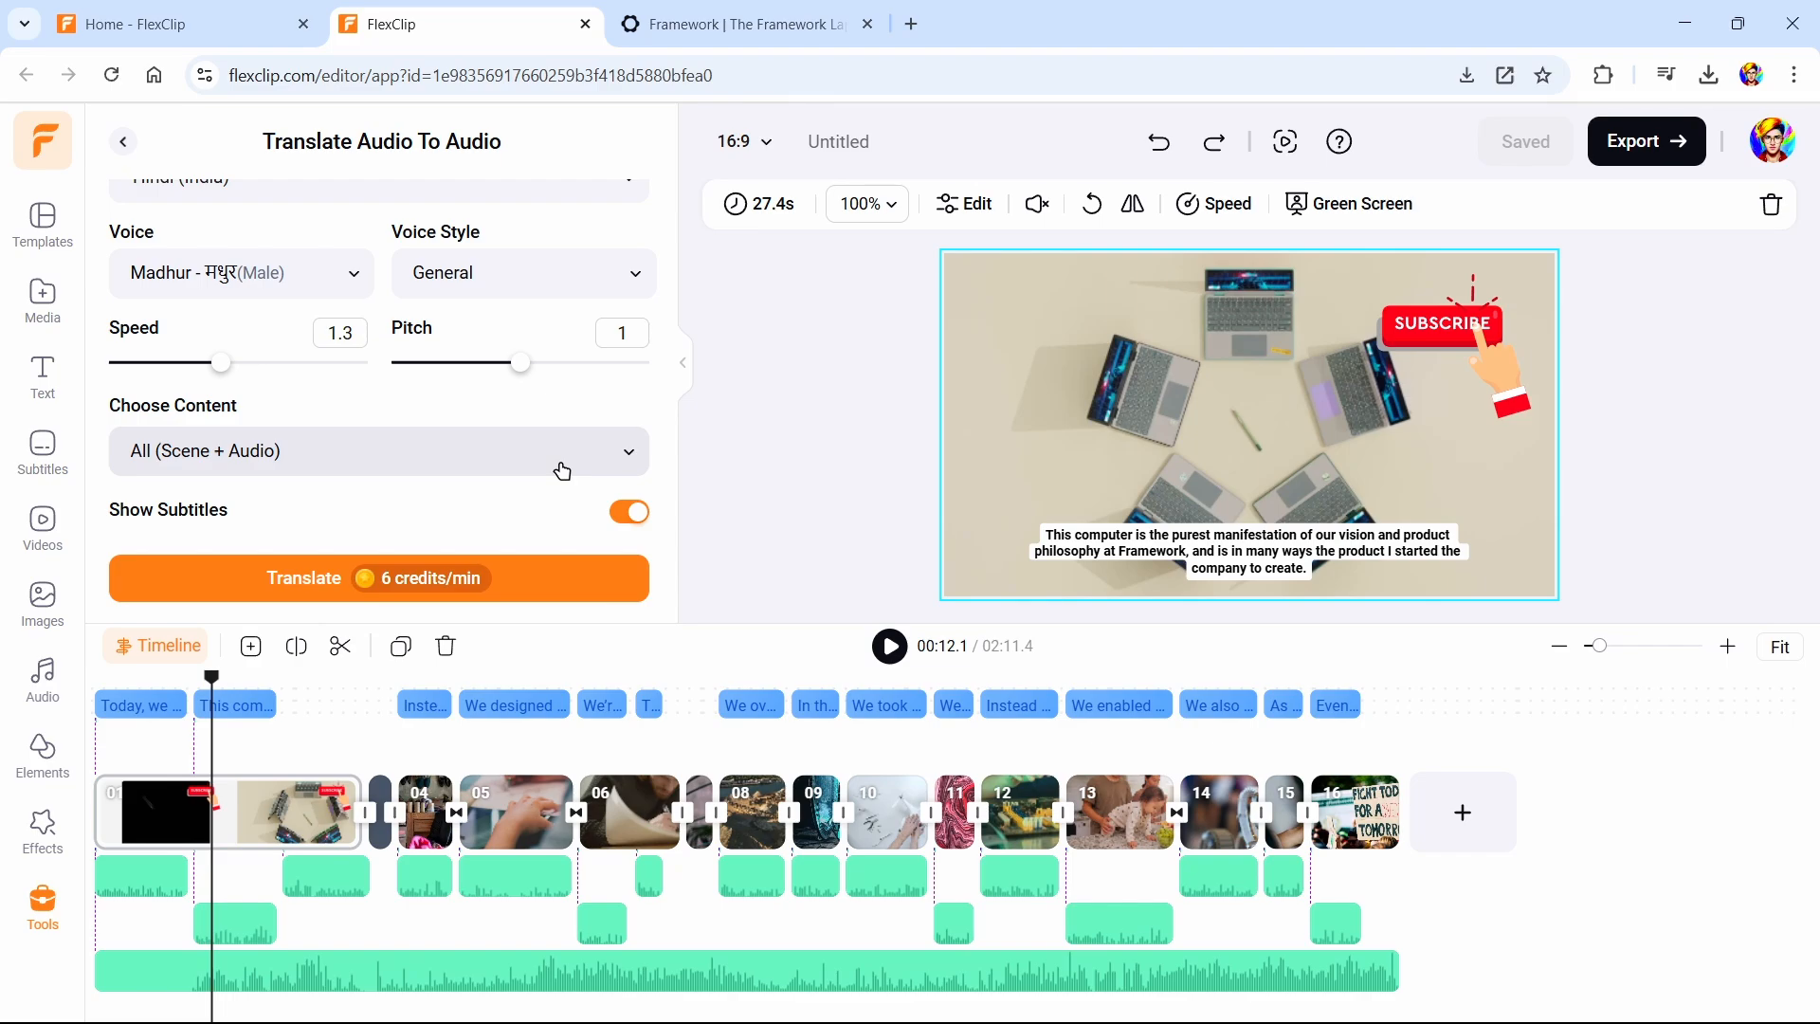
click(199, 704)
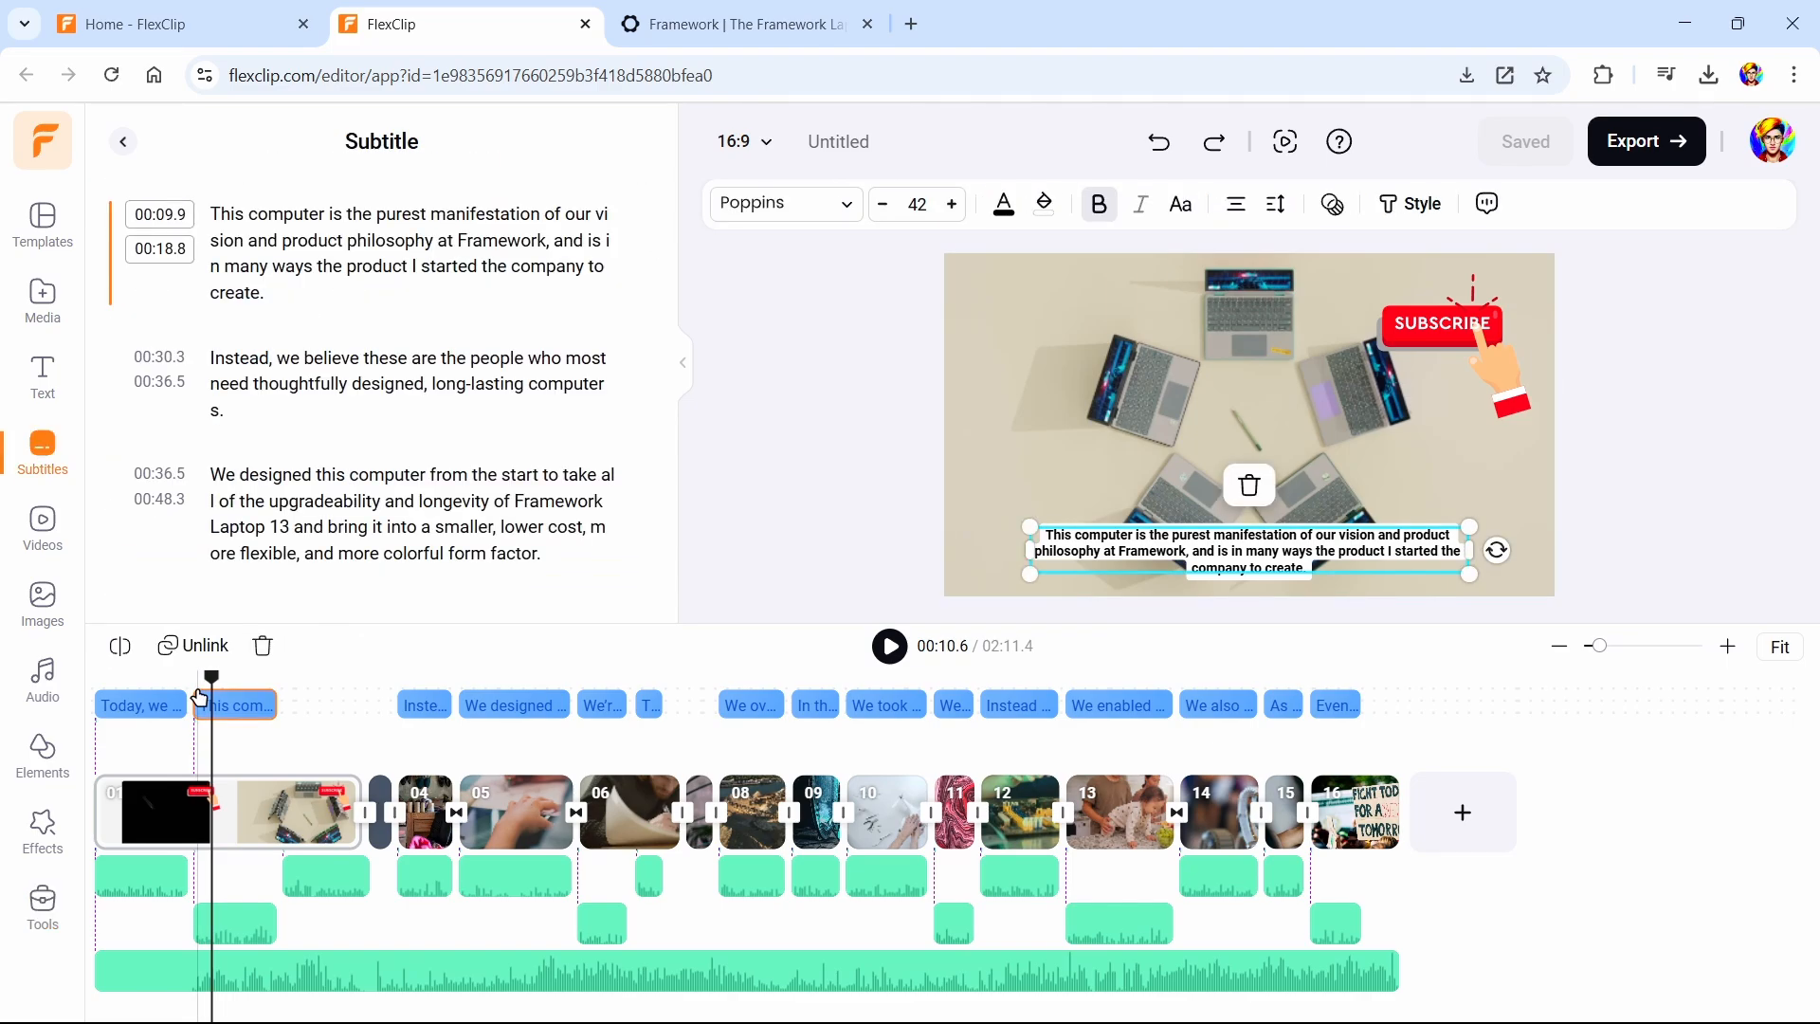
drag(199, 698, 92, 671)
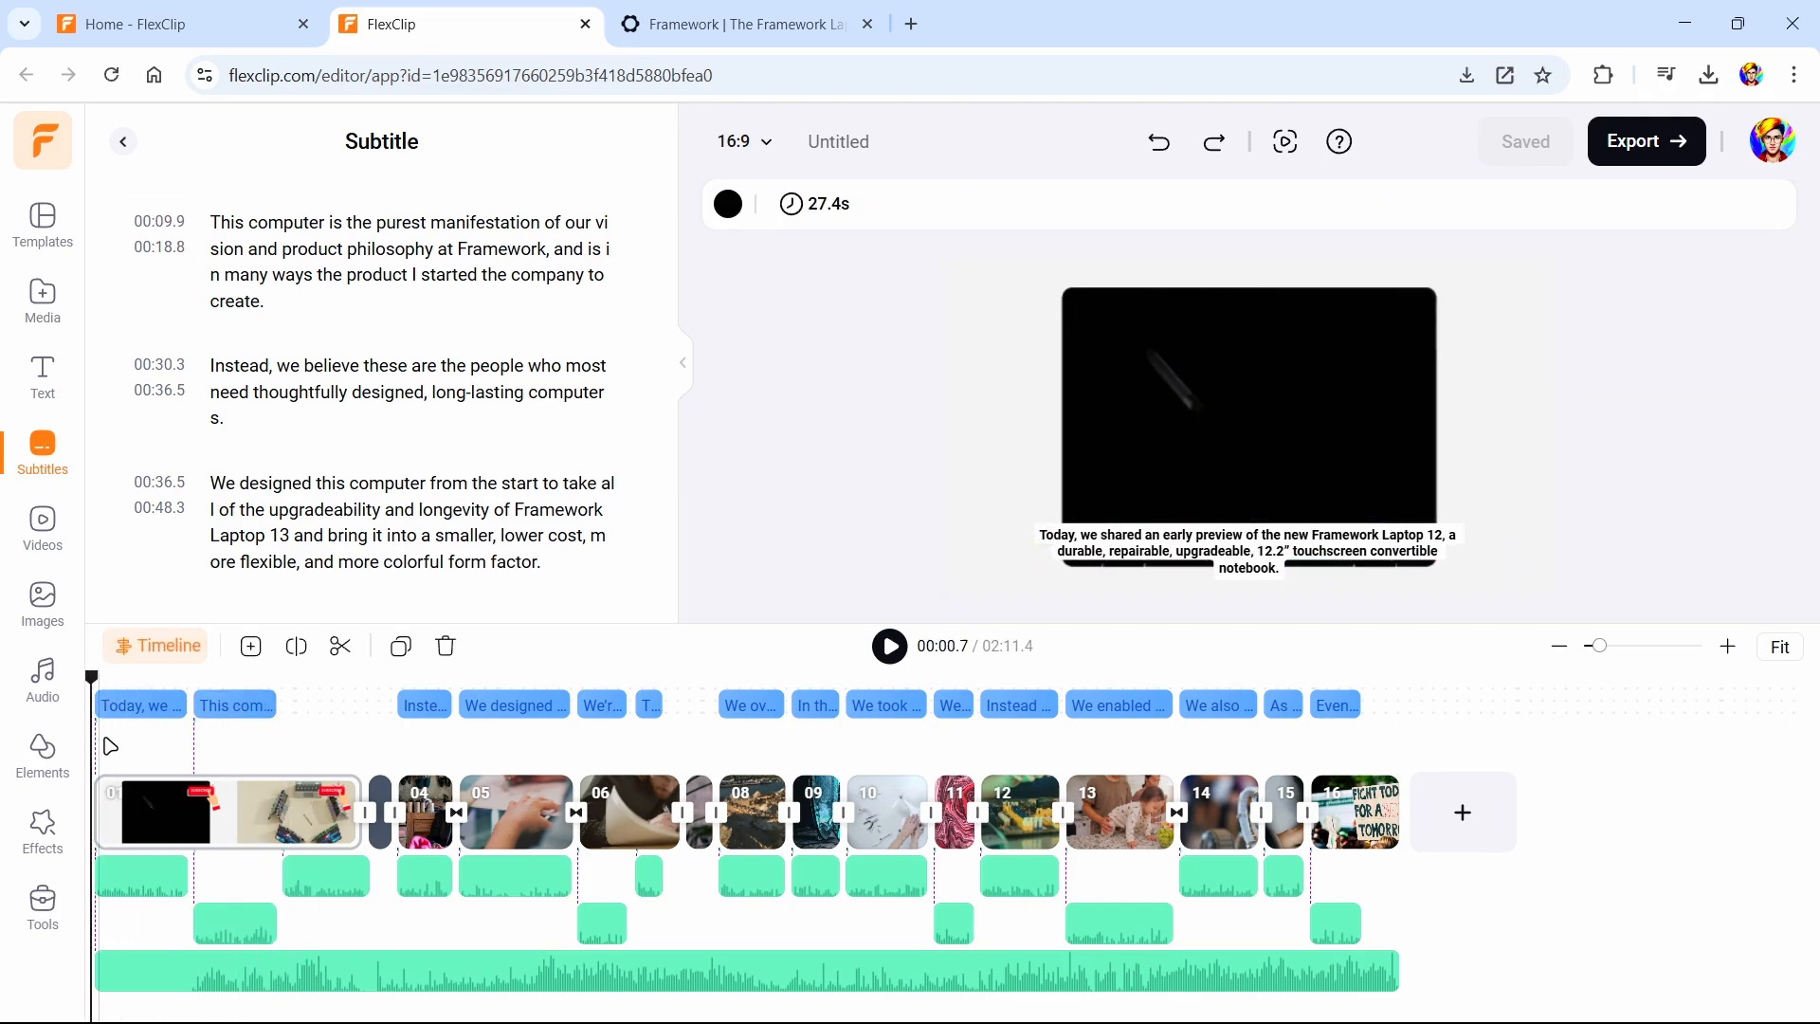
click(240, 735)
drag(243, 737, 72, 743)
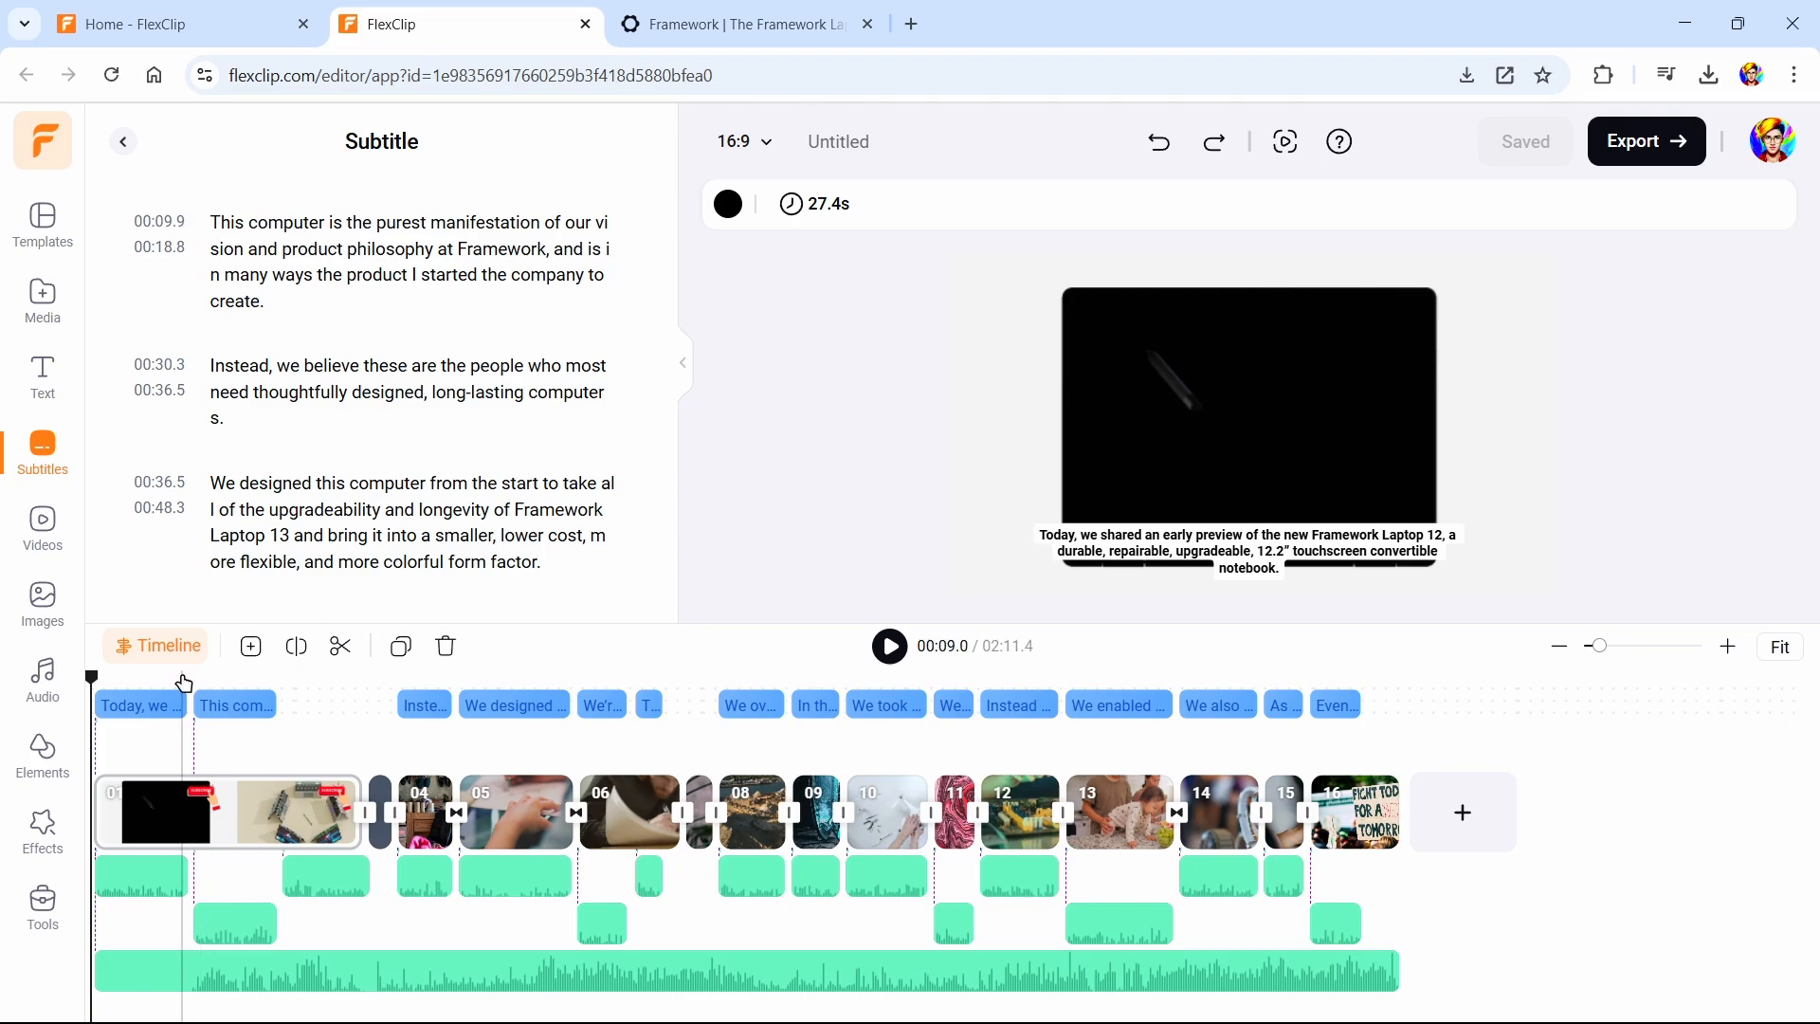
drag(91, 675, 436, 689)
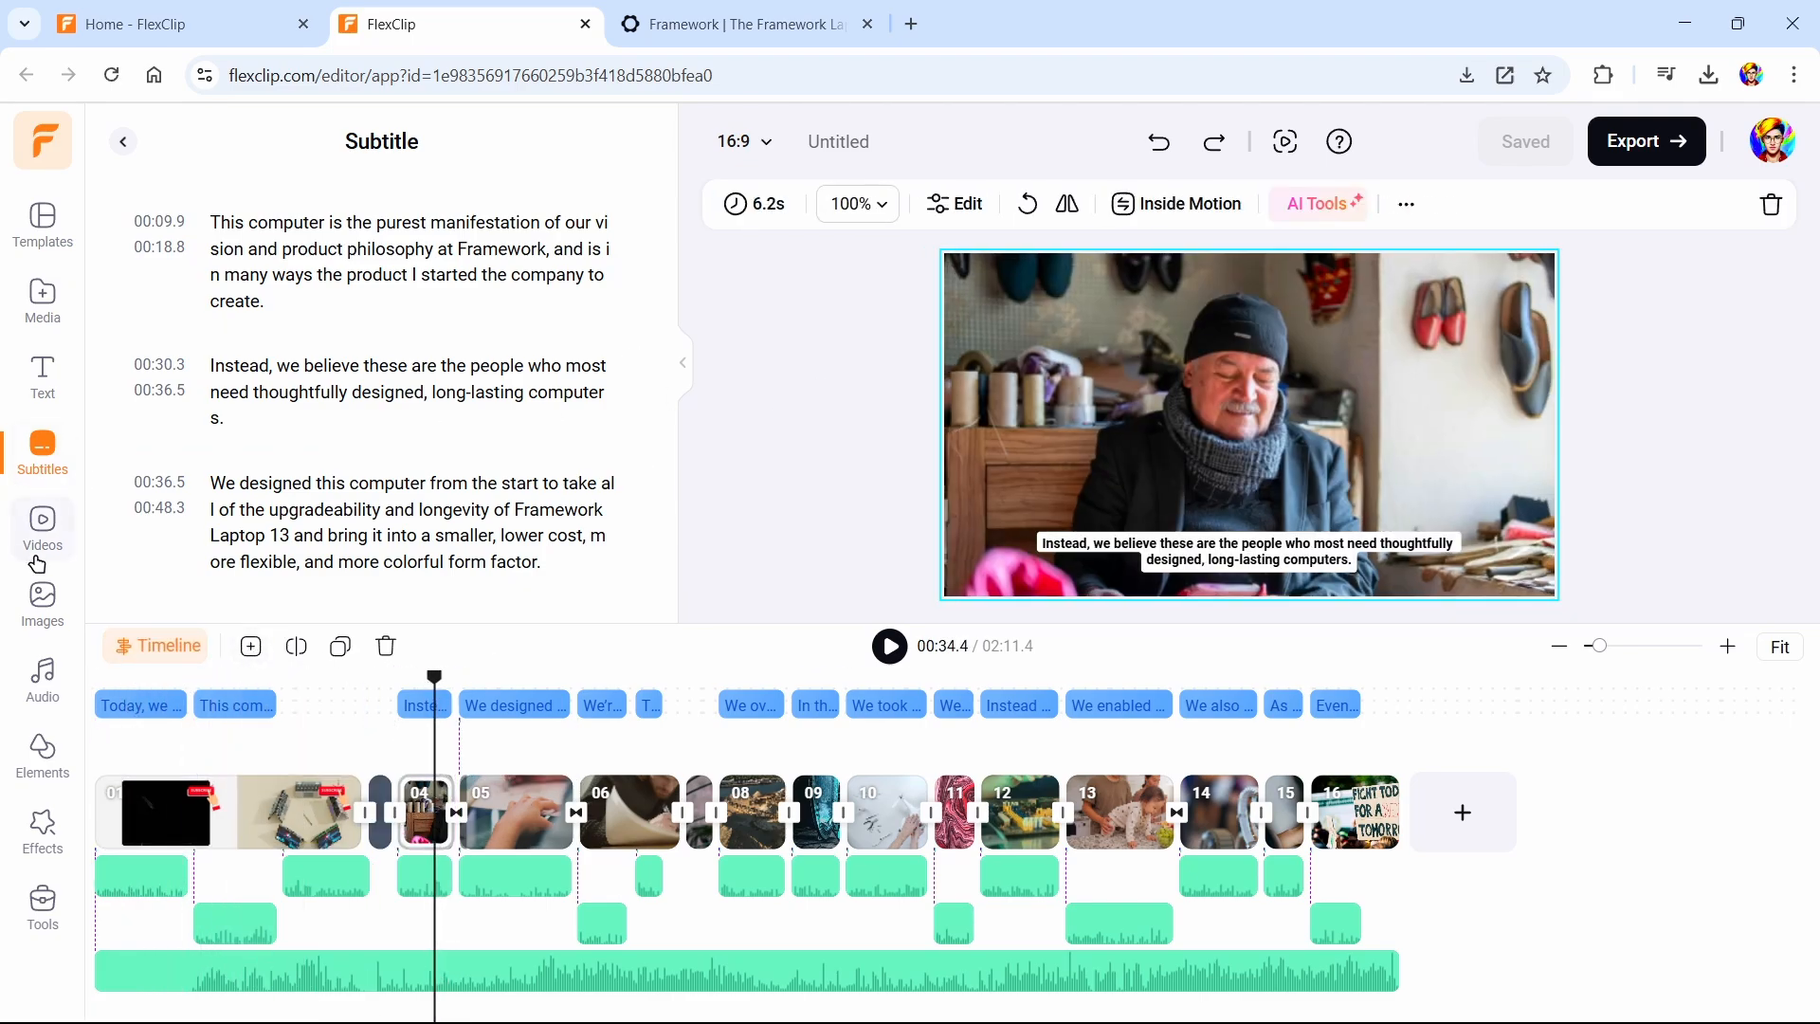
Search the video templates for "intro" and limit the results to the Landscape ratio
click(55, 237)
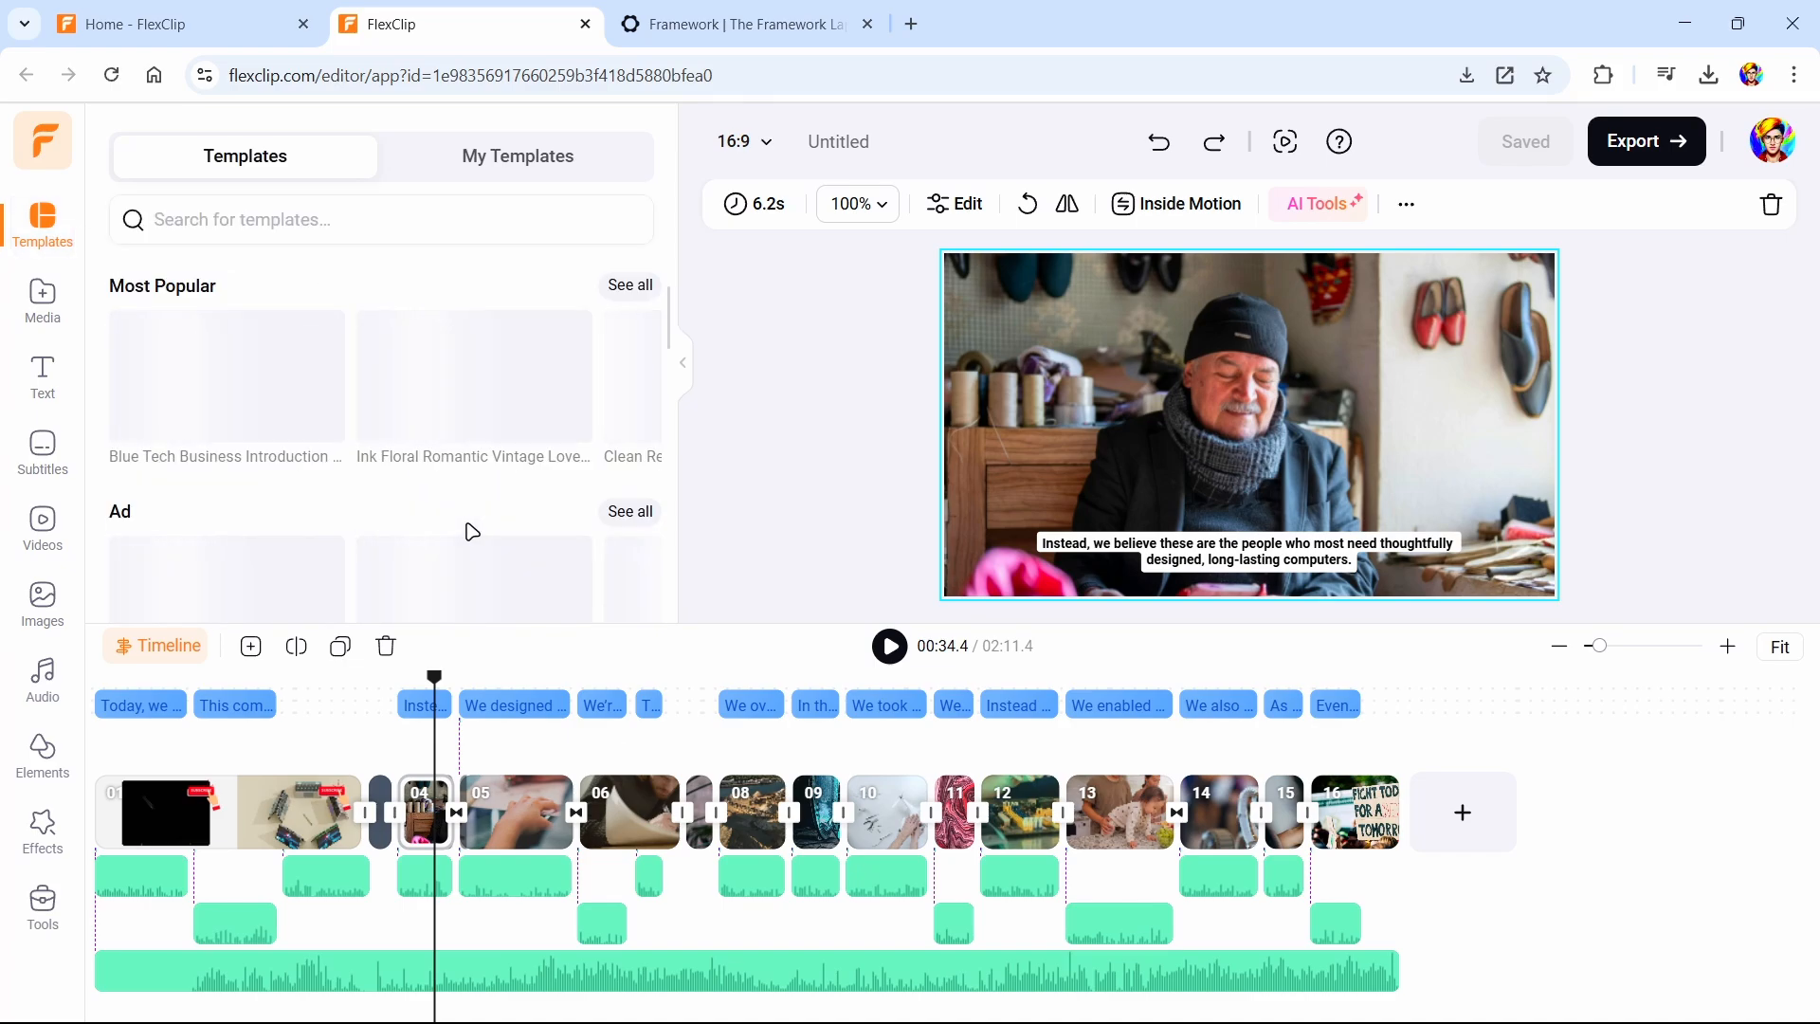
scroll(471, 531, down, 6)
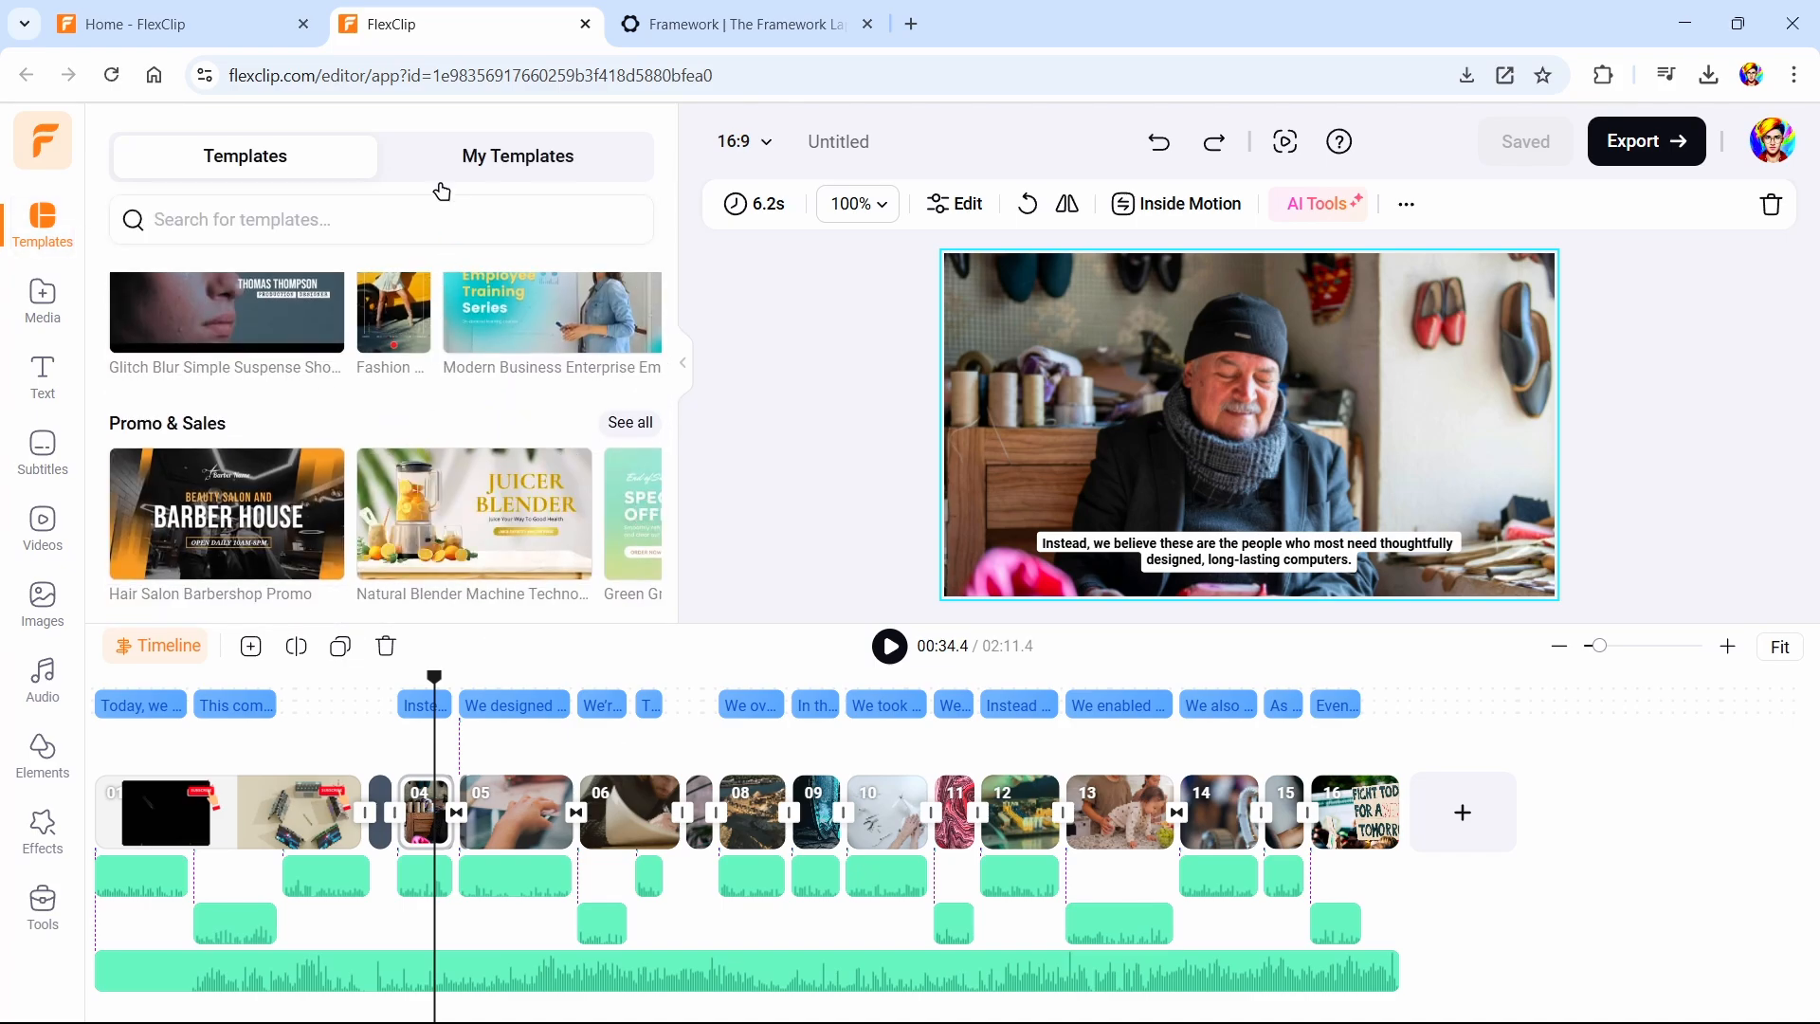
click(418, 213)
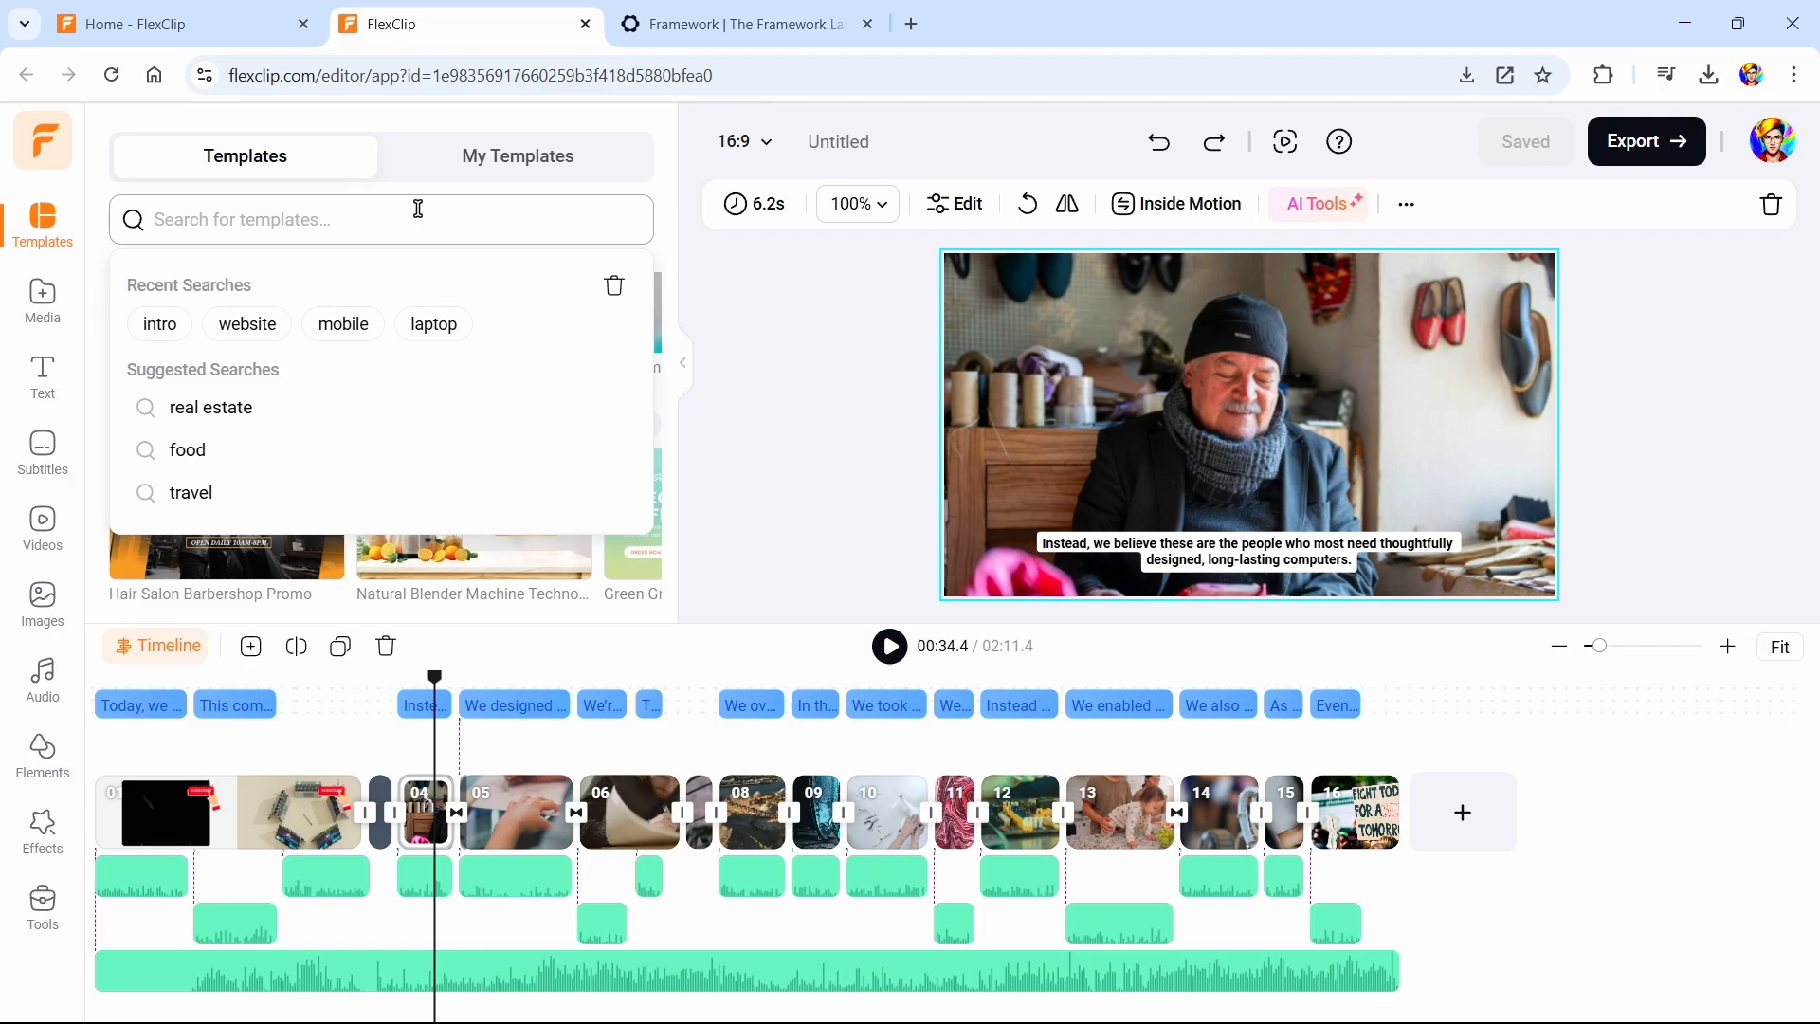
text(intro)
key(Return)
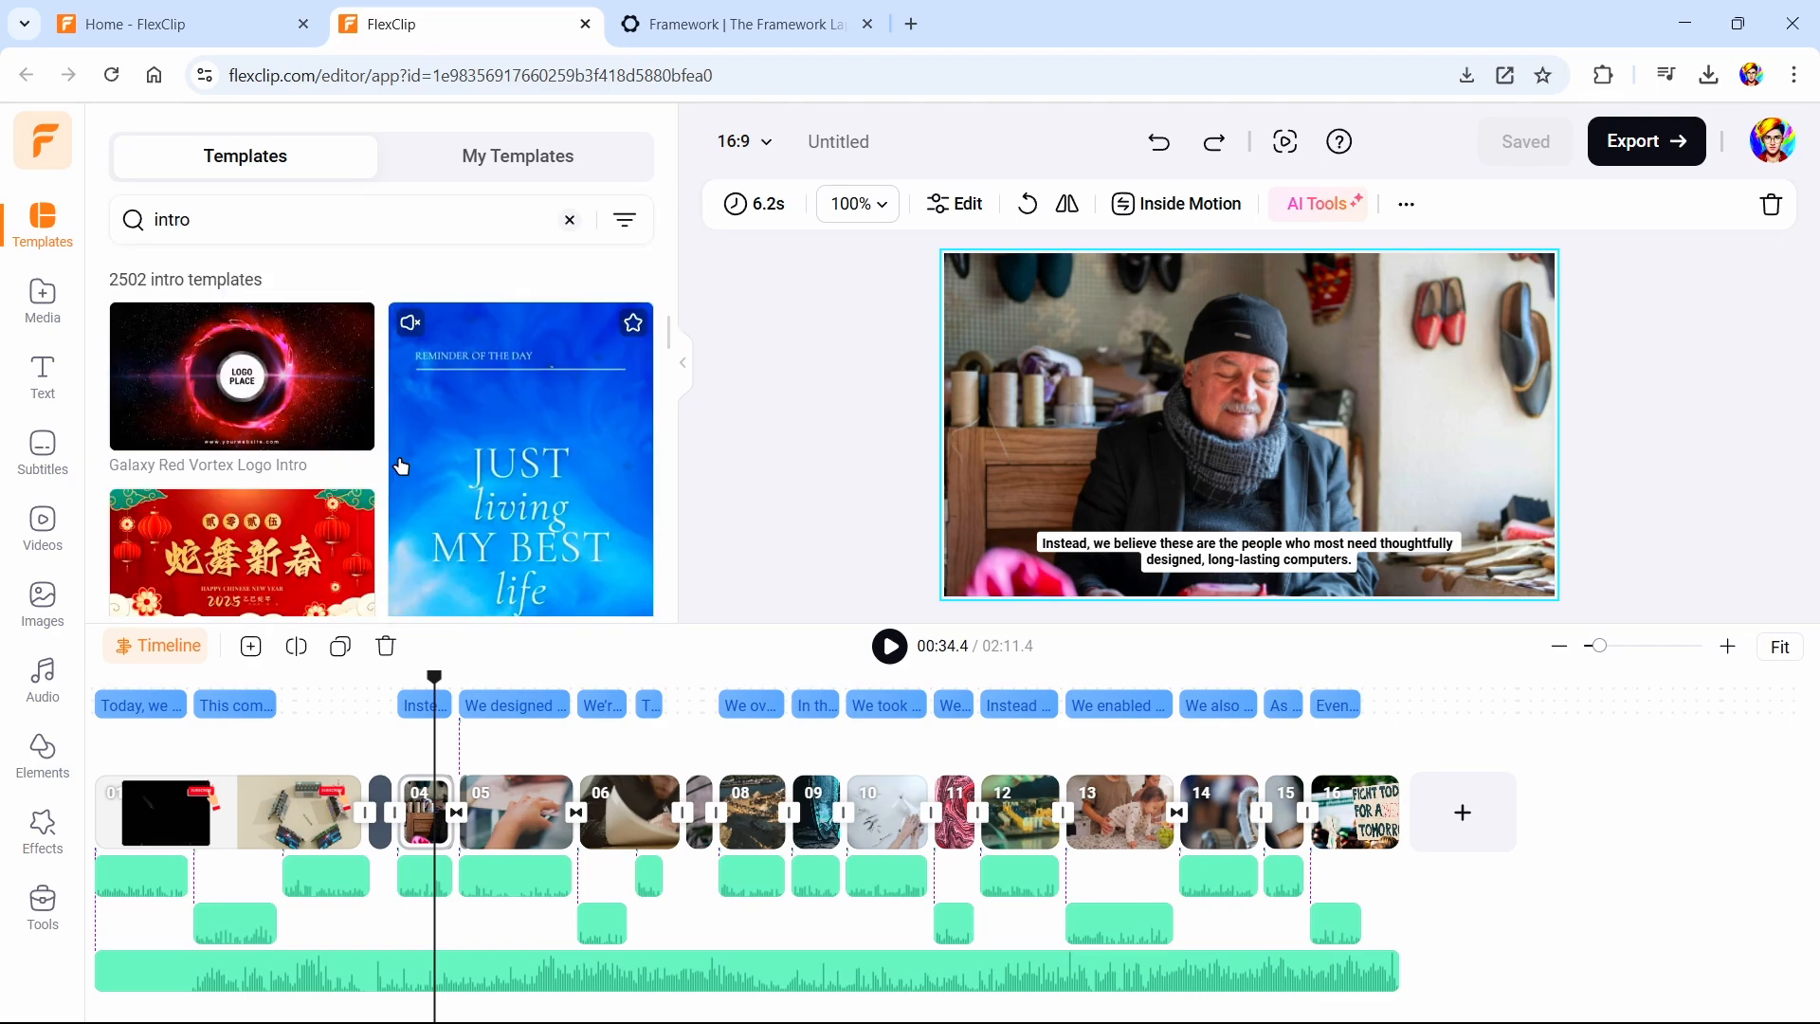
scroll(401, 465, down, 1)
scroll(396, 462, down, 3)
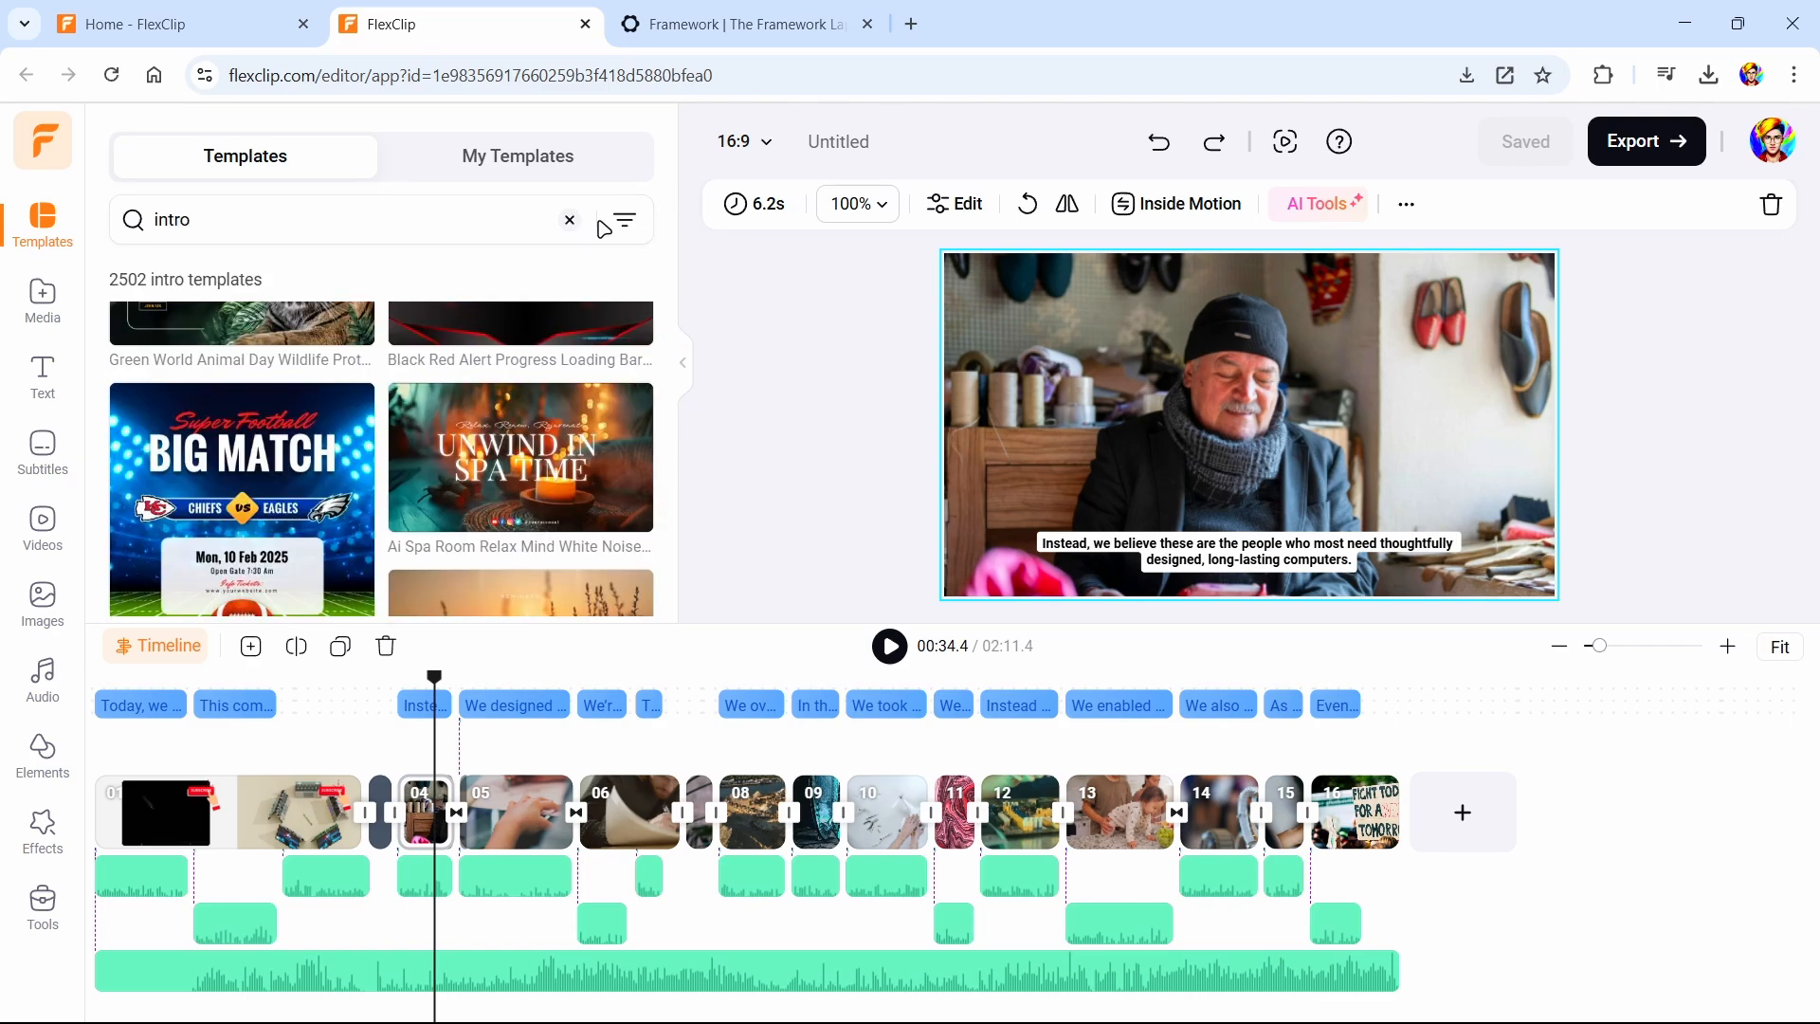
click(622, 223)
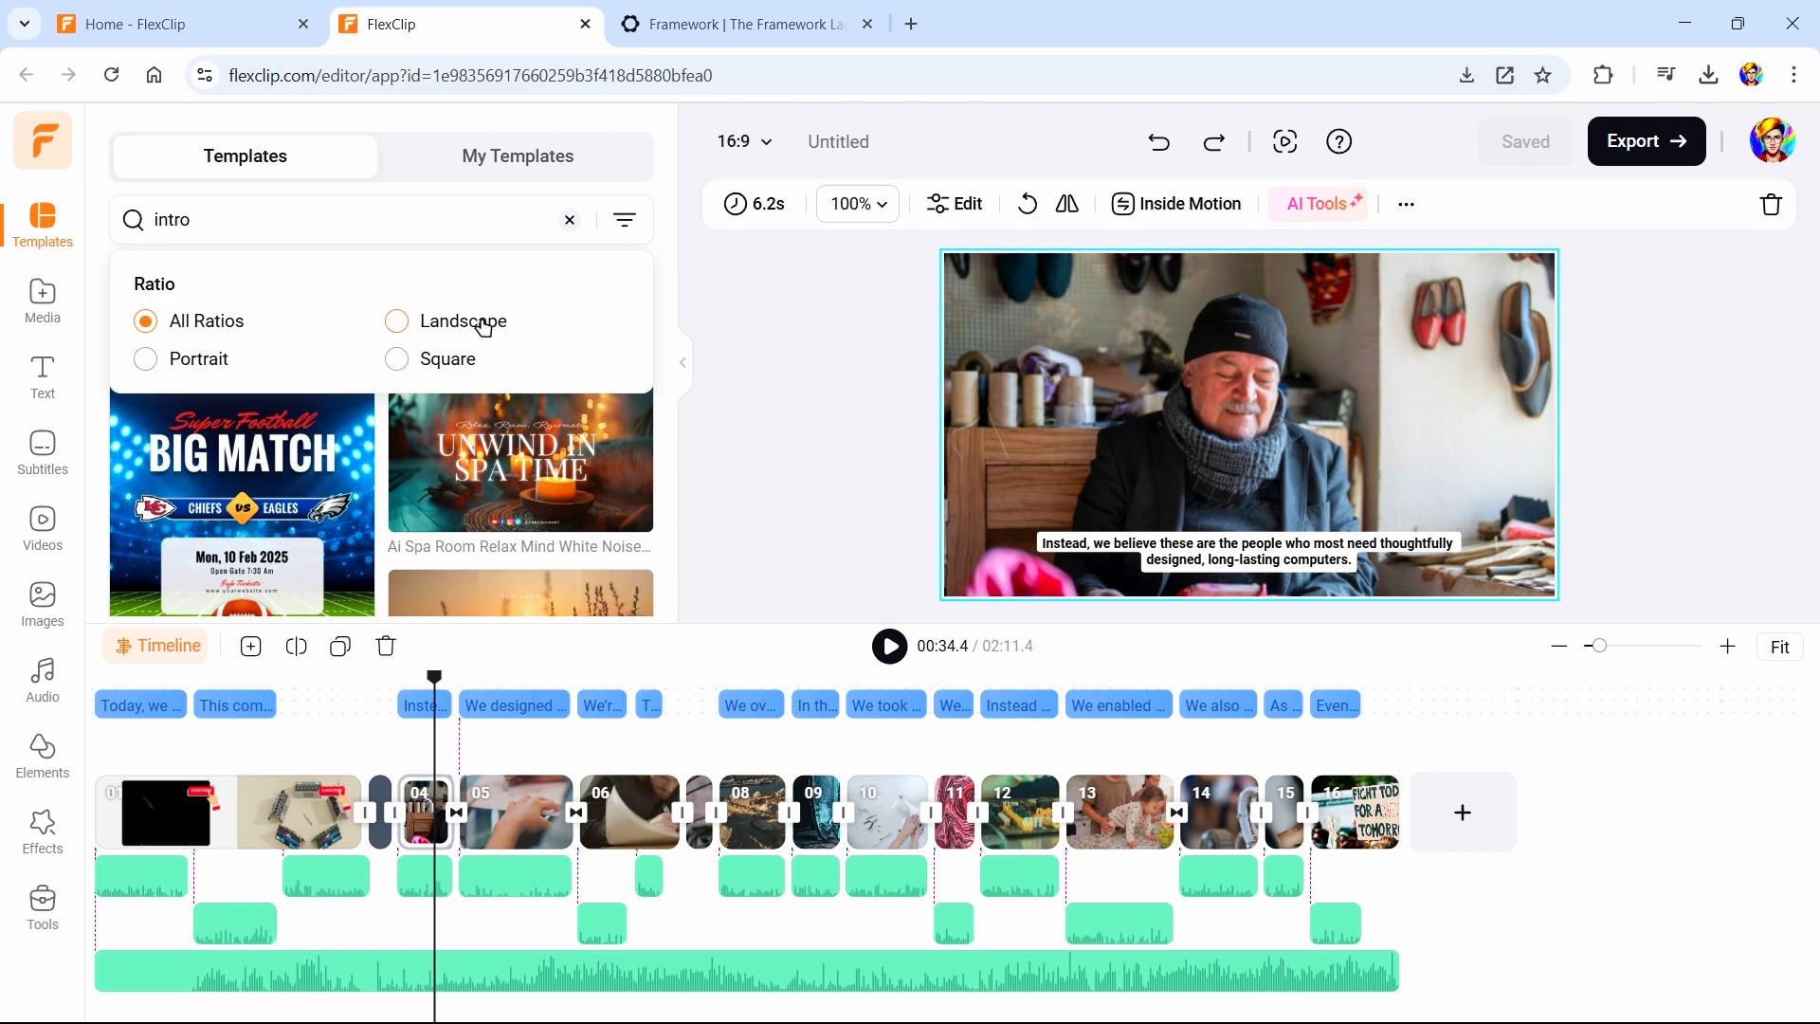
click(437, 329)
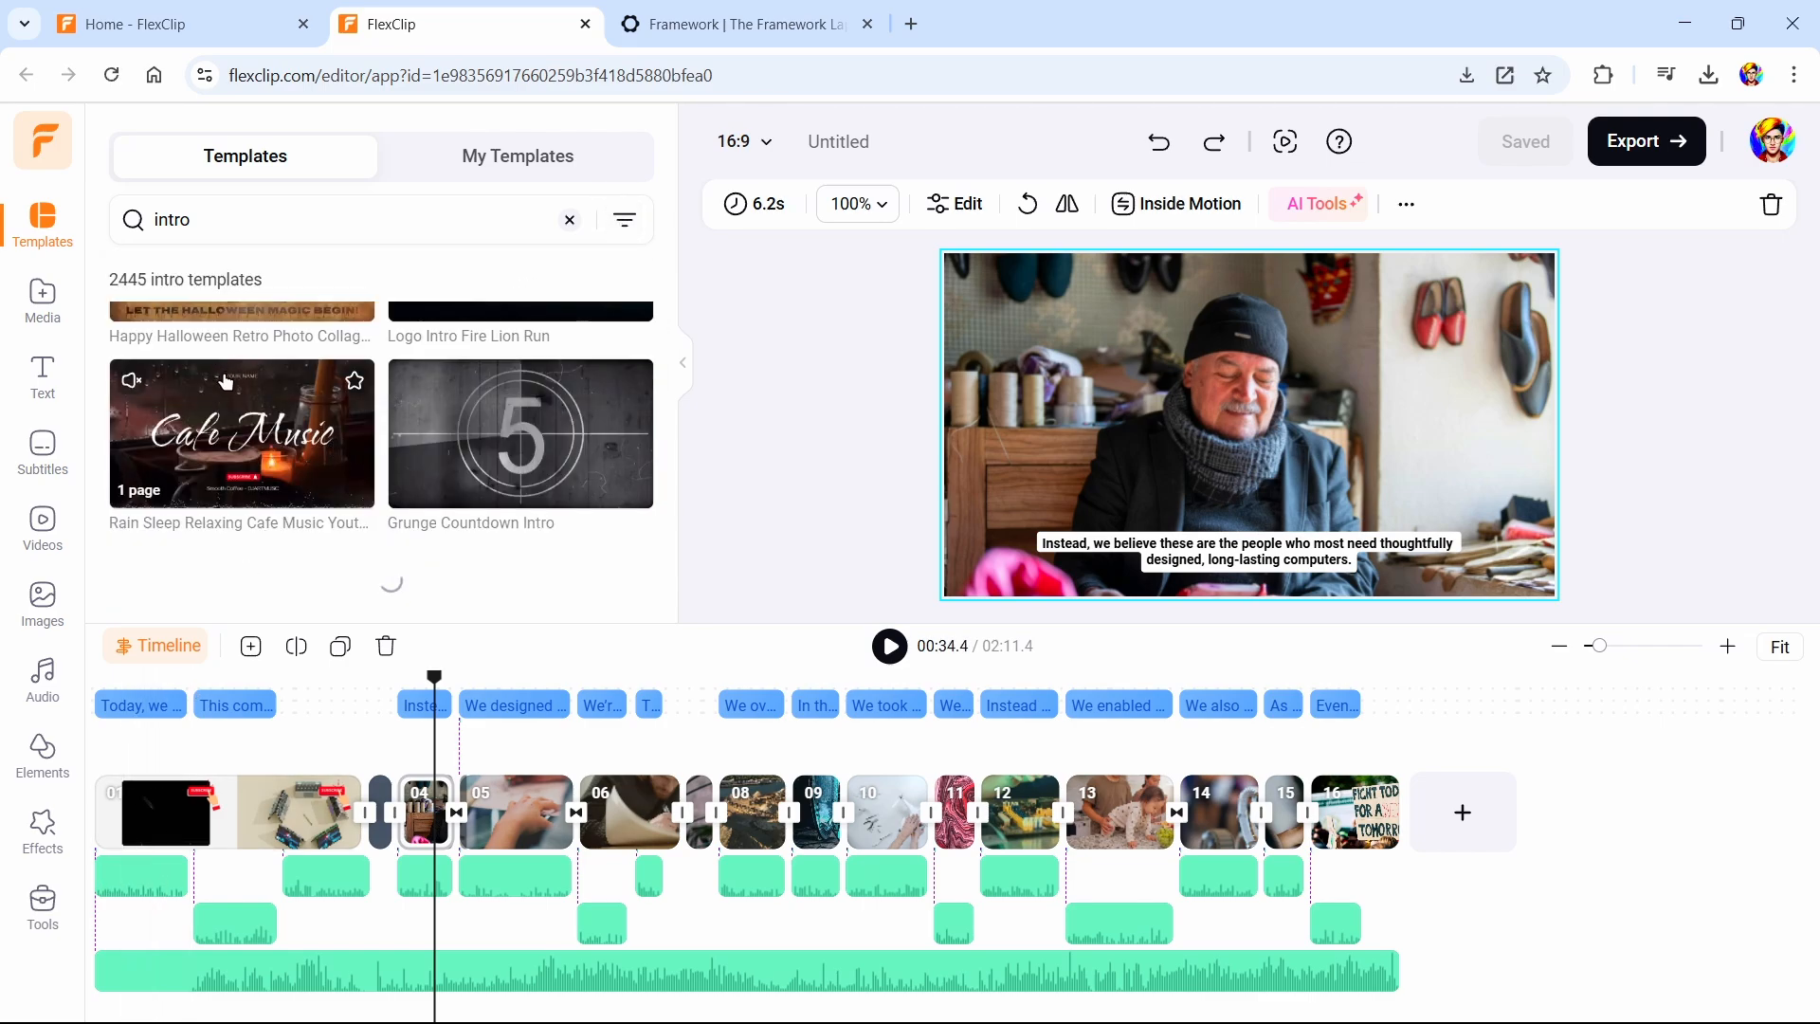
Insert the Rain Sleep Relaxing Cafe Music template page and move it to the very start of the video
click(209, 455)
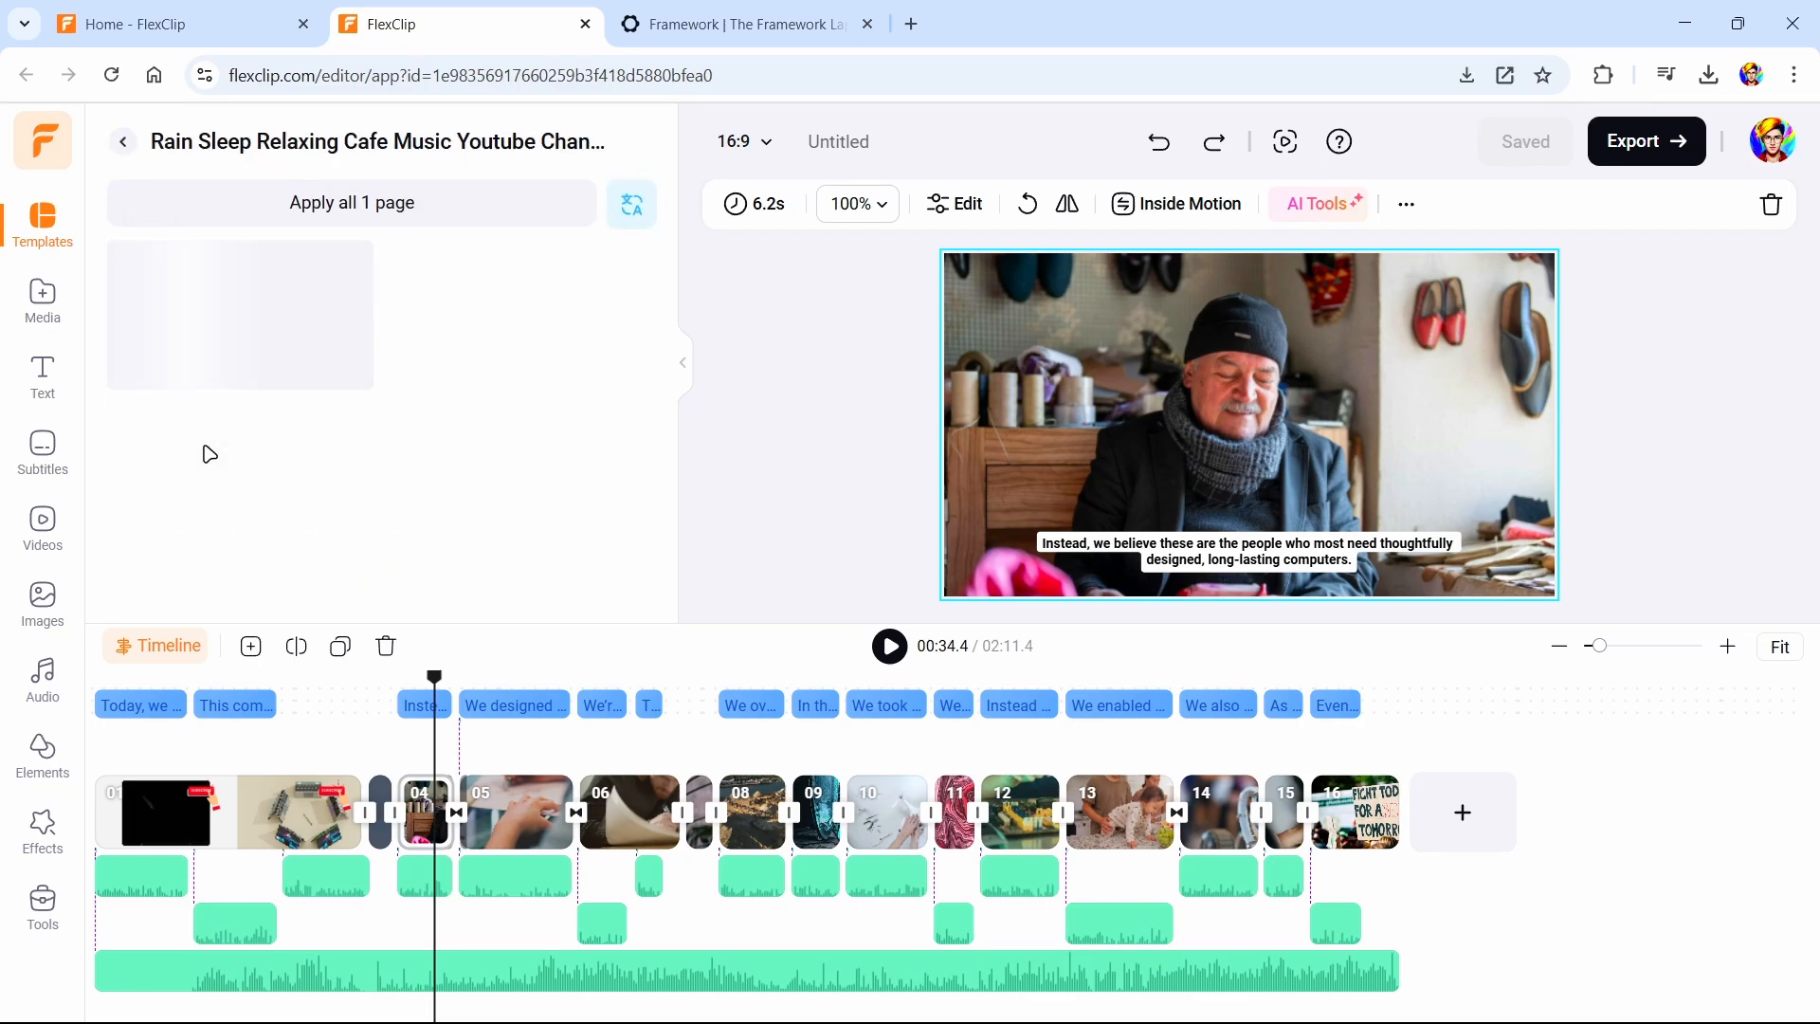
drag(246, 286, 142, 817)
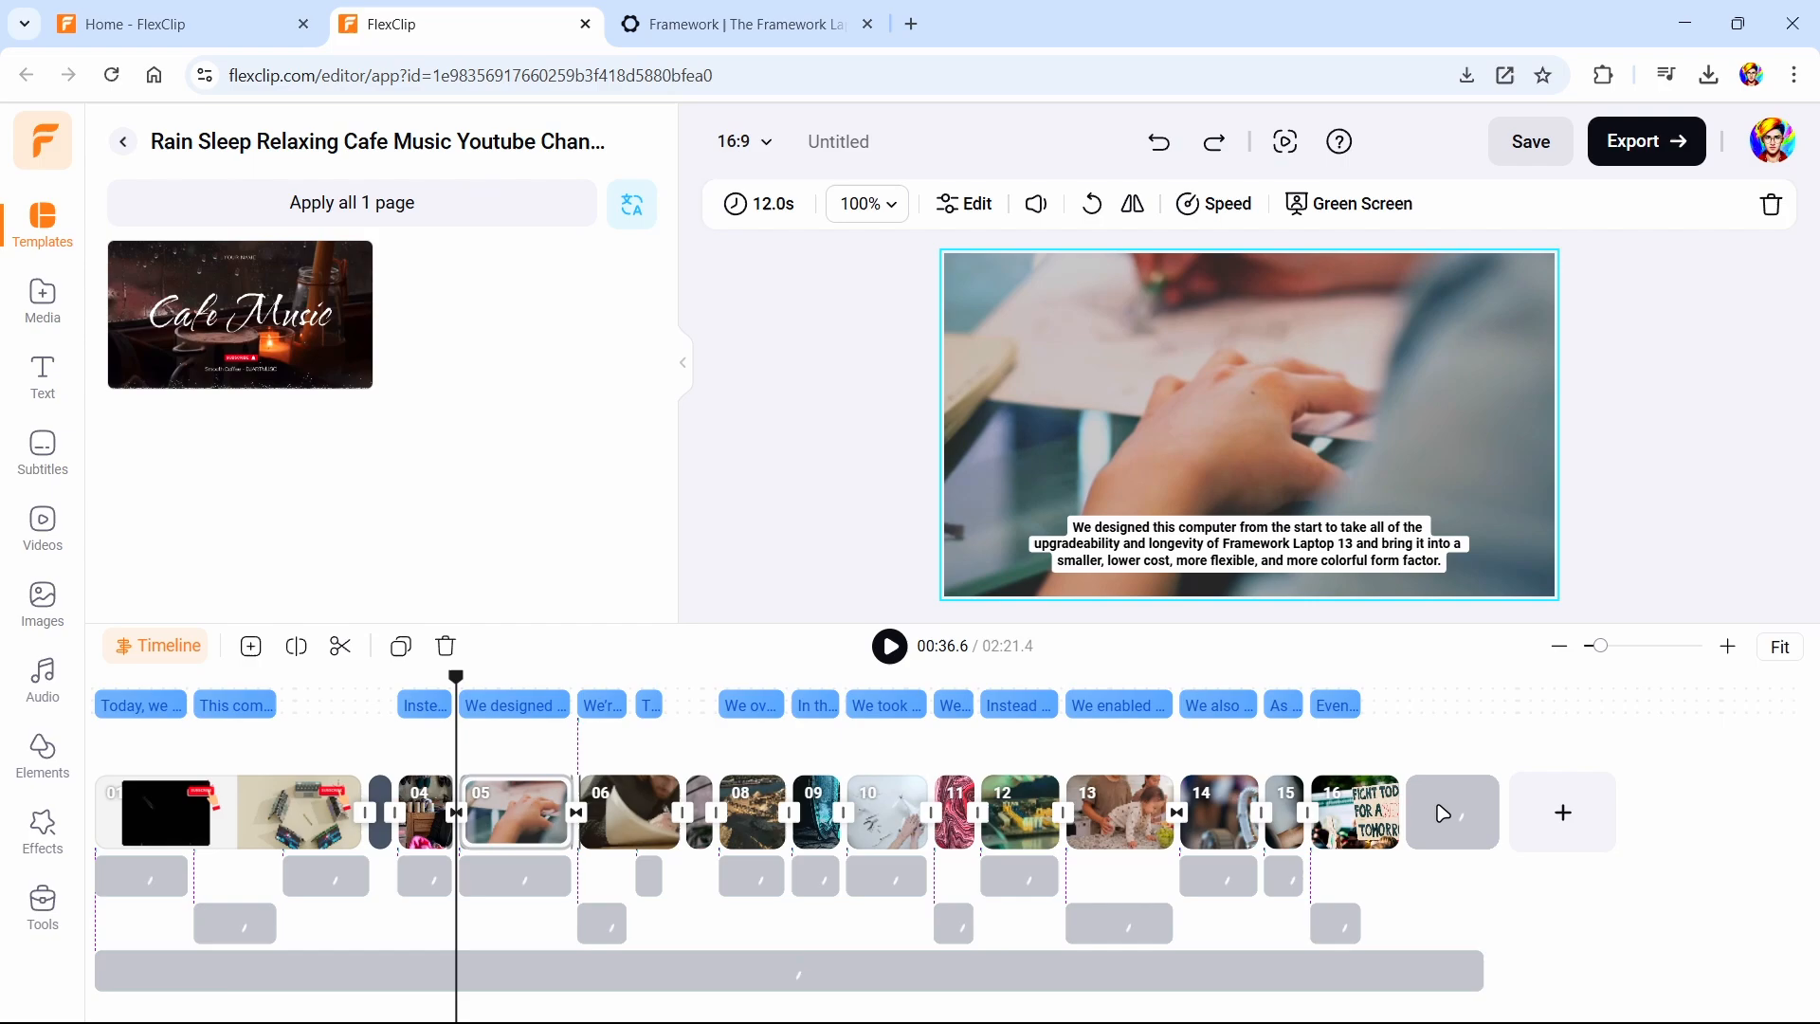
drag(1434, 808, 127, 847)
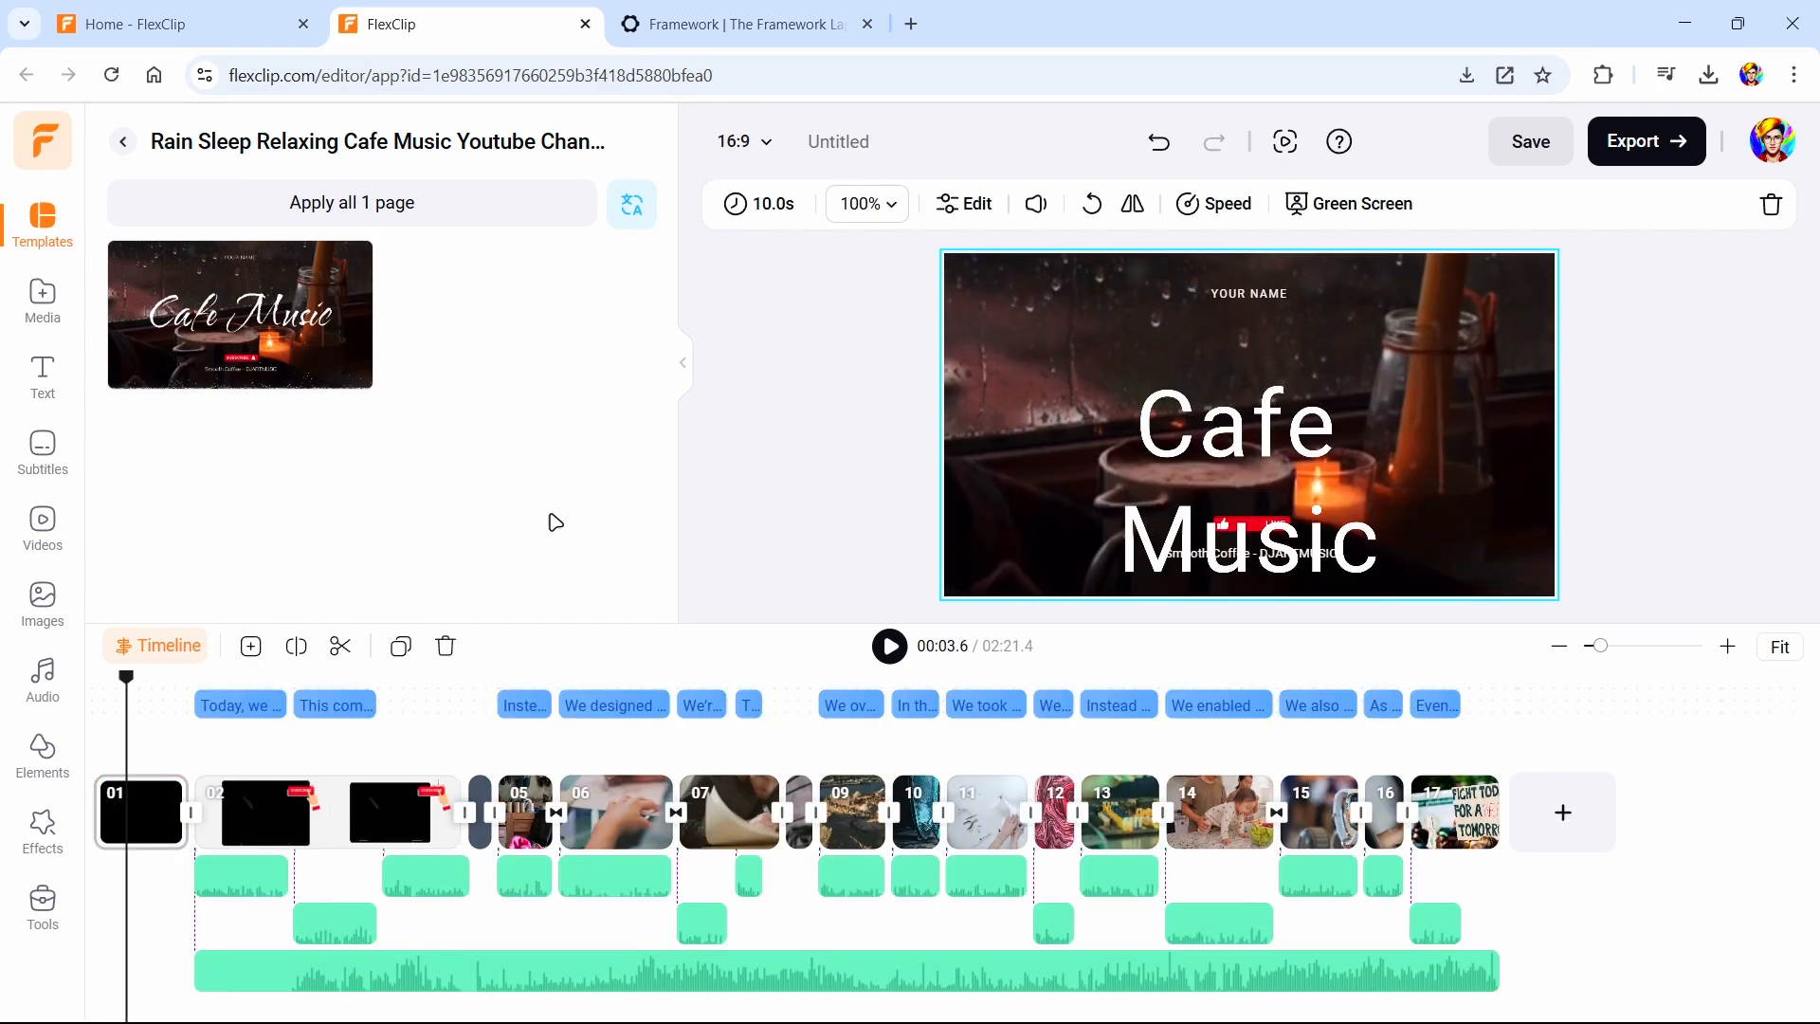
Replace the intro scene's title with "Linux" and its "YOUR NAME" line with the creator's name
click(1277, 429)
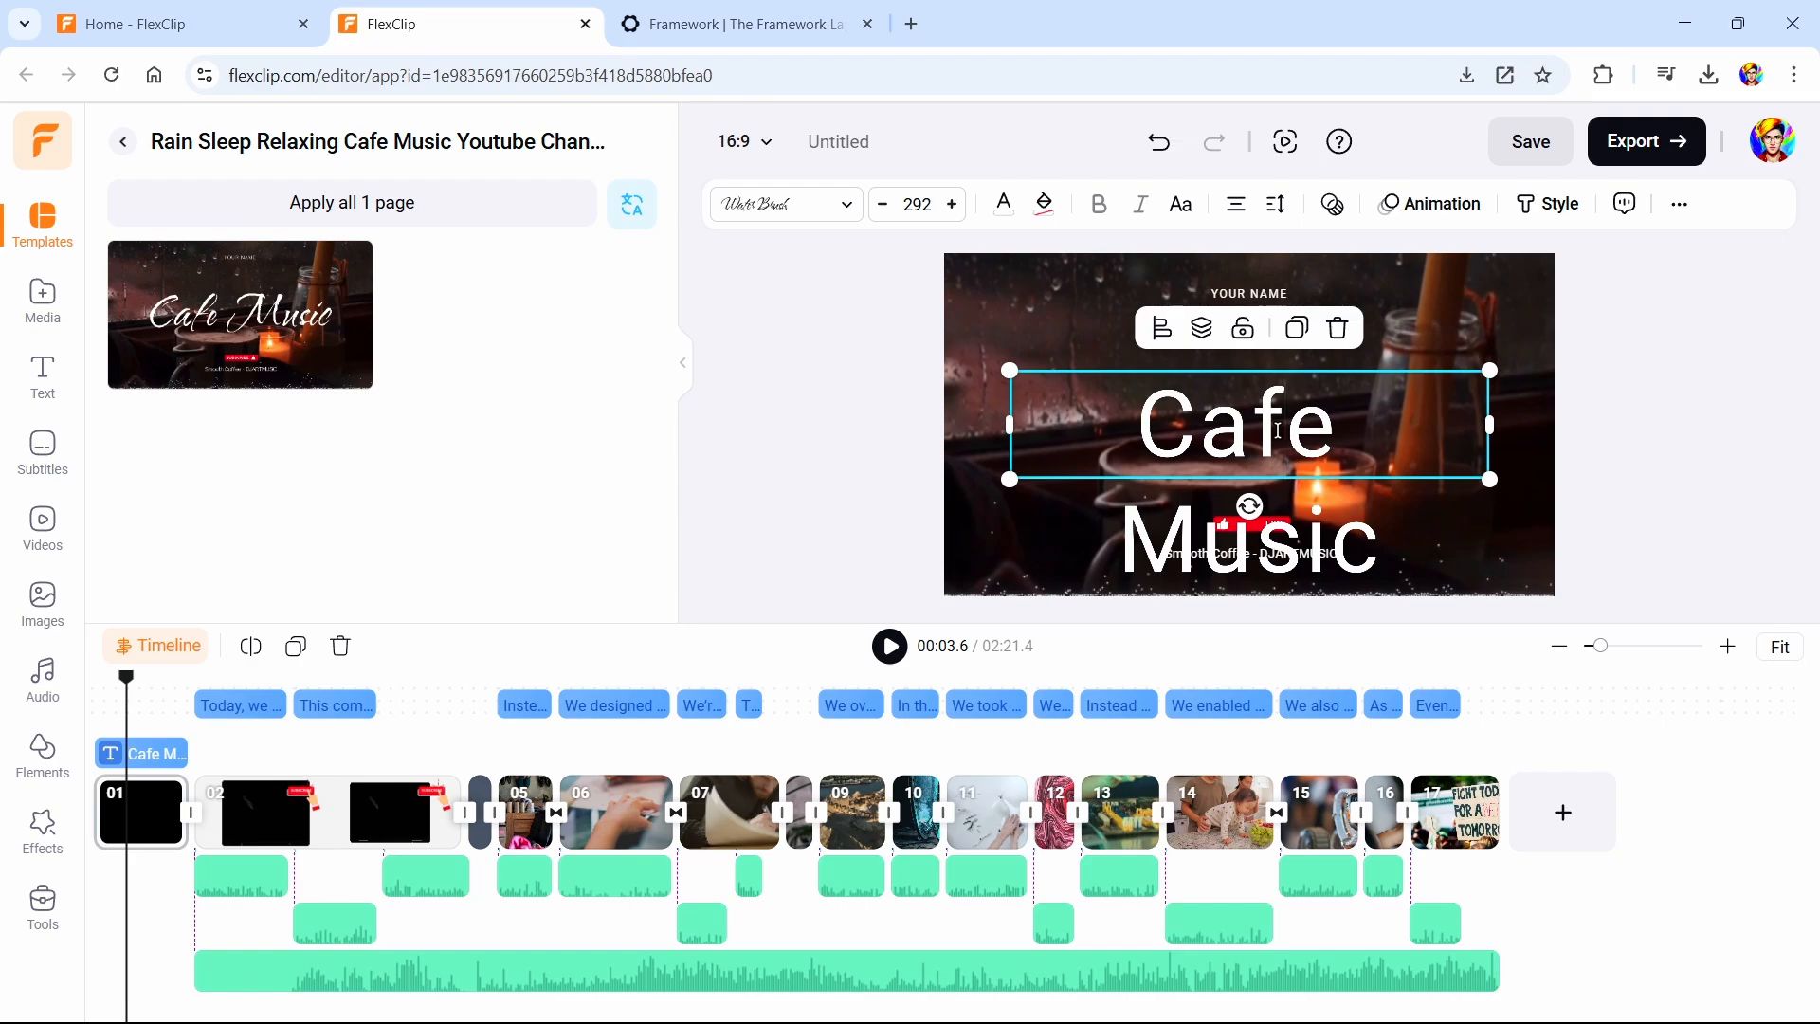
double_click(1277, 429)
key(ctrl+v)
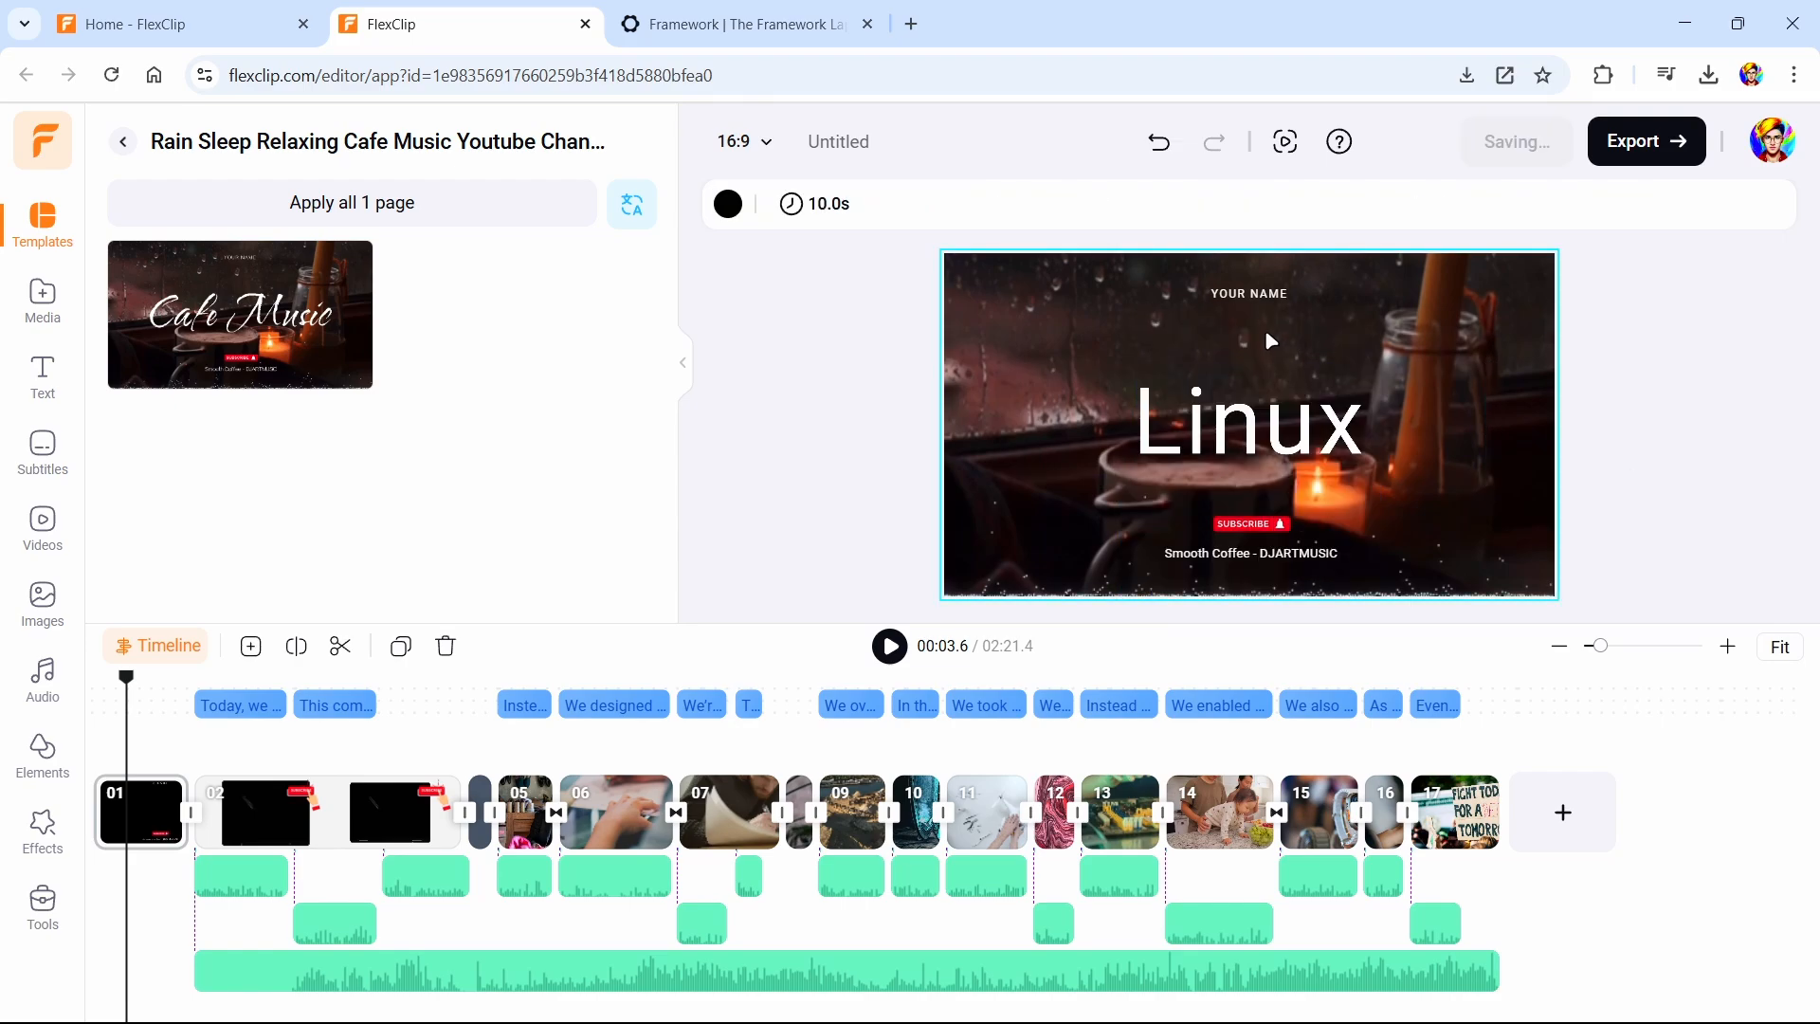
click(1275, 293)
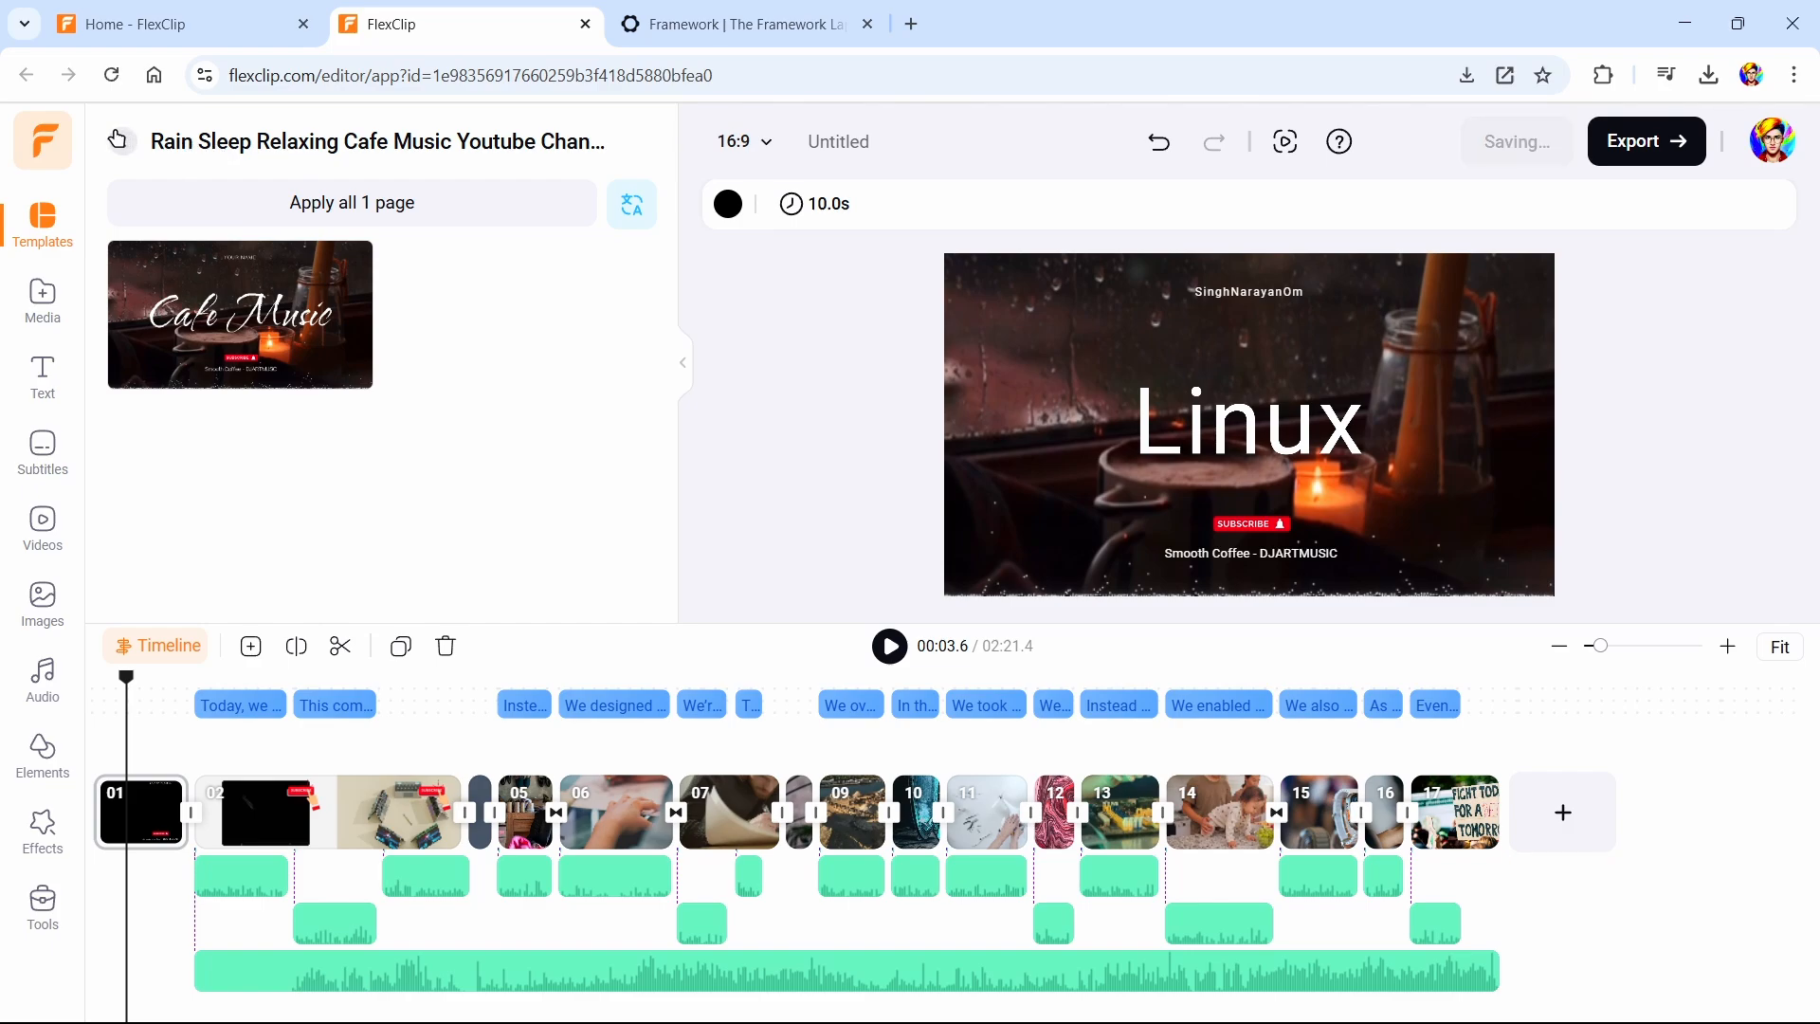
Return to the template library and search it for "outro"
click(123, 141)
click(570, 224)
text(ou)
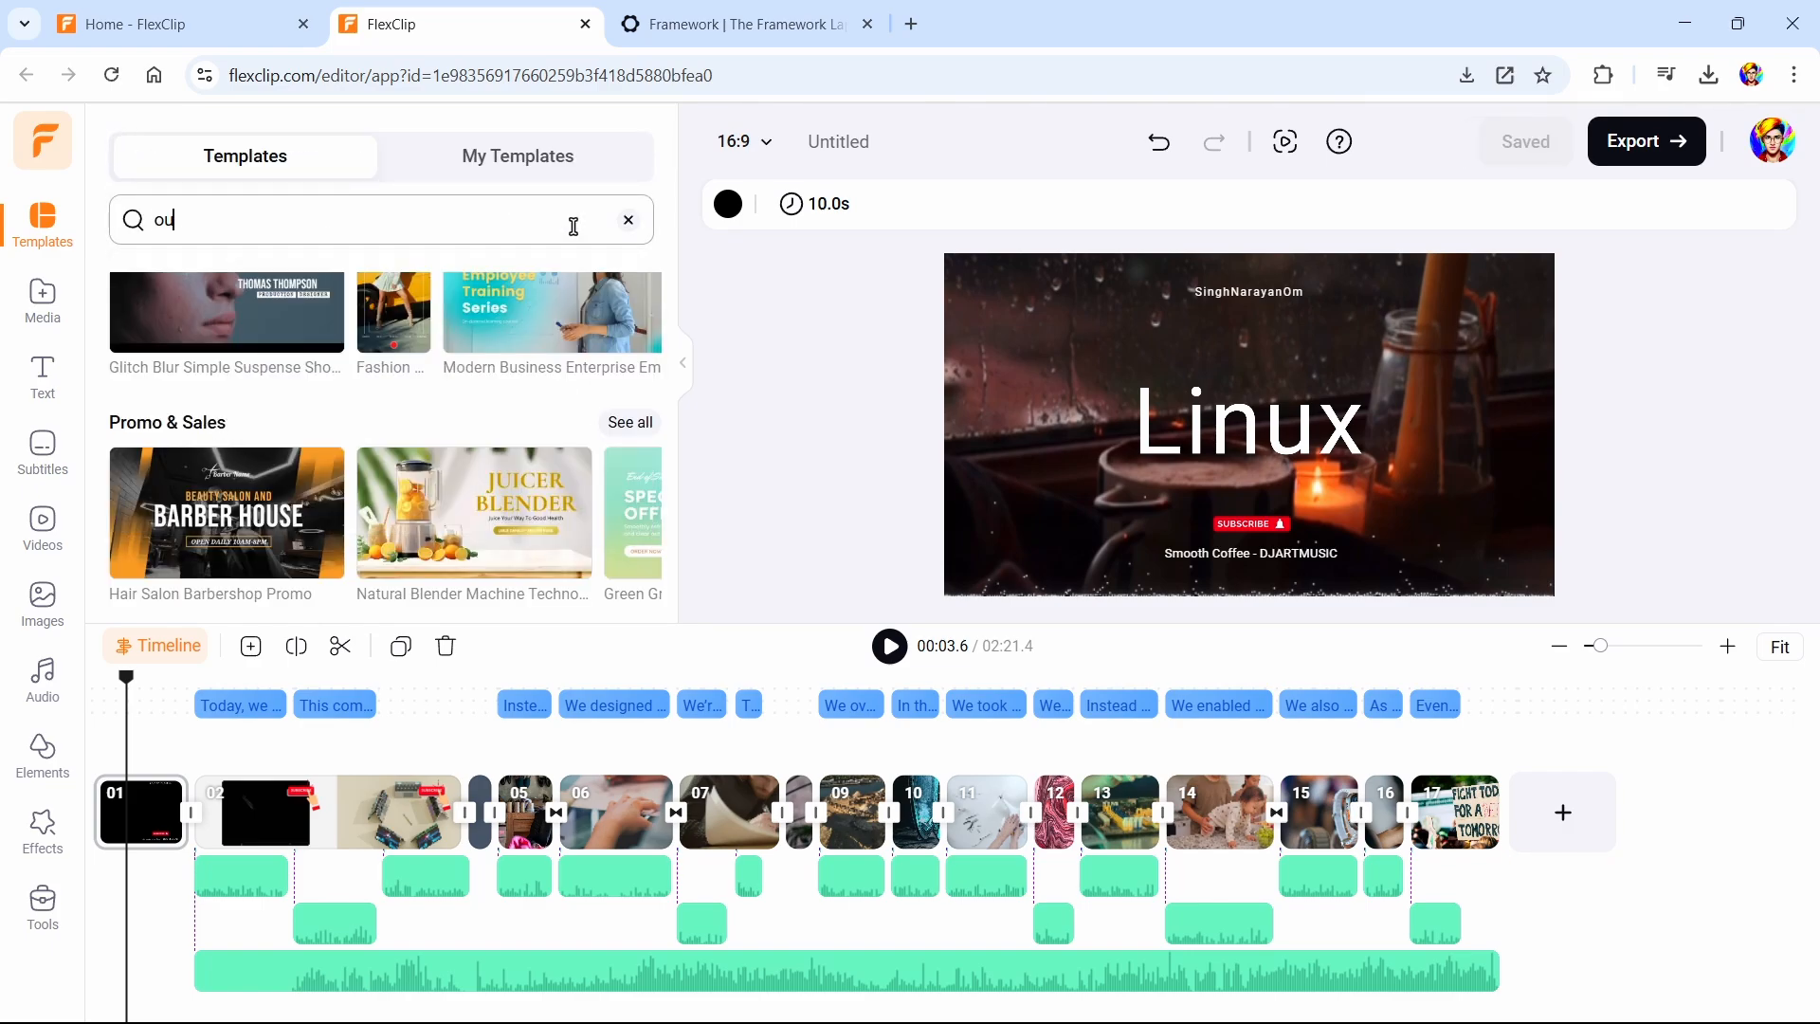
text(tro)
key(Return)
scroll(536, 512, down, 3)
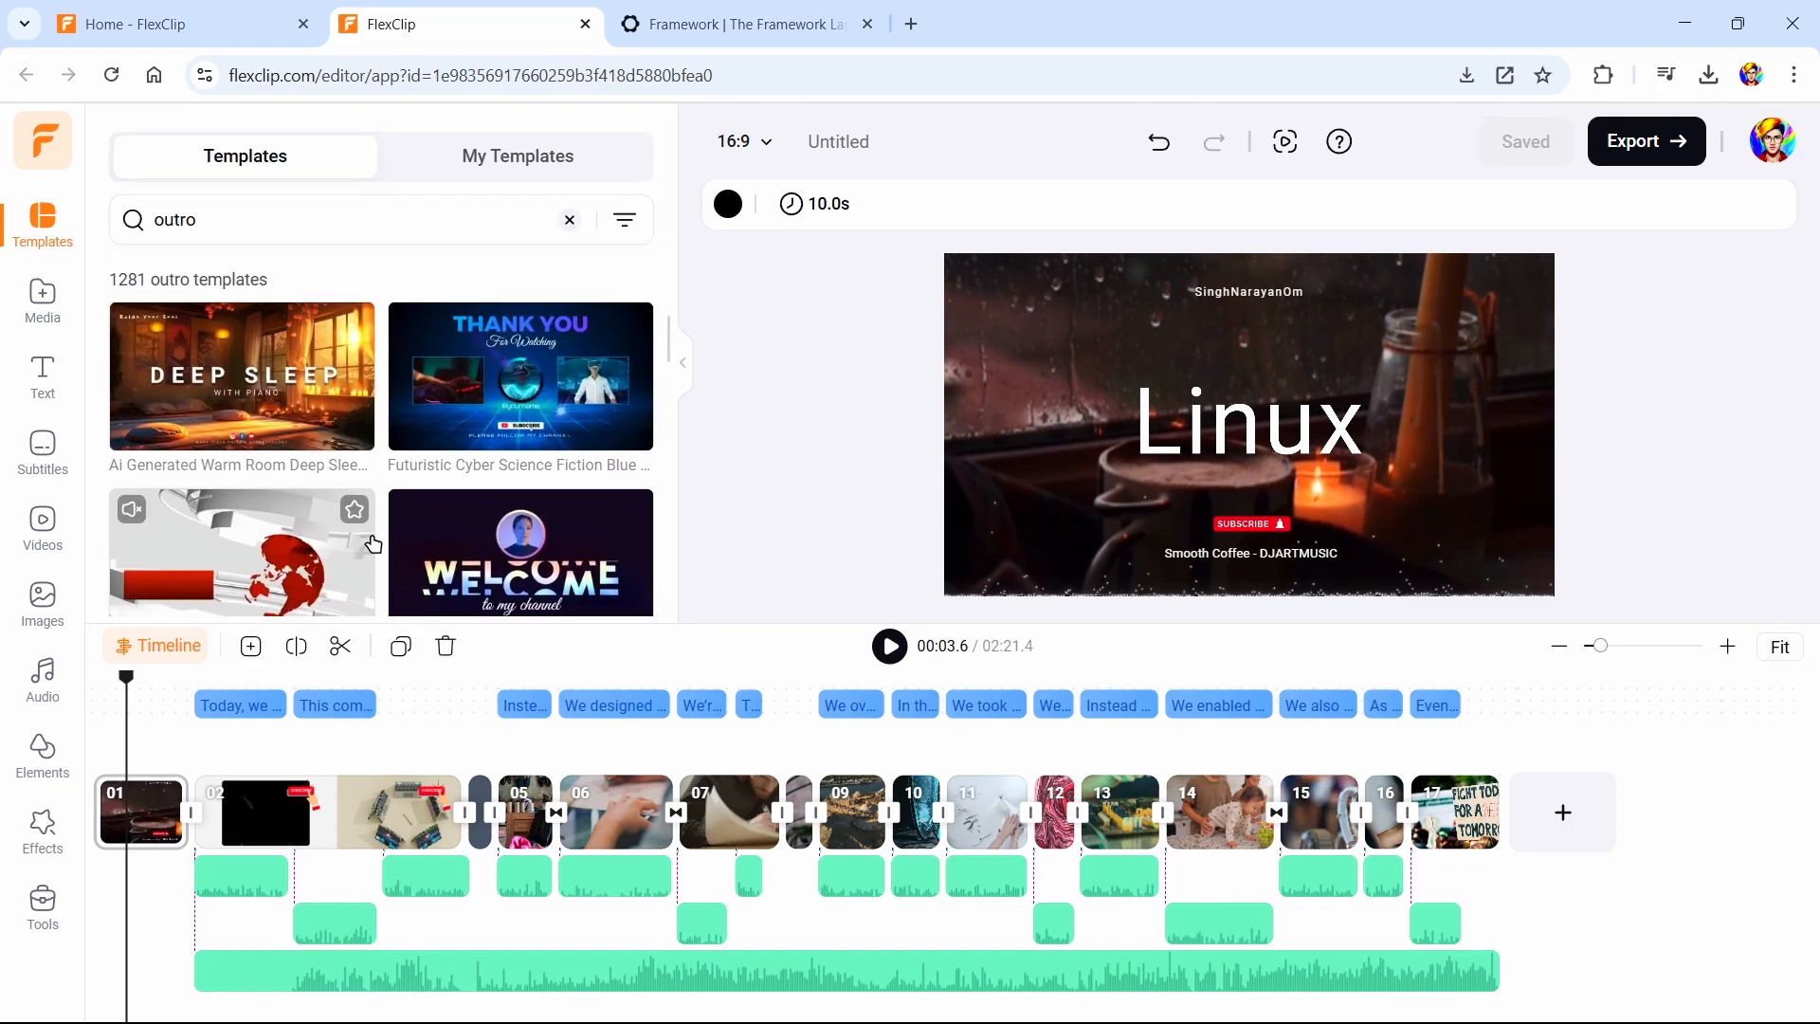
Add the Subscribe End Screen Youtube Channel Outro page as the last scene and delete its profile picture and subscribe texts
click(536, 510)
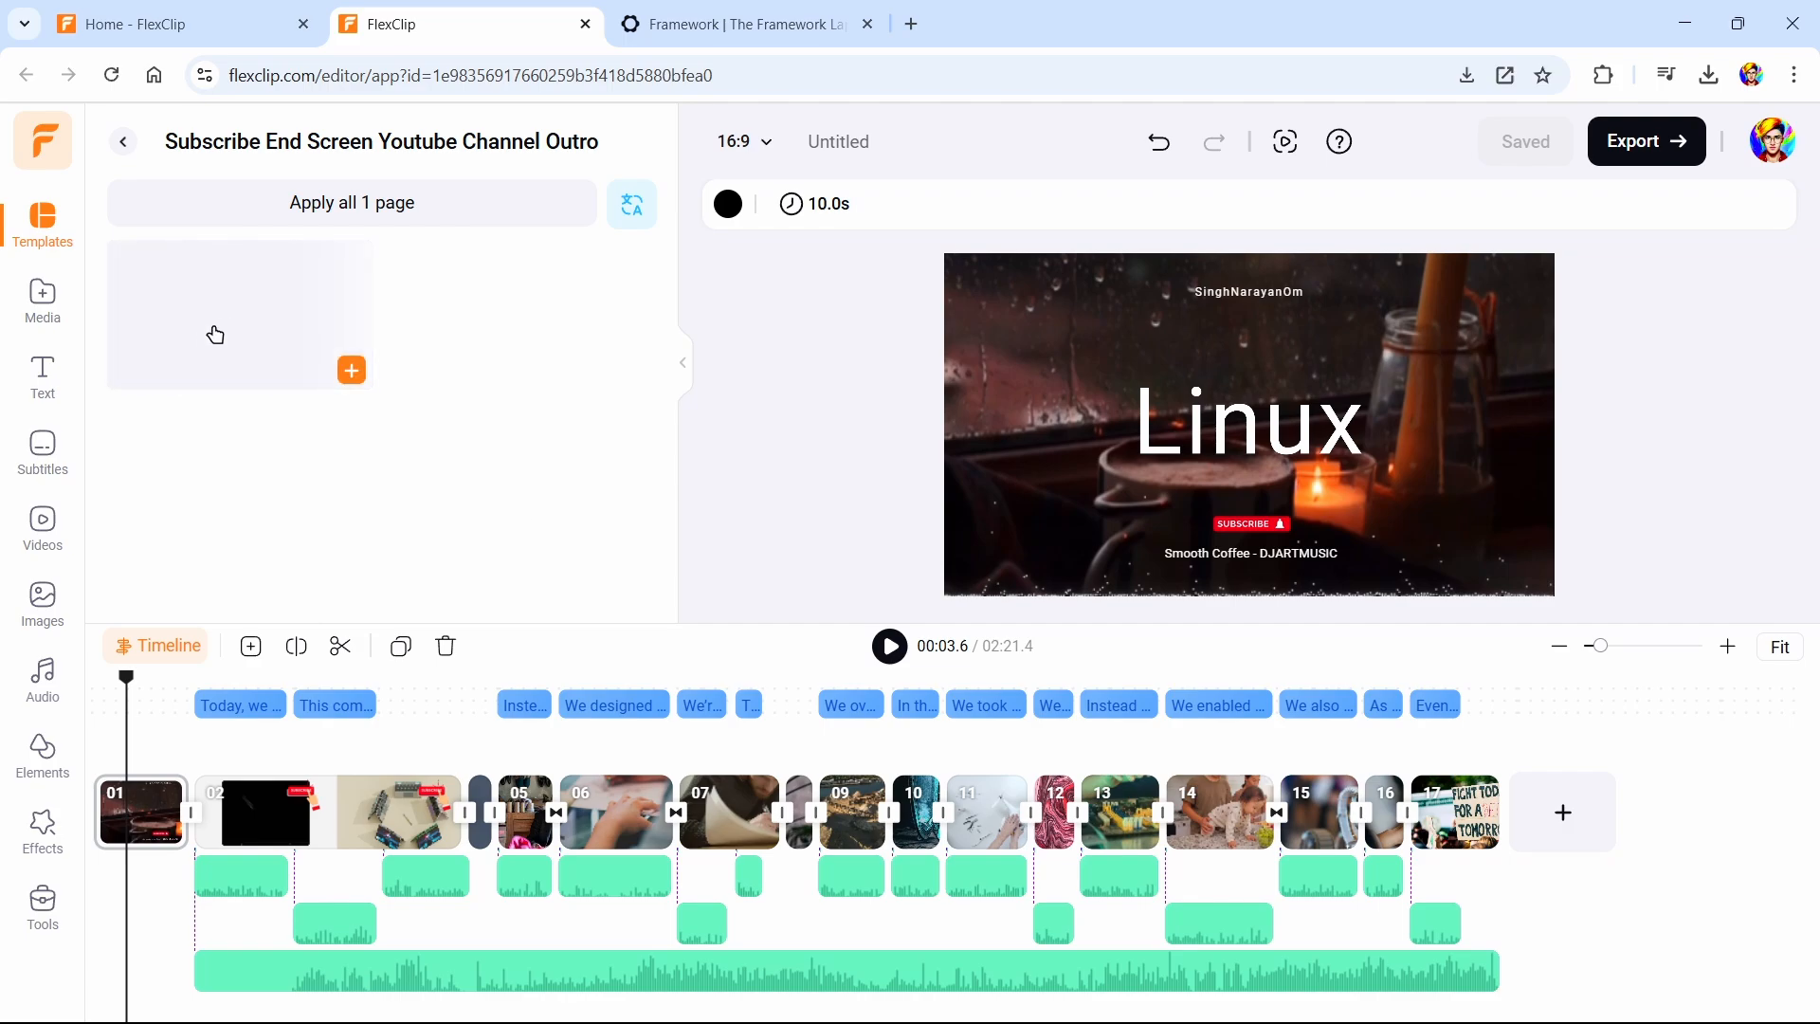
drag(206, 336, 1607, 848)
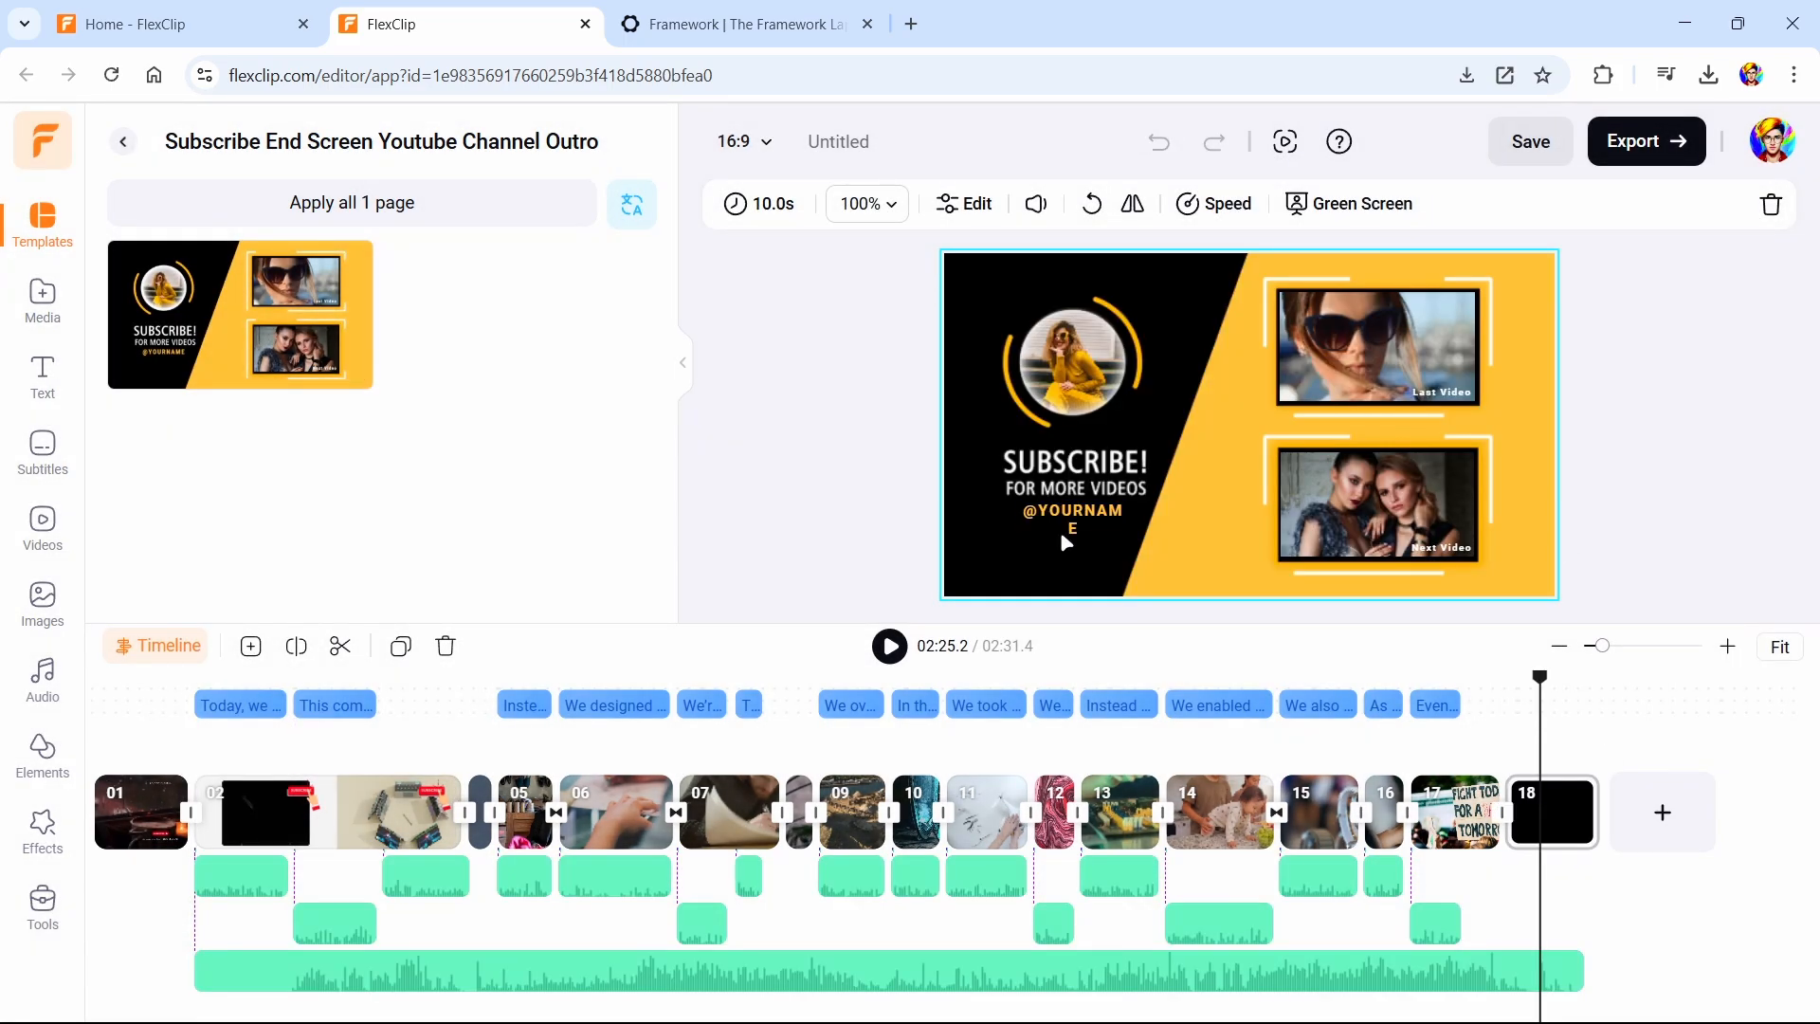
drag(1015, 578, 1089, 295)
key(Delete)
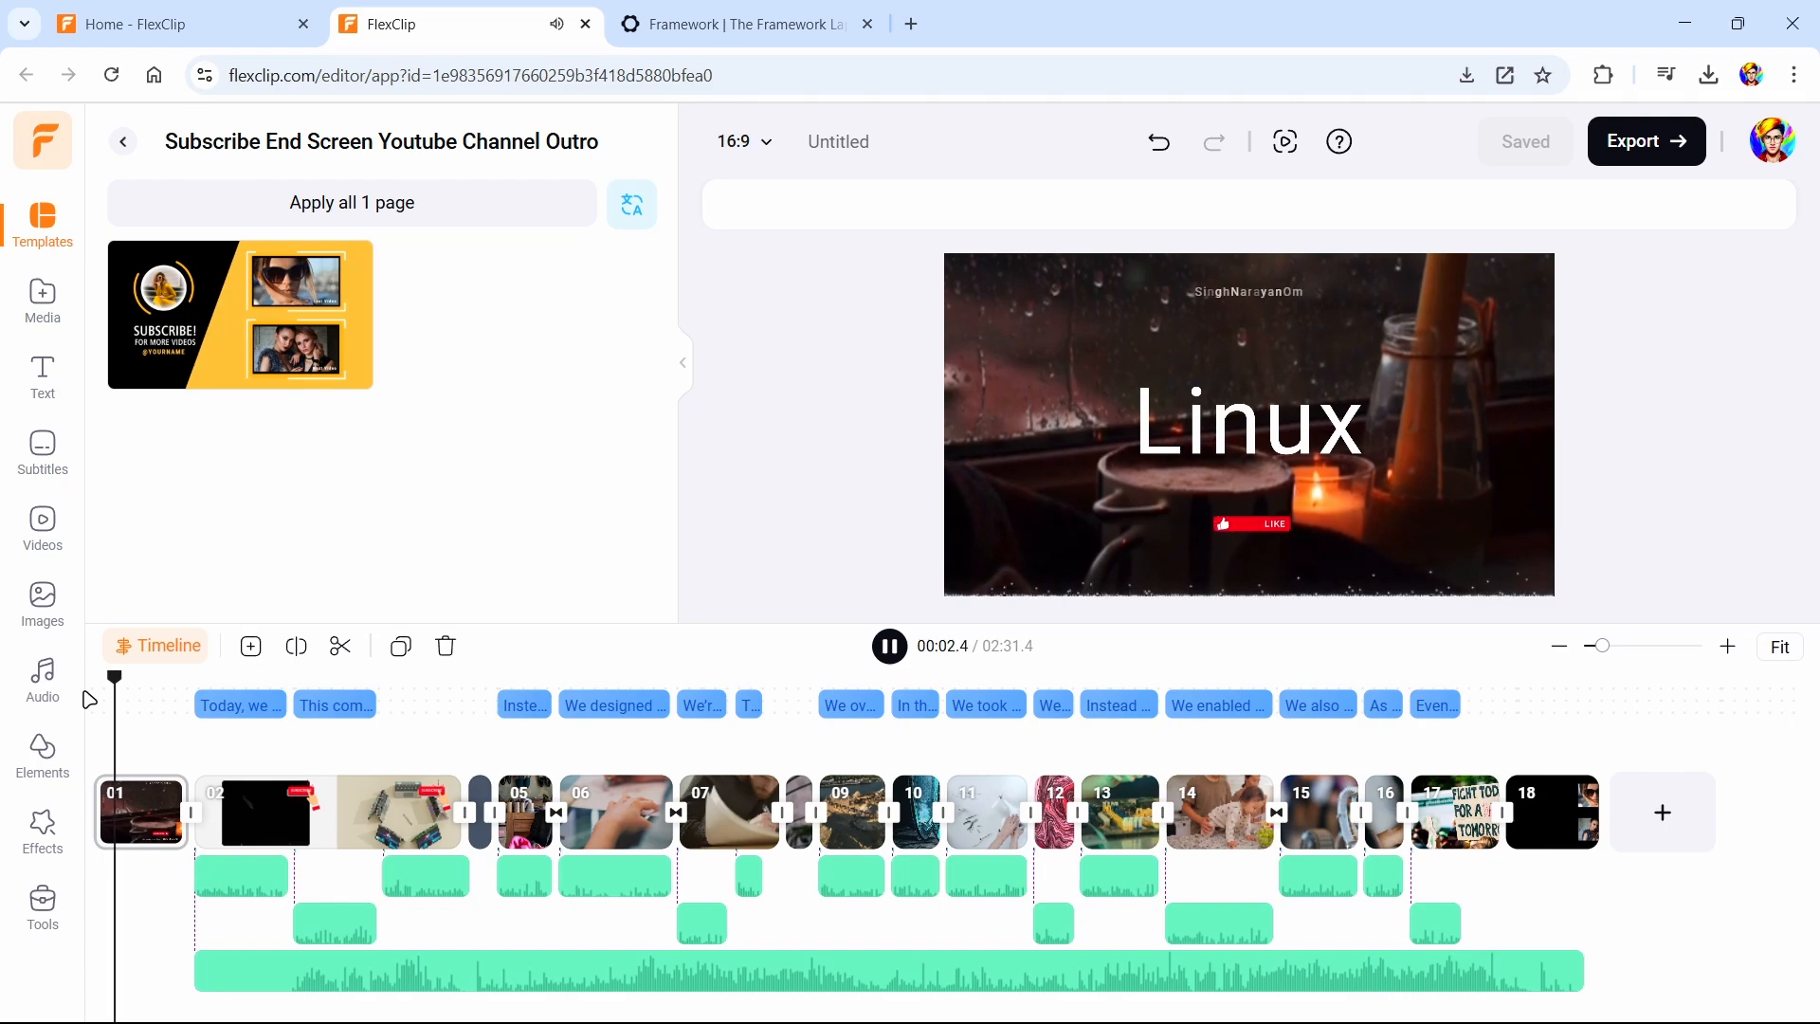
Shorten the Linux intro scene to 6.3 seconds
click(106, 813)
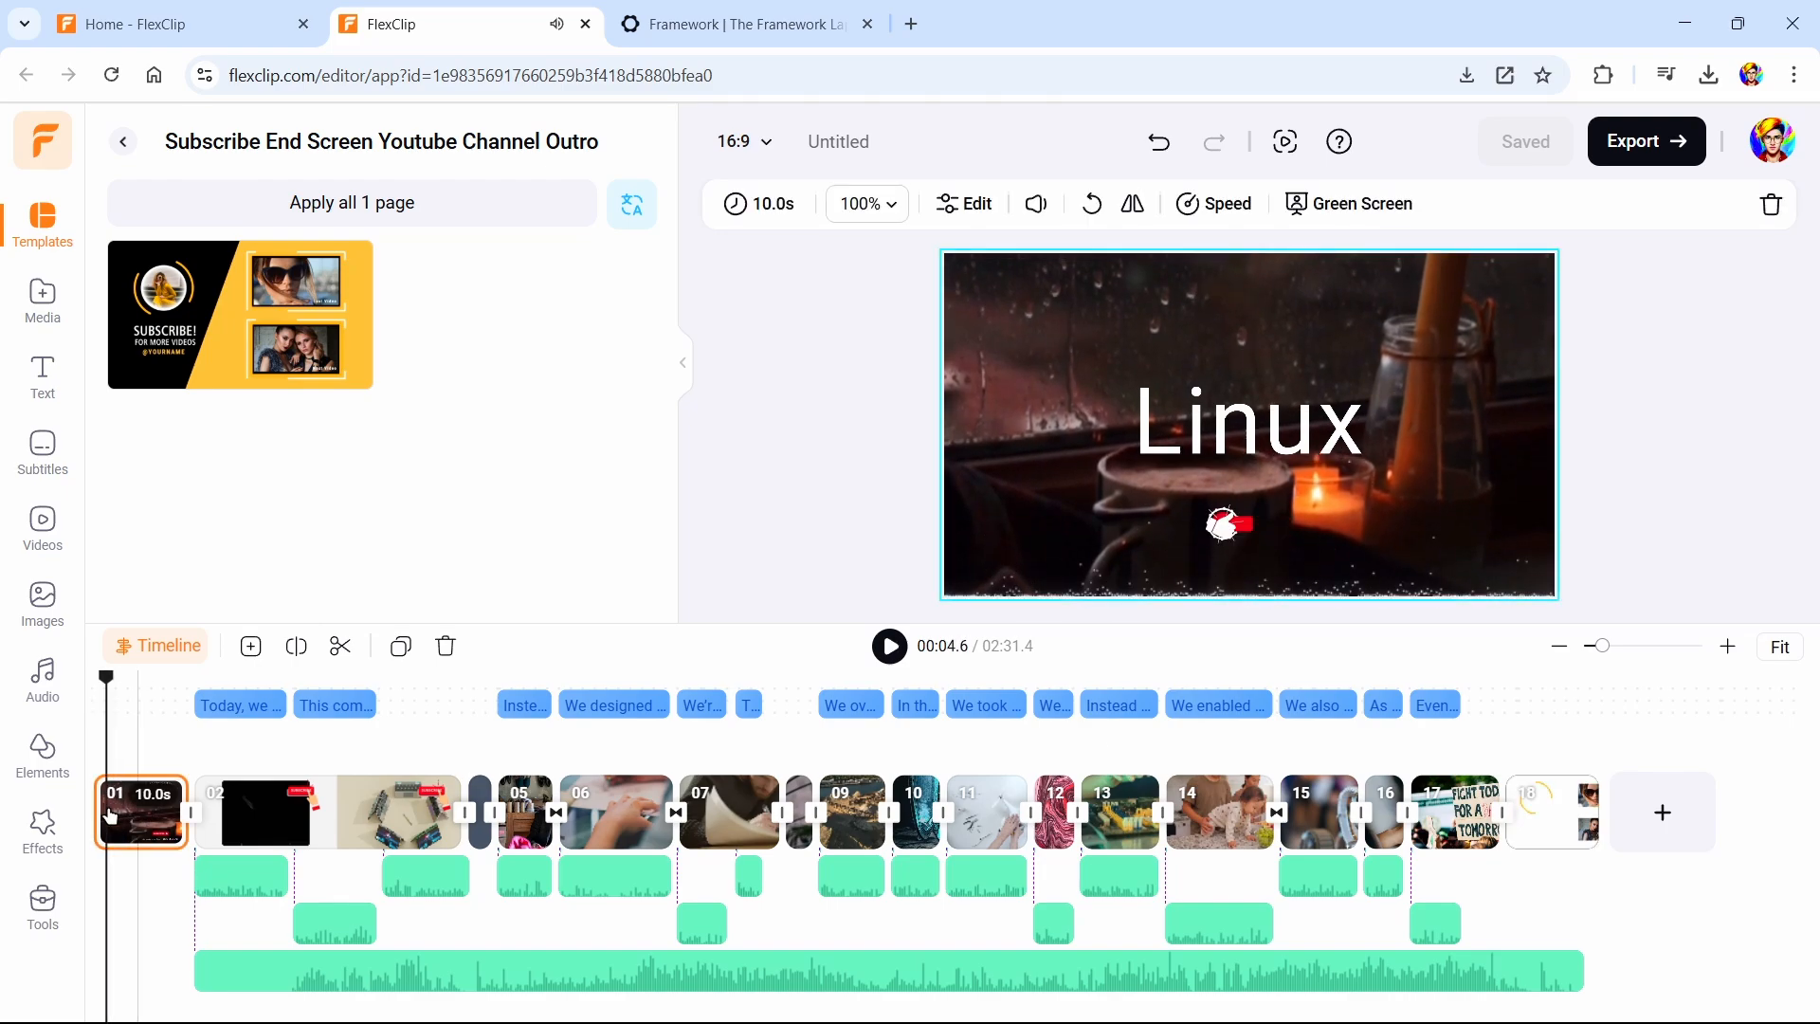
drag(101, 812, 157, 817)
click(116, 817)
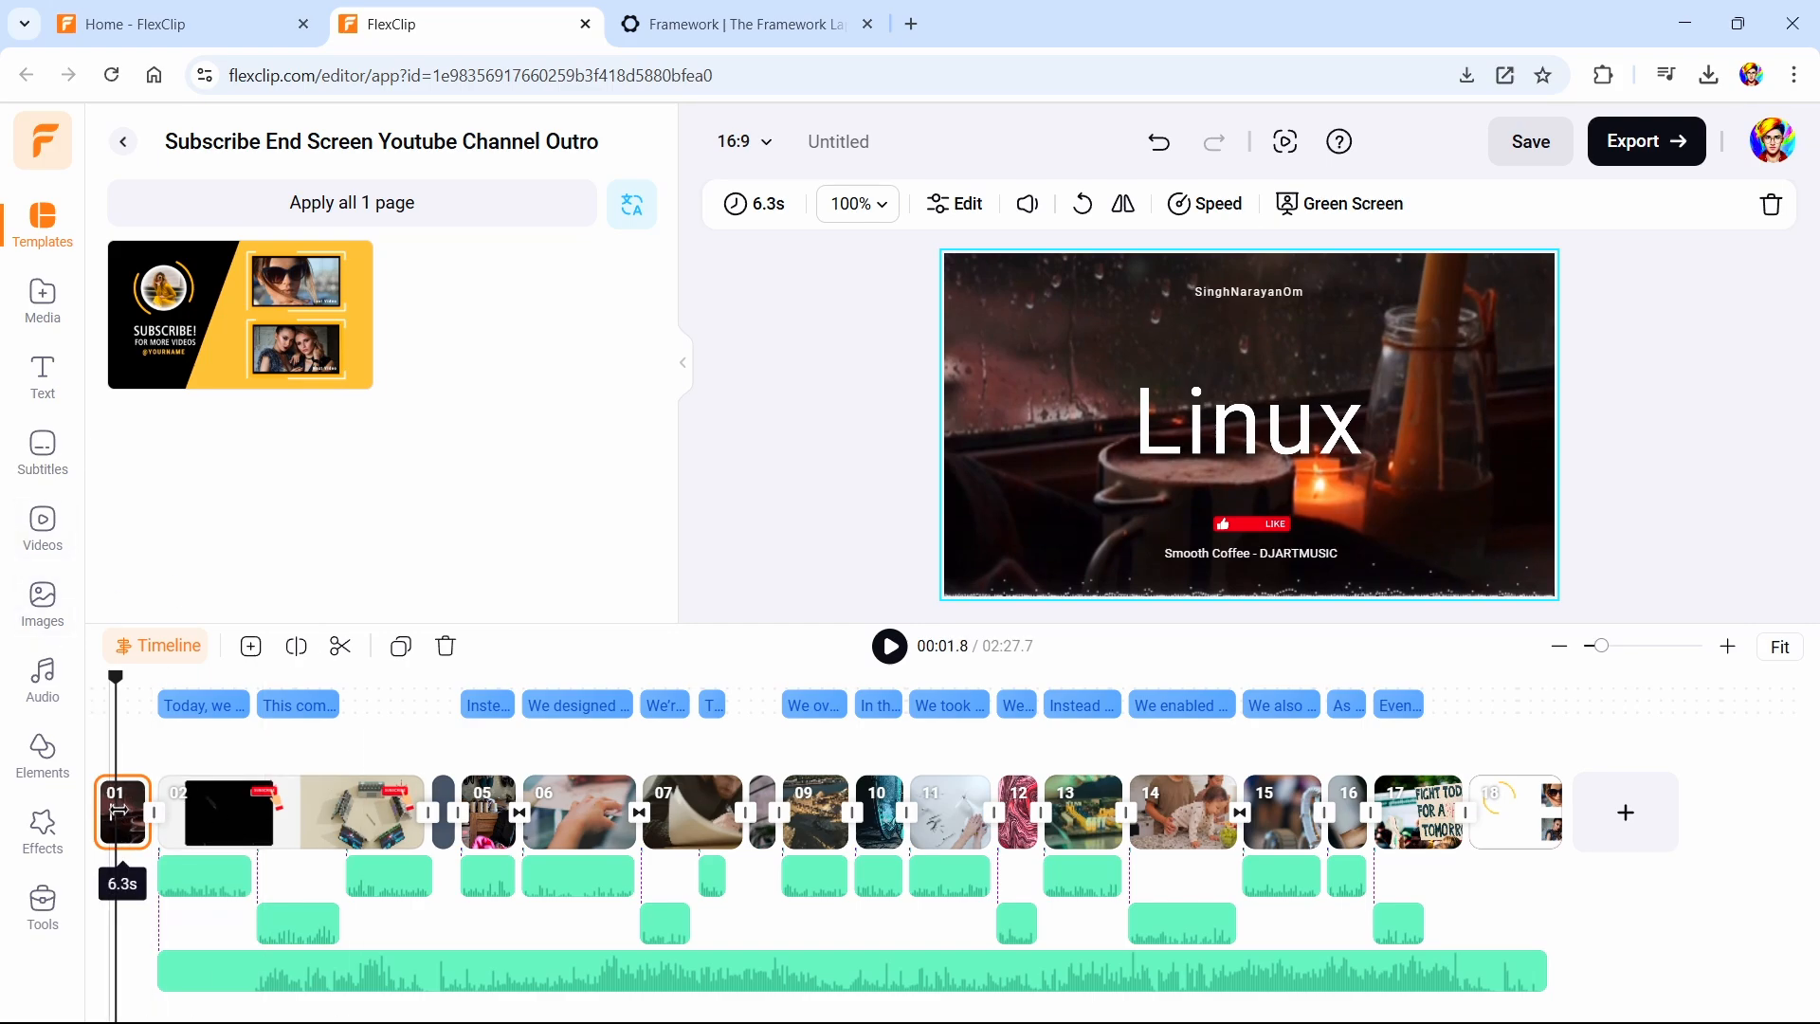
Add a Dreamy Bokeh Light transition after the intro scene, lasting 1.18 s, with its sound effect enabled
click(149, 813)
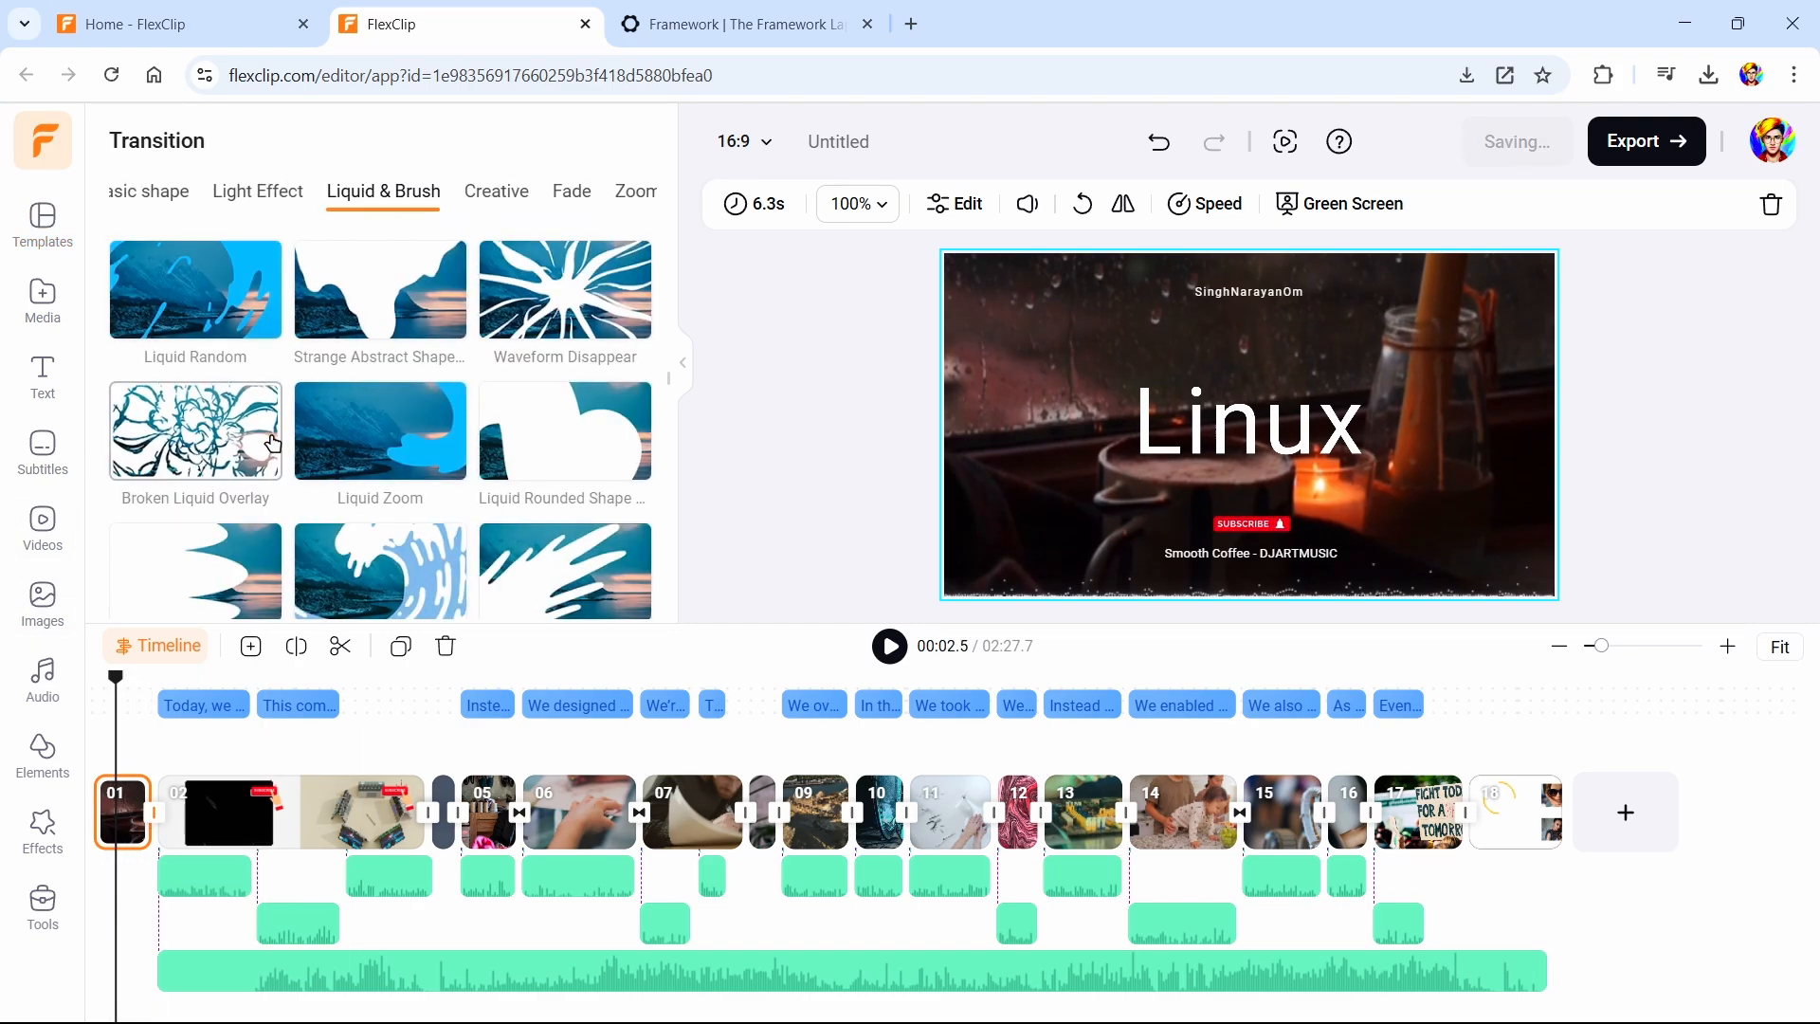
click(400, 479)
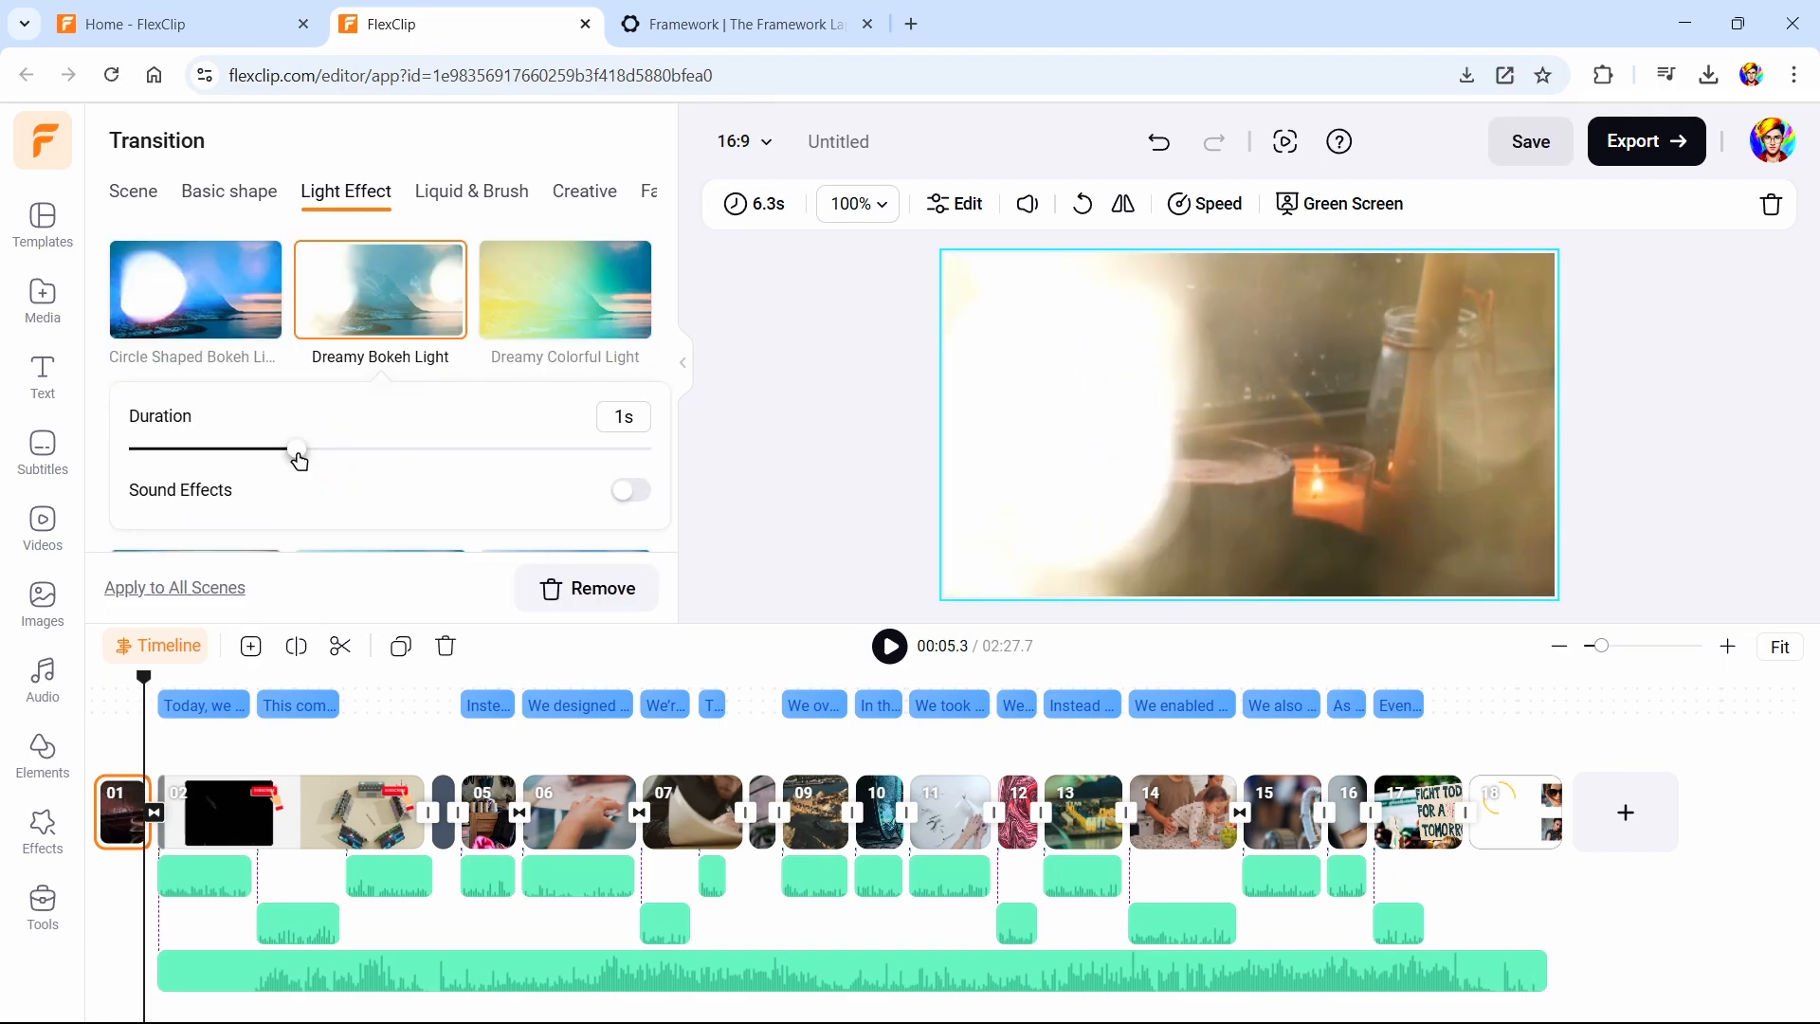
drag(298, 461, 329, 451)
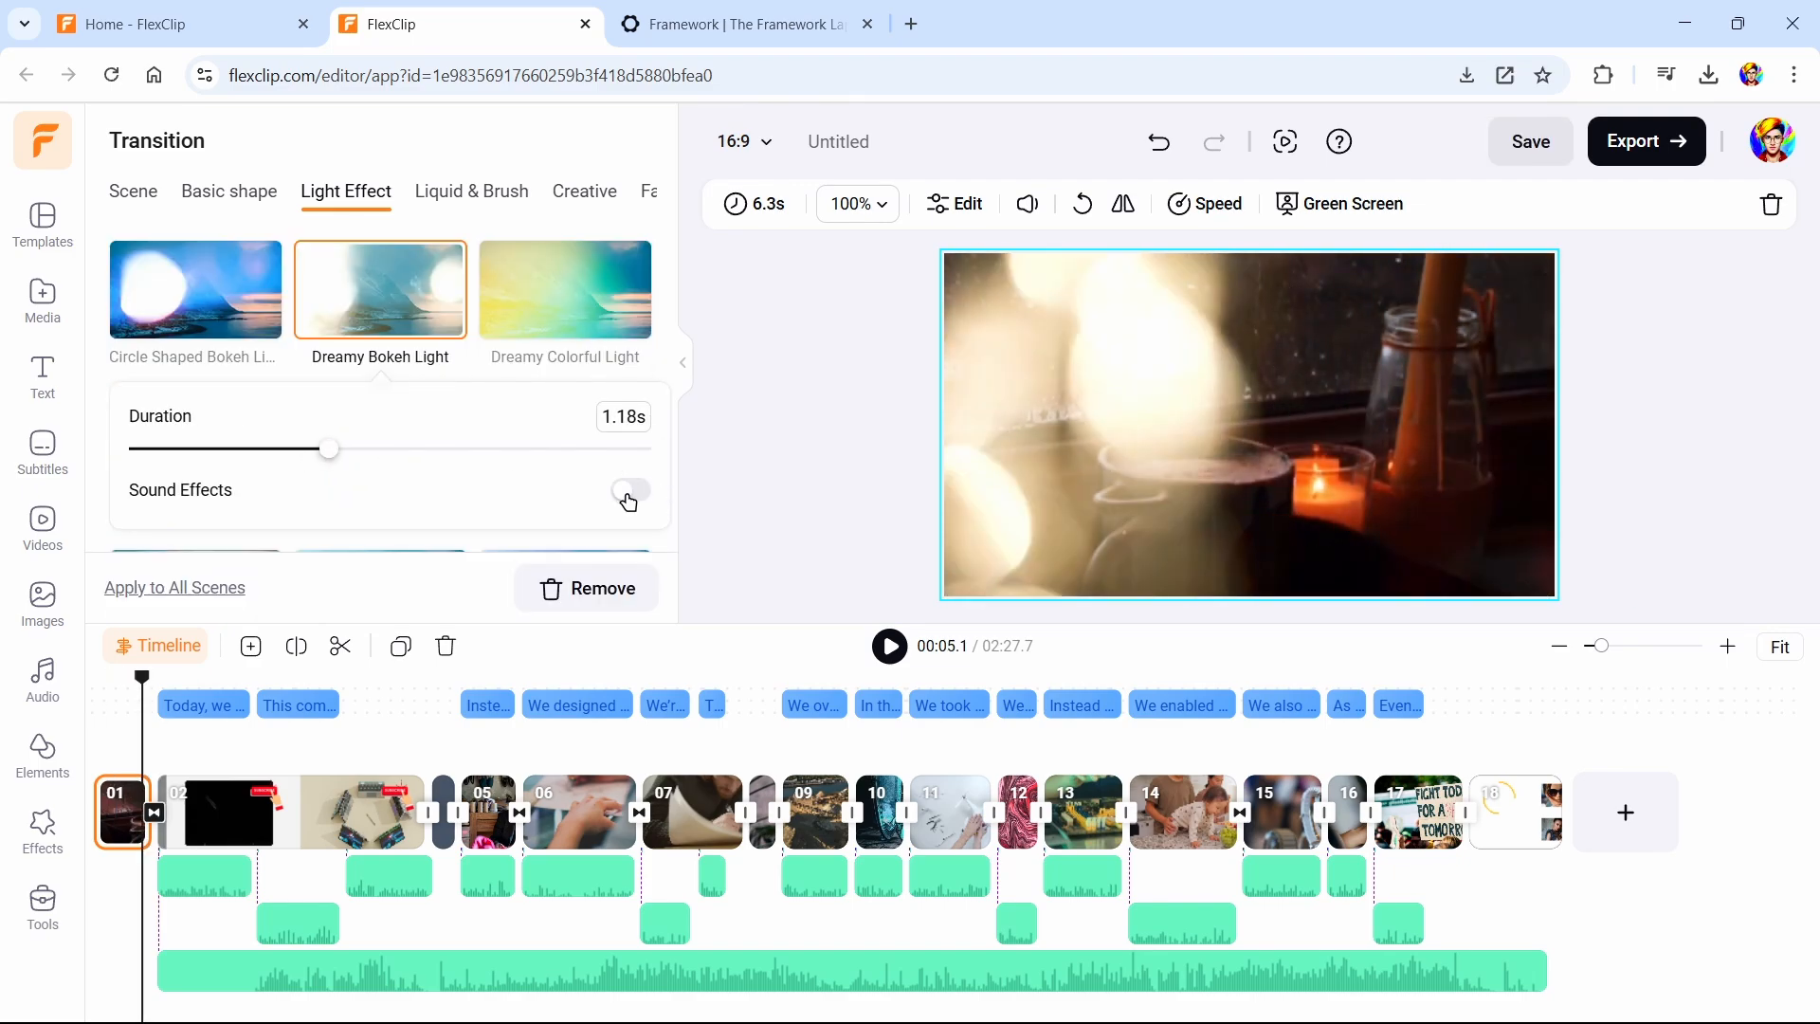
click(628, 490)
scroll(347, 521, down, 2)
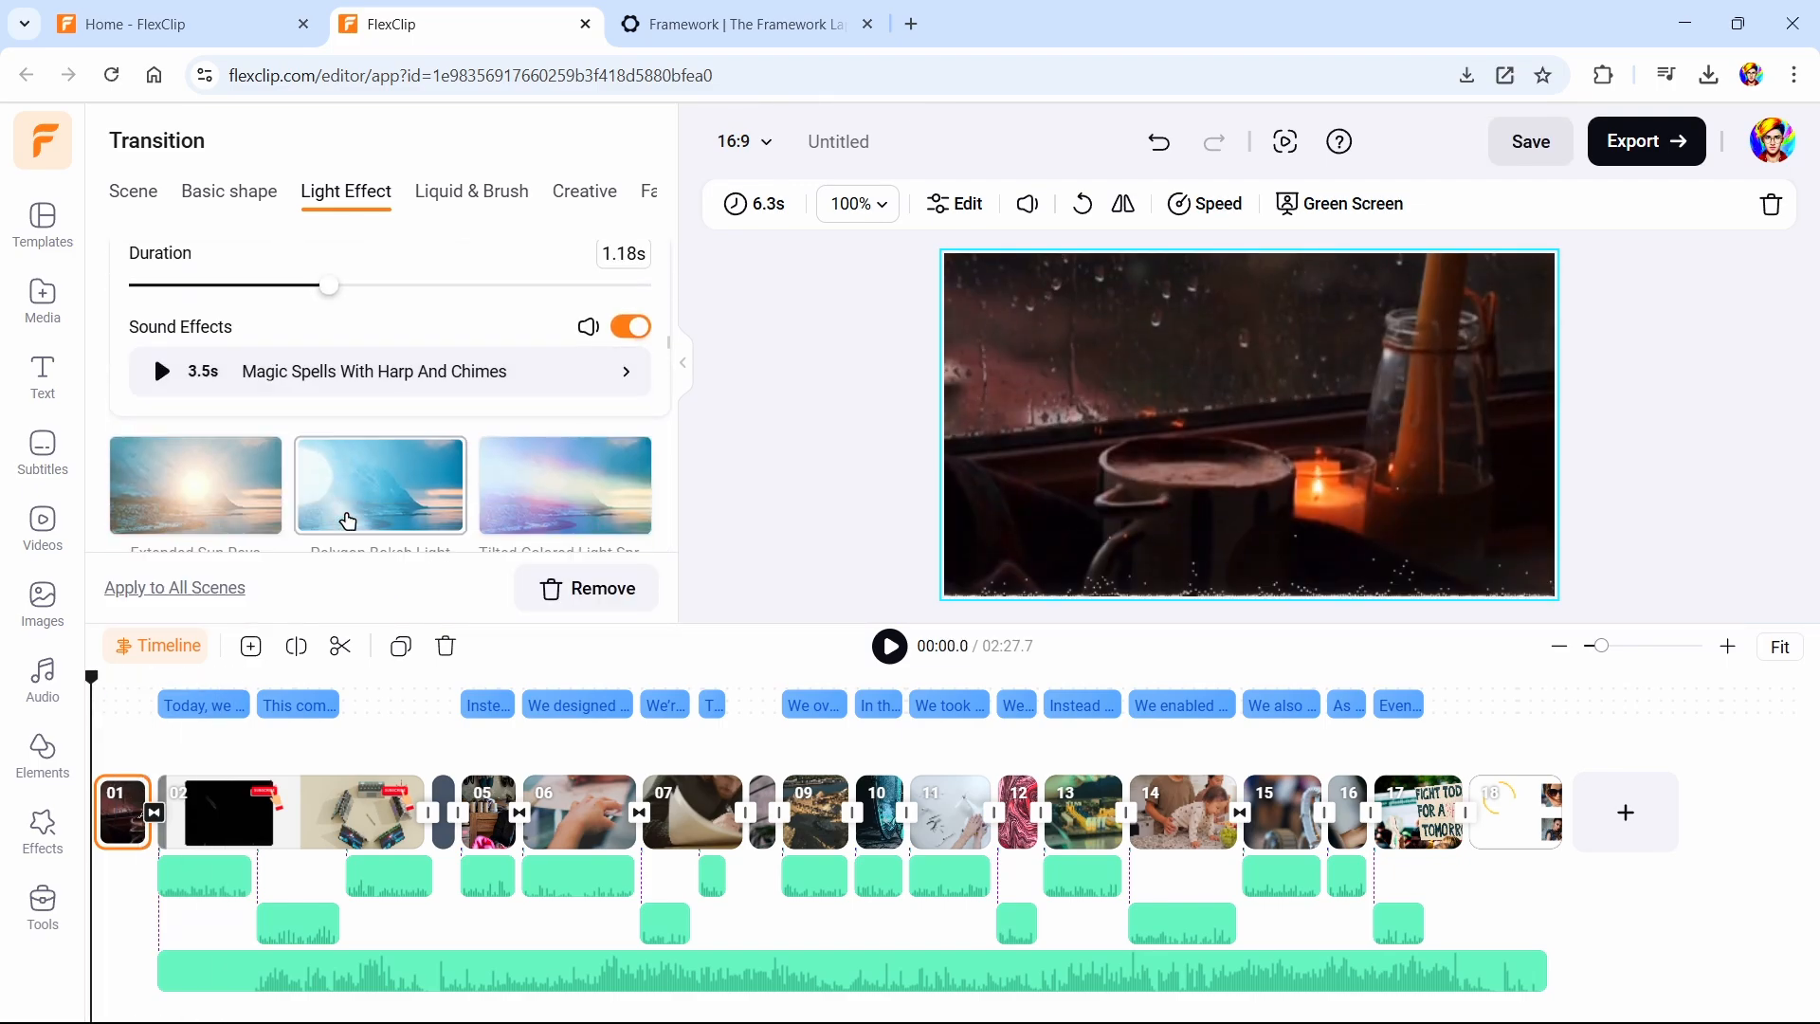
click(348, 520)
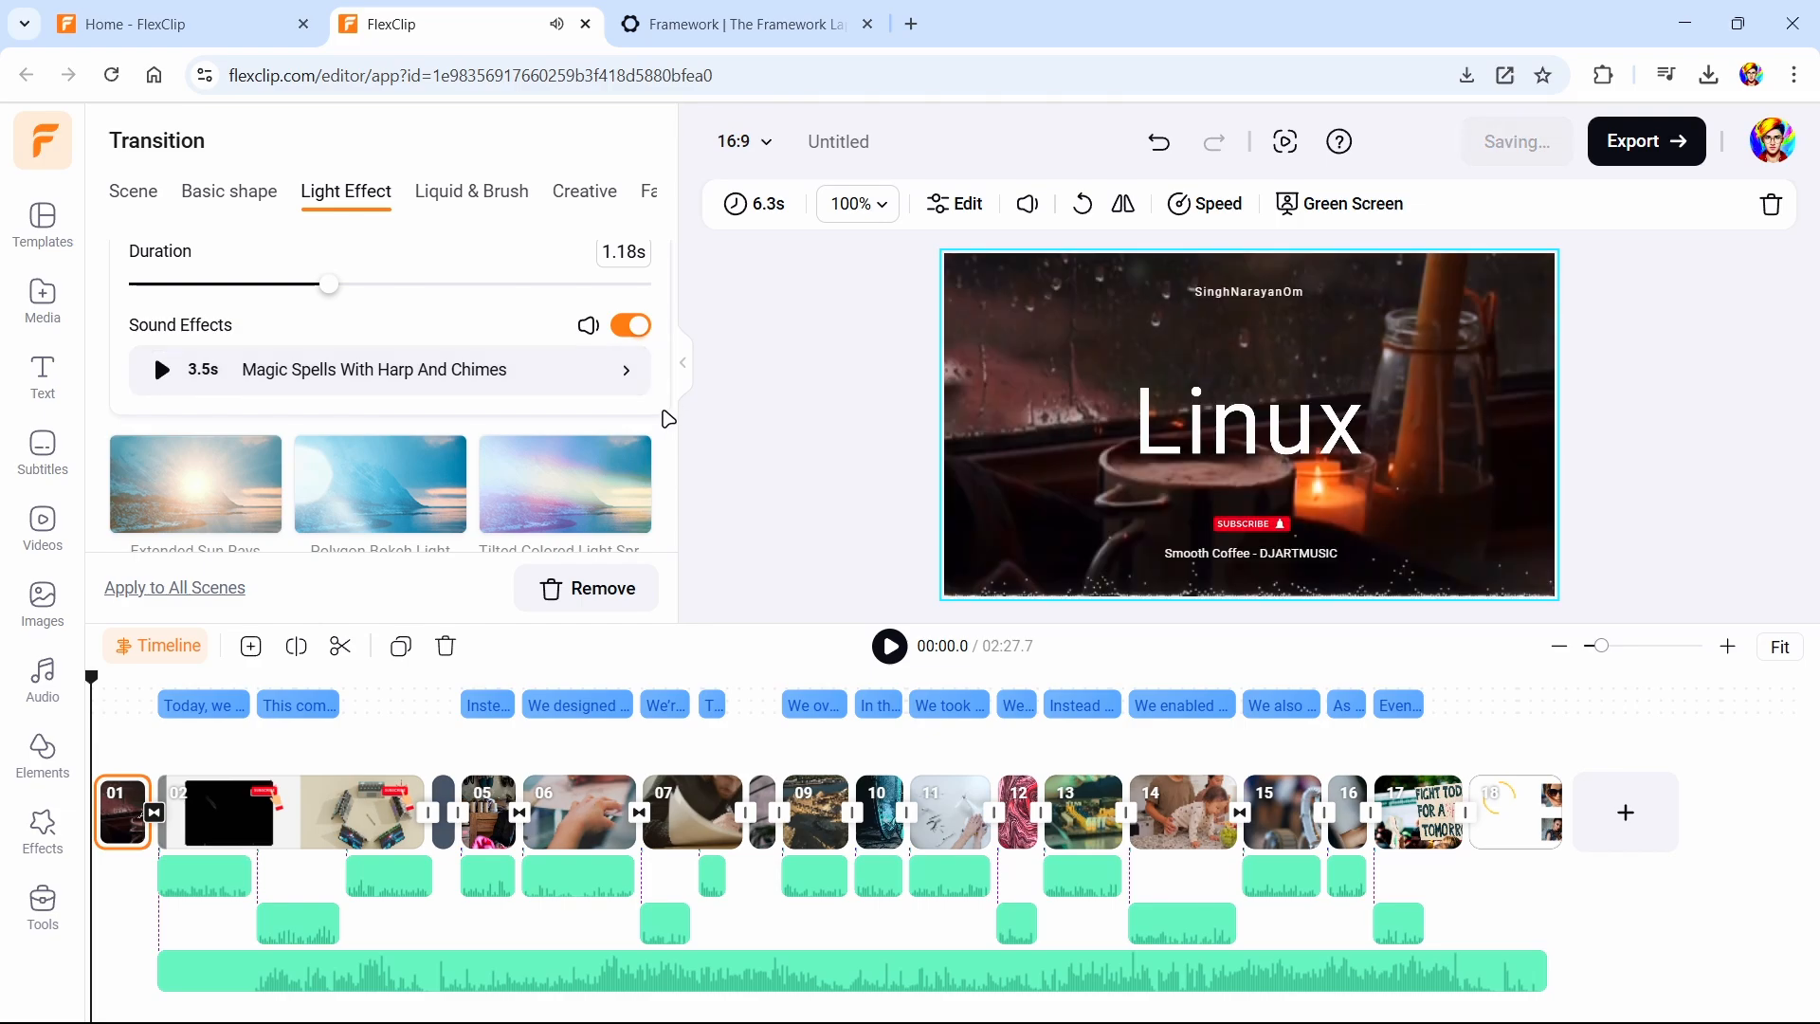
Play the intro through its transition into the laptop scene, stop, and return to the beginning of the video
key(space)
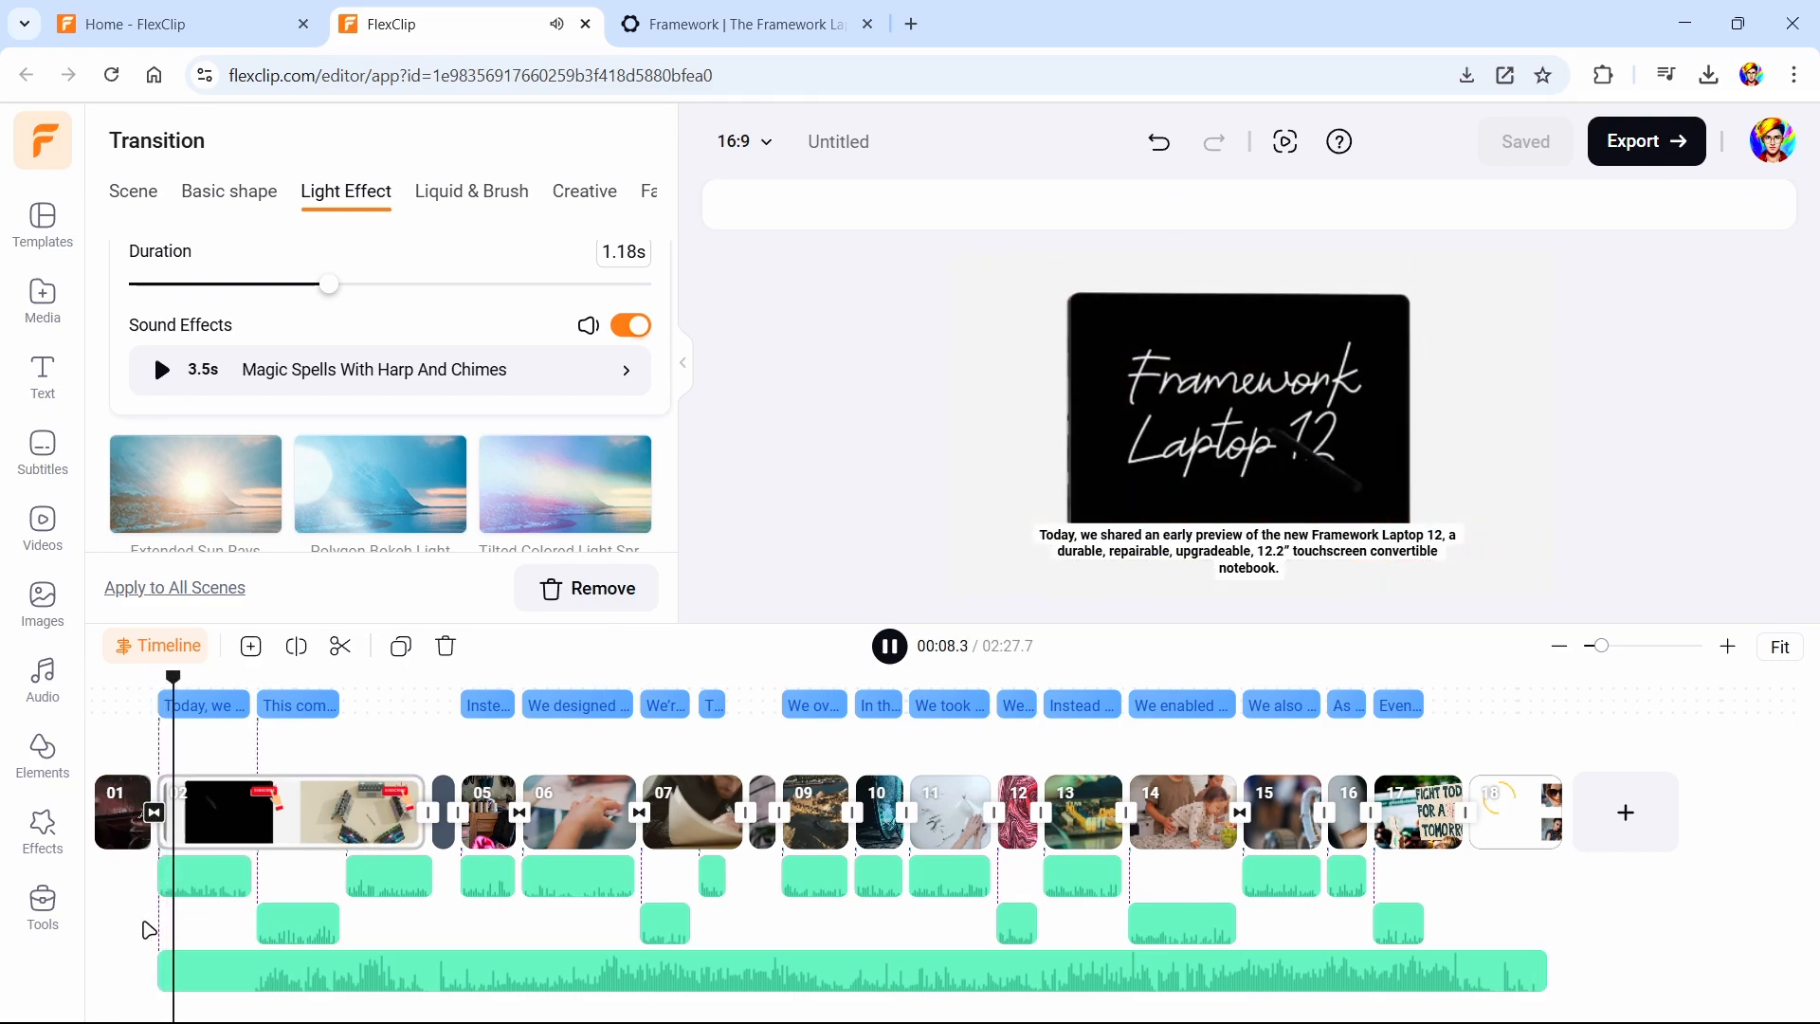
click(149, 929)
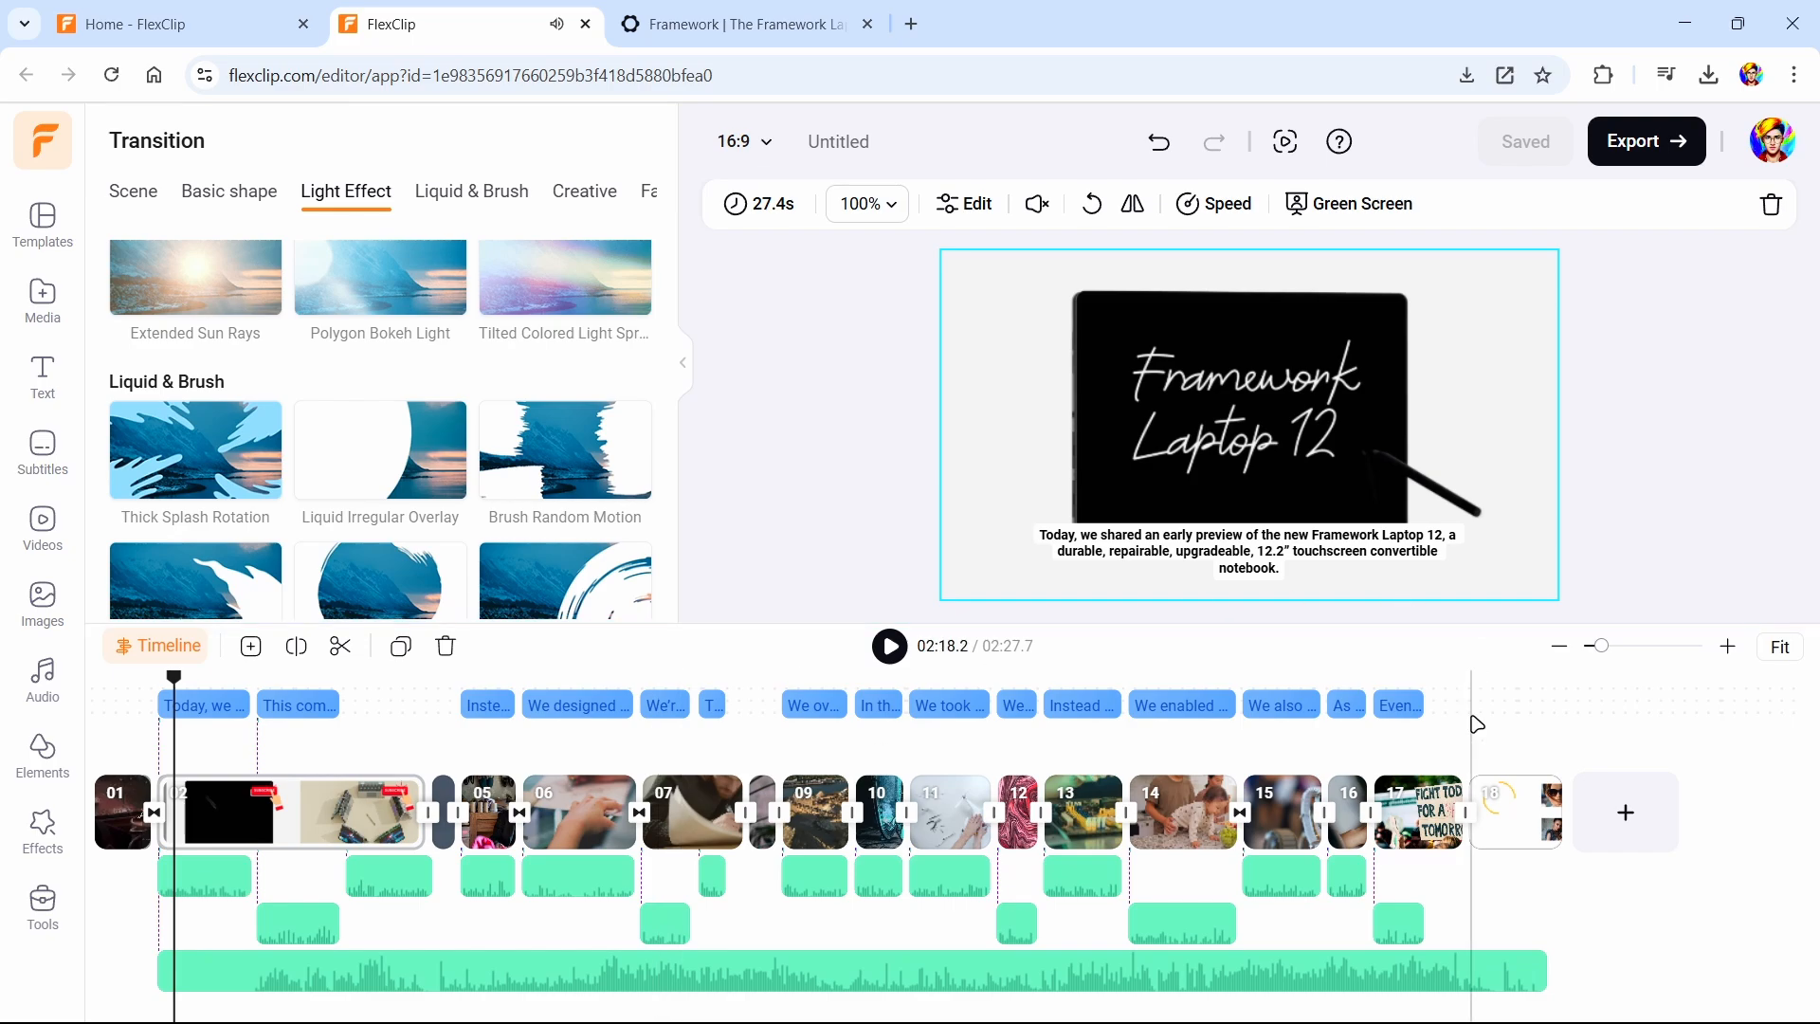
click(92, 708)
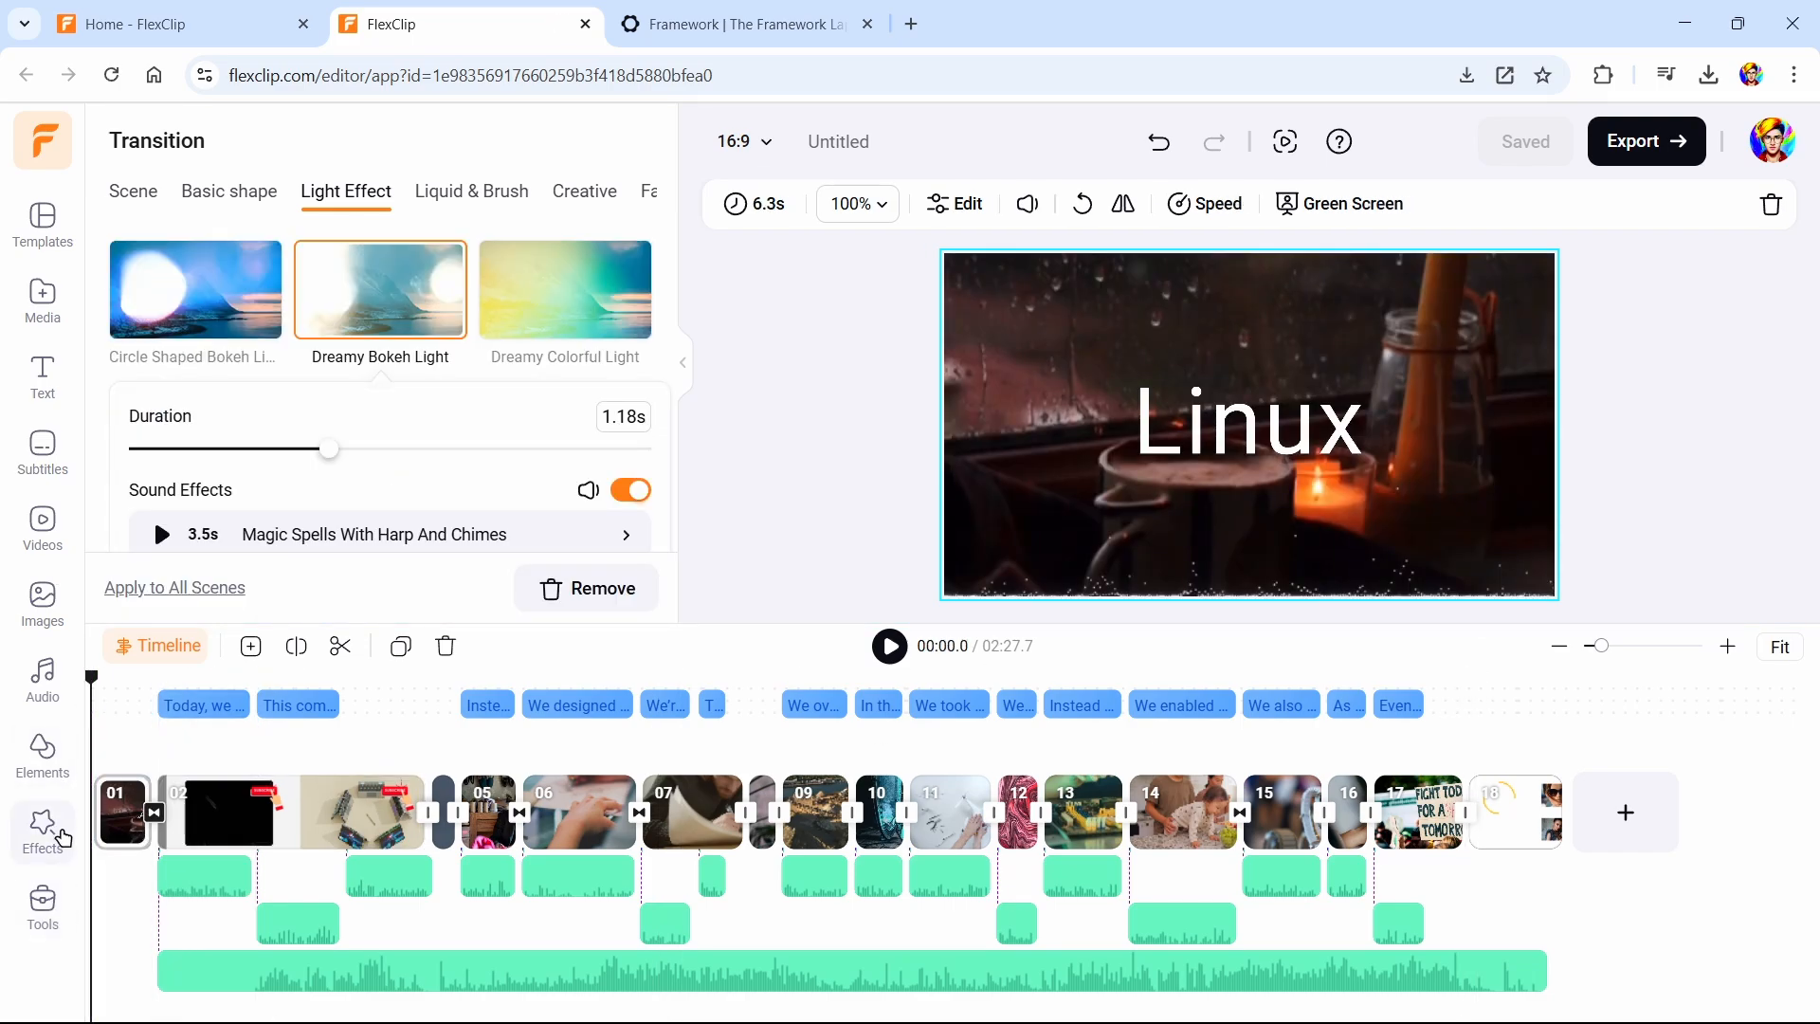
Browse the image AI tools and open AI Face Swap
click(42, 905)
scroll(447, 488, down, 1)
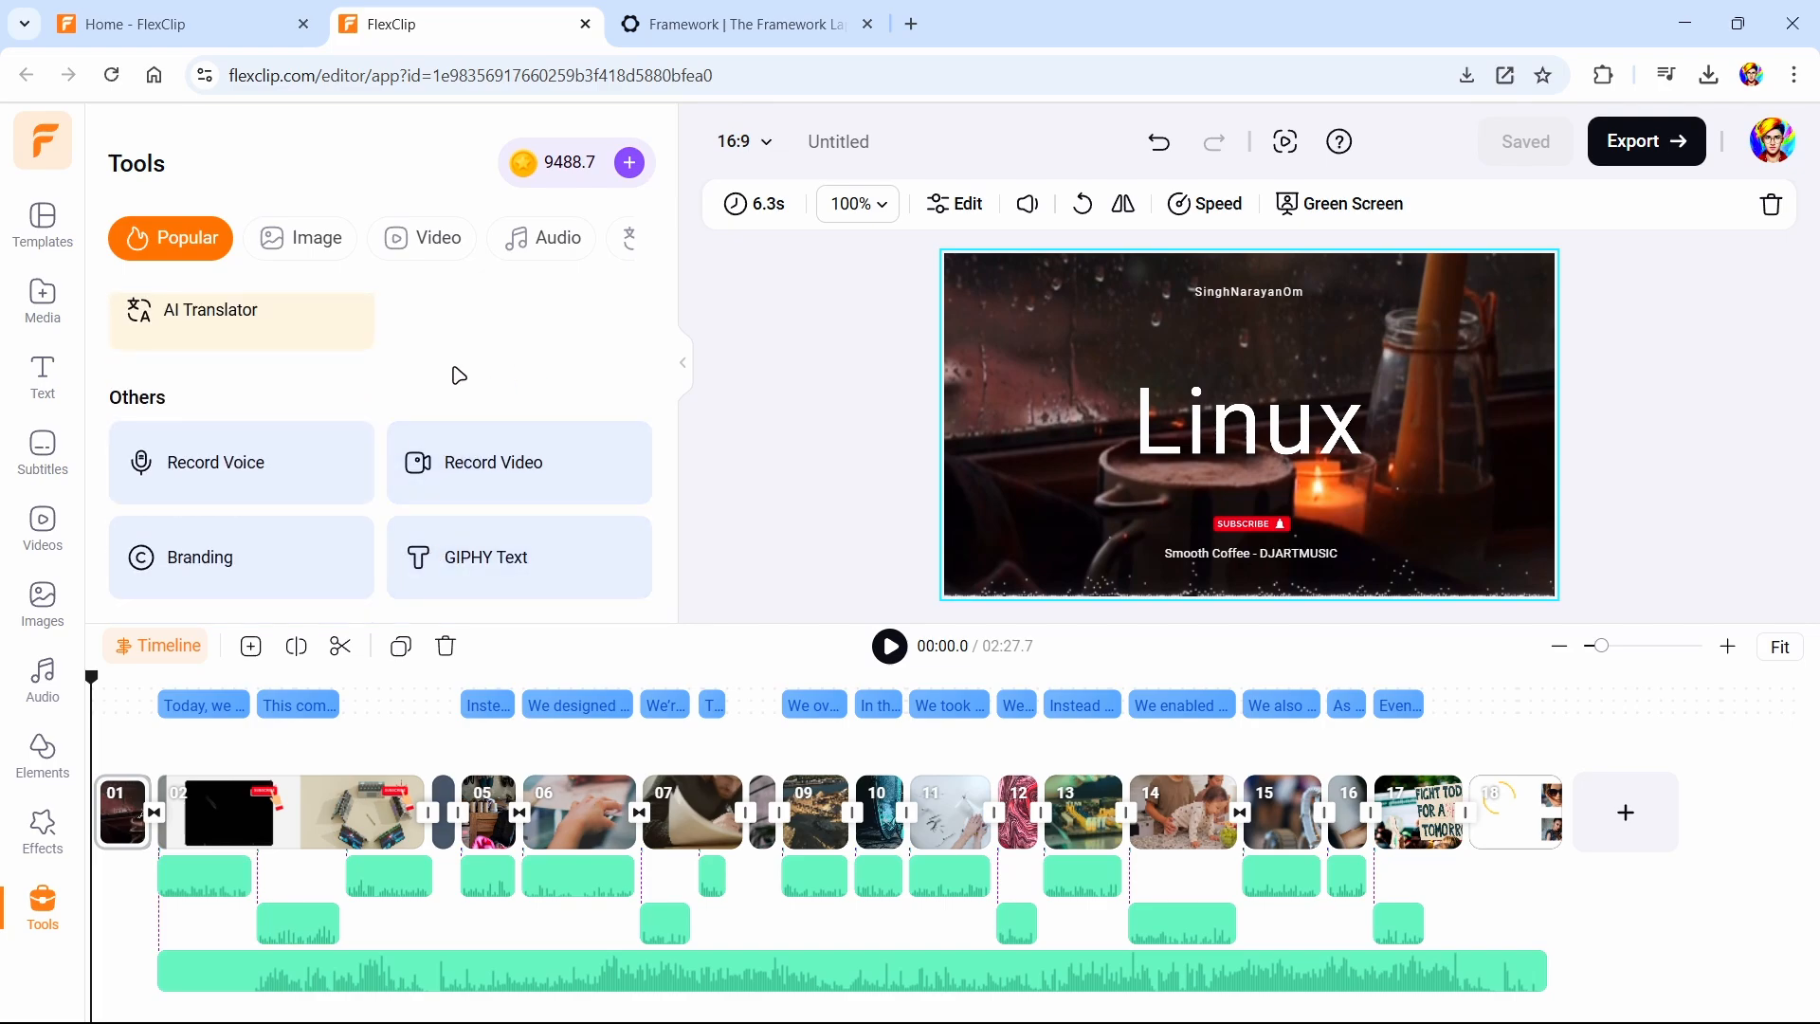
click(299, 237)
scroll(354, 514, down, 3)
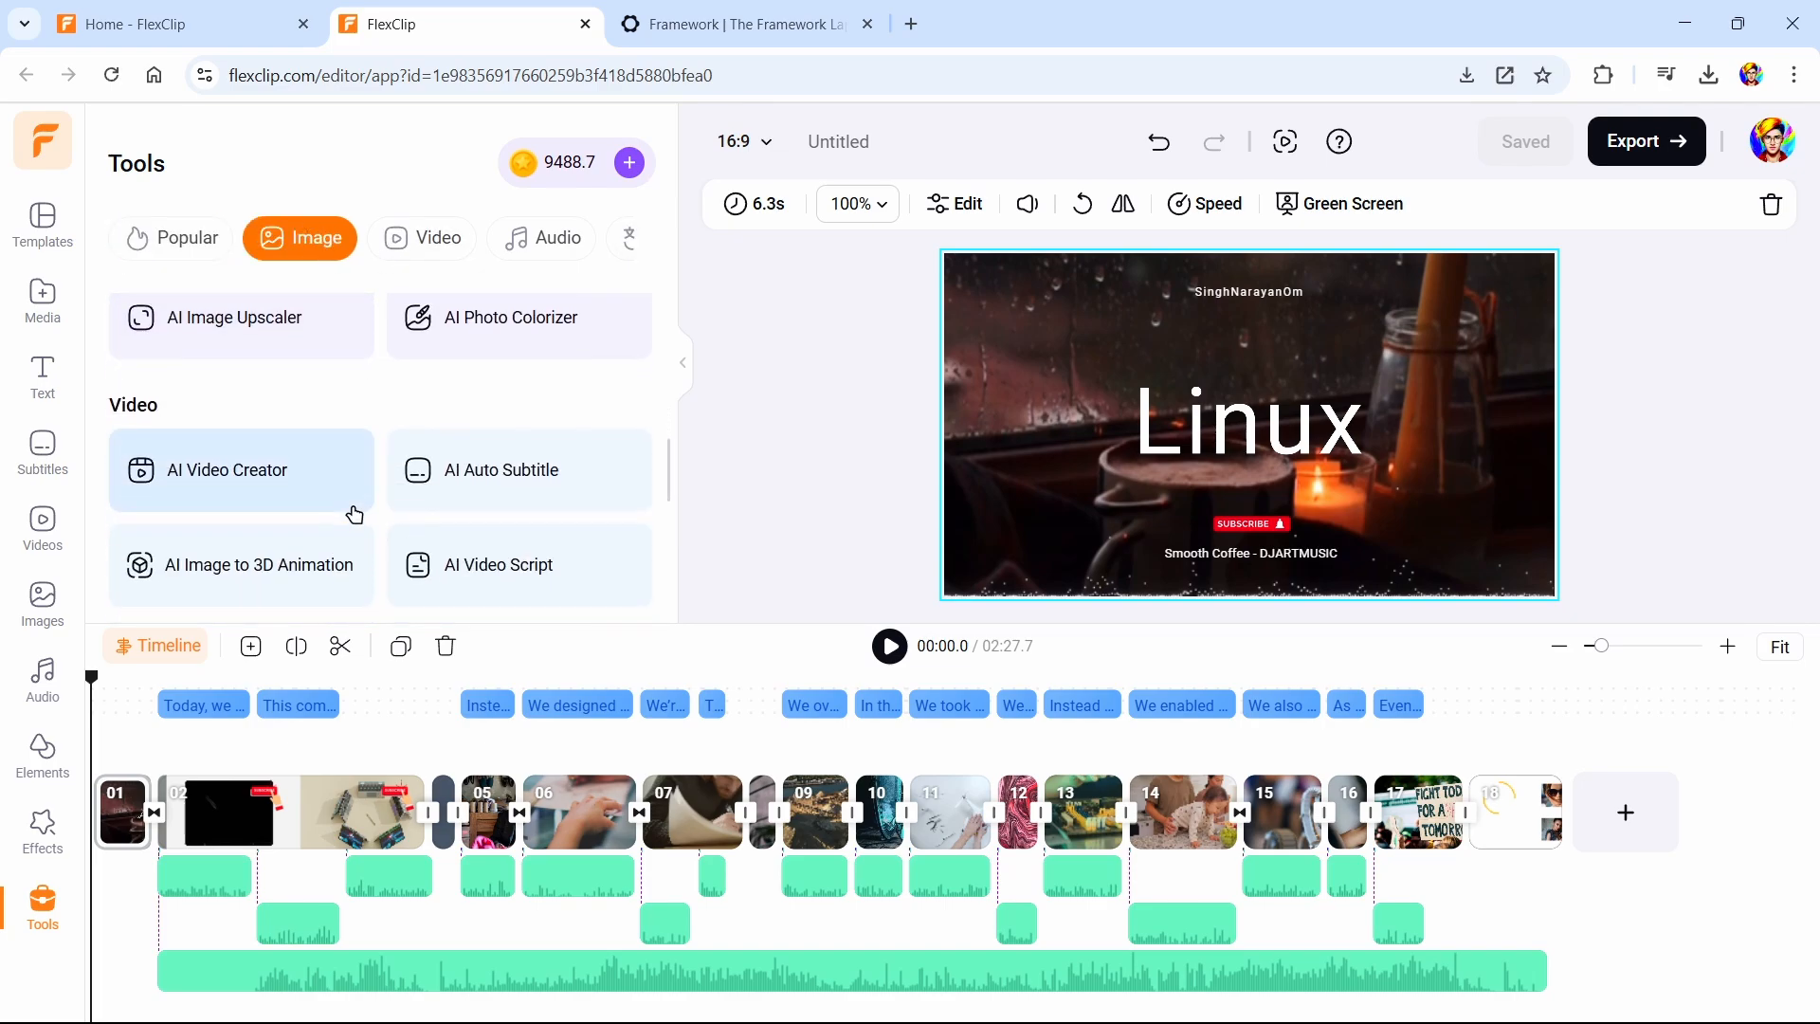
scroll(355, 515, up, 2)
click(353, 512)
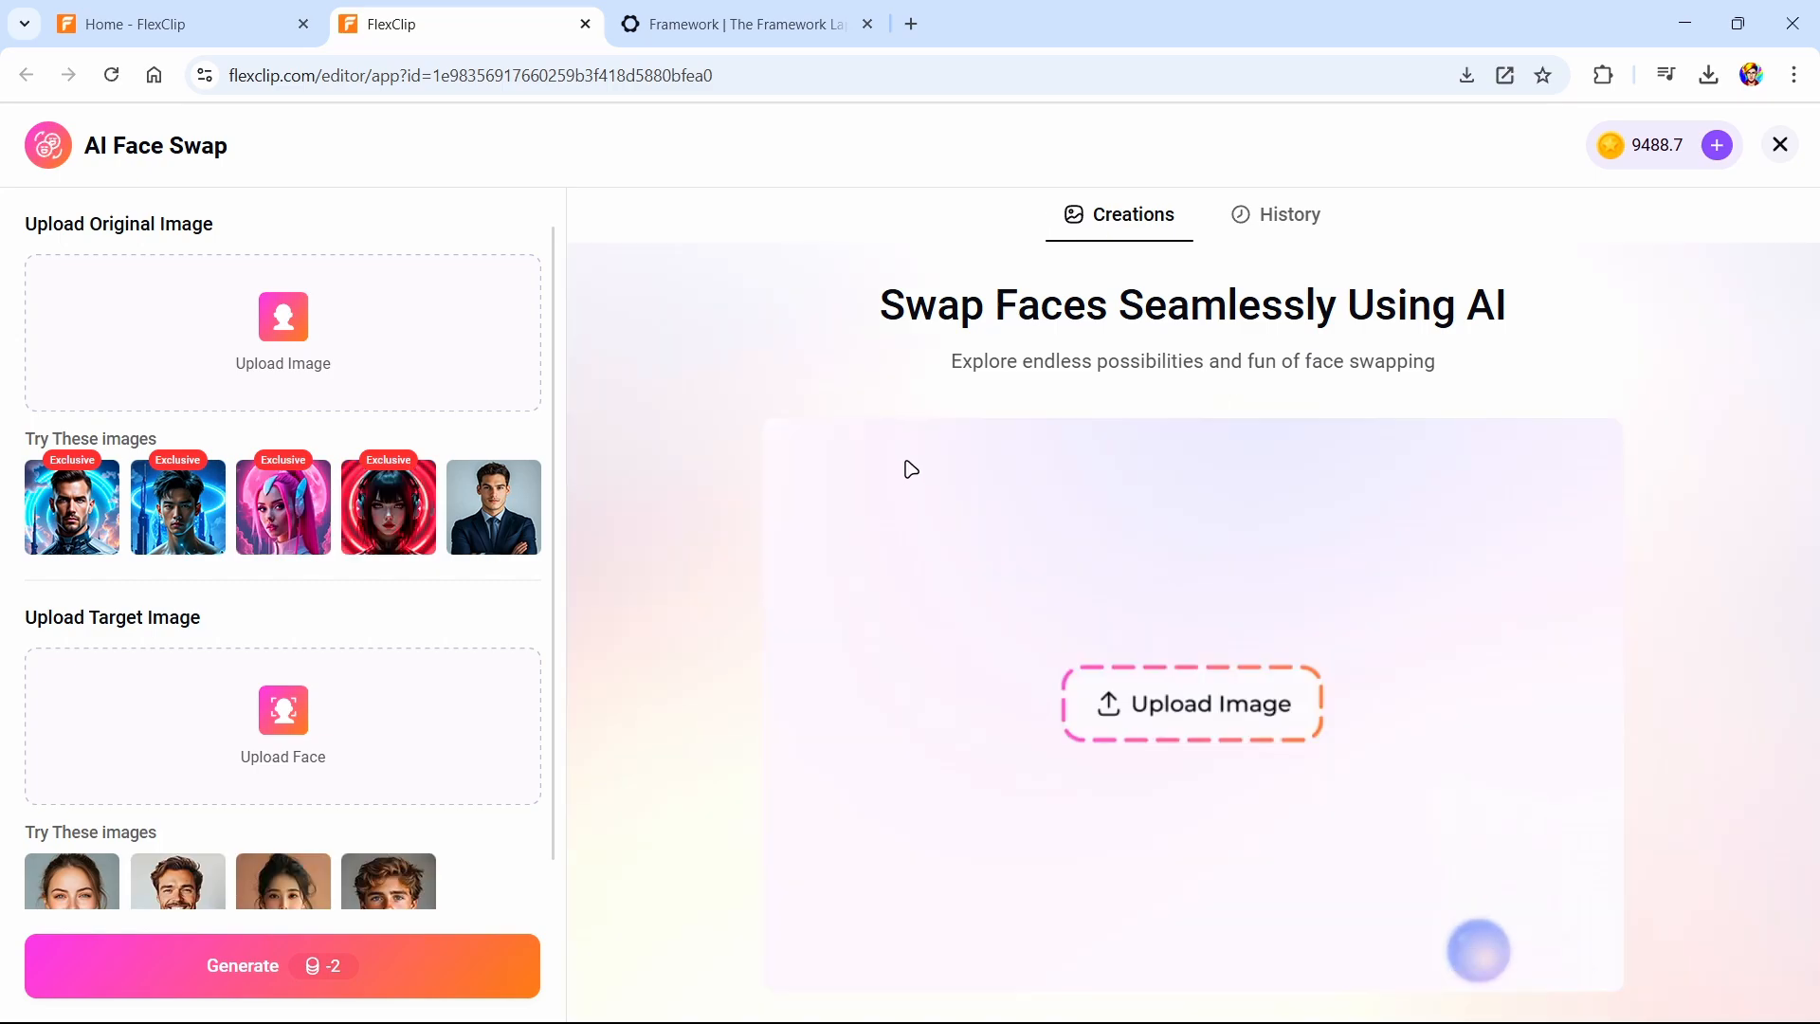
Generate a face swap with the traditional shoemaker portrait as the original image and the photo of the man in a red shirt as target
click(322, 370)
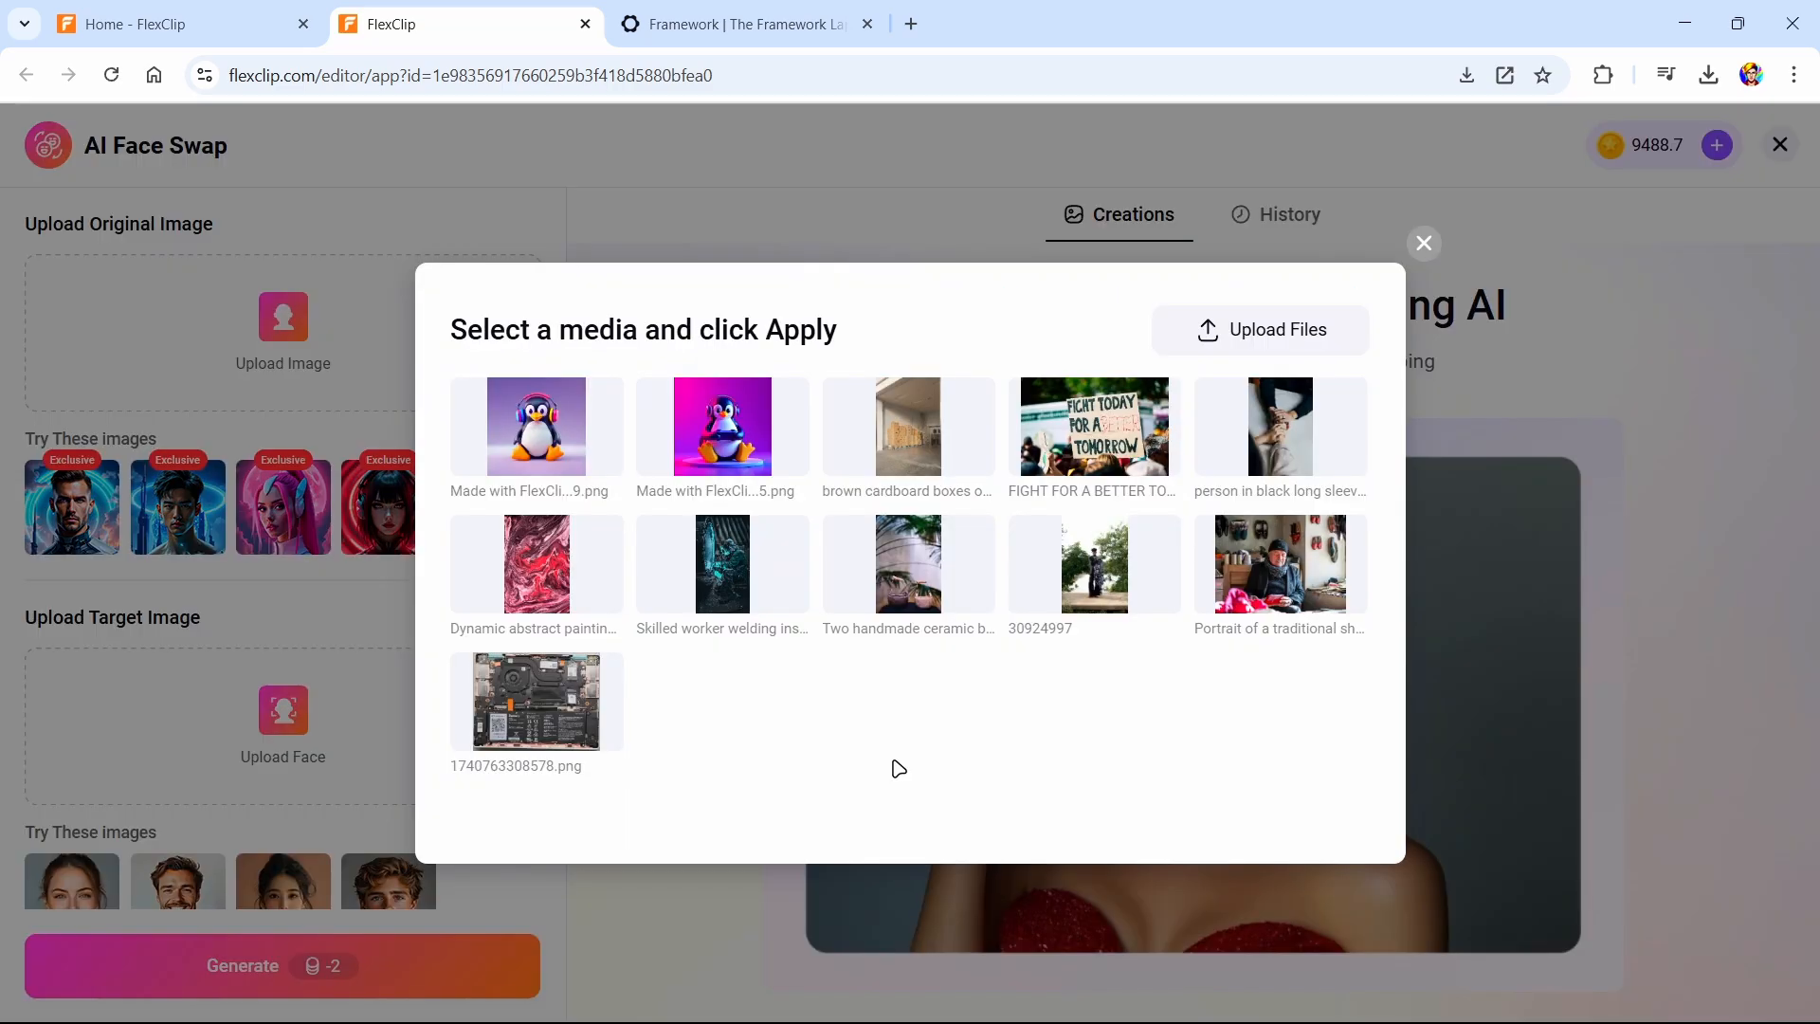
mouse_move(1317, 593)
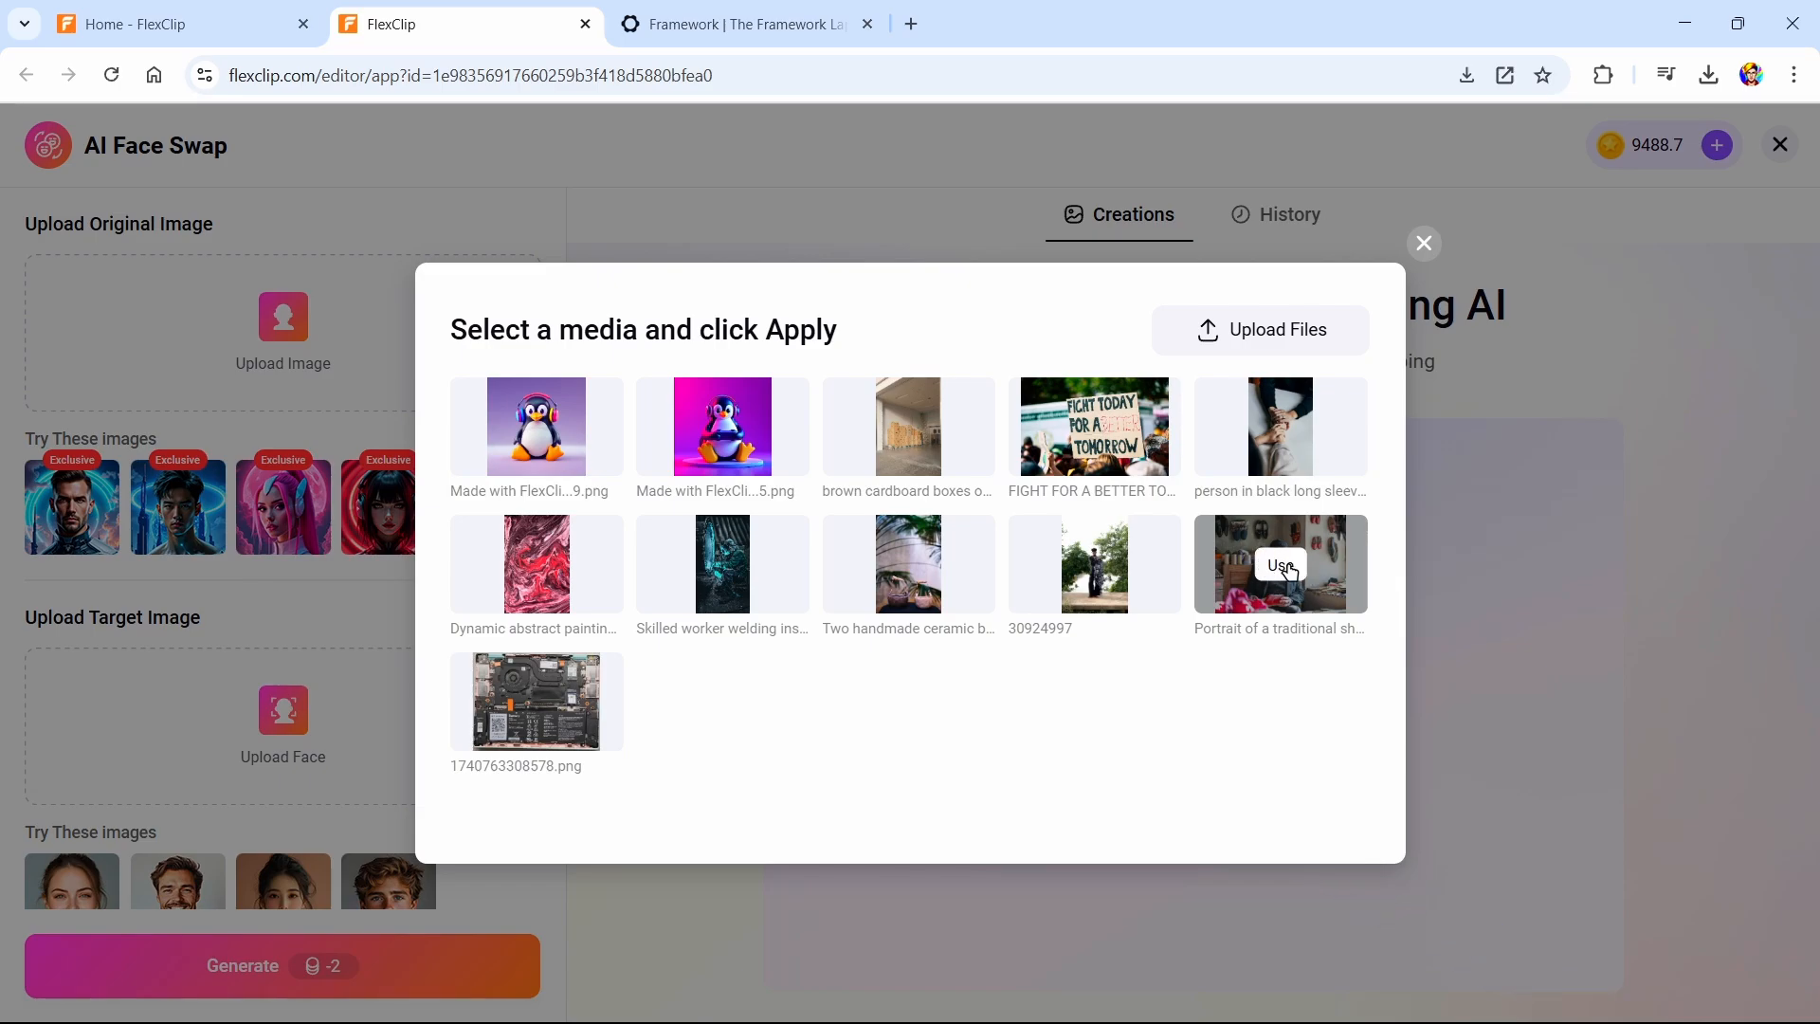
click(1287, 569)
mouse_move(342, 349)
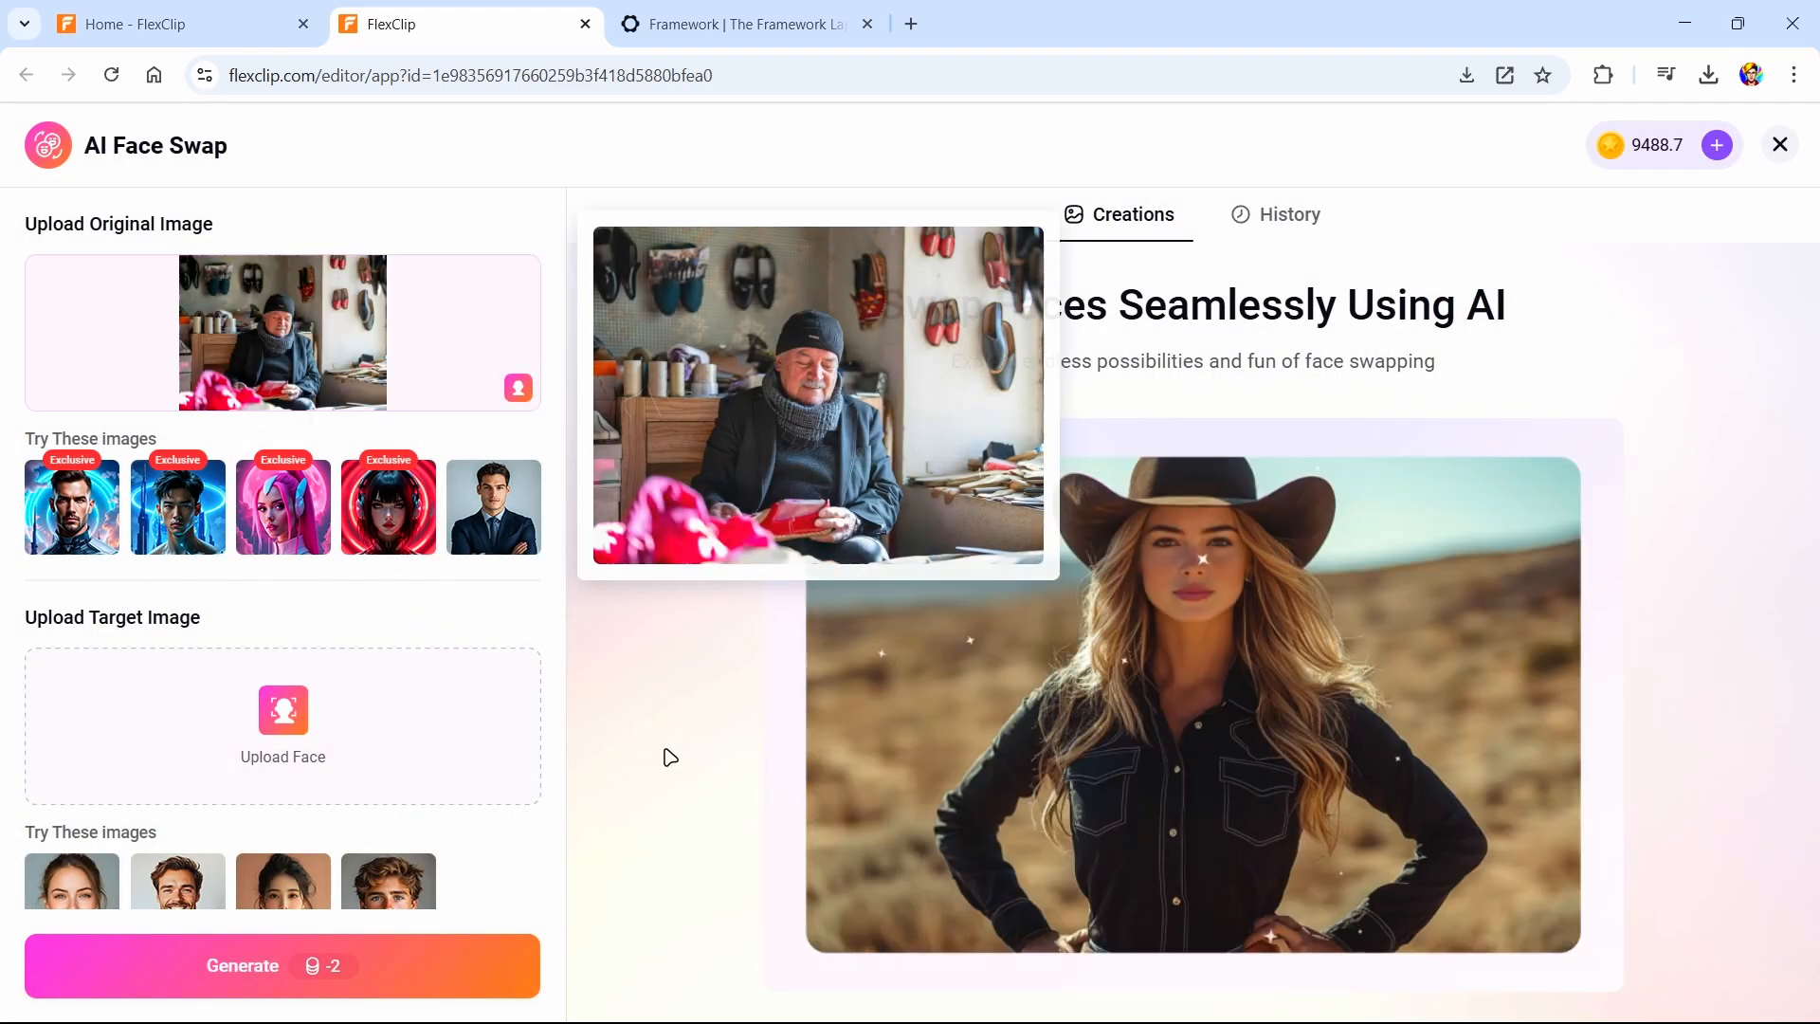
click(343, 738)
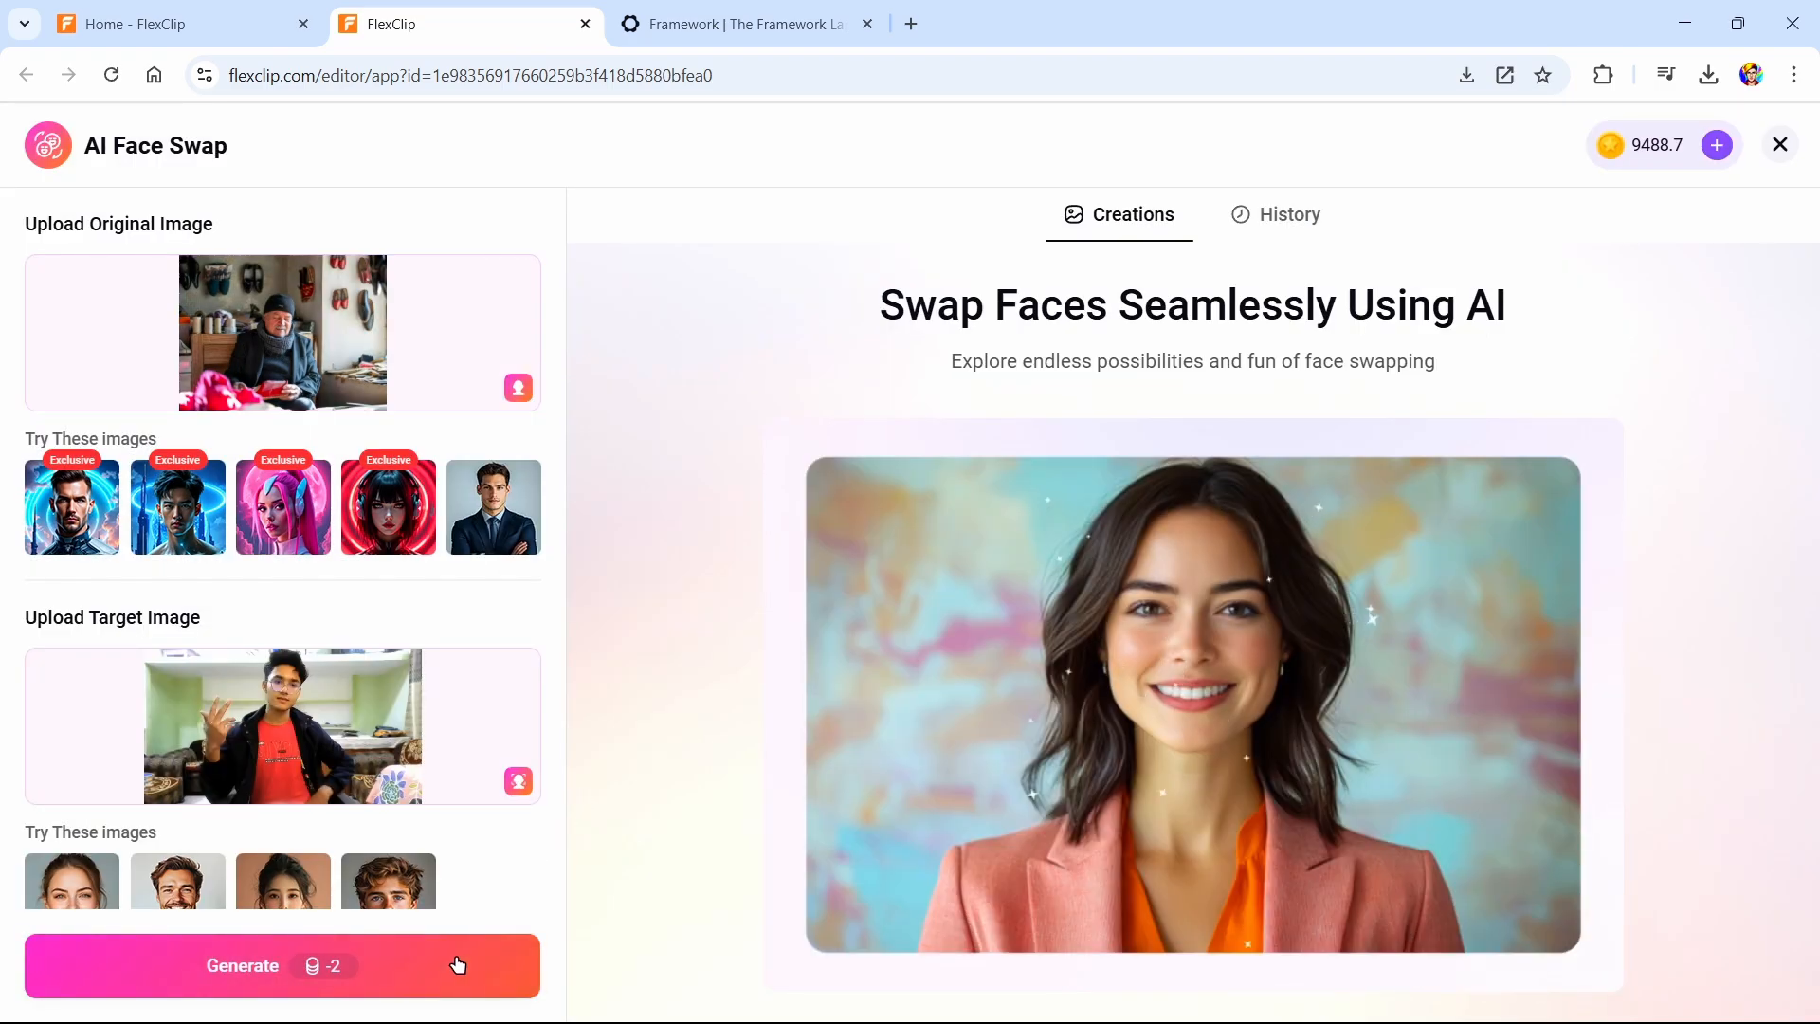
click(460, 964)
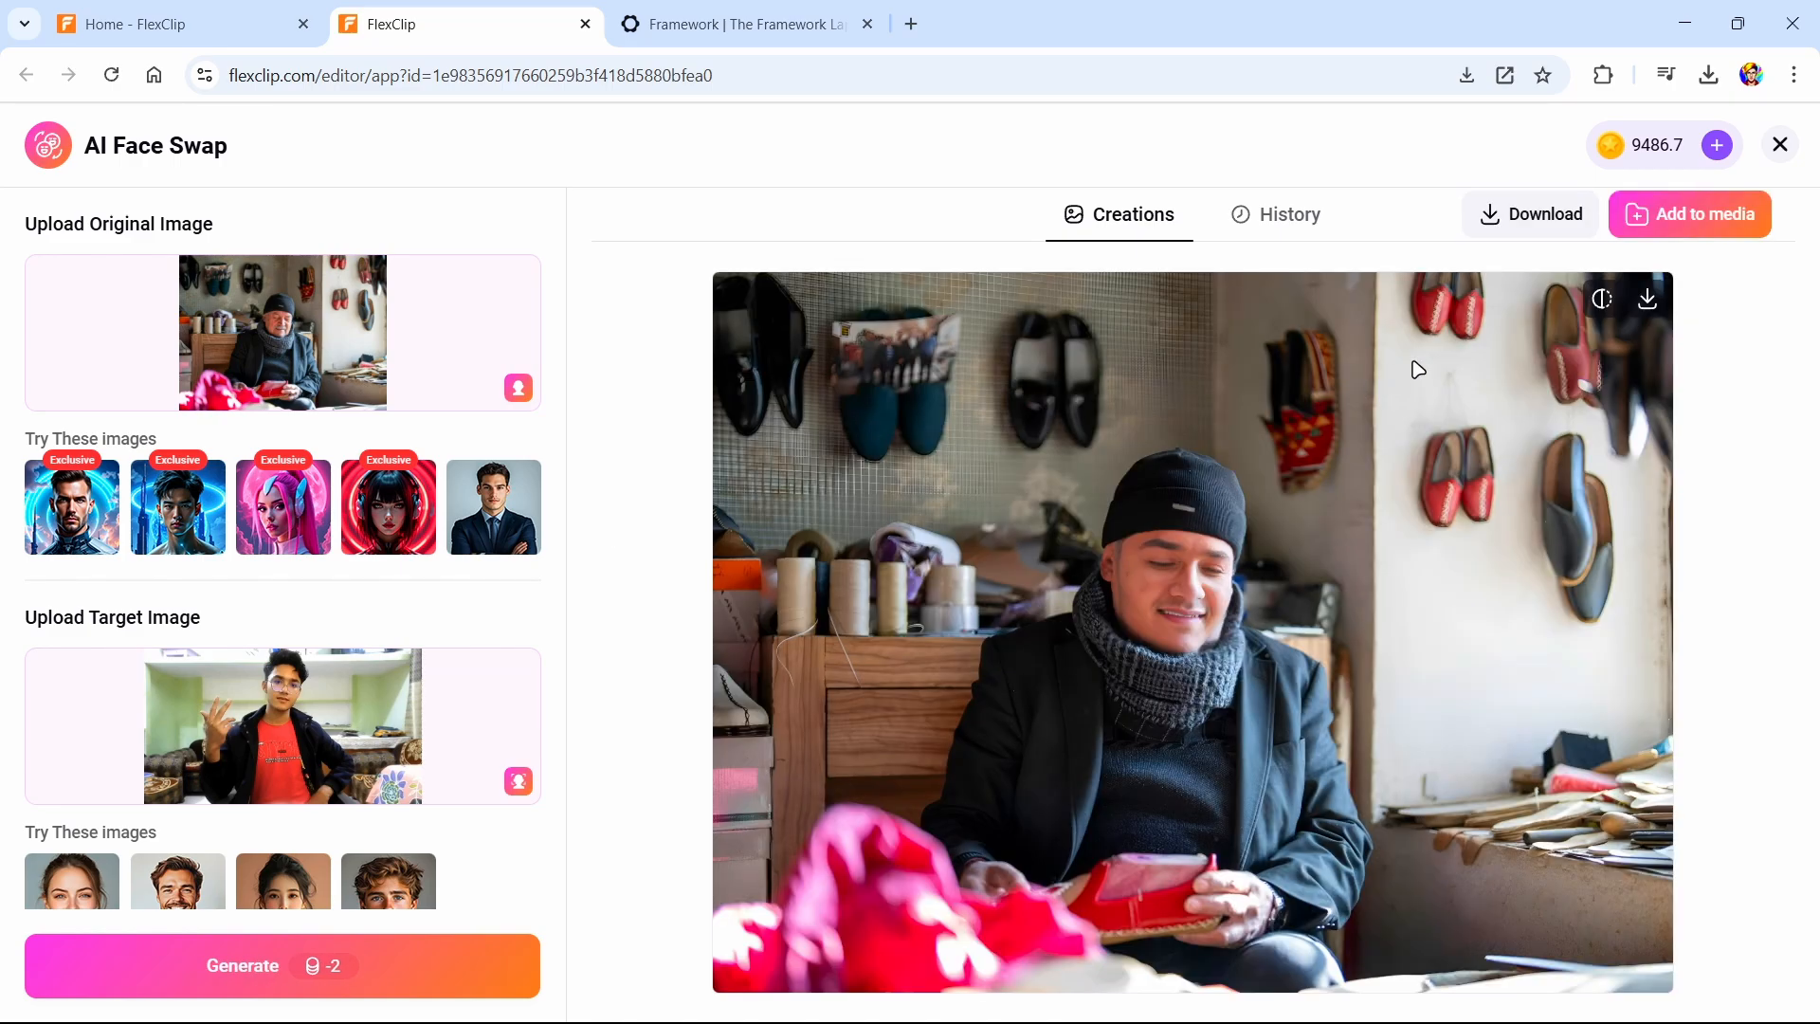
Compare the face-swapped shoemaker portrait with its original image several times
click(1601, 299)
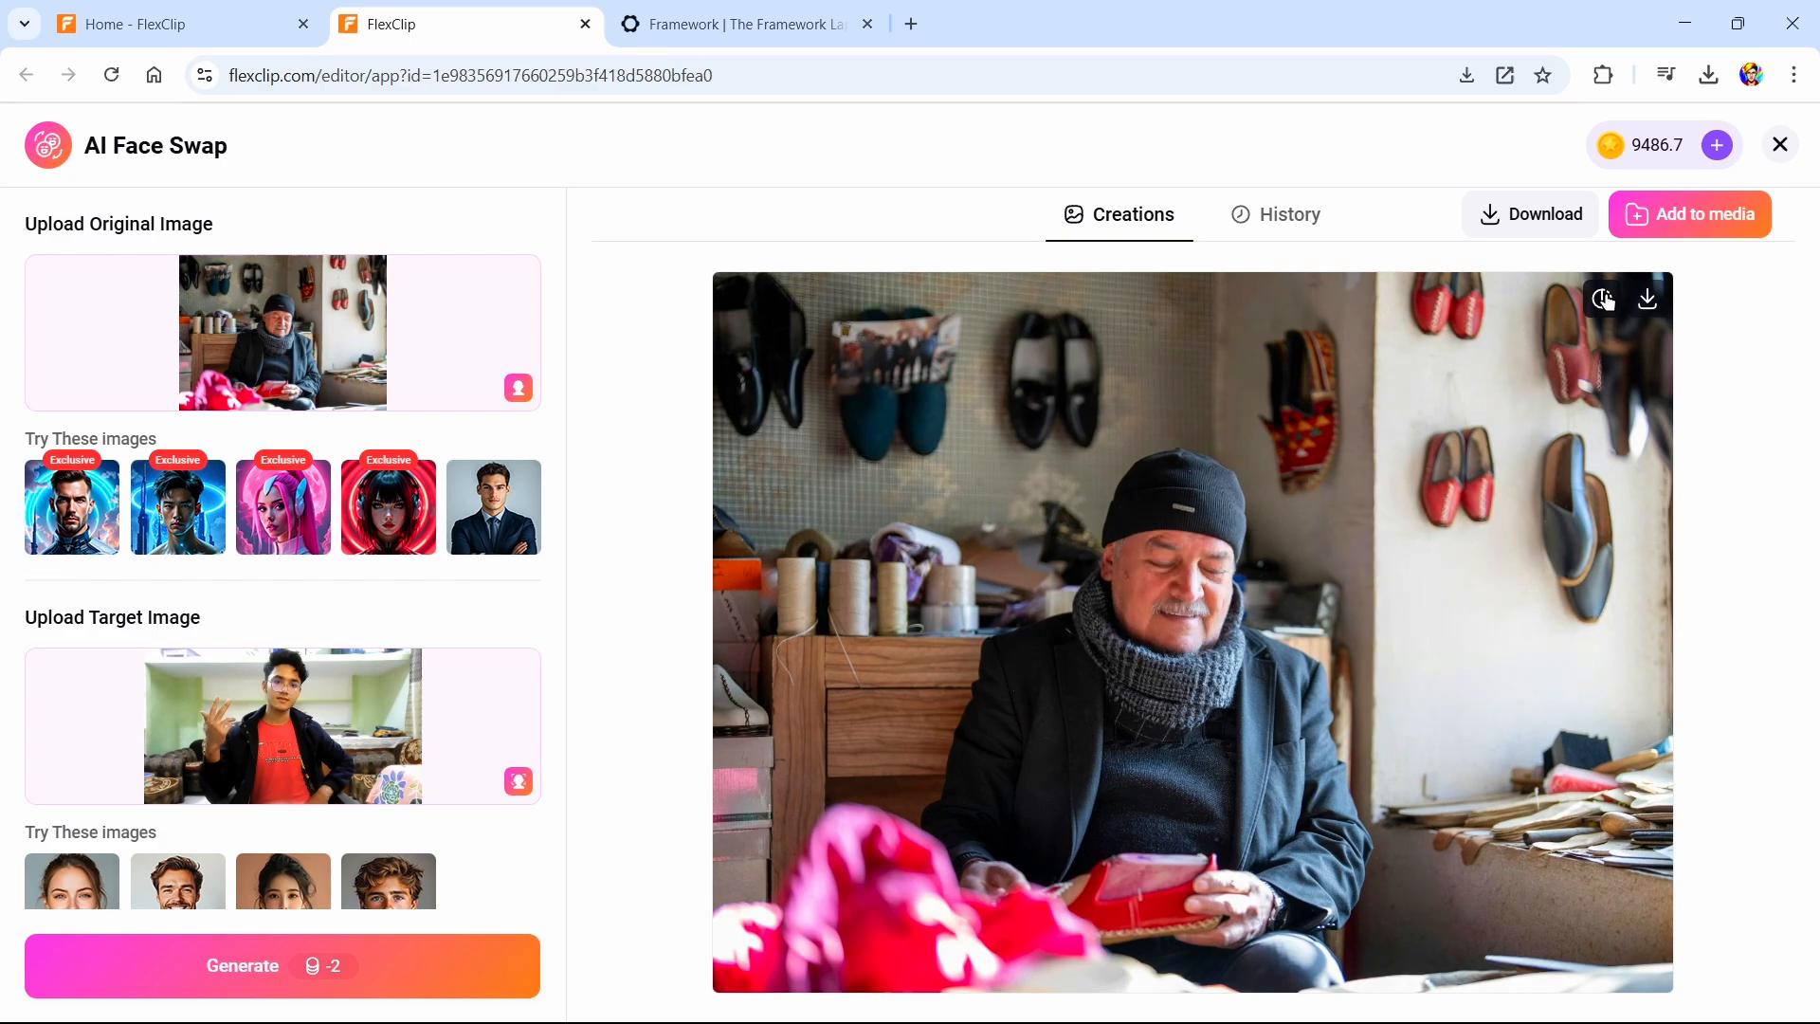
click(1604, 300)
click(1603, 299)
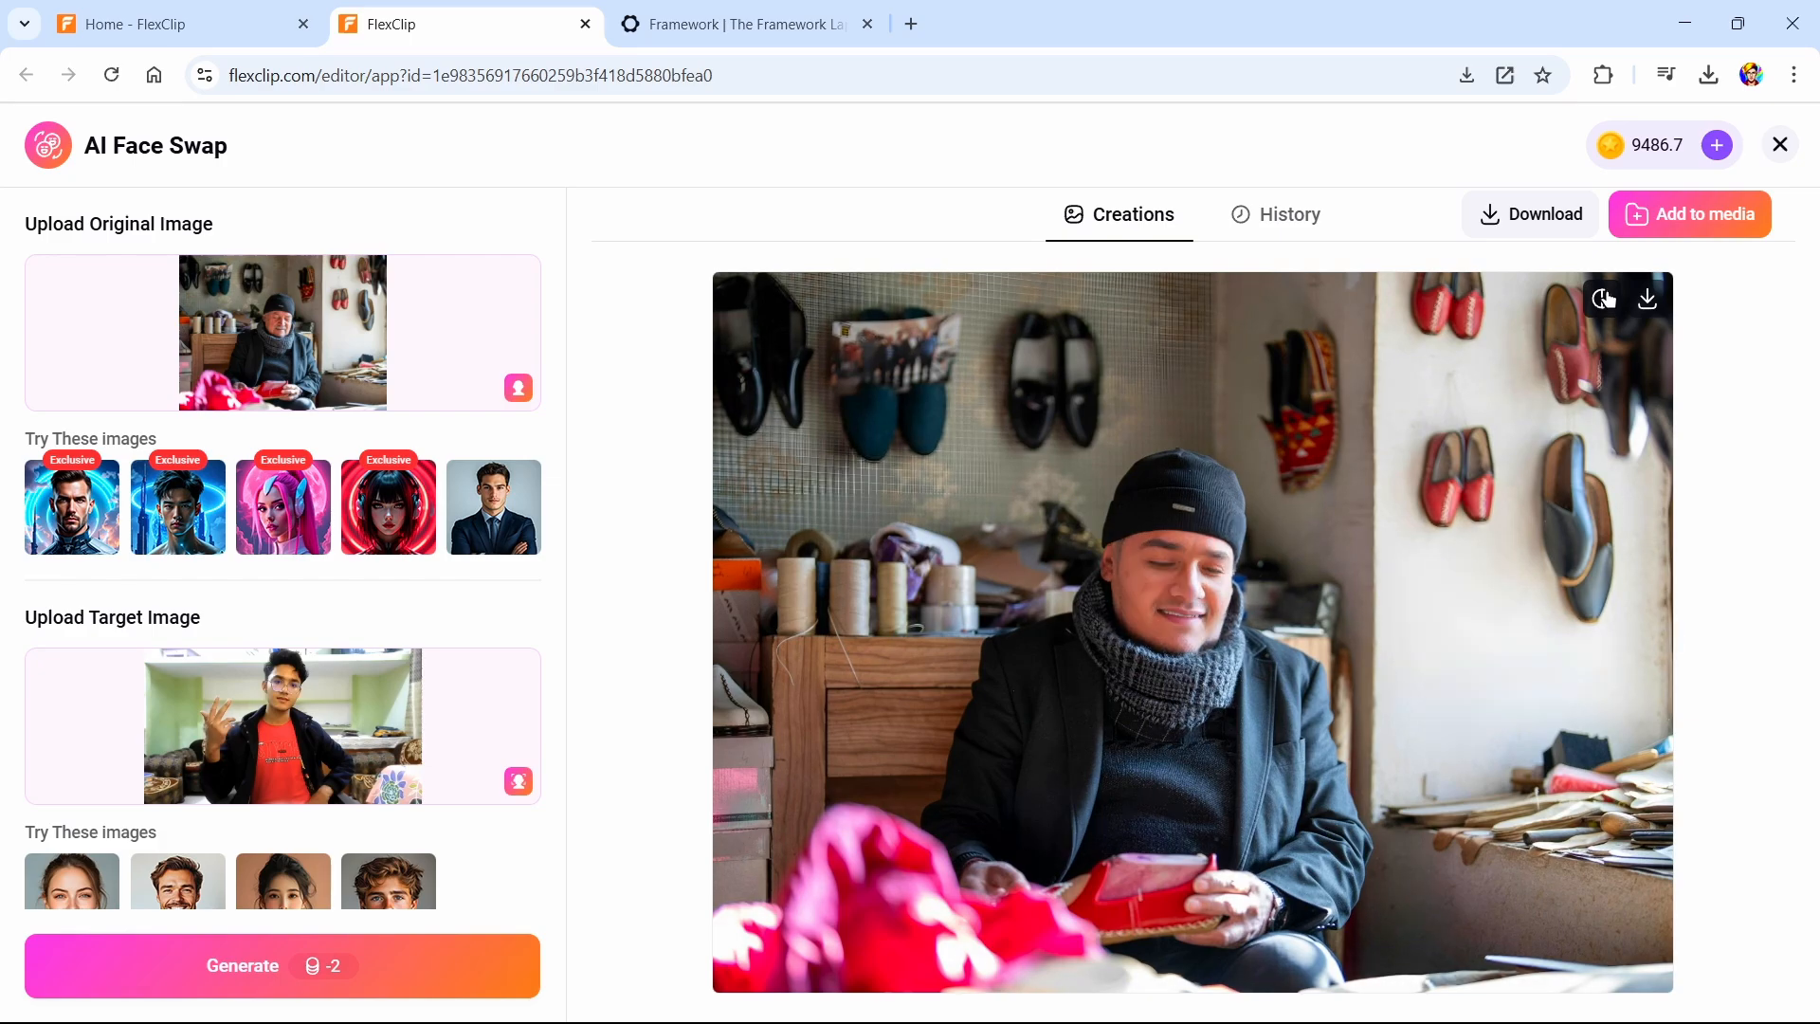
click(1604, 300)
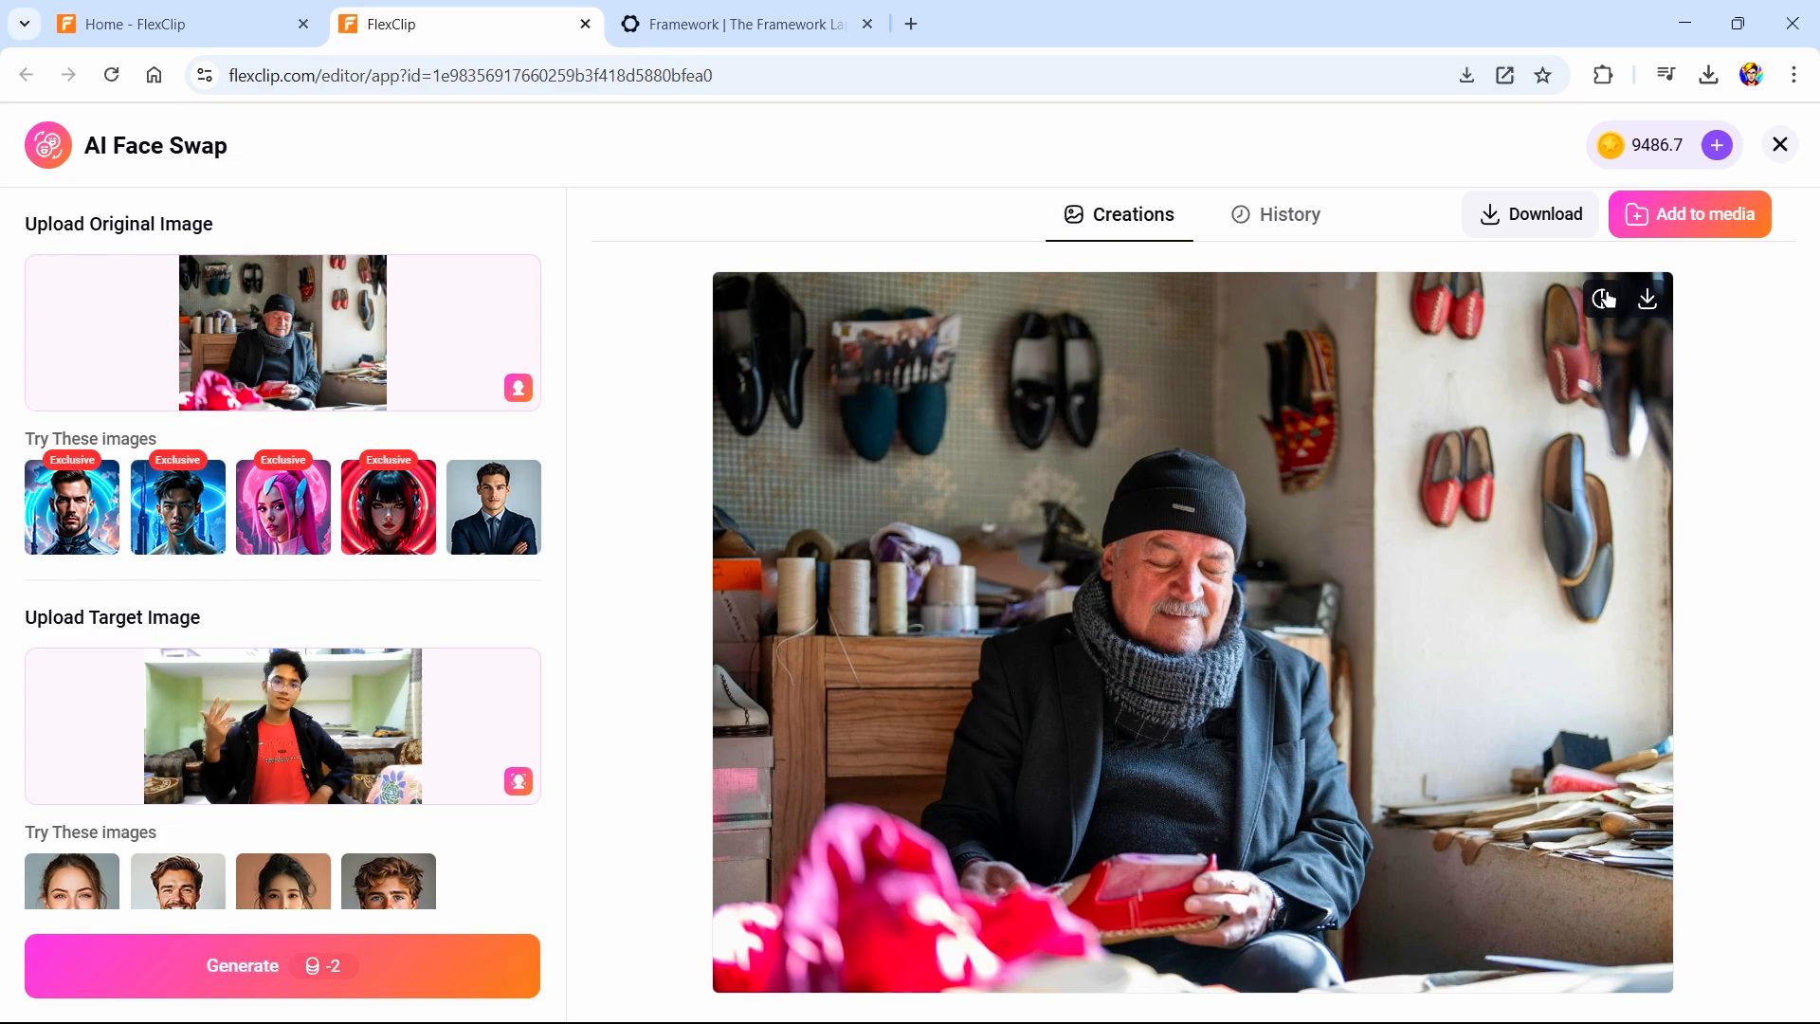
click(1603, 299)
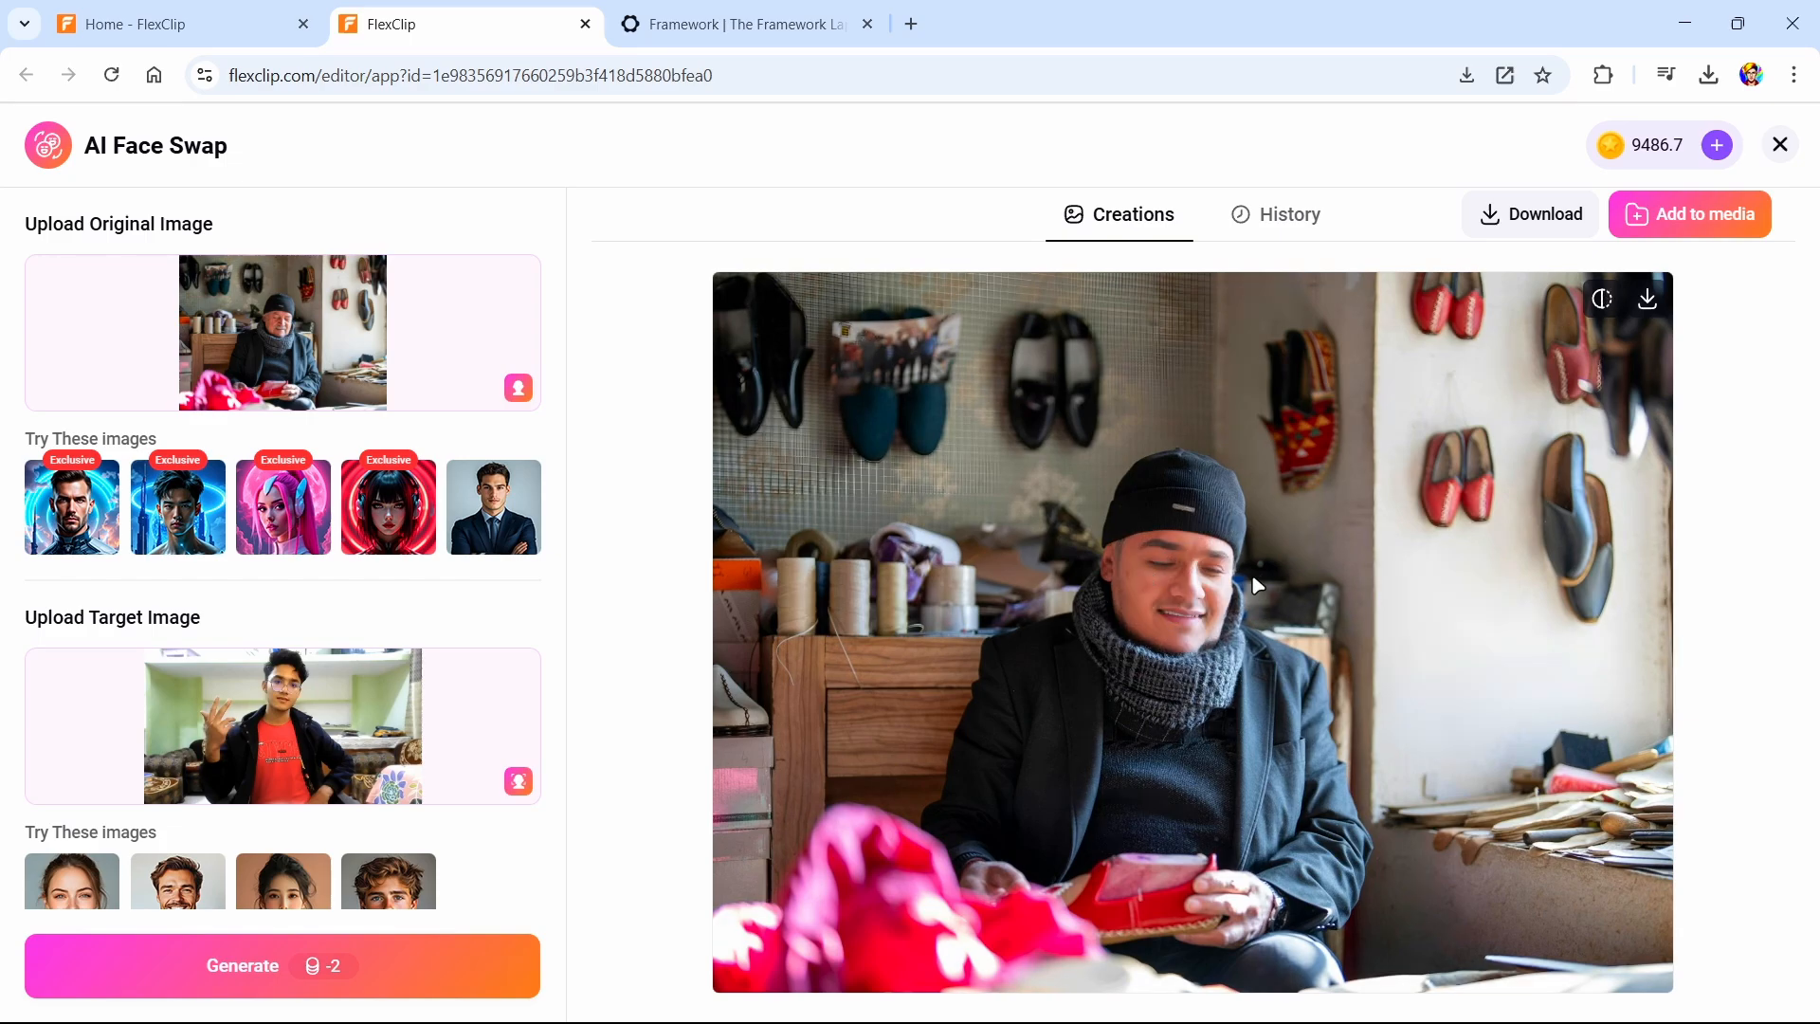
click(1602, 301)
Replace the original image with the full-length outdoor photo 30924997 and generate a face swap with the same target face
click(518, 387)
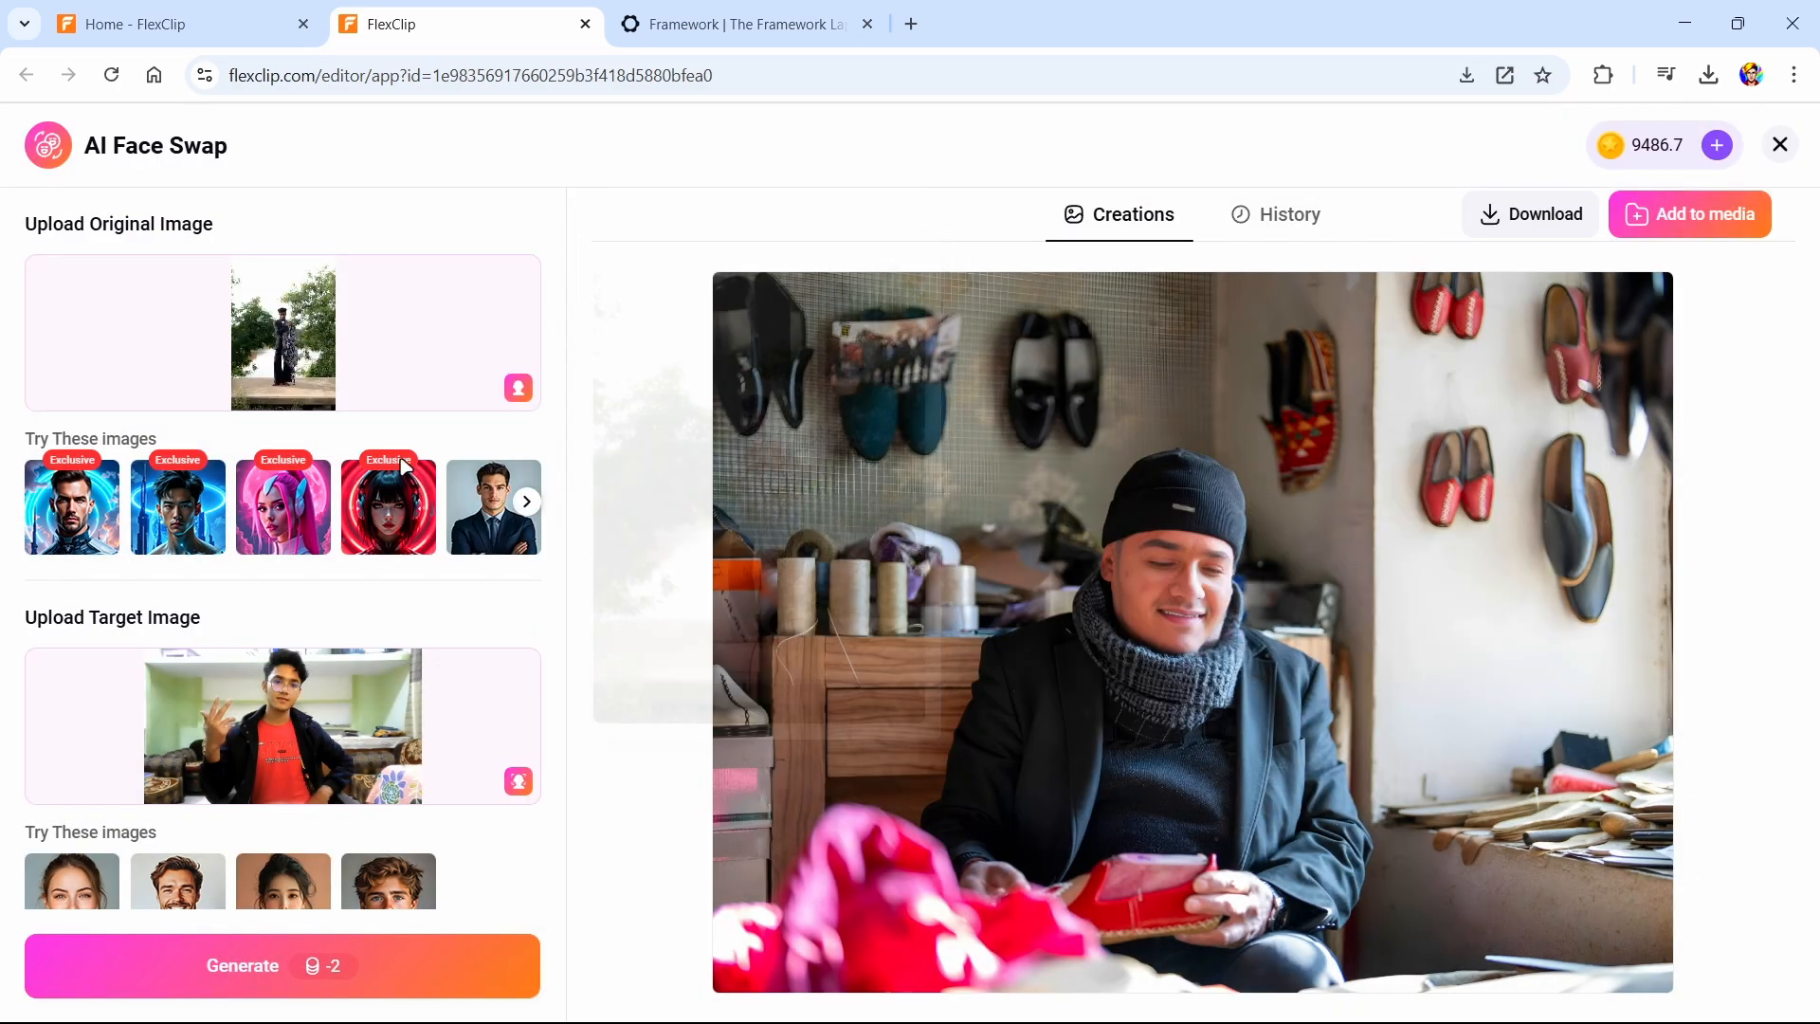
mouse_move(406, 365)
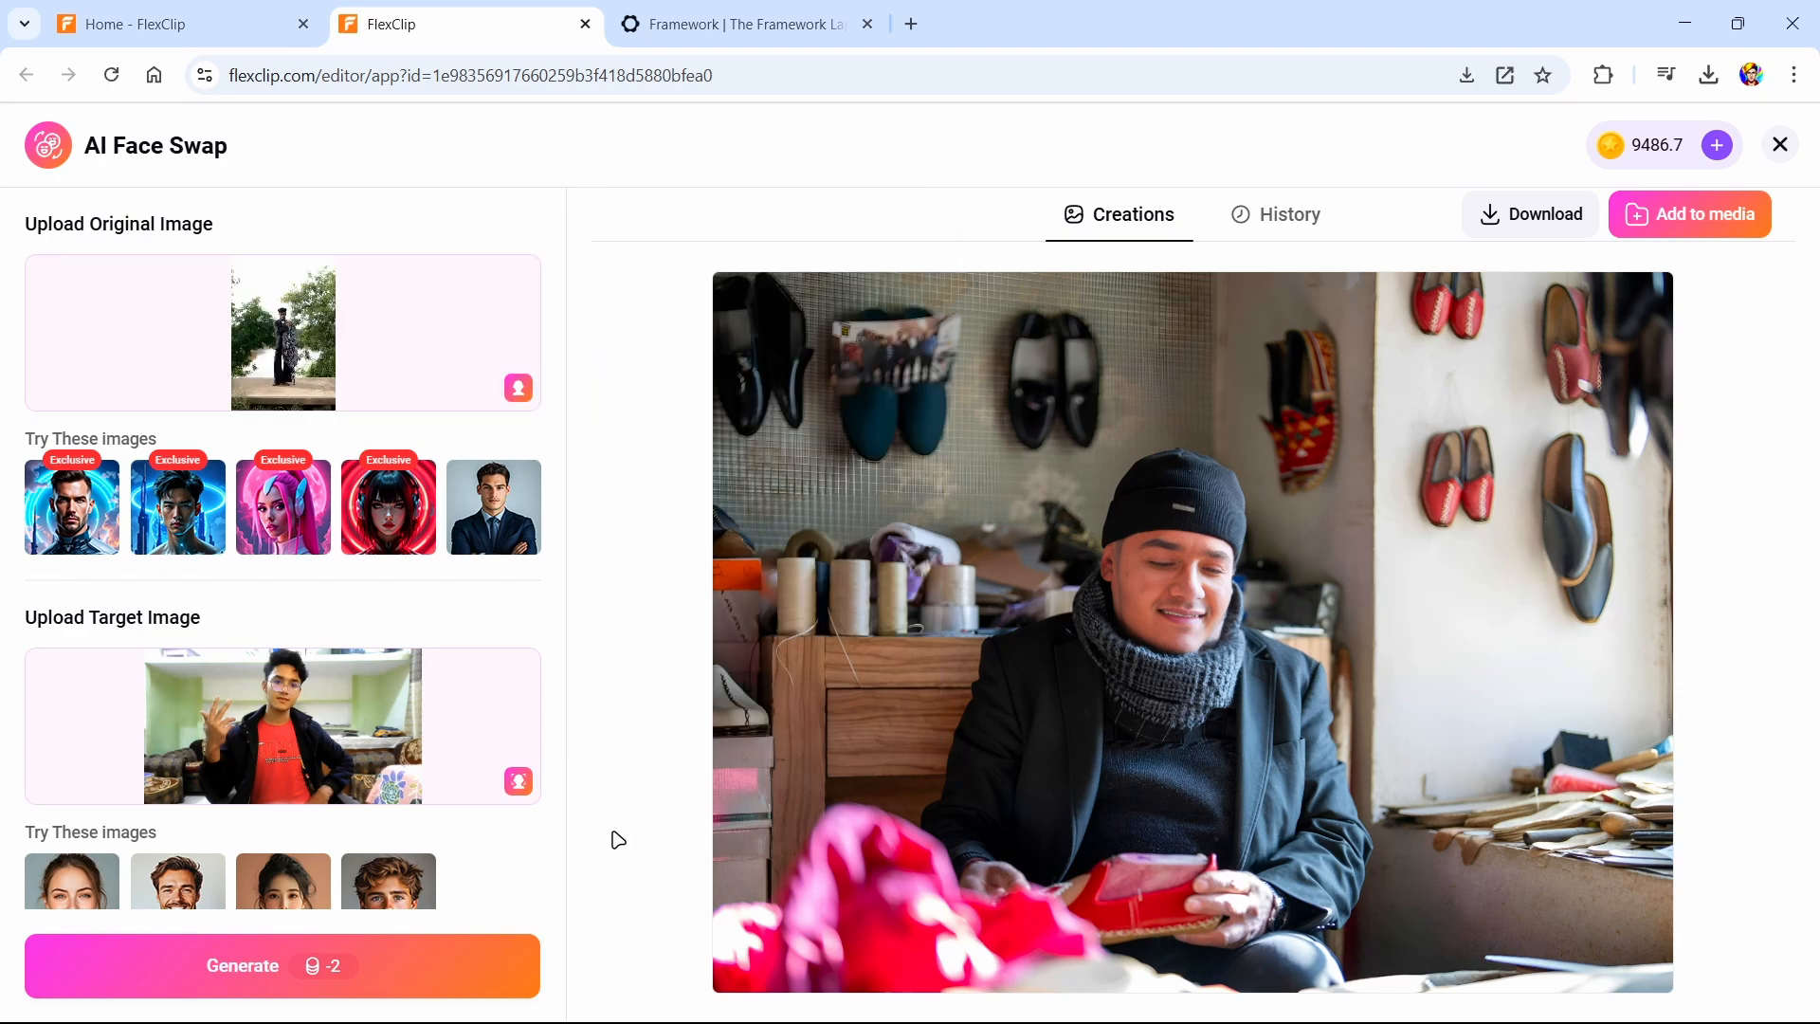
click(467, 963)
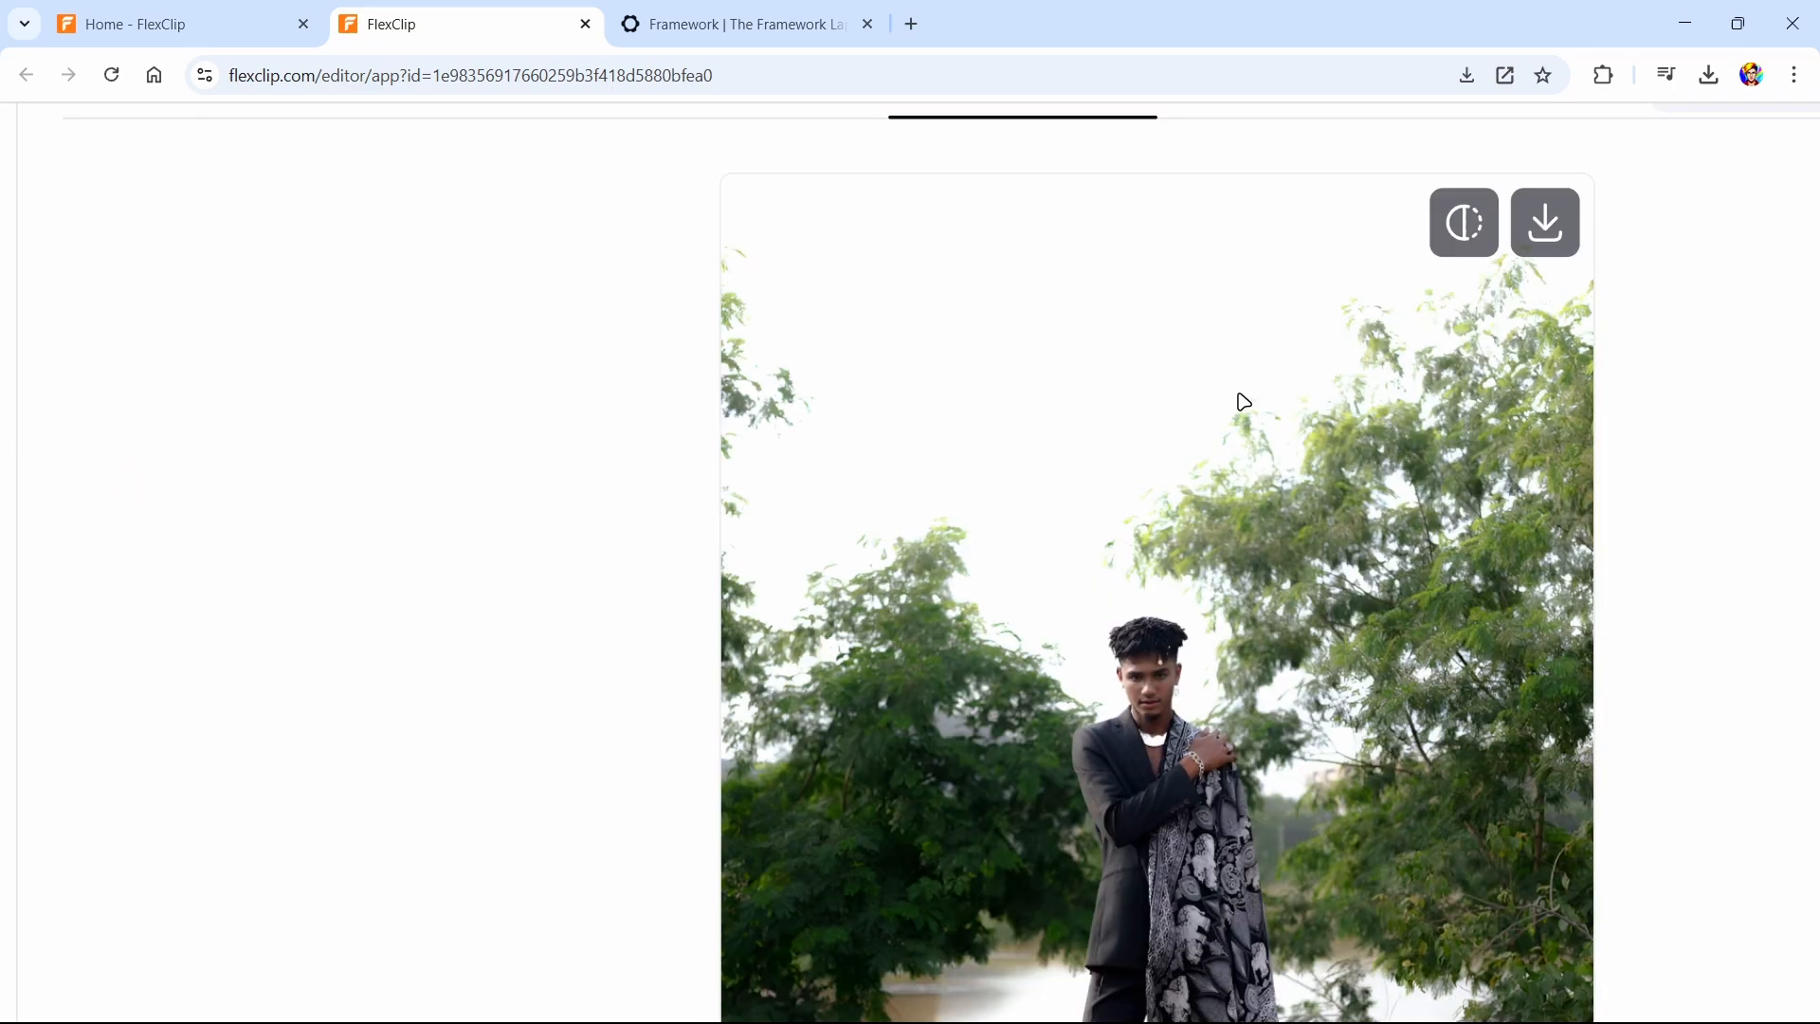
Examine the swapped face in the outdoor photo up close and compare it with the original image
scroll(1242, 401, up, 5)
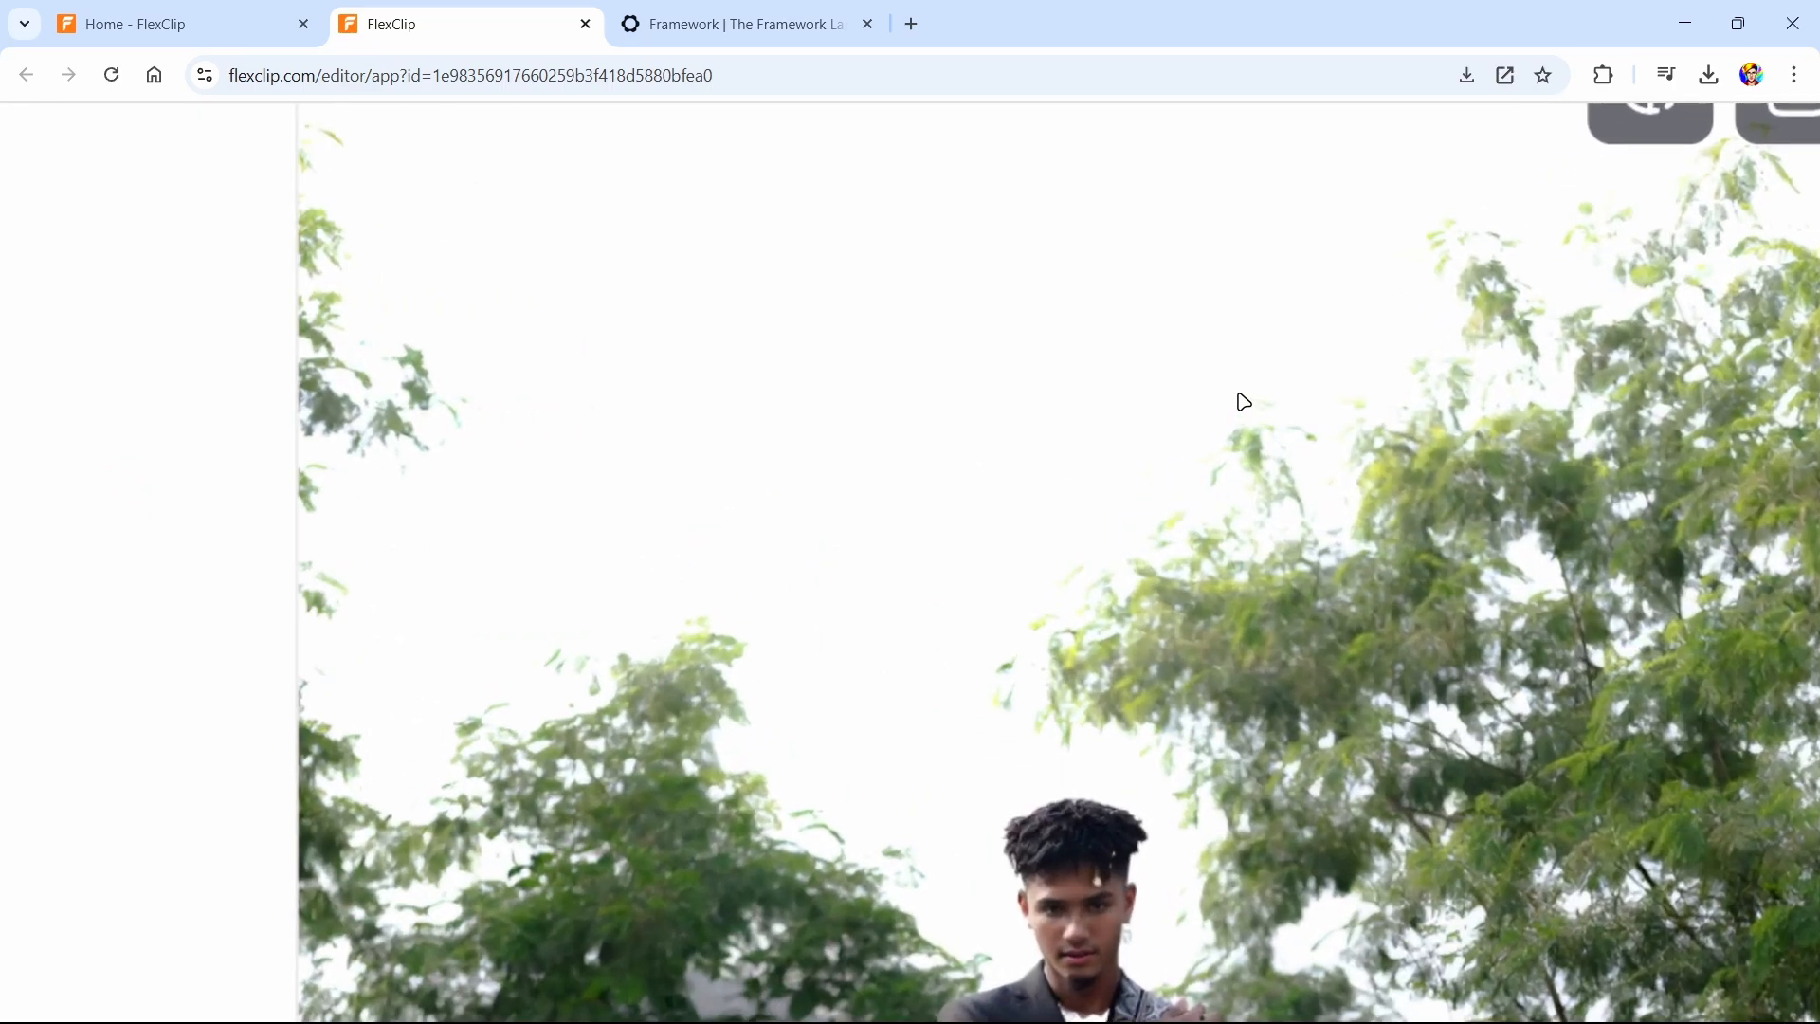
scroll(1242, 402, down, 4)
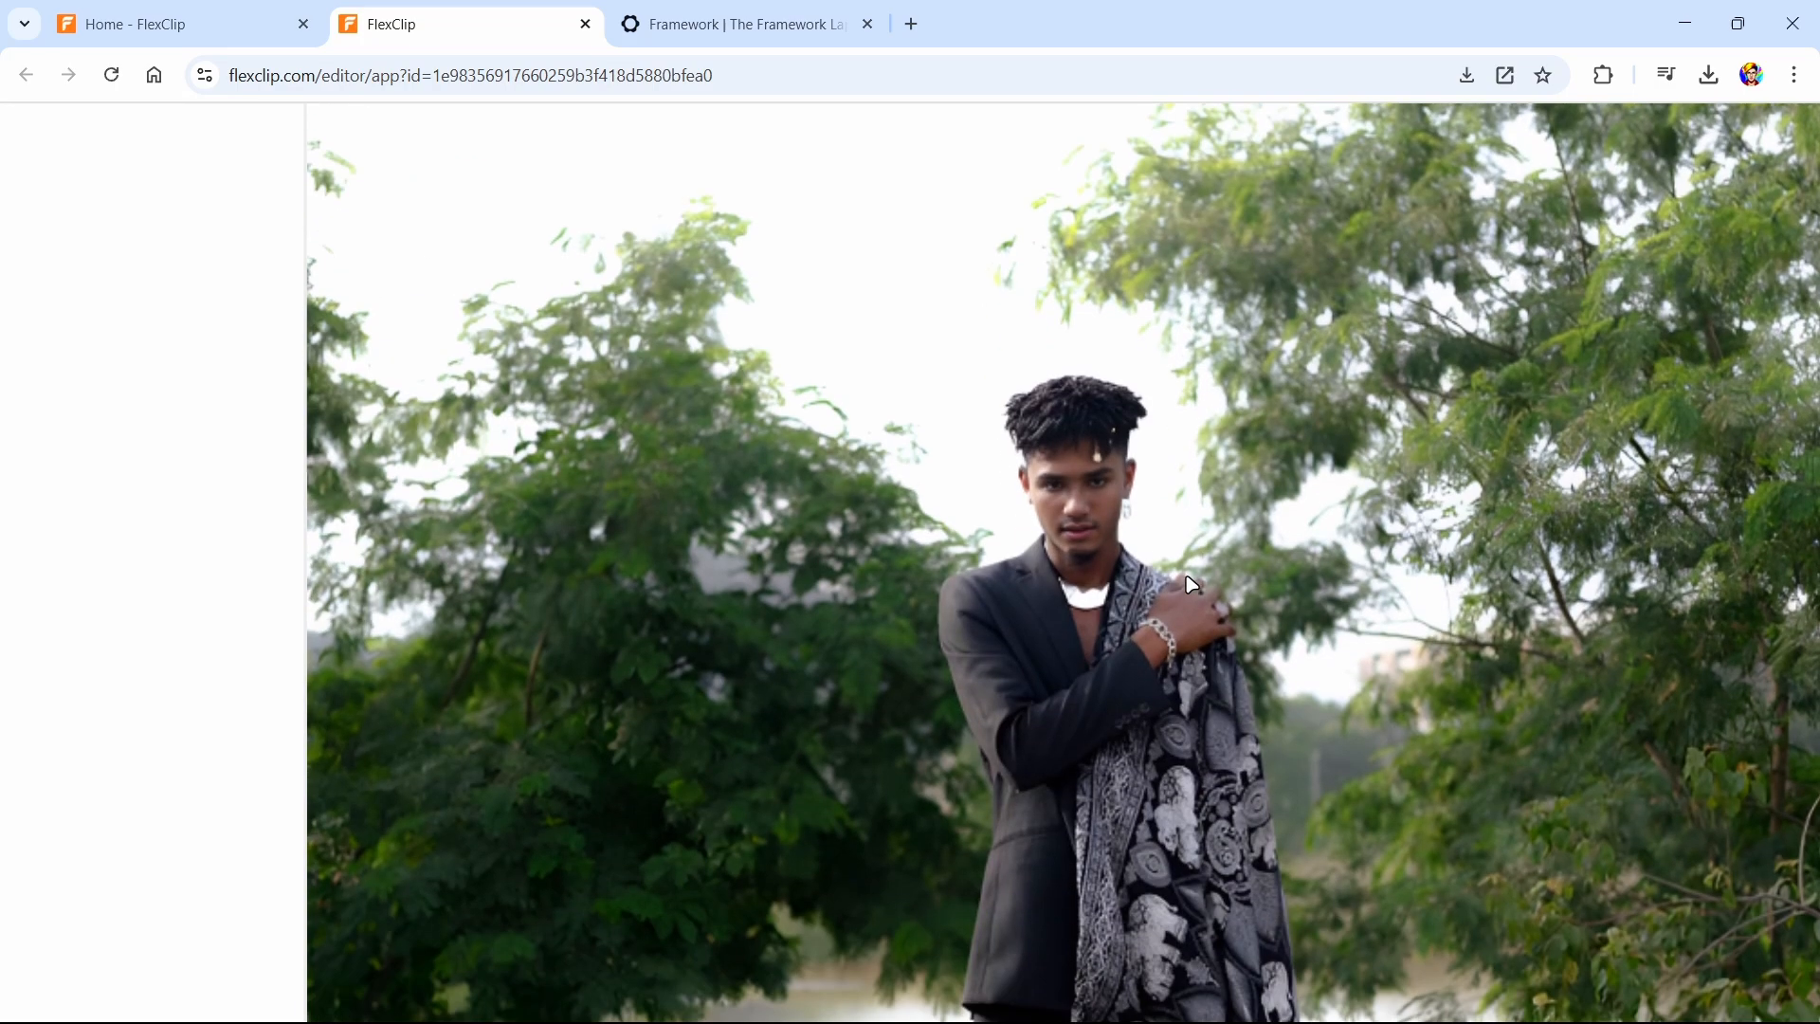
click(1191, 583)
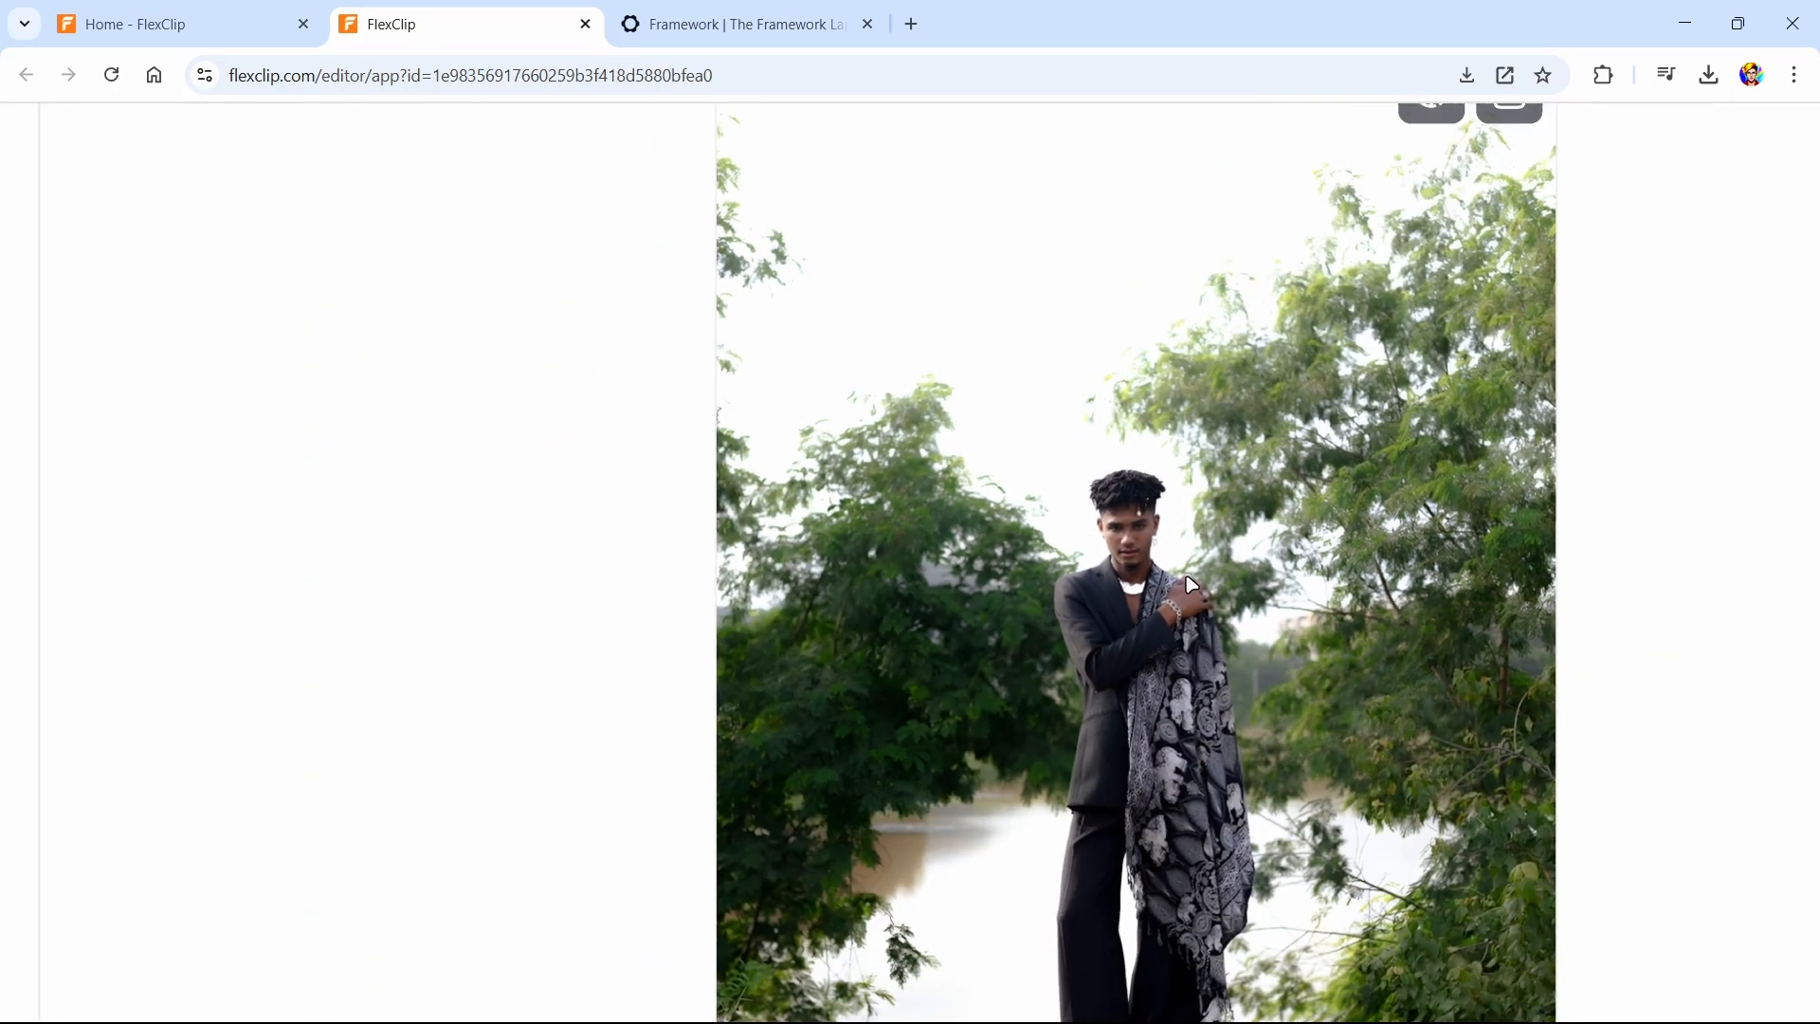
click(1447, 279)
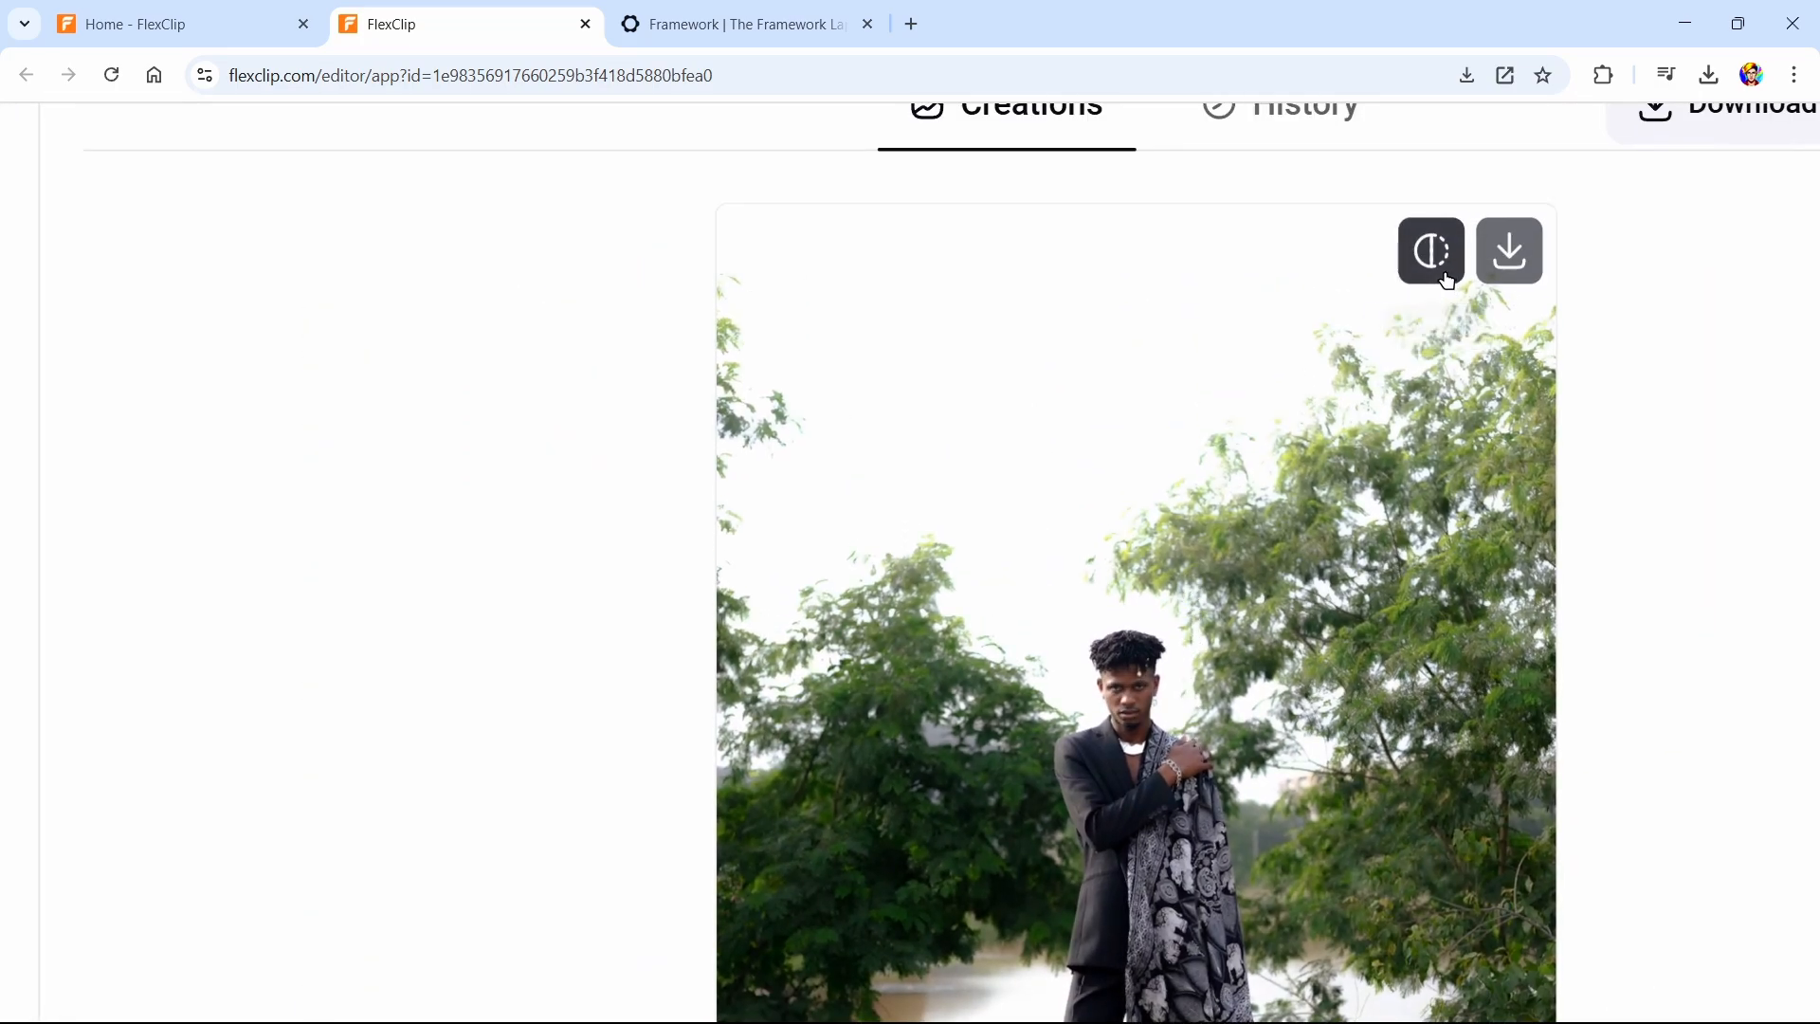
click(1429, 279)
click(1429, 279)
scroll(1153, 581, up, 4)
scroll(1153, 581, down, 5)
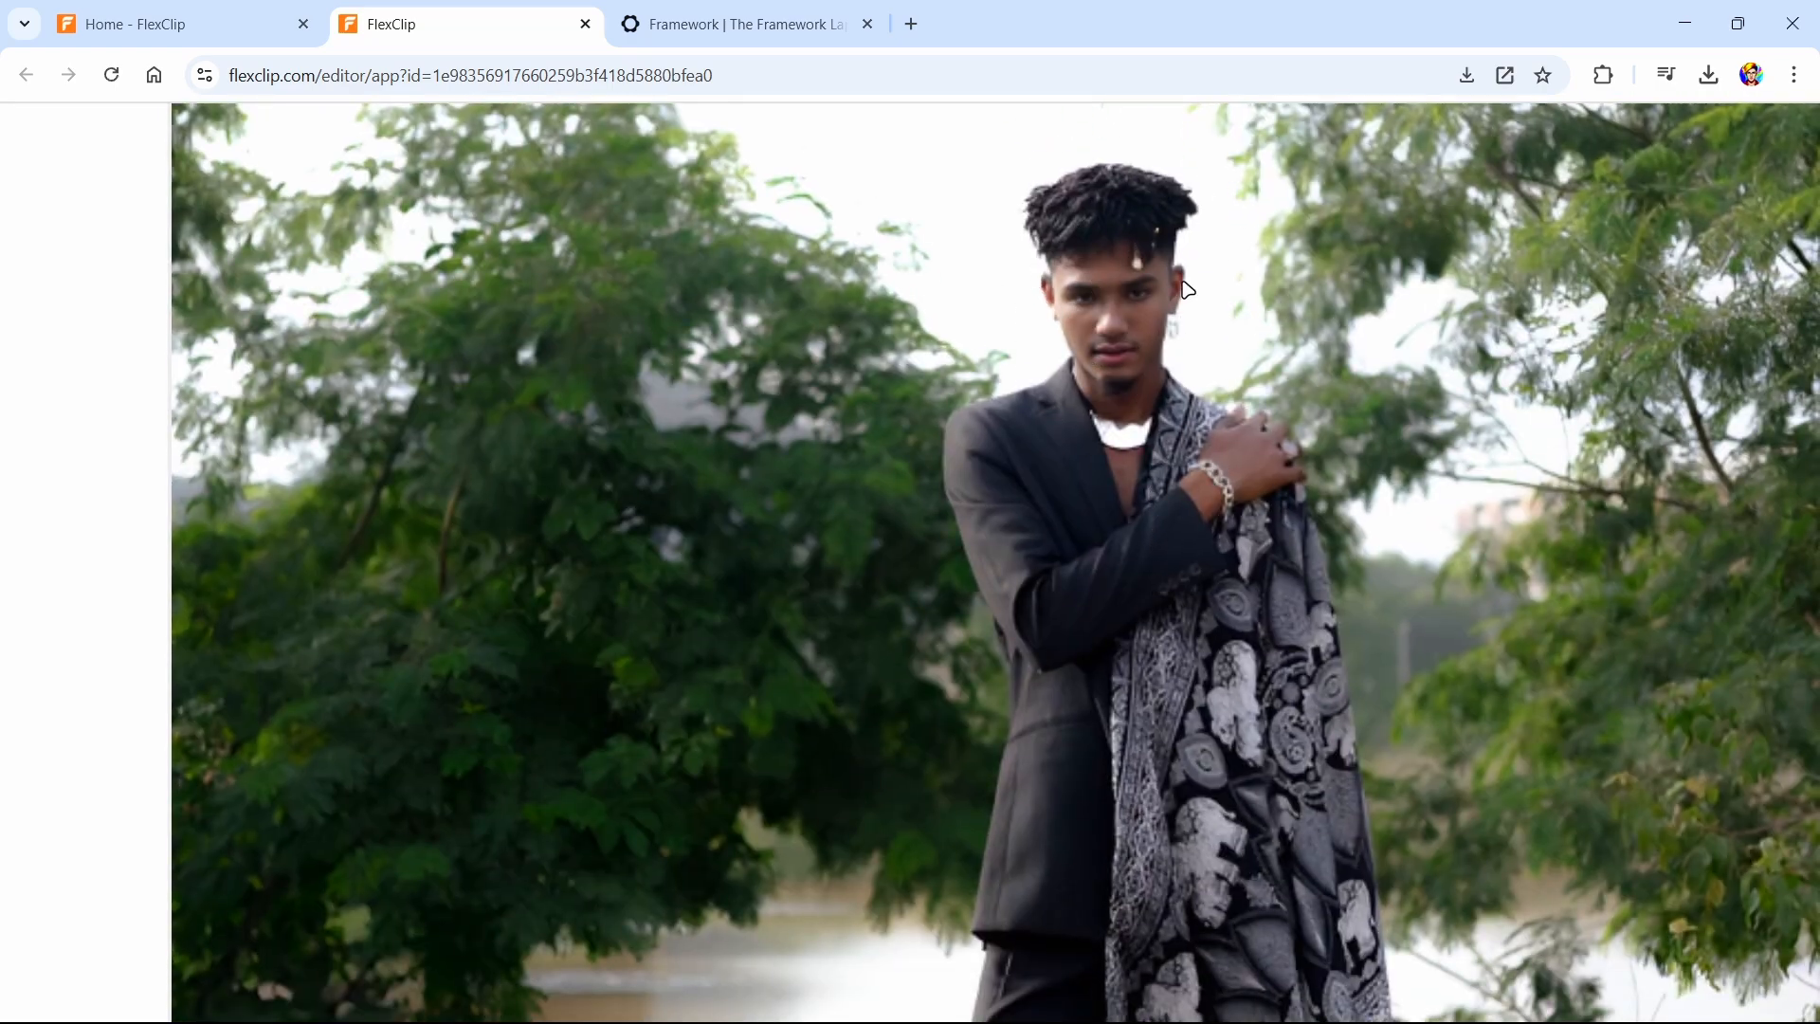
scroll(1153, 324, down, 5)
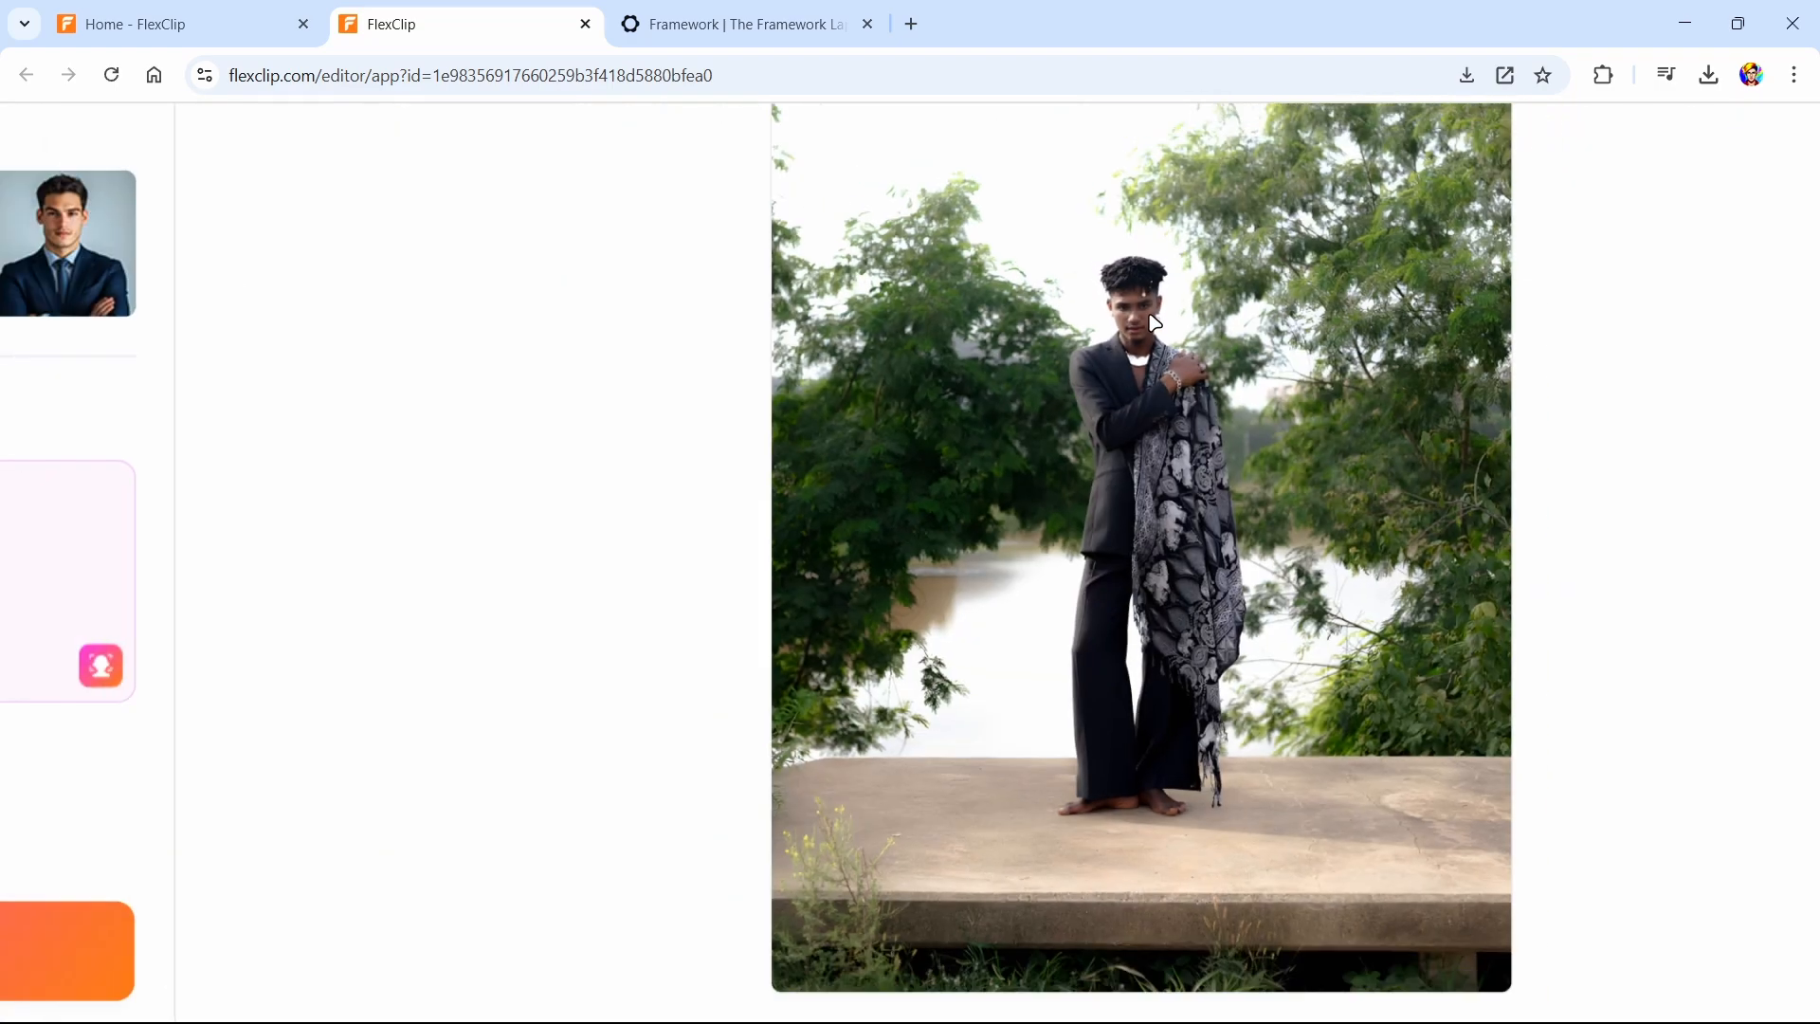
Use the sample portrait of the man in a navy suit as the original image and generate a face swap with the same target face
scroll(454, 674, down, 1)
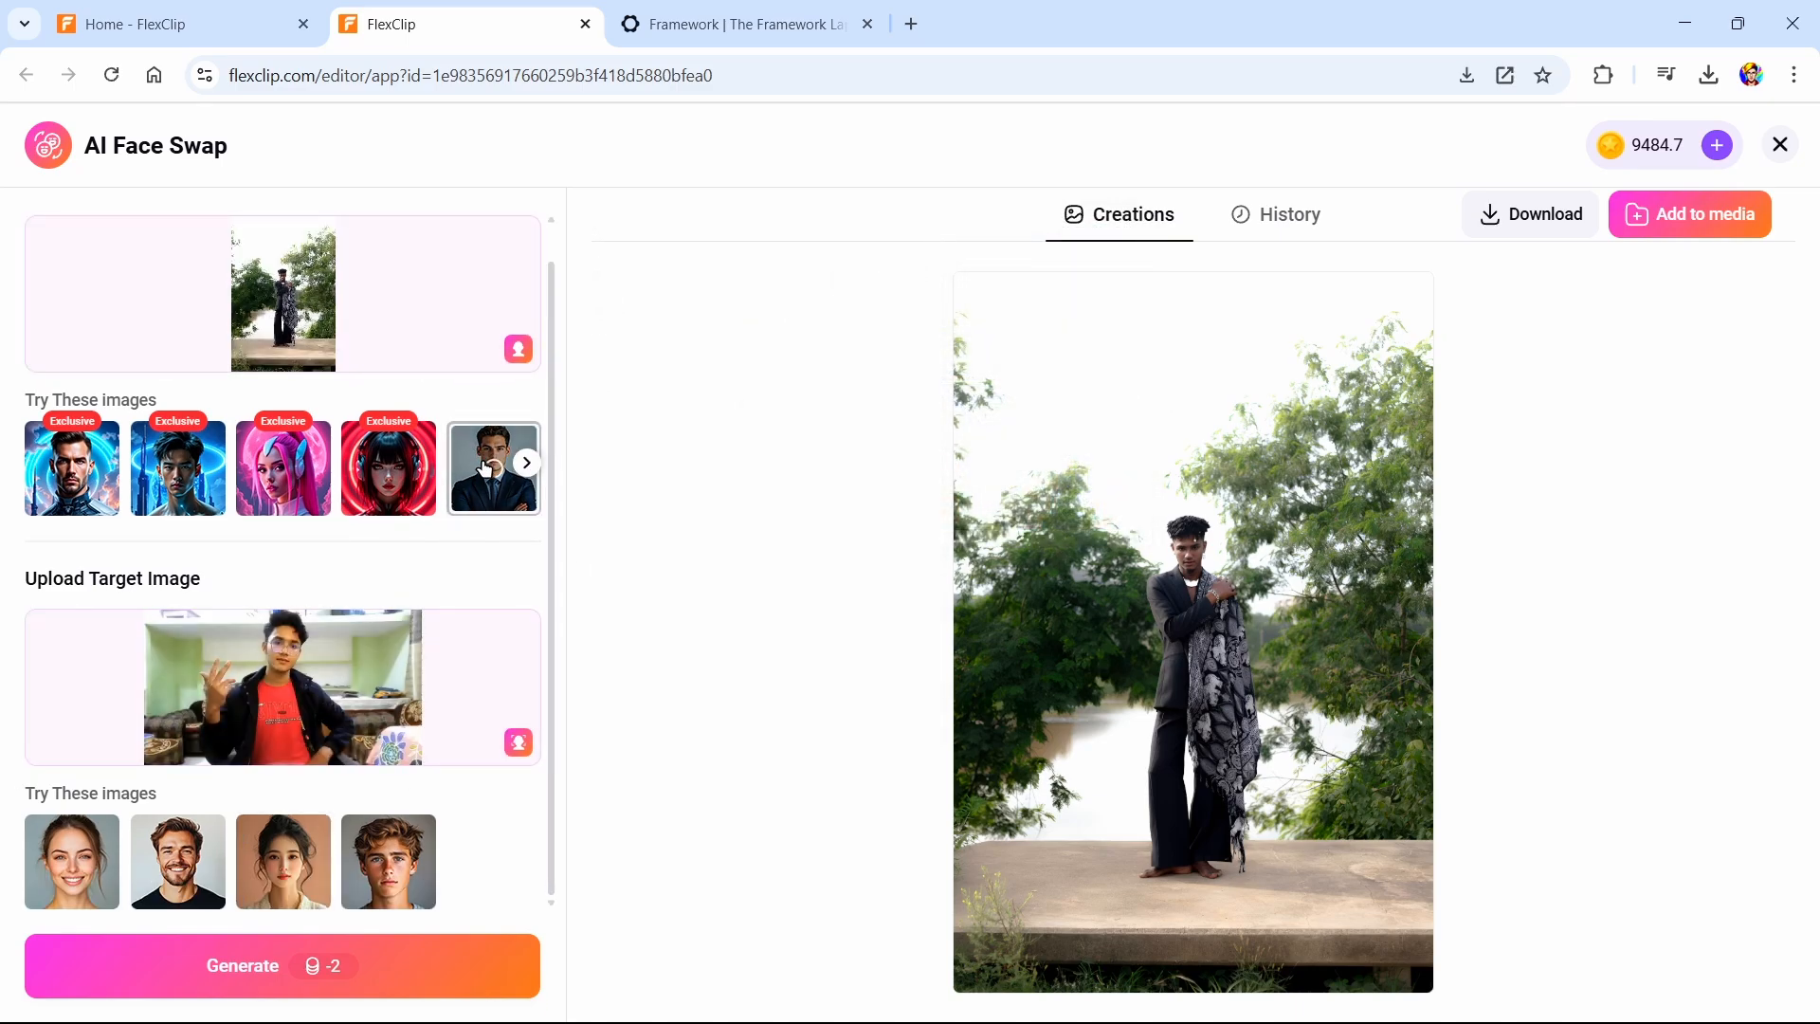
click(456, 424)
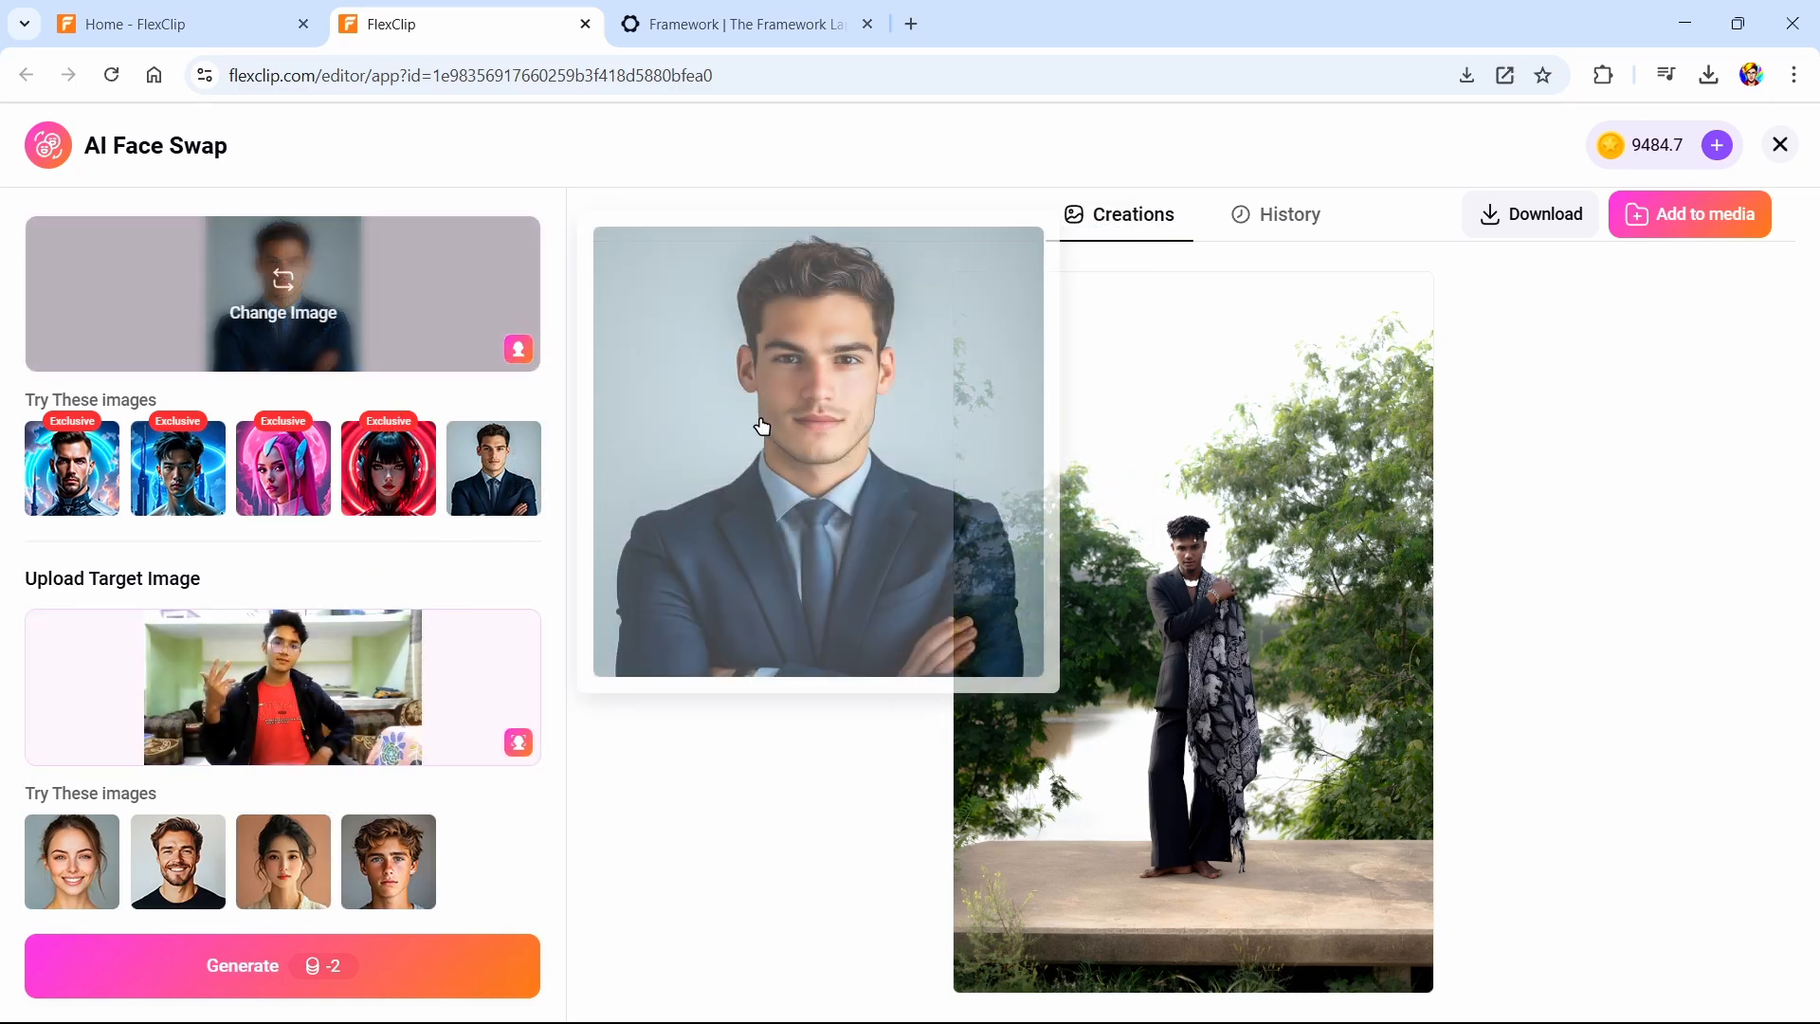
mouse_move(515, 743)
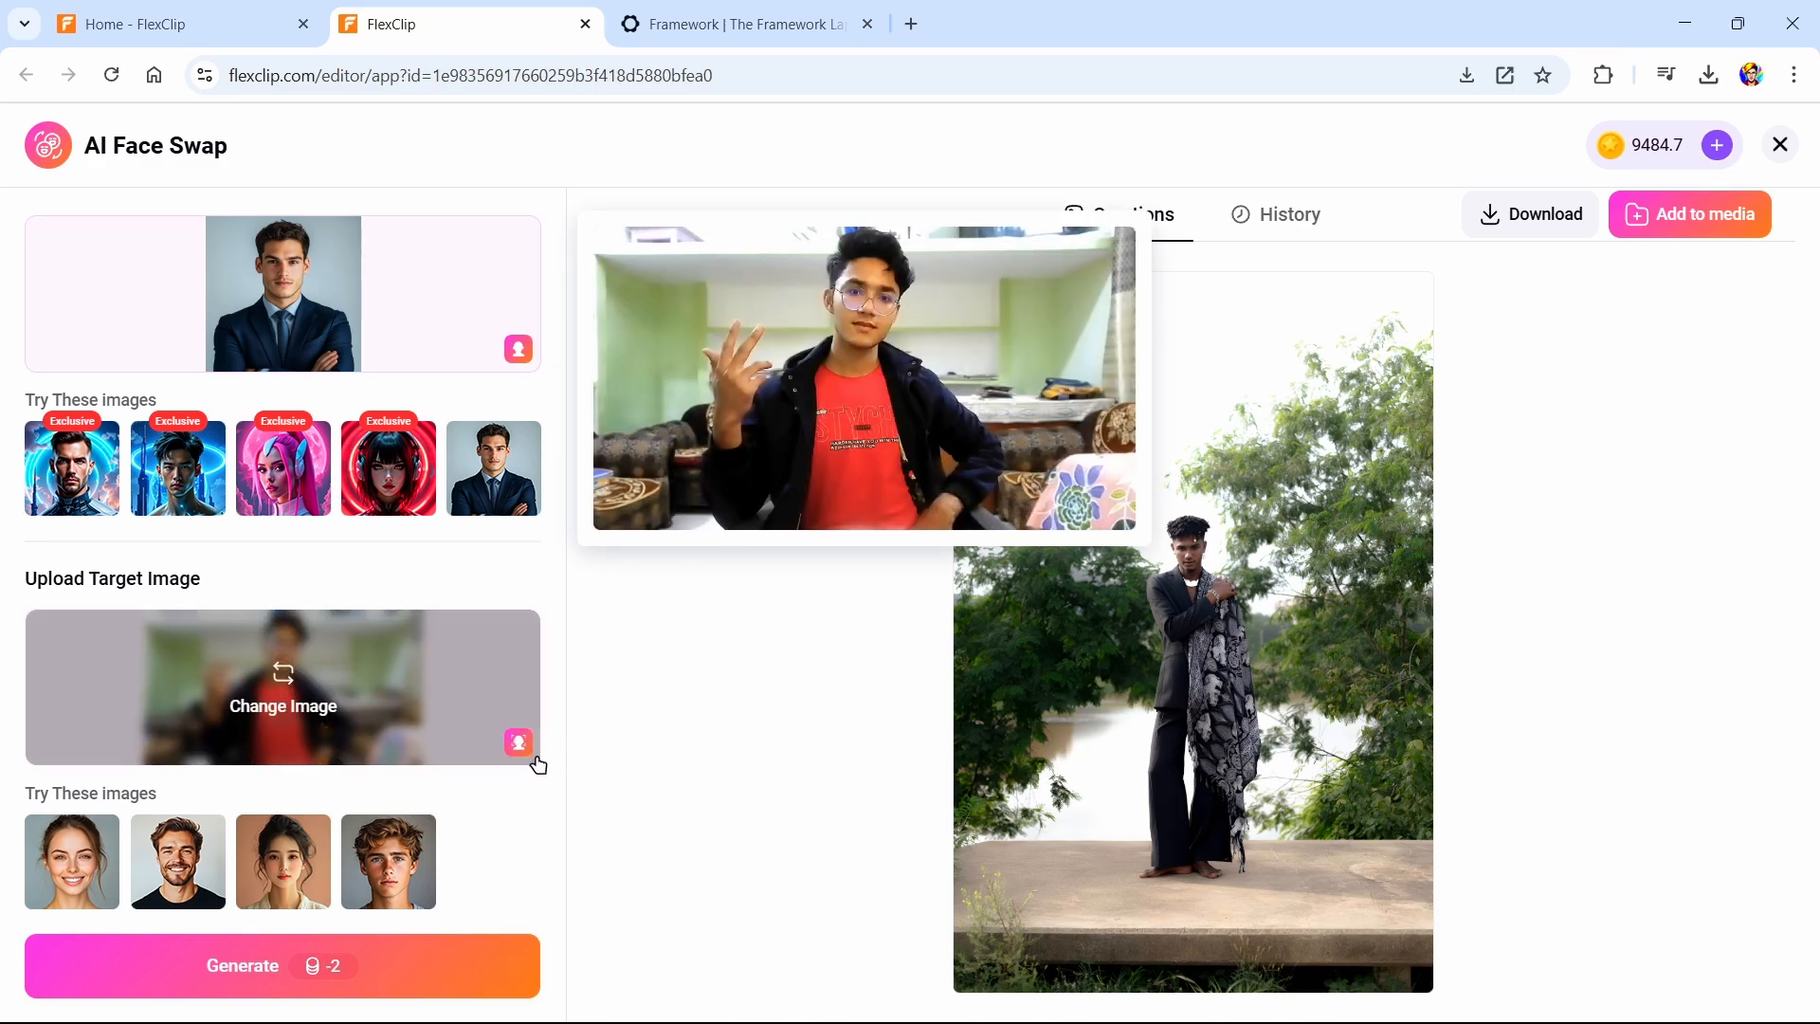
click(453, 947)
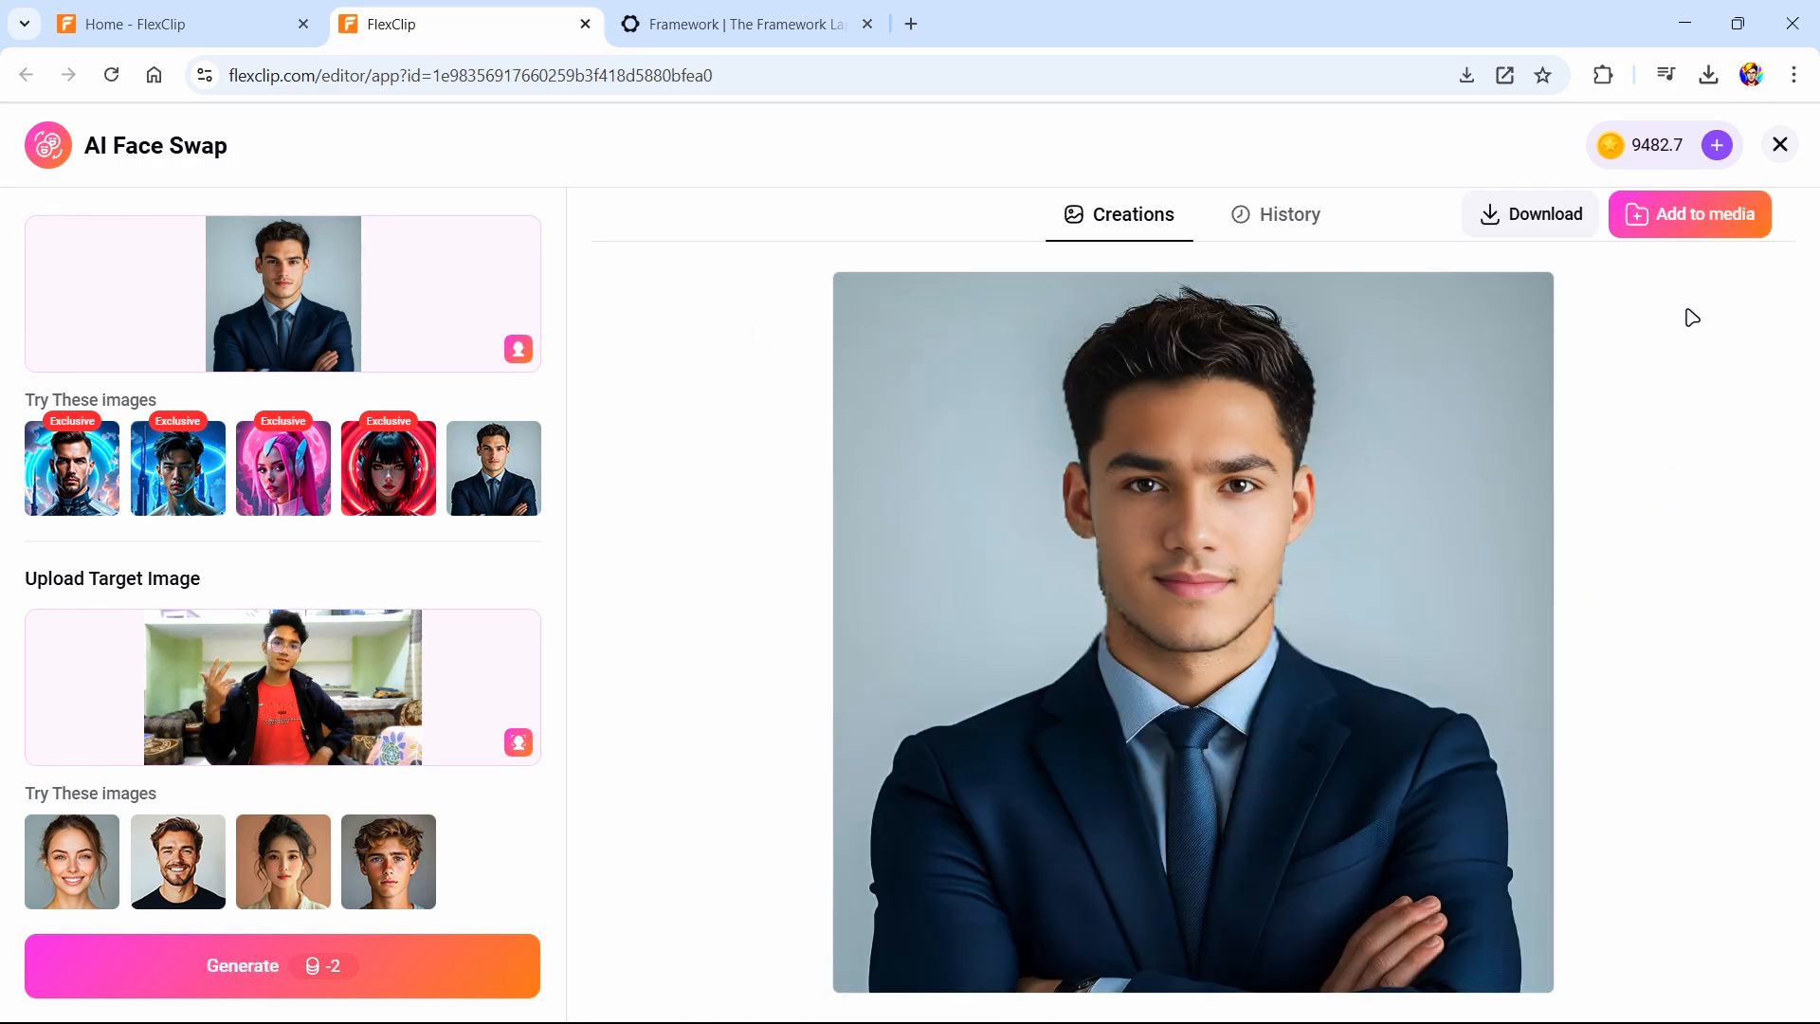
Compare the face-swapped suit portrait with its original repeatedly, examining the facial features and face edges up close
mouse_move(1320, 442)
click(1497, 301)
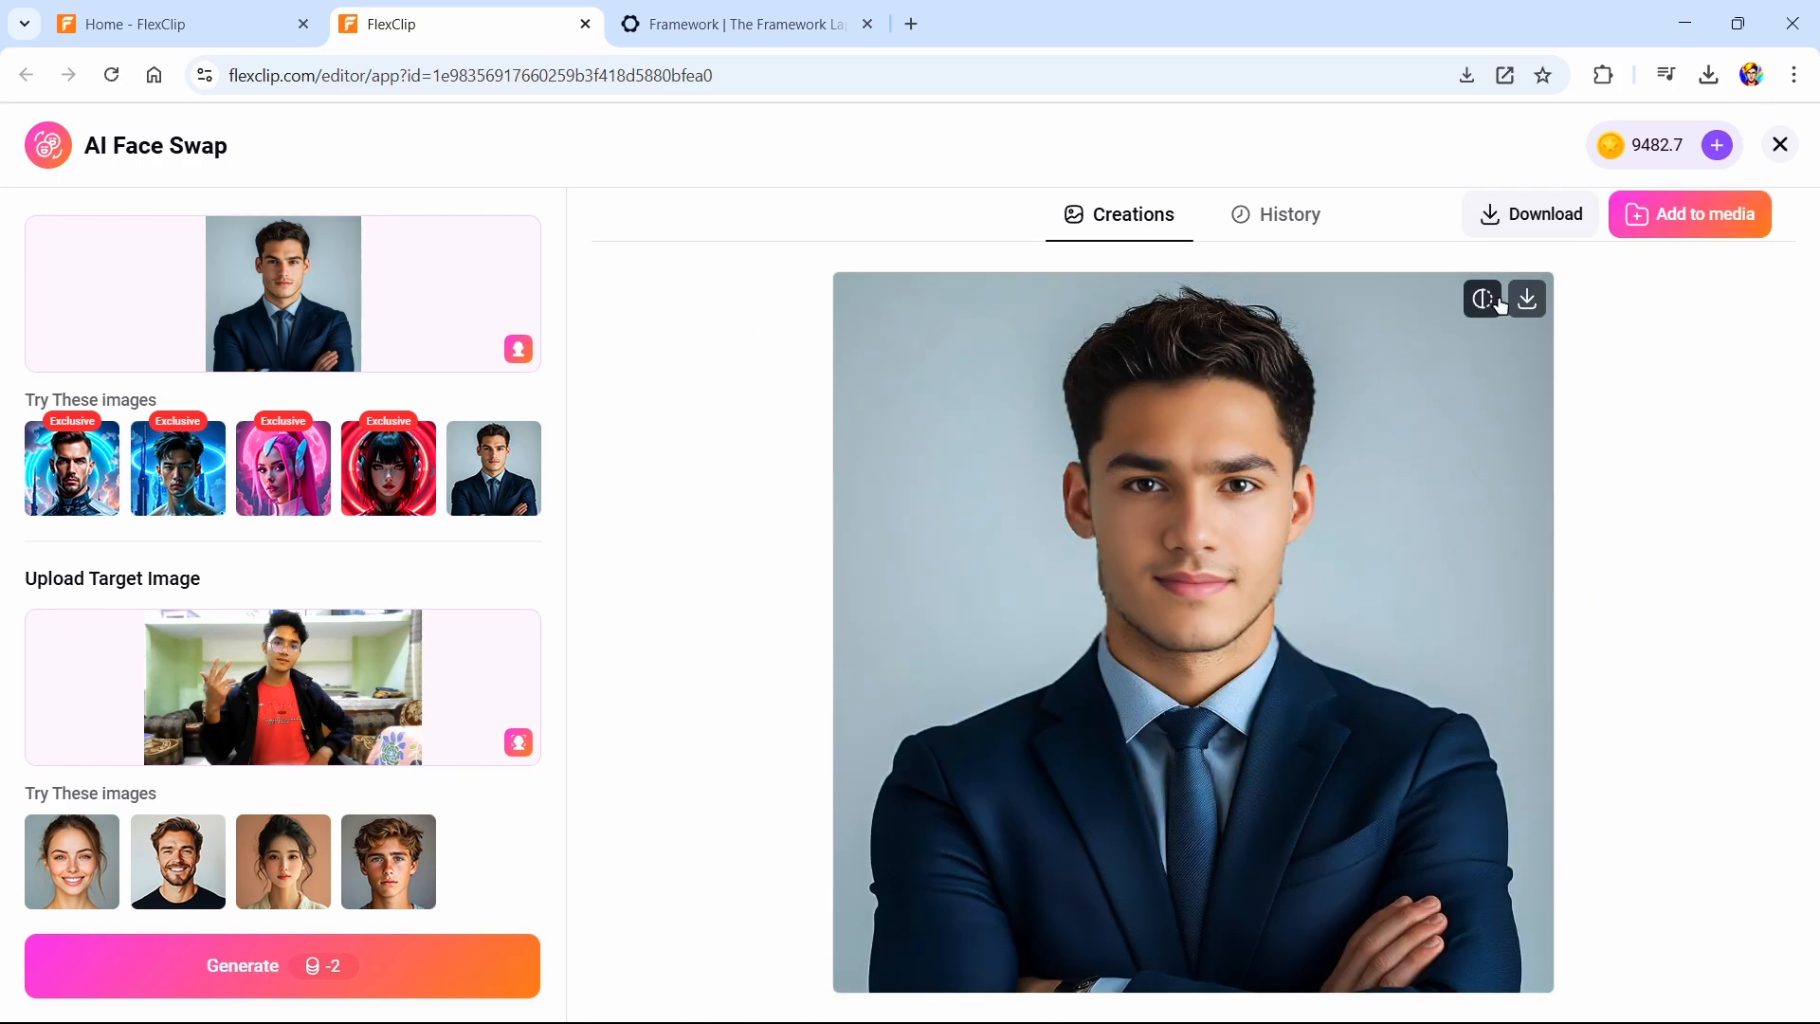
click(1497, 302)
click(1498, 301)
click(1498, 303)
click(1497, 301)
scroll(1284, 604, up, 5)
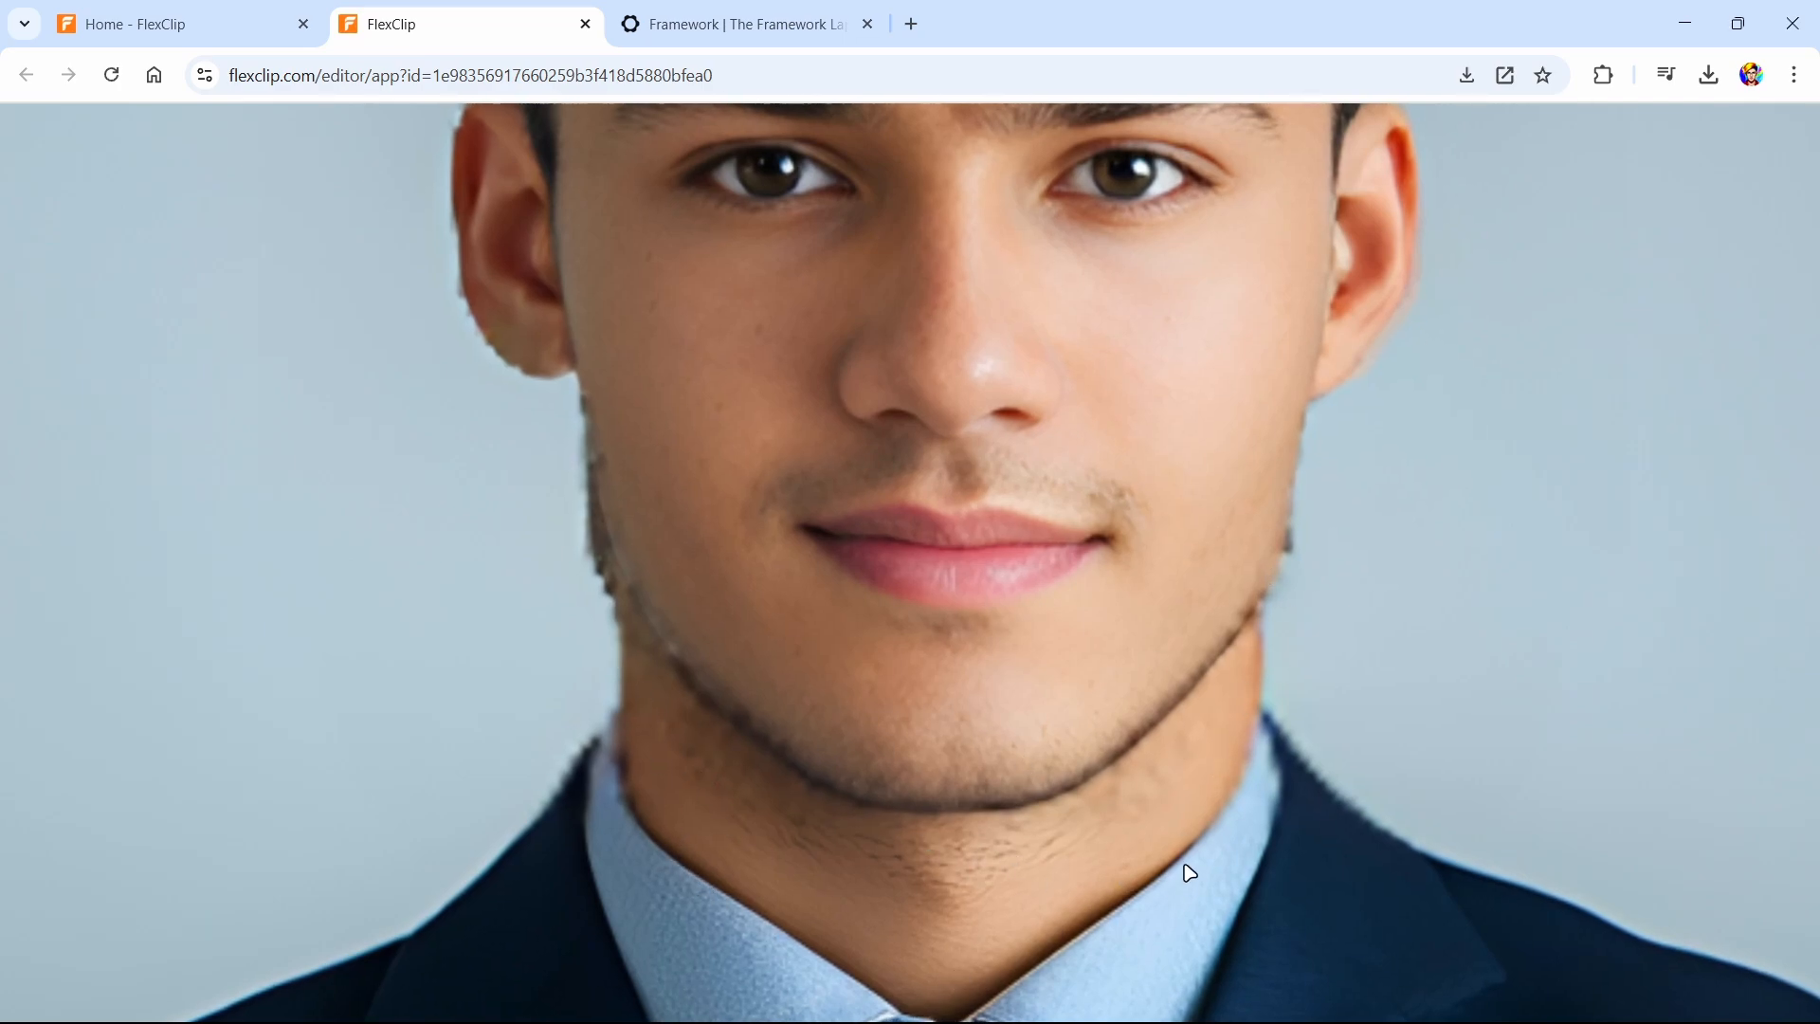
scroll(1238, 681, down, 3)
scroll(1237, 681, down, 3)
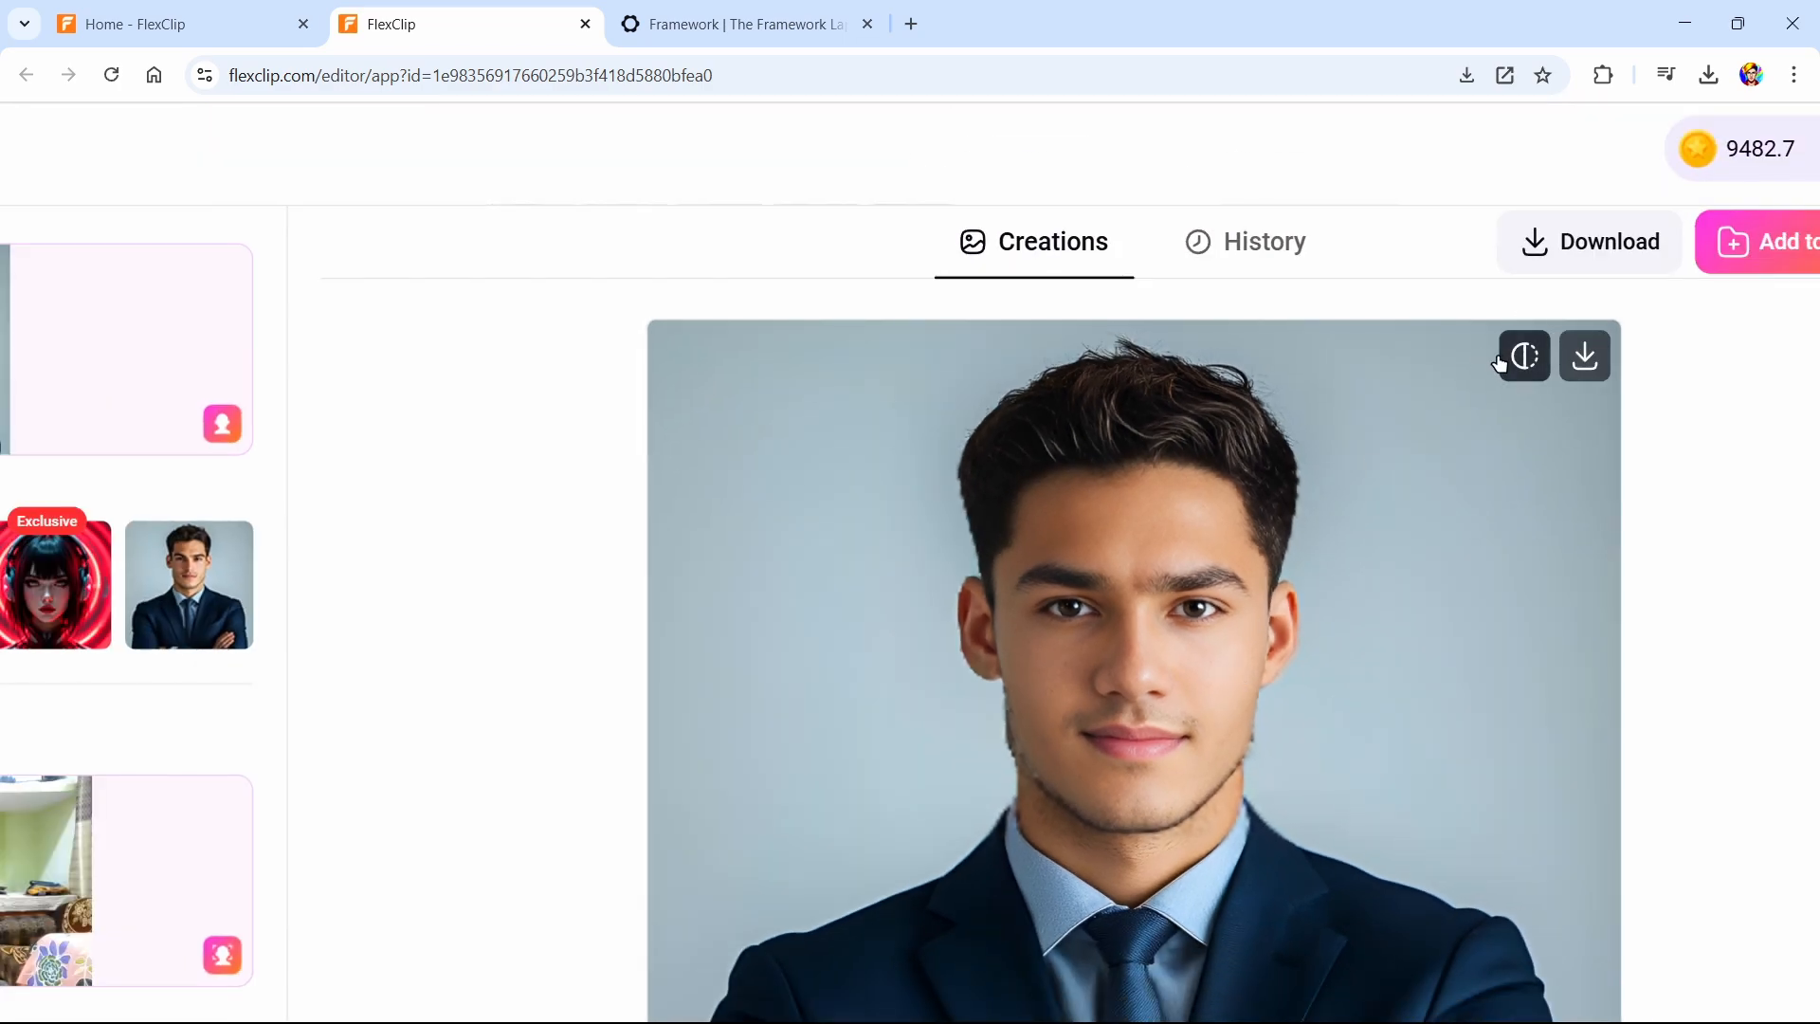
click(1547, 331)
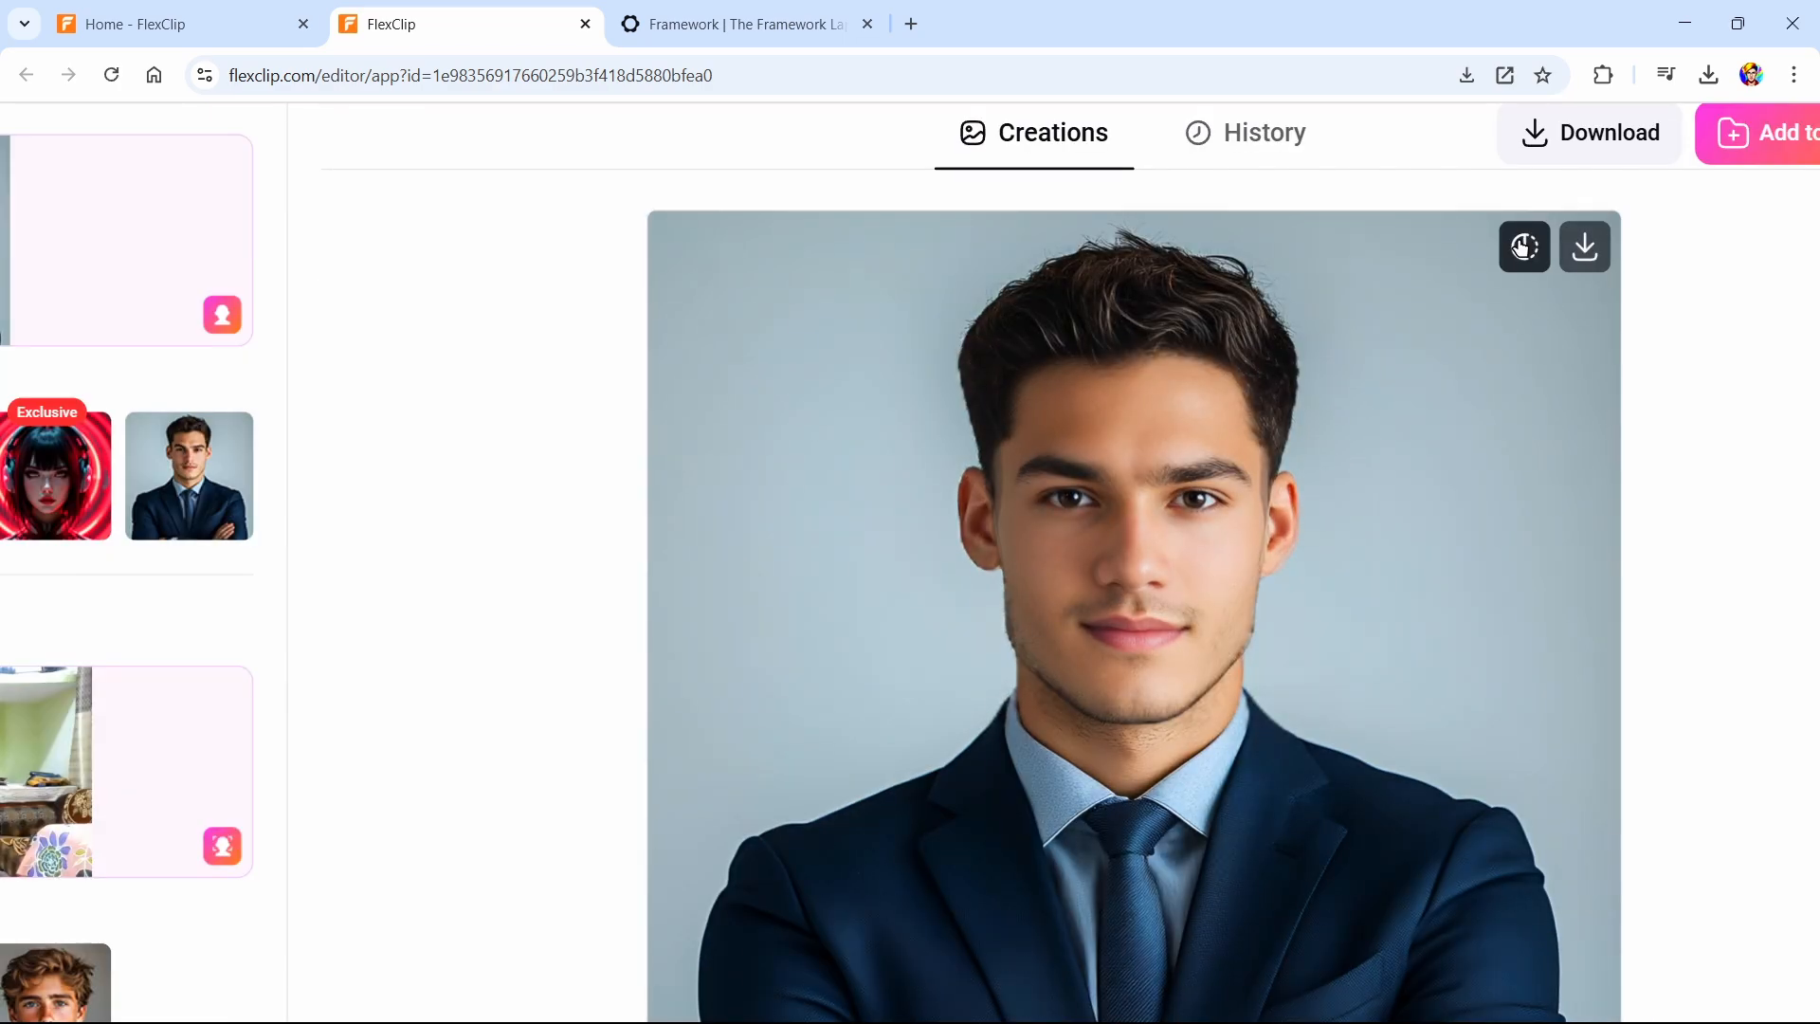
click(1521, 247)
click(1521, 248)
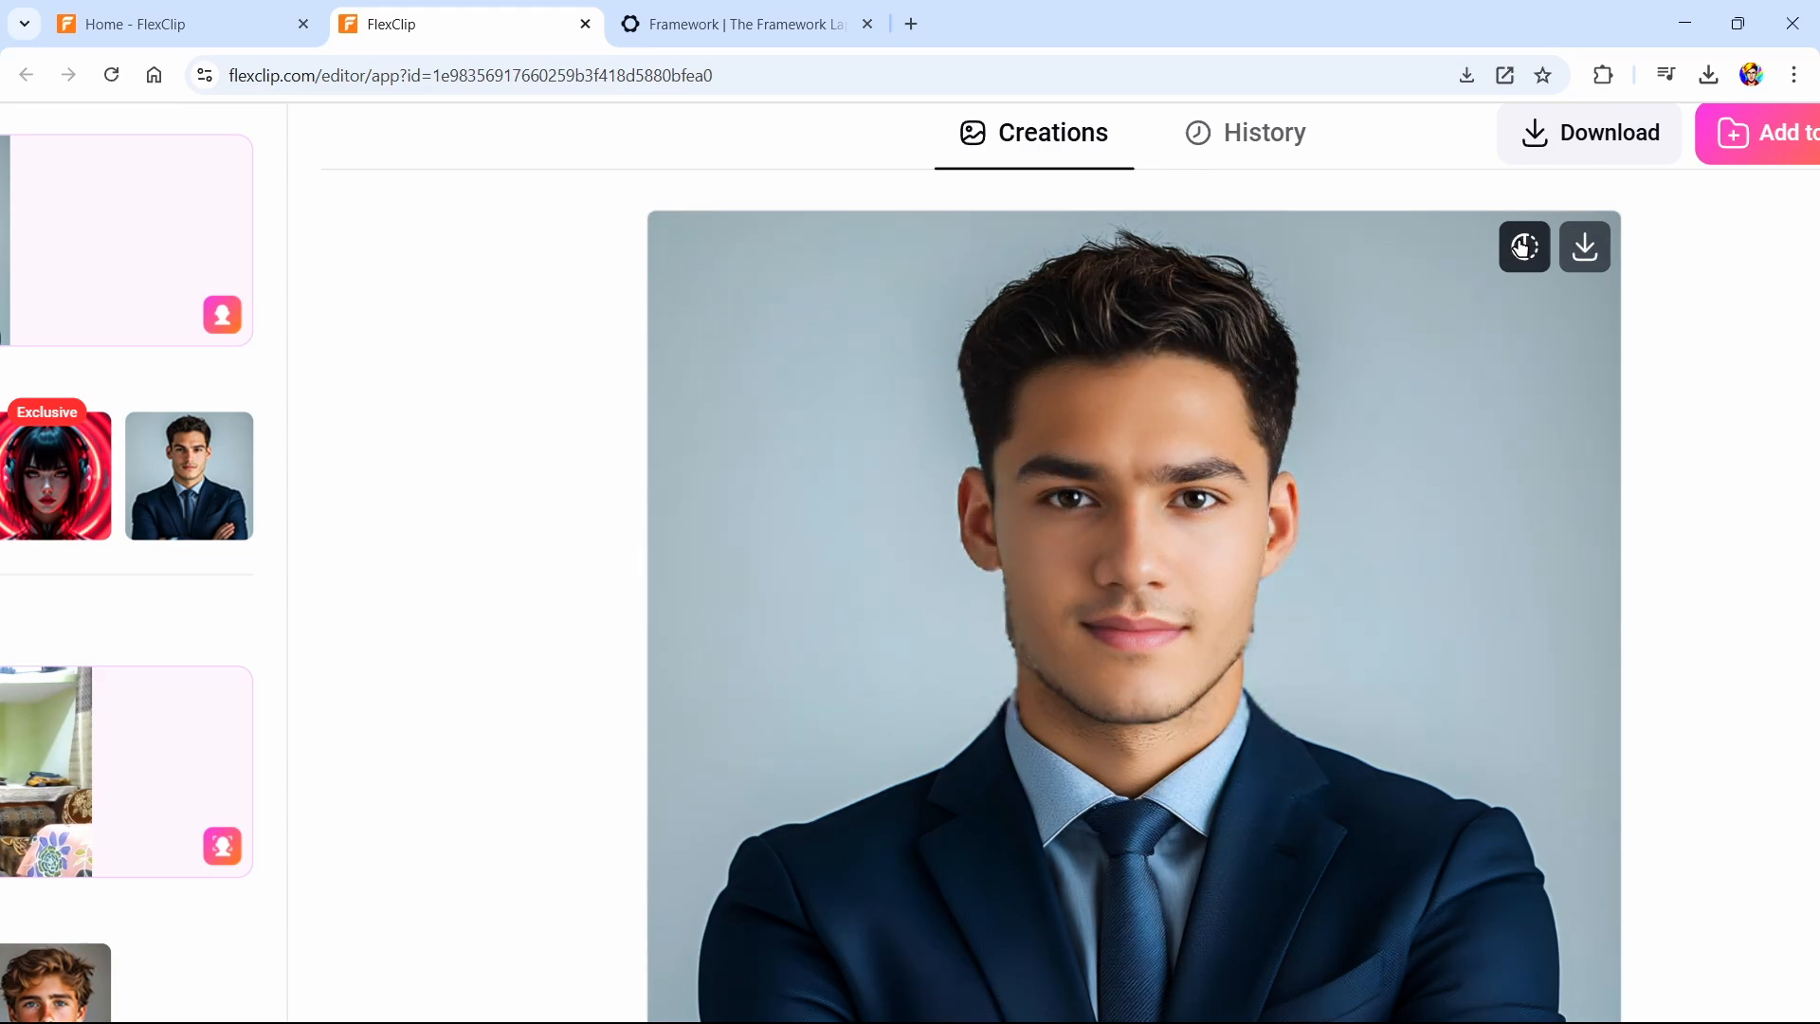
click(1521, 247)
click(1521, 247)
click(1521, 248)
click(1521, 248)
click(1521, 247)
click(1521, 247)
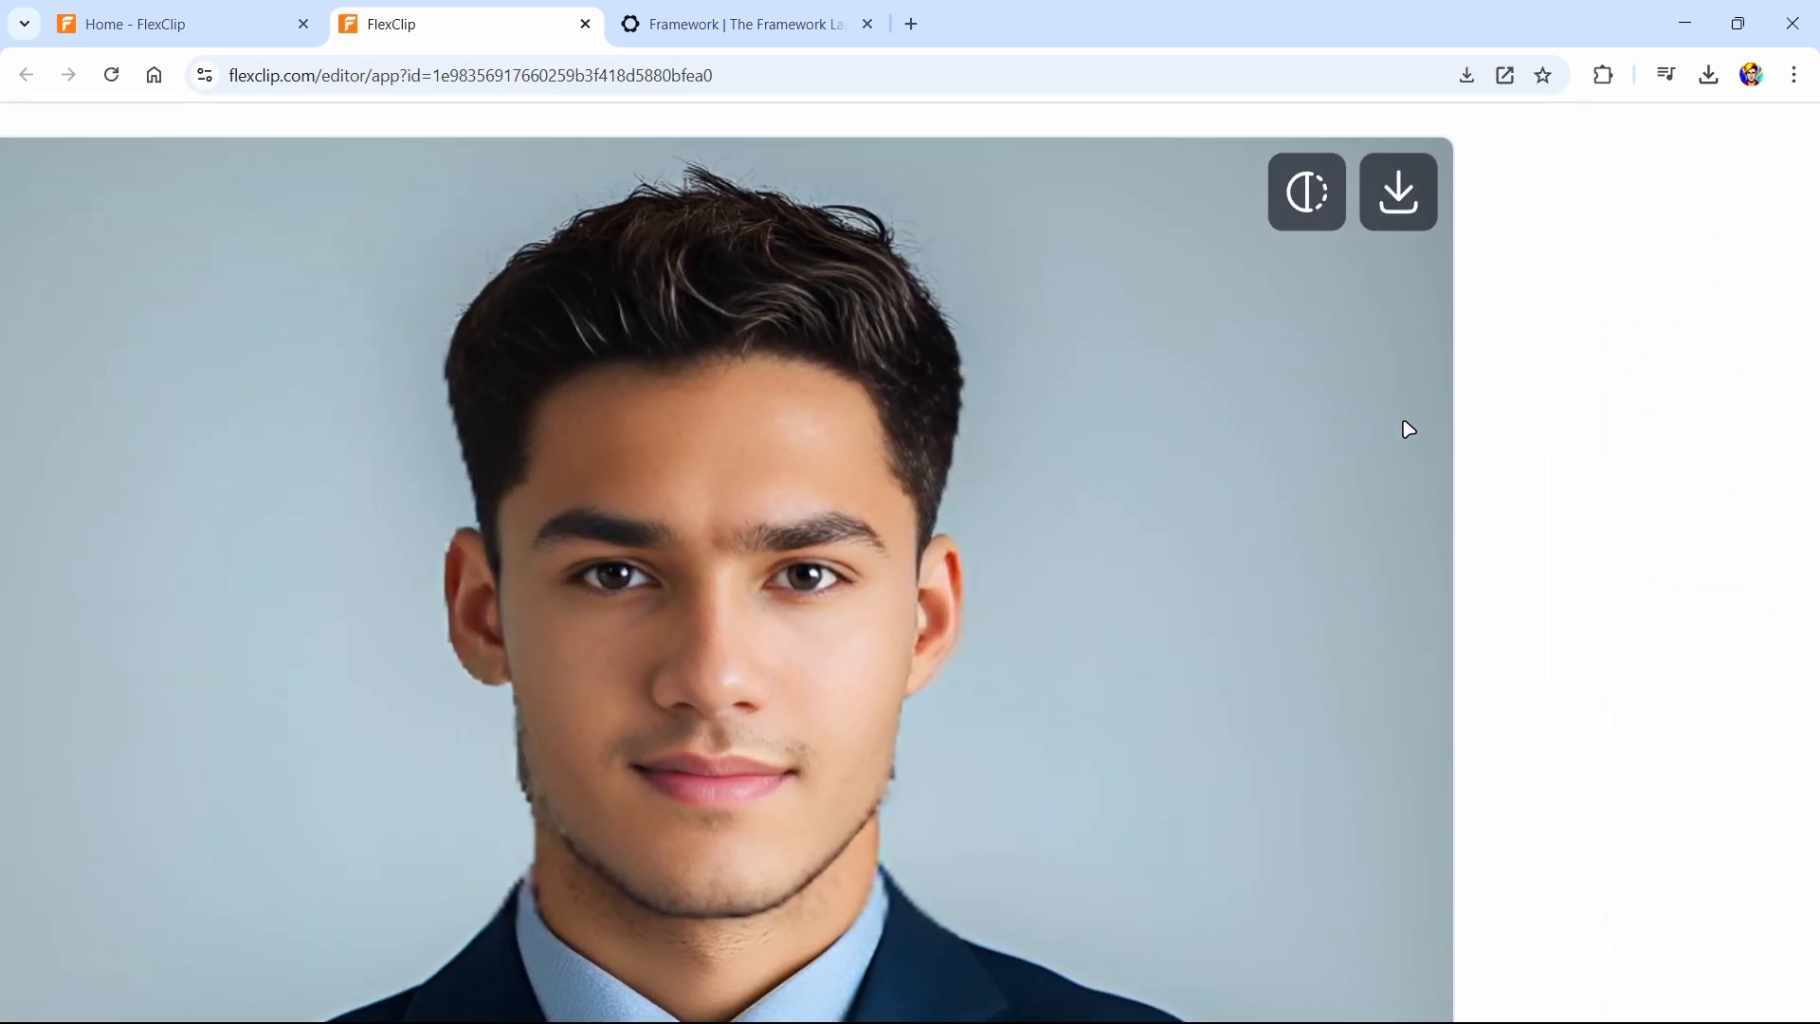
click(1289, 195)
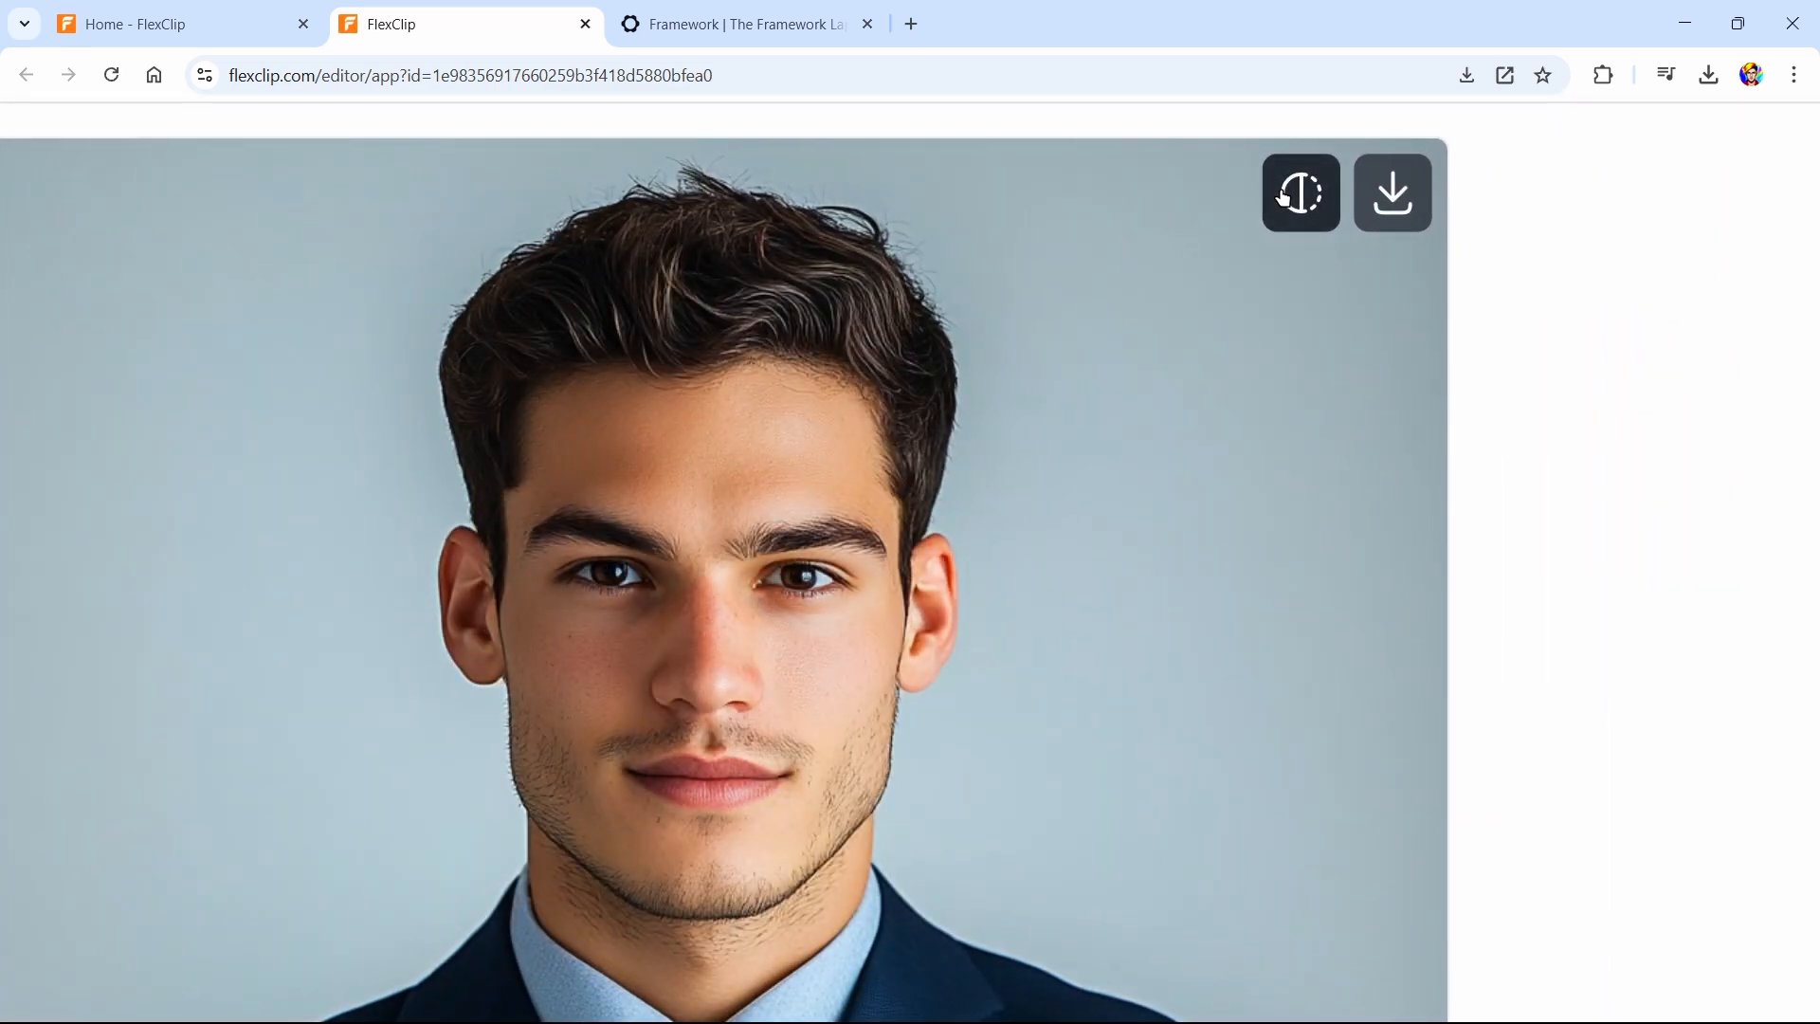
click(1287, 195)
click(1284, 196)
click(1286, 197)
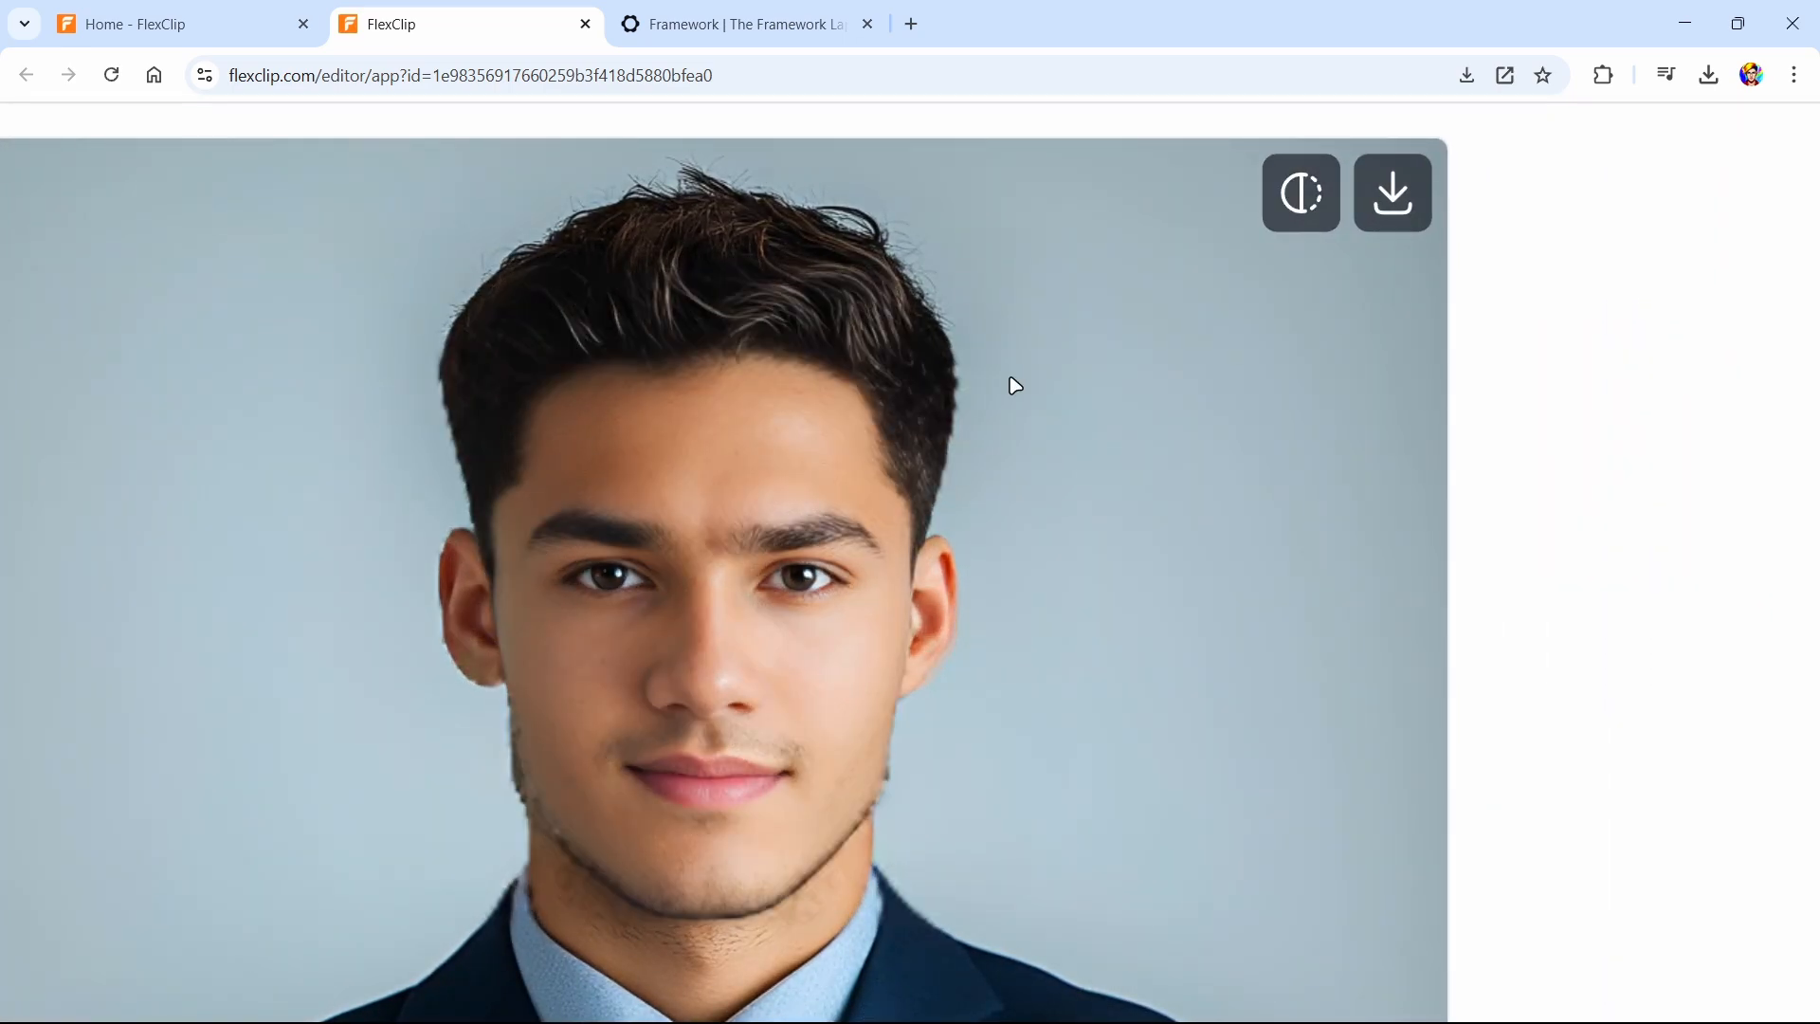
click(1266, 212)
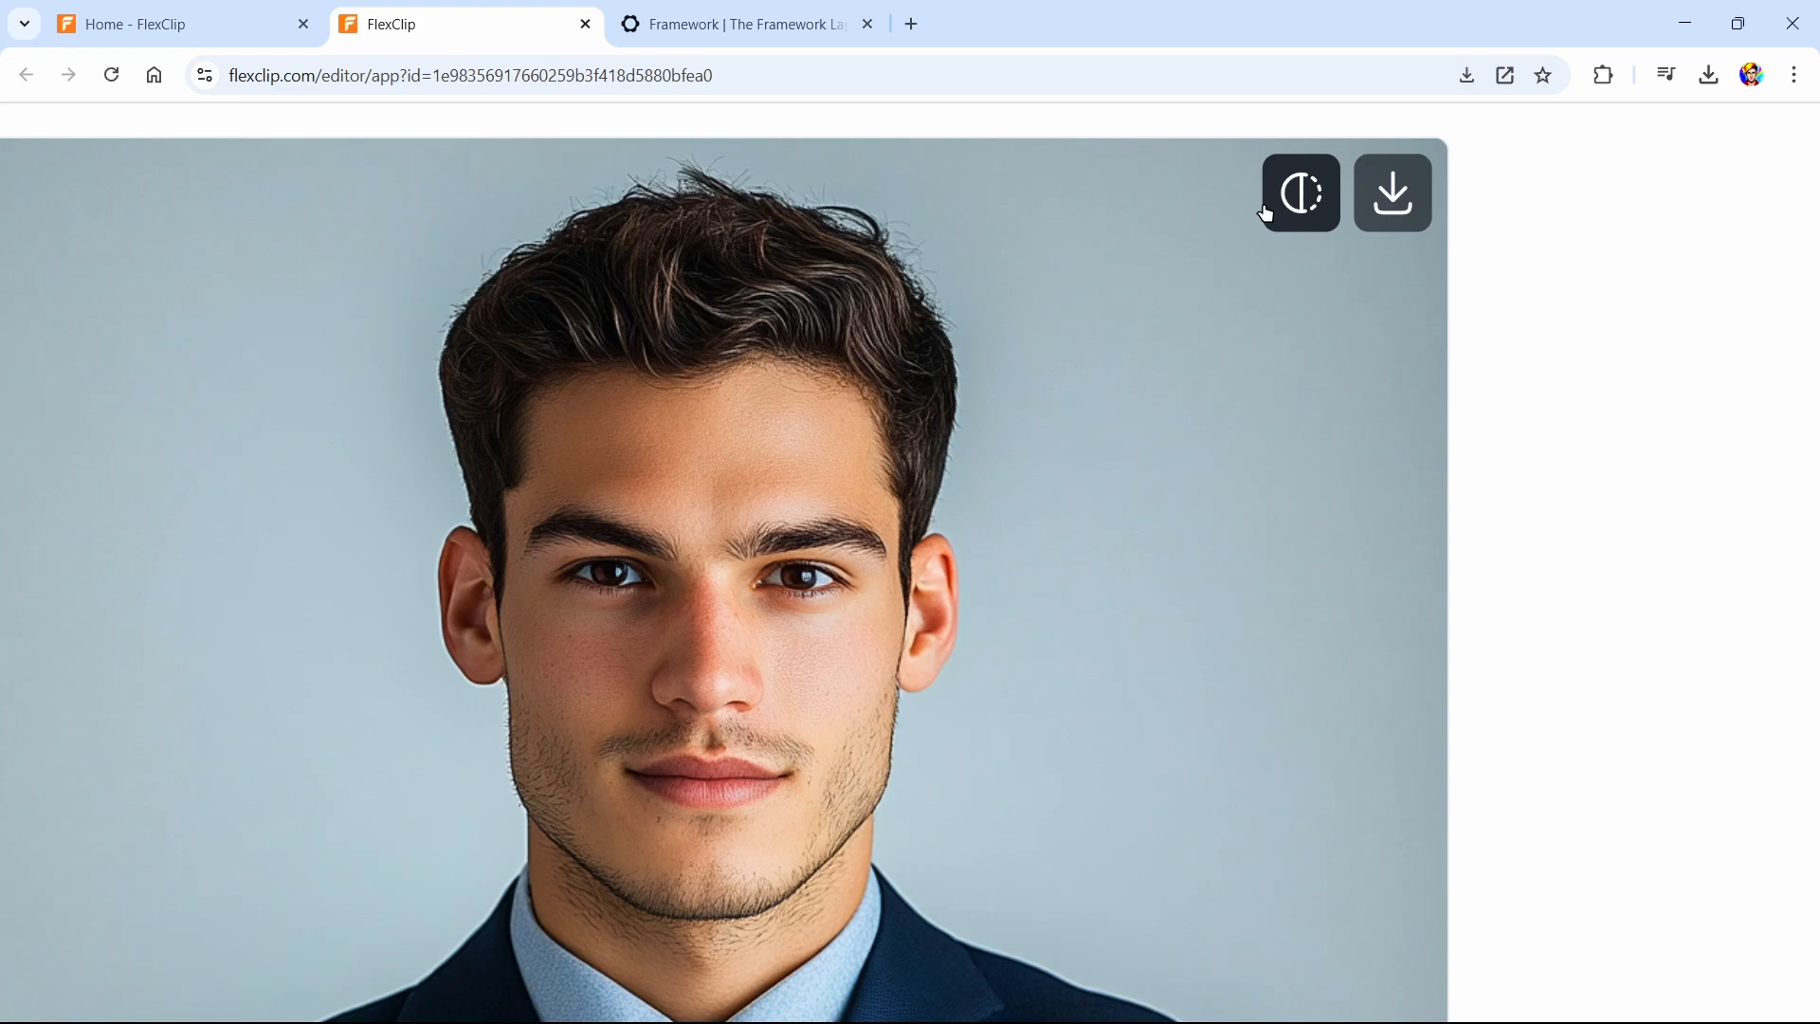
click(1265, 212)
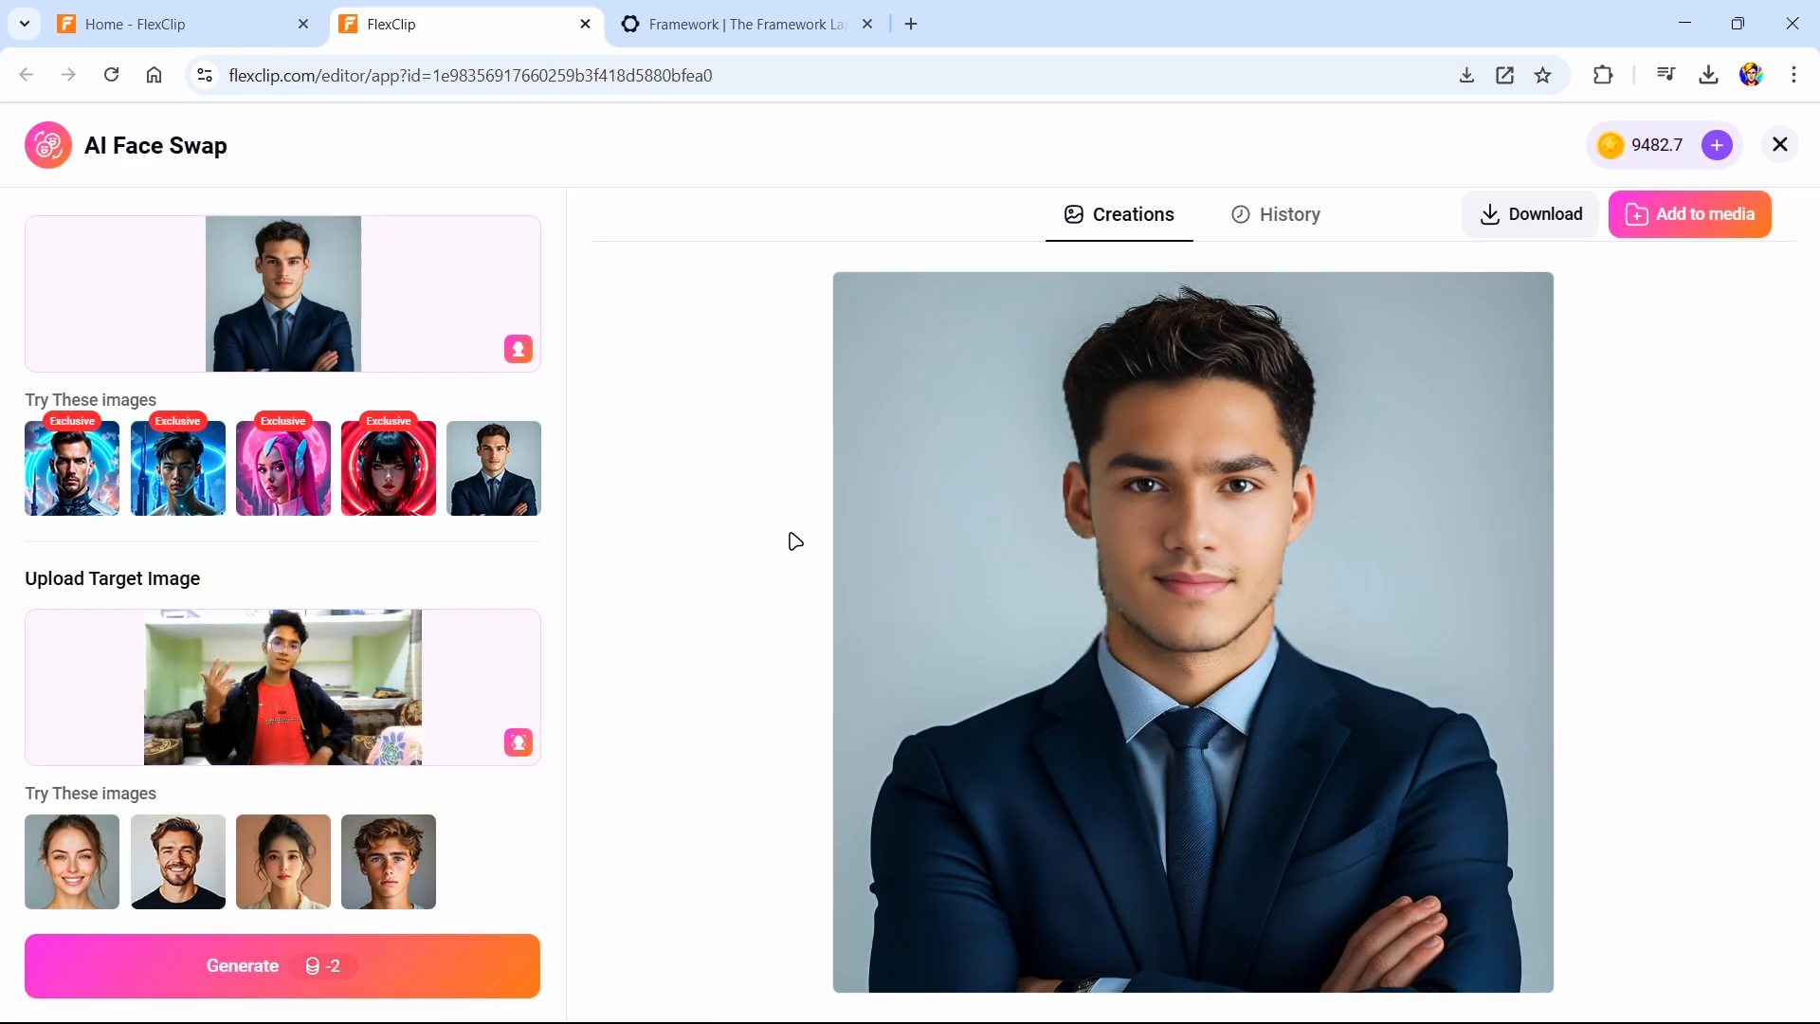
Add the face-swapped suit portrait to the project media and close AI Face Swap
click(1632, 224)
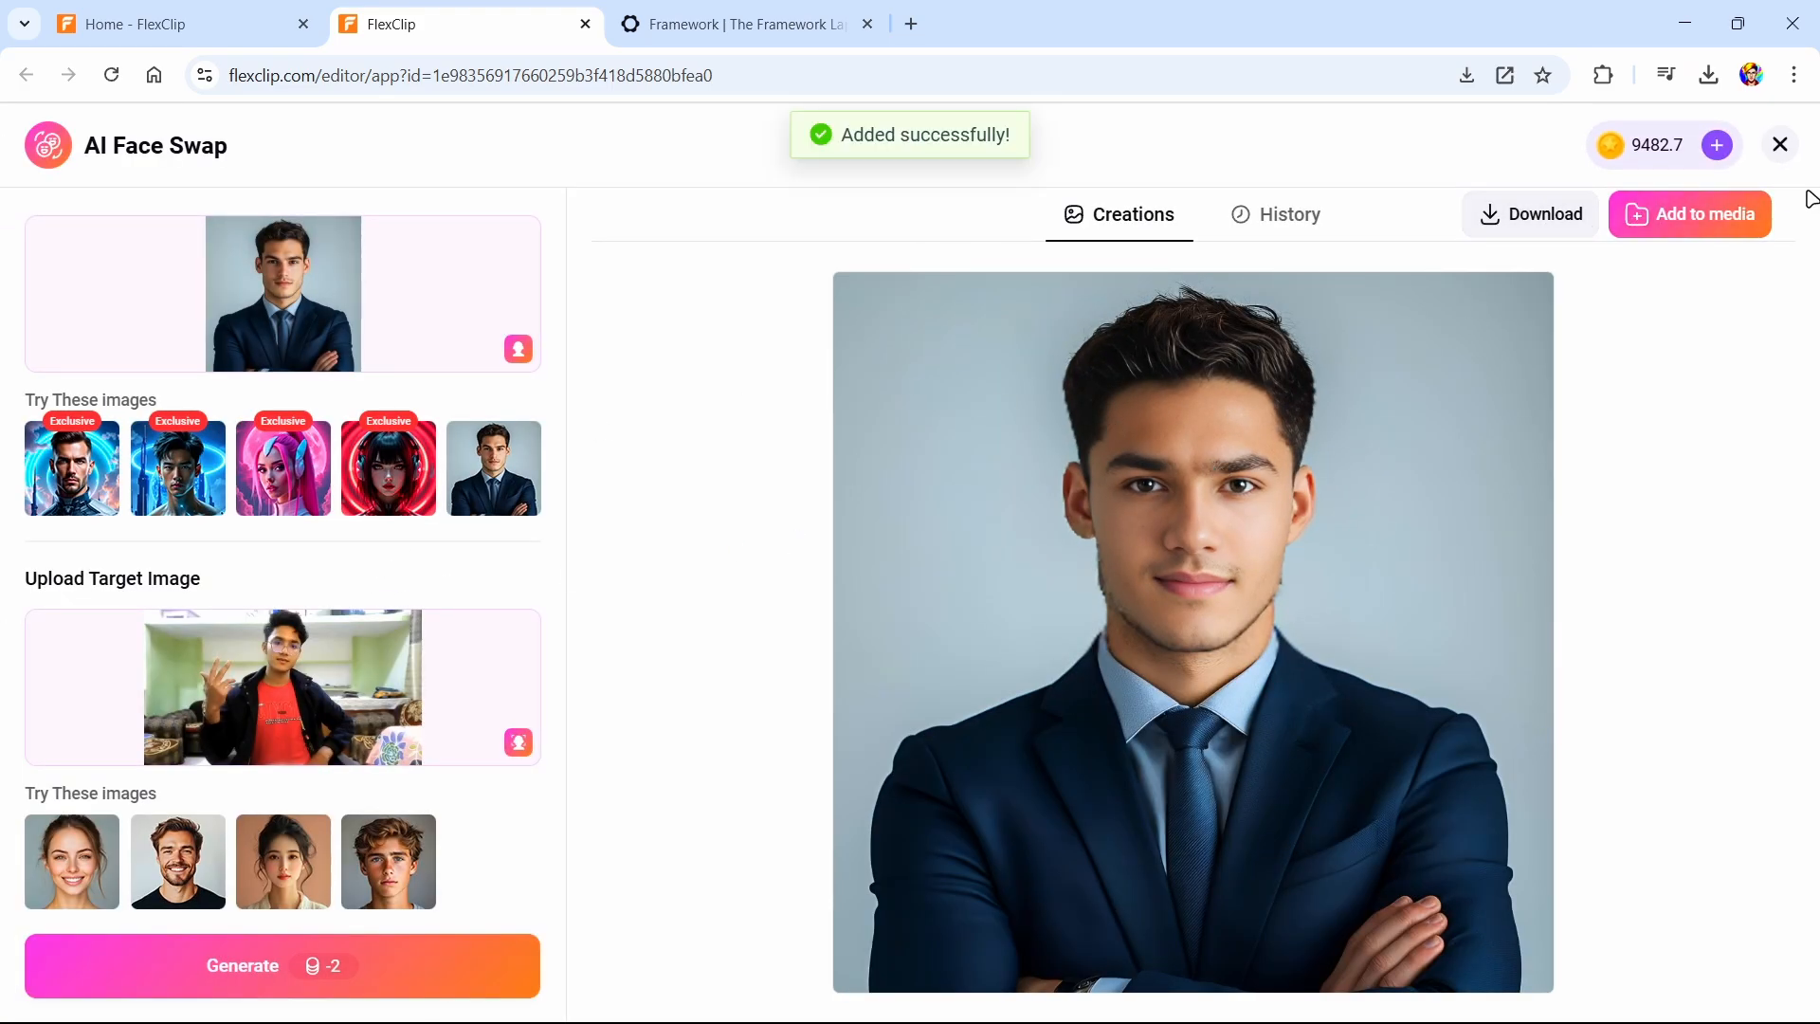
click(1781, 145)
Open the AI Text to Speech tool and look through its available languages
scroll(447, 508, down, 3)
scroll(450, 510, down, 5)
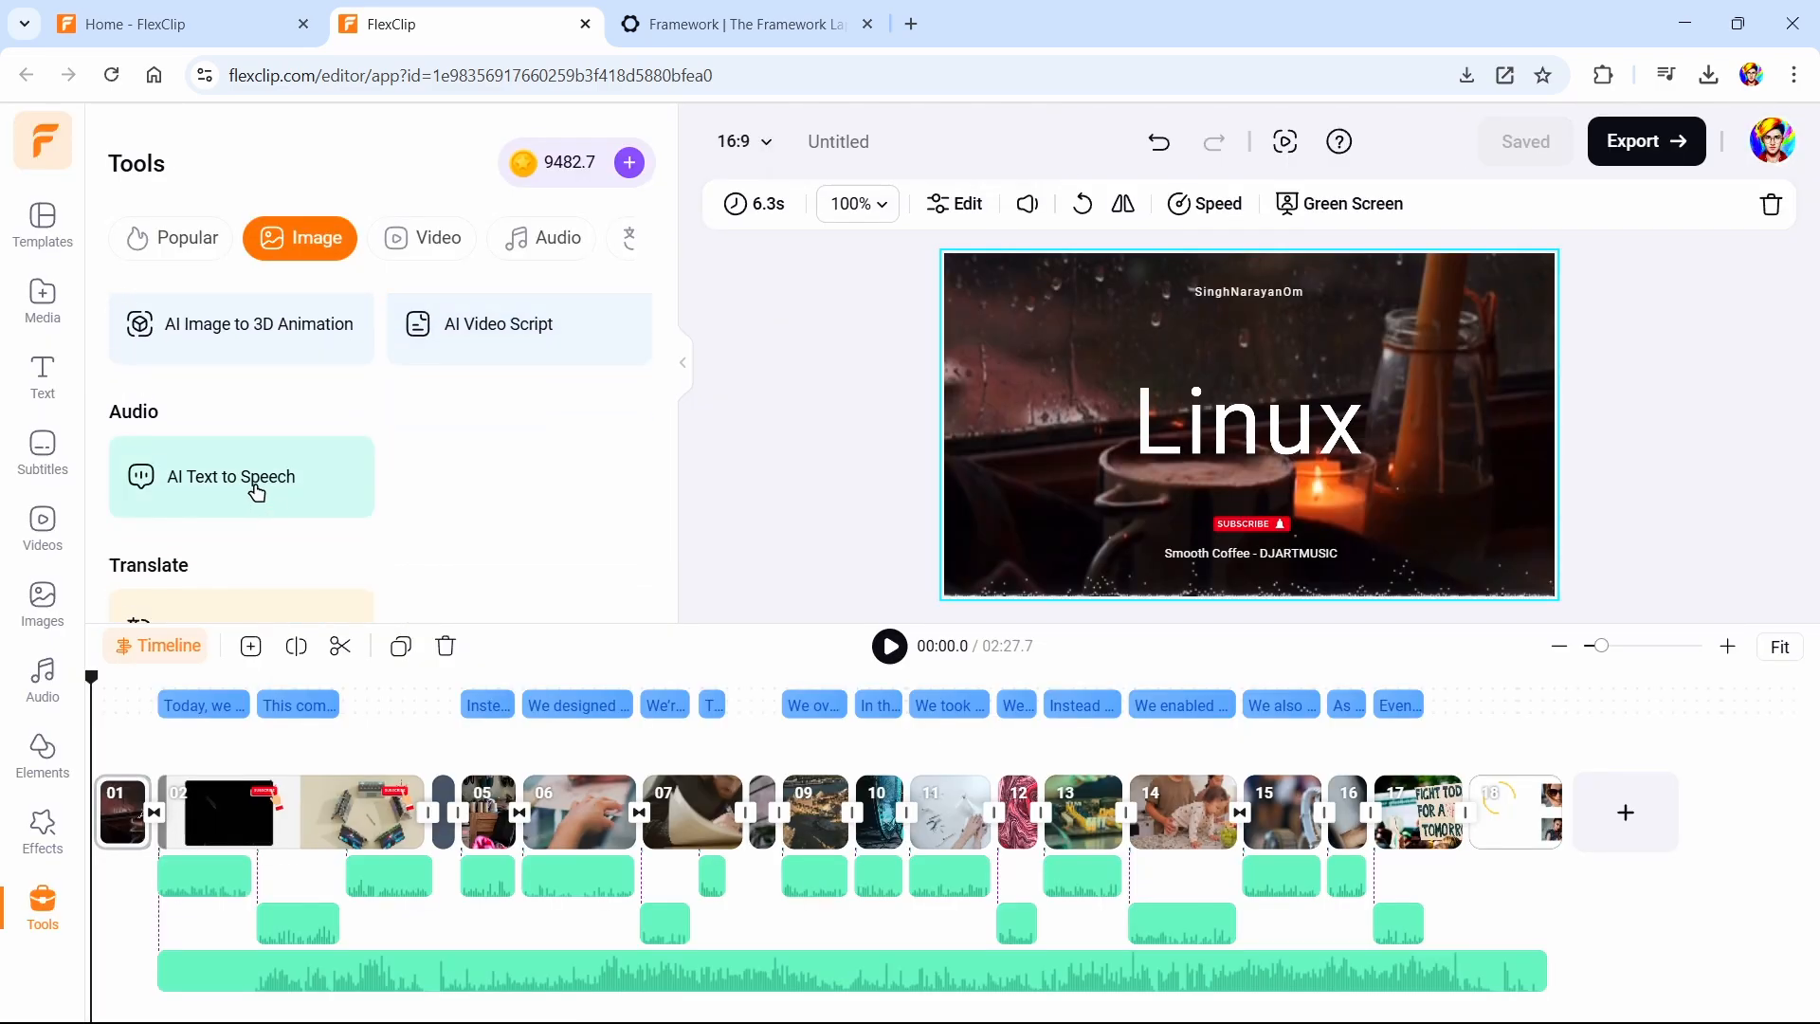
click(256, 490)
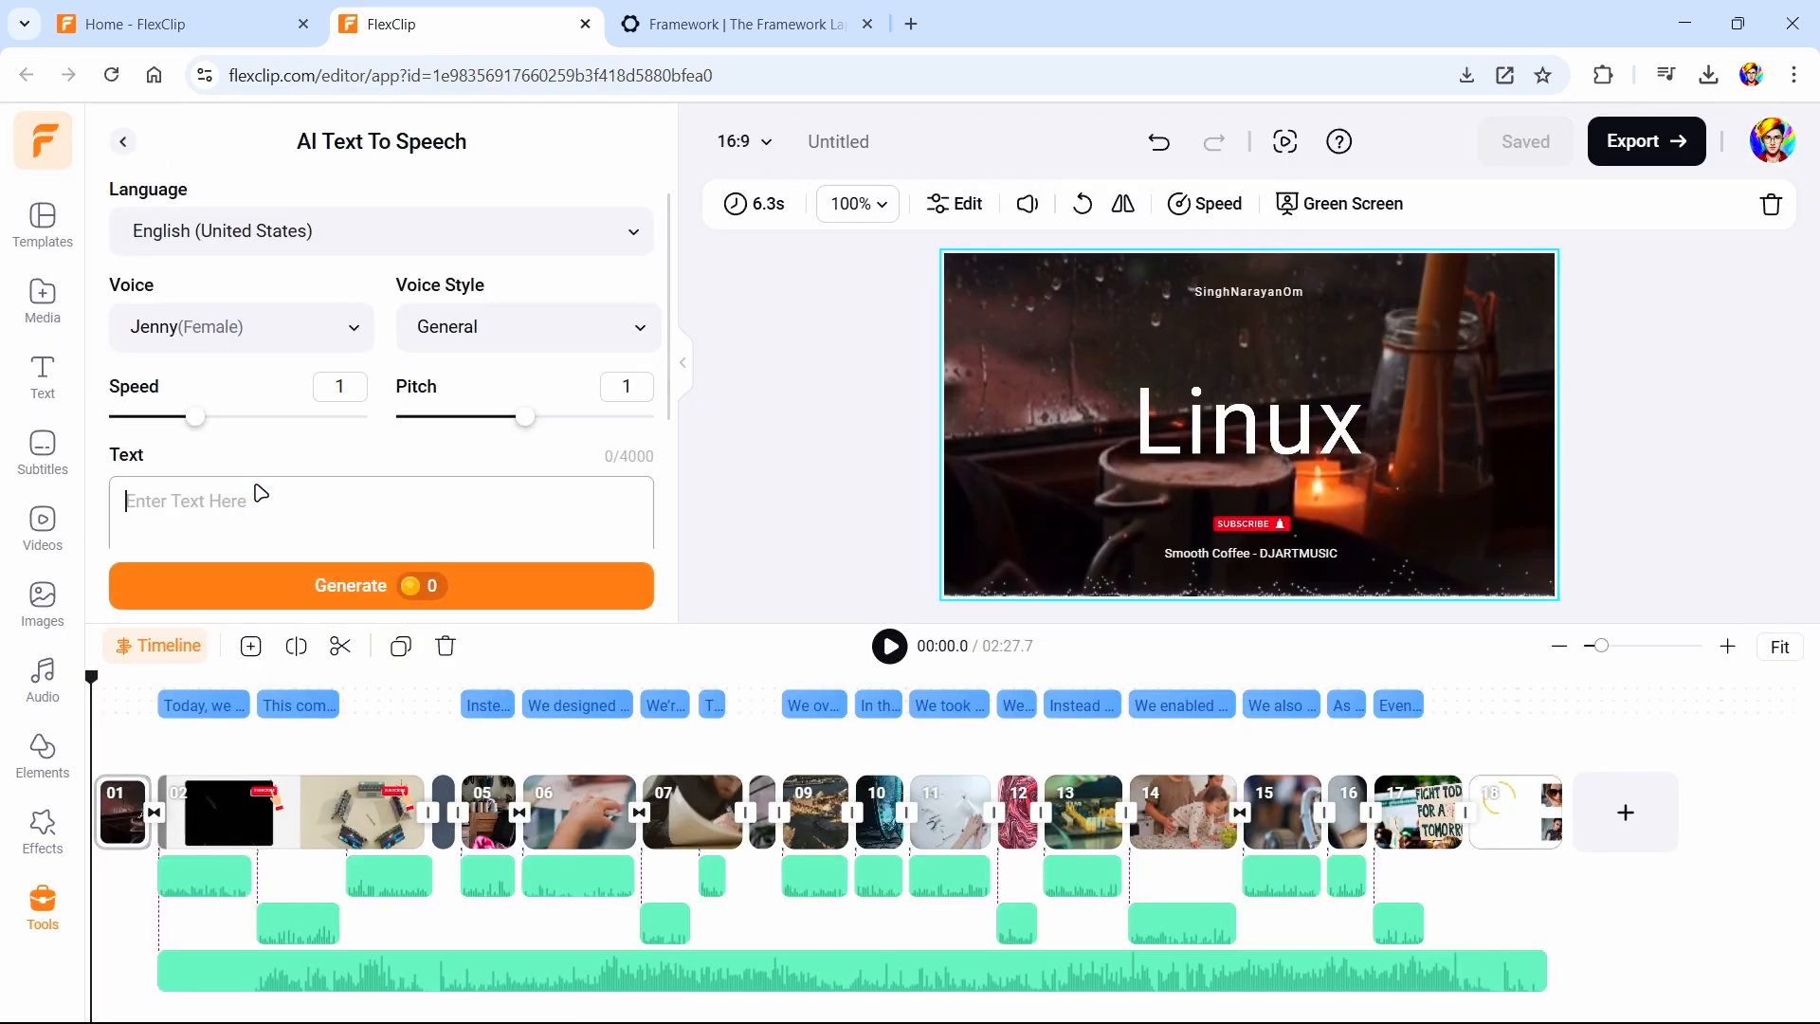
click(390, 242)
scroll(386, 388, down, 10)
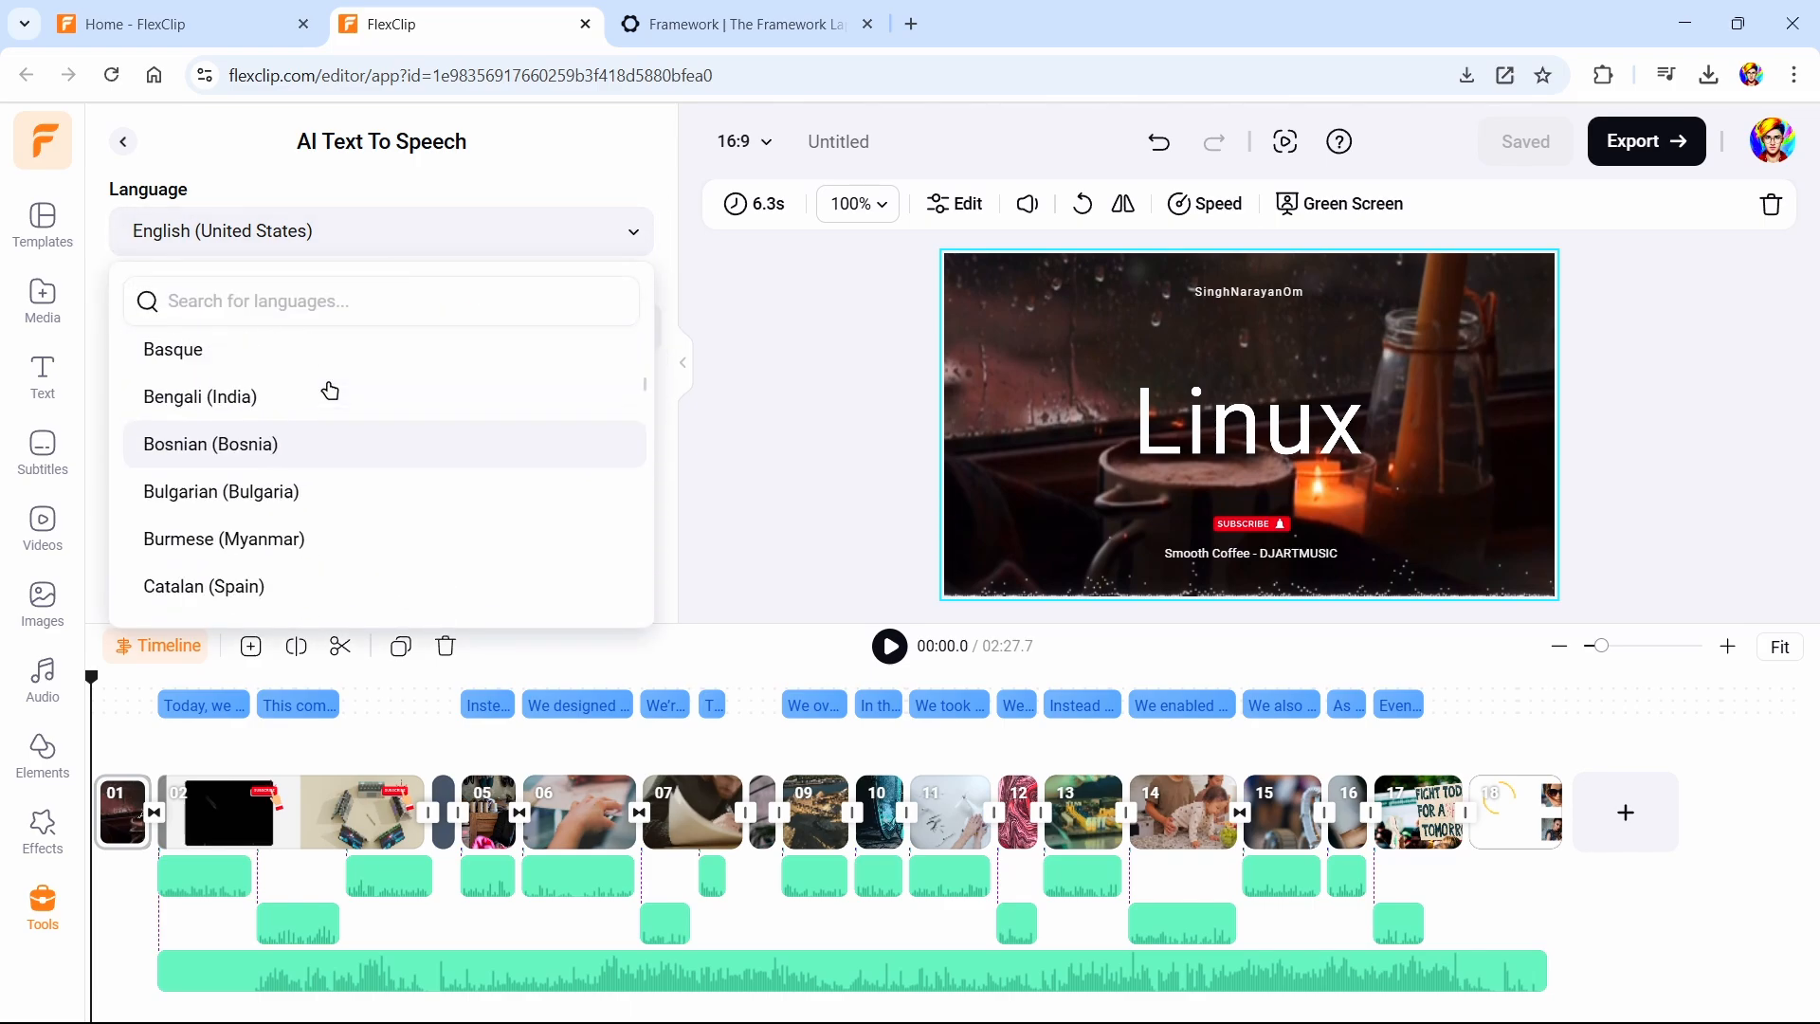
scroll(327, 389, up, 1)
scroll(330, 390, down, 10)
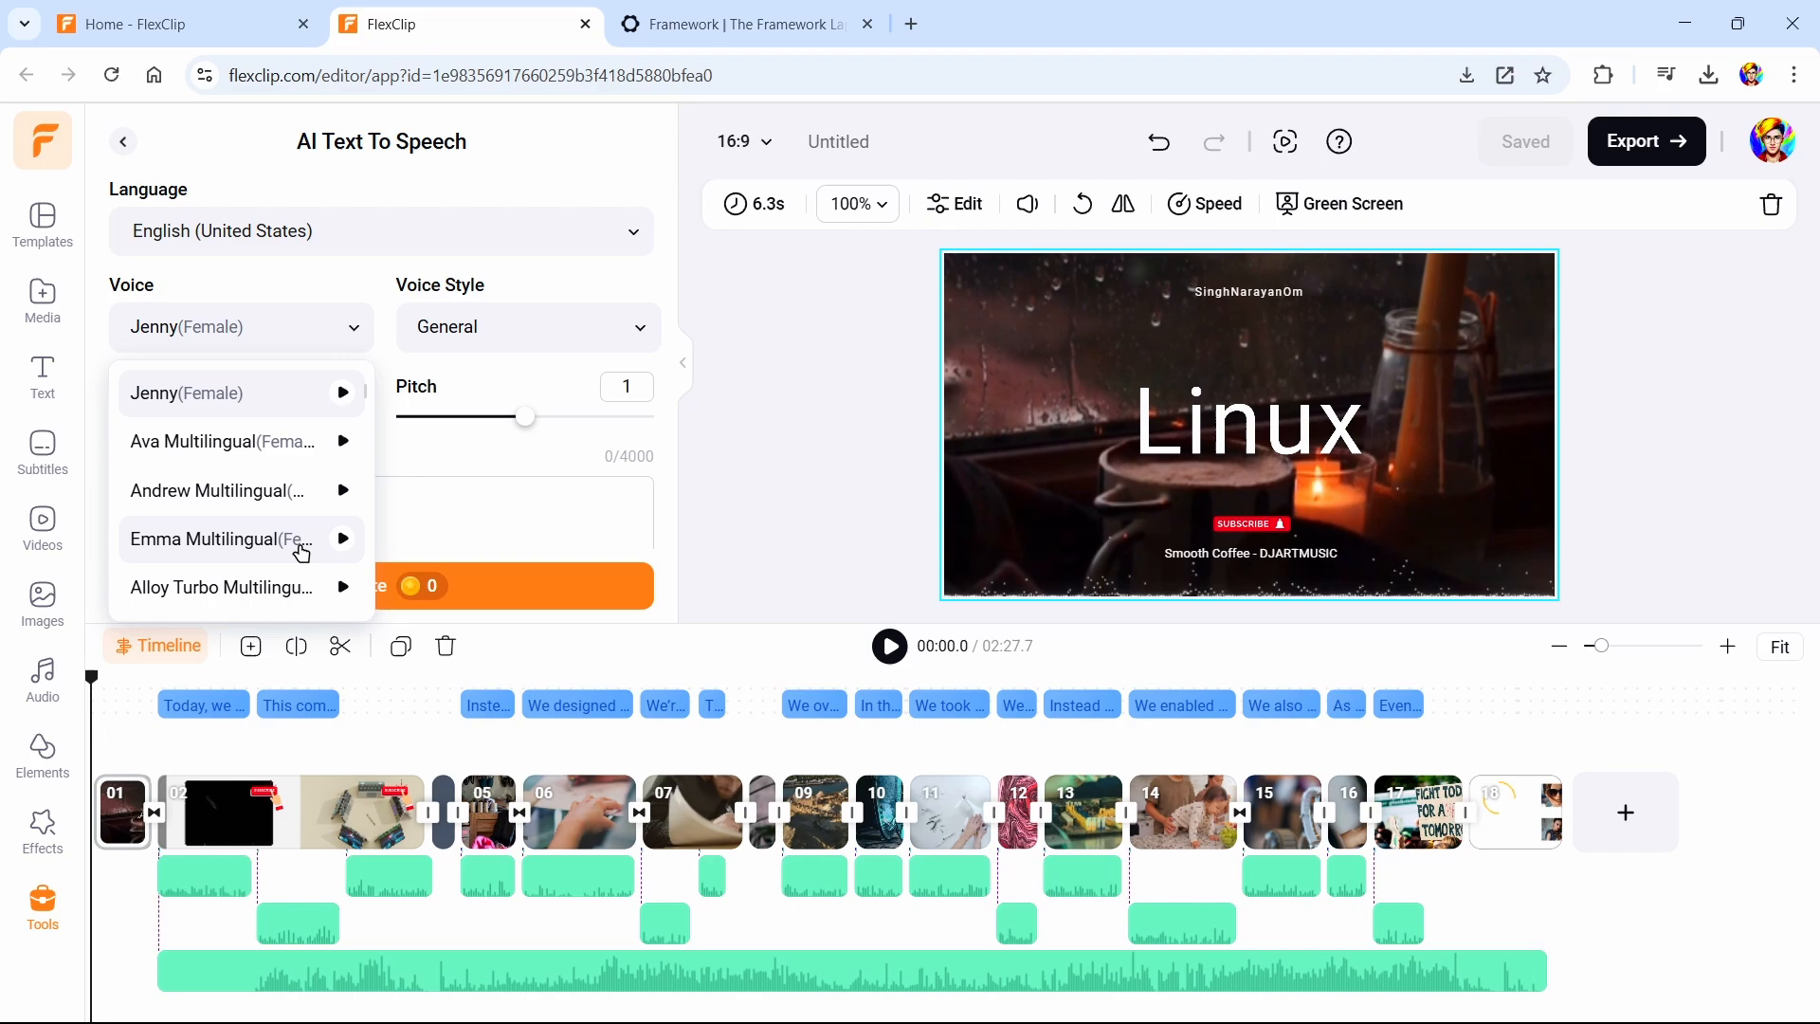
Preview the Andrew Multilingual (Male) voice, select it for the speech, and set the voice style to Empathetic
scroll(301, 578, down, 1)
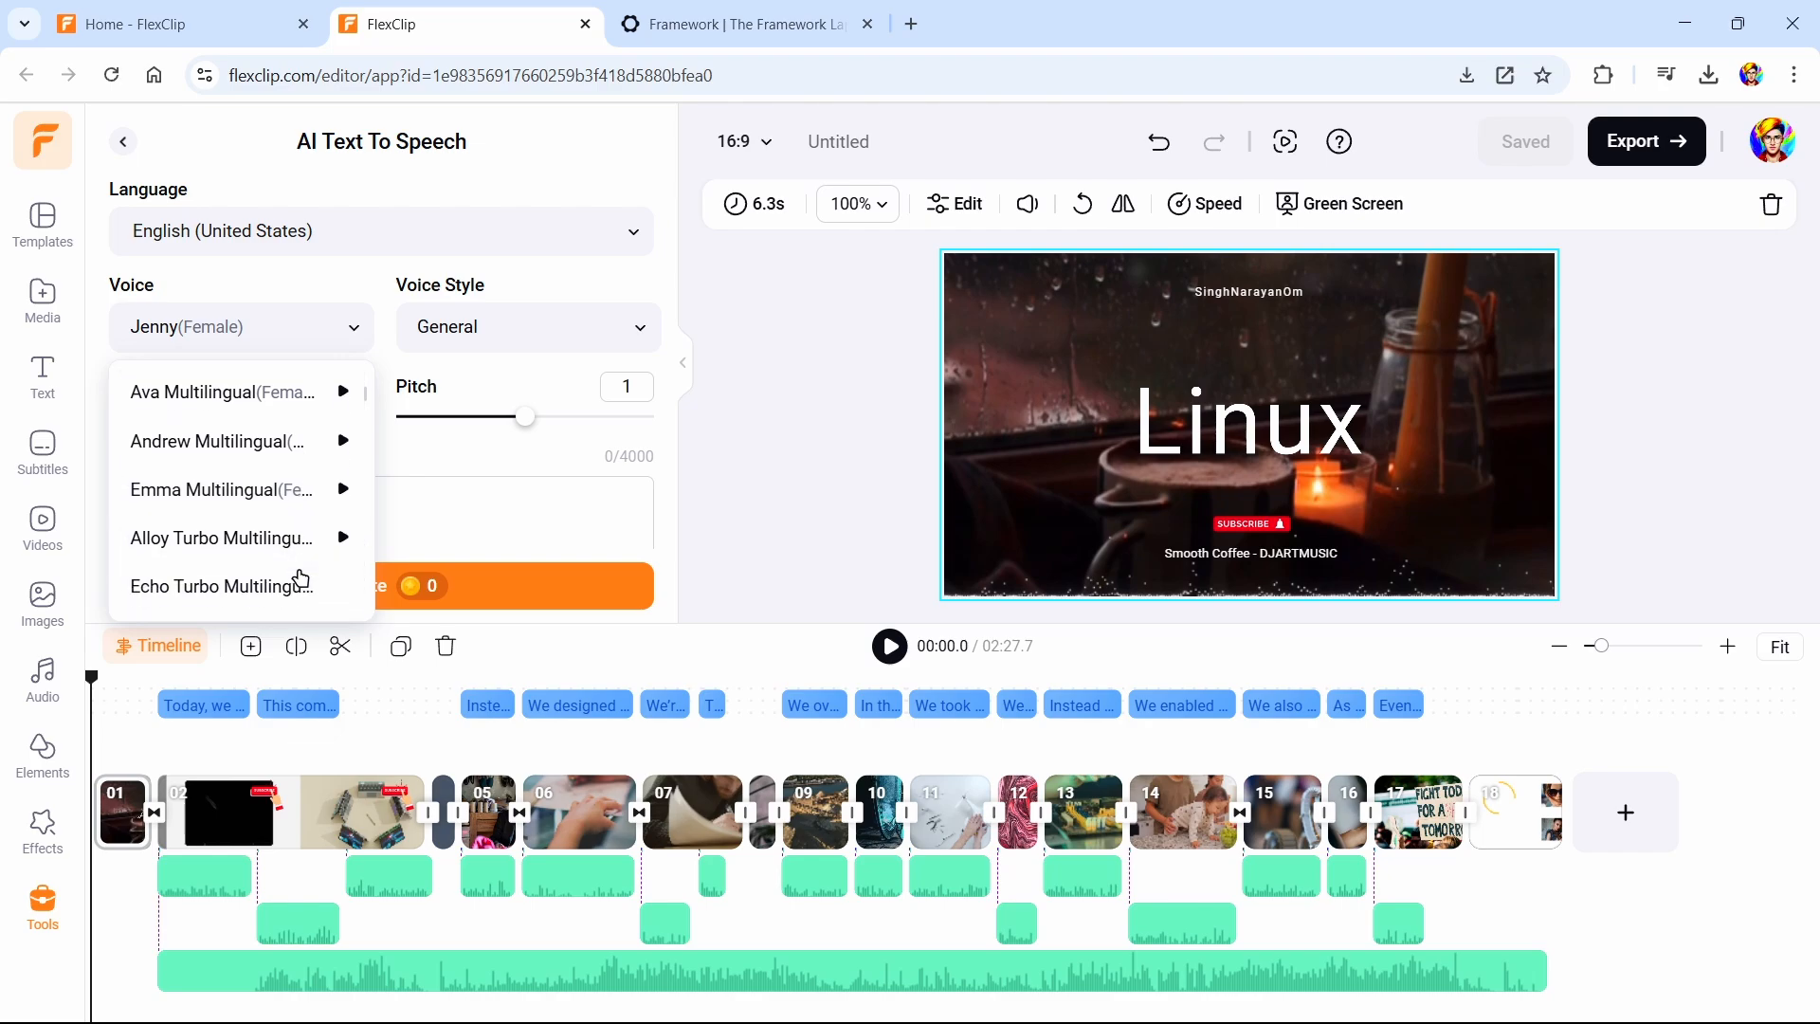
scroll(323, 474, up, 1)
click(343, 459)
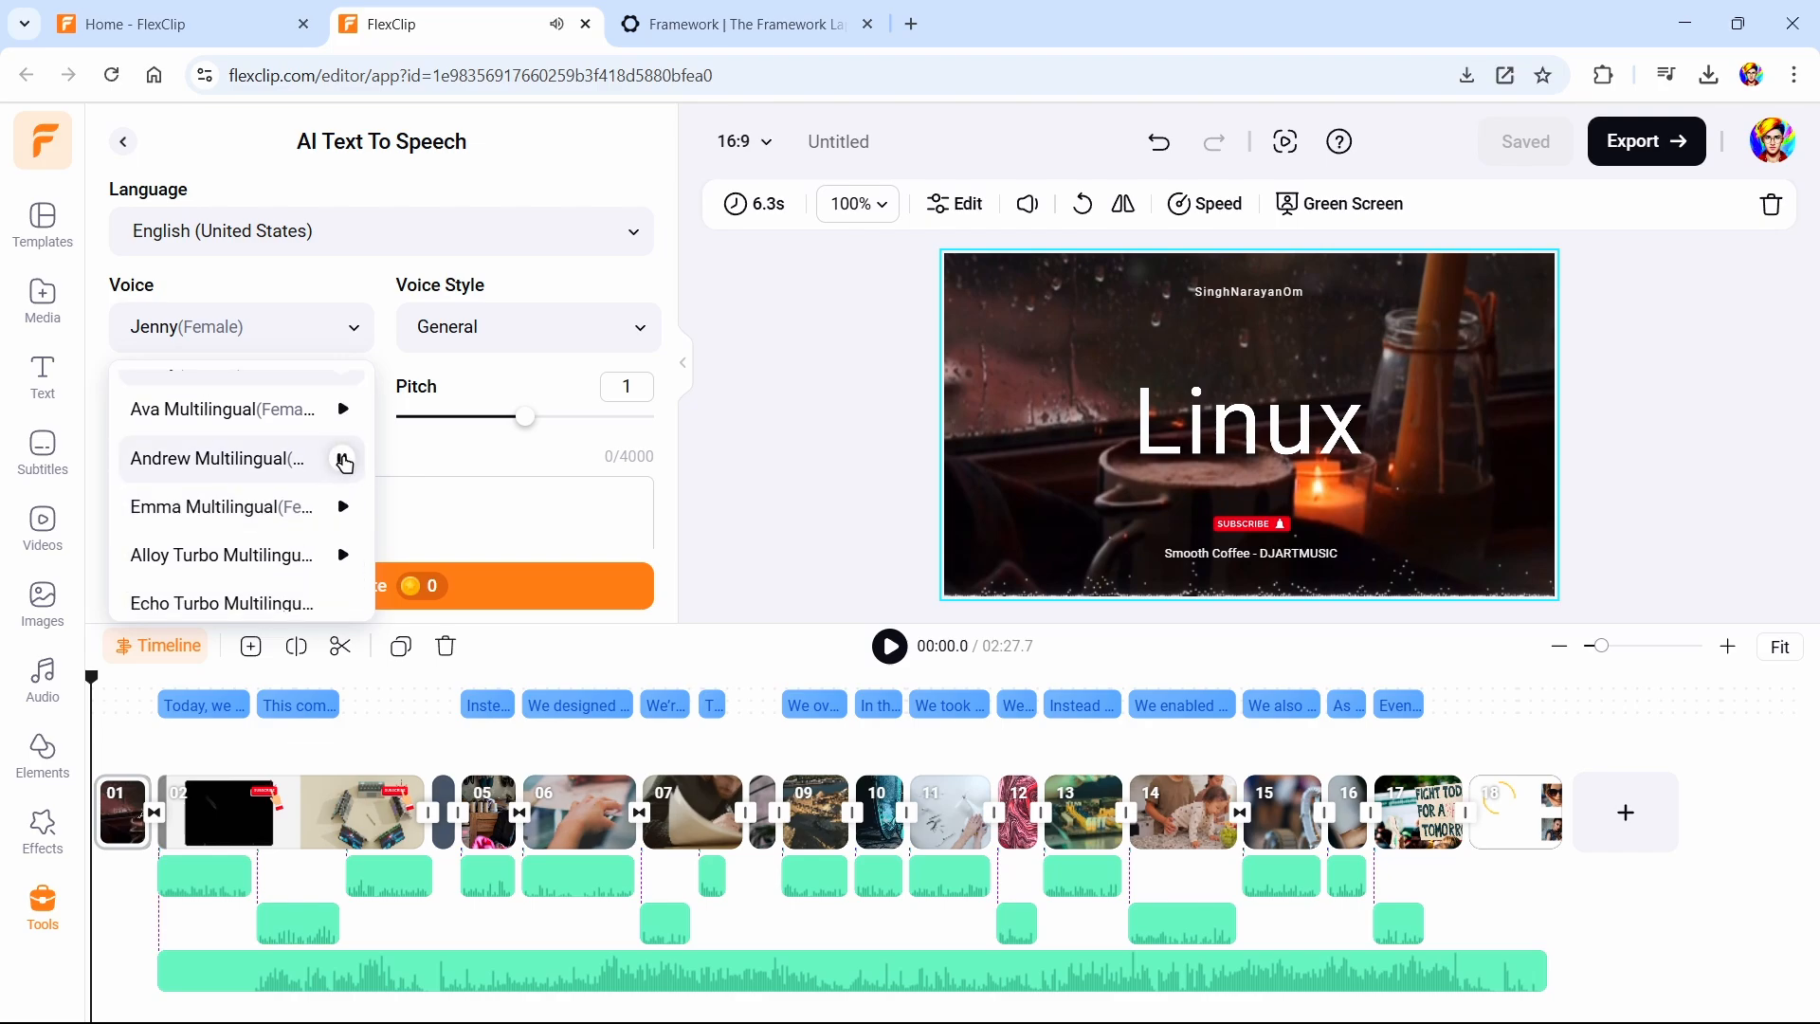
click(251, 463)
click(446, 329)
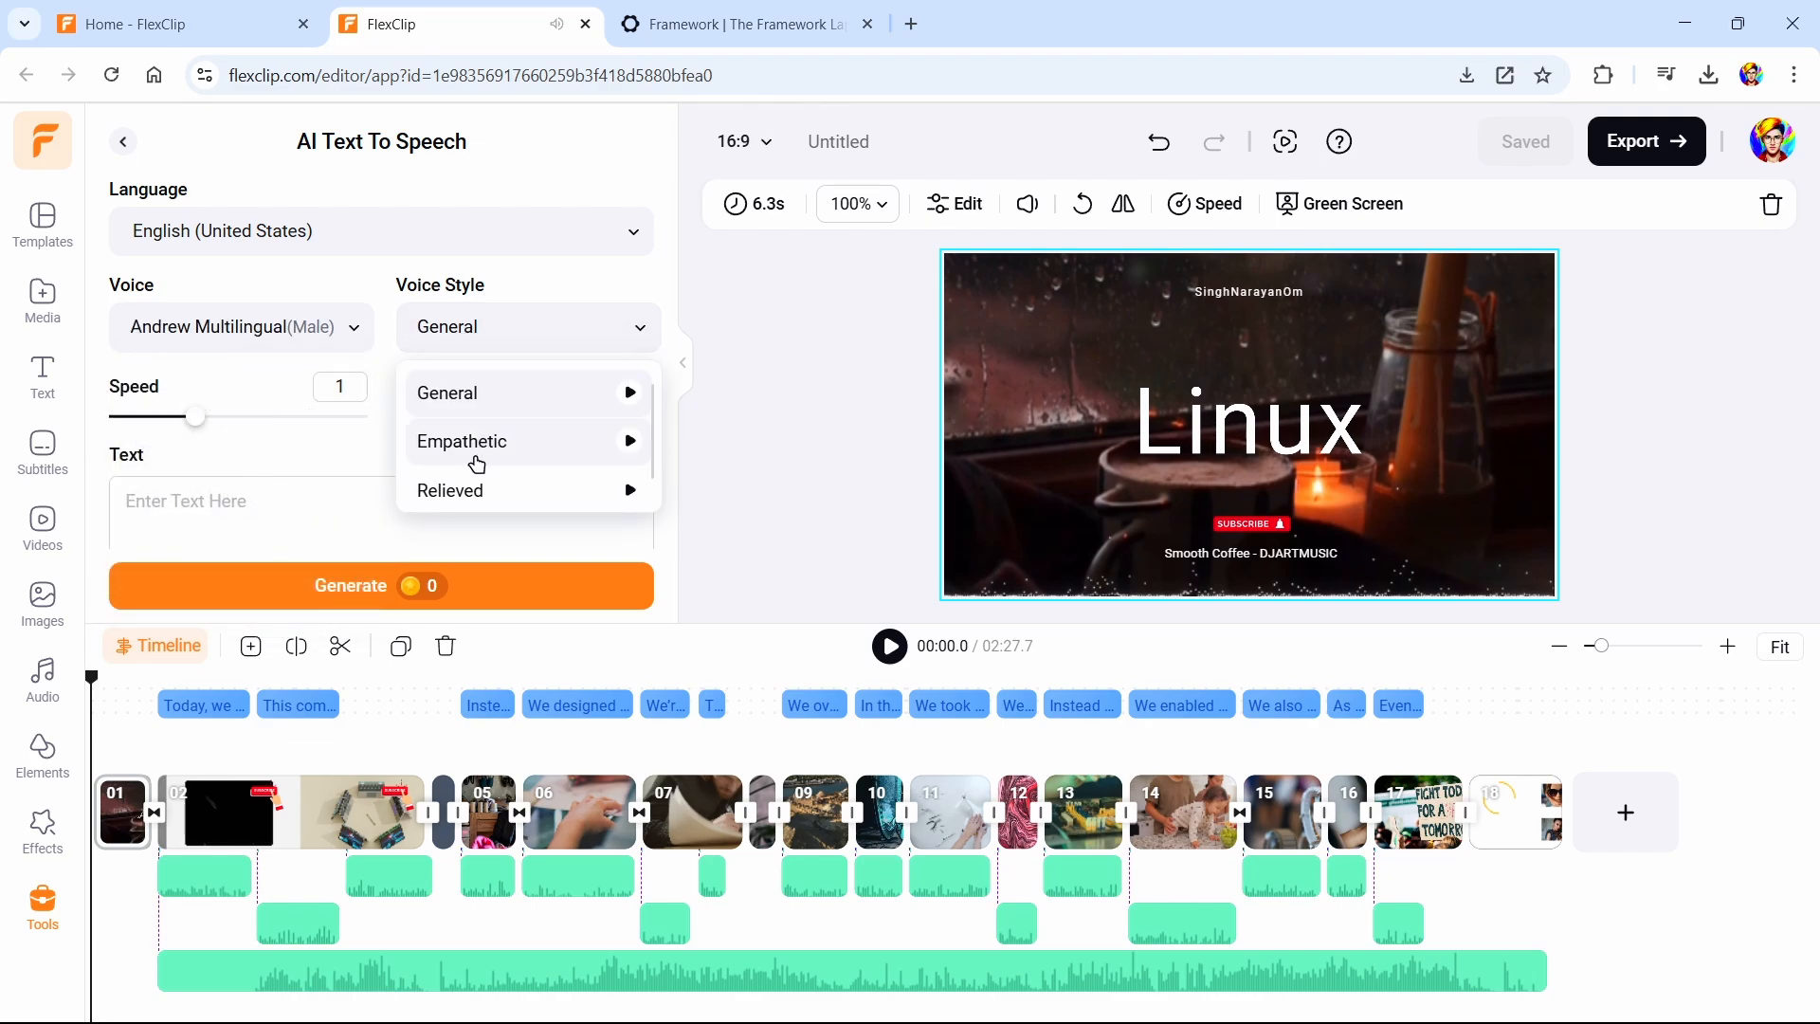
click(520, 451)
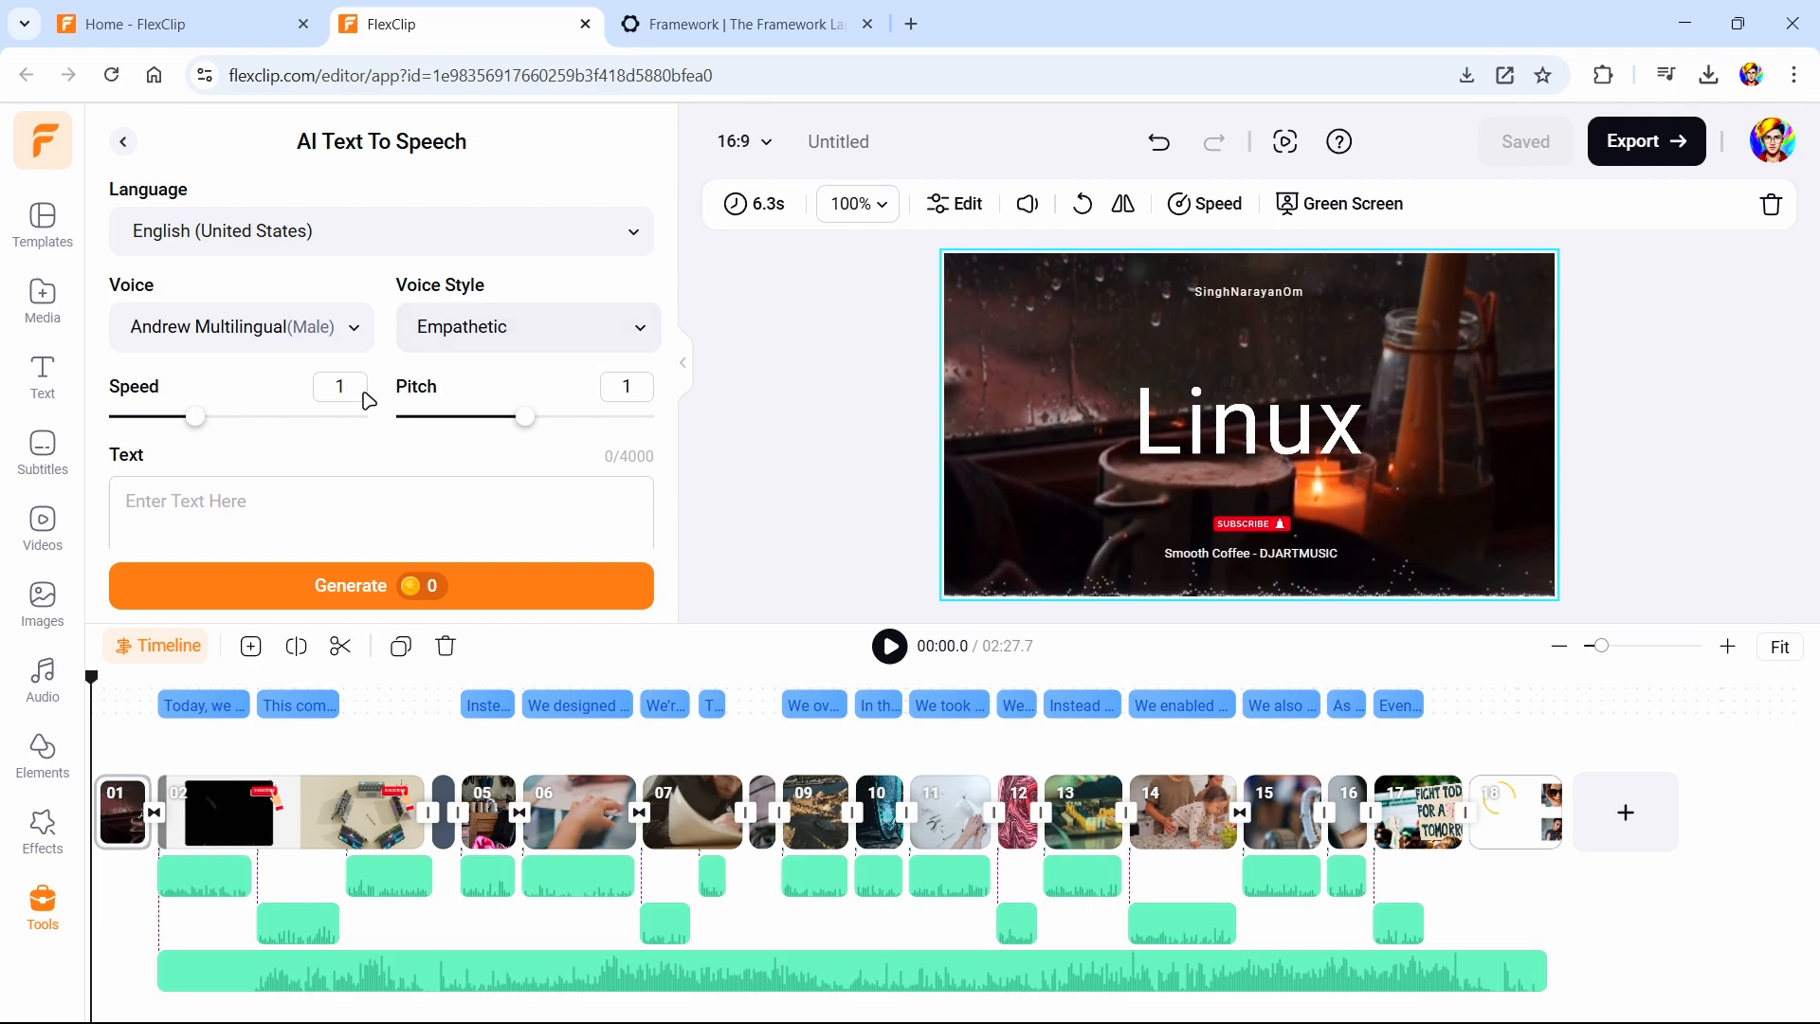
Look through the Framework Laptop 12 web page for possible narration text, and return to the FlexClip editor
click(223, 508)
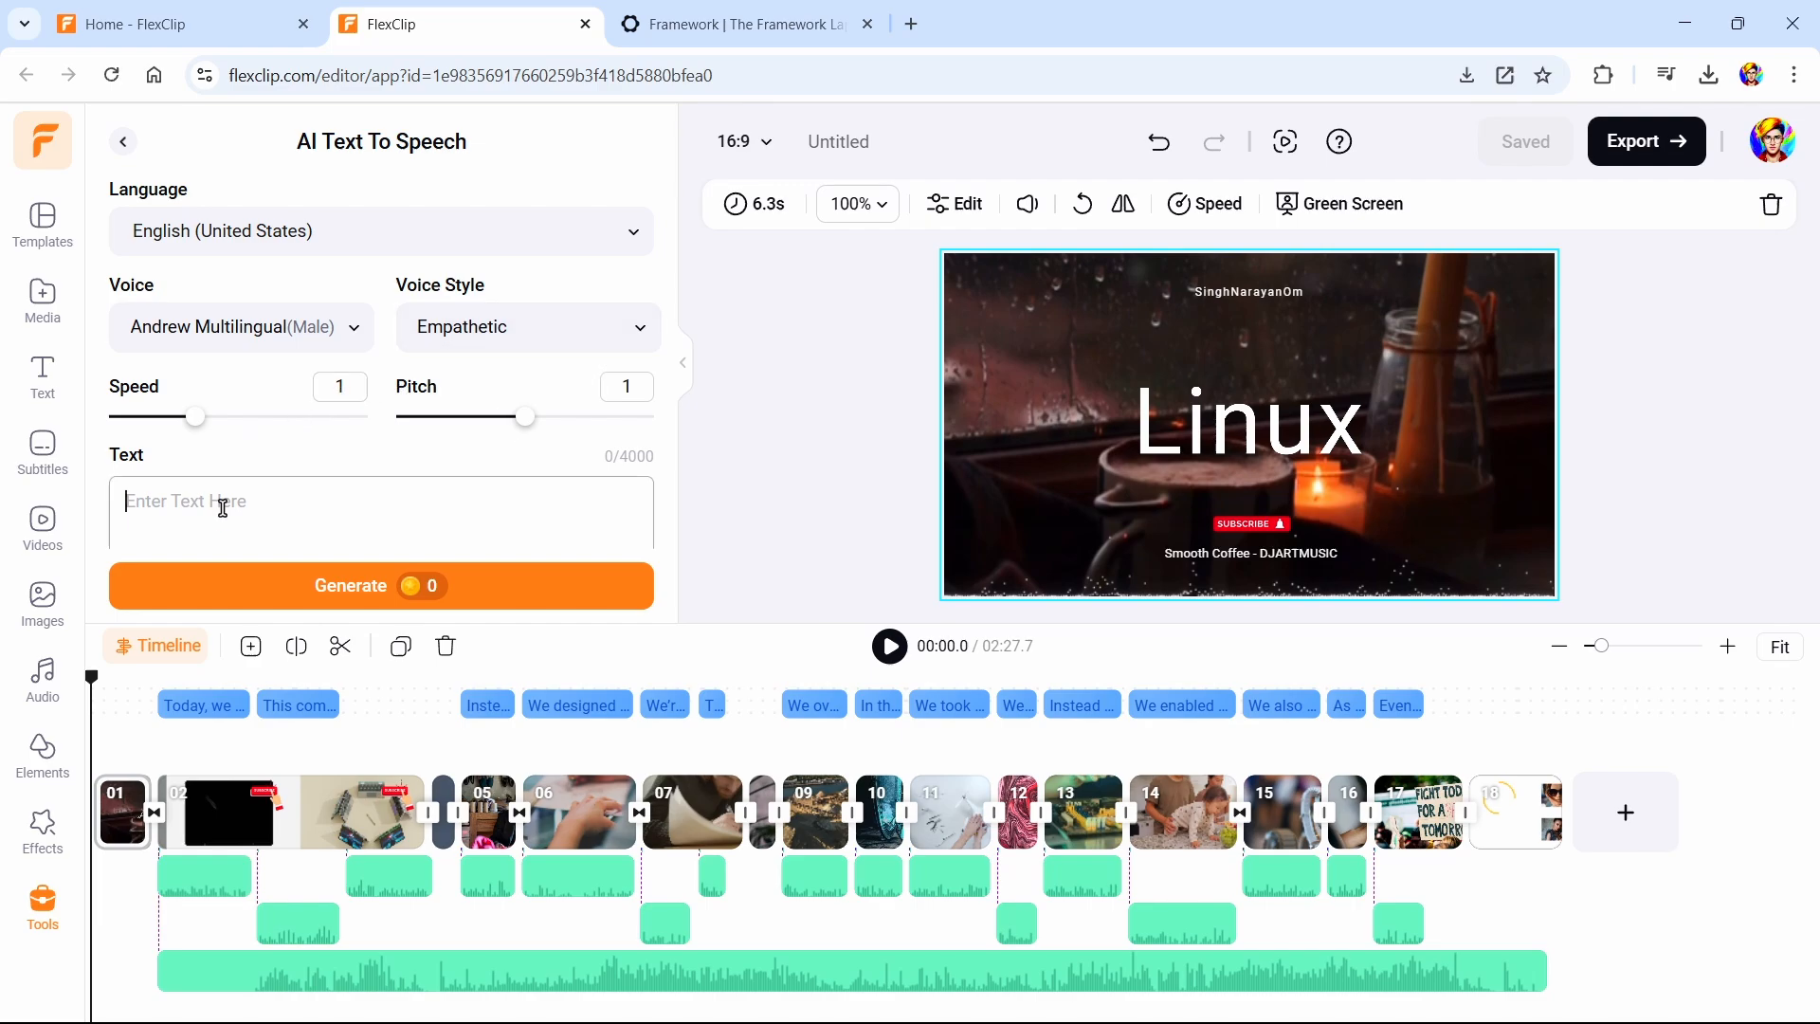
click(639, 19)
scroll(583, 476, down, 10)
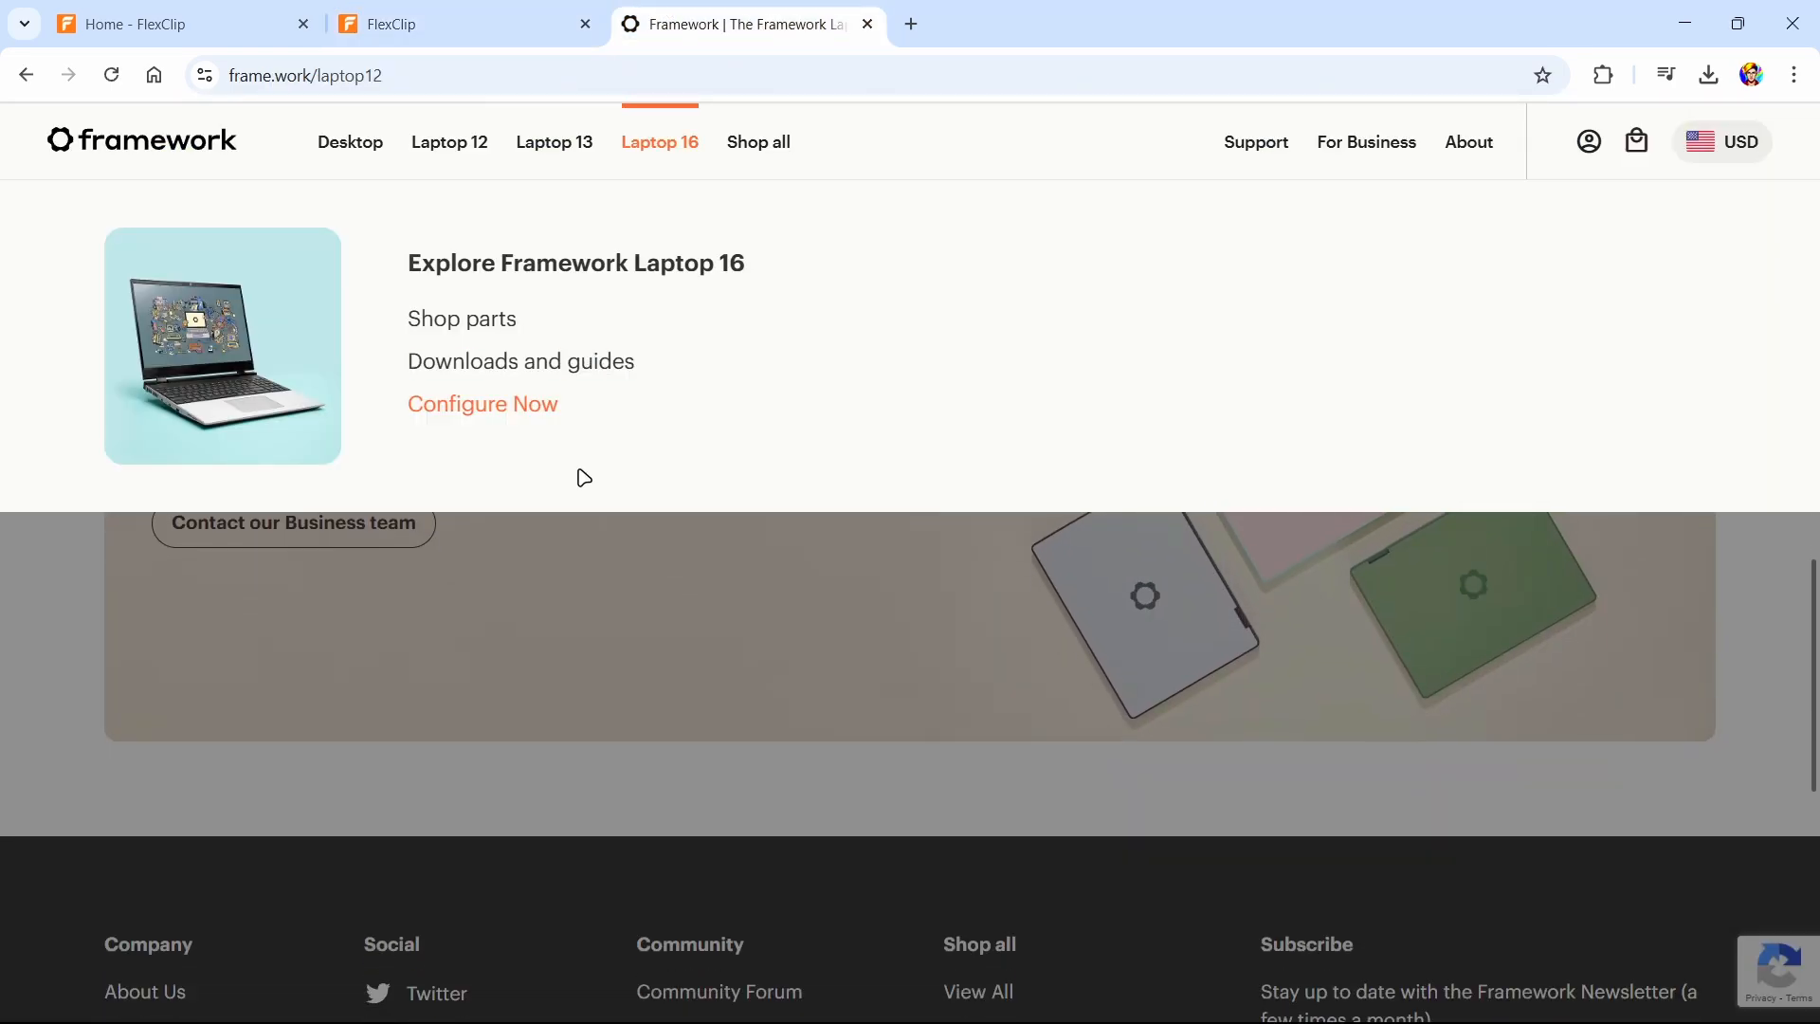
scroll(583, 477, up, 10)
click(580, 14)
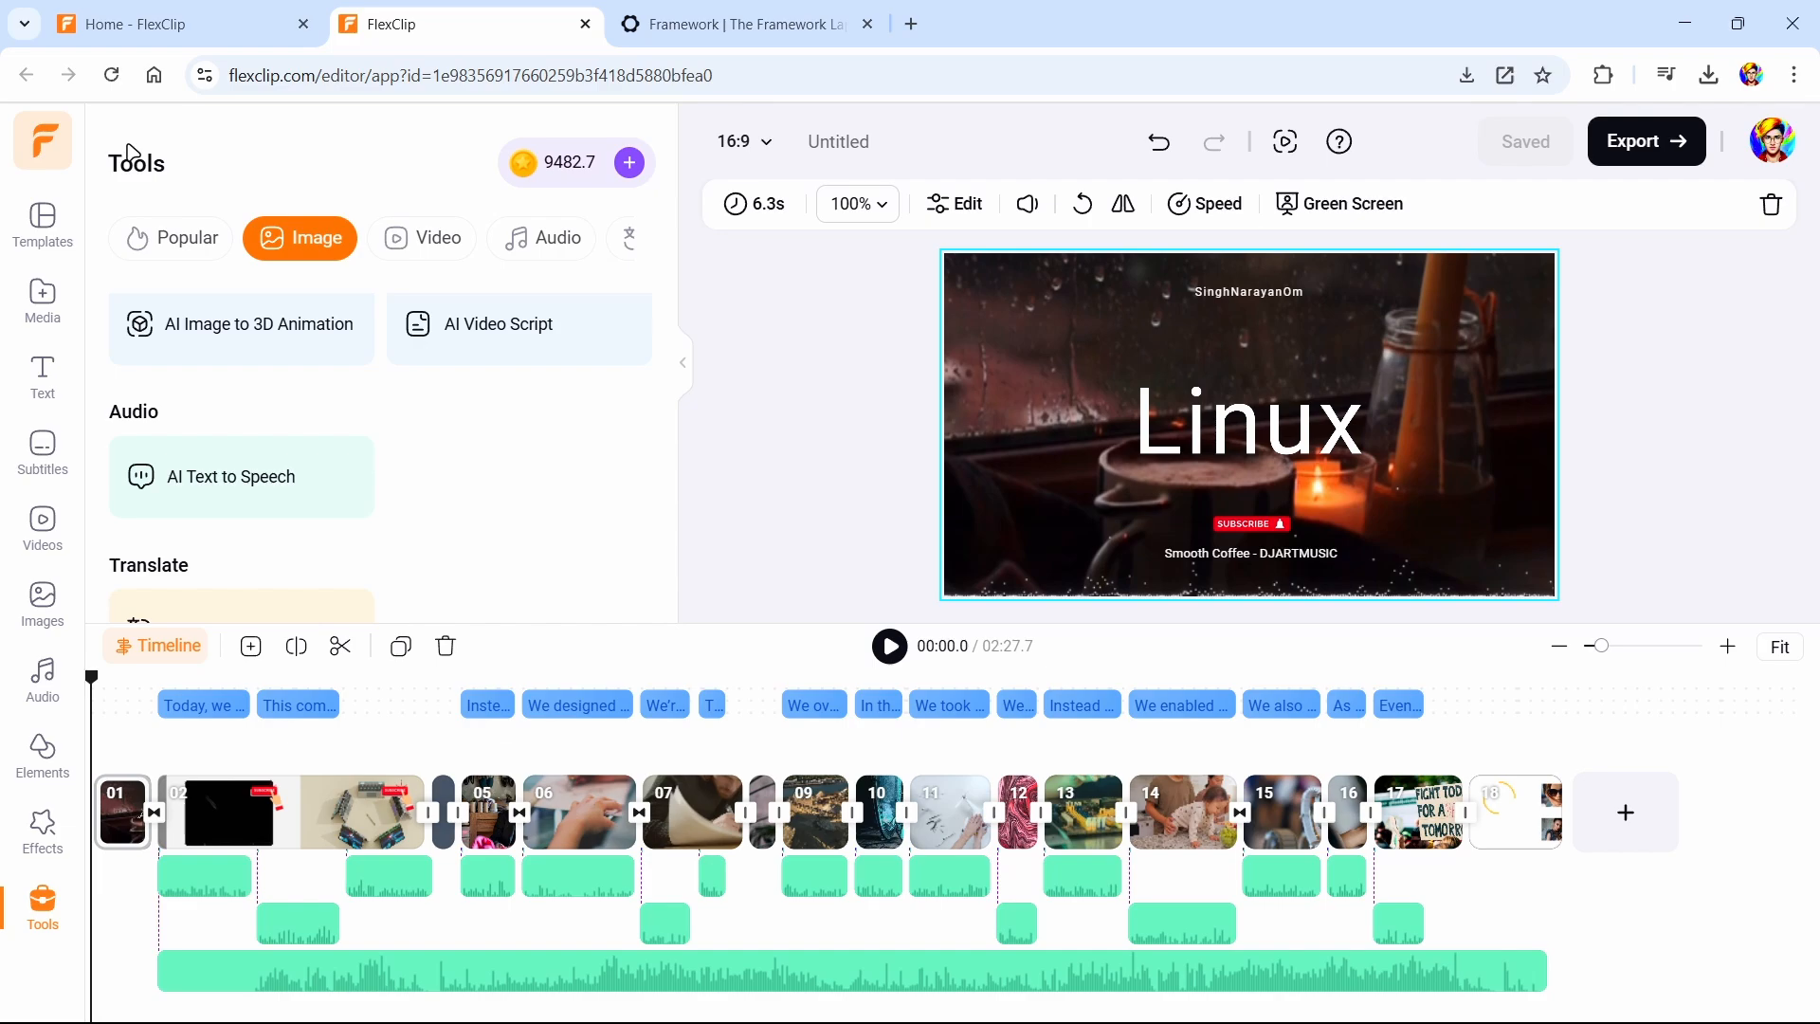
Generate an AI video script from the prompt "Create a video about framework laptop 12 2in1" and copy the resulting script
click(536, 358)
text(Creat)
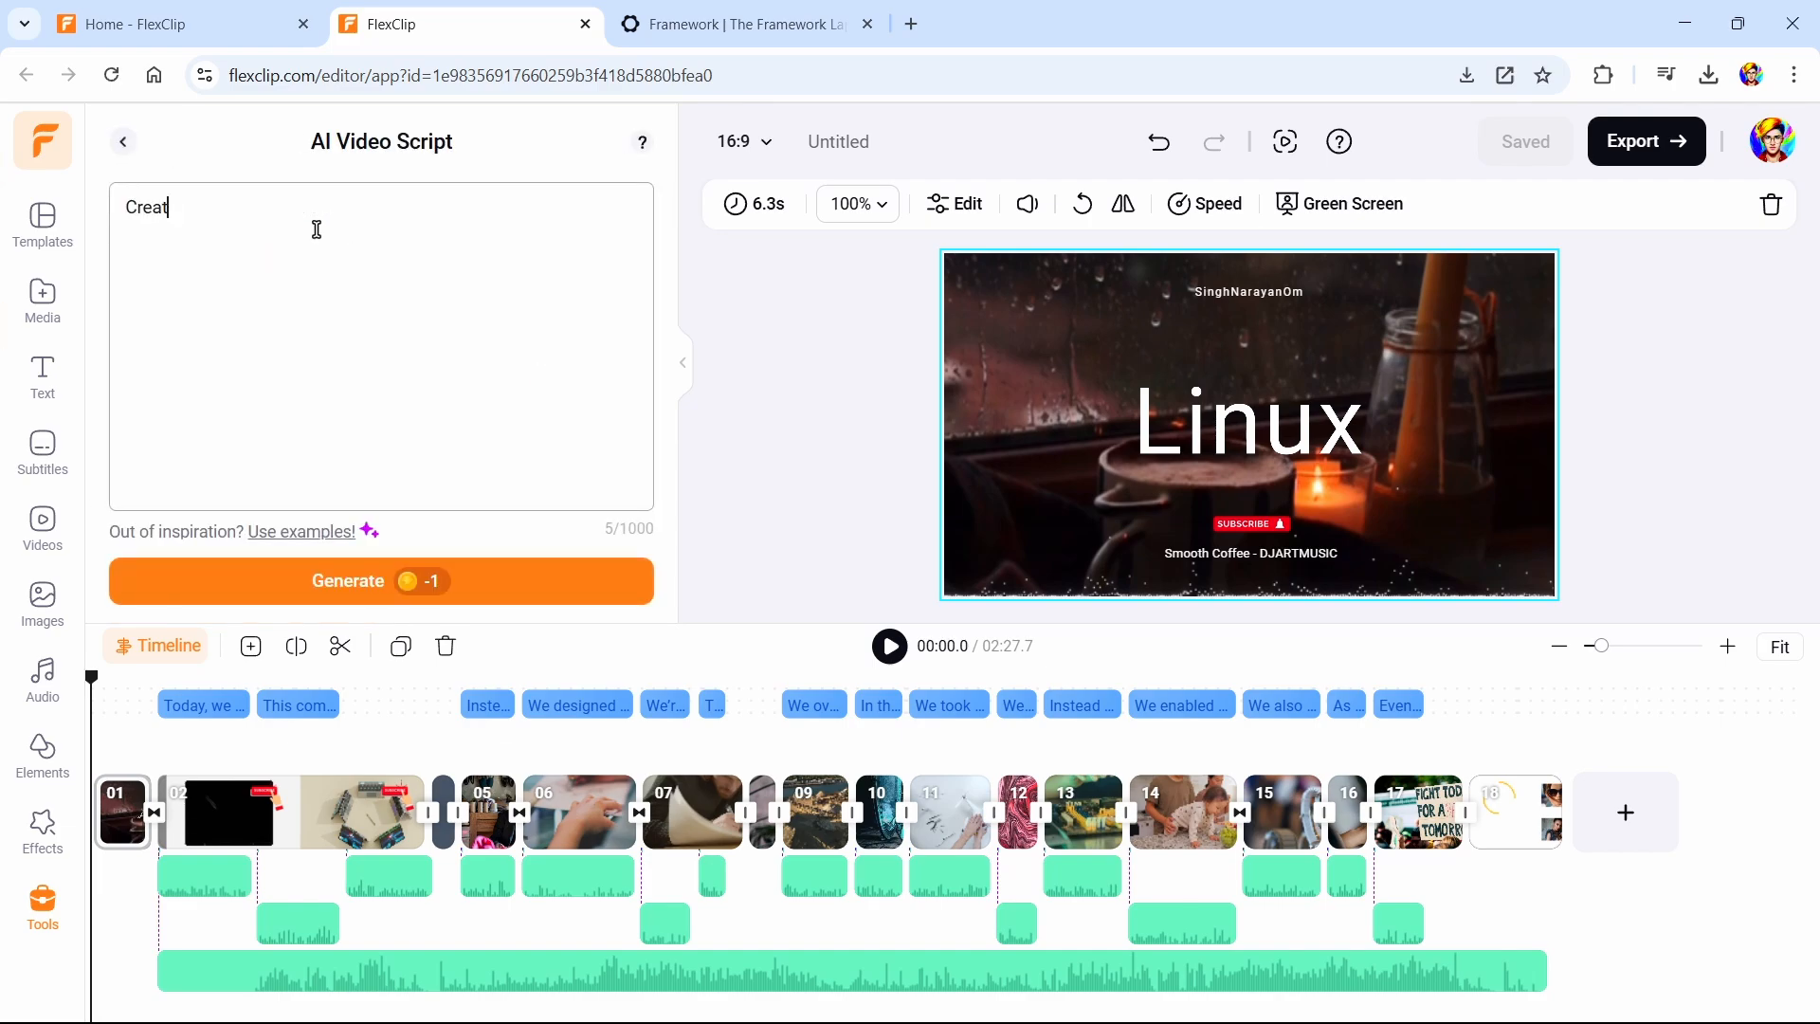
text(e a video about framework laptop 12 2in1)
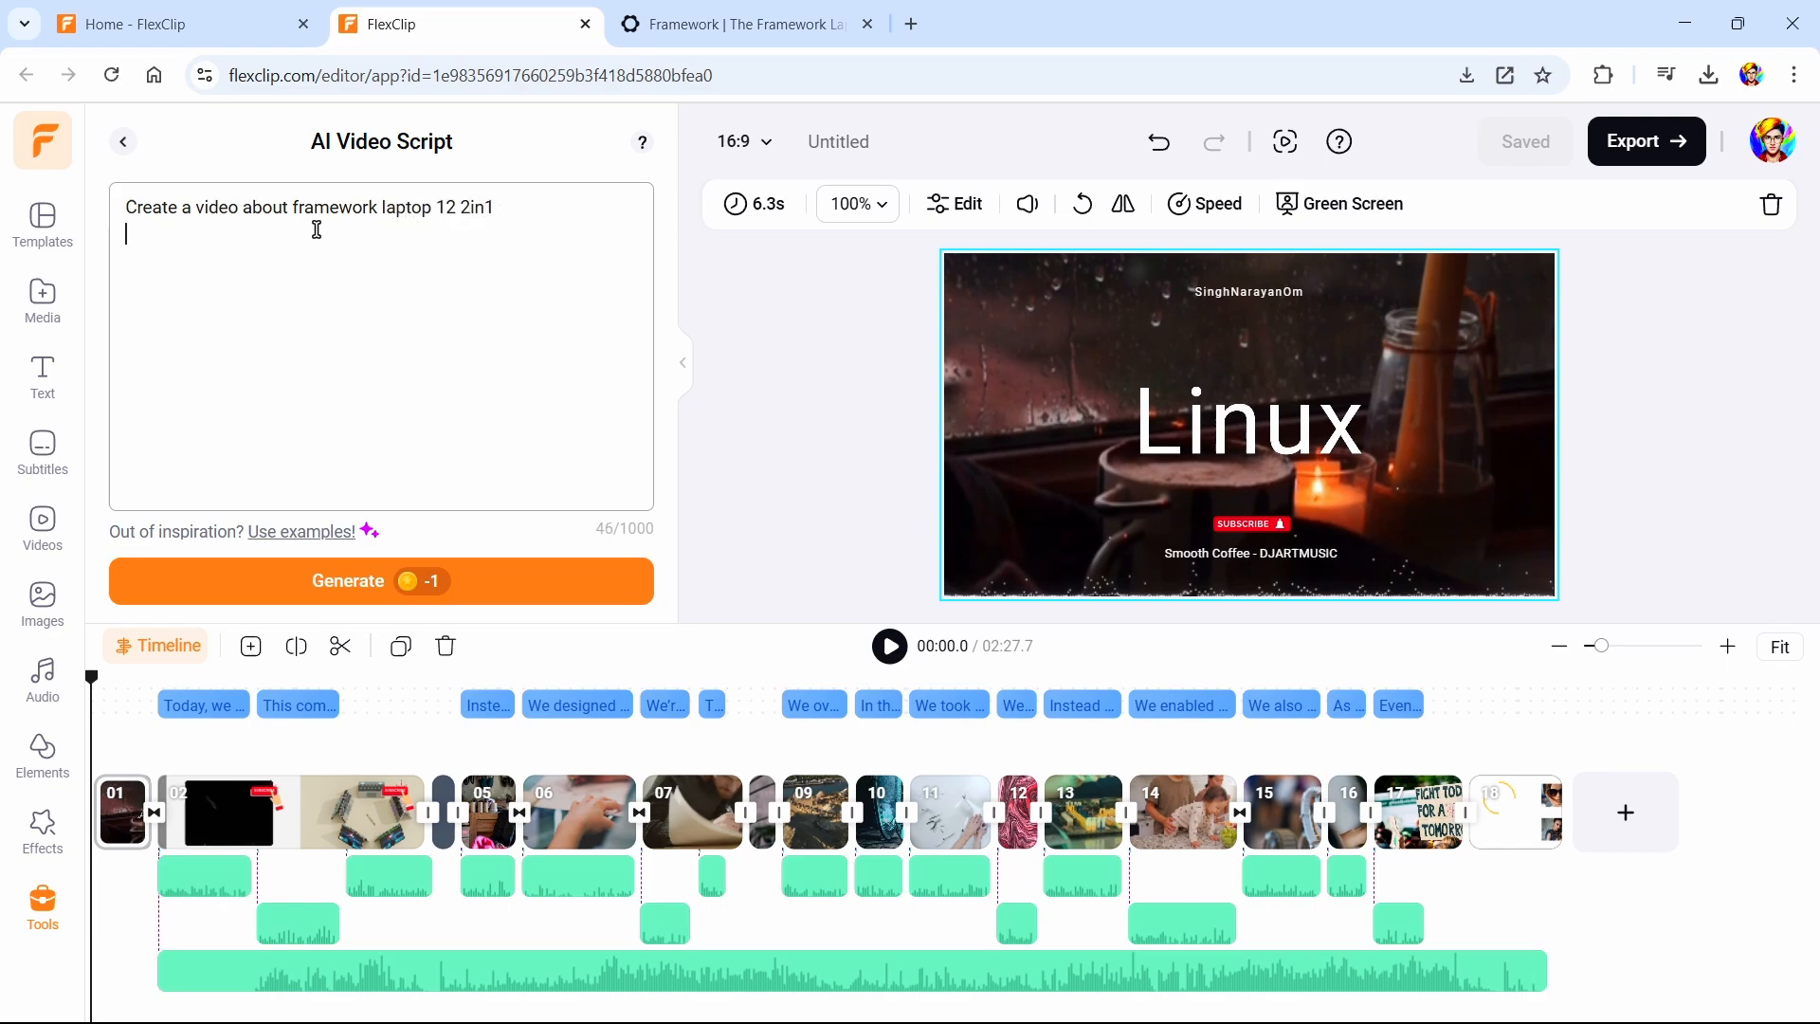
click(374, 581)
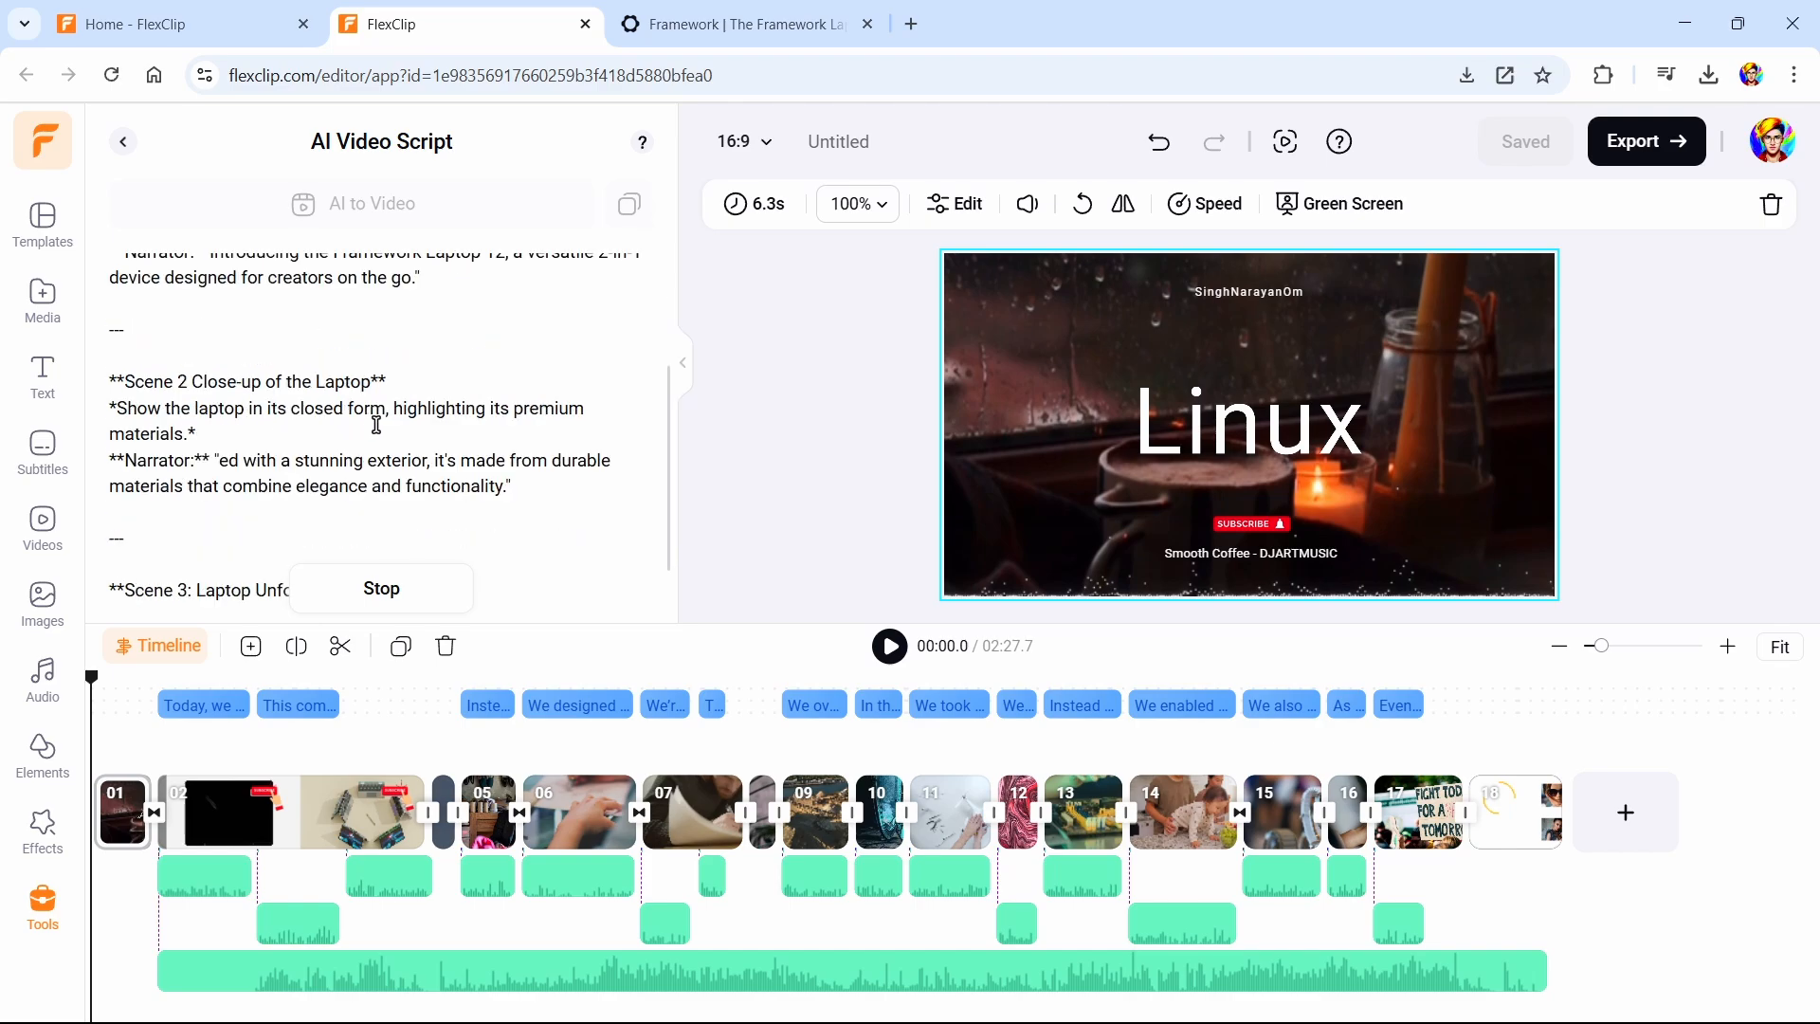
scroll(433, 482, up, 20)
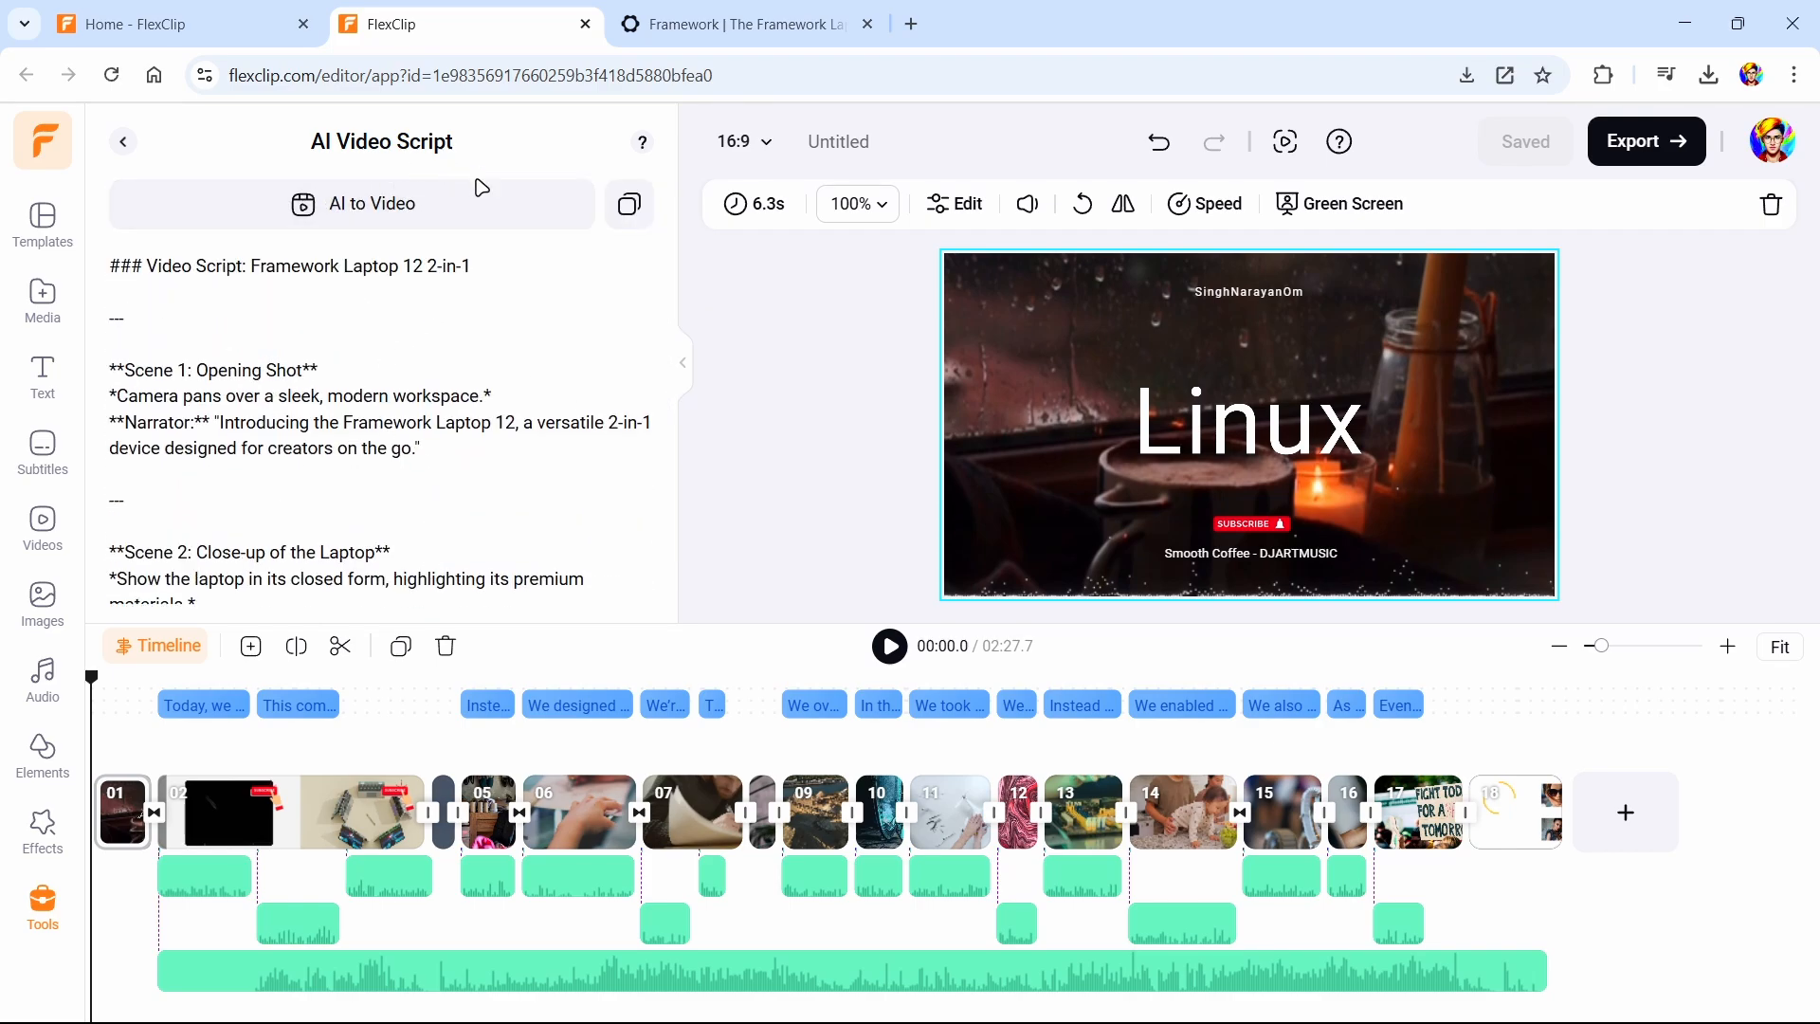
click(627, 203)
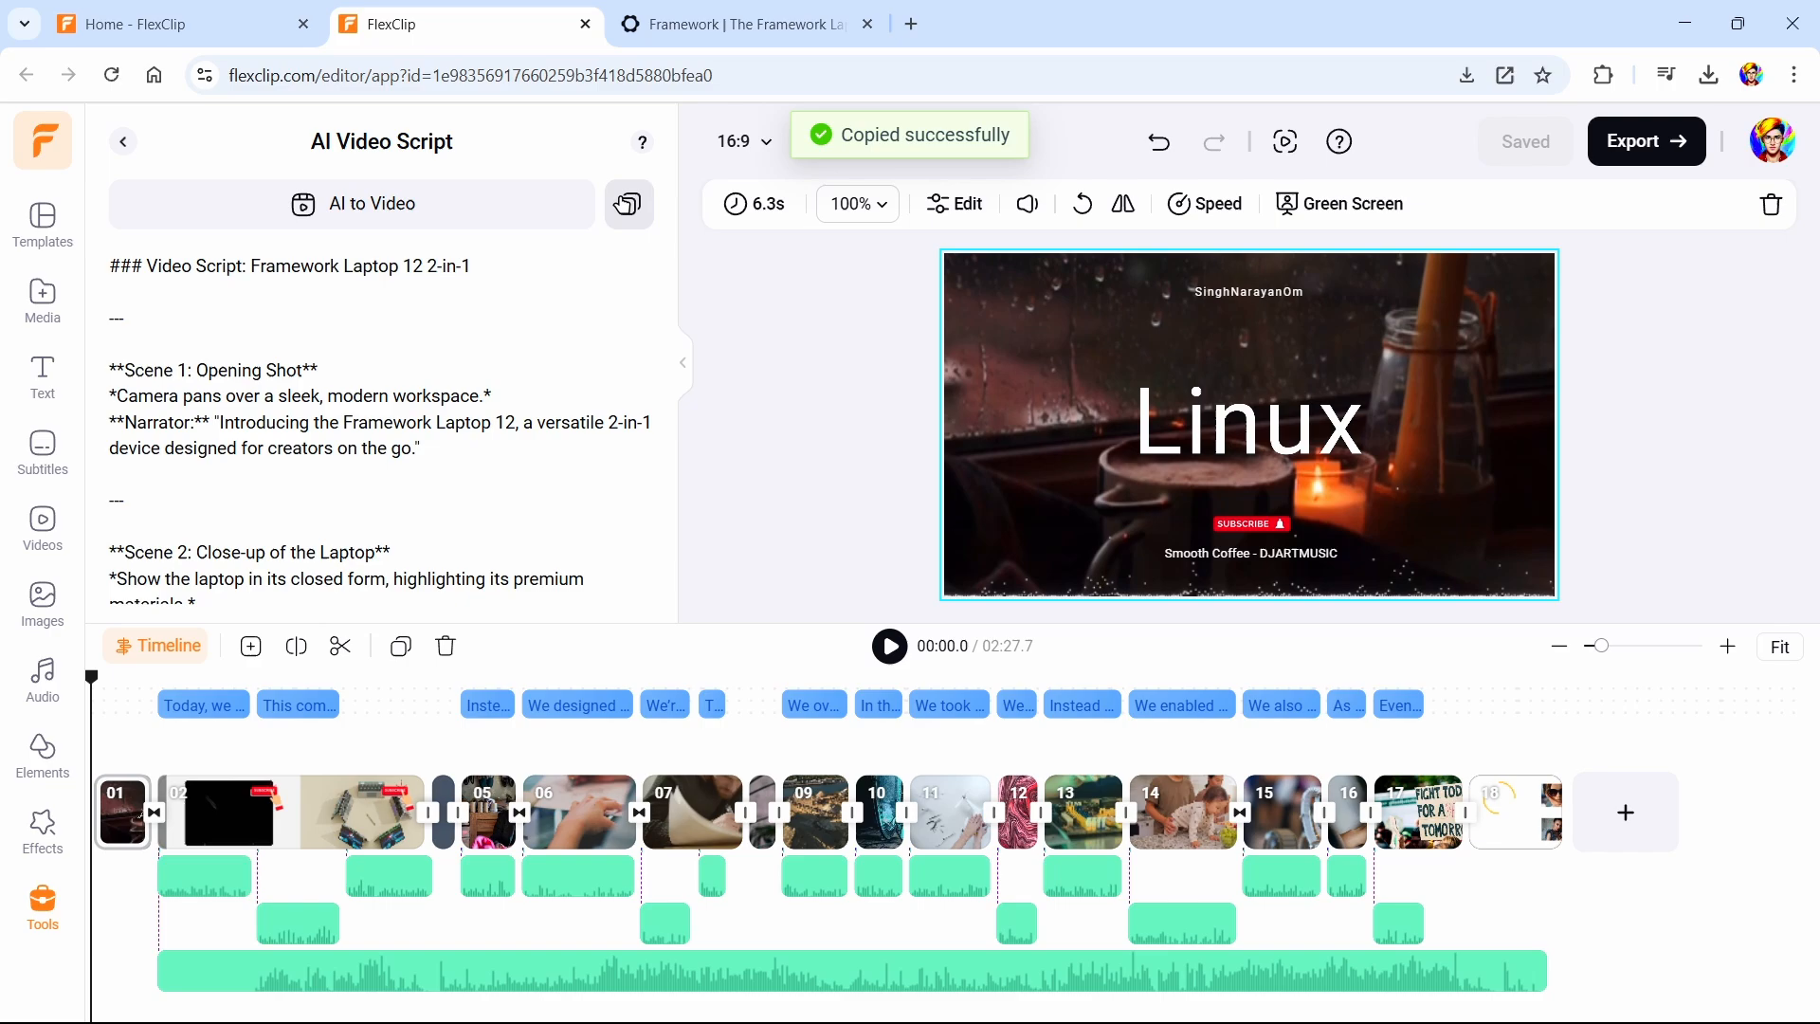
Paste the copied video script into the AI Text to Speech text
click(124, 133)
click(123, 138)
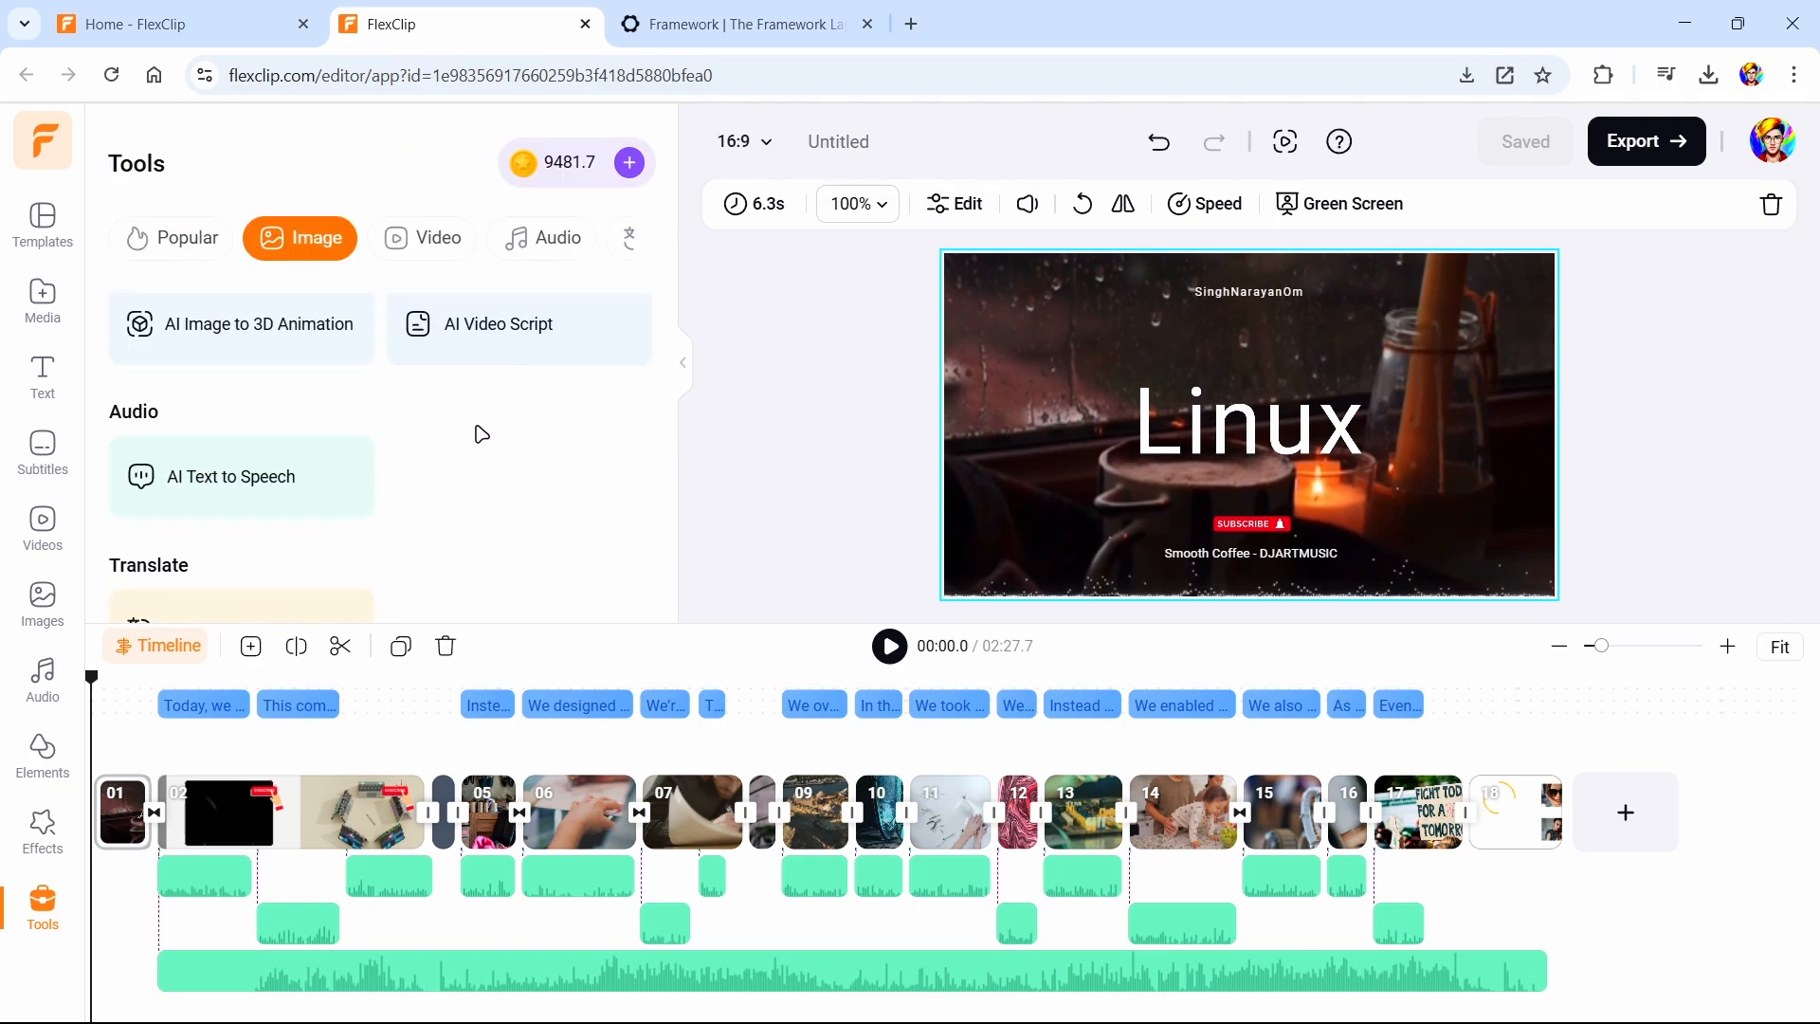
click(240, 524)
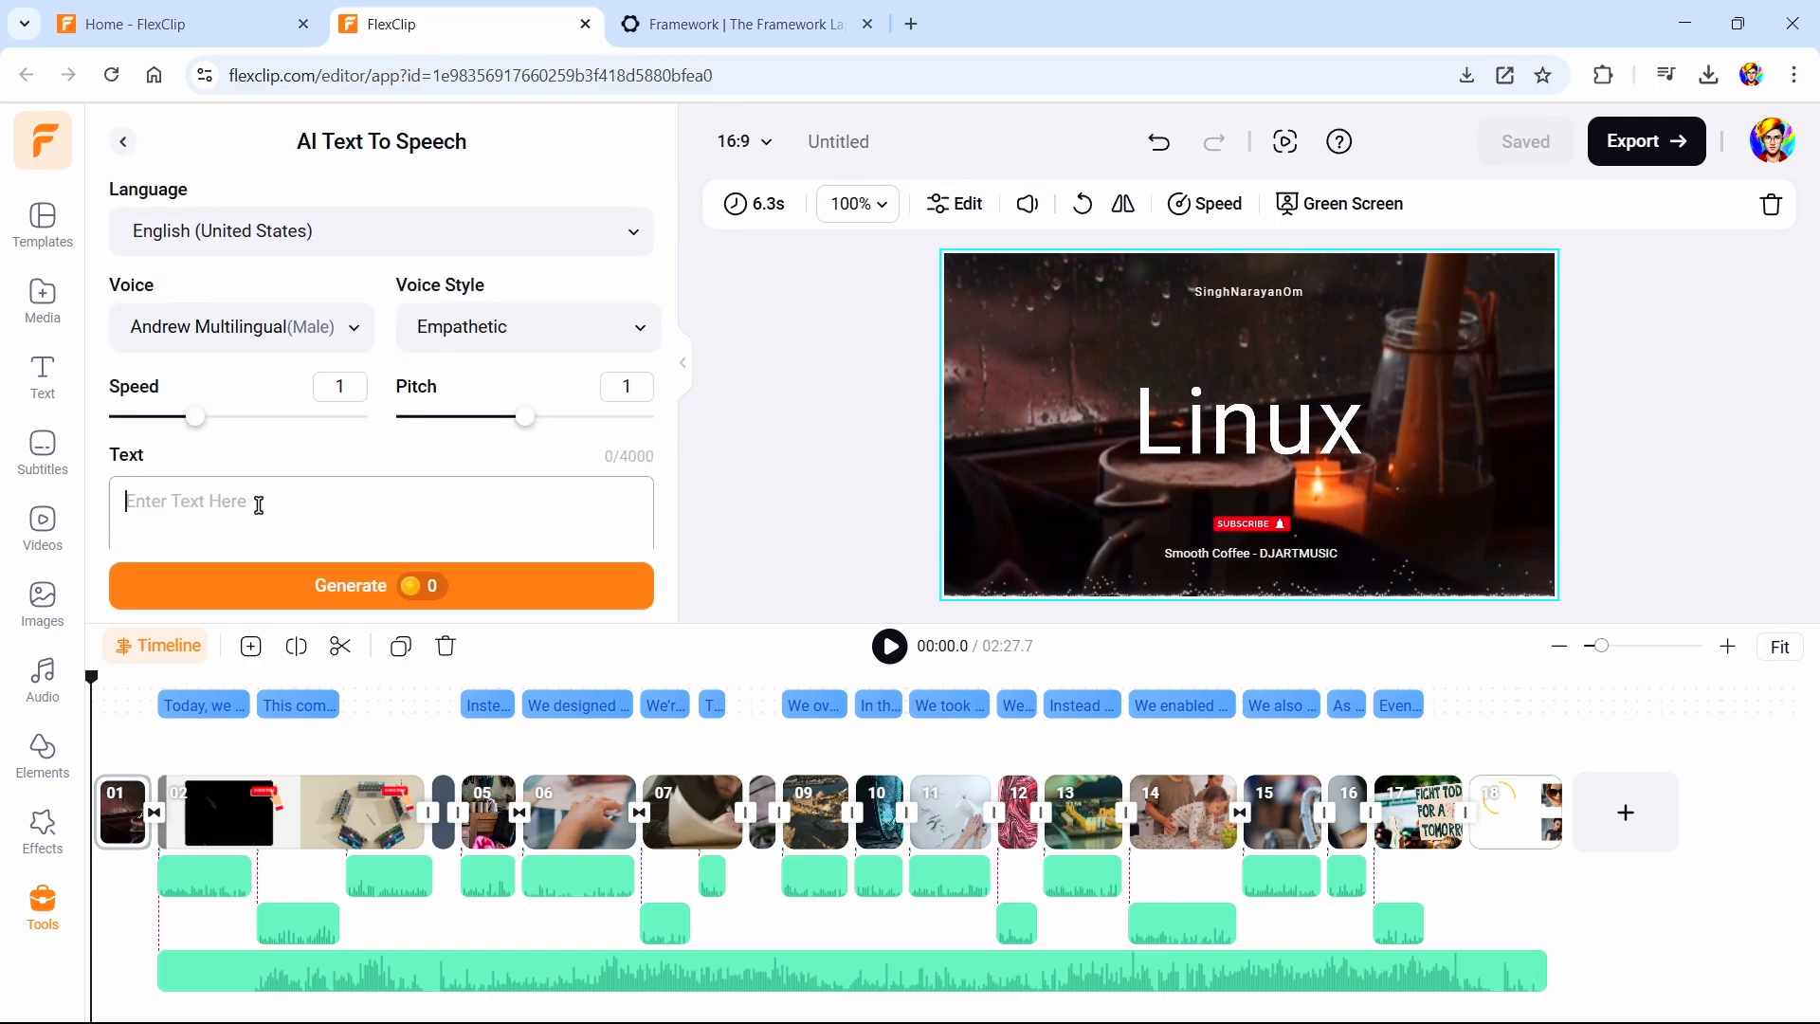
key(ctrl+v)
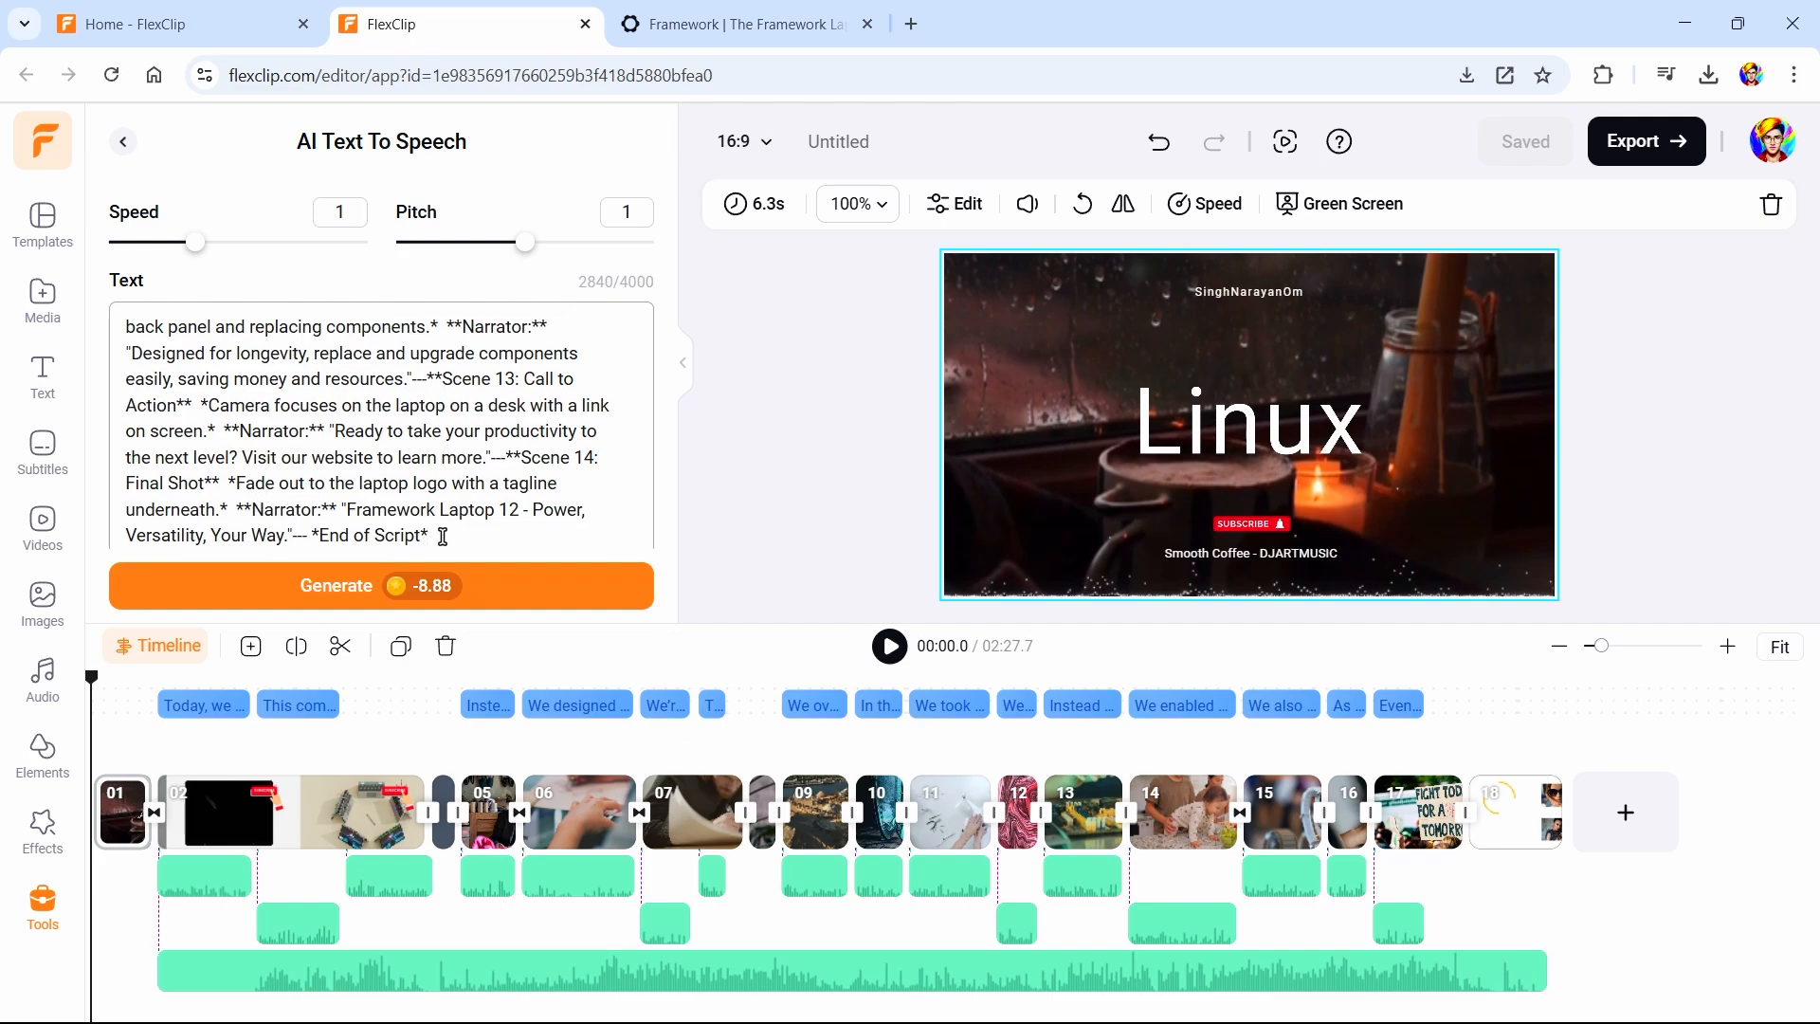
Switch to ChatGPT, paste the full script, and ask it to "Grab the portion of the speaking sentences"
key(ctrl+a)
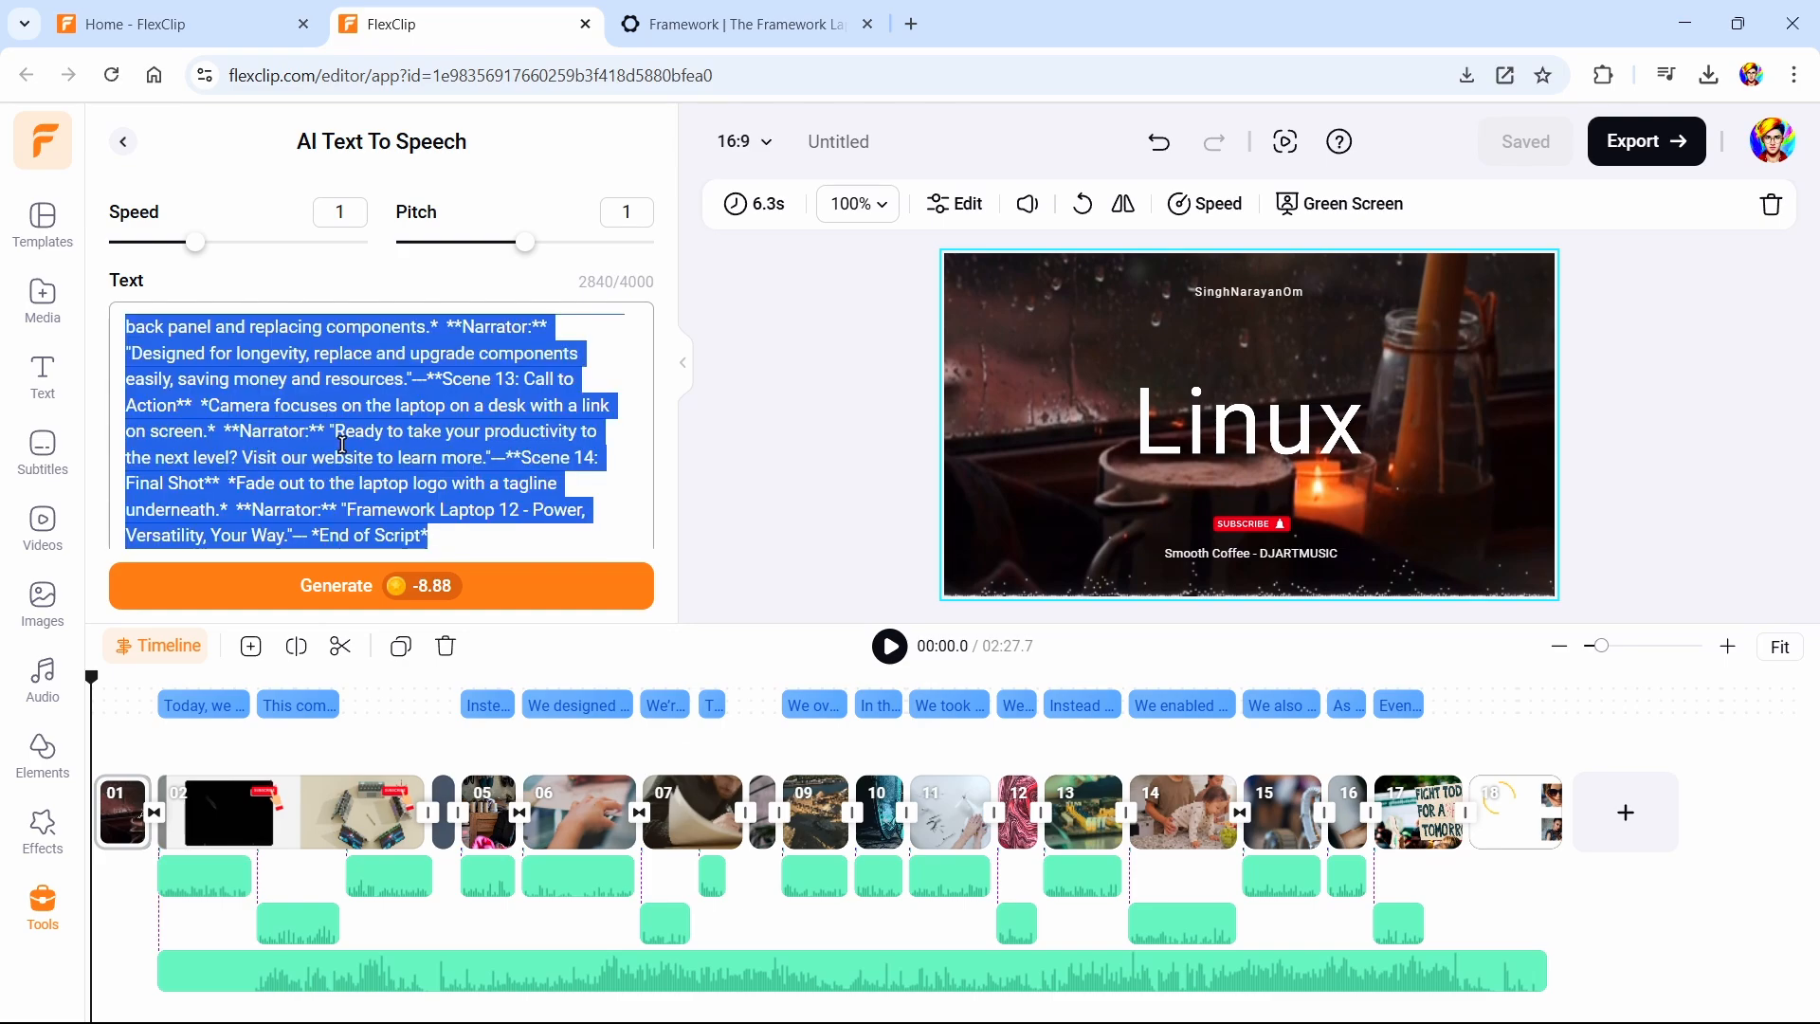
scroll(342, 444, up, 10)
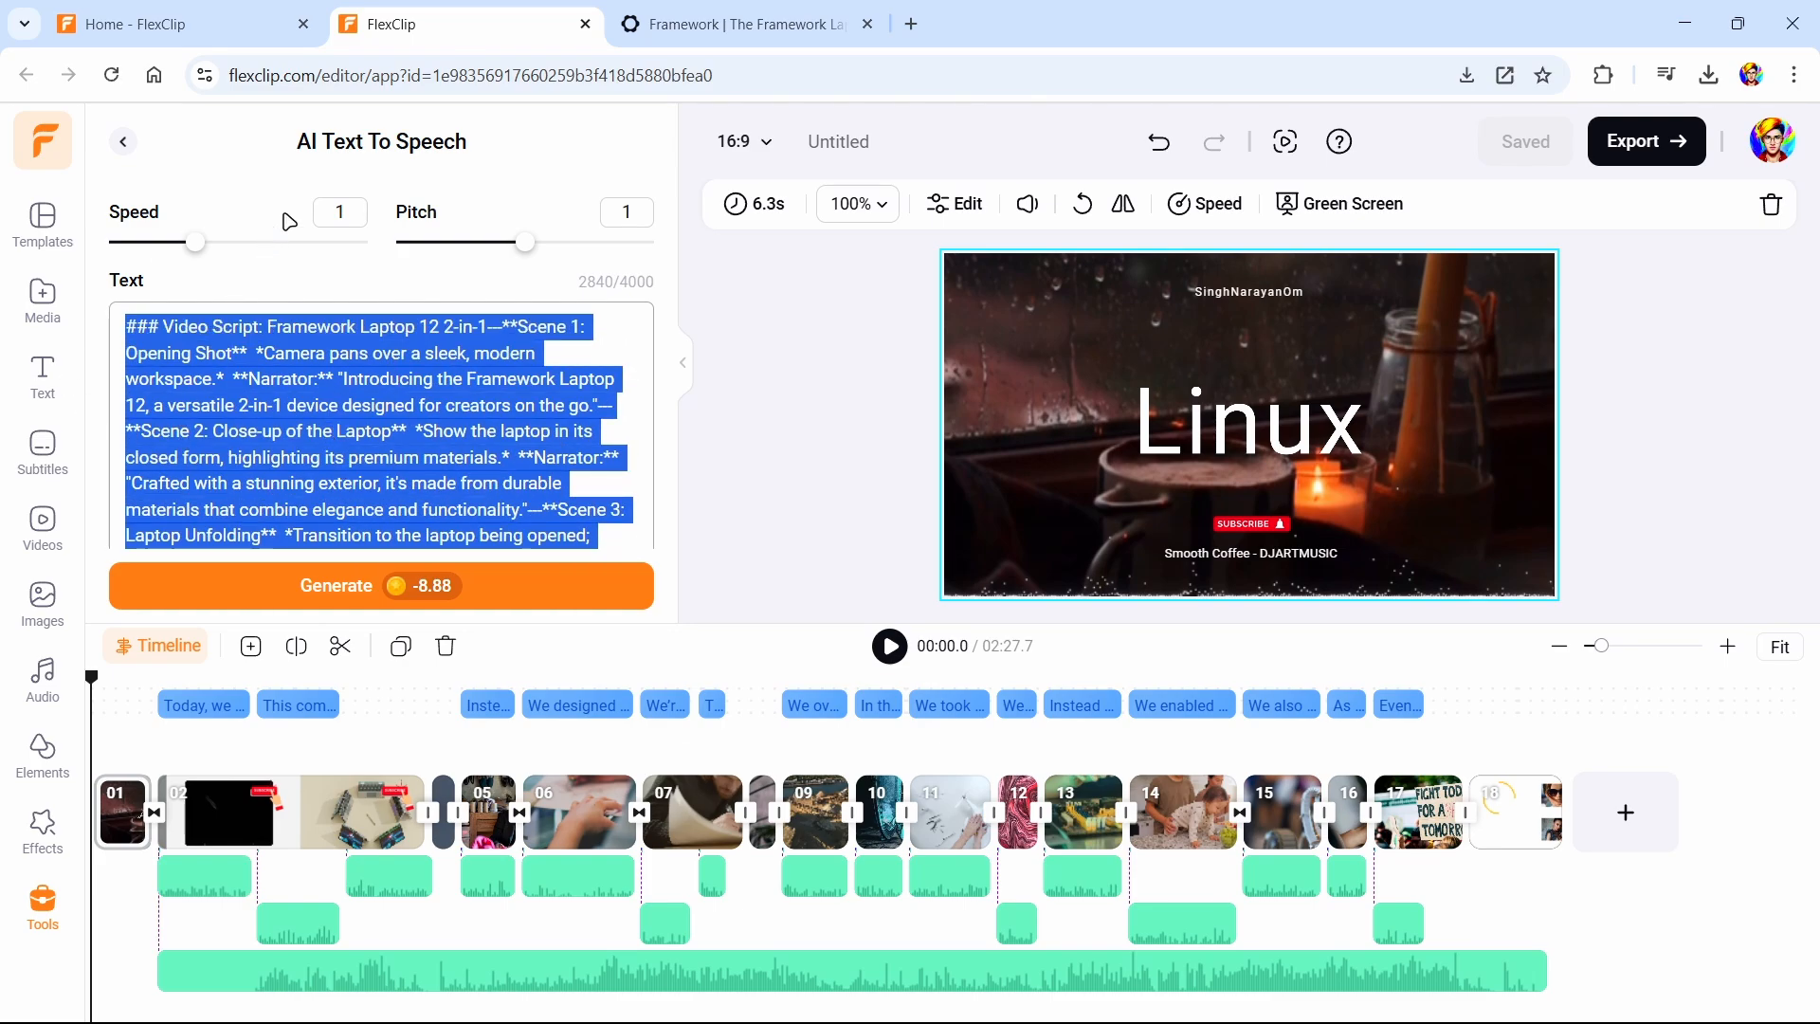
key(super+Tab)
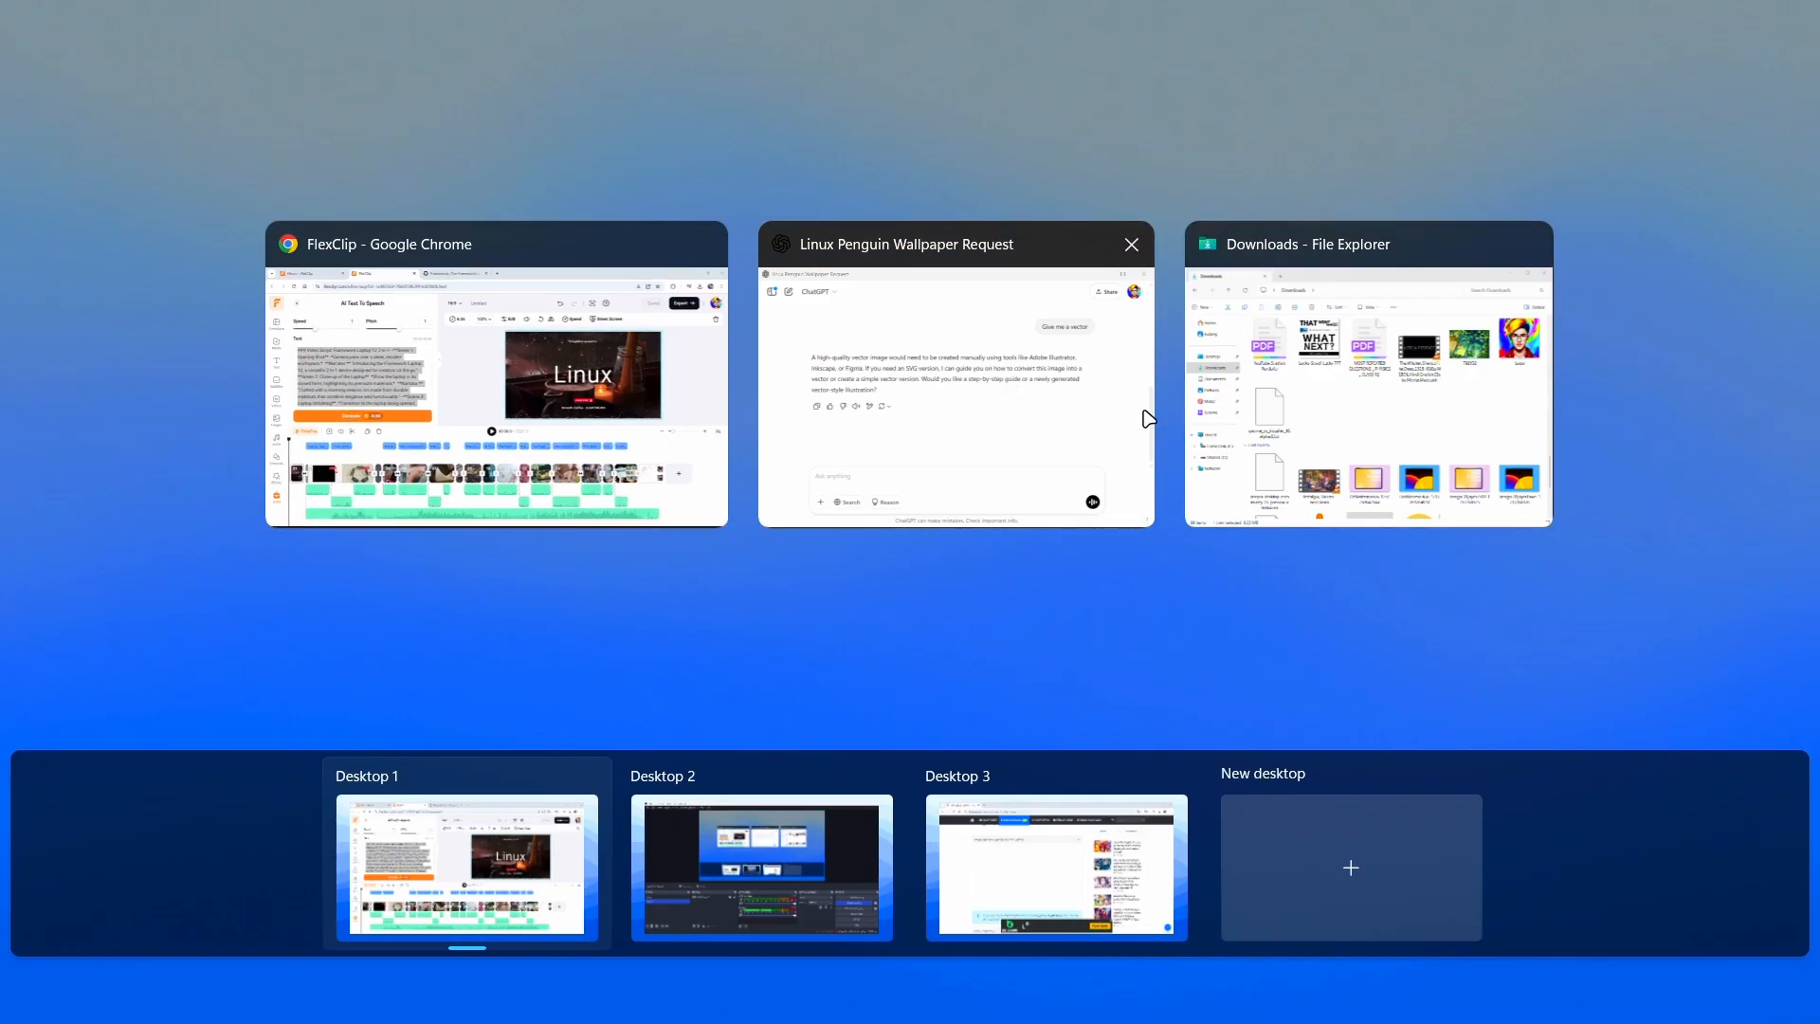
click(1147, 417)
click(606, 711)
key(ctrl+v)
text(Gr)
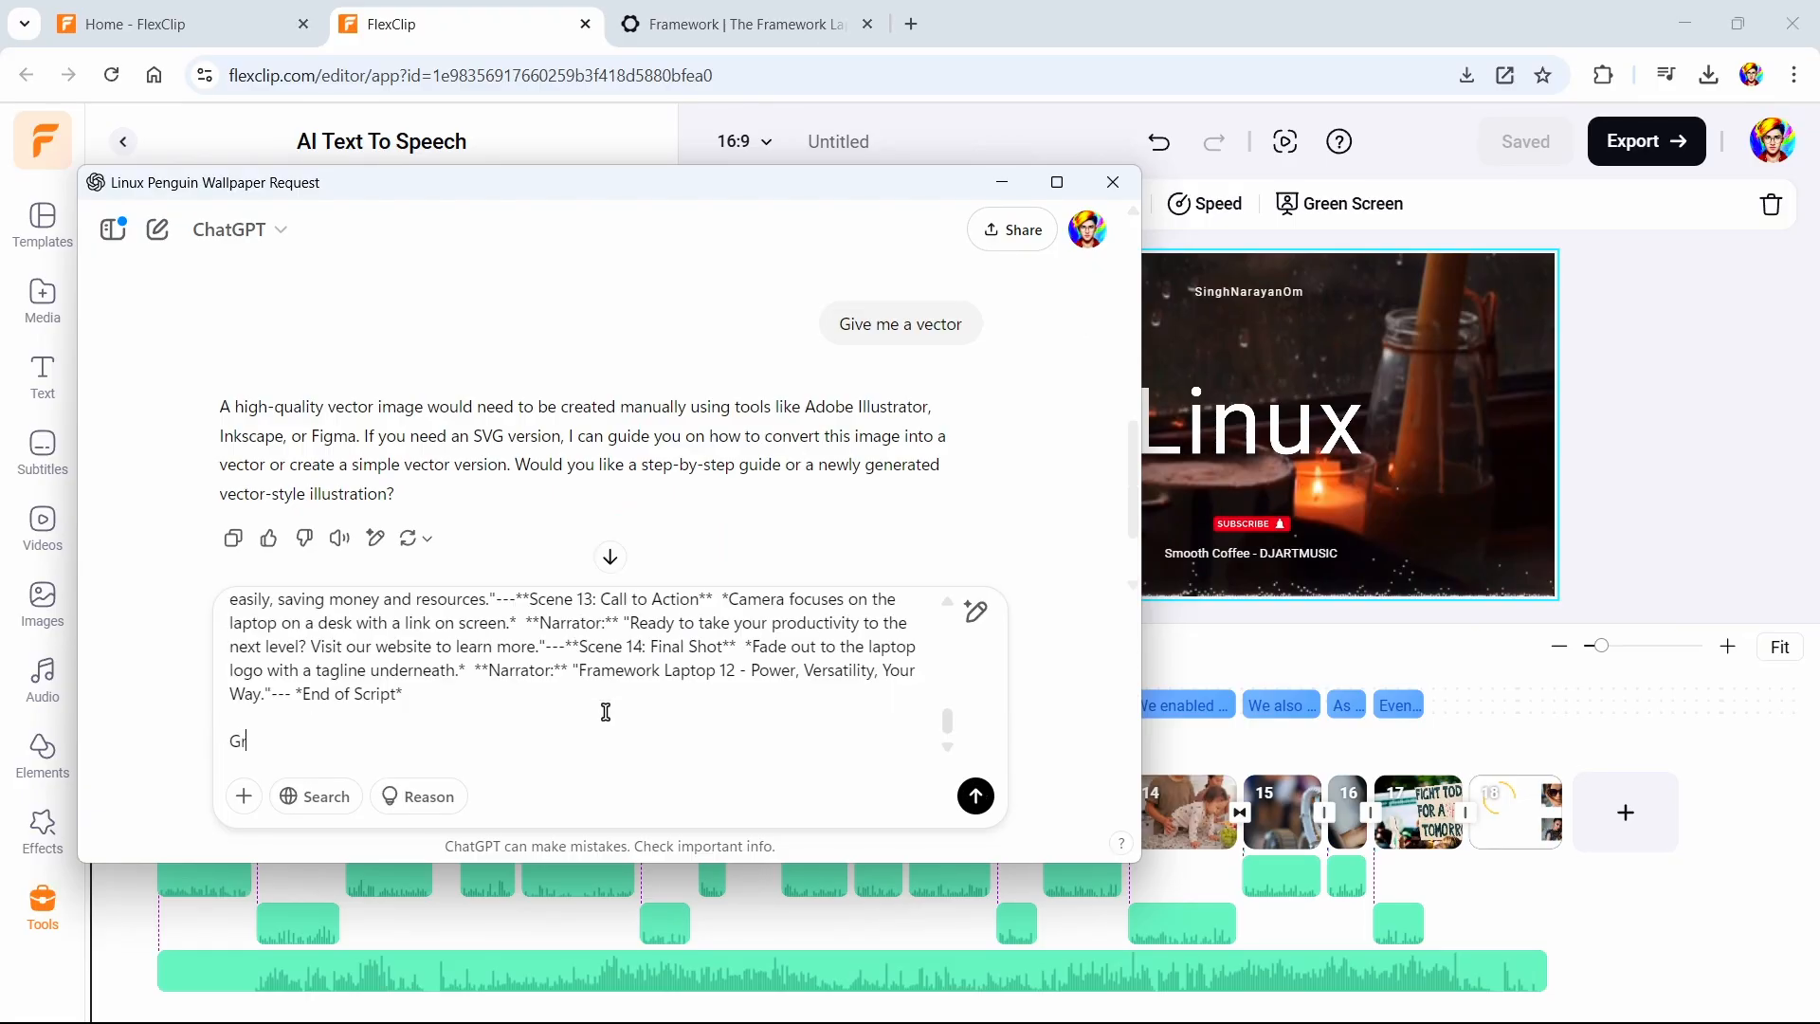
text(ab the portion of the speaking sentences and make a pr)
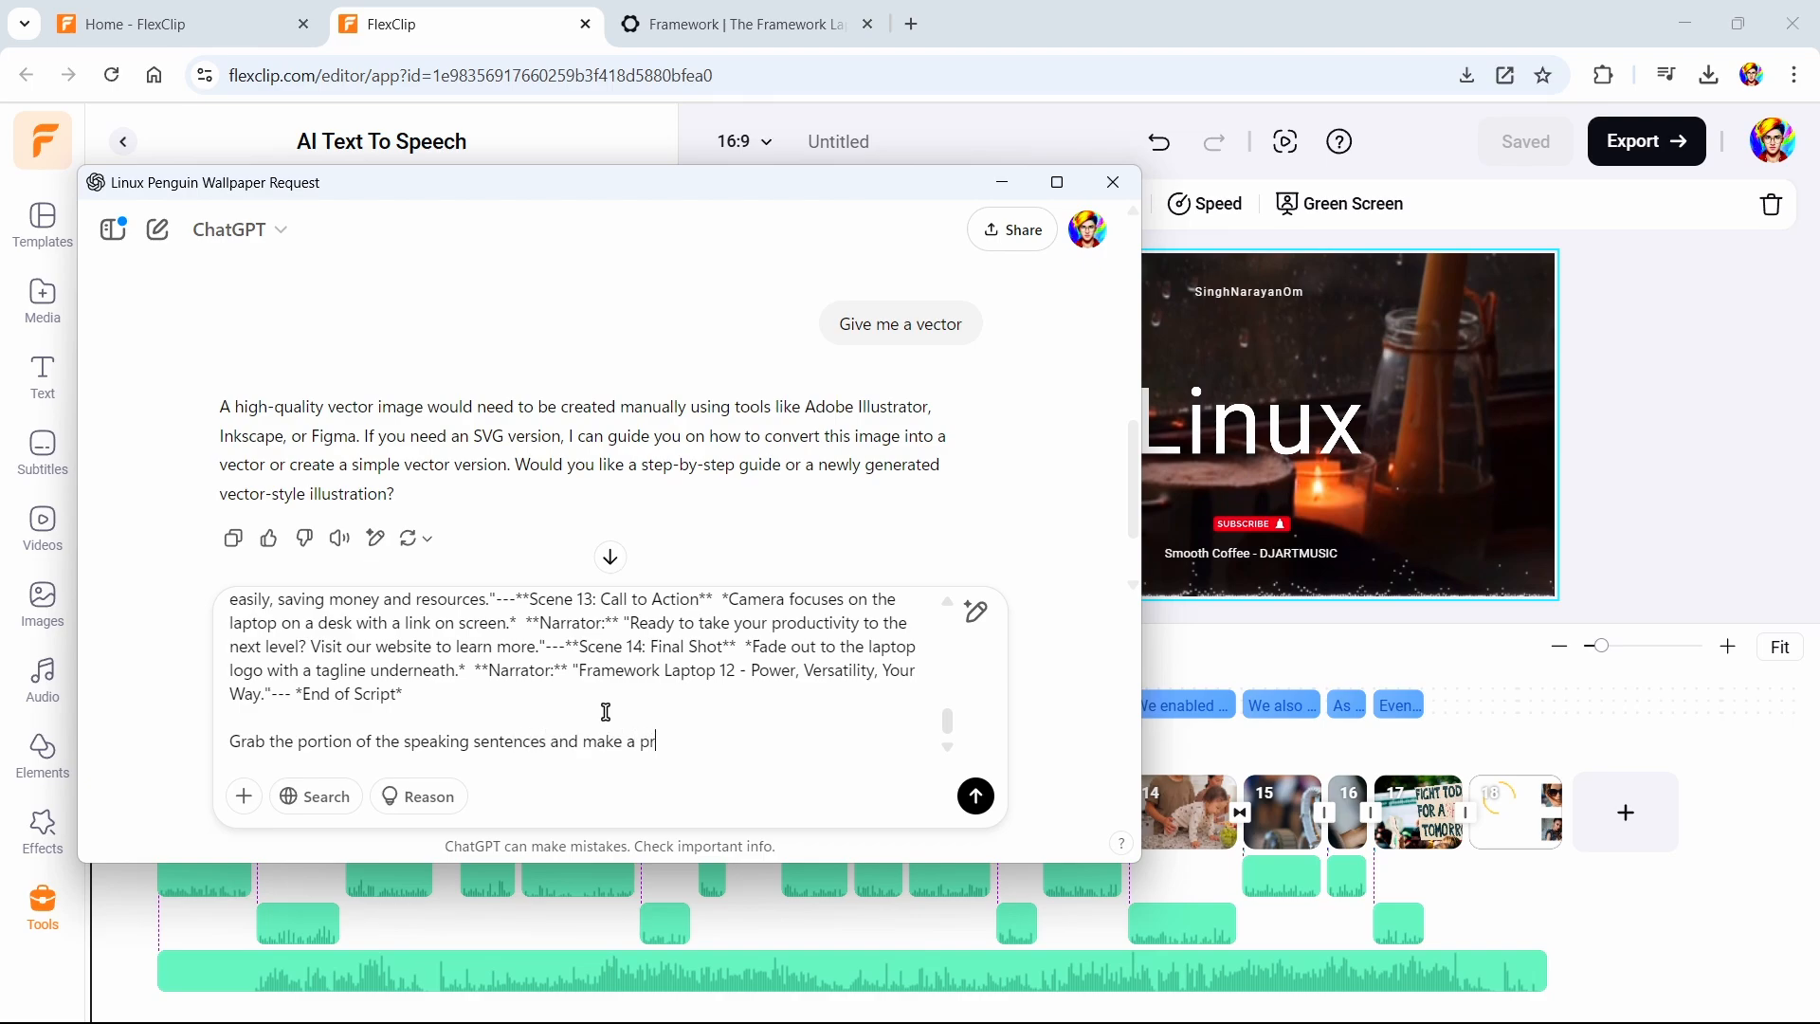
Replace the text-to-speech script in FlexClip with ChatGPT's narration paragraph, and generate the speech and save it to media
drag(288, 631, 230, 290)
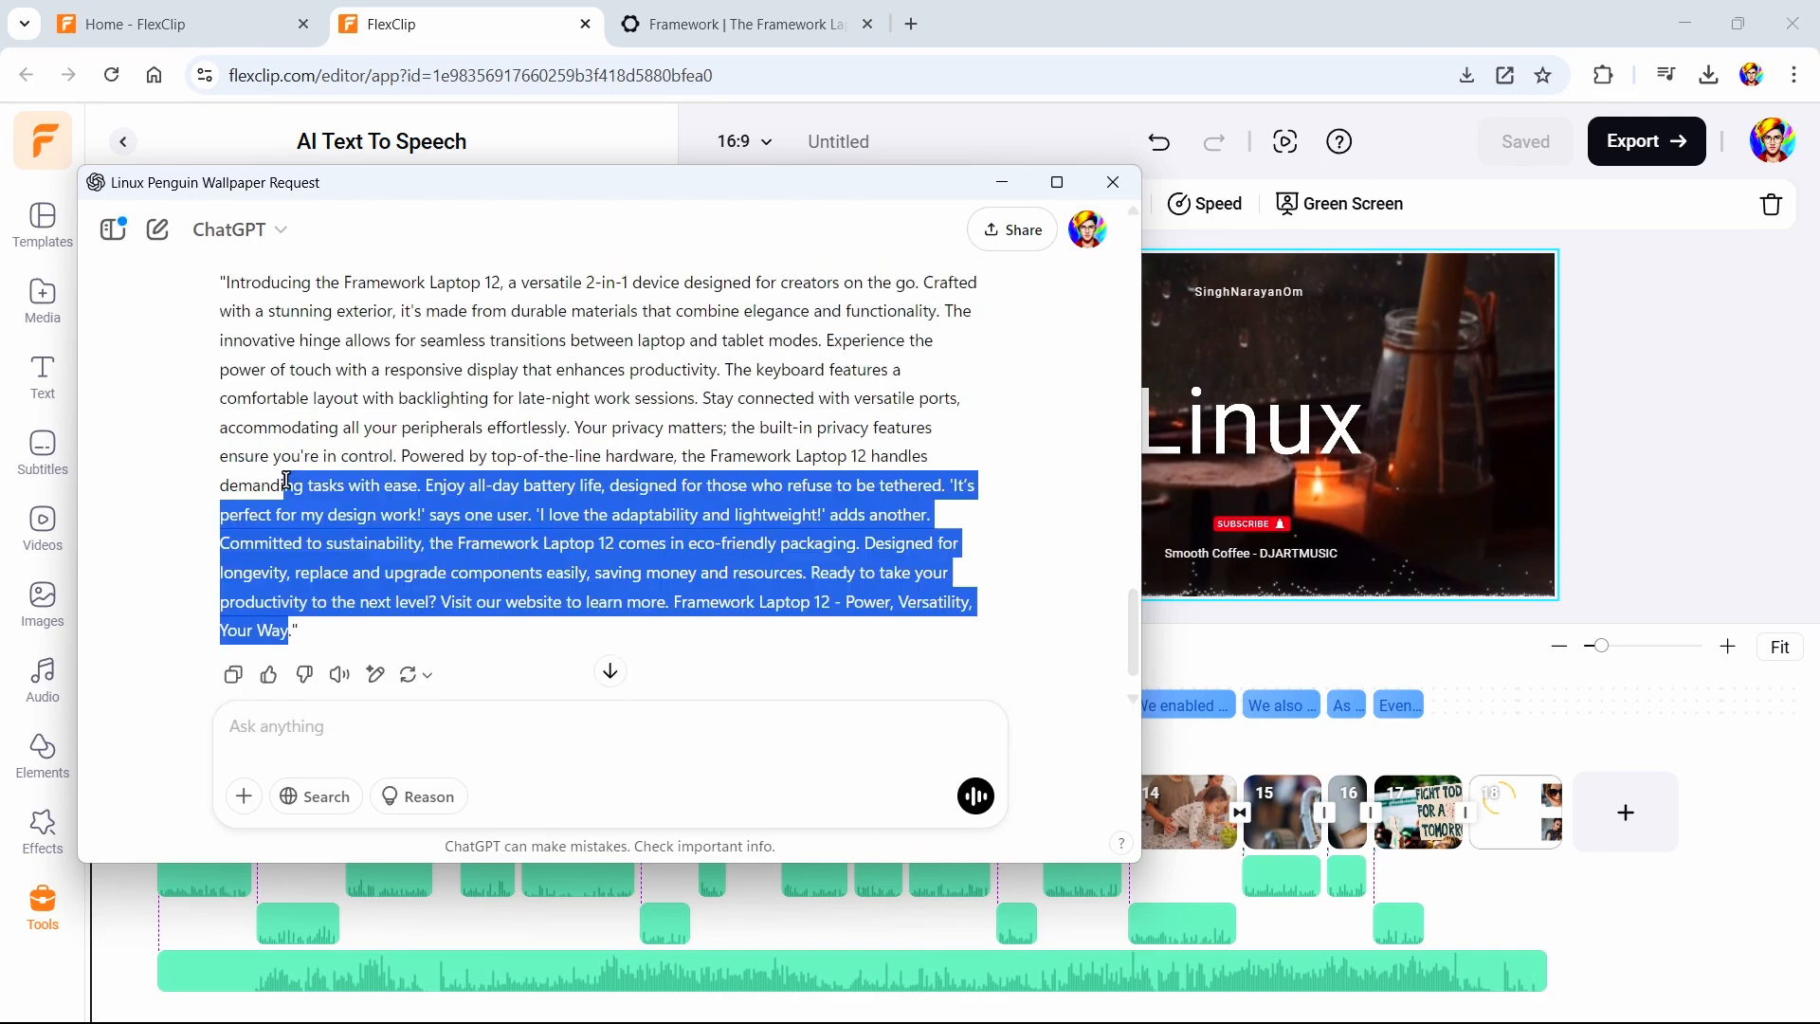
key(alt+Tab)
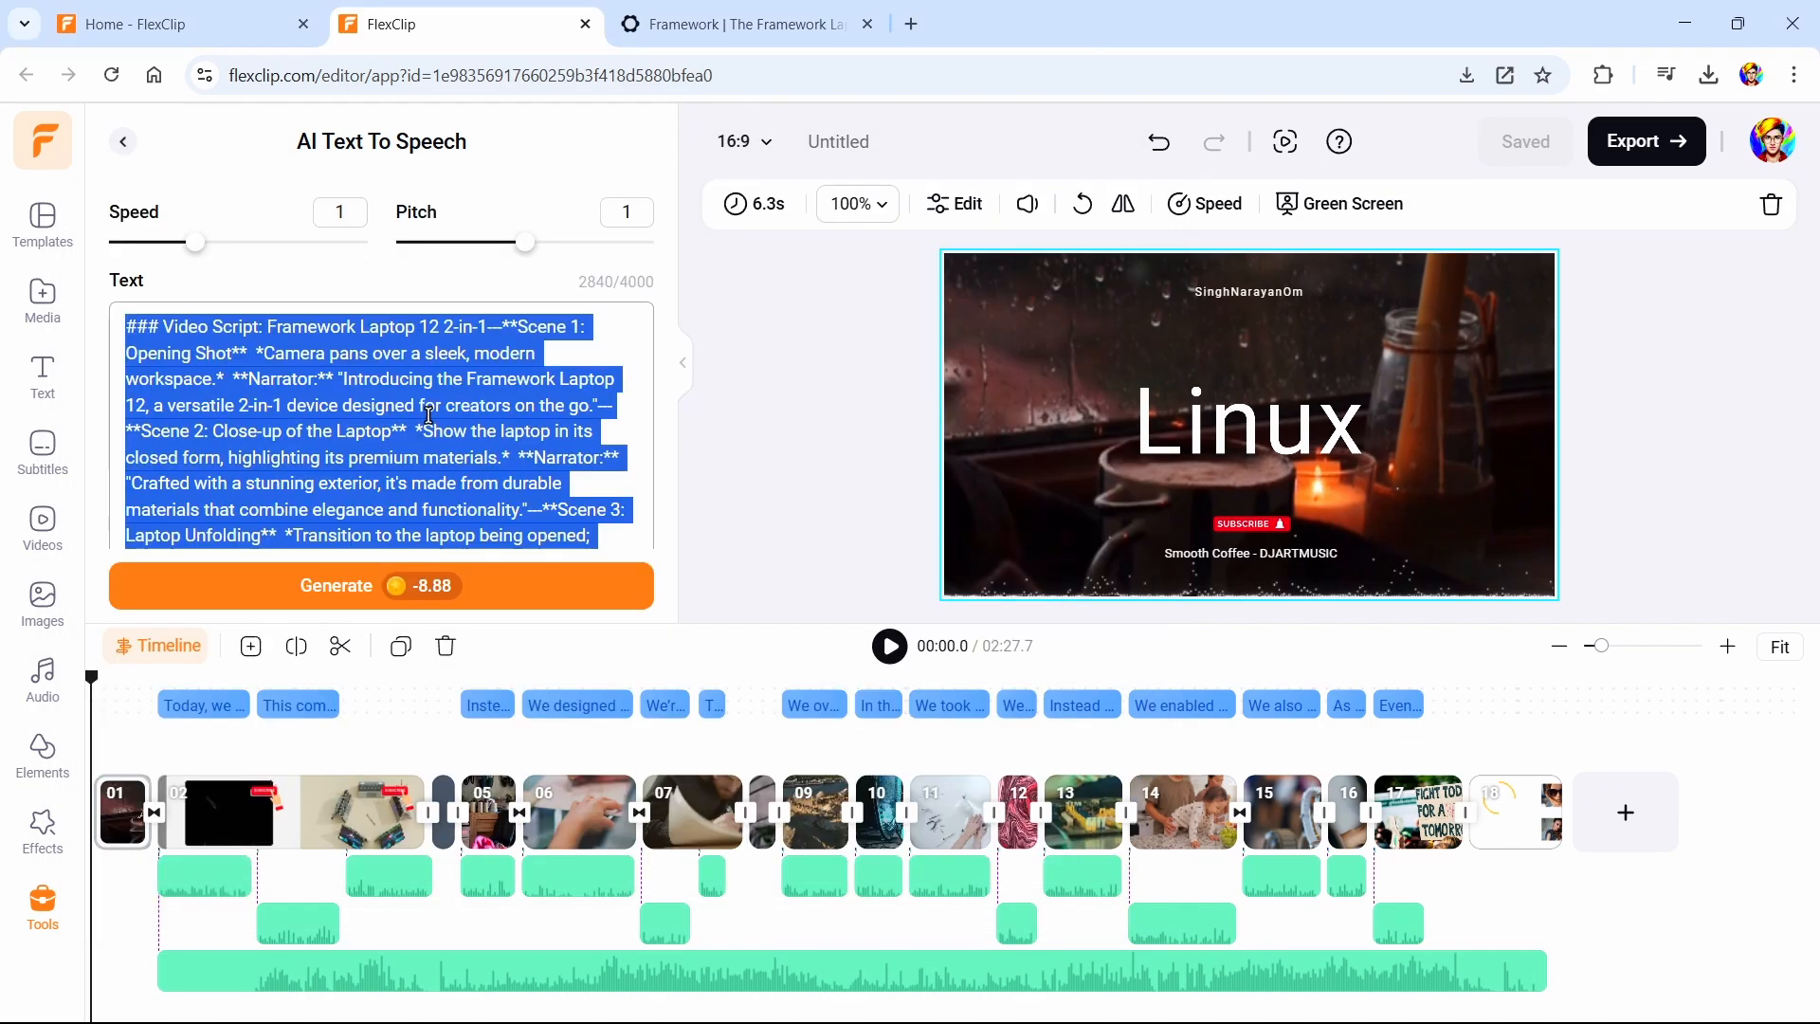
key(ctrl+v)
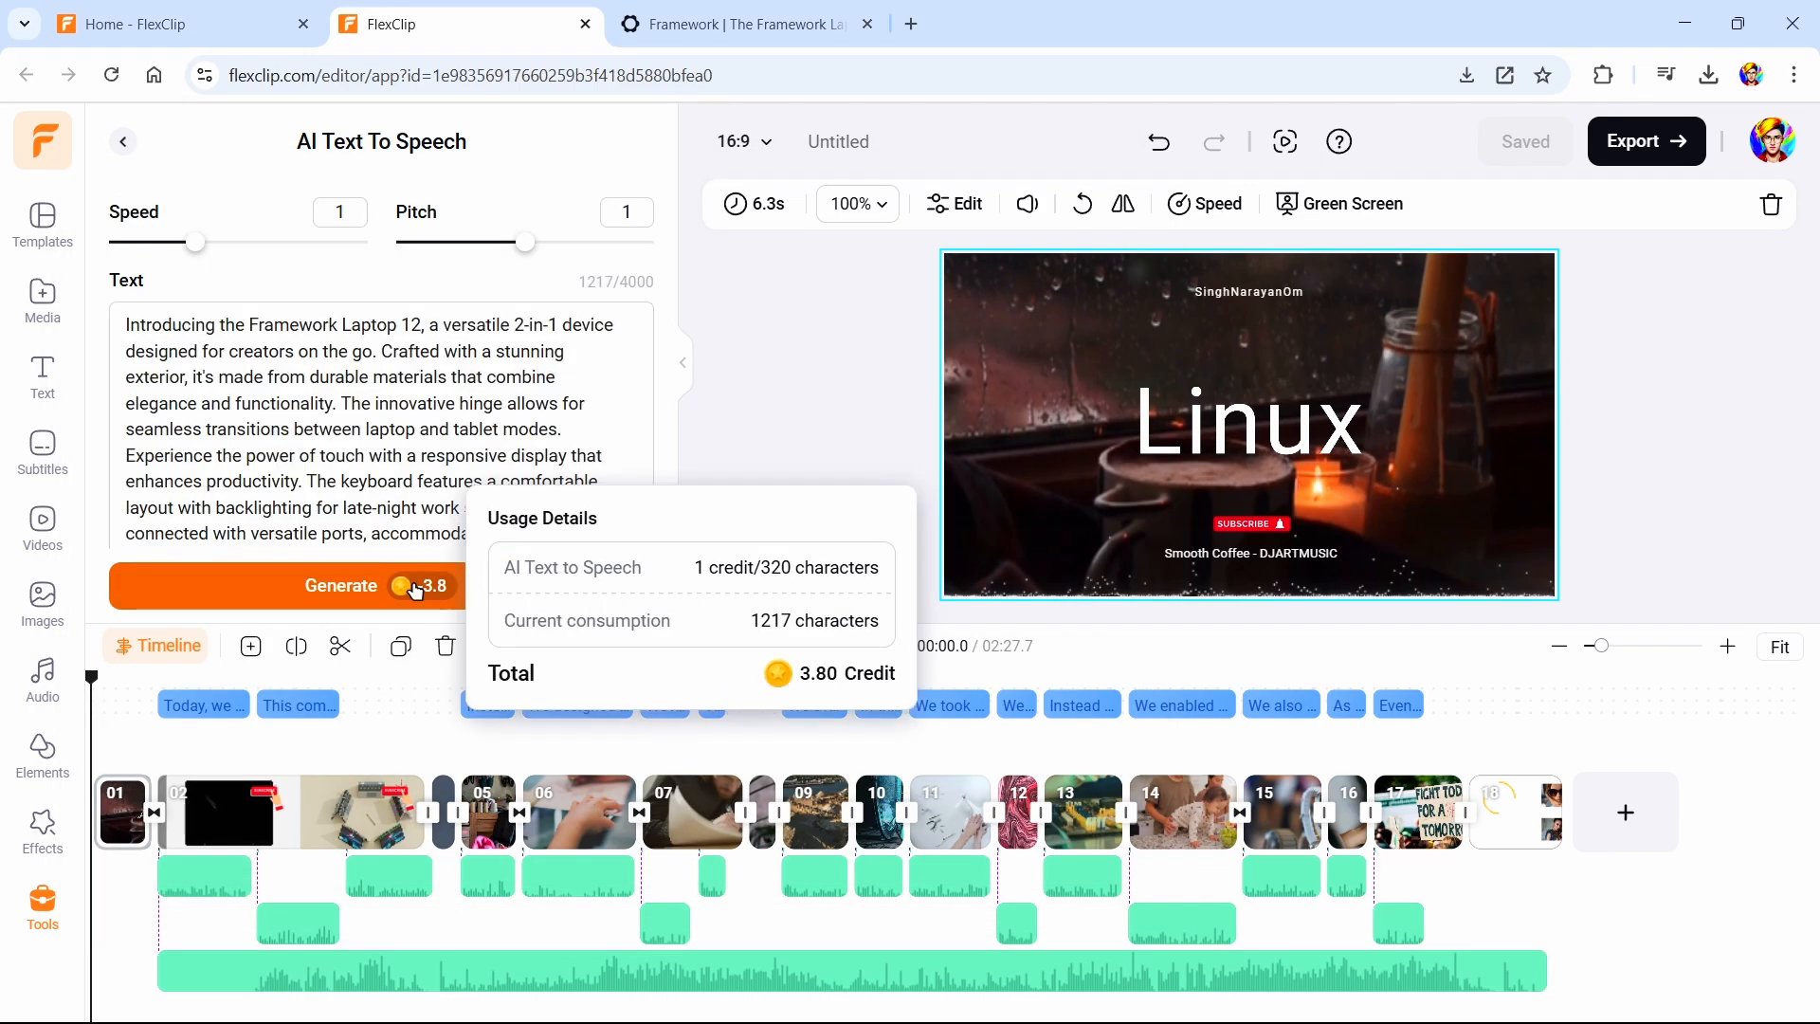
click(415, 590)
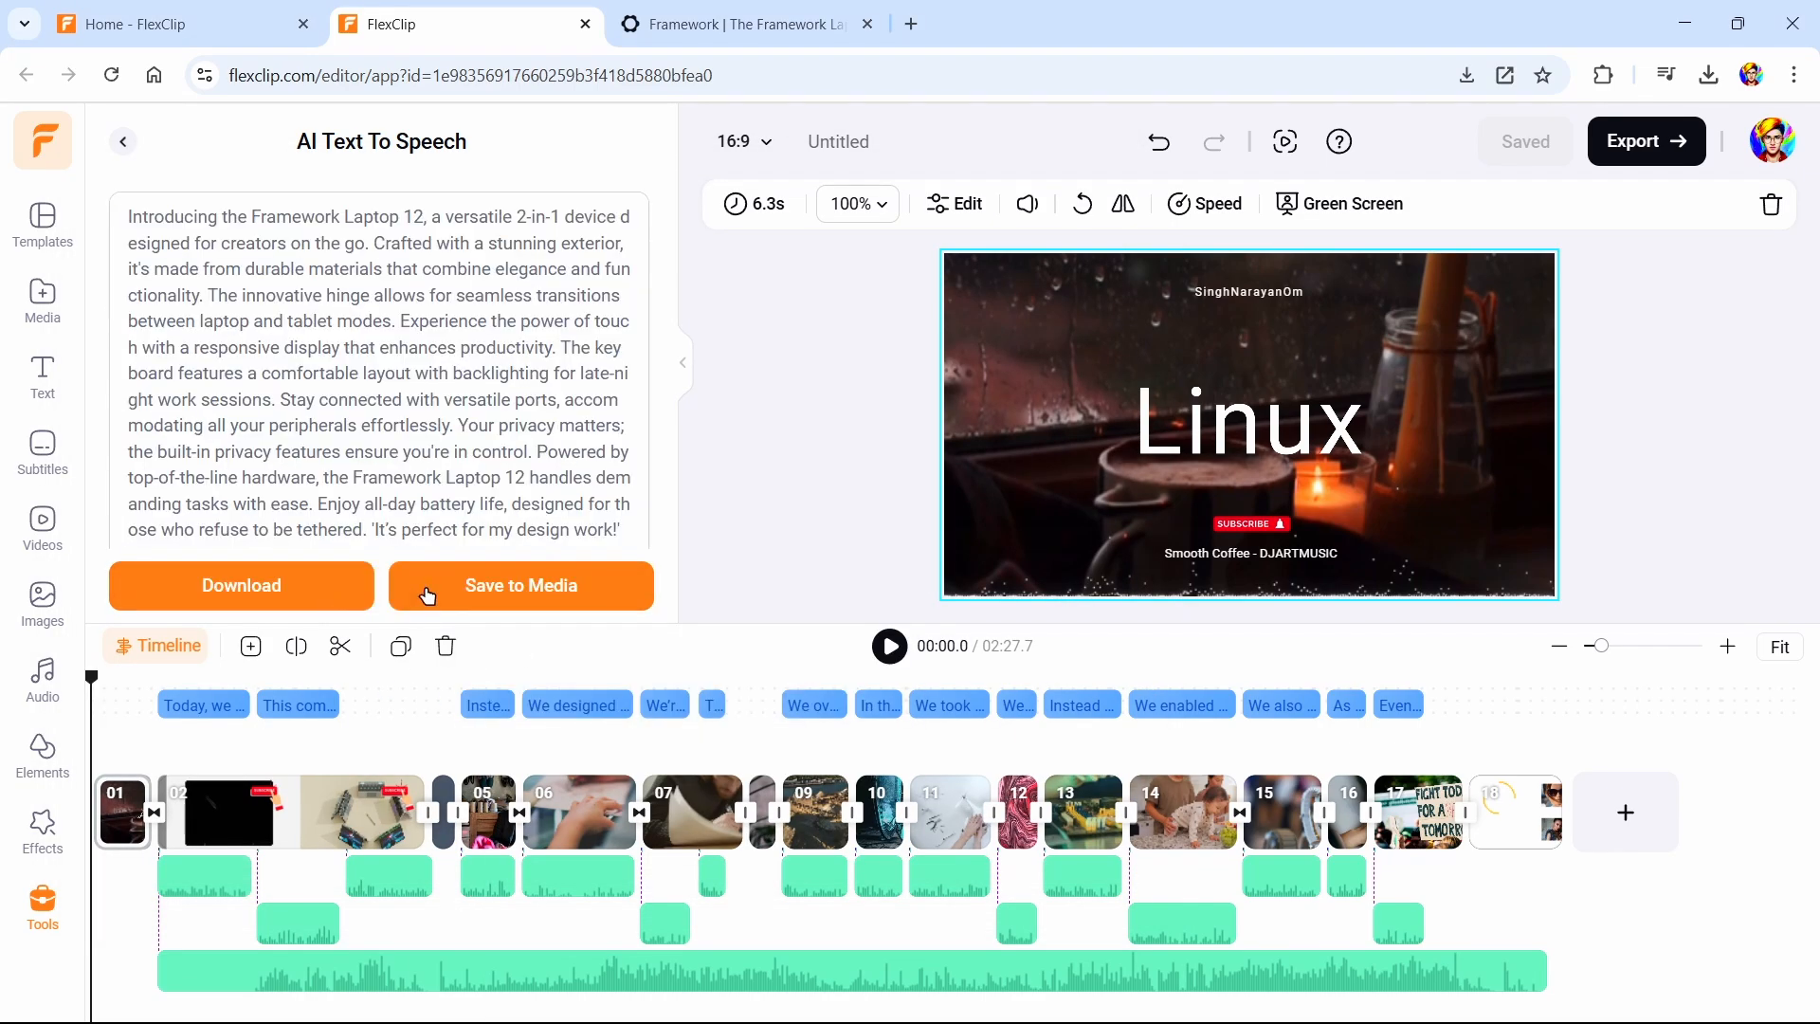
click(528, 587)
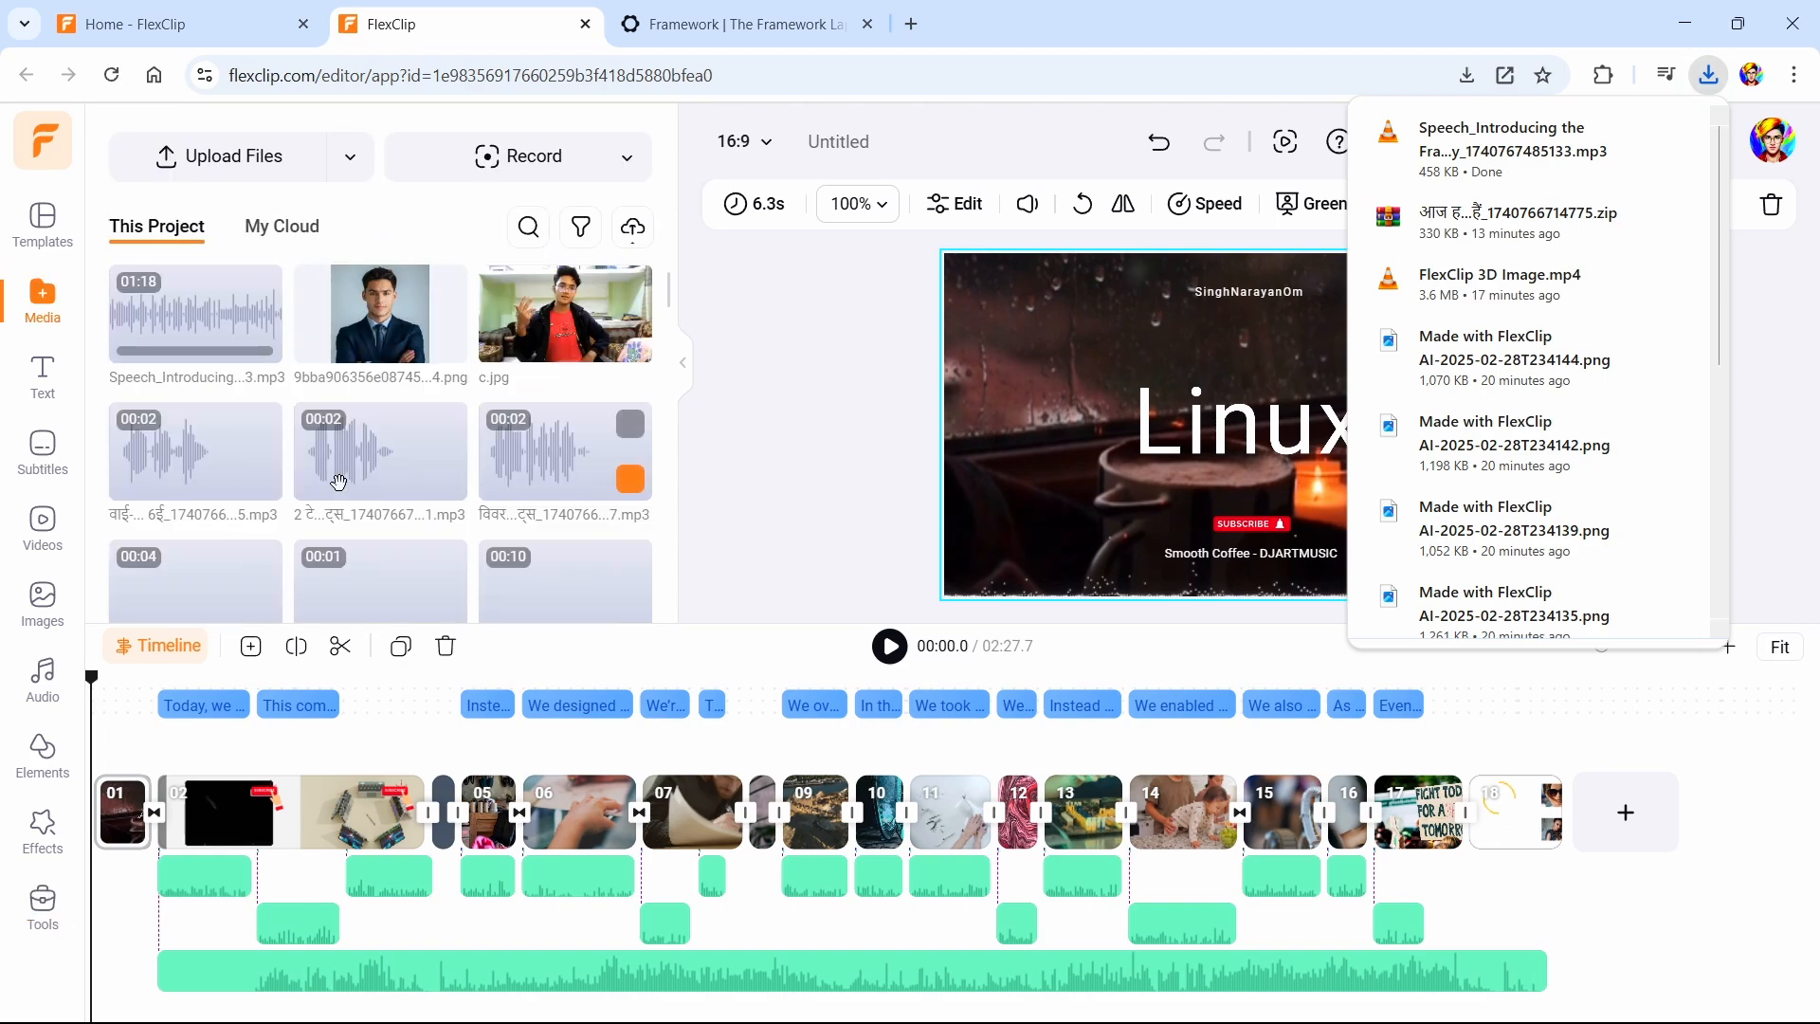
Place the generated speech on the timeline at the start of scene 02 and delete the old voice-over clips it overlaps
drag(198, 331, 157, 871)
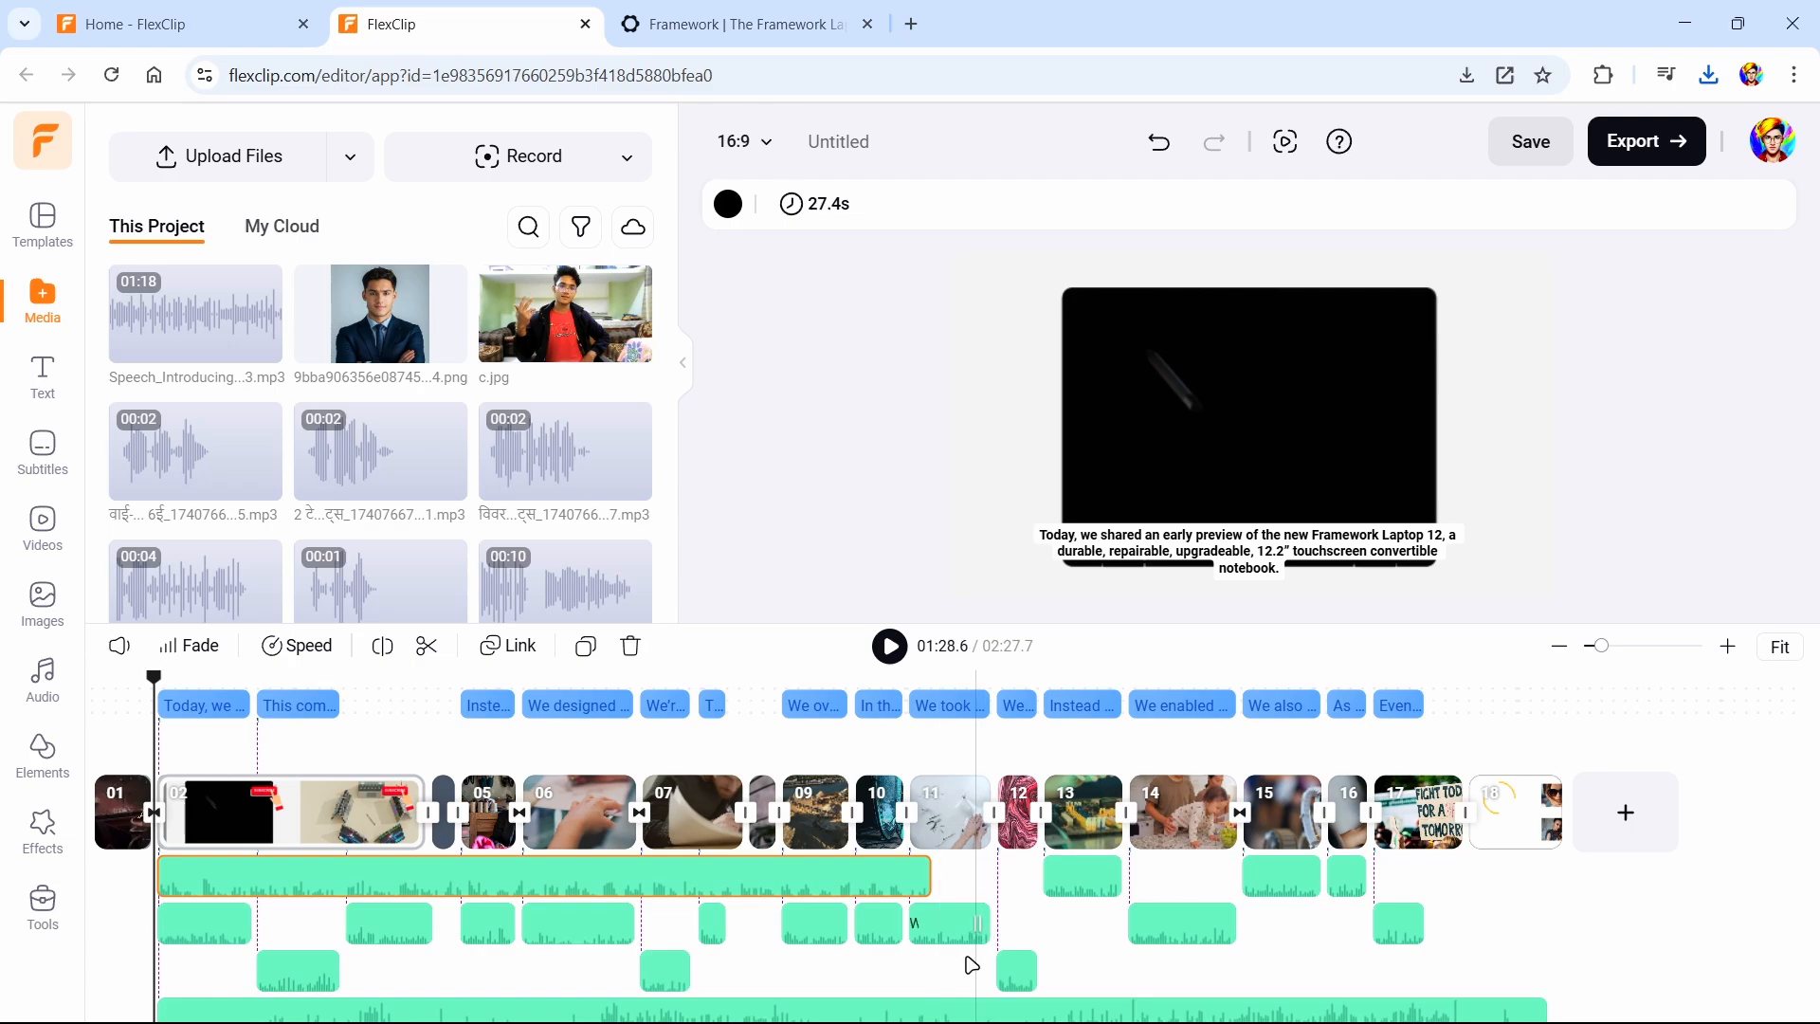
click(939, 926)
key(Delete)
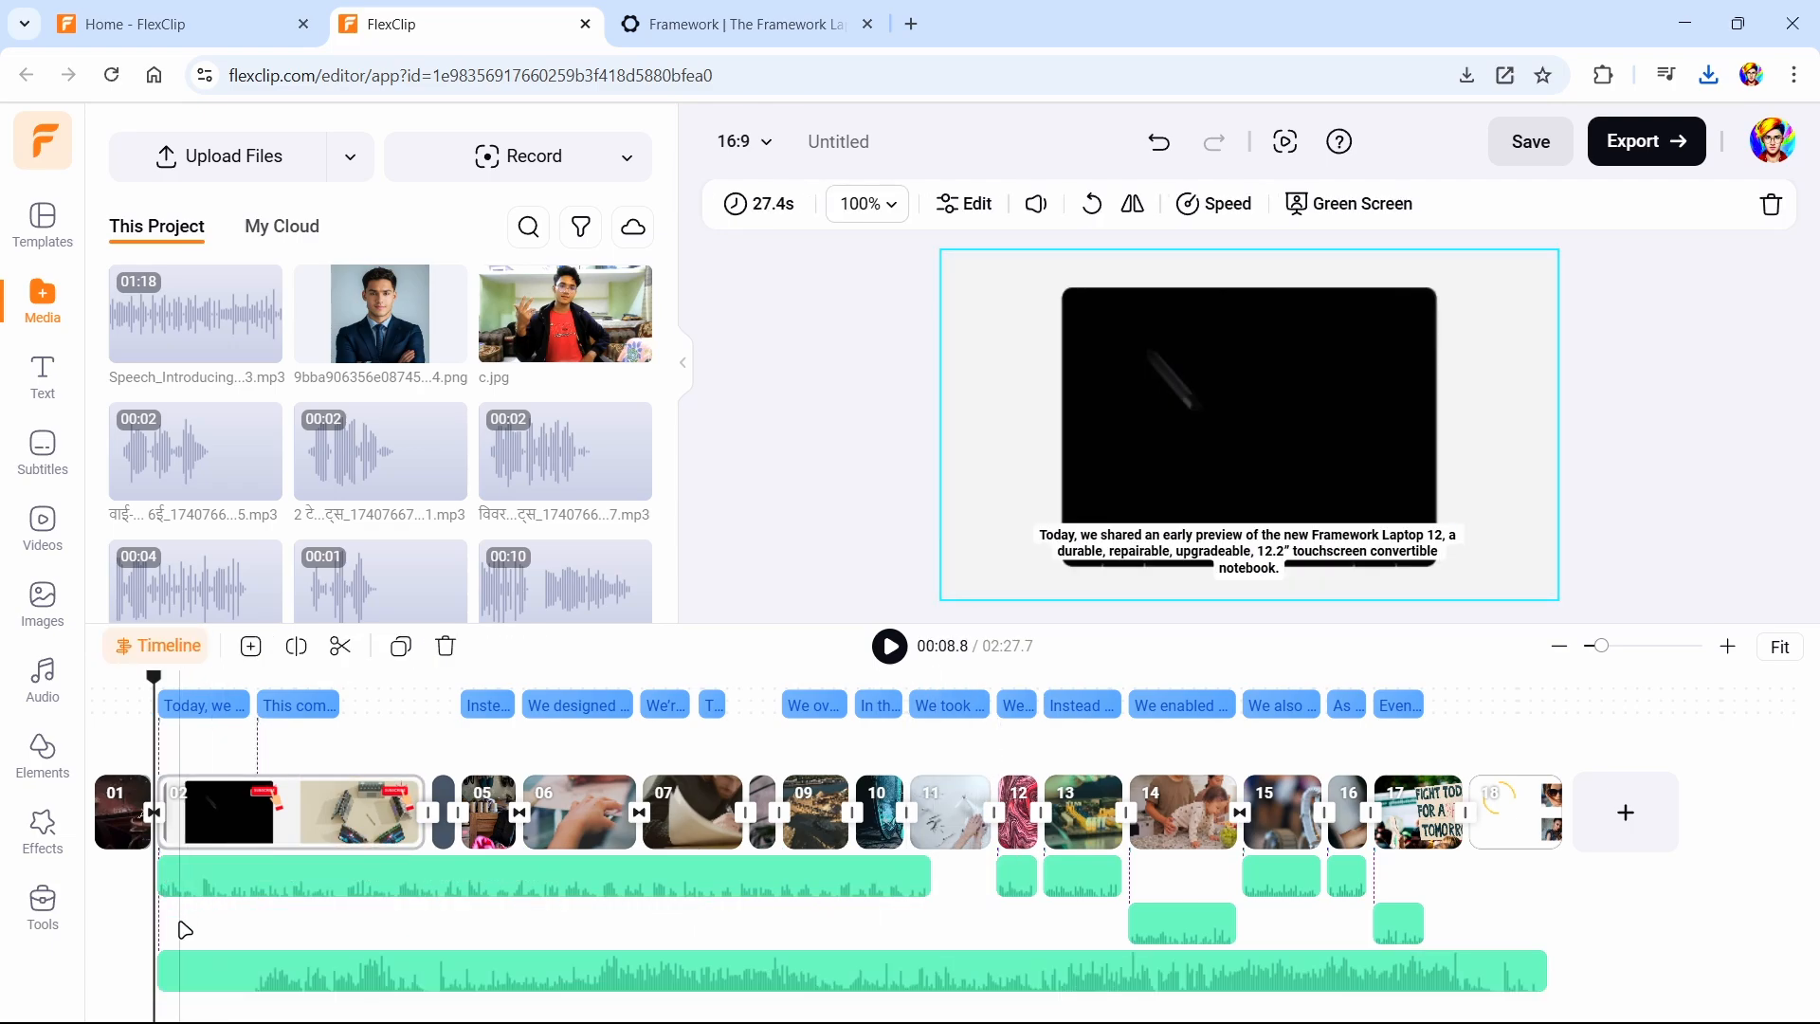
Play the timeline from the start of scene 02 to check the new narration against the video
key(space)
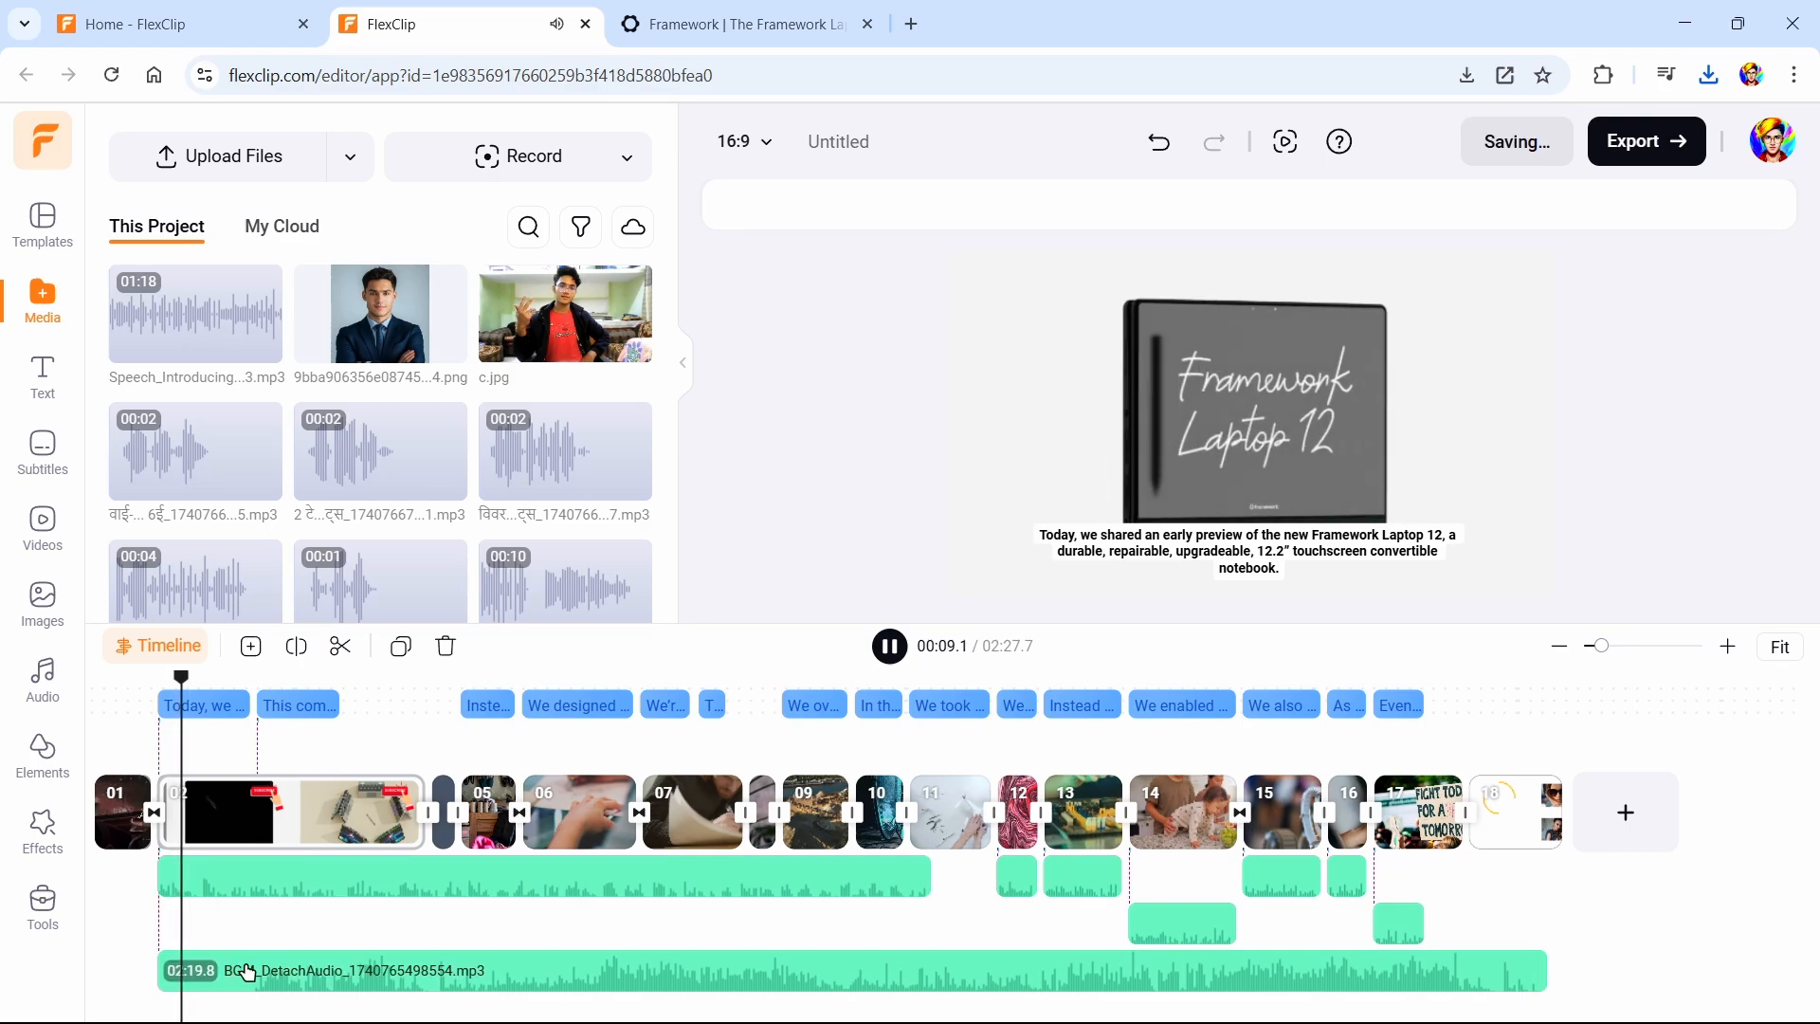
click(430, 815)
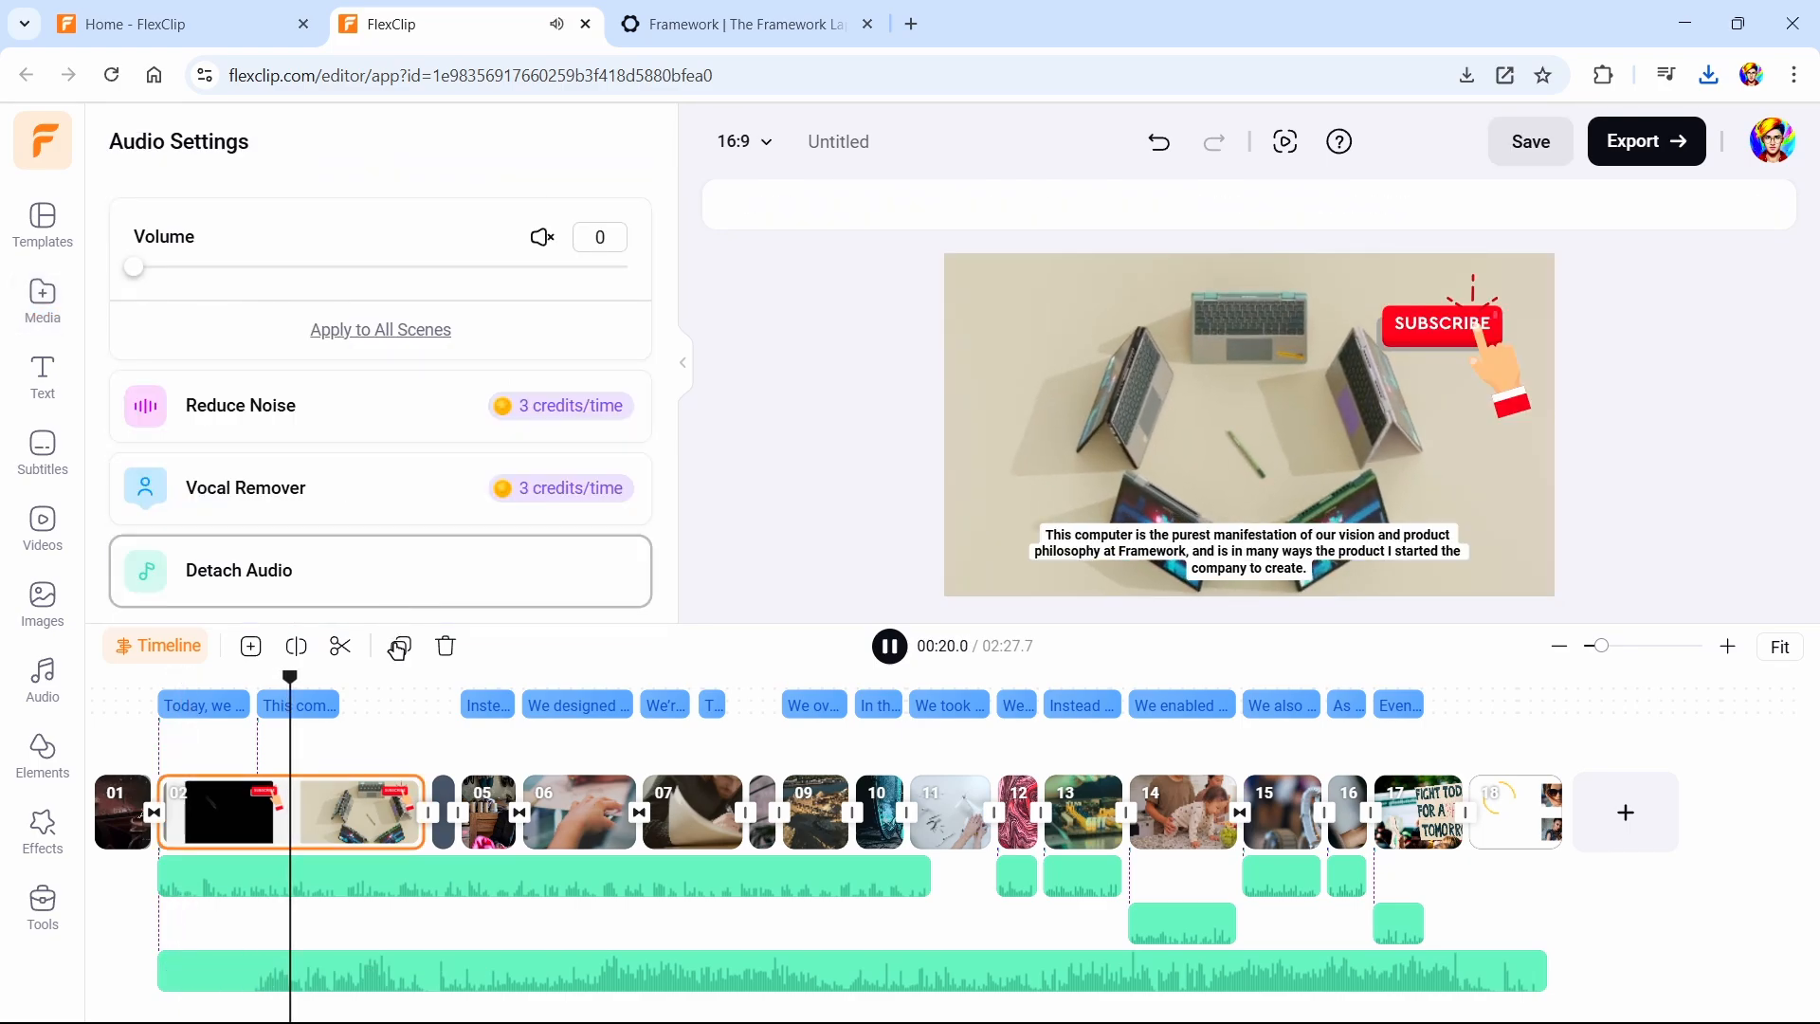
click(164, 681)
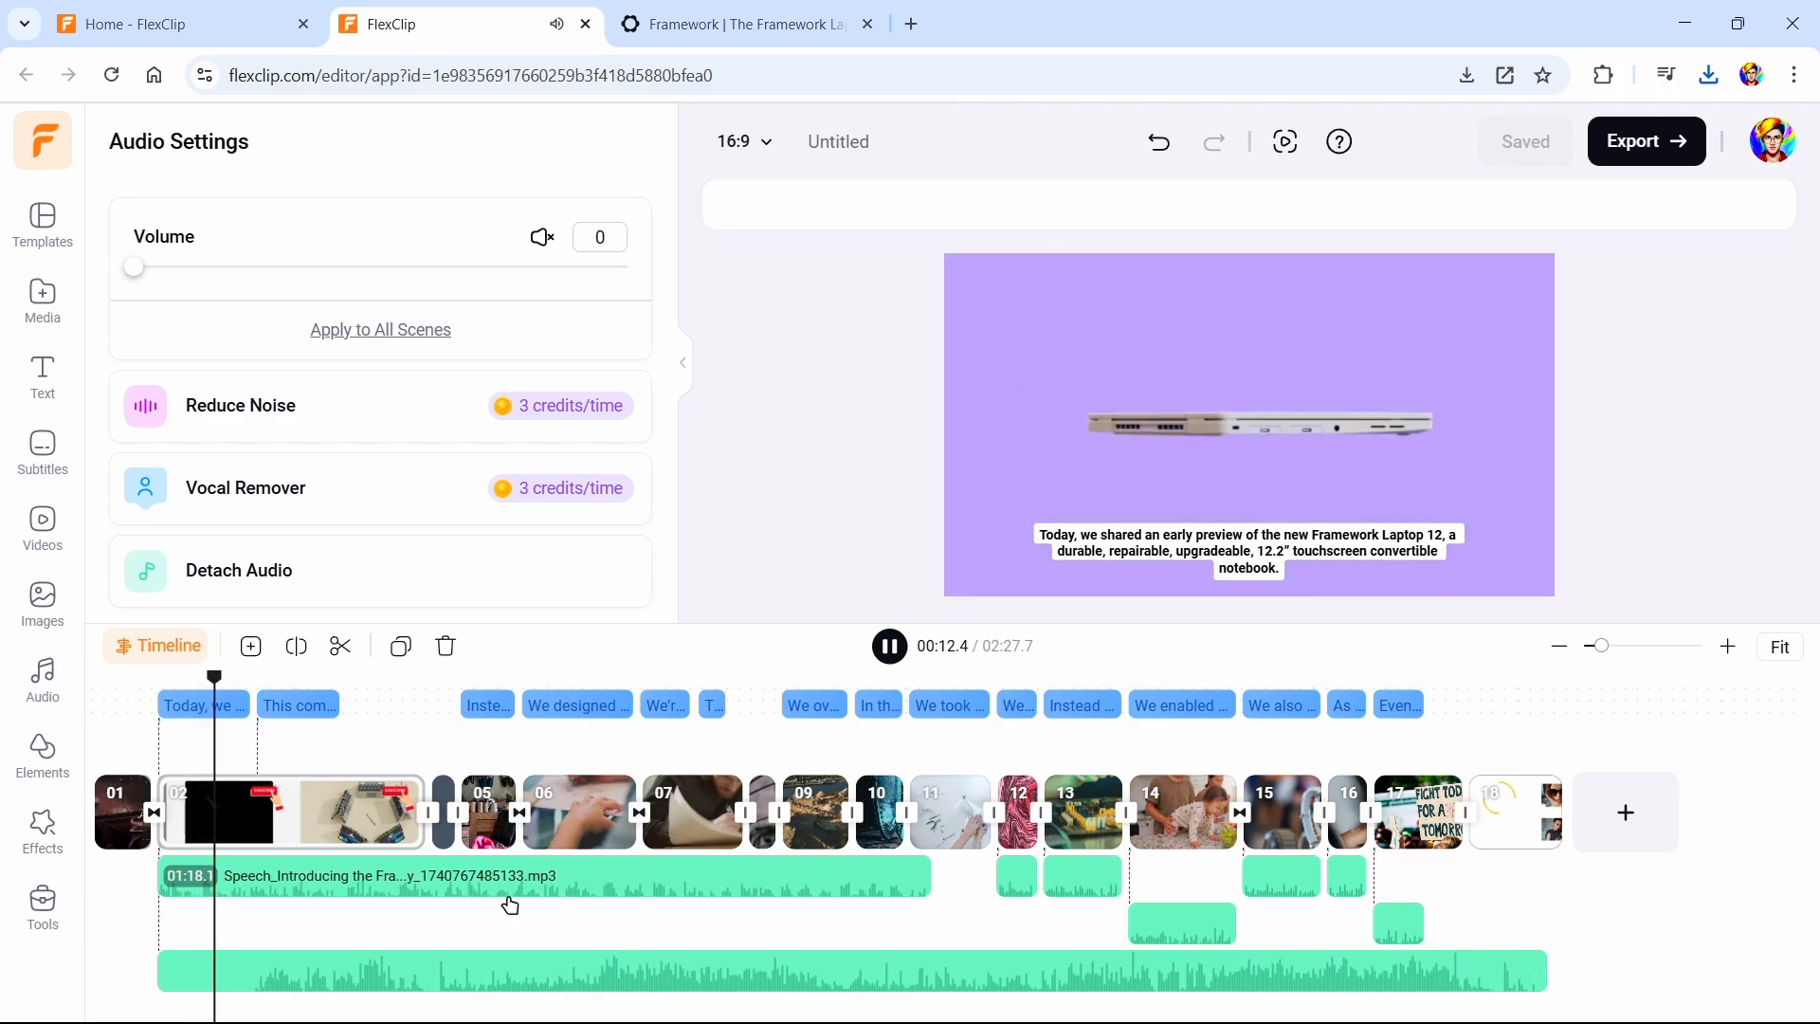
Speed up scene 06's video clip and the new narration audio clip to 1.3x each
click(526, 881)
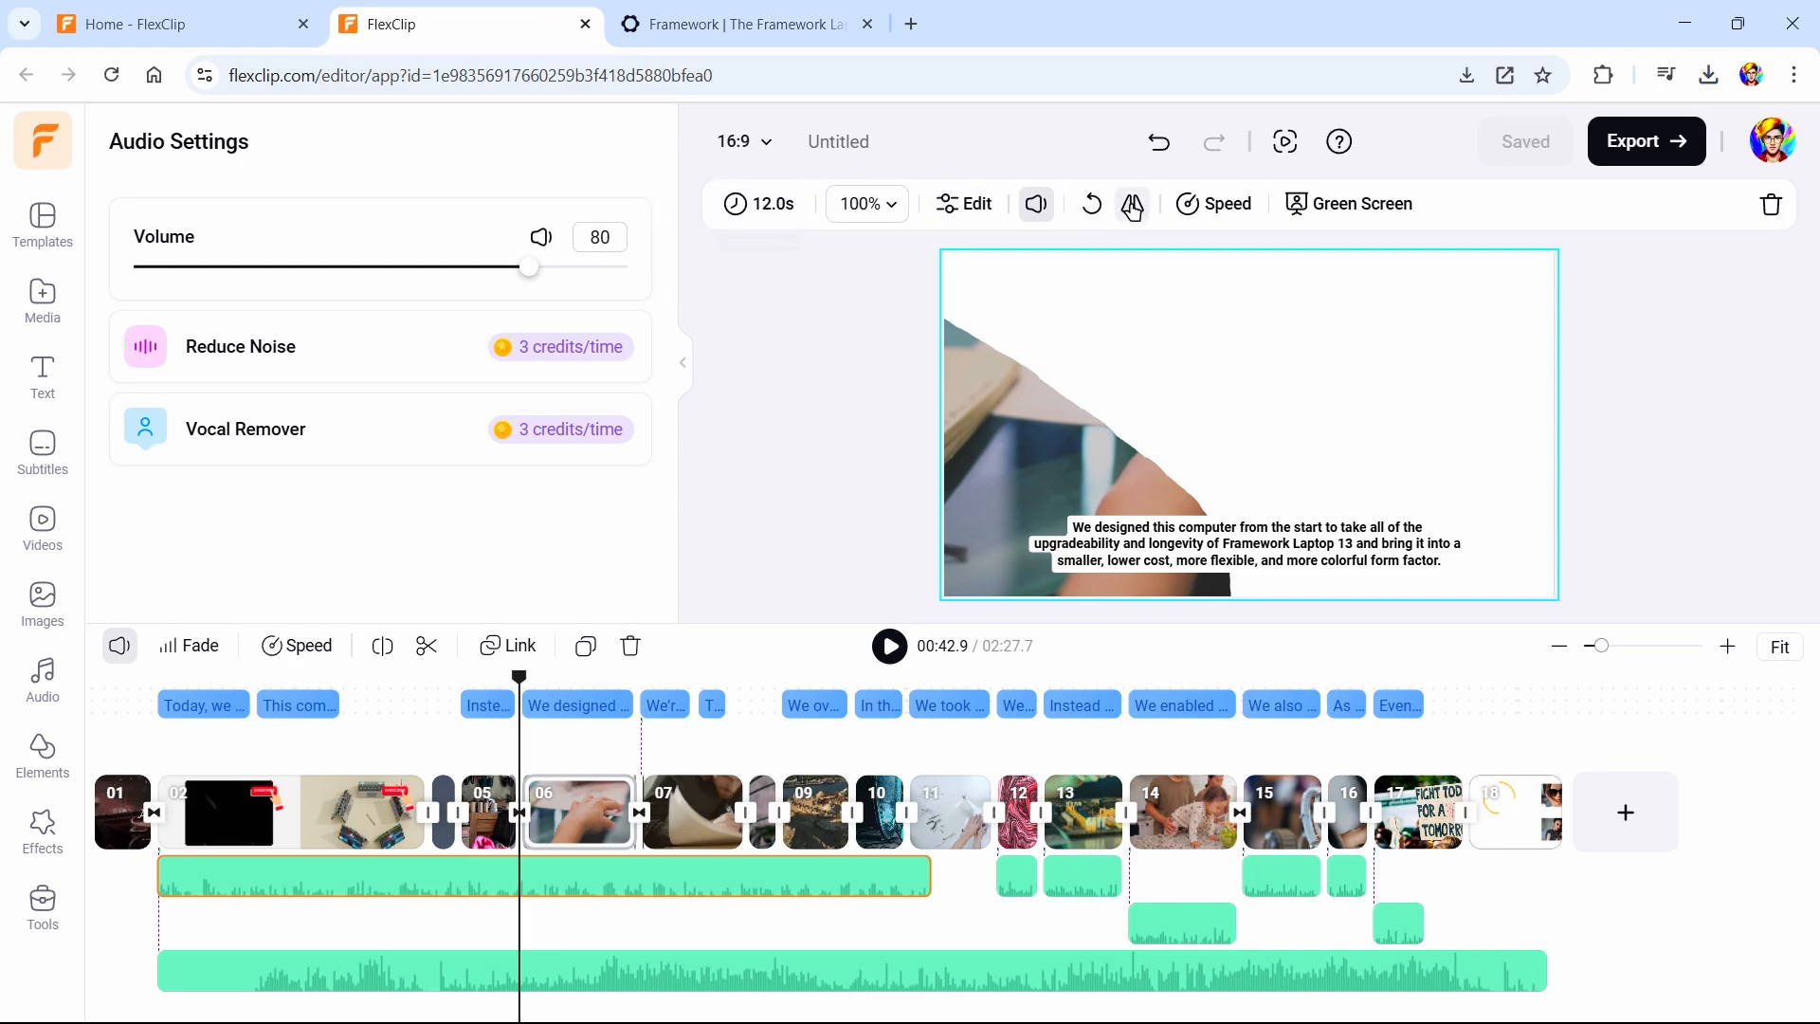
click(1190, 214)
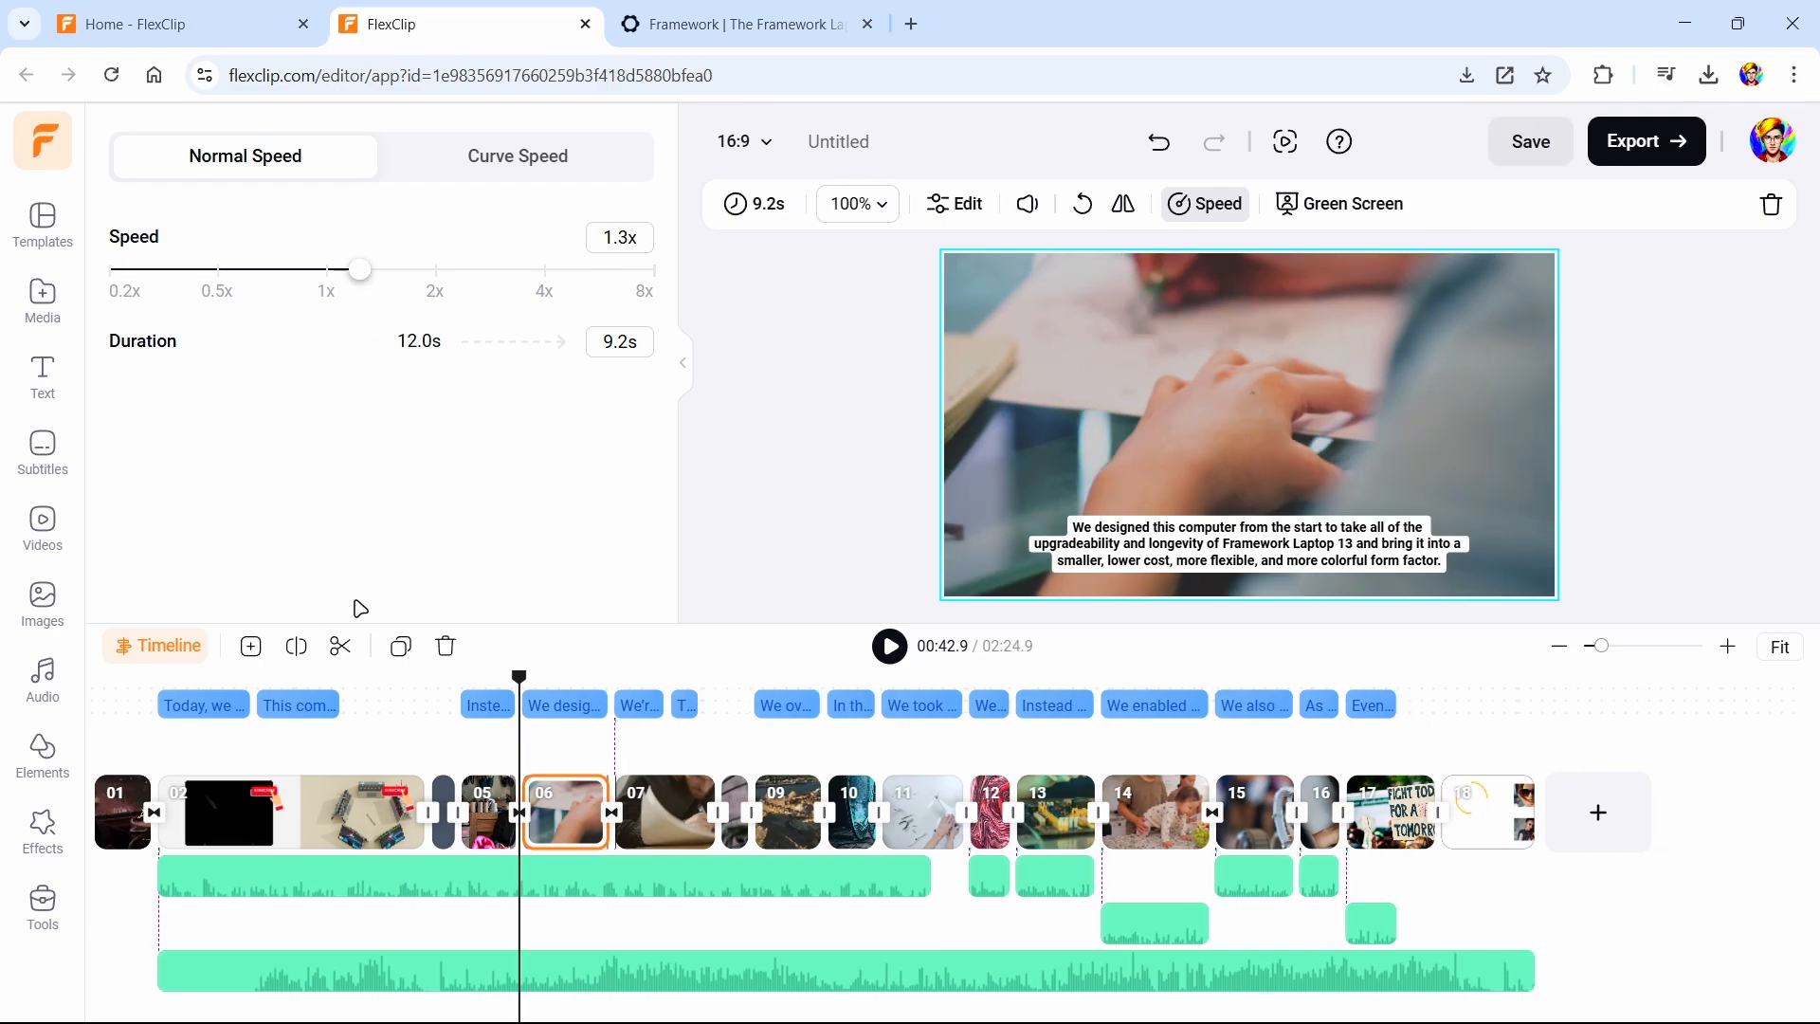
click(456, 877)
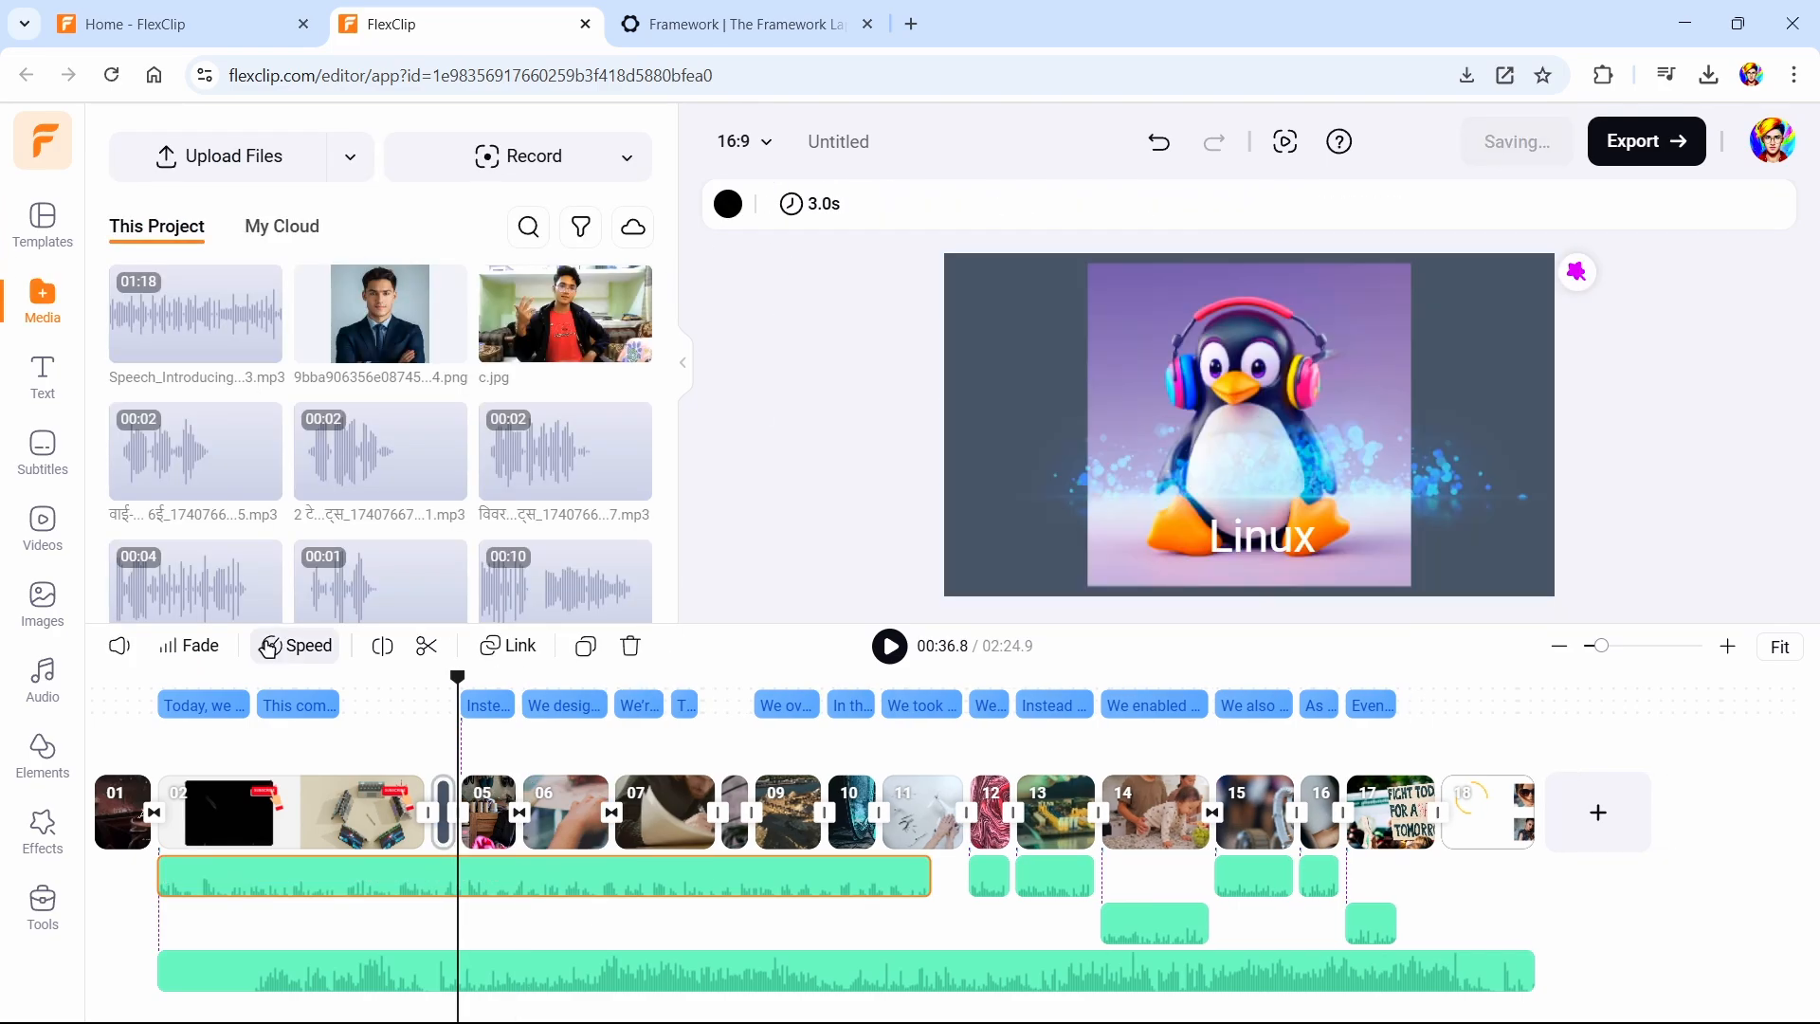
click(273, 646)
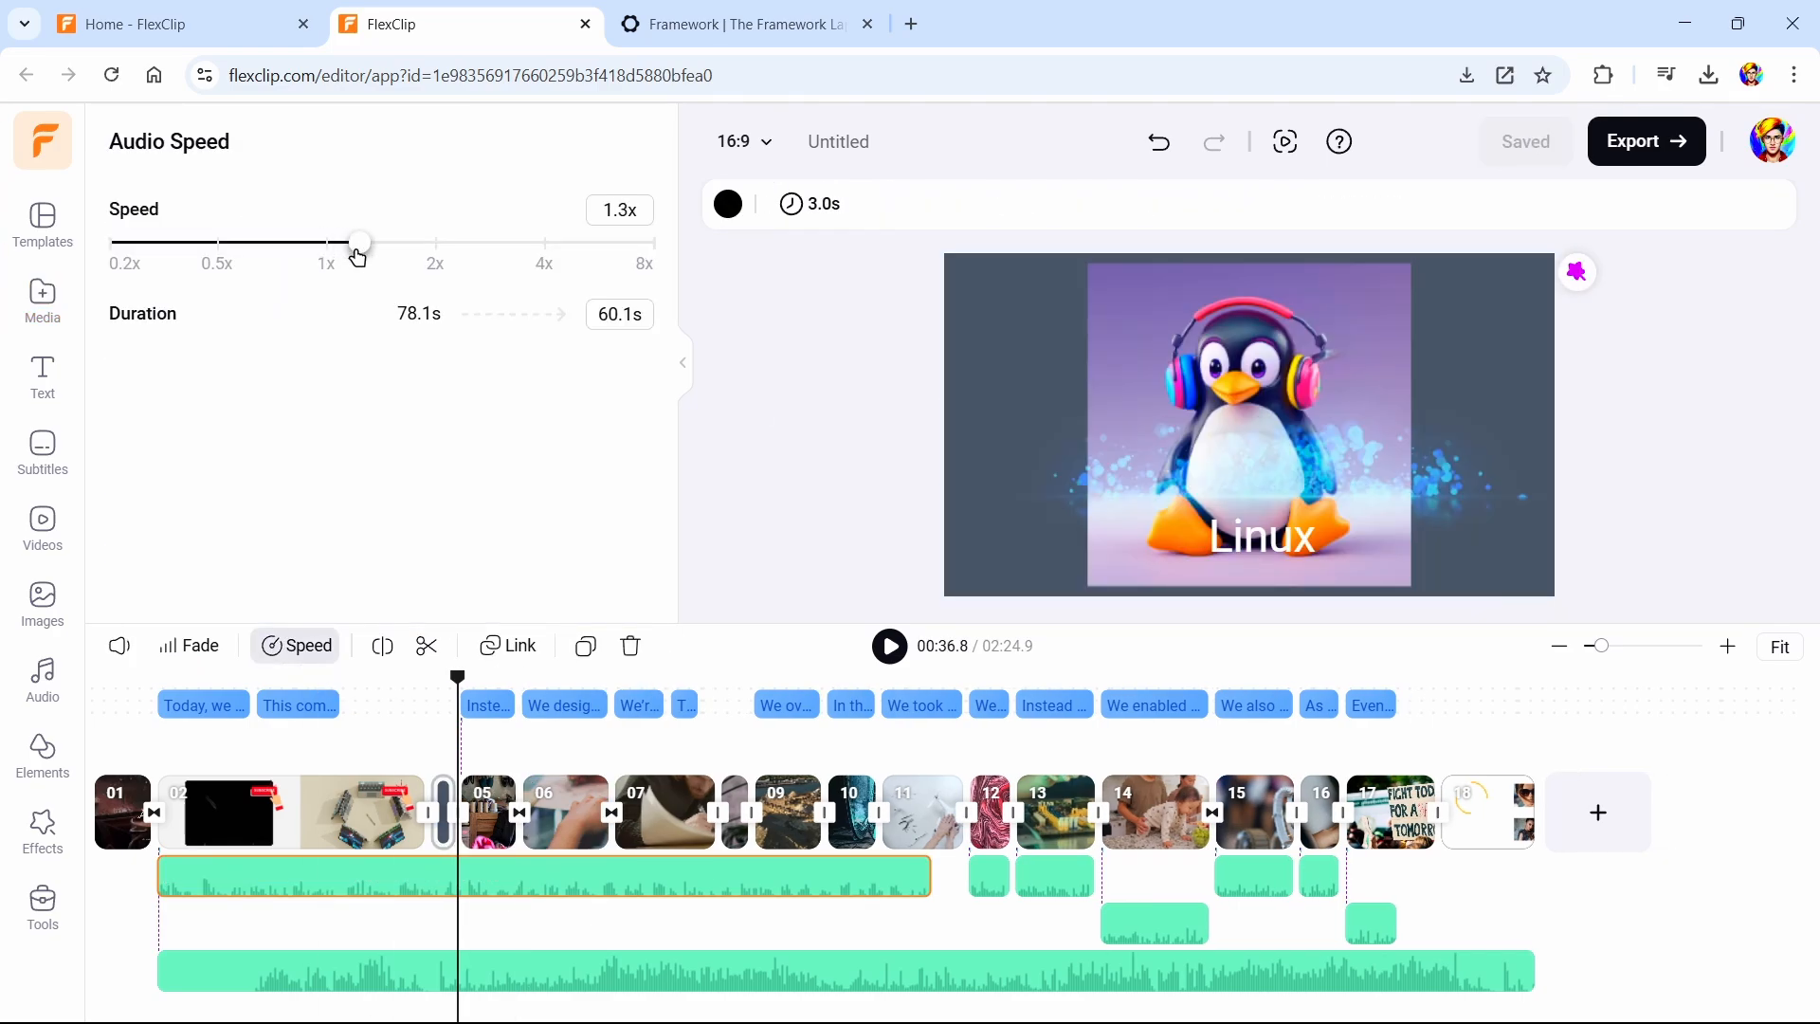
drag(357, 256, 356, 259)
Play the timeline from about 00:14 in scene 02 to check the faster narration against the scenes
click(237, 679)
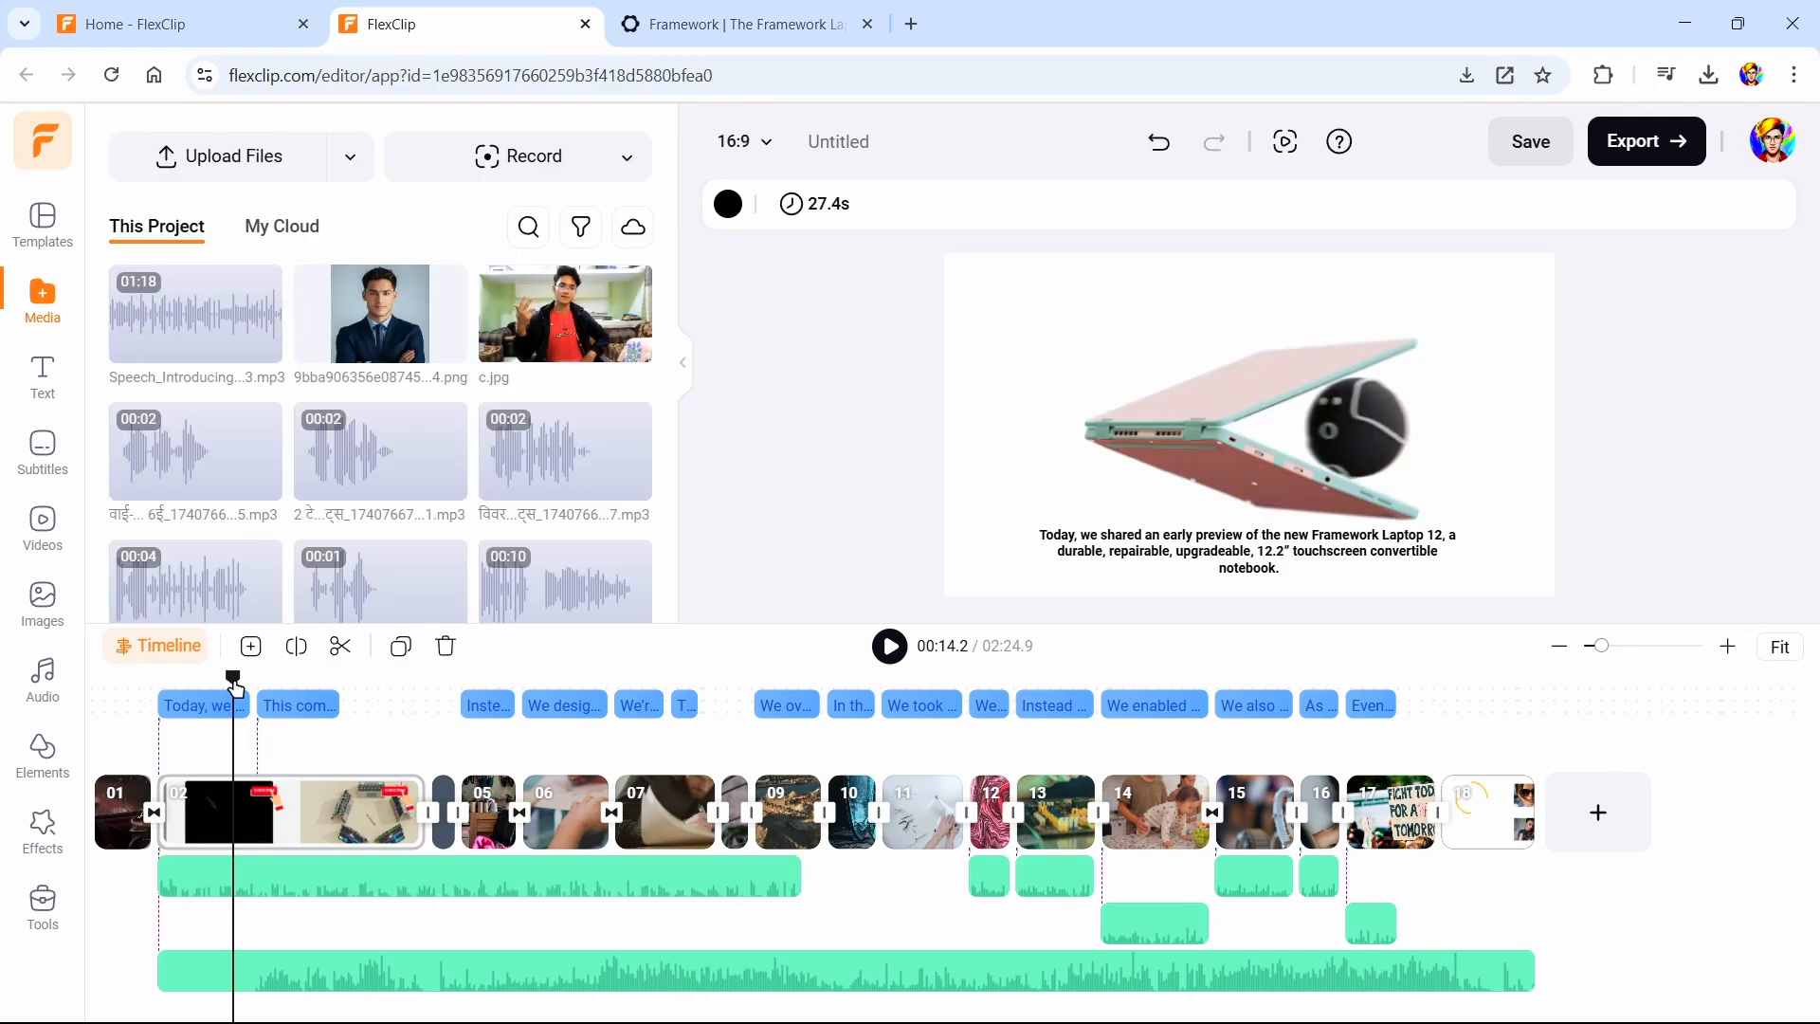
key(space)
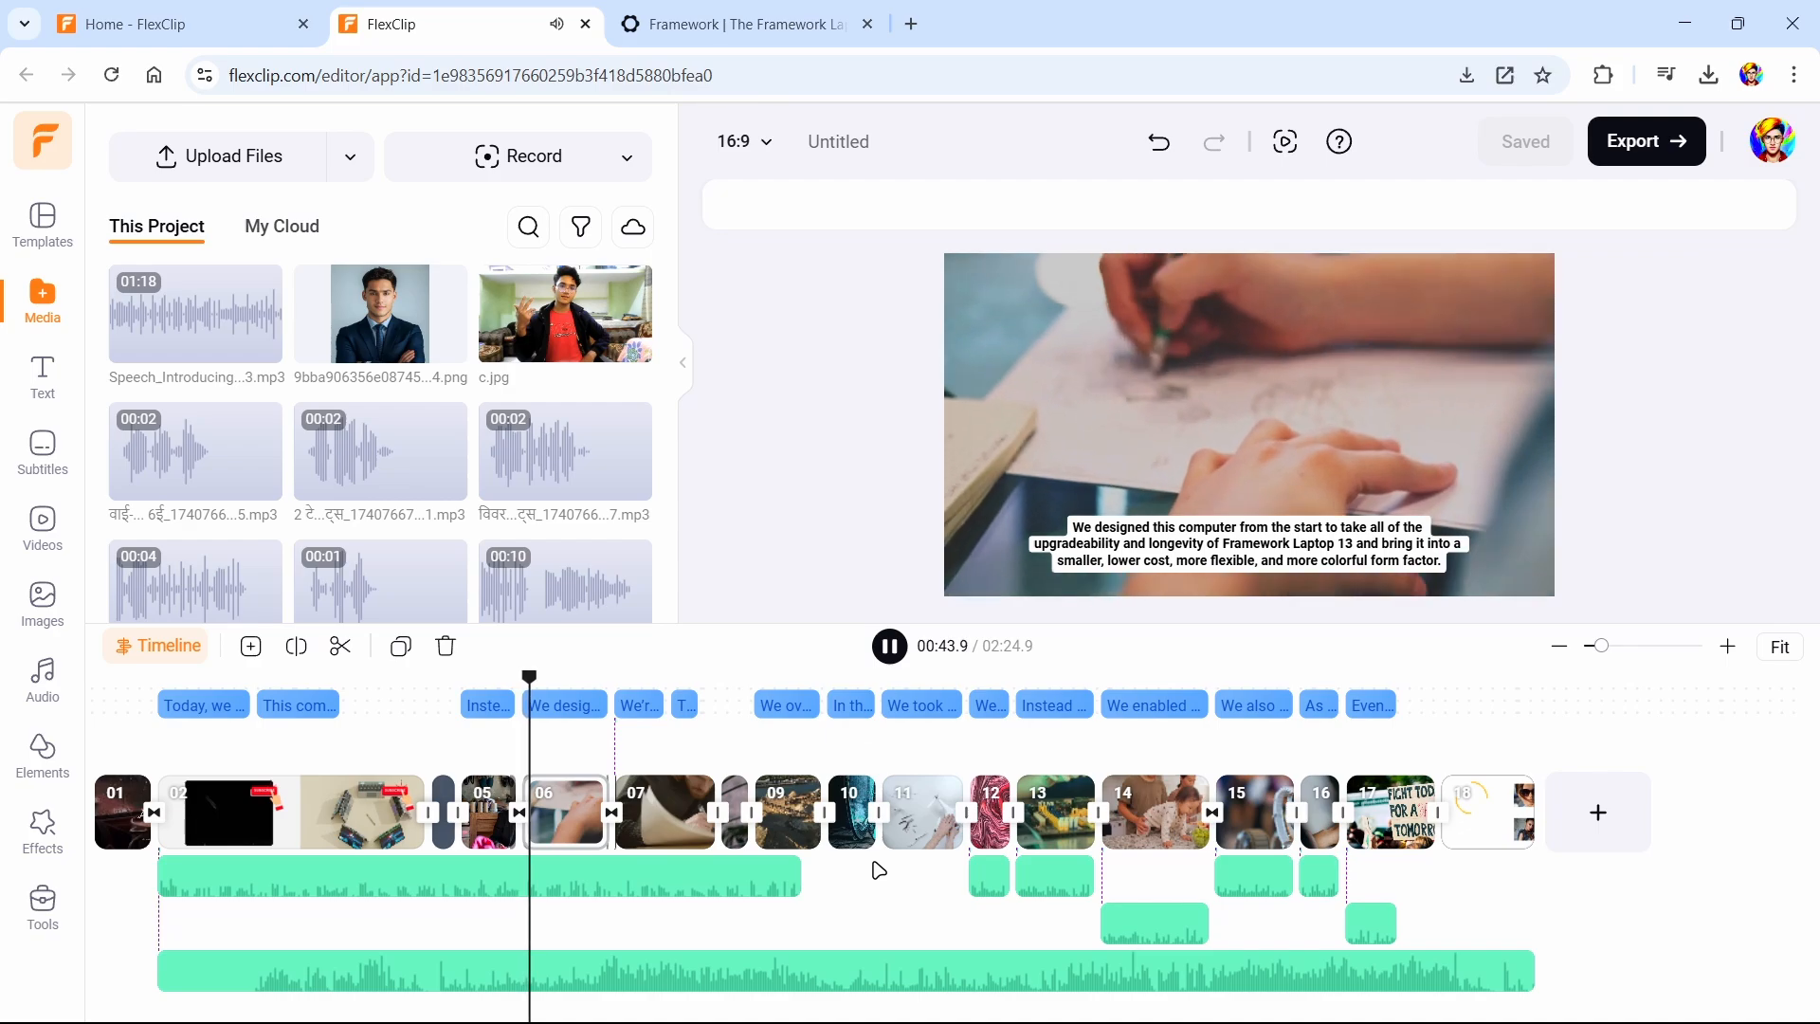
key(space)
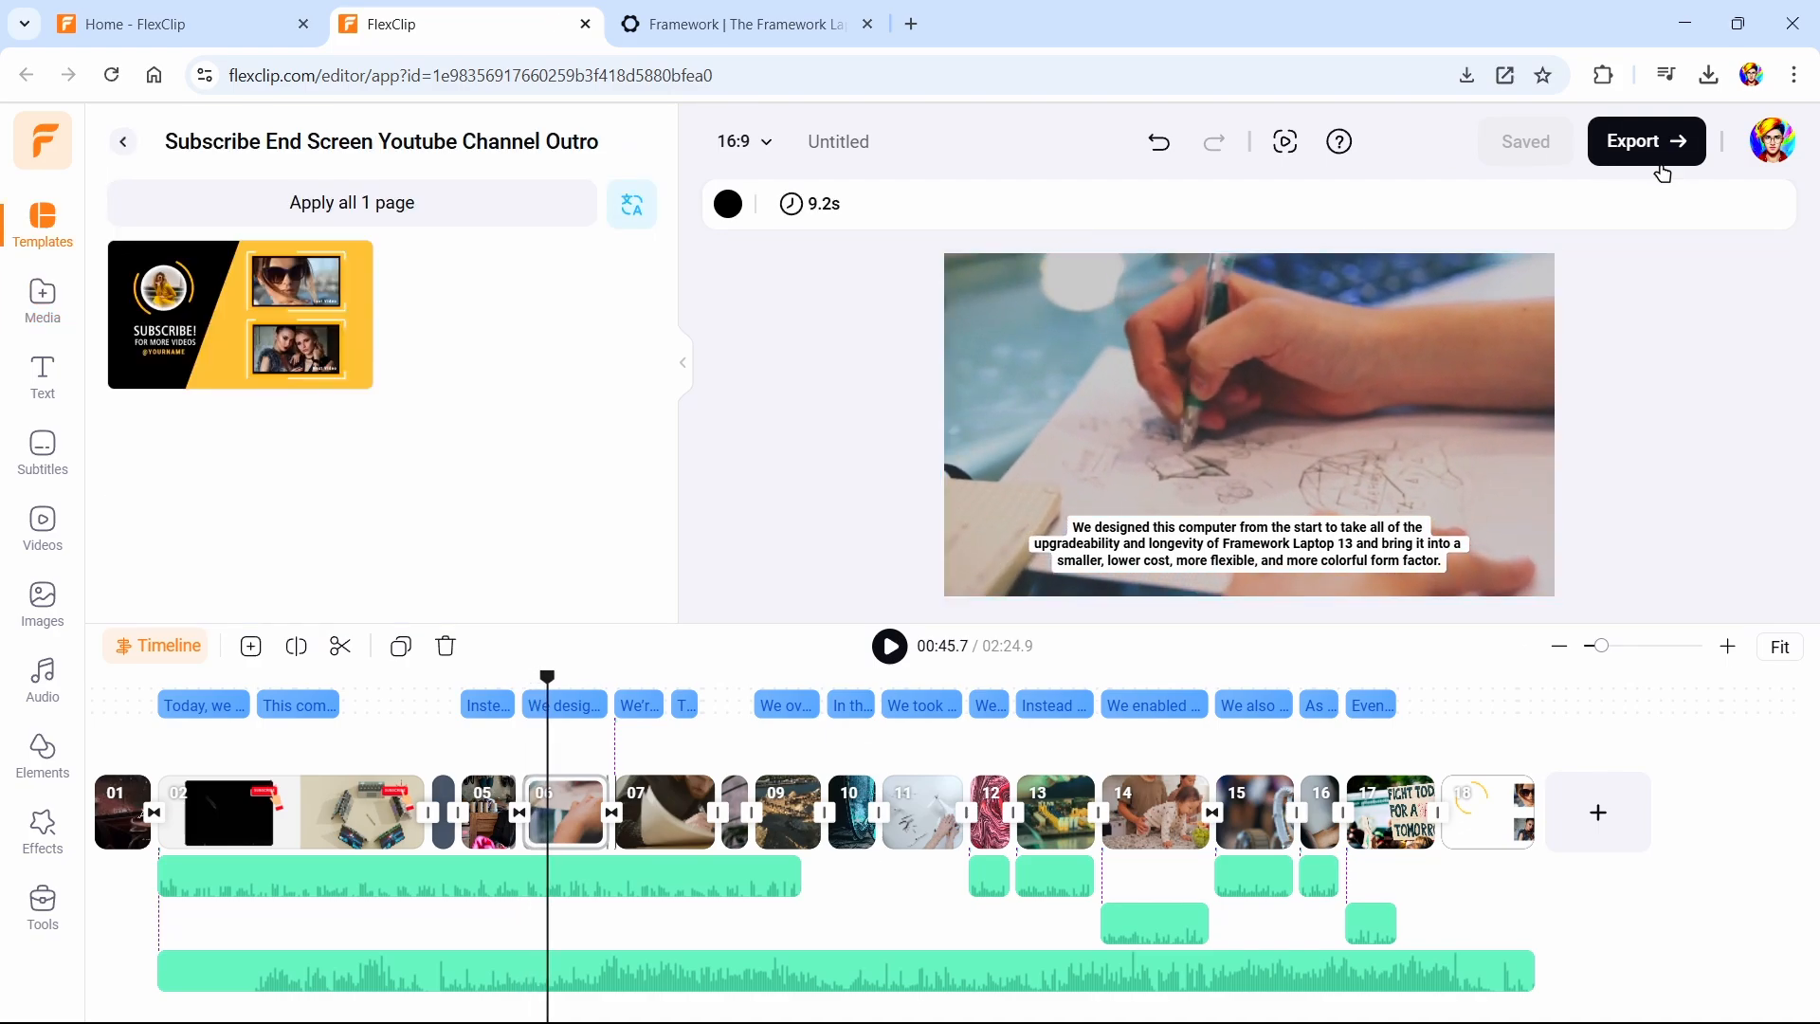
Export the project as a video at 1080p resolution, 60fps and High Quality
click(1666, 161)
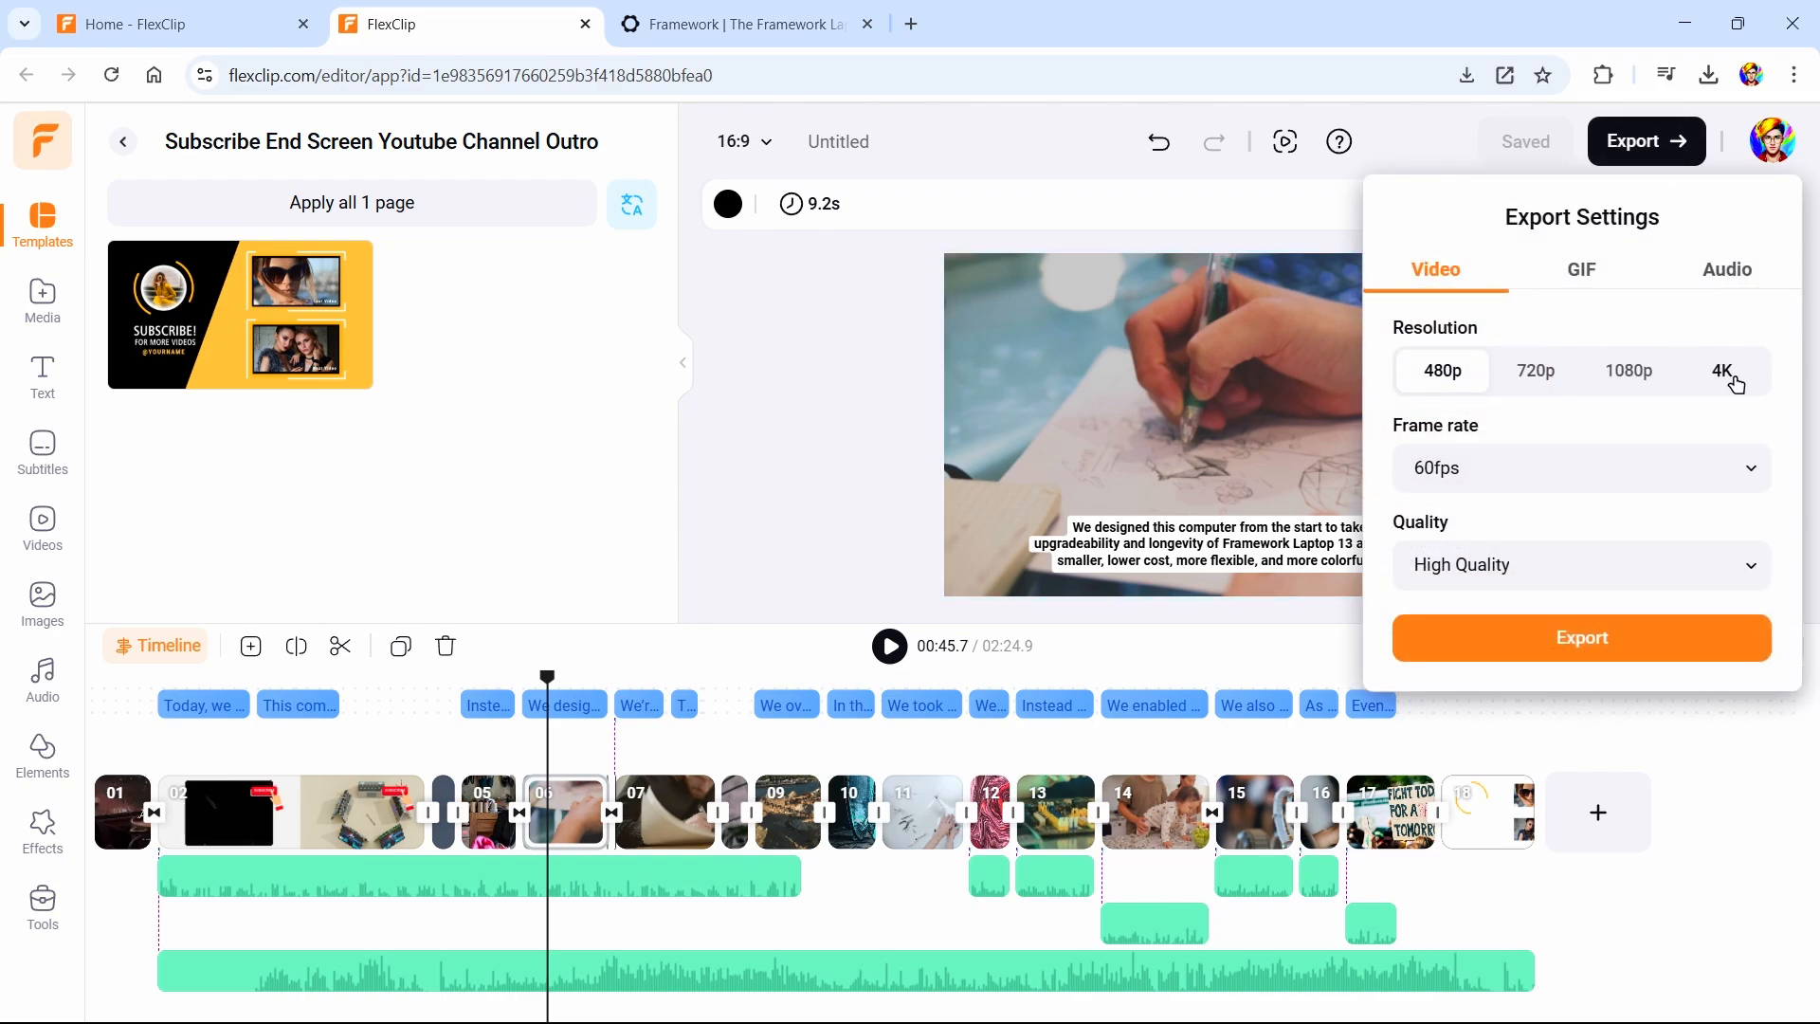
click(1725, 476)
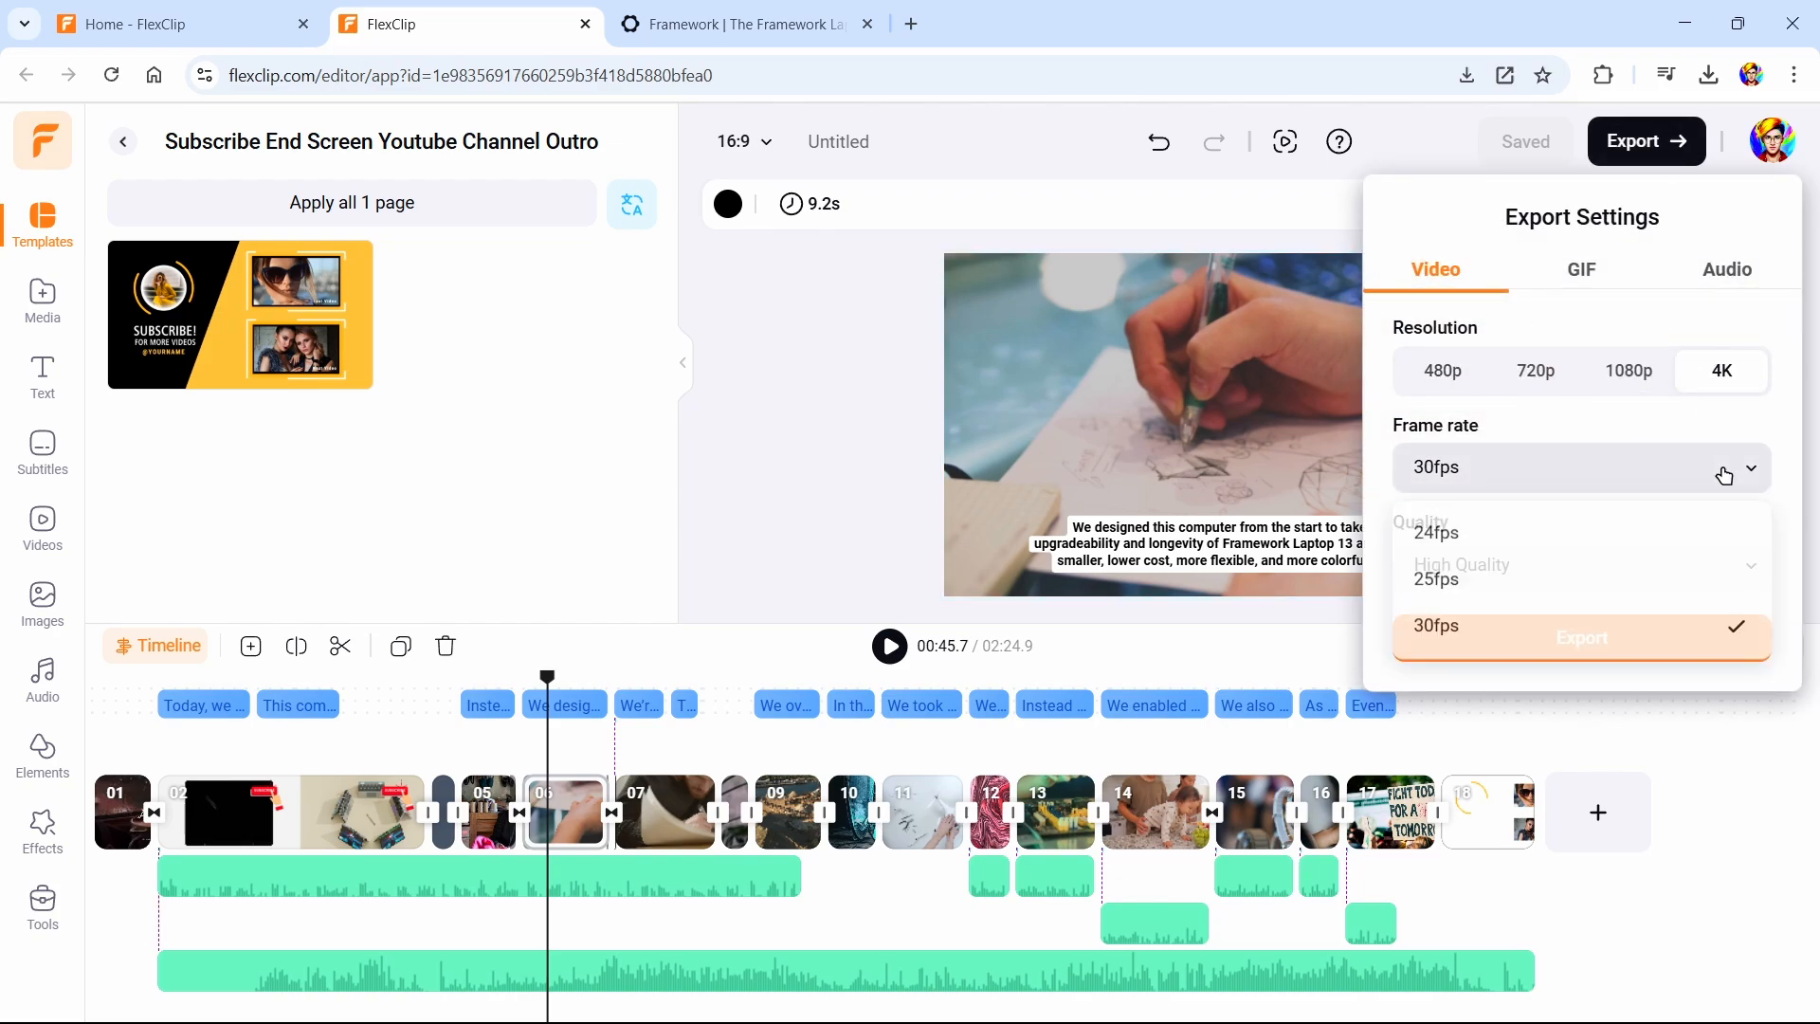
click(1548, 626)
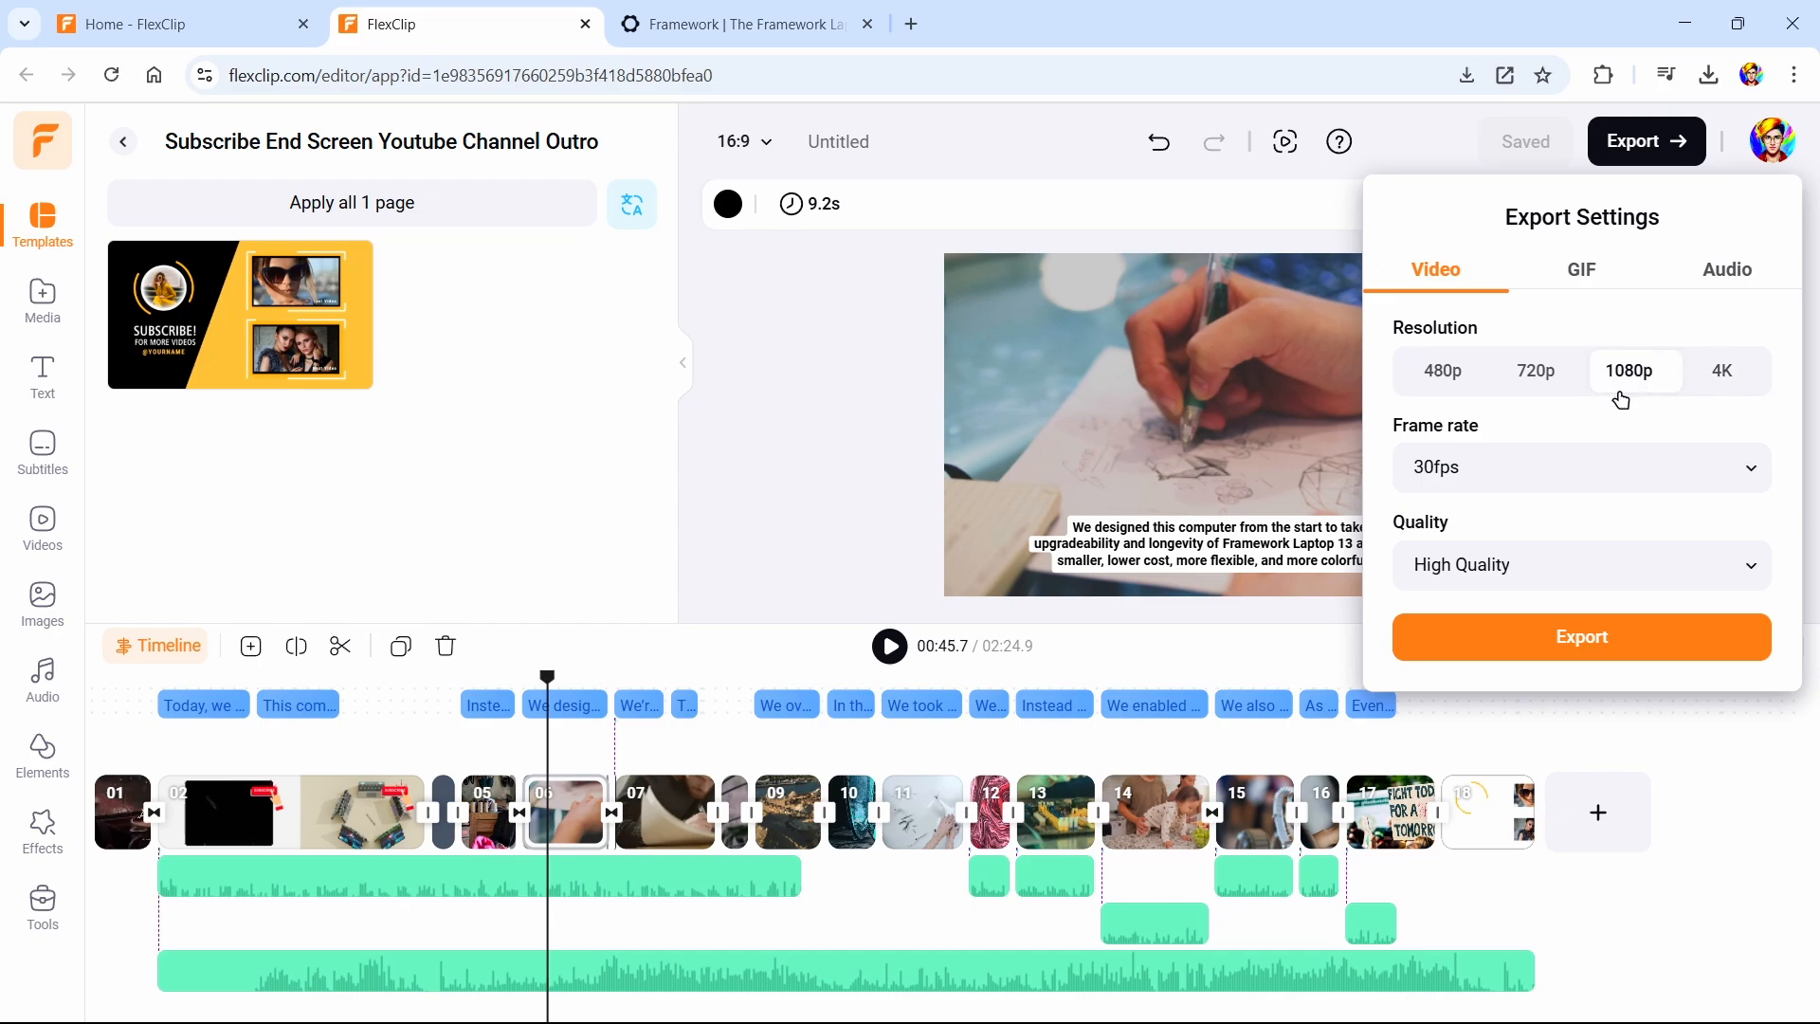
click(1644, 466)
click(1511, 728)
click(1573, 573)
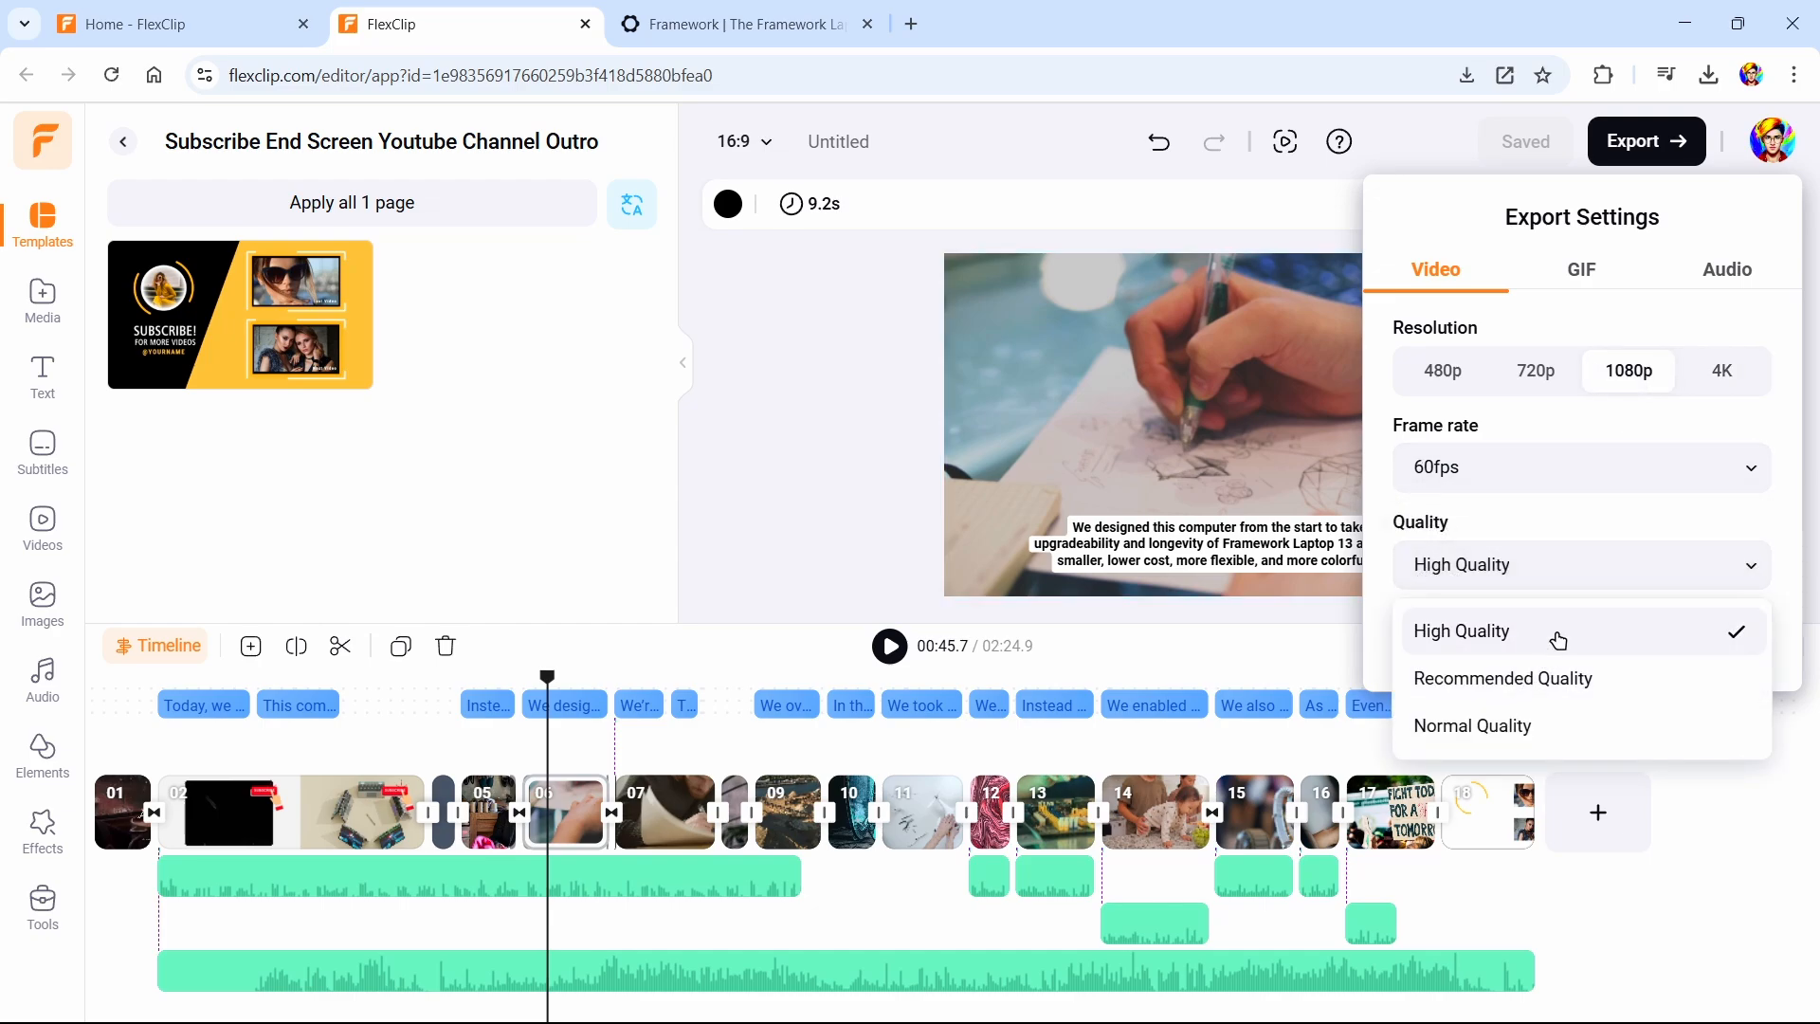
click(1557, 633)
click(1559, 641)
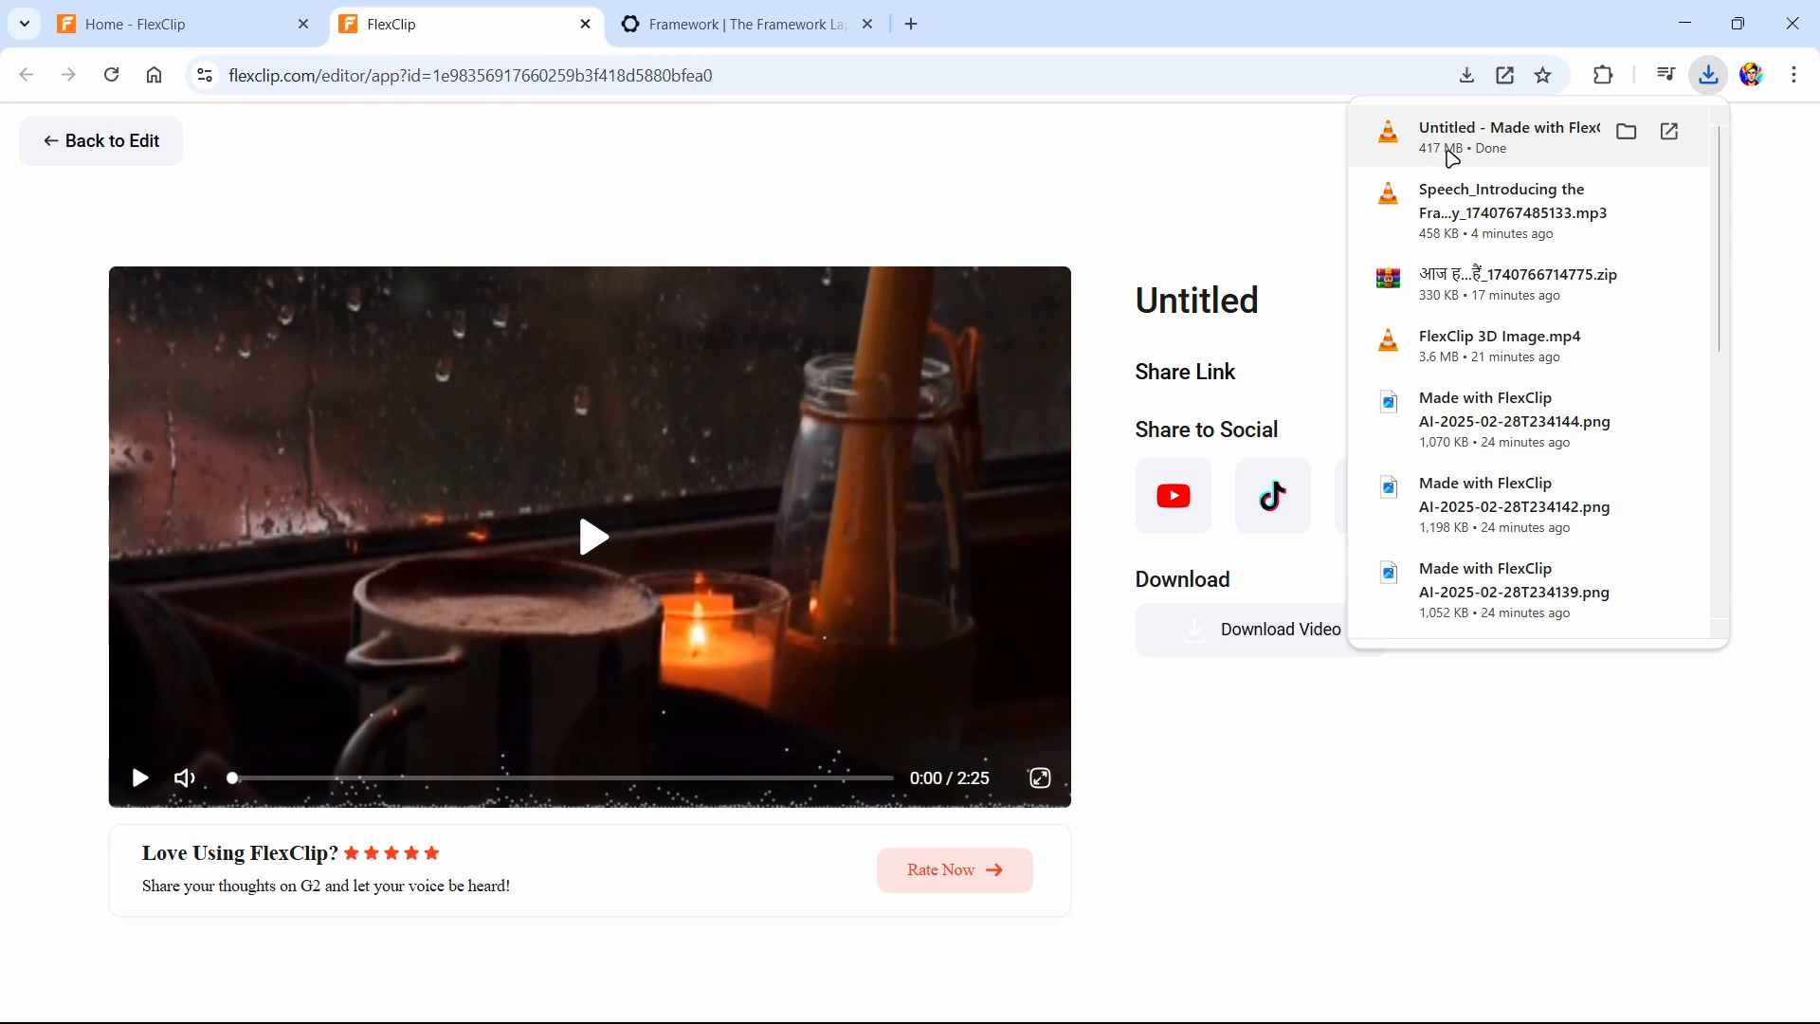
Open the downloaded export in VLC media player, sample a few points of the video, and close the player
click(1207, 179)
click(1709, 75)
click(1490, 179)
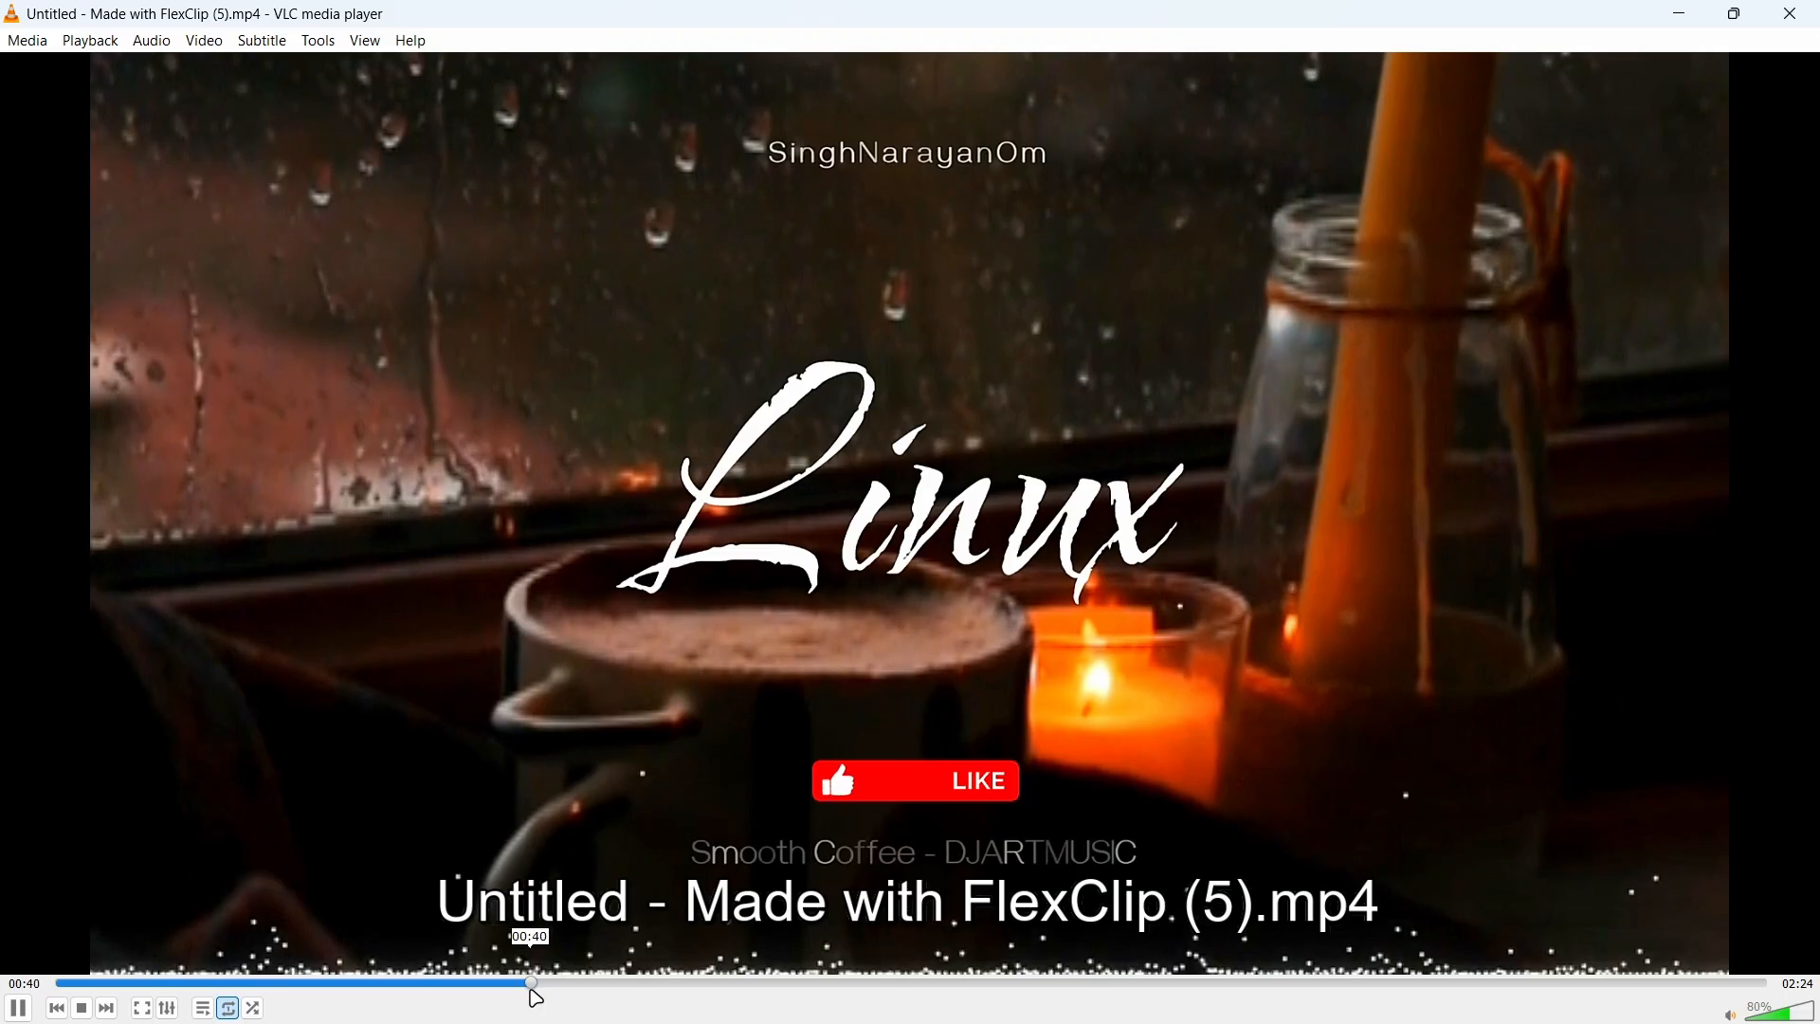
click(527, 984)
click(112, 983)
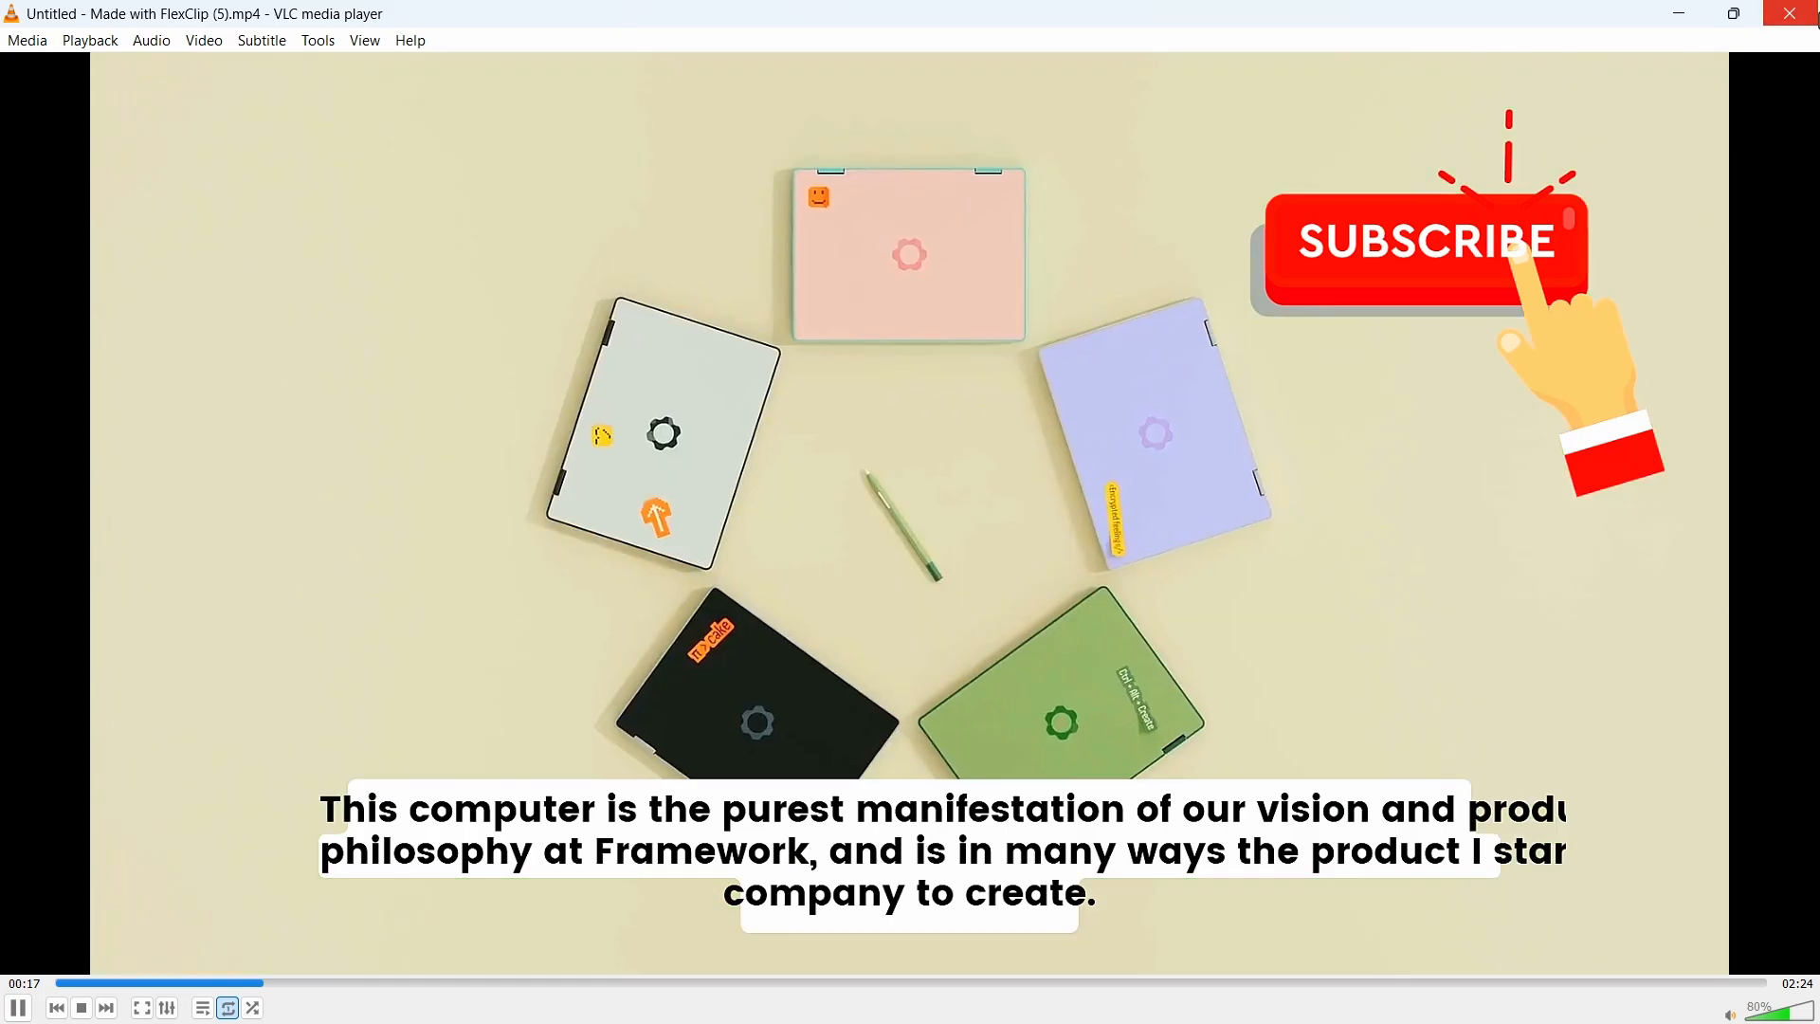
click(1791, 13)
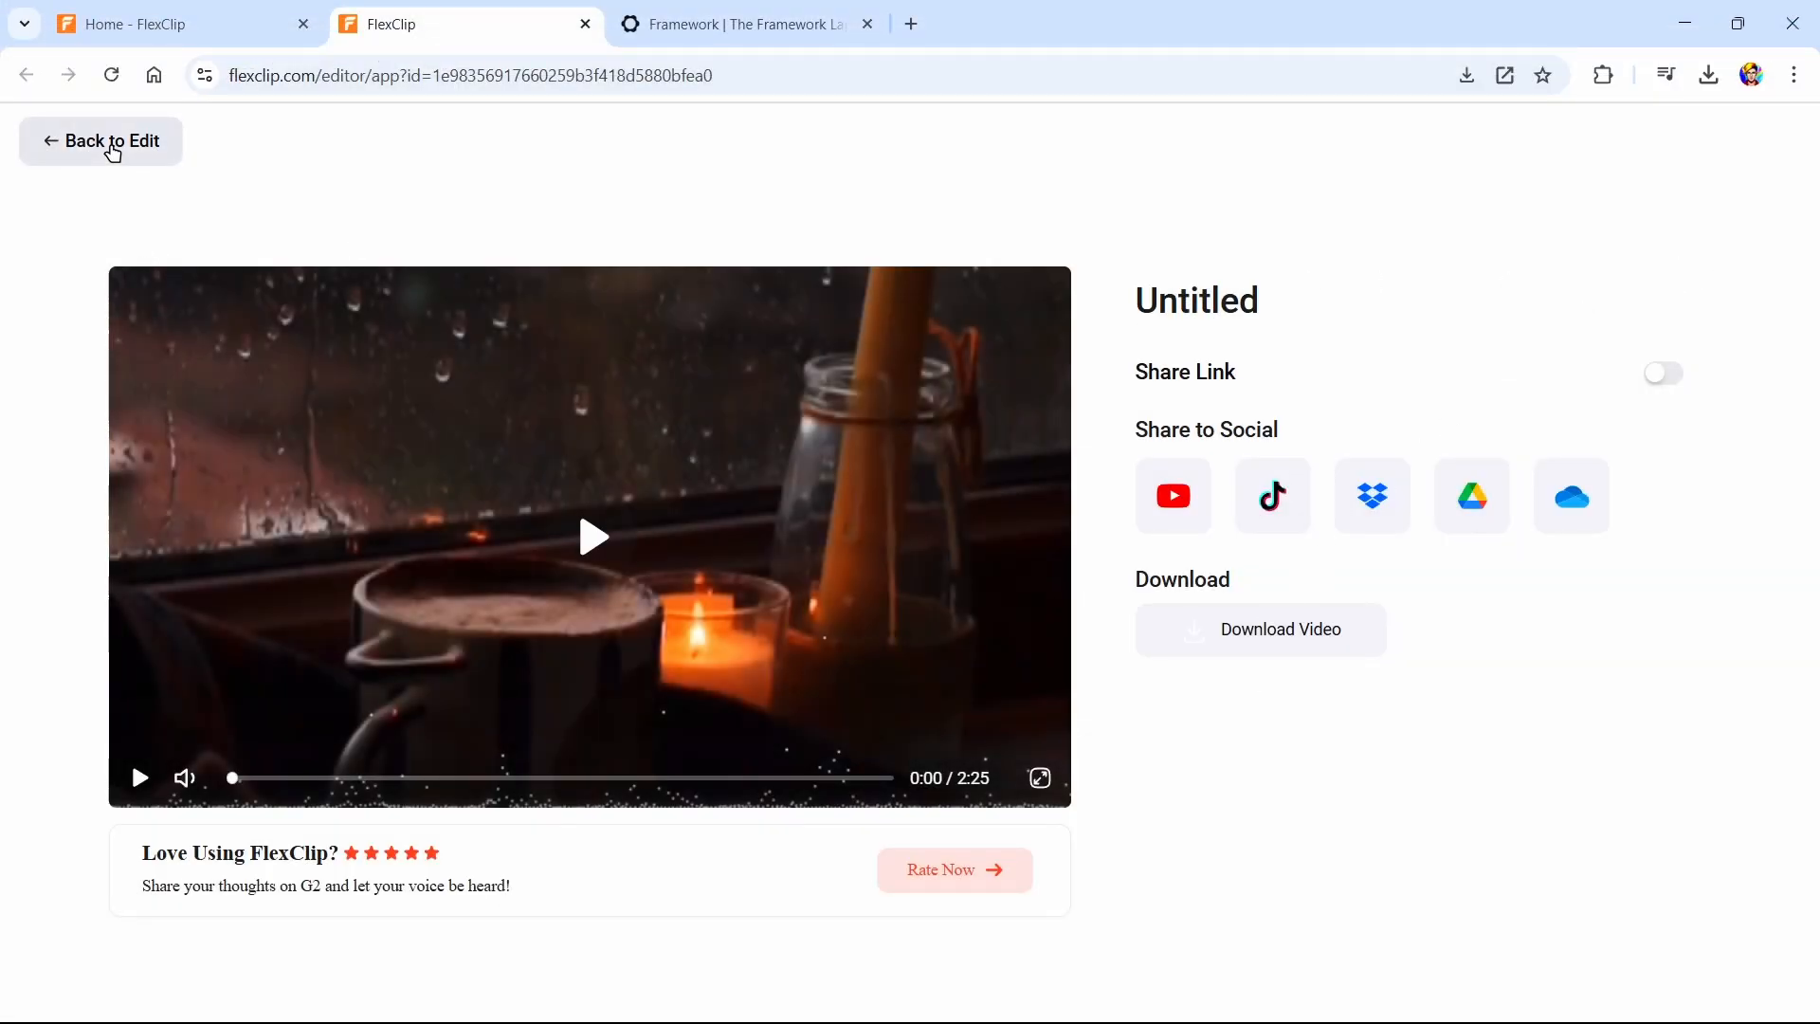
Leave the export page for the FlexClip home dashboard and look through its templates, team option and Cloud Space media
click(114, 154)
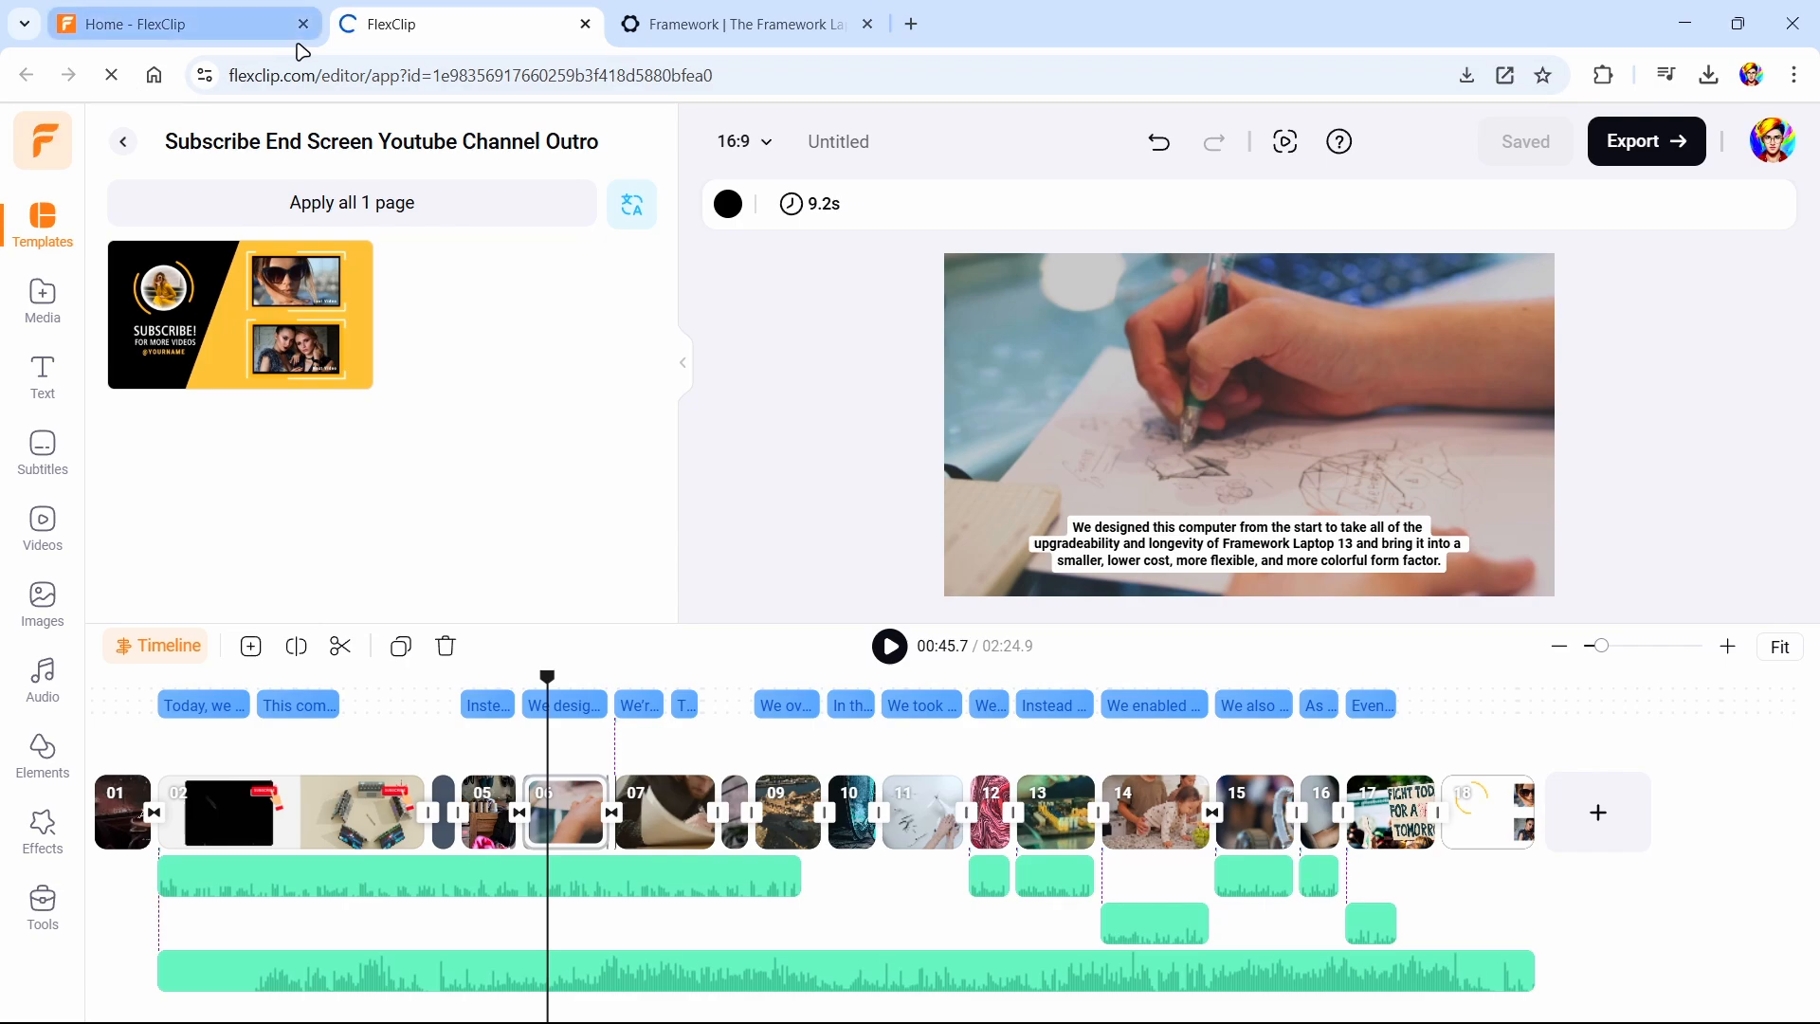
click(303, 25)
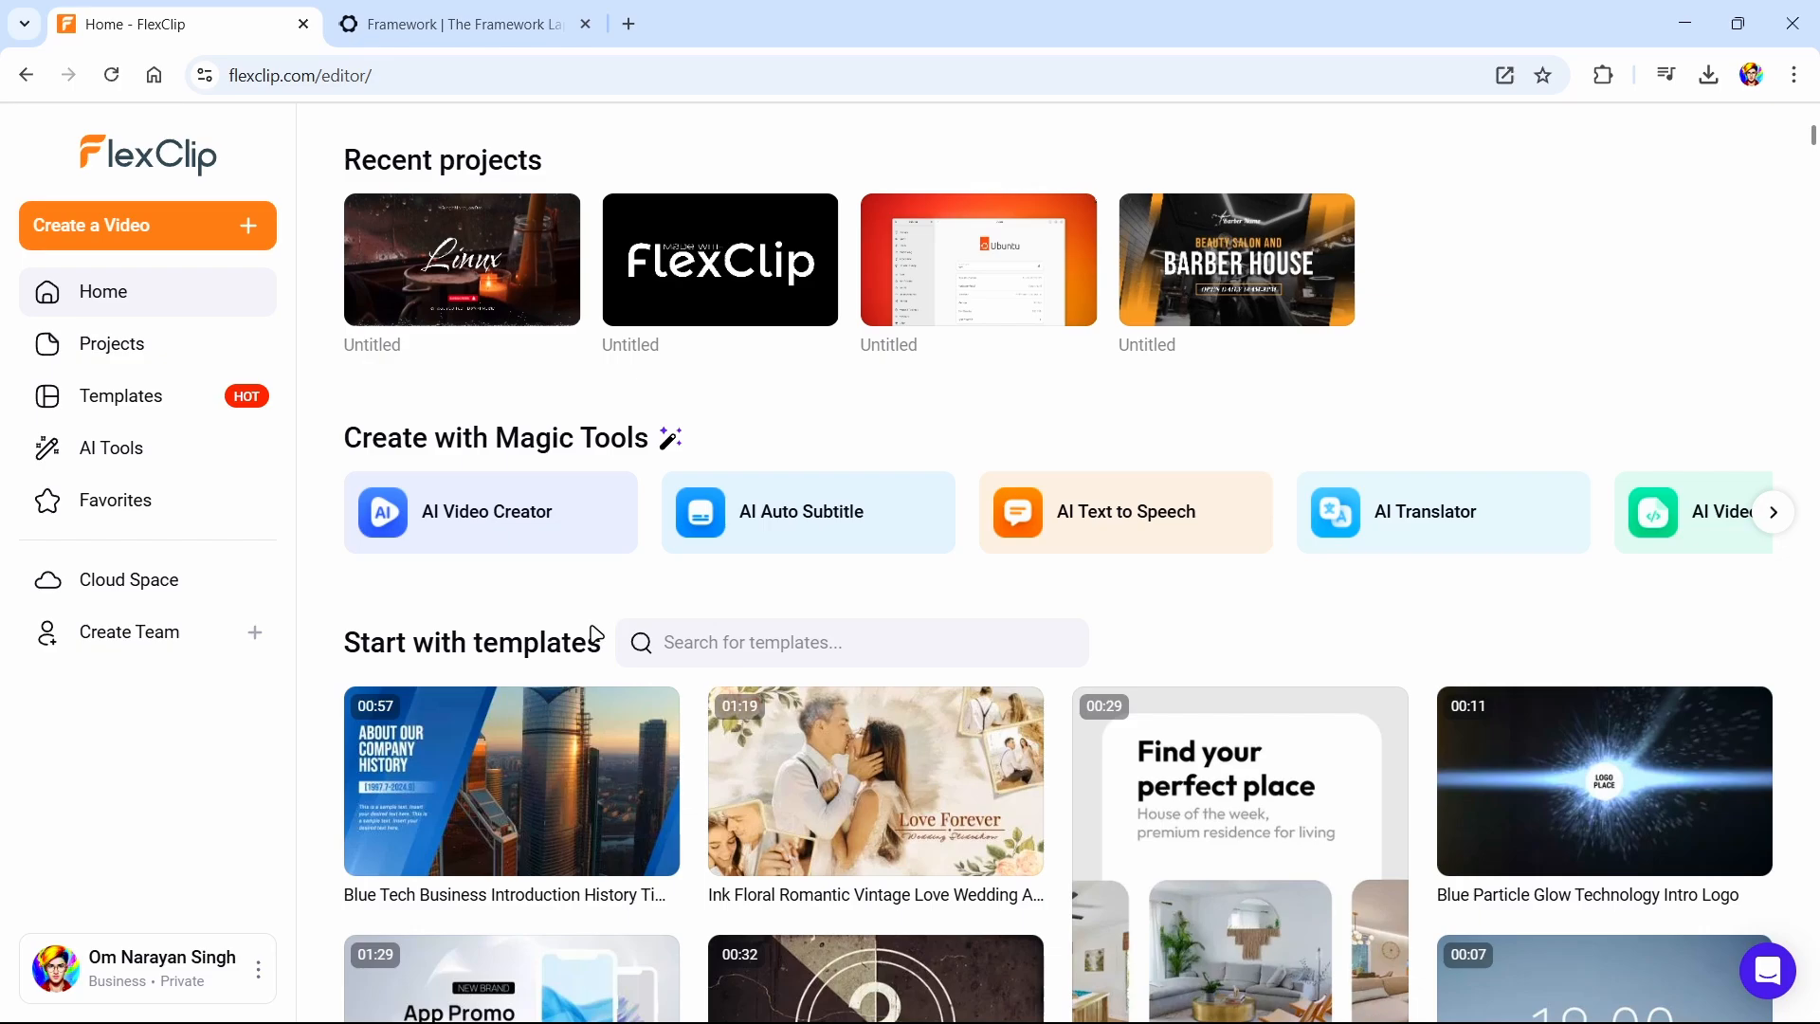
scroll(595, 635, down, 8)
scroll(595, 635, up, 8)
click(257, 636)
click(1004, 679)
click(161, 588)
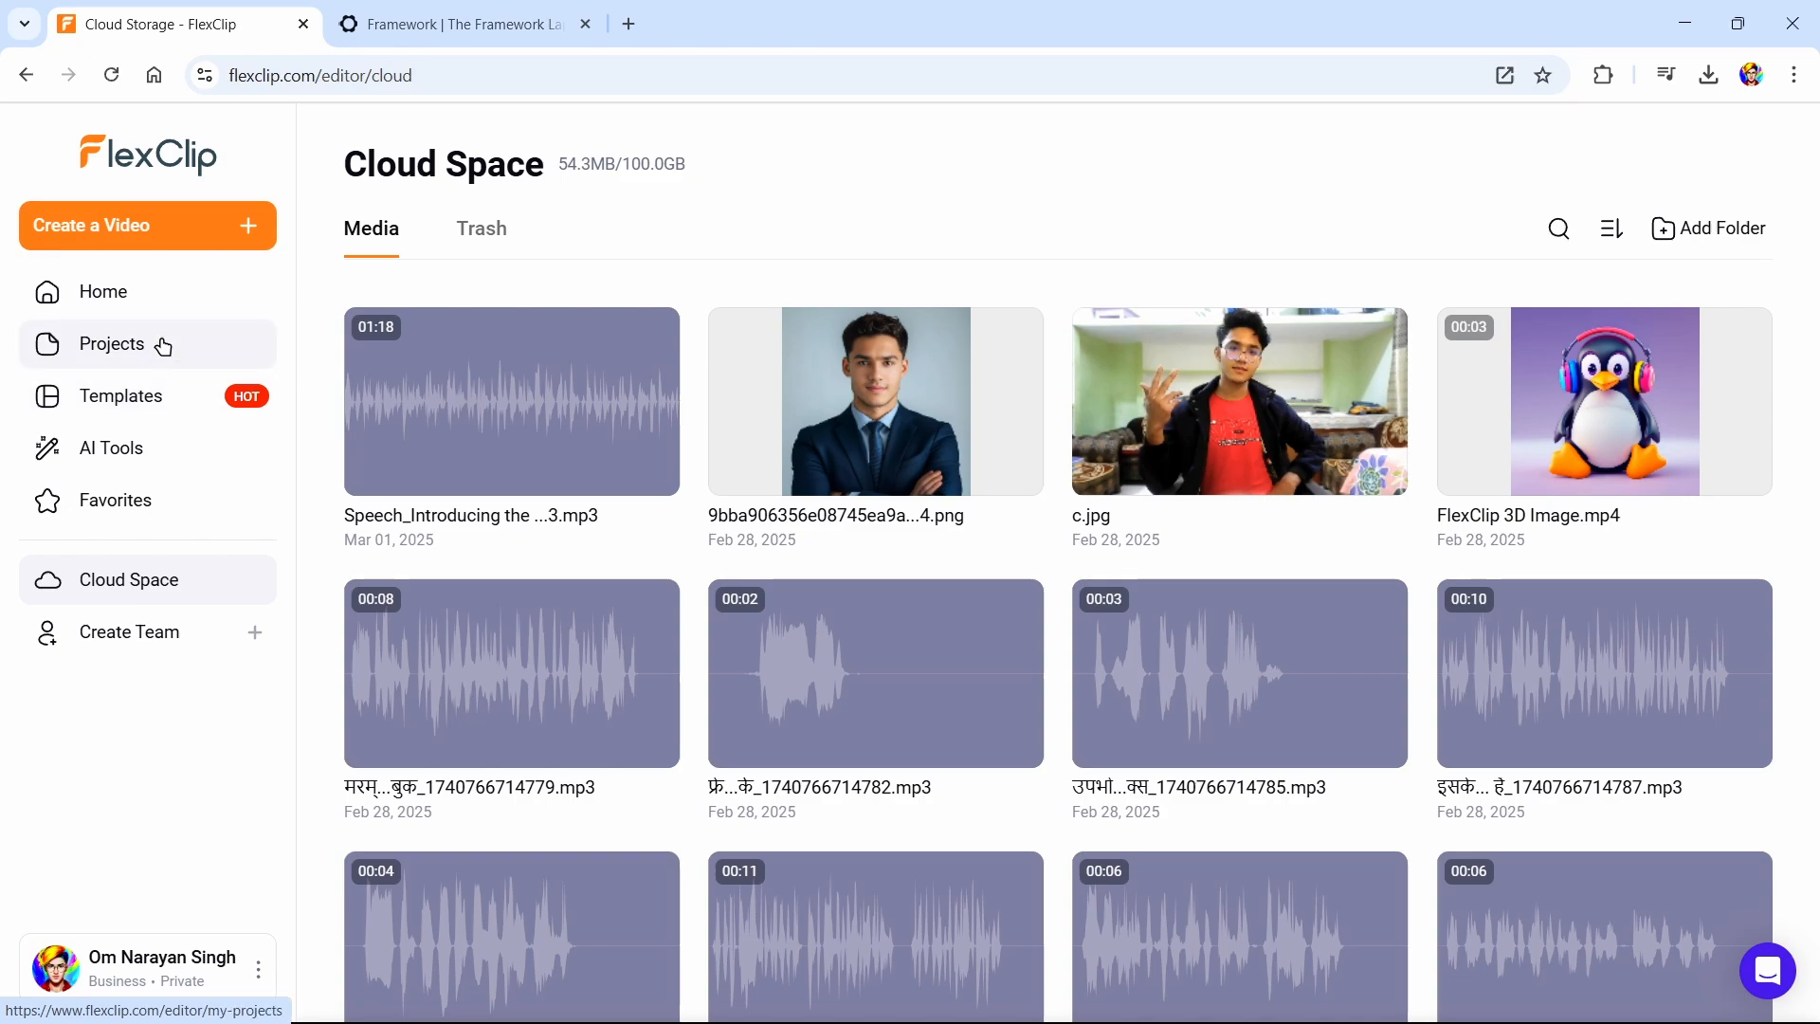
Browse the AI Tools page, looking through the popular and image tools
click(136, 455)
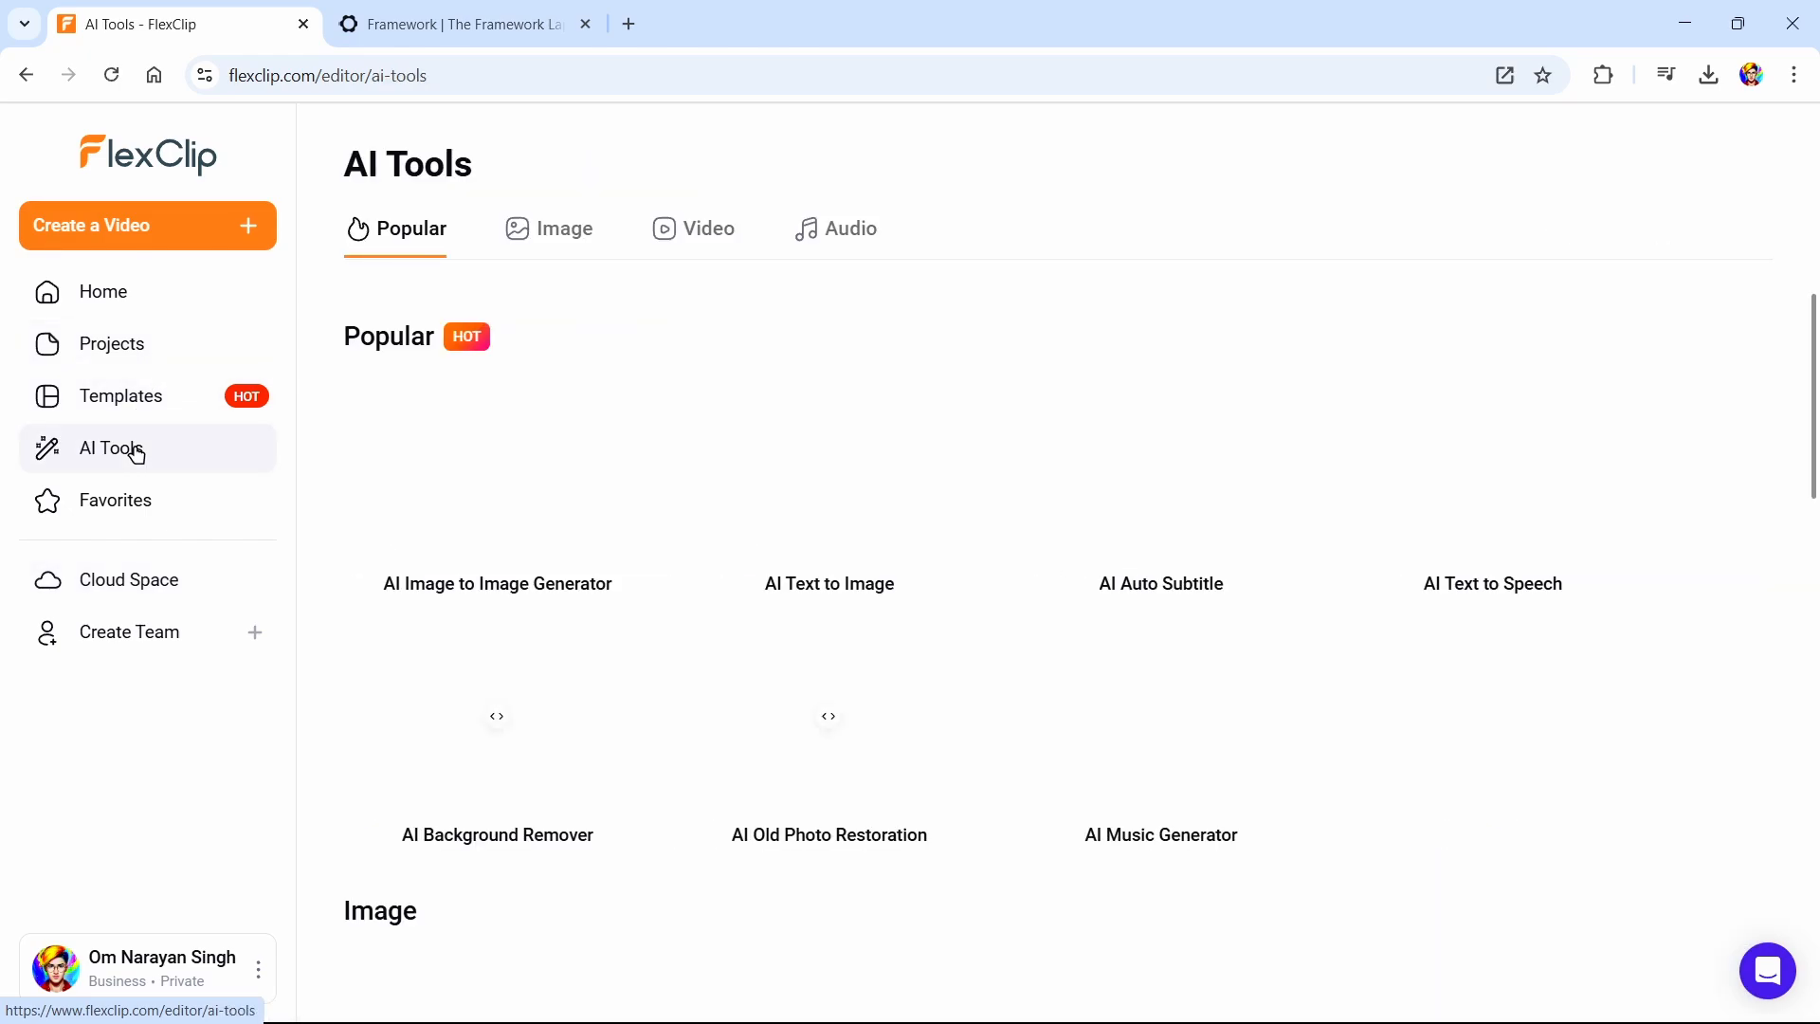
scroll(1678, 735, down, 4)
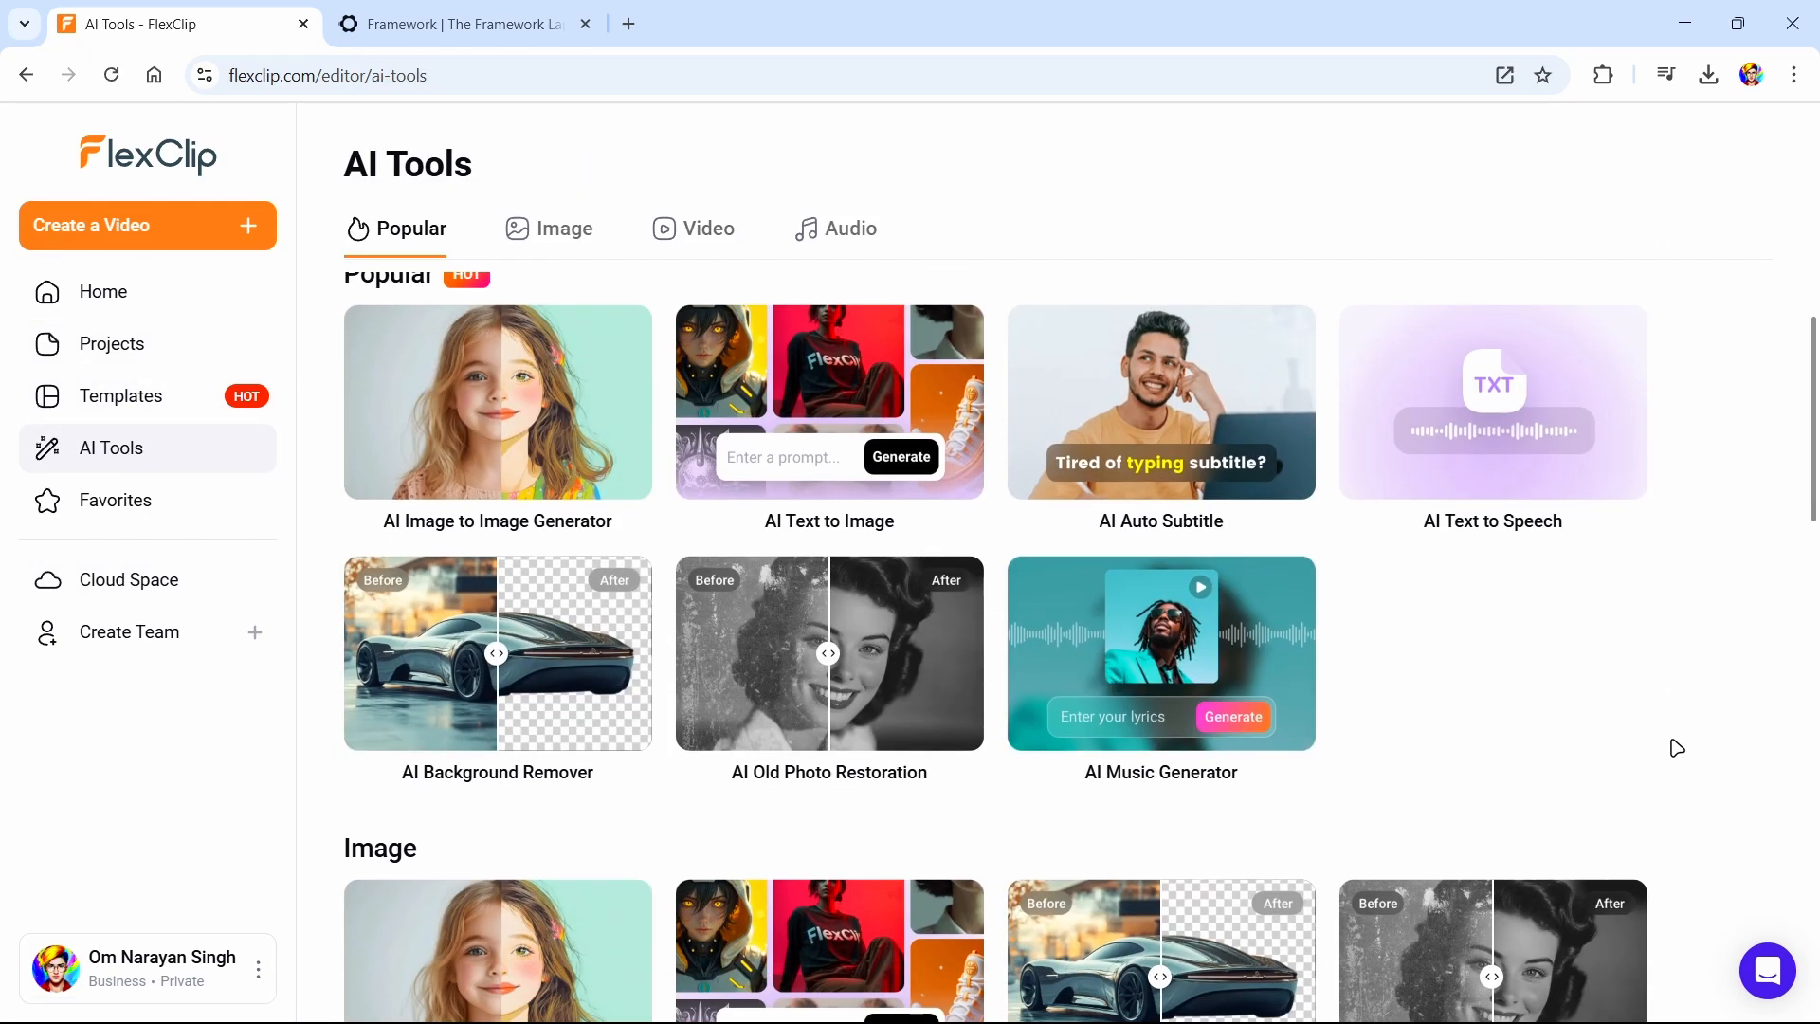
scroll(1677, 747, down, 12)
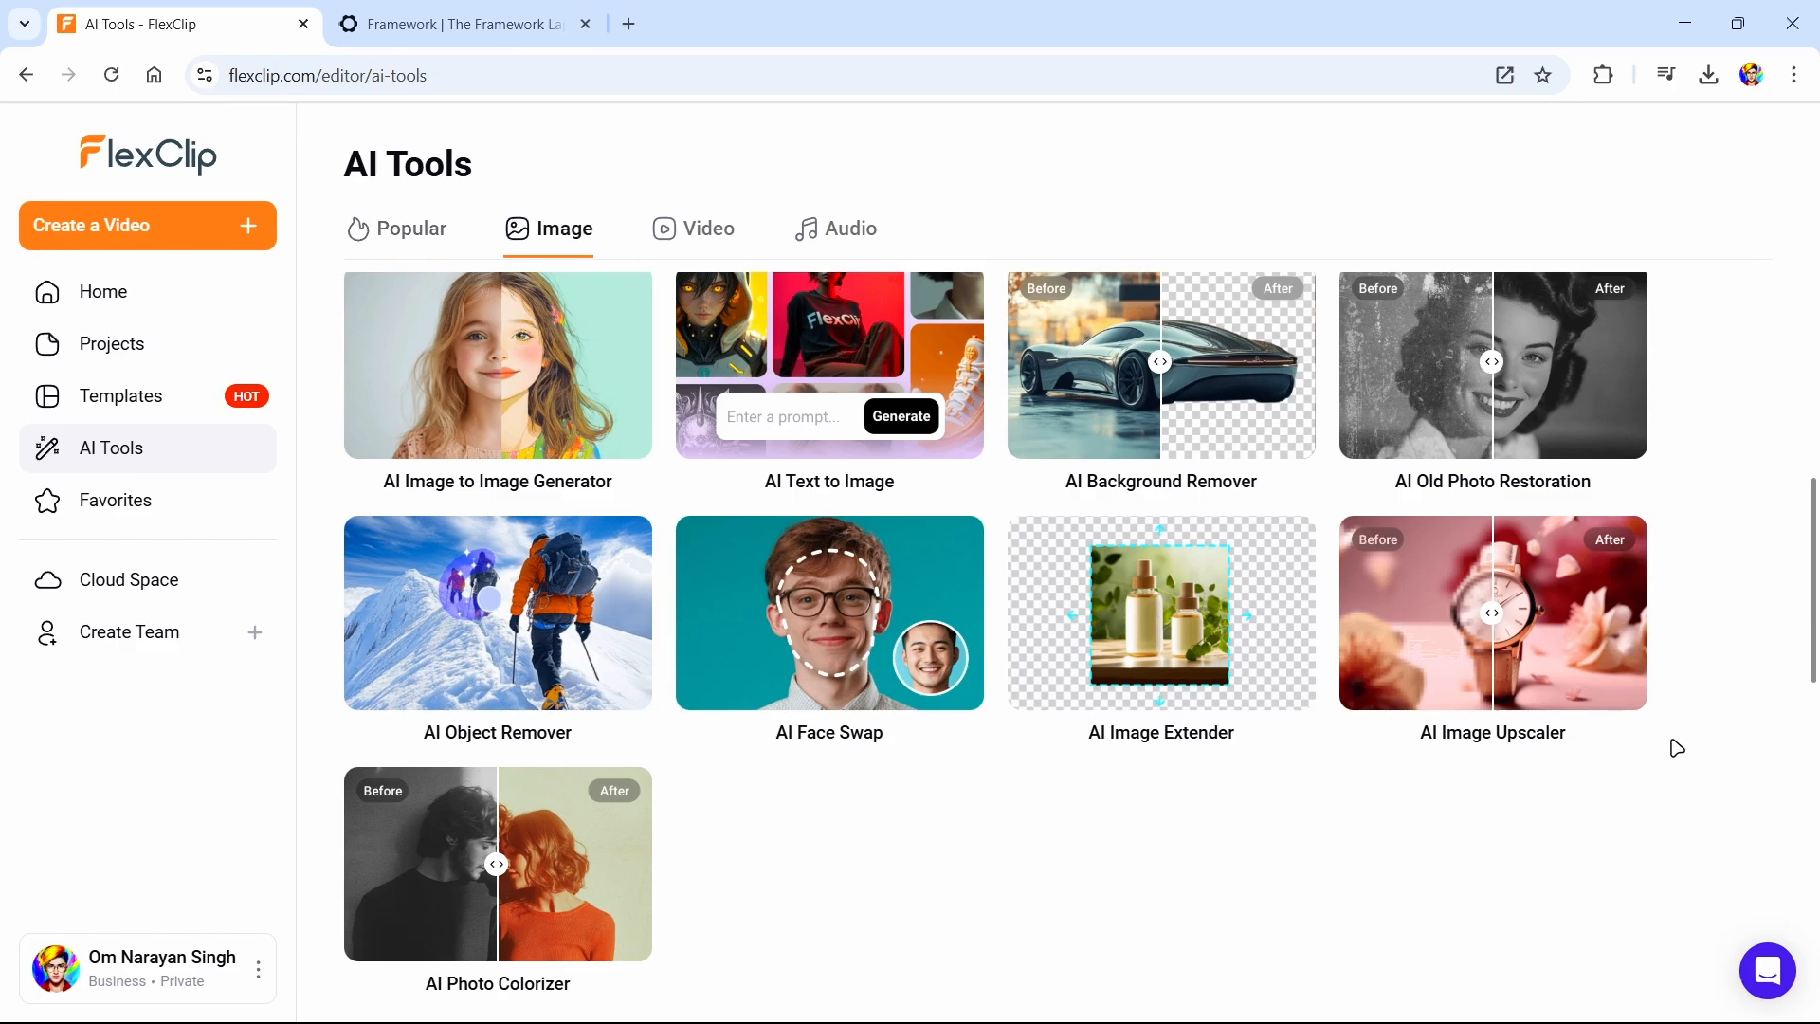
scroll(1673, 745, up, 15)
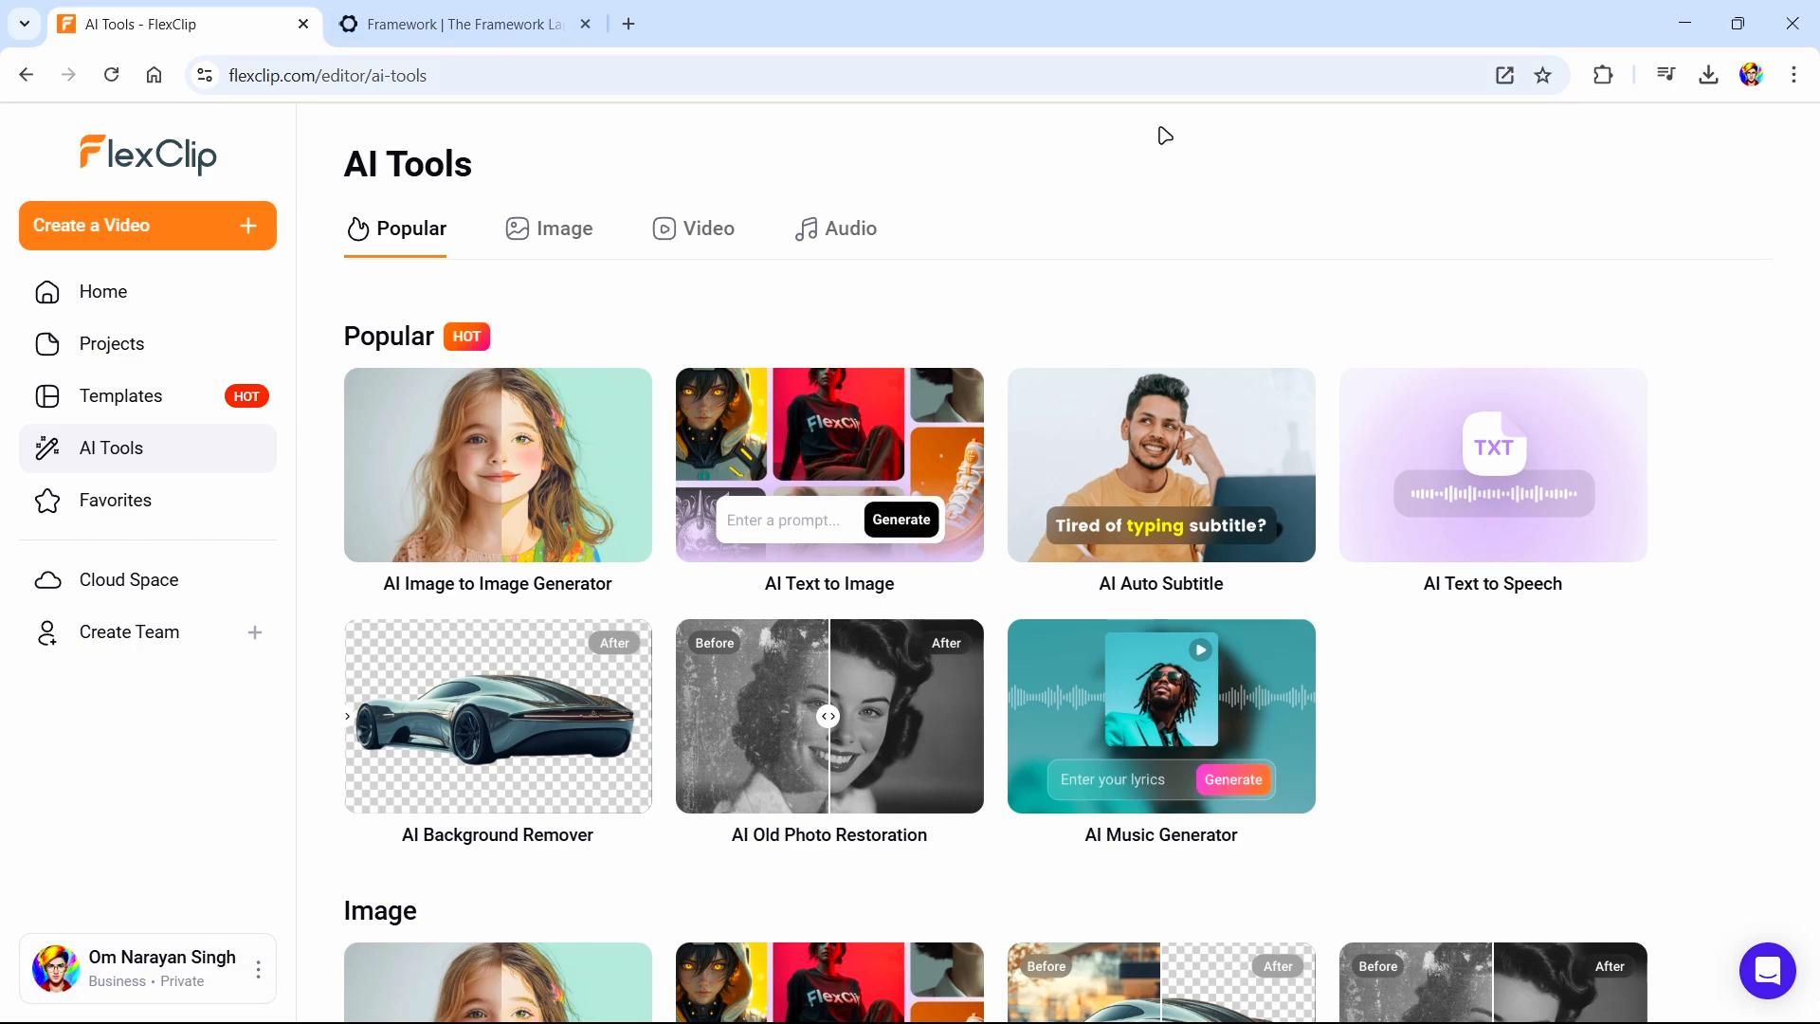
Go to the flexclip.com main site and open its pricing page
drag(436, 72, 333, 69)
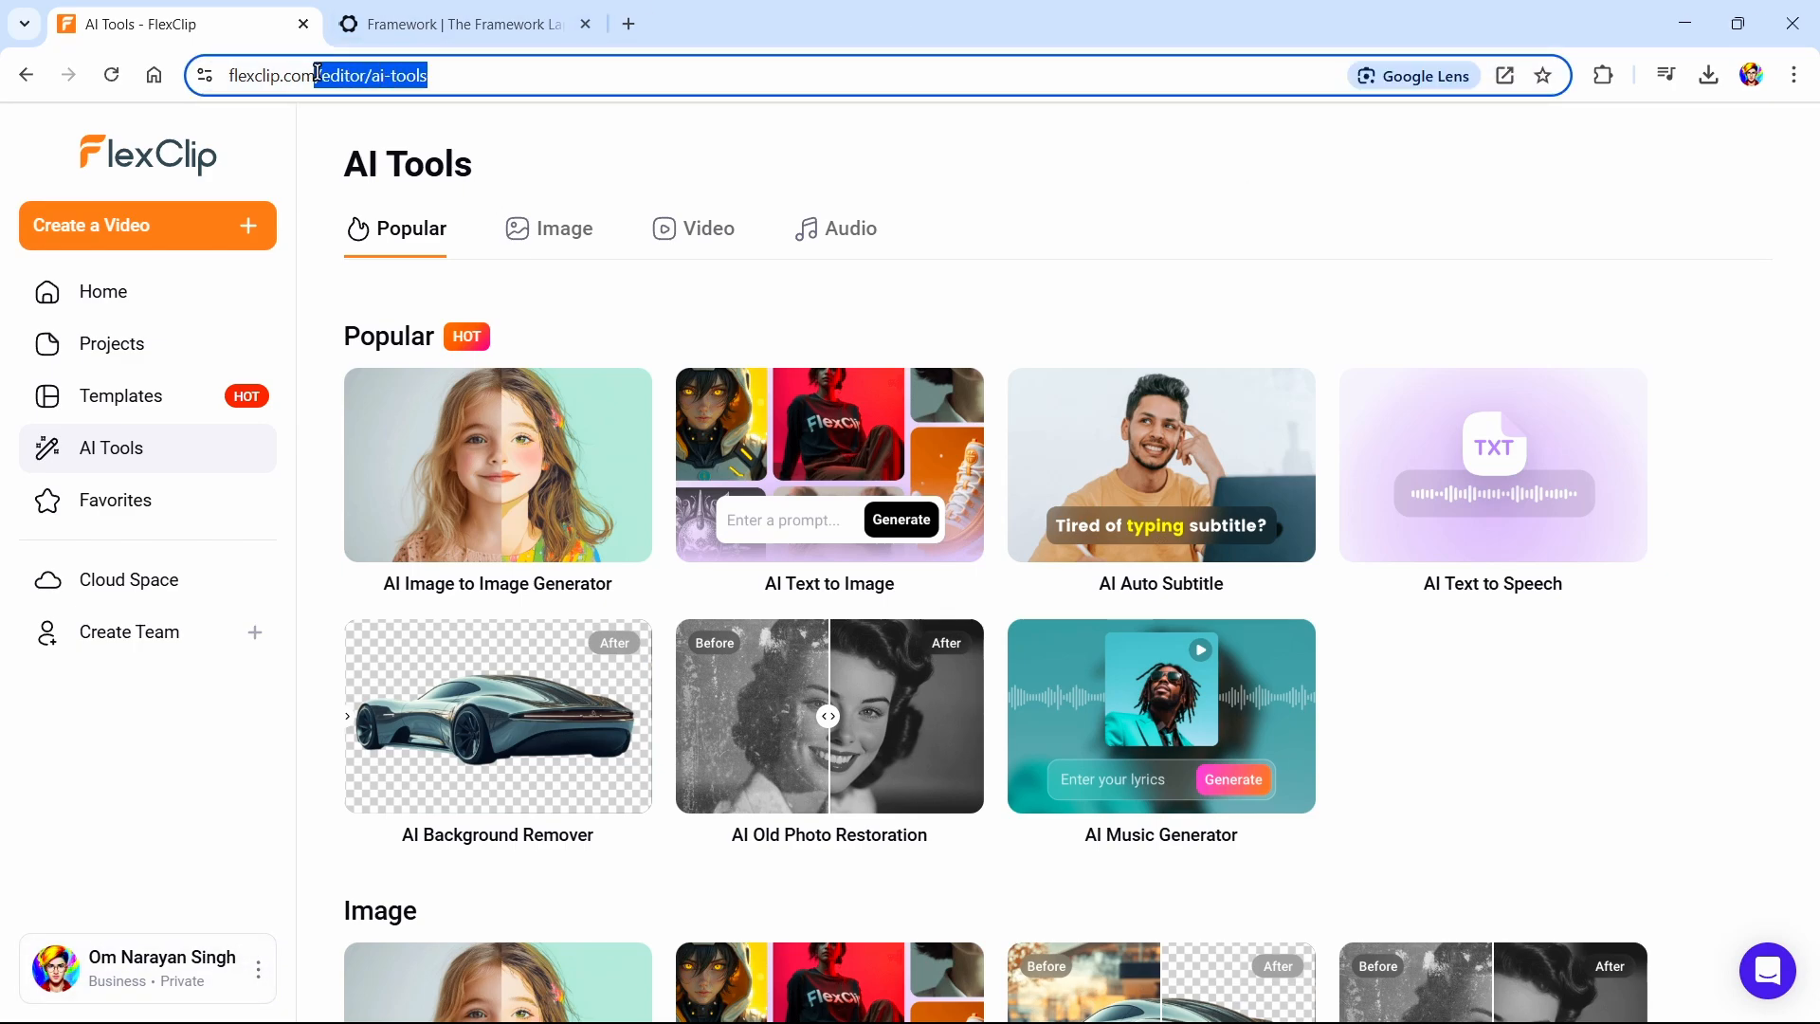
key(BackSpace)
key(BackSpace)
key(Return)
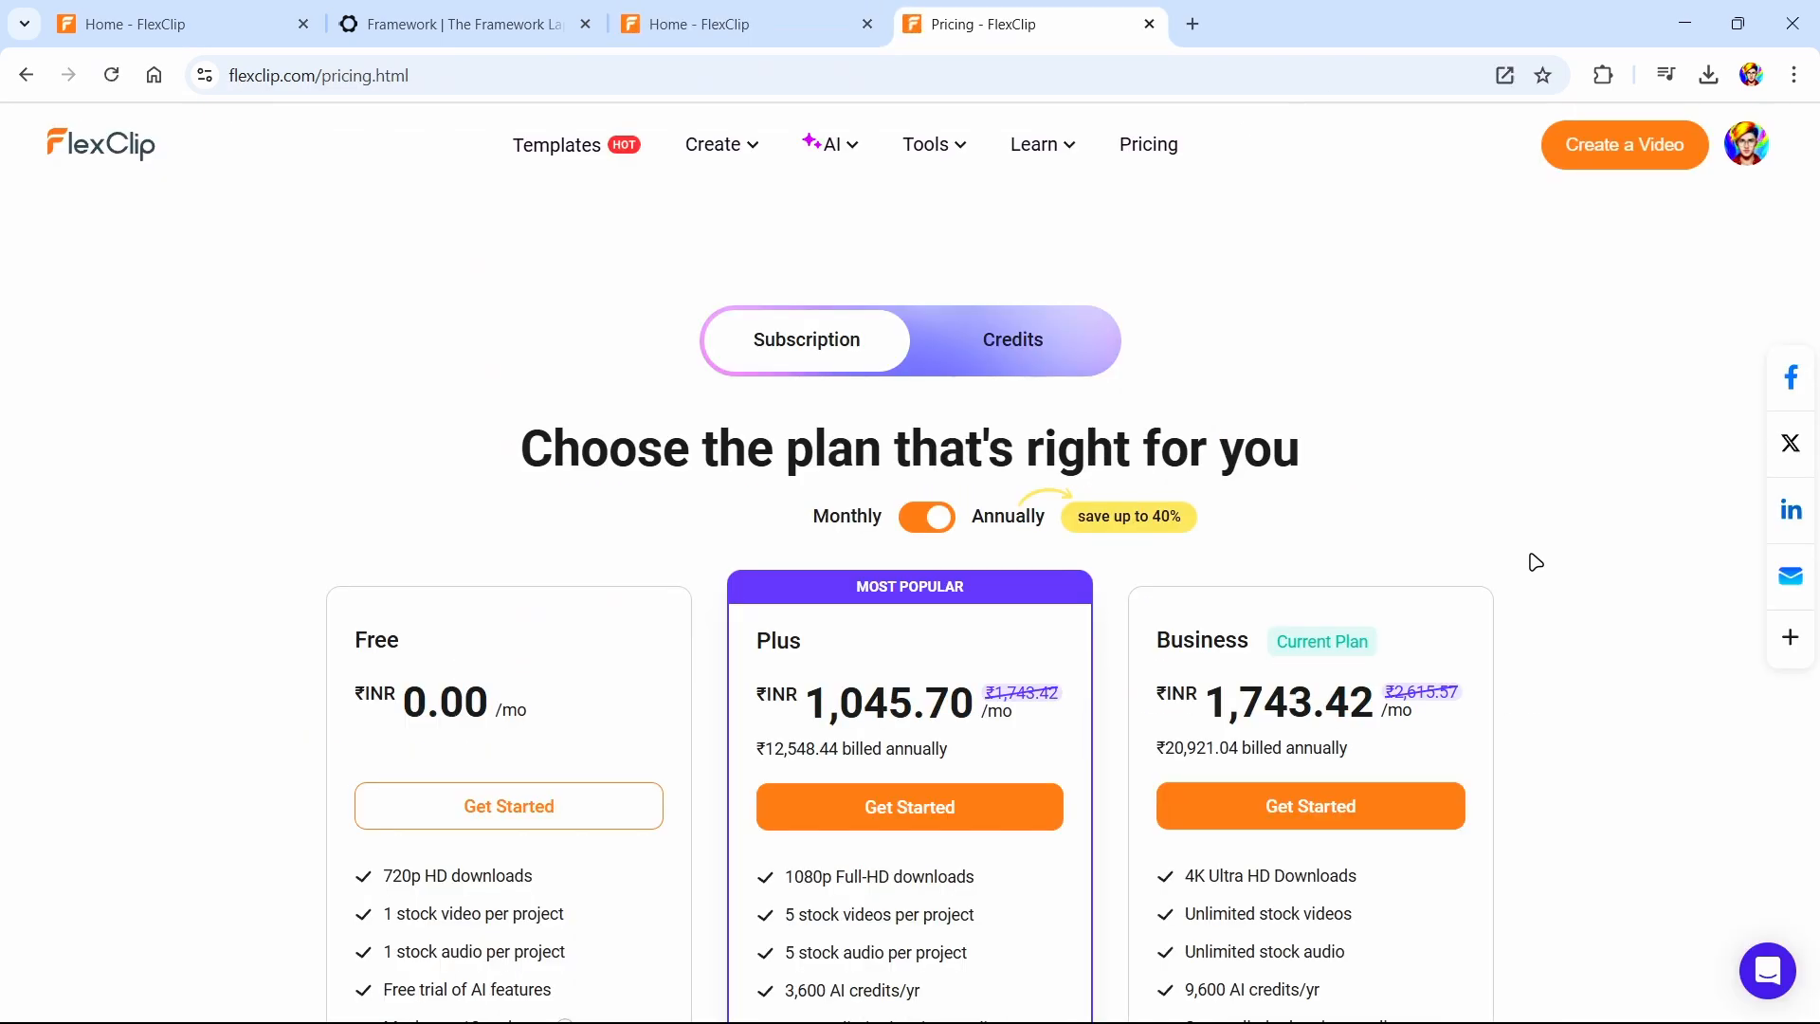
Examine the Free plan's download resolution, stock media allowance, AI trial and project limit
scroll(1531, 561, down, 3)
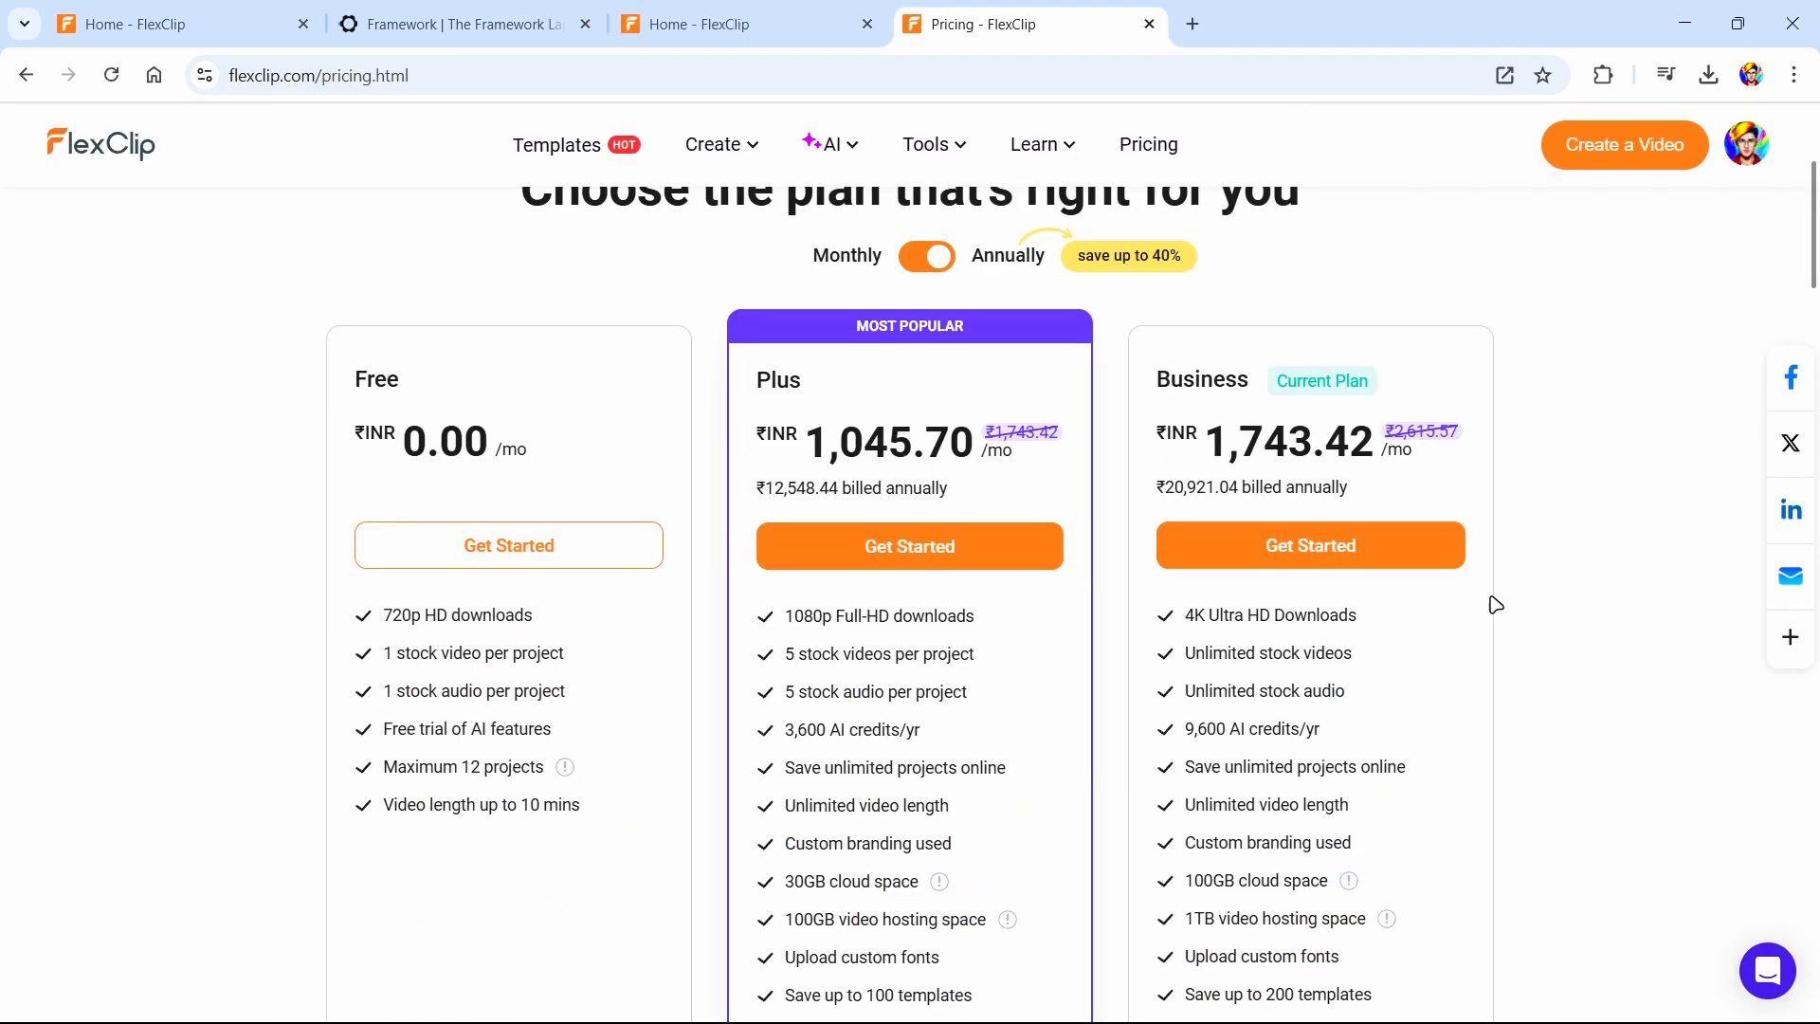
drag(383, 616, 532, 614)
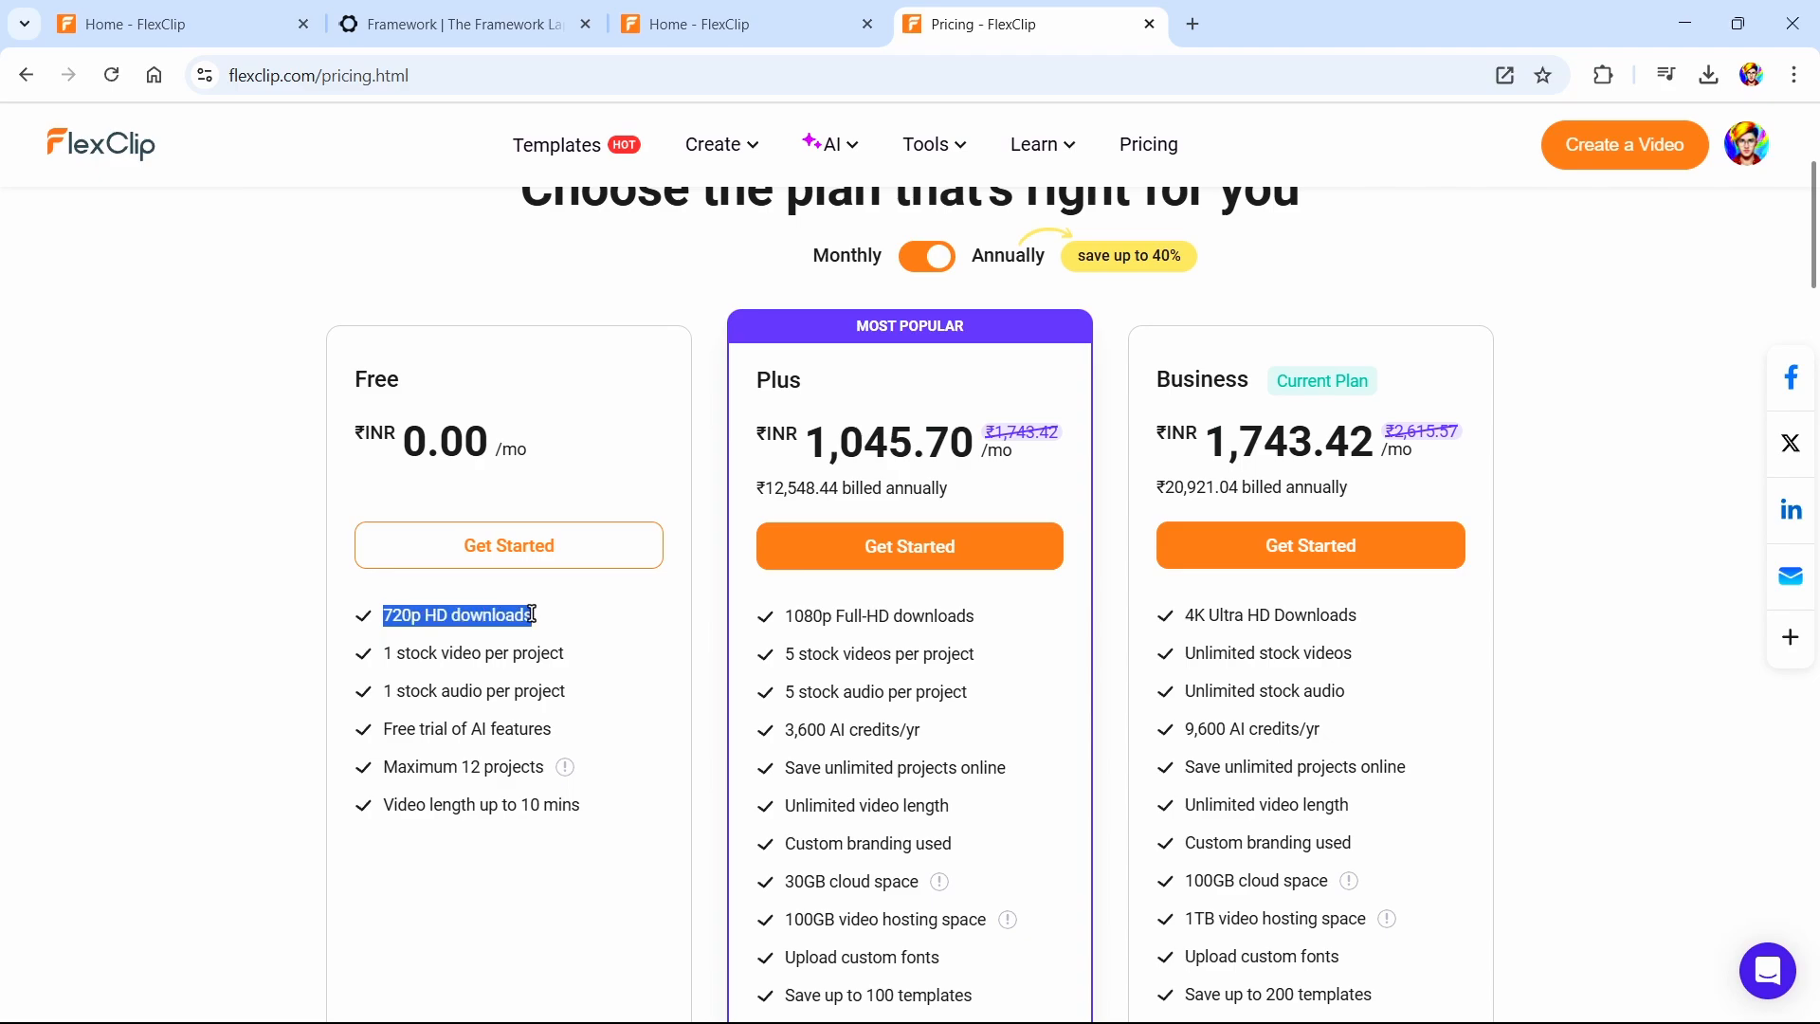
click(545, 621)
mouse_move(383, 690)
mouse_down()
mouse_move(528, 690)
mouse_move(383, 690)
mouse_up()
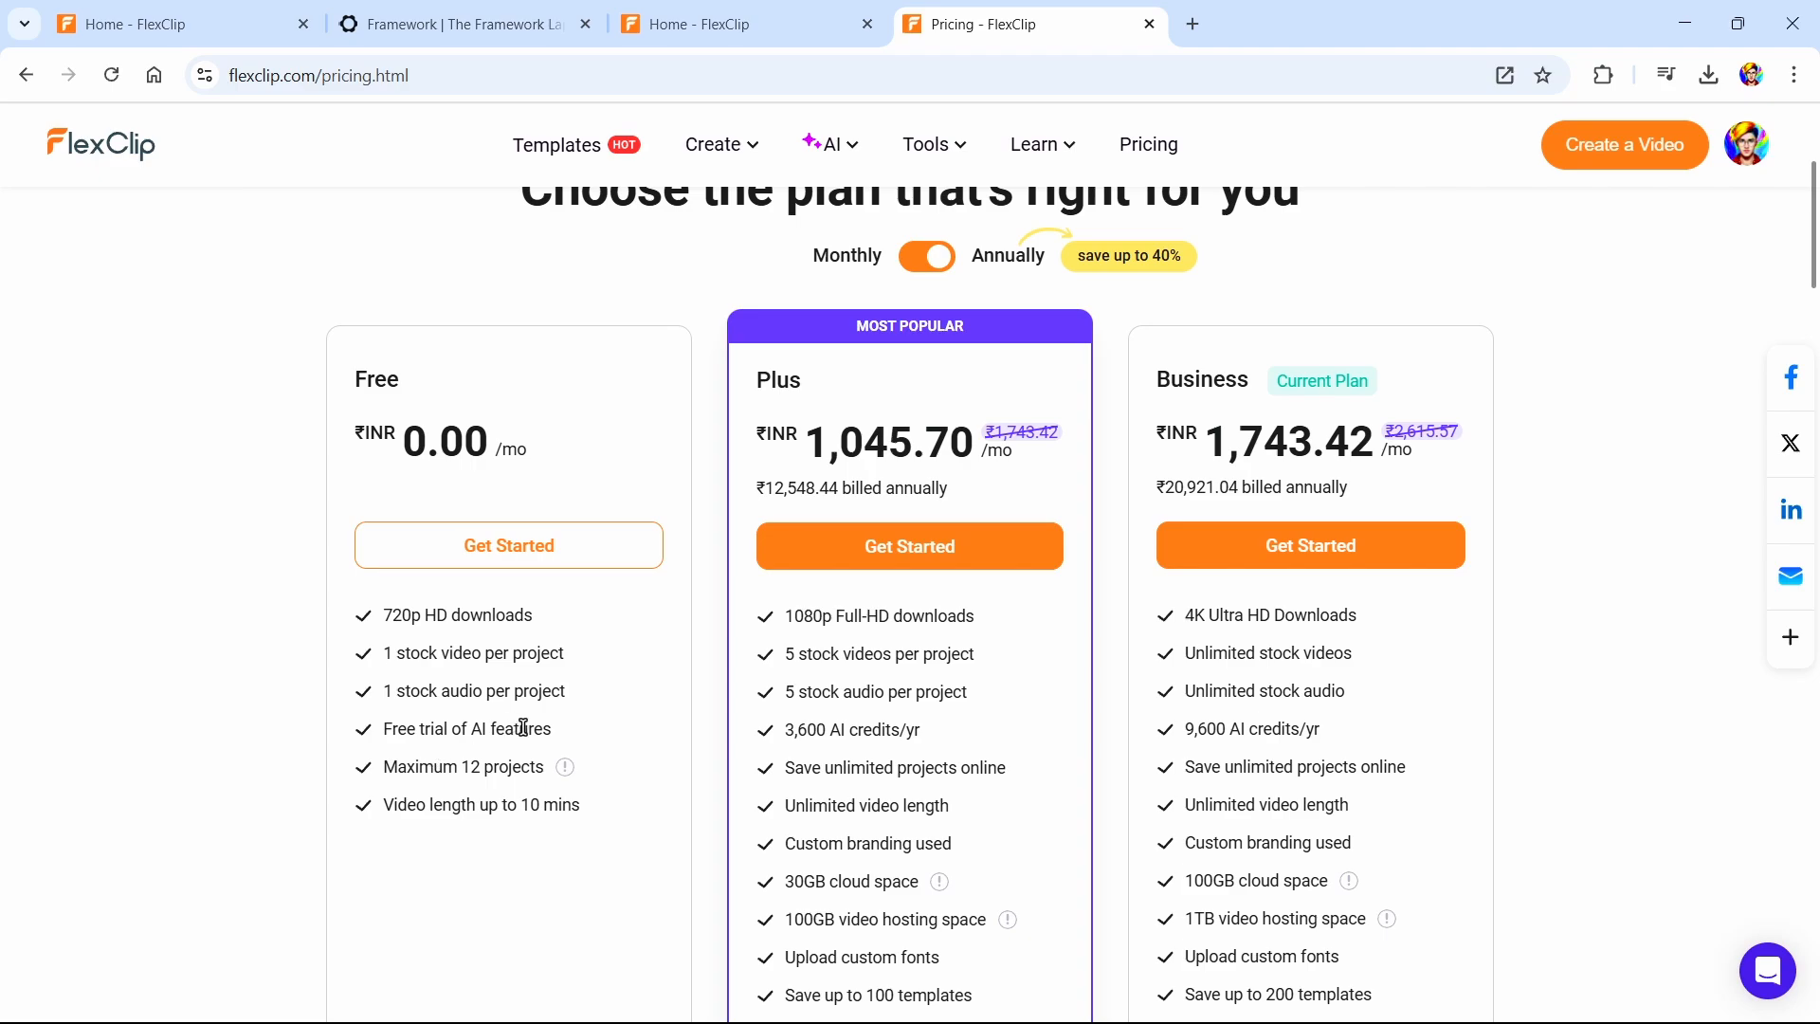
mouse_move(566, 772)
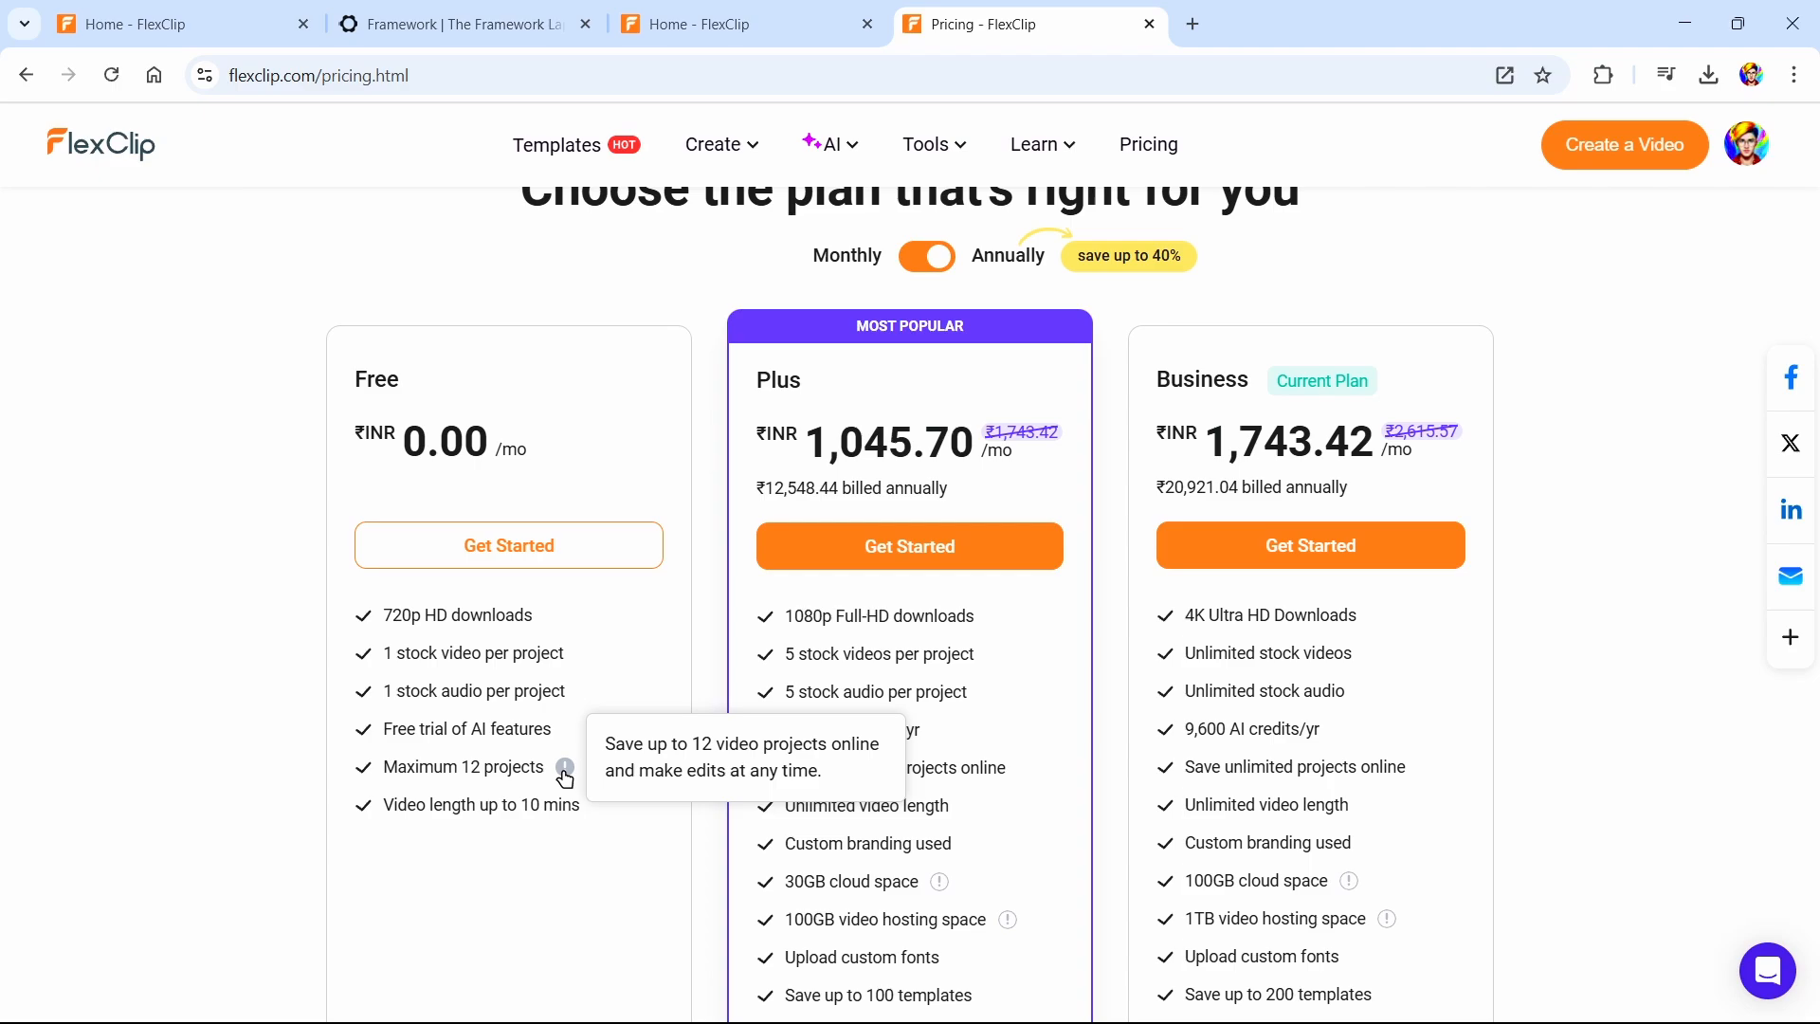
Switch the pricing to monthly billing and examine the Free plan's video length limit and the Plus plan's features
scroll(564, 778, down, 1)
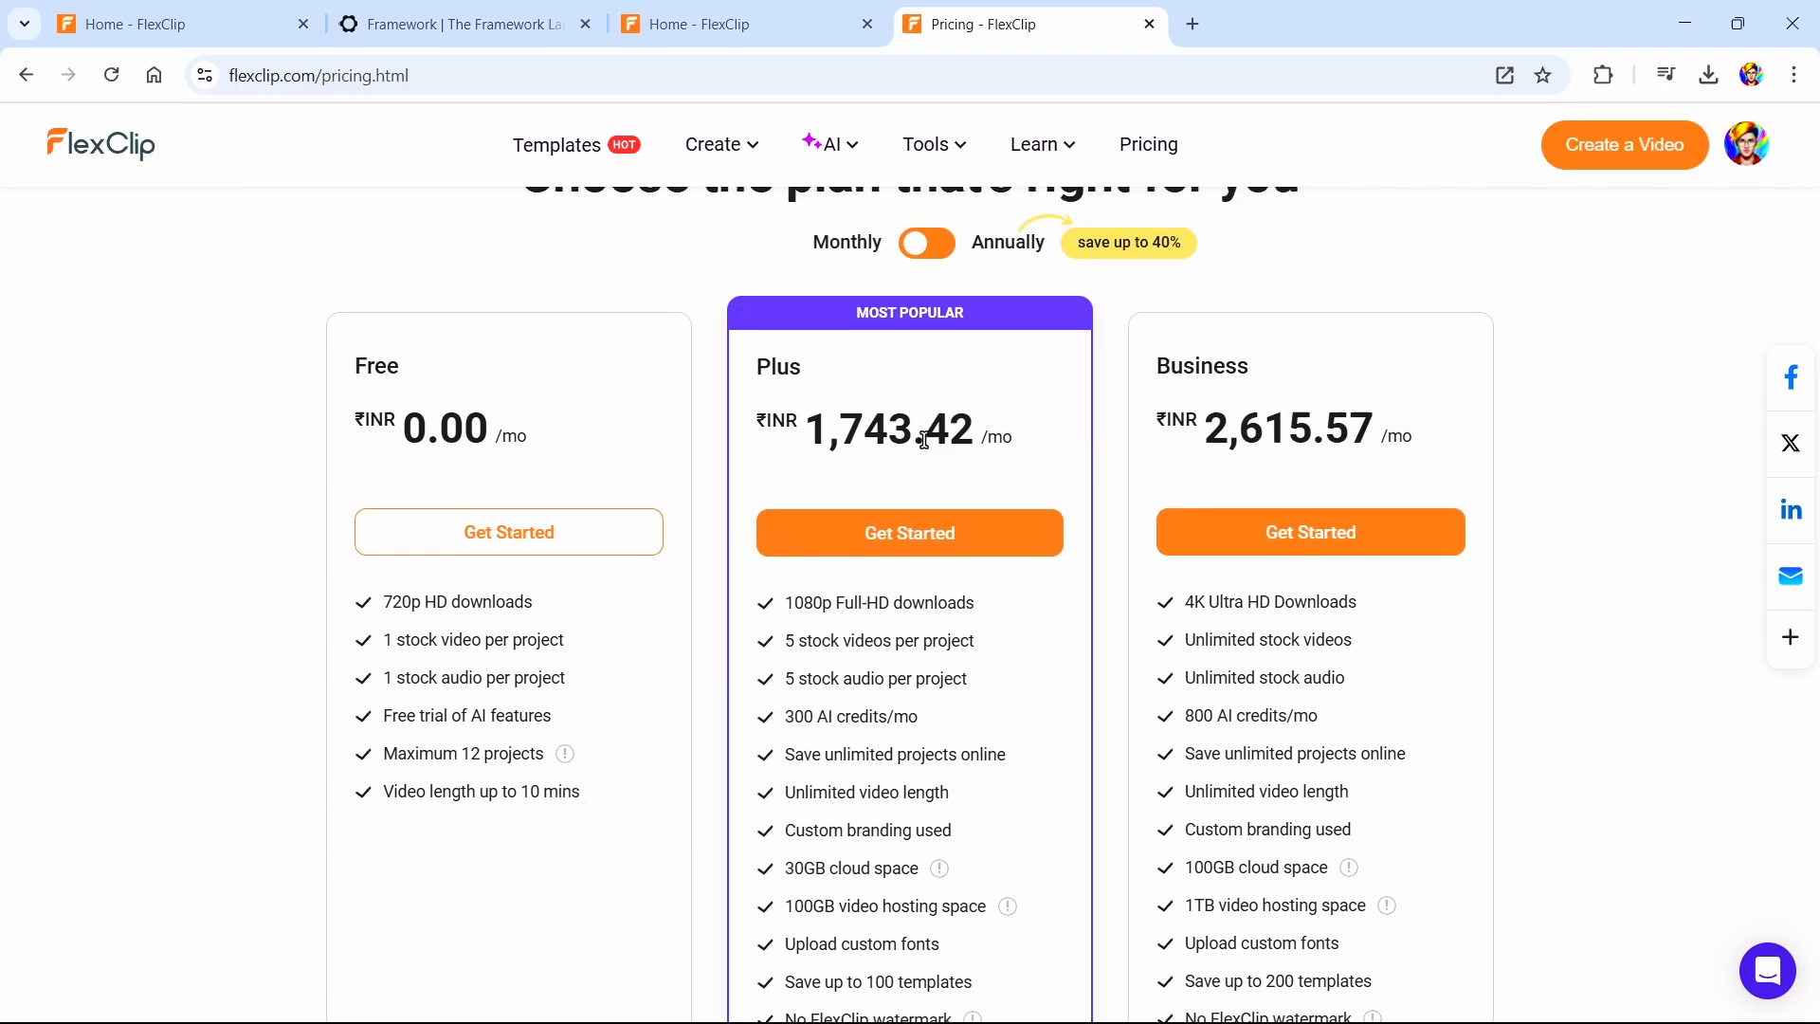
scroll(926, 441, down, 1)
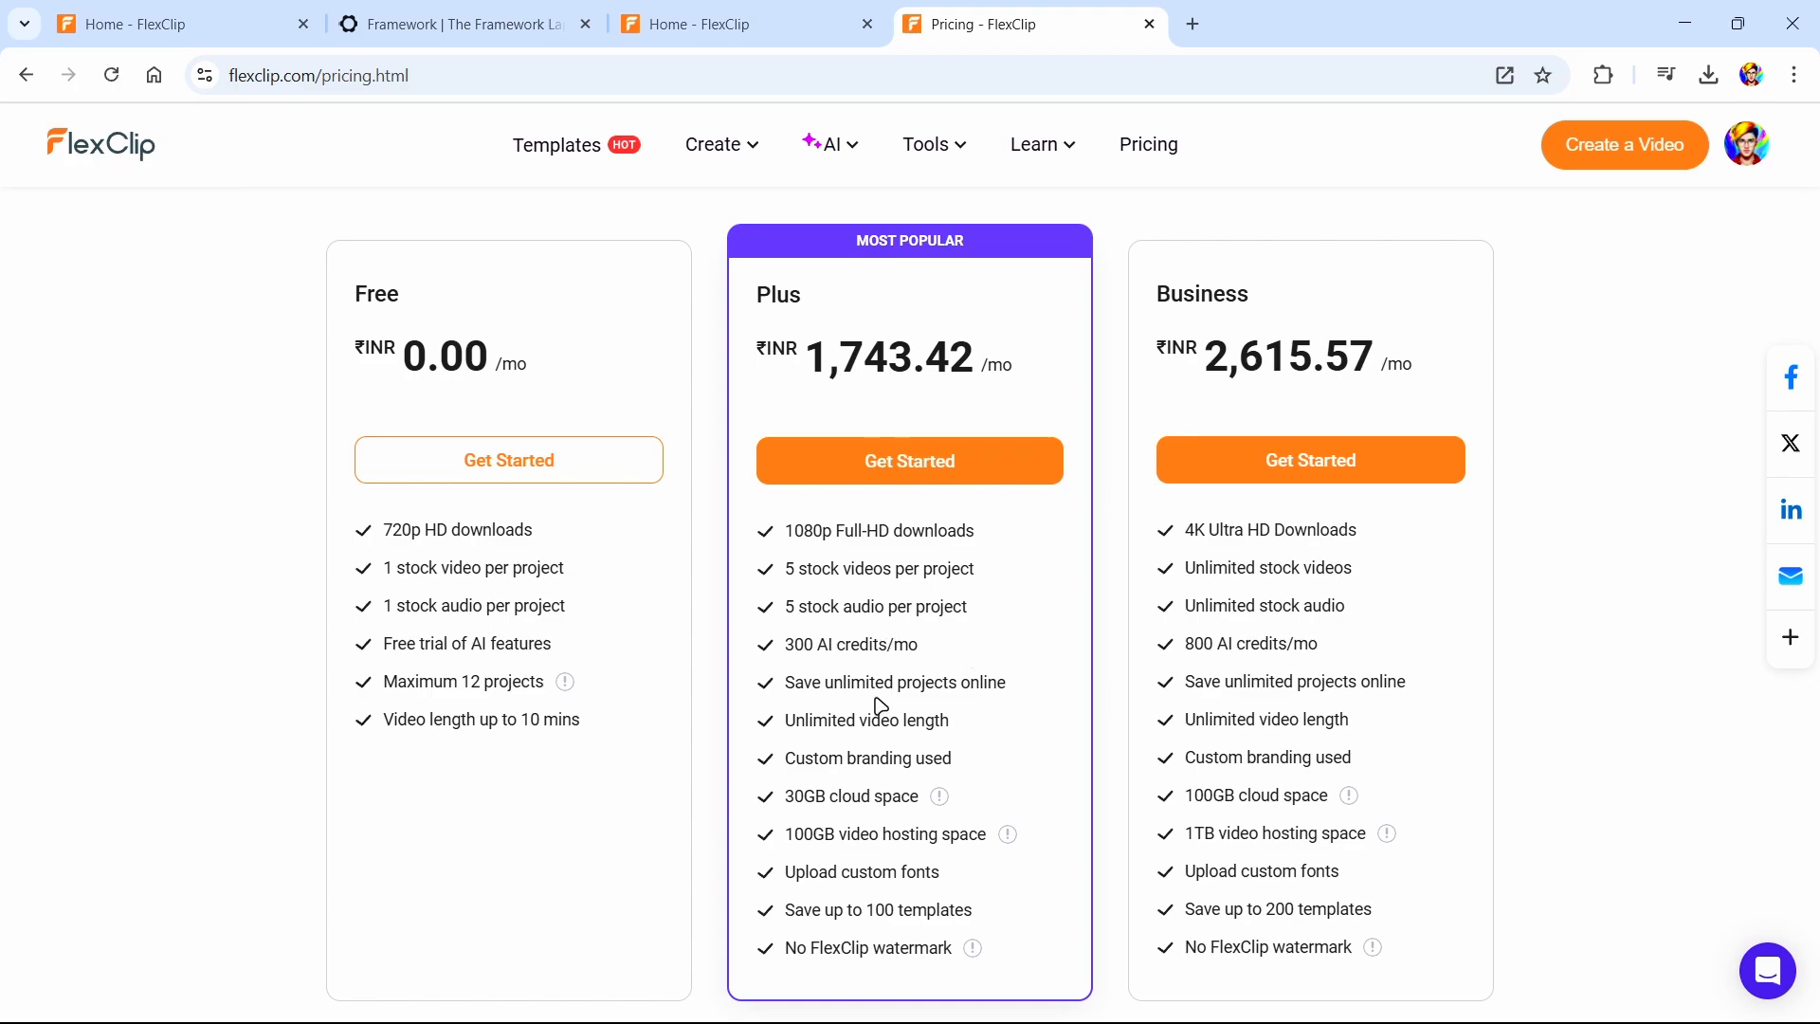
drag(383, 720, 576, 708)
click(588, 718)
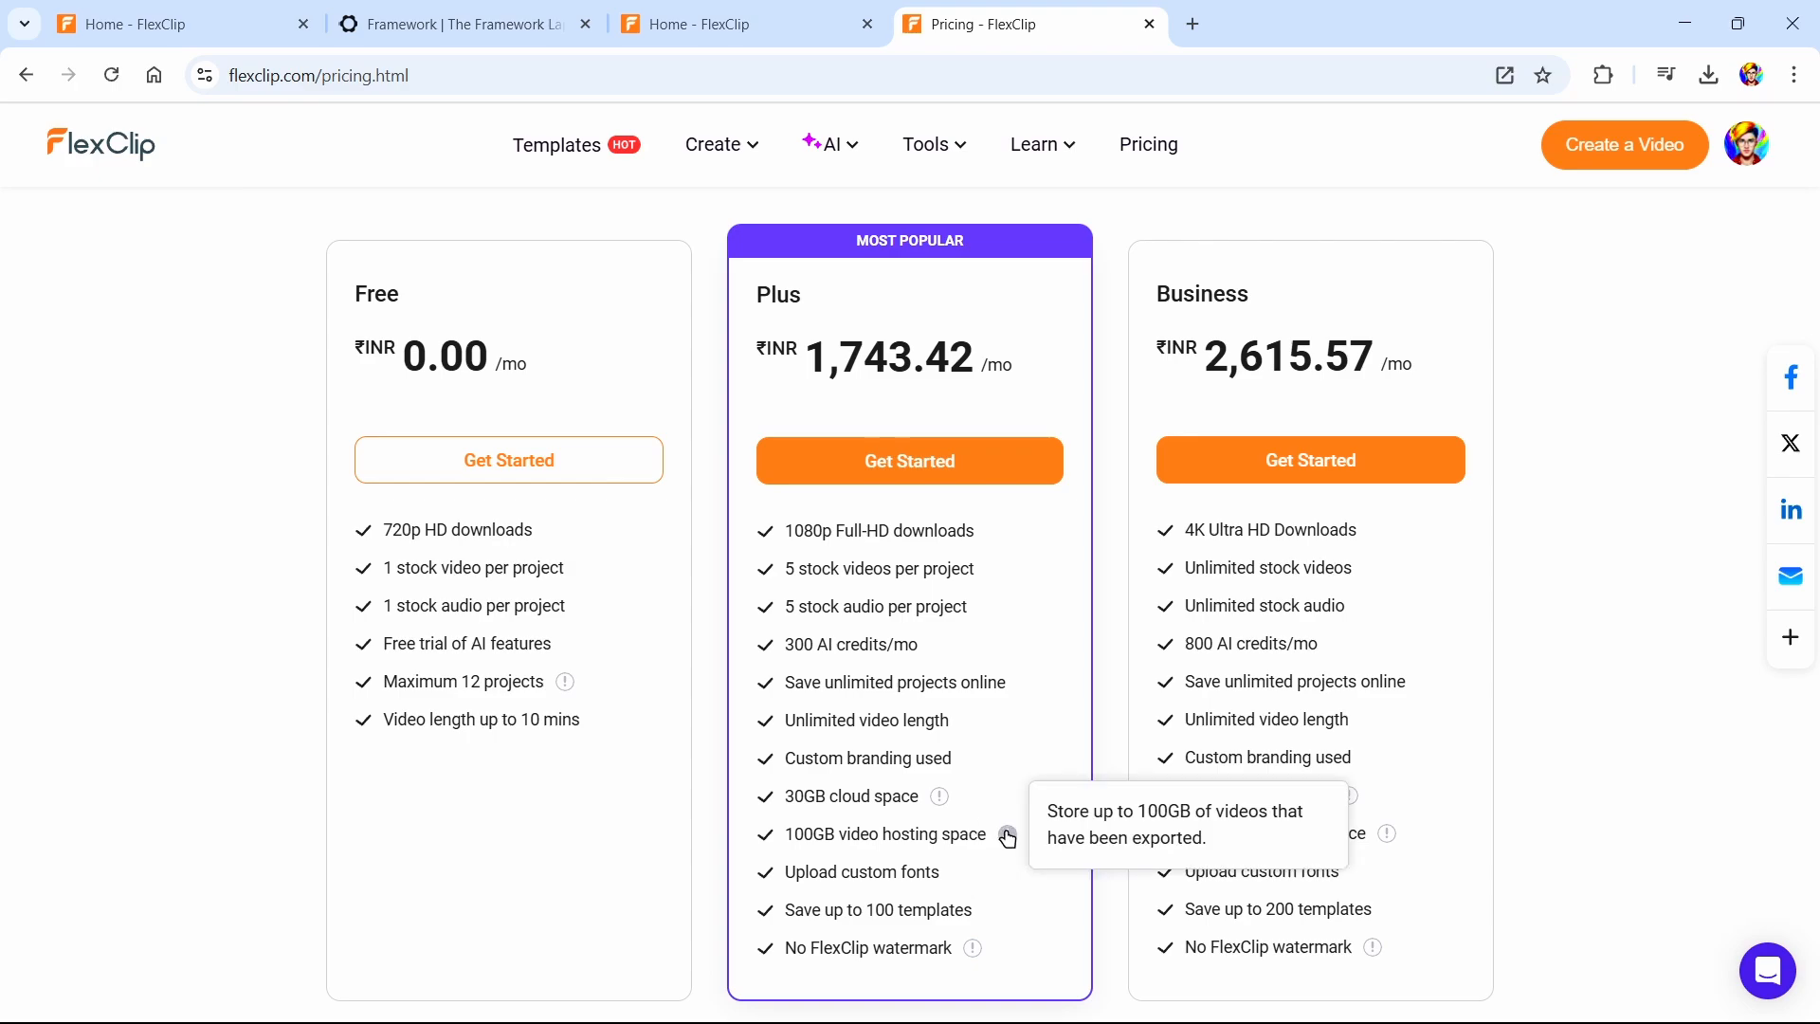
drag(787, 945, 946, 946)
click(948, 946)
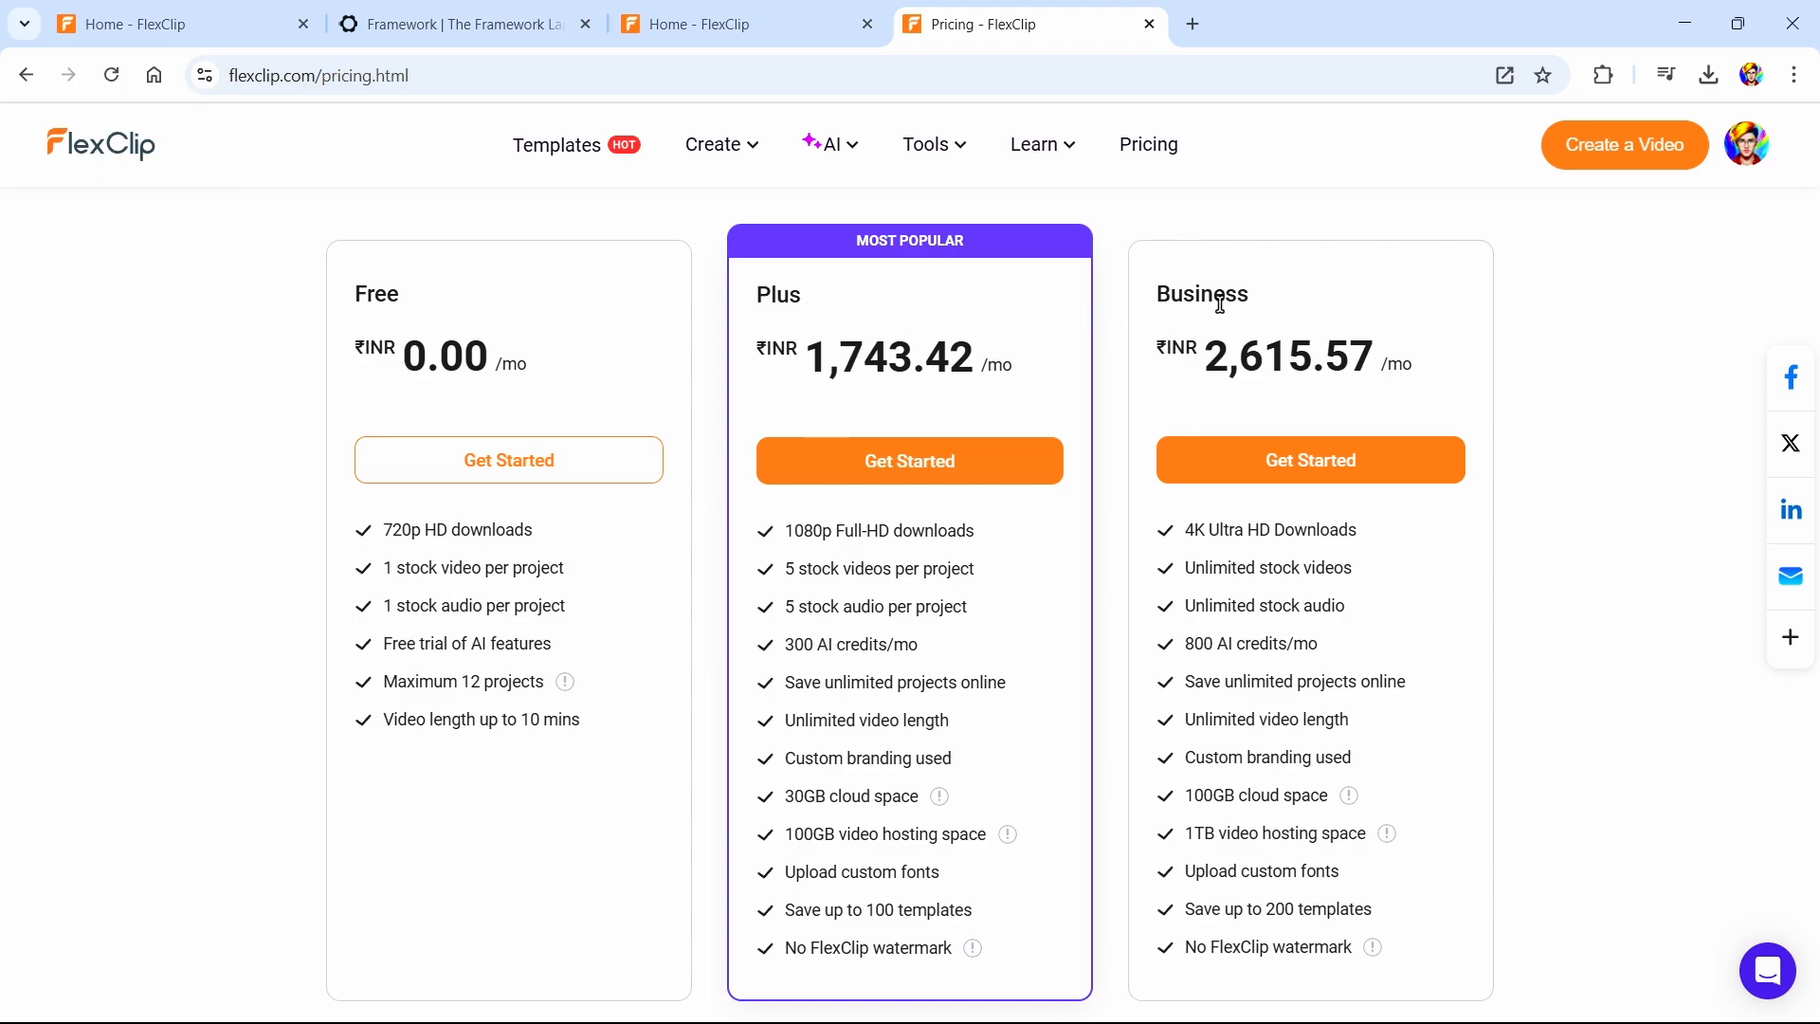
Examine the Business plan's price and features, including its video hosting space
drag(1214, 303, 1223, 302)
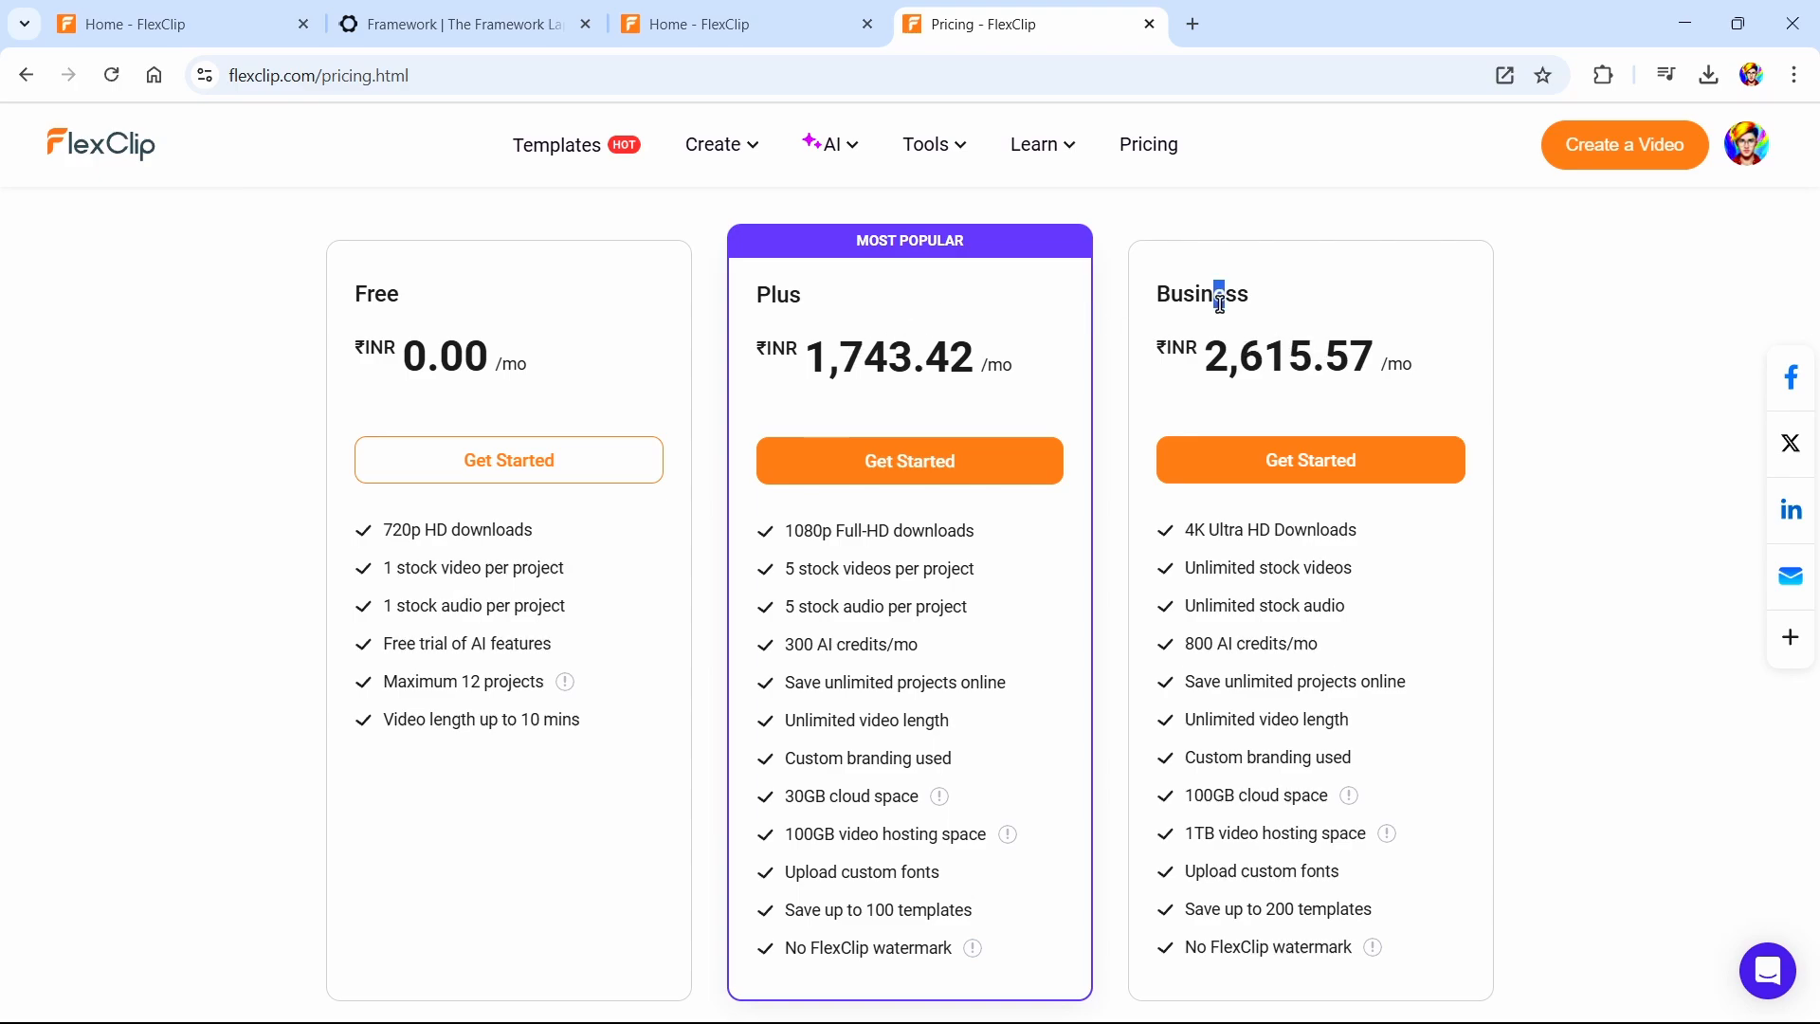
click(1276, 317)
drag(1185, 836, 1361, 834)
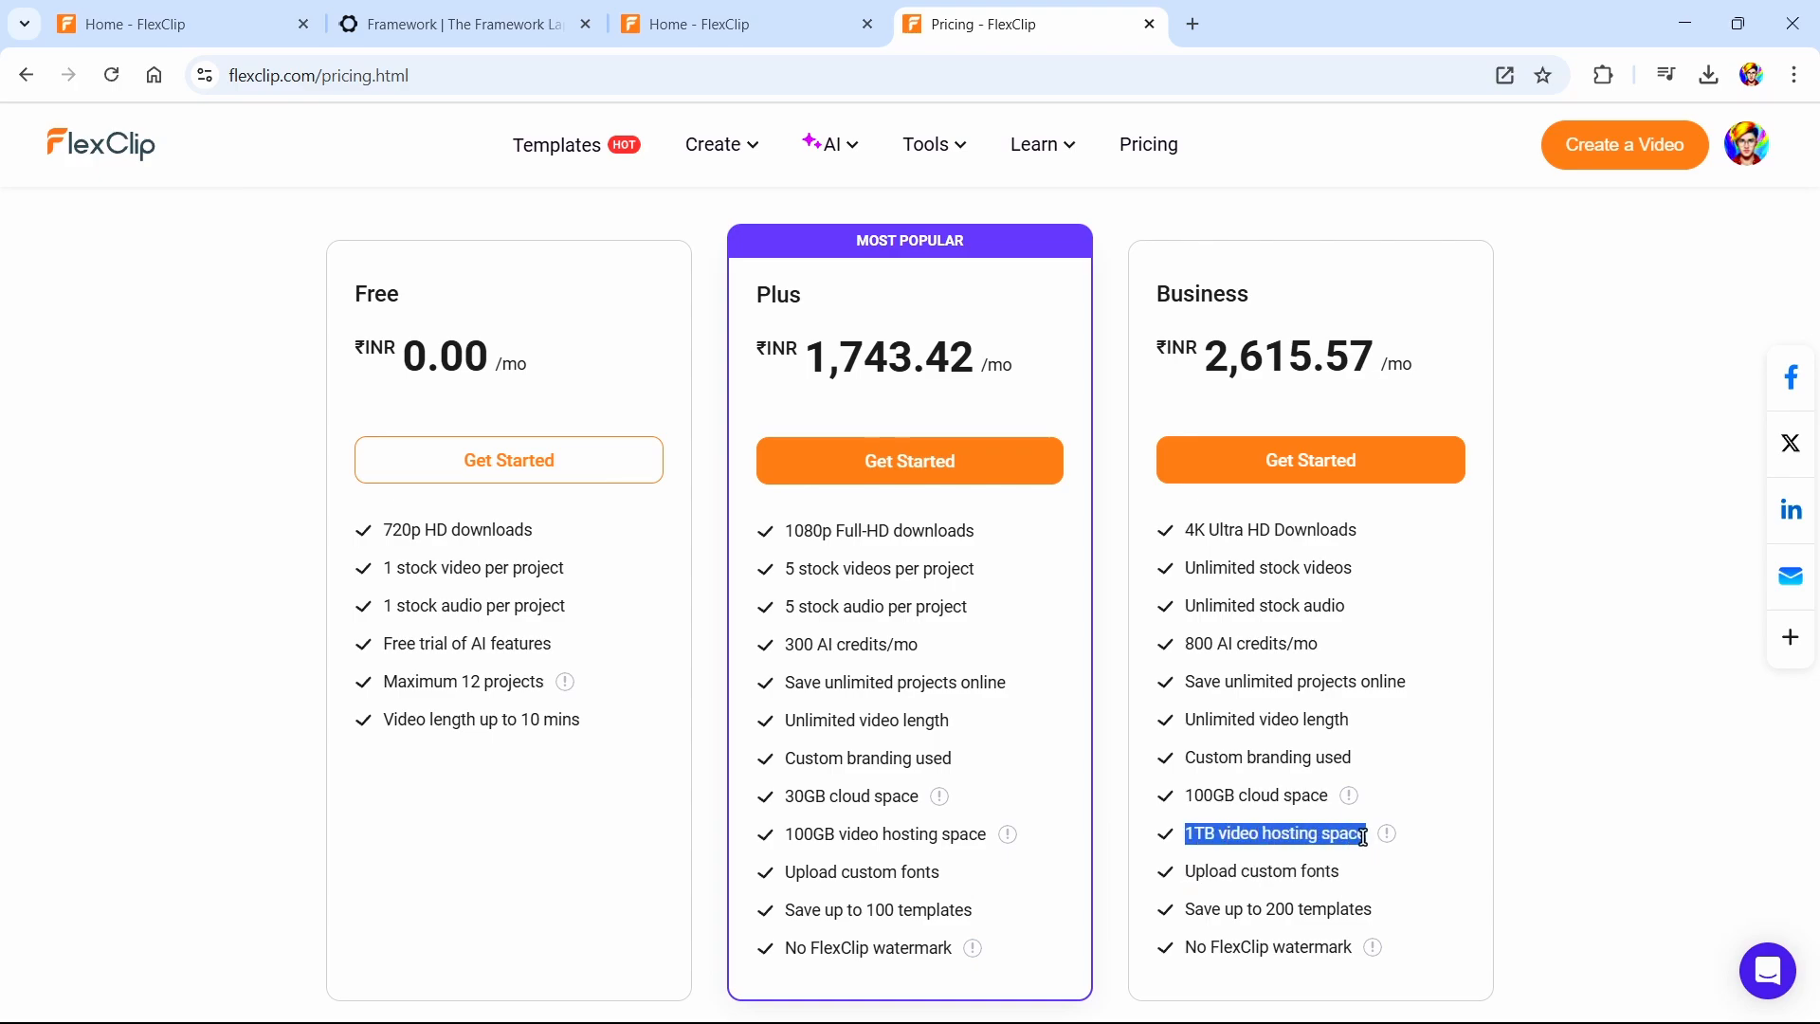
click(1361, 834)
scroll(1536, 497, up, 3)
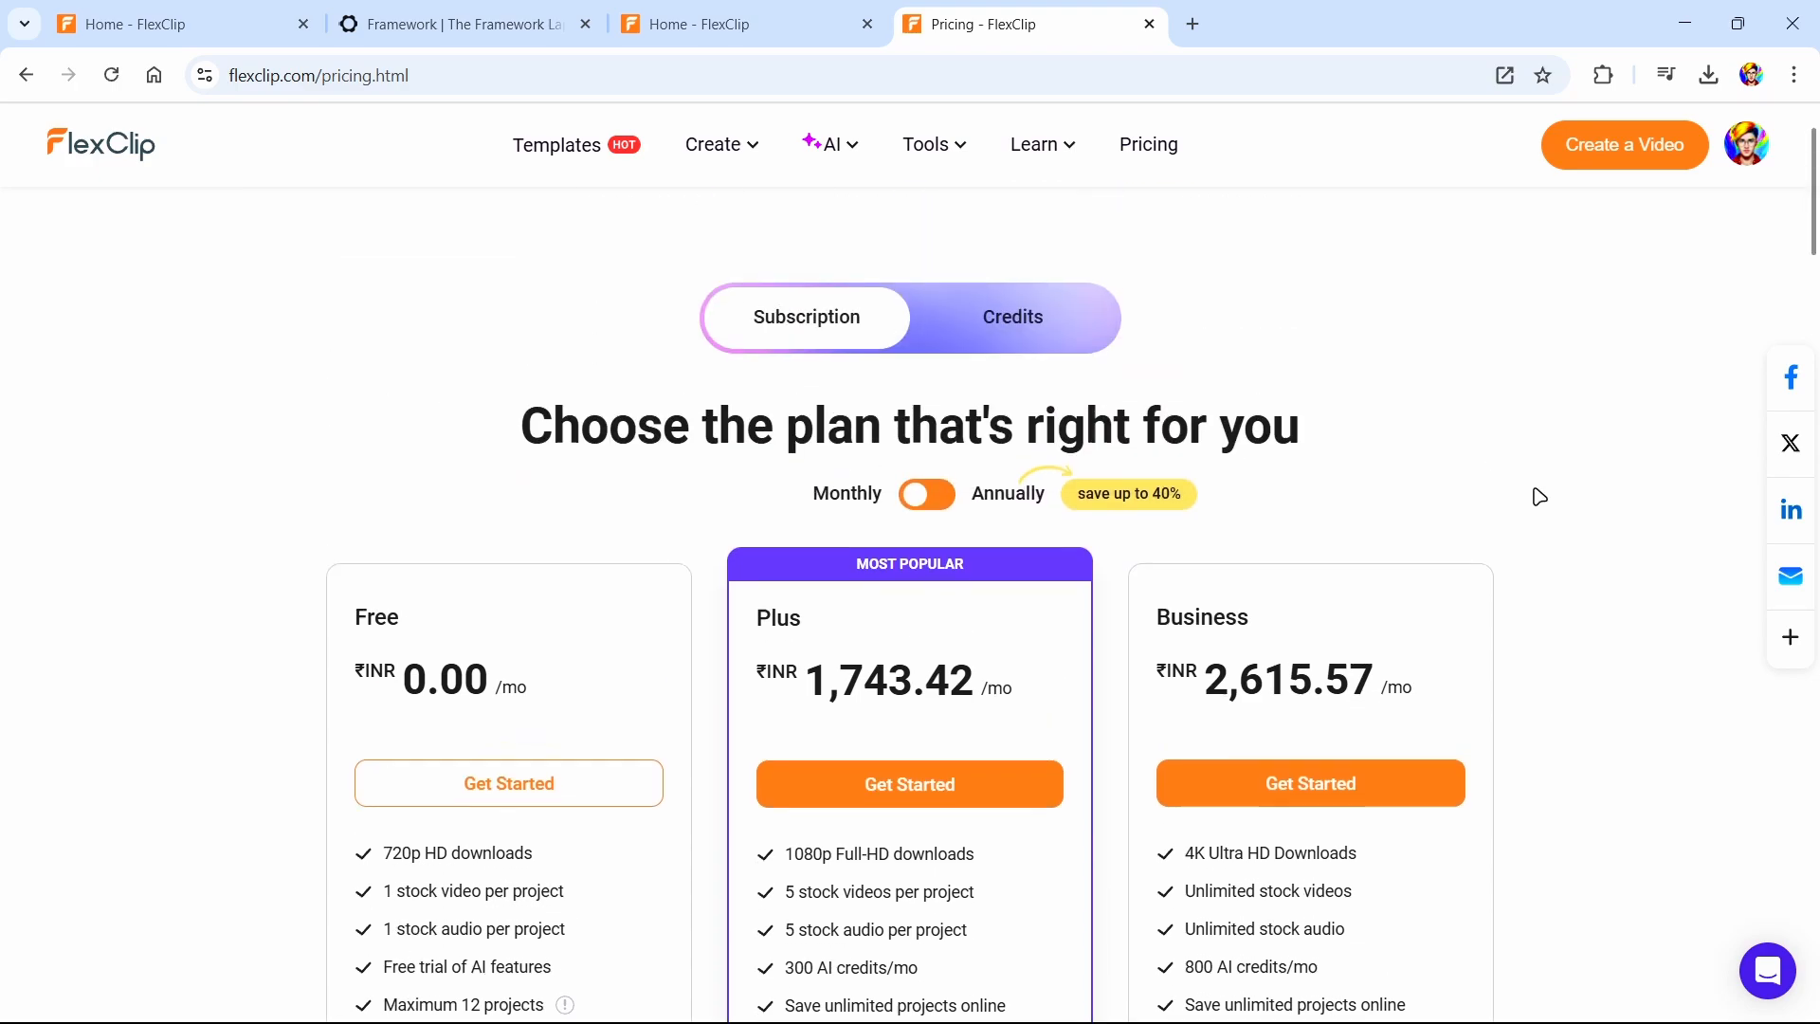
Compare with Adobe Creative Cloud's business plan prices, close that page, and go from FlexClip's pricing to its main page
click(1077, 357)
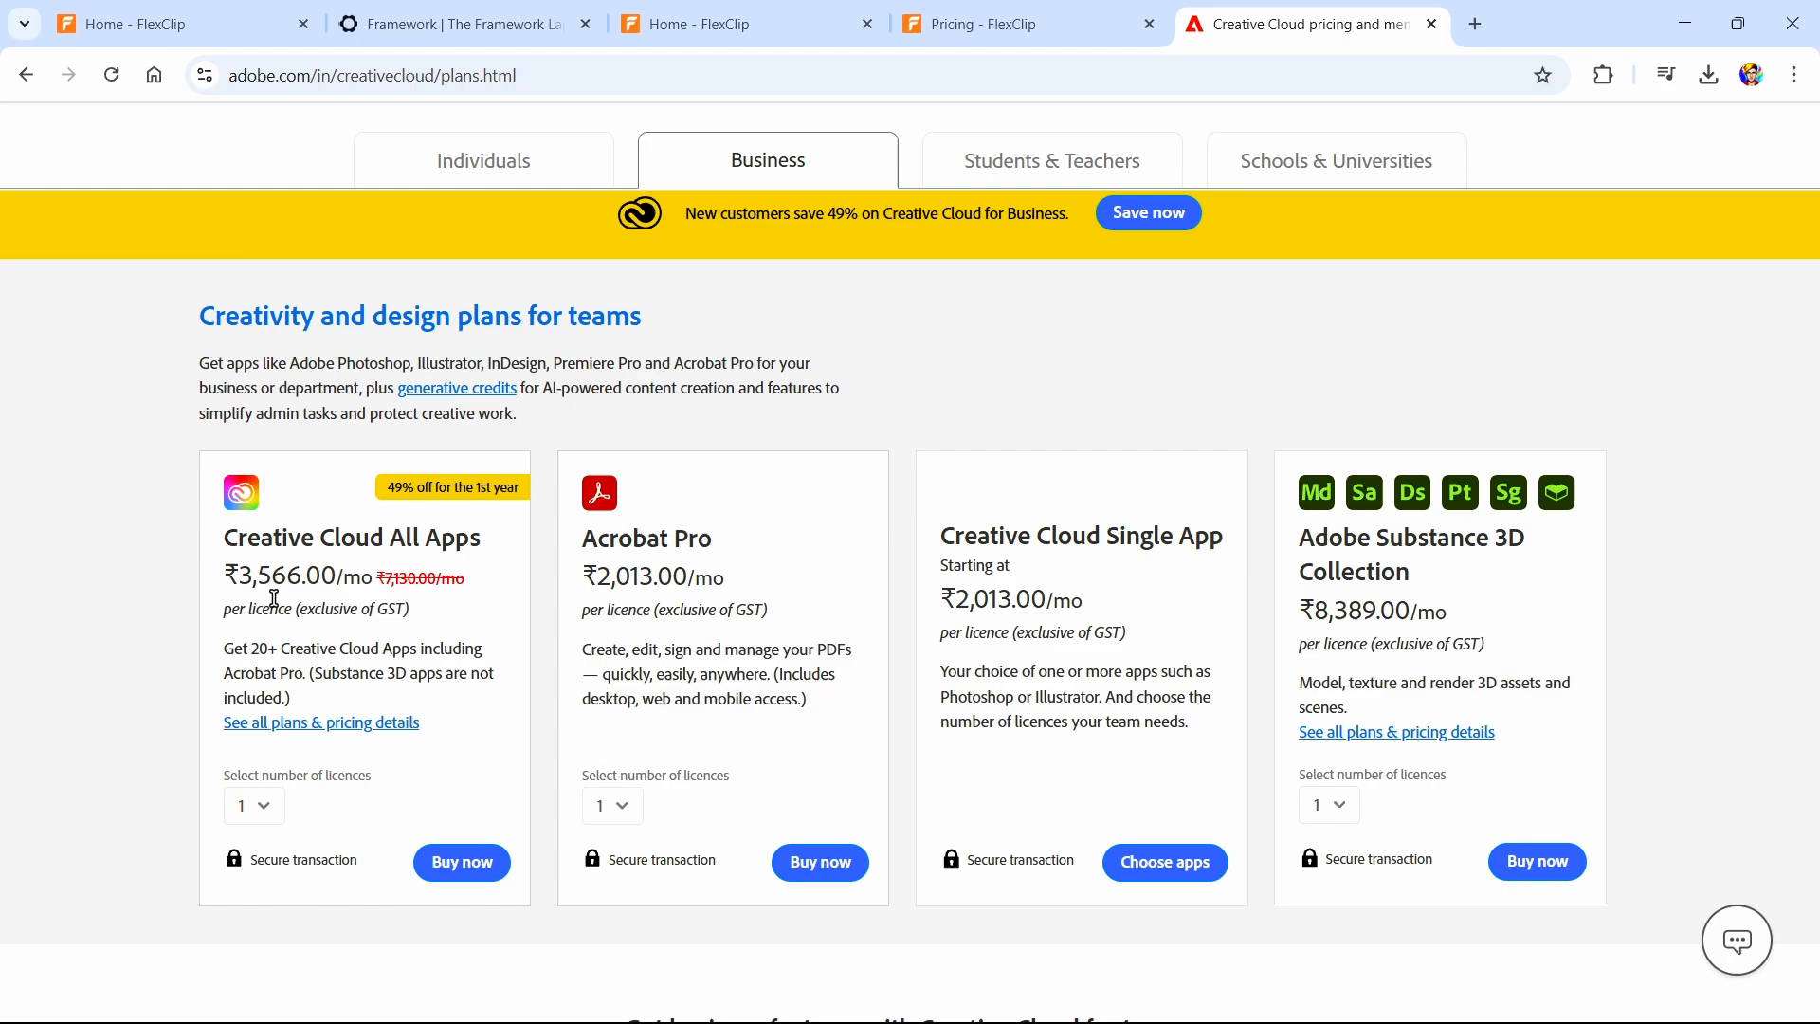
scroll(274, 598, down, 1)
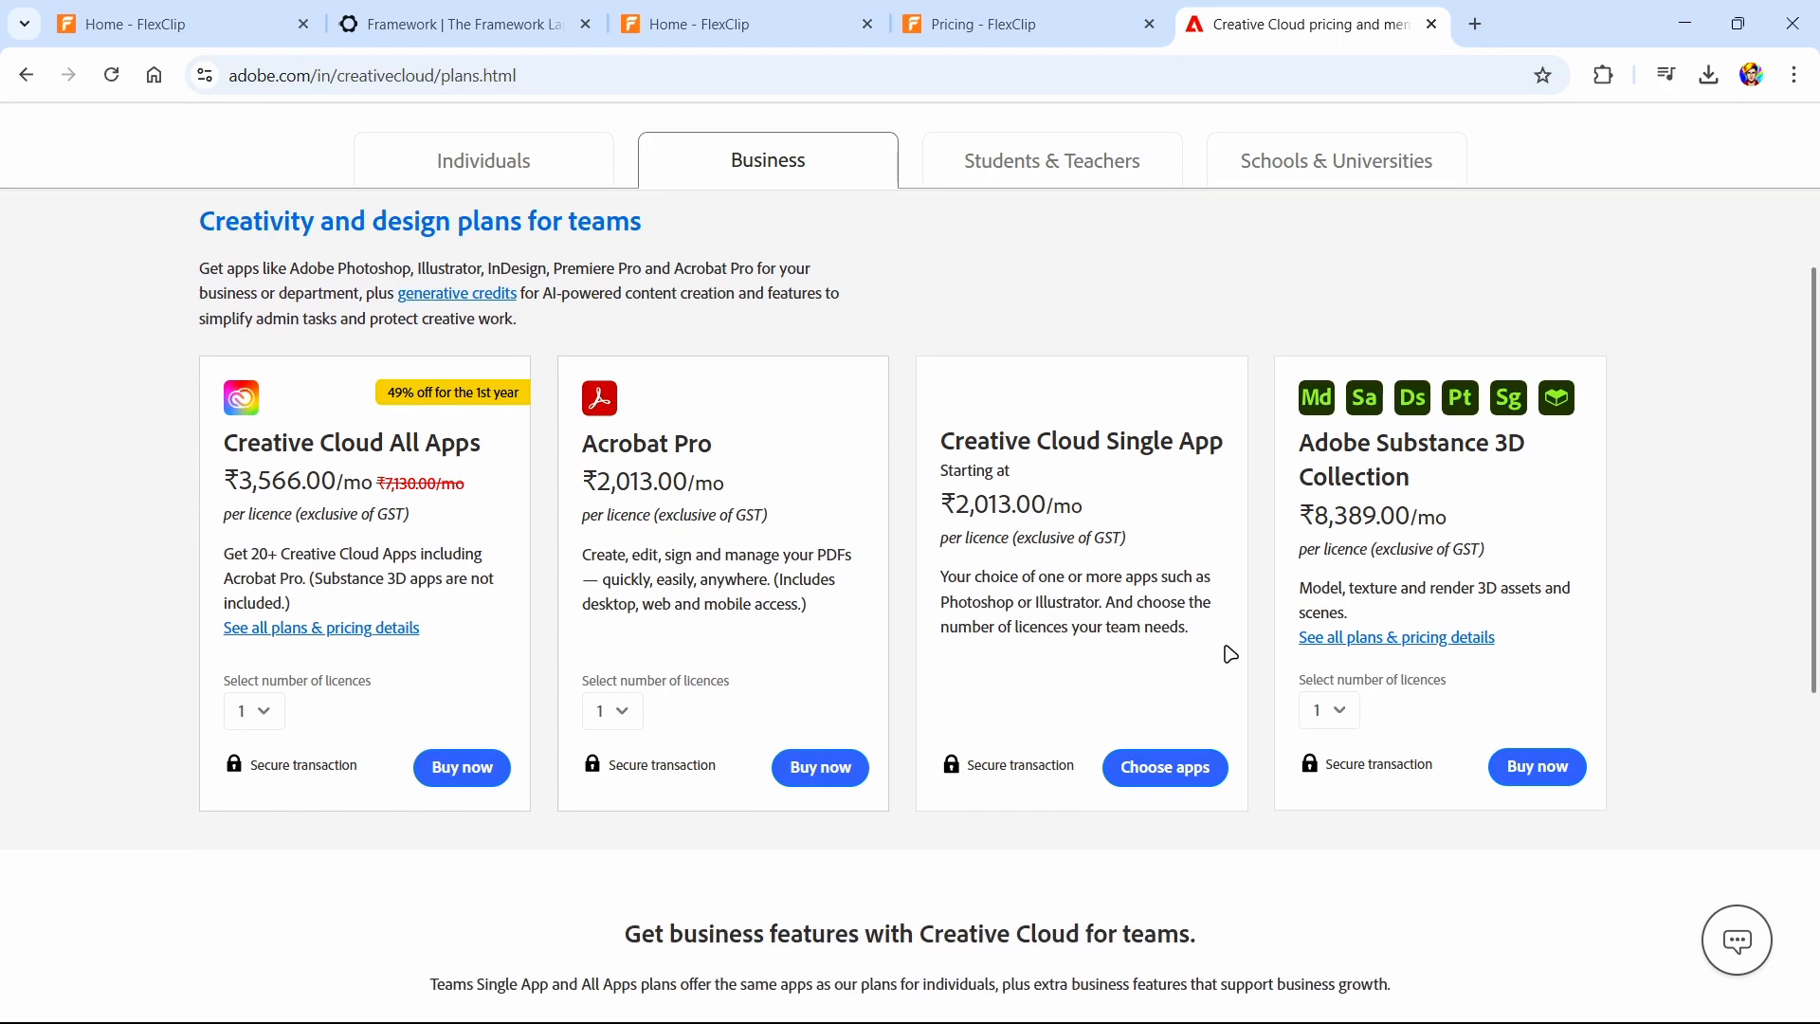
key(ctrl+w)
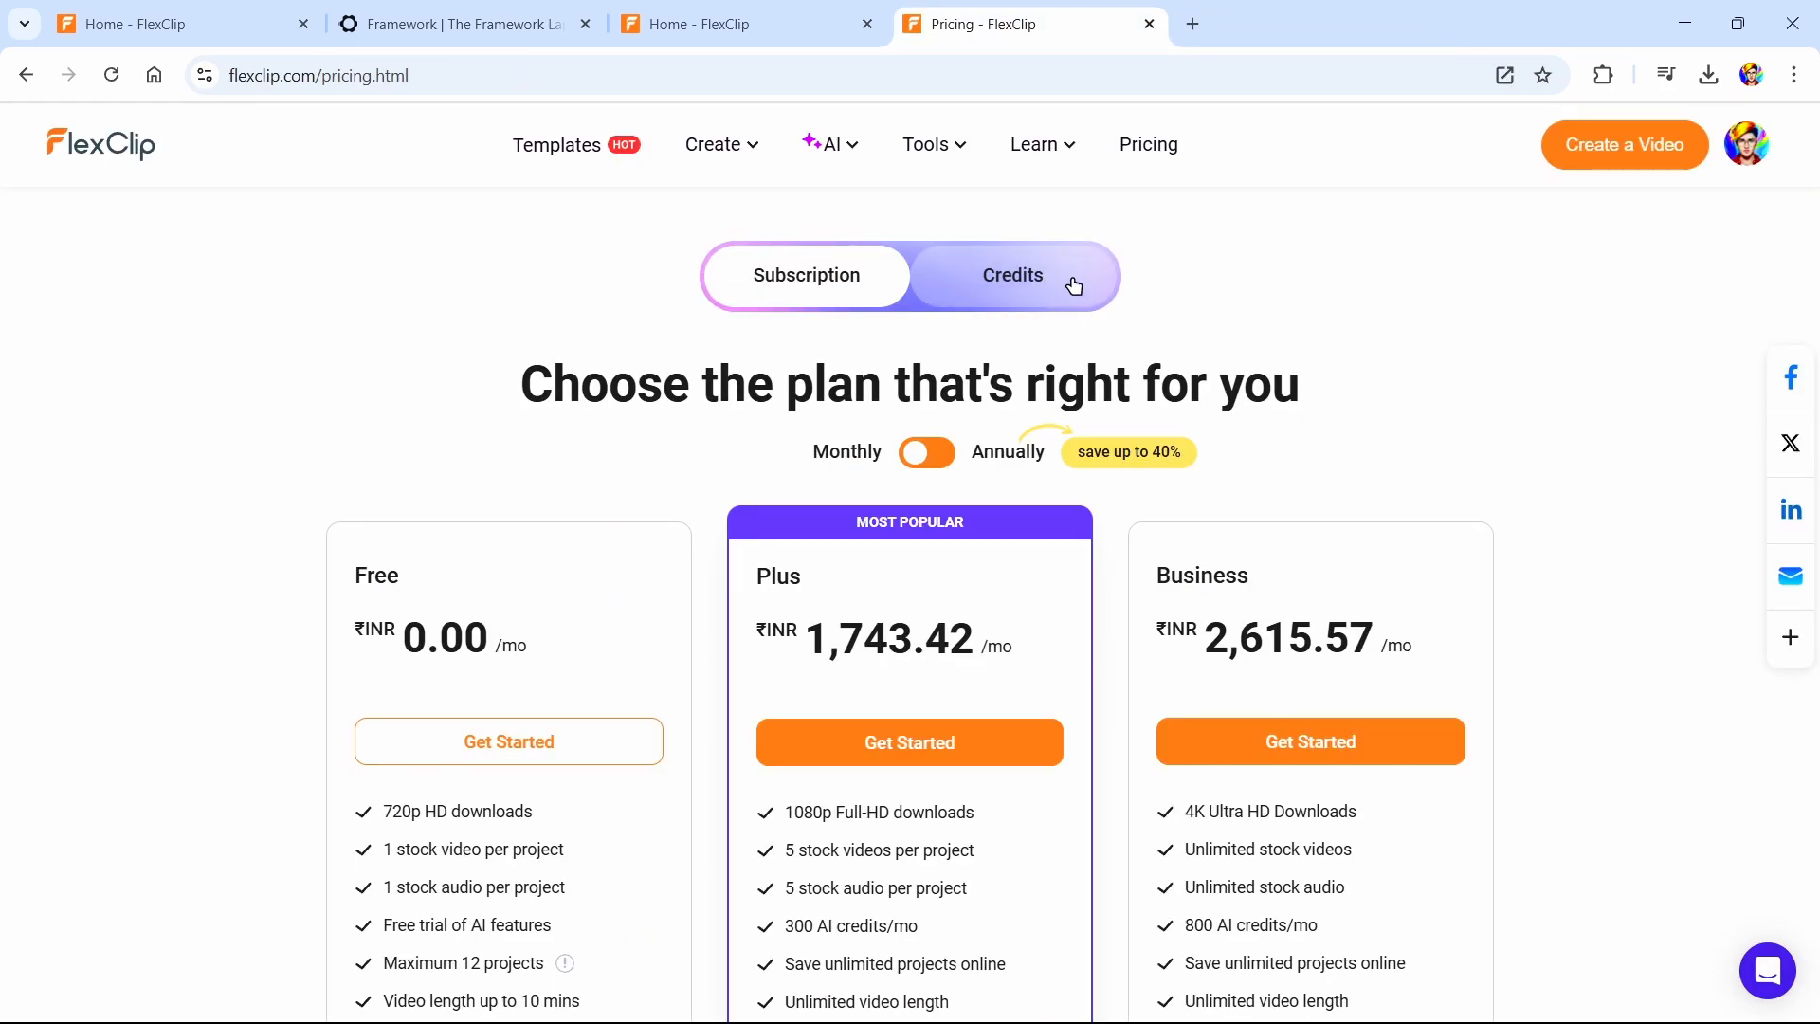
scroll(1289, 408, up, 1)
click(122, 152)
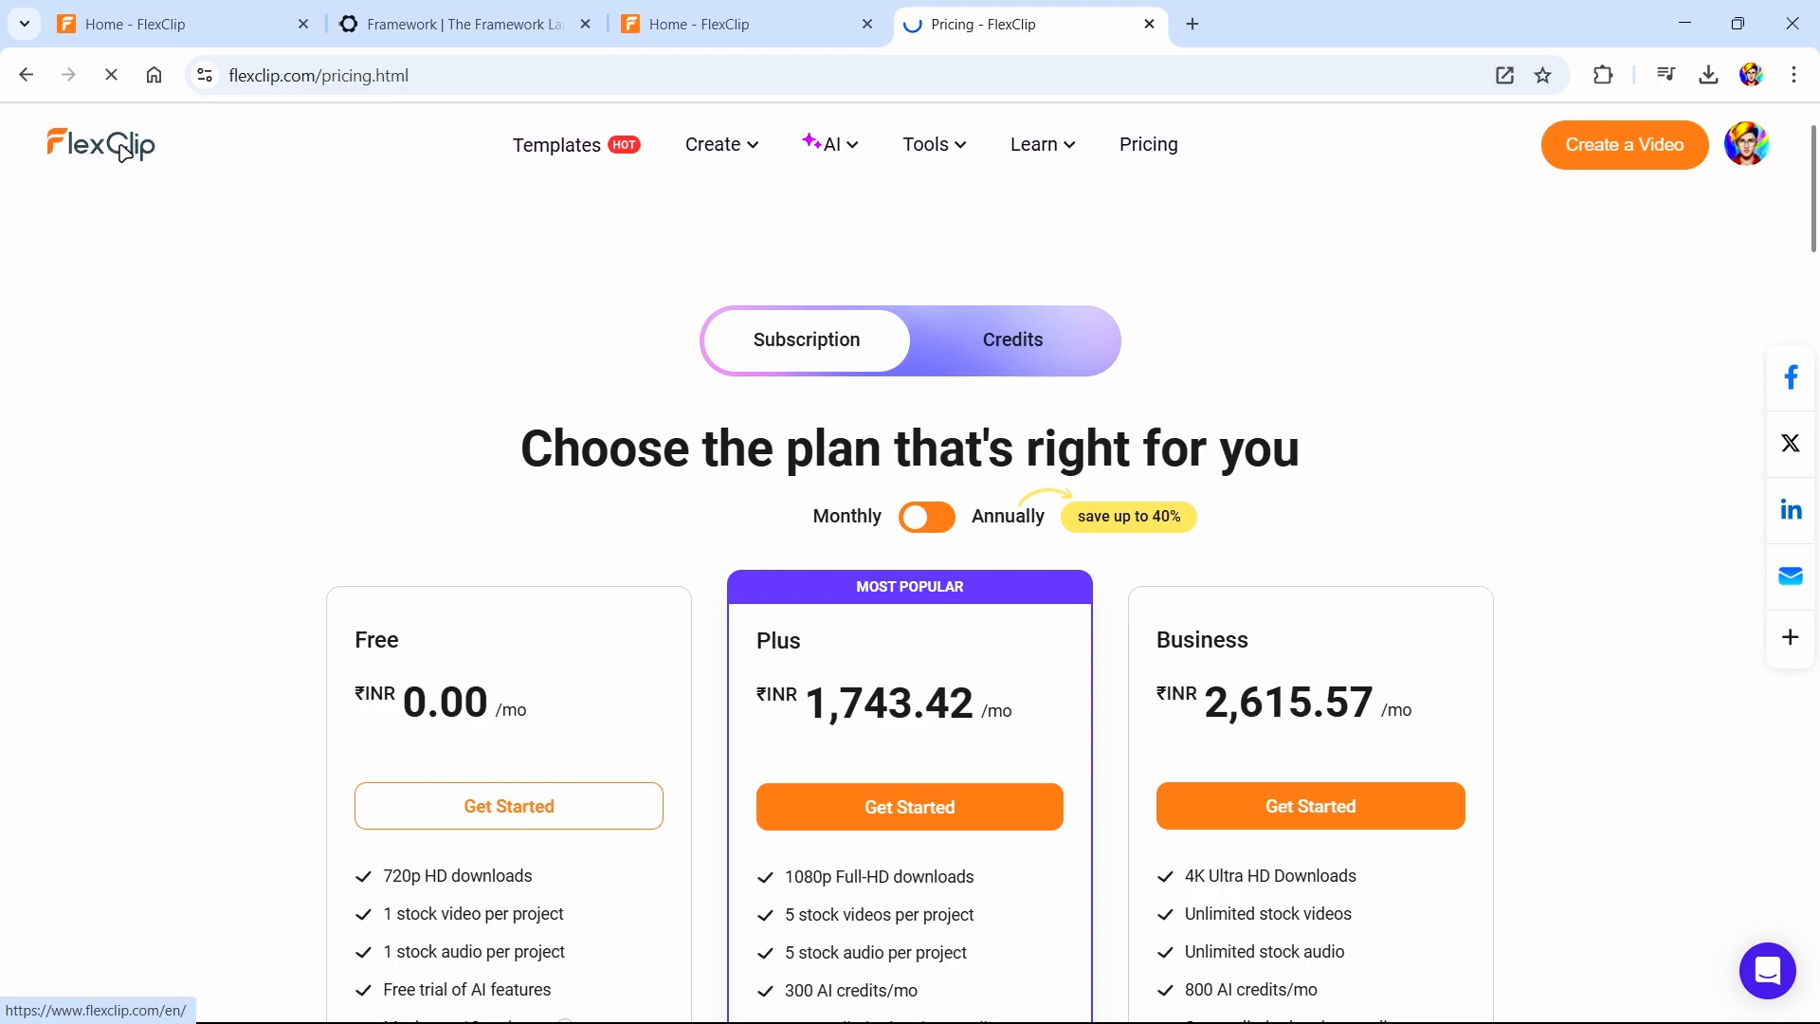